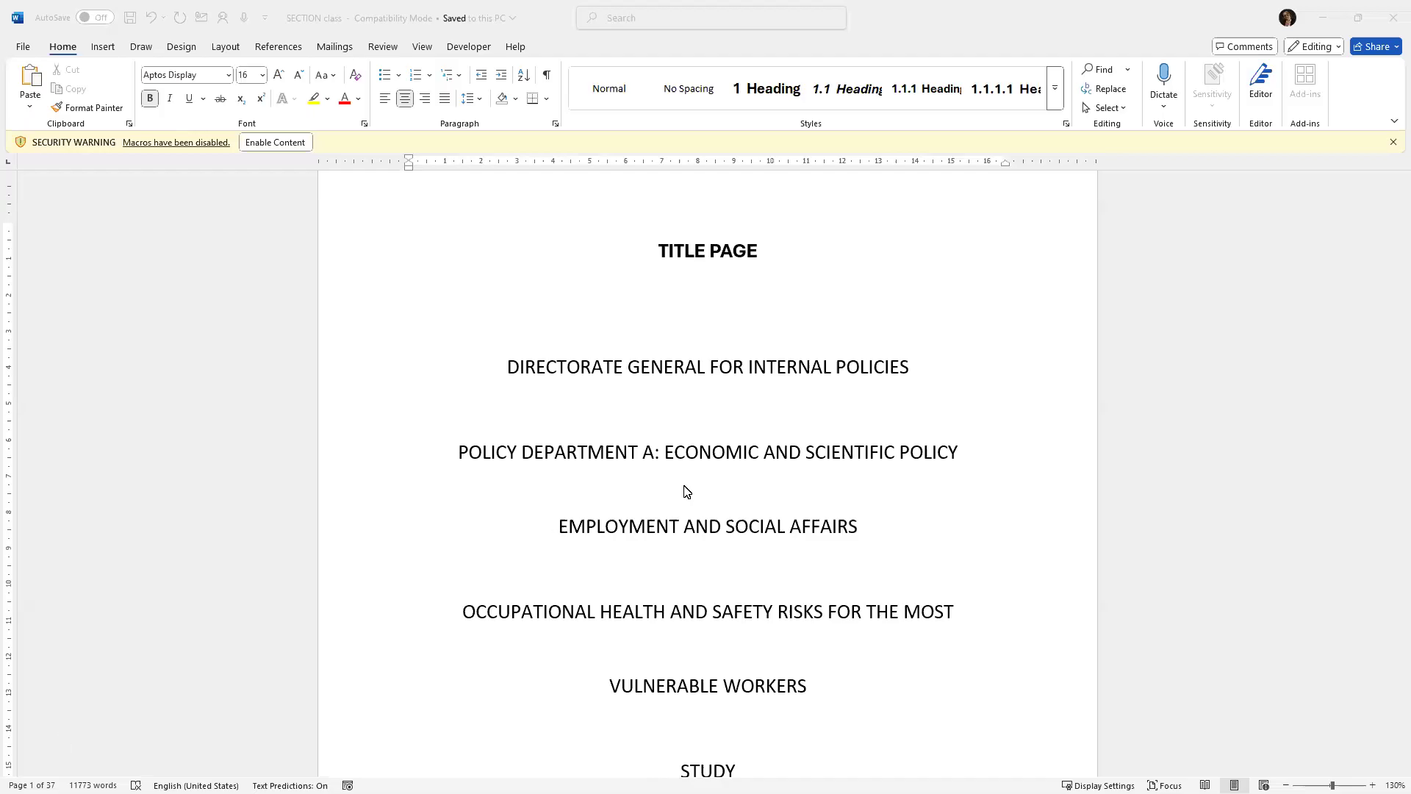
Browse the ribbon tabs from Insert through View and return to Home.
scroll(686, 492, up, 1)
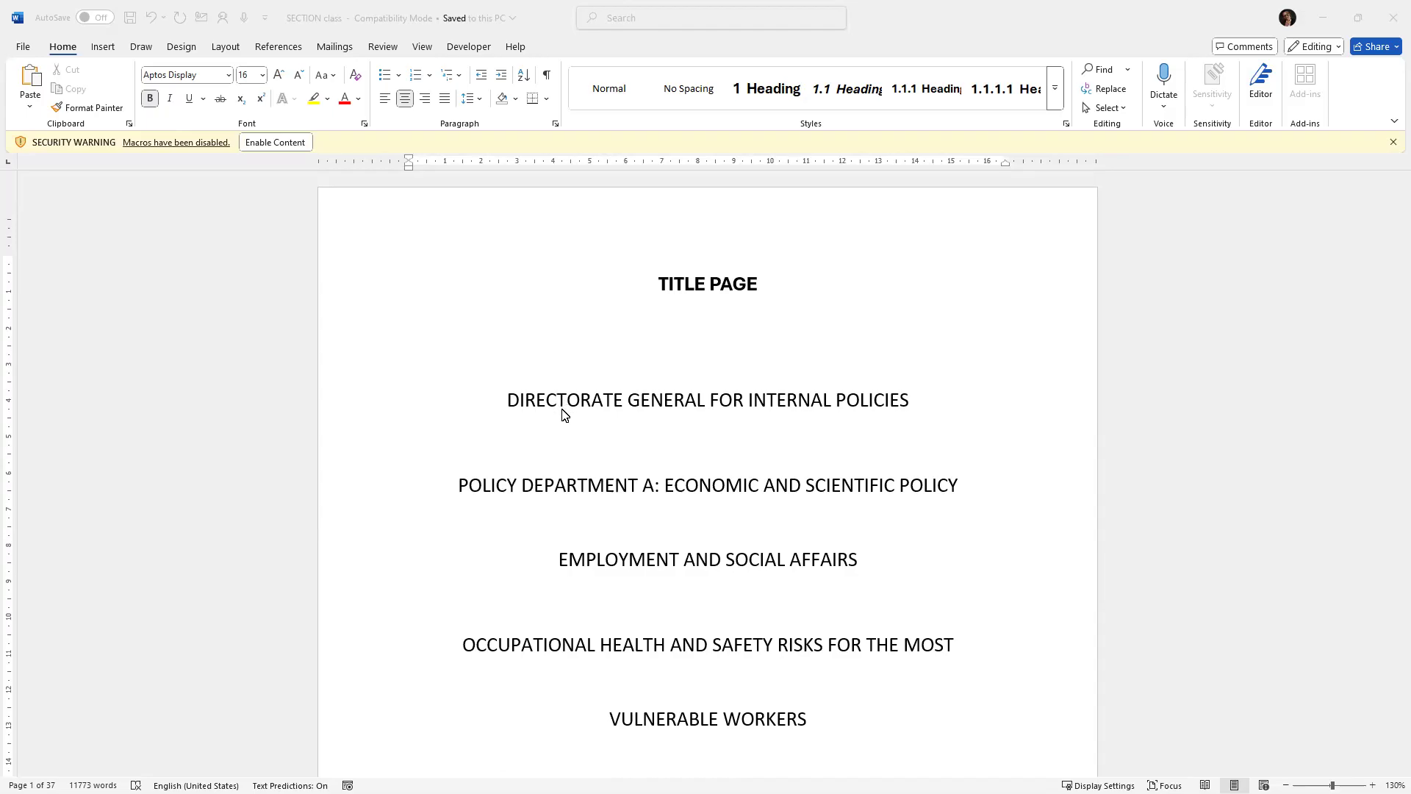
click(277, 152)
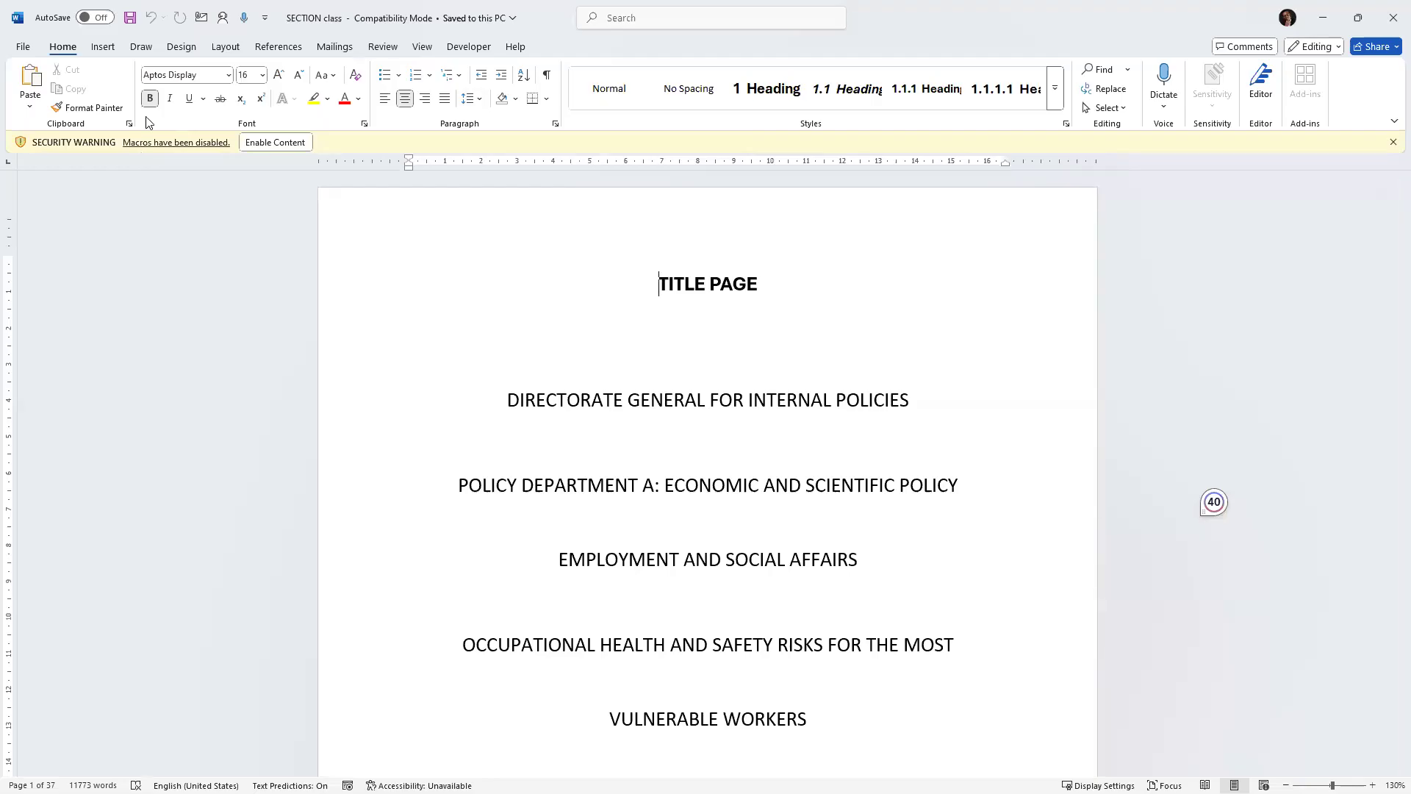
click(100, 49)
click(62, 49)
click(103, 47)
click(141, 49)
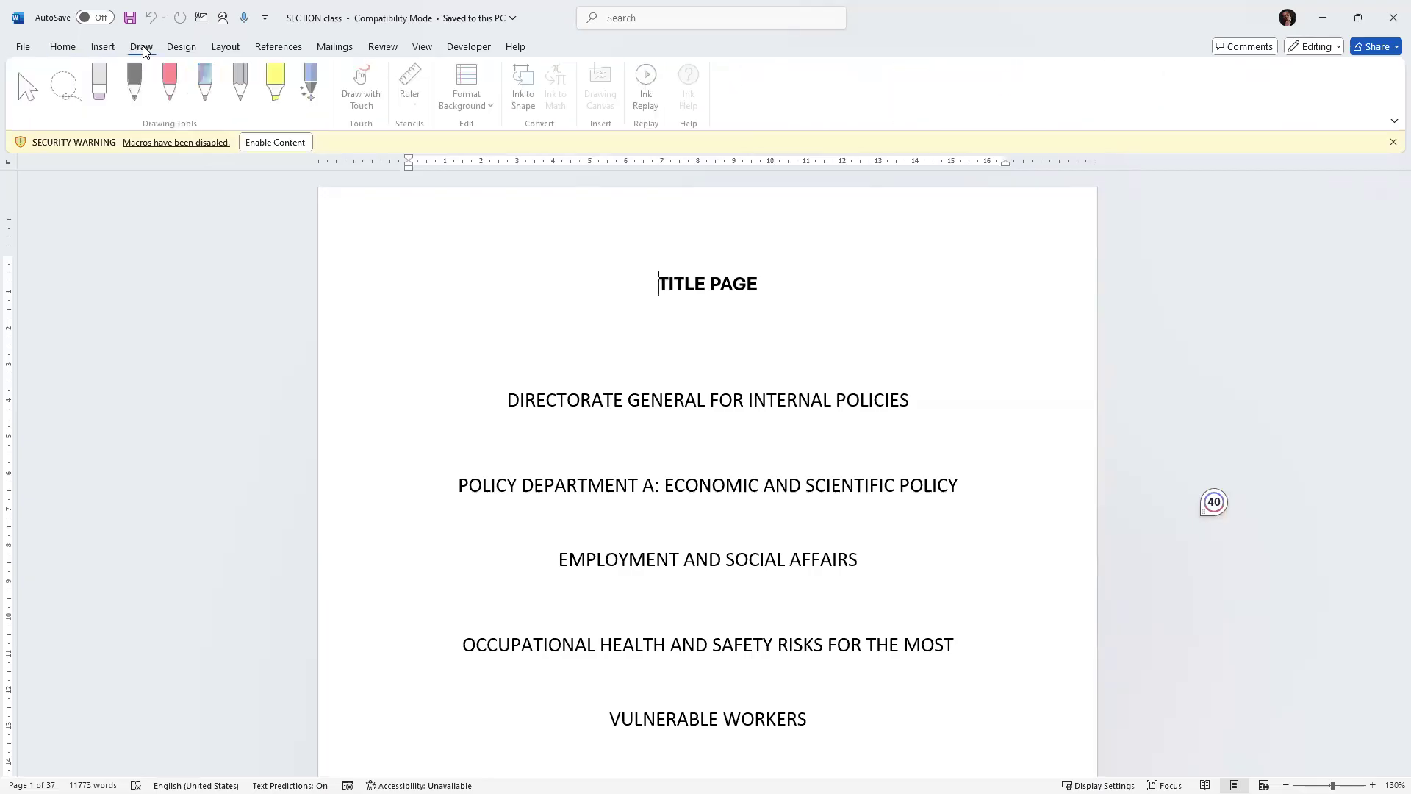
click(182, 46)
click(226, 46)
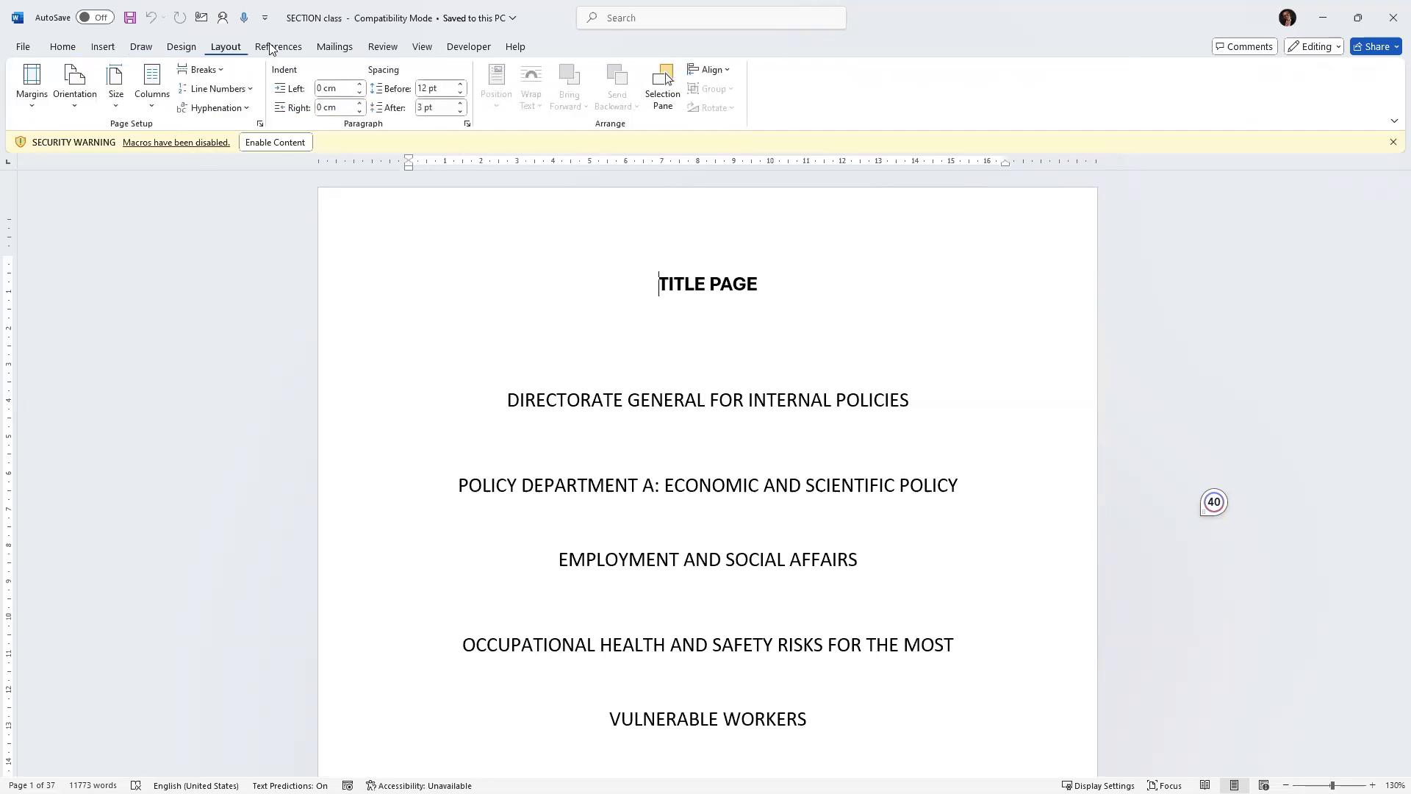
click(271, 48)
click(335, 47)
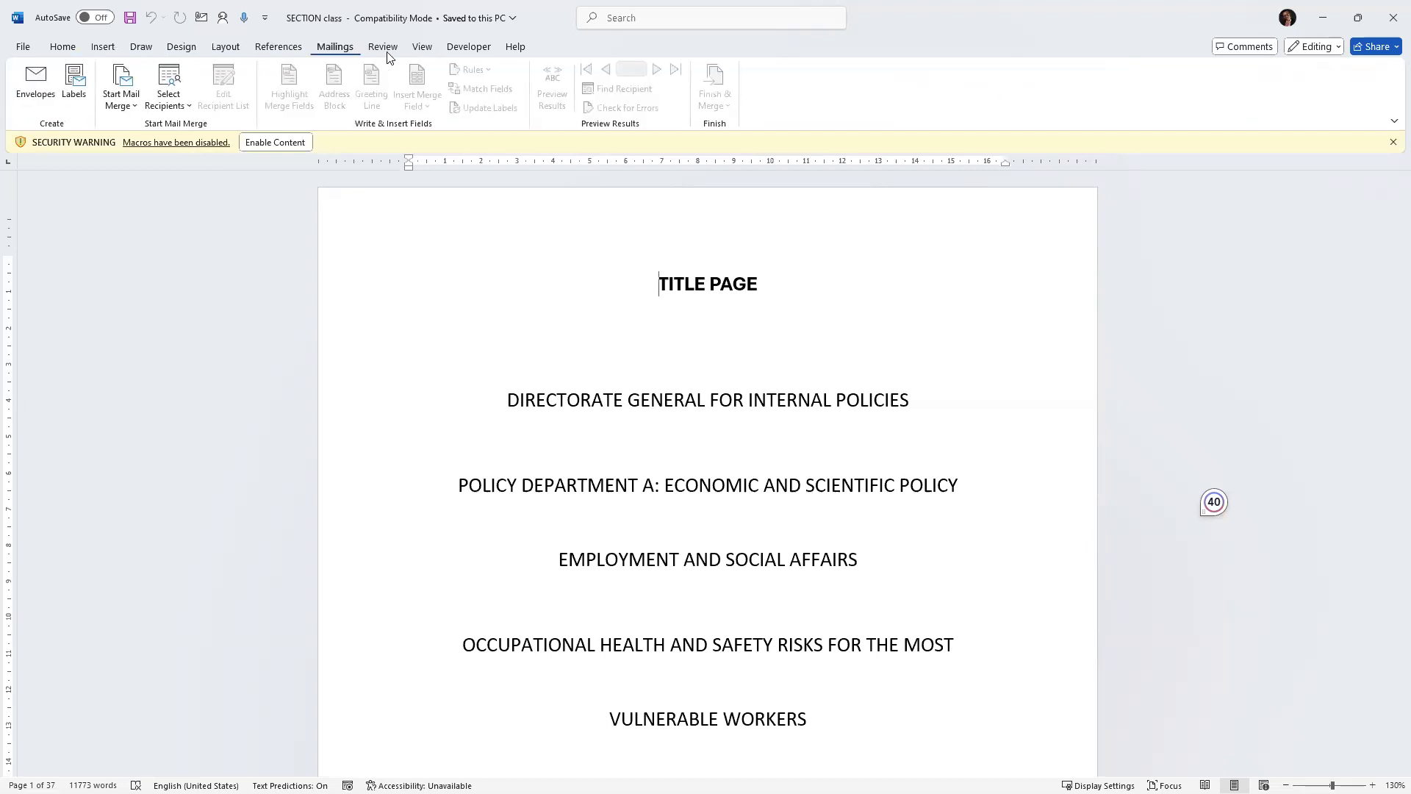
click(383, 47)
click(421, 46)
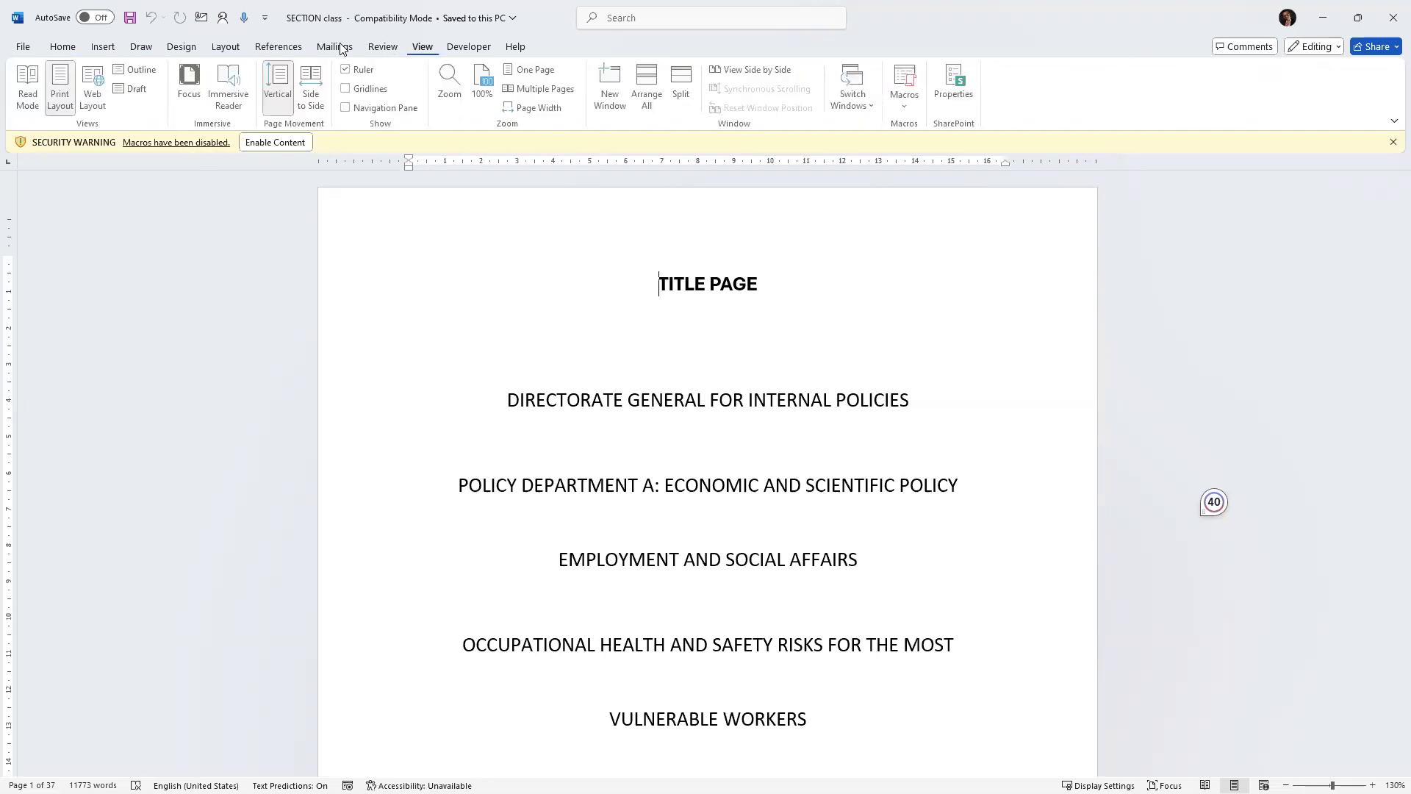
click(62, 49)
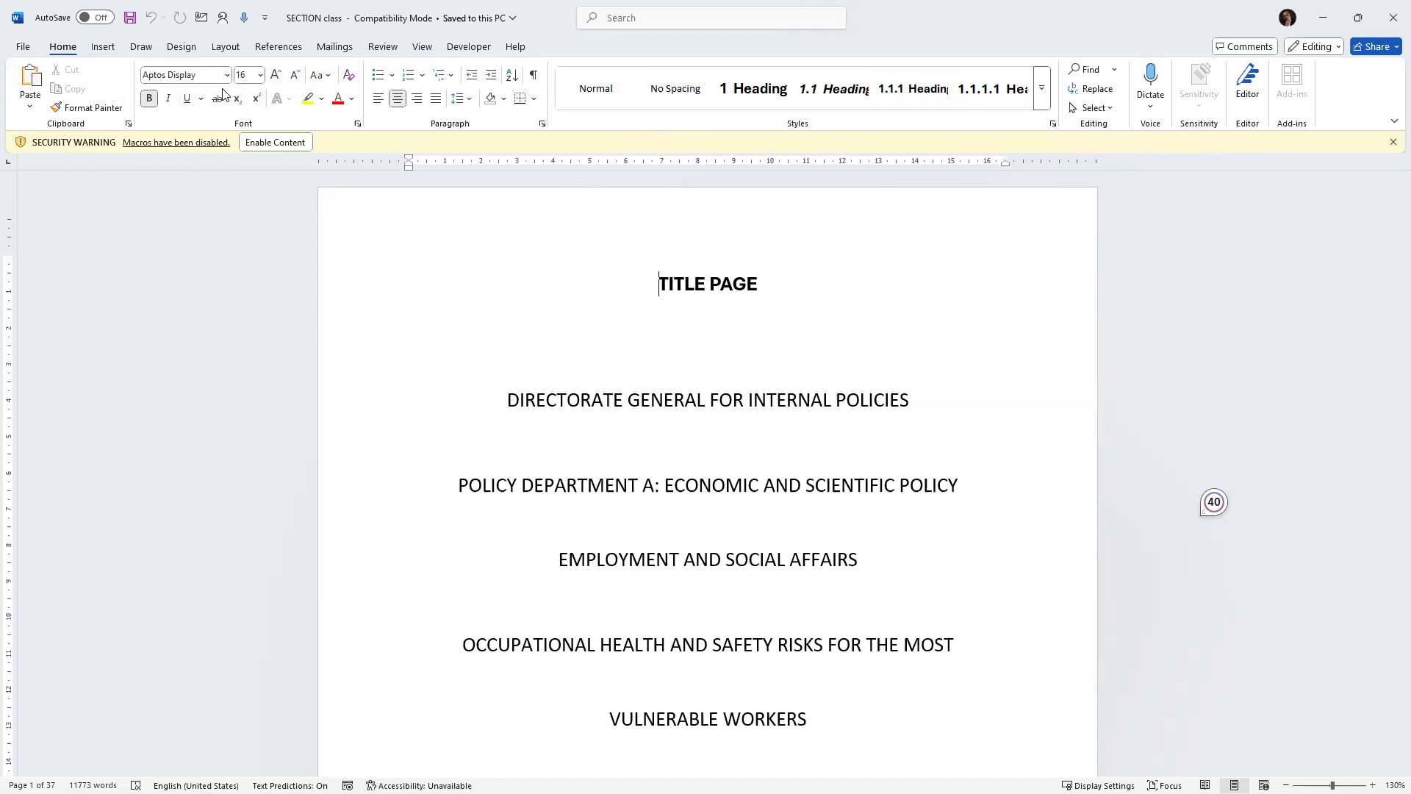
Enable the disabled macro content and open the Clipboard task pane.
click(267, 140)
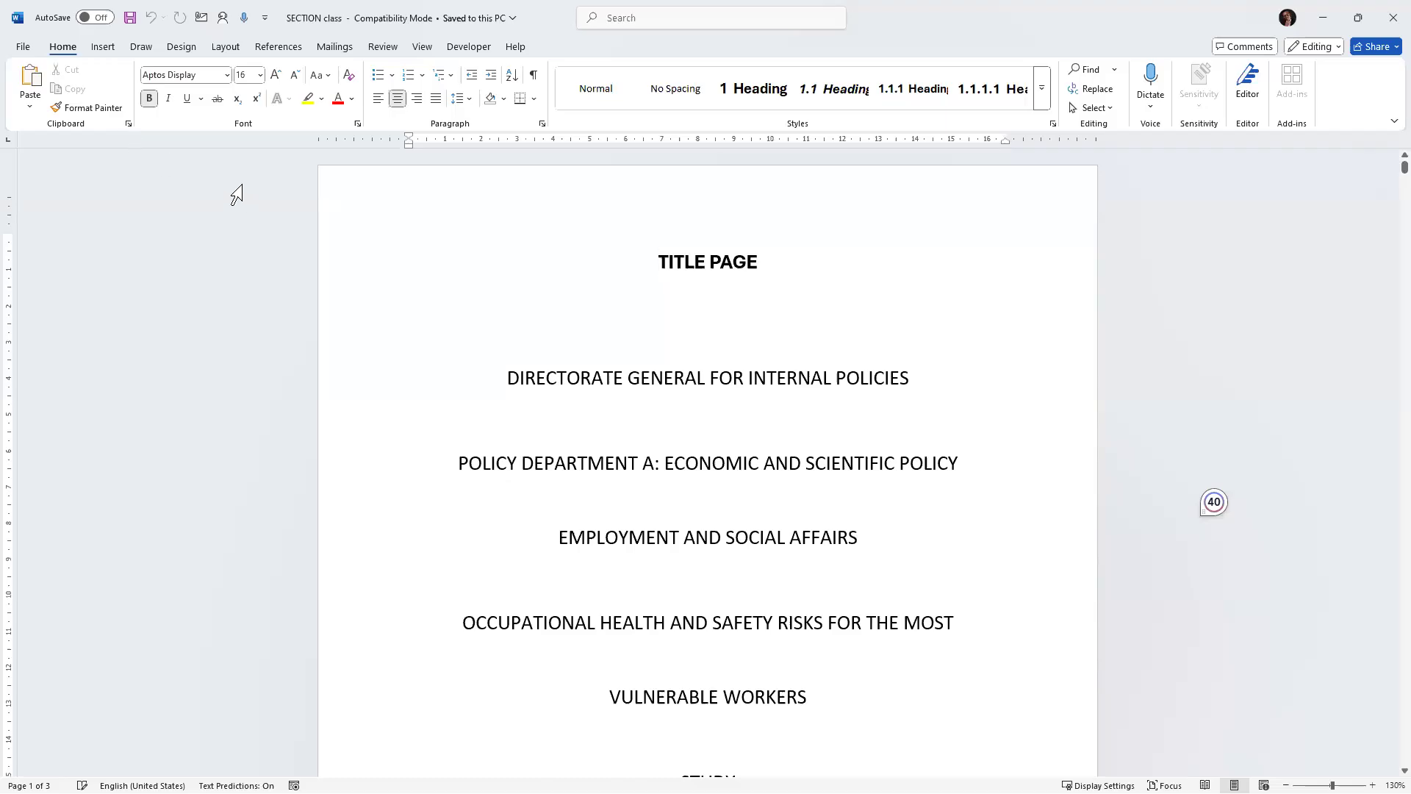
click(128, 125)
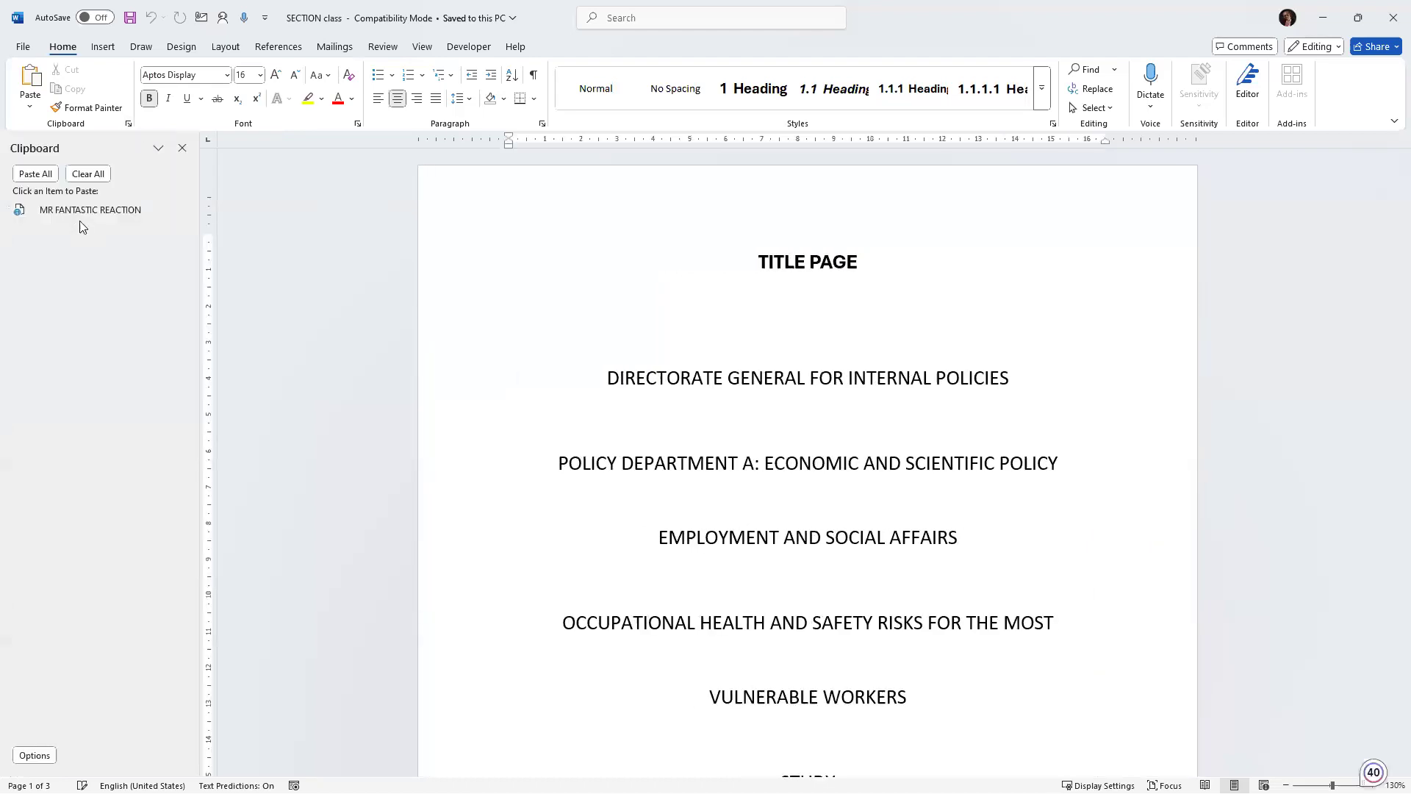
Copy the DIRECTORATE GENERAL FOR INTERNAL POLICIES line to the clipboard.
drag(591, 373, 984, 381)
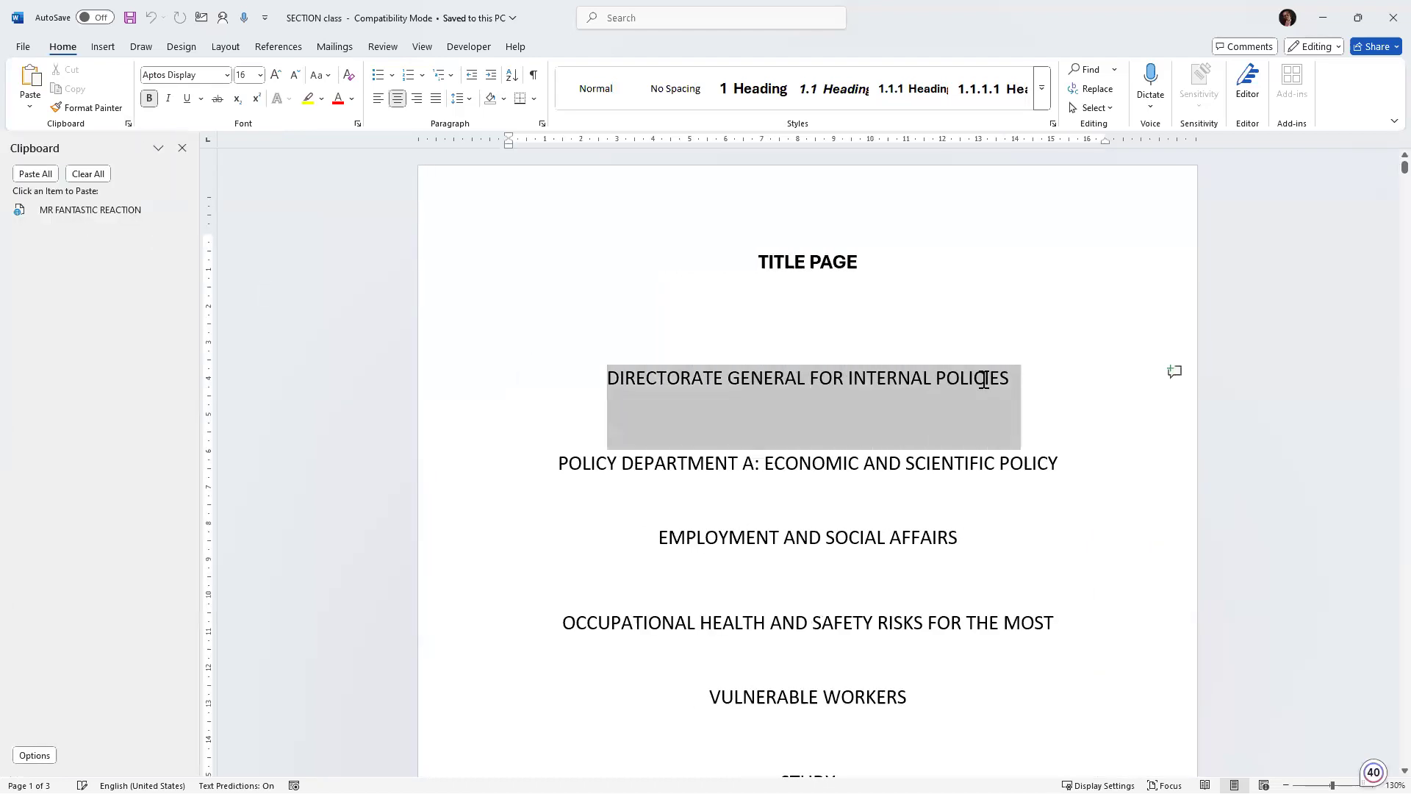
right_click(810, 380)
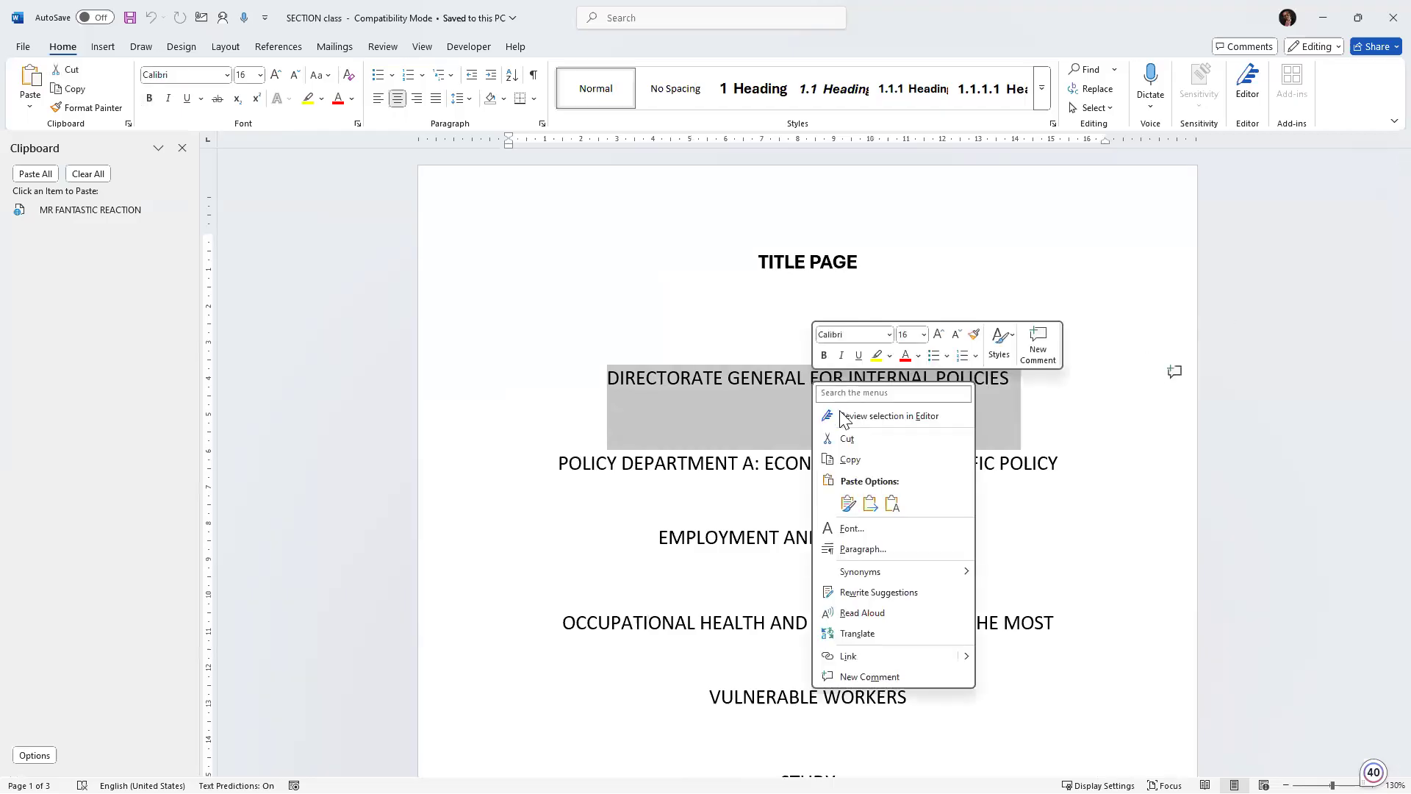
click(848, 460)
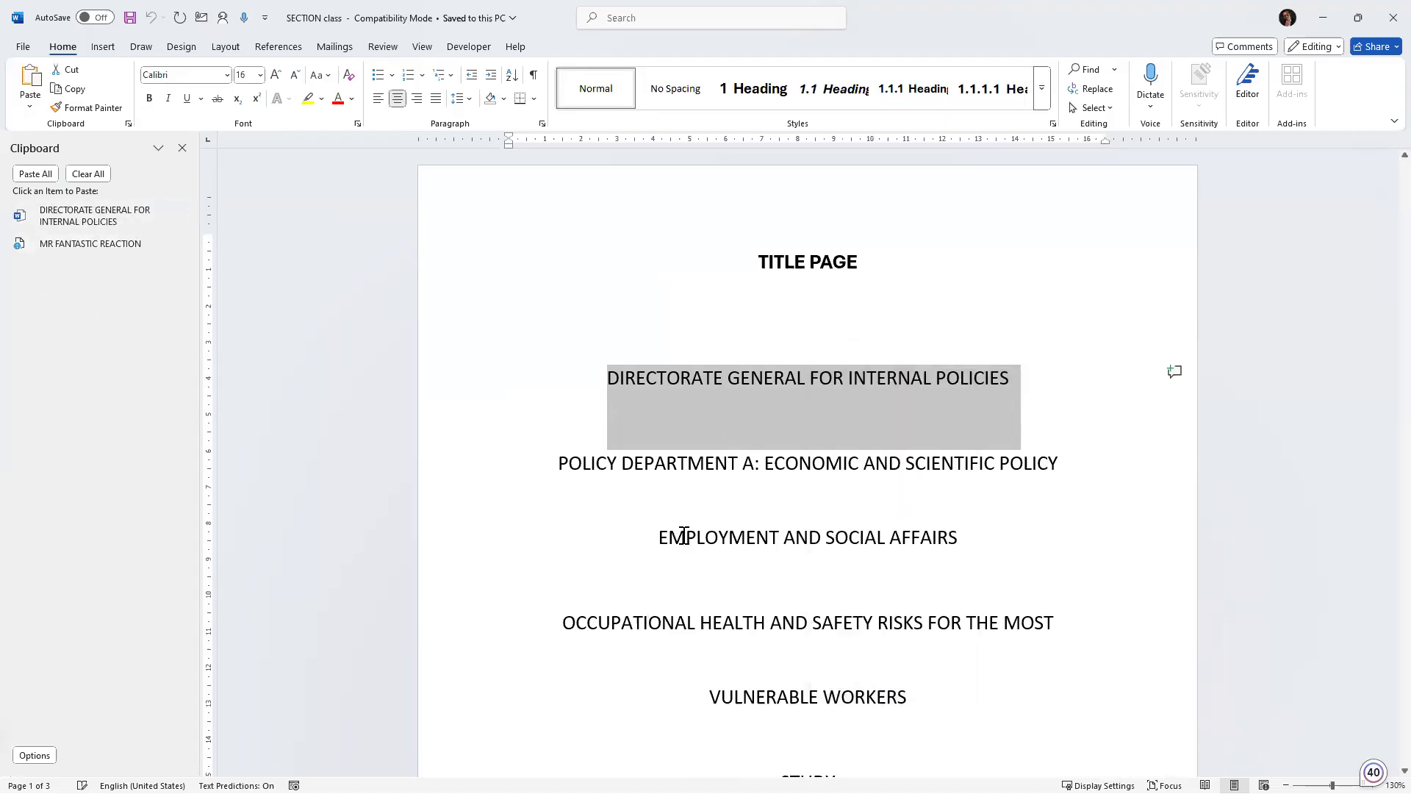
Copy the EMPLOYMENT AND SOCIAL AFFAIRS line to the clipboard.
triple_click(876, 559)
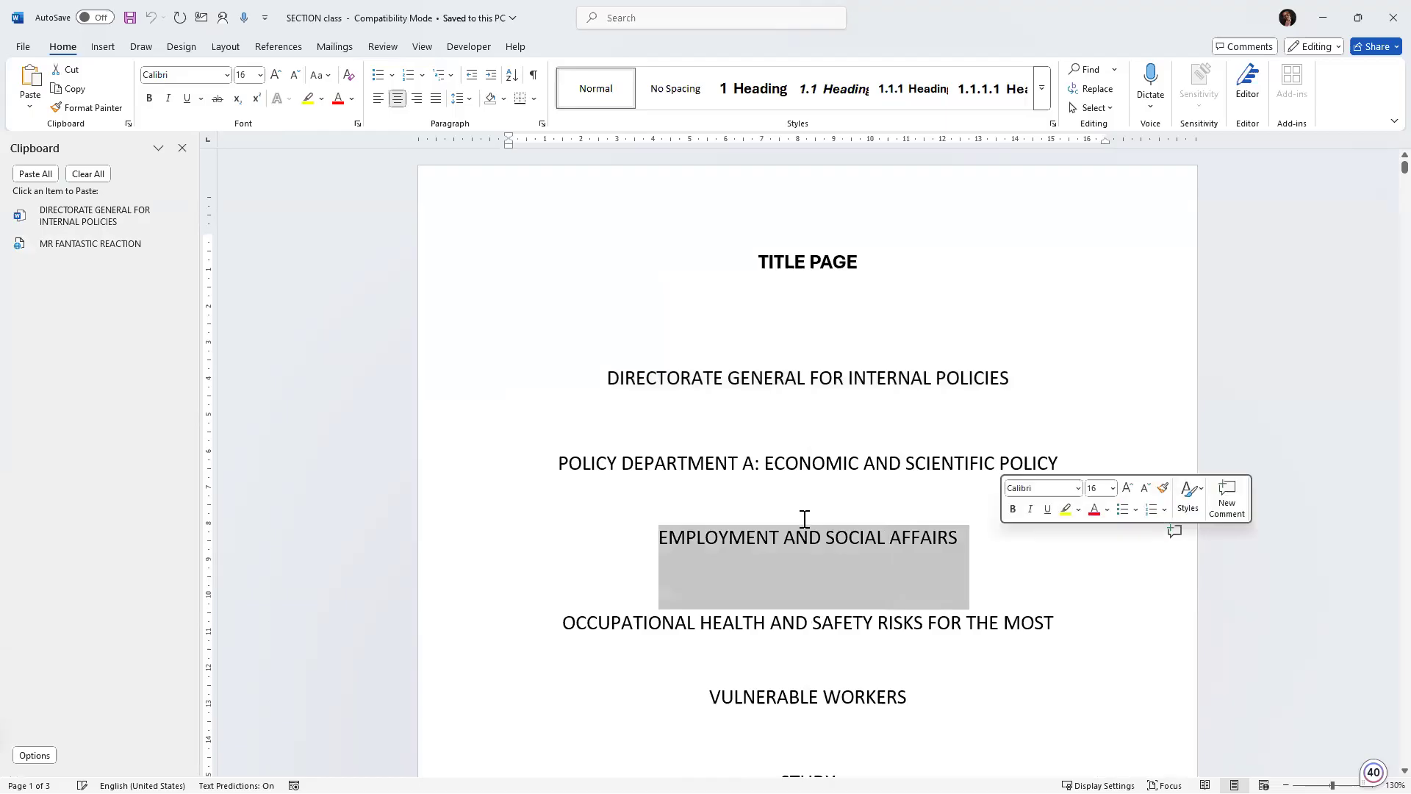
right_click(798, 541)
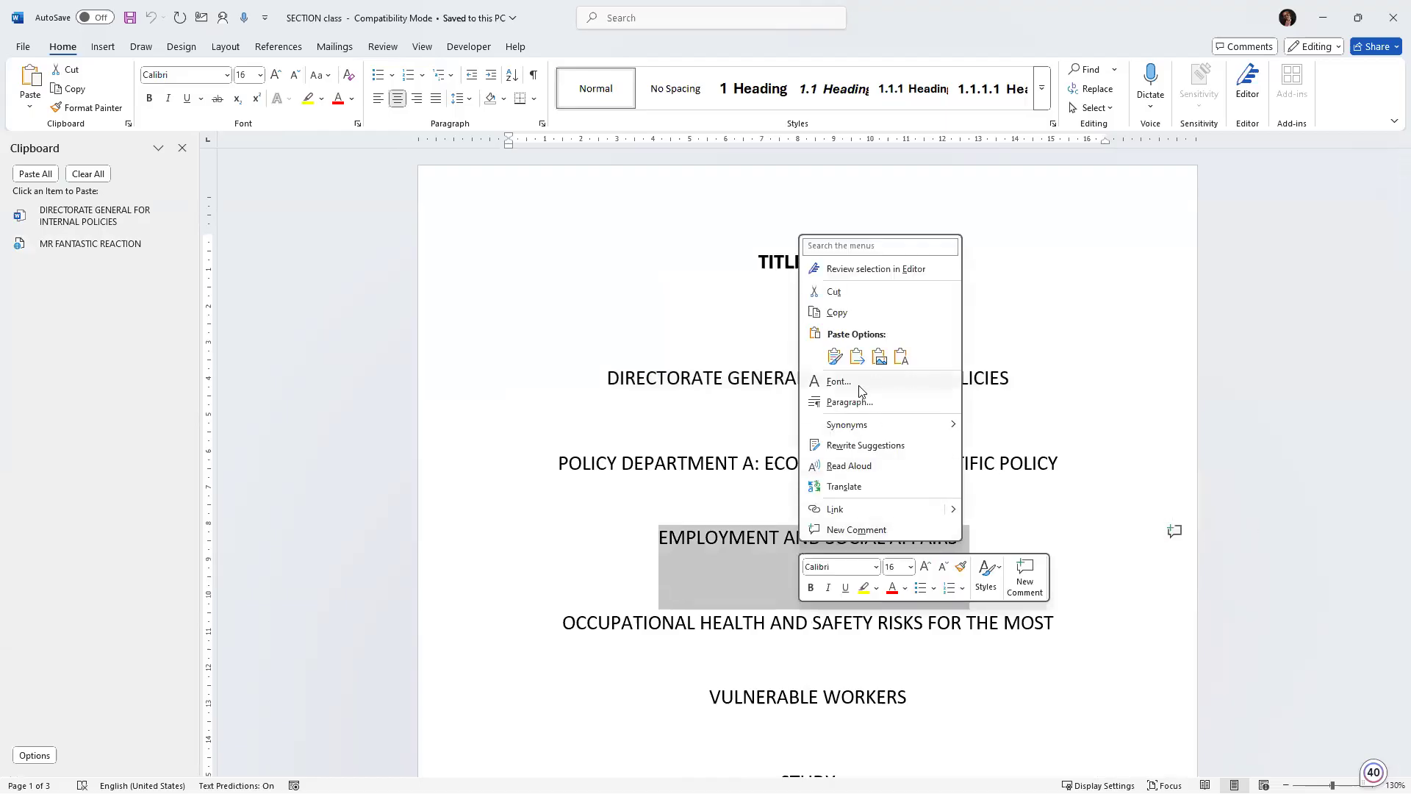
click(837, 313)
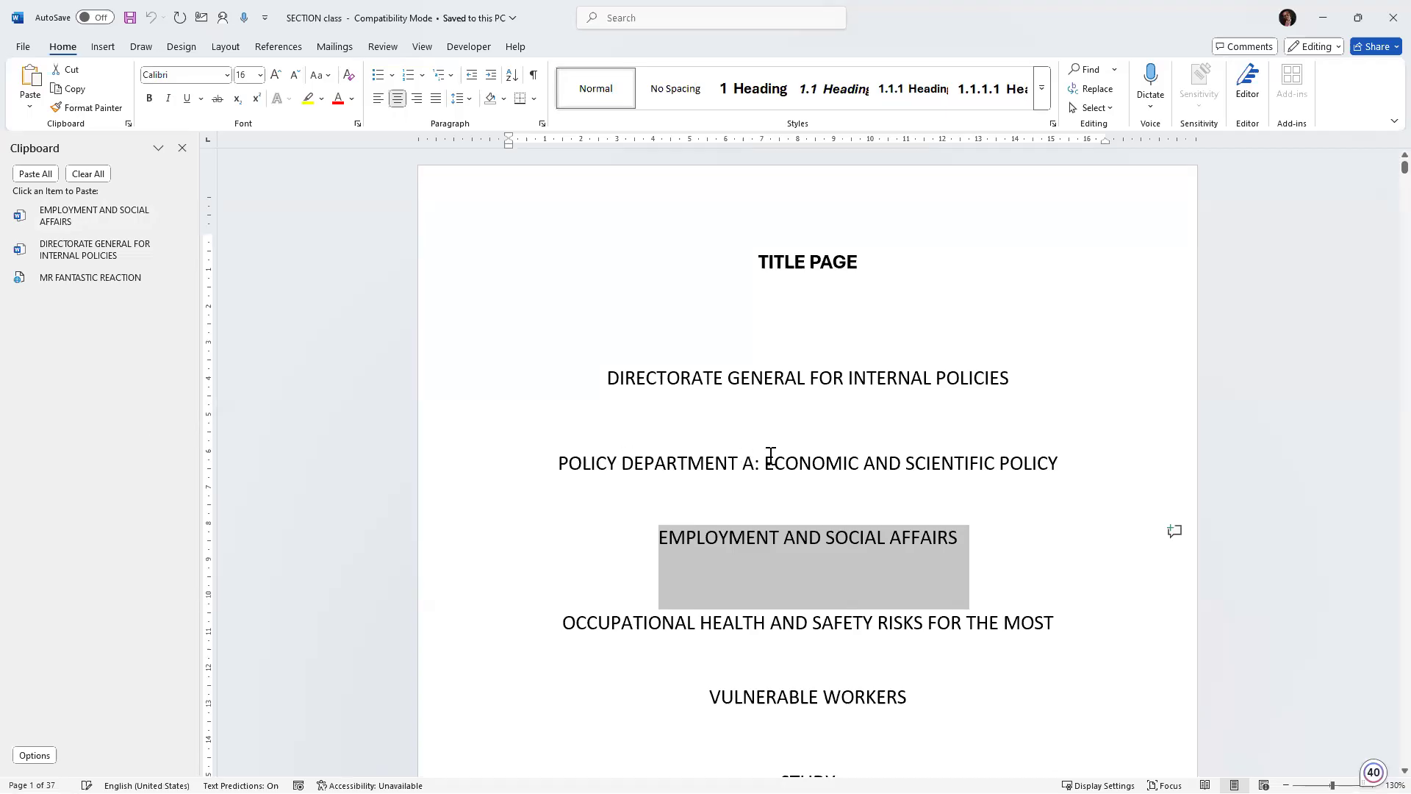
Format the OCCUPATIONAL HEALTH AND SAFETY RISKS FOR THE MOST line with red font colour, italic and underline.
scroll(772, 465, down, 1)
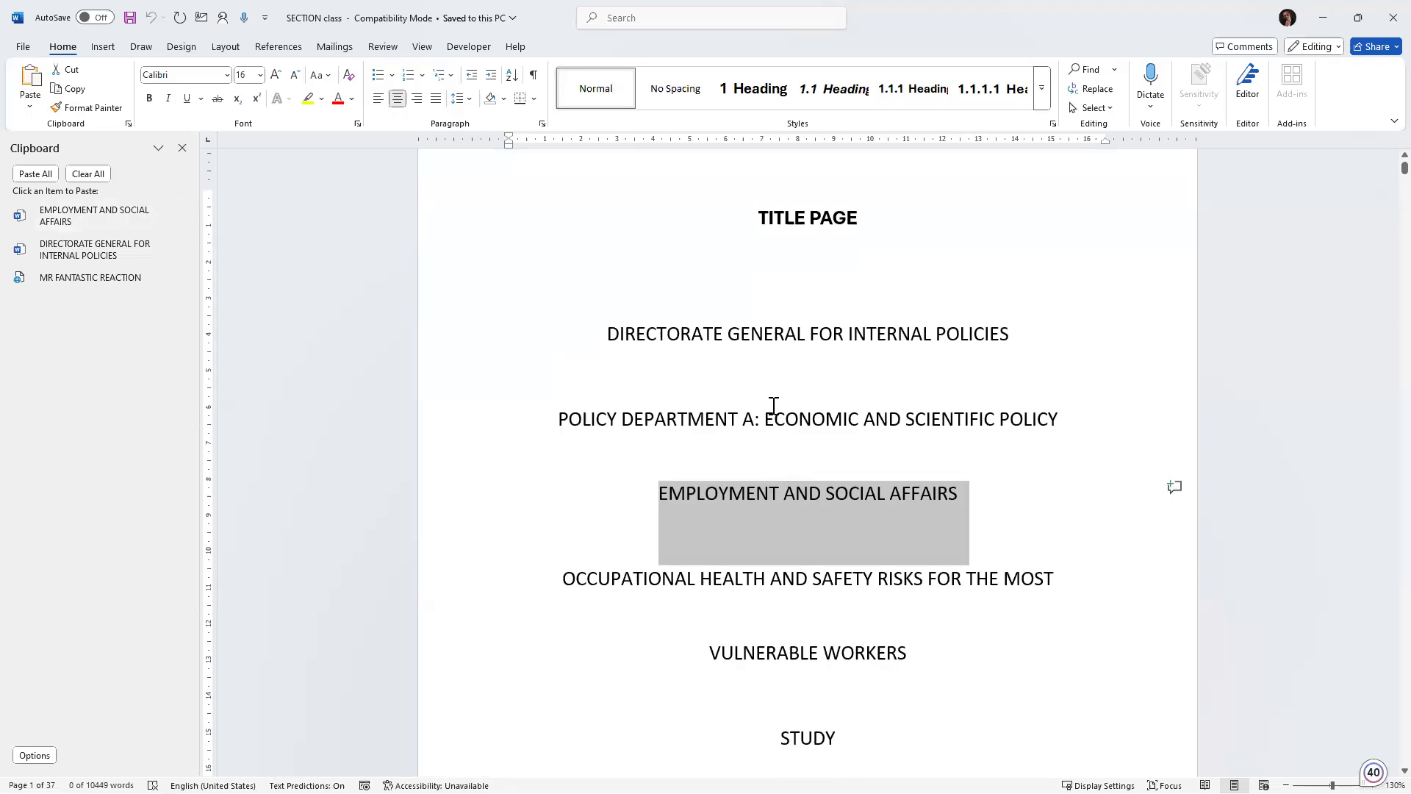
scroll(772, 406, up, 1)
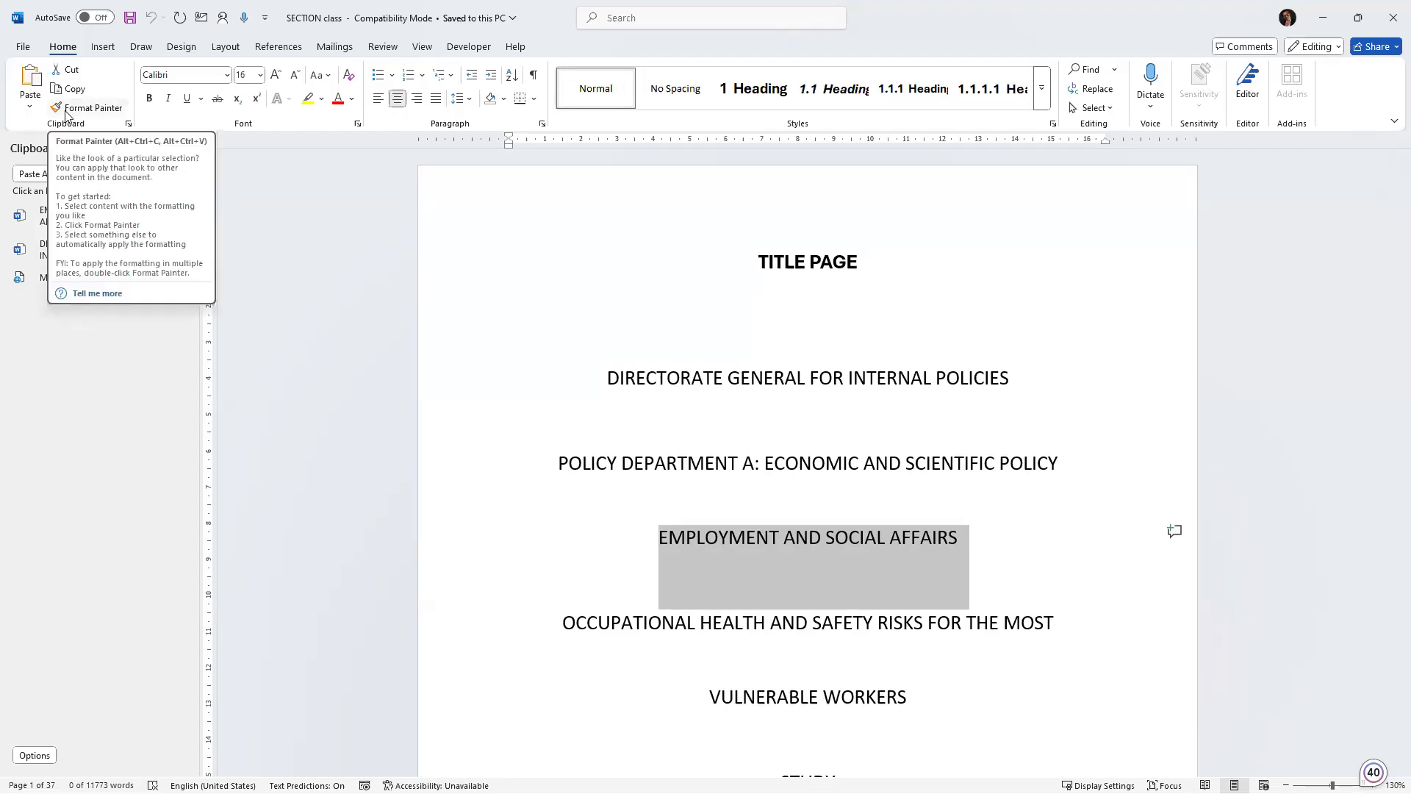
click(725, 357)
scroll(726, 368, down, 1)
scroll(726, 378, down, 7)
scroll(726, 378, down, 2)
scroll(726, 377, up, 5)
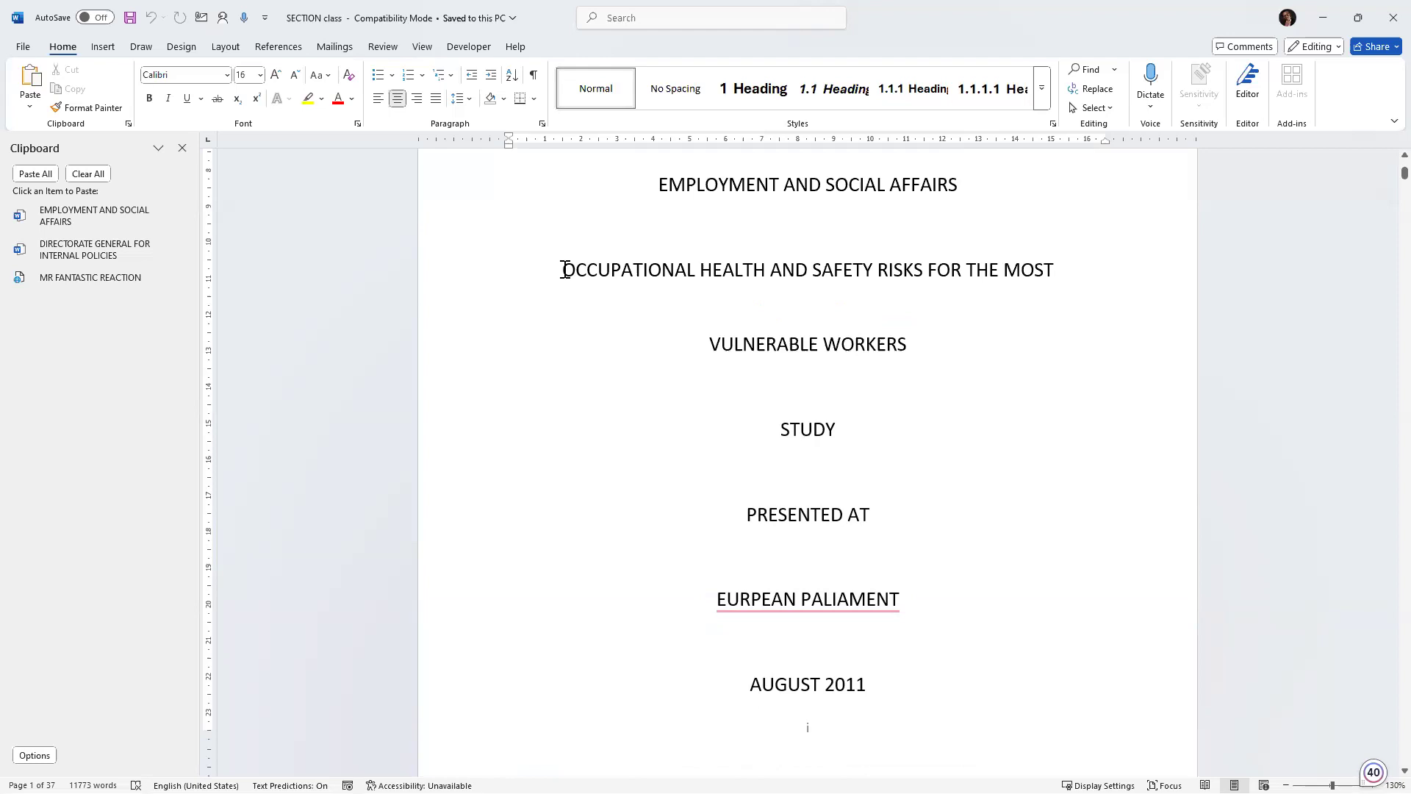
mouse_move(563, 270)
mouse_down()
mouse_move(692, 291)
mouse_move(1063, 268)
mouse_up()
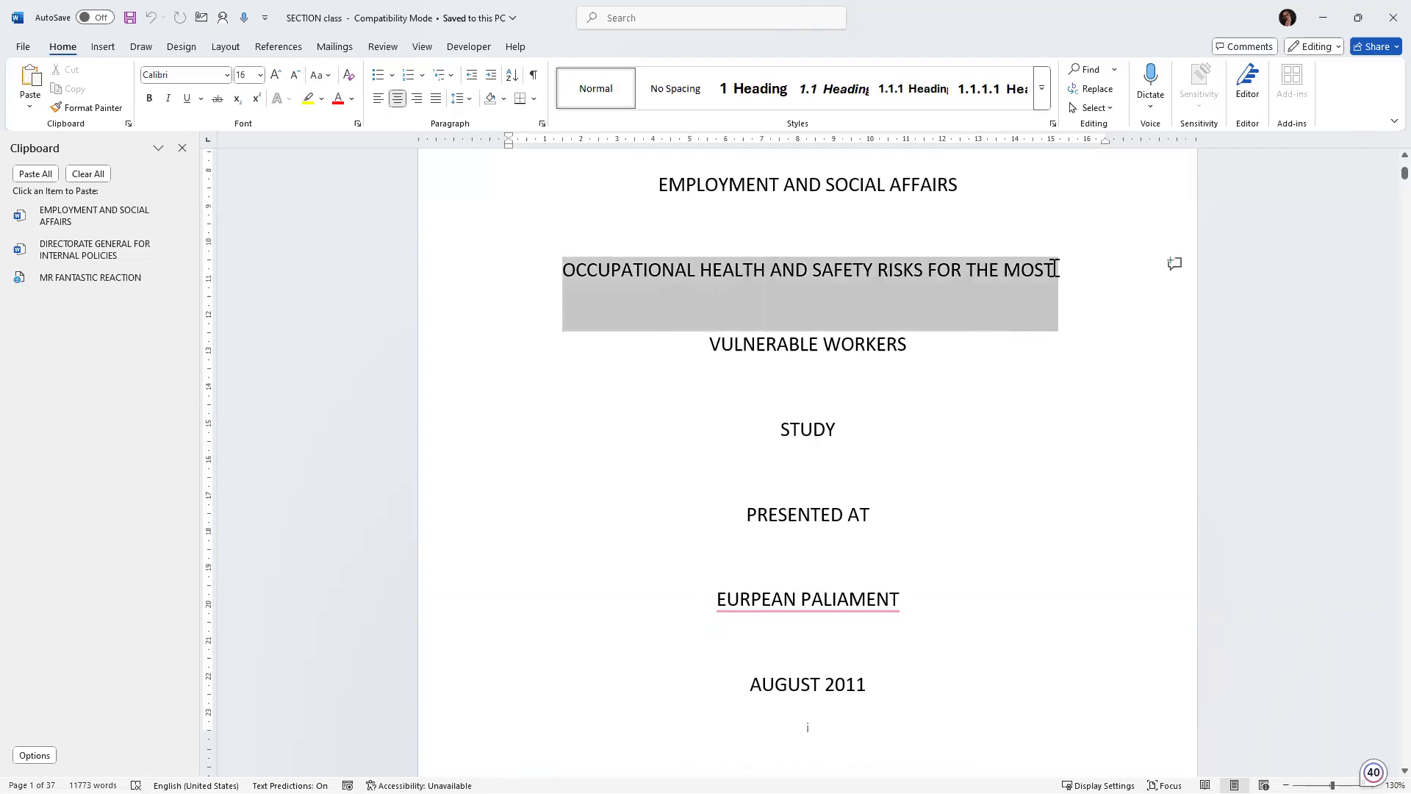
click(338, 98)
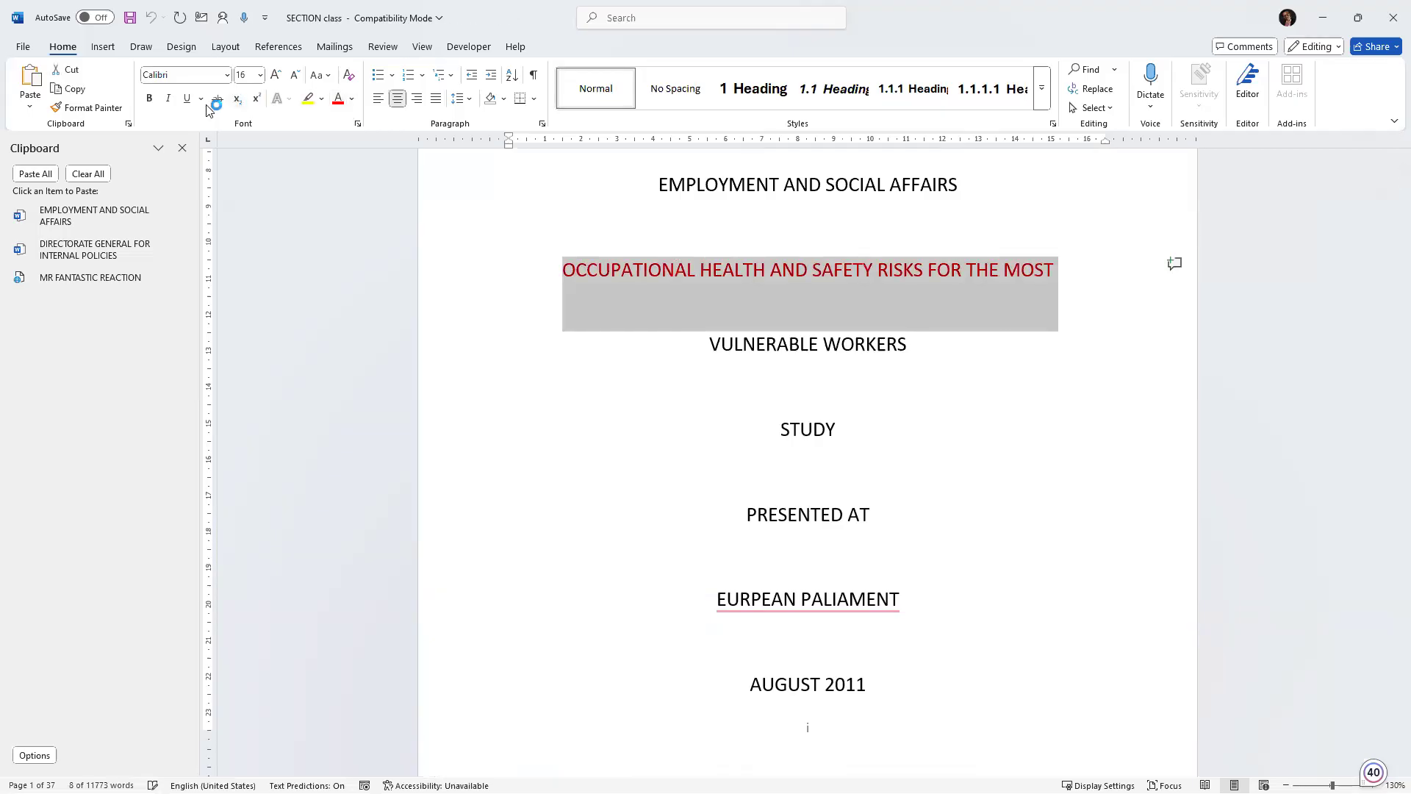
click(170, 101)
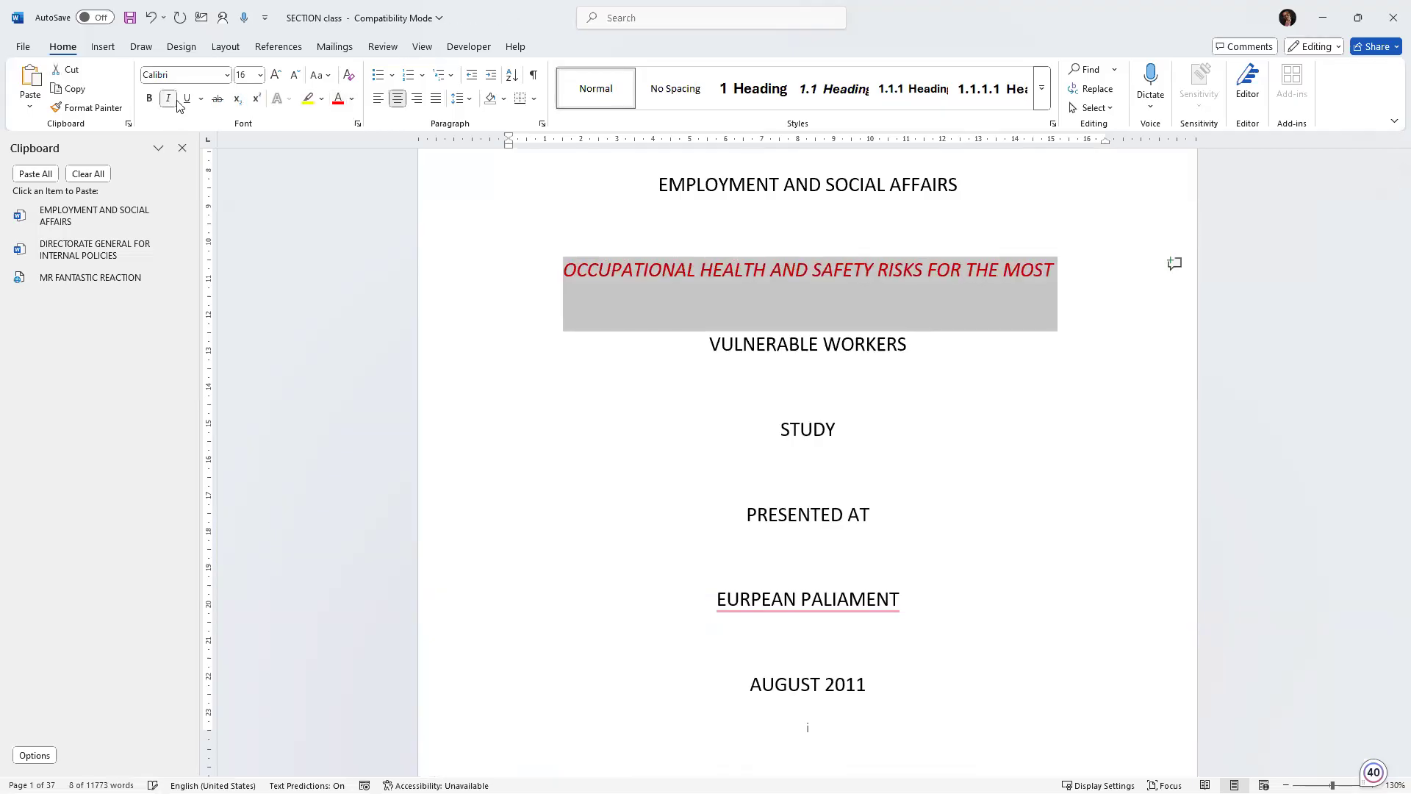
click(187, 98)
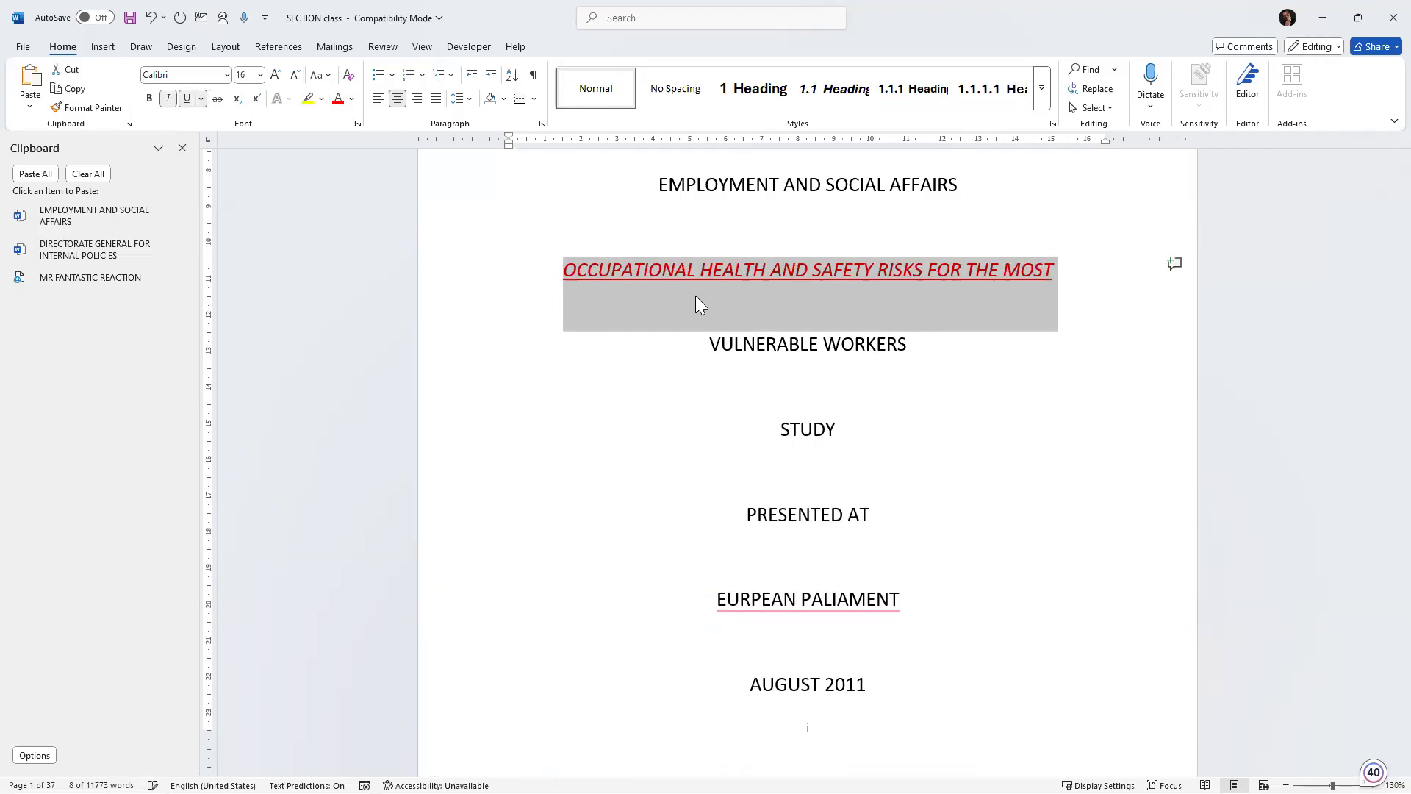
Apply the red italic underlined formatting of the OCCUPATIONAL line to the PRESENTED AT line with Format Painter.
click(749, 296)
click(710, 337)
drag(856, 344, 892, 342)
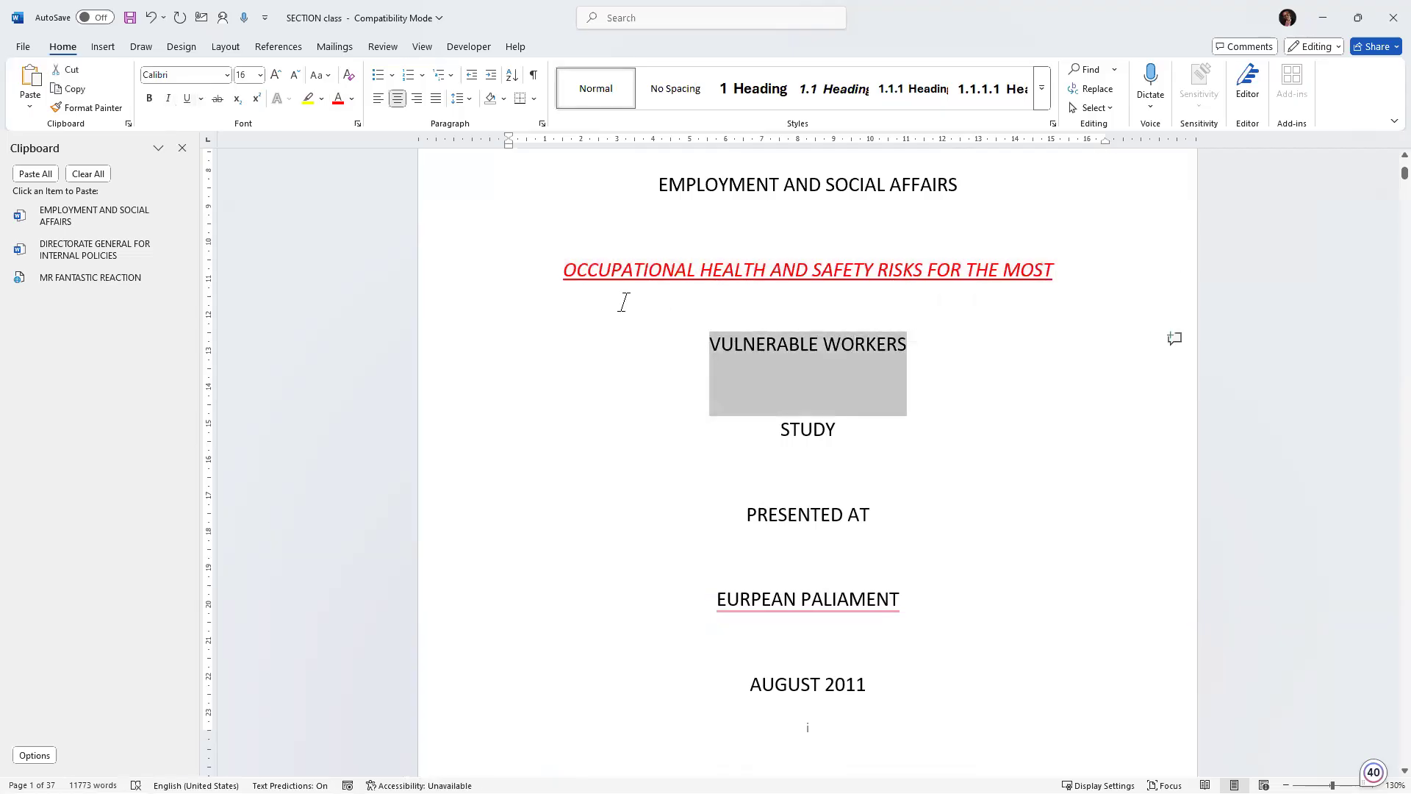
ctrl+scroll(570, 272, up, 3)
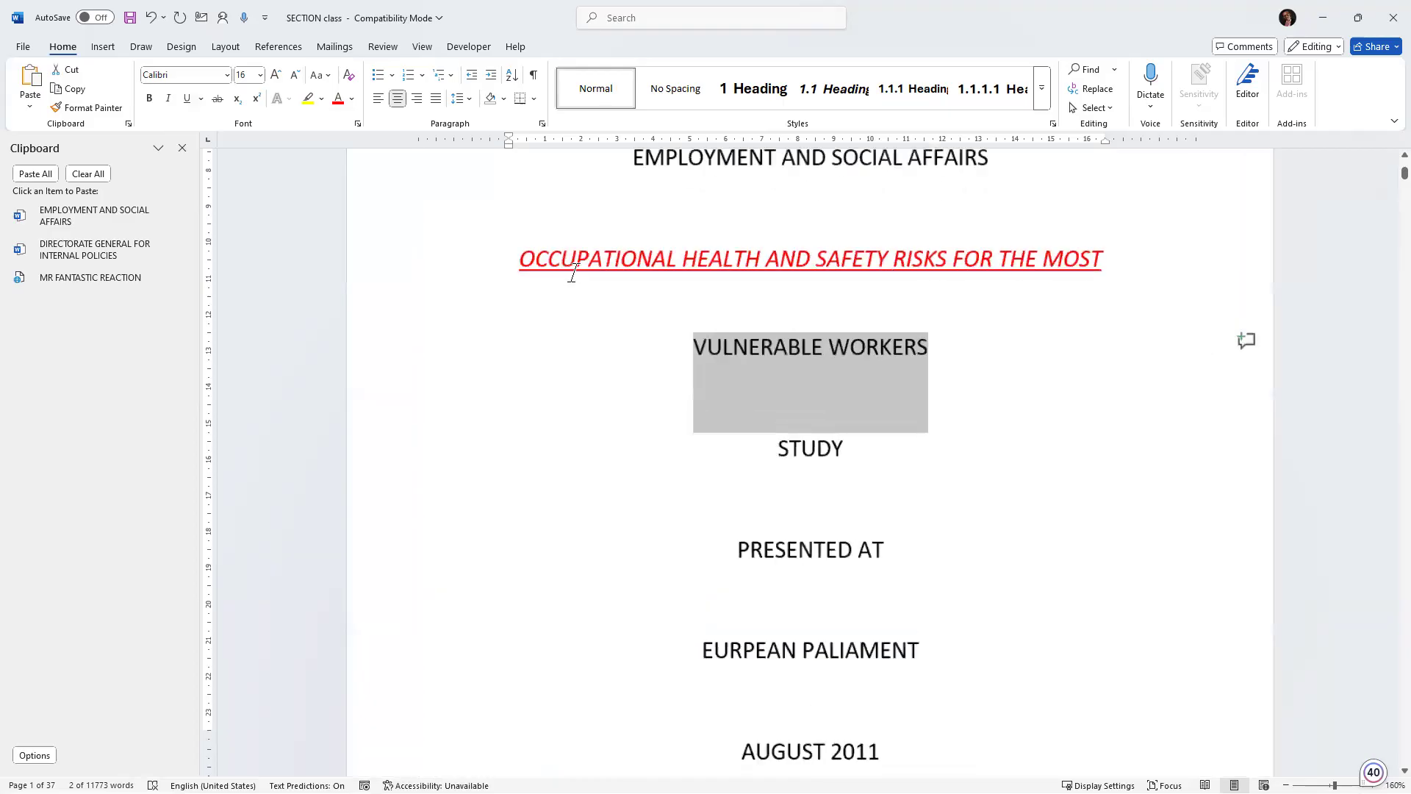
mouse_move(535, 254)
mouse_down()
mouse_move(813, 277)
mouse_move(1128, 257)
mouse_up()
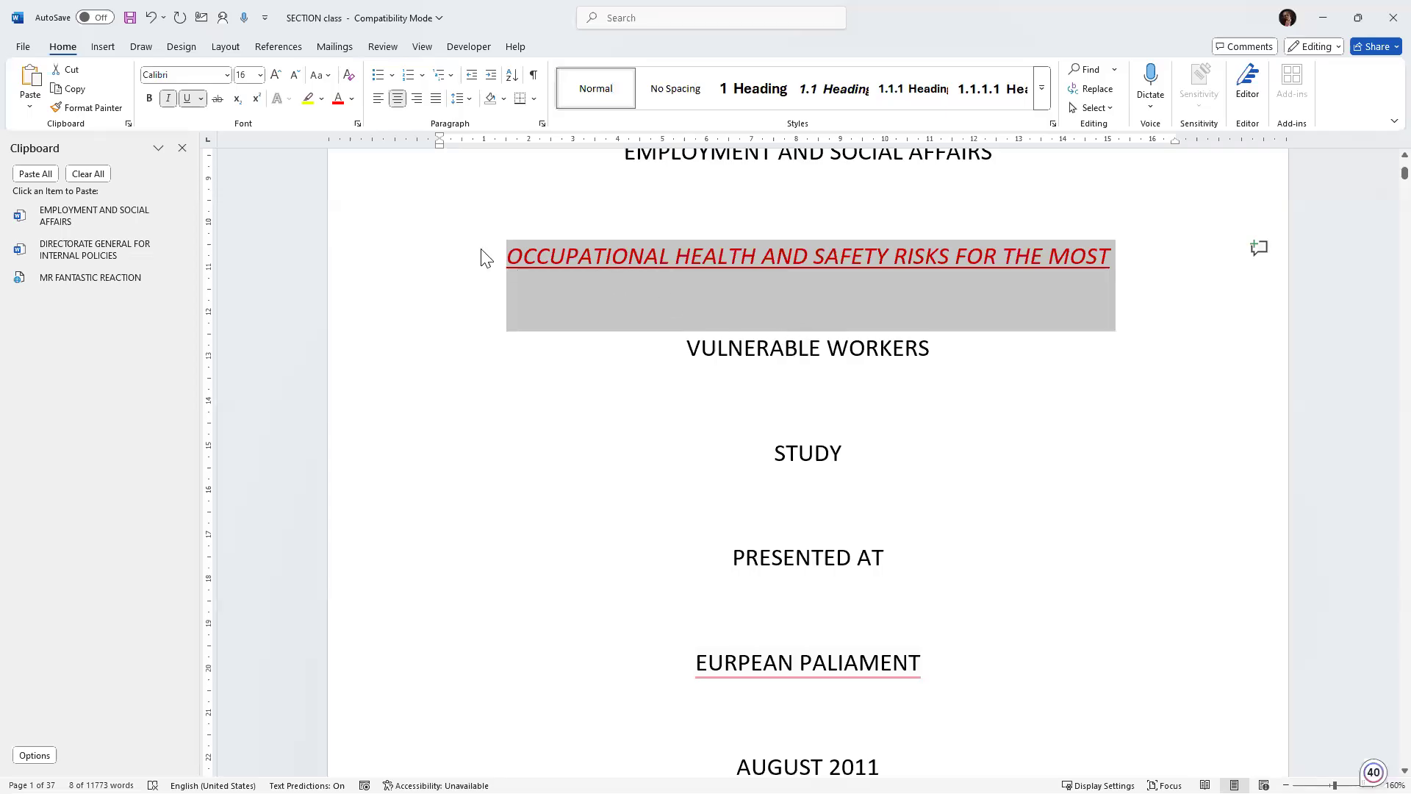
click(559, 273)
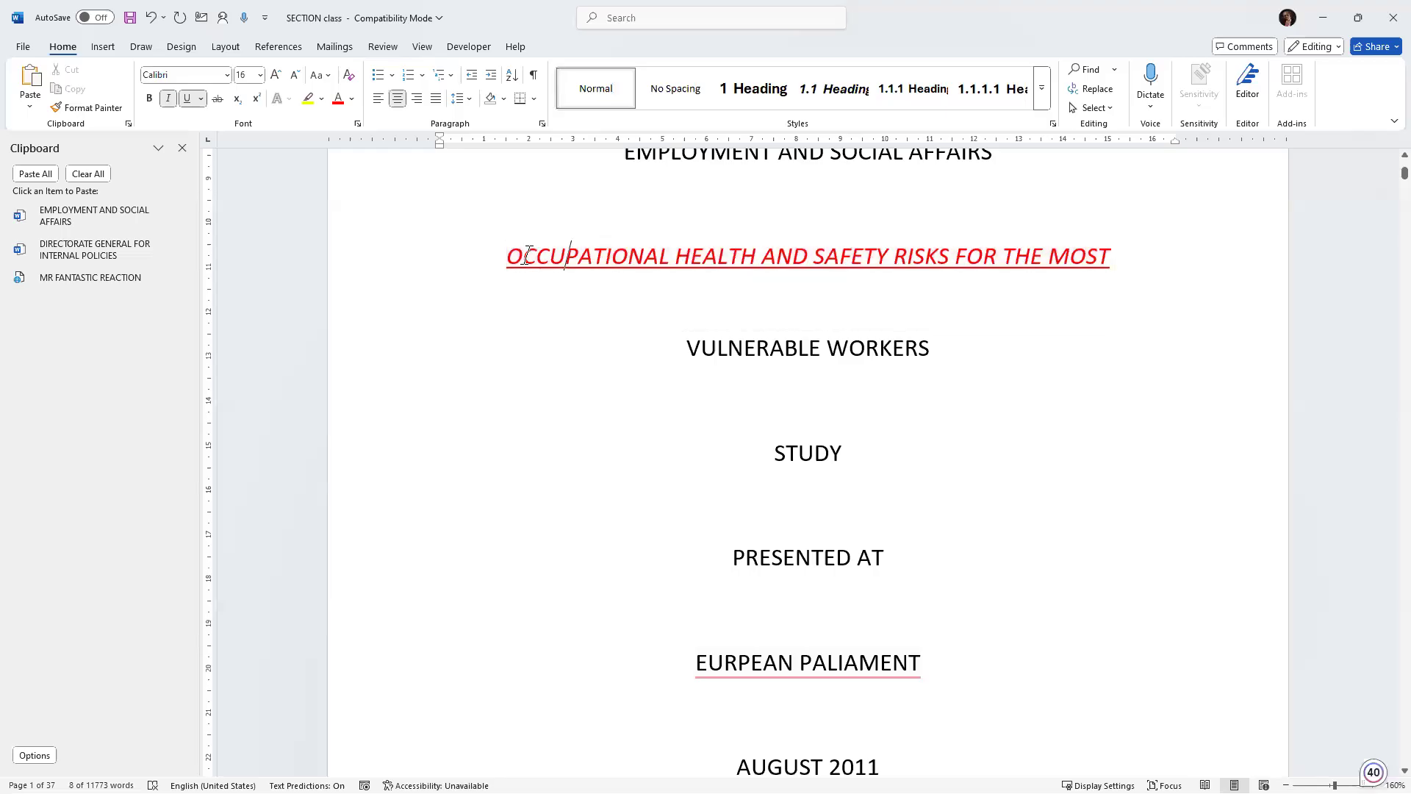
drag(508, 256, 1115, 254)
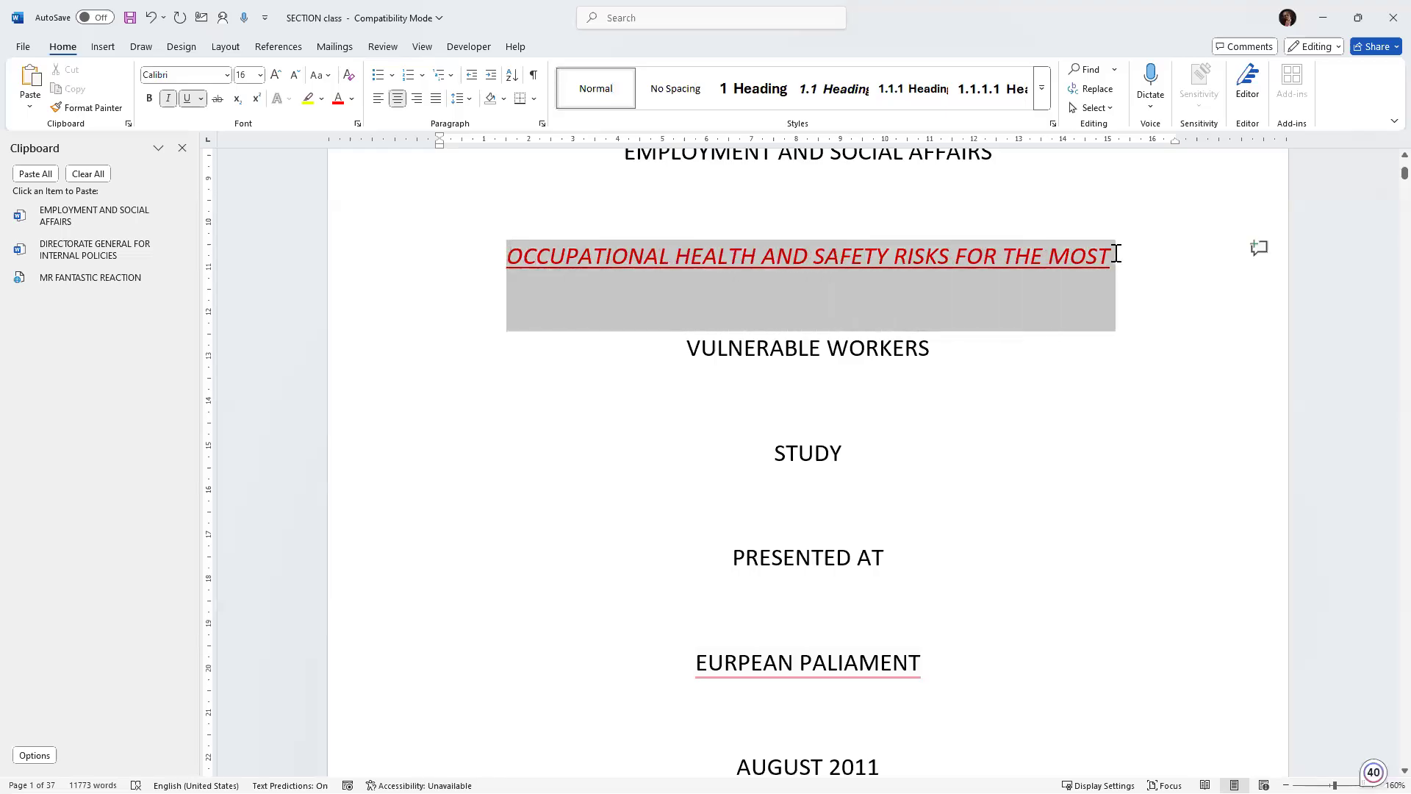
click(87, 110)
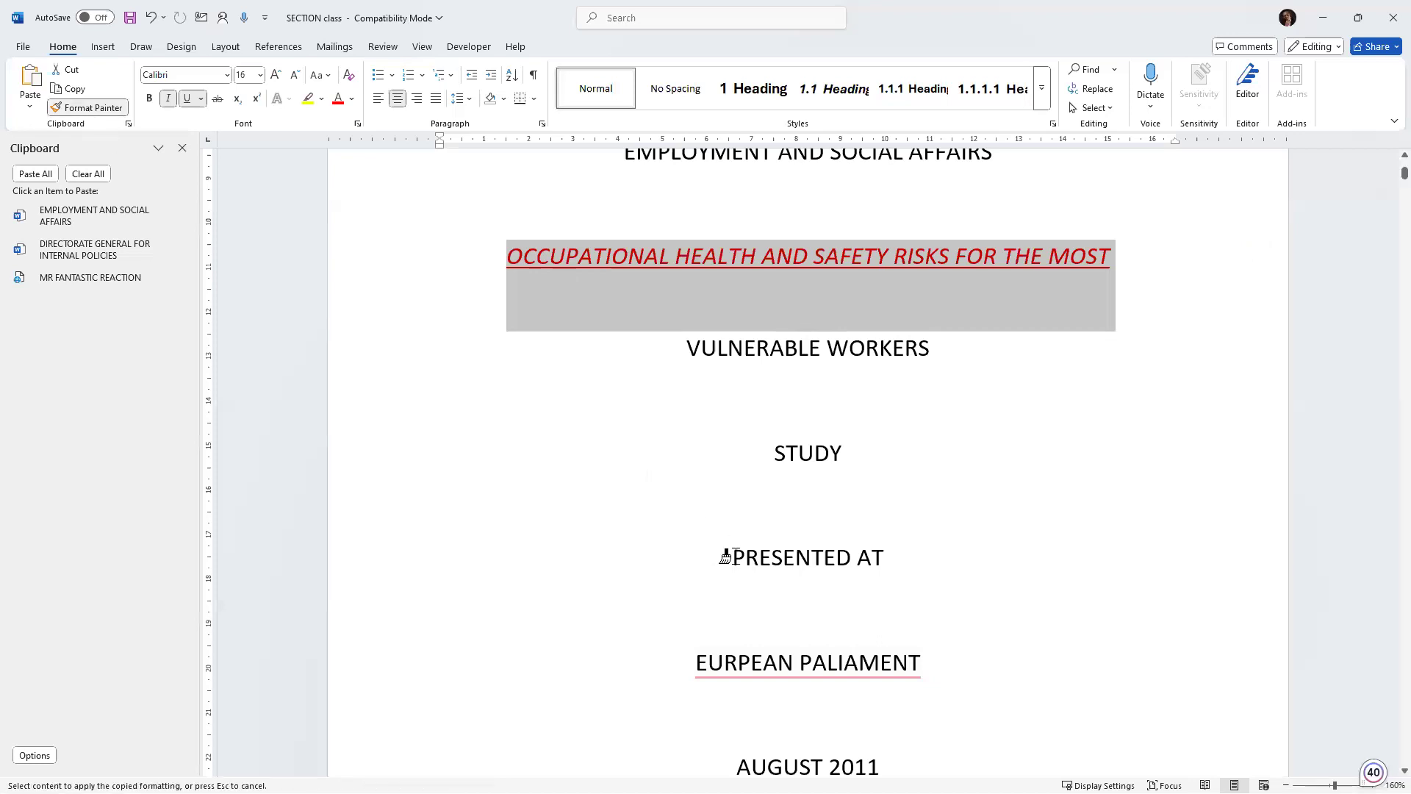
drag(733, 557, 897, 569)
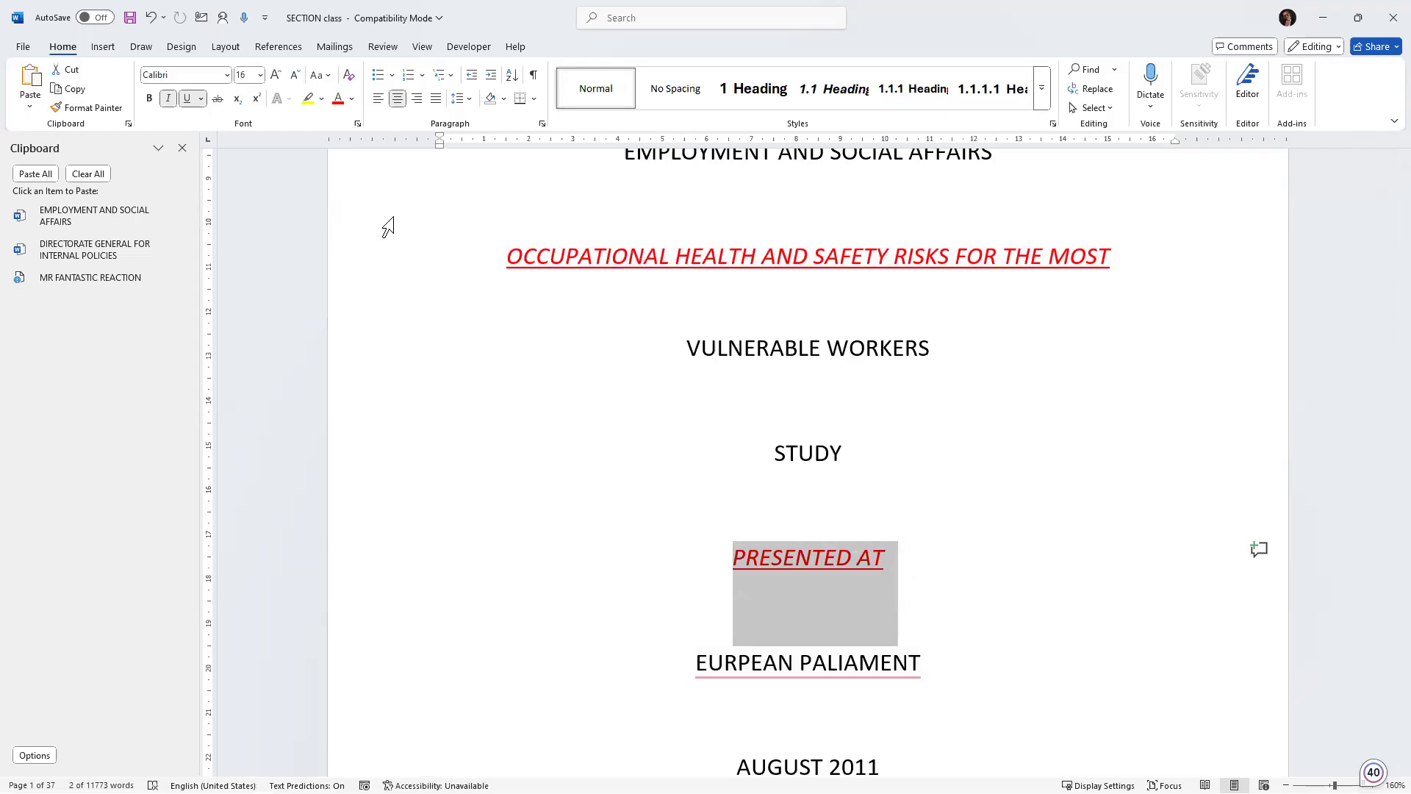
Undo the last four formatting changes.
click(151, 18)
click(151, 18)
click(150, 17)
click(151, 18)
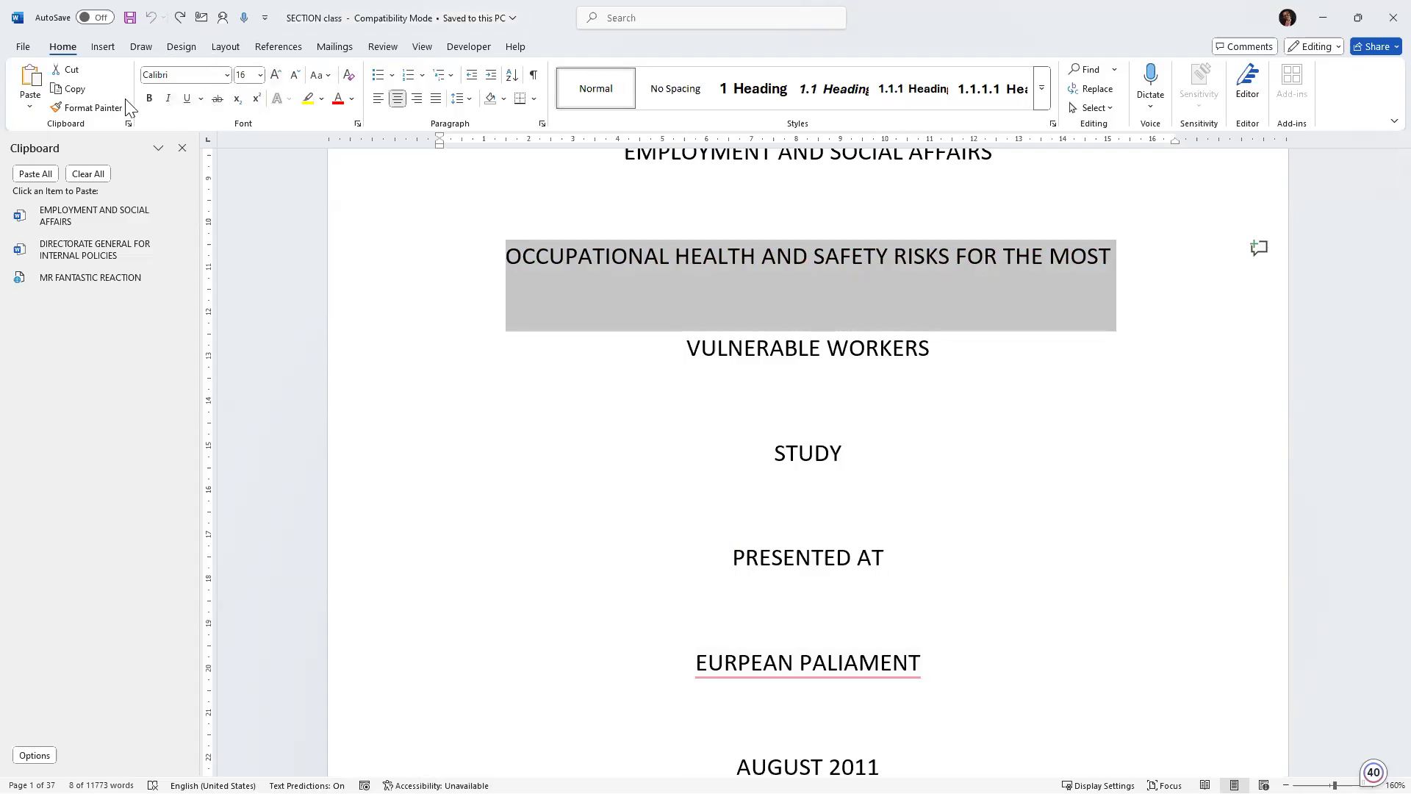
Open the font, font size and change case lists to examine their options without choosing any.
click(227, 75)
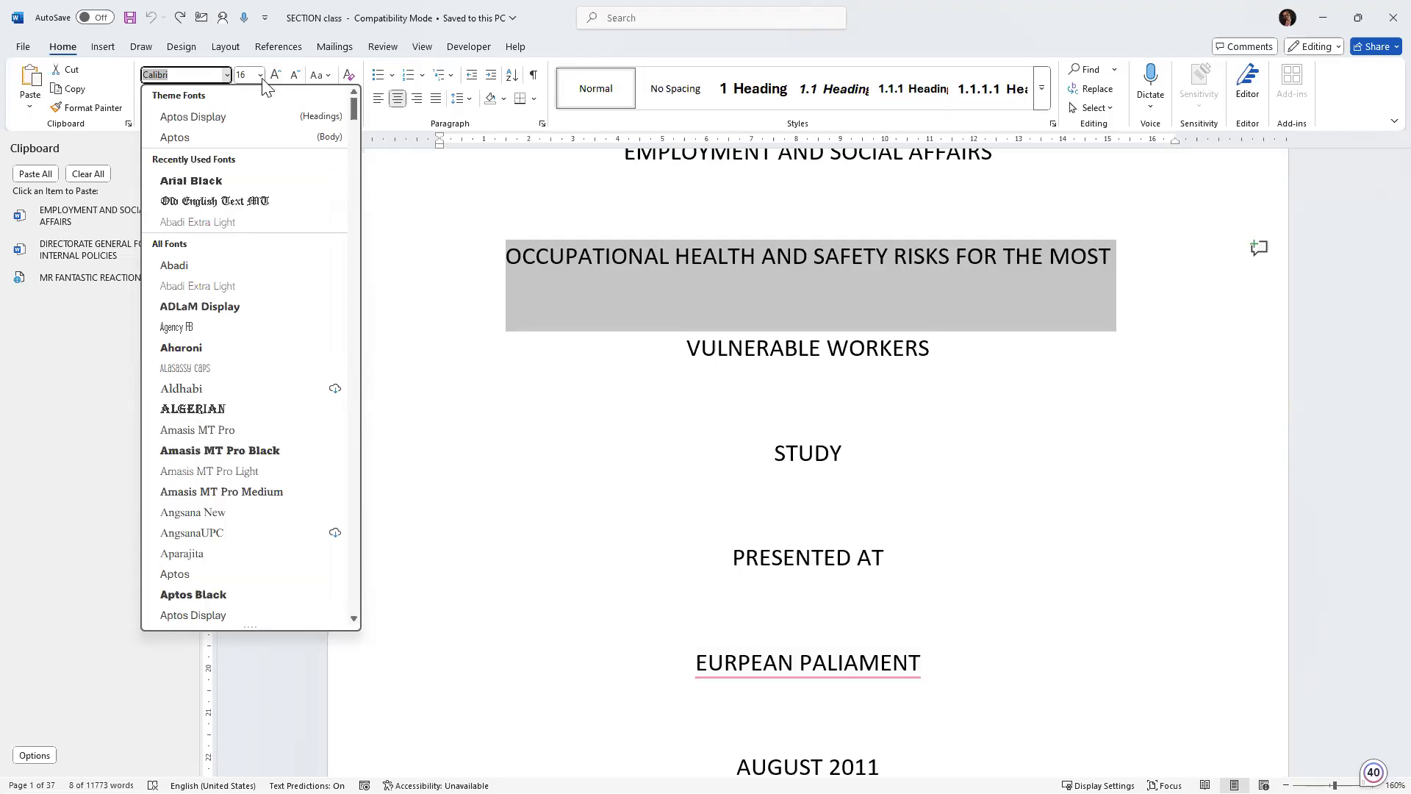
click(260, 75)
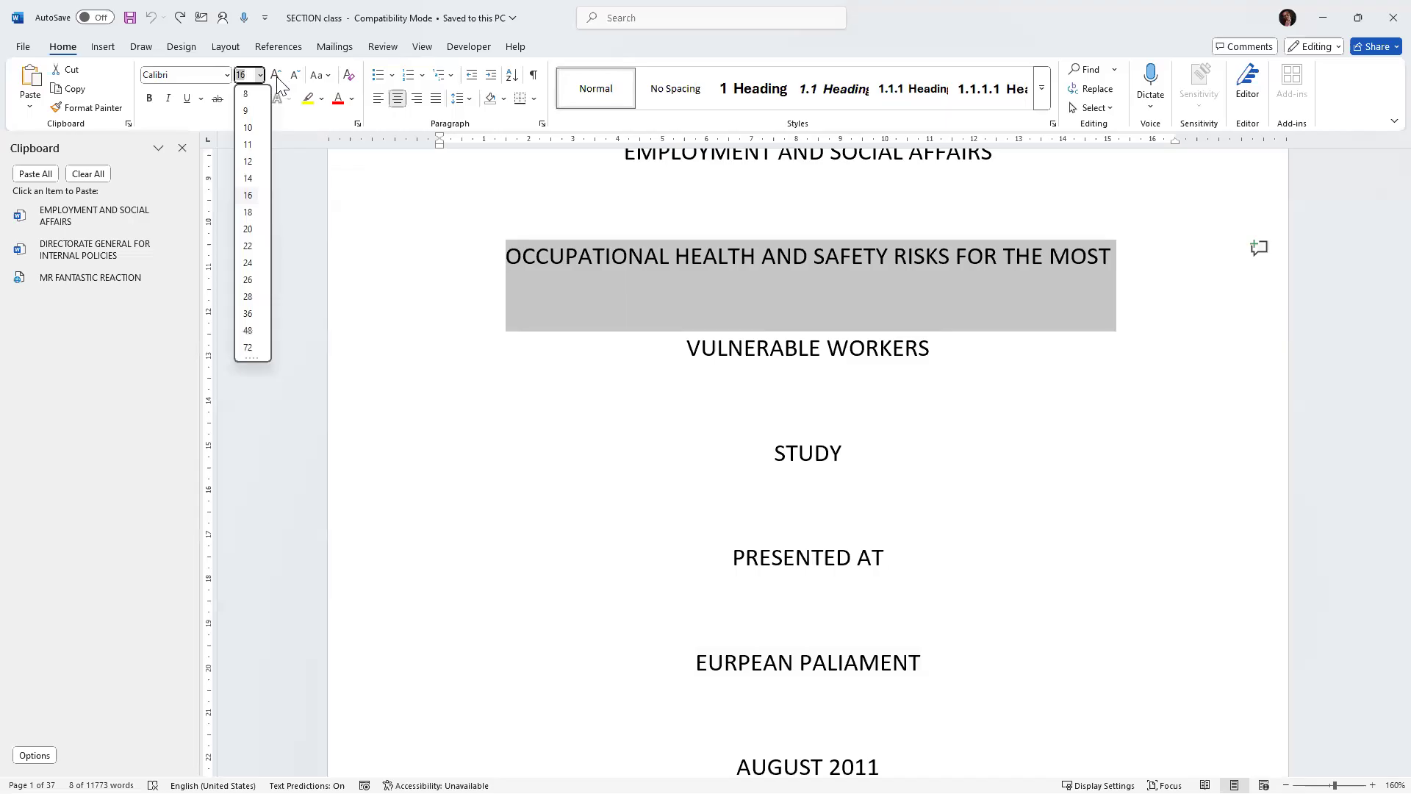
click(328, 76)
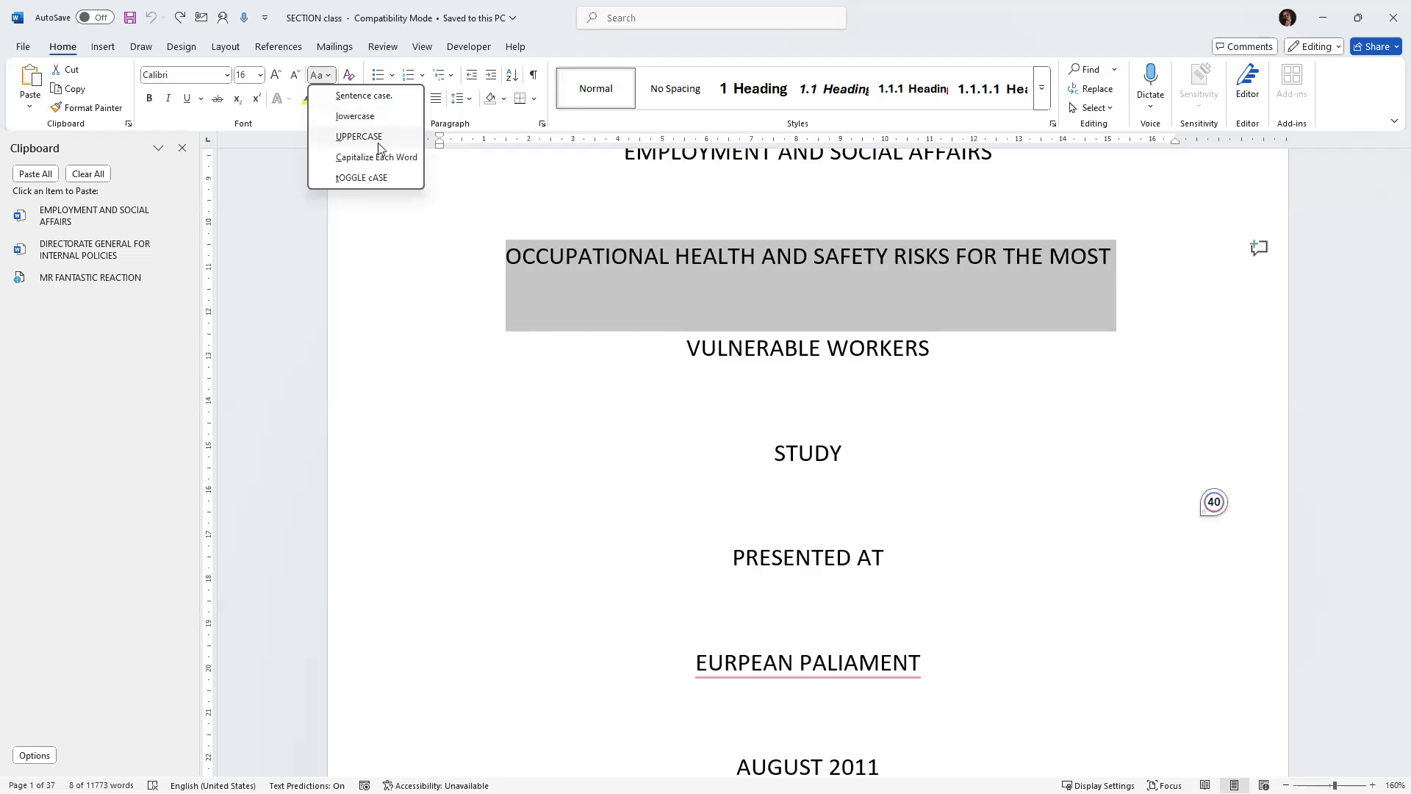
click(513, 255)
click(512, 255)
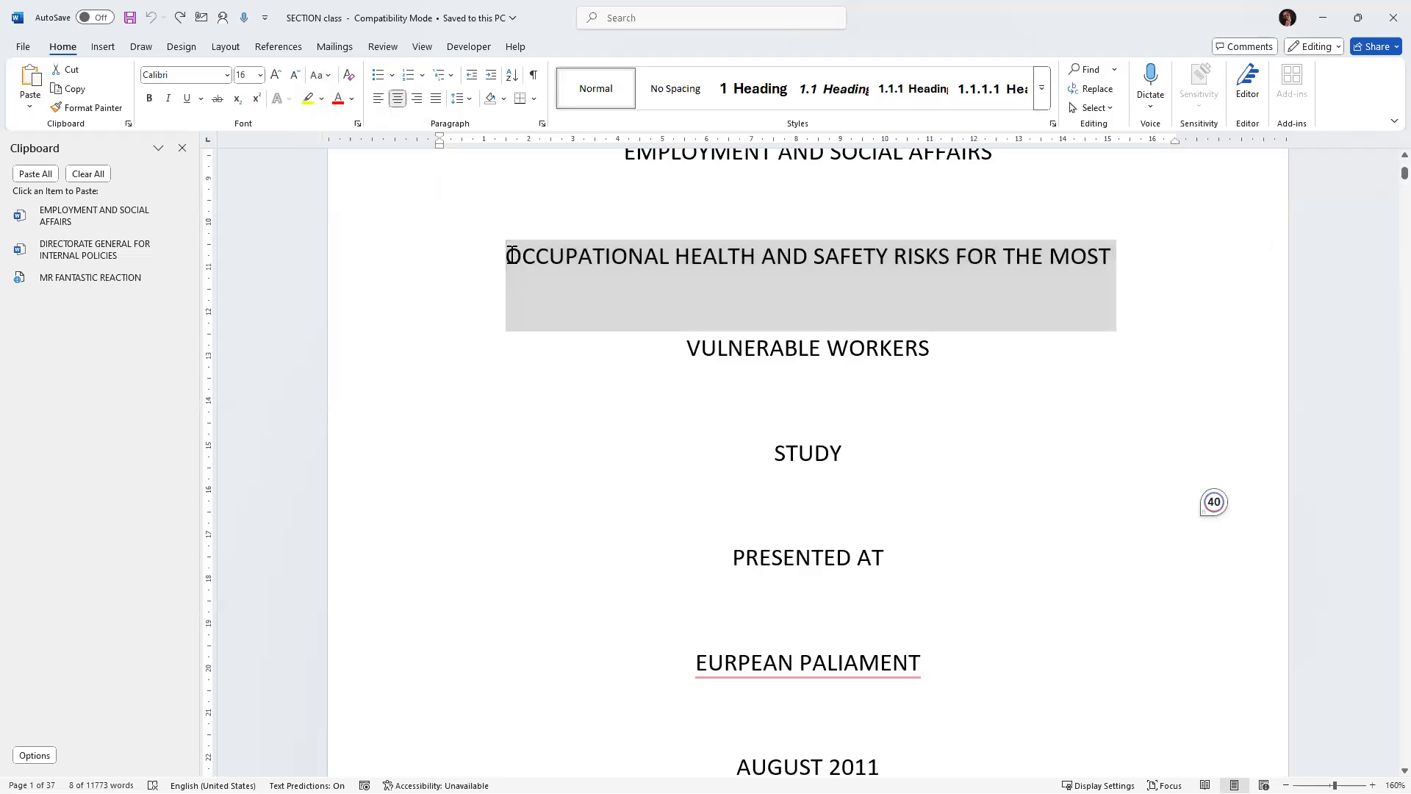
shift+click(1143, 290)
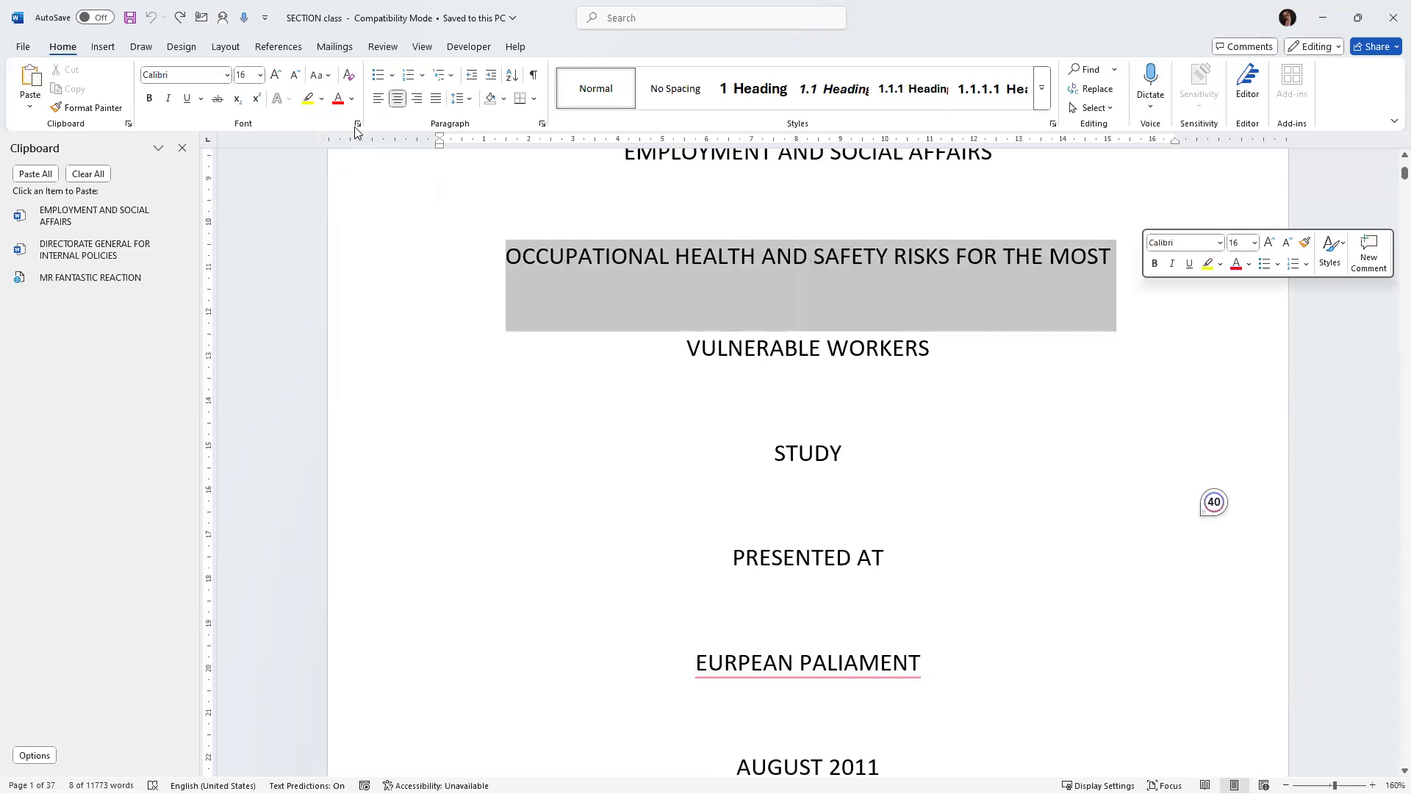
Change the OCCUPATIONAL HEALTH line to lowercase and then highlight it yellow, undoing each change.
click(332, 78)
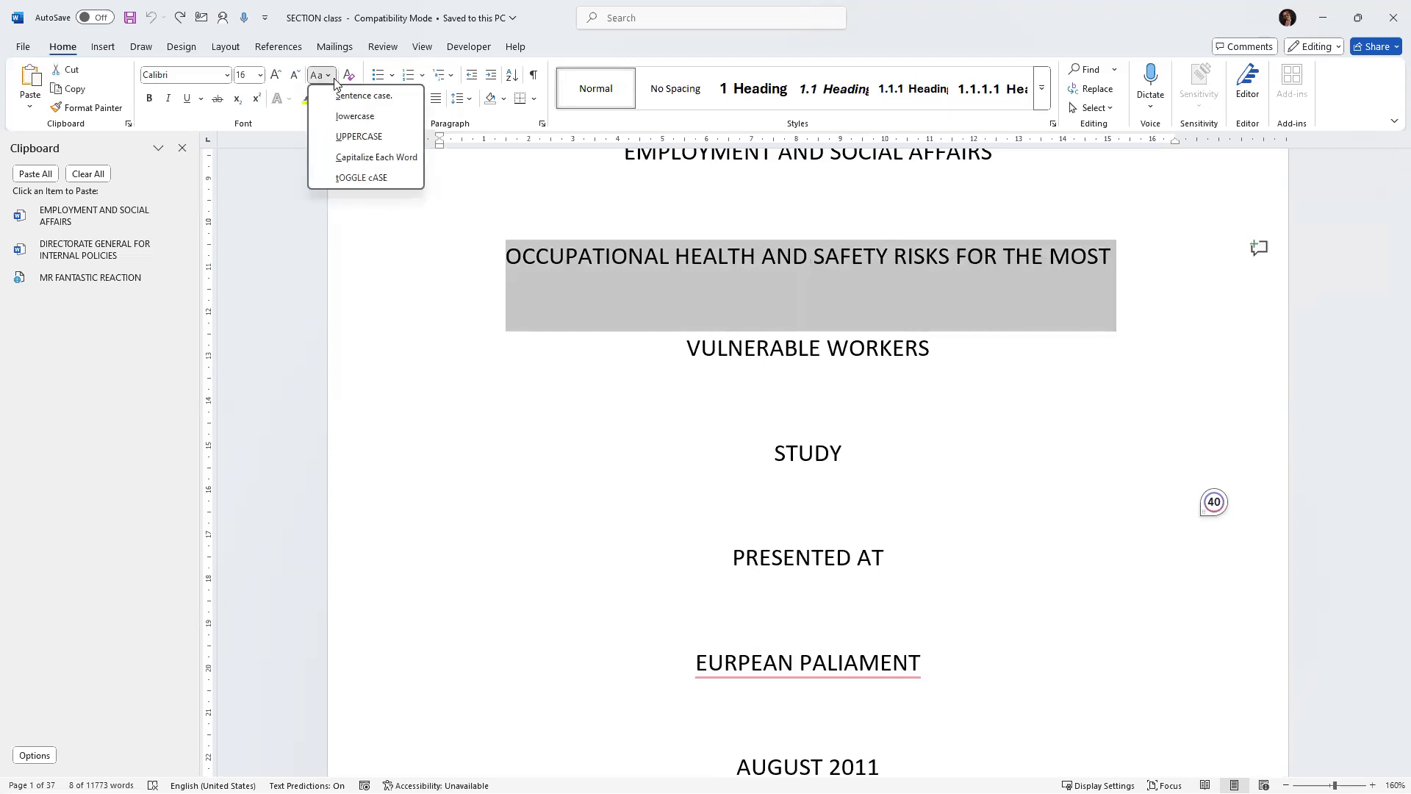
click(349, 116)
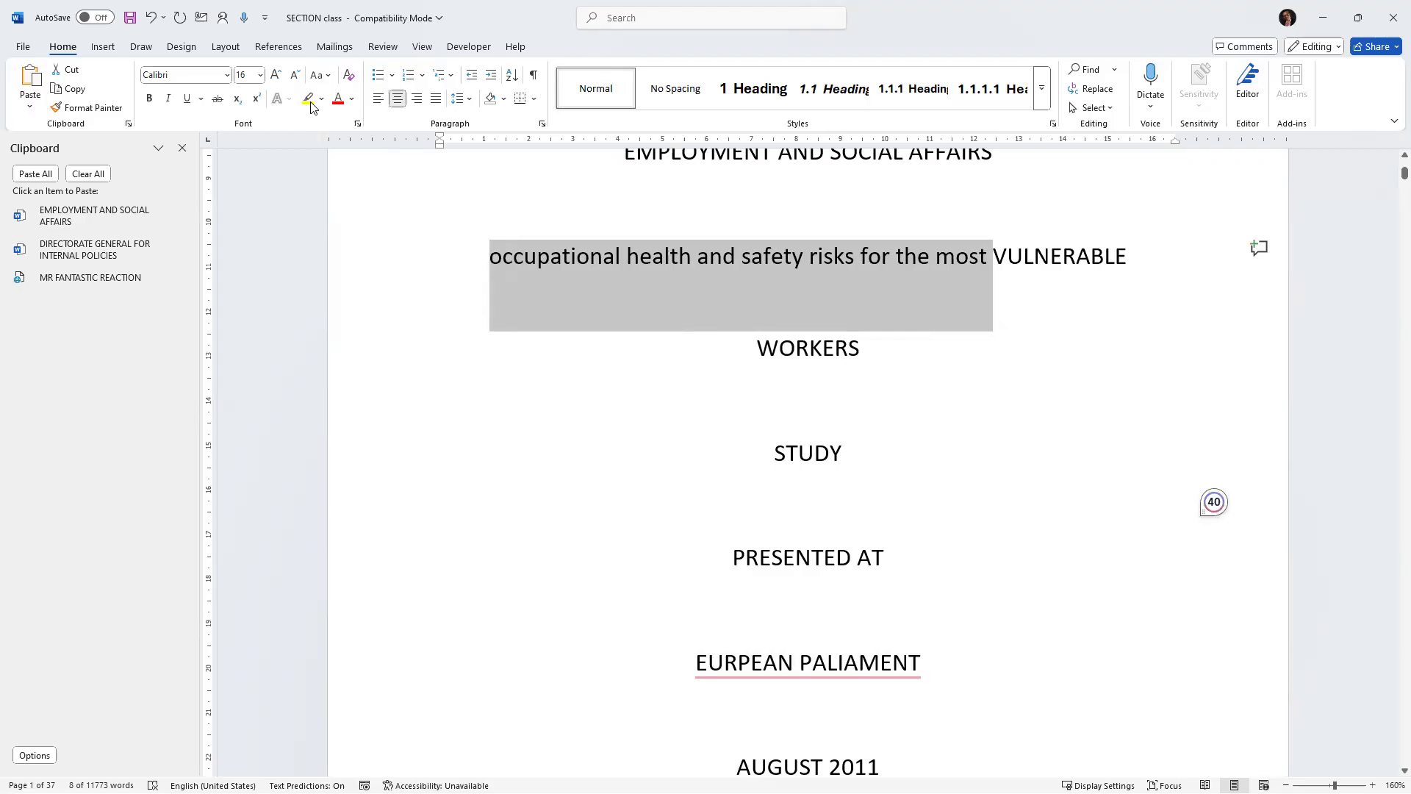
click(154, 16)
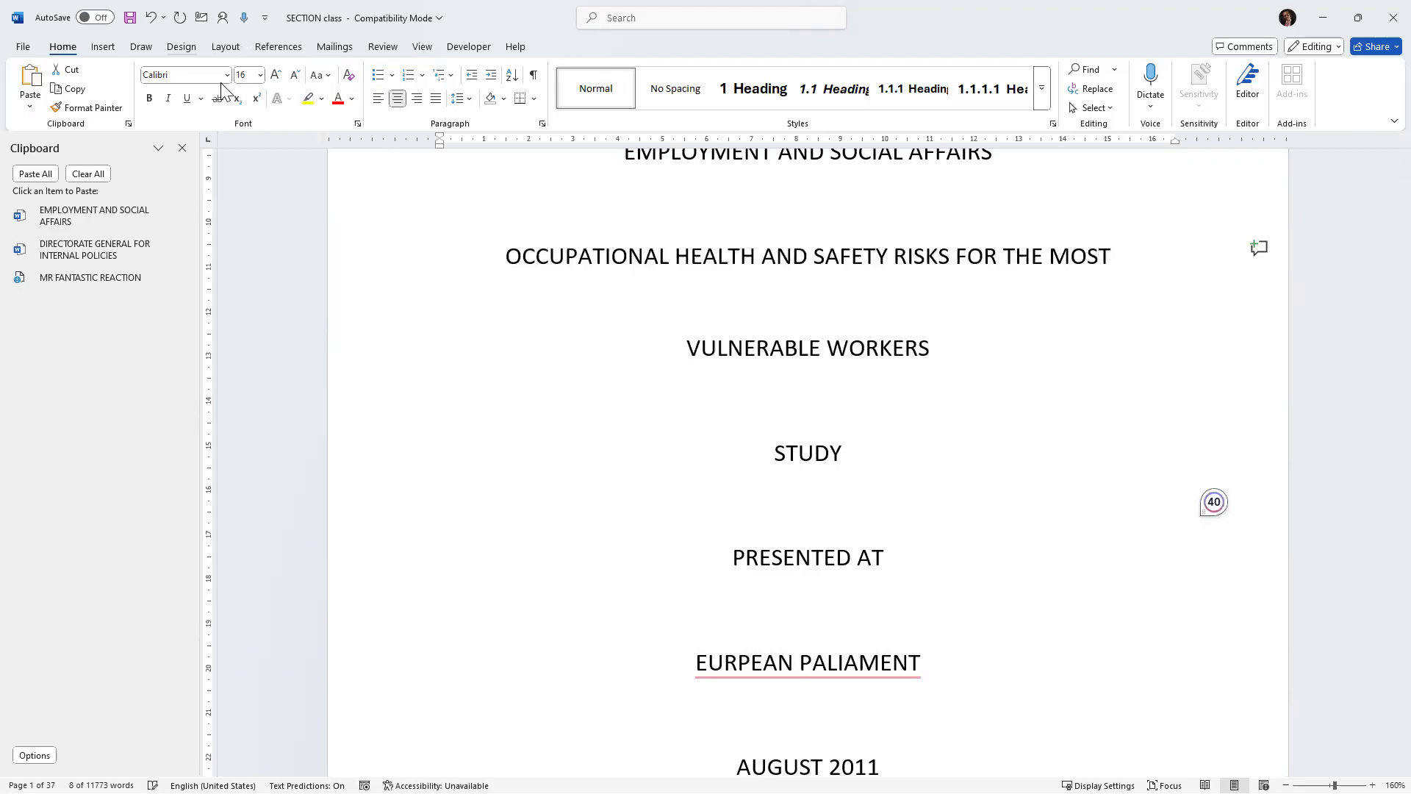
click(308, 99)
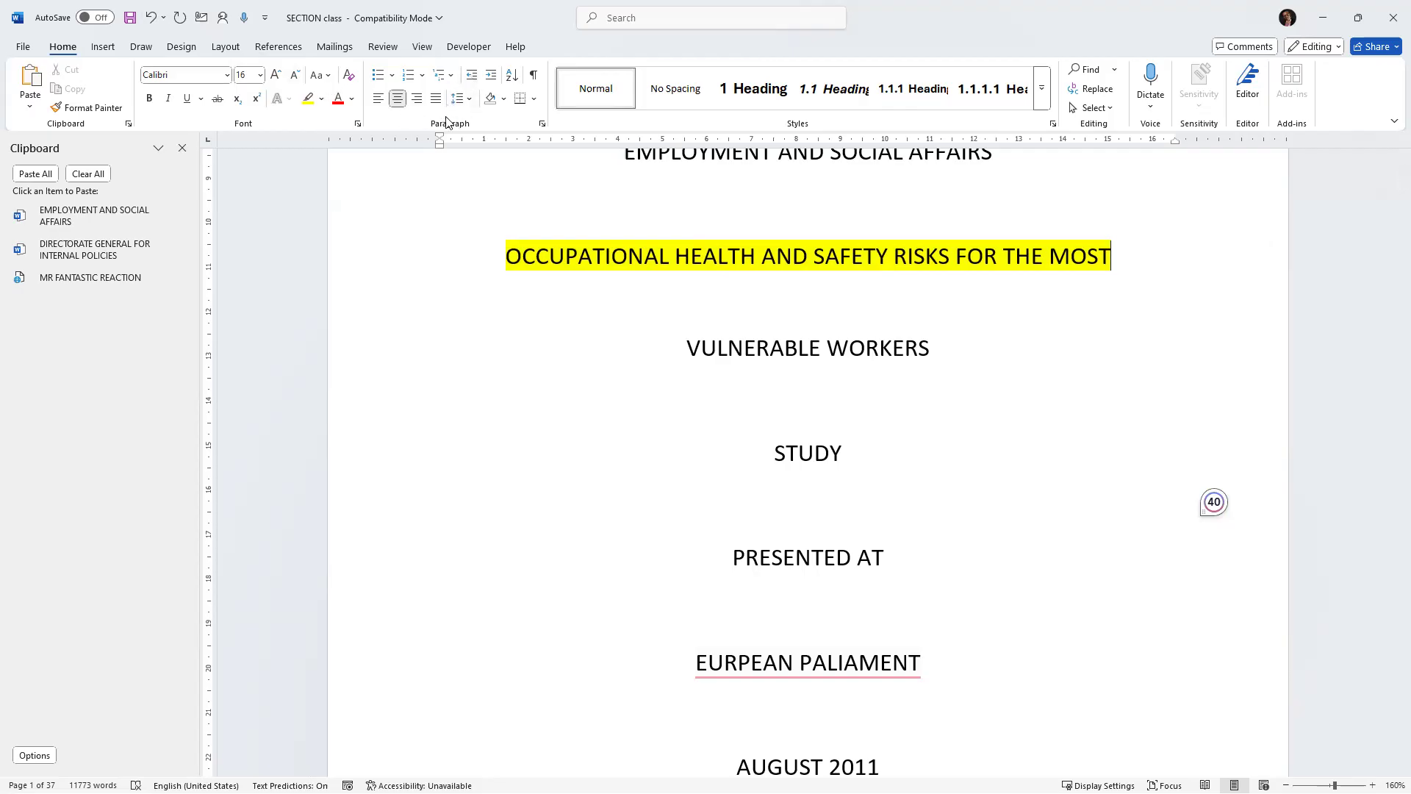
click(151, 17)
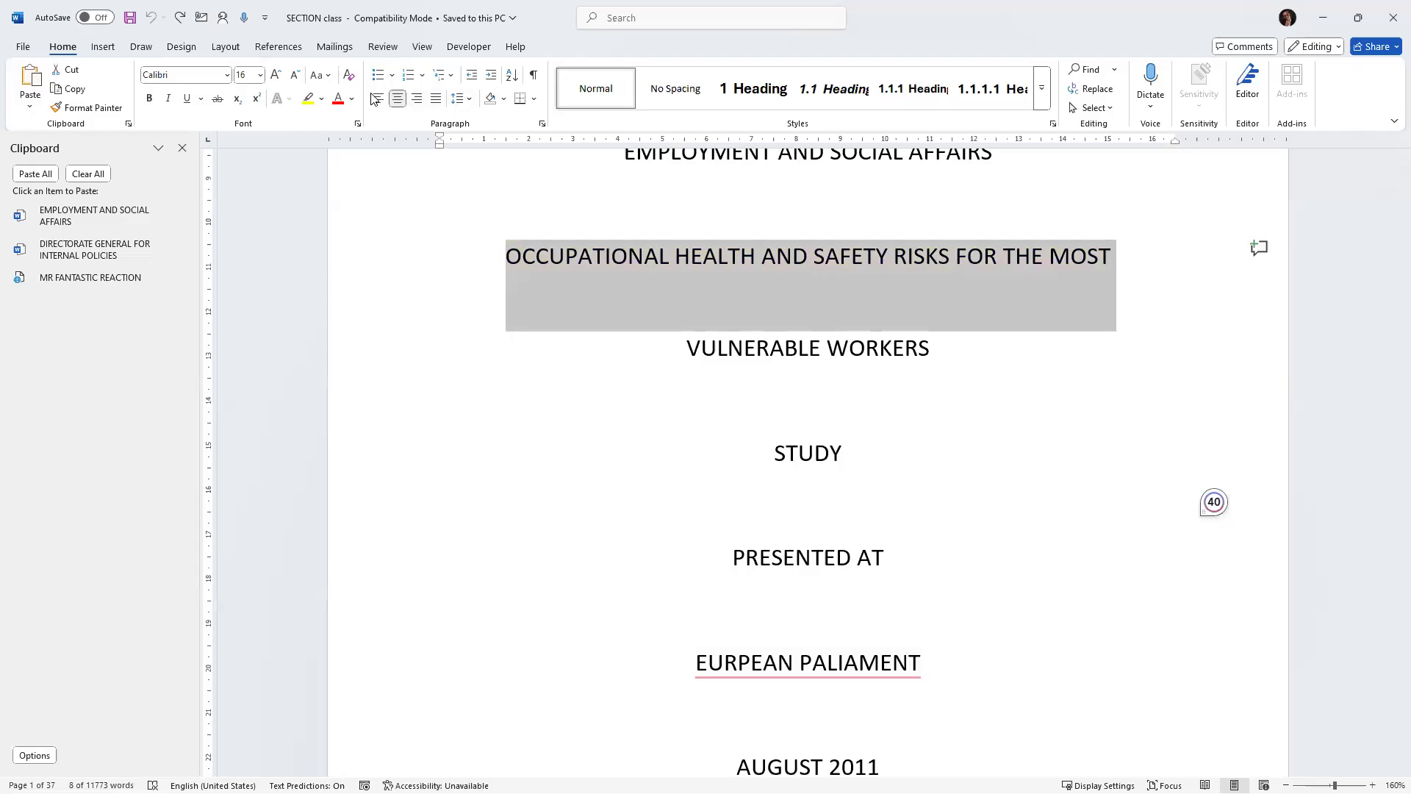
Select the CEEP to ETUI abbreviation lines, try a bulleted and then a numbered list, and undo both.
click(681, 332)
scroll(680, 334, down, 6)
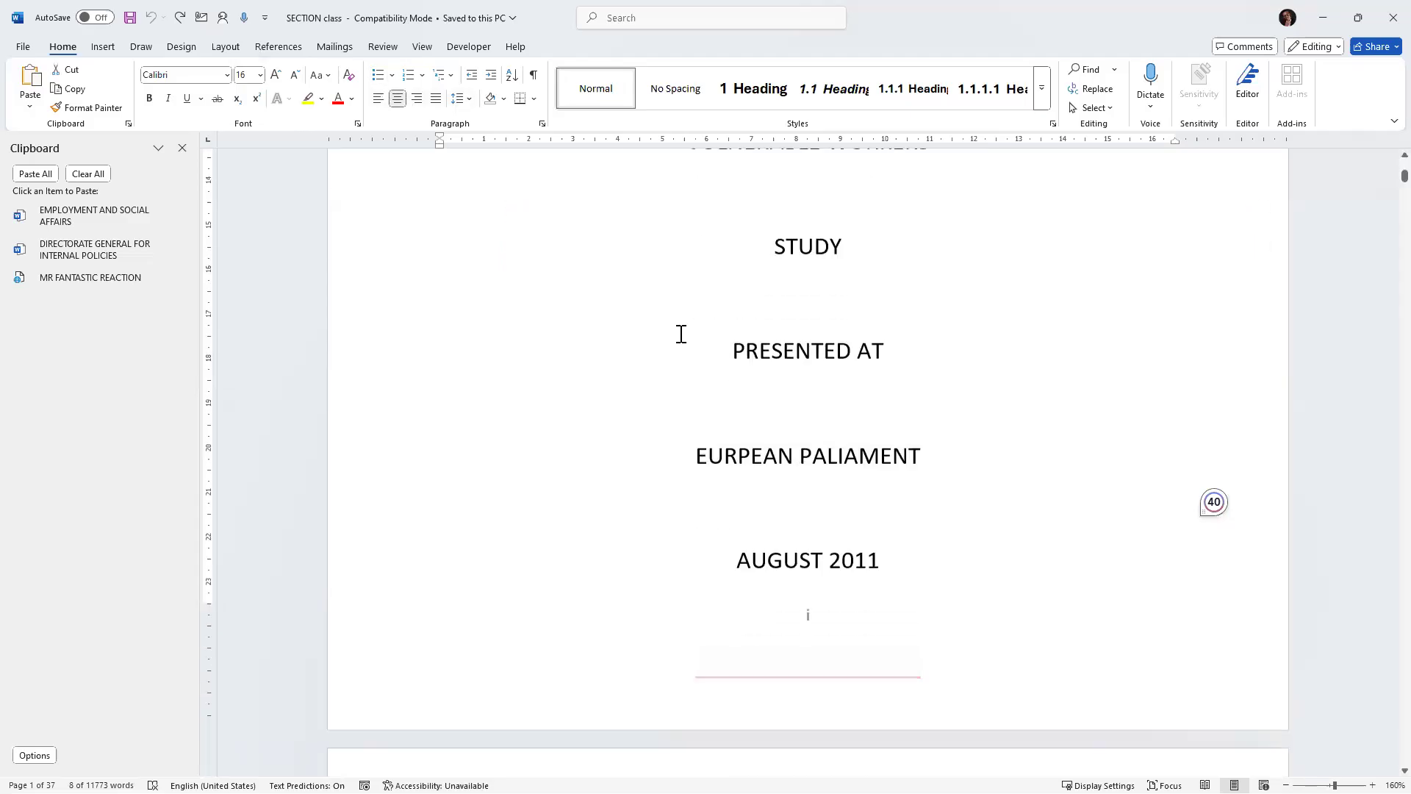
scroll(681, 335, down, 1)
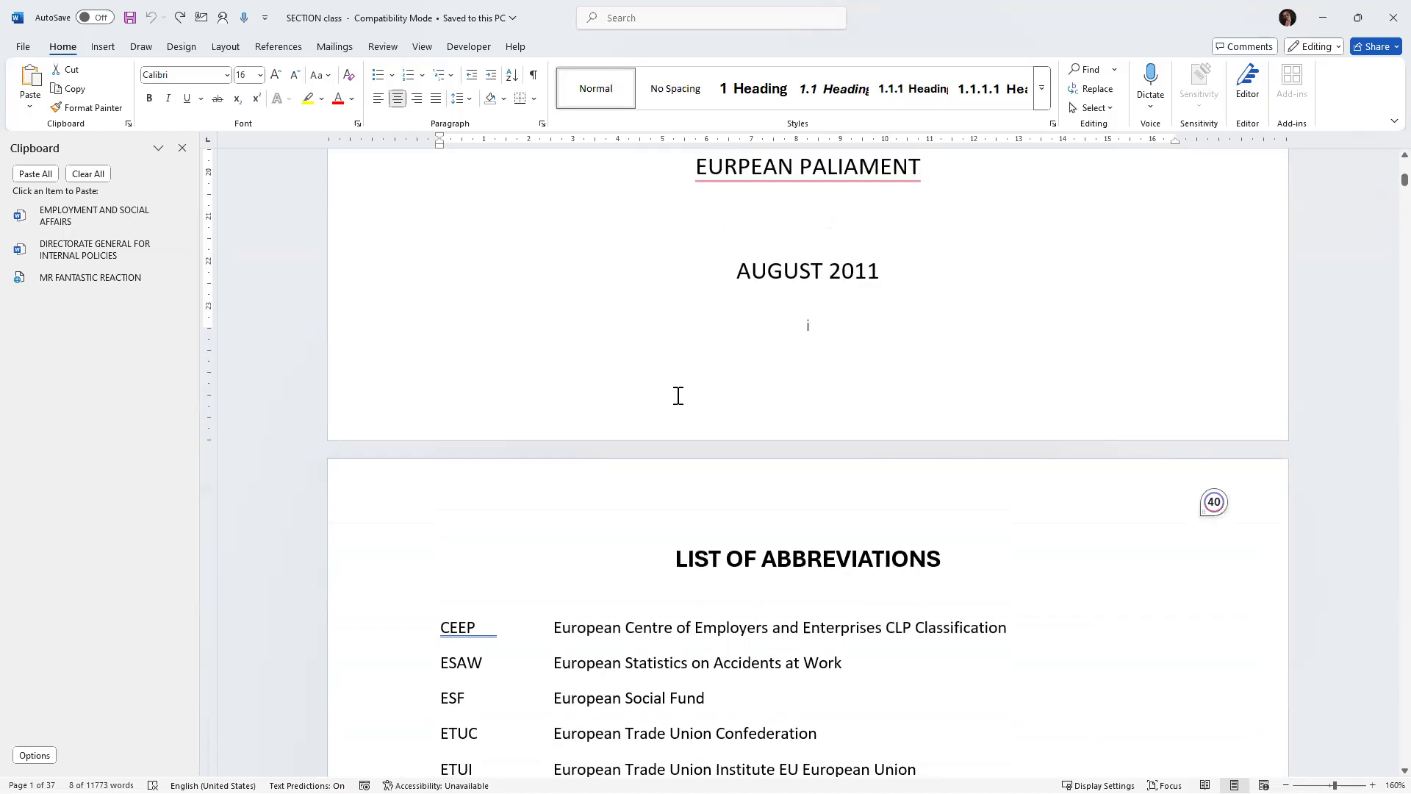
scroll(677, 396, down, 7)
scroll(753, 434, down, 2)
scroll(651, 422, up, 4)
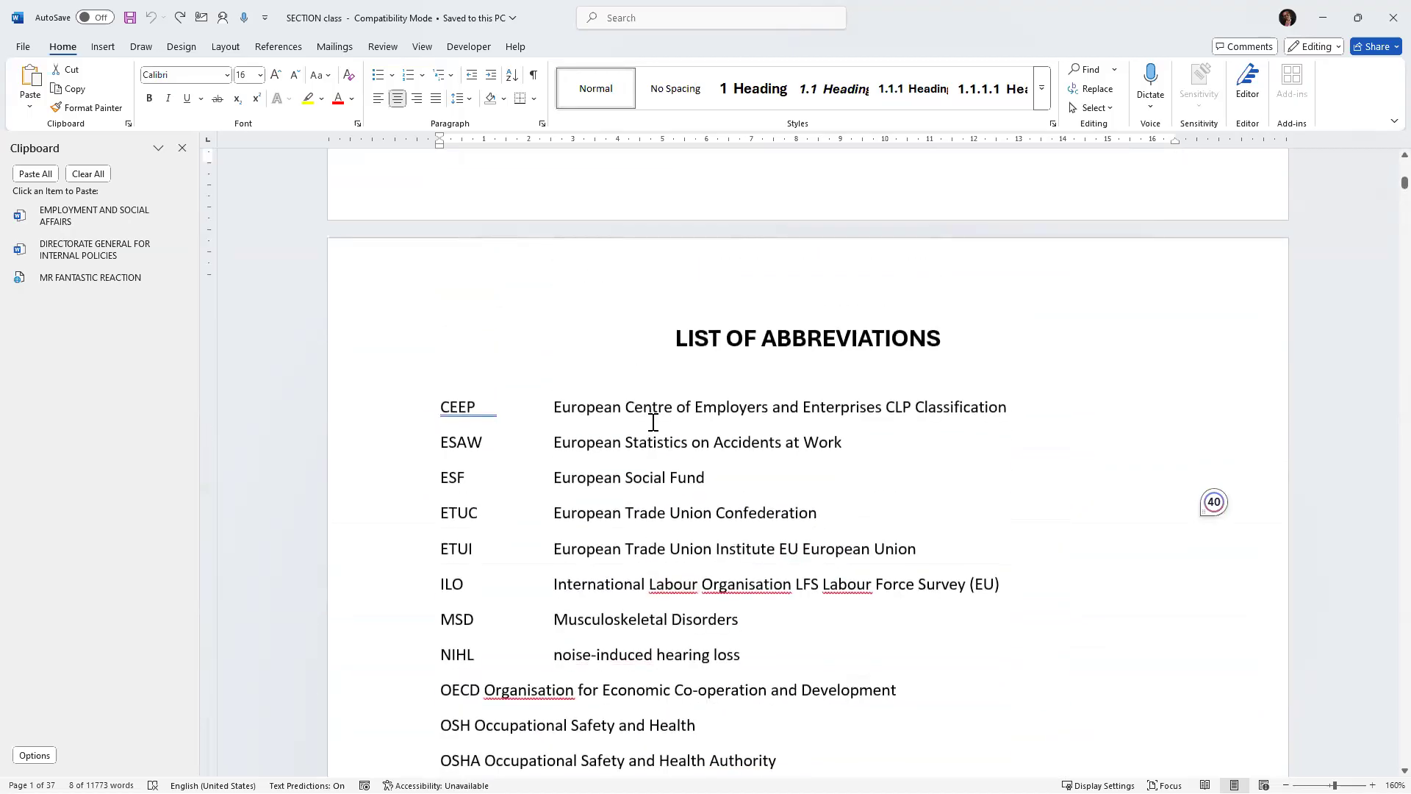
scroll(652, 422, up, 3)
scroll(653, 421, up, 4)
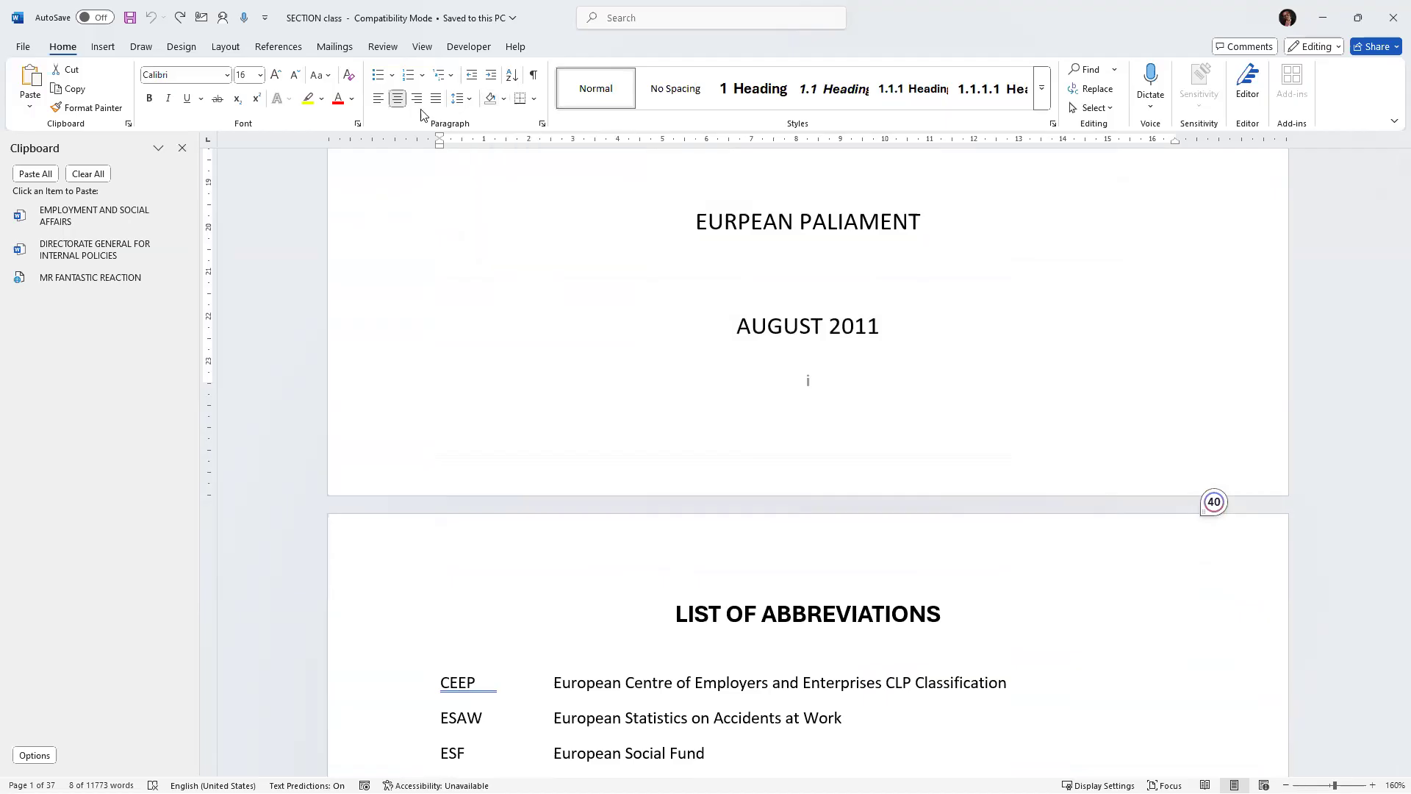
scroll(543, 347, down, 5)
drag(448, 294, 613, 365)
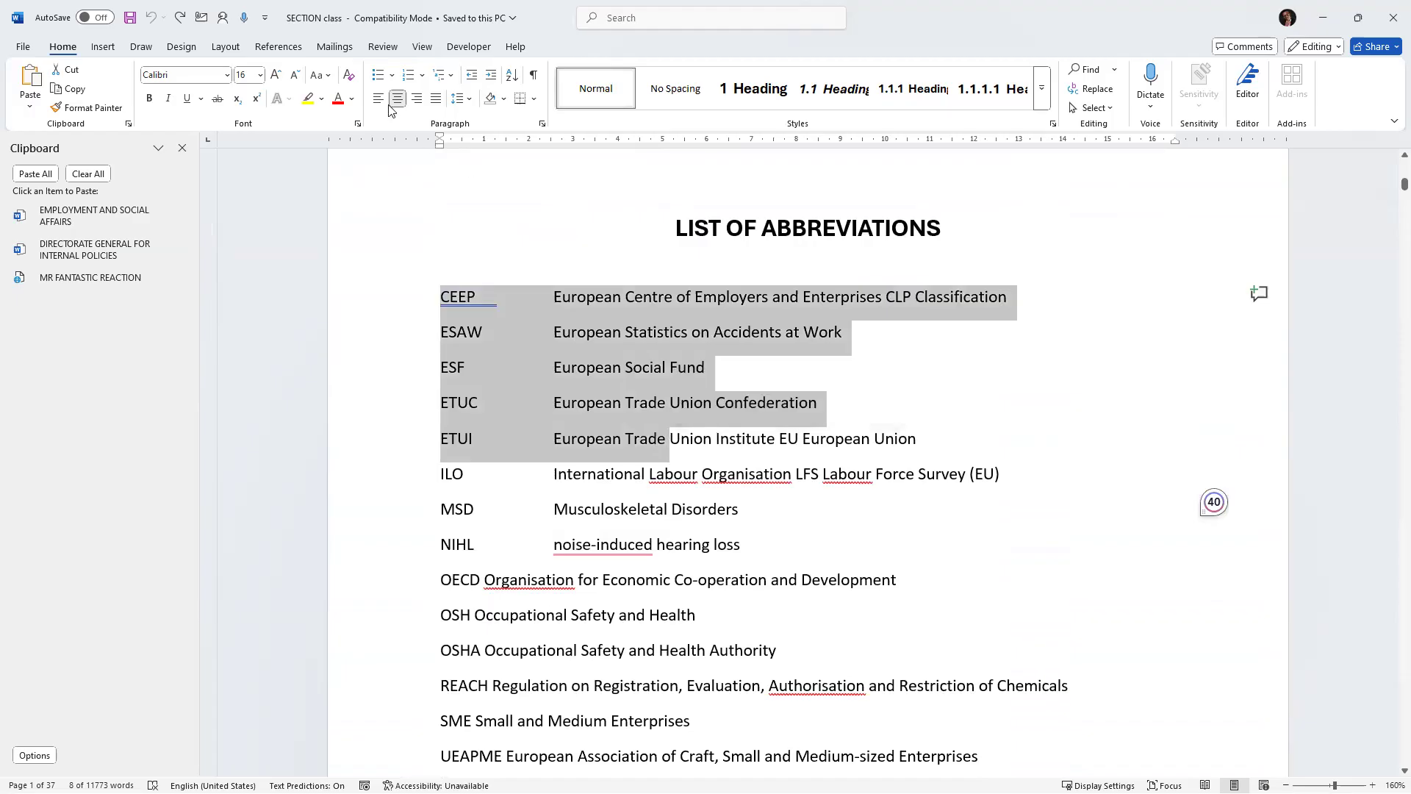
key(ctrl+shift+l)
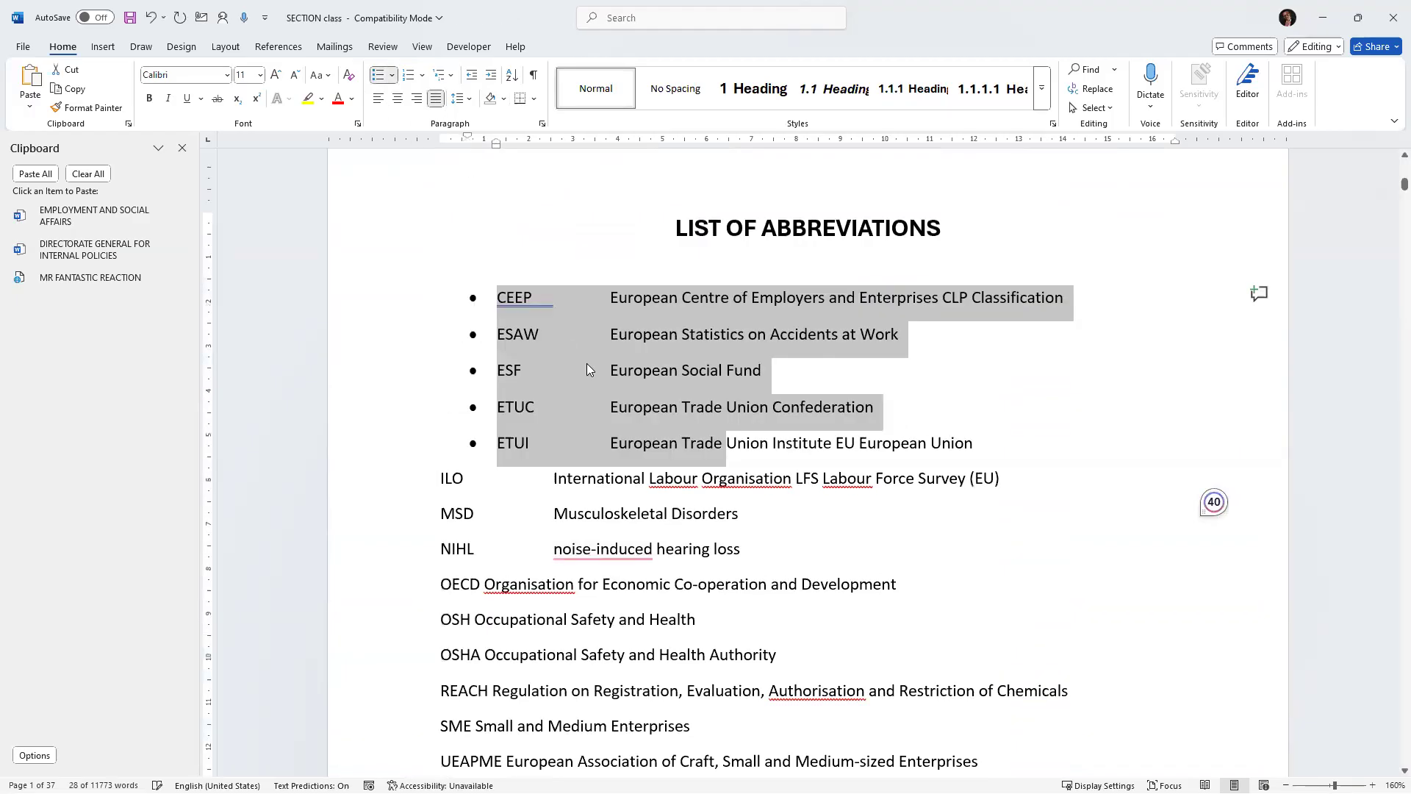
click(150, 17)
key(ctrl+y)
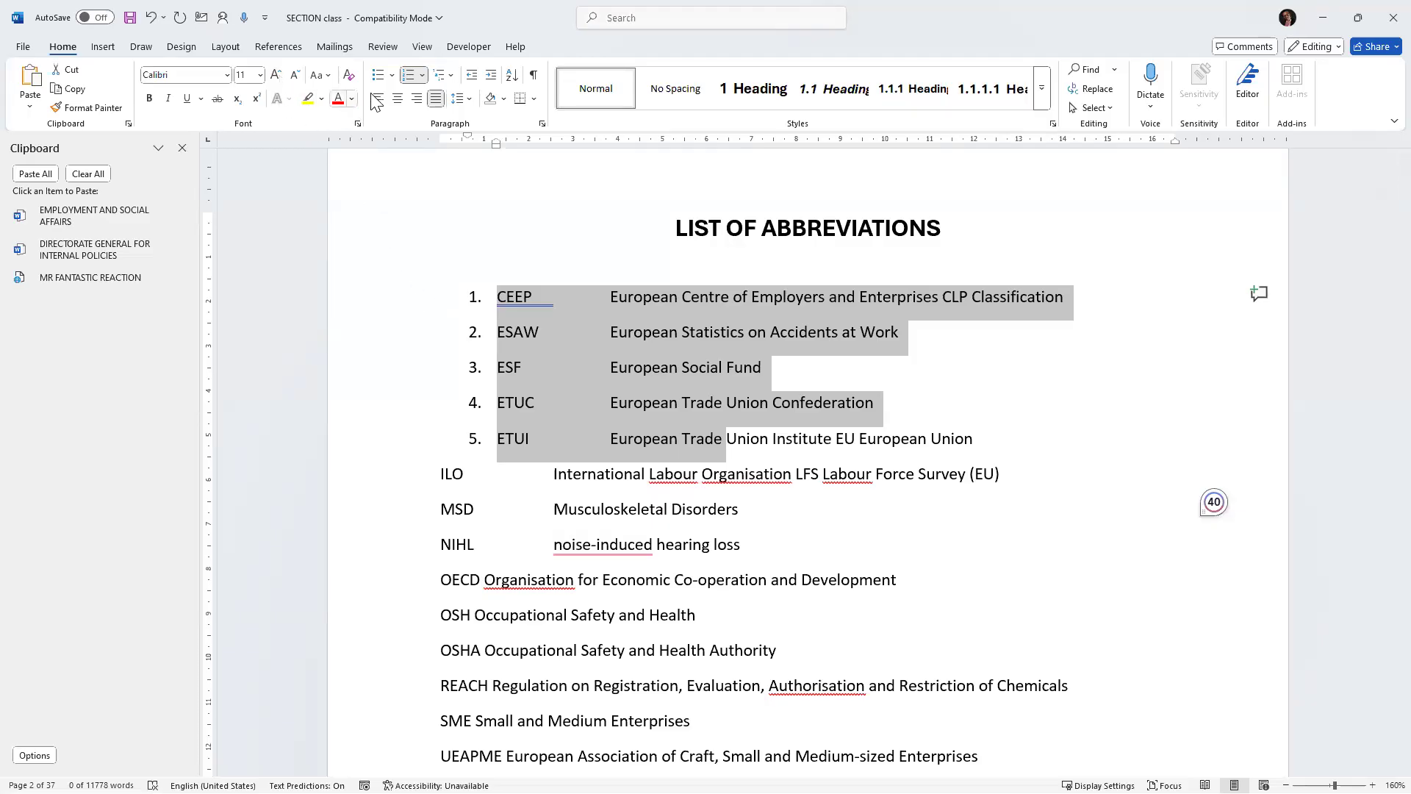
click(150, 19)
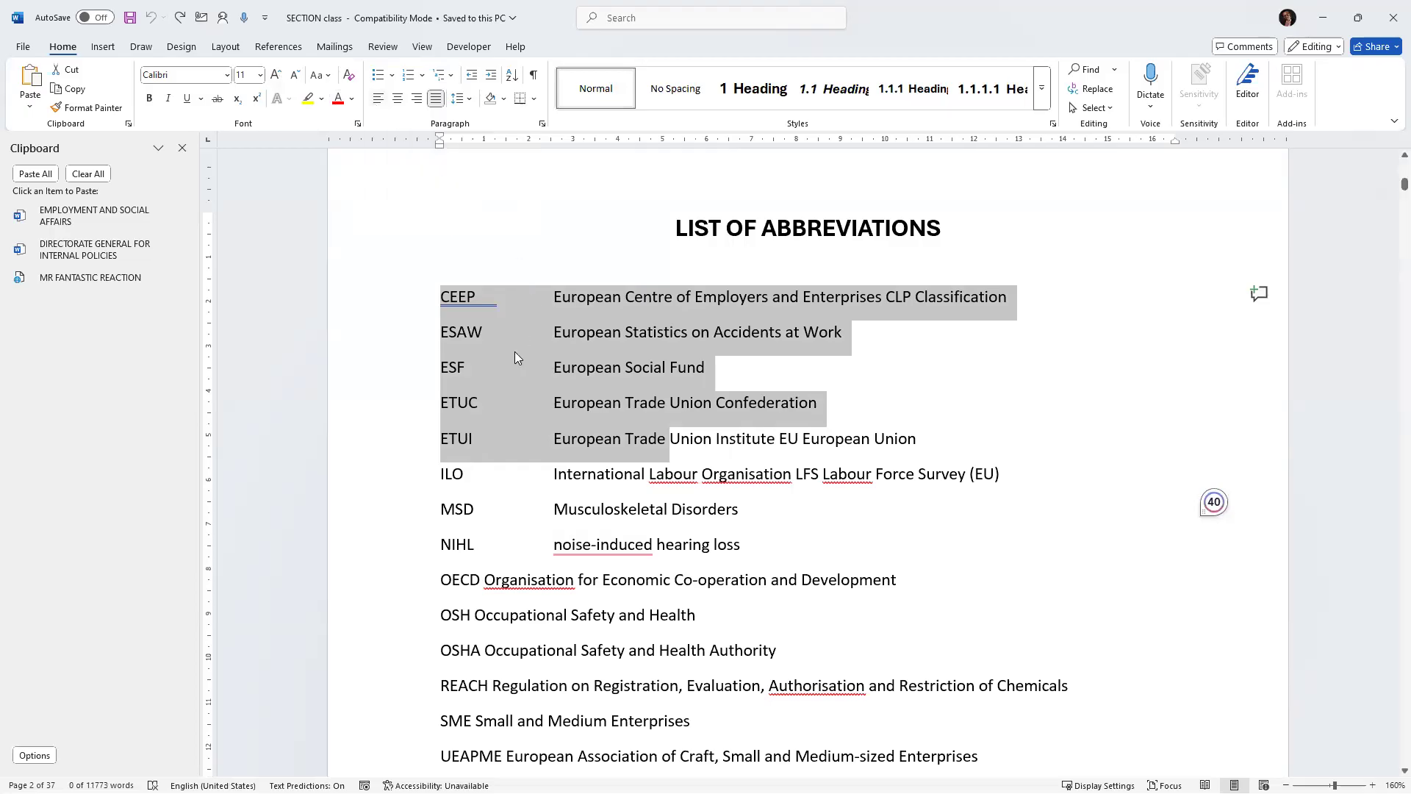
Cycle the selected abbreviation lines through right, centre and justified alignment, ending left-aligned.
click(416, 98)
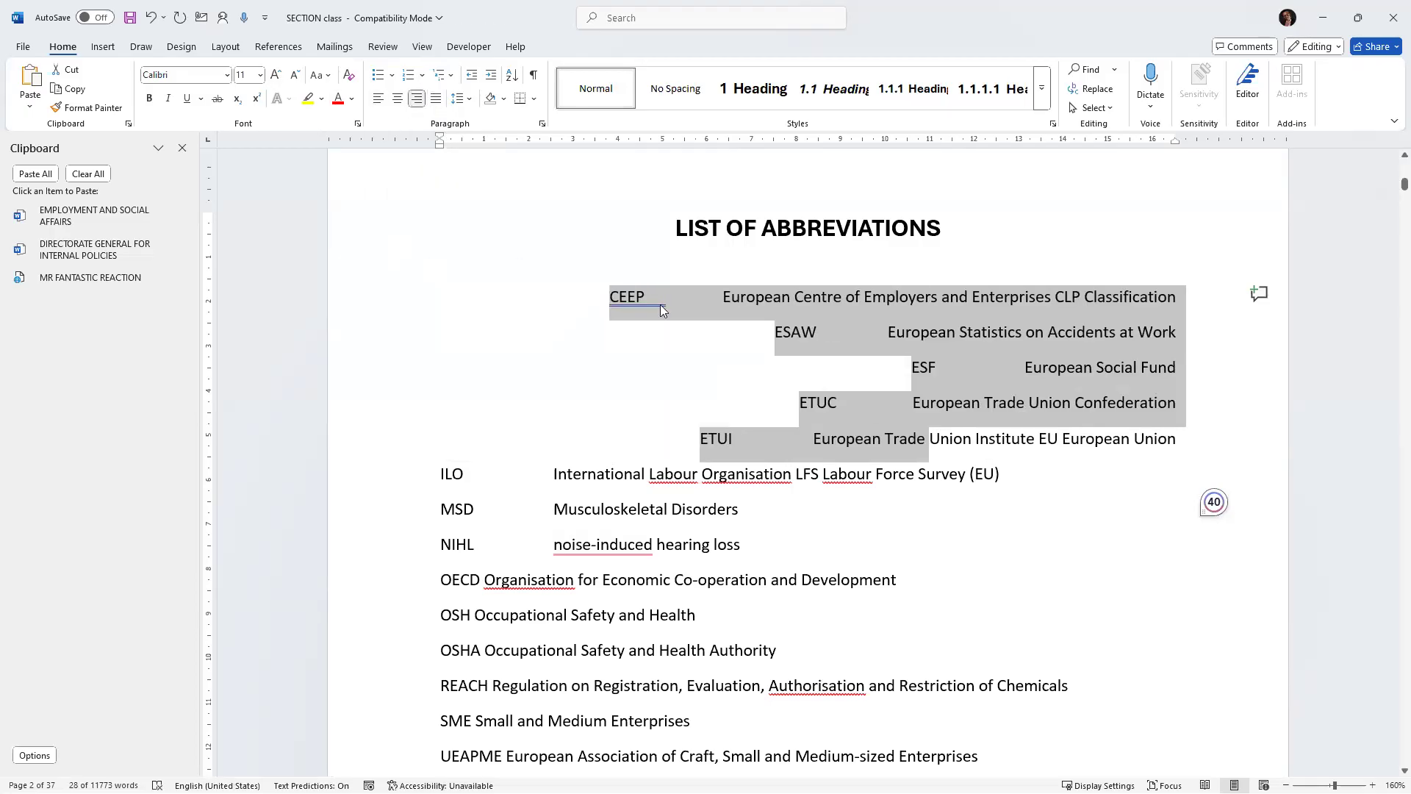
click(396, 102)
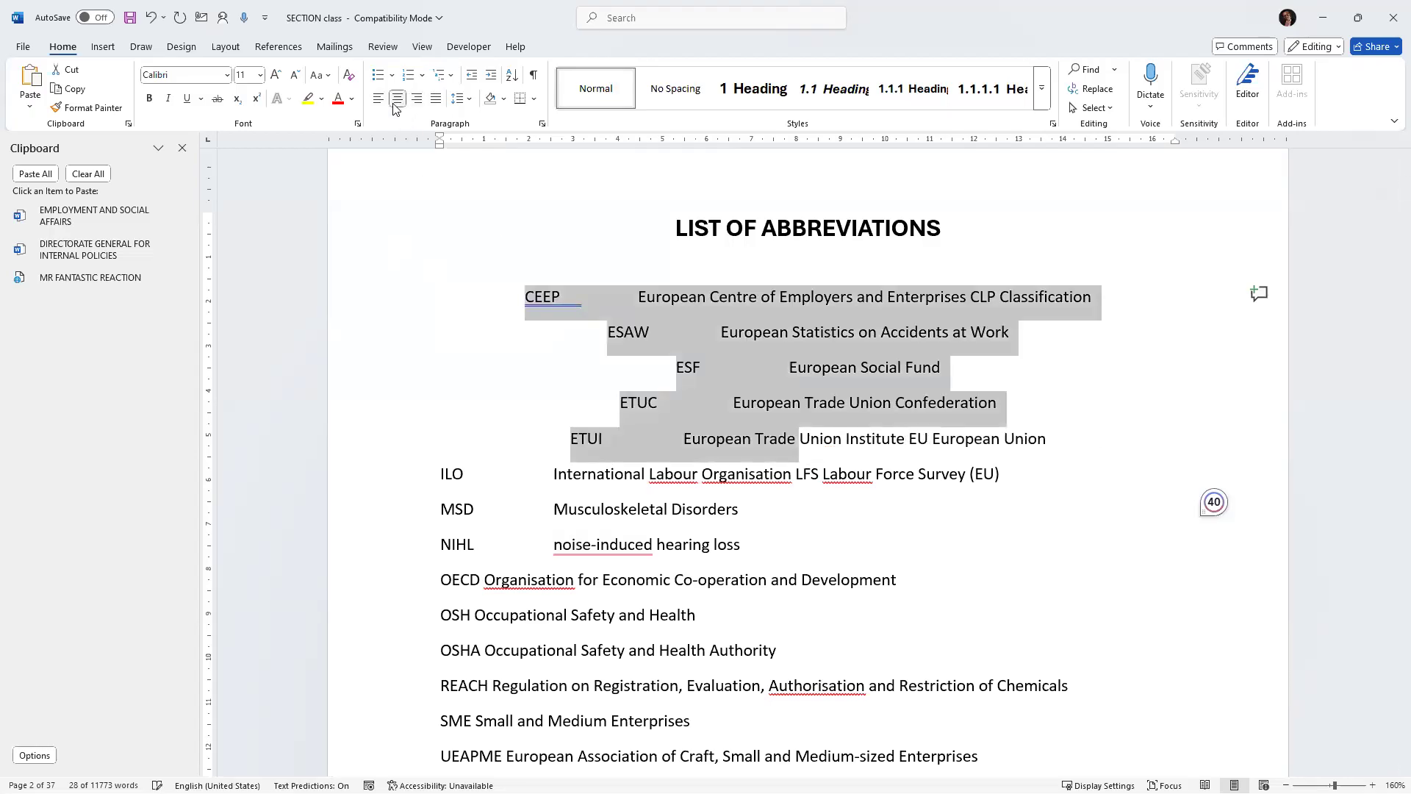
click(437, 99)
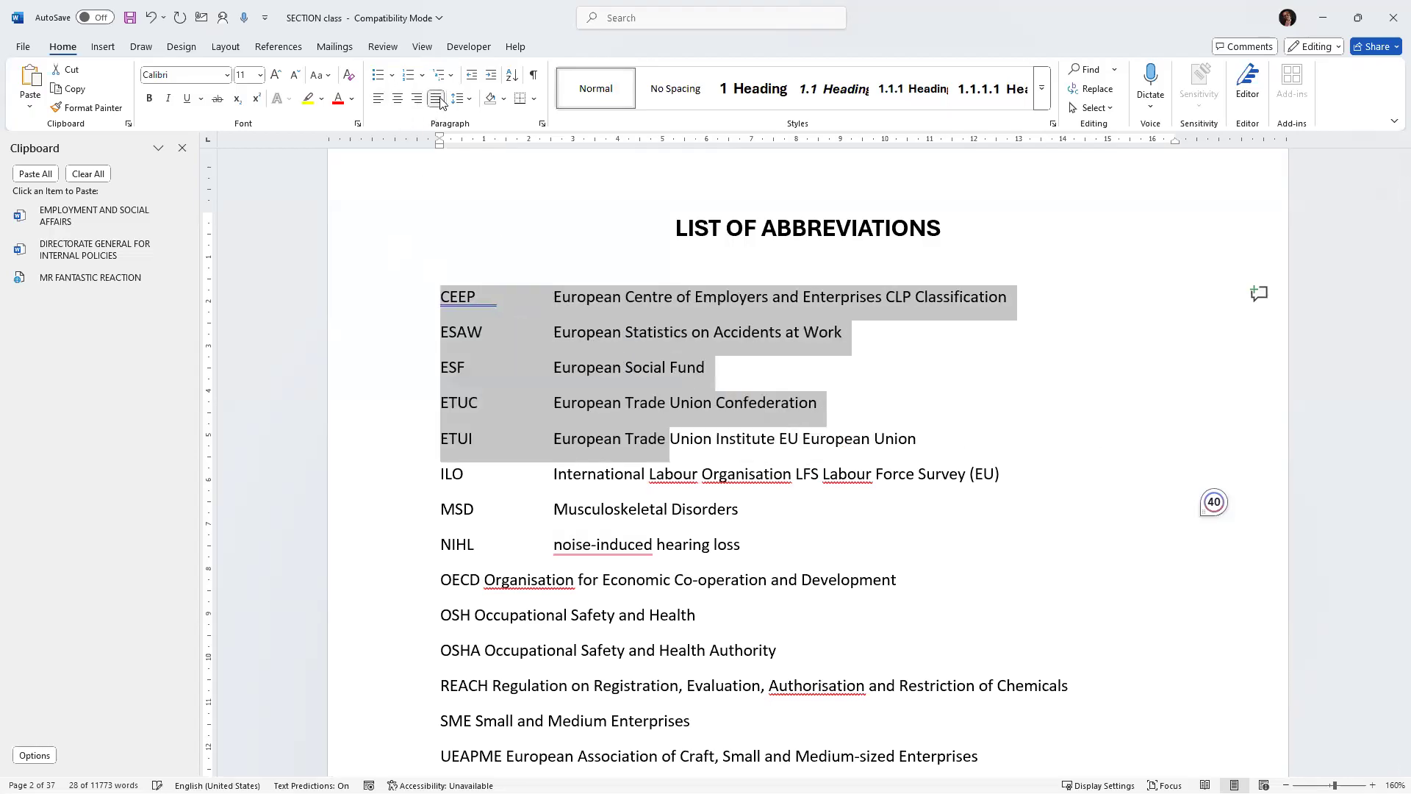
click(381, 100)
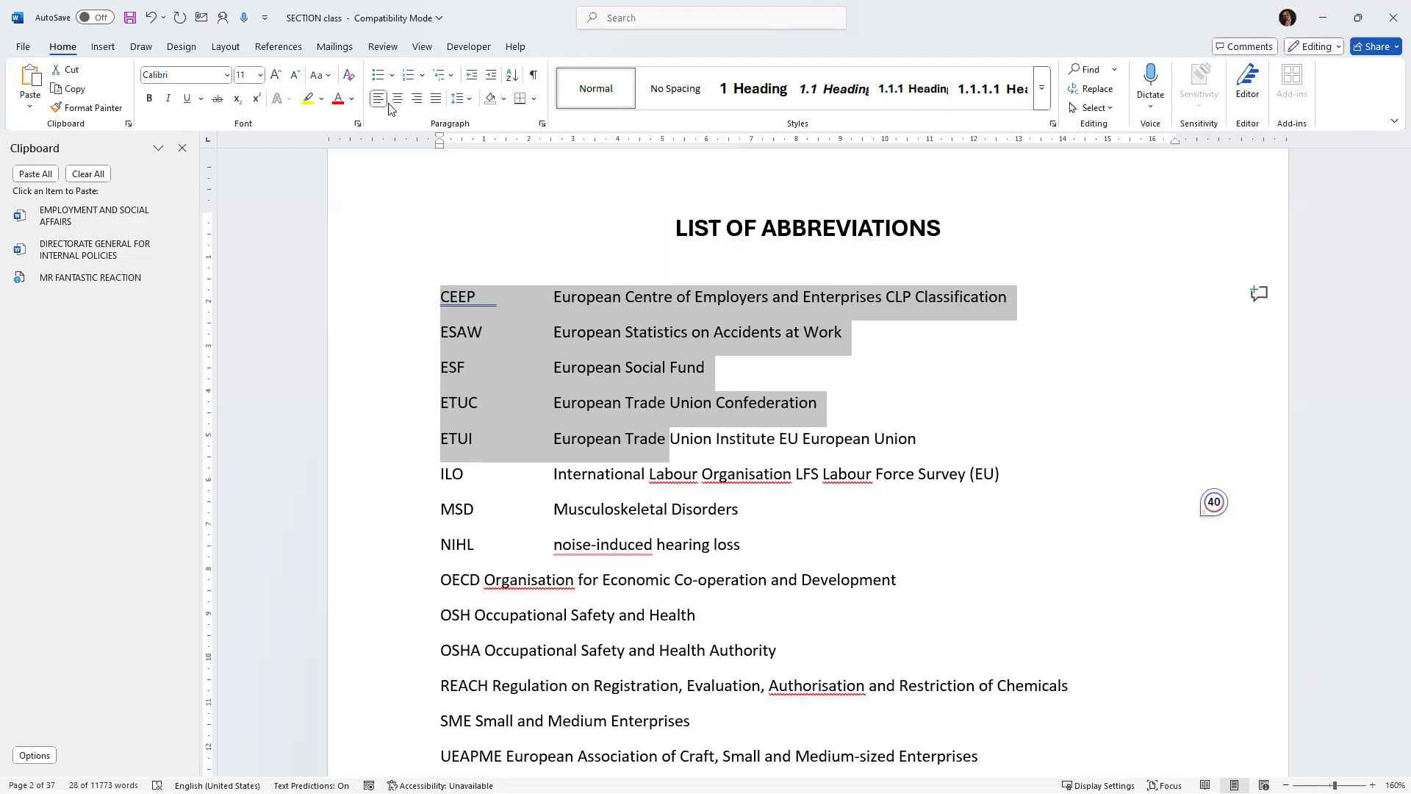
Shade the selected abbreviation lines gold and undo the shading.
click(503, 98)
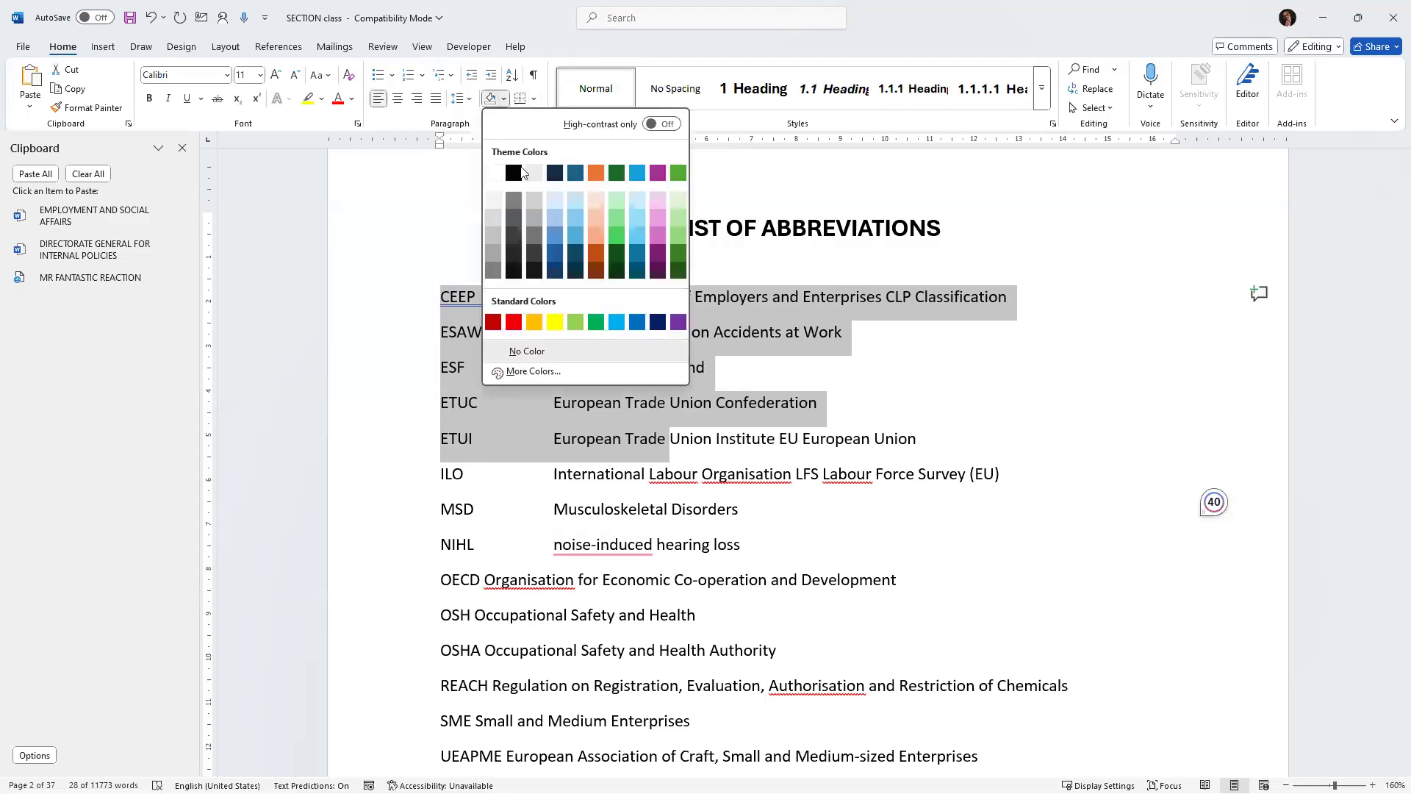
click(533, 325)
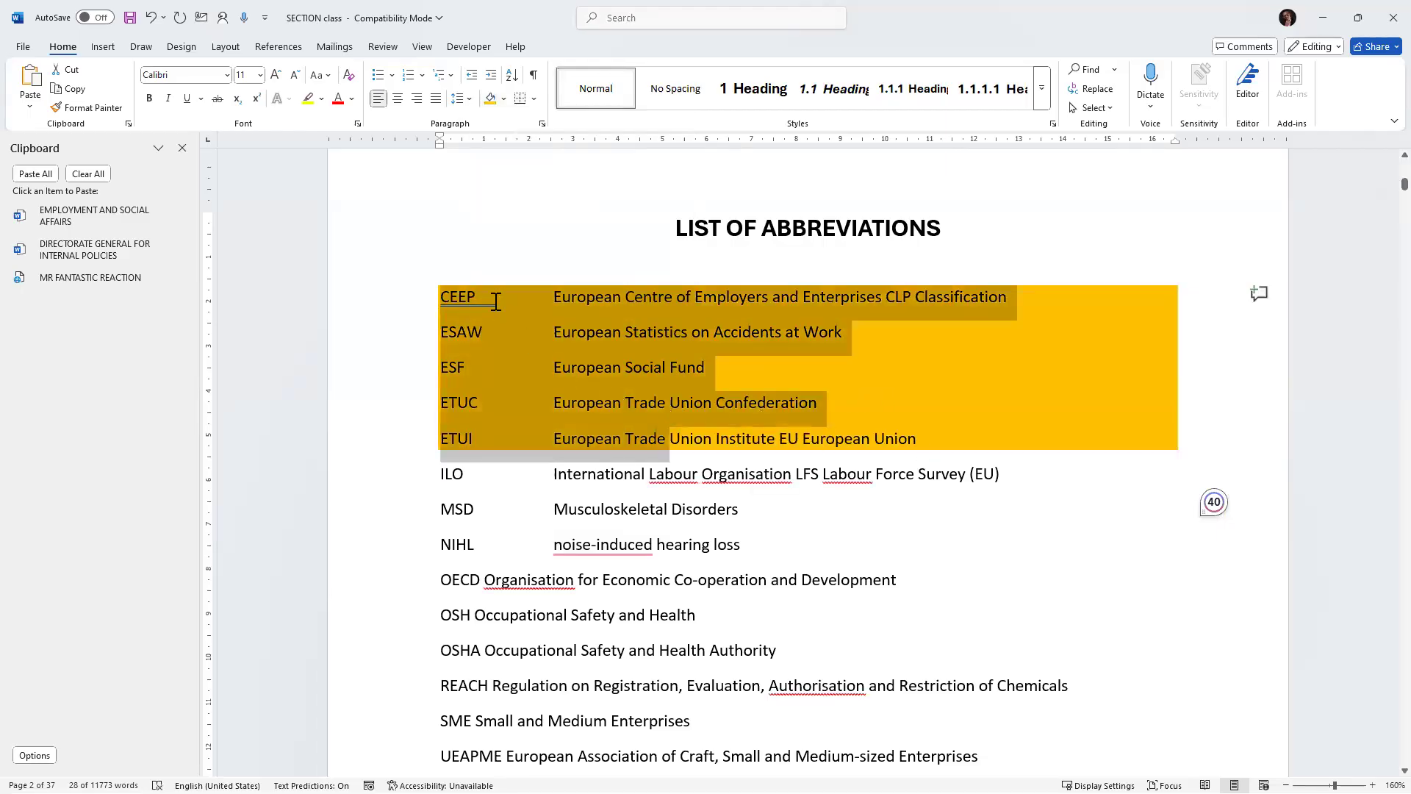
click(151, 18)
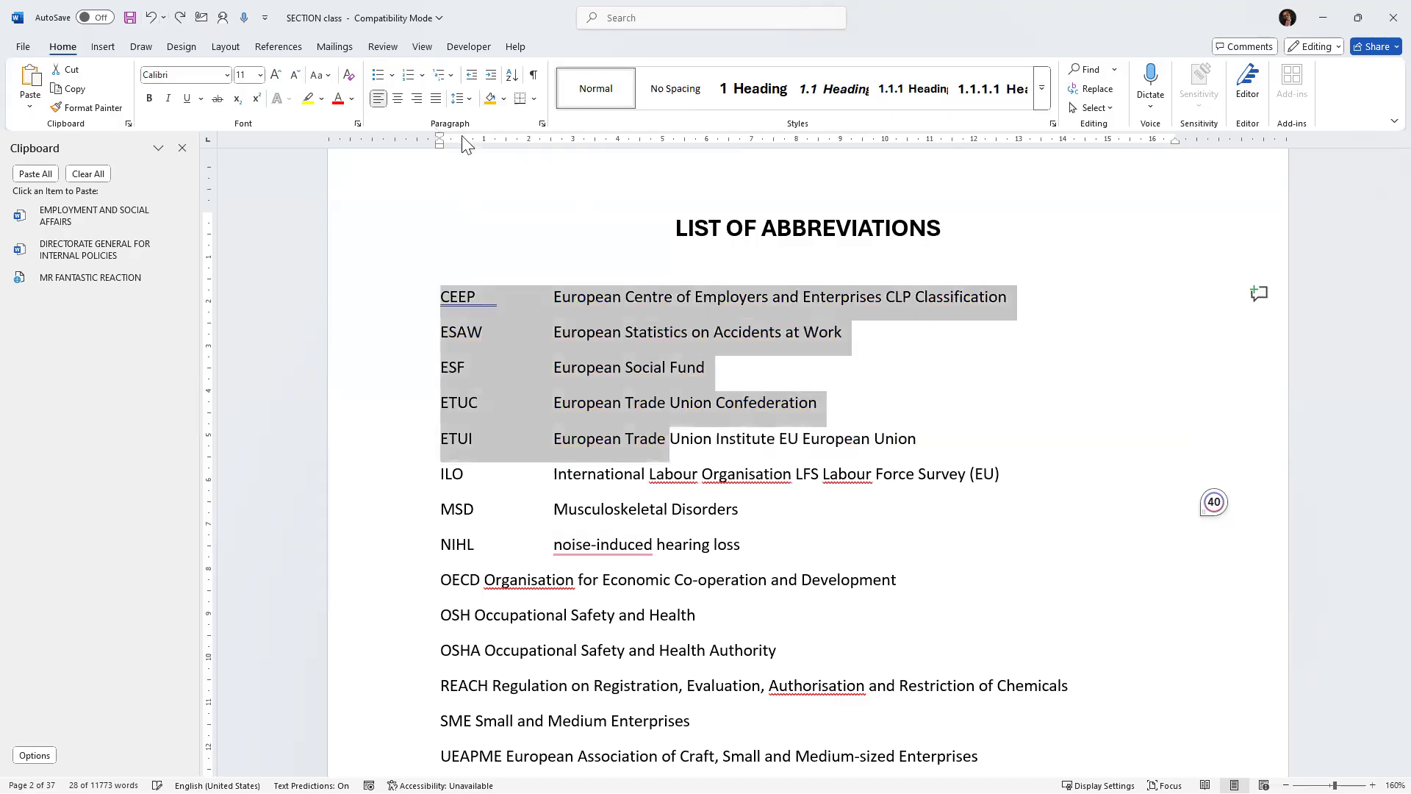
Add an outside border around the selected abbreviation lines and undo it.
click(535, 100)
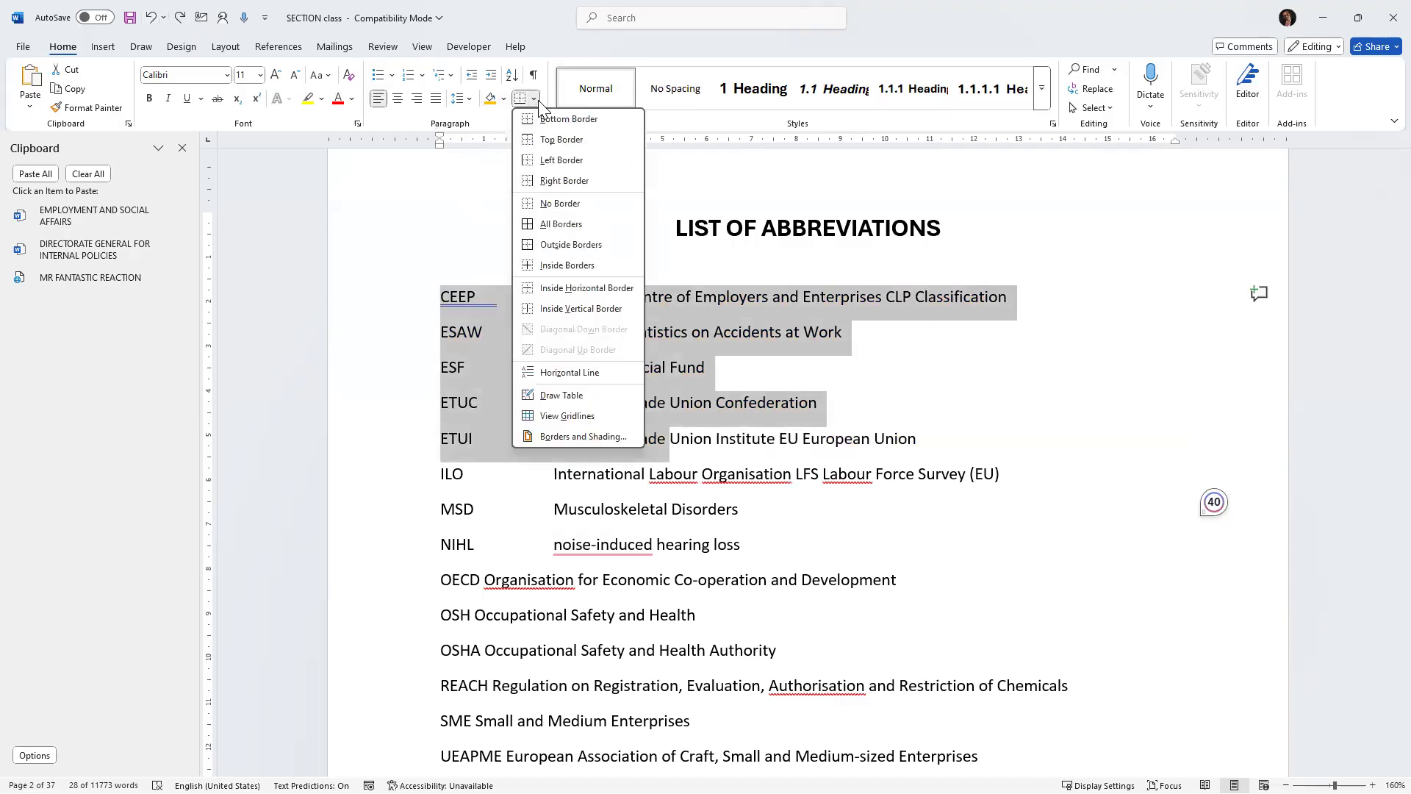
click(555, 248)
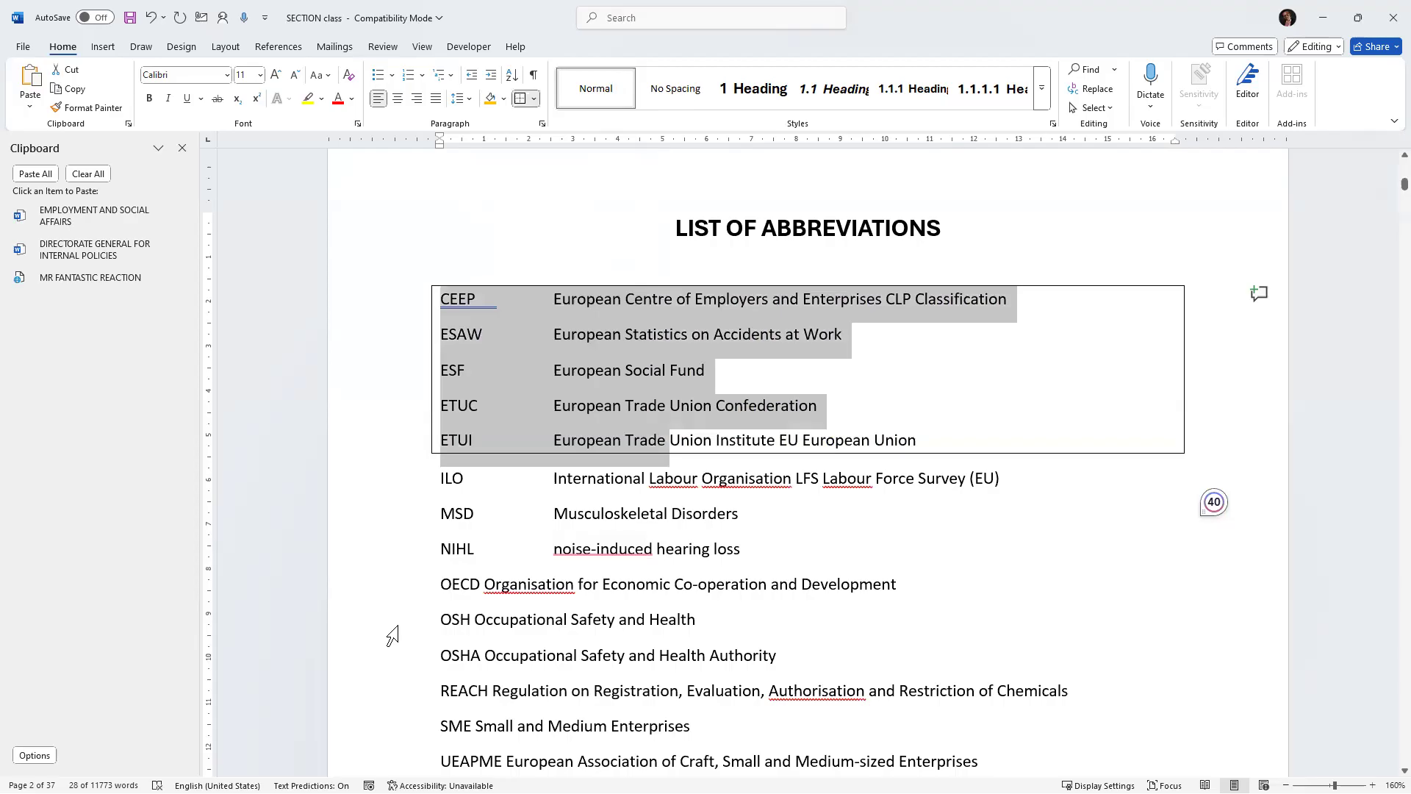
key(ctrl+z)
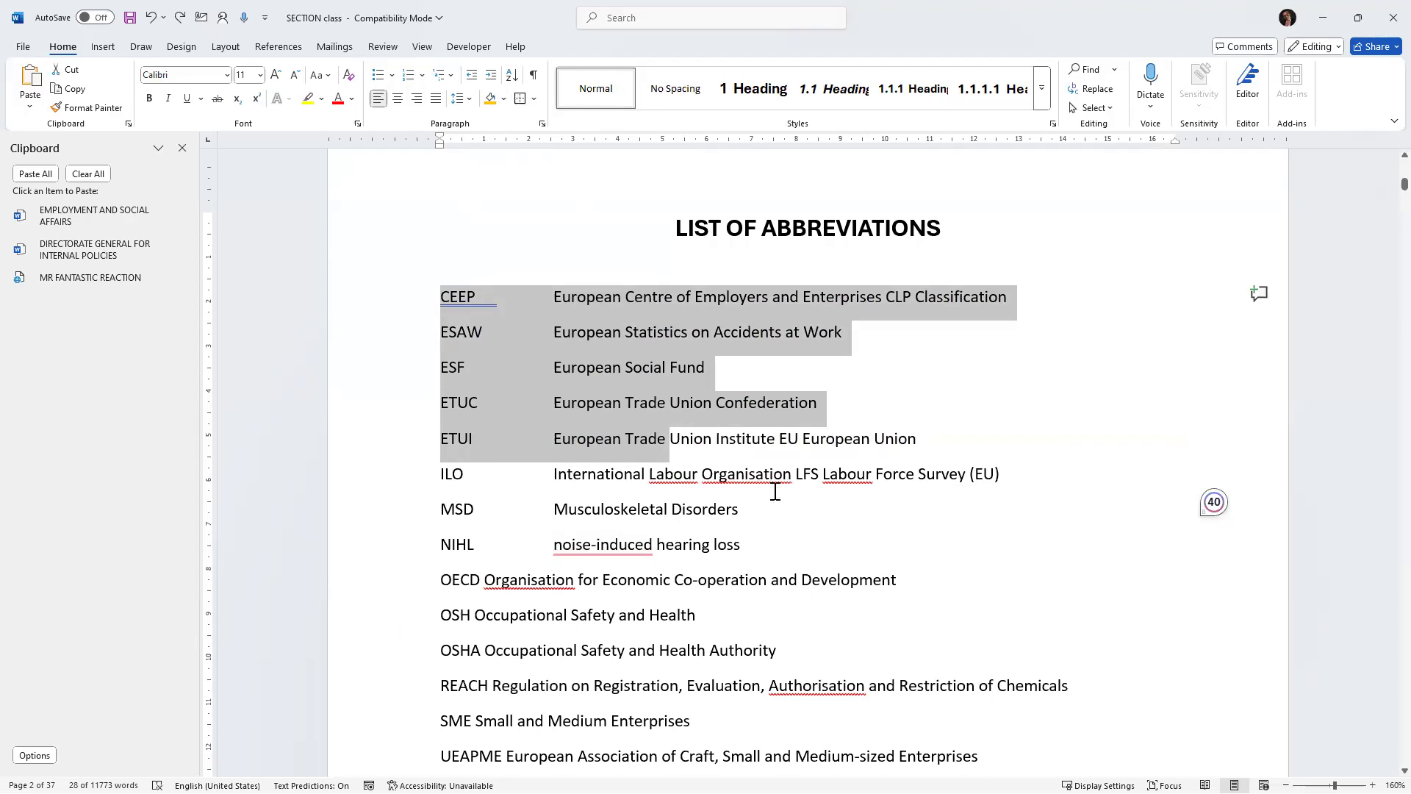
Apply the Normal style and then the Title style to the TITLE PAGE heading.
scroll(621, 338, up, 1)
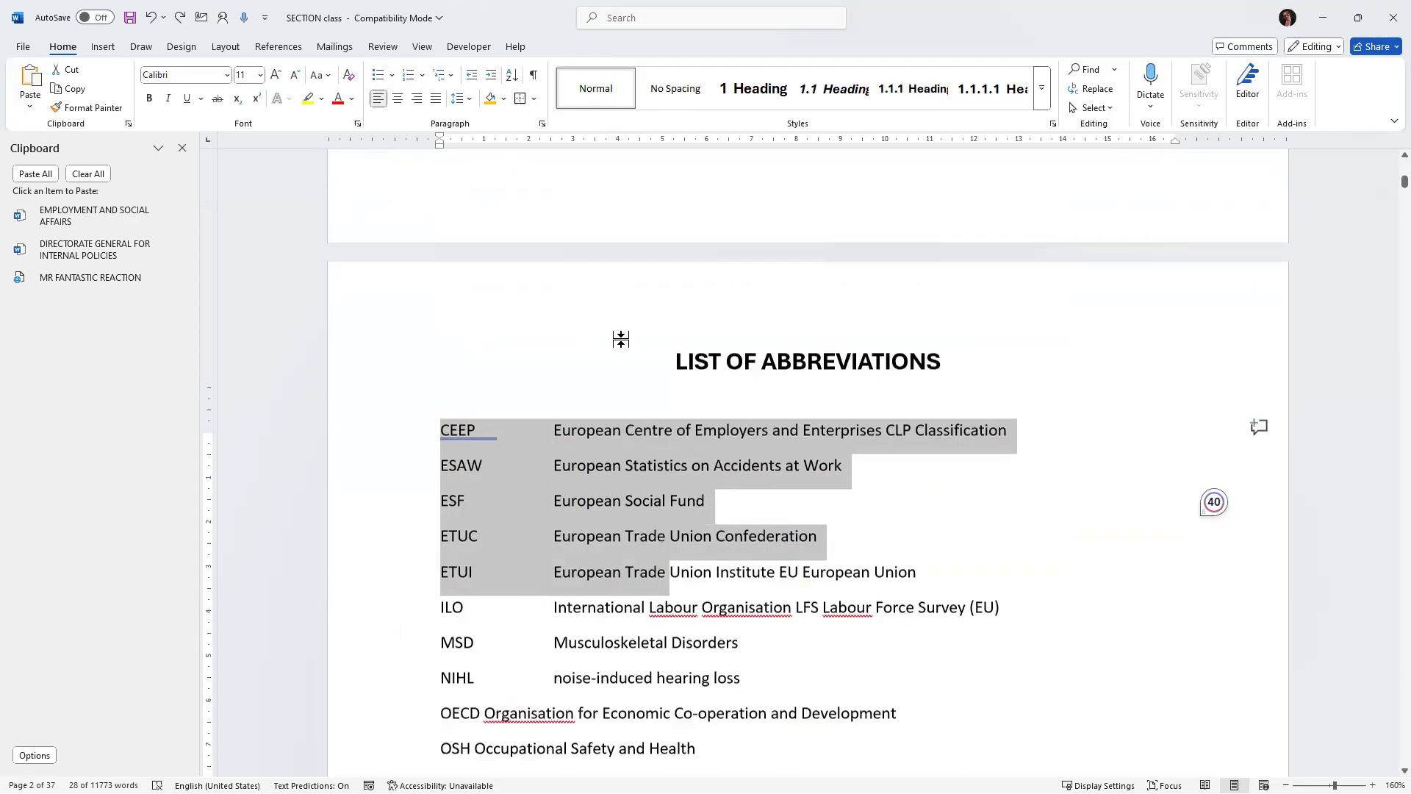
scroll(621, 339, up, 1)
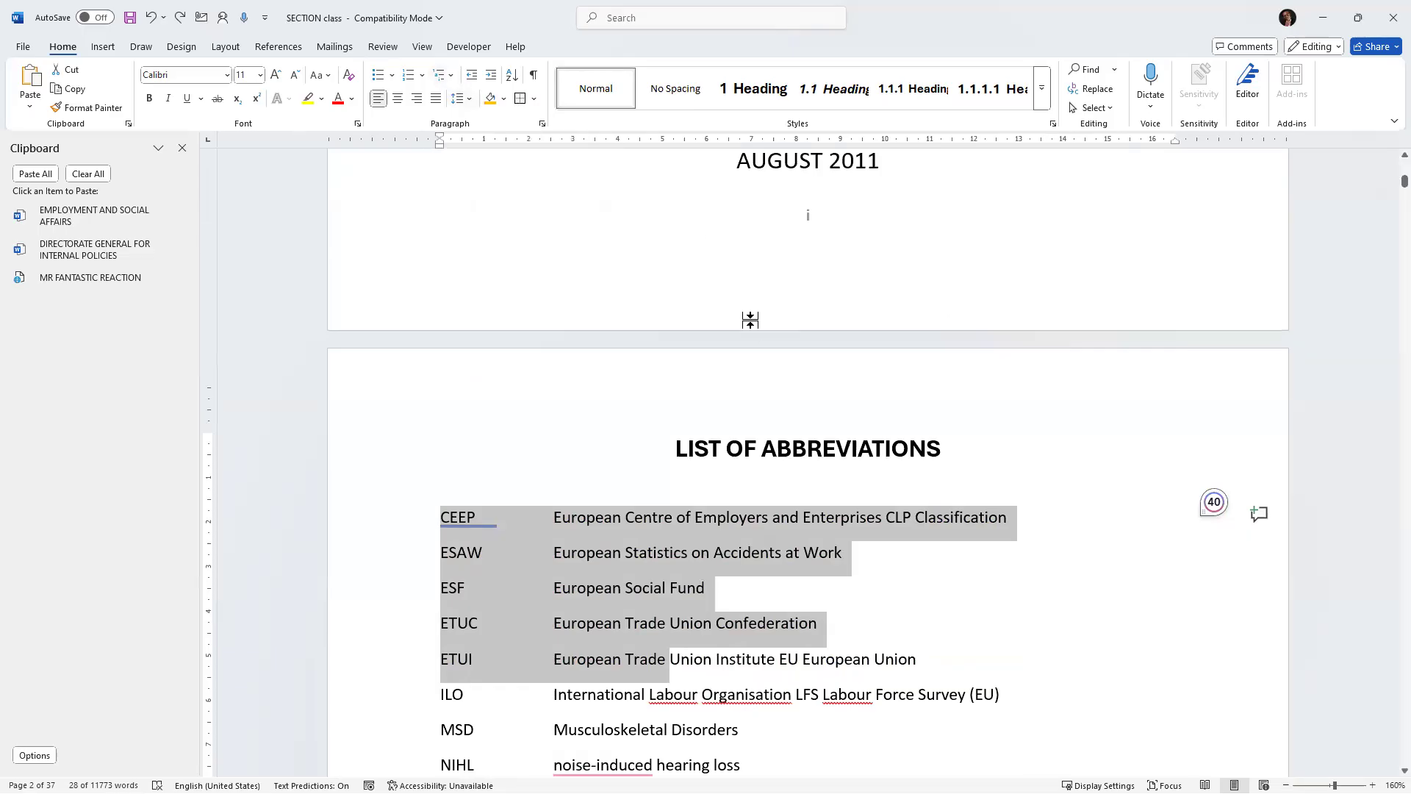
click(660, 562)
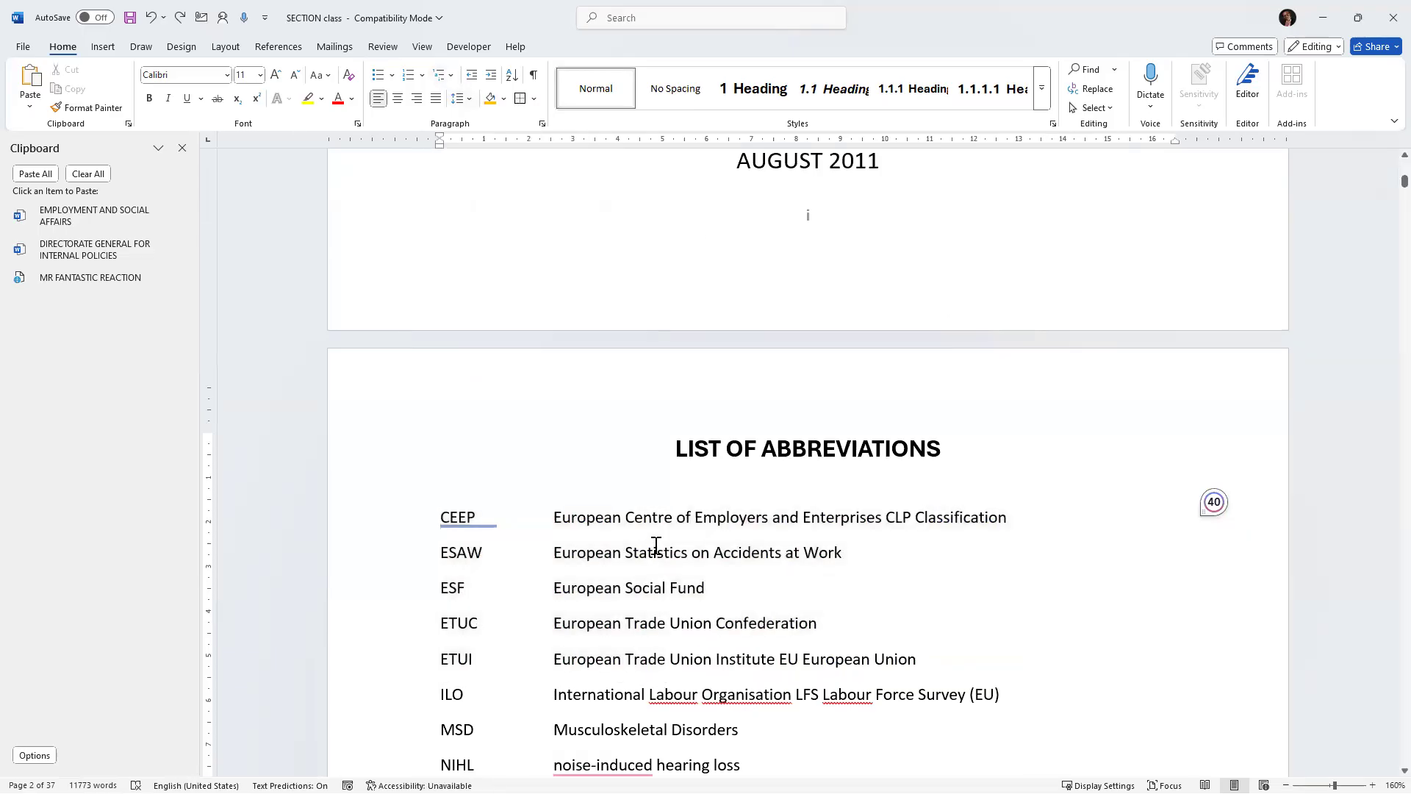
scroll(656, 547, up, 5)
scroll(656, 545, up, 5)
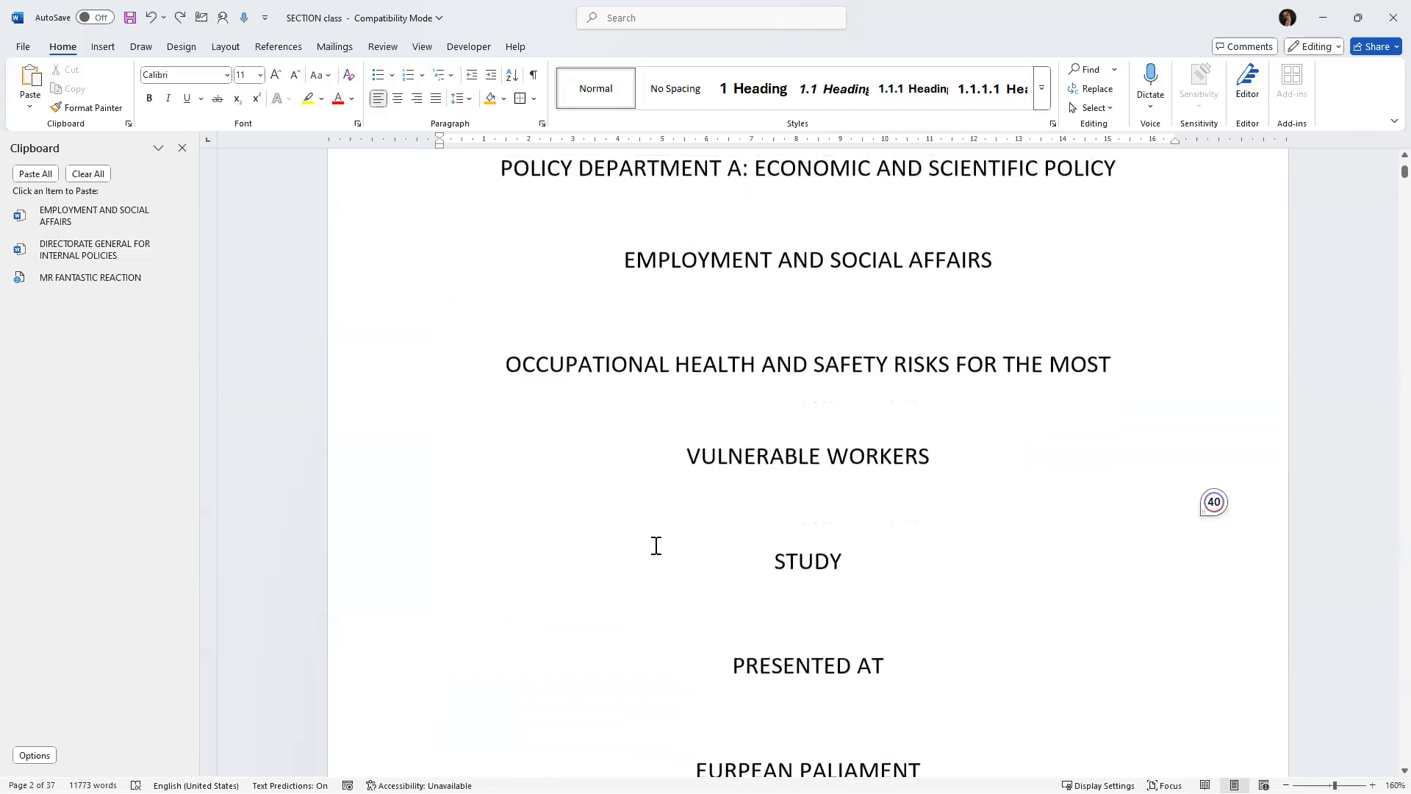
scroll(656, 545, up, 3)
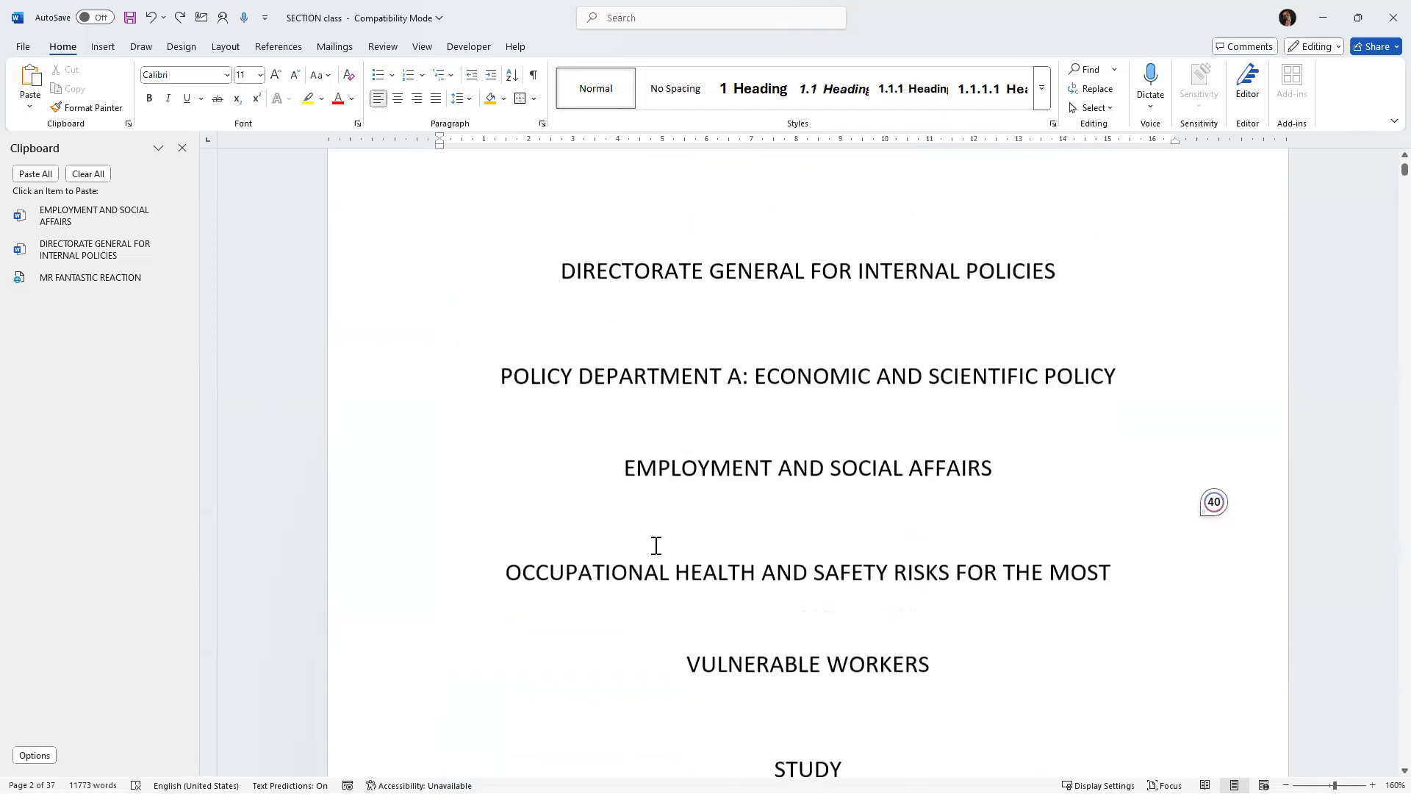
scroll(830, 379, up, 1)
drag(748, 288, 897, 299)
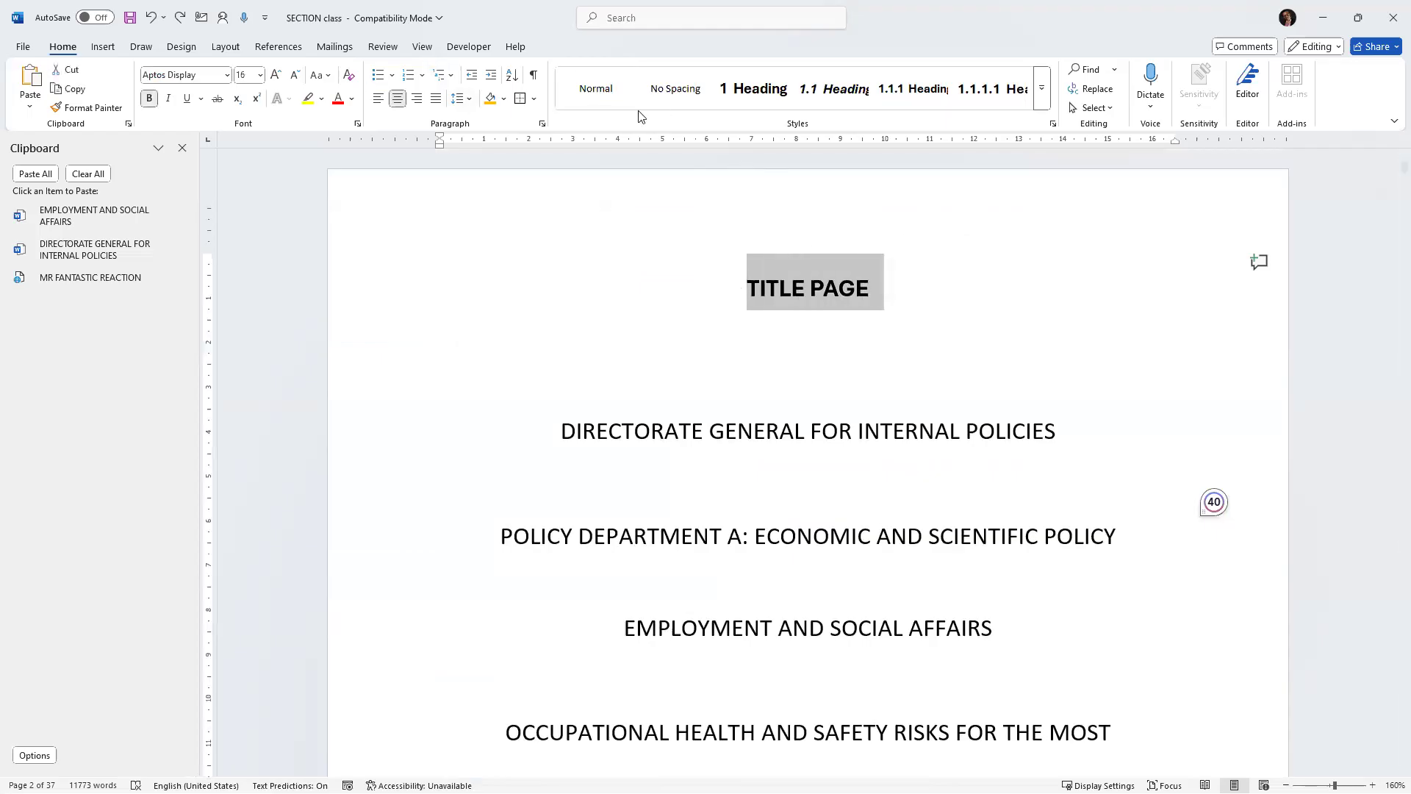
click(593, 102)
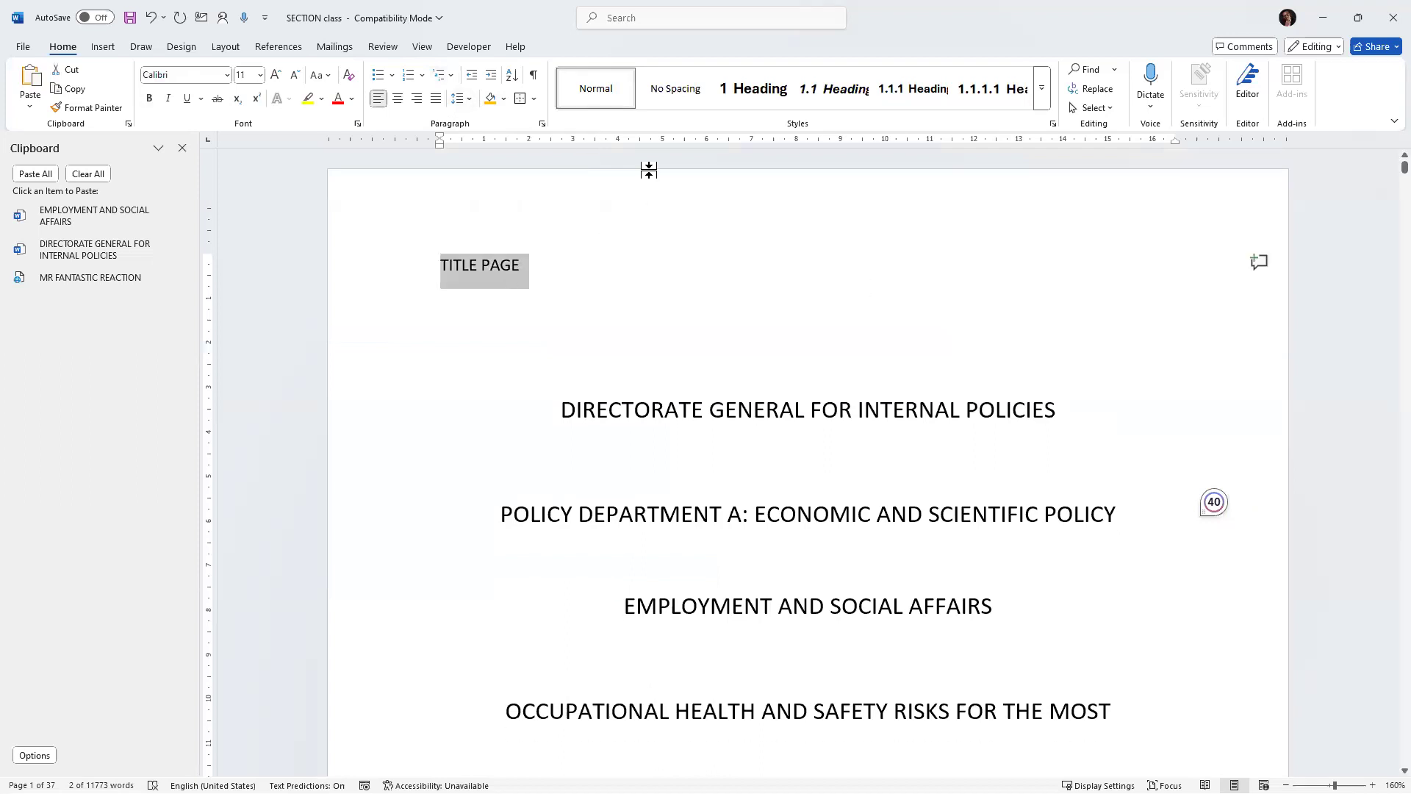
click(1042, 94)
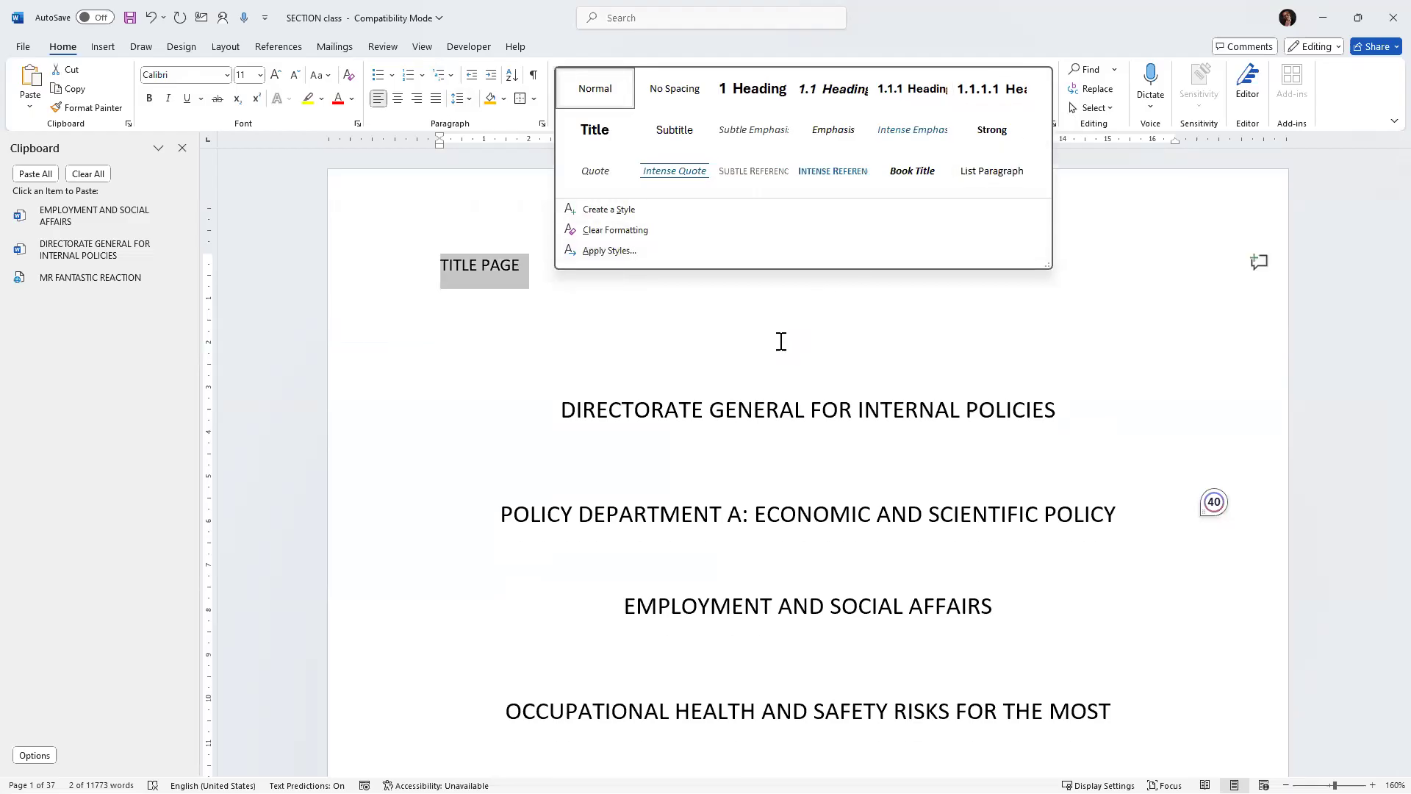
click(595, 130)
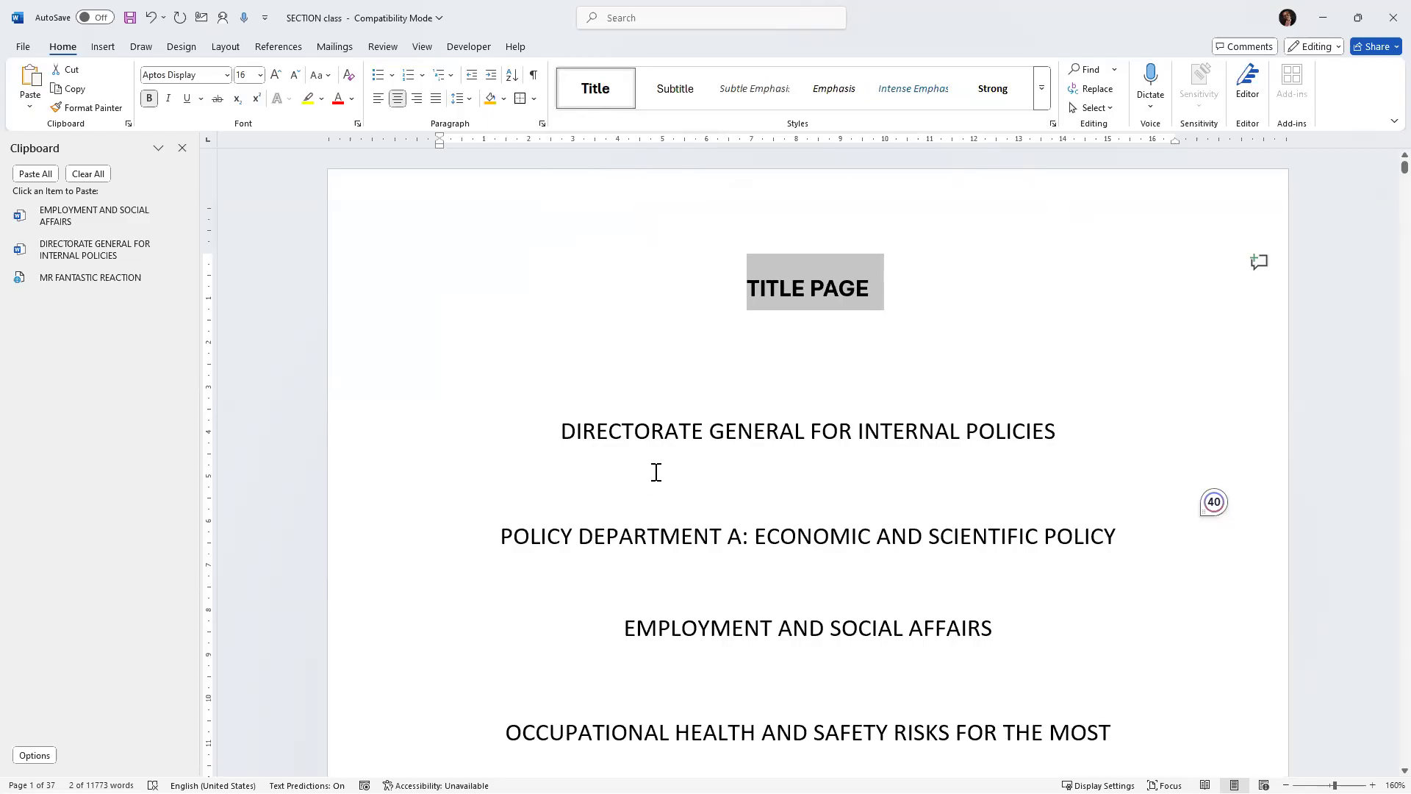
Scroll down through the abbreviations list to the Executive Summary page.
scroll(702, 404, down, 7)
scroll(746, 211, down, 10)
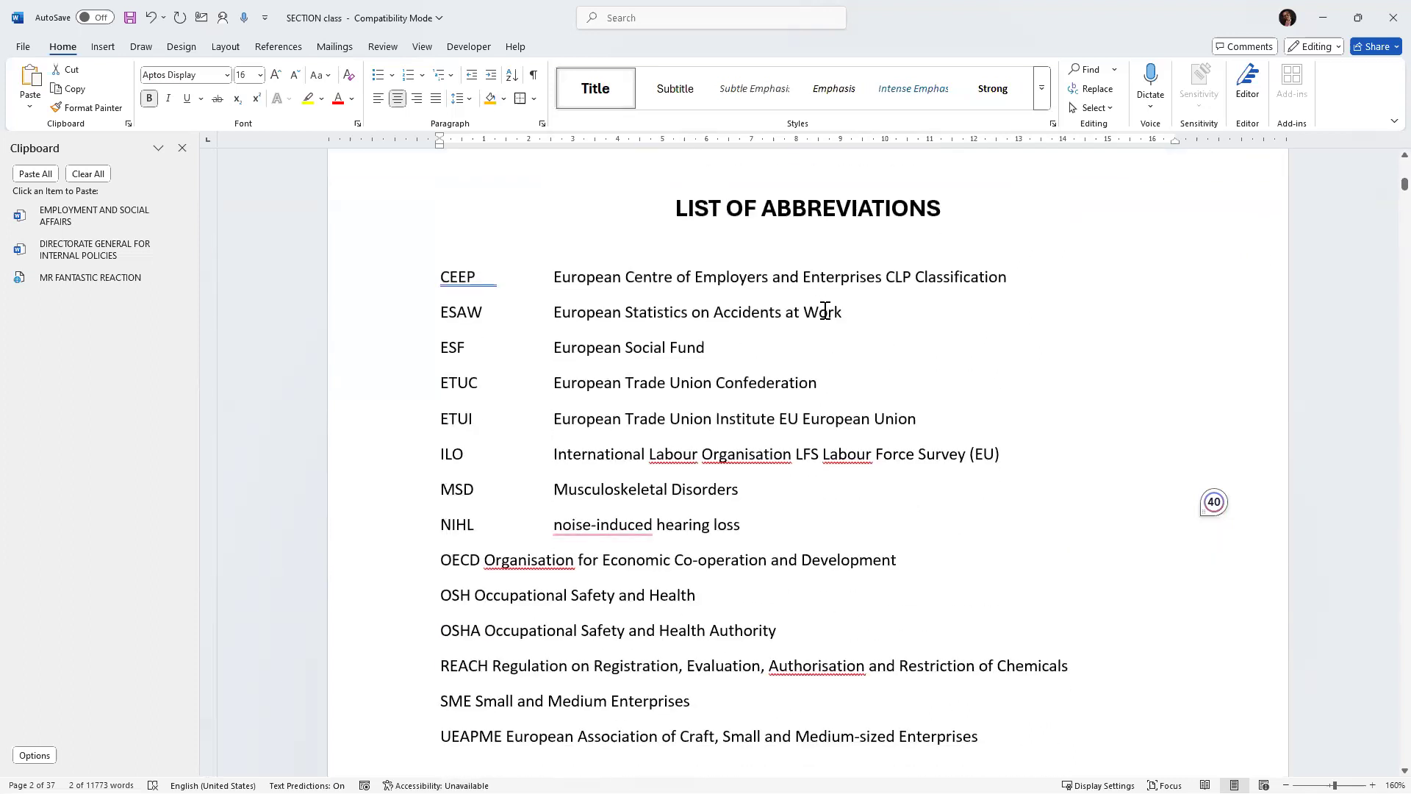
scroll(826, 313, down, 6)
scroll(829, 308, up, 9)
scroll(830, 307, up, 6)
scroll(830, 308, down, 2)
scroll(831, 309, down, 5)
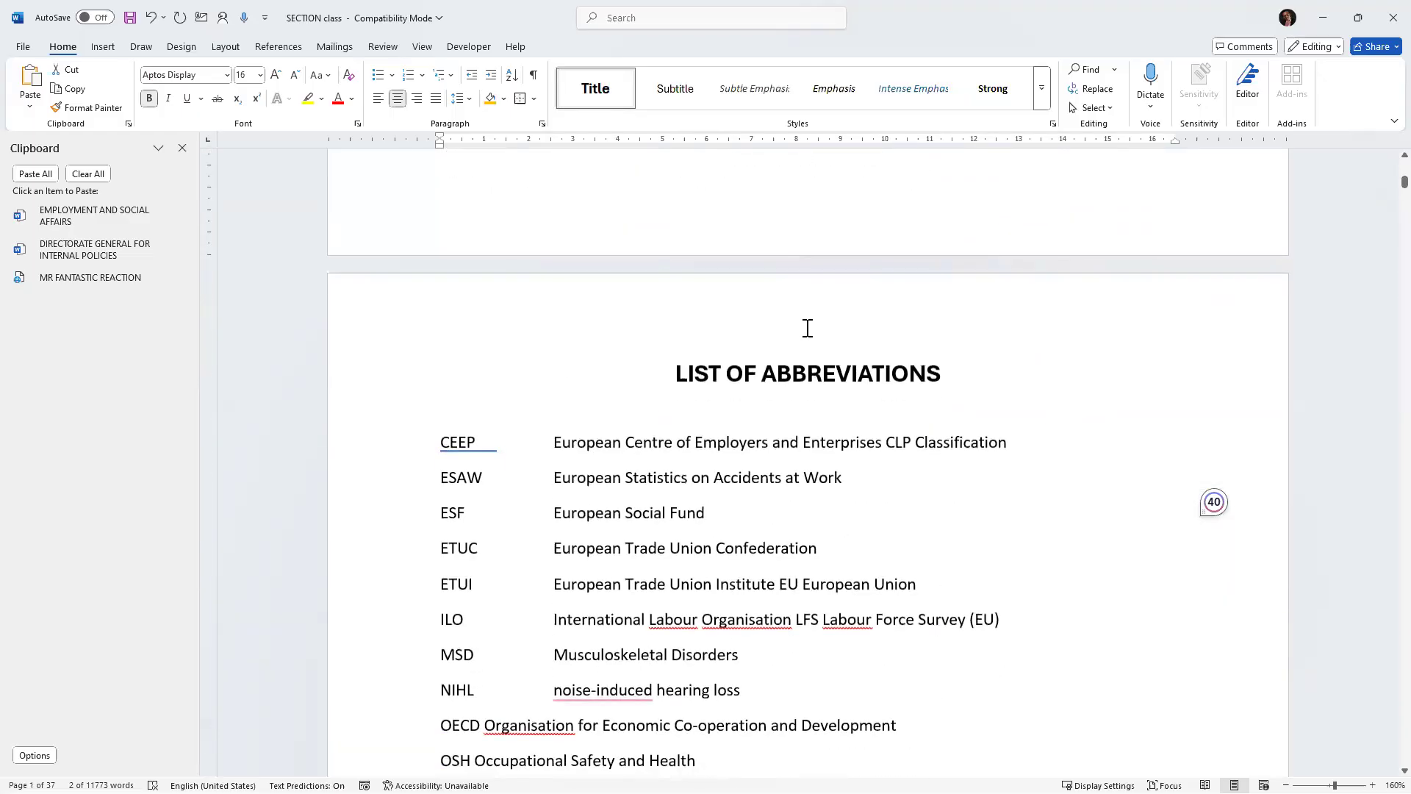
scroll(811, 326, down, 3)
scroll(813, 326, down, 20)
scroll(819, 338, down, 15)
scroll(822, 339, down, 5)
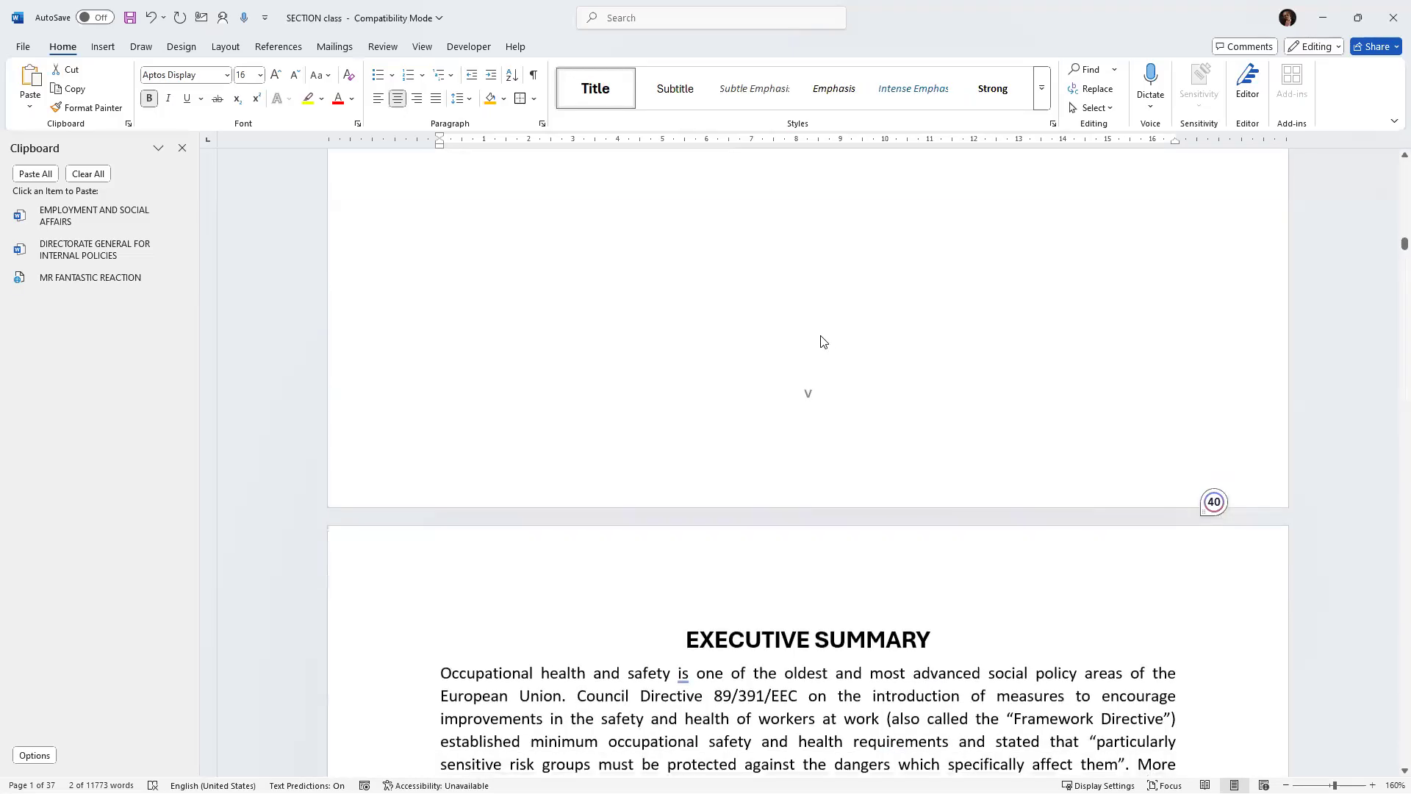
scroll(822, 341, down, 5)
scroll(896, 305, down, 3)
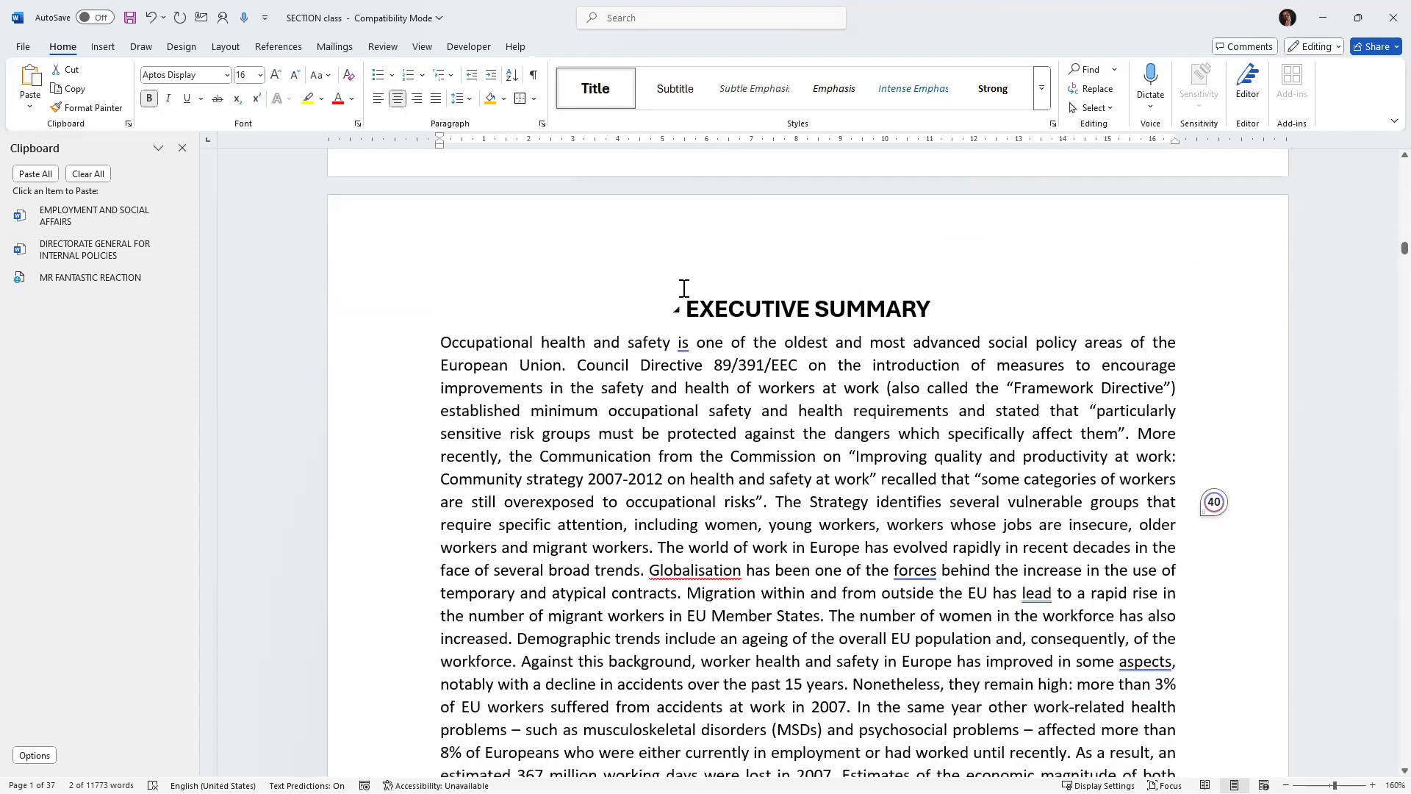
Scroll down past the Executive Summary to the Chapter One page.
triple_click(683, 290)
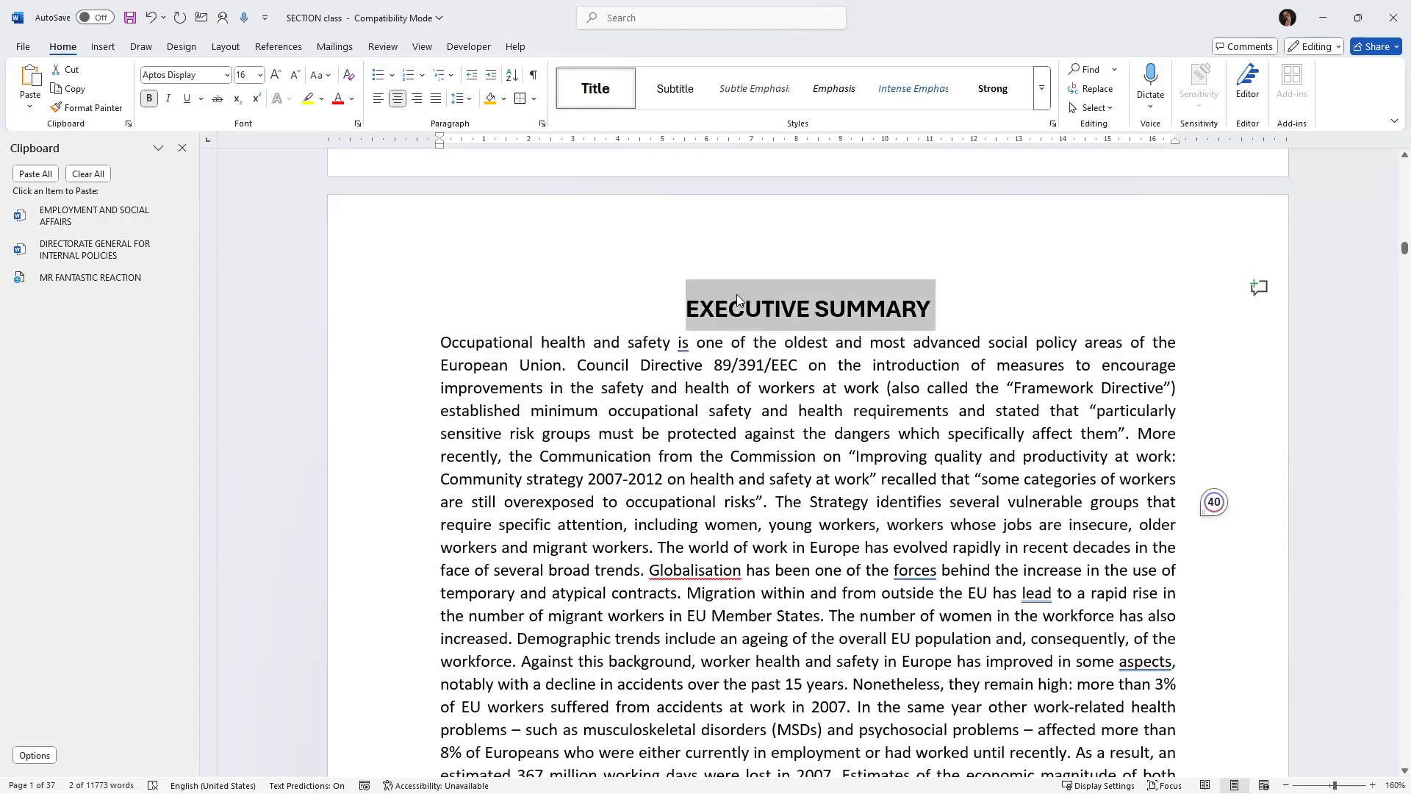
scroll(772, 316, down, 10)
scroll(772, 341, down, 7)
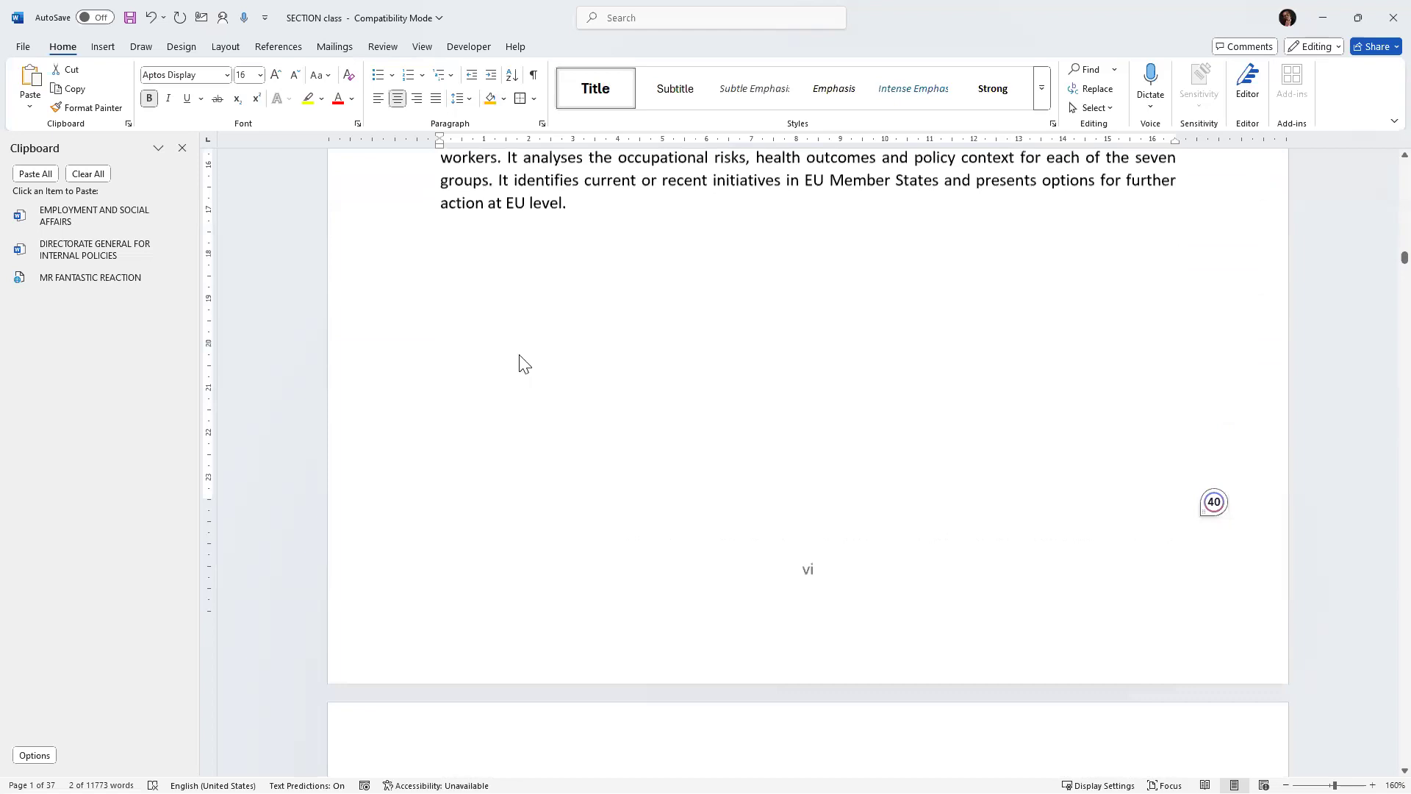
scroll(490, 346, down, 11)
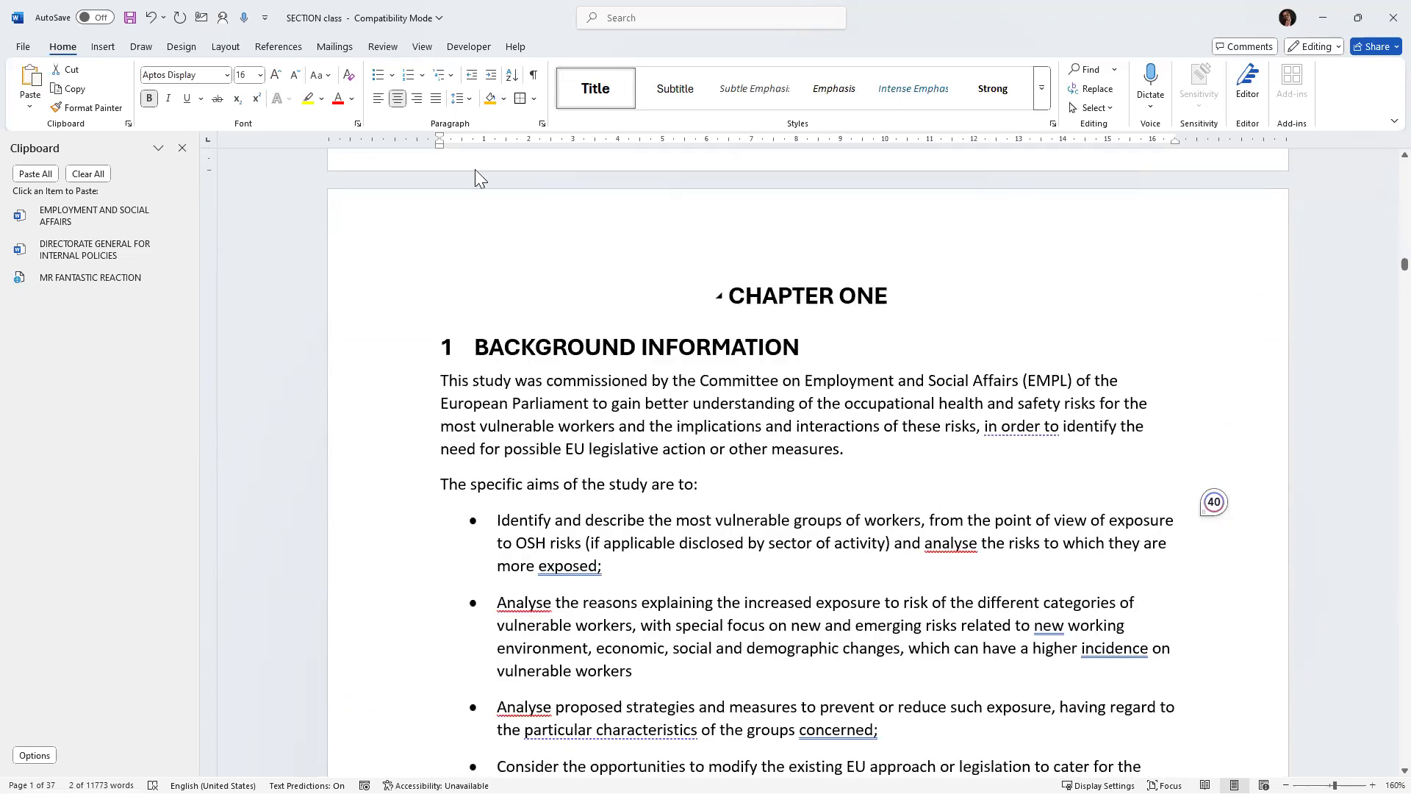
Select the BACKGROUND INFORMATION heading text and browse the Multilevel List gallery without applying a format.
triple_click(809, 296)
triple_click(662, 347)
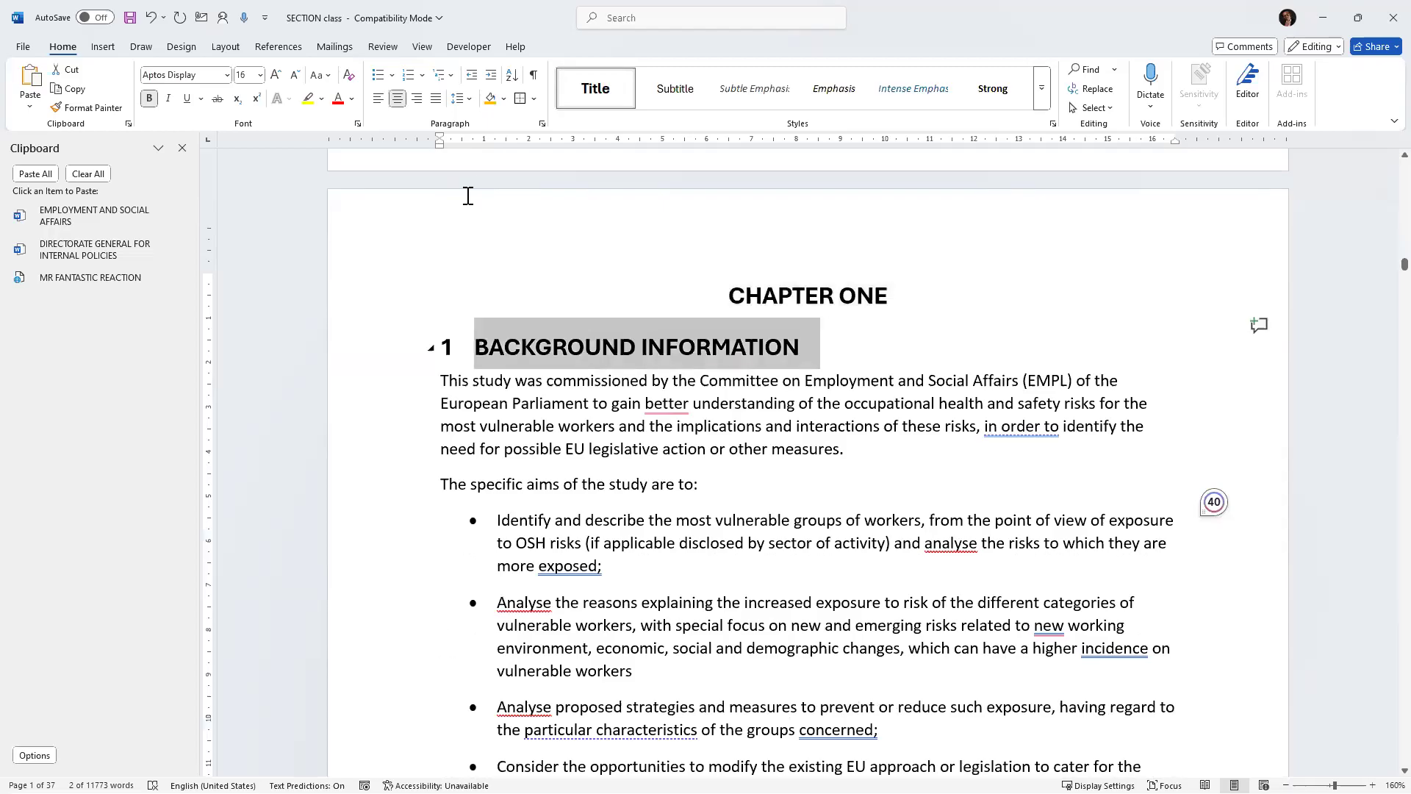
key(Left)
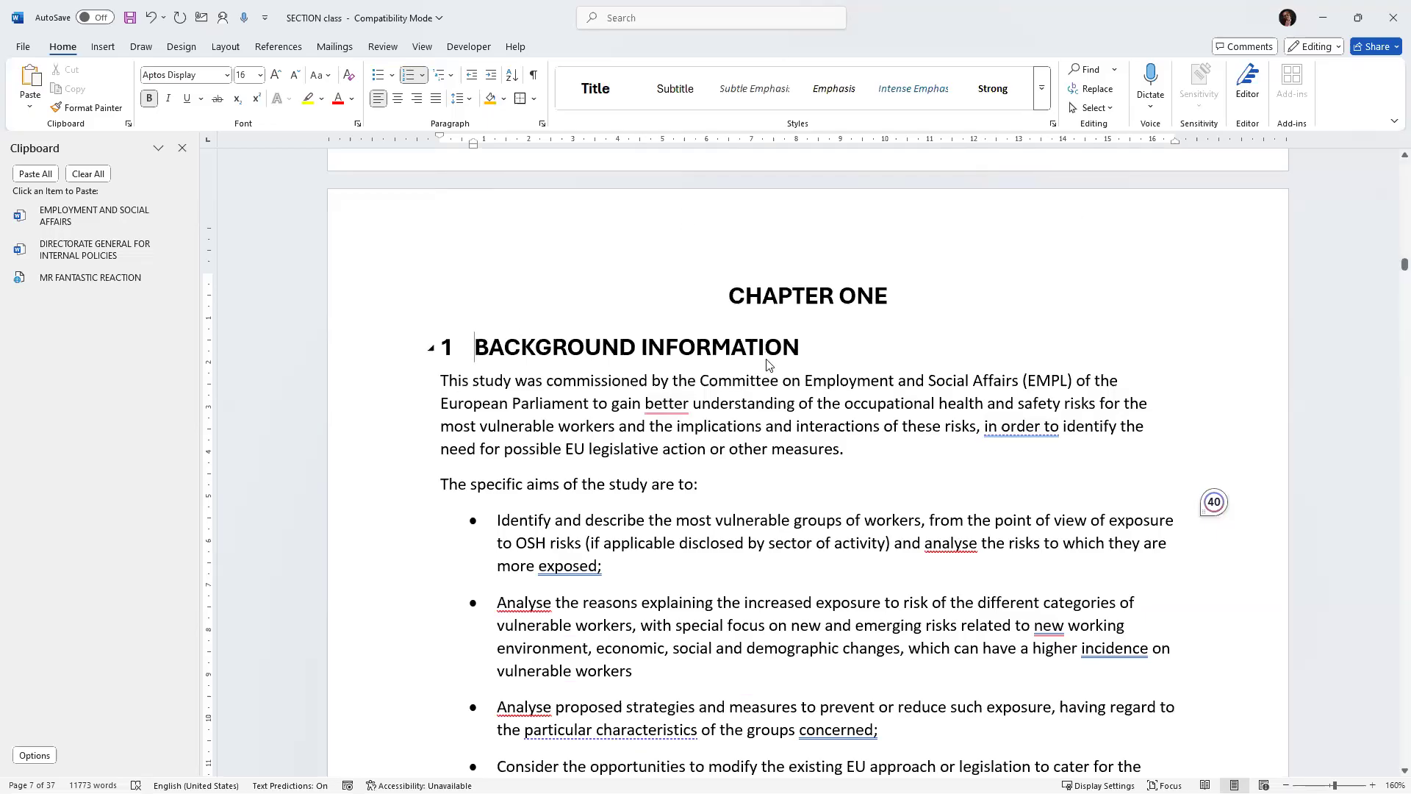
key(ctrl+shift+Right)
key(ctrl+shift+Right)
key(ctrl+shift+Right)
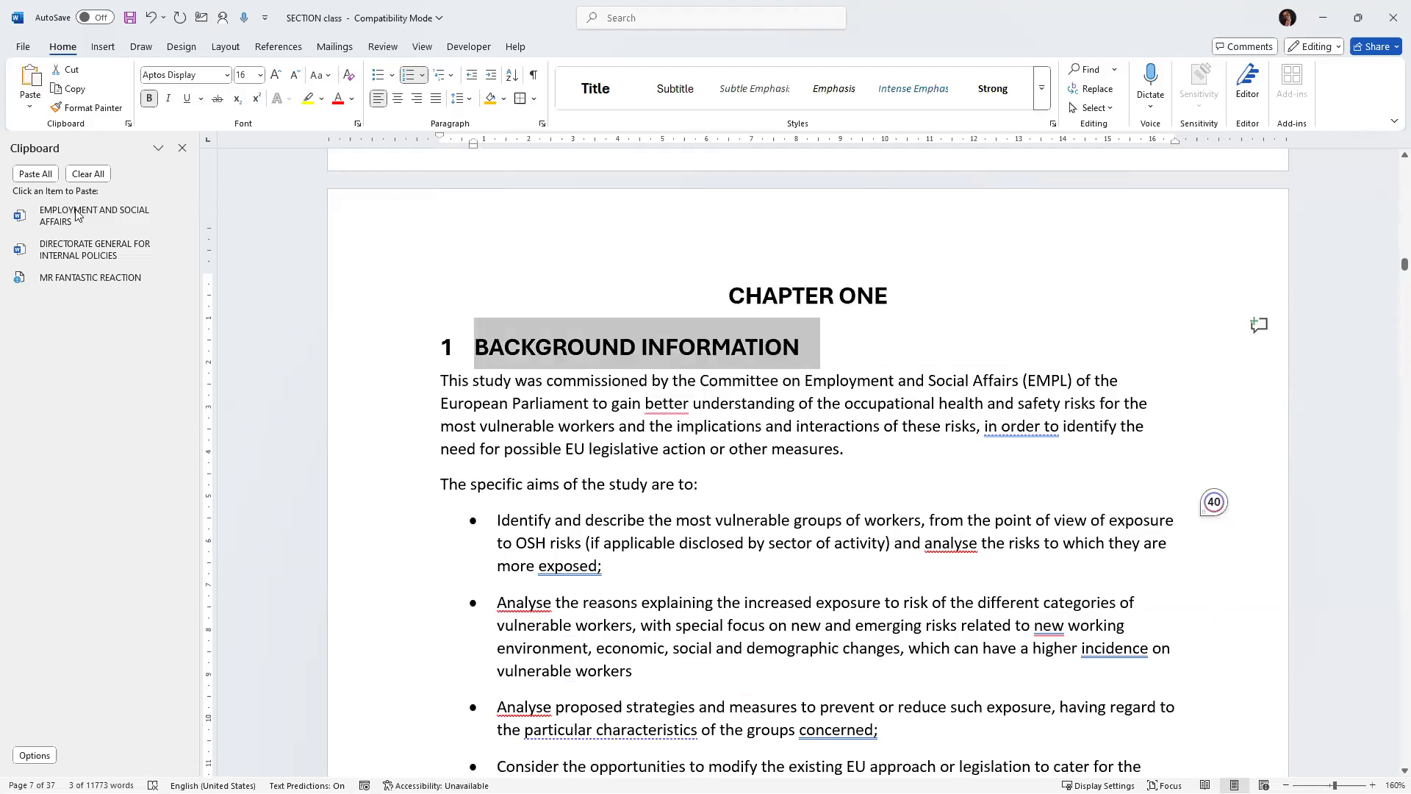
mouse_move(54, 221)
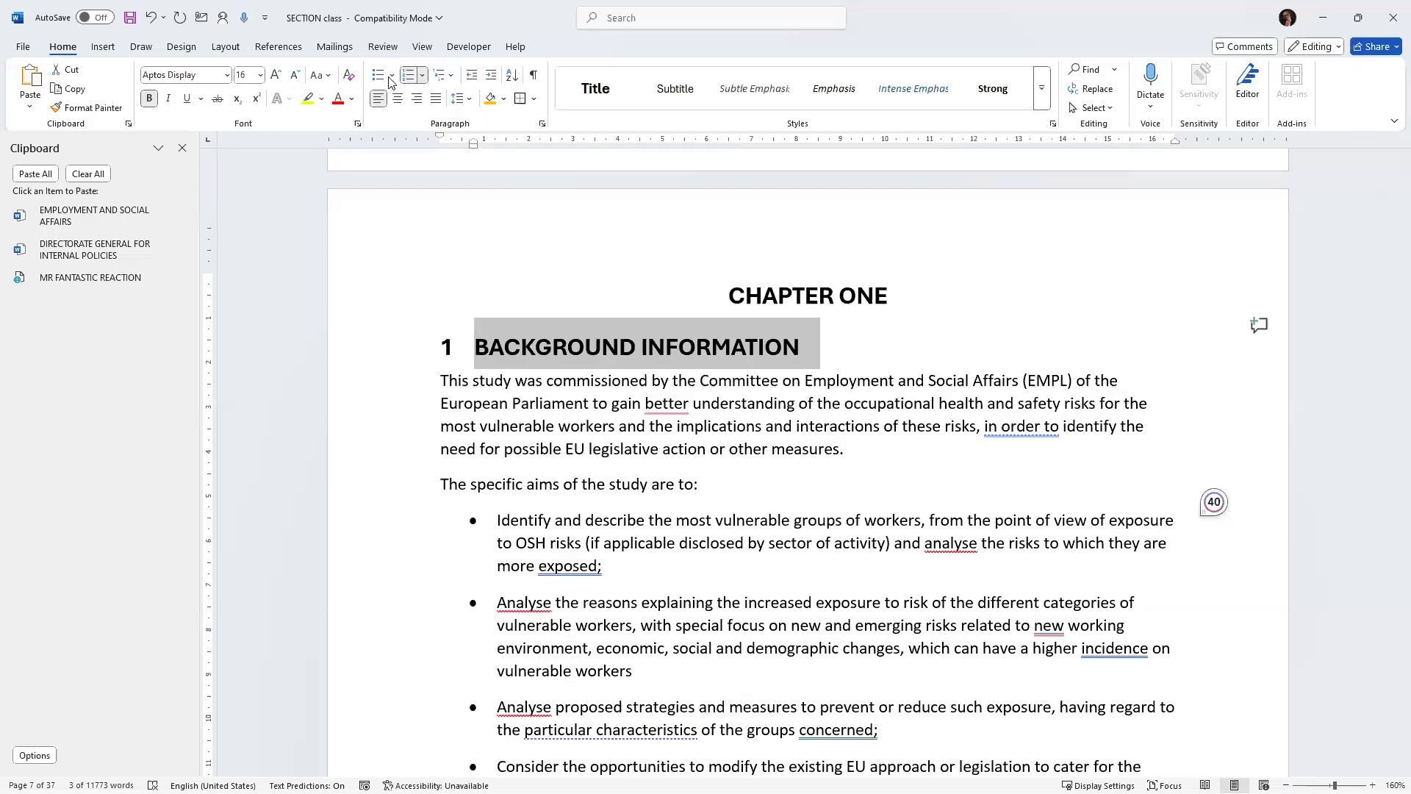
click(452, 76)
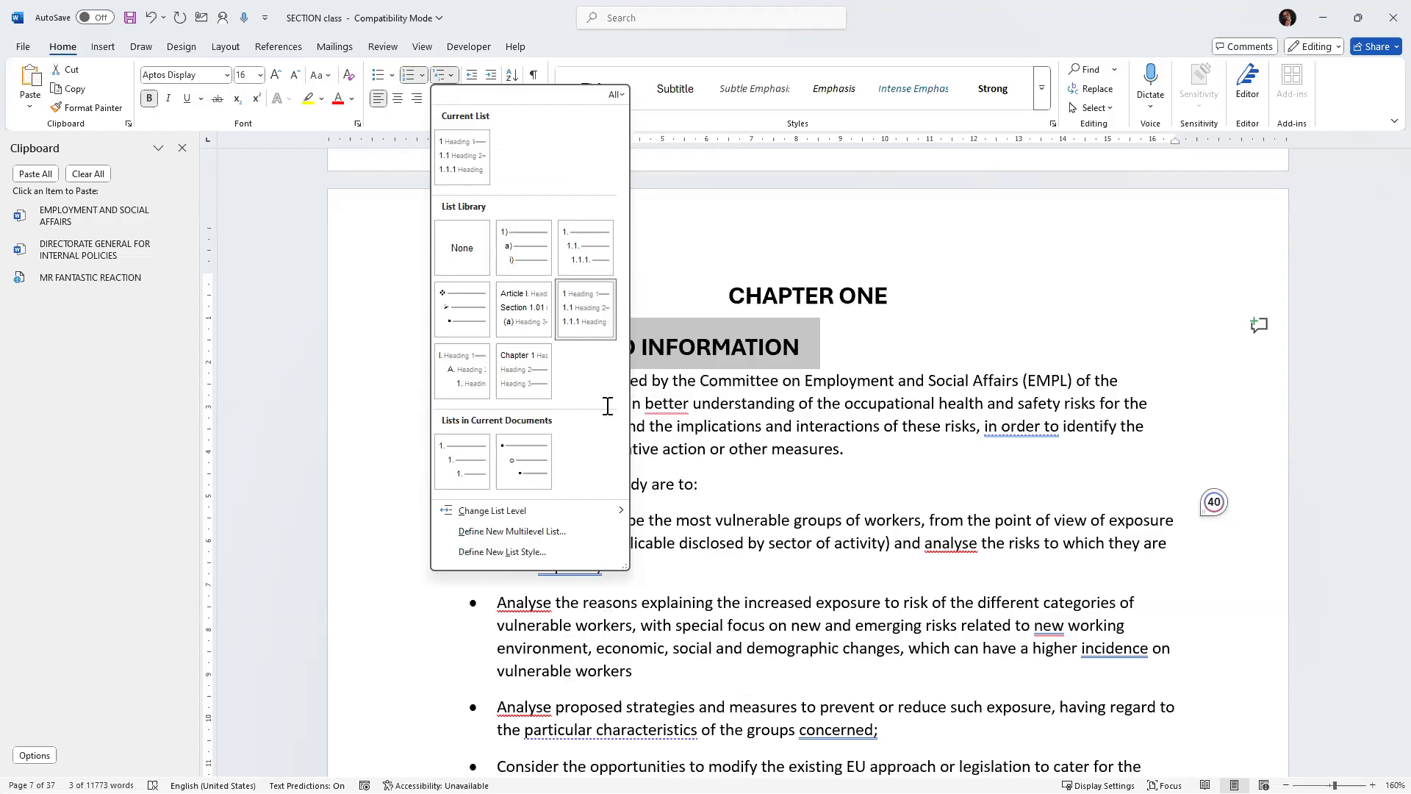
click(478, 350)
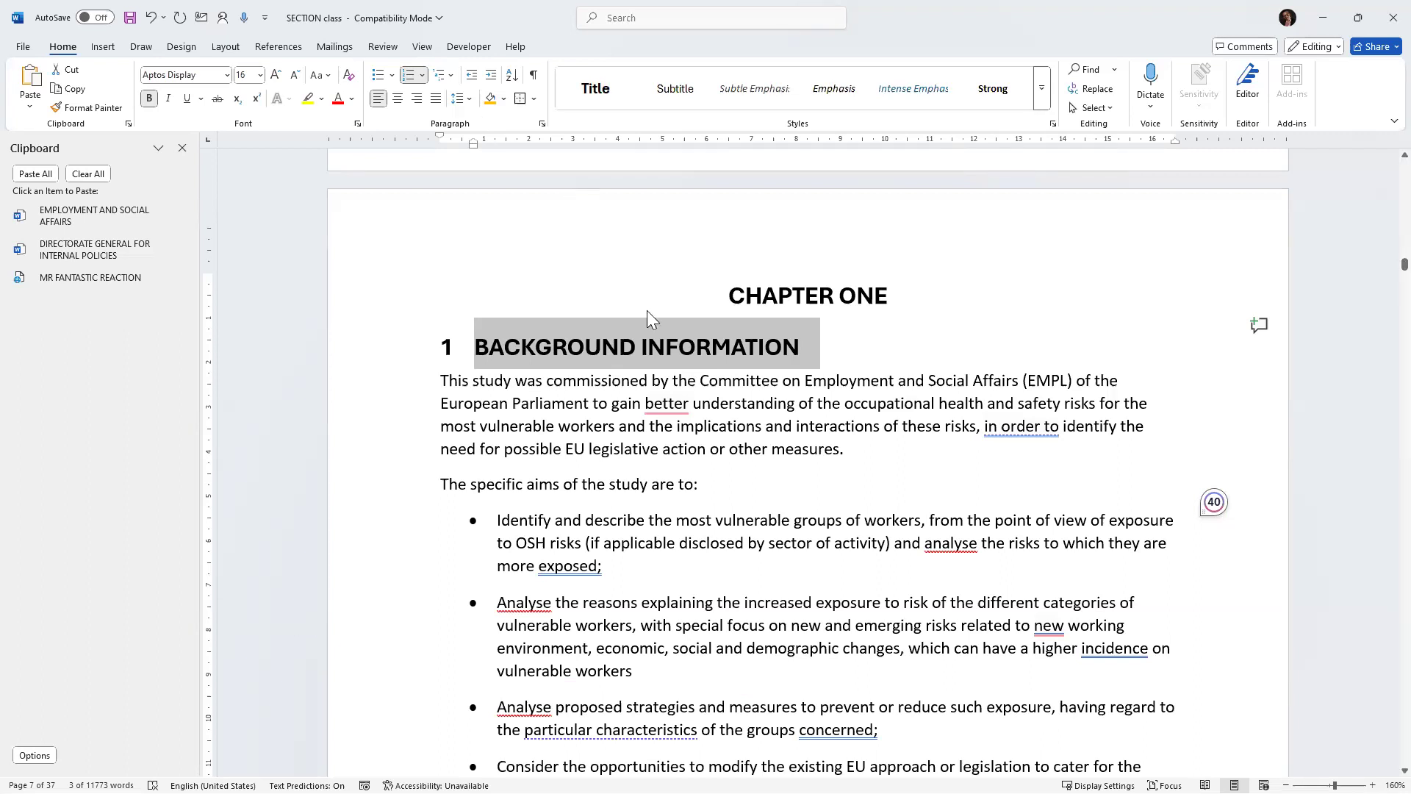
click(476, 346)
click(476, 345)
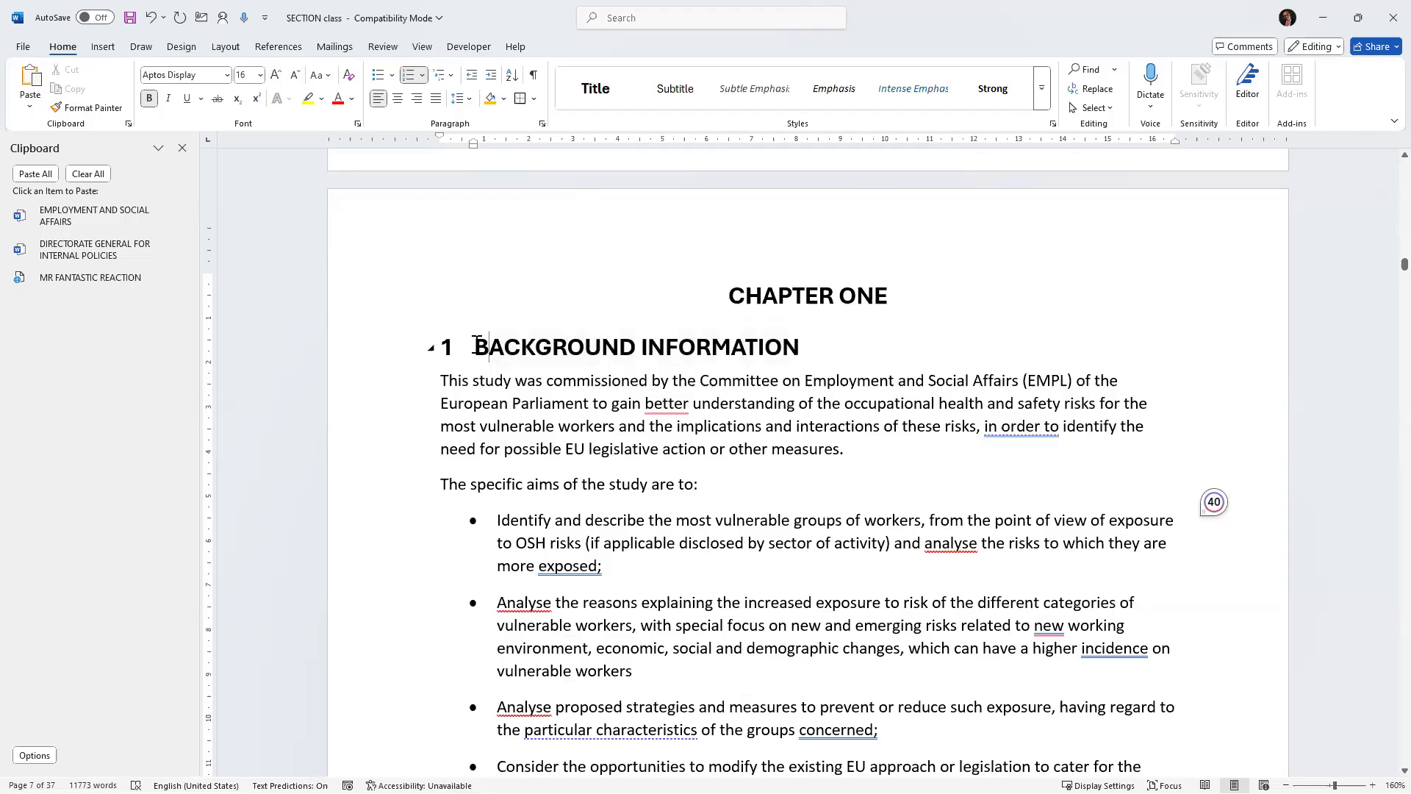
Reselect the BACKGROUND INFORMATION heading and preview the Numbering and Multilevel List galleries without choosing a format.
drag(490, 345, 789, 358)
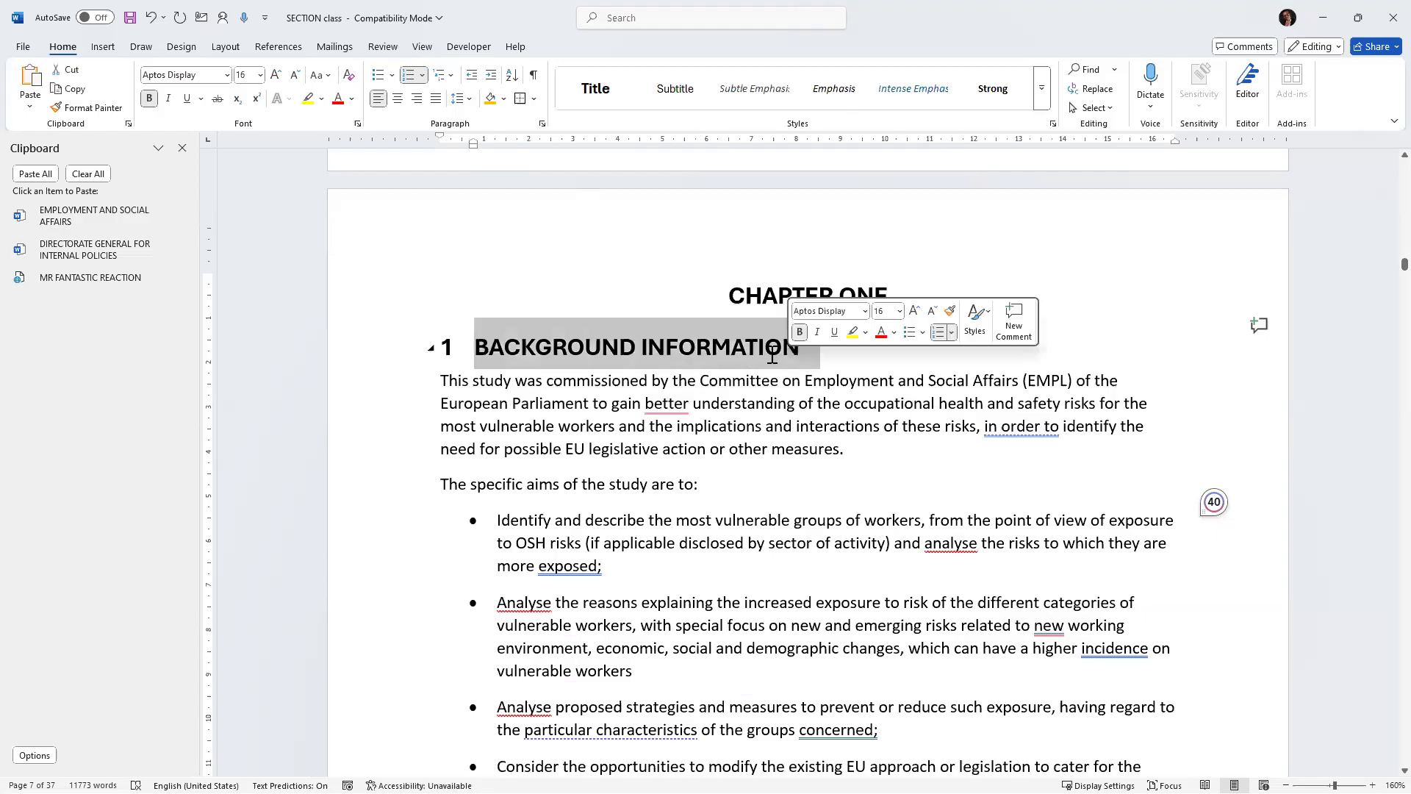
click(424, 77)
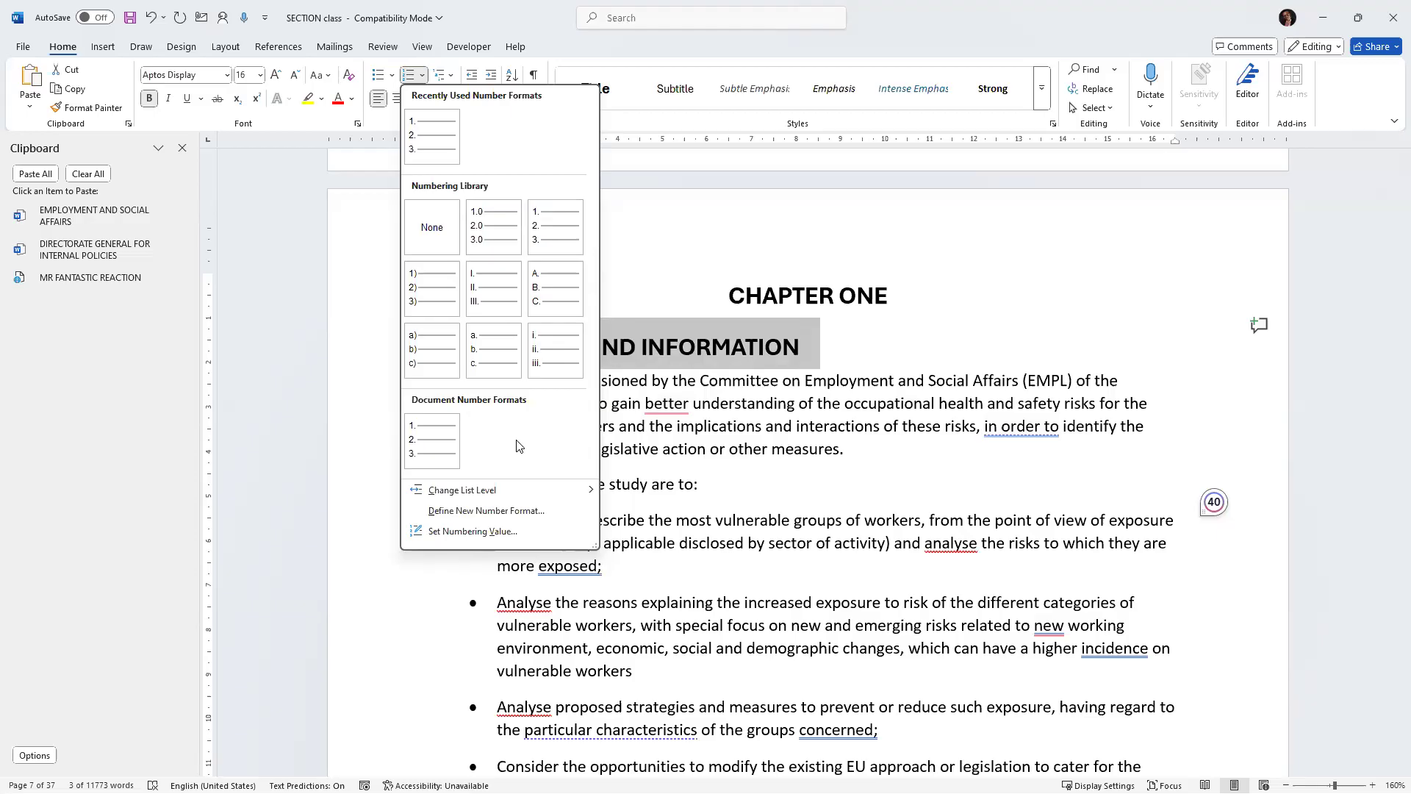
click(661, 248)
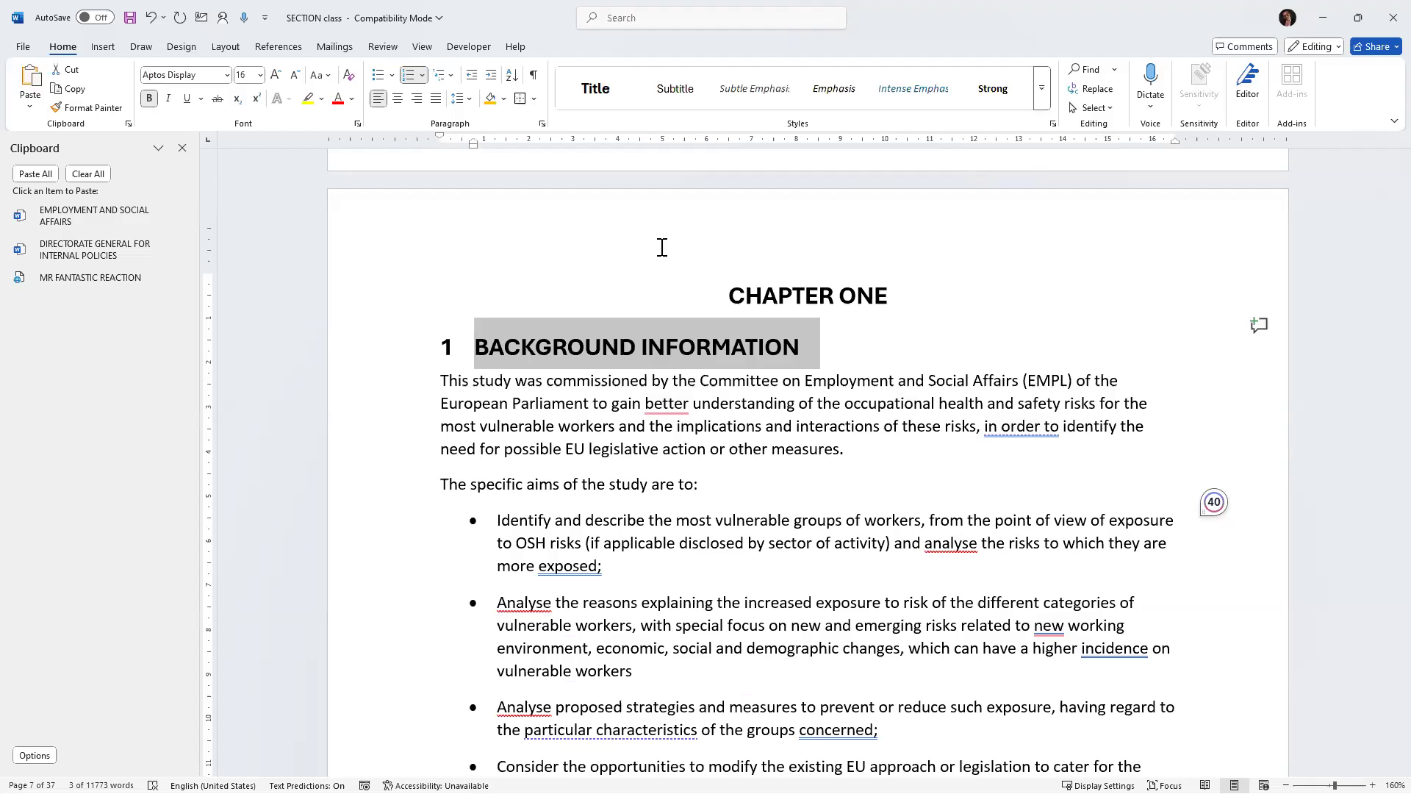
click(831, 392)
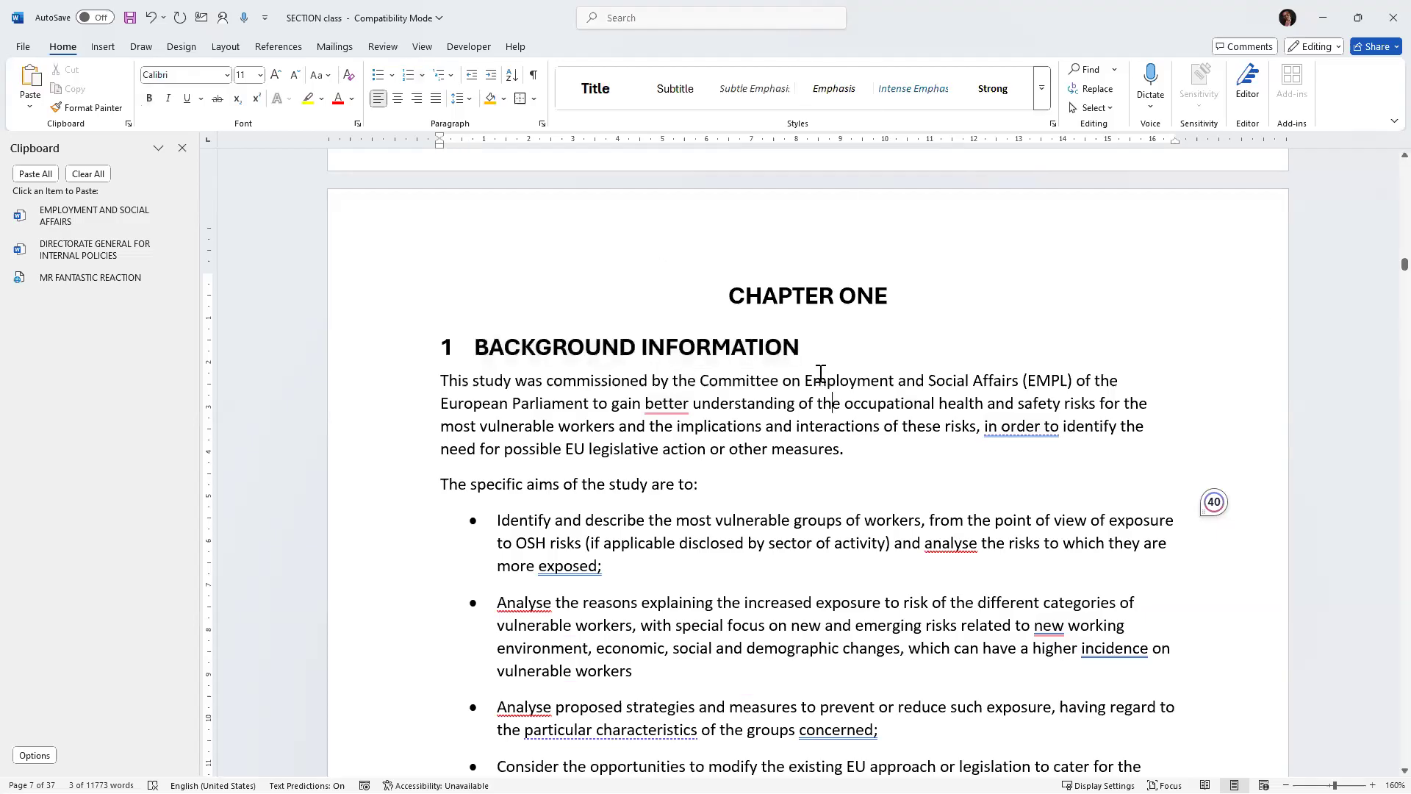
click(395, 336)
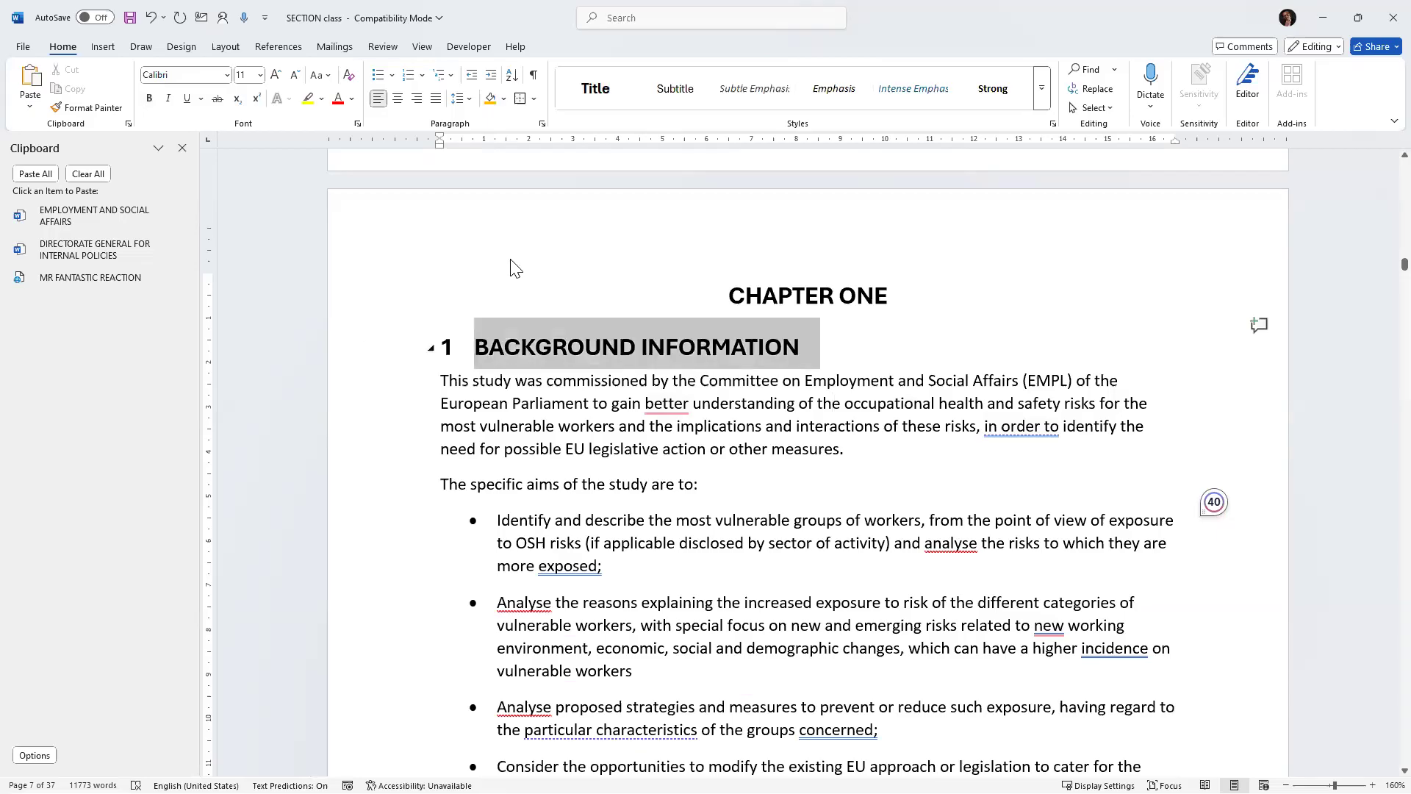
click(443, 74)
mouse_move(592, 305)
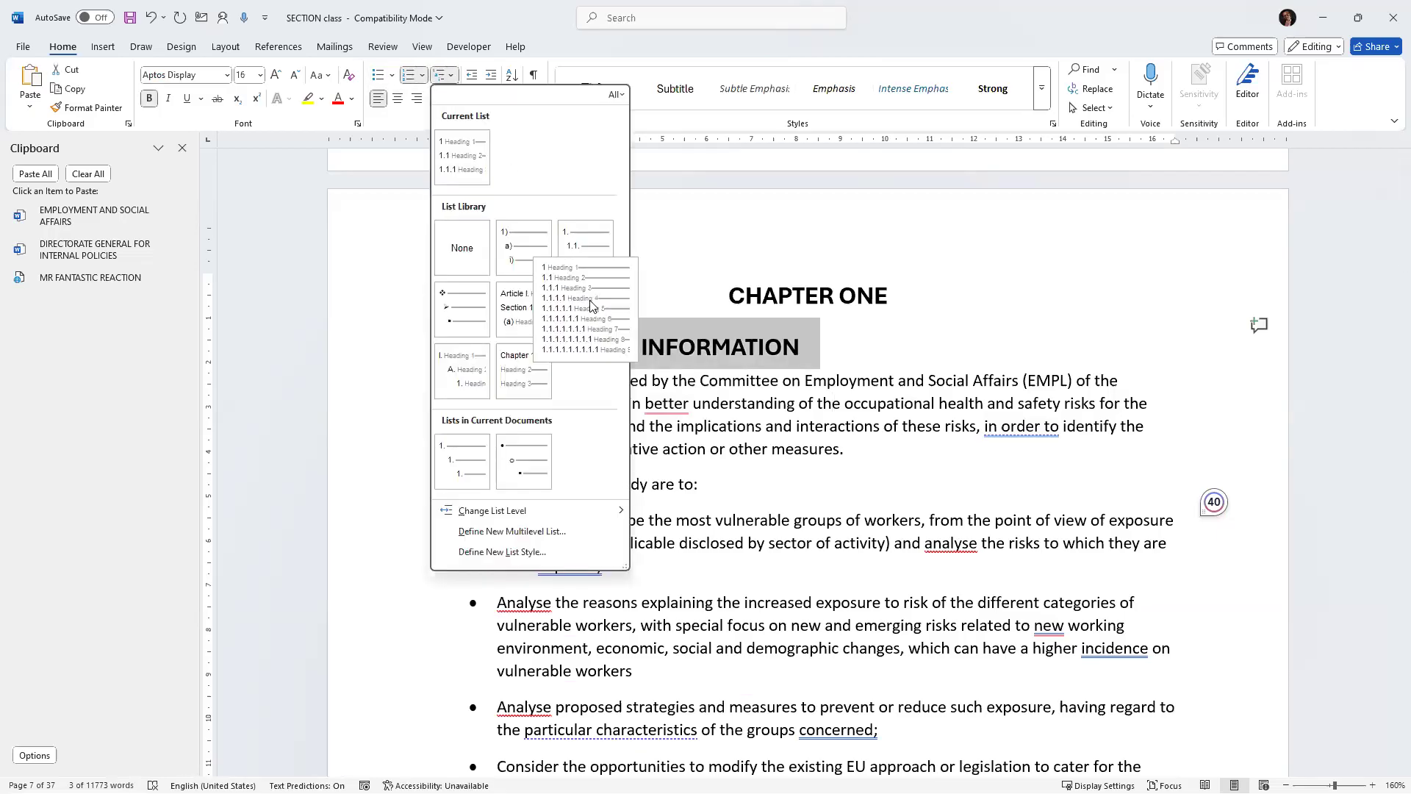
mouse_move(535, 266)
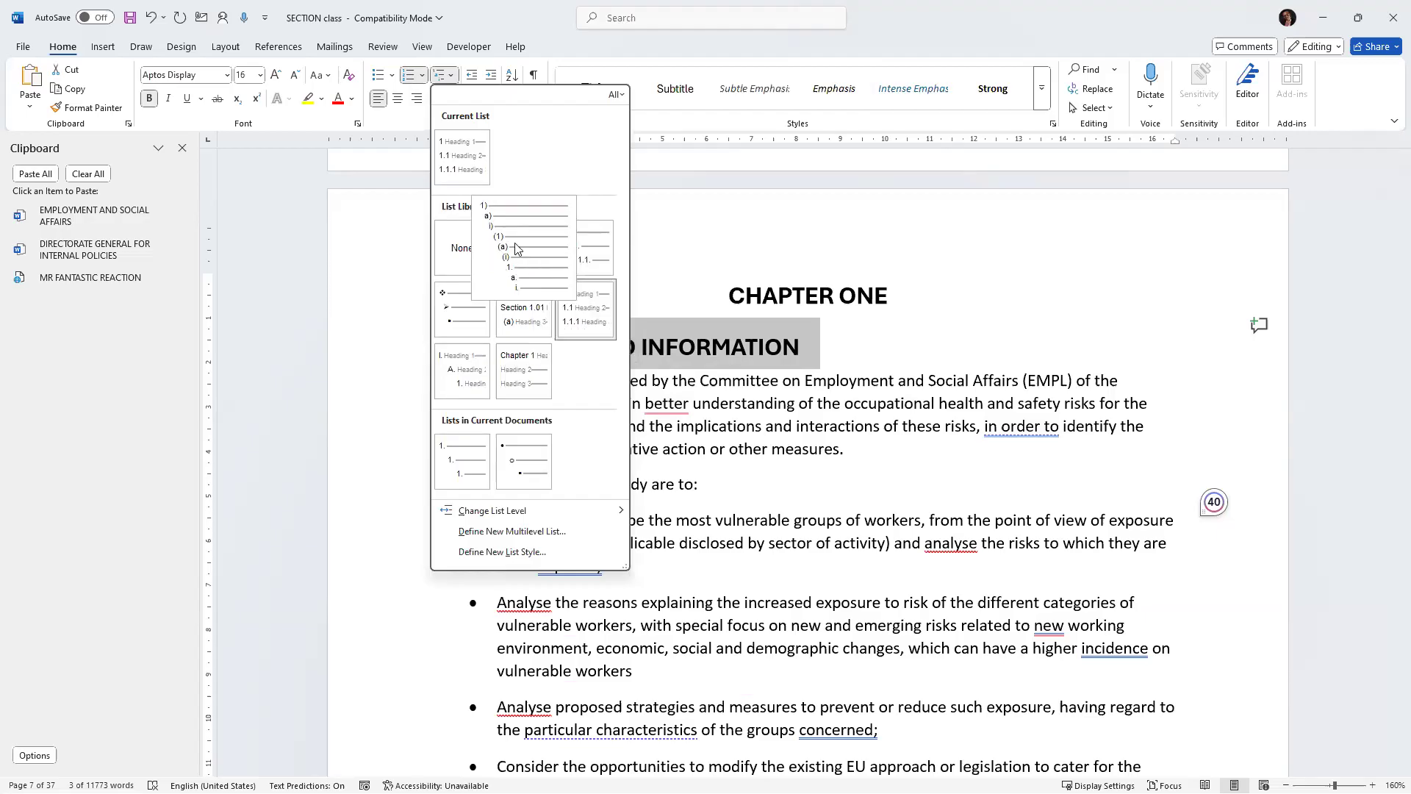
mouse_move(593, 260)
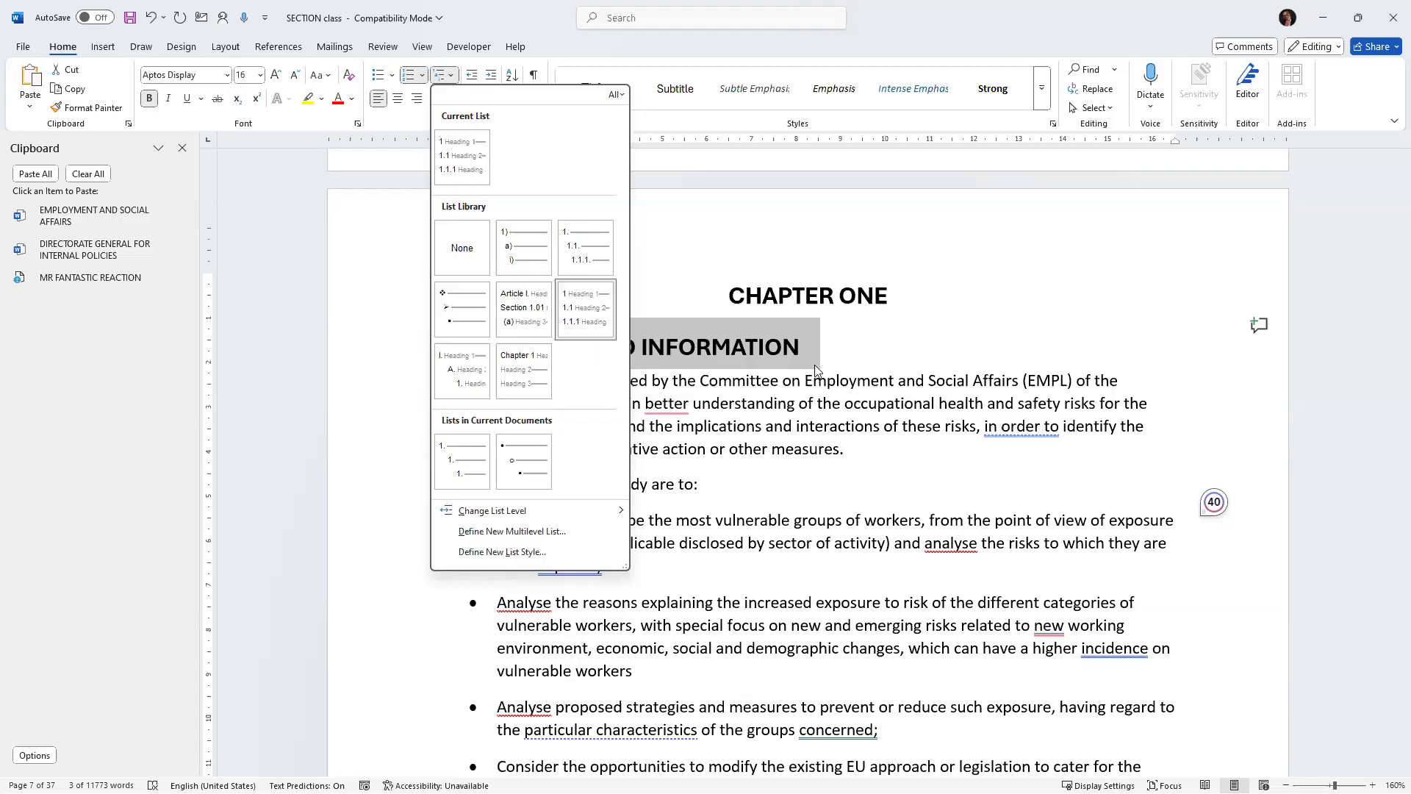
click(884, 347)
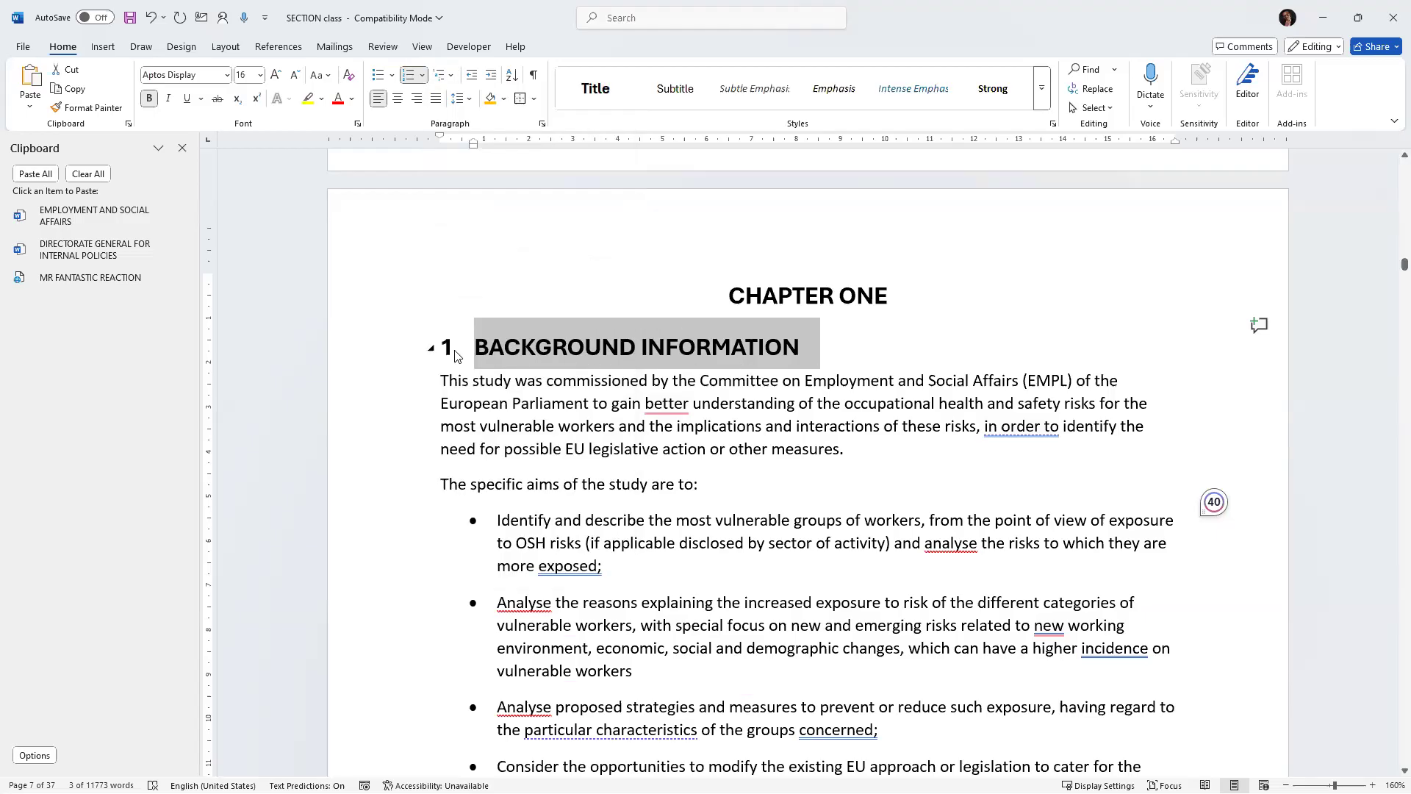
Define a new multilevel list whose level 1 number format is 1.0, reviewing the other levels before confirming.
click(444, 75)
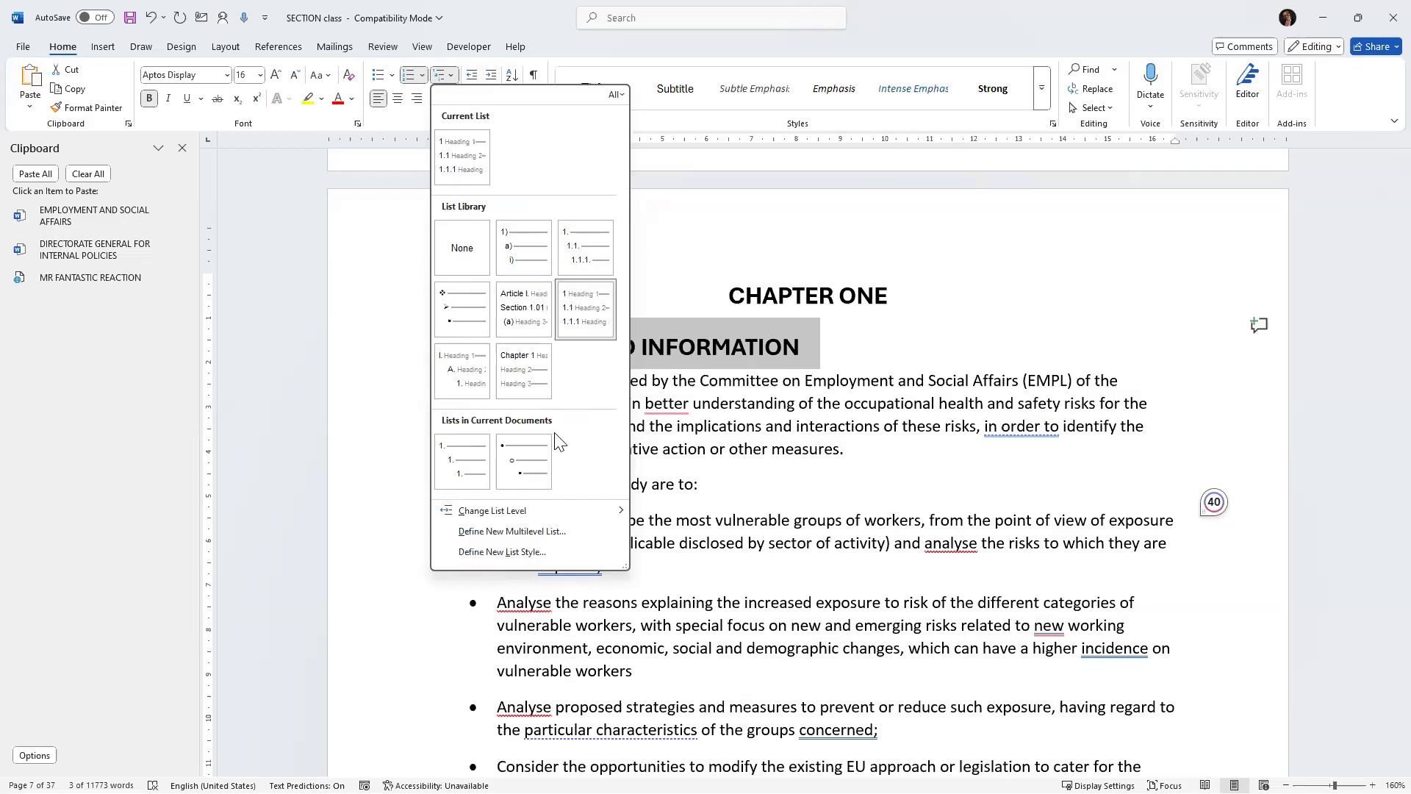
click(512, 531)
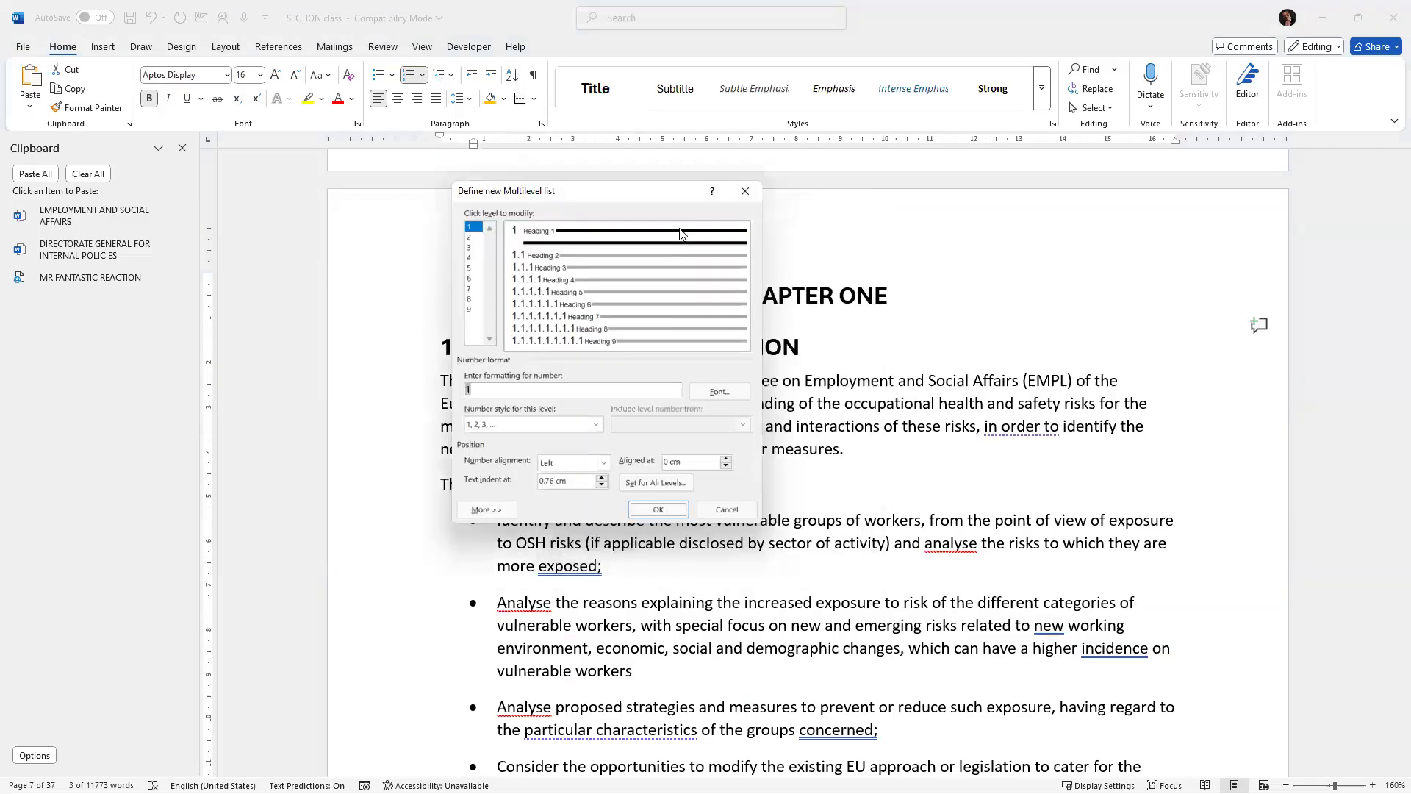
click(475, 390)
text(.o)
key(BackSpace)
text(0)
click(468, 237)
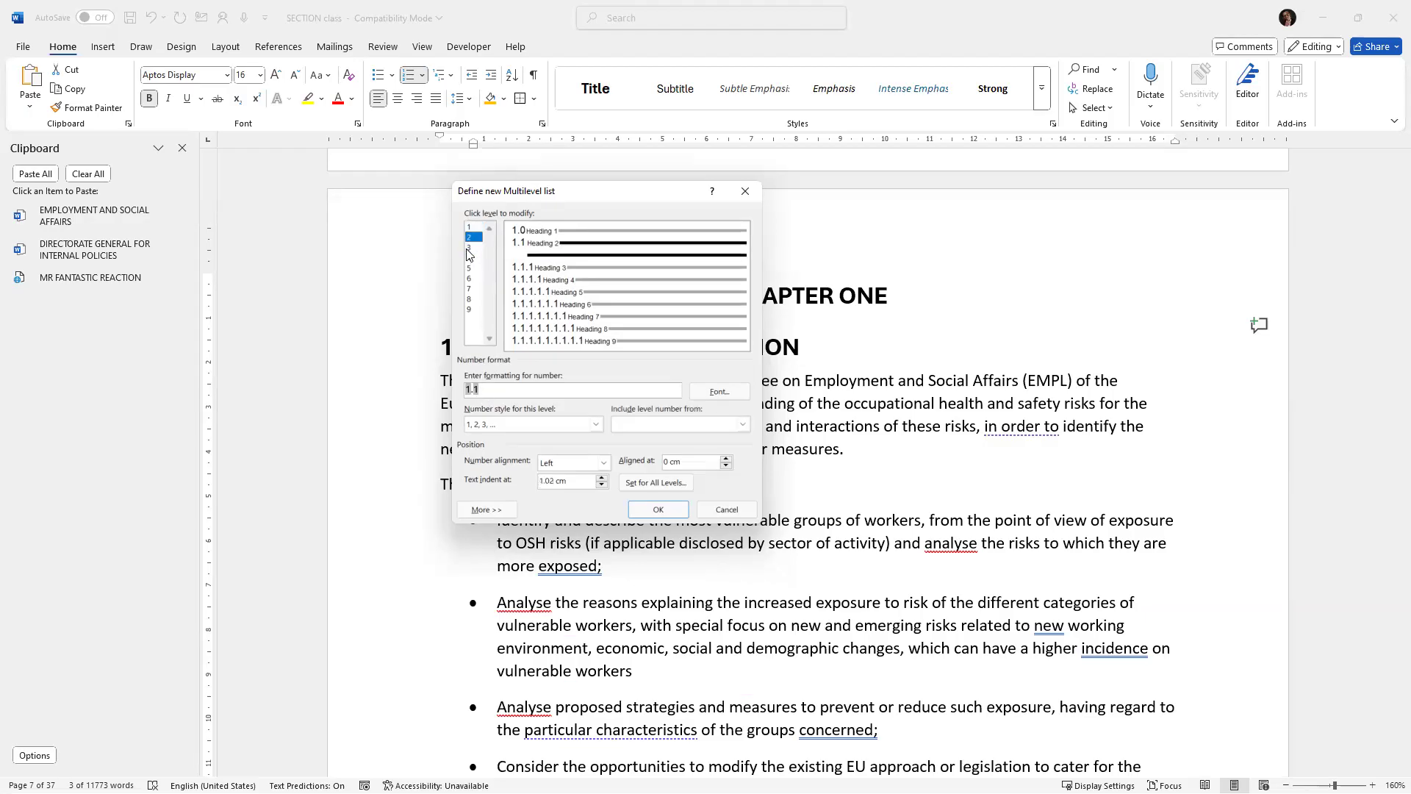
click(468, 252)
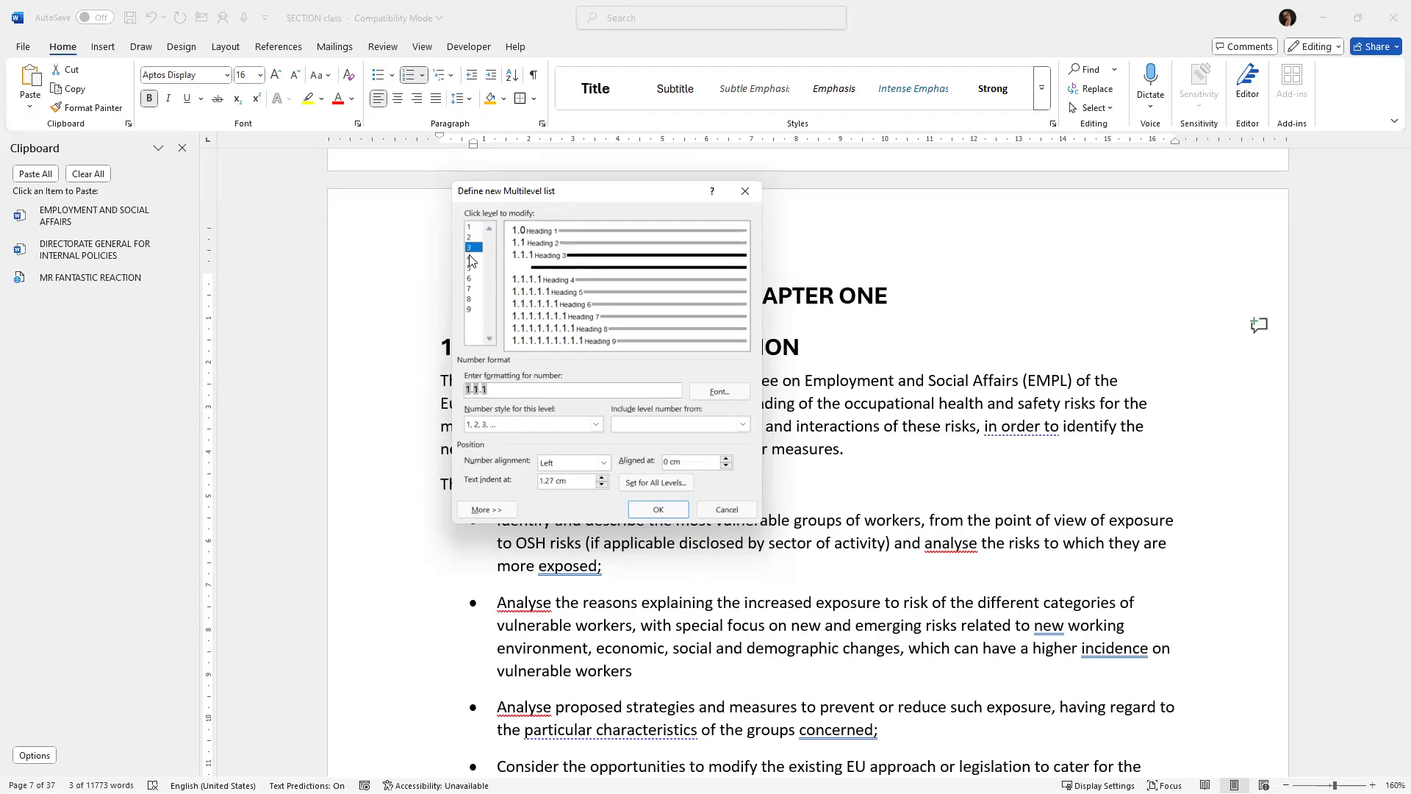
key(Down)
key(Down)
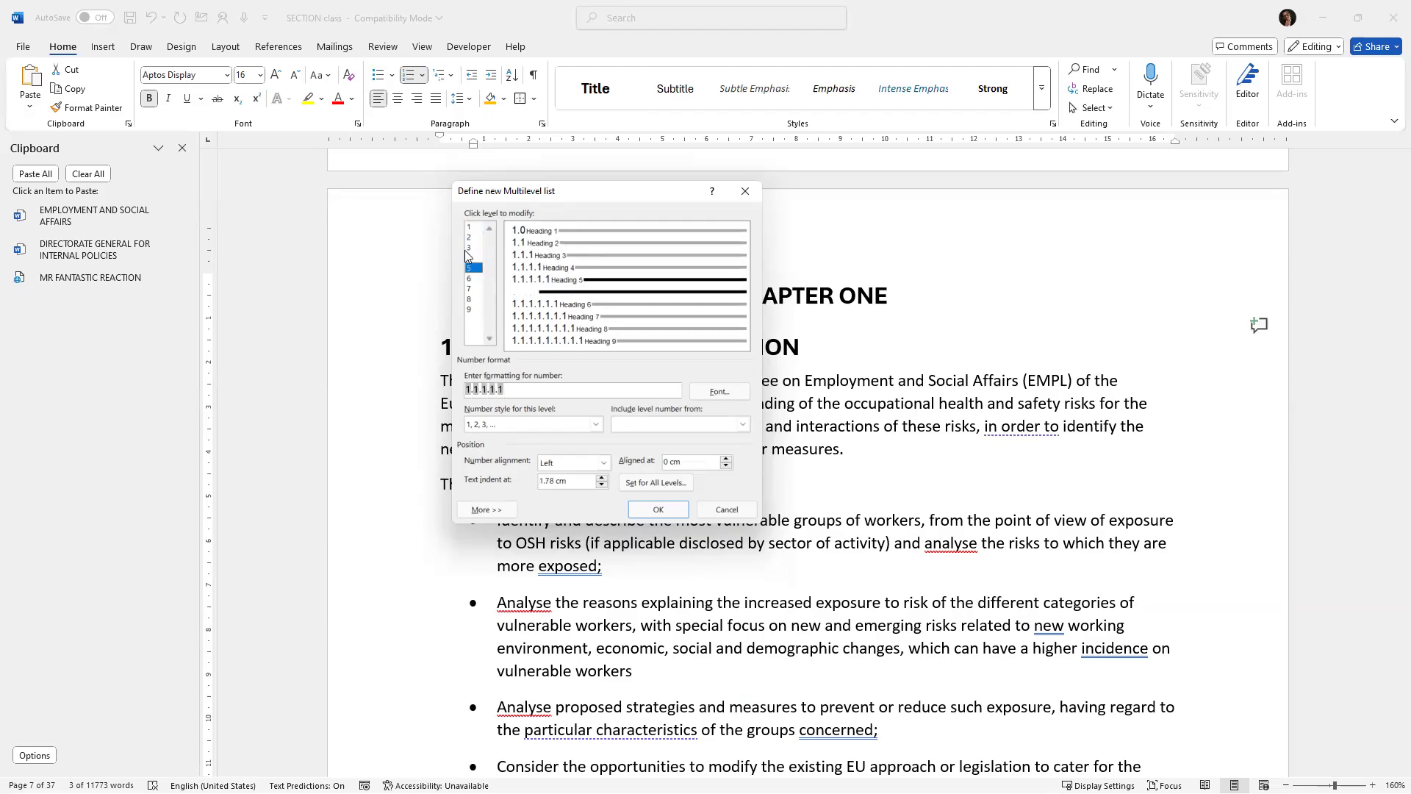
click(469, 227)
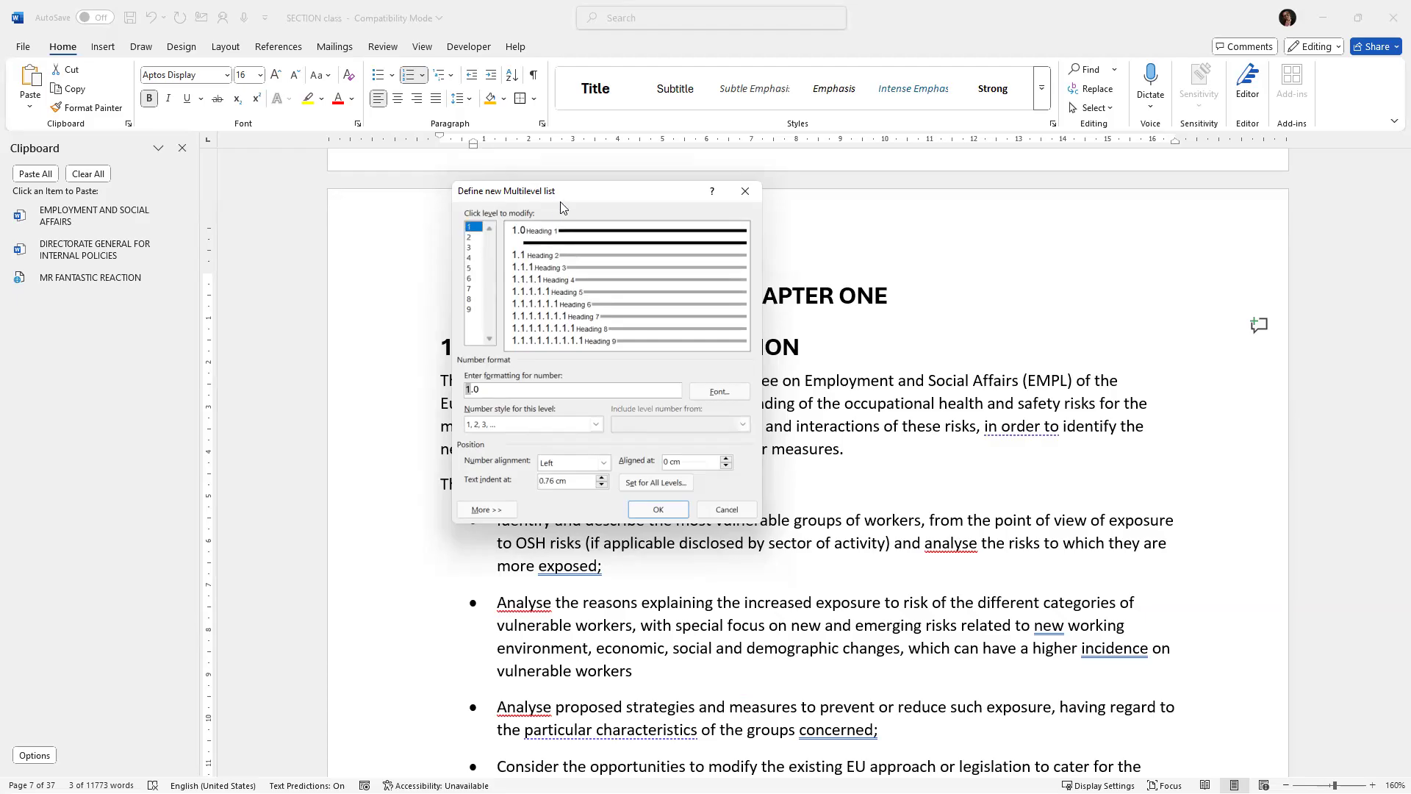
drag(578, 193, 844, 235)
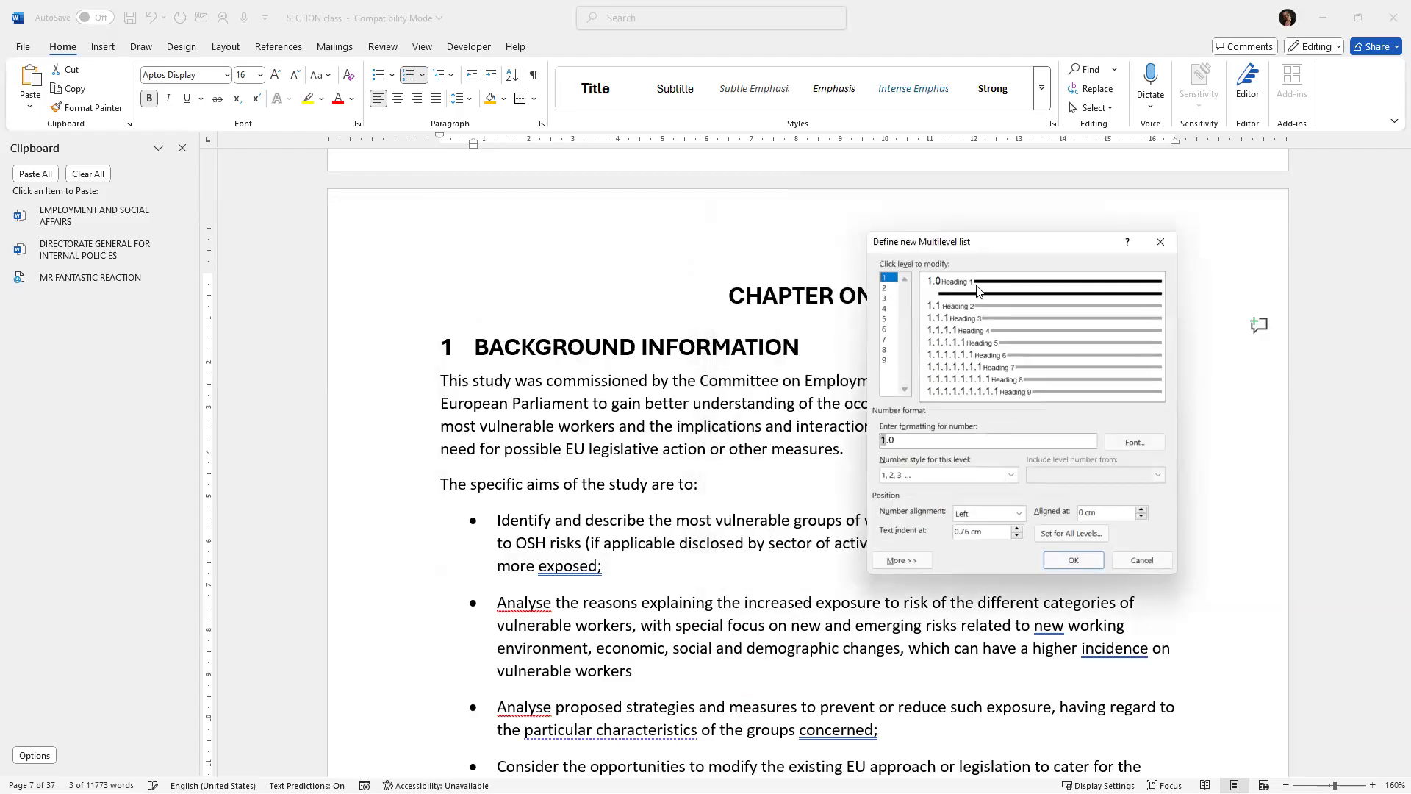
click(1071, 560)
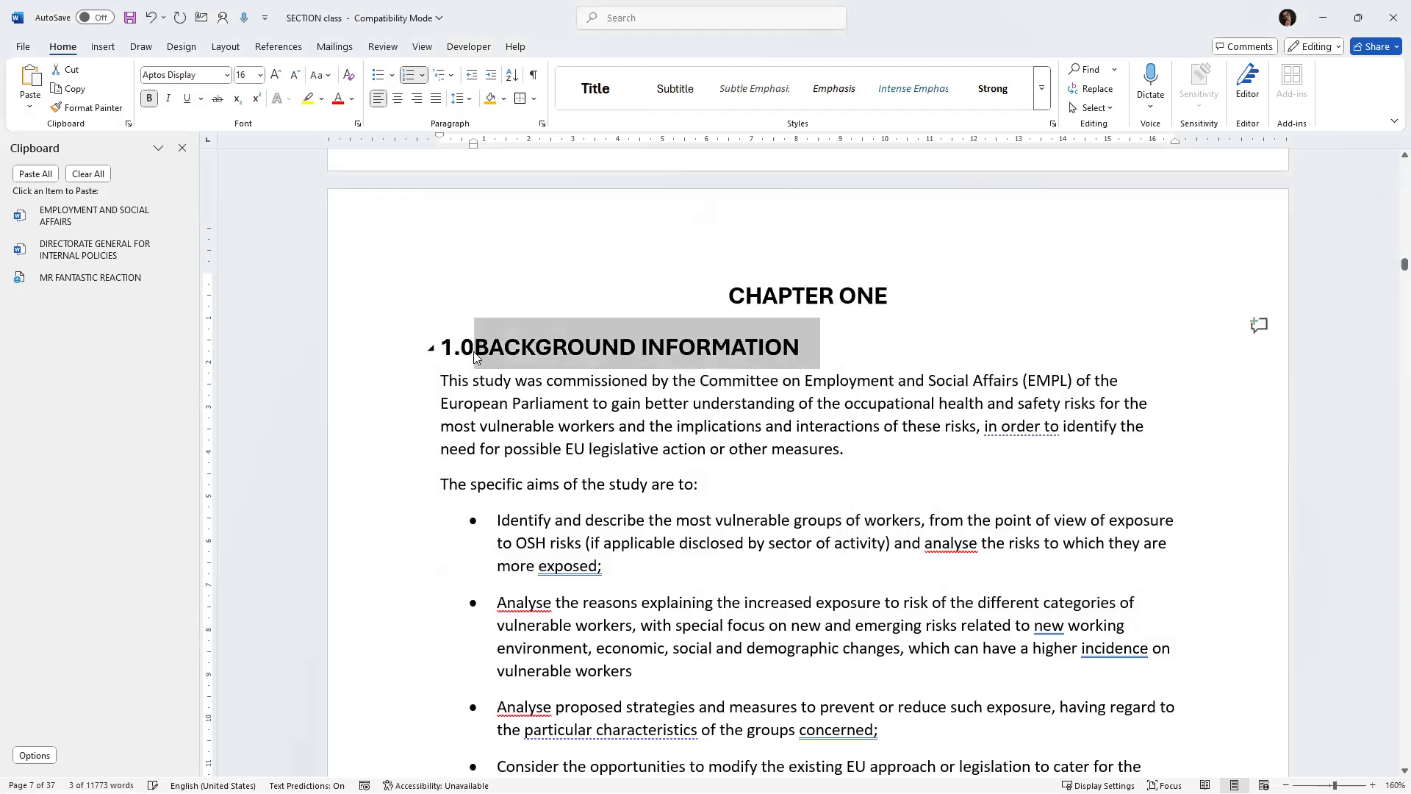
Open the styles gallery to review the numbered heading styles, then close it.
click(473, 351)
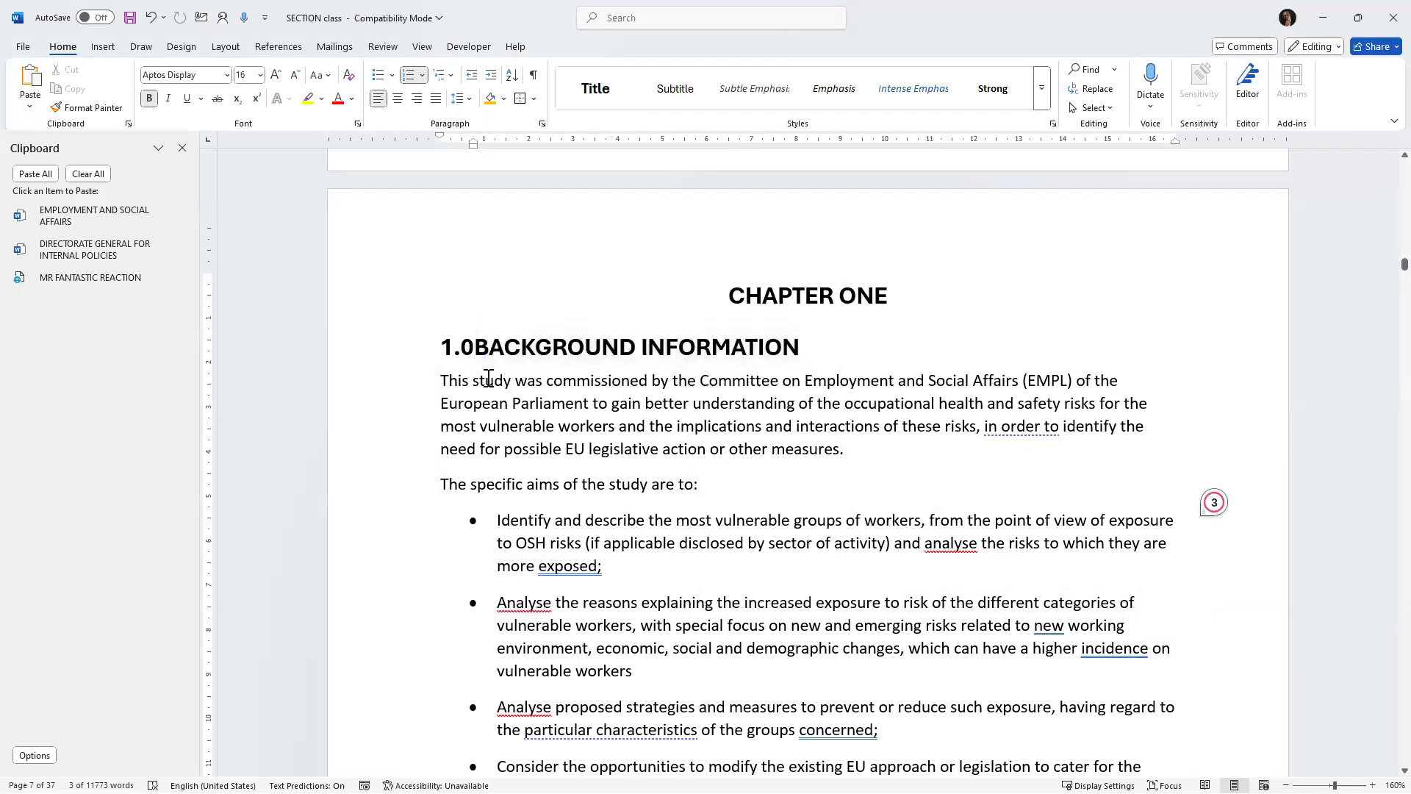
scroll(489, 378, down, 5)
scroll(492, 373, up, 6)
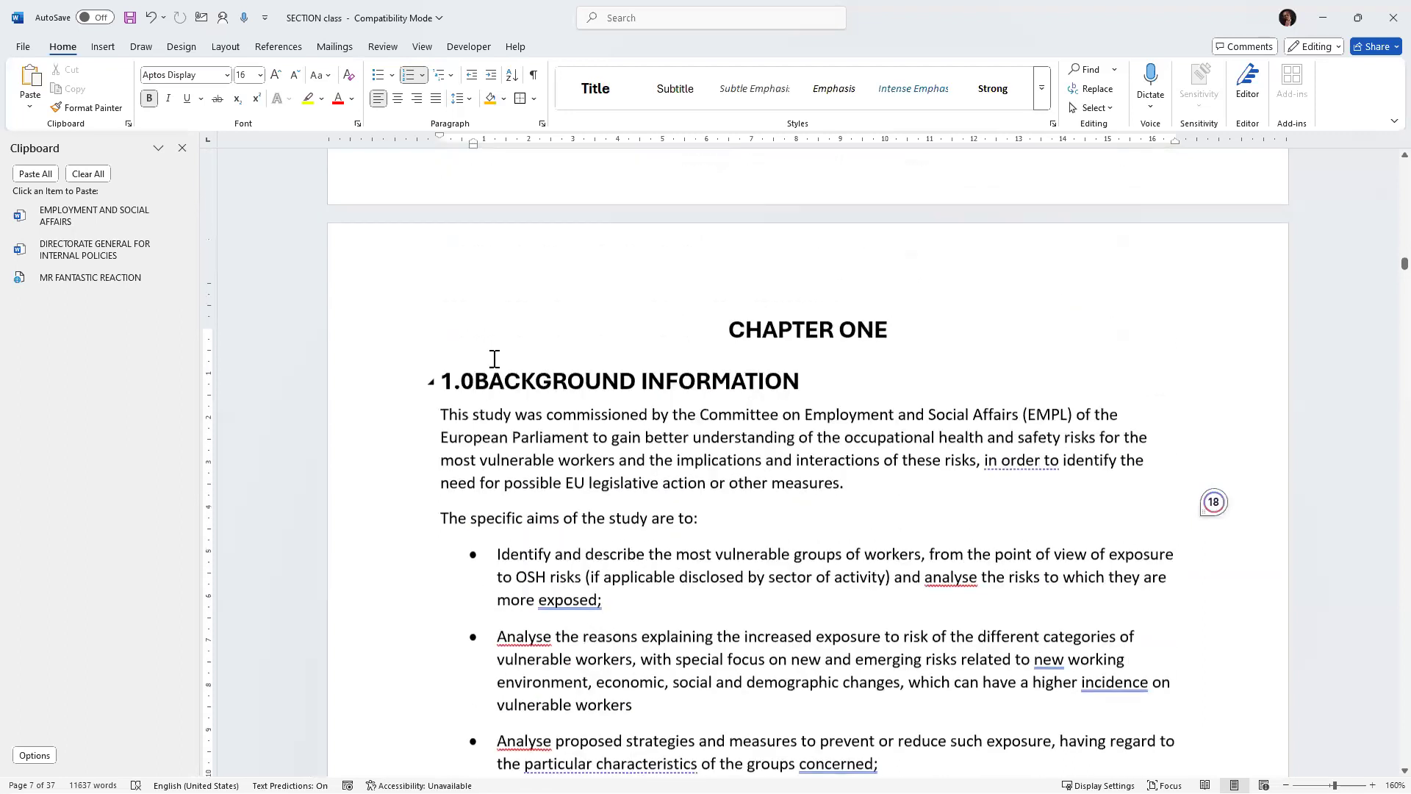
scroll(494, 359, up, 1)
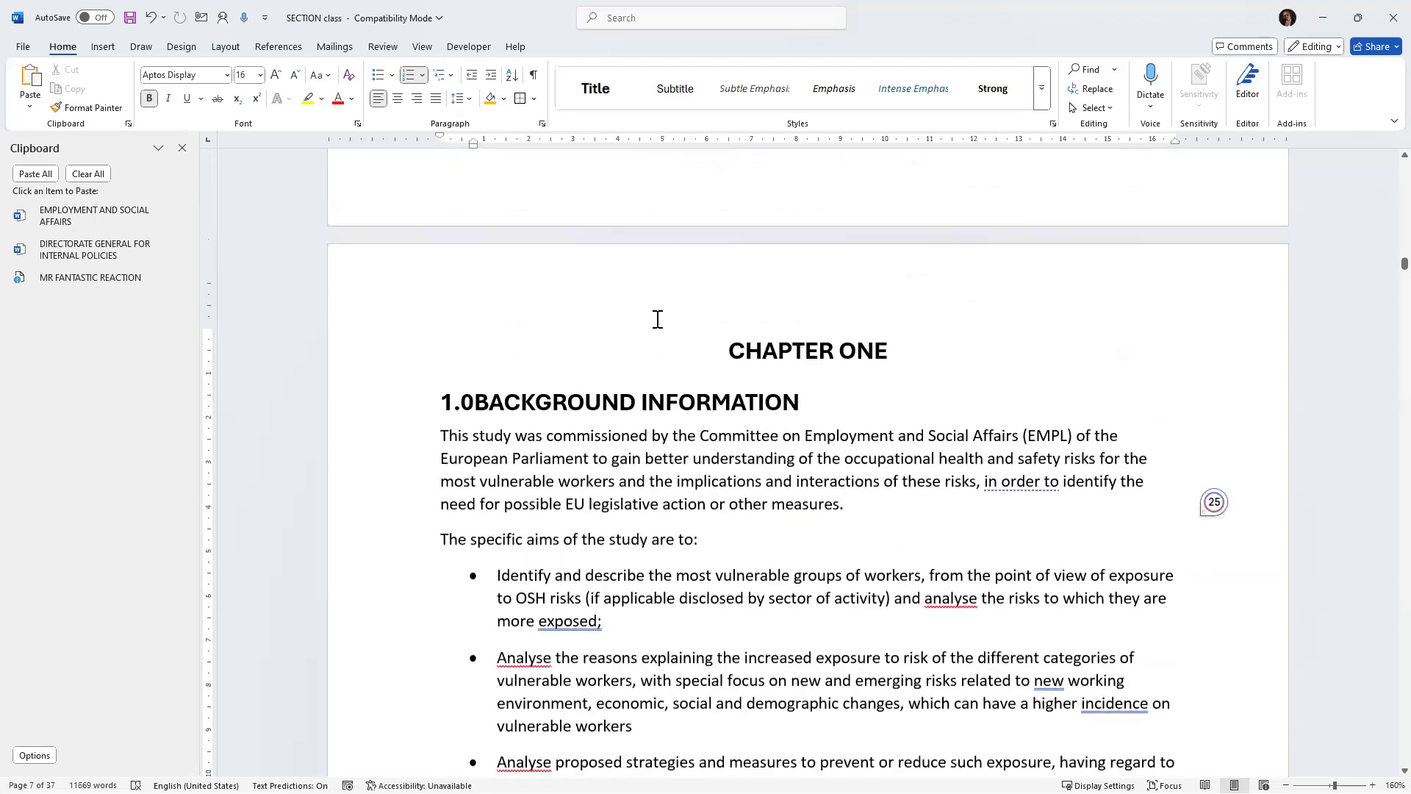
click(1042, 96)
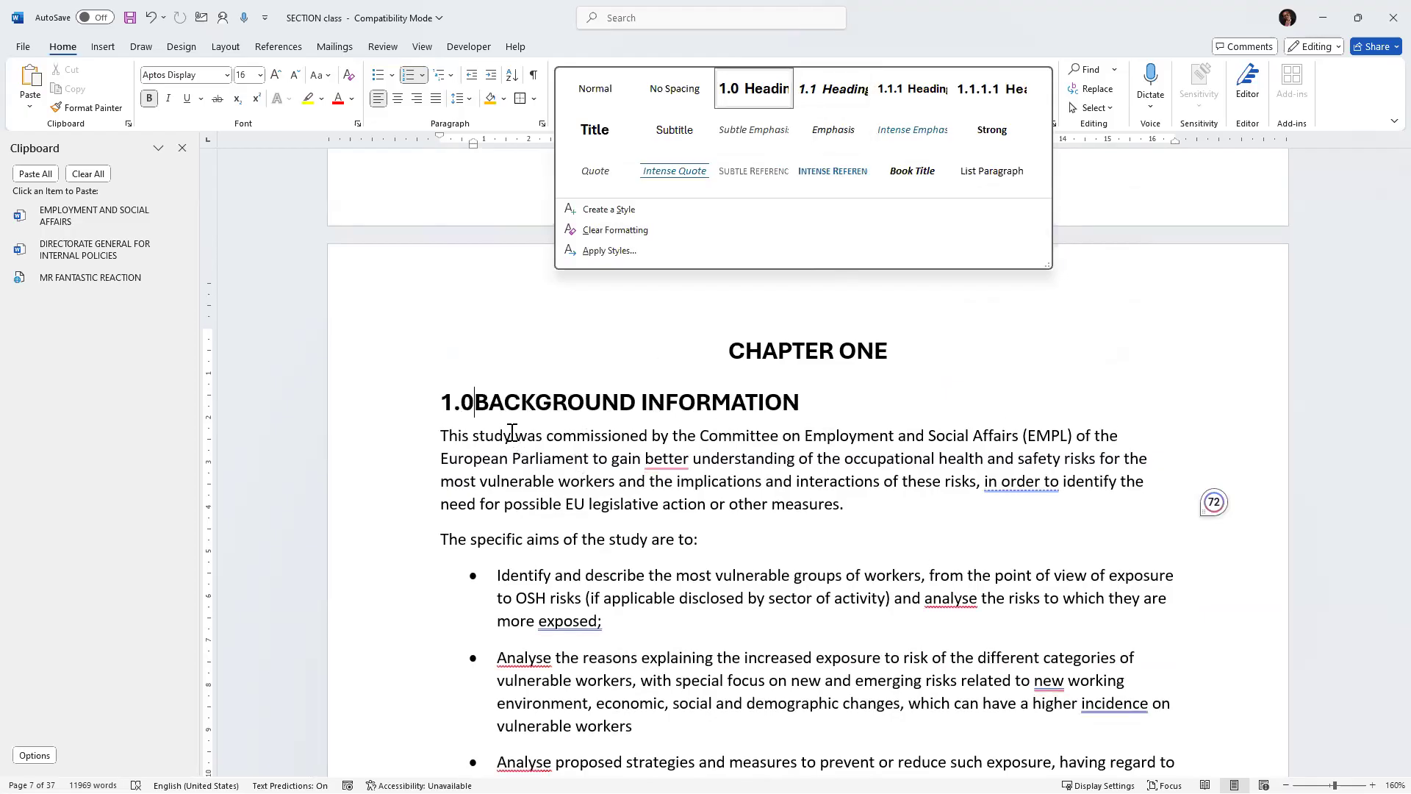
key(Escape)
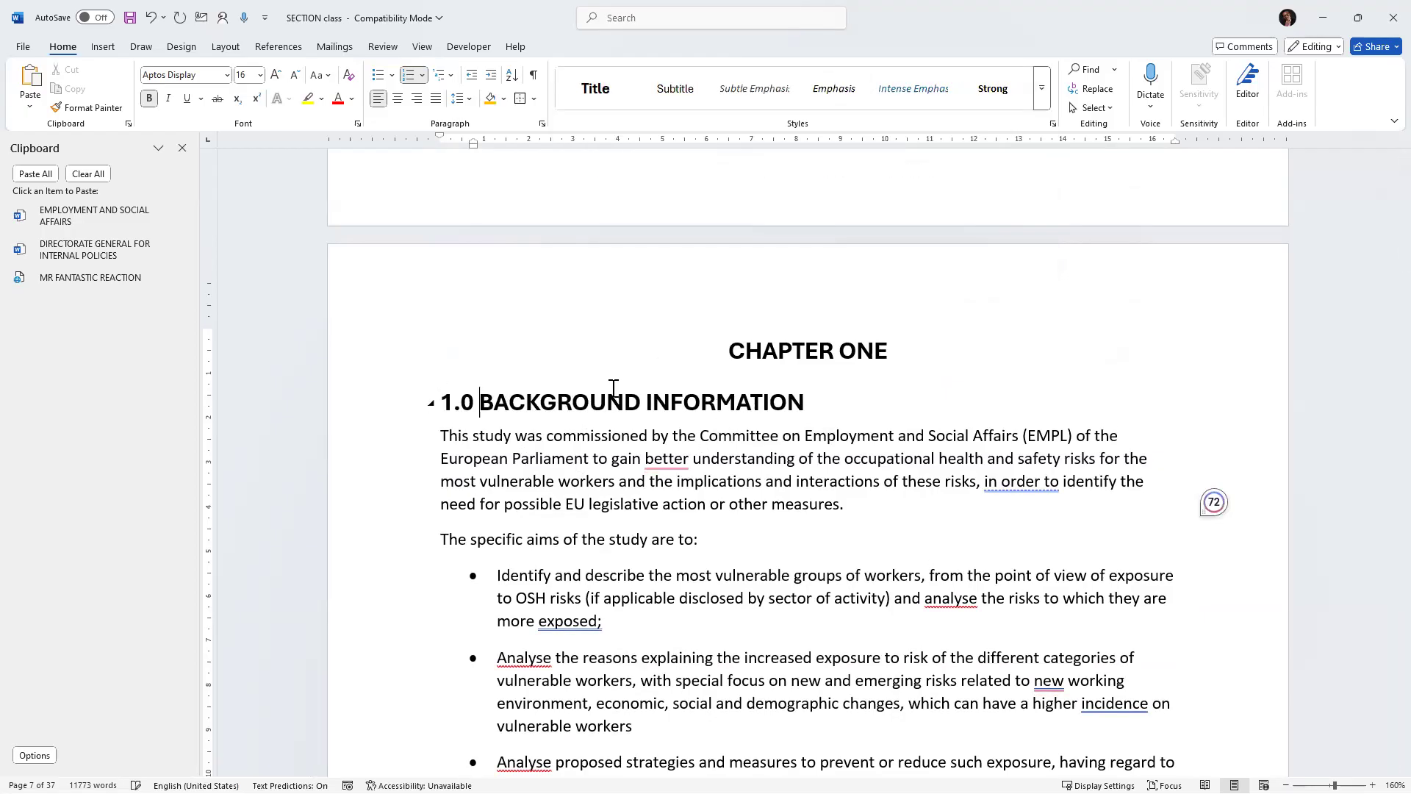
Apply the Normal style to the EU legal and policy framework heading, then restore its 1.1 Heading style.
scroll(614, 506, down, 5)
scroll(614, 505, down, 7)
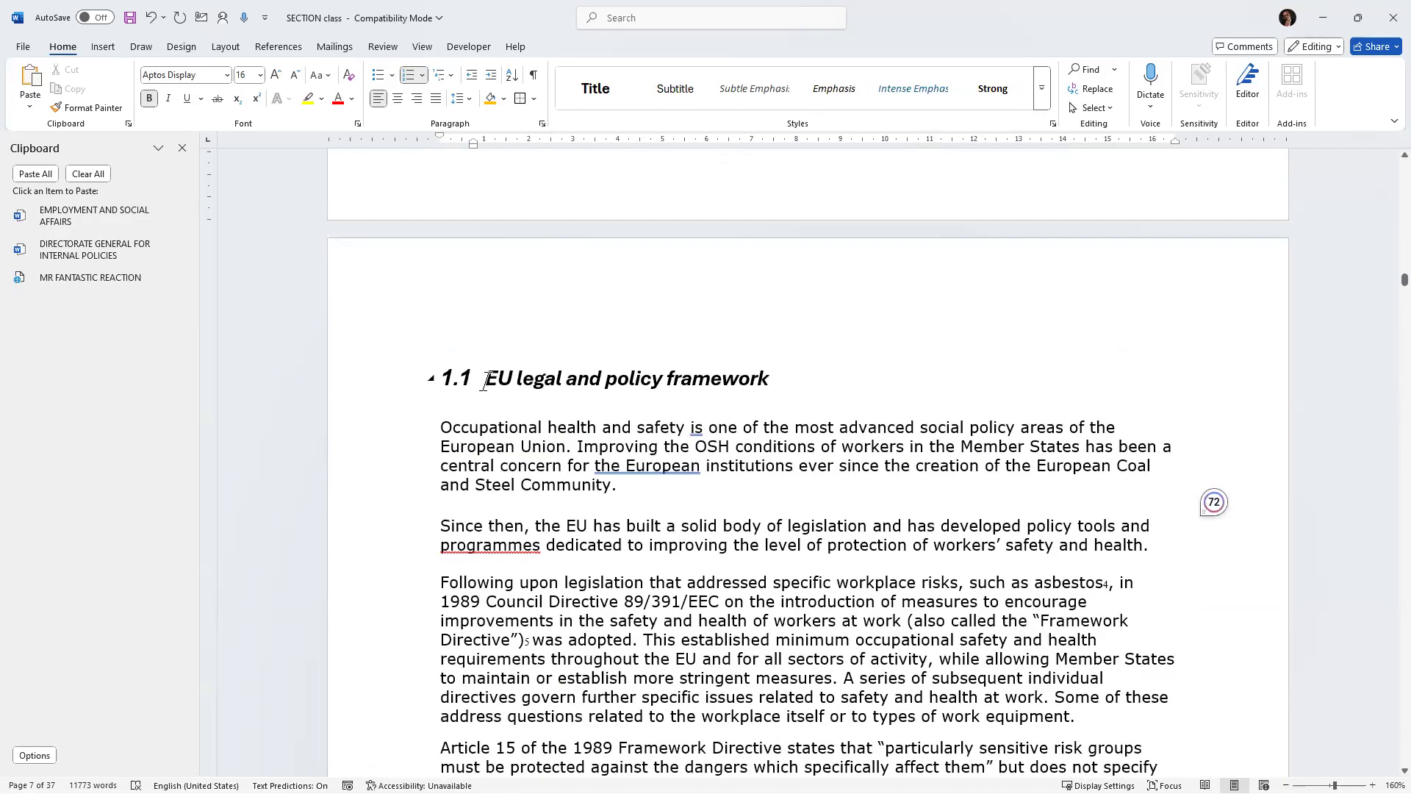
click(485, 382)
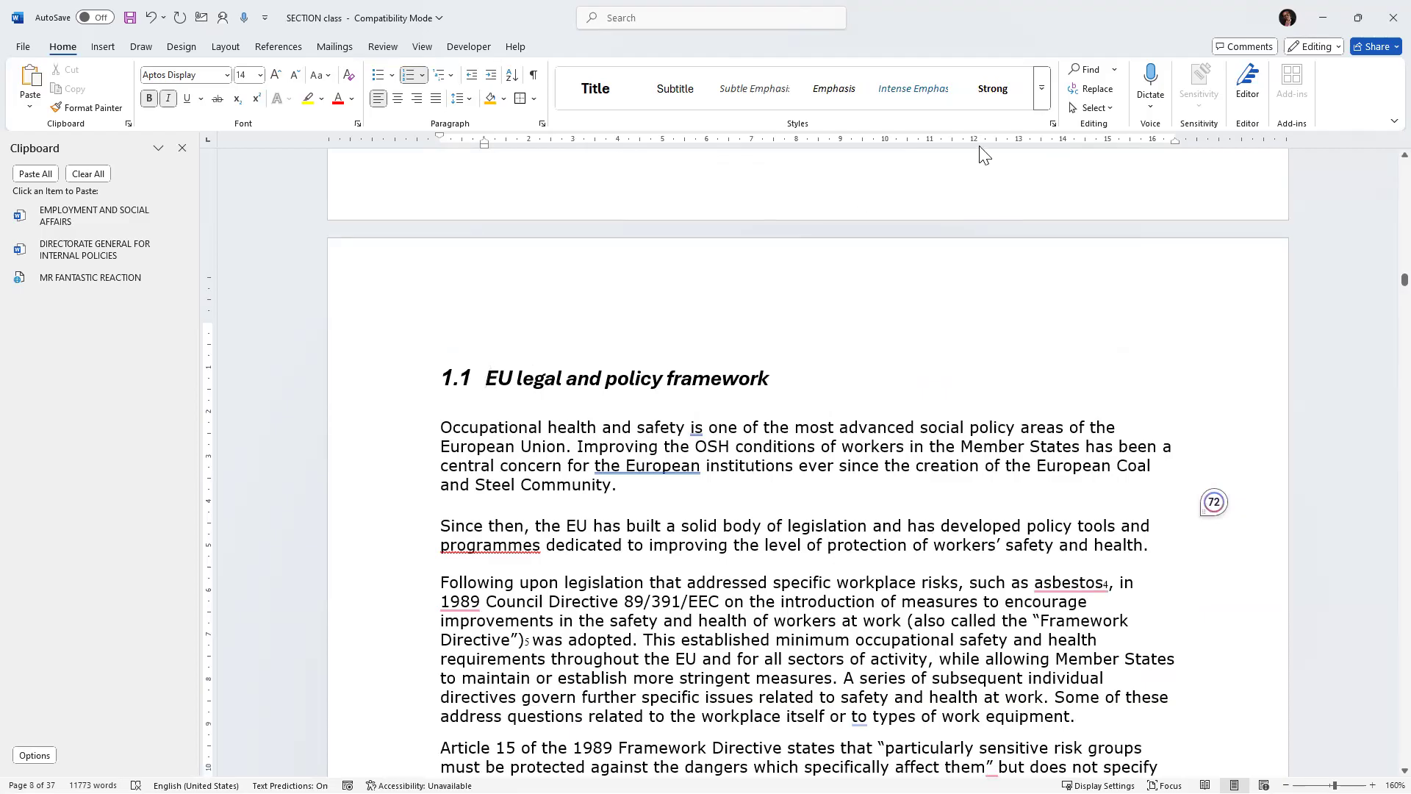
click(1041, 88)
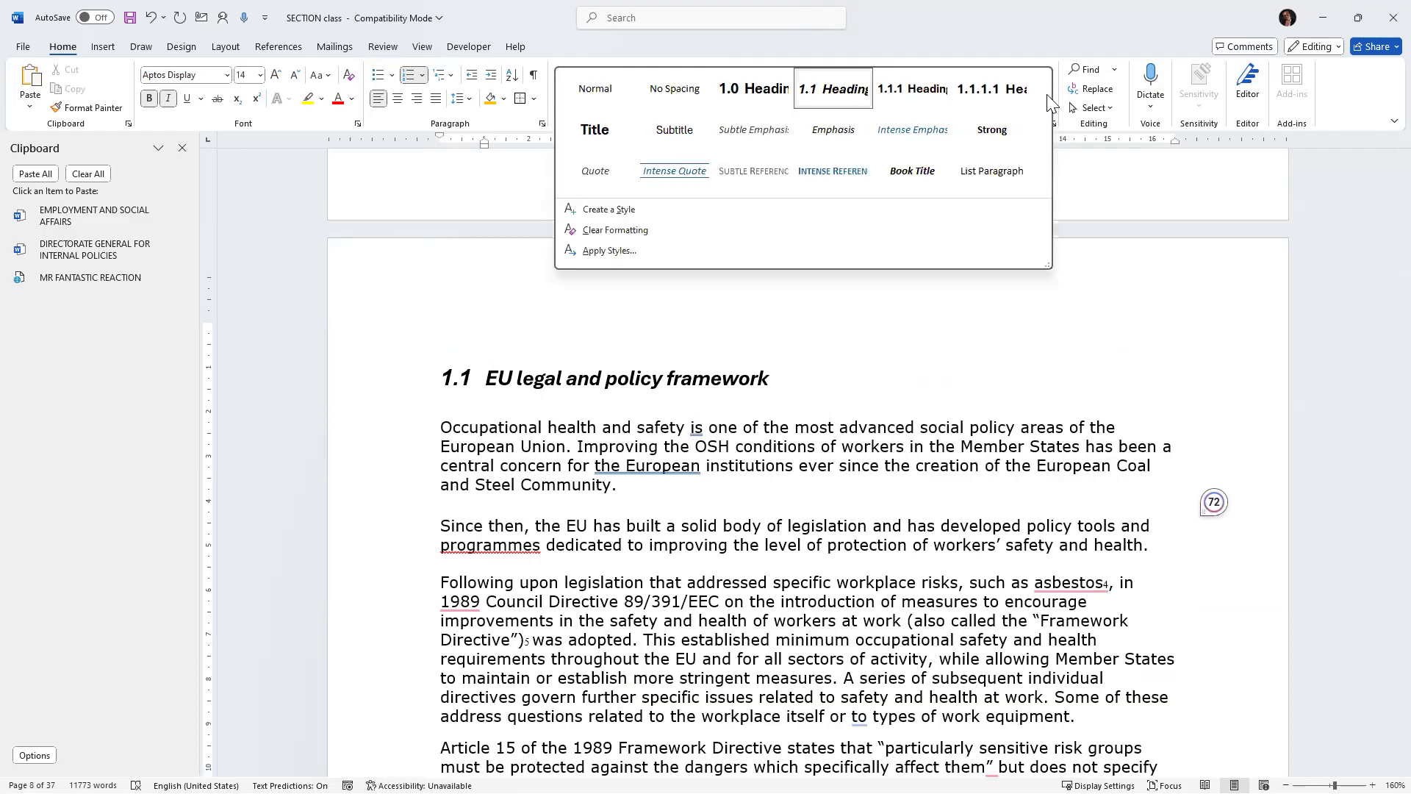
click(596, 89)
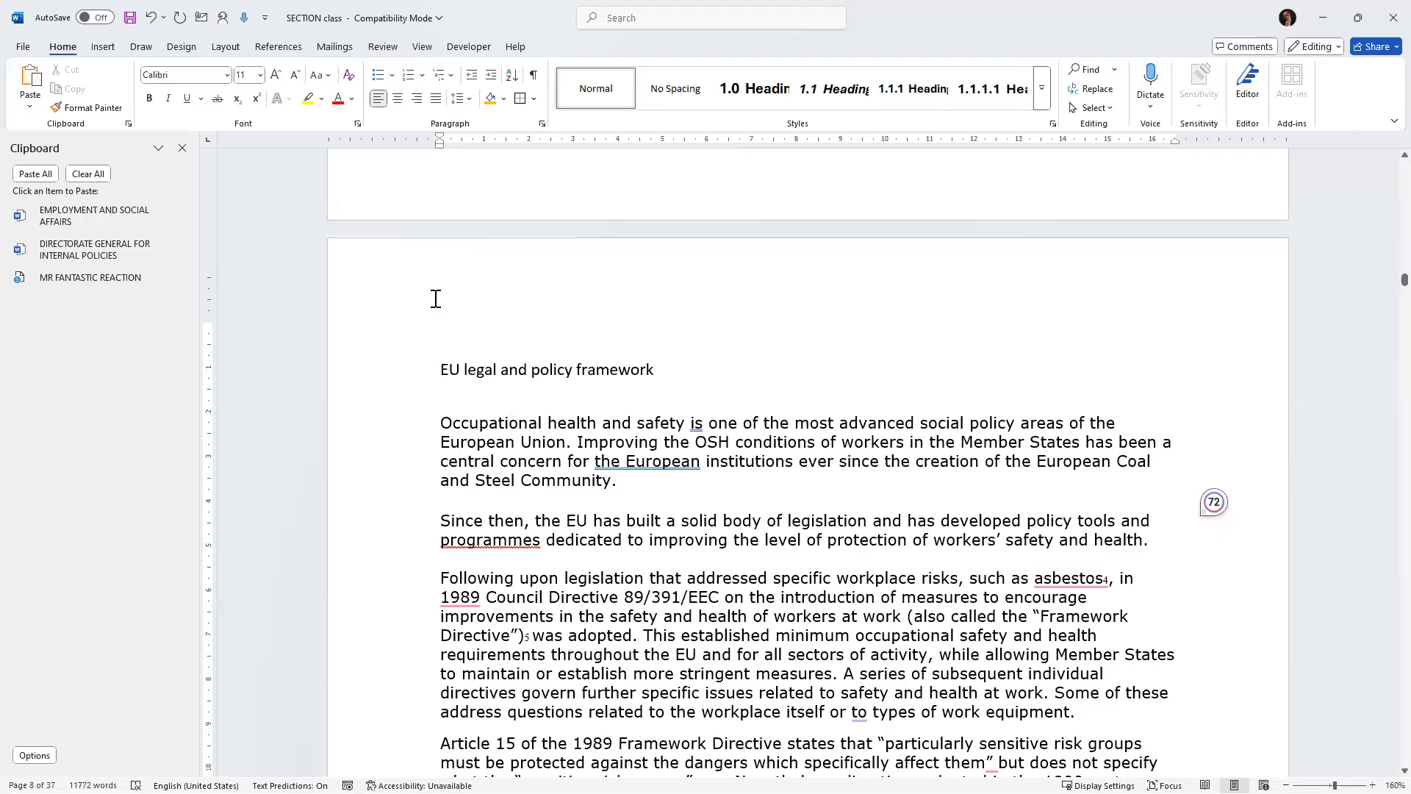
click(816, 91)
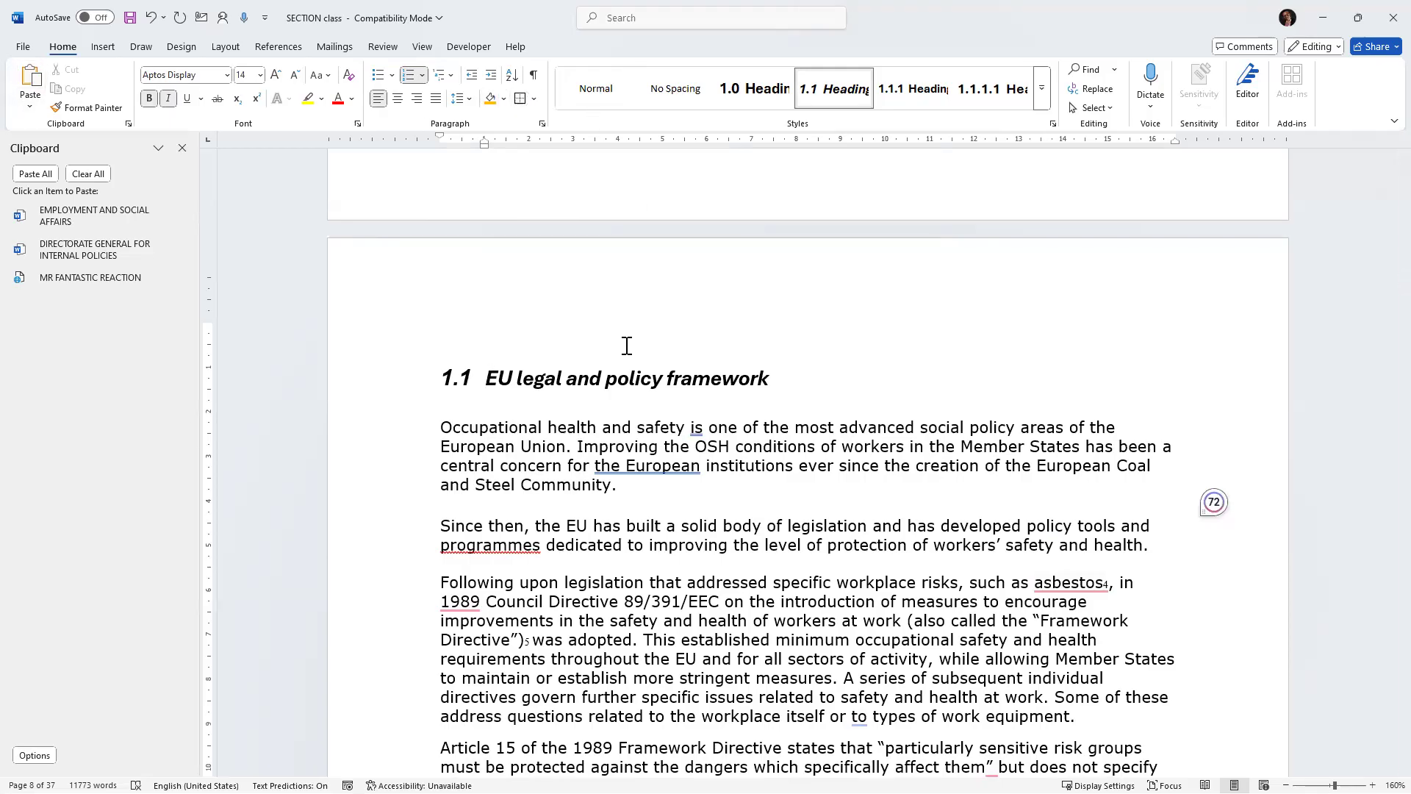
Scroll through chapter one's section headings and back up to the table of contents.
scroll(624, 353, down, 15)
scroll(623, 362, down, 20)
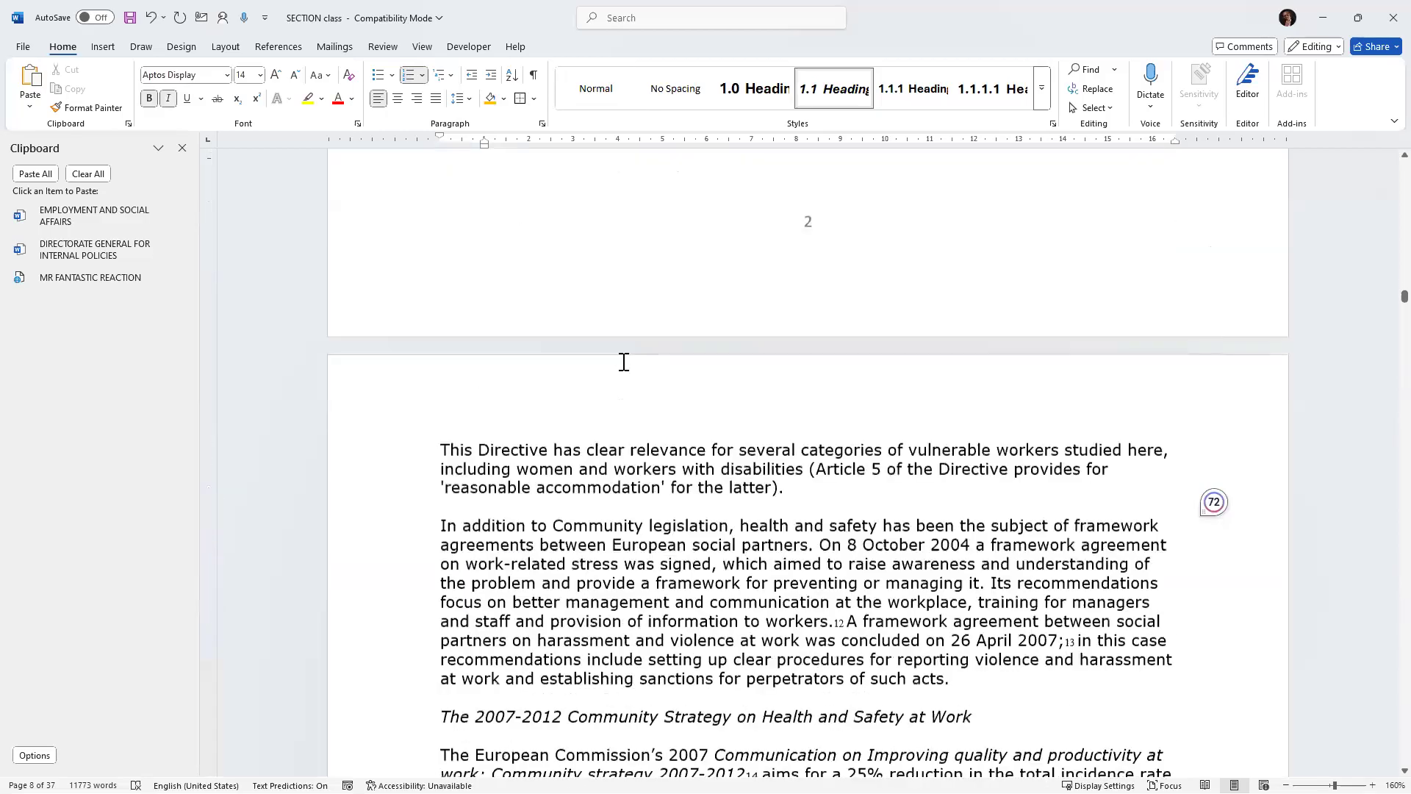
scroll(623, 362, down, 20)
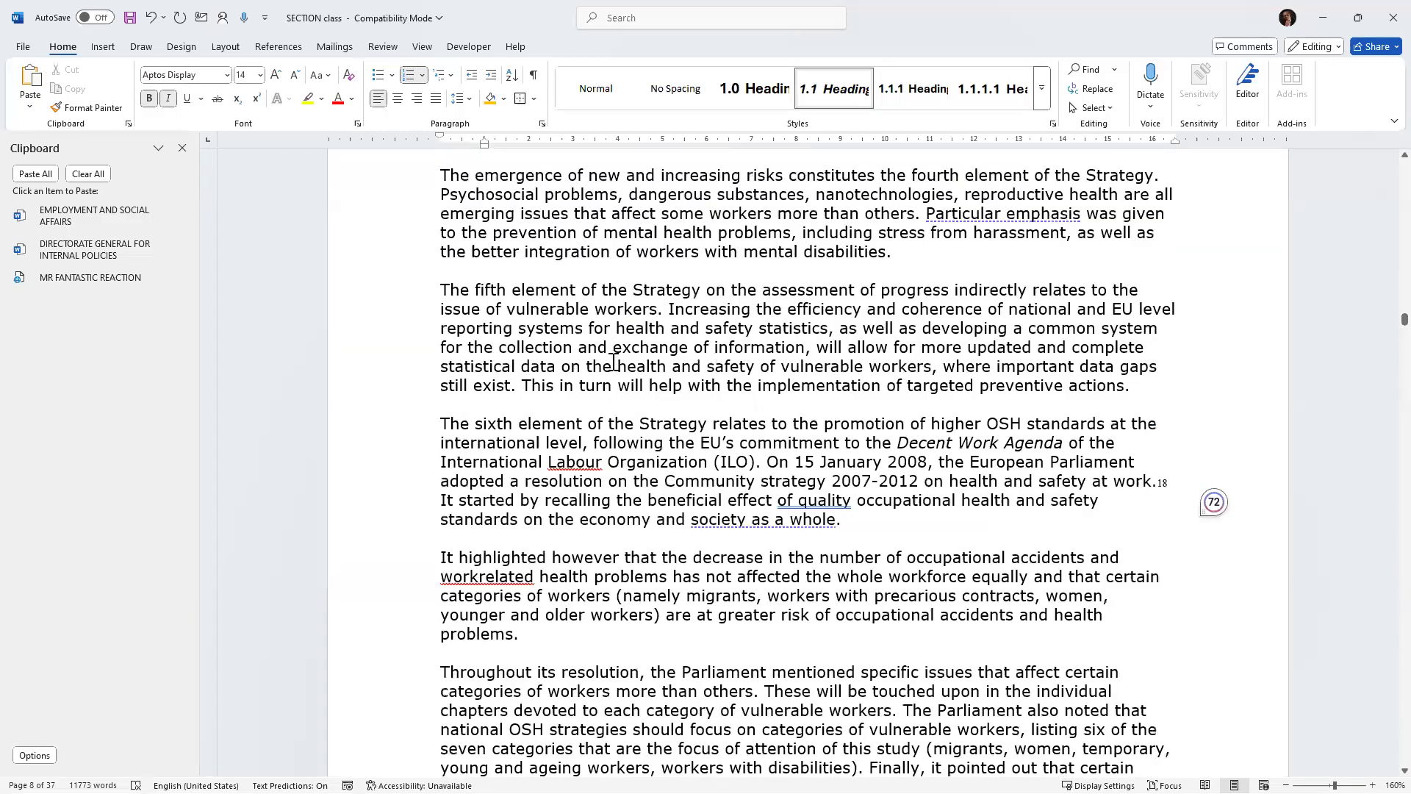
scroll(595, 351, down, 15)
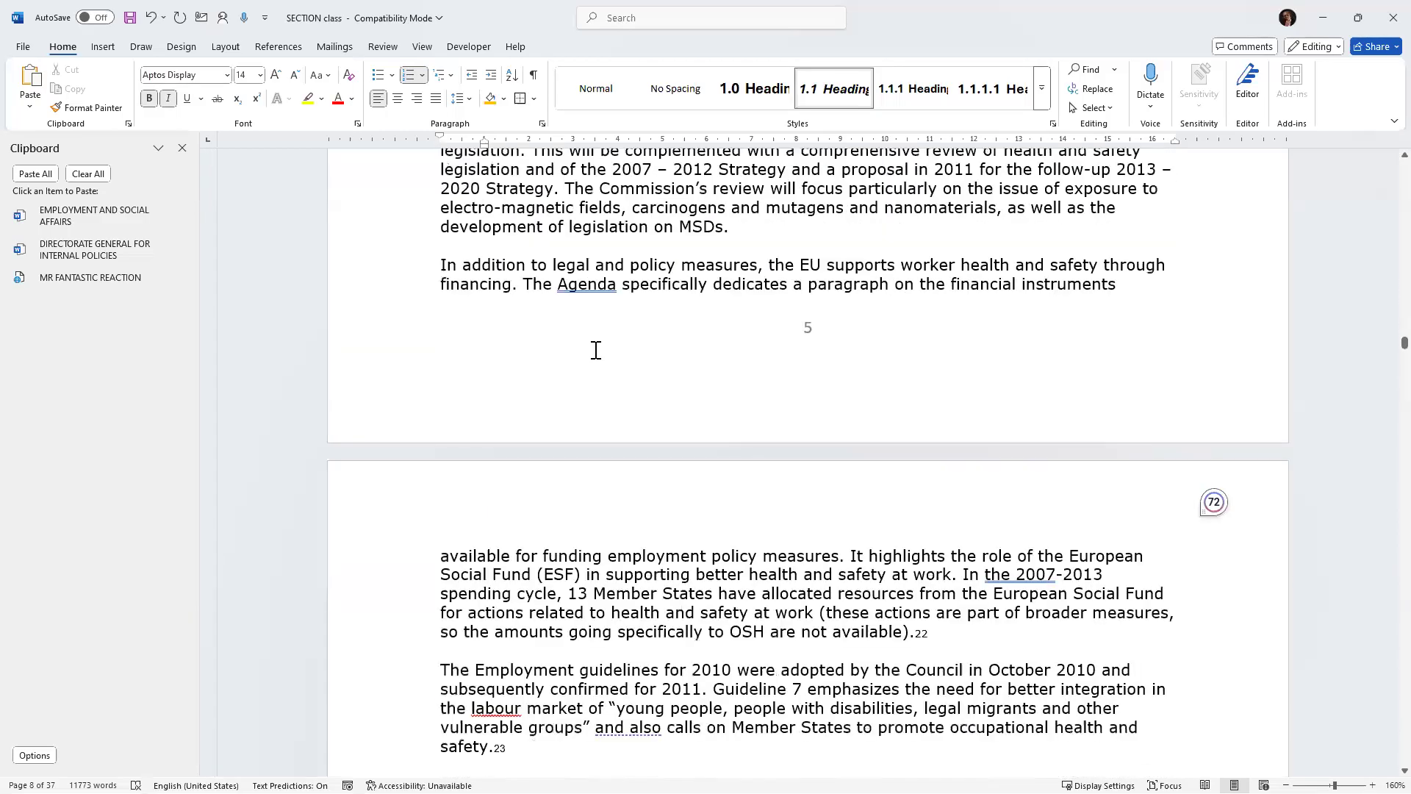
scroll(499, 298, down, 20)
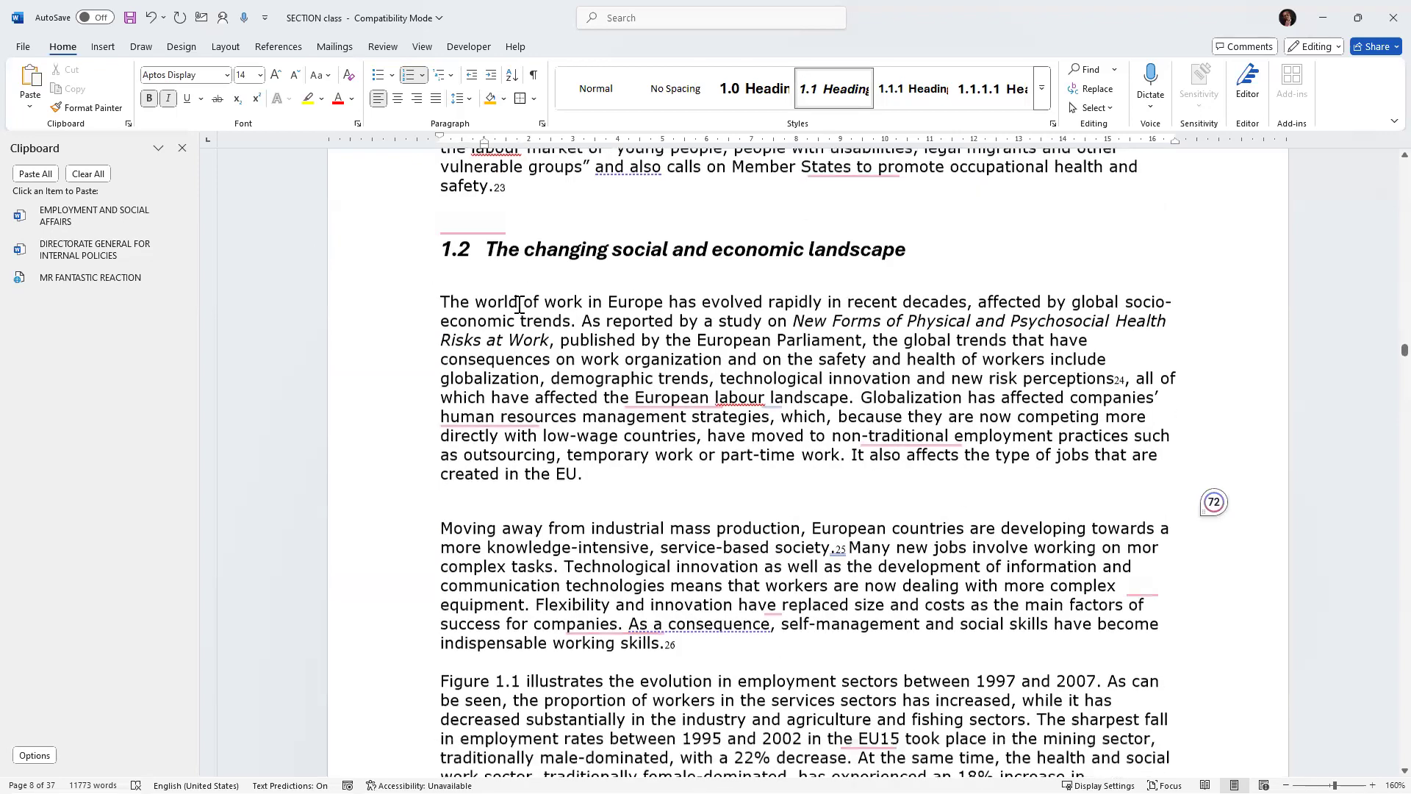
scroll(516, 386, up, 2)
scroll(525, 404, down, 20)
scroll(532, 415, down, 10)
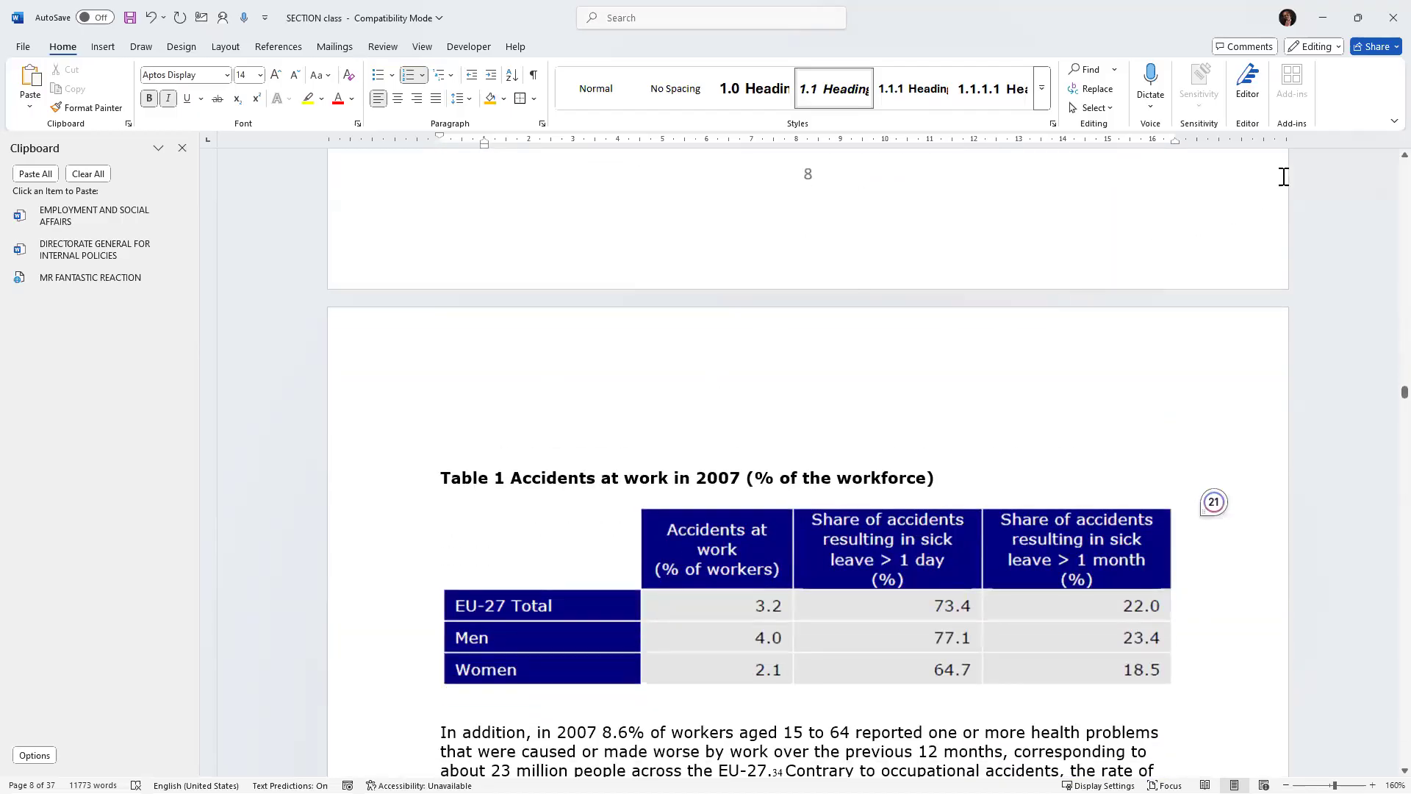
scroll(1388, 172, up, 20)
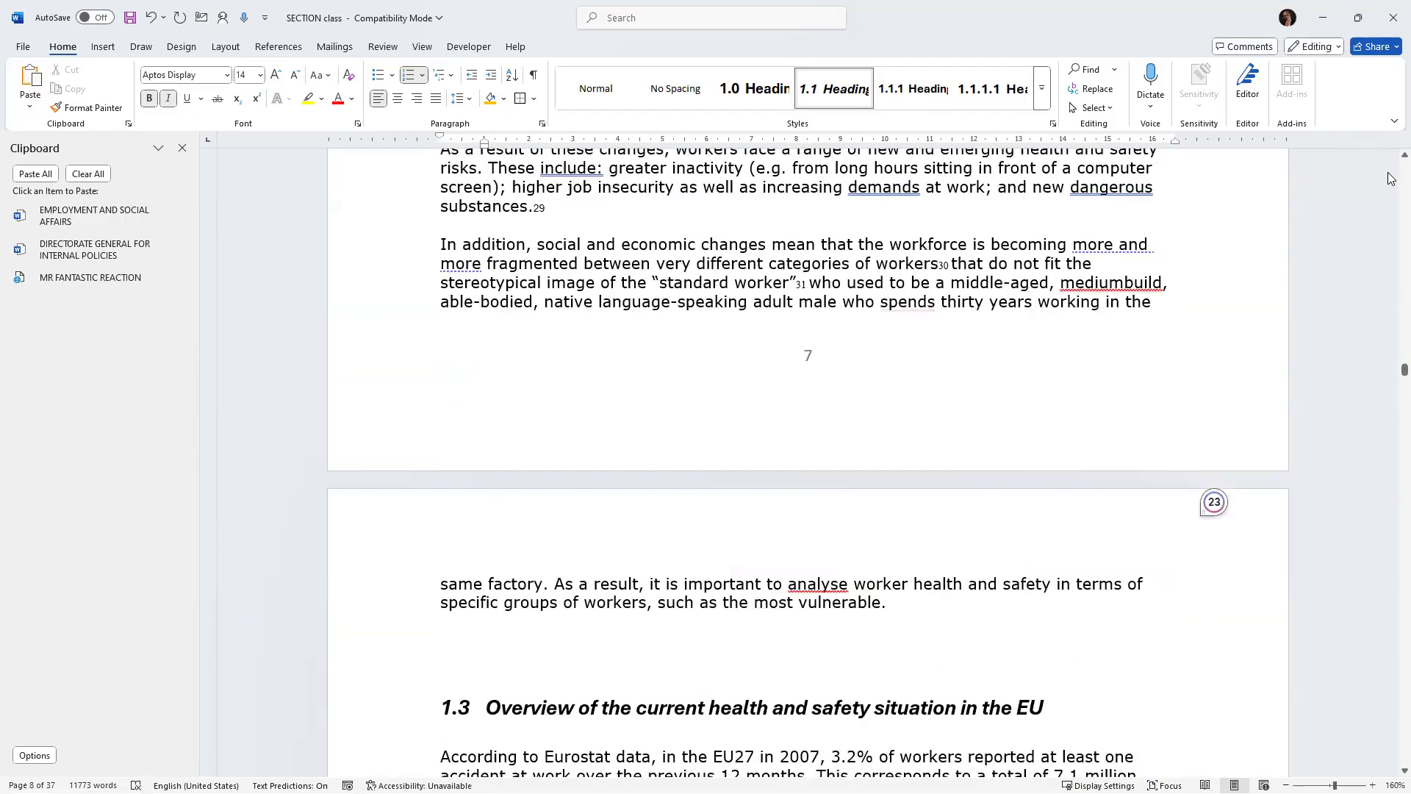
scroll(1388, 175, up, 10)
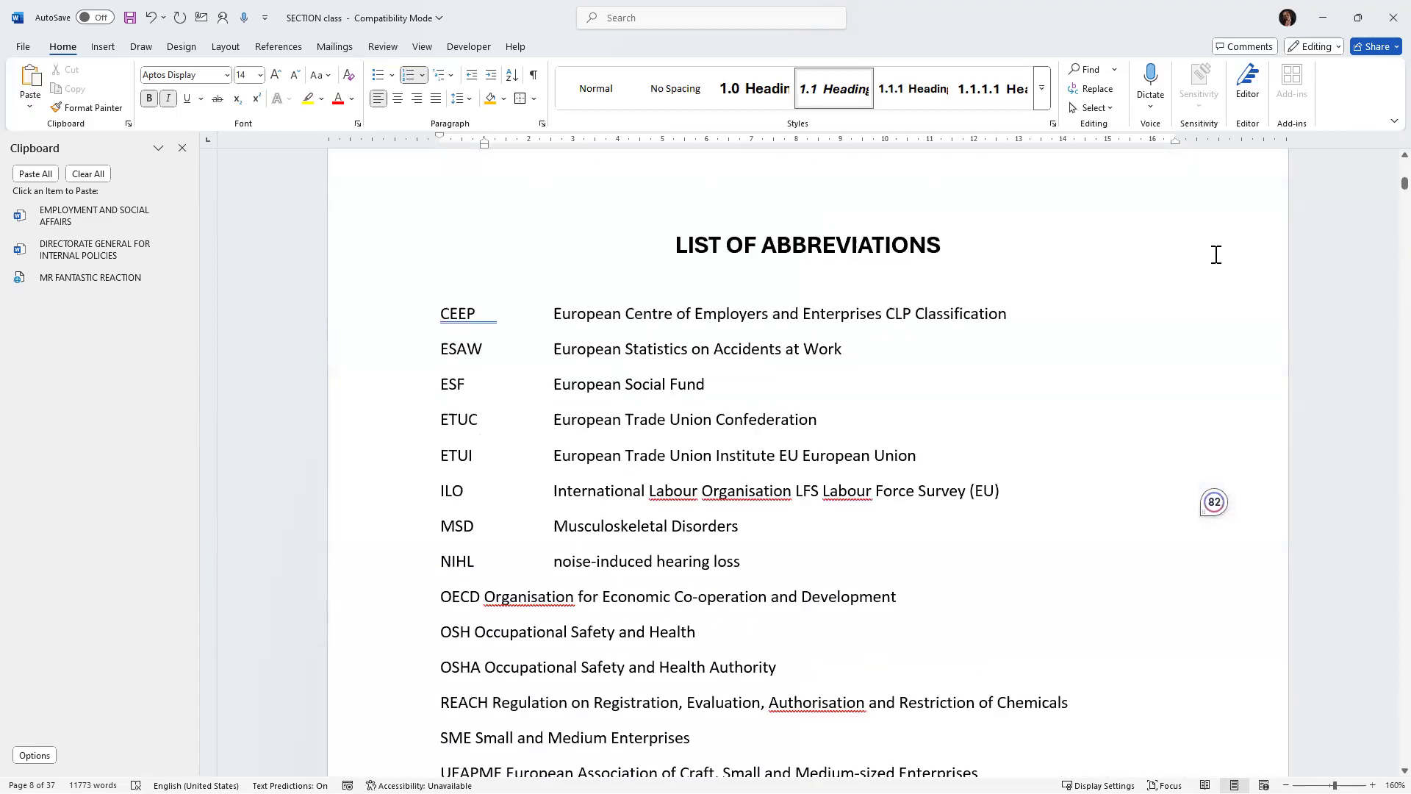
scroll(569, 343, up, 8)
scroll(596, 353, down, 13)
scroll(618, 396, down, 10)
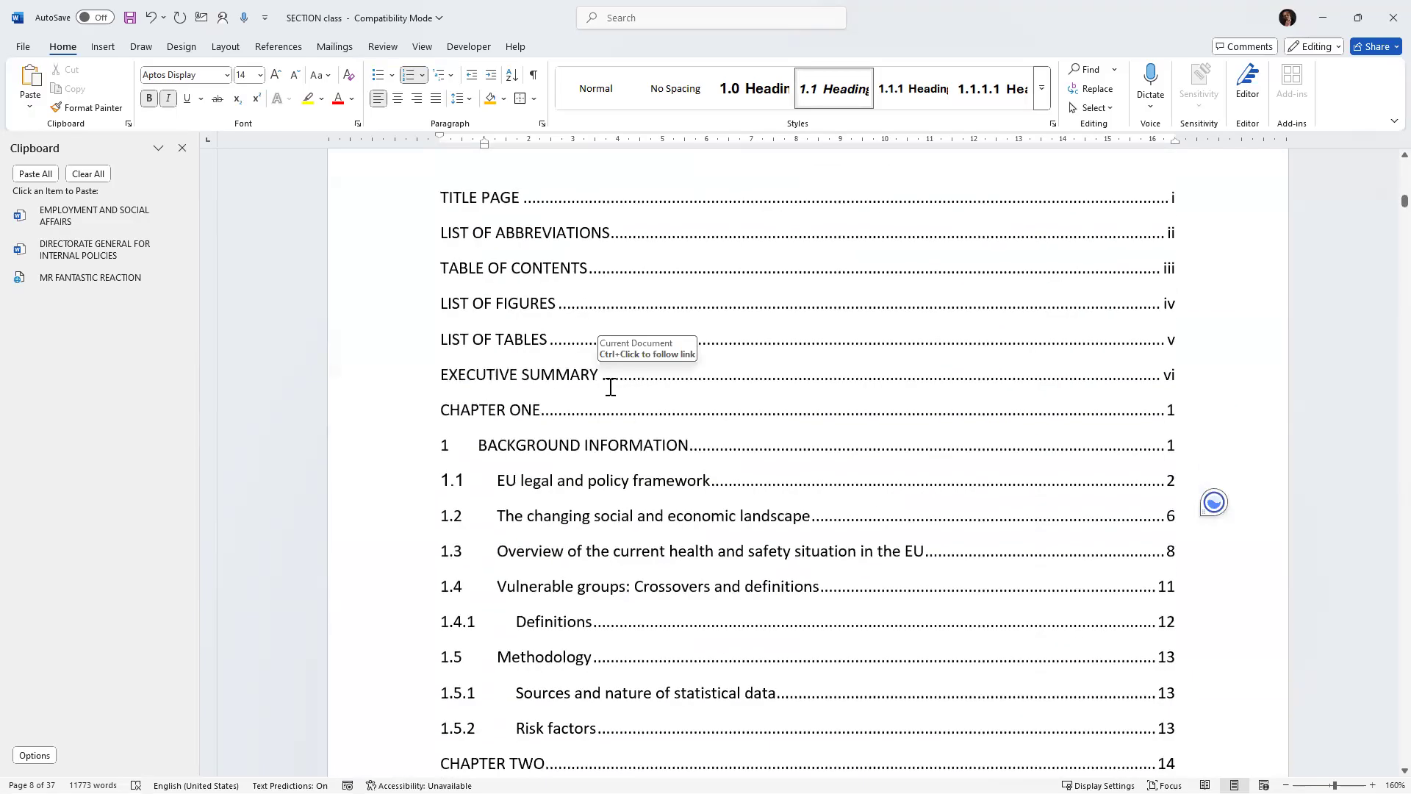
scroll(488, 356, up, 2)
Select the entire existing table of contents and delete it.
drag(425, 351, 814, 757)
scroll(808, 463, down, 5)
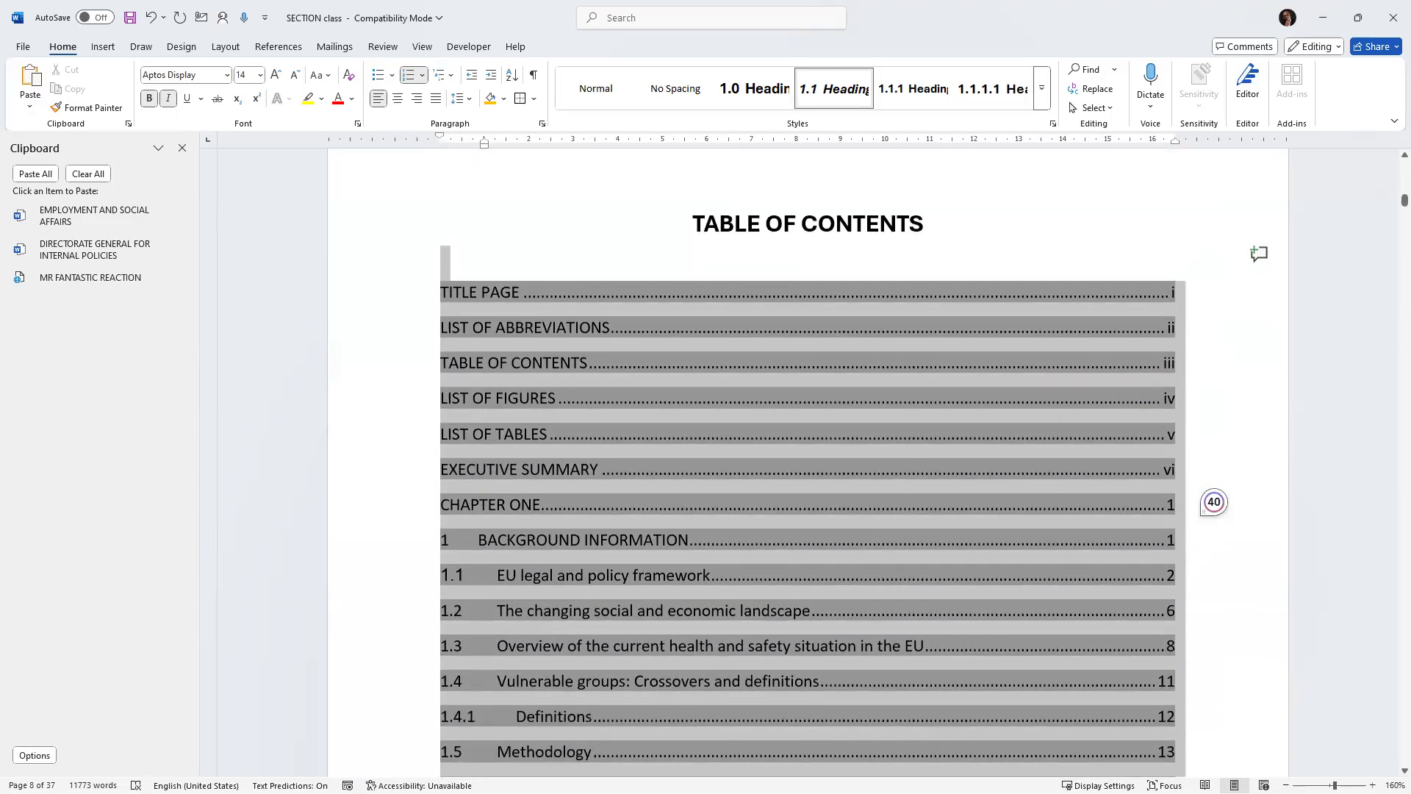
scroll(1032, 703, down, 4)
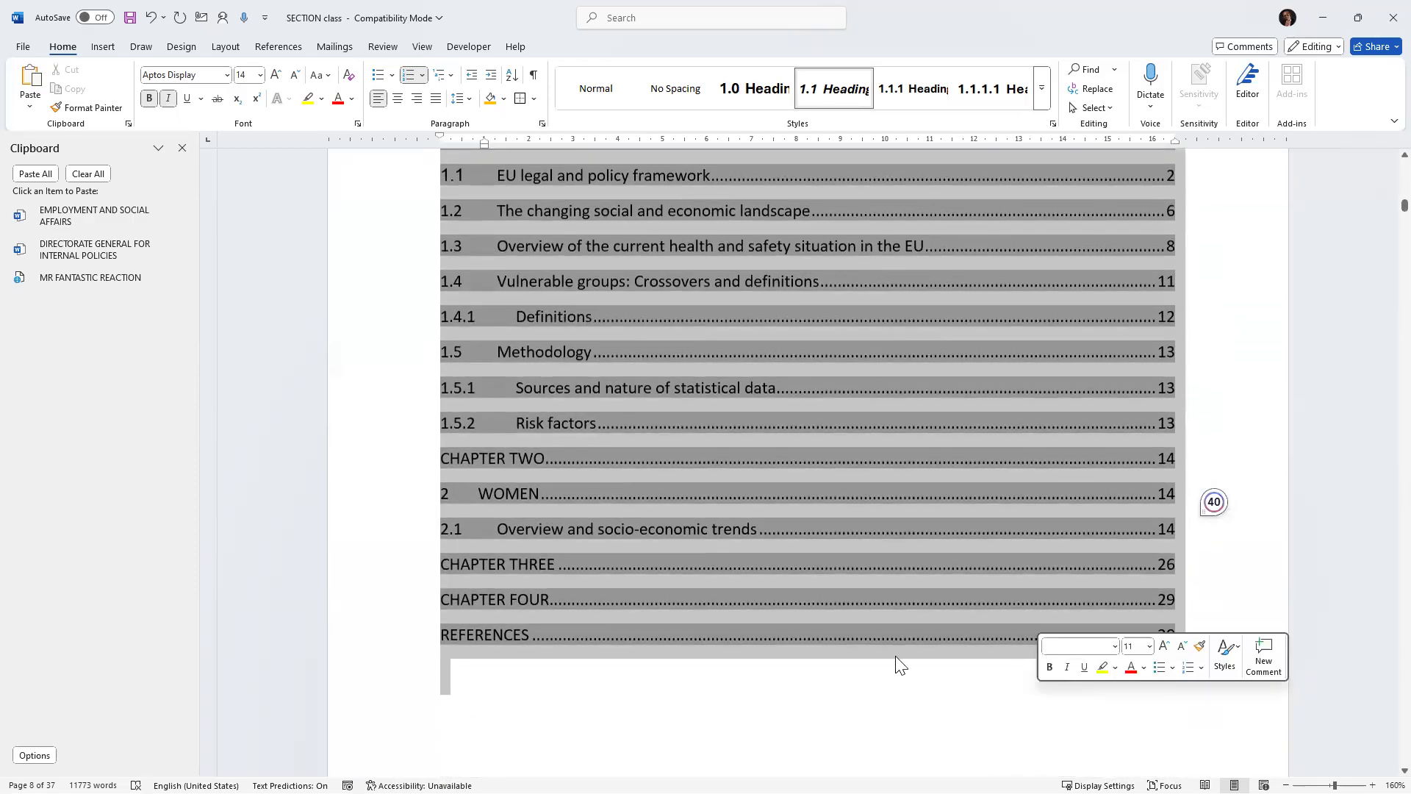
scroll(679, 377, up, 5)
scroll(661, 360, up, 2)
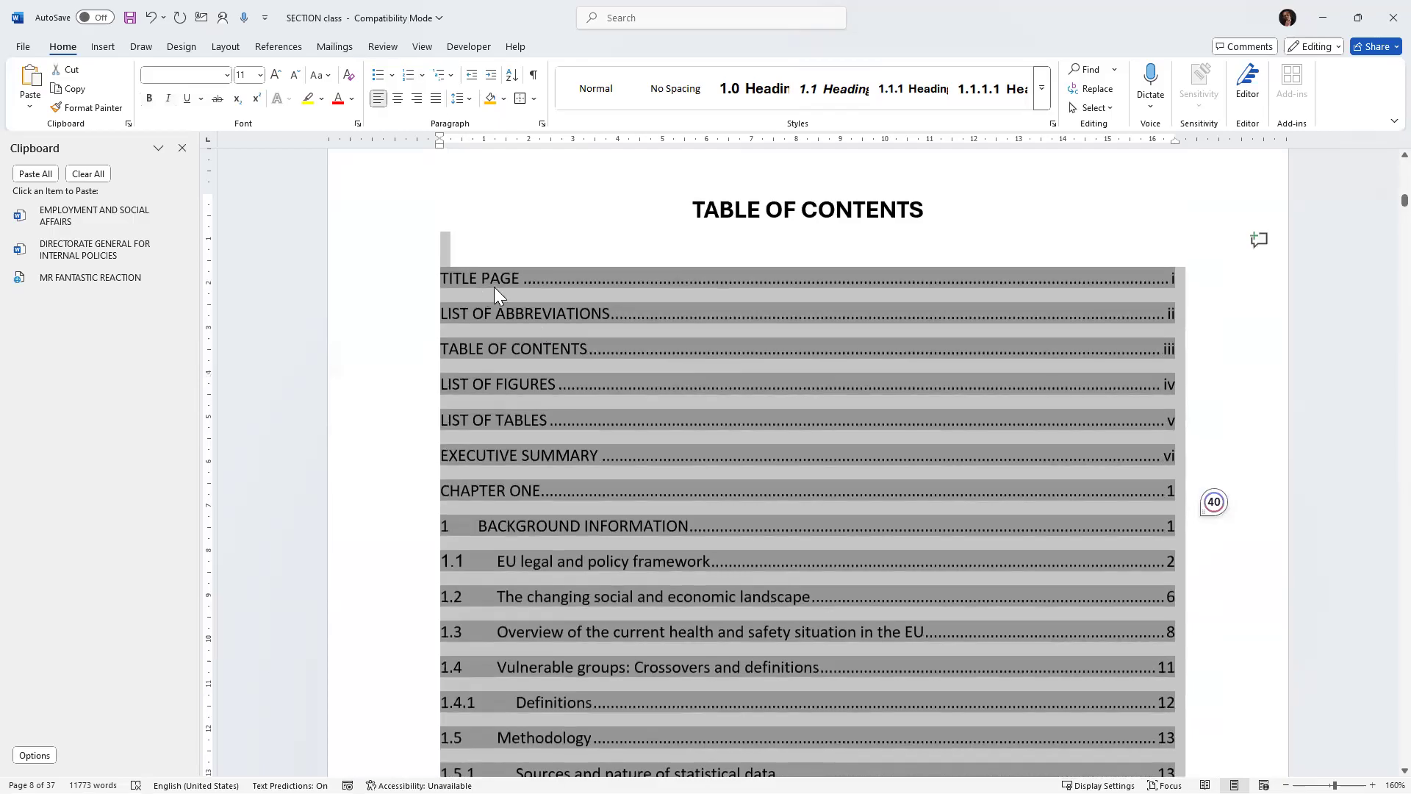
click(381, 309)
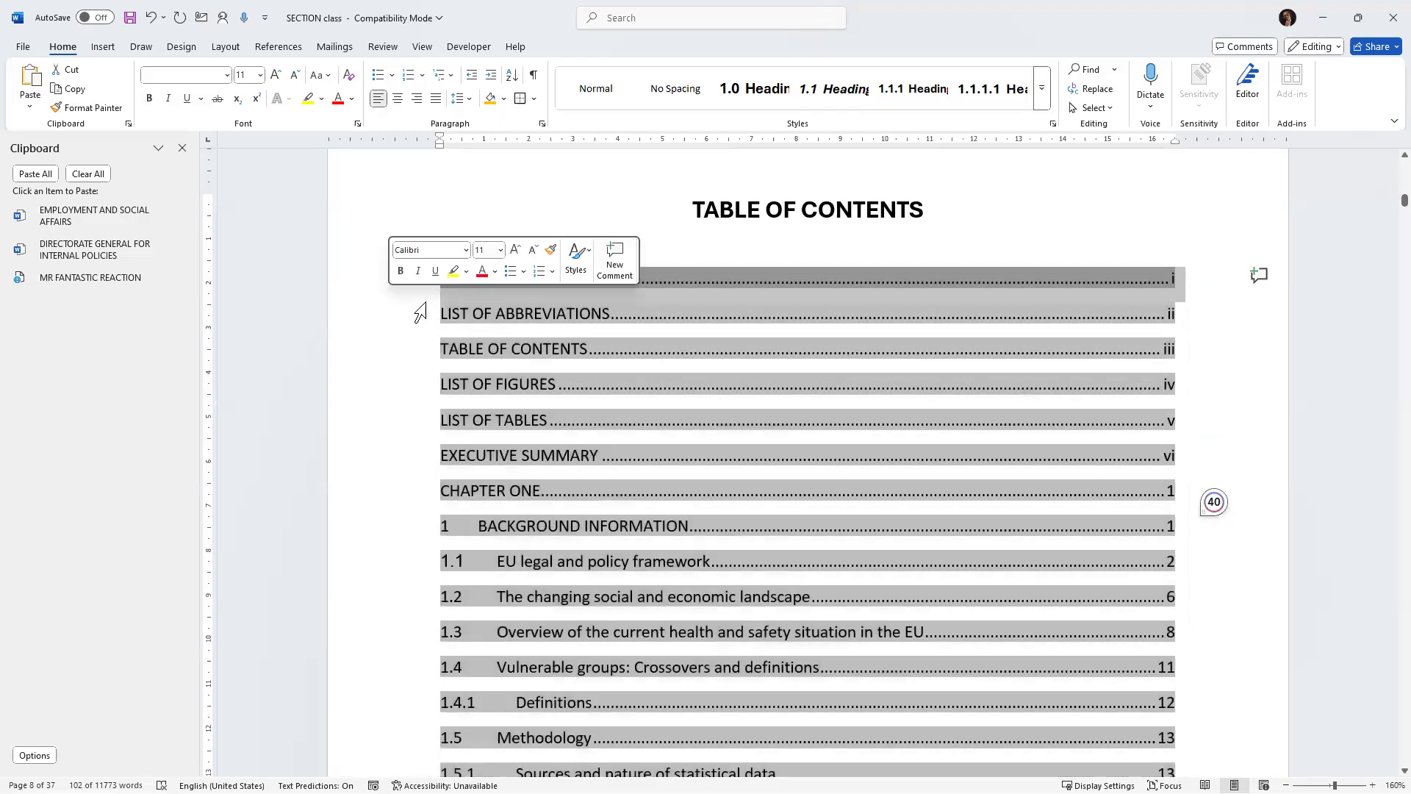
click(1230, 415)
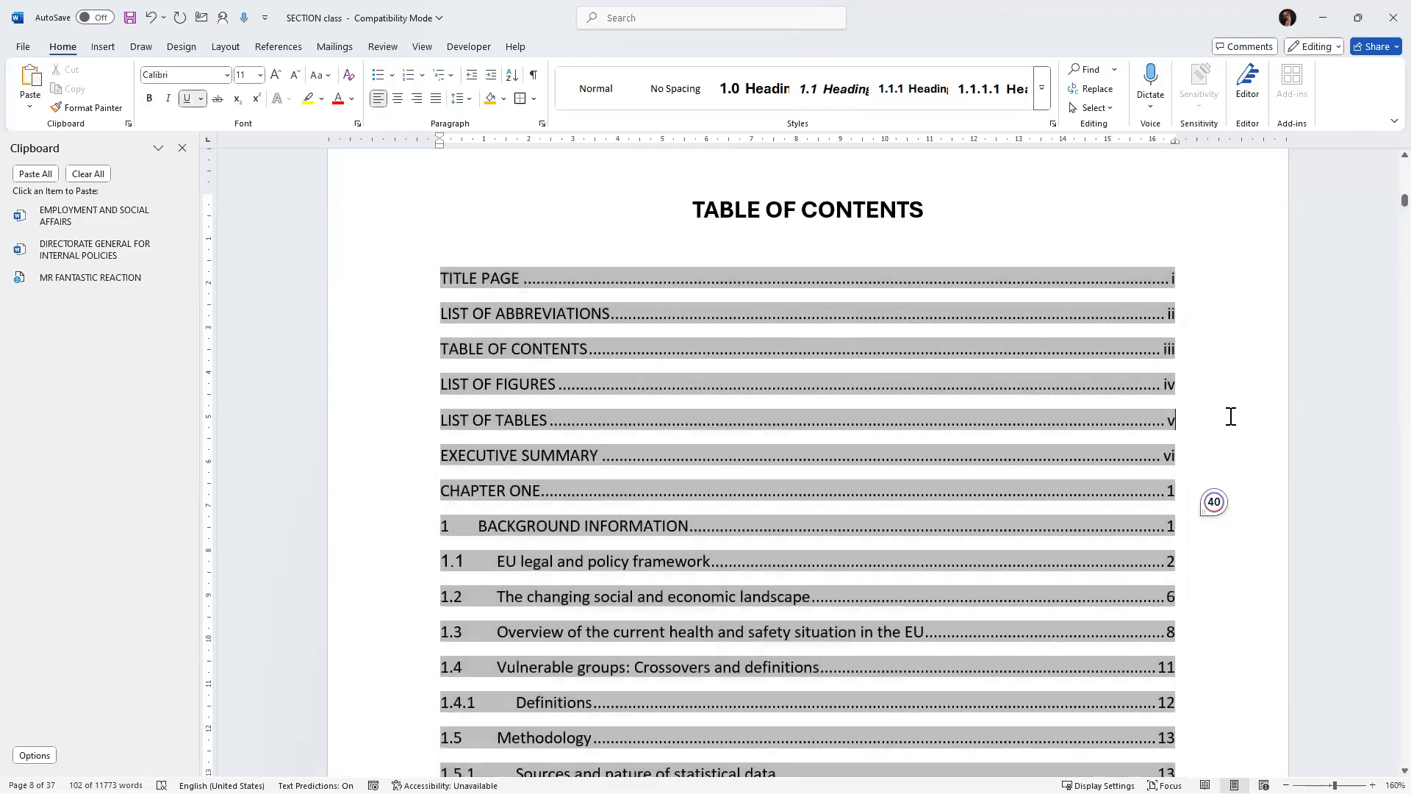
scroll(1211, 442, down, 5)
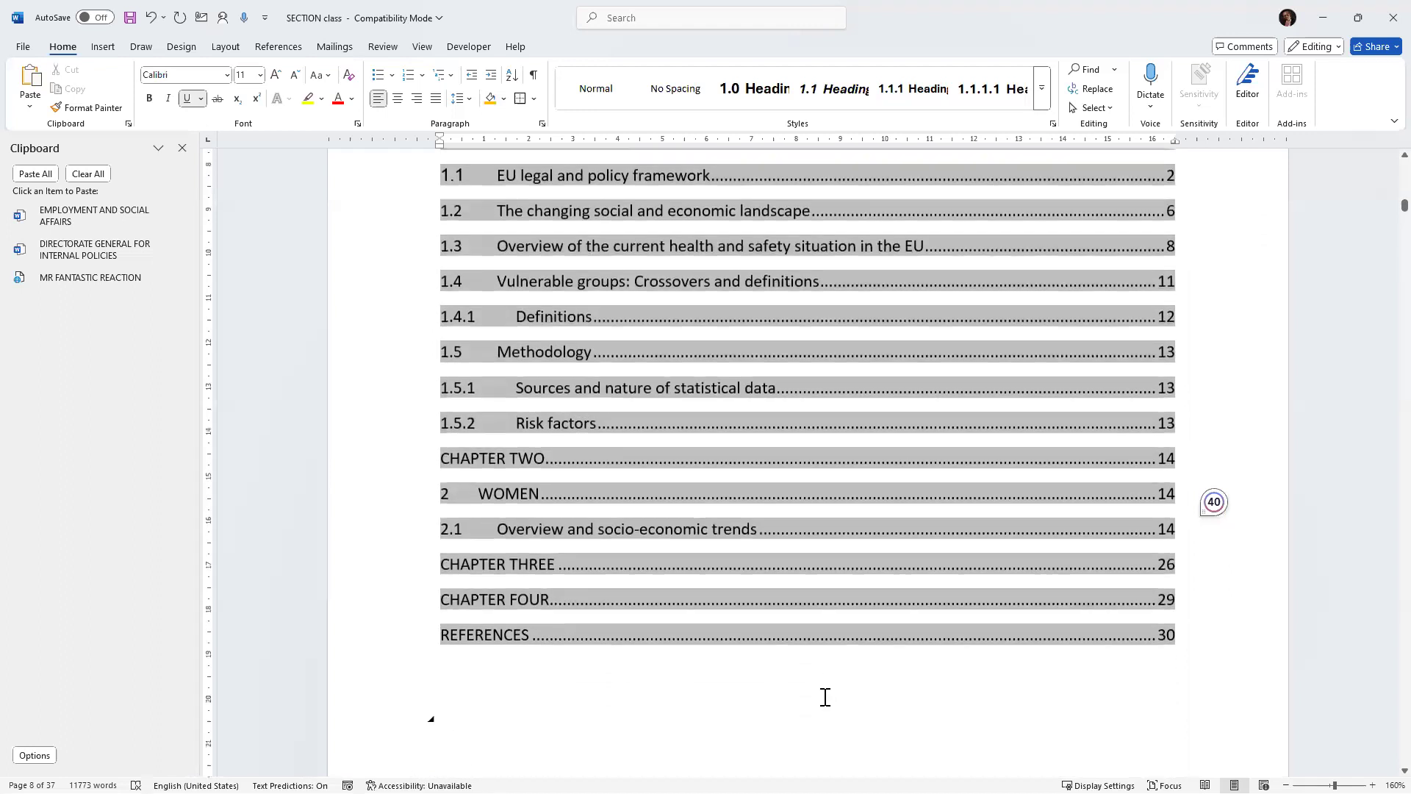
click(825, 697)
scroll(838, 633, up, 5)
mouse_move(441, 277)
mouse_down()
mouse_move(447, 299)
mouse_move(664, 373)
mouse_up()
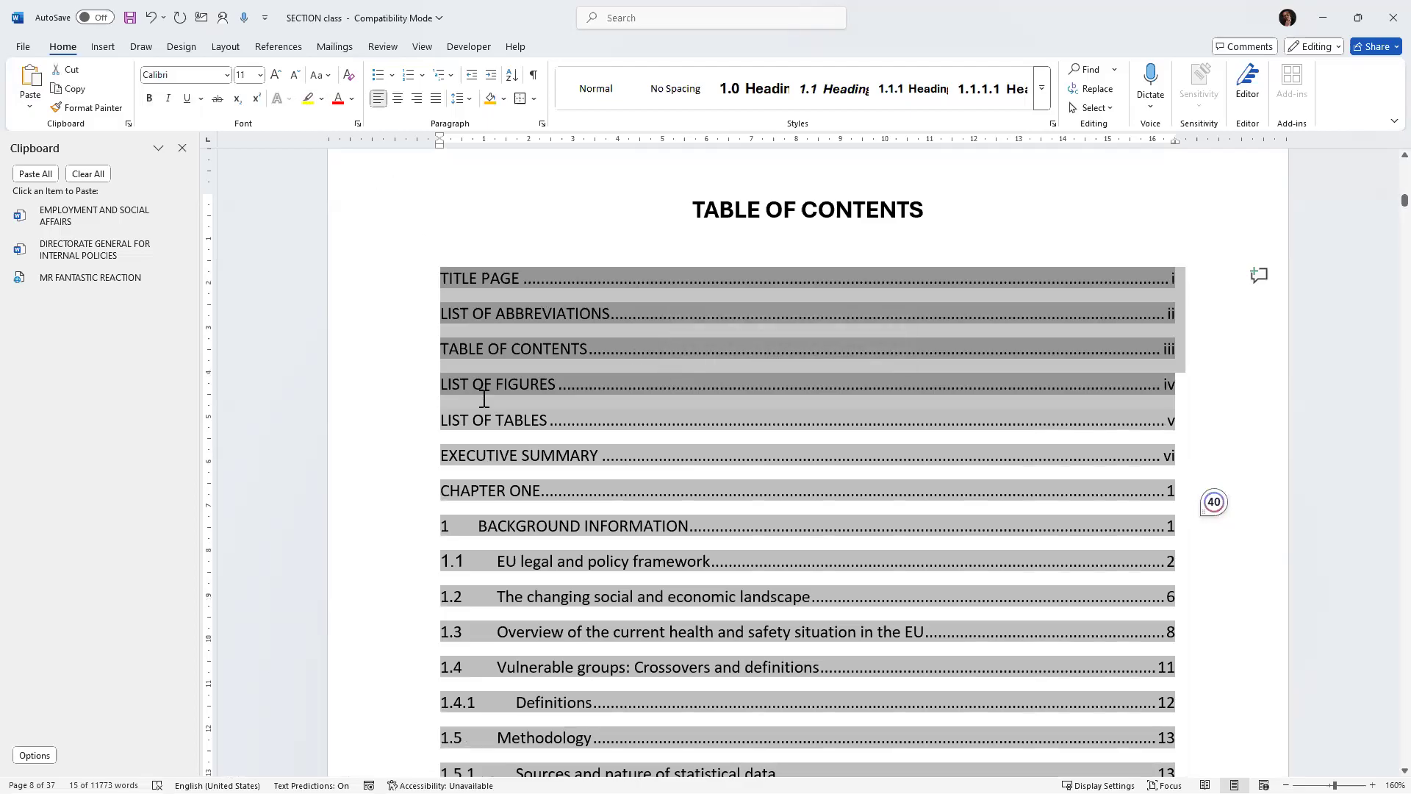
scroll(504, 466, down, 3)
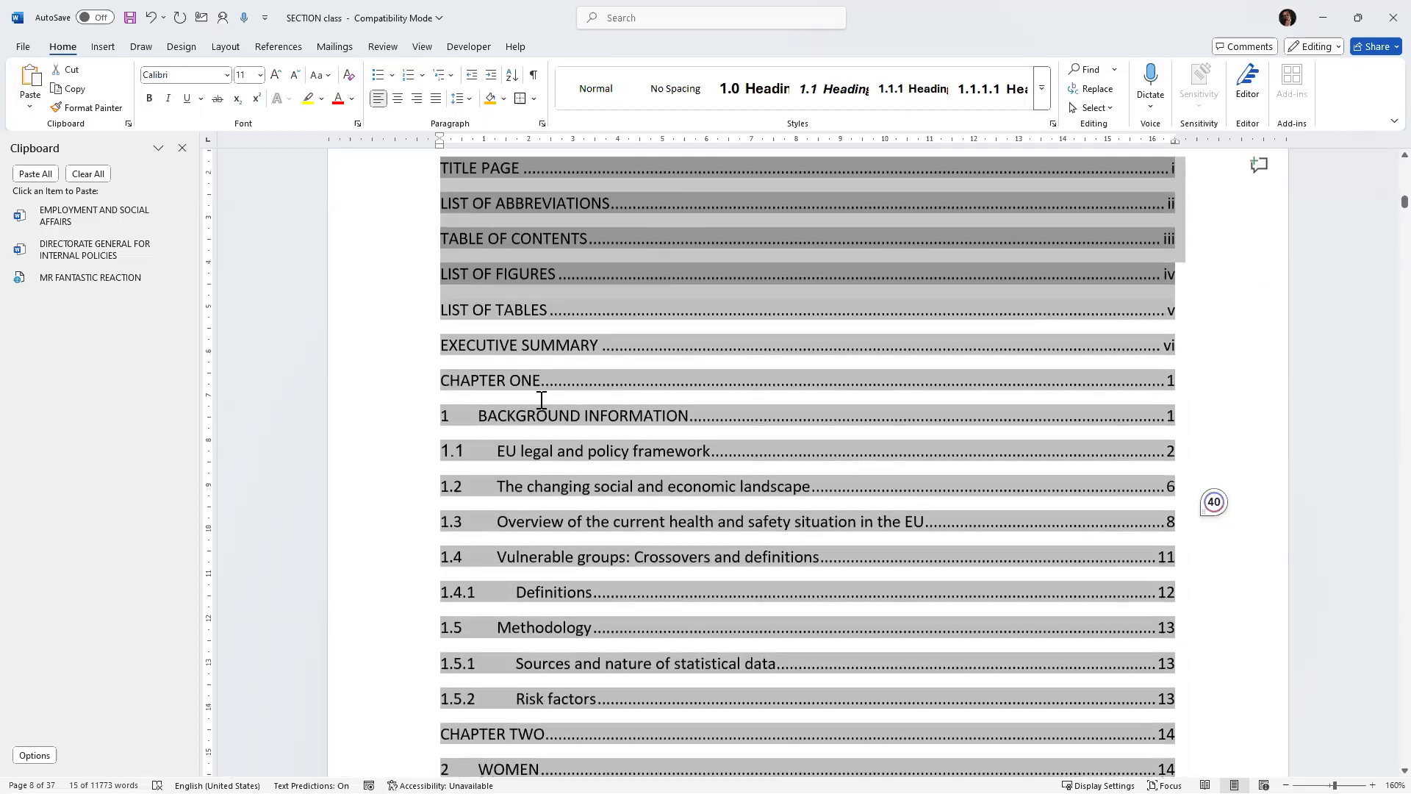
scroll(540, 404, down, 1)
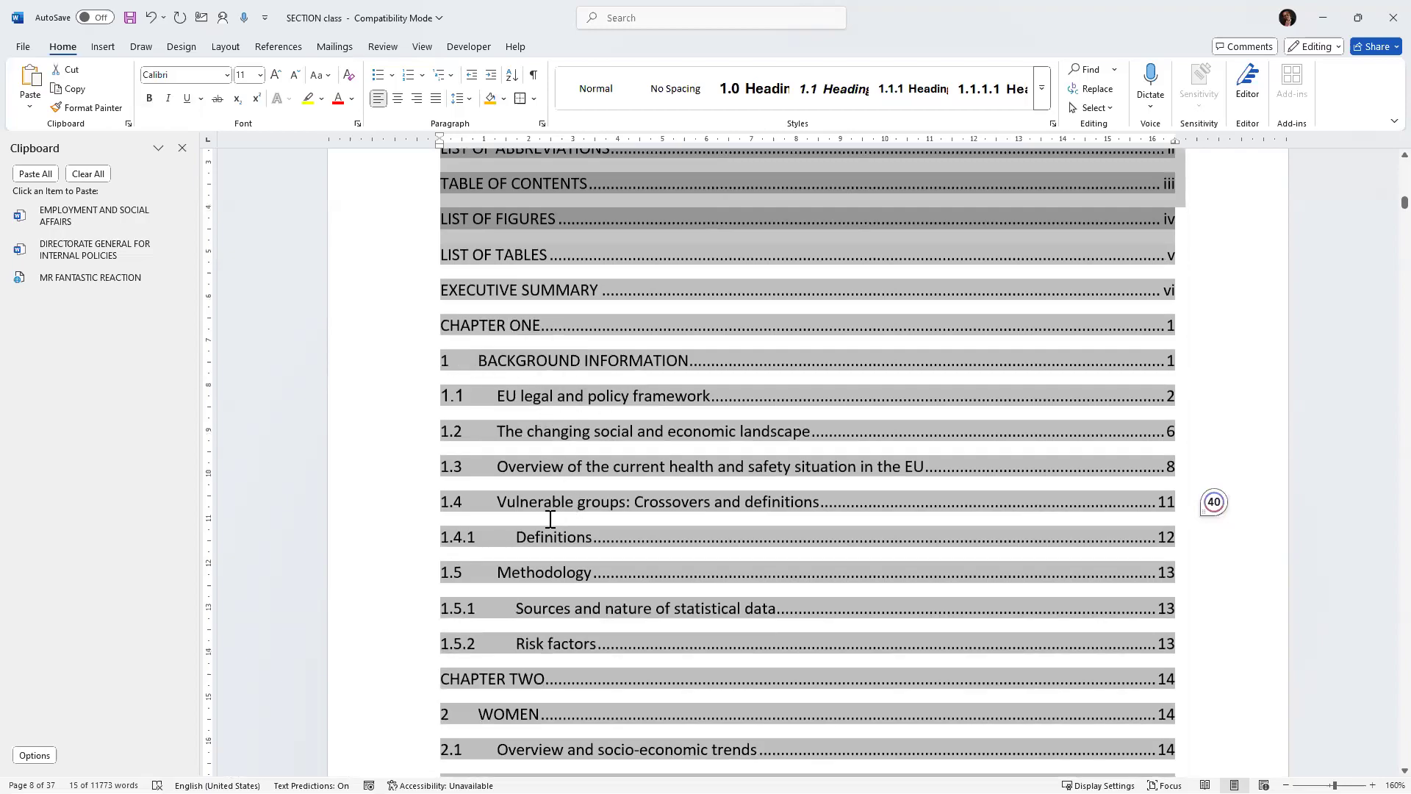
scroll(486, 346, up, 4)
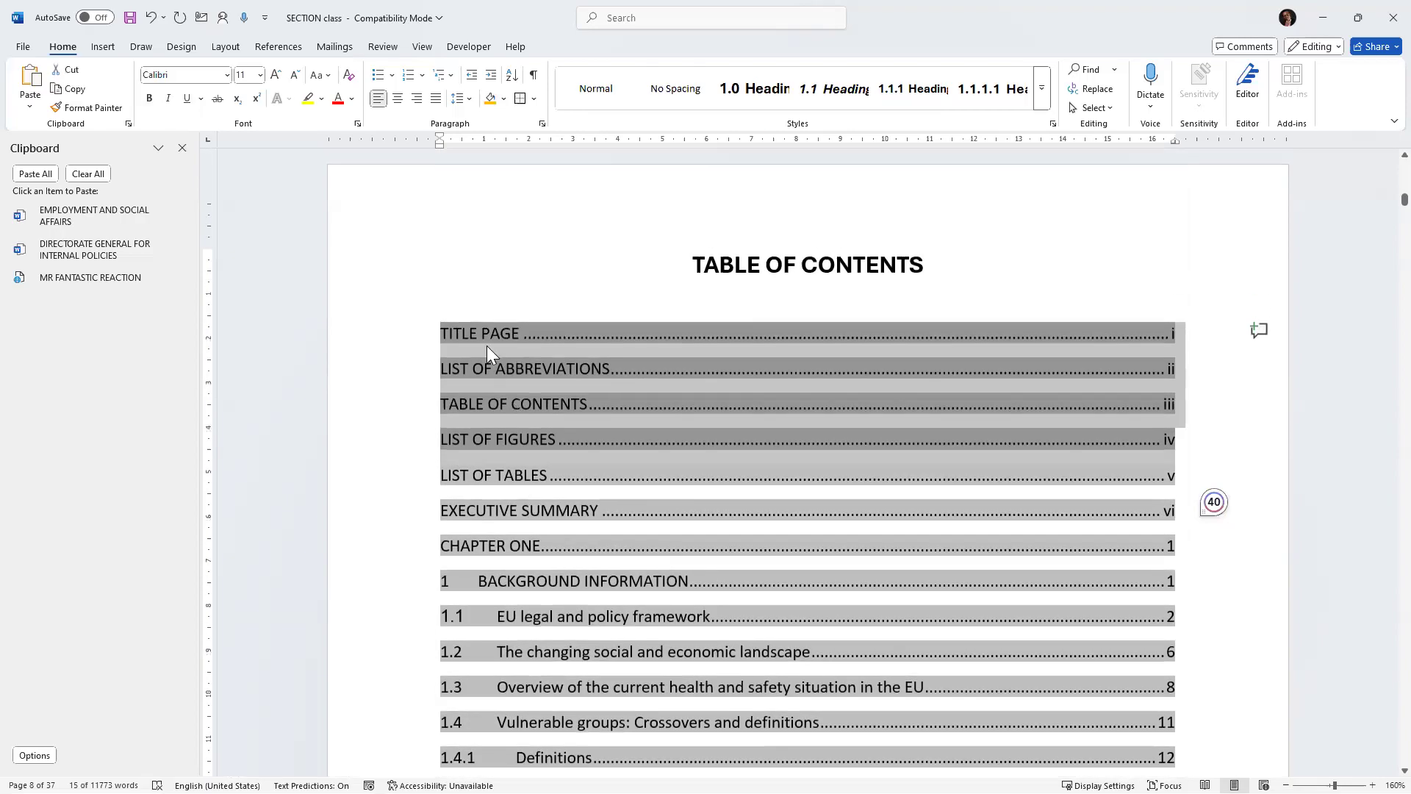
click(451, 307)
click(774, 548)
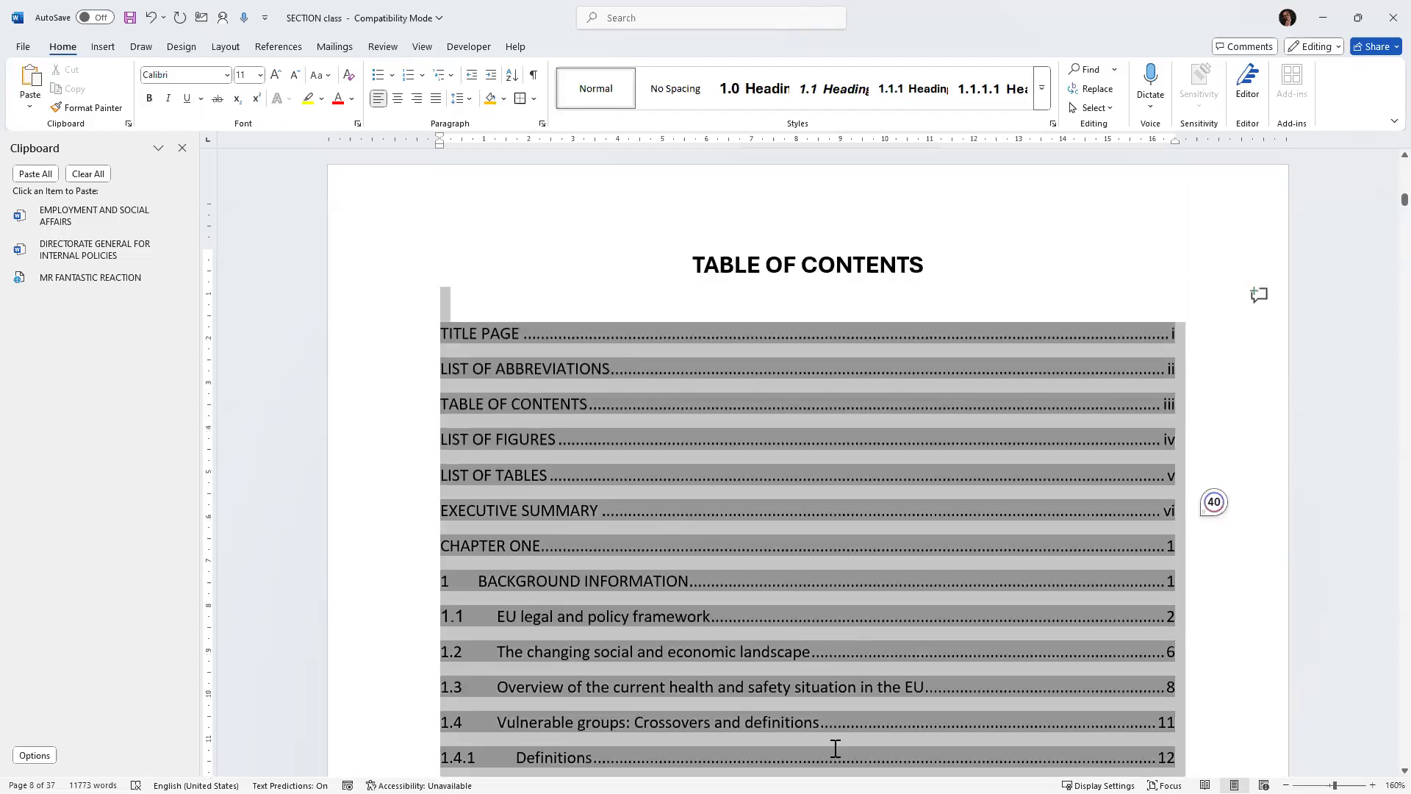
scroll(835, 746, down, 1)
scroll(859, 664, down, 10)
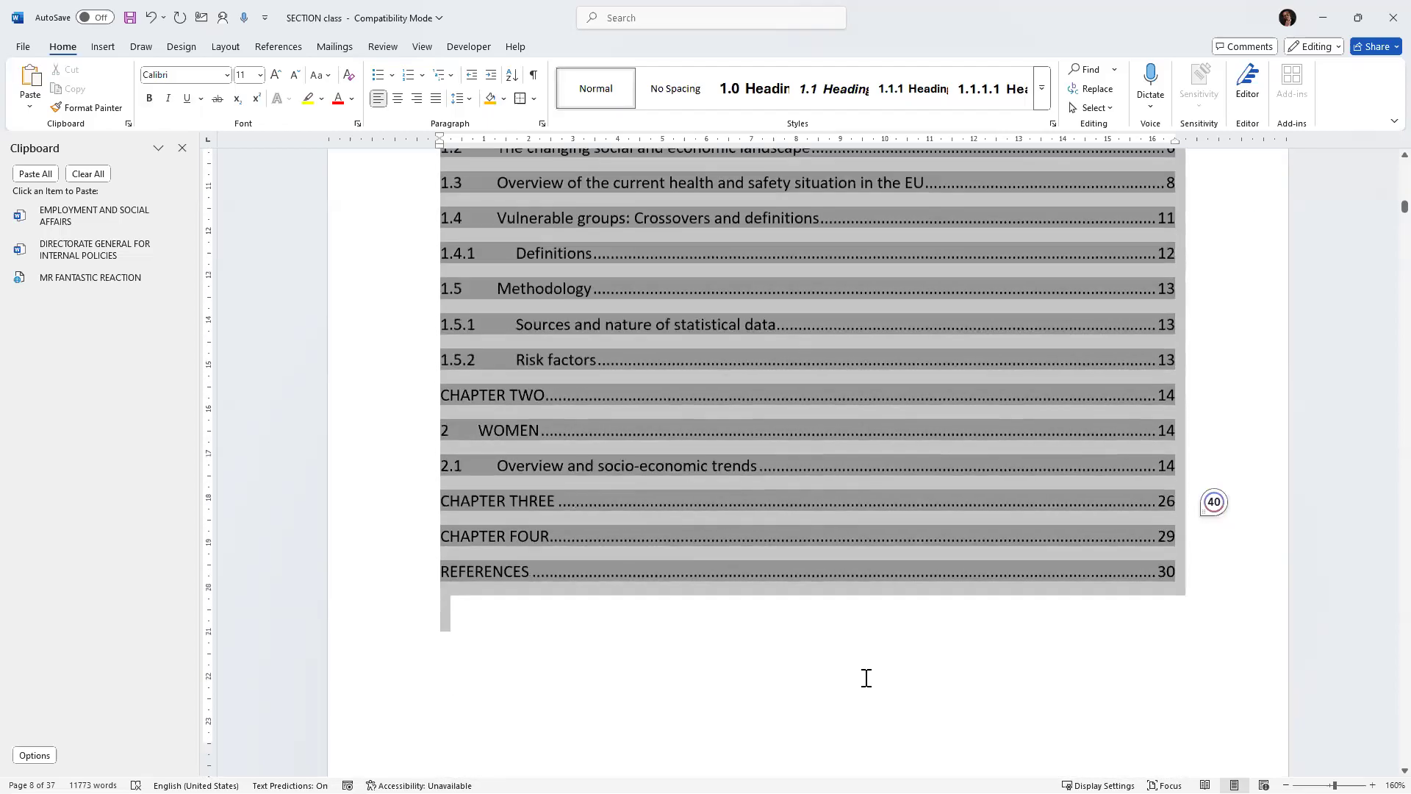
key(Delete)
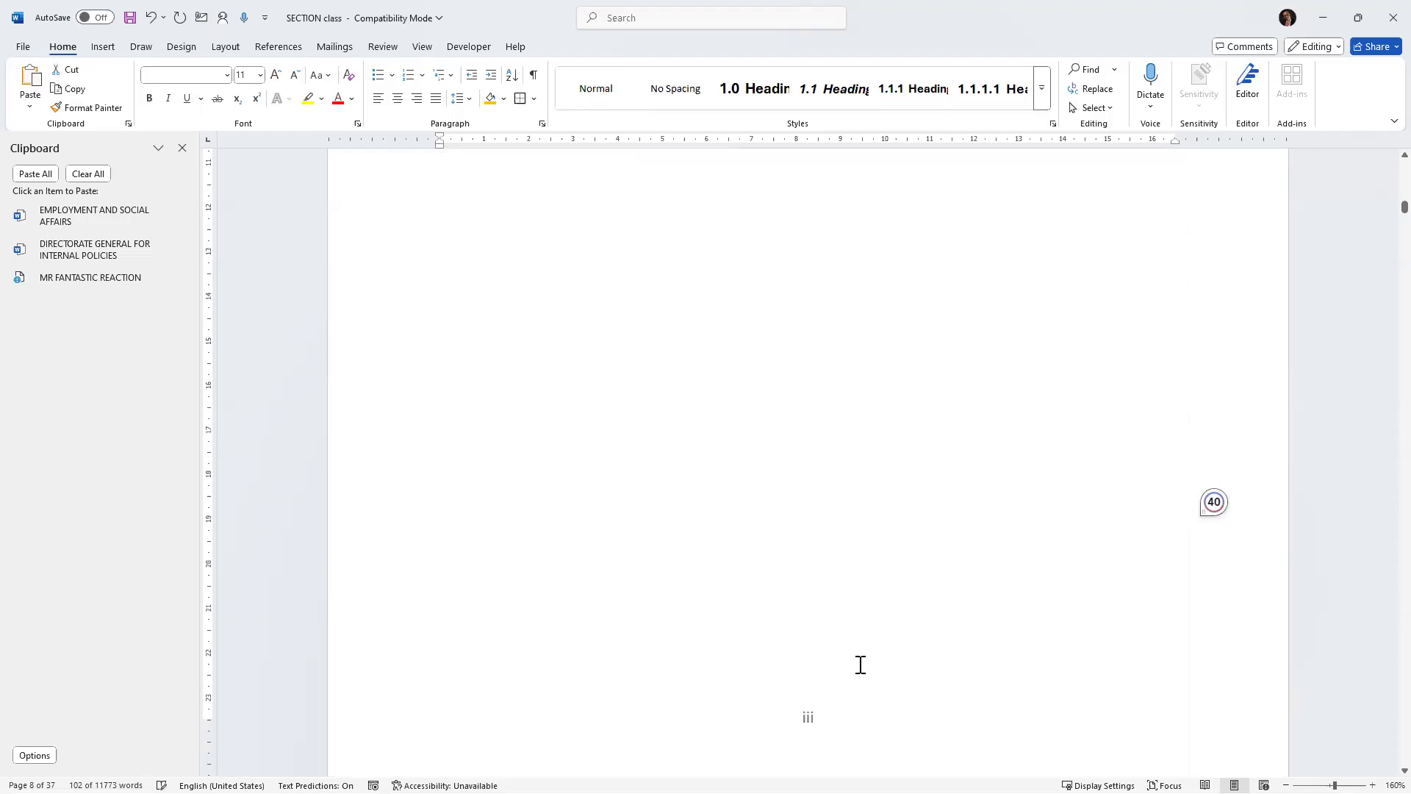
Add a Normal-style blank line below the TABLE OF CONTENTS heading and insert a page break there.
scroll(859, 664, up, 9)
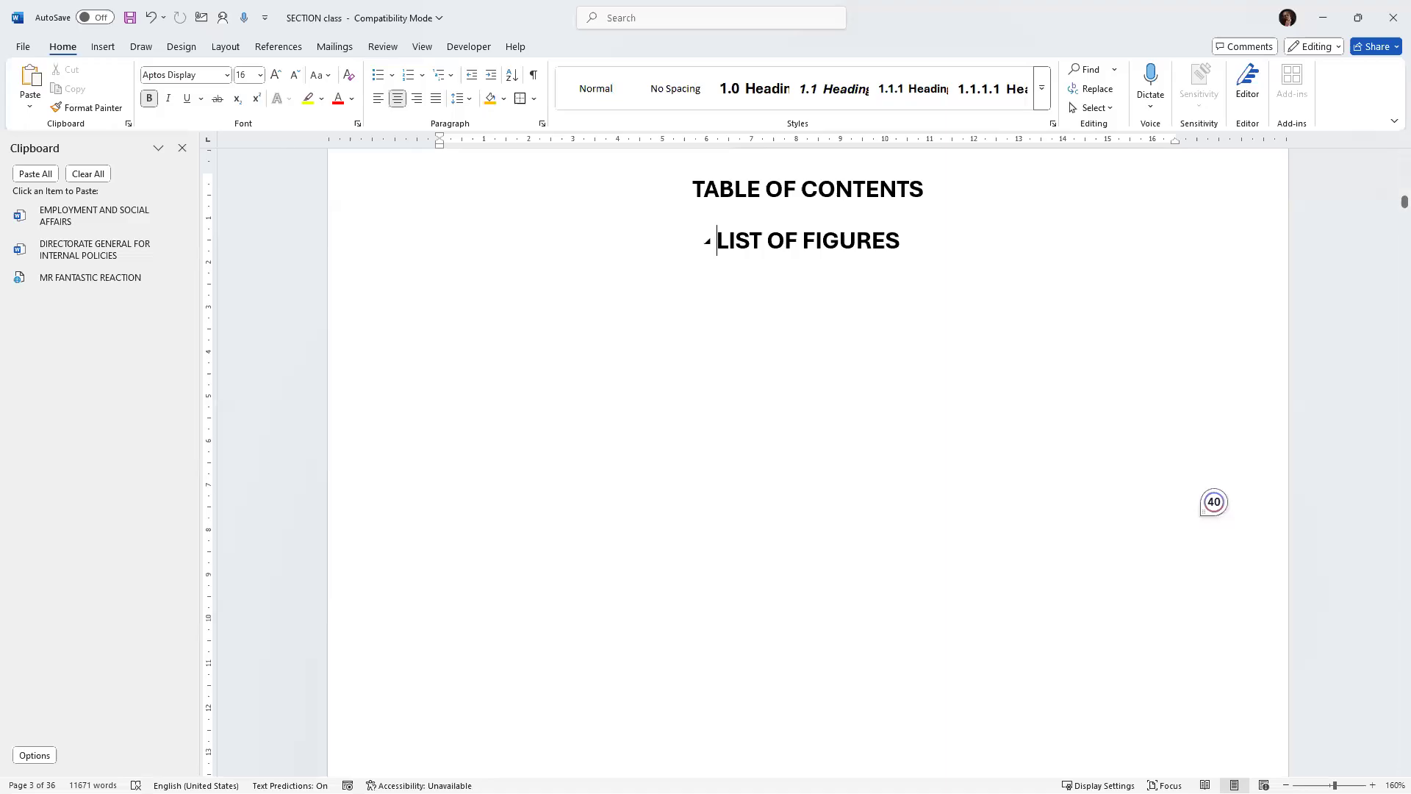
key(Return)
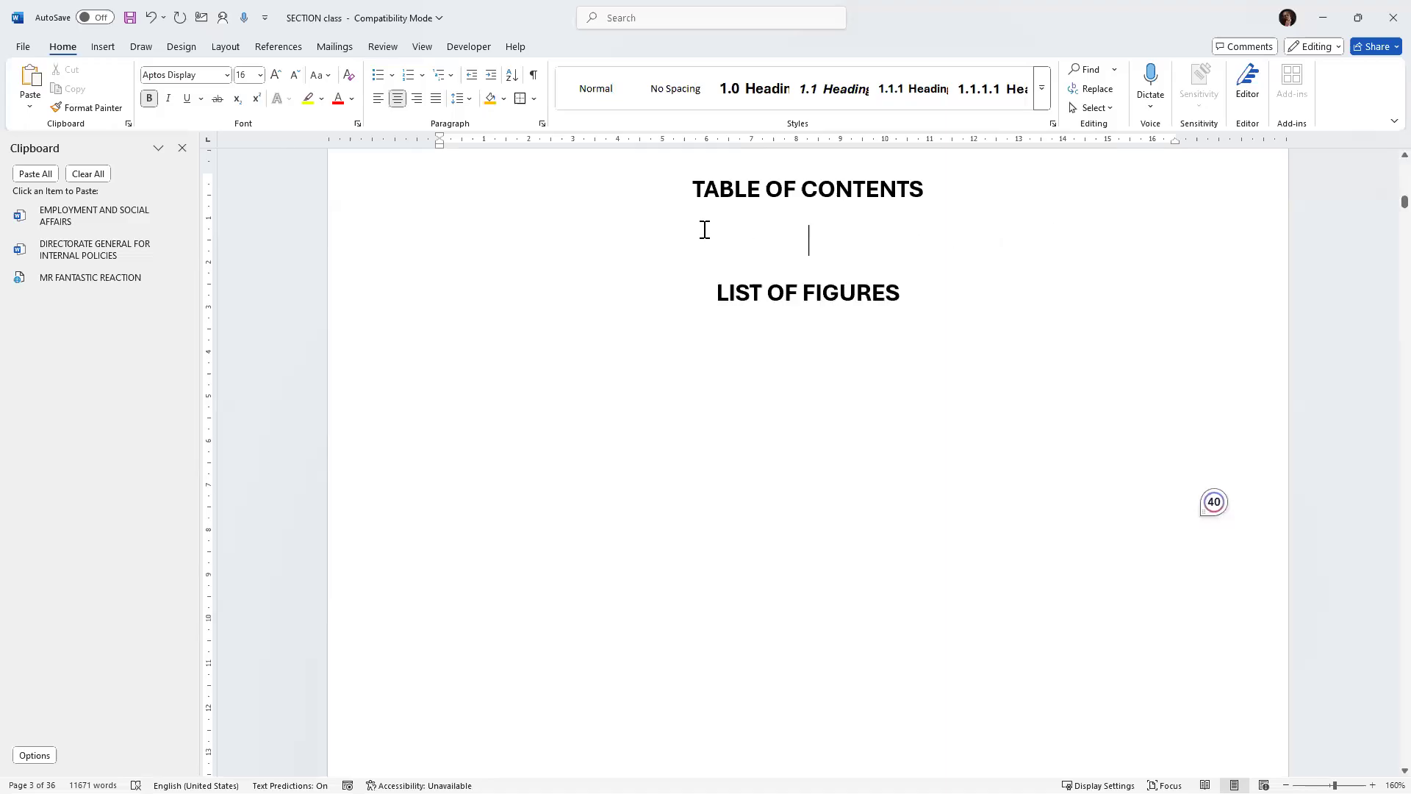
click(594, 88)
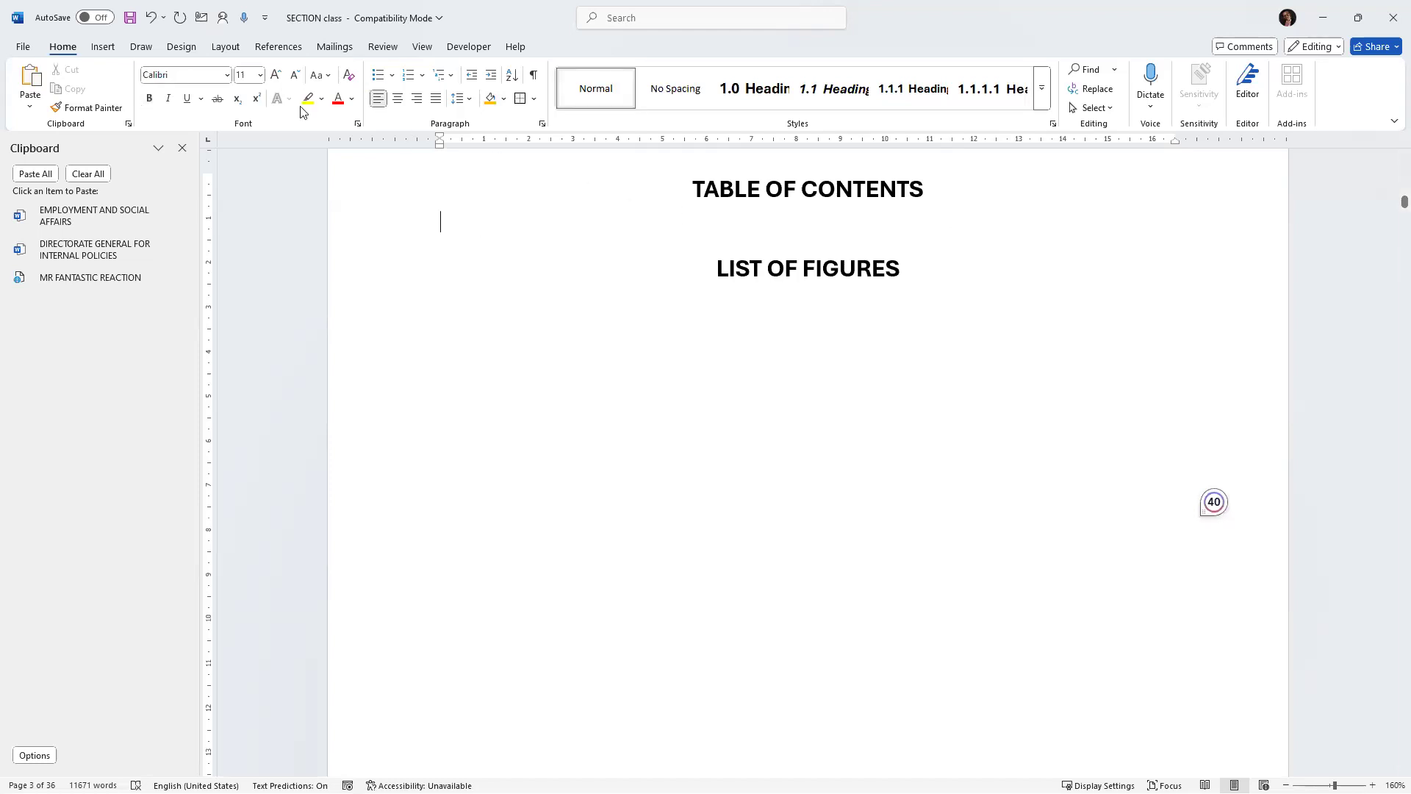
click(102, 46)
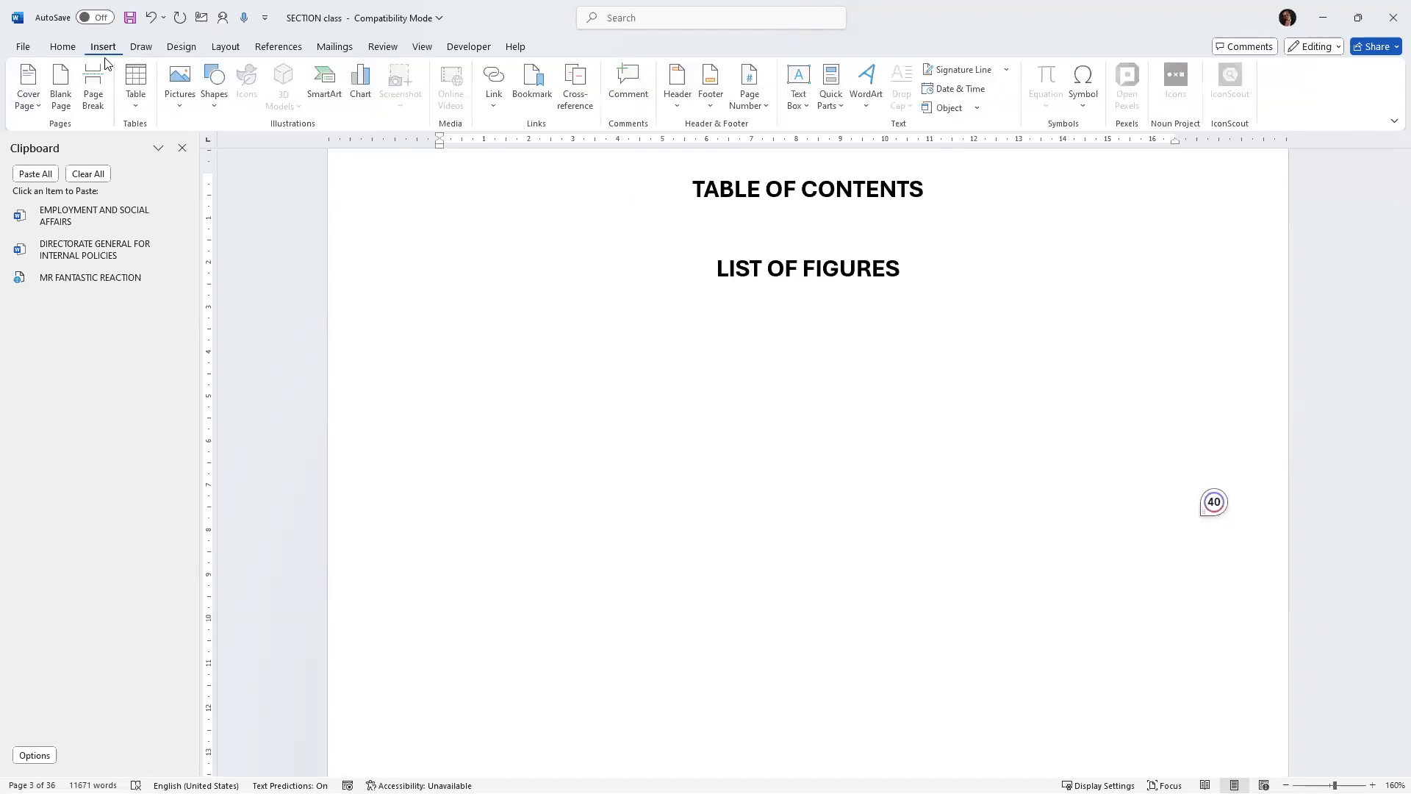
click(94, 95)
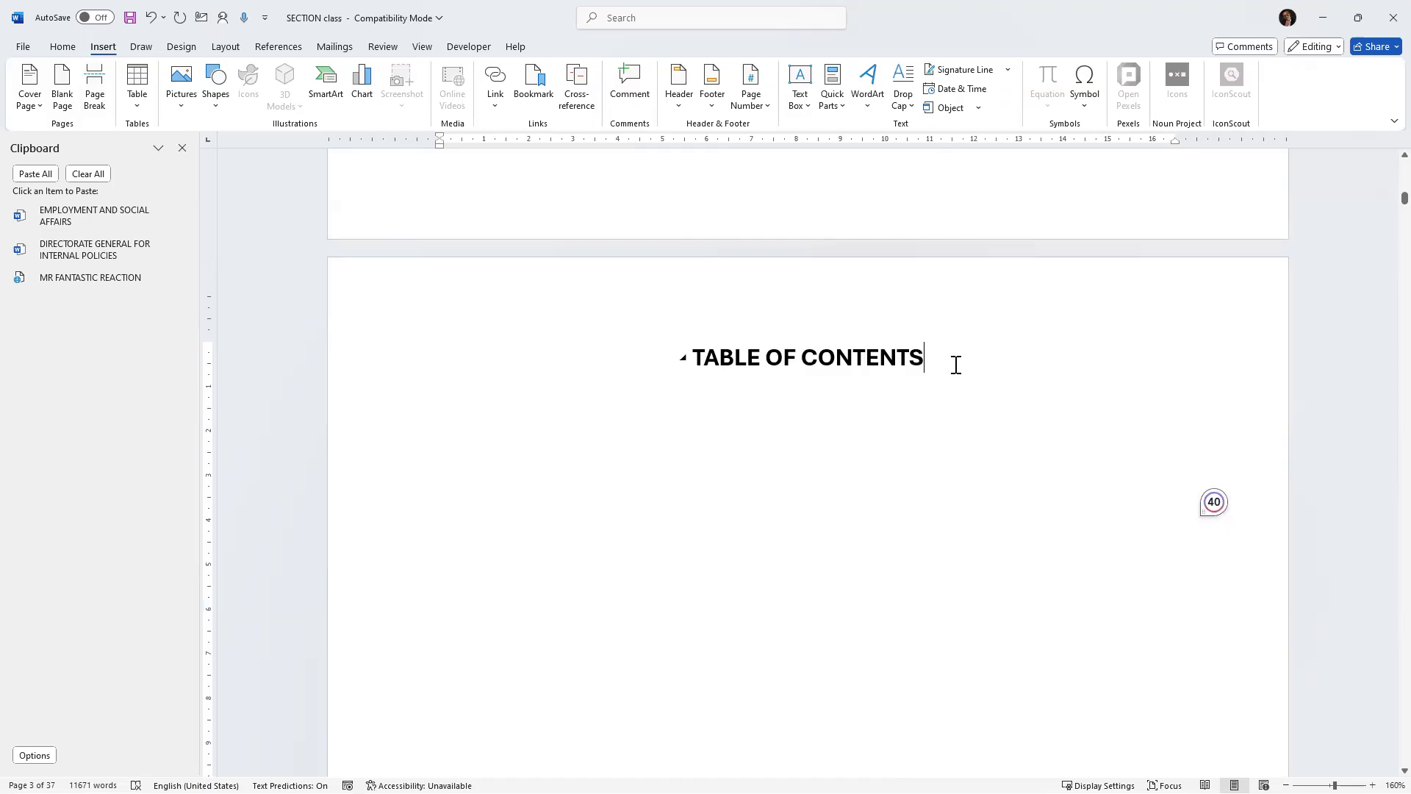
key(BackSpace)
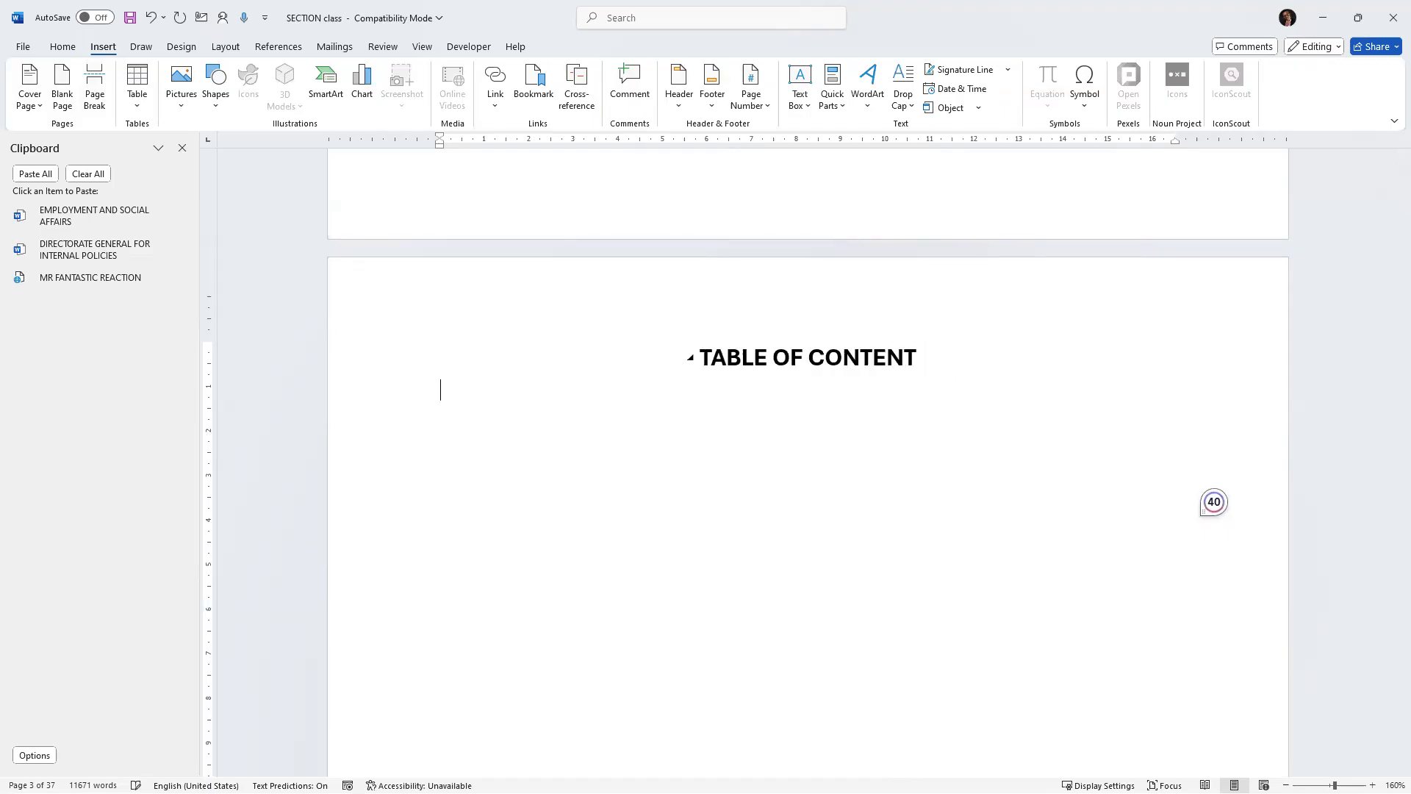
click(925, 359)
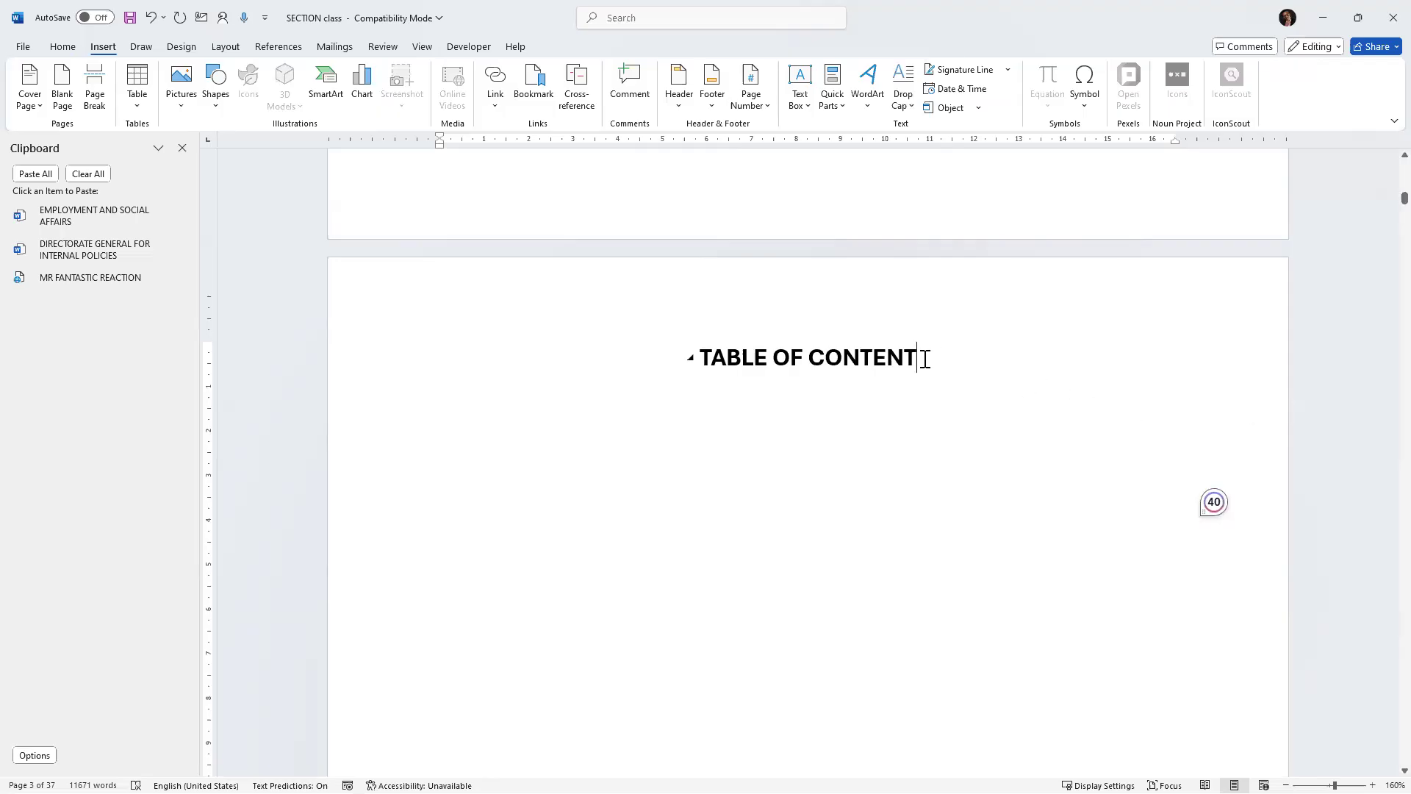
text(S)
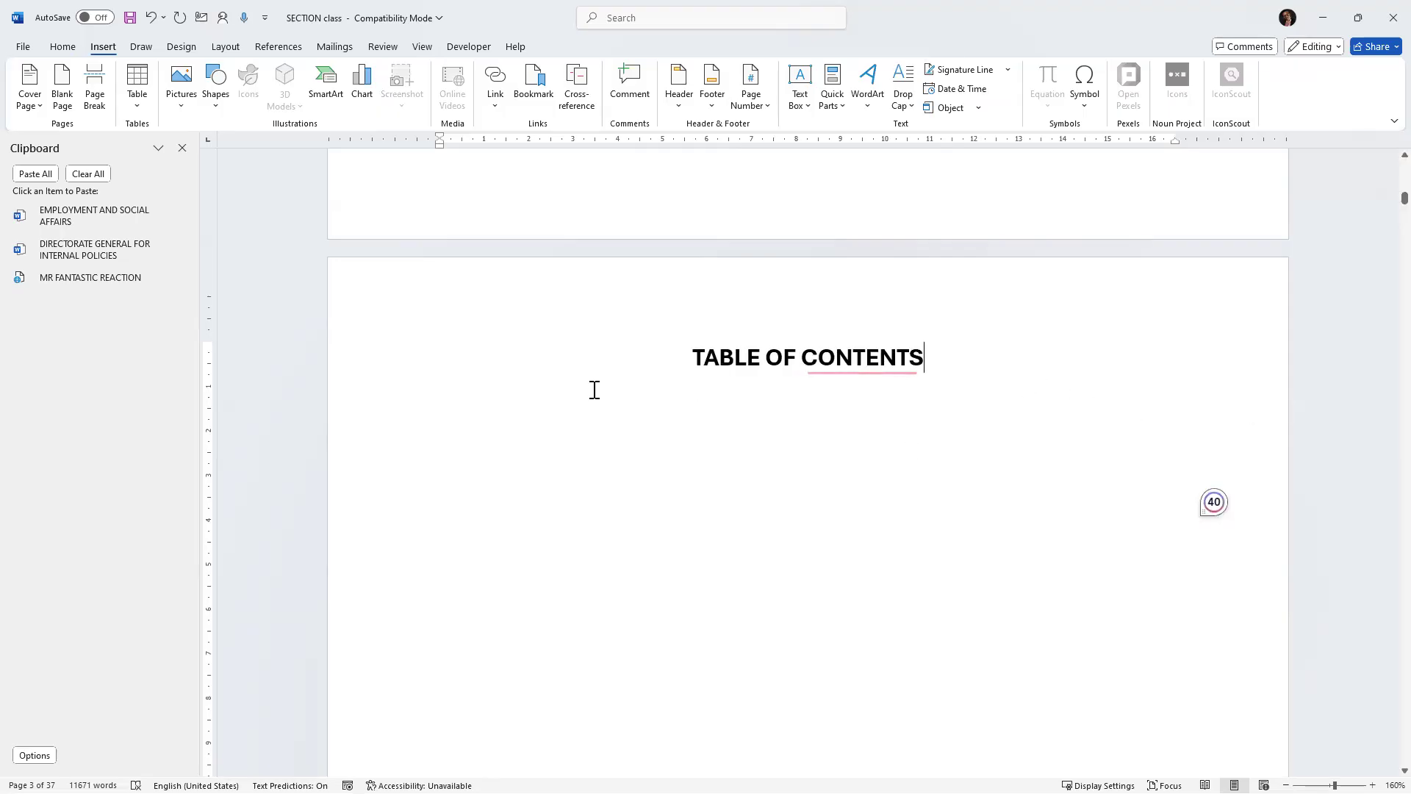
Start a new line below the TABLE OF CONTENTS heading and begin a custom table of contents with a dotted tab leader.
click(481, 420)
click(933, 352)
key(Return)
click(286, 42)
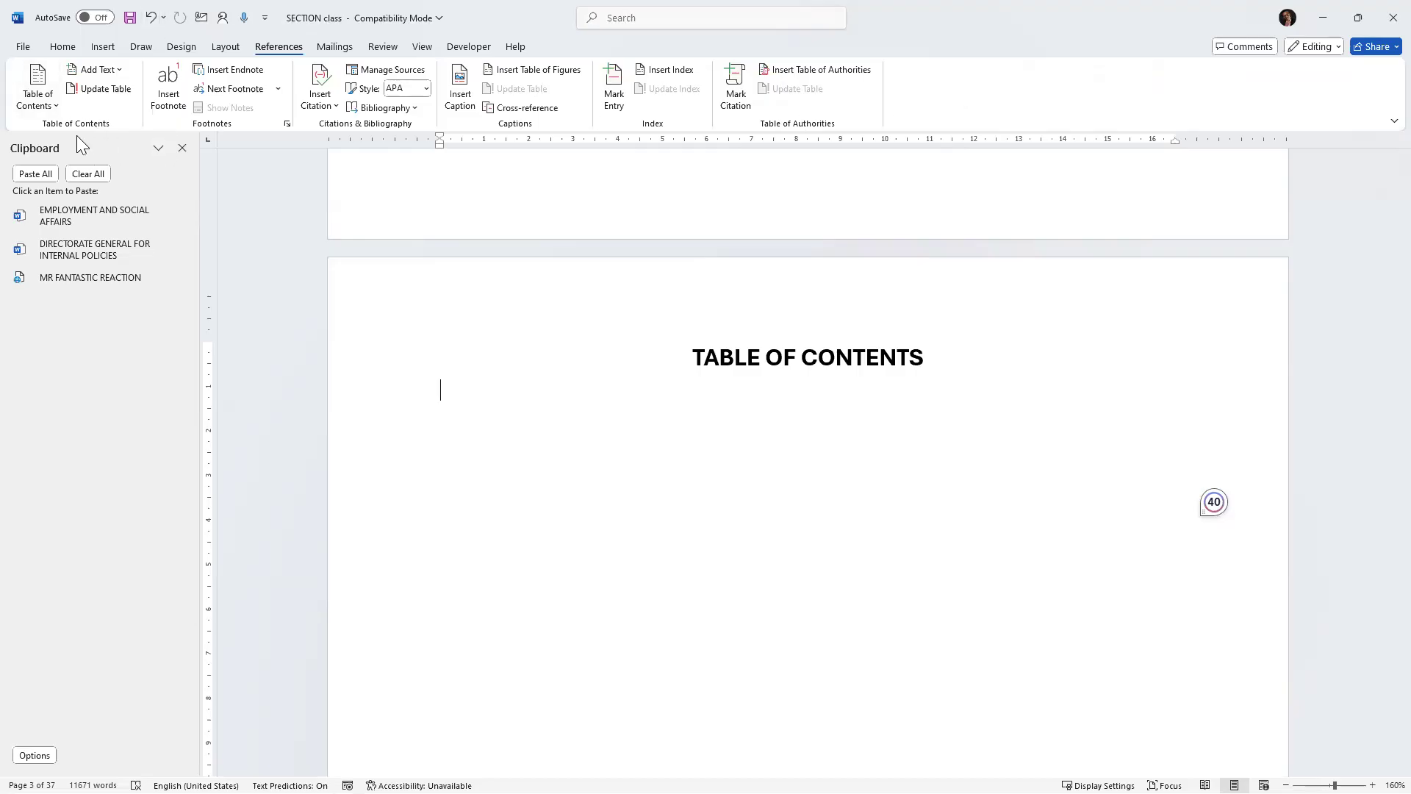
click(51, 108)
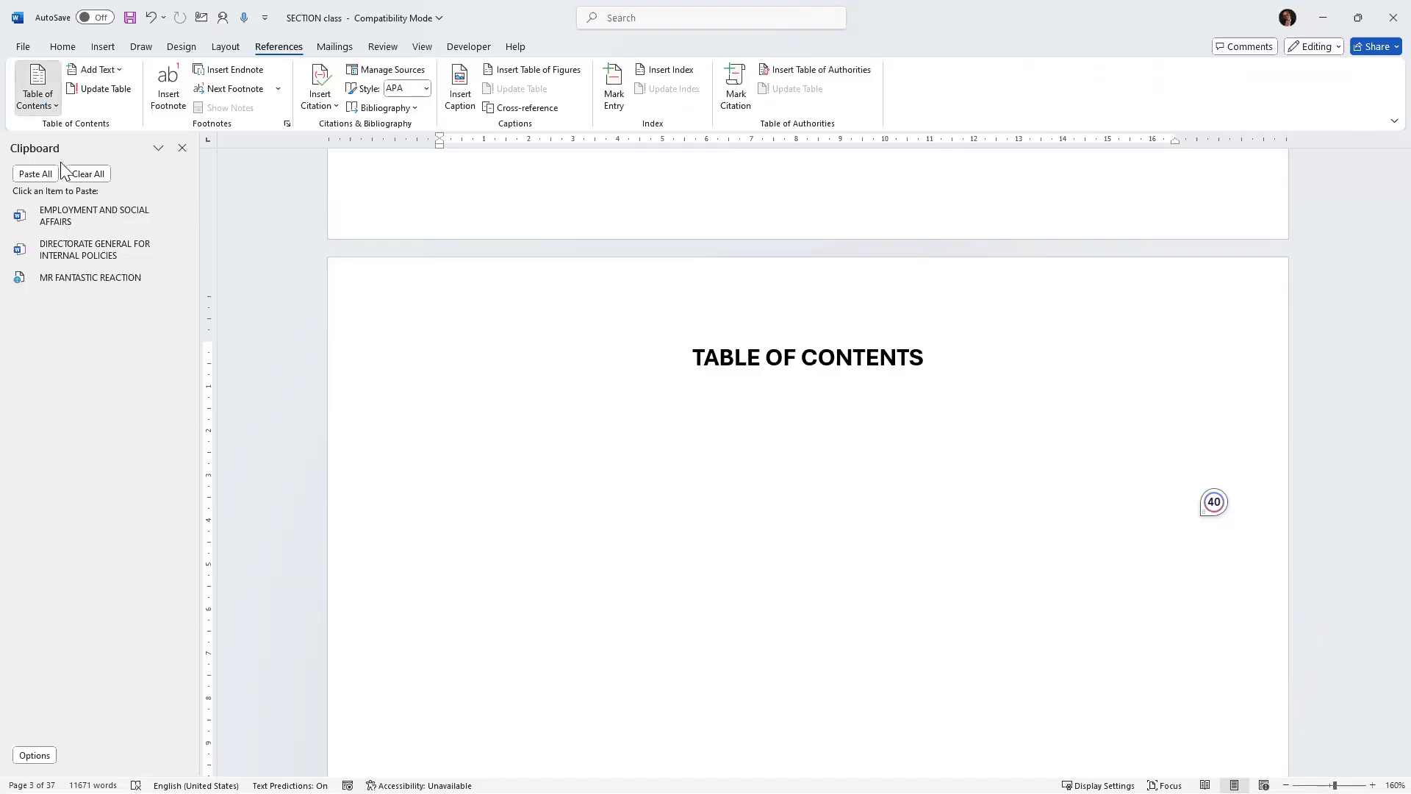
click(53, 101)
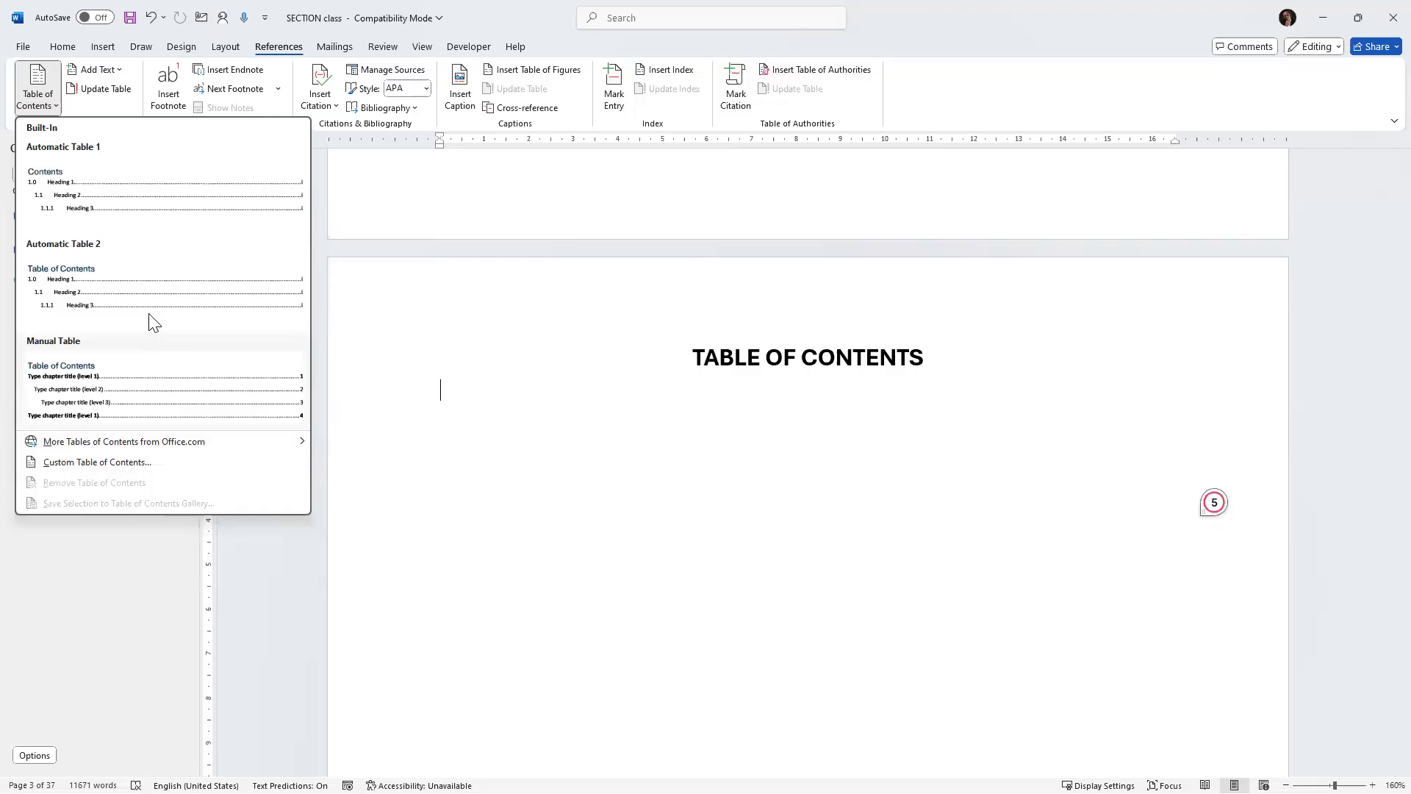
click(77, 462)
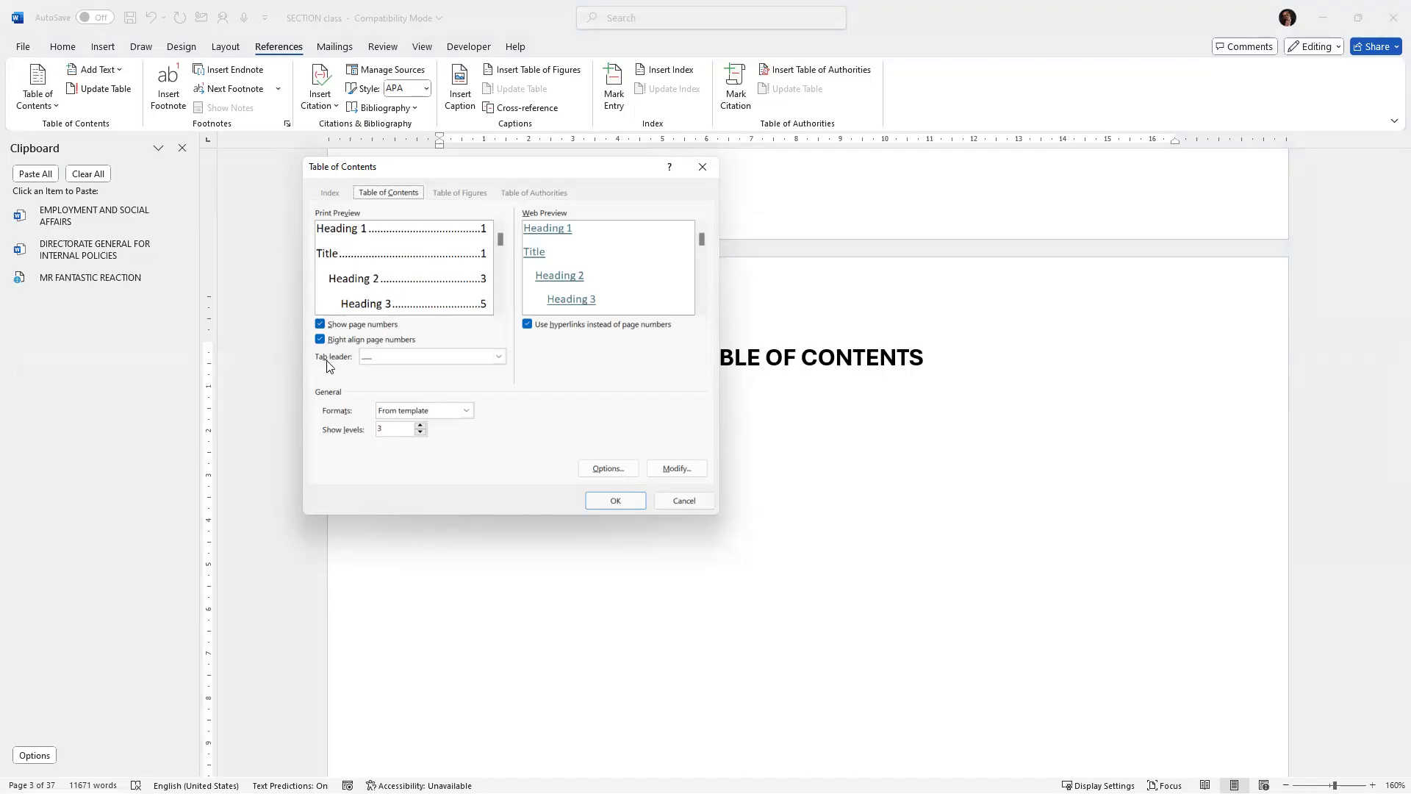
click(500, 360)
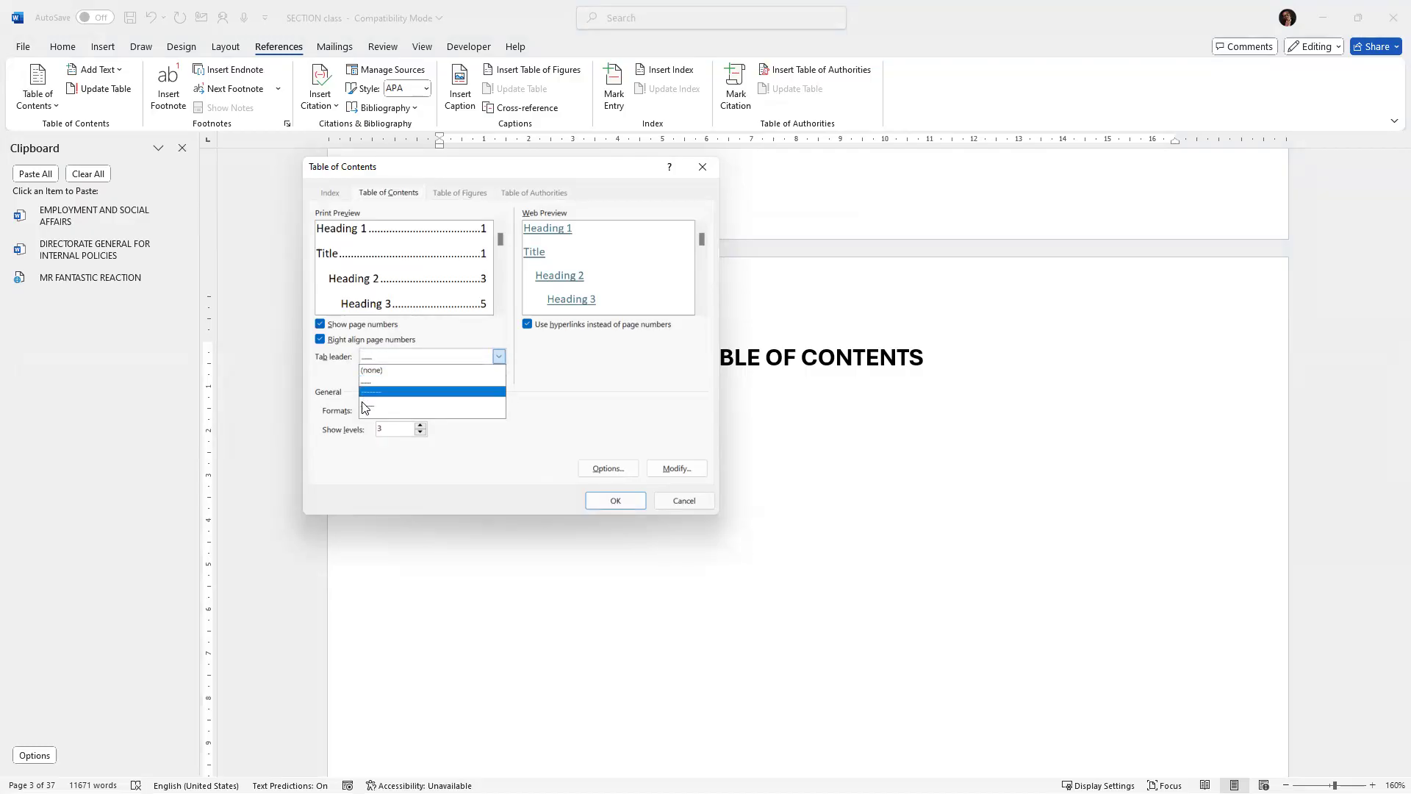
click(426, 449)
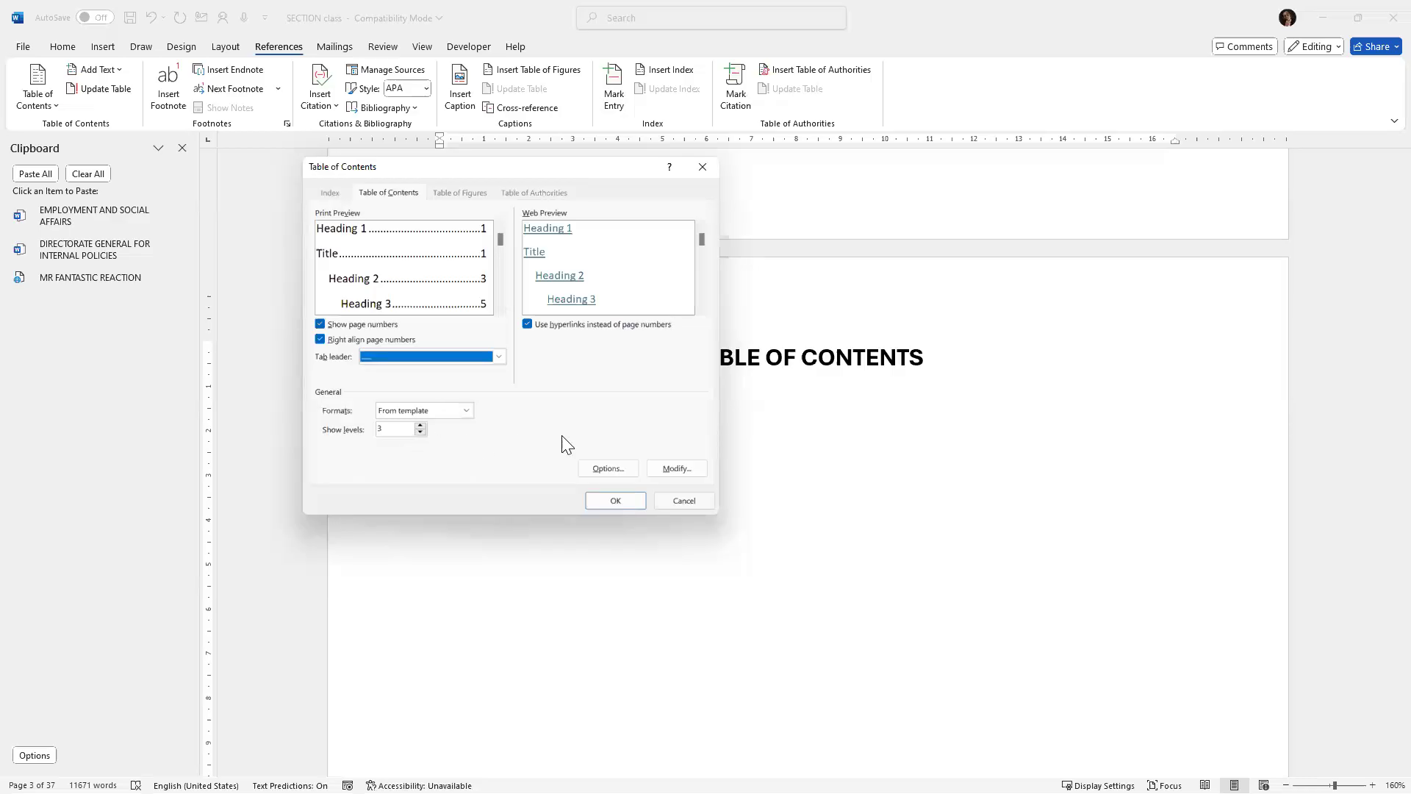
In the table of contents options, set Heading 2's TOC level to 1, edit Heading 3's level, and insert the table.
click(613, 467)
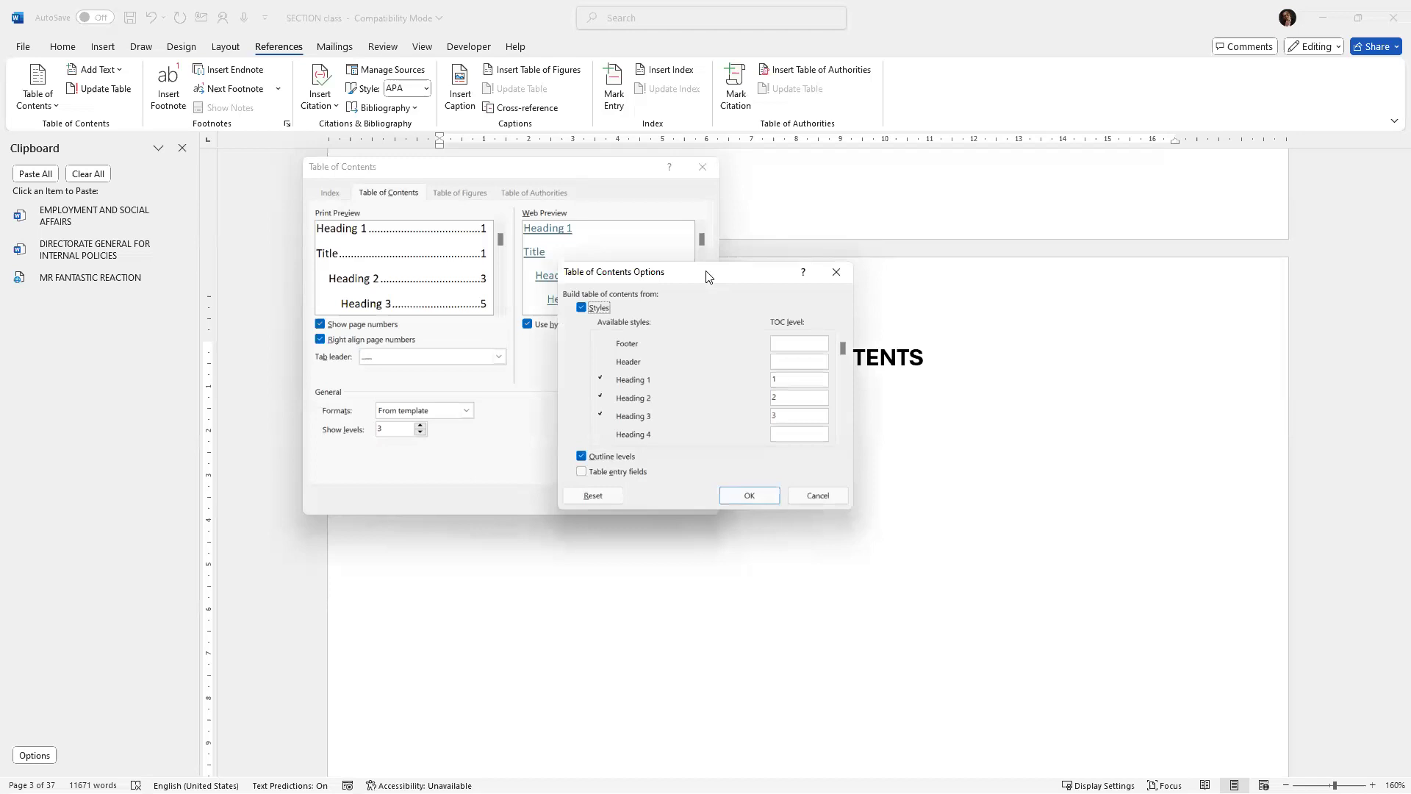
drag(708, 276, 524, 166)
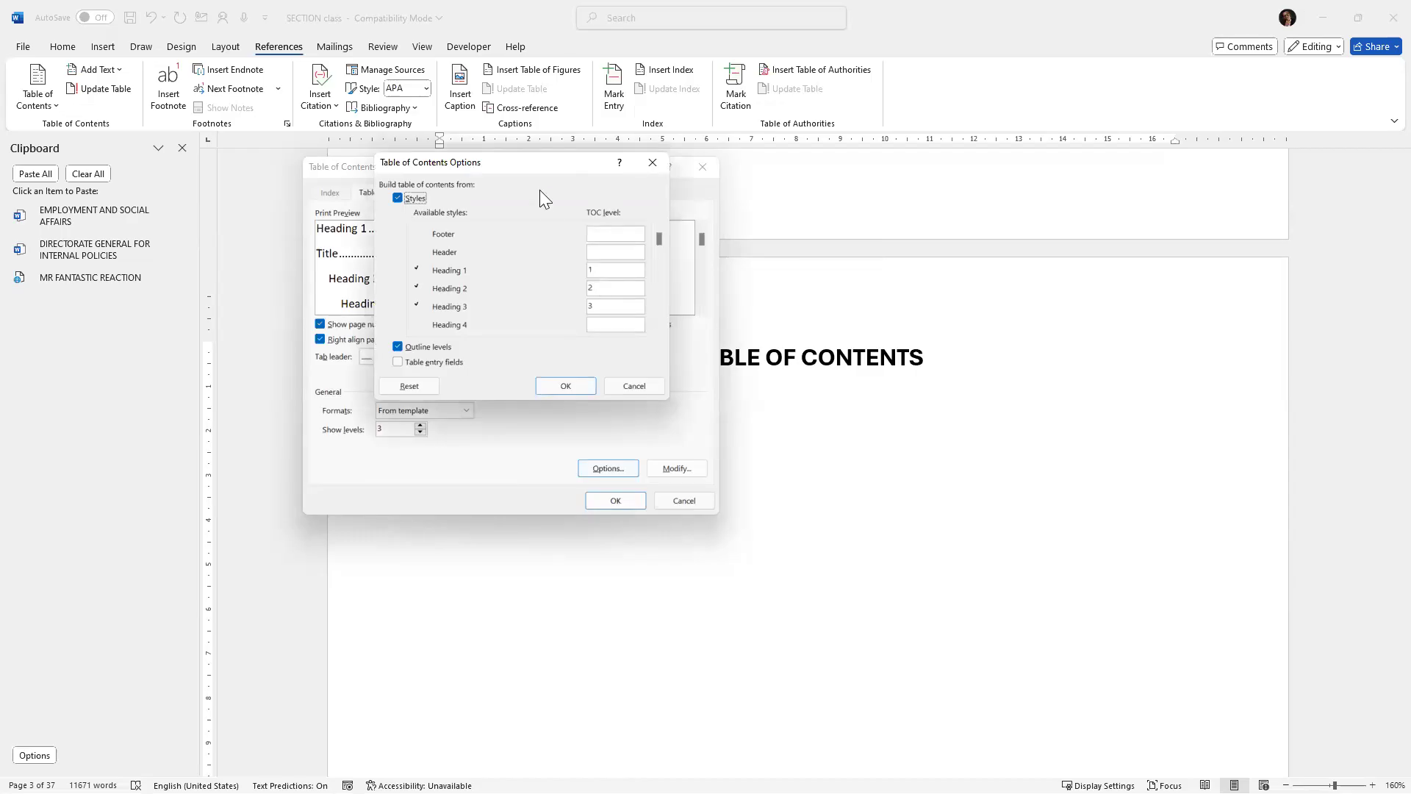
drag(535, 166, 754, 176)
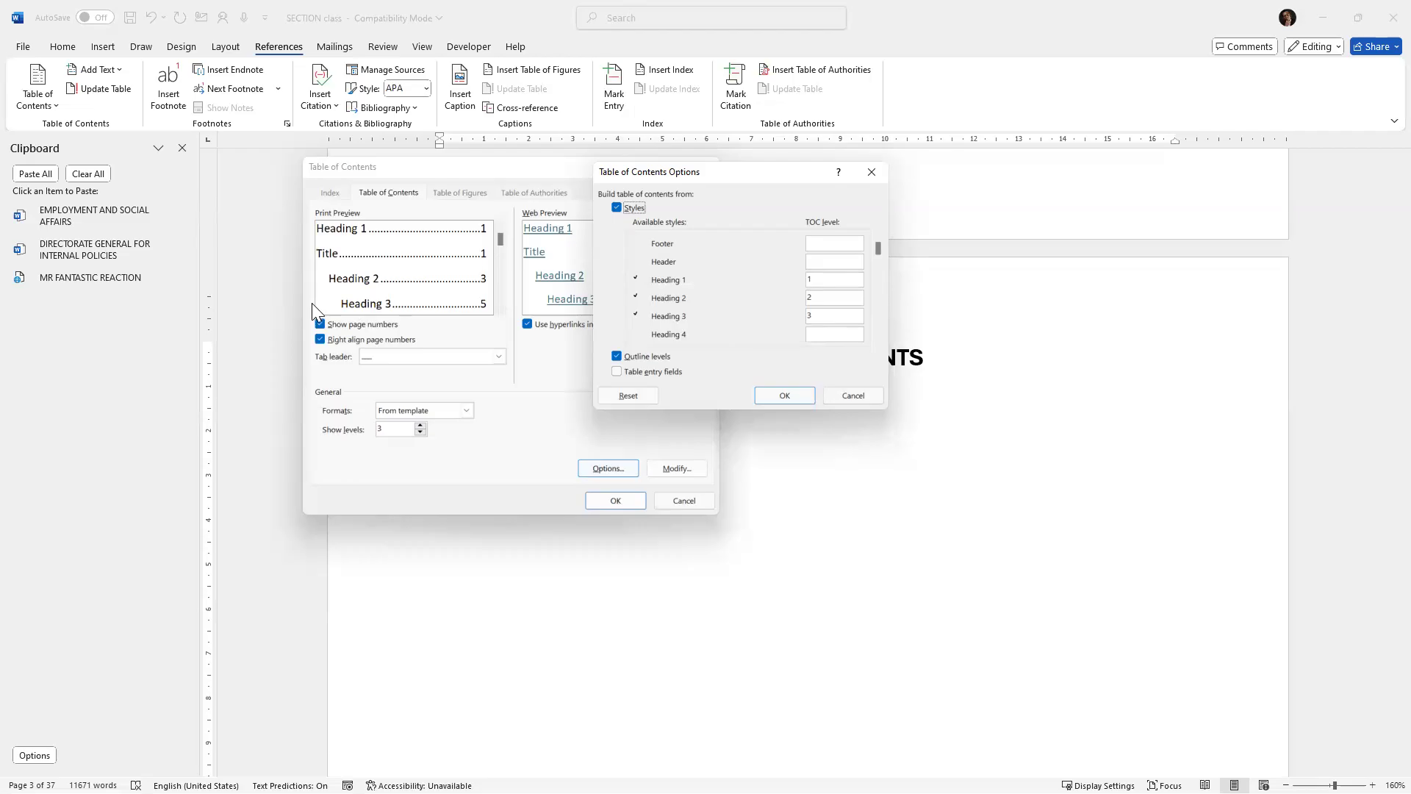
double_click(808, 297)
text(1)
double_click(818, 320)
key(BackSpace)
scroll(677, 292, down, 1)
scroll(678, 292, down, 1)
click(784, 395)
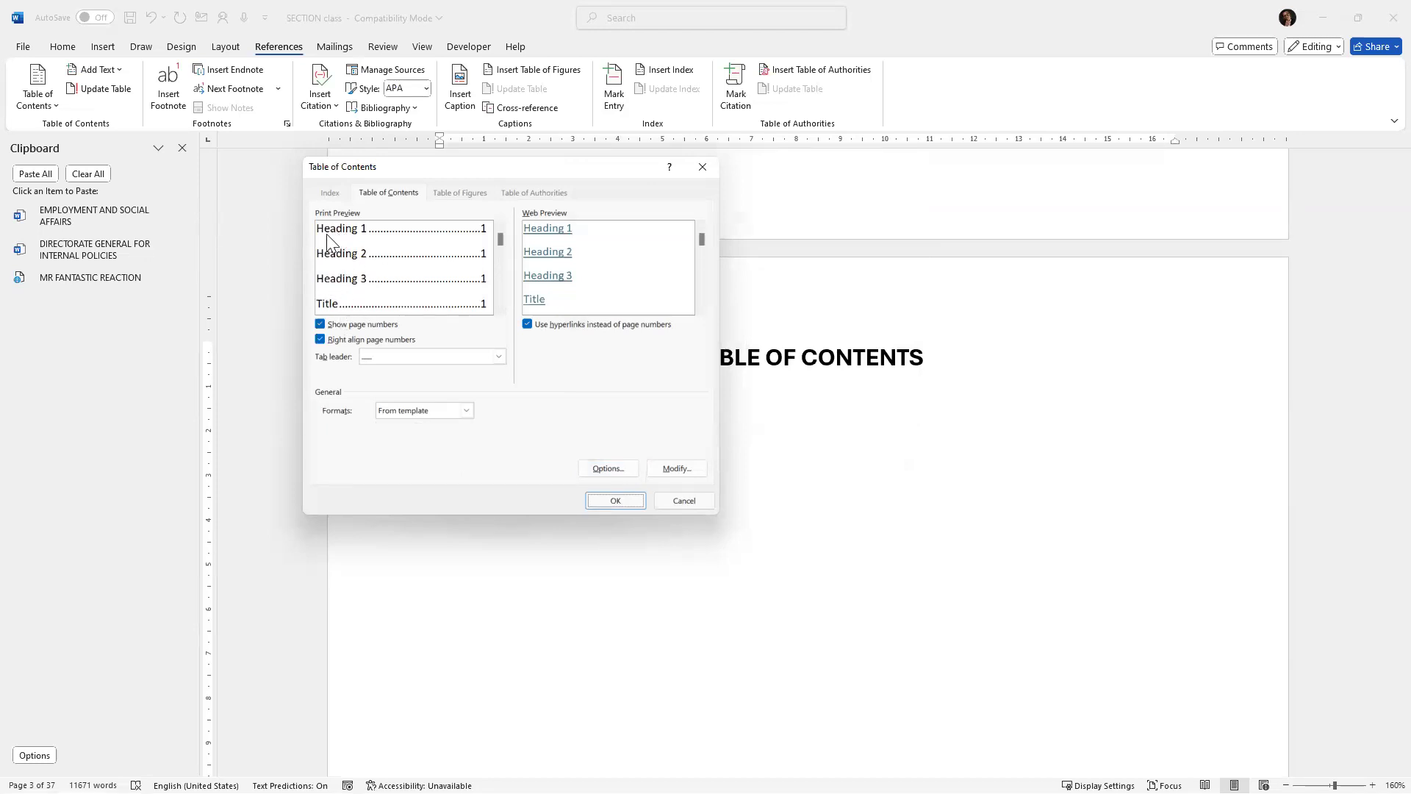
click(614, 501)
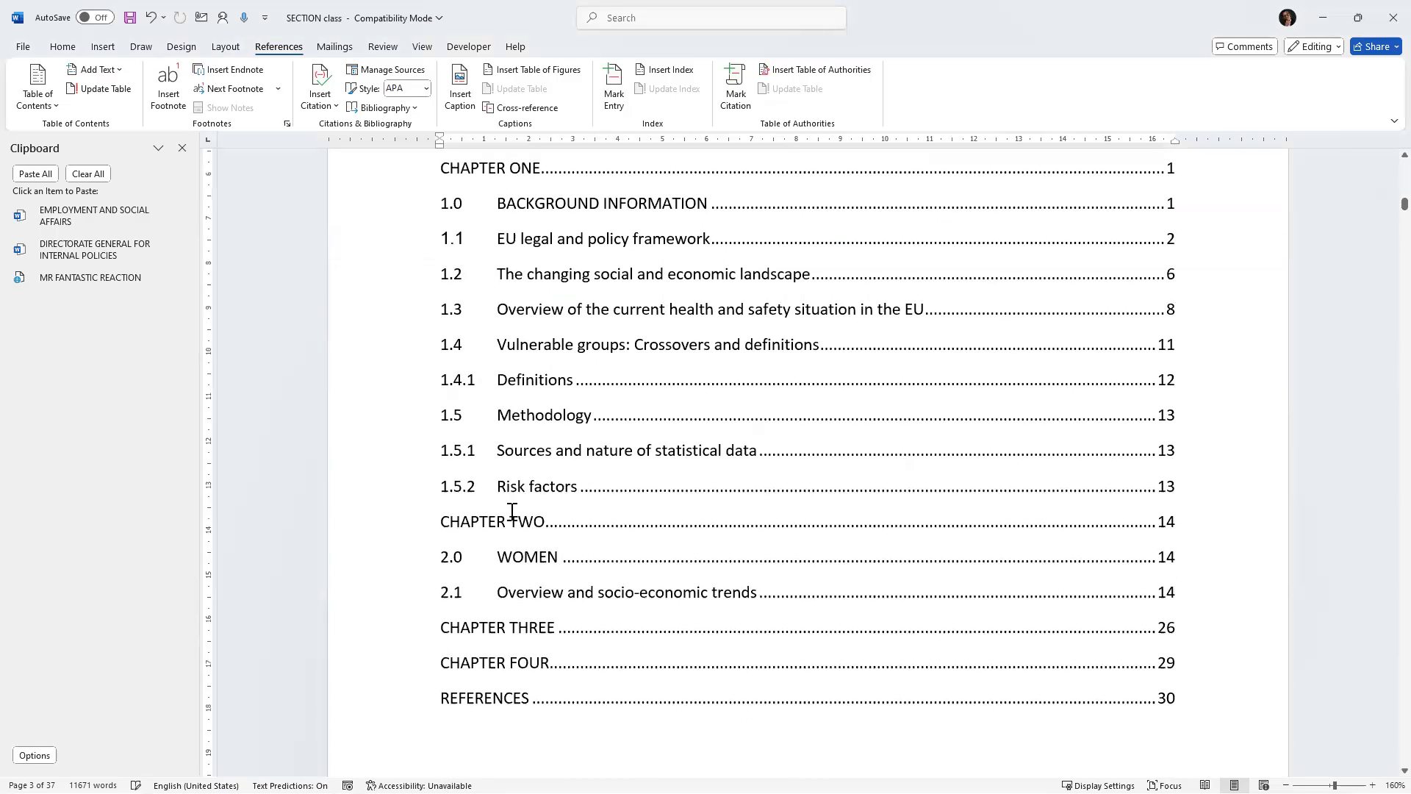
Scroll through the new table of contents entries and the pages leading to chapter one.
scroll(512, 397, up, 5)
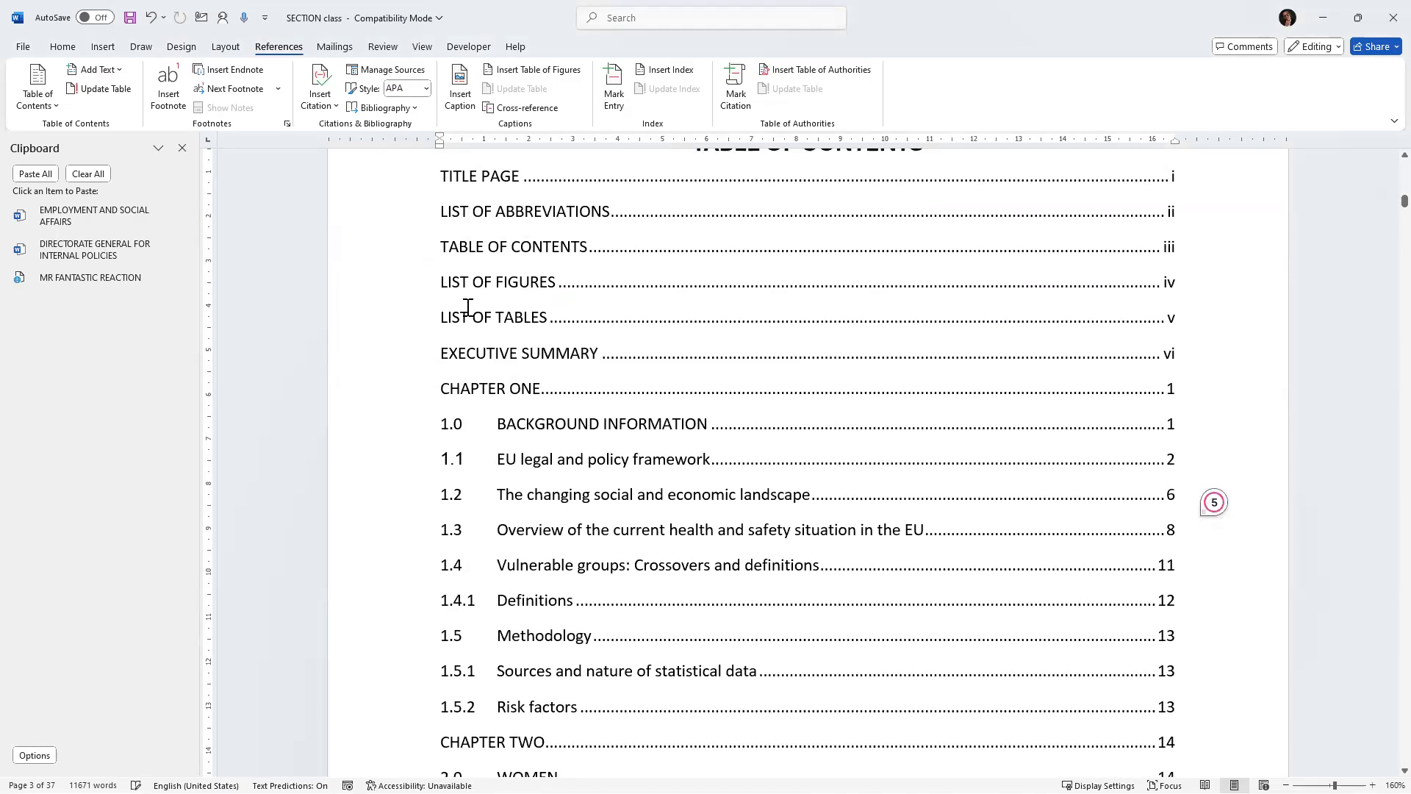
scroll(468, 317, down, 5)
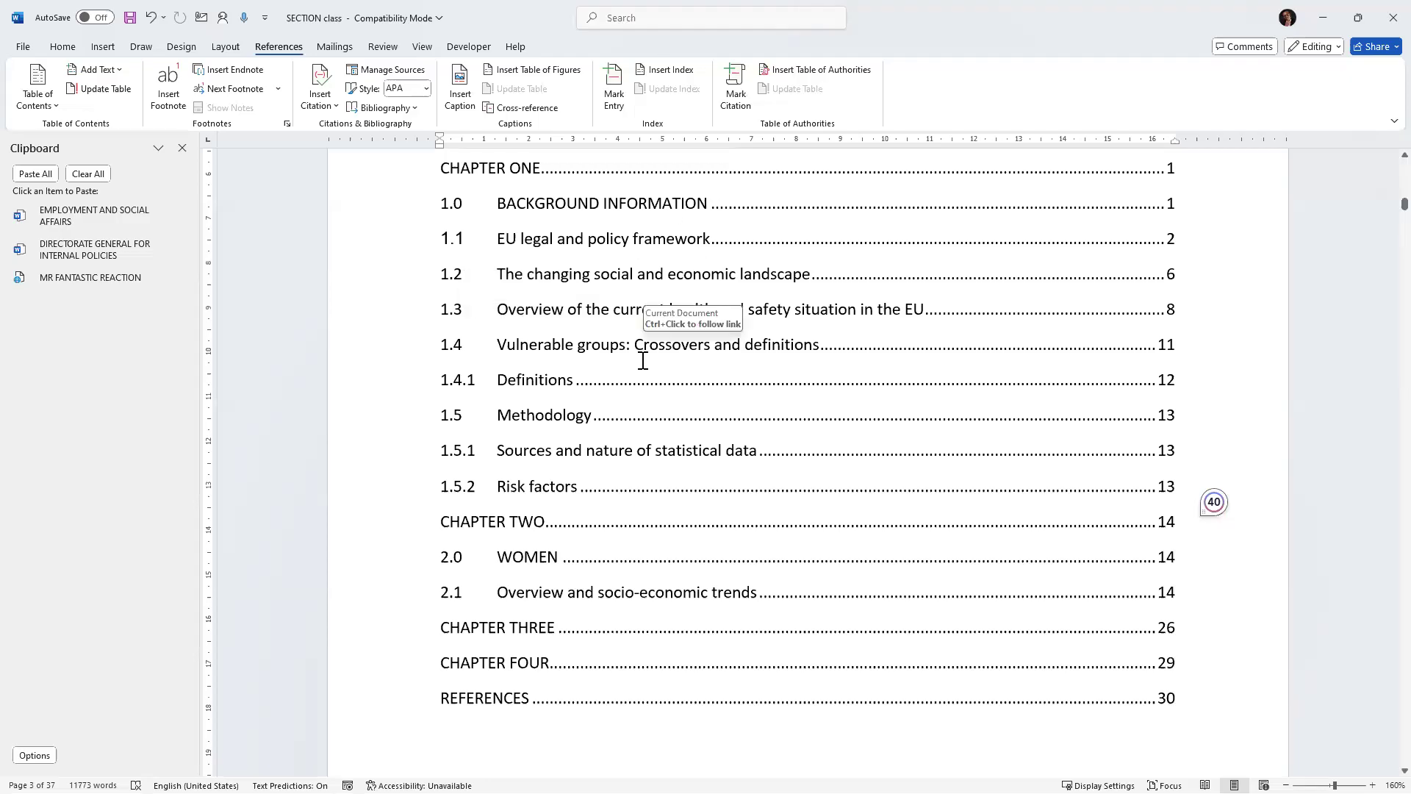
scroll(647, 360, up, 5)
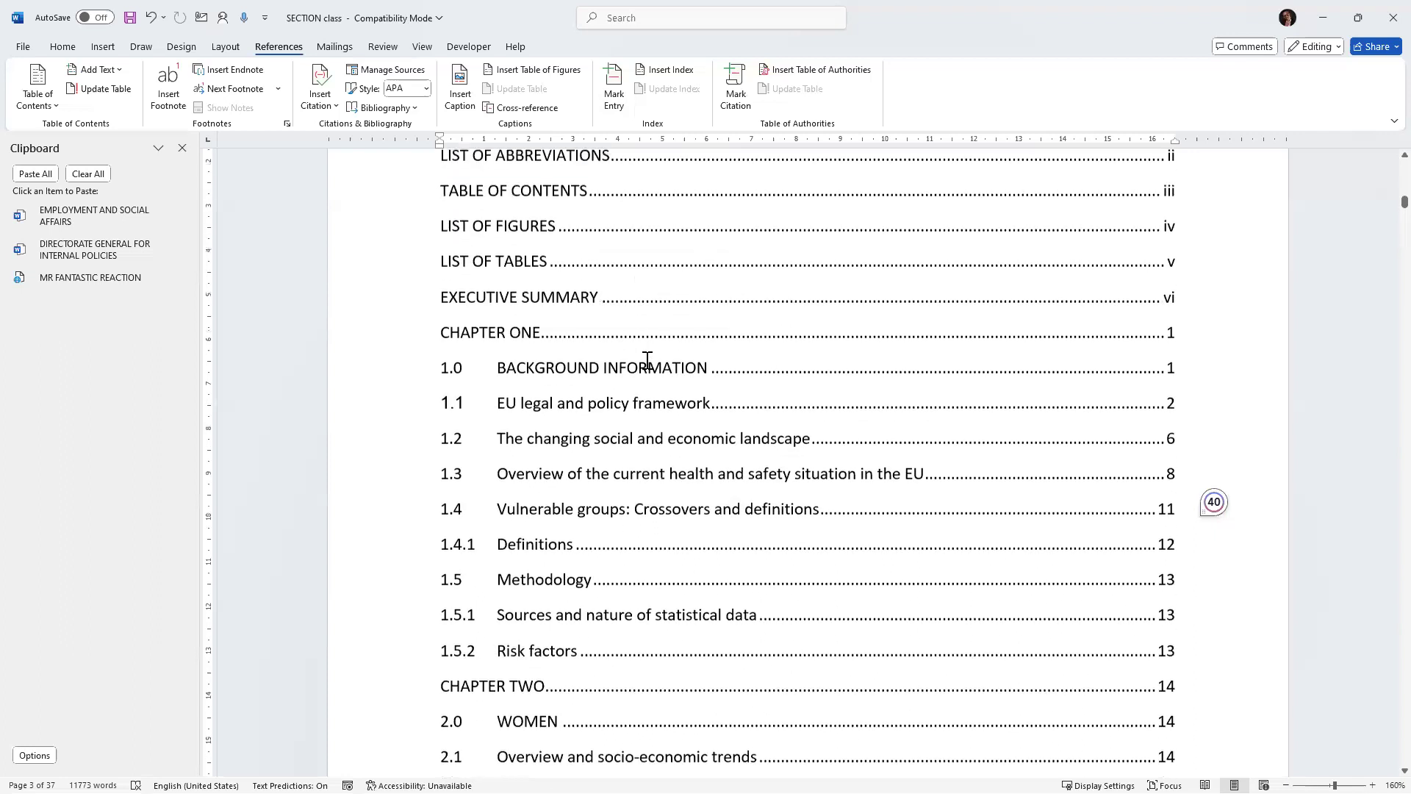
scroll(646, 360, down, 7)
scroll(646, 360, down, 5)
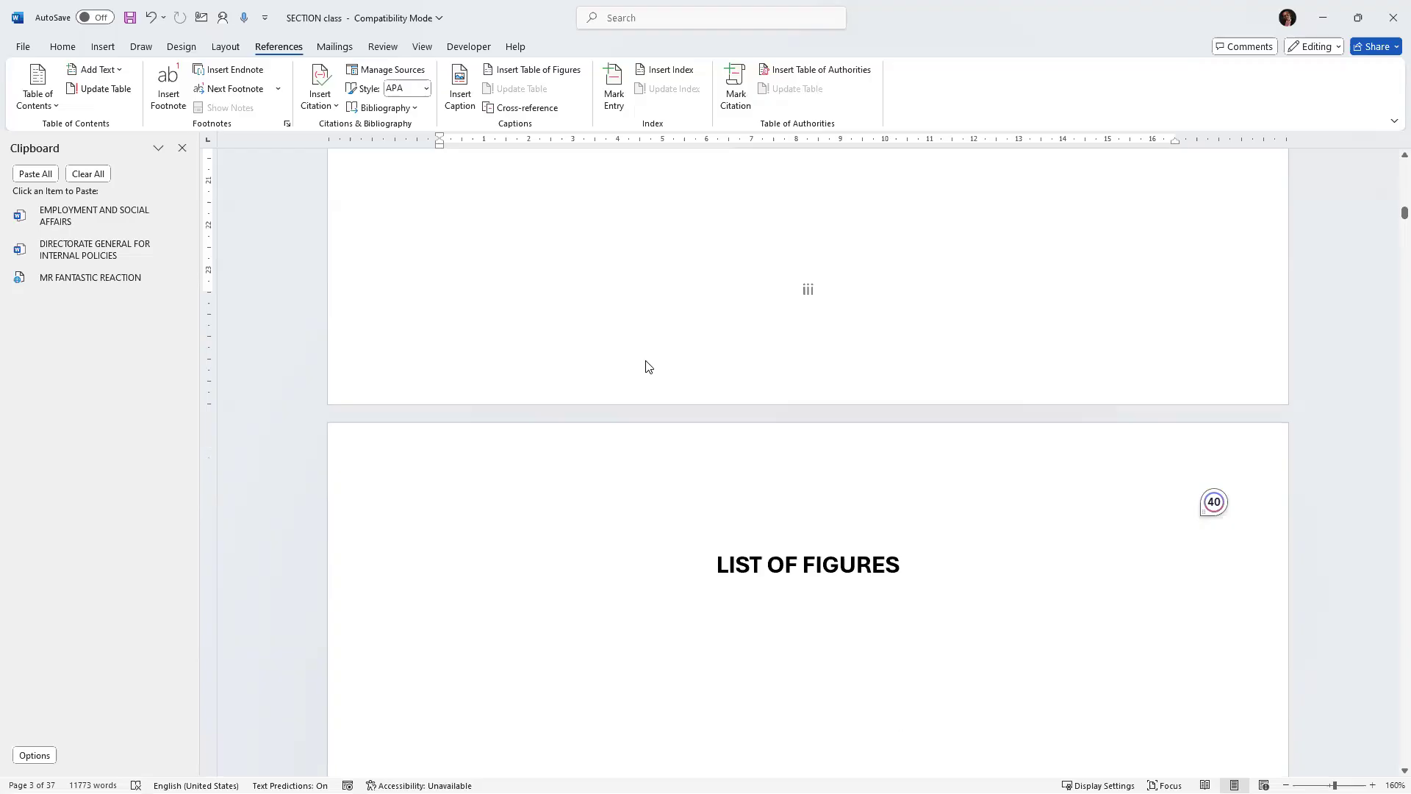
scroll(647, 360, up, 6)
scroll(647, 360, up, 5)
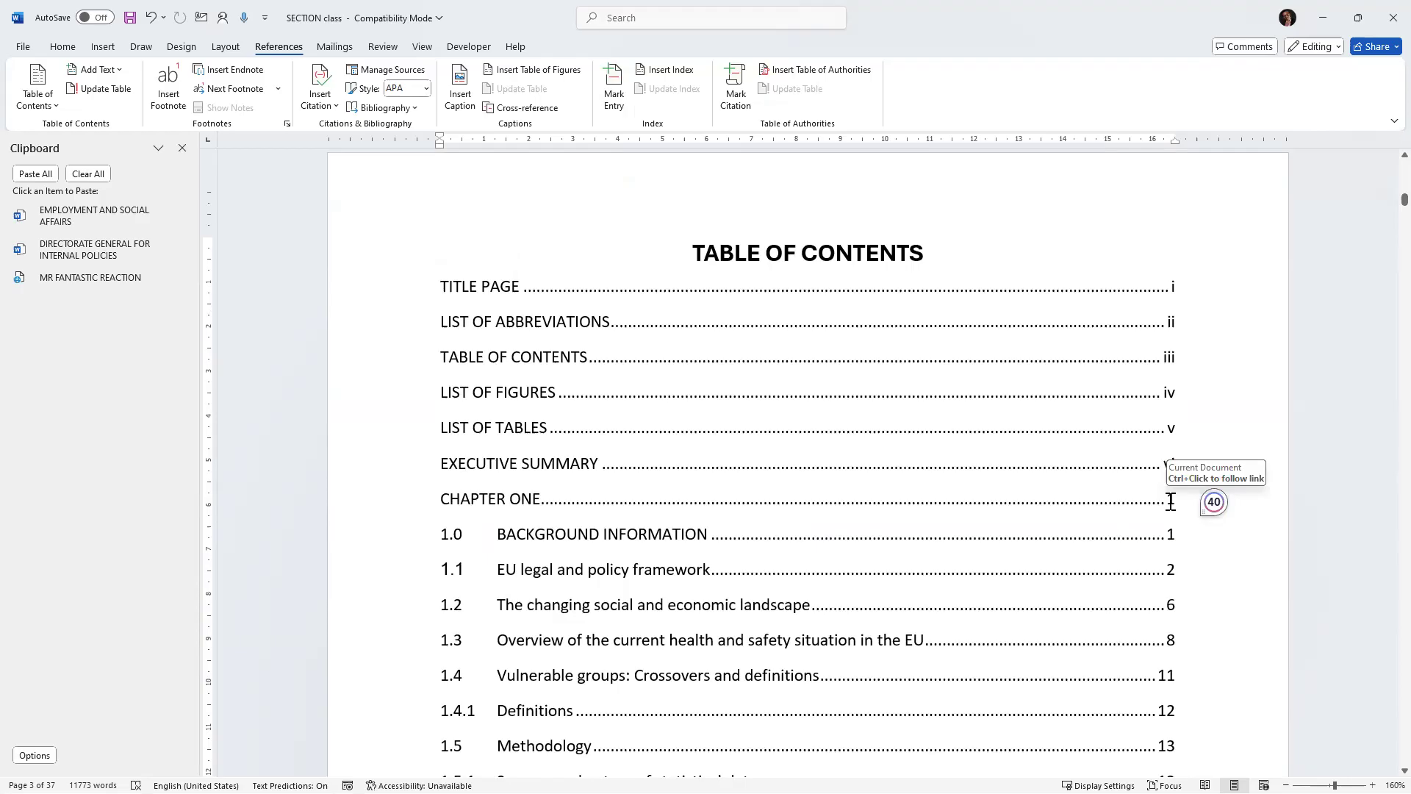
scroll(1177, 502, down, 2)
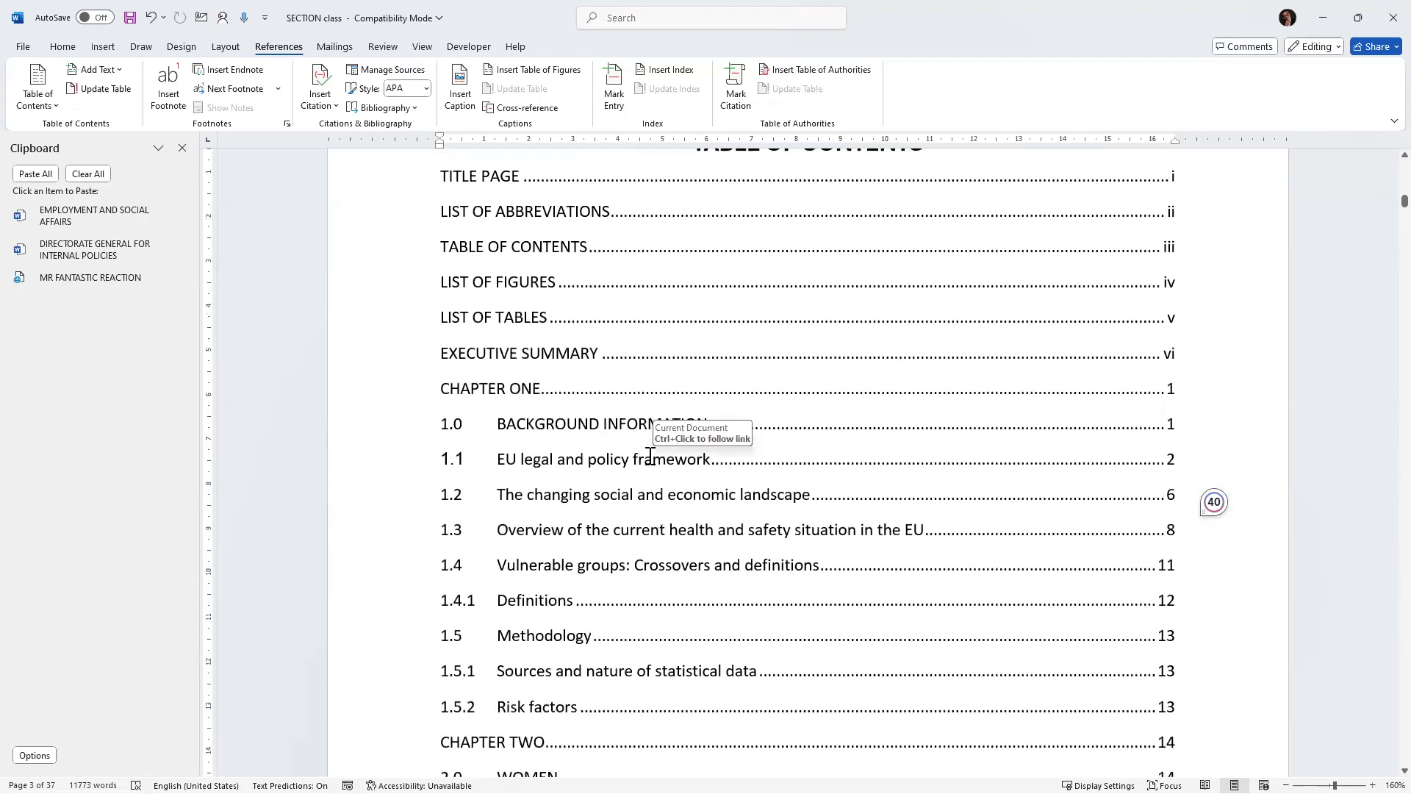
drag(444, 389, 1247, 402)
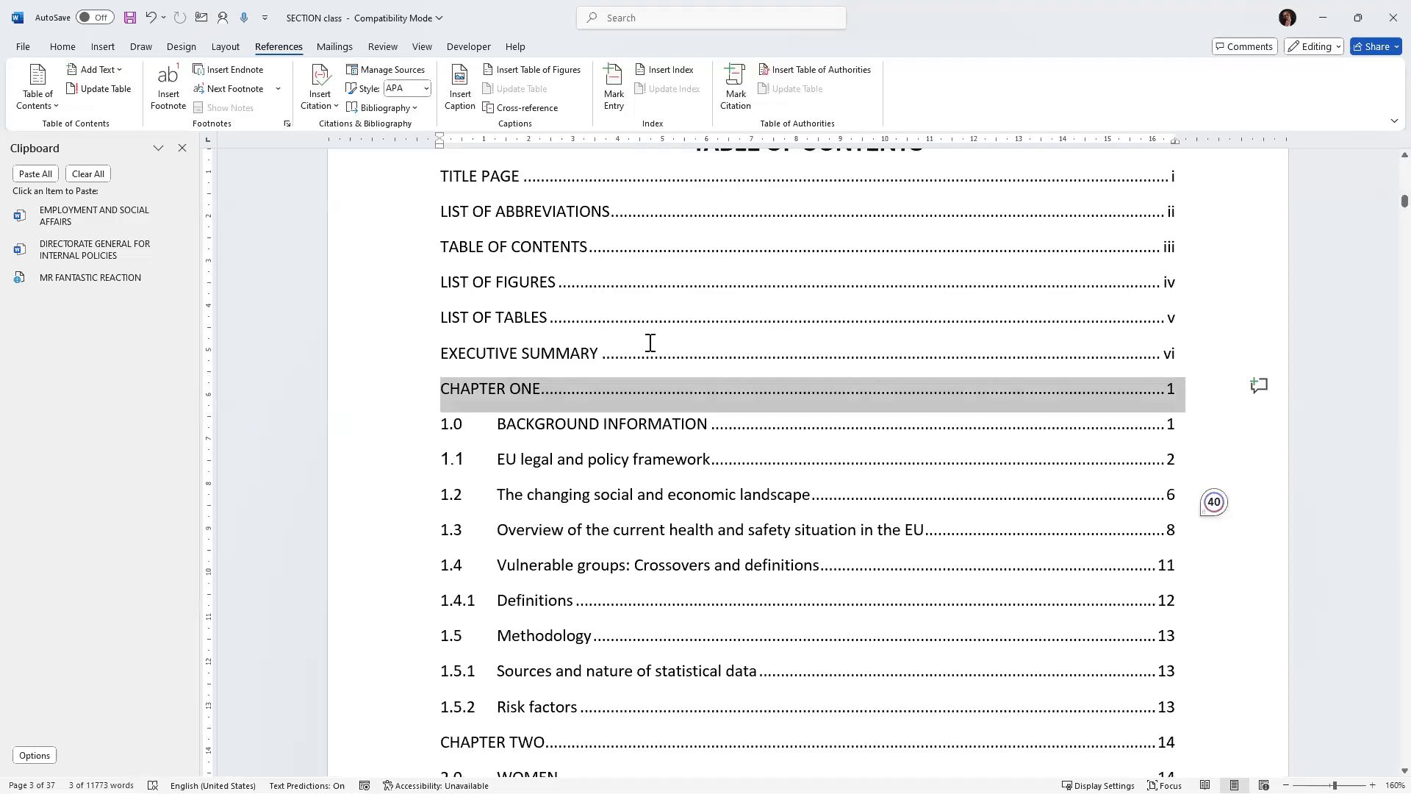
scroll(668, 362, up, 1)
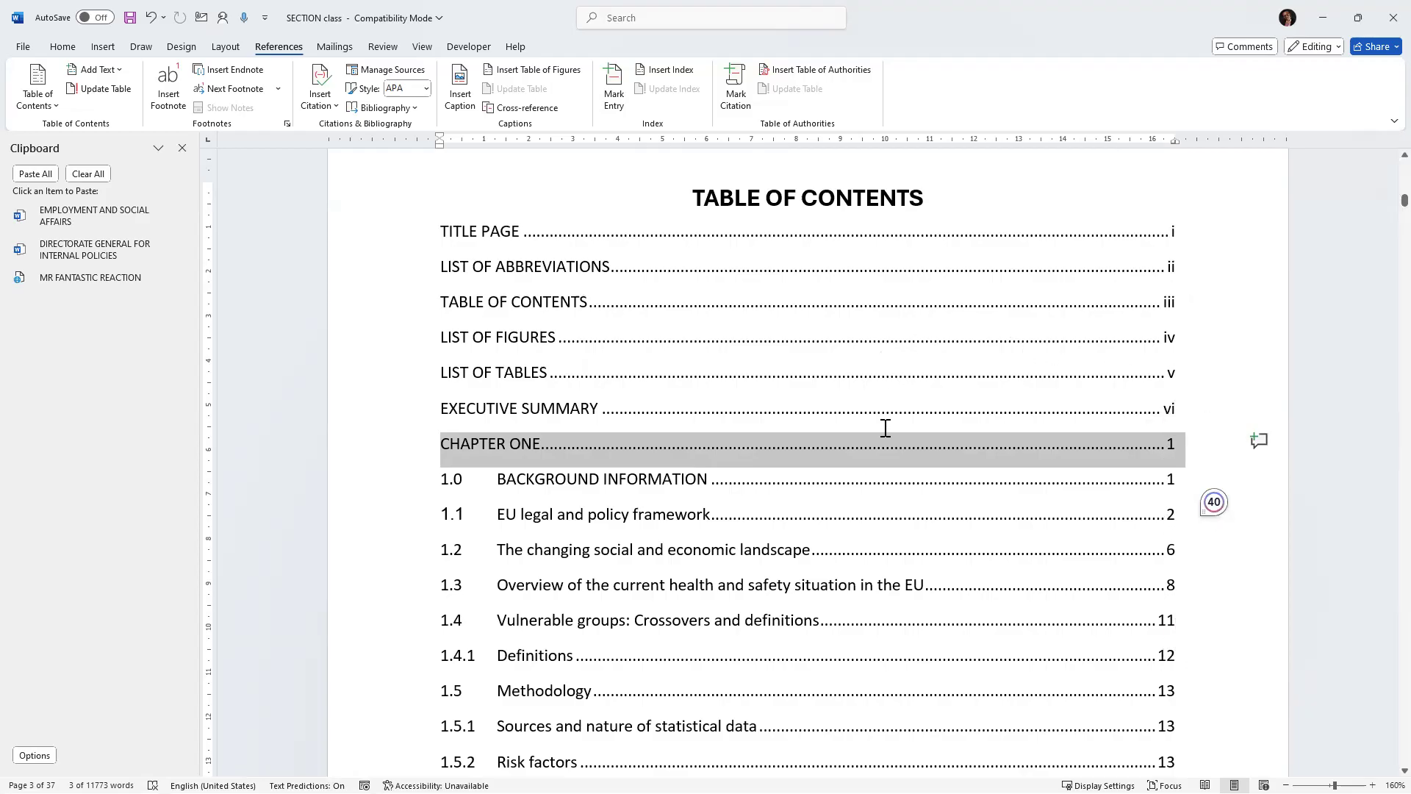
scroll(880, 428, down, 10)
scroll(880, 427, down, 15)
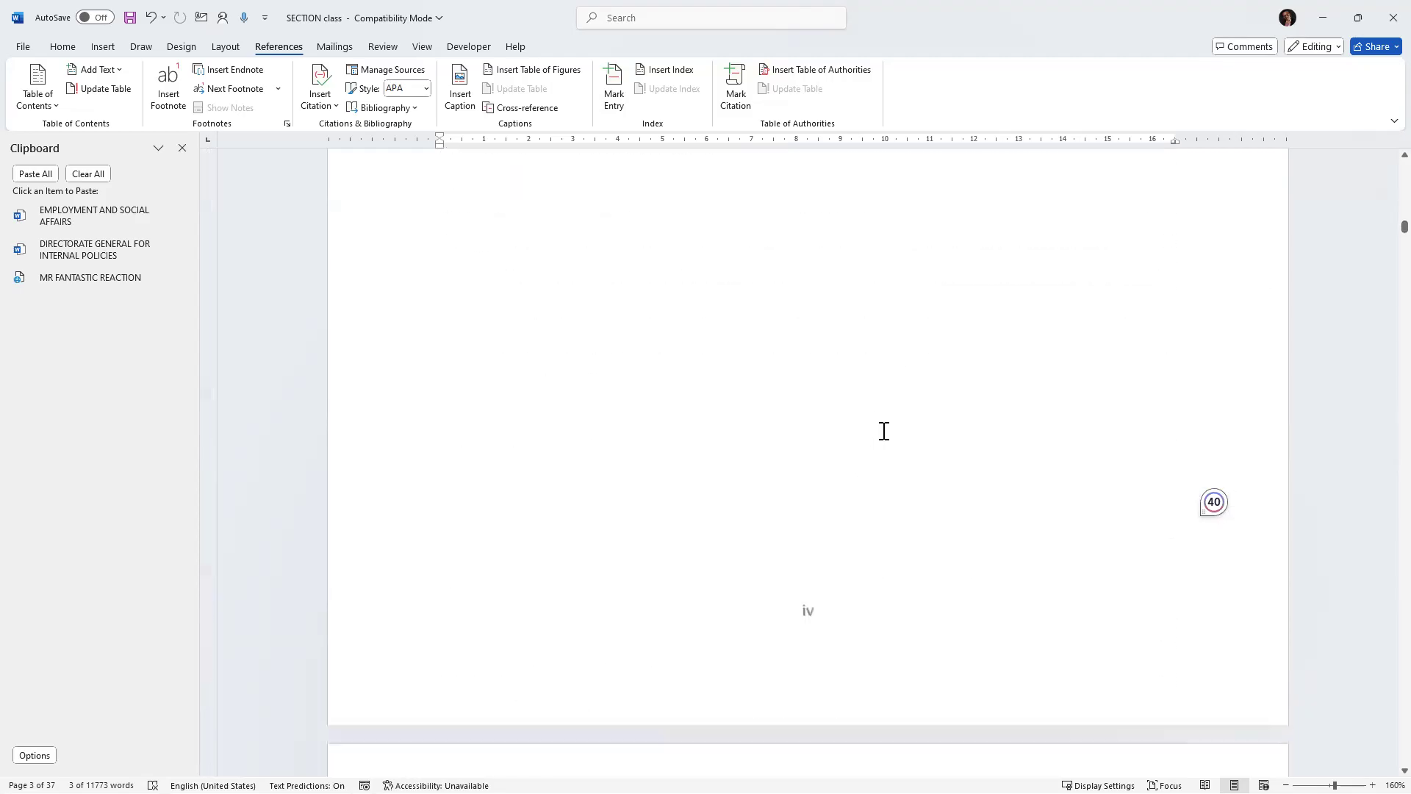
scroll(876, 502, down, 19)
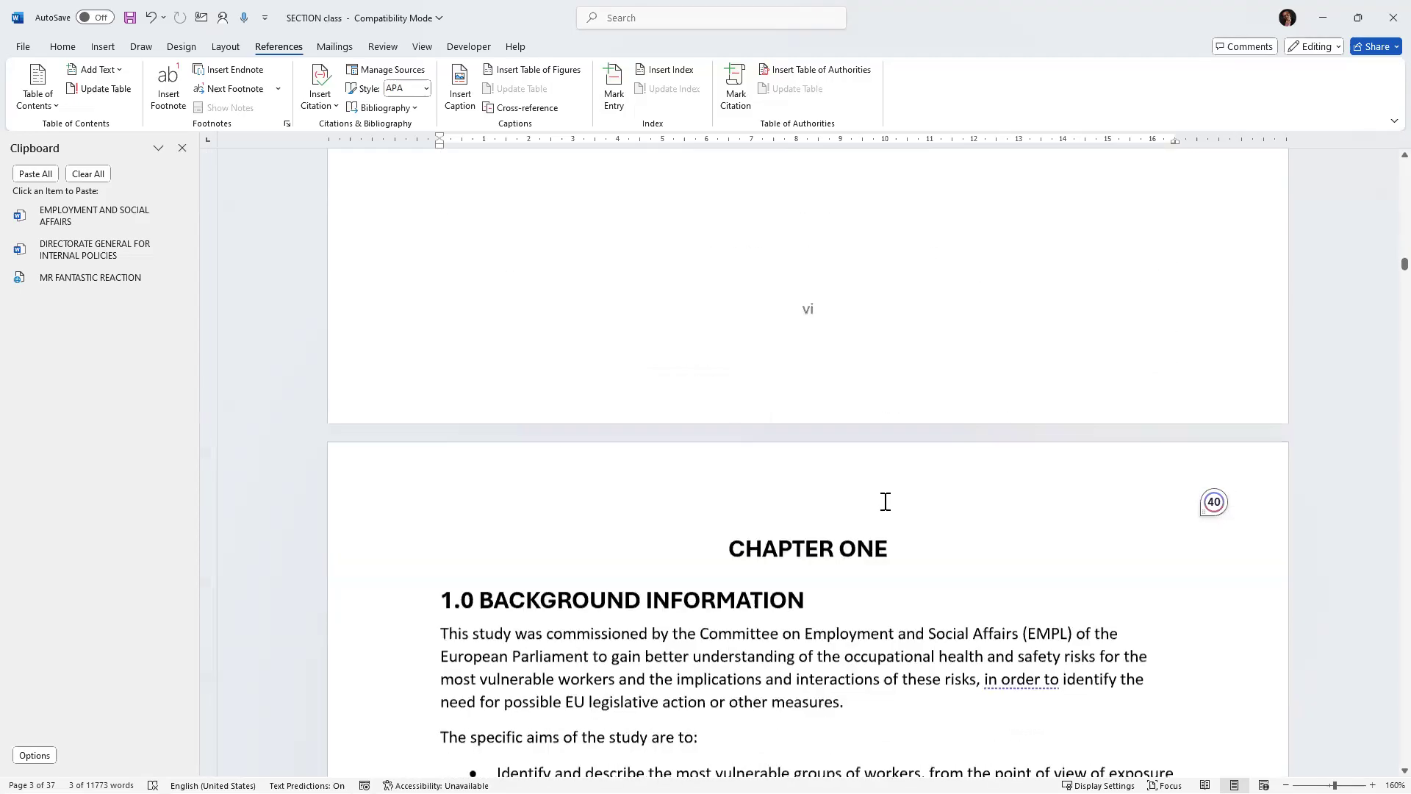
scroll(882, 500, up, 4)
scroll(885, 500, down, 1)
scroll(885, 500, up, 4)
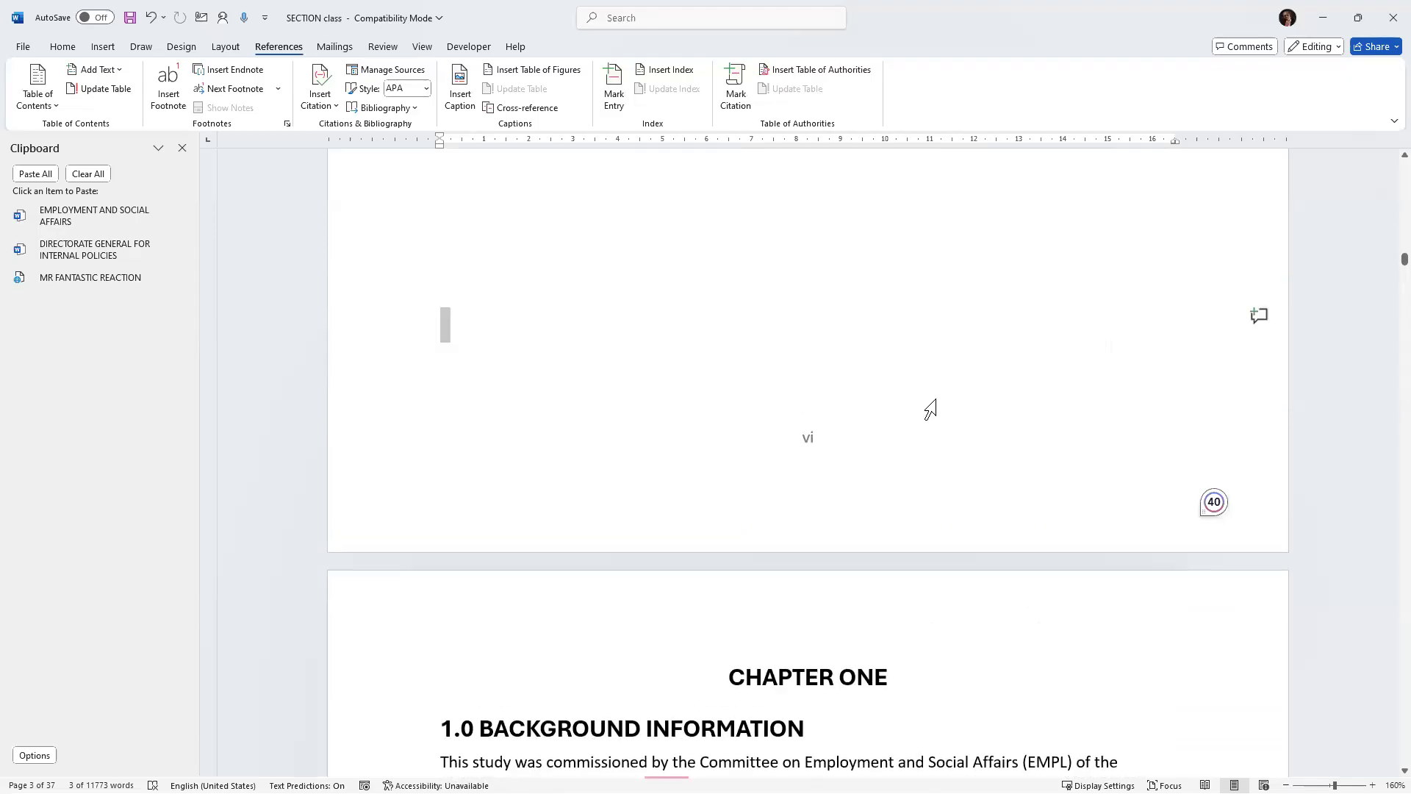
scroll(791, 360, up, 7)
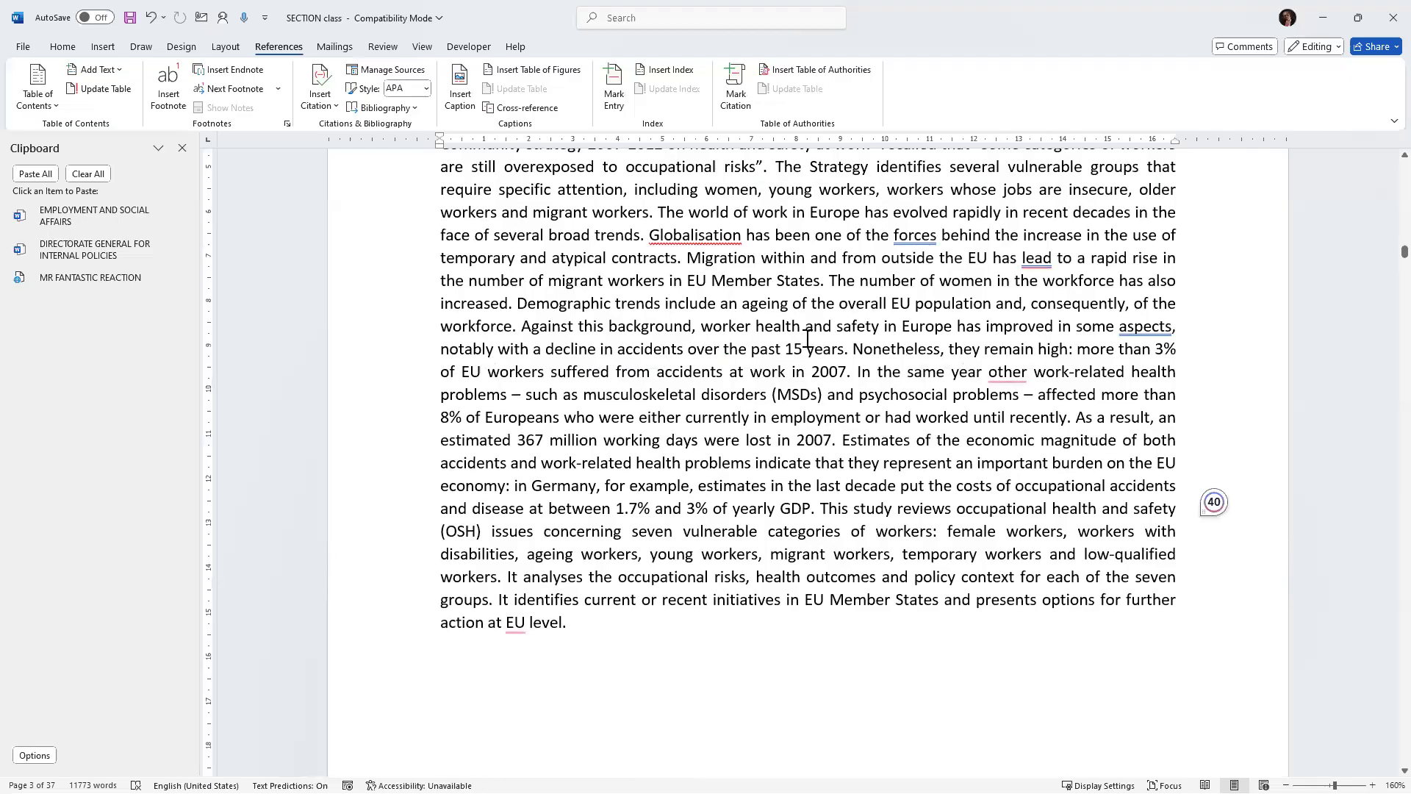
scroll(809, 416, down, 7)
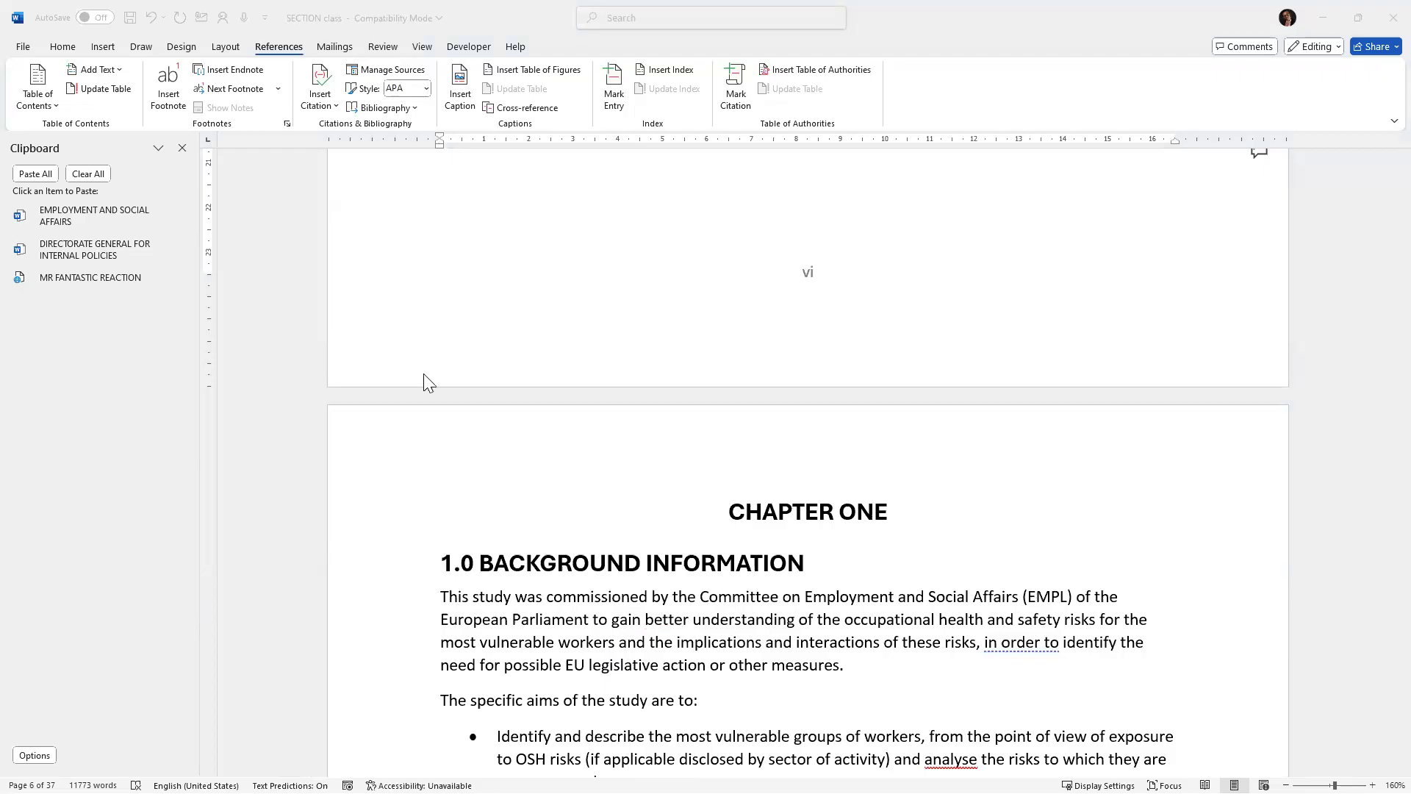
Place the cursor on the blank line before chapter one and insert a Next Page section break there.
click(620, 283)
scroll(514, 257, up, 1)
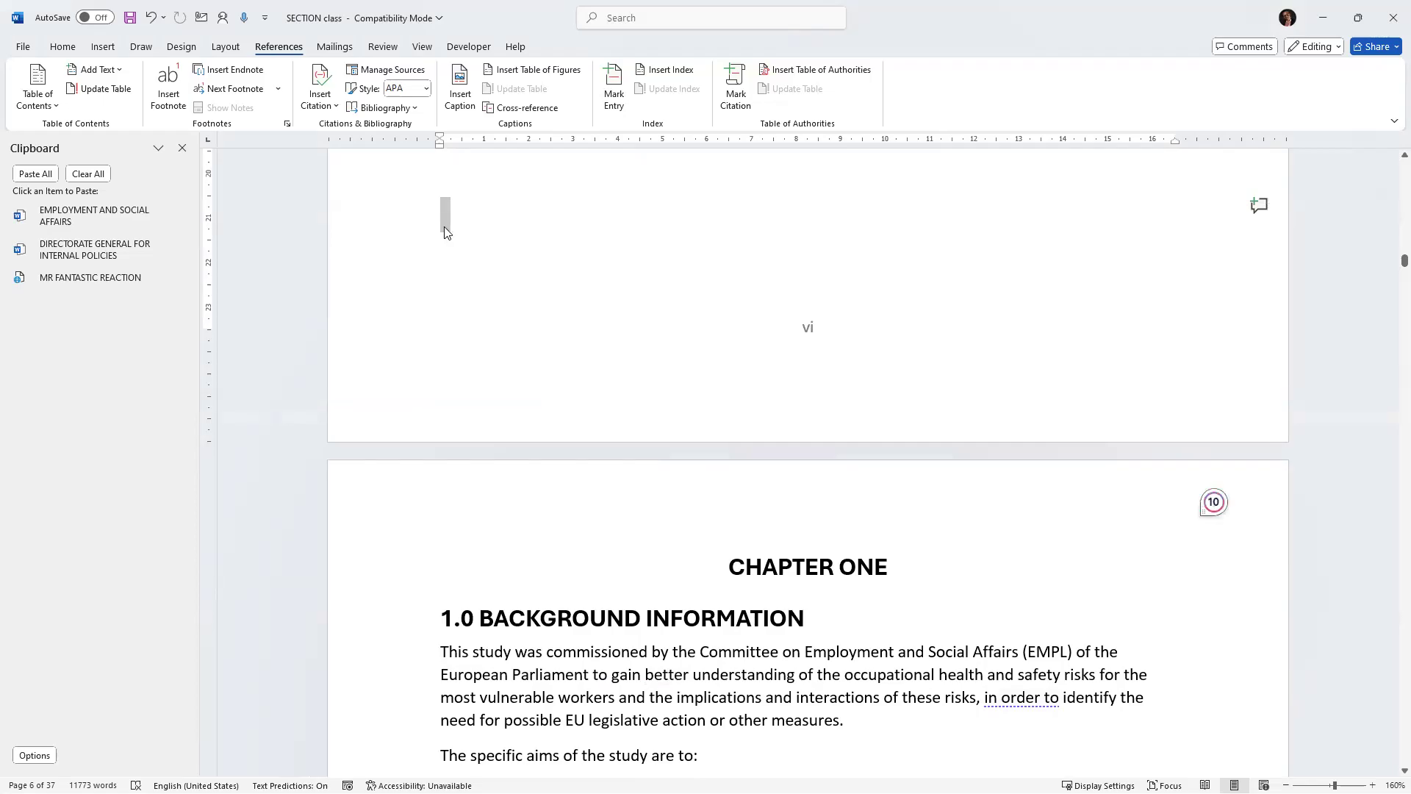
click(444, 220)
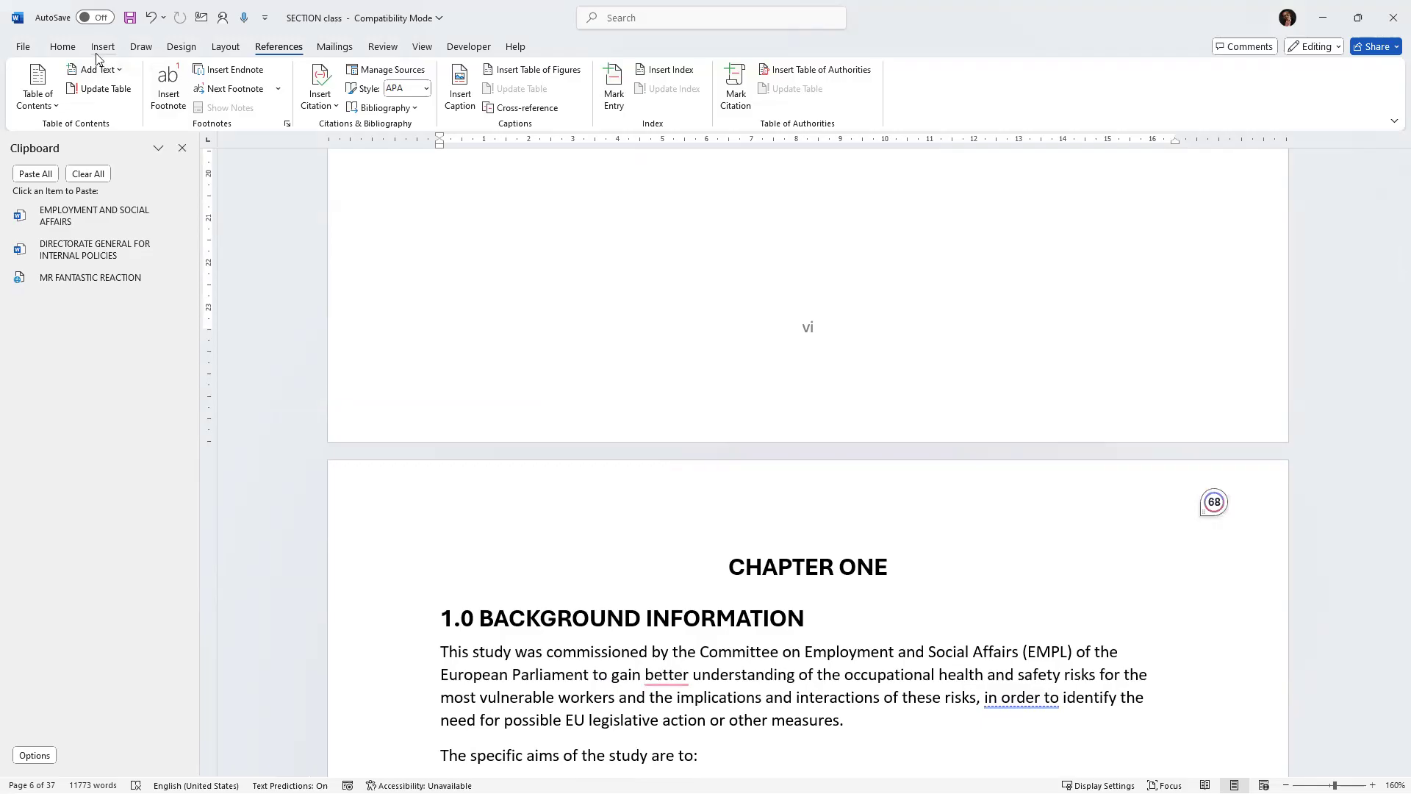
click(221, 49)
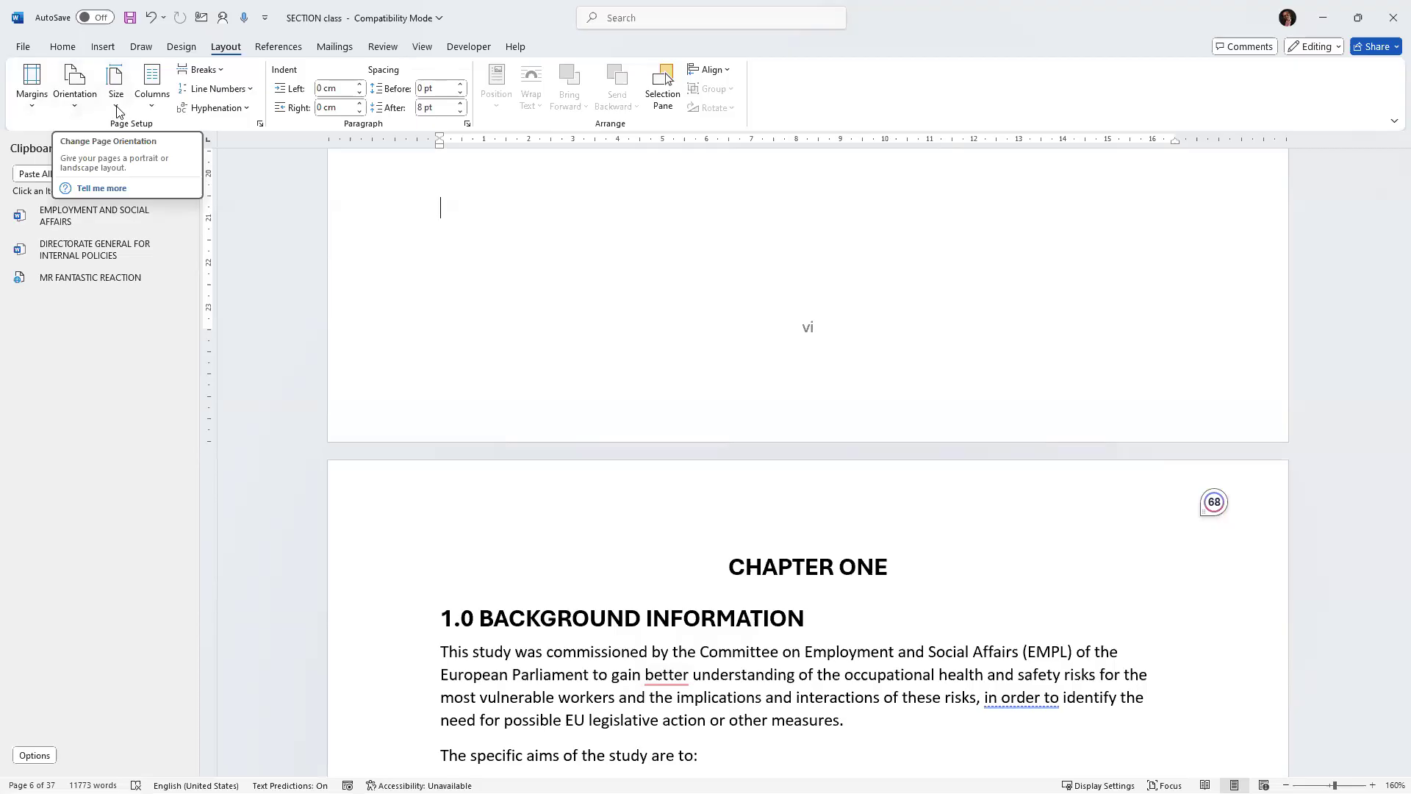
click(220, 74)
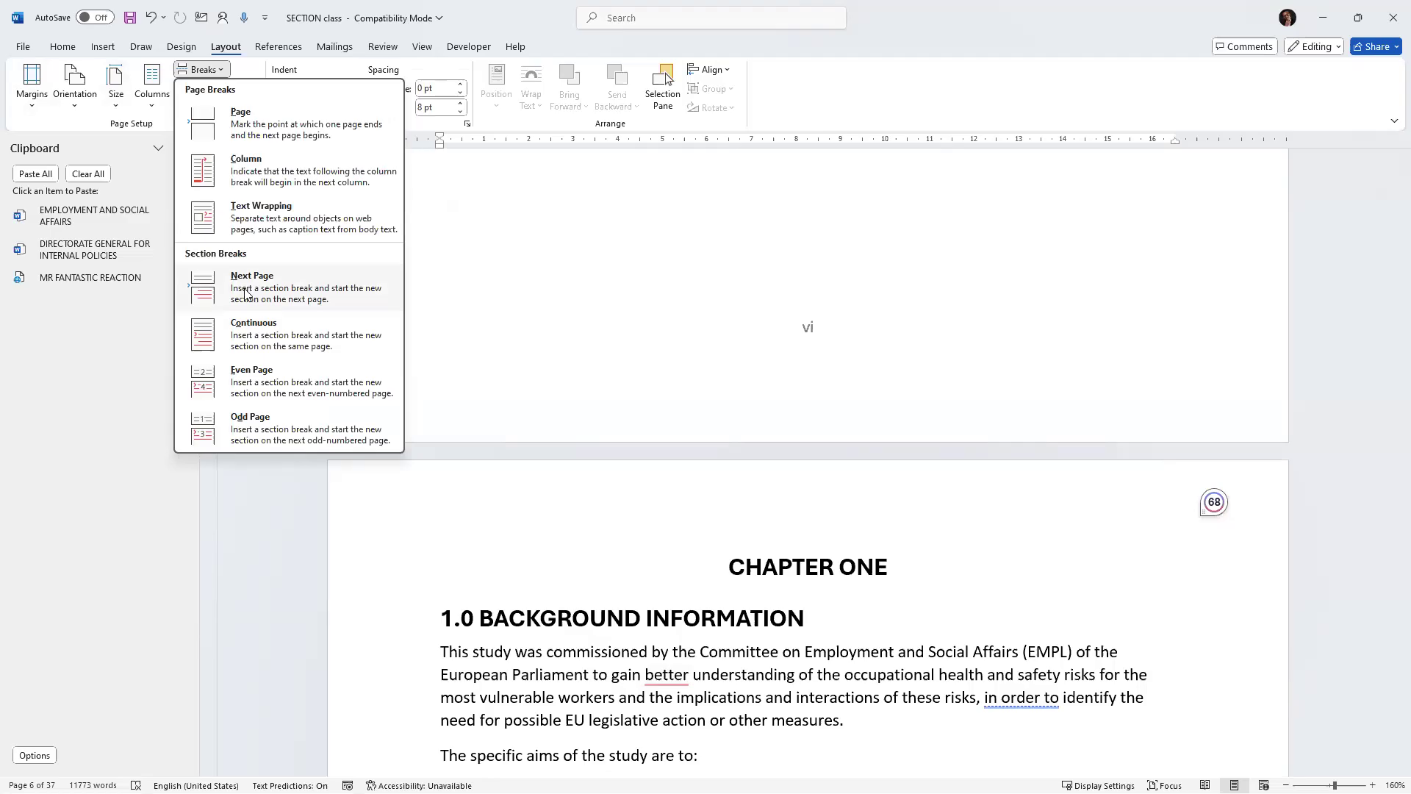
click(639, 359)
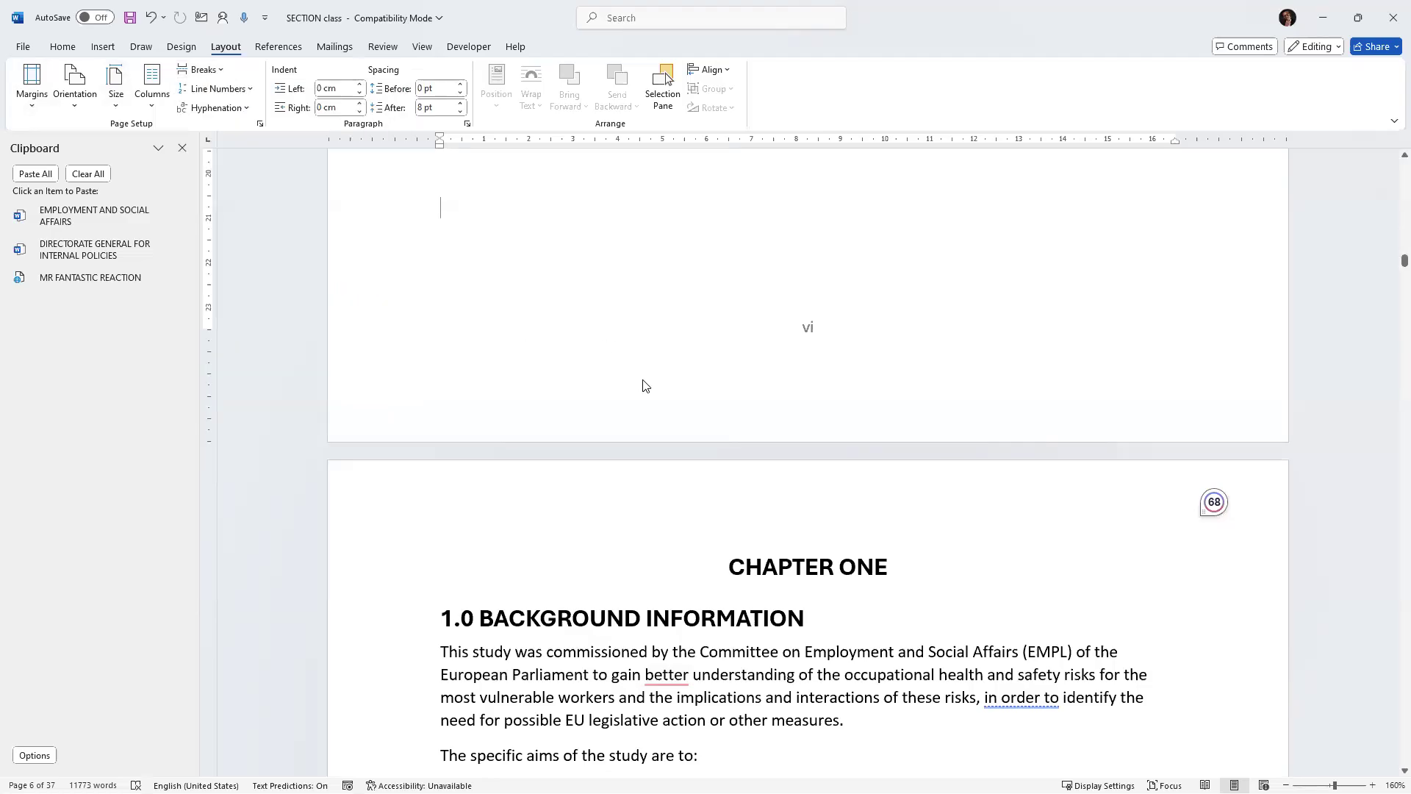
Open the footer of the page before chapter one to inspect its section, then return to the body text.
click(395, 405)
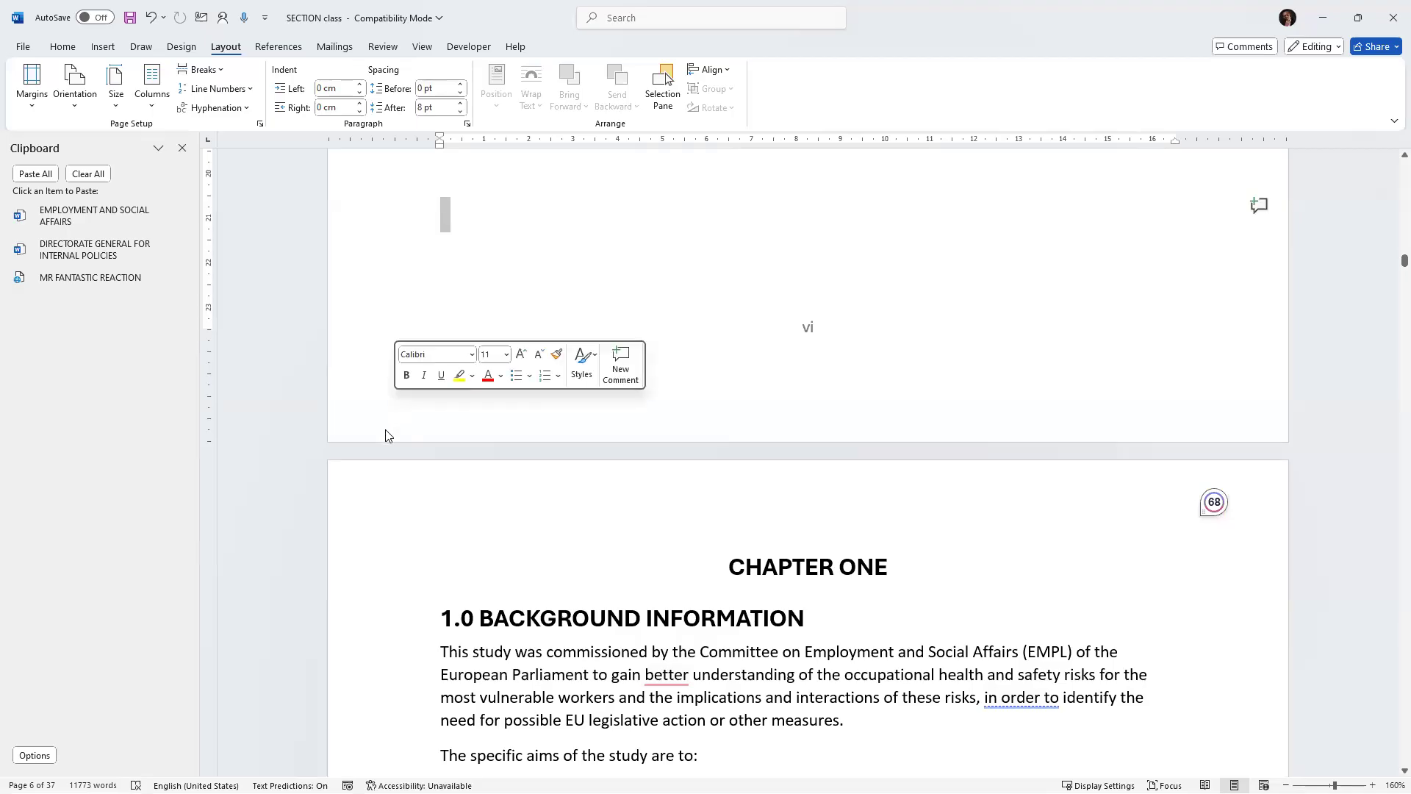
double_click(385, 435)
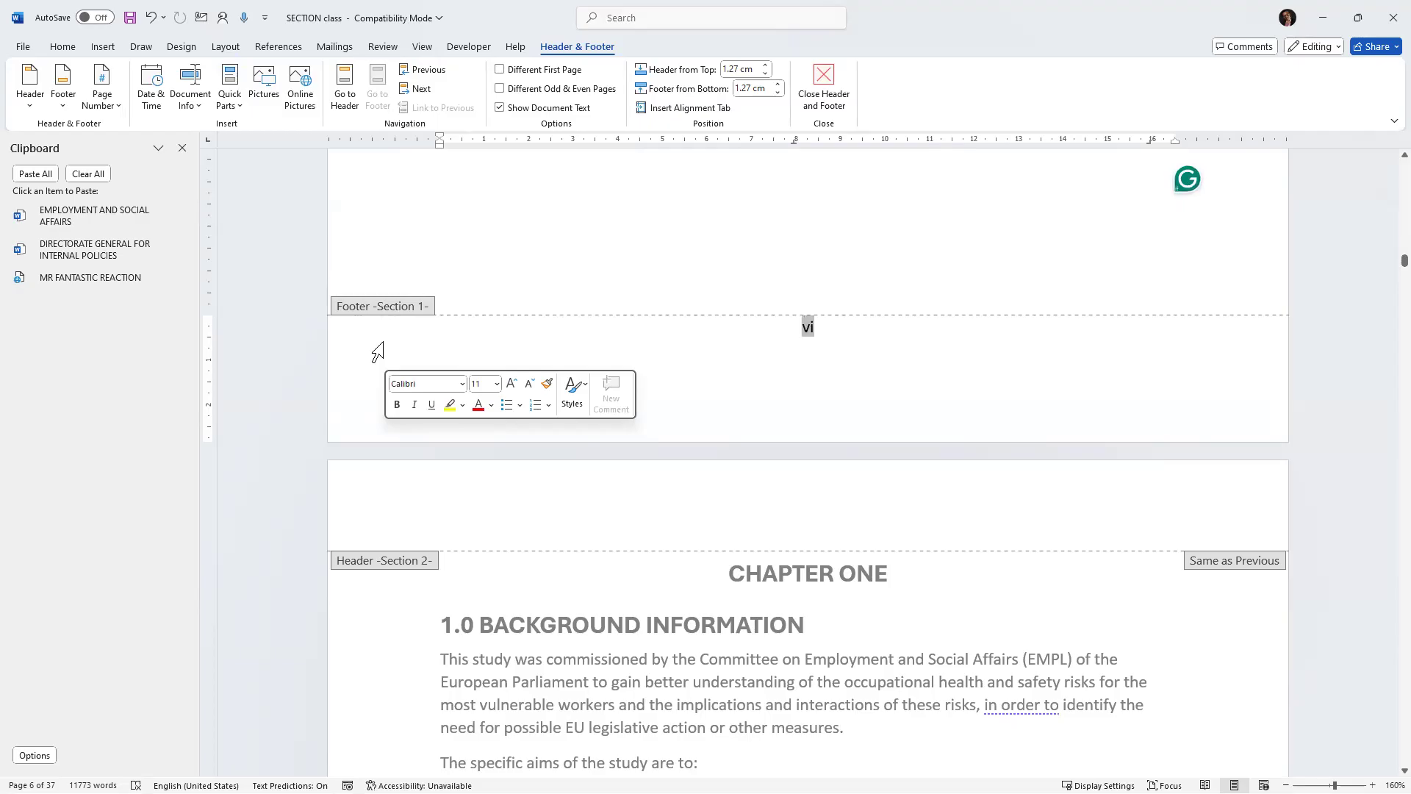
scroll(378, 351, down, 1)
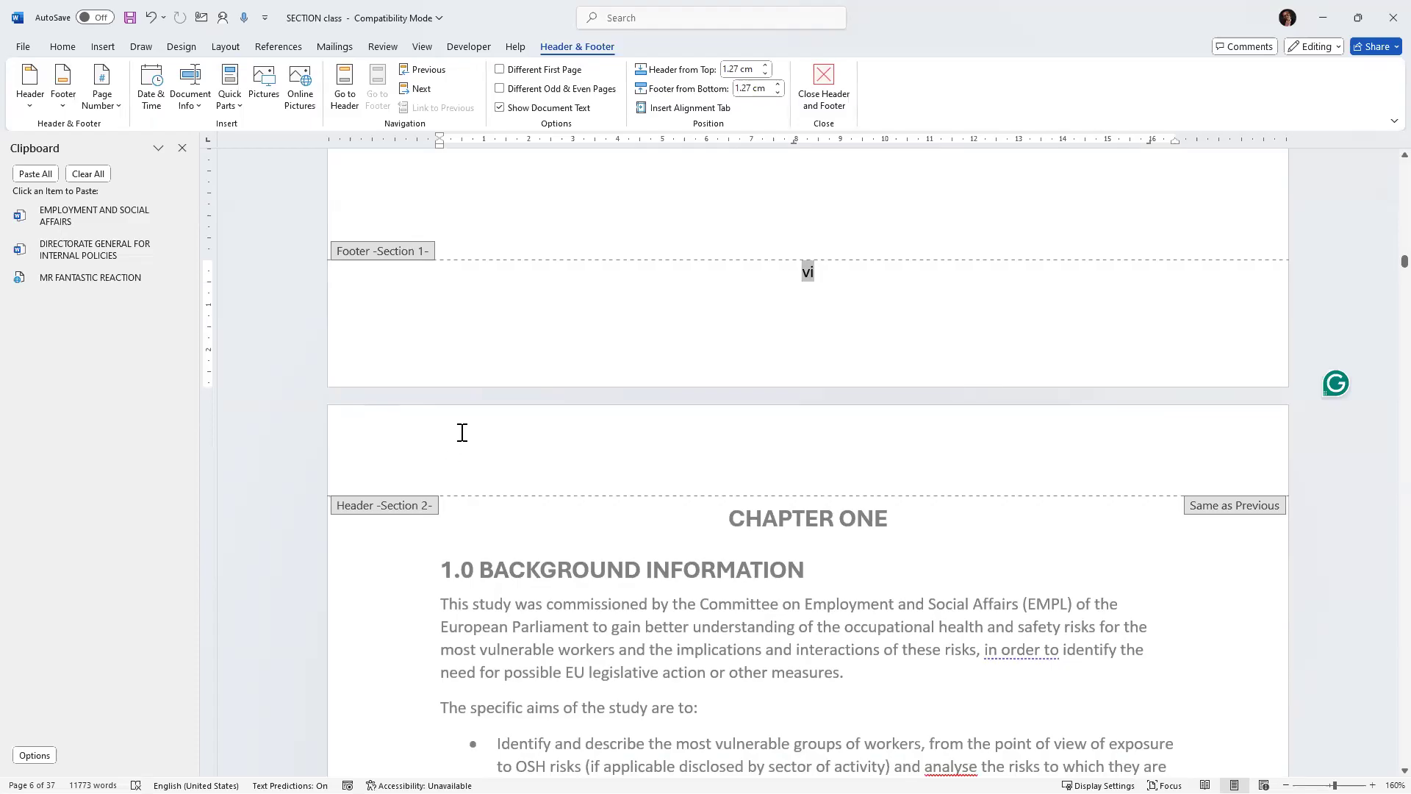
double_click(498, 550)
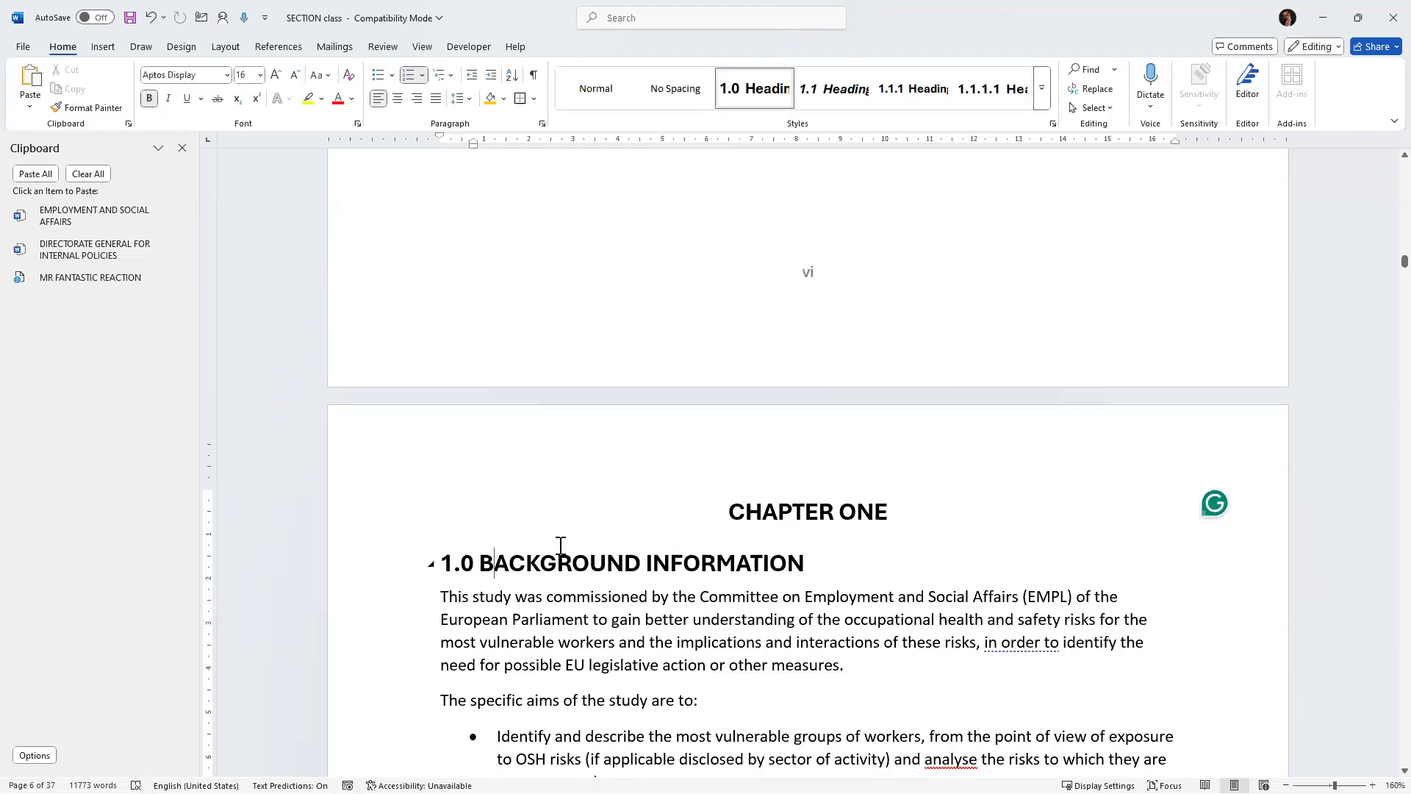
scroll(558, 546, up, 4)
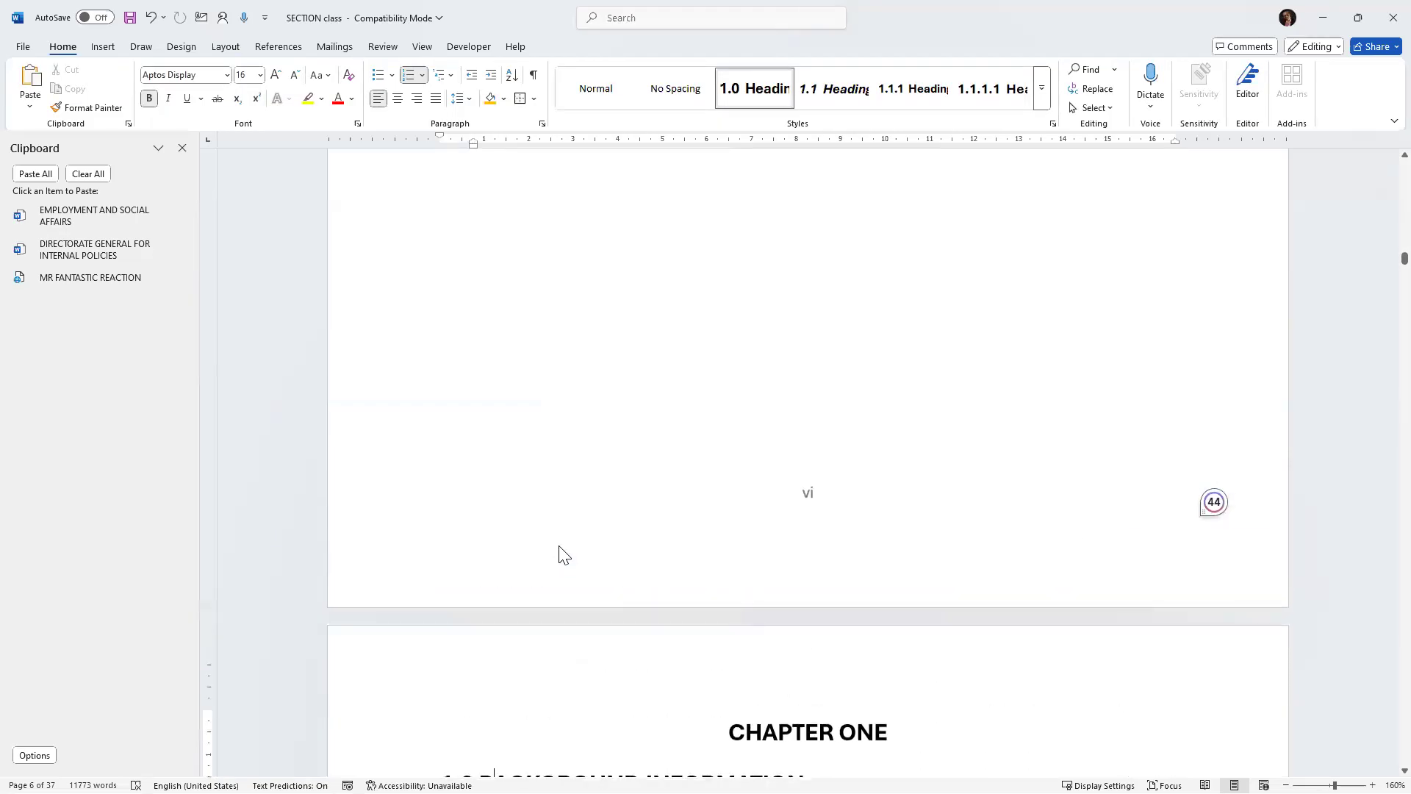
scroll(558, 546, down, 1)
scroll(559, 545, up, 5)
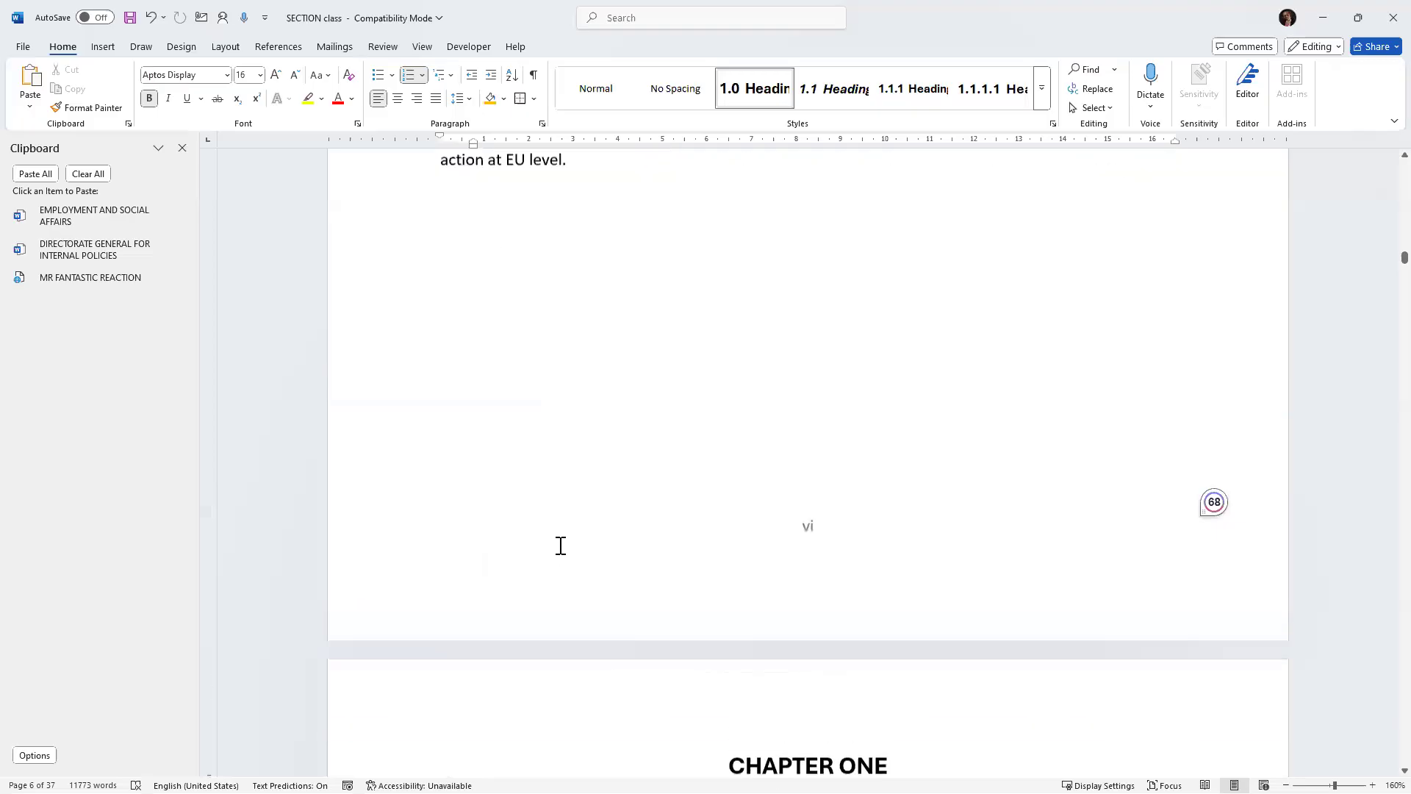
Place the cursor at the start of the executive summary and examine the page number position galleries.
scroll(560, 545, up, 1)
click(593, 279)
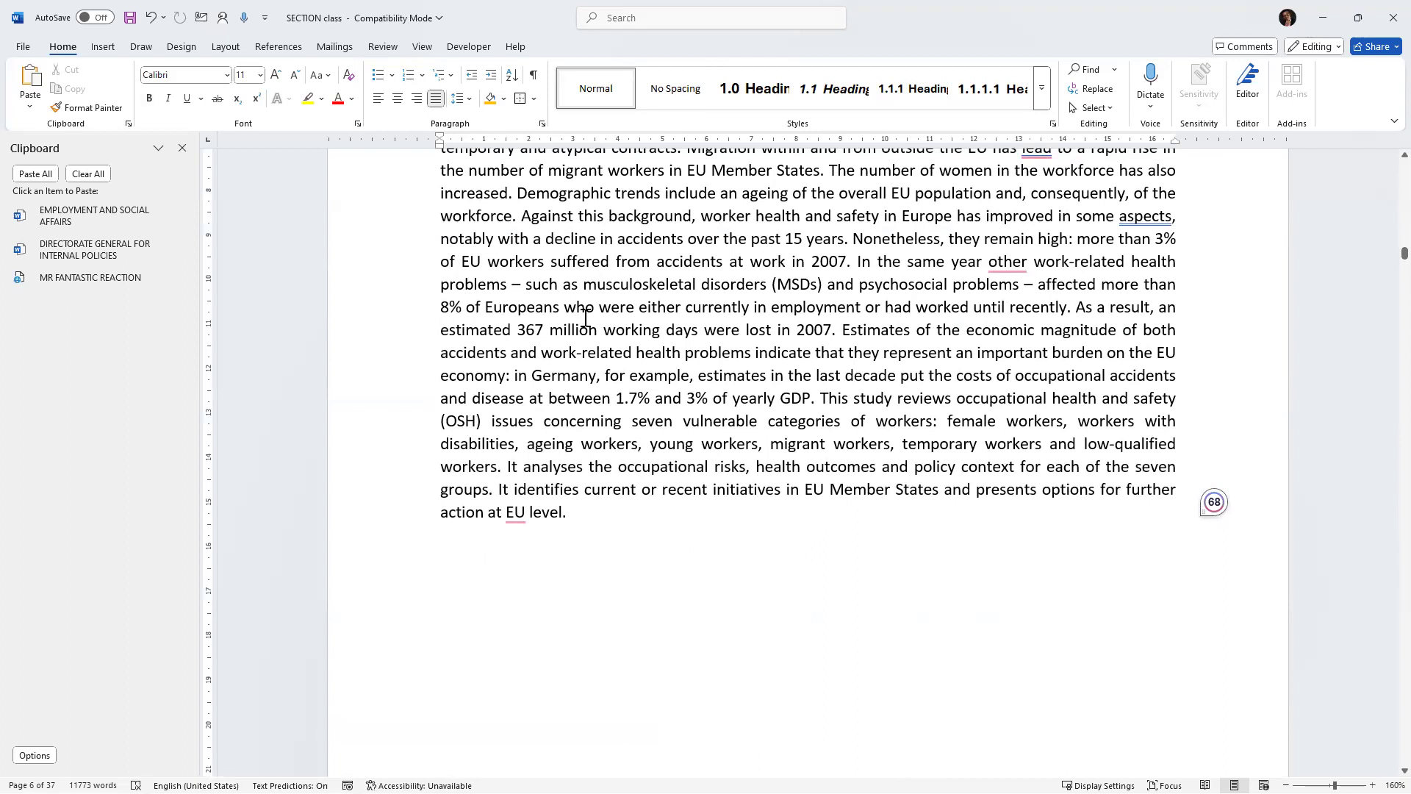
scroll(640, 305, up, 15)
scroll(654, 372, down, 15)
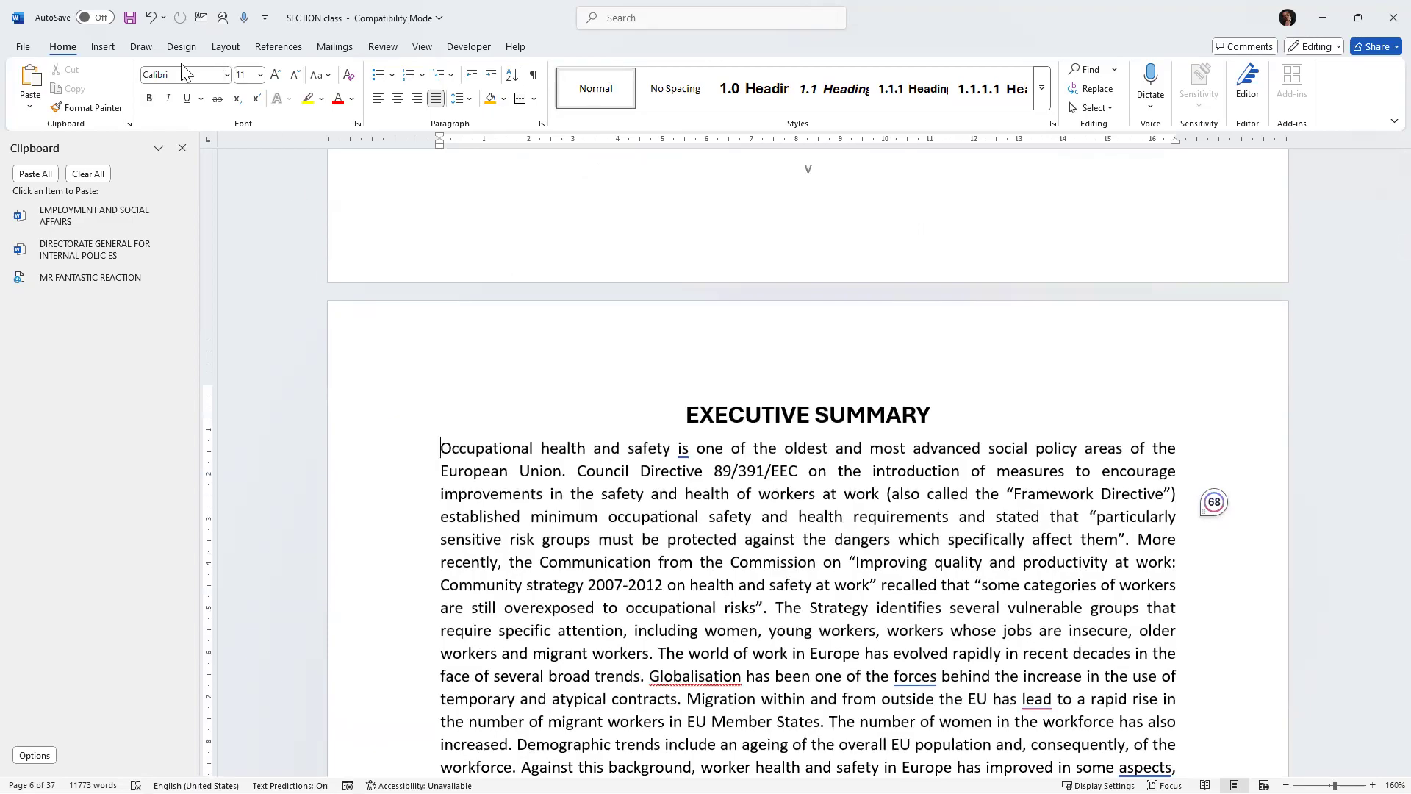
click(103, 46)
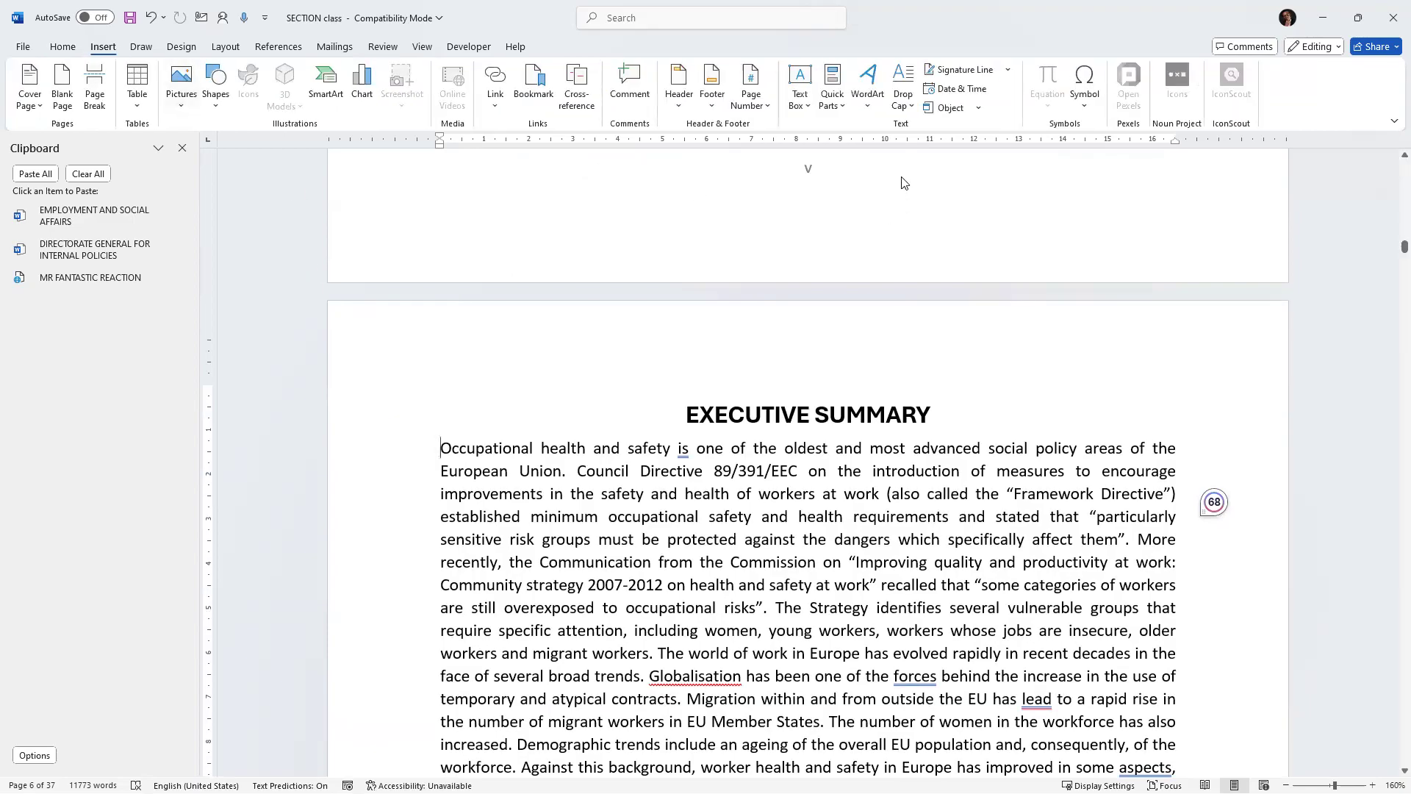
click(769, 107)
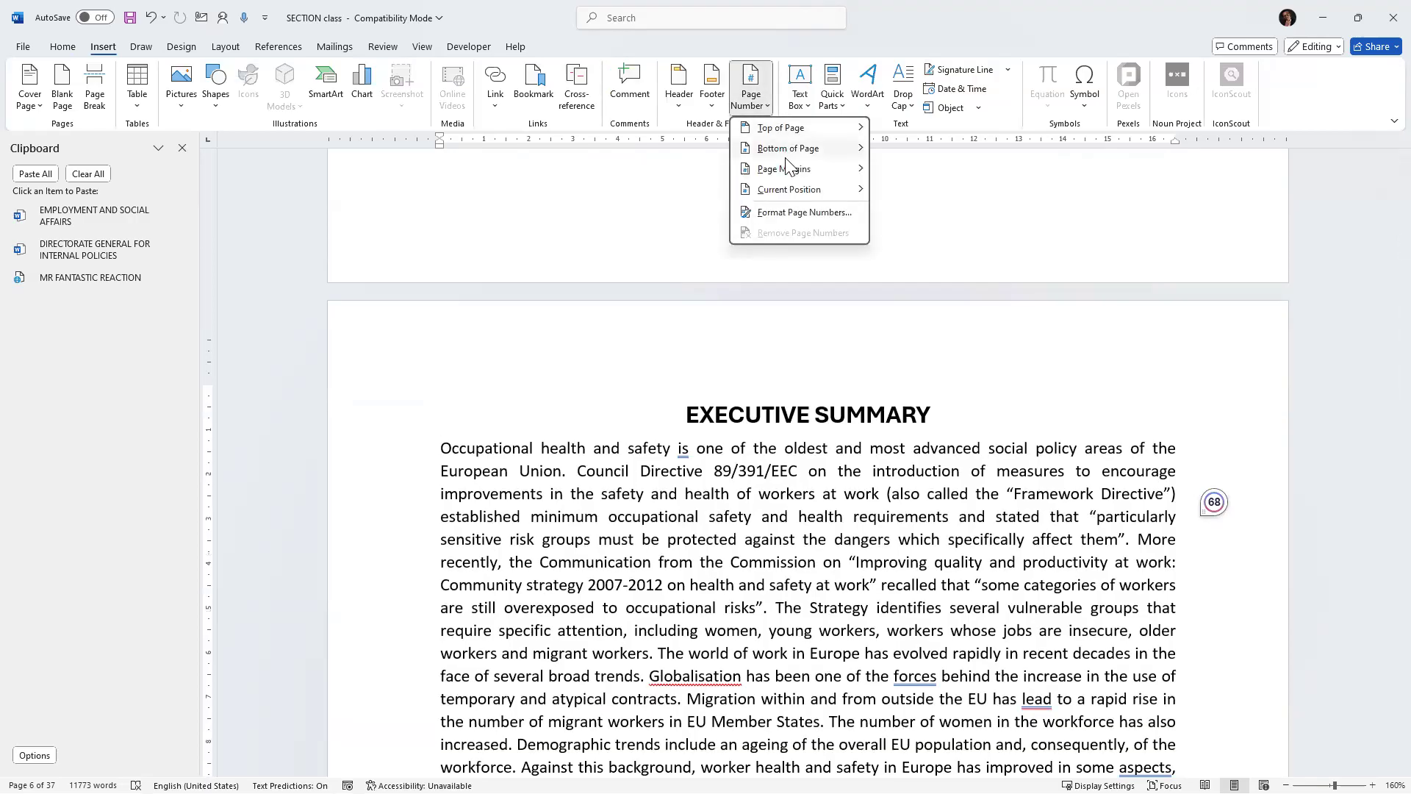
mouse_move(785, 149)
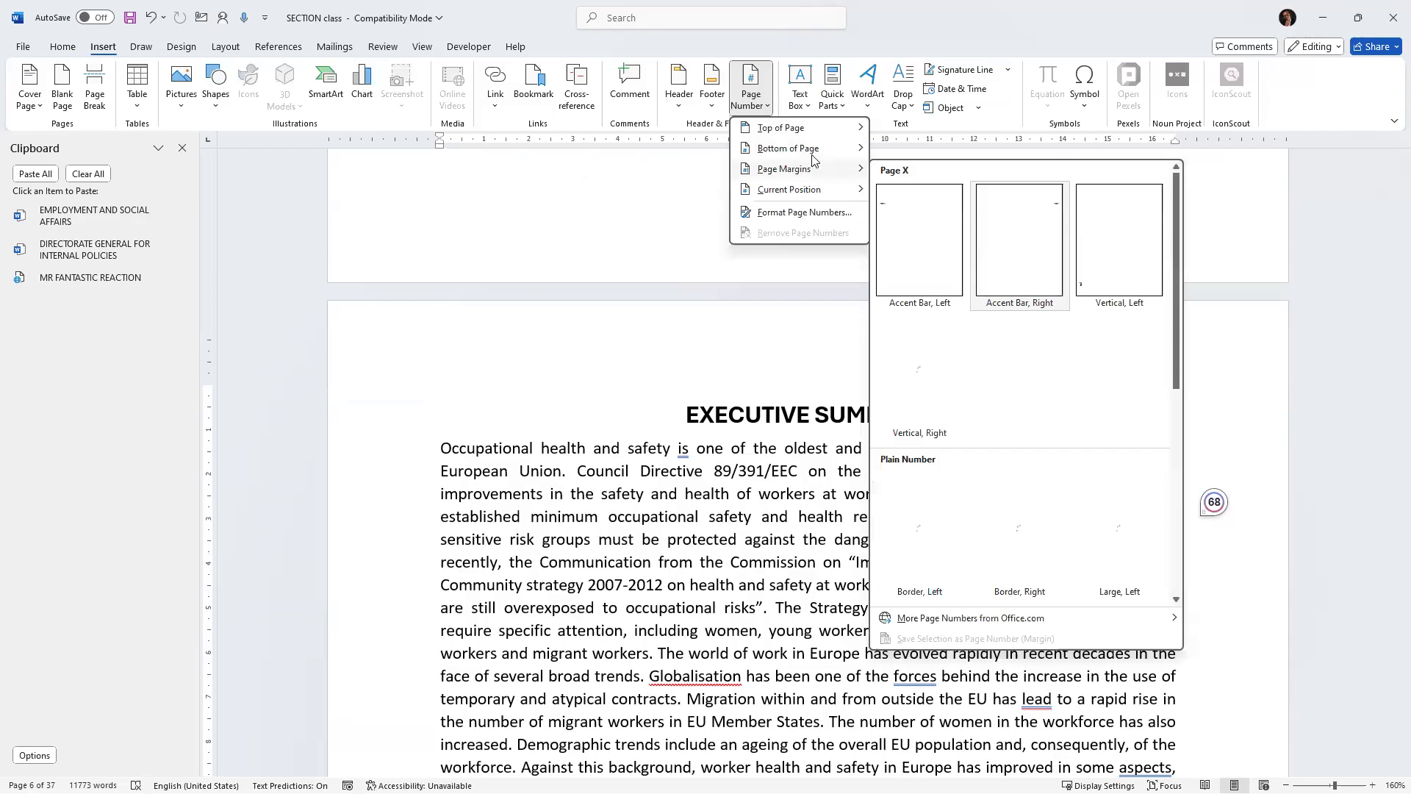
mouse_move(861, 156)
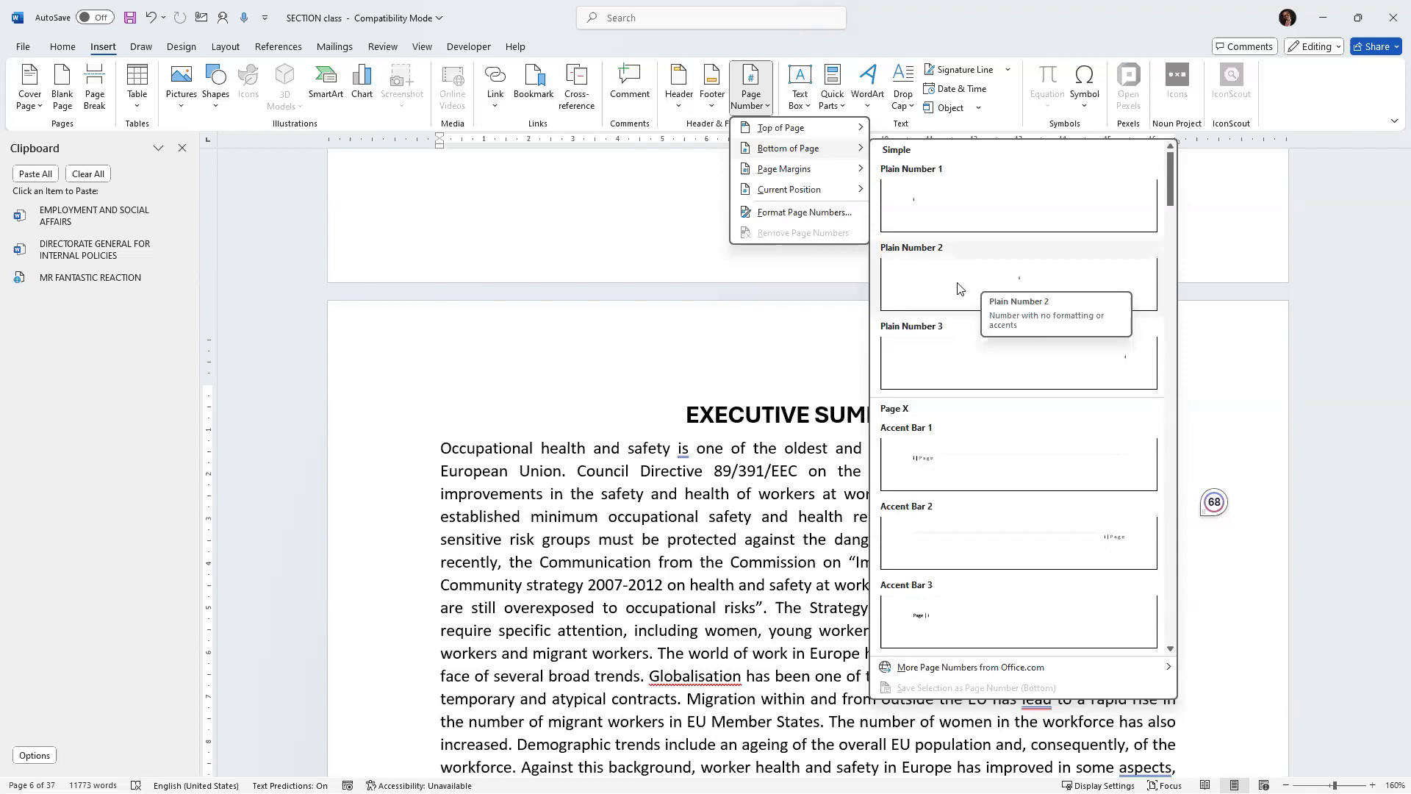
mouse_move(748, 124)
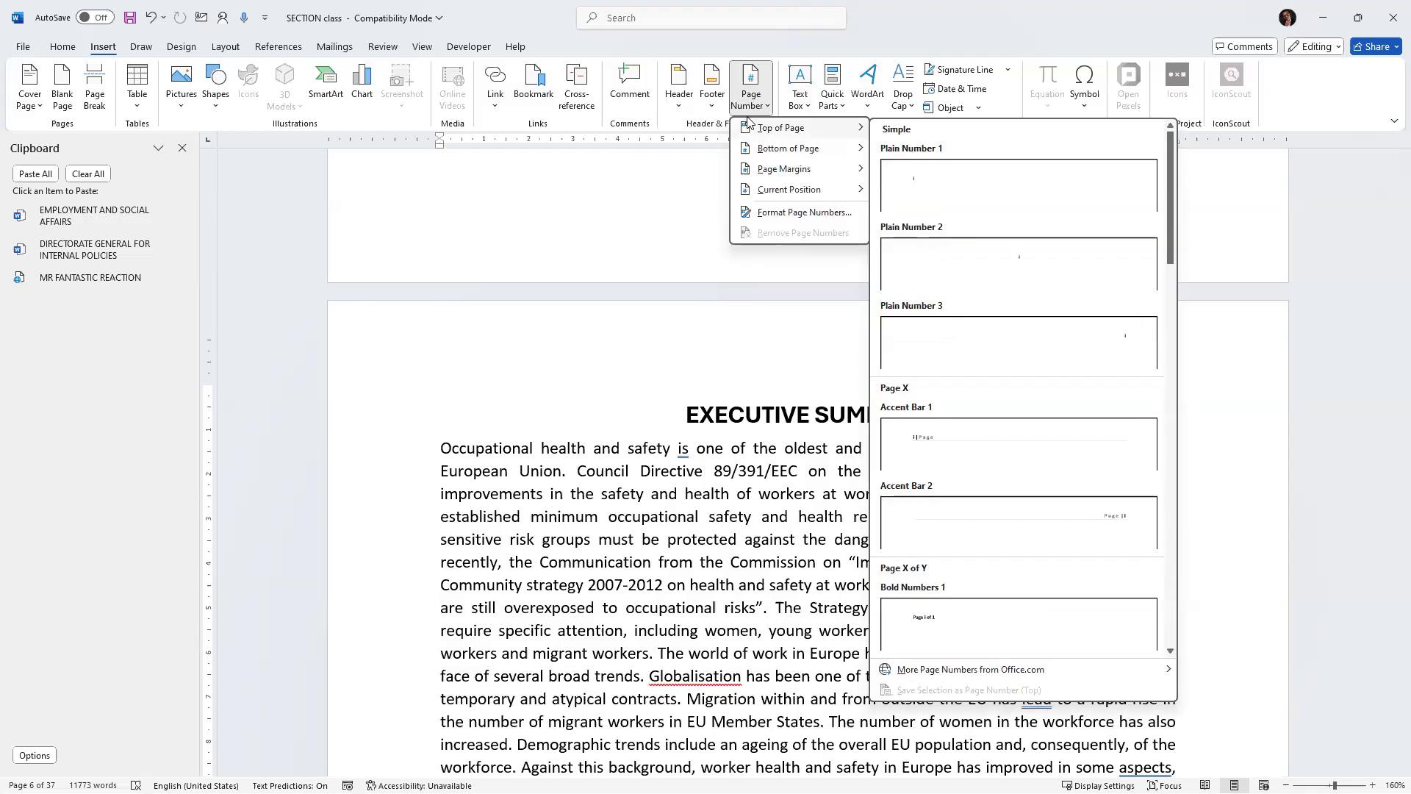
click(721, 163)
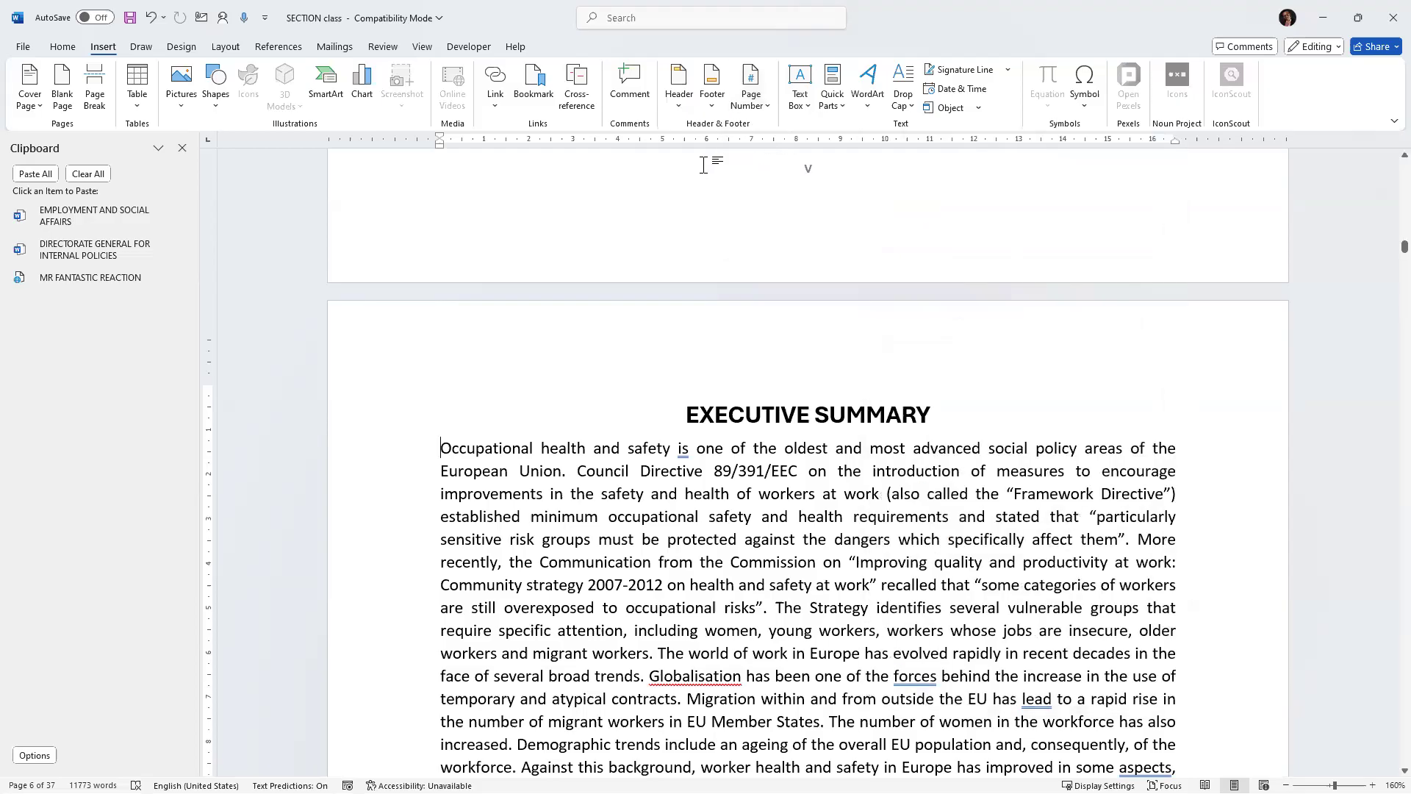
Format the executive summary section's page numbers as i, ii, iii.
click(766, 106)
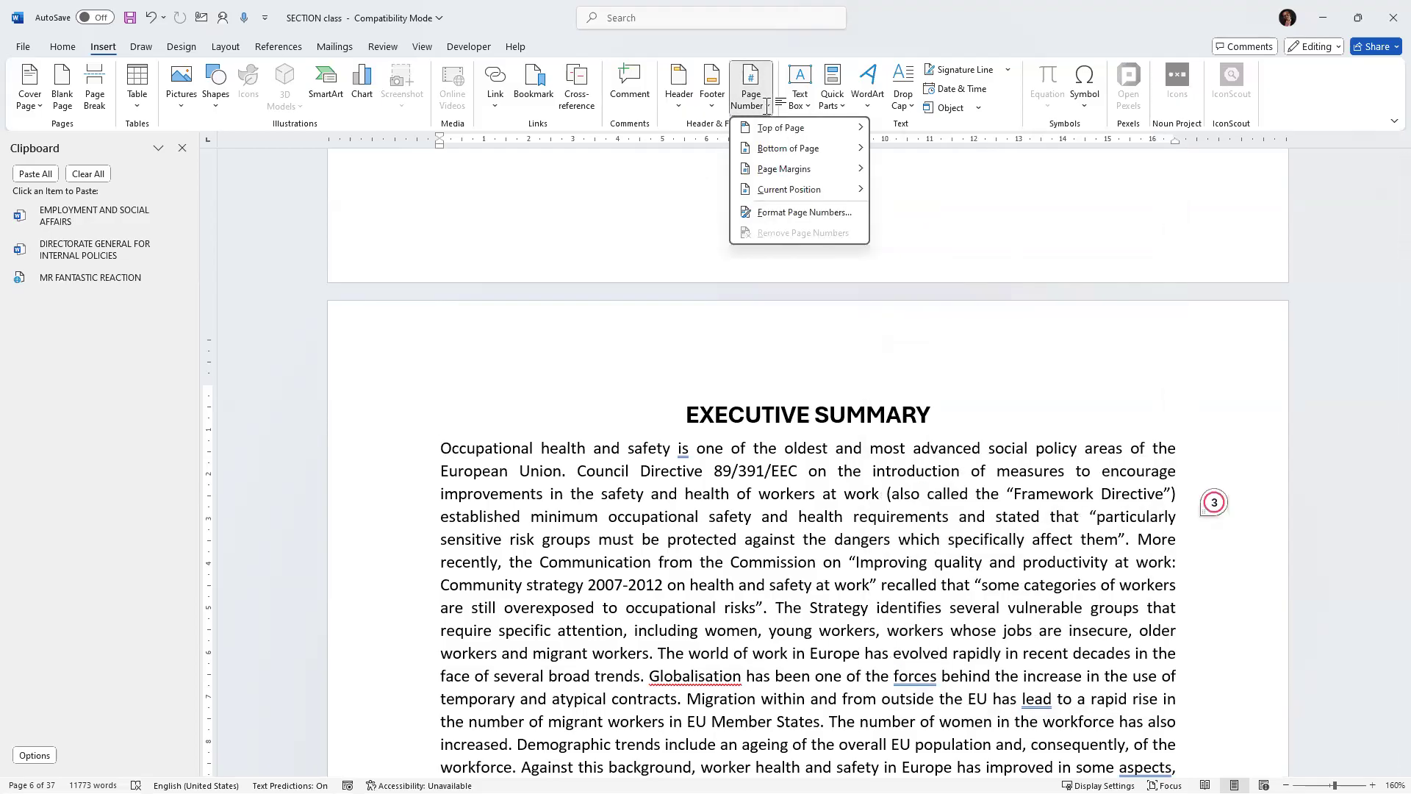
click(90, 48)
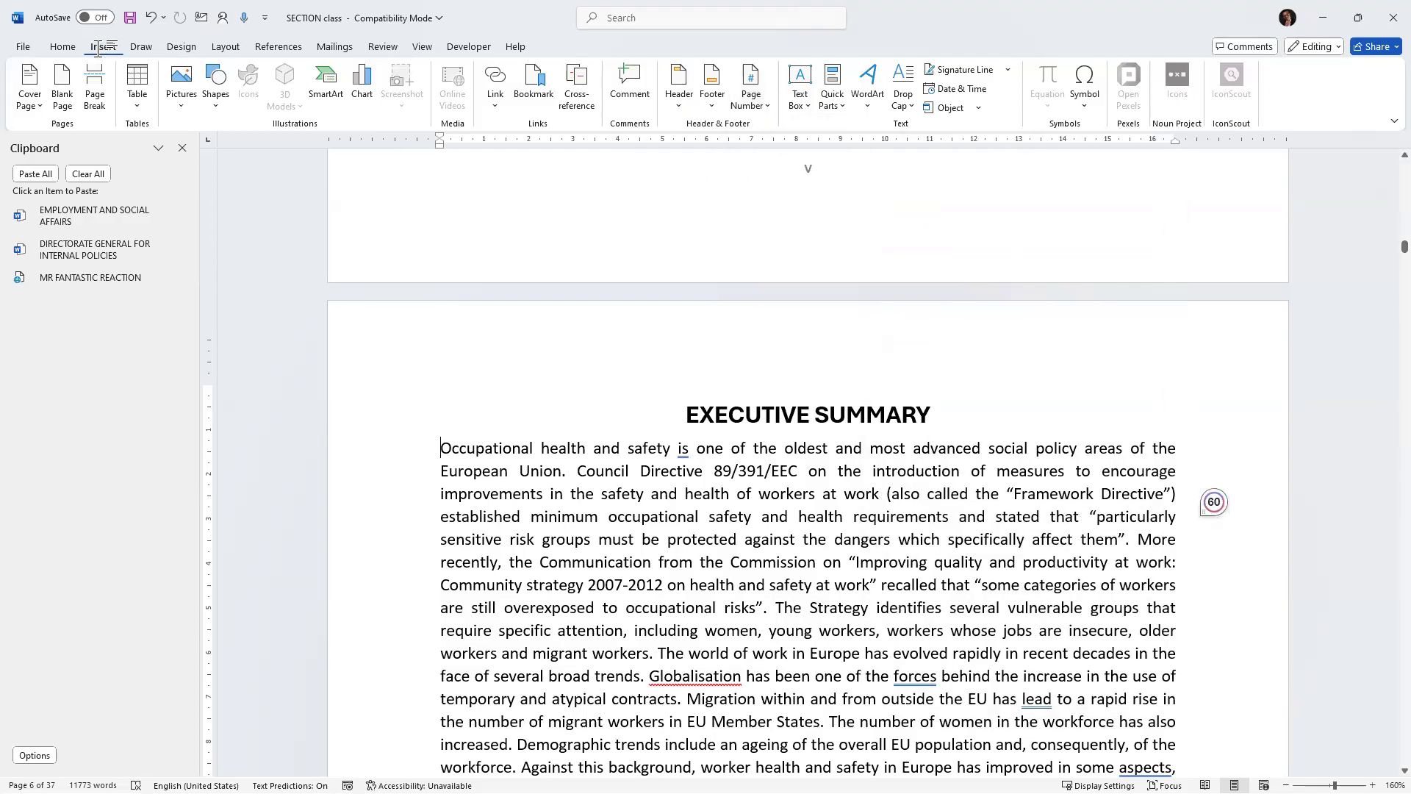
click(760, 102)
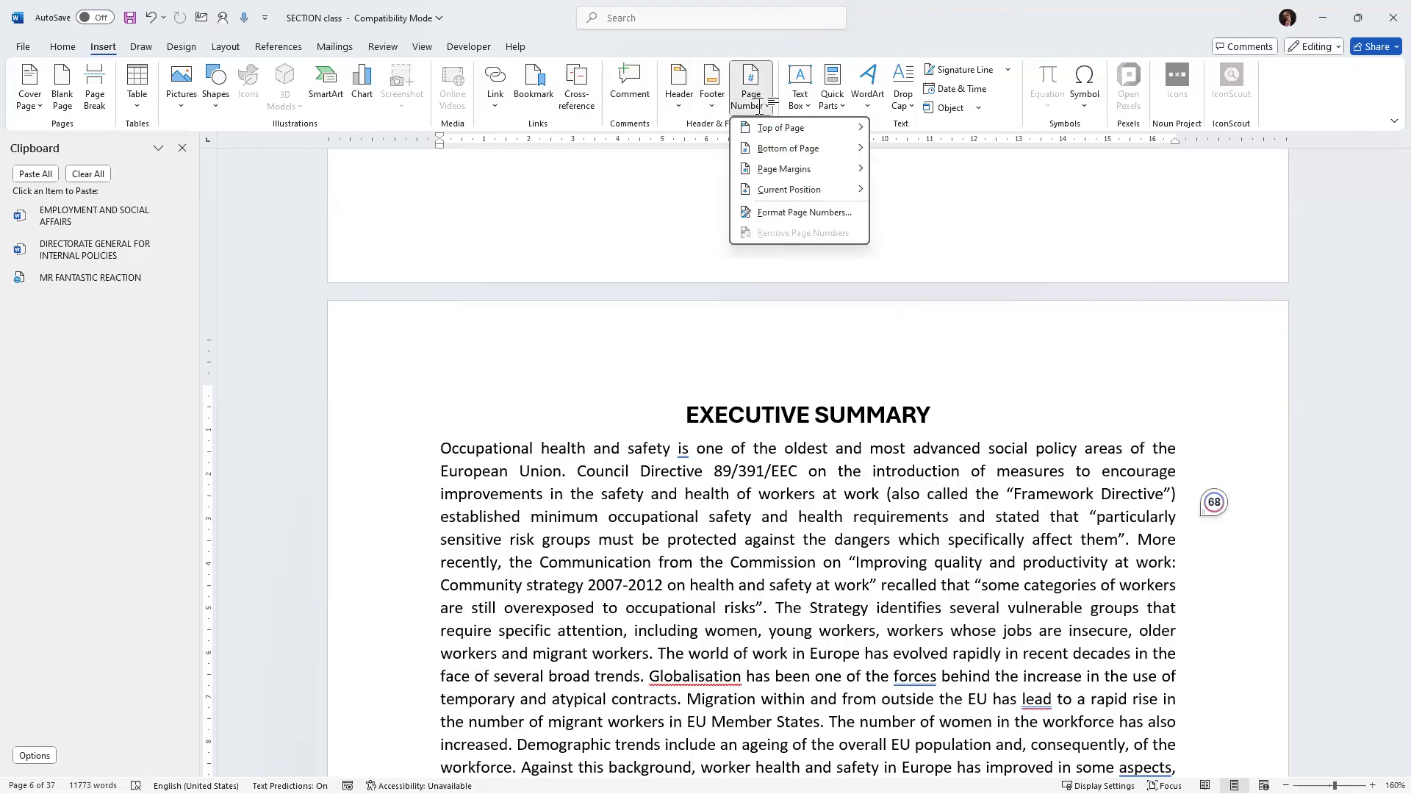
click(796, 213)
drag(720, 296, 625, 214)
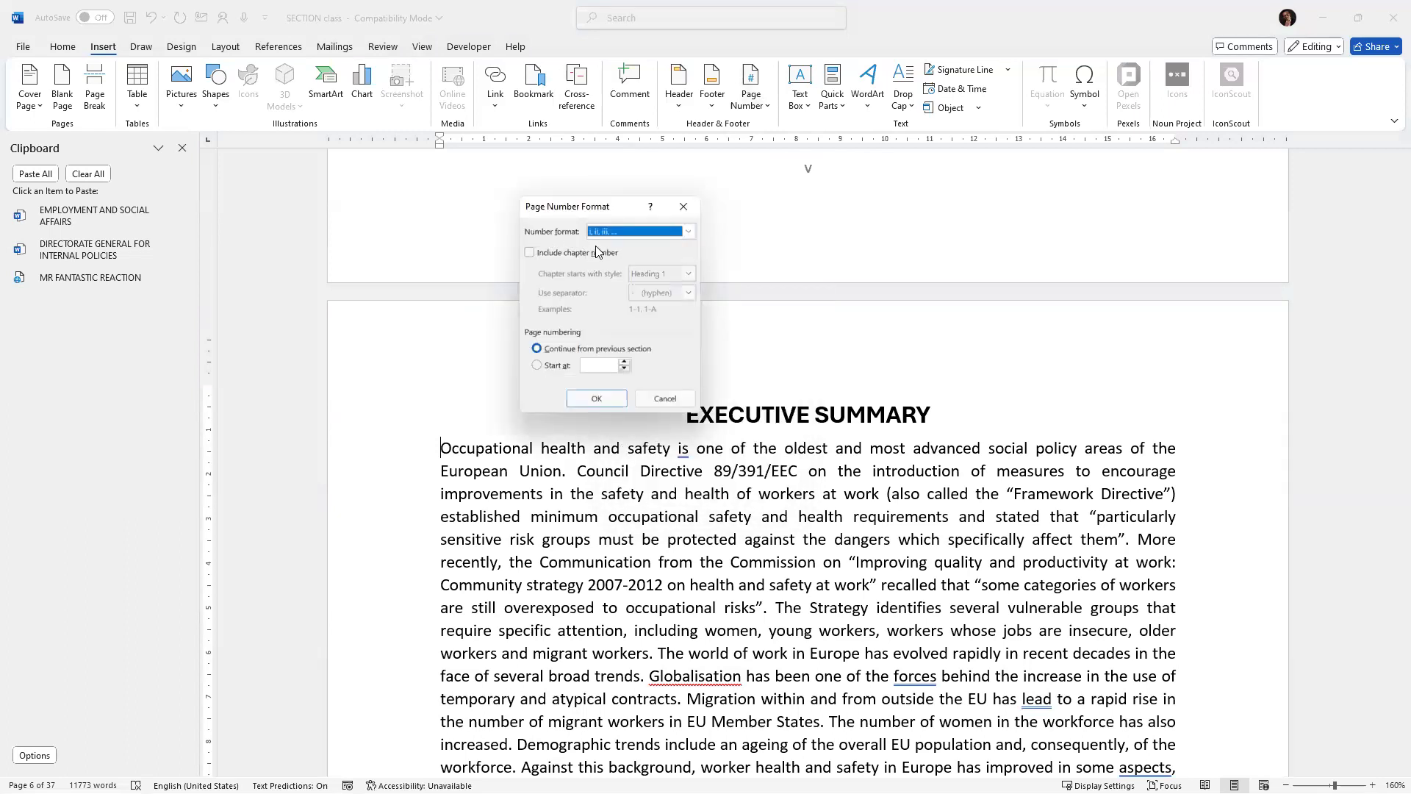
click(688, 232)
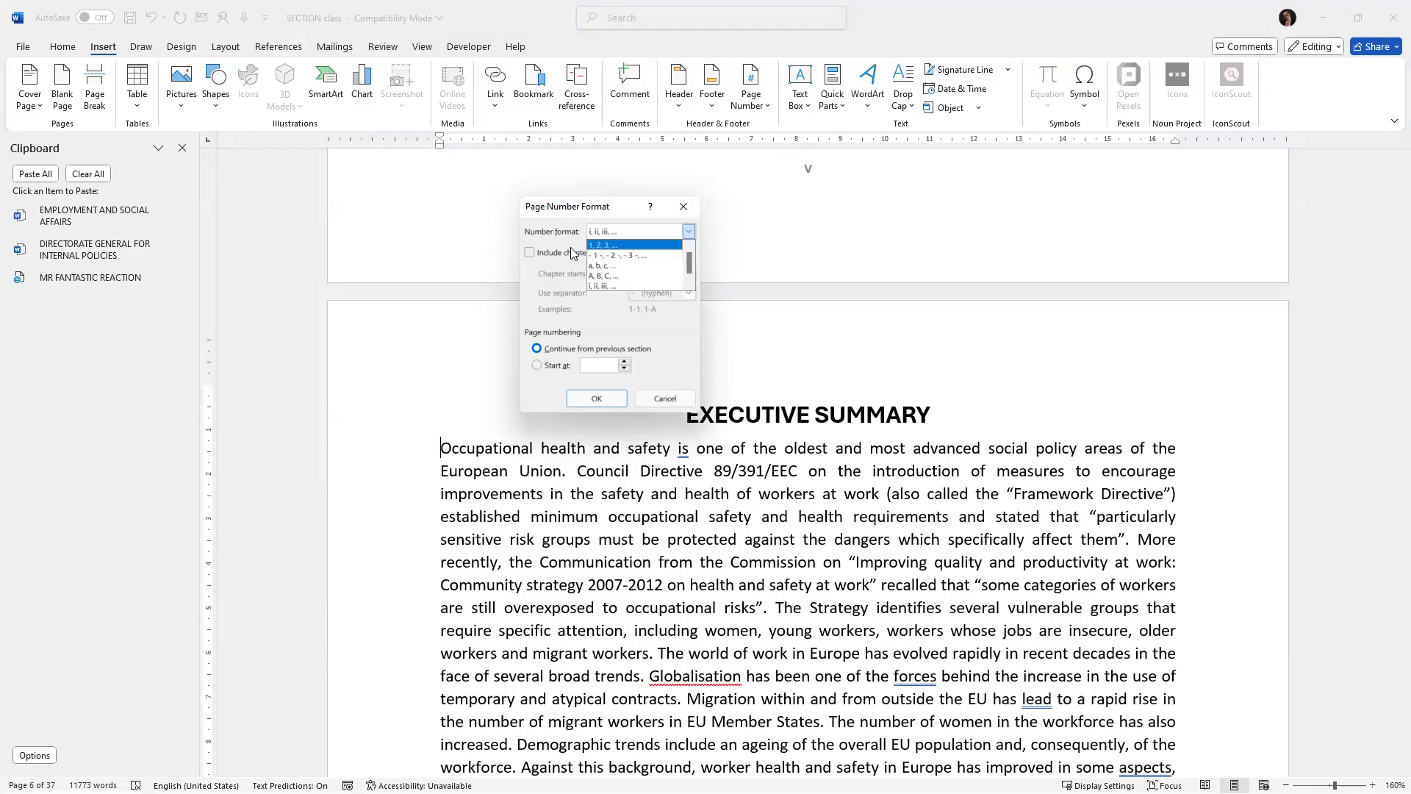
click(607, 232)
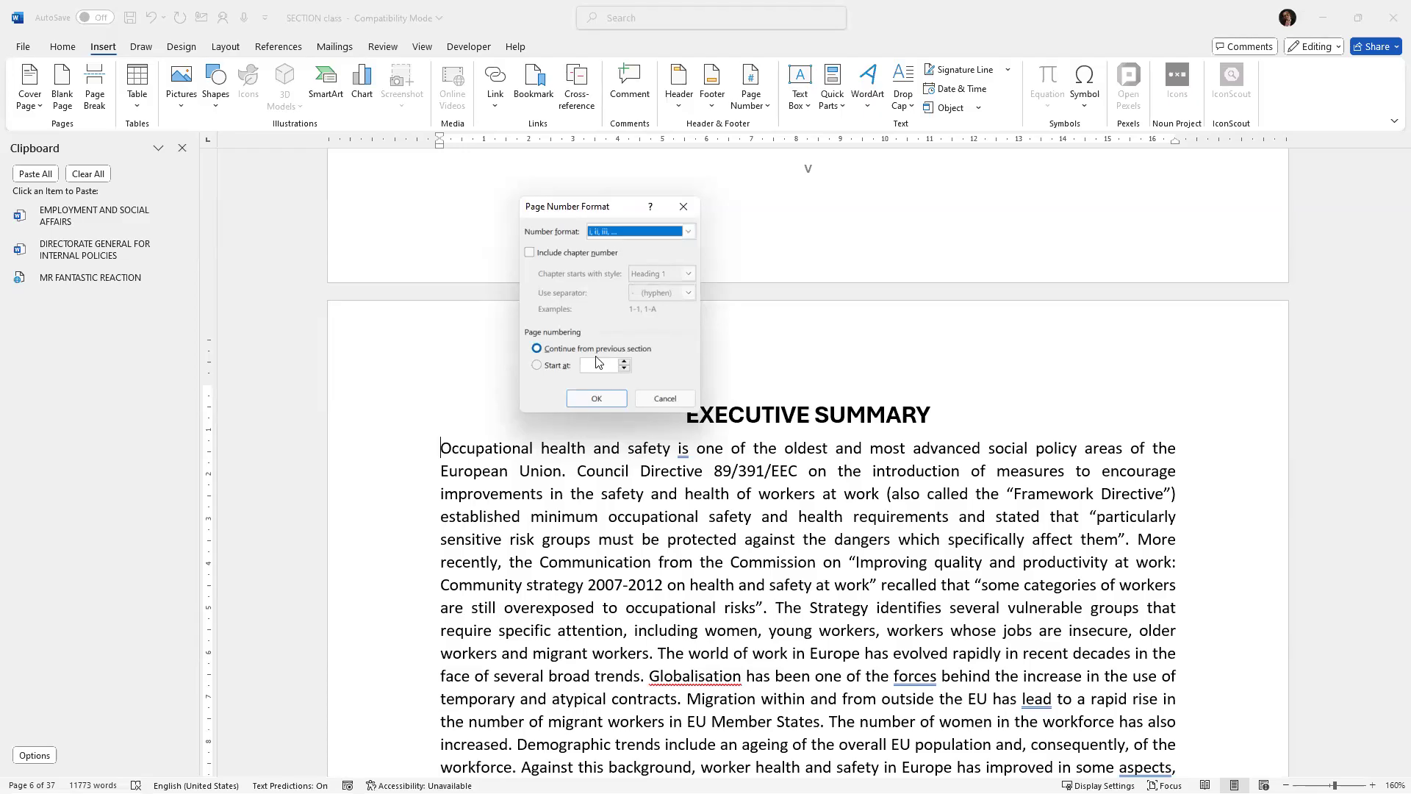
click(598, 398)
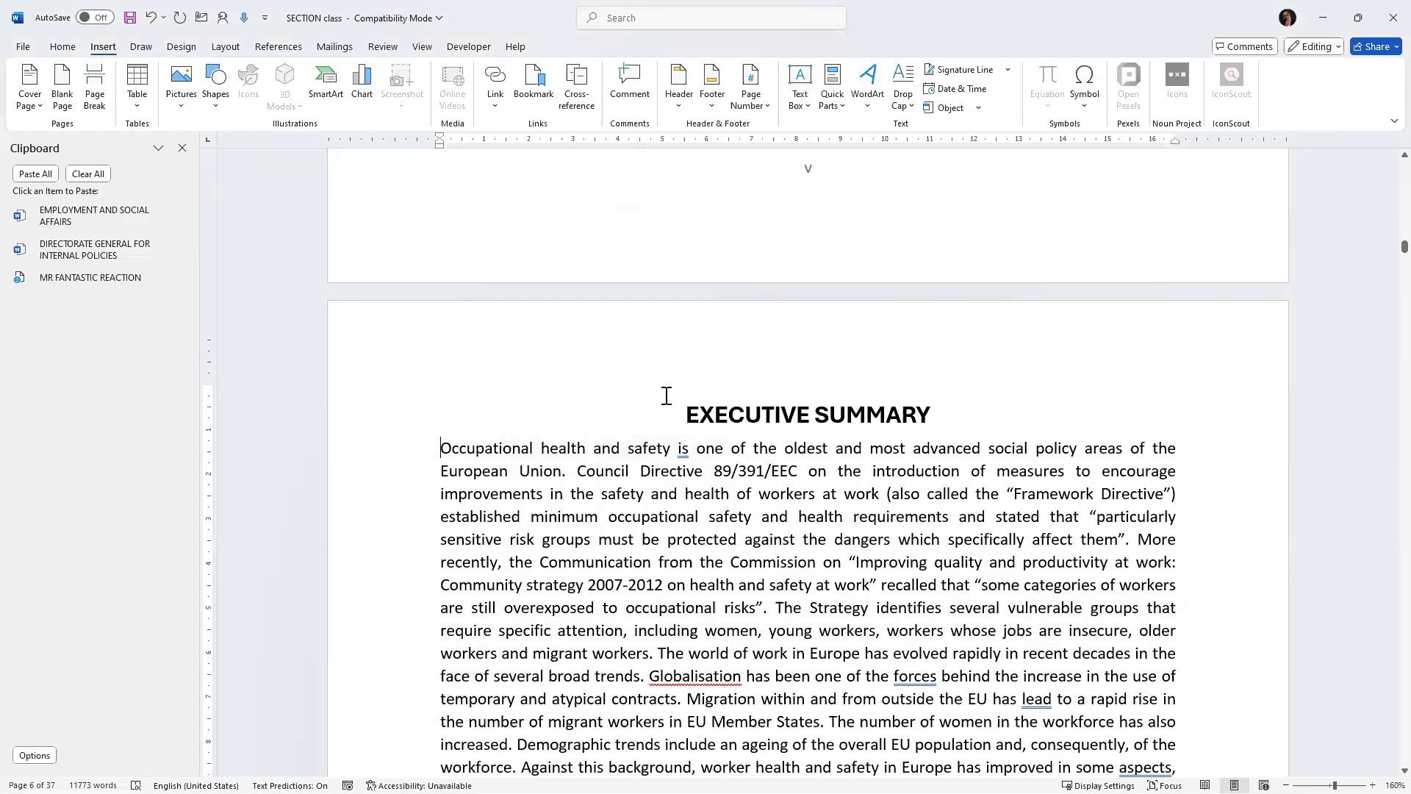
Format chapter one's section page numbers as 1, 2, 3, starting at 1.
scroll(667, 388, down, 20)
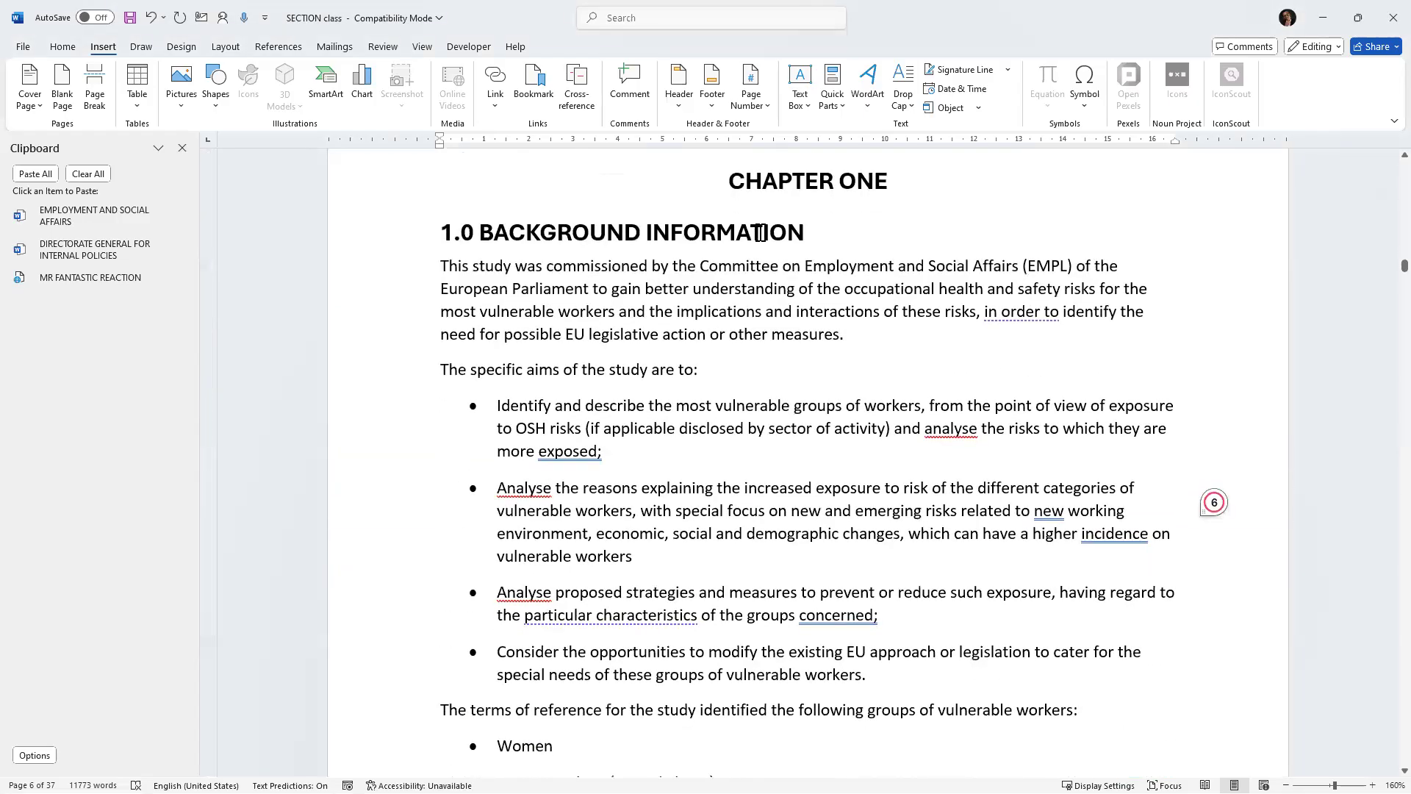
click(653, 400)
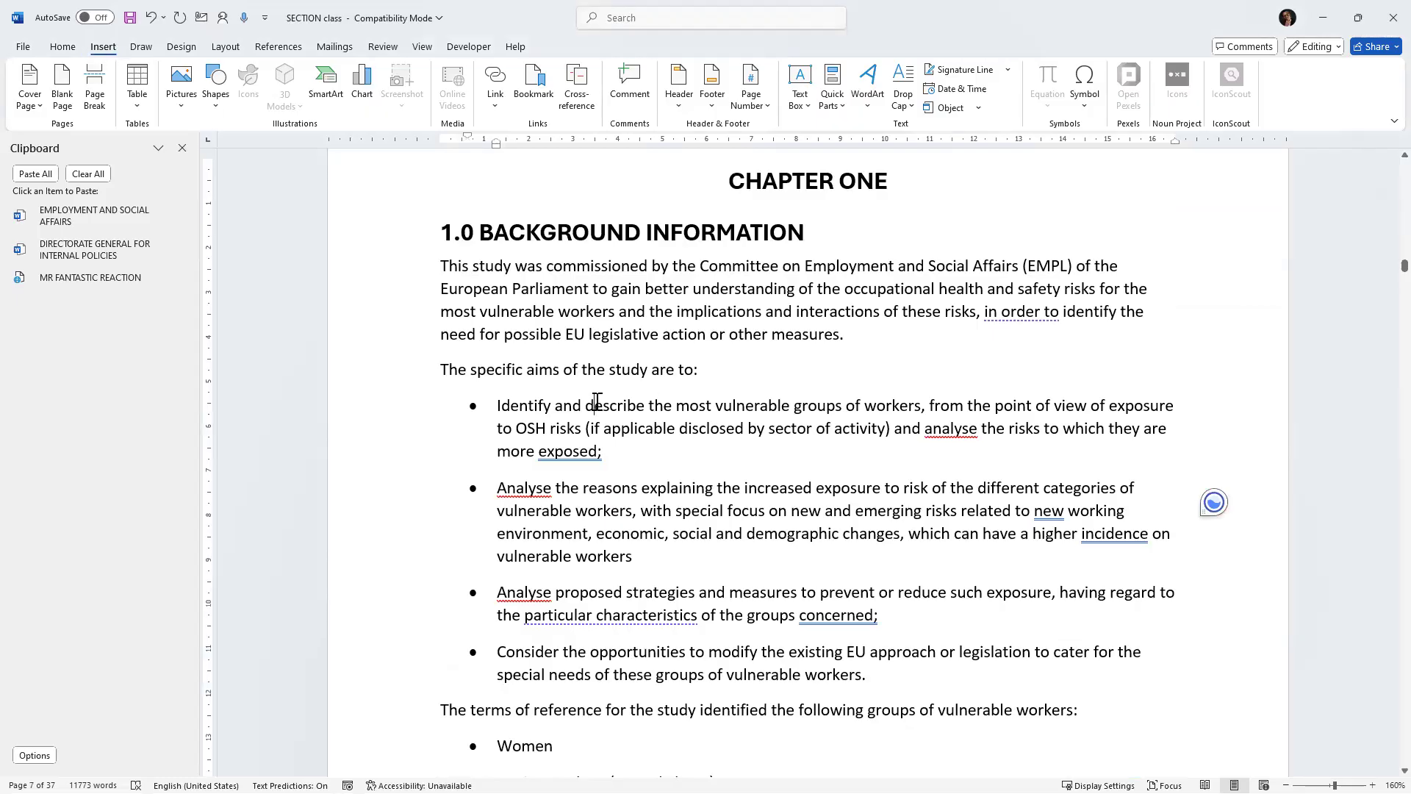
click(496, 353)
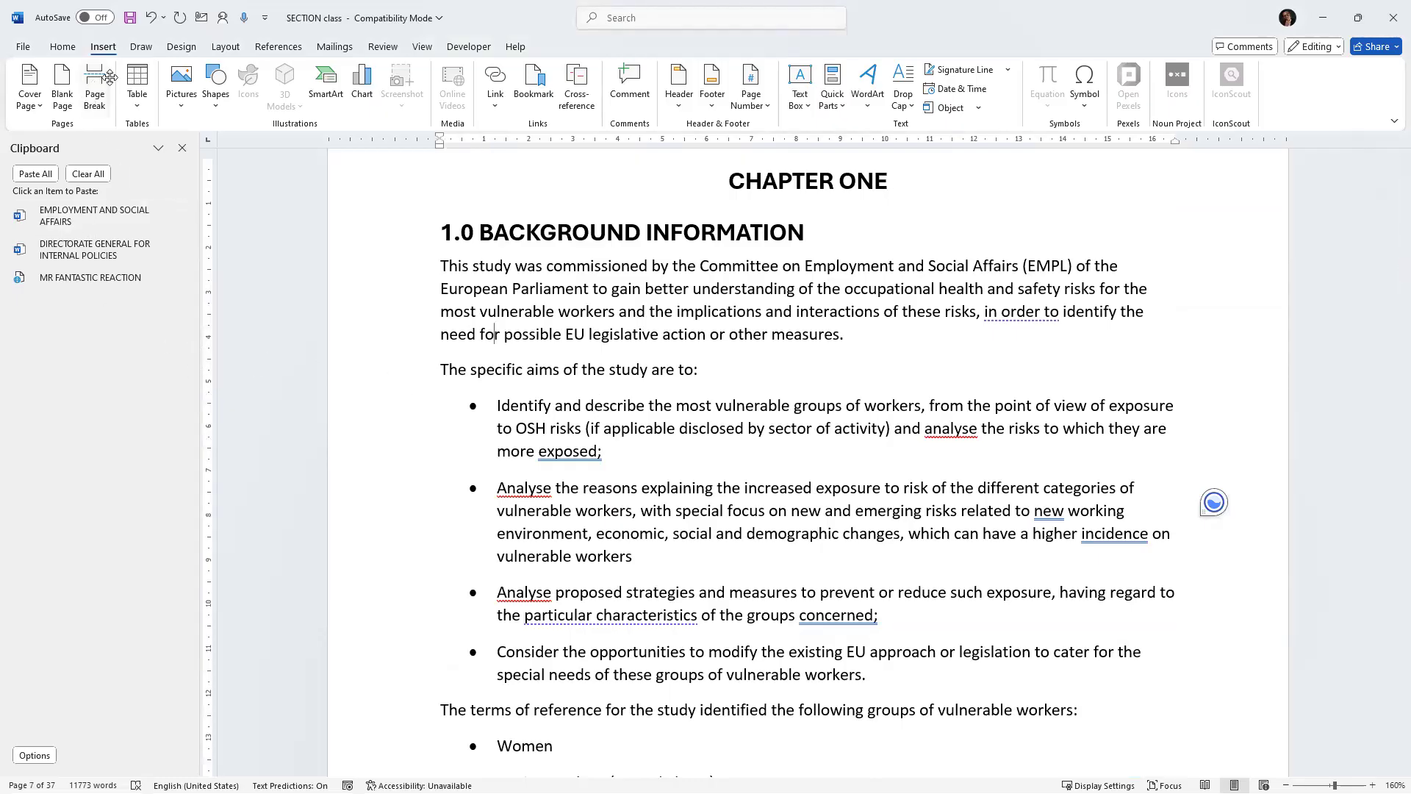
click(750, 92)
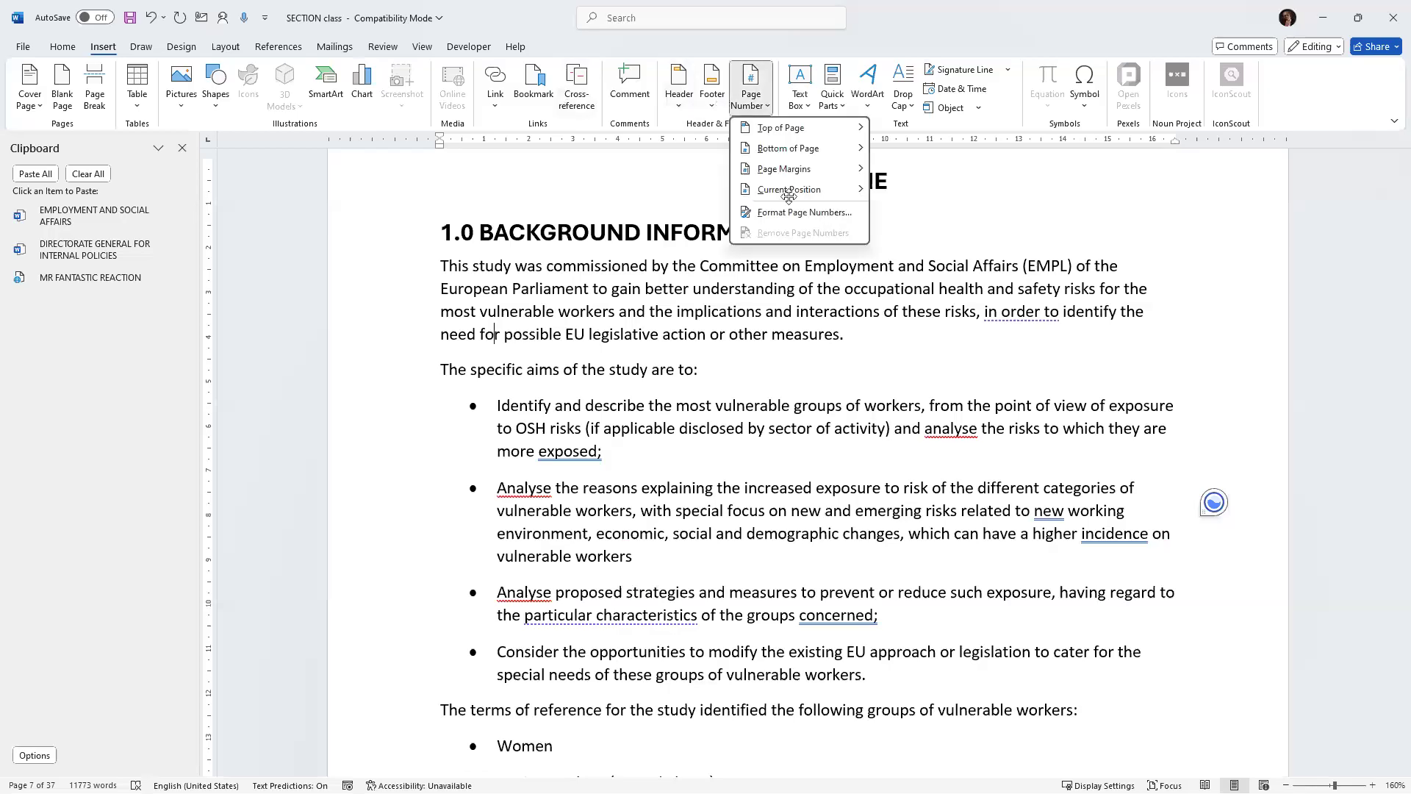
click(790, 212)
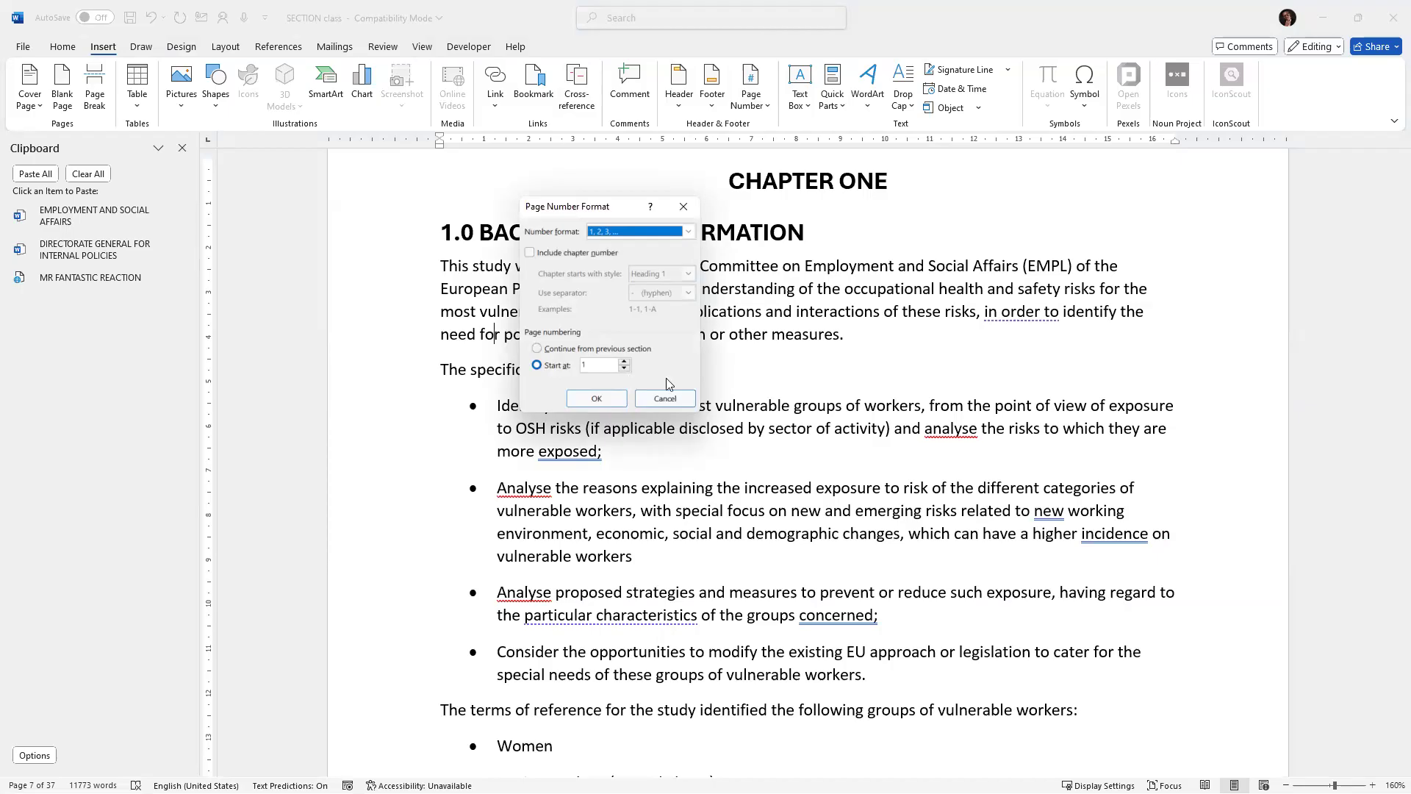
click(595, 395)
click(682, 206)
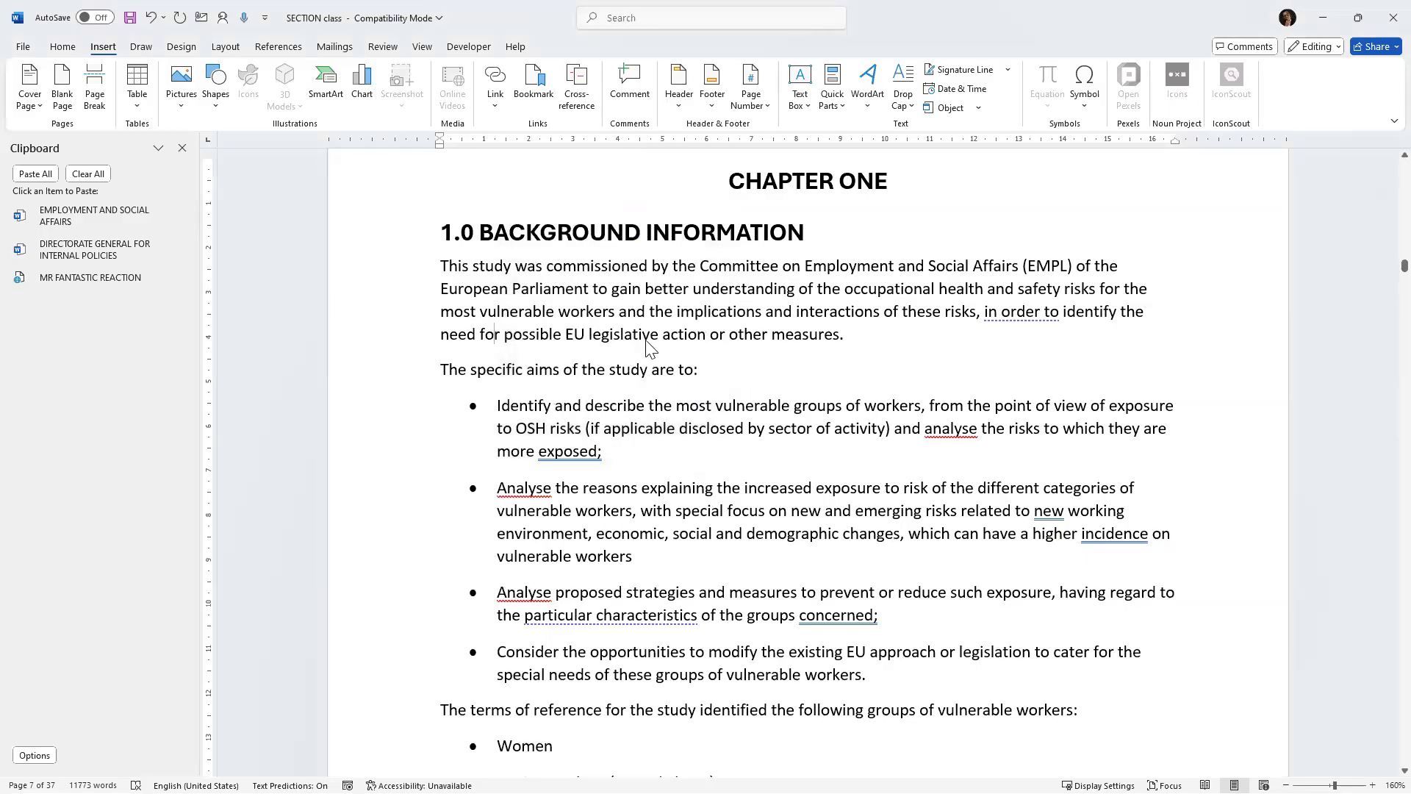
Scroll through chapter one down to the Figure 1 chart caption.
scroll(645, 343, down, 1)
scroll(645, 343, down, 3)
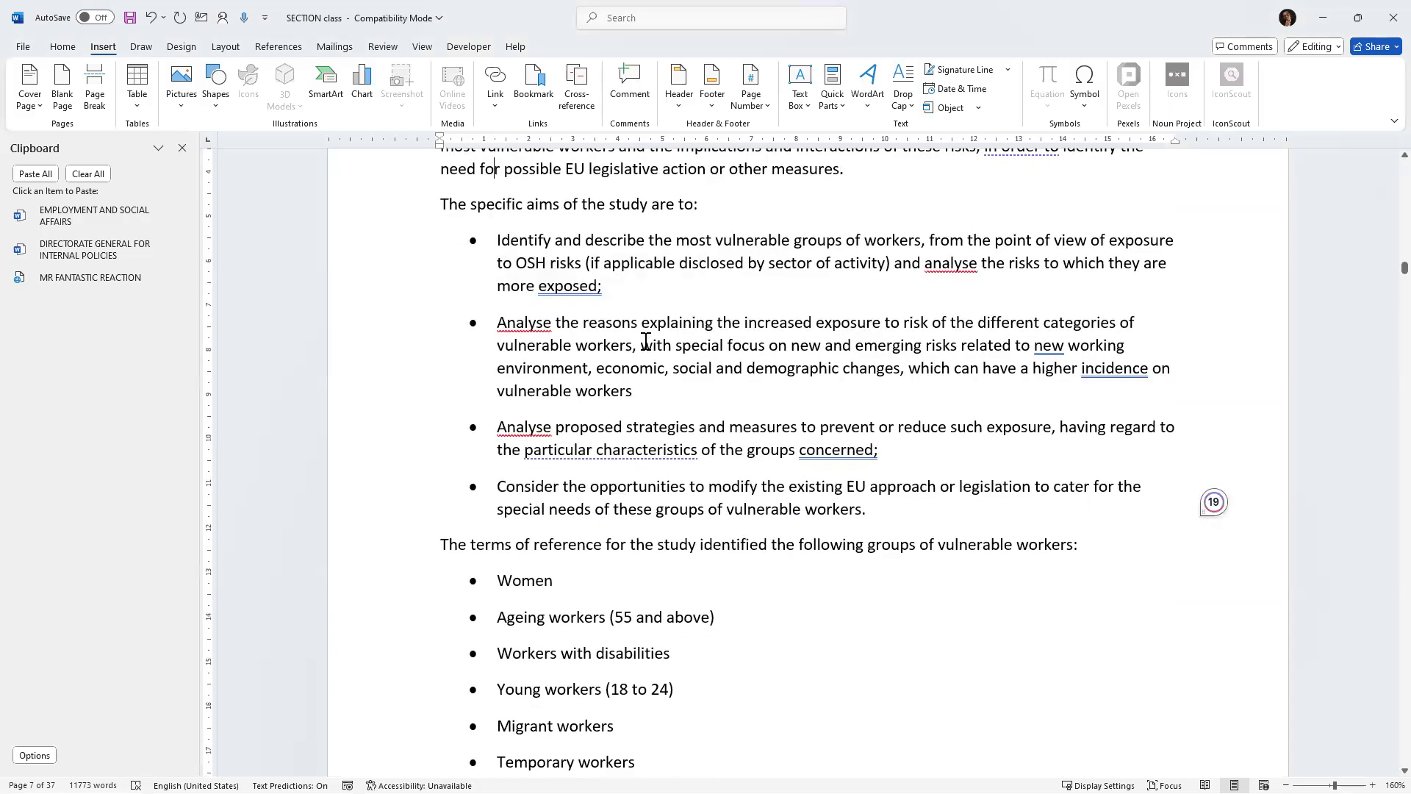
scroll(641, 349, down, 2)
scroll(641, 349, down, 10)
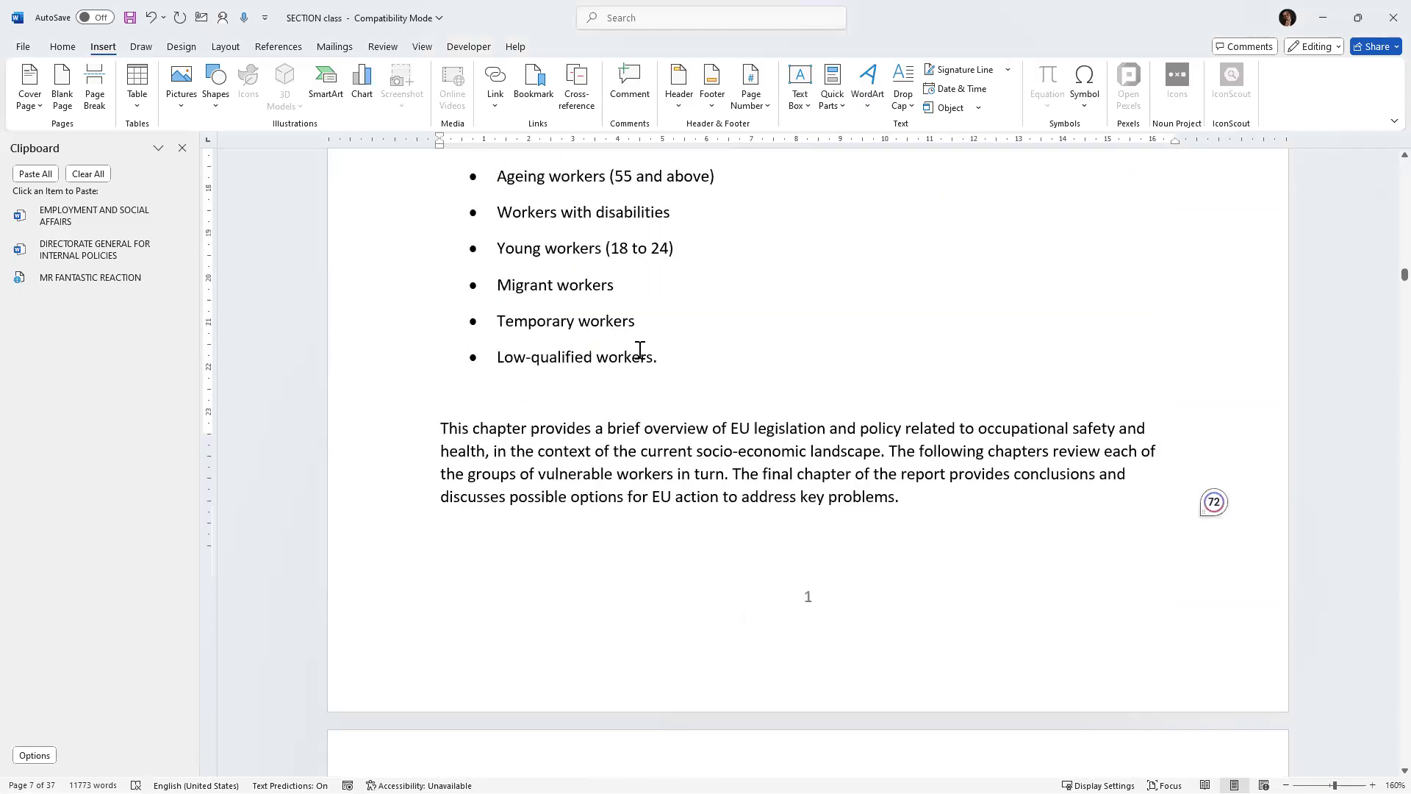
scroll(638, 352, down, 16)
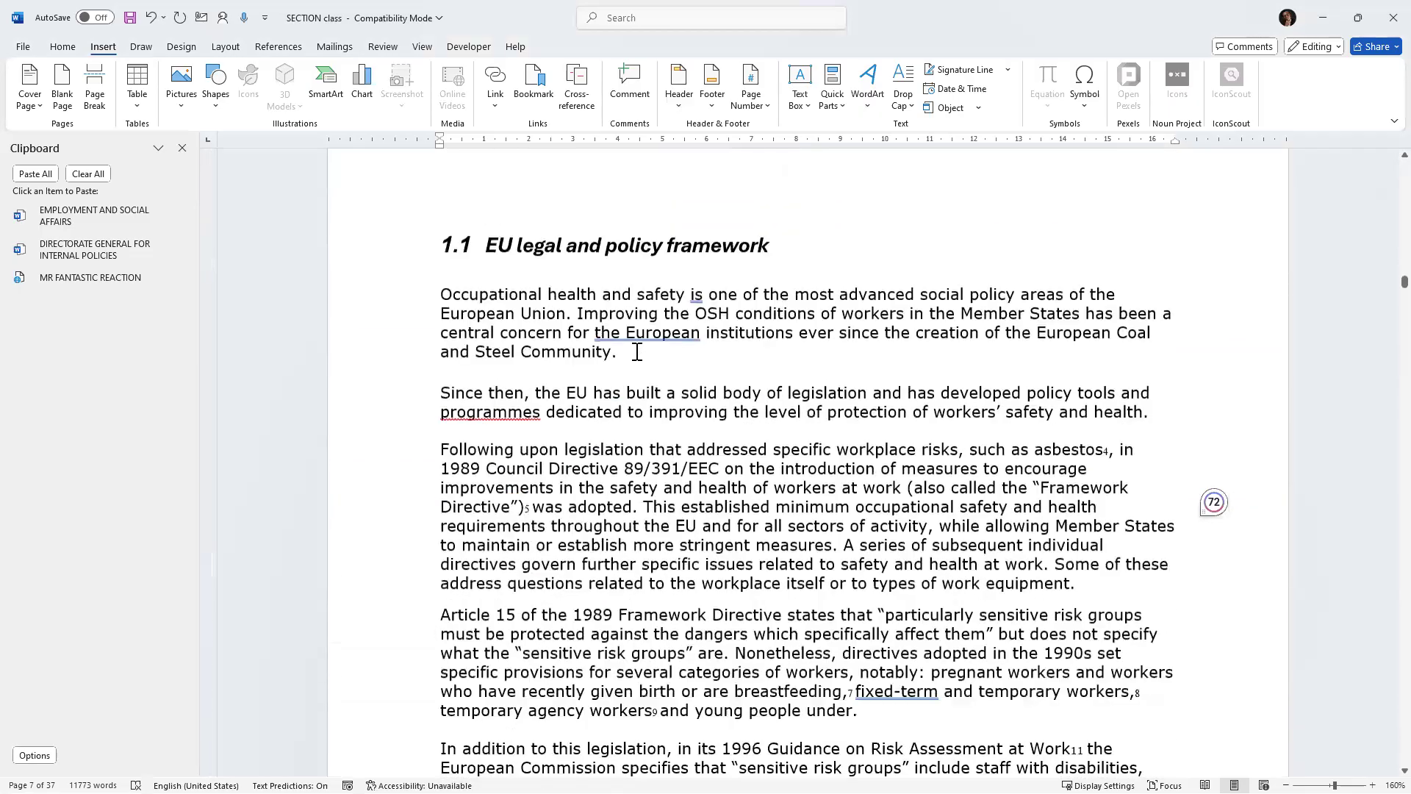
scroll(636, 348, down, 20)
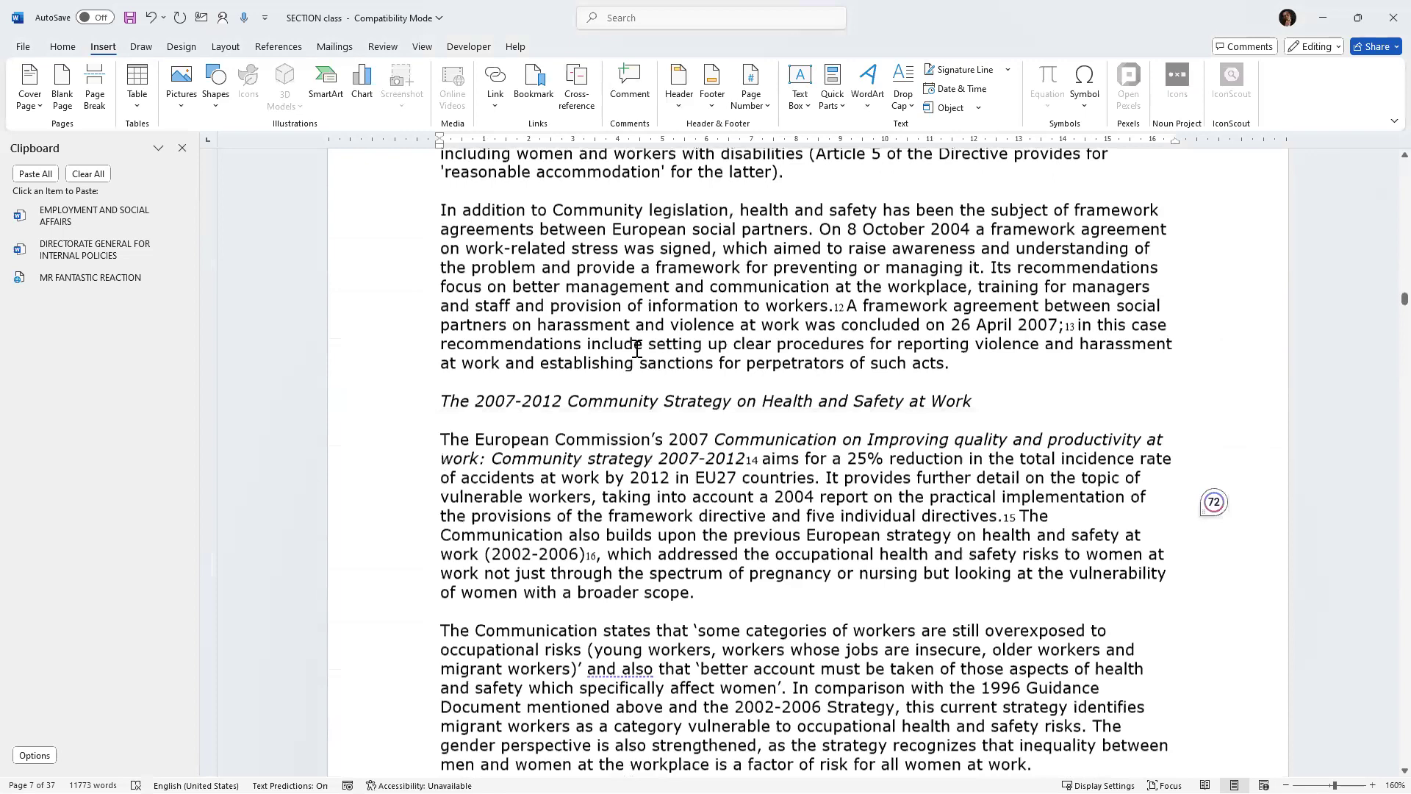
scroll(636, 344, down, 13)
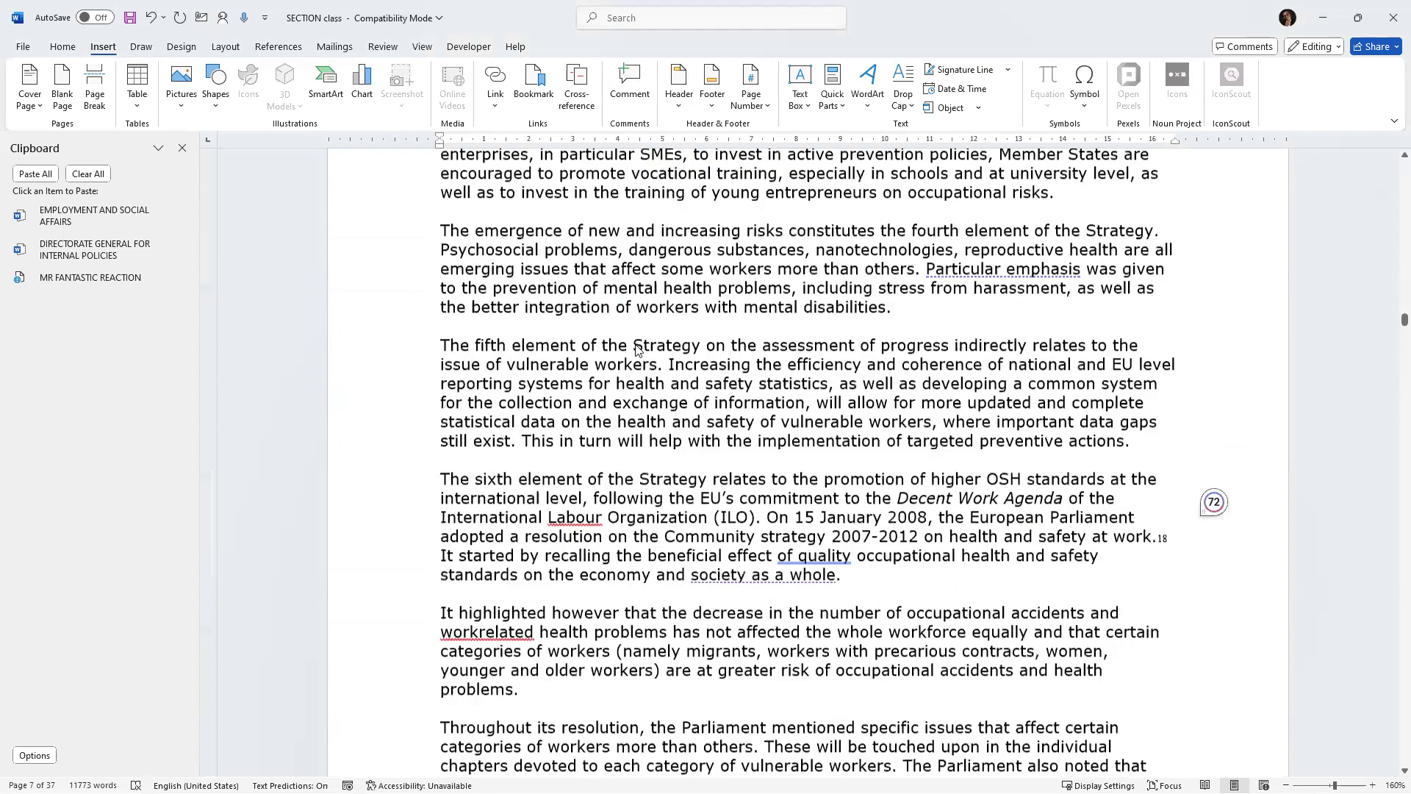
scroll(636, 344, down, 20)
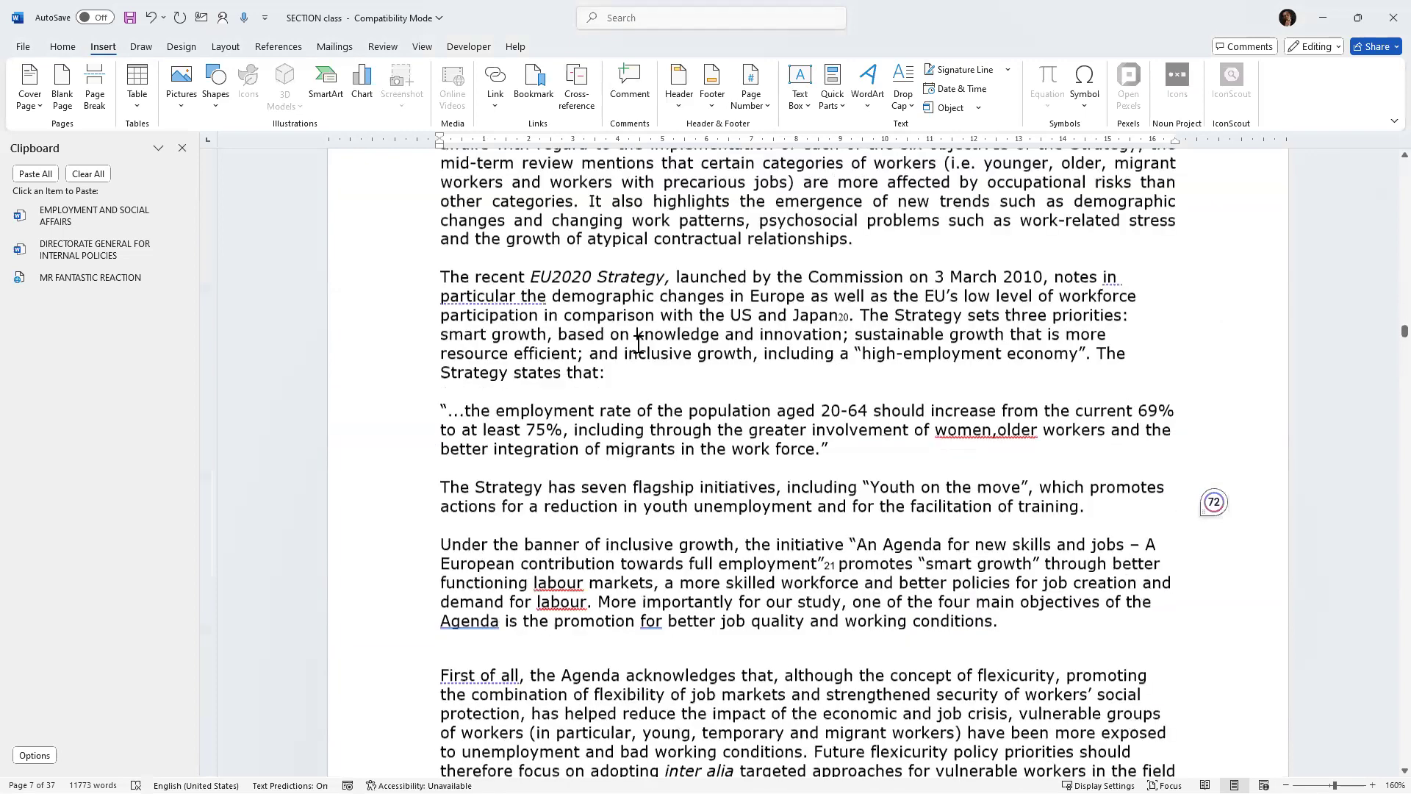
scroll(637, 341, down, 17)
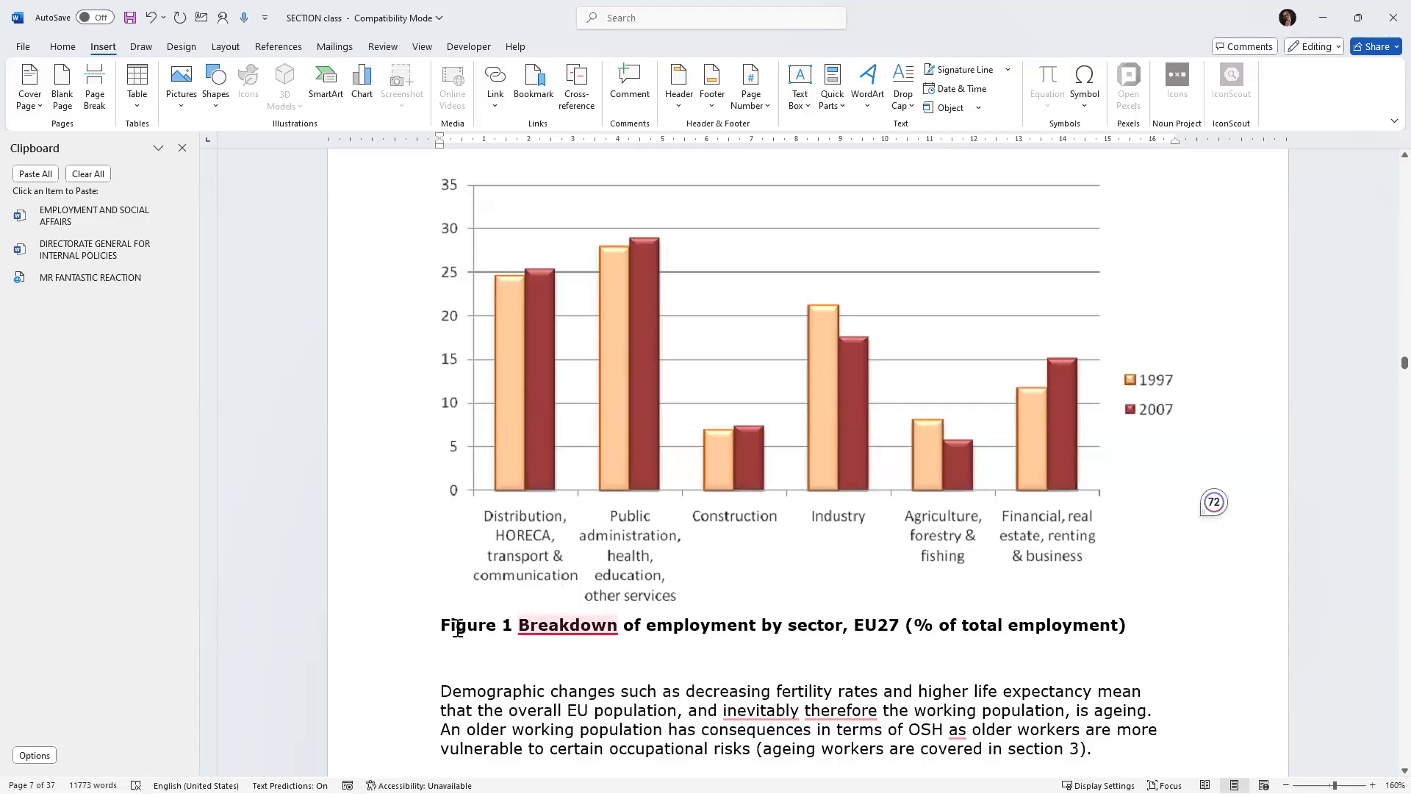
Insert a blank line above the Figure 1 caption.
click(434, 622)
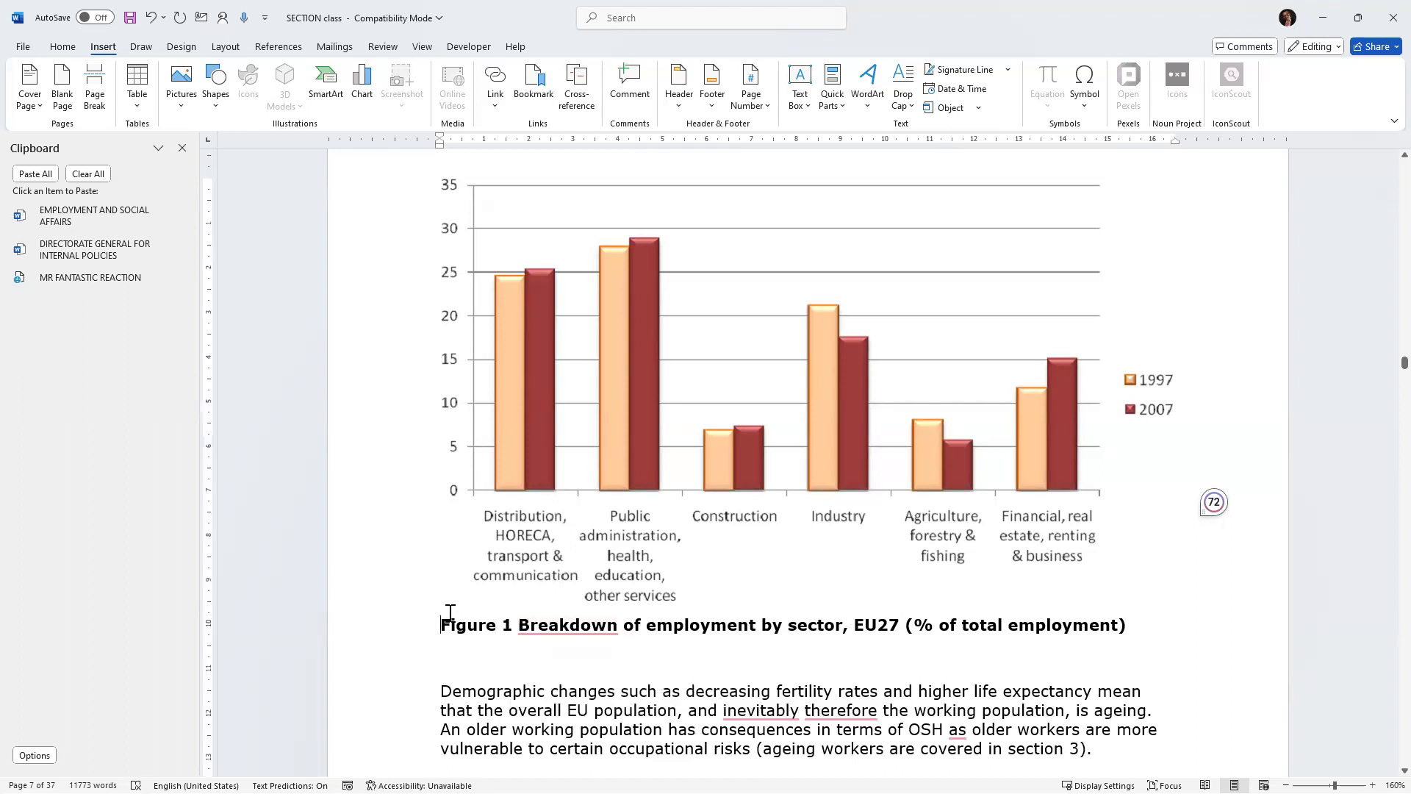
key(Return)
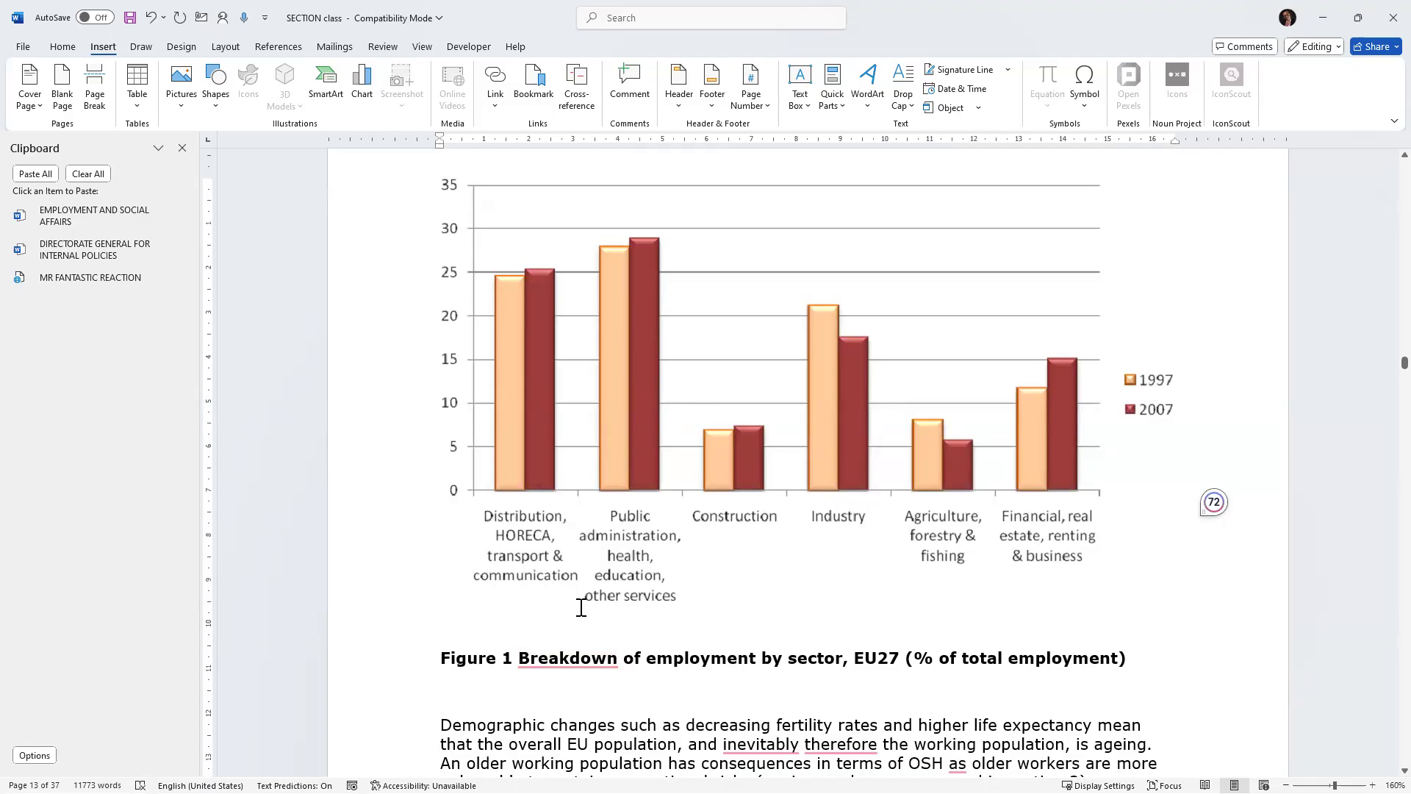
mouse_move(512, 670)
scroll(530, 647, down, 3)
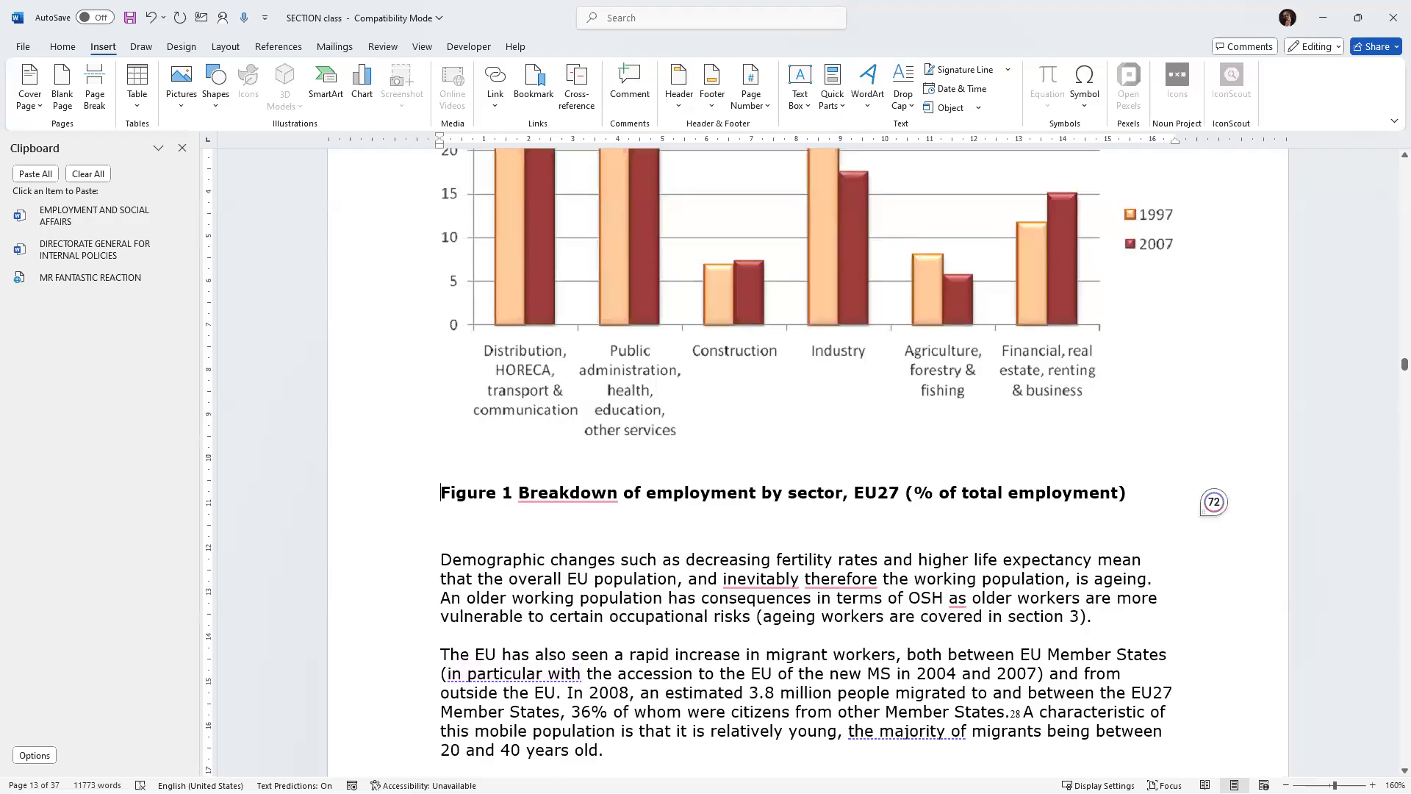
Delete the "Figure 1" label from the start of the chart caption.
ctrl+scroll(725, 596, up, 2)
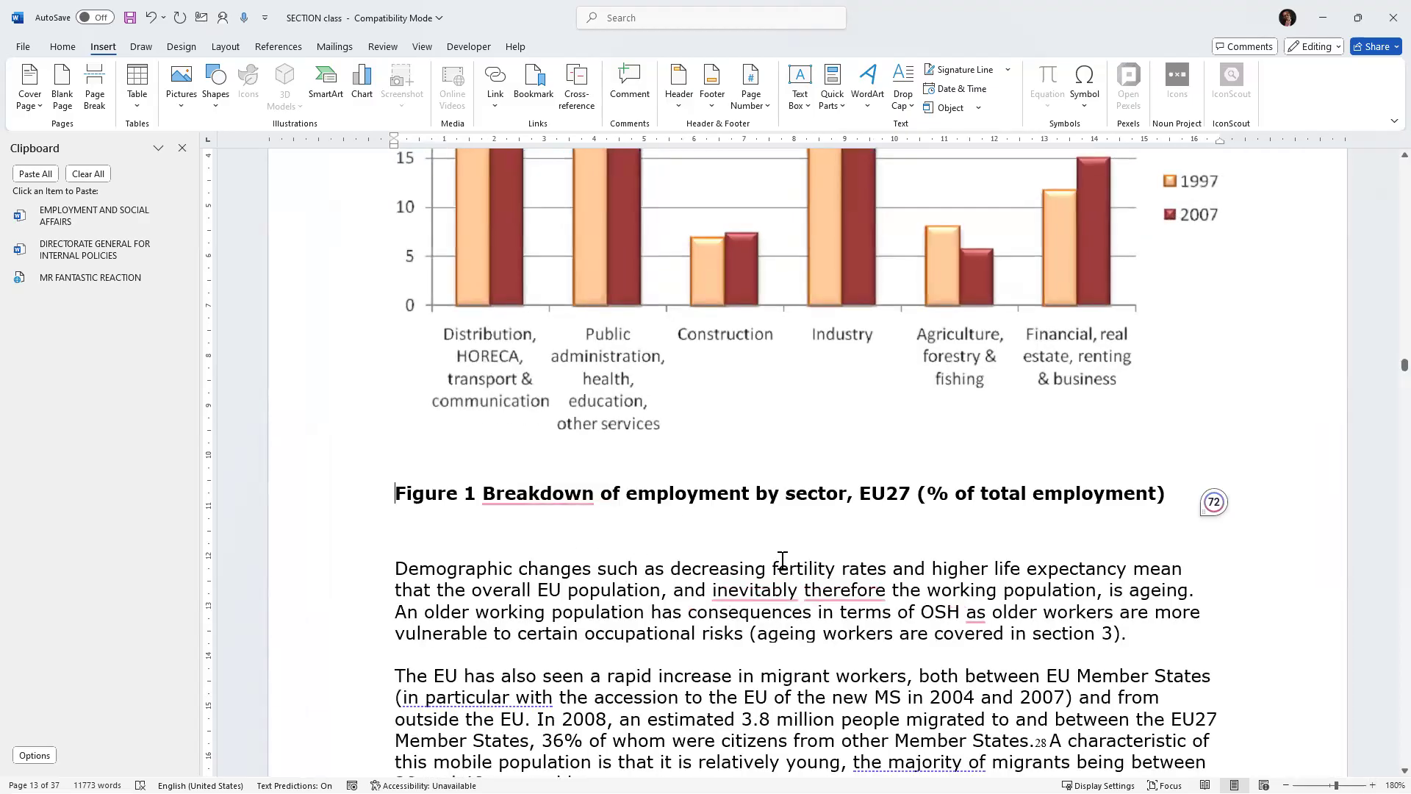
click(469, 493)
click(471, 492)
shift+click(416, 494)
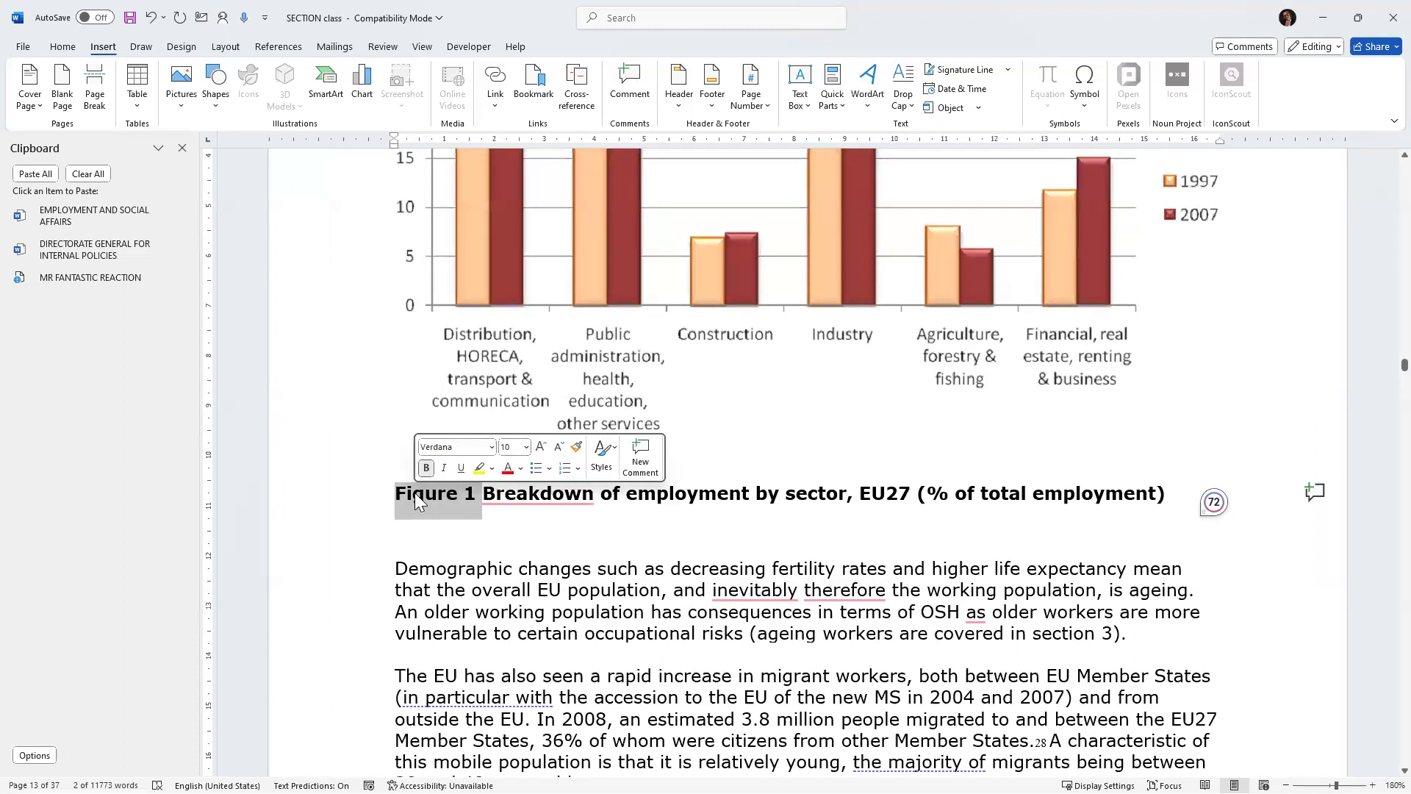
key(Delete)
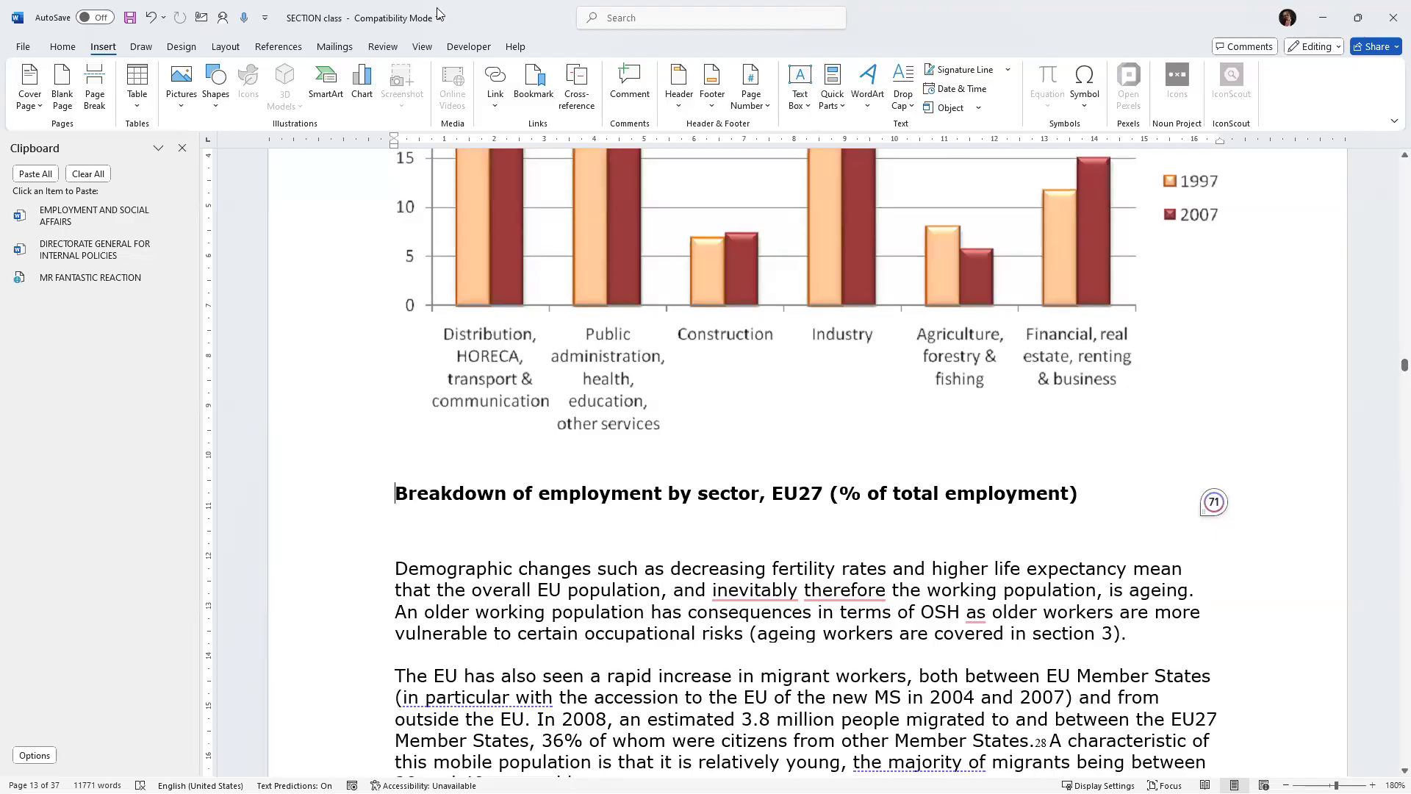
click(292, 50)
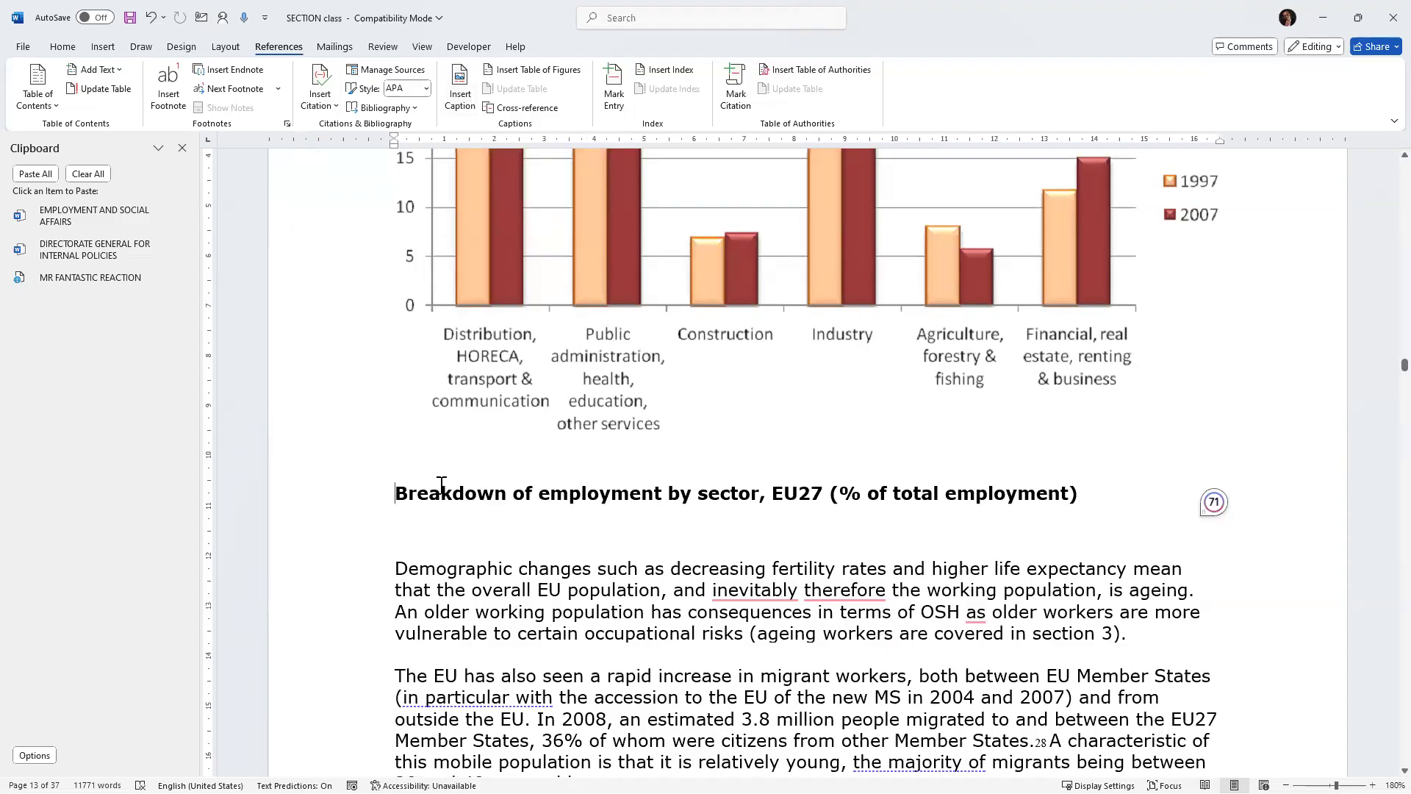
Cut the chart's caption text "Breakdown of employment by sector, EU27 (% of total employment)" from its line.
drag(398, 495, 1074, 483)
triple_click(1083, 492)
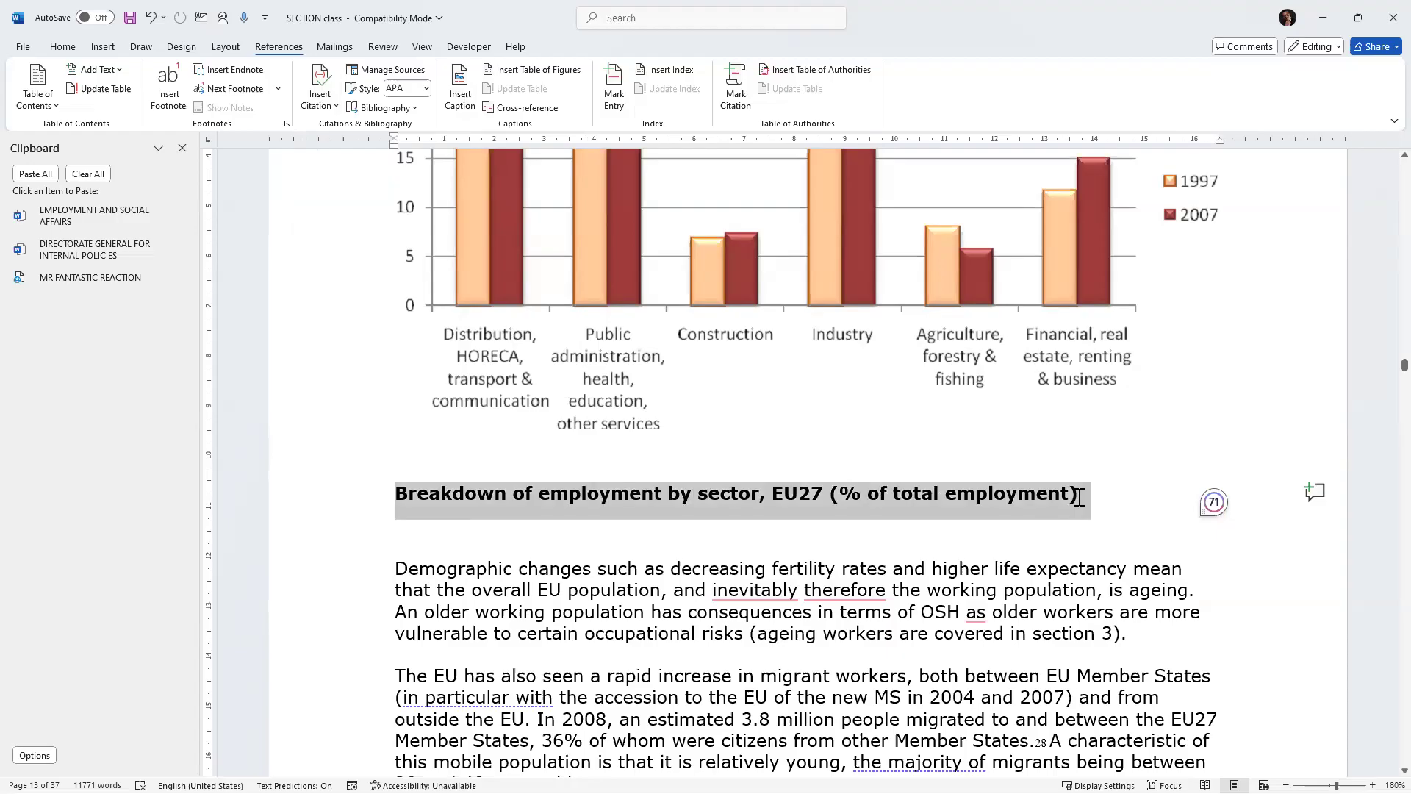
right_click(740, 496)
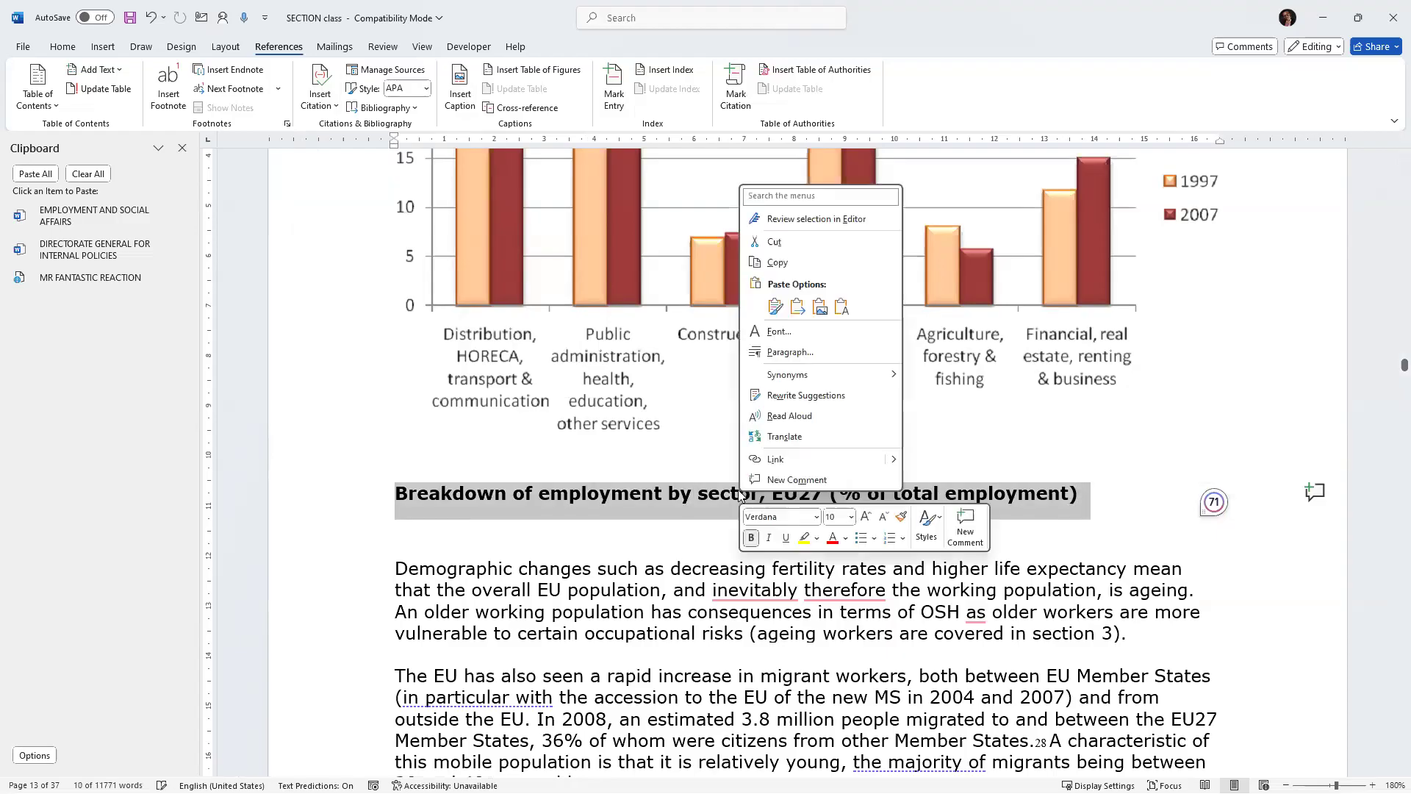
click(774, 241)
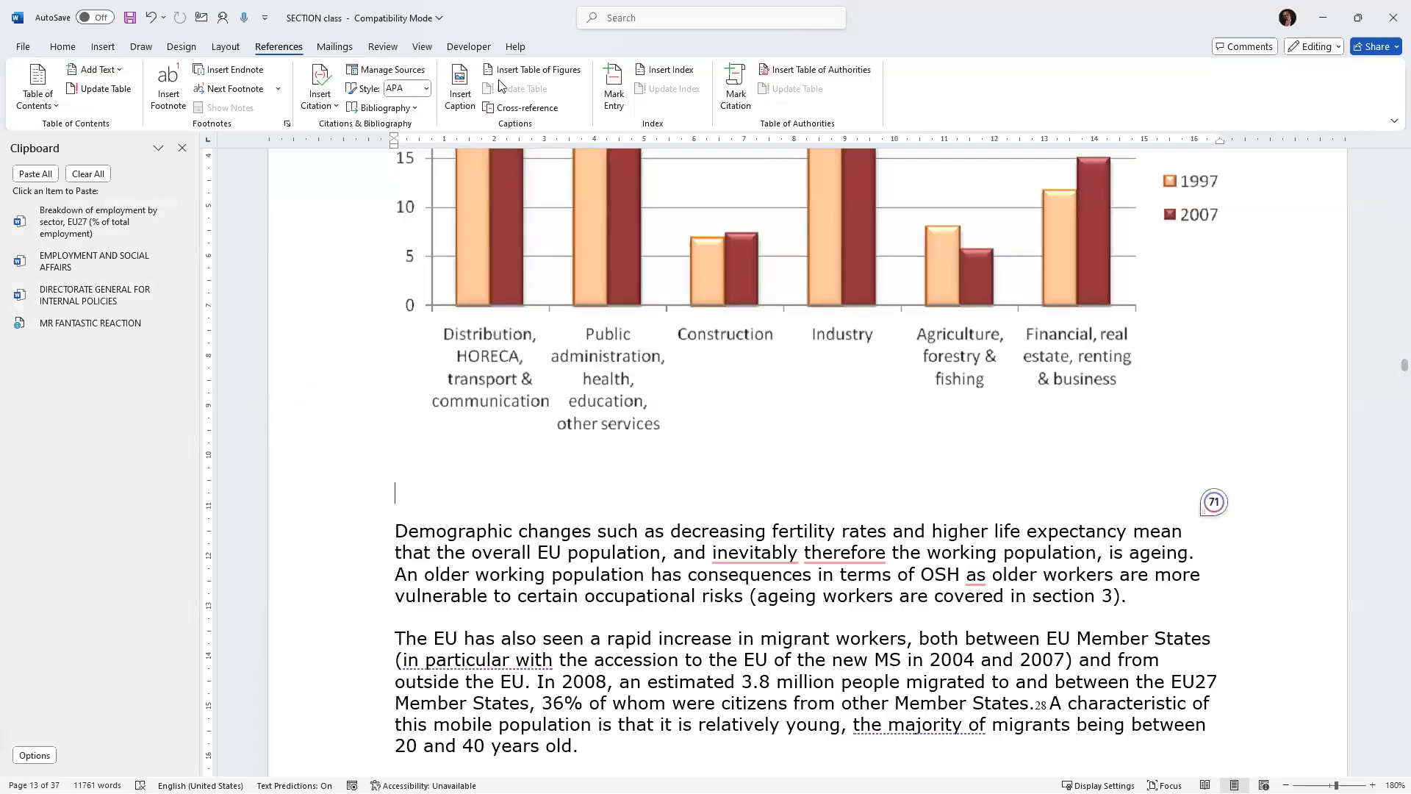
Open the Caption dialog for the chart and browse its label choices, keeping the label as Figure.
click(459, 94)
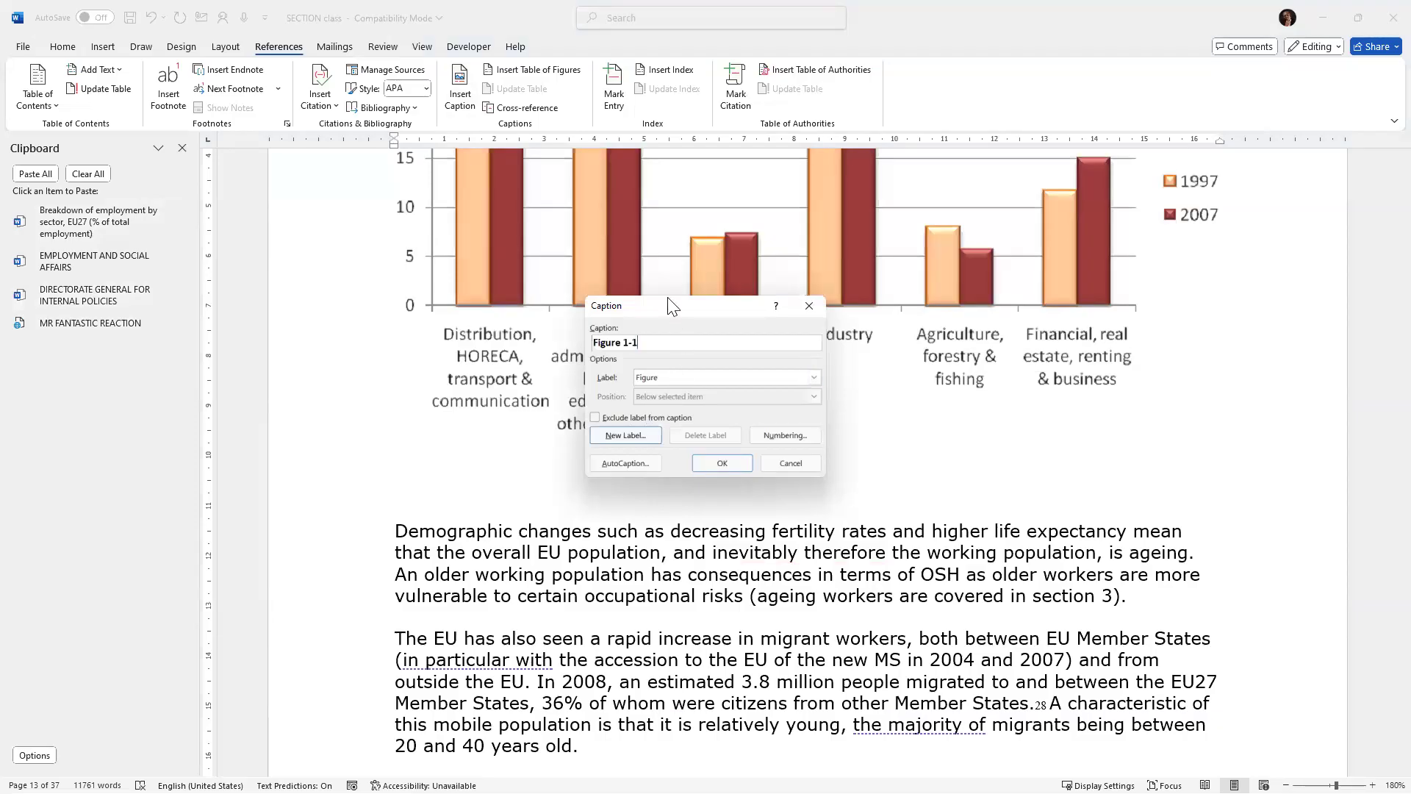
drag(647, 302, 373, 344)
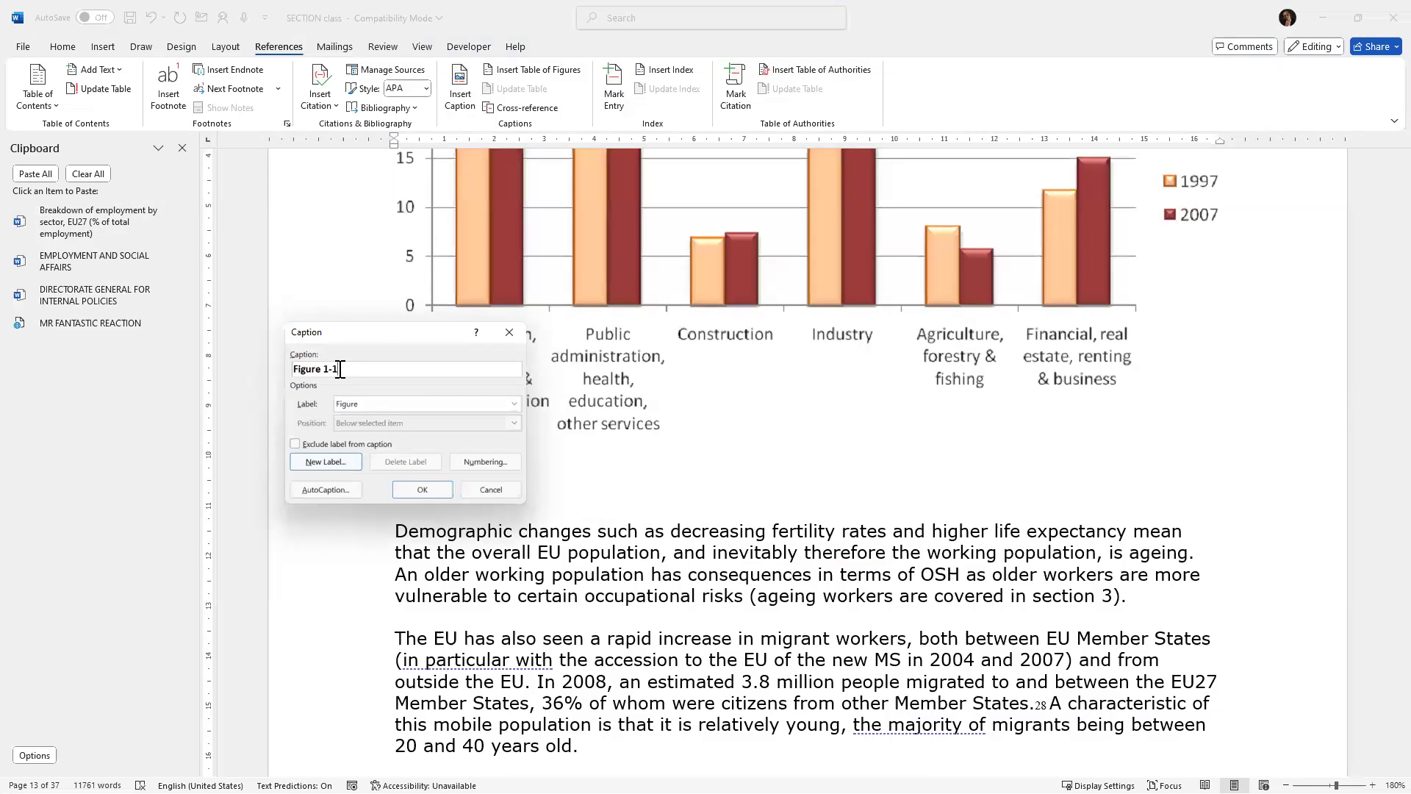
click(513, 404)
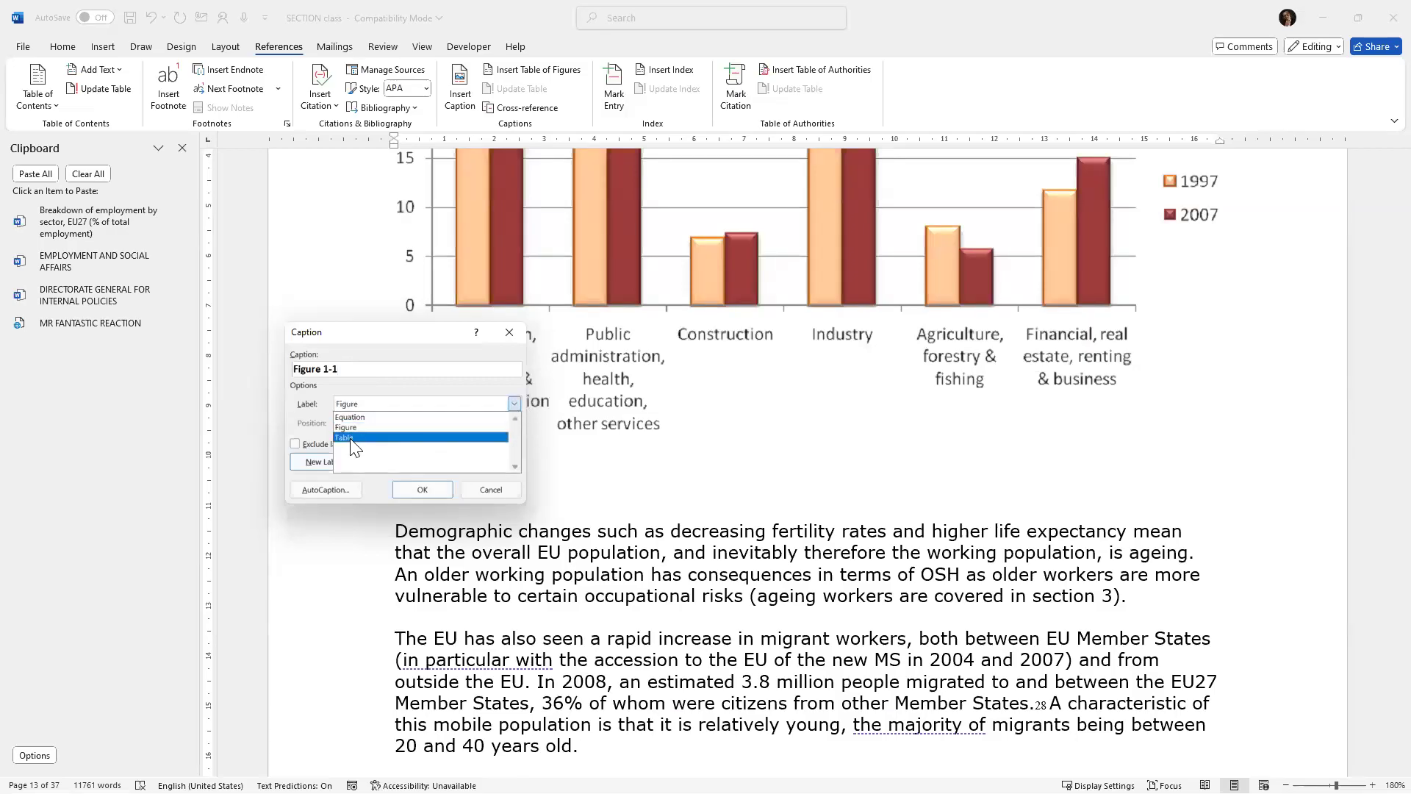
click(355, 438)
click(515, 403)
click(367, 417)
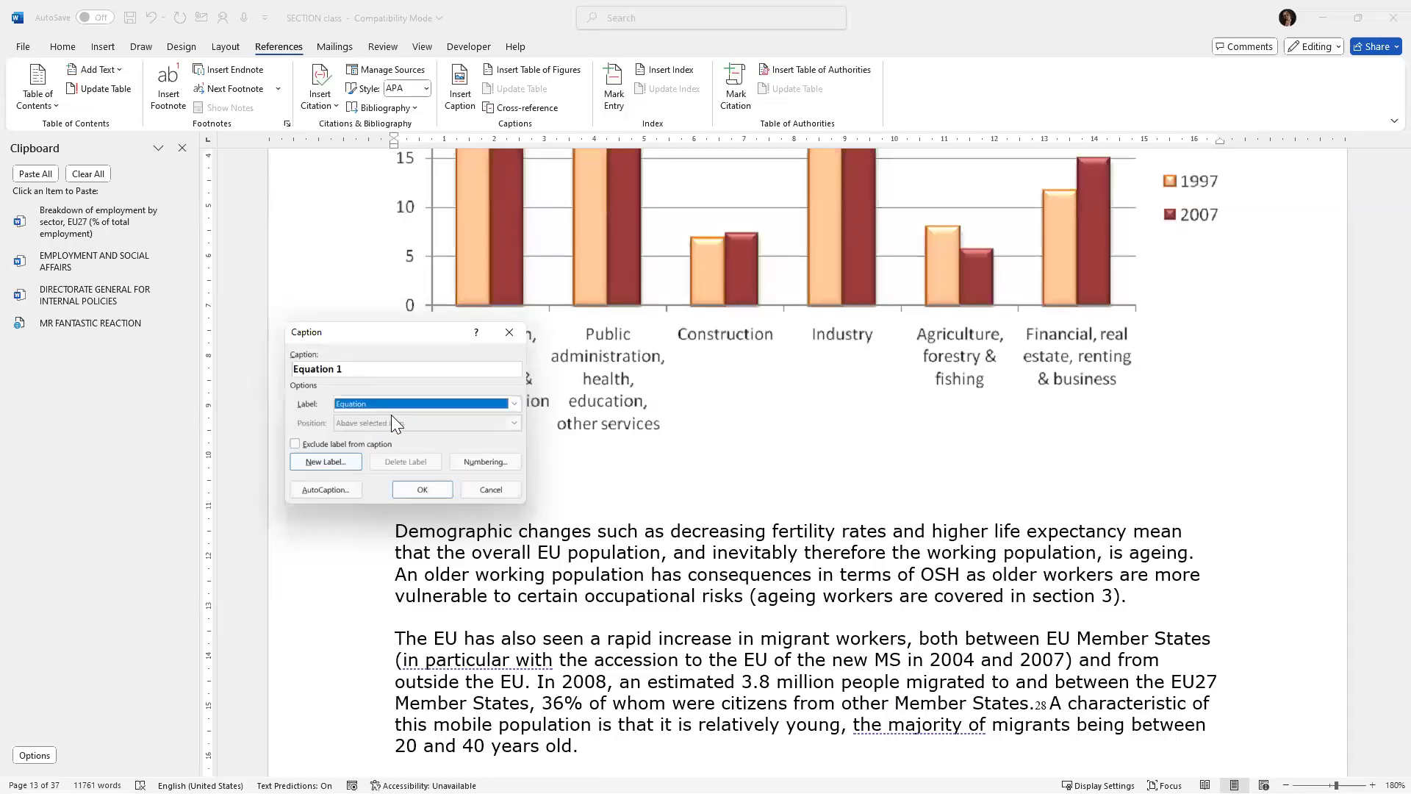
click(516, 404)
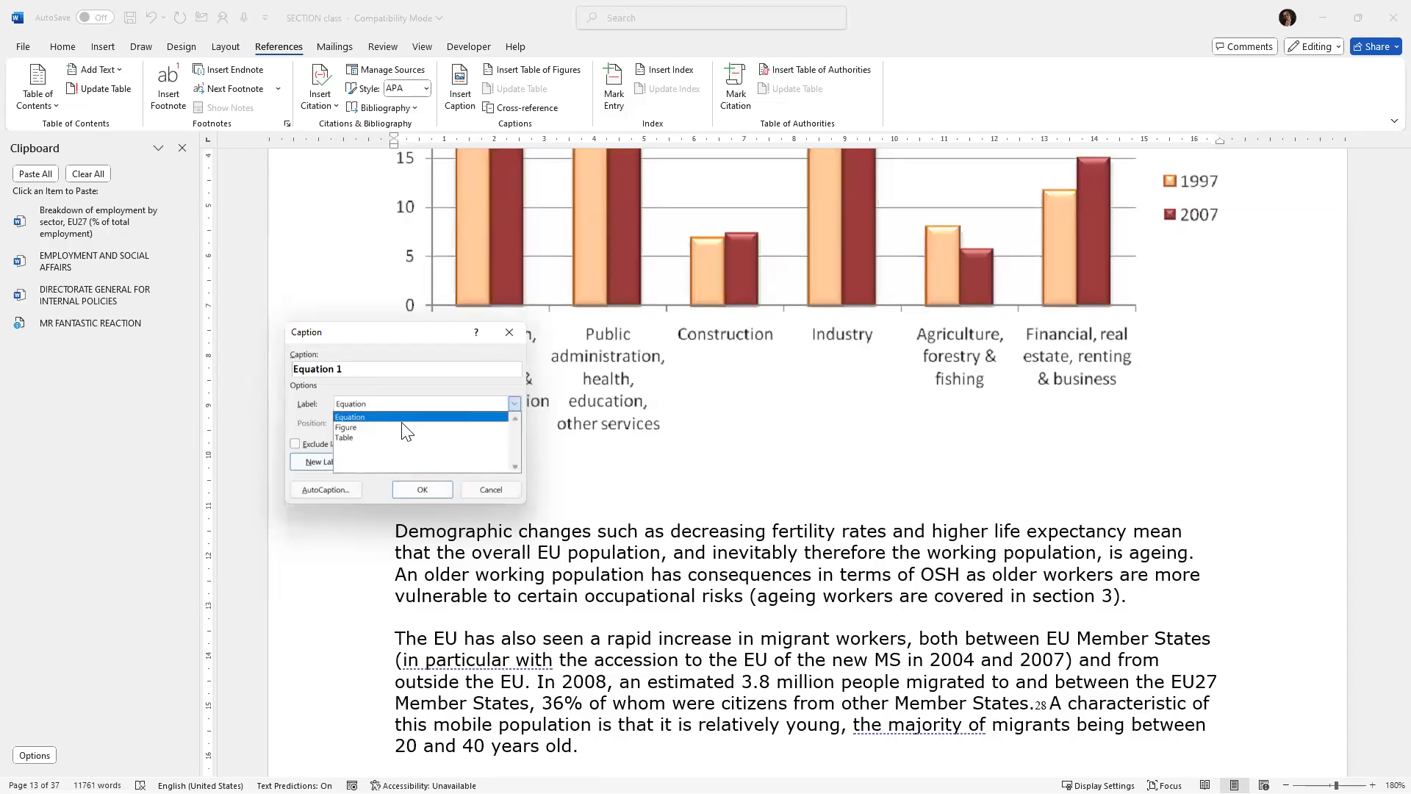
click(358, 428)
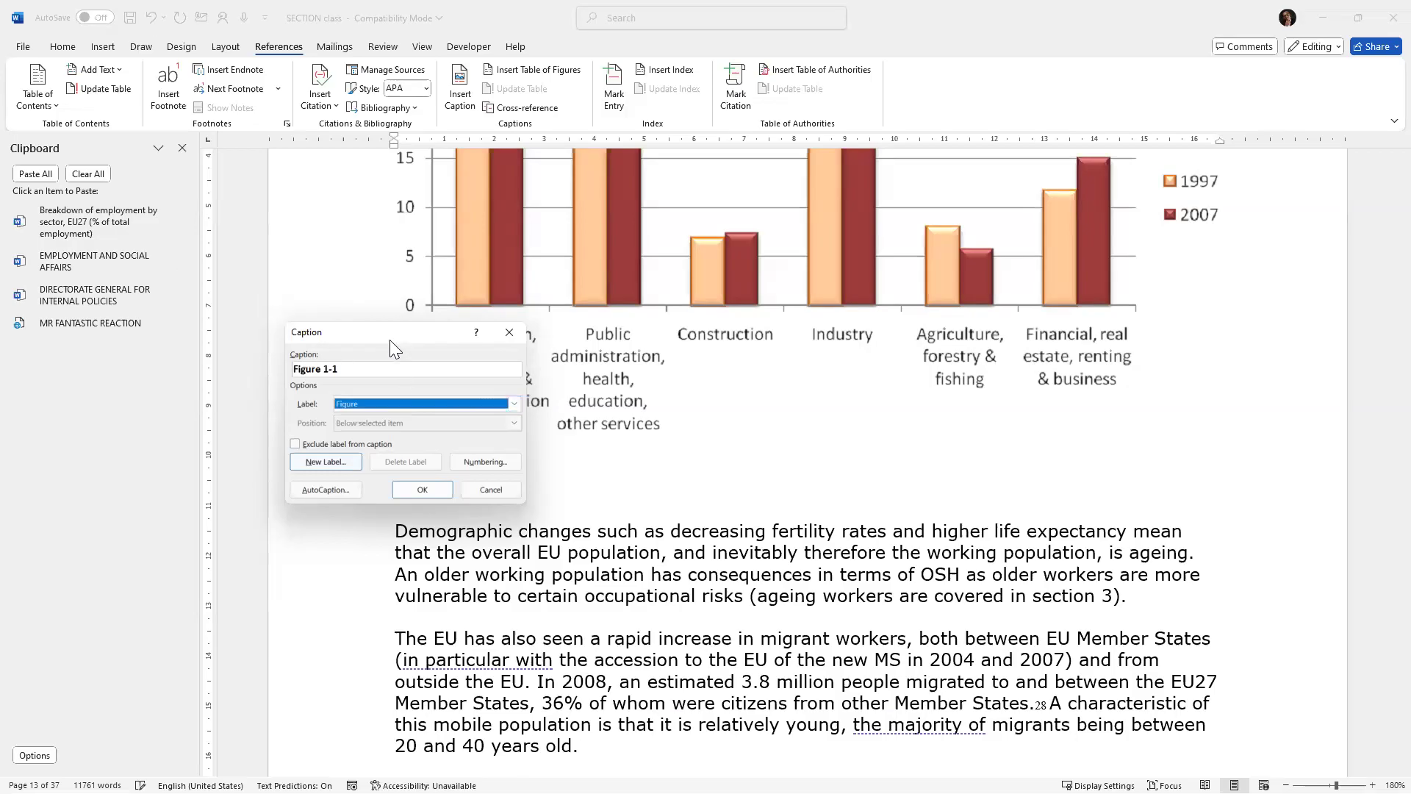
drag(389, 340, 437, 307)
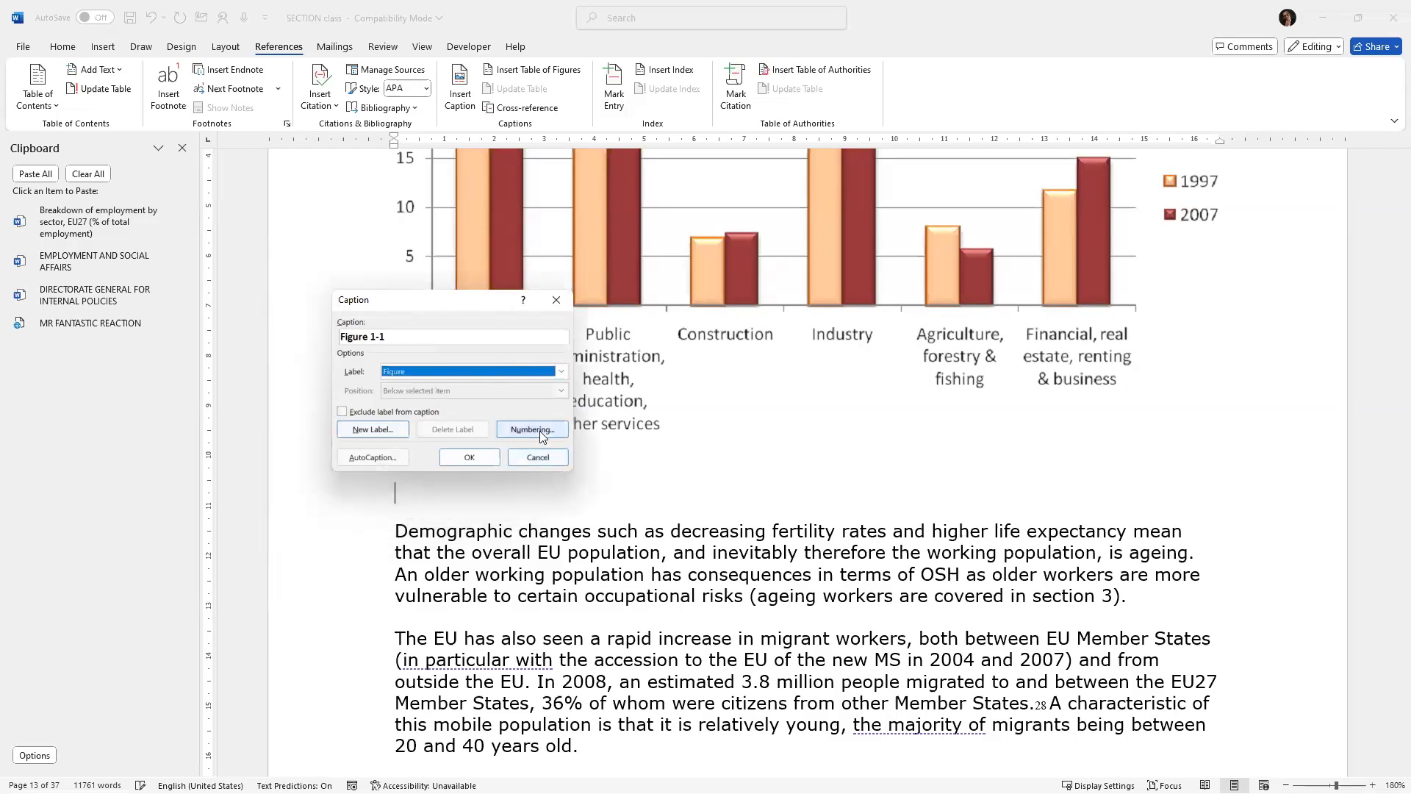
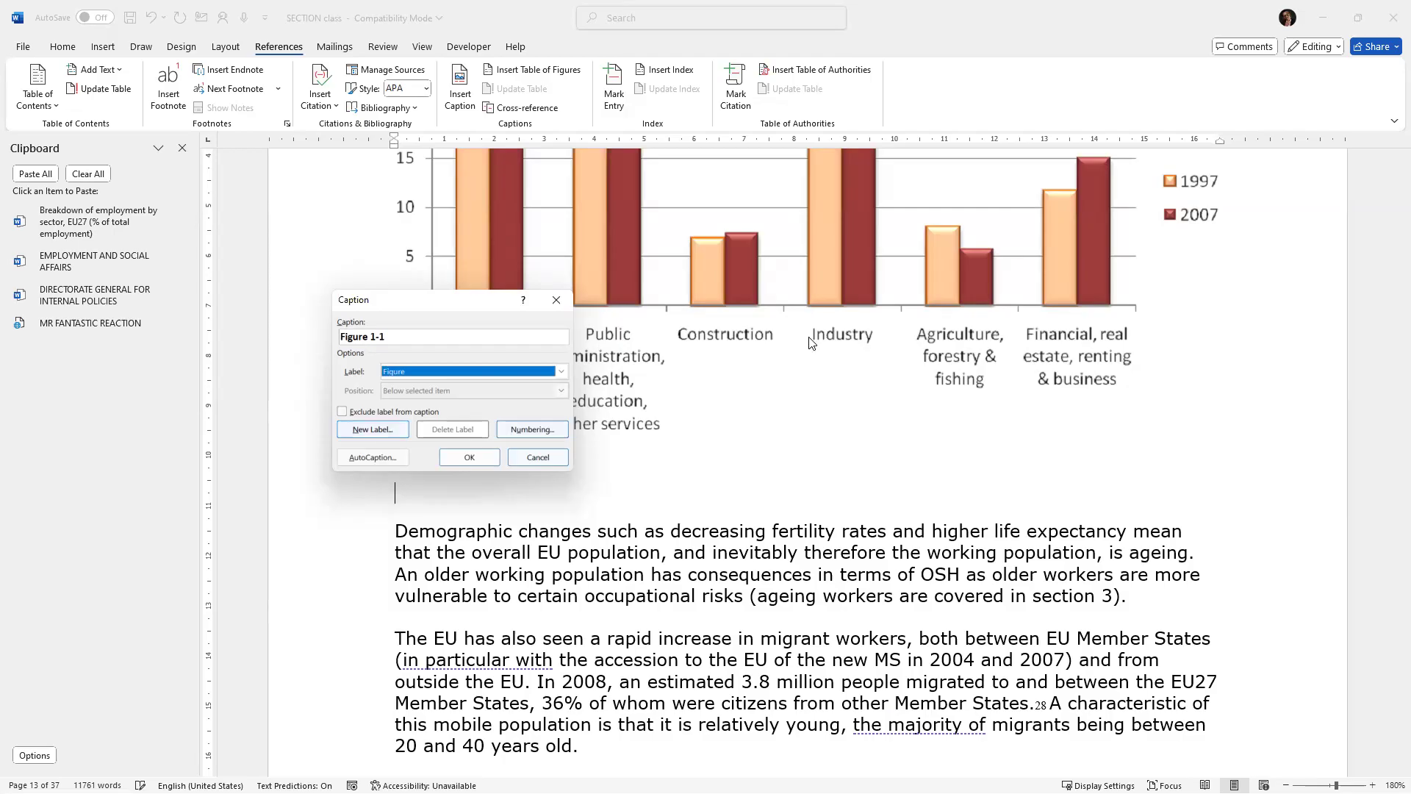
Set the caption numbering to include the chapter number, using a period as separator.
key(alt+u)
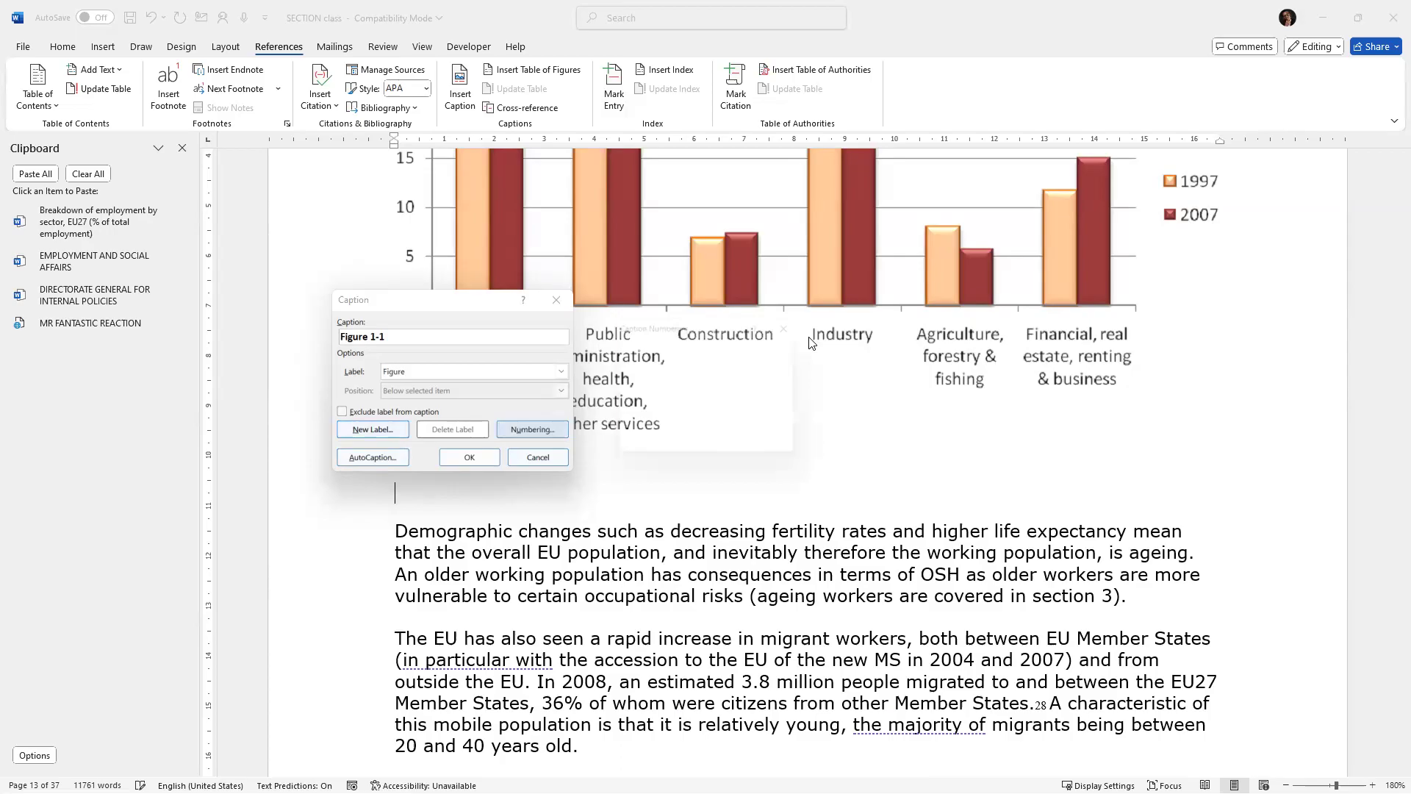
drag(705, 341, 348, 210)
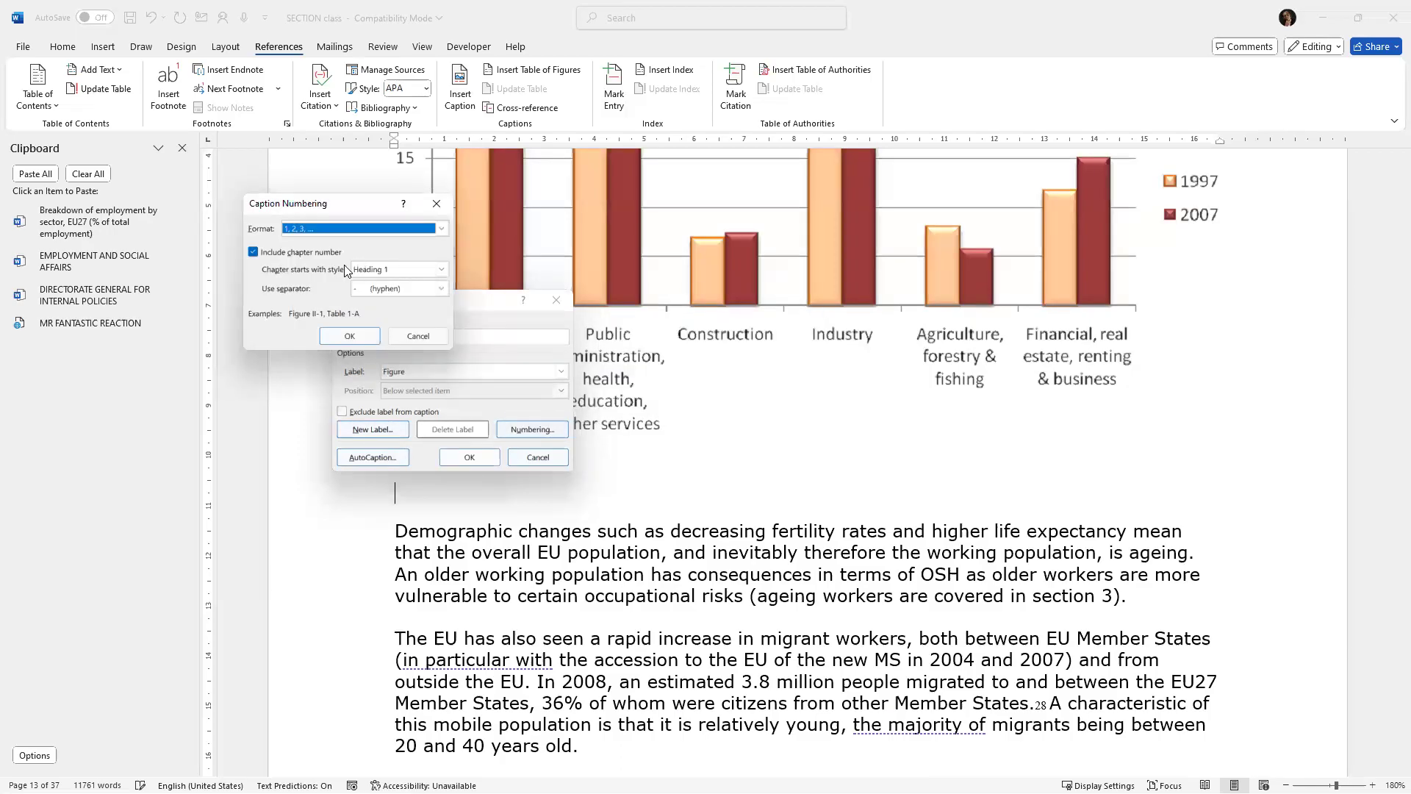
click(252, 251)
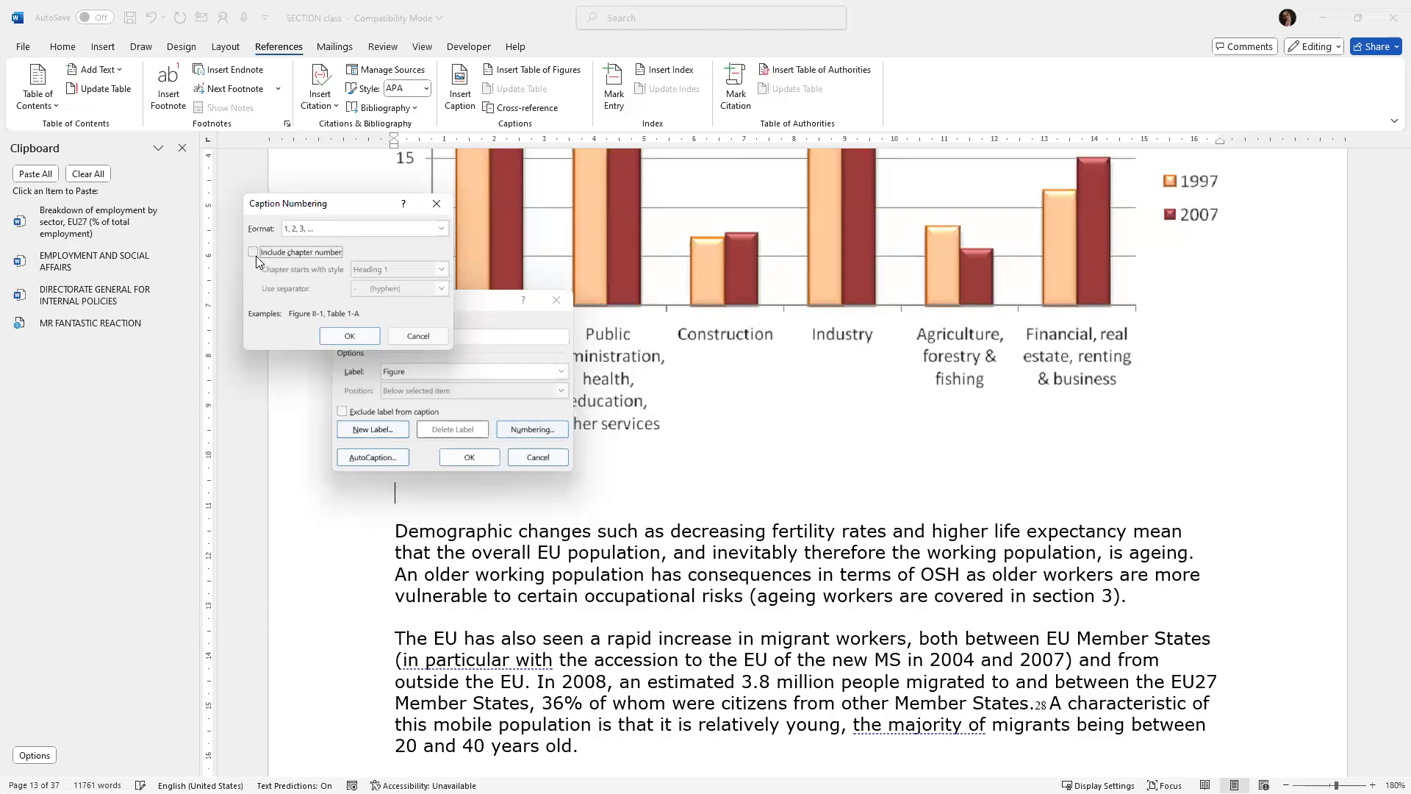
click(253, 253)
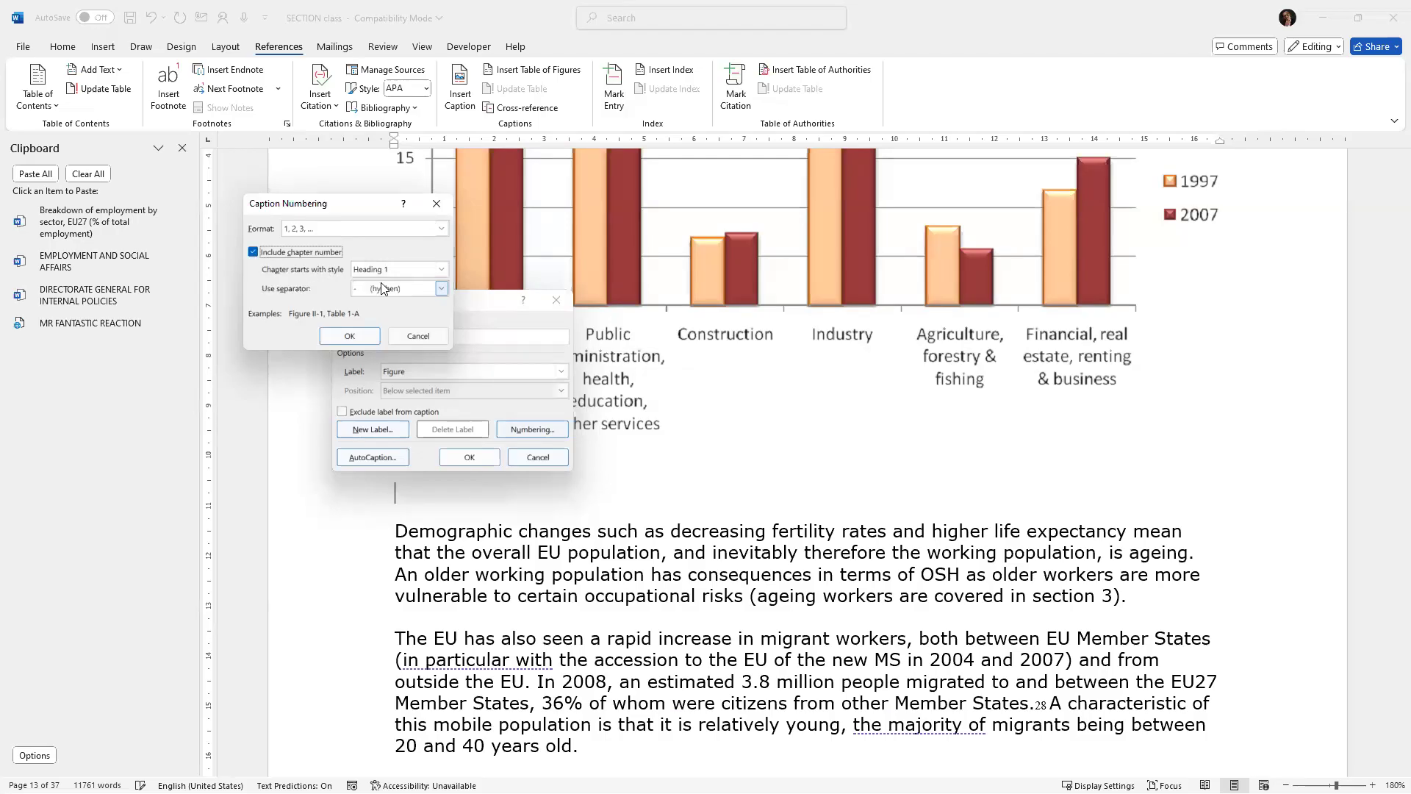
click(441, 288)
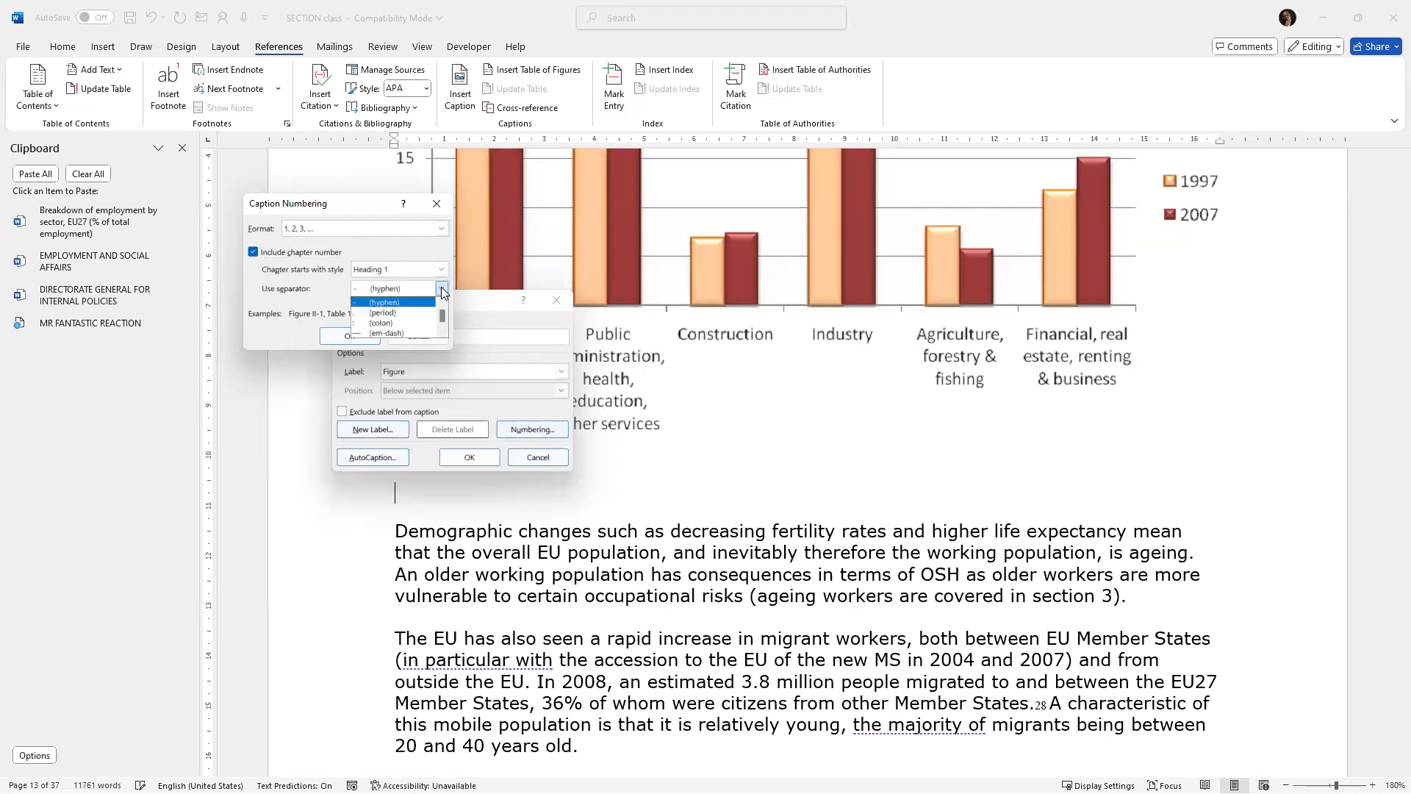
click(388, 315)
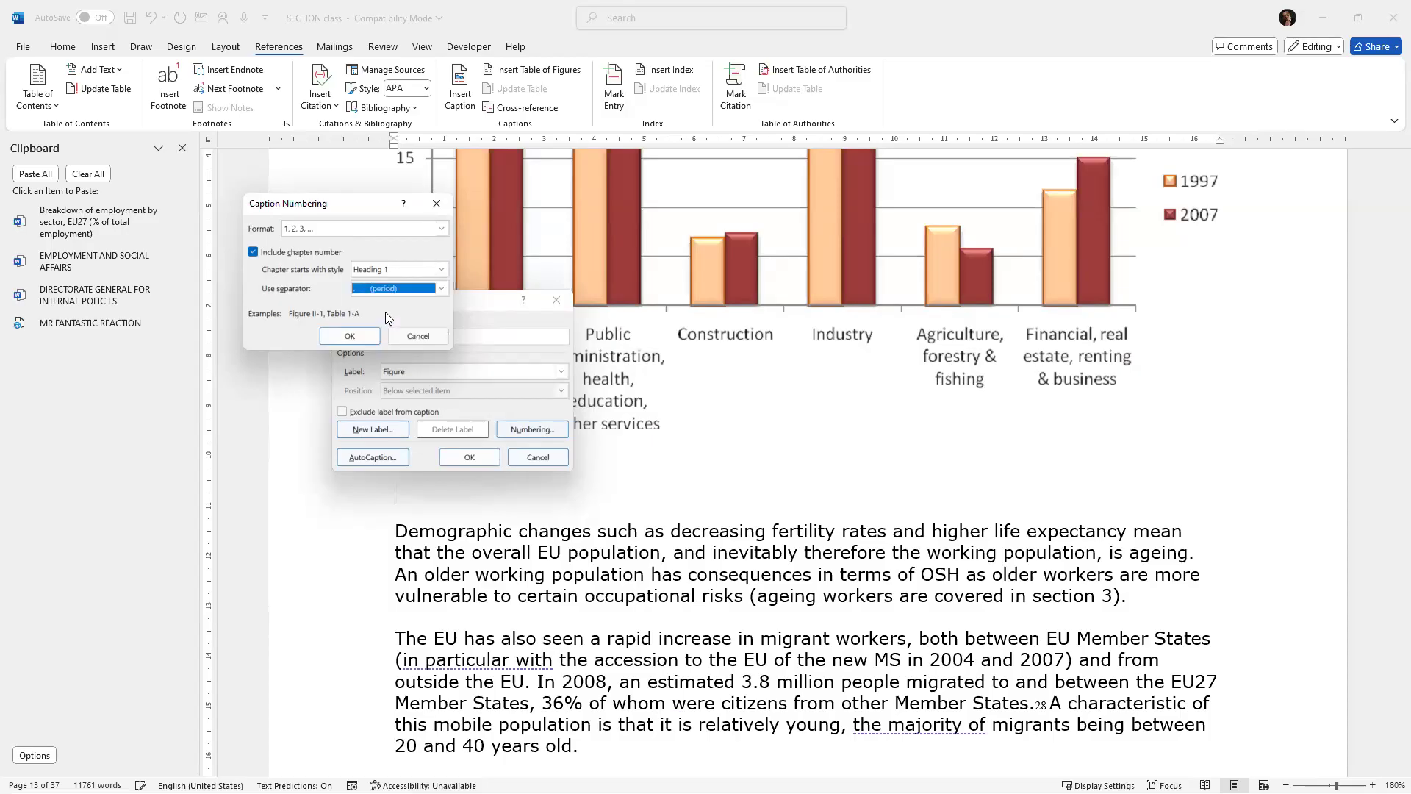
click(350, 336)
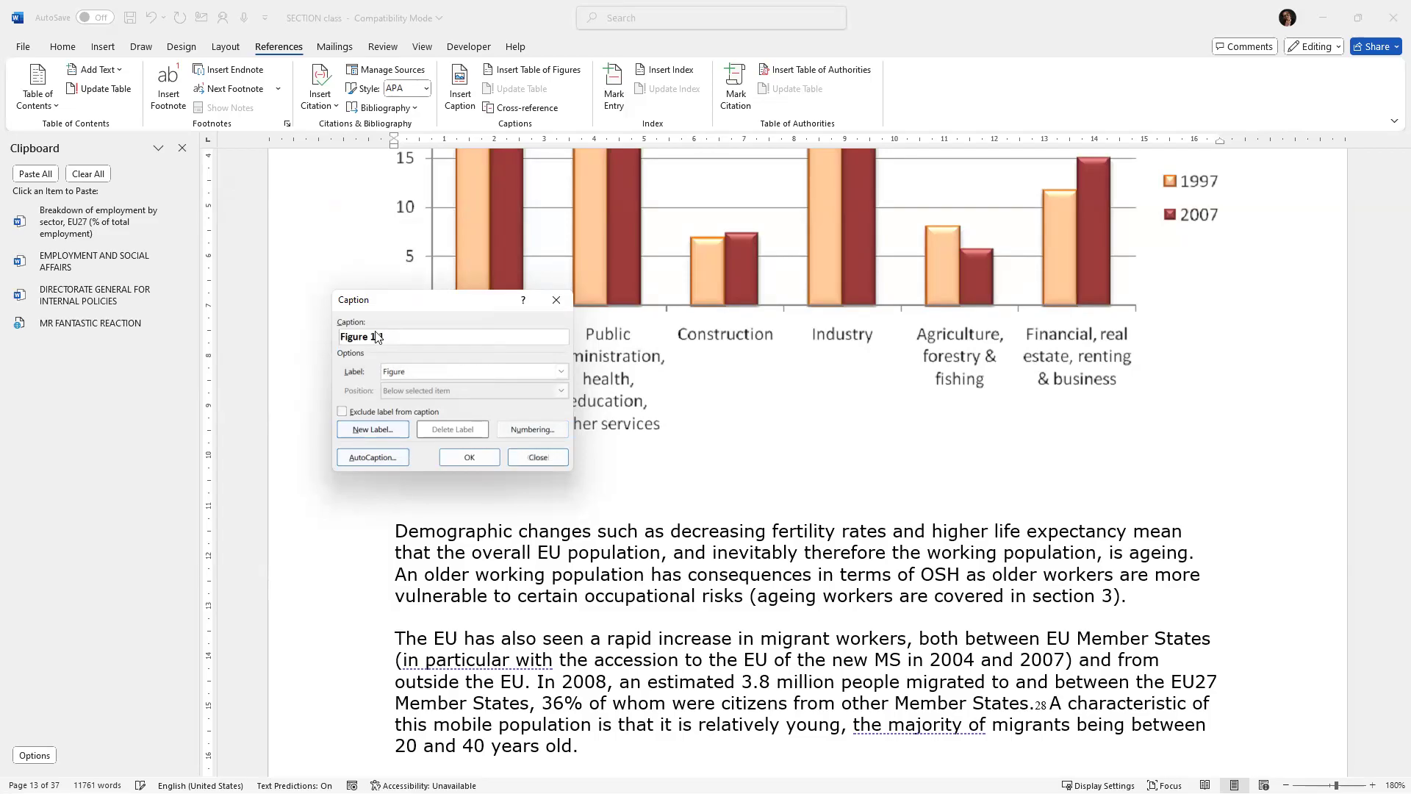
Paste the cut chart description after the figure number and insert the caption below the chart.
text(LAWEWERWREWREWR)
key(BackSpace)
key(BackSpace)
key(BackSpace)
key(BackSpace)
key(BackSpace)
key(BackSpace)
key(BackSpace)
key(BackSpace)
key(BackSpace)
key(BackSpace)
key(BackSpace)
key(BackSpace)
key(BackSpace)
key(BackSpace)
key(BackSpace)
key(ctrl+v)
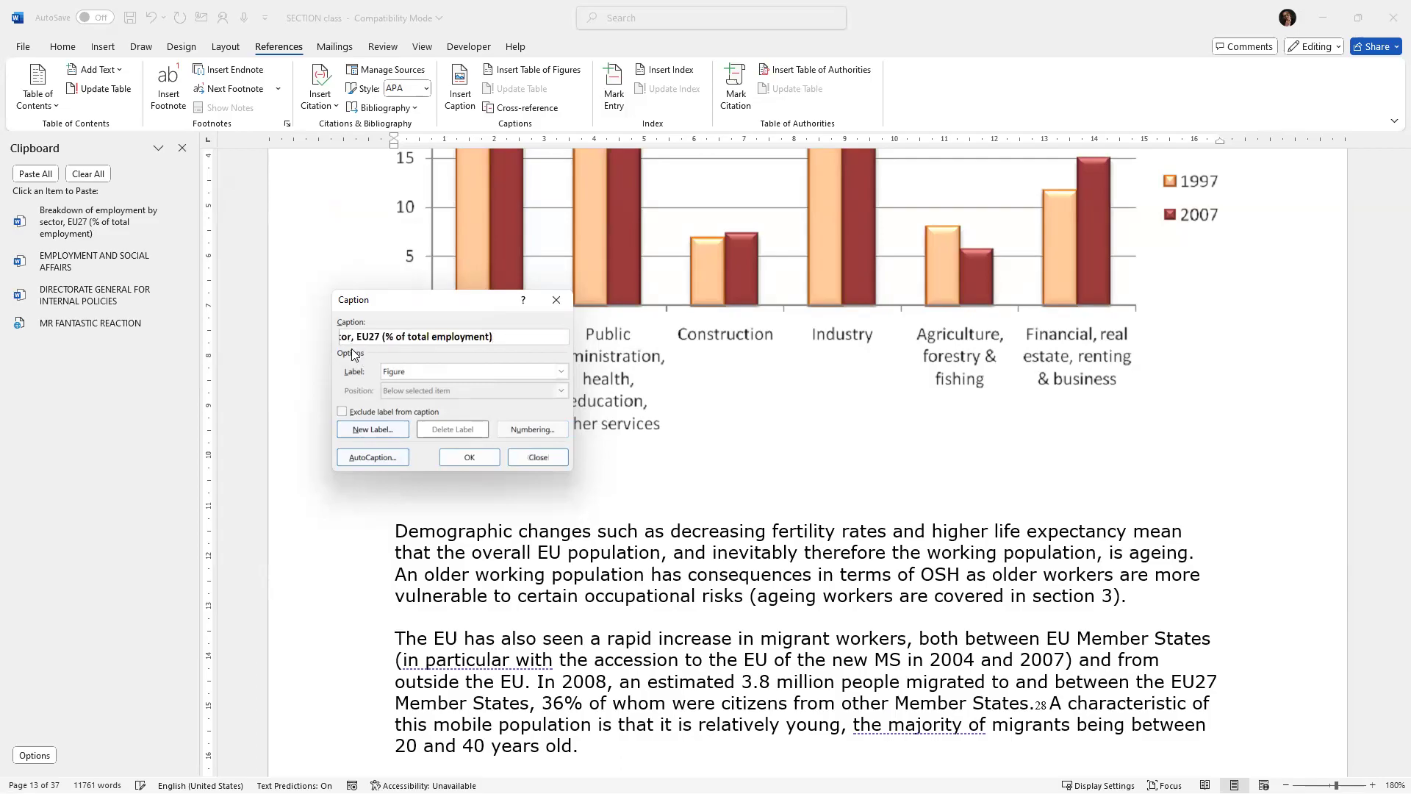
click(479, 460)
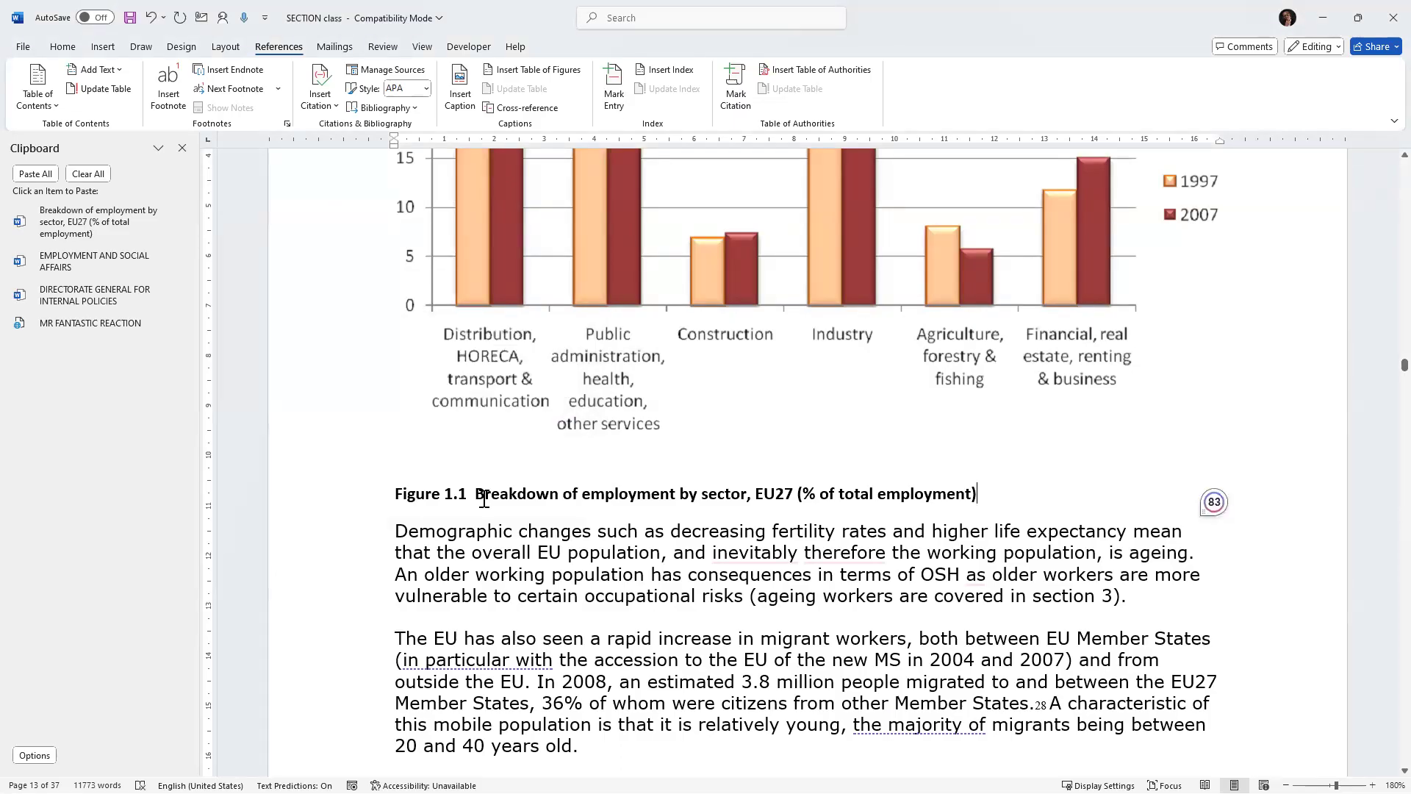
Cut the Figure 2 caption text "Workers reporting one or more accidental injuries at work or in the course of work in the past 12 months by gender and year (%)".
scroll(491, 493, down, 2)
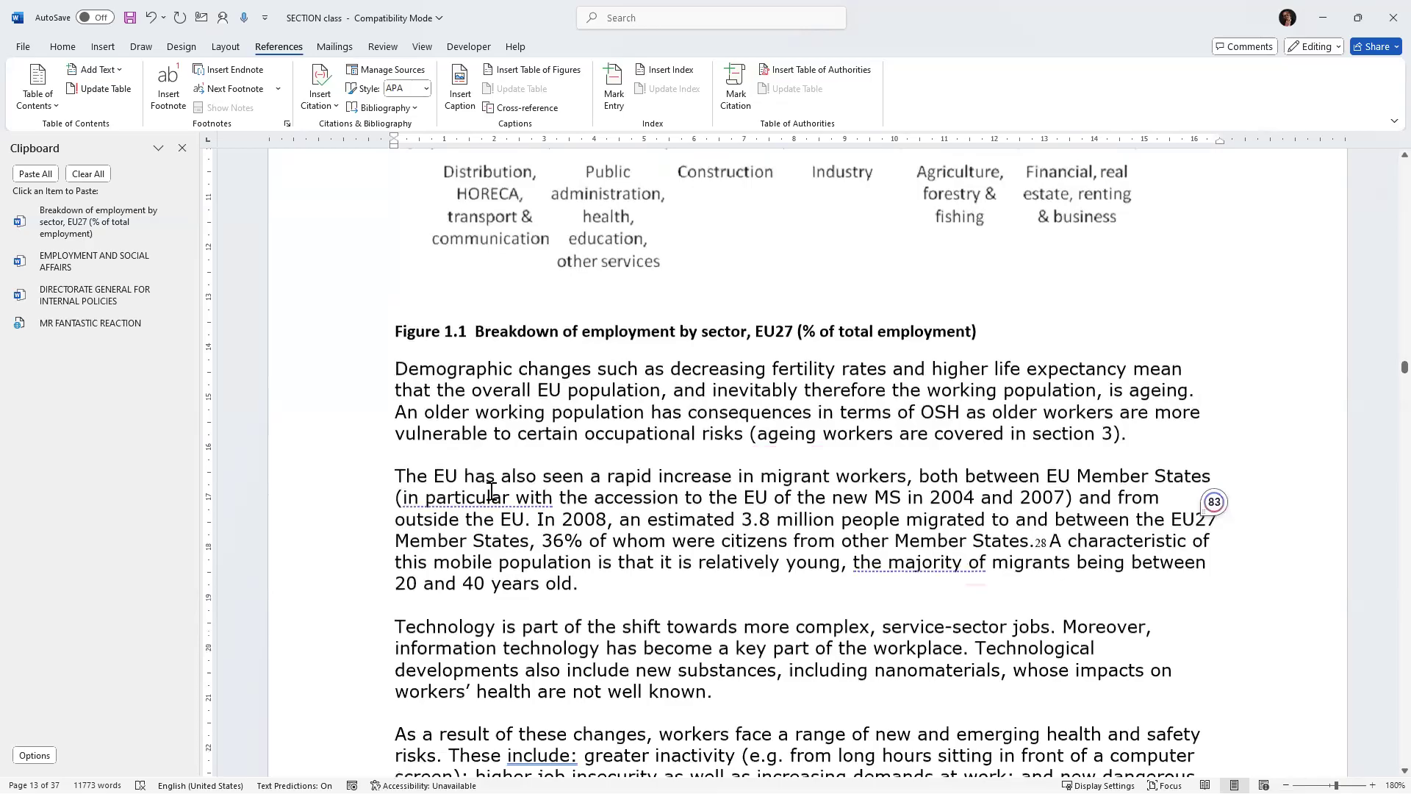
scroll(491, 493, down, 4)
scroll(485, 507, down, 4)
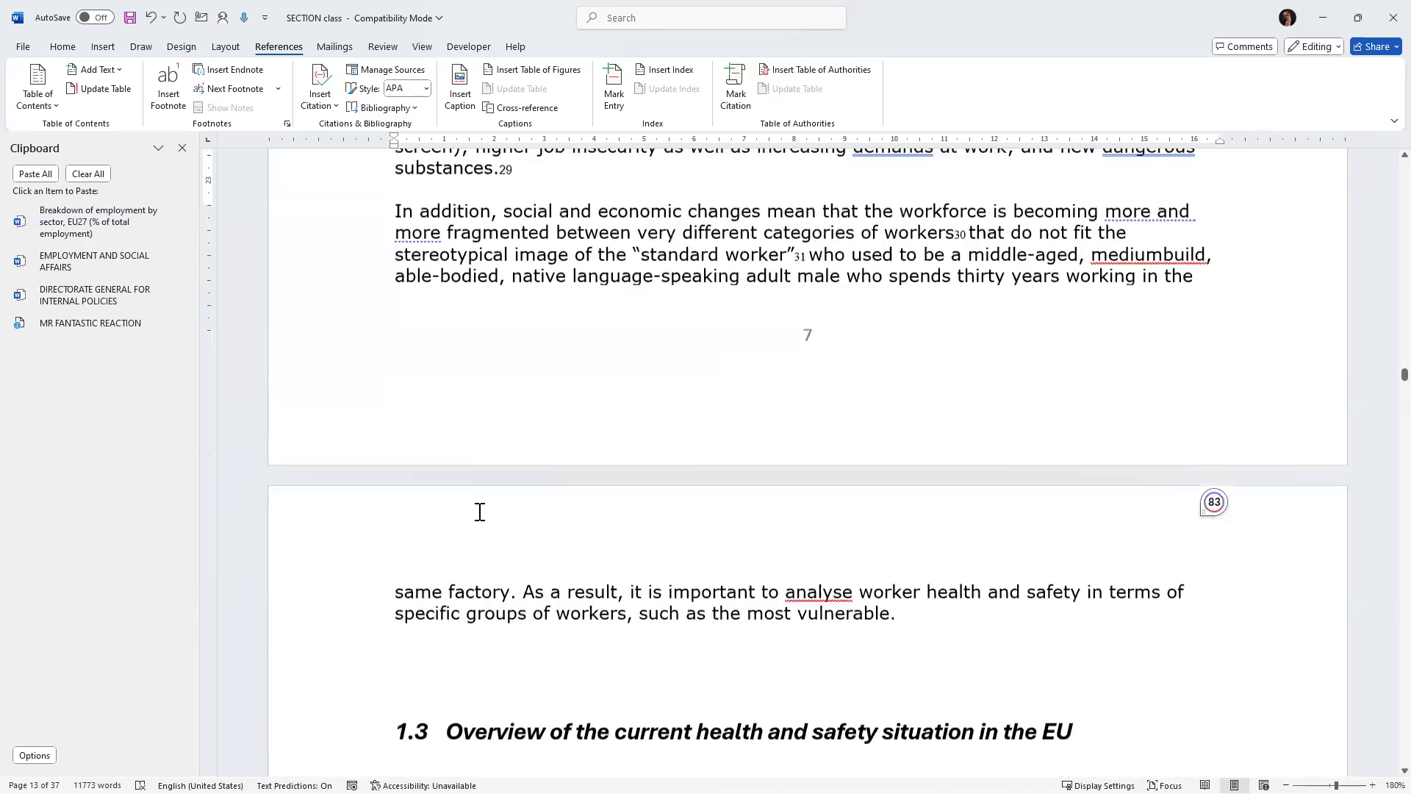
scroll(698, 529, down, 6)
scroll(1156, 529, down, 6)
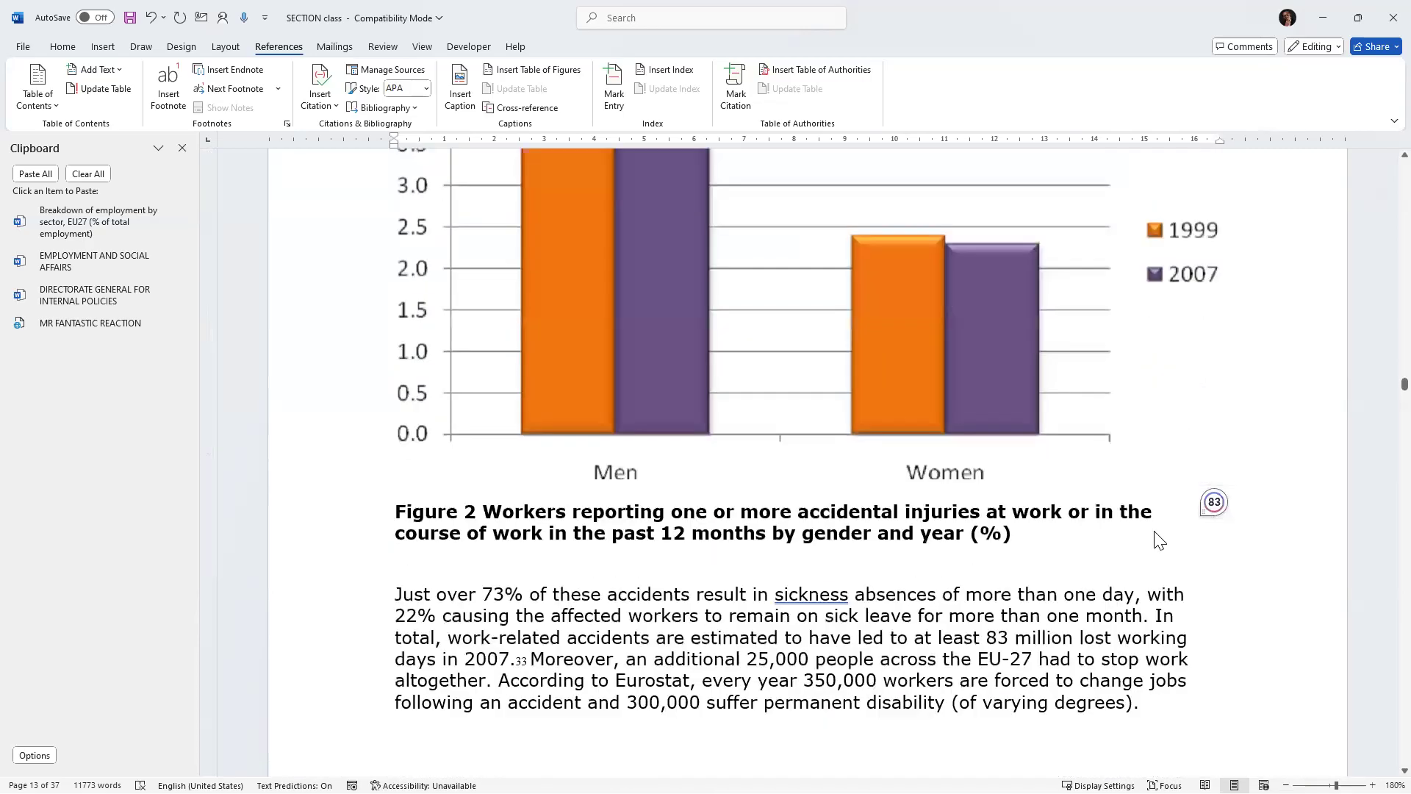
triple_click(1155, 532)
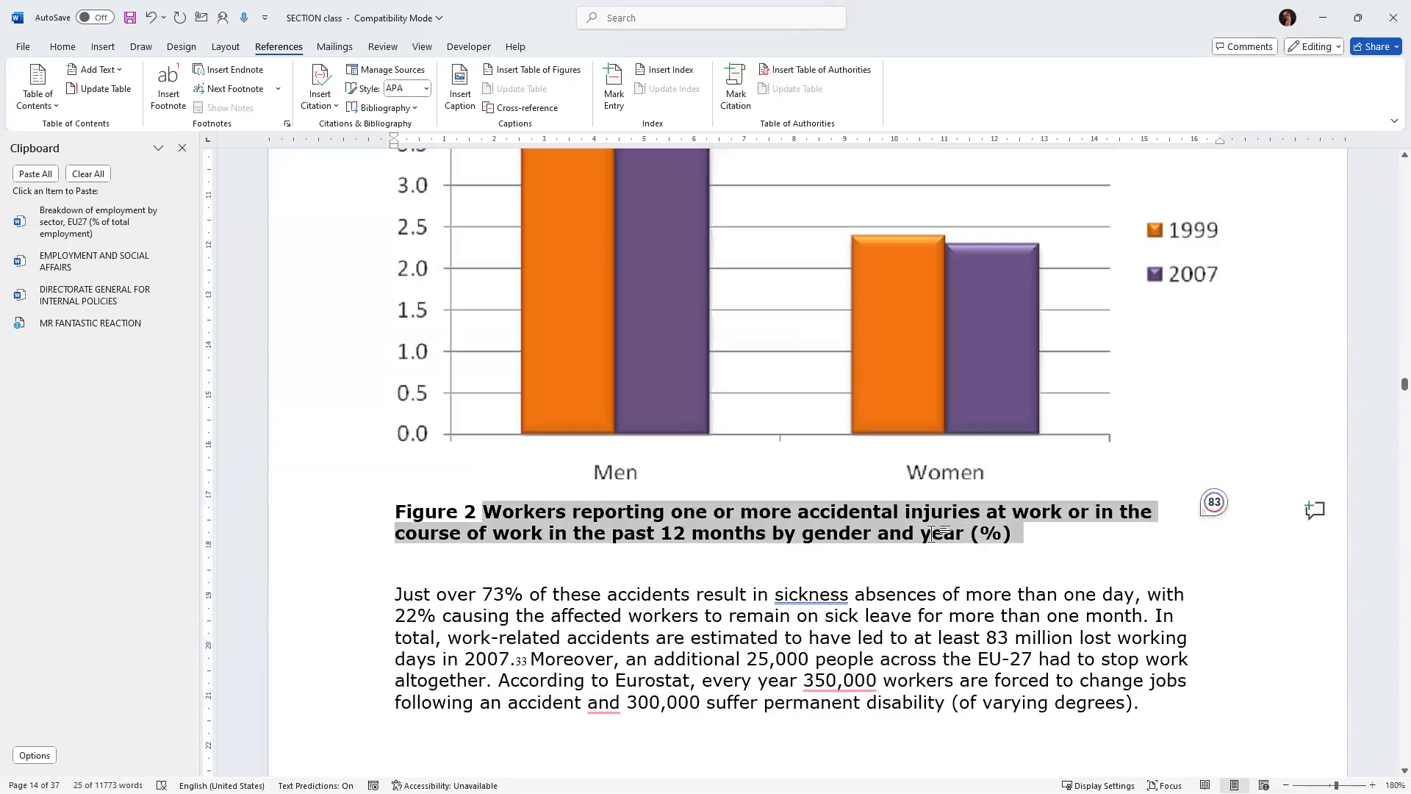
key(ctrl+x)
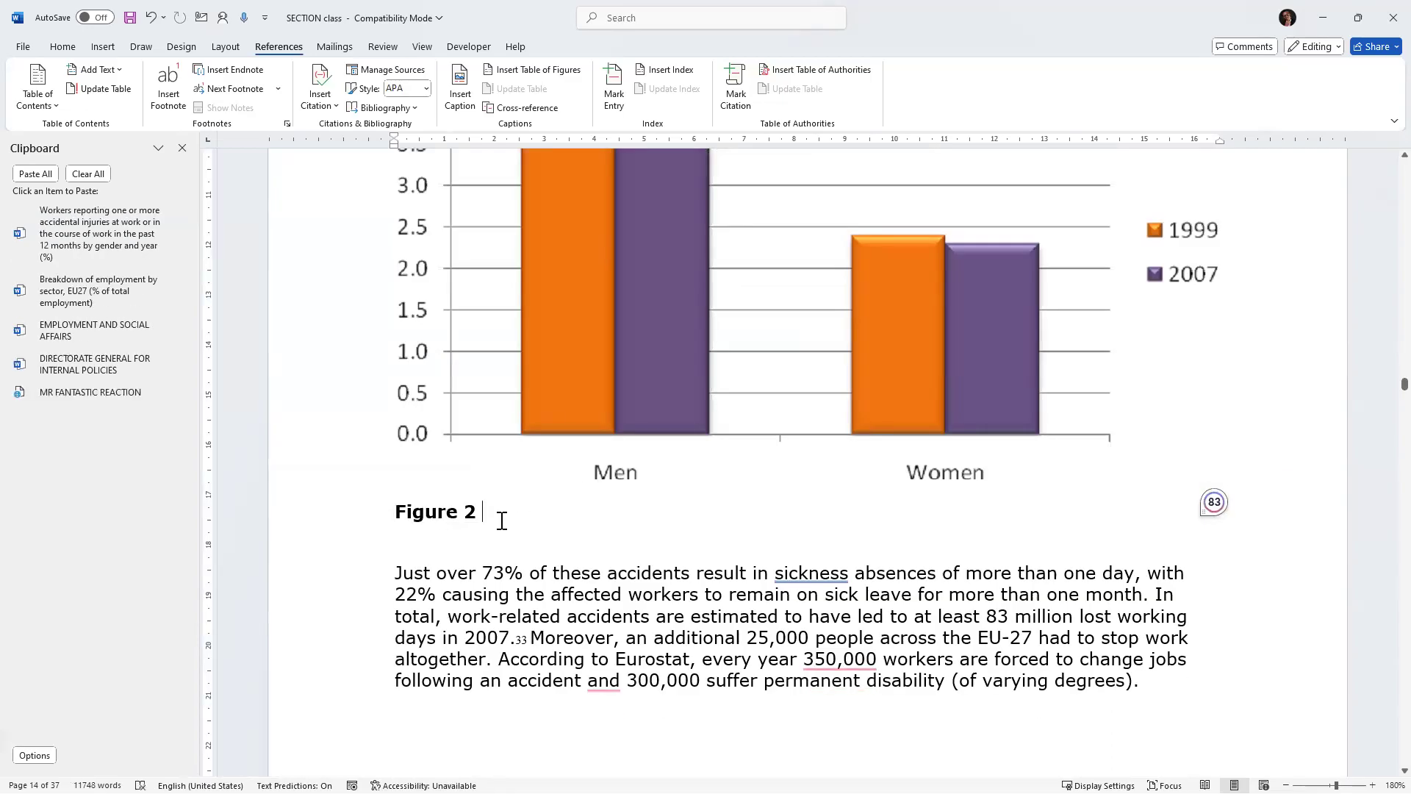
Delete the leftover "Figure 2" label, leaving an empty line under the injuries chart.
double_click(400, 511)
click(302, 504)
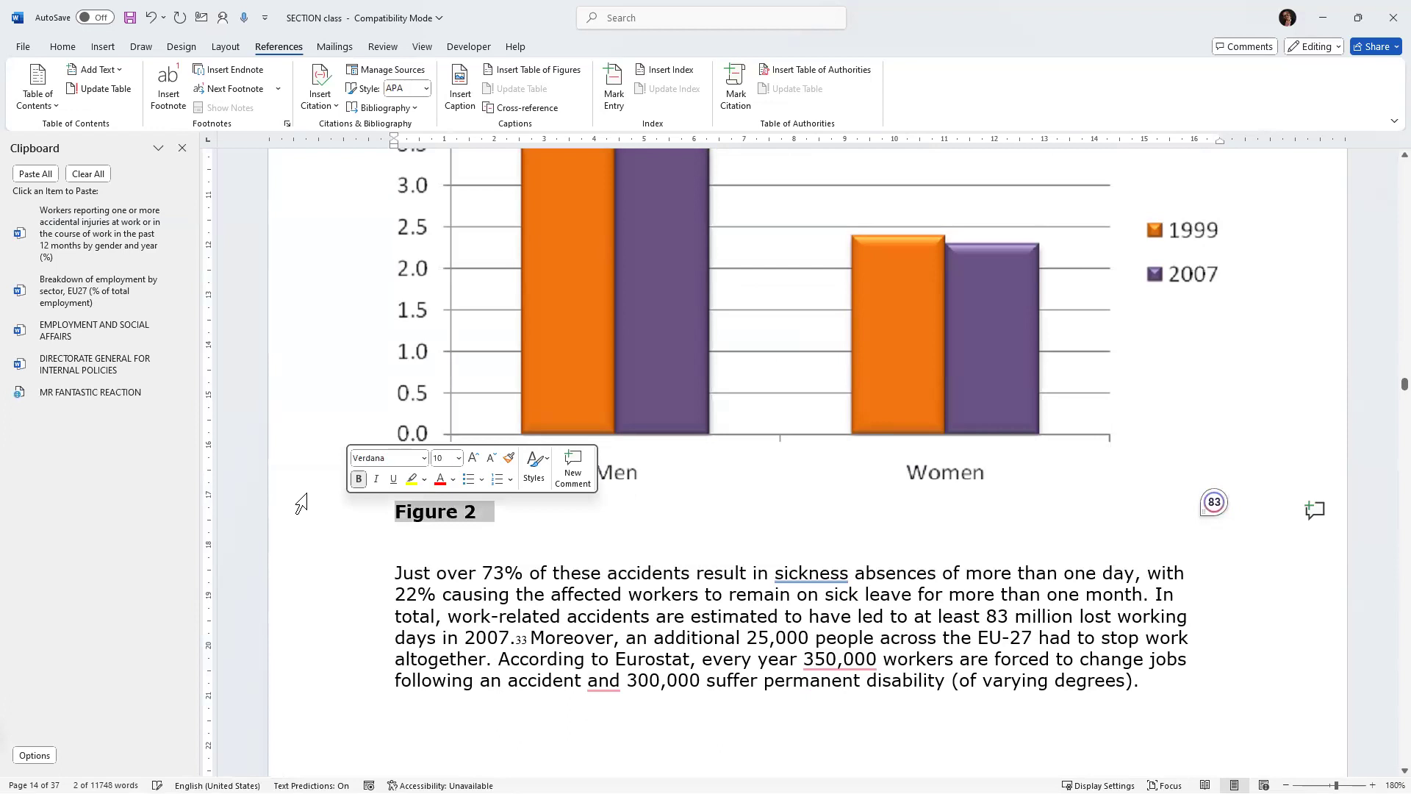
key(Delete)
key(Return)
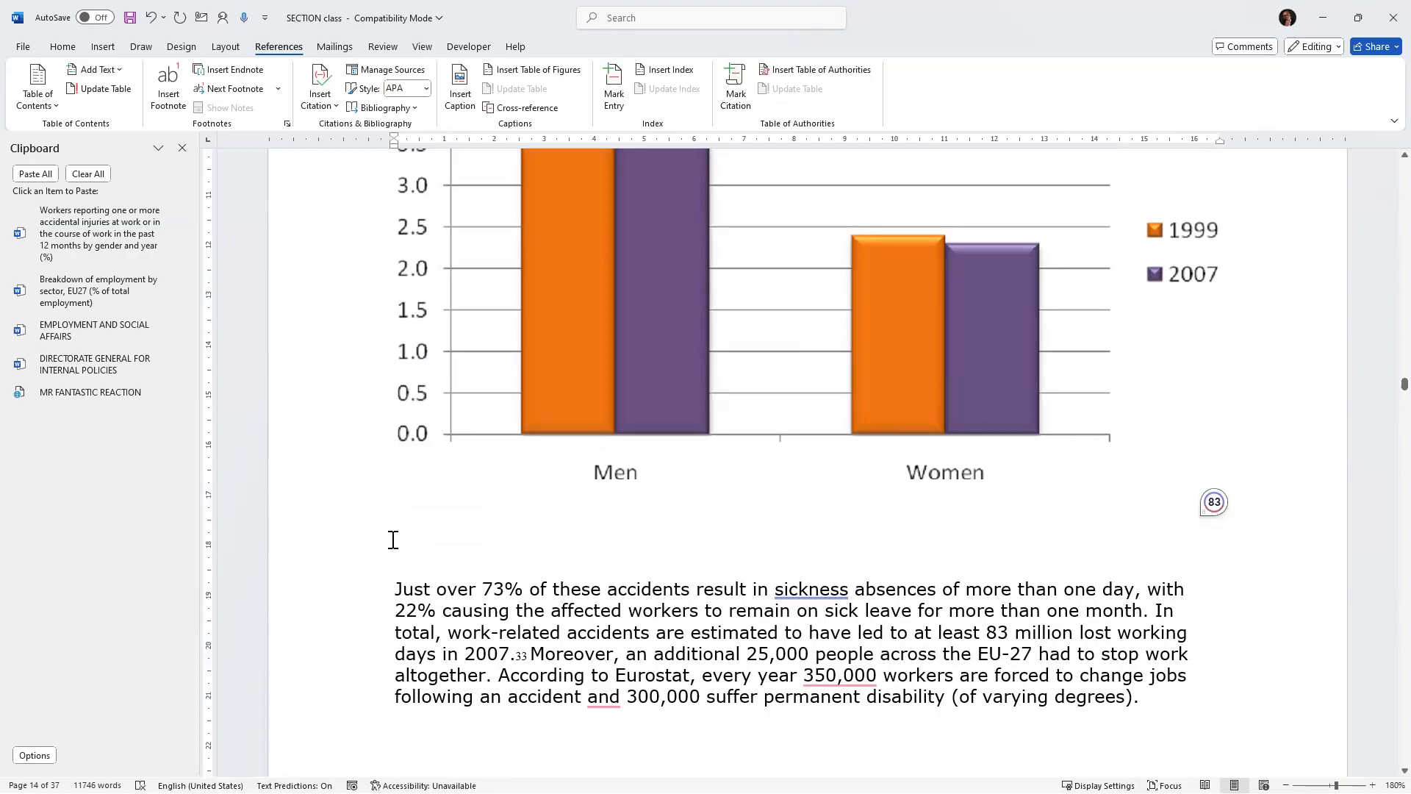
Insert a figure caption under the injuries chart with the pasted caption text.
click(457, 81)
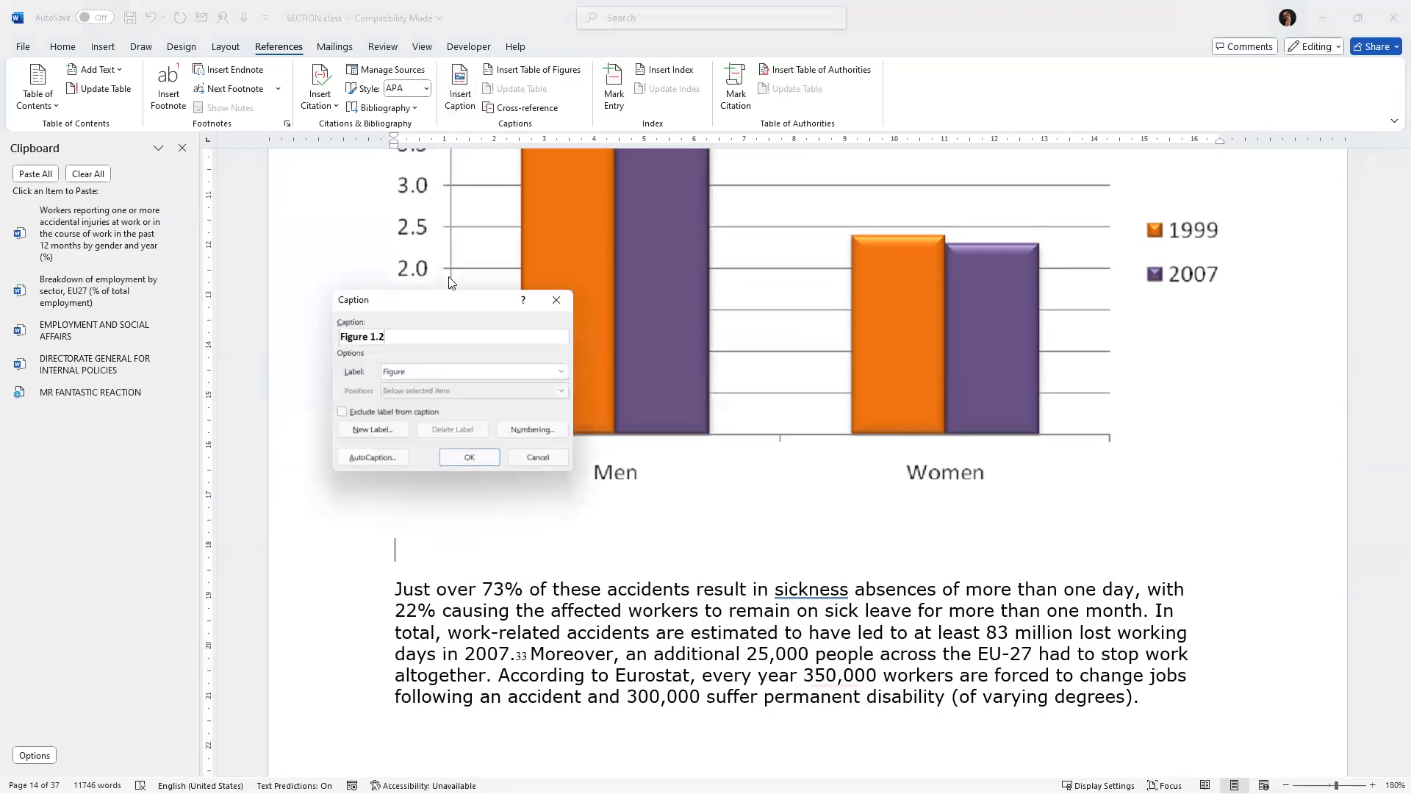
key(ctrl+v)
click(479, 456)
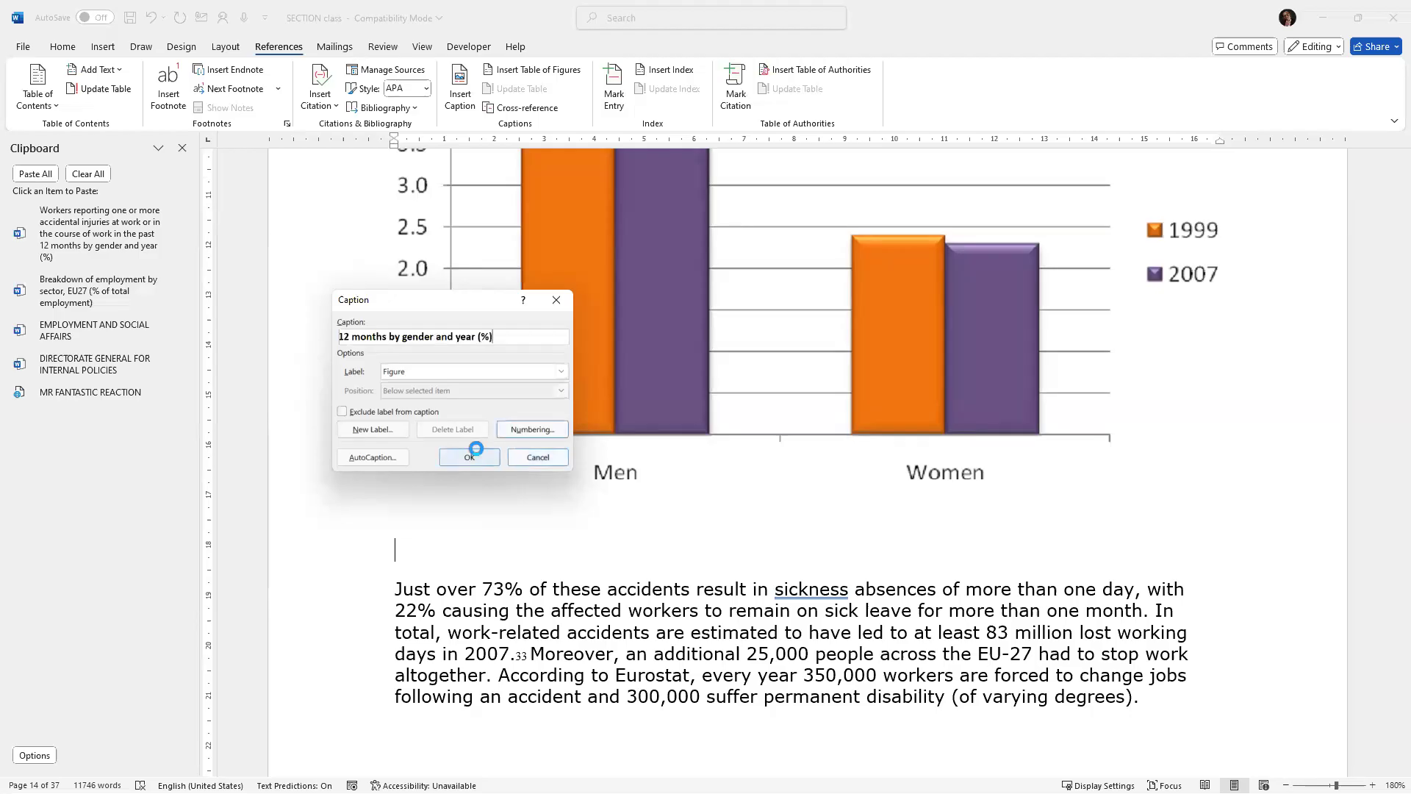
Delete the "Table 1" label from the start of the accidents table's caption.
scroll(676, 522, down, 15)
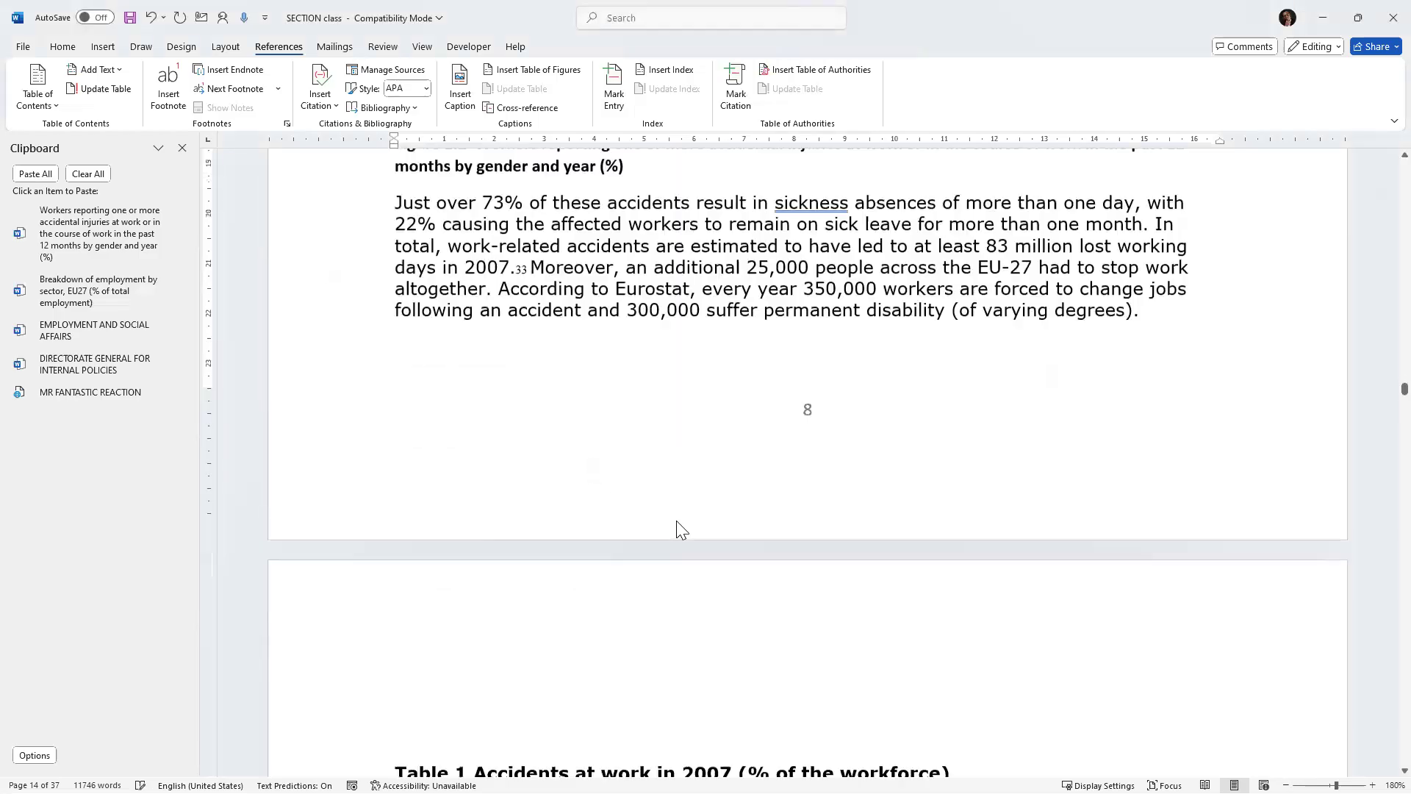
scroll(682, 515, up, 3)
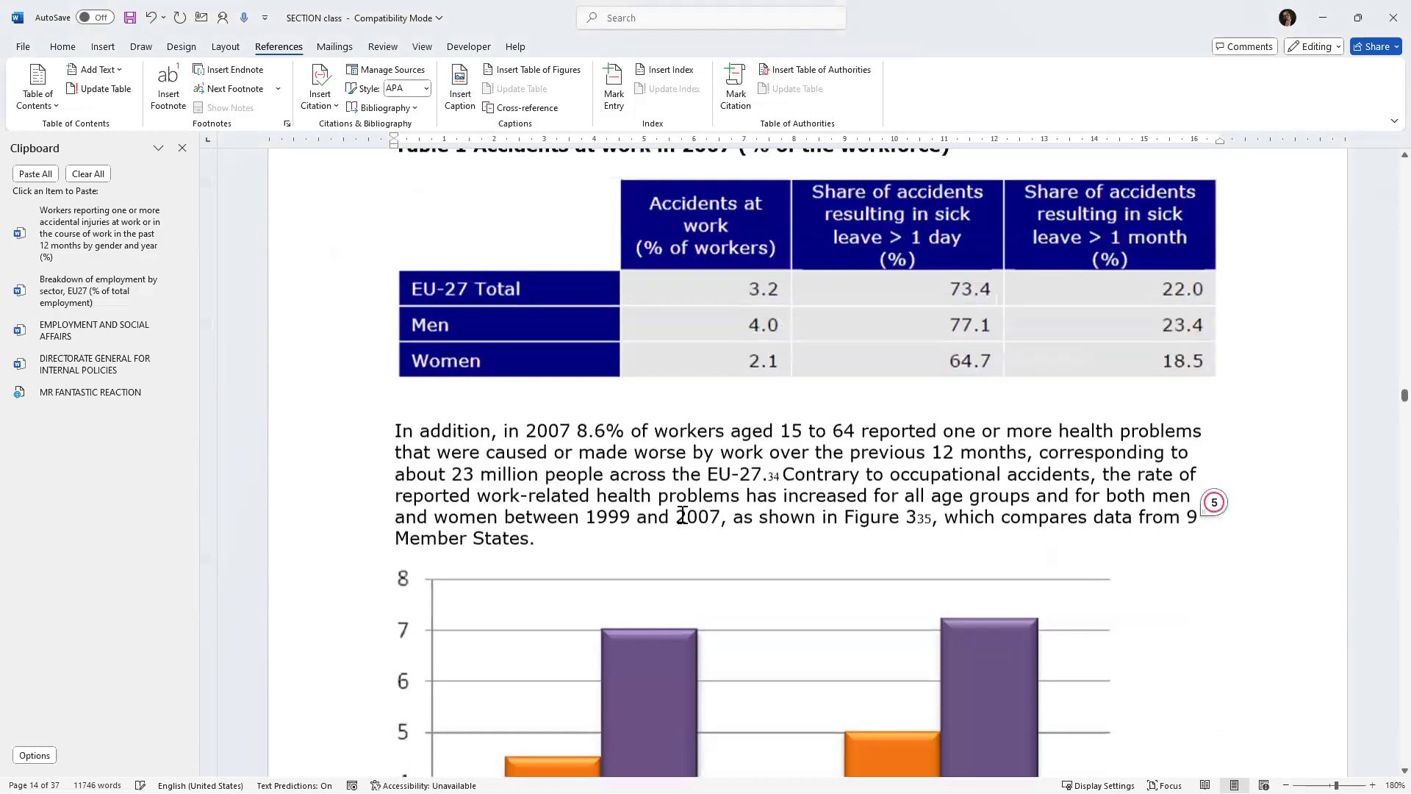
scroll(682, 515, up, 2)
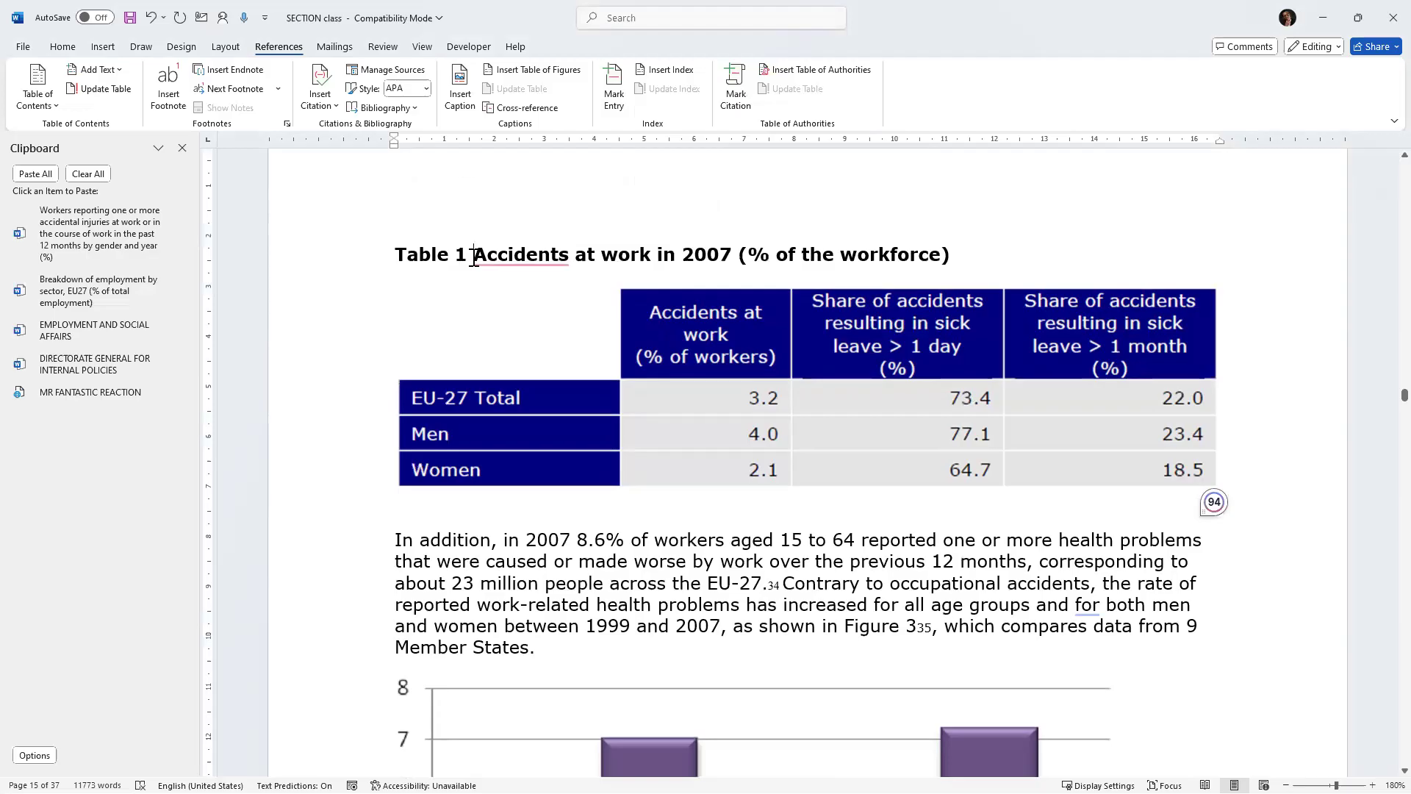
scroll(488, 368, down, 6)
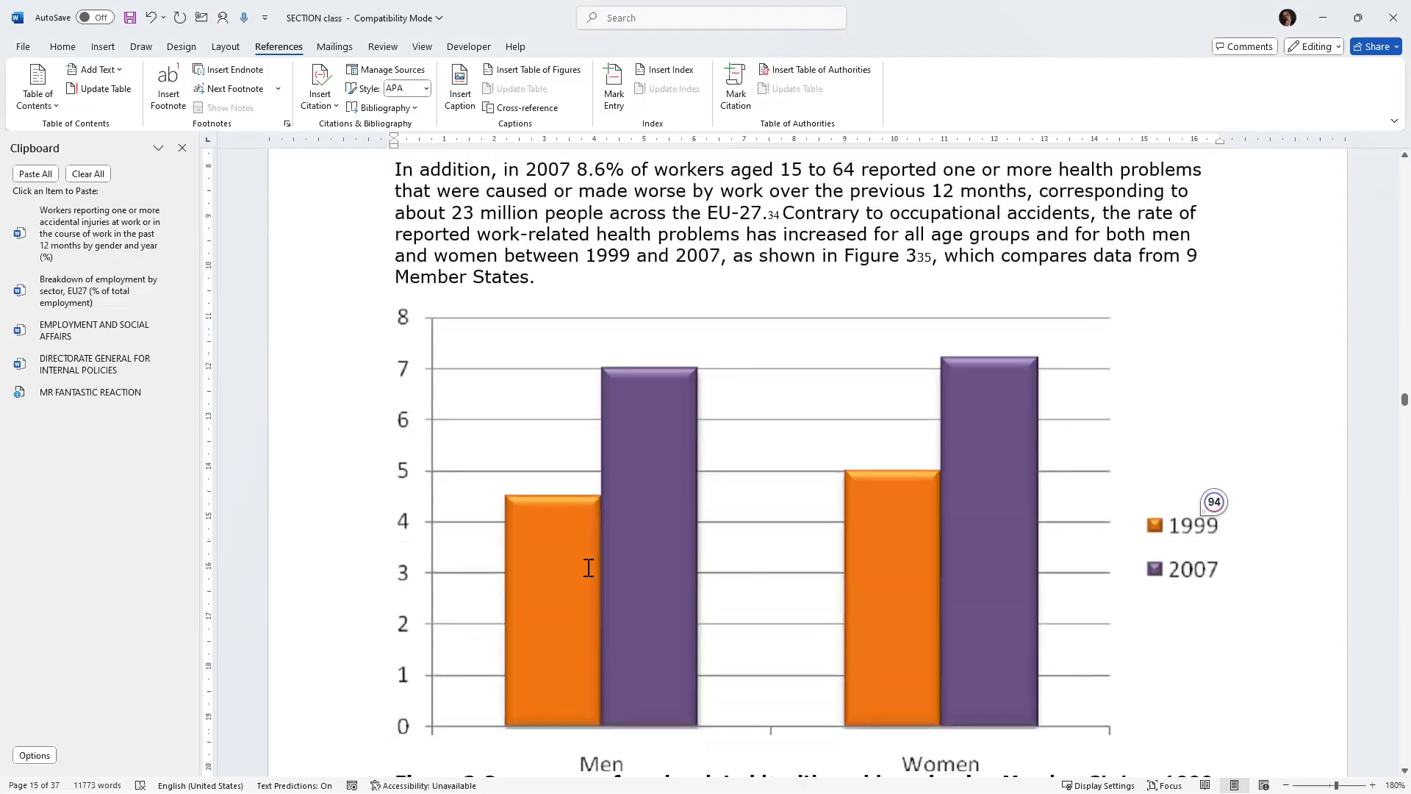
scroll(588, 567, down, 1)
scroll(608, 585, up, 5)
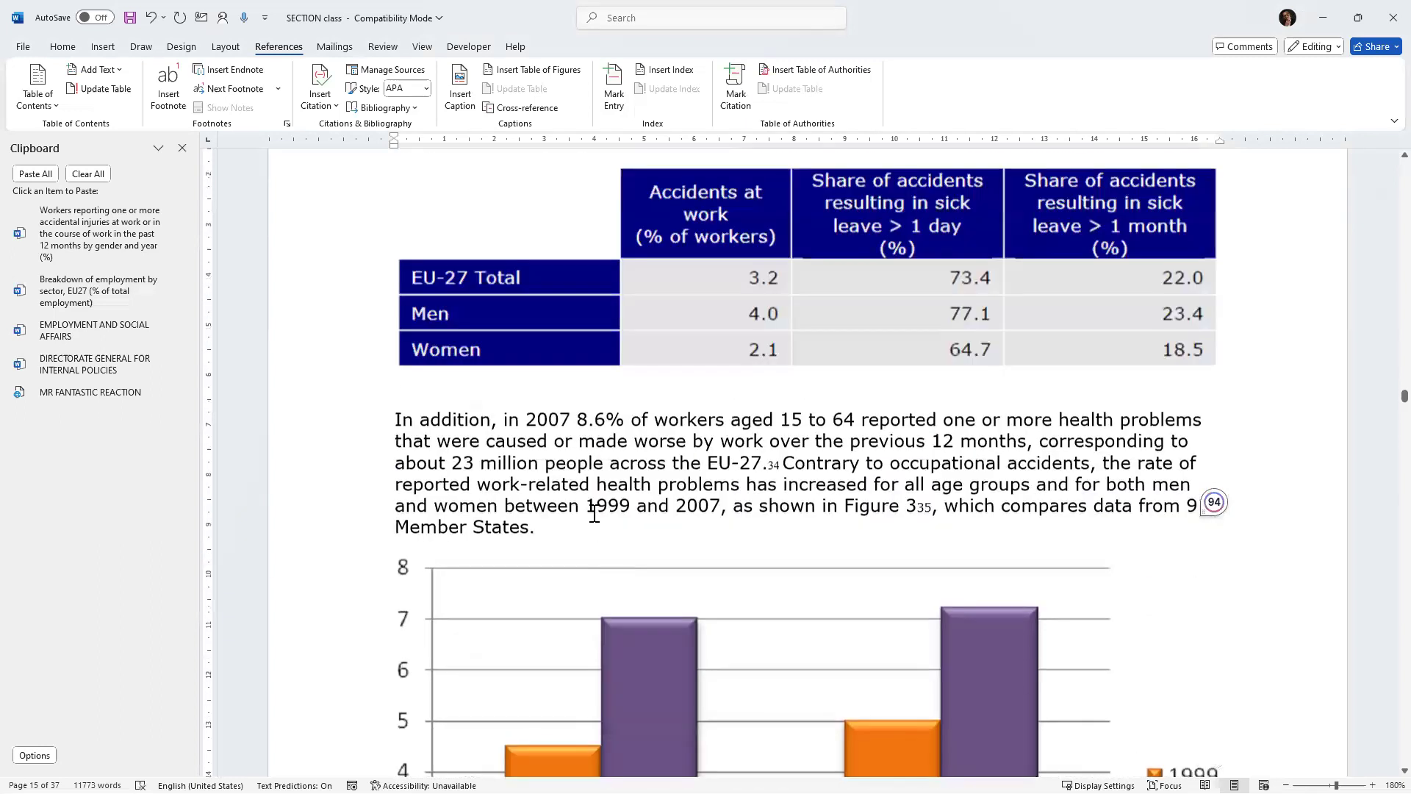
scroll(594, 514, up, 5)
click(474, 440)
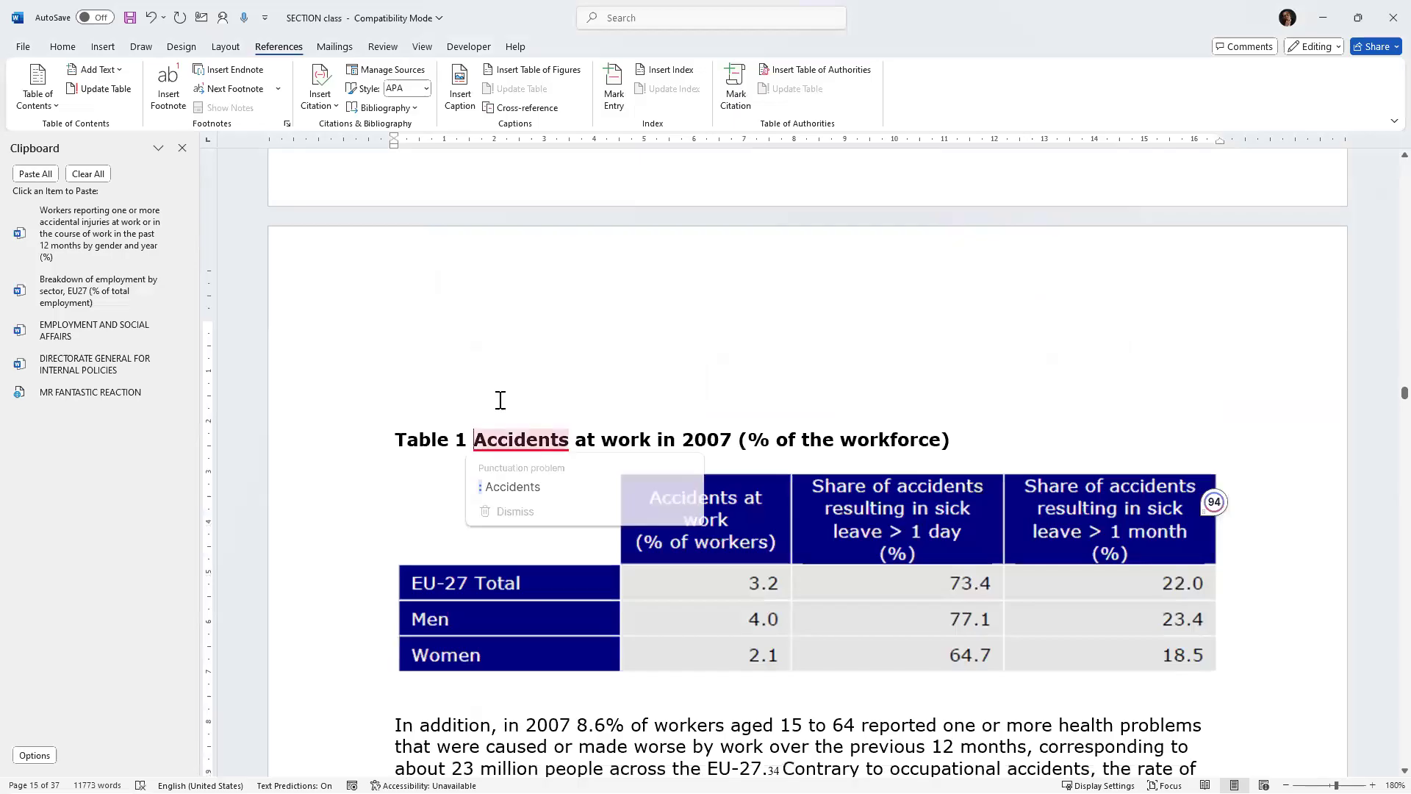
key(BackSpace)
key(BackSpace)
key(BackSpace)
key(BackSpace)
key(BackSpace)
key(BackSpace)
key(BackSpace)
key(BackSpace)
Add a line after the table caption and cut the caption text "Accidents at work in 2007 (% of the workforce)".
click(878, 446)
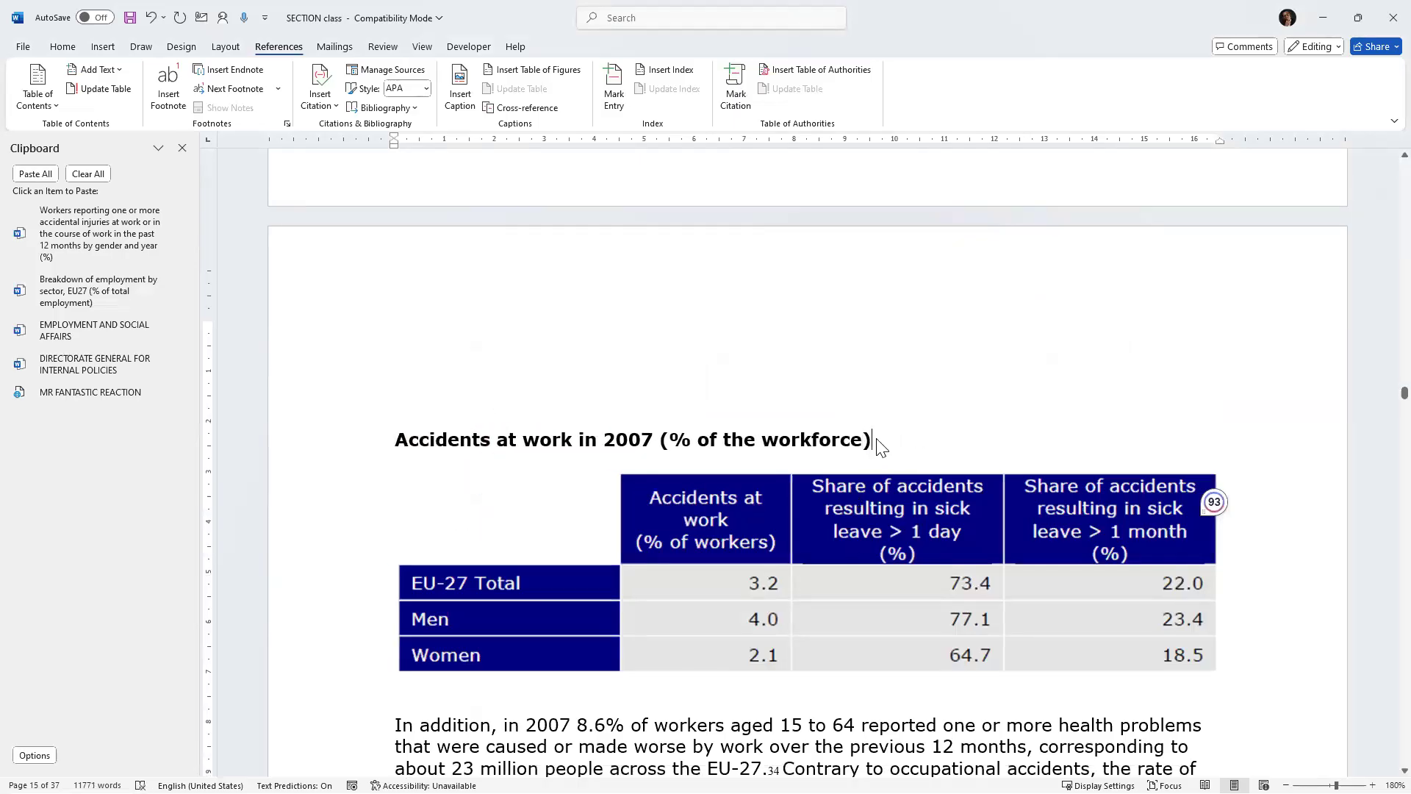
key(Return)
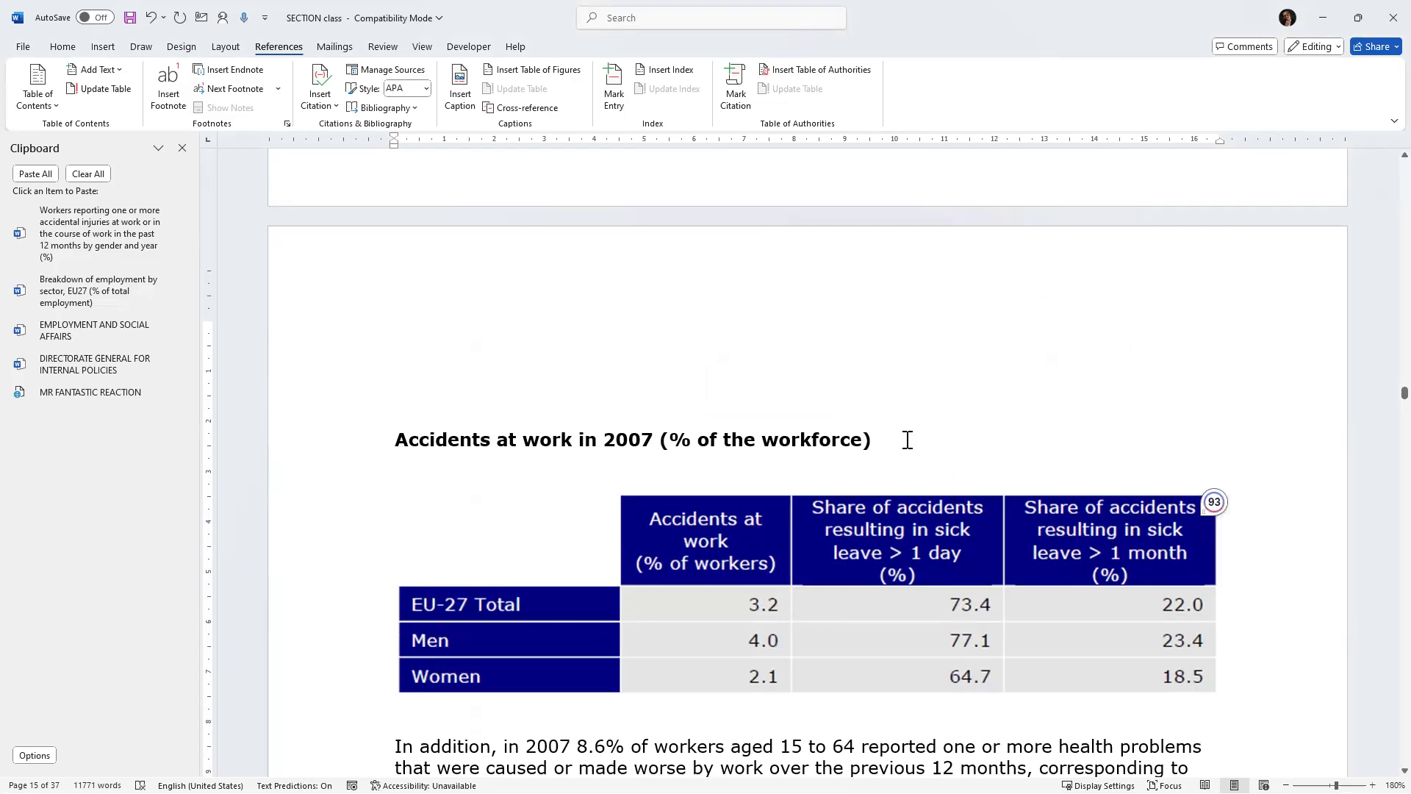
key(Left)
triple_click(404, 435)
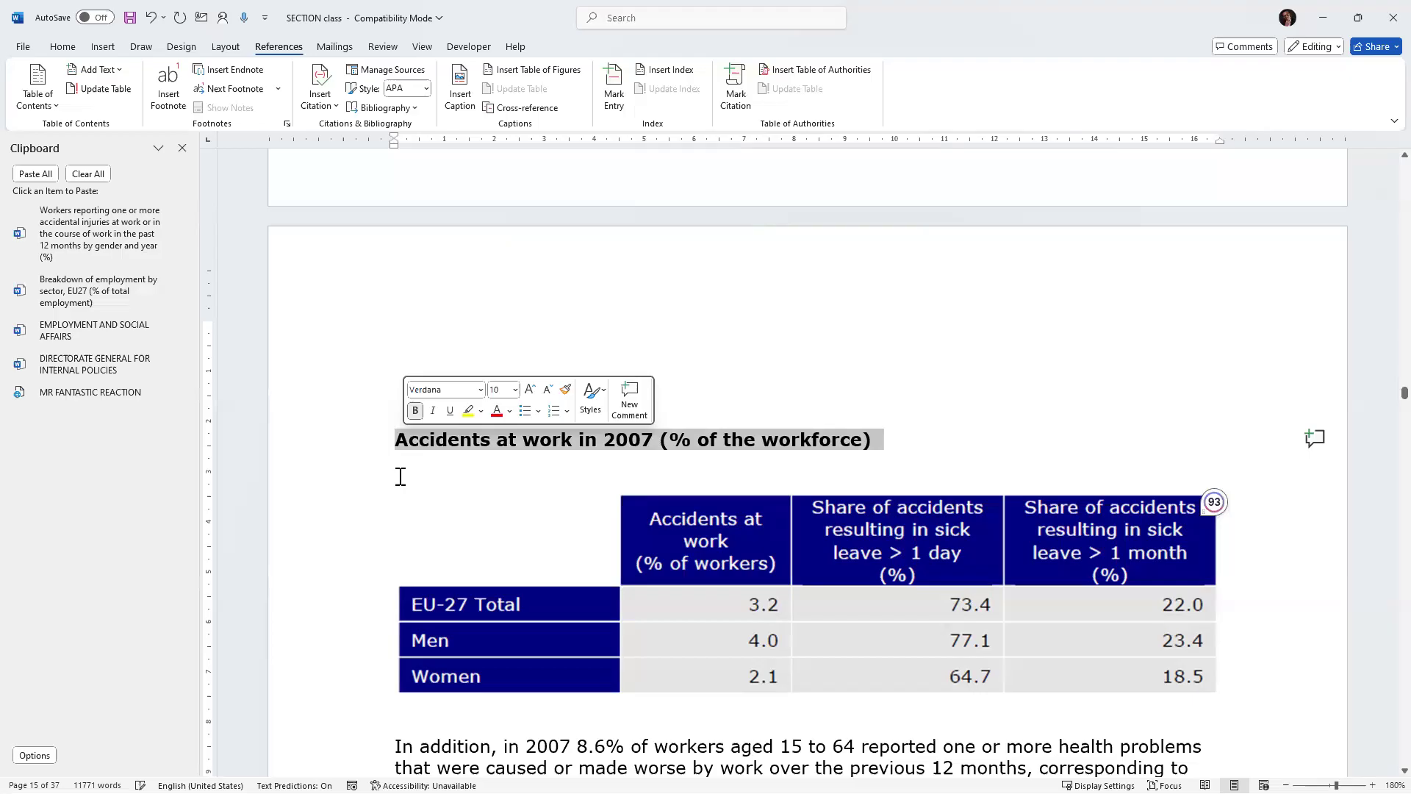
key(ctrl+x)
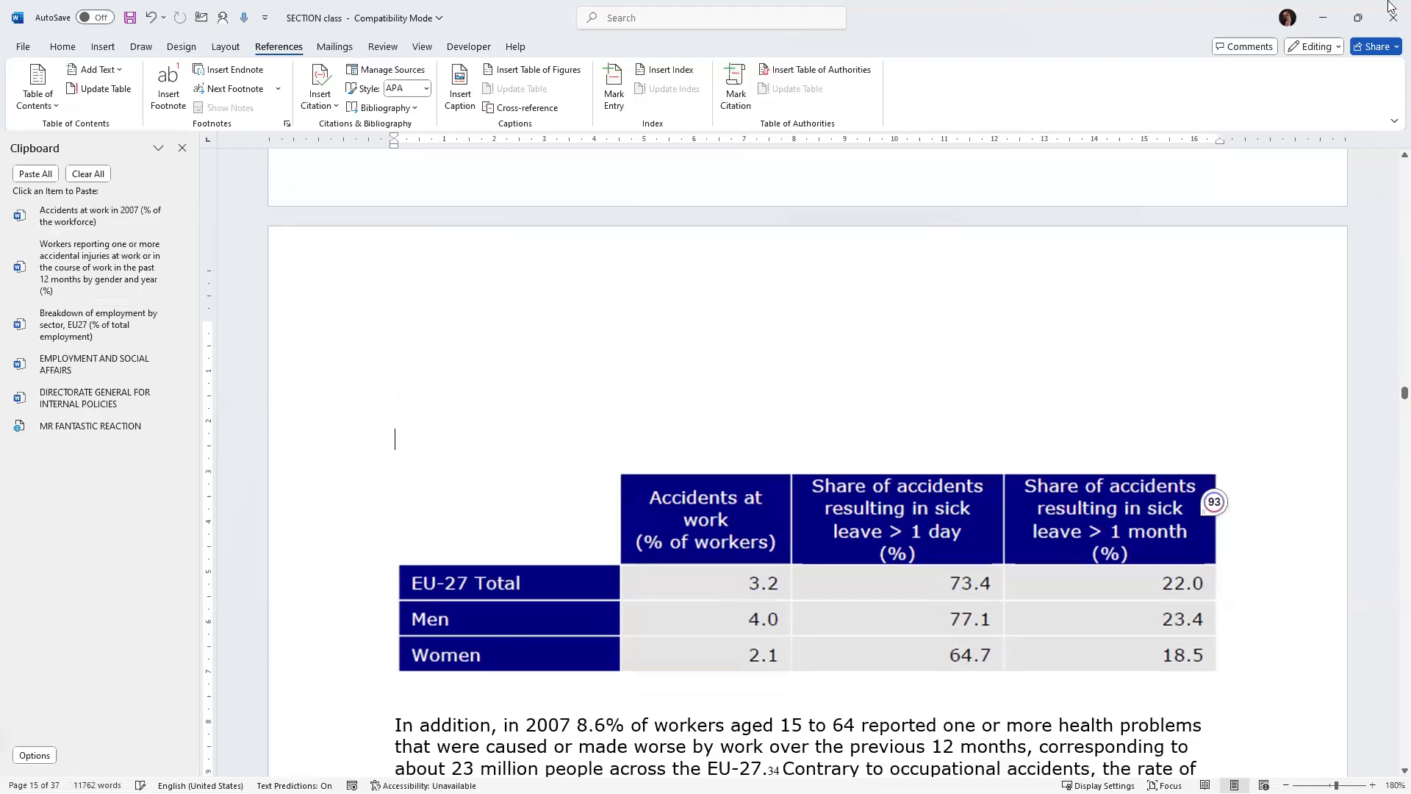
Insert a Table caption with chapter numbering above the accidents table, using the pasted caption text.
click(466, 95)
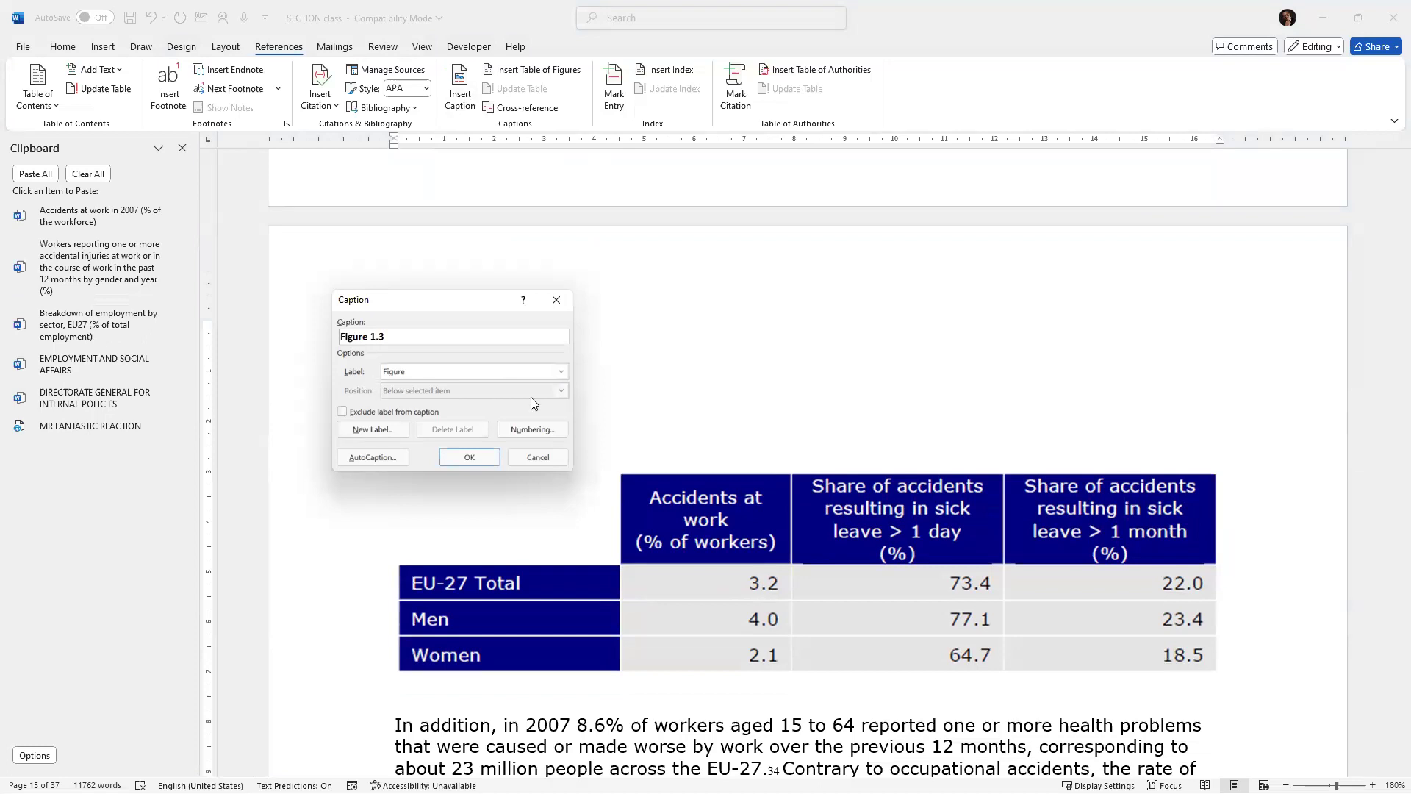
click(561, 372)
click(404, 407)
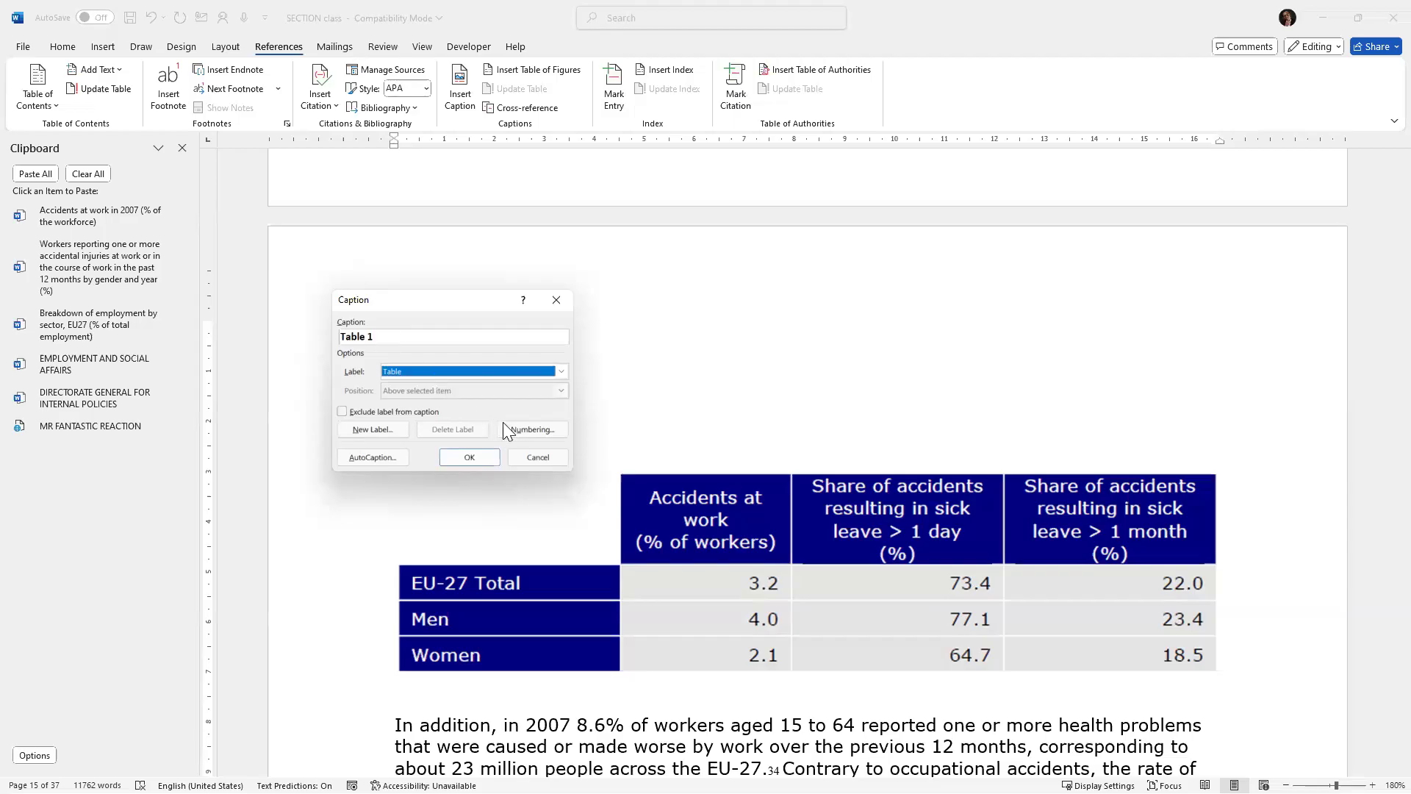
click(518, 434)
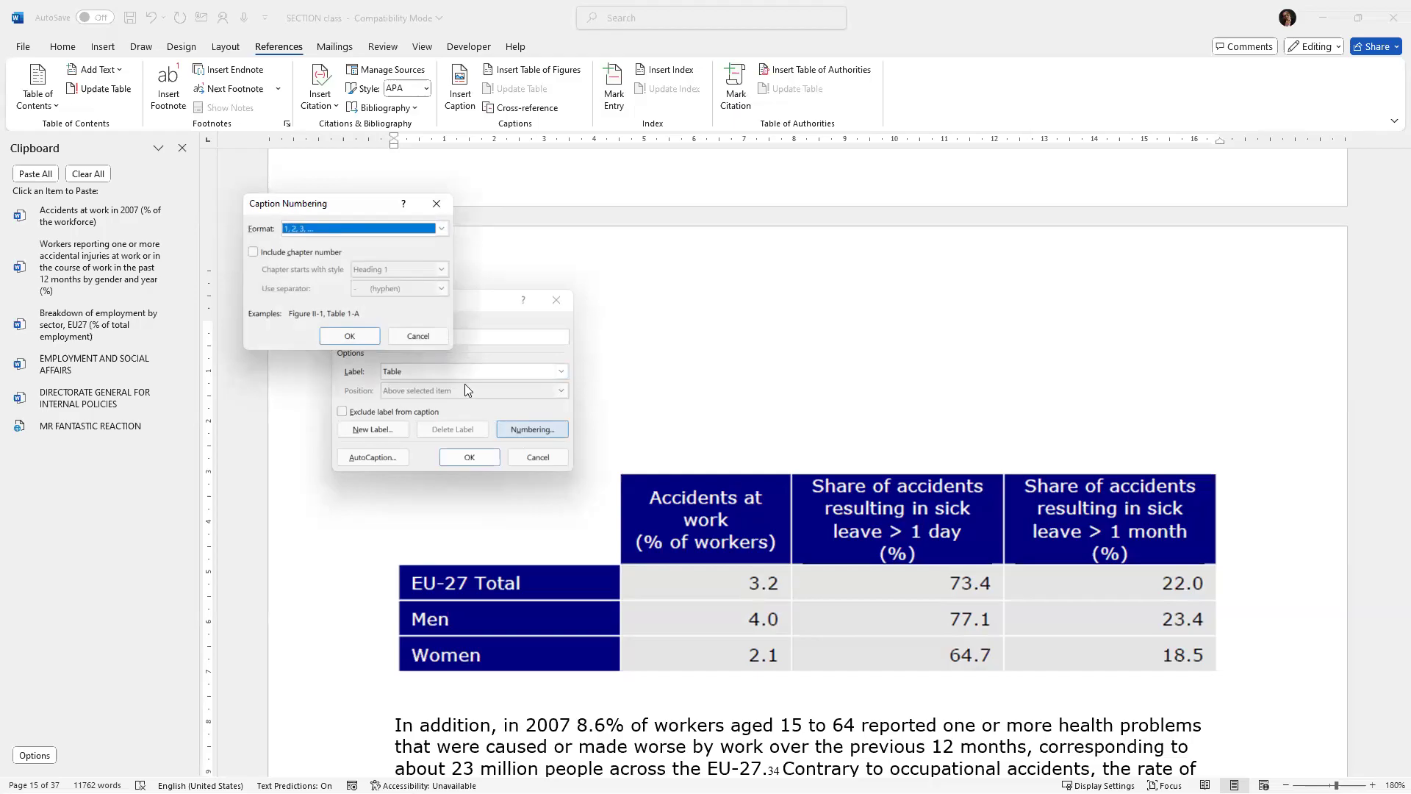
click(254, 252)
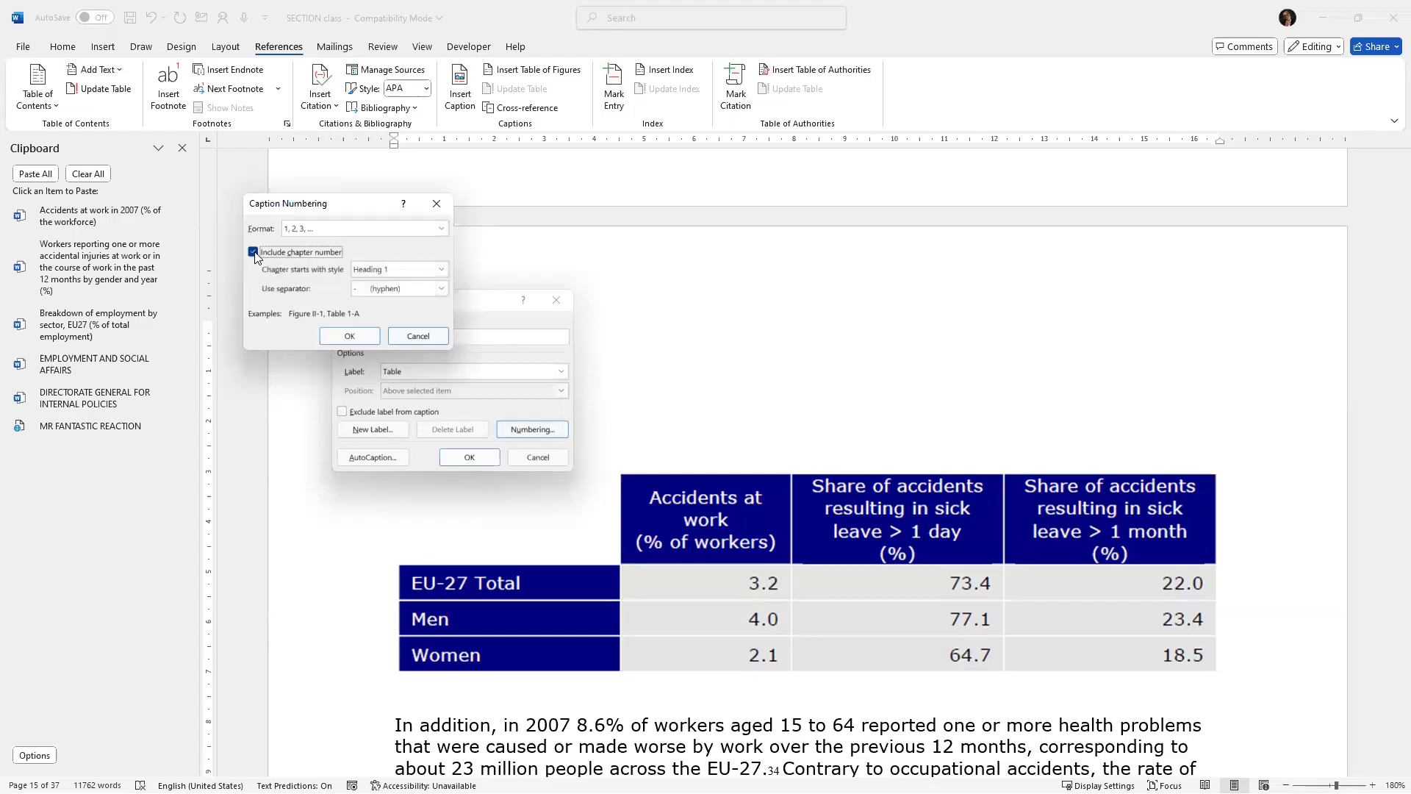
click(343, 336)
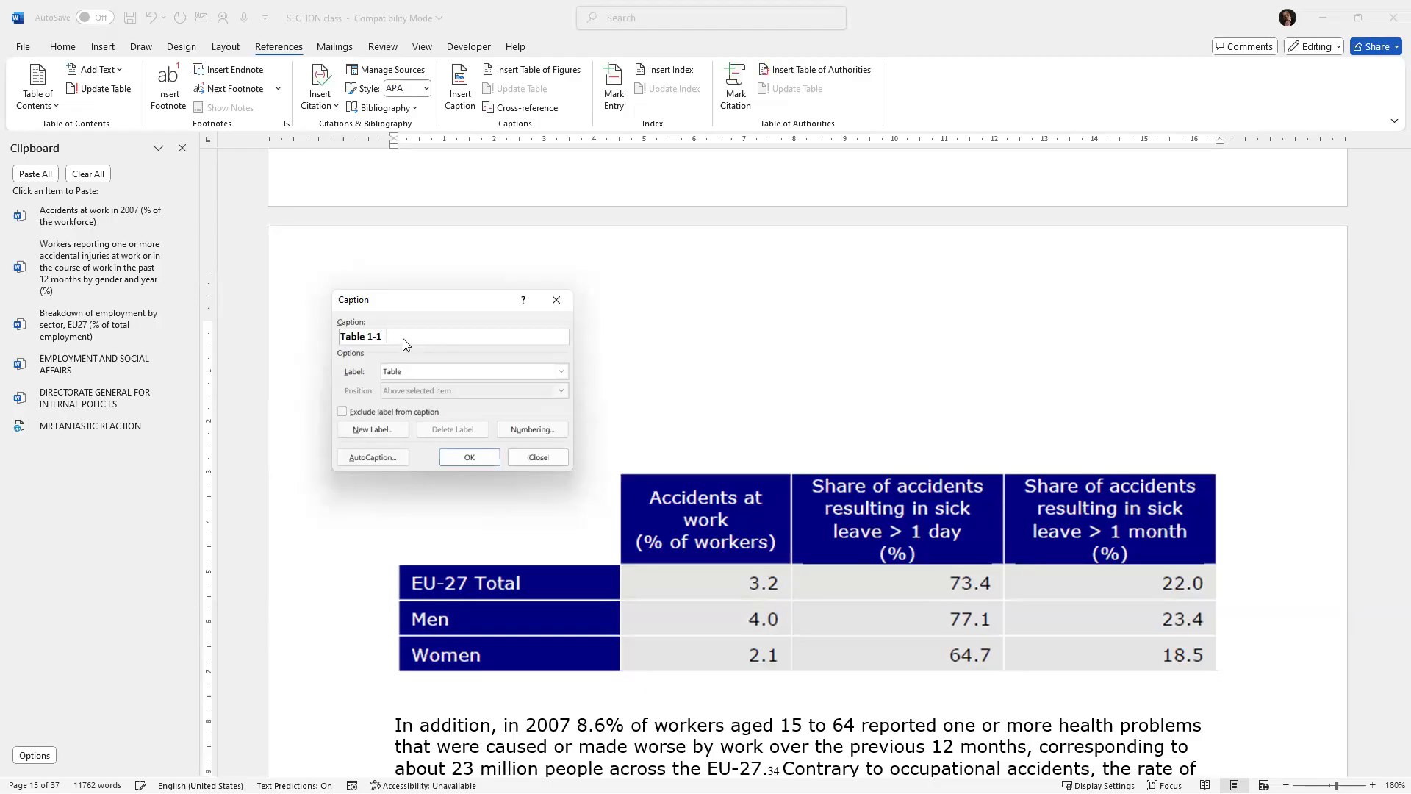
key(ctrl+v)
click(485, 457)
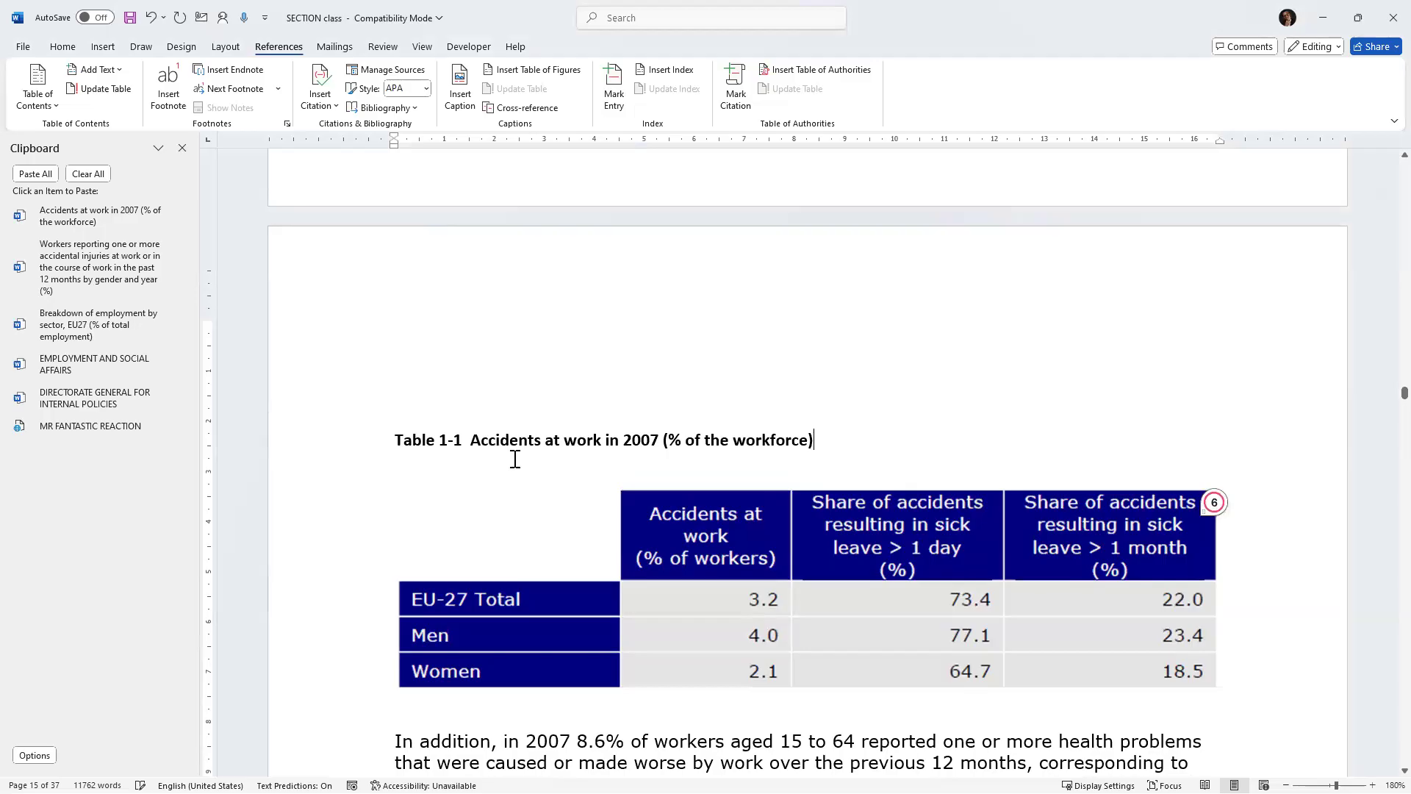
Cut the Figure 3 caption text under the work-related health problems chart and replace the old caption line with an empty line.
scroll(515, 458, down, 8)
drag(482, 491, 542, 513)
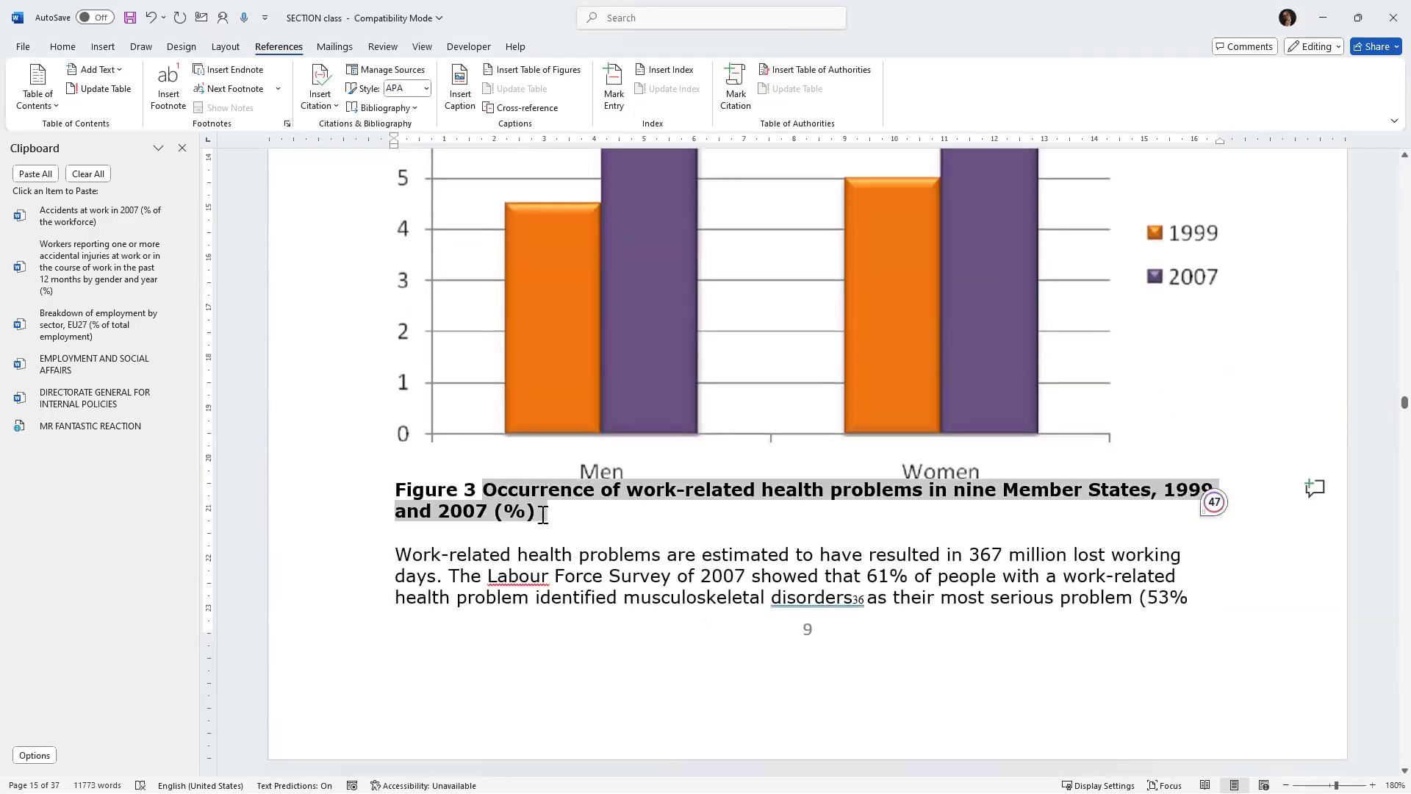
key(ctrl+x)
click(391, 474)
key(Delete)
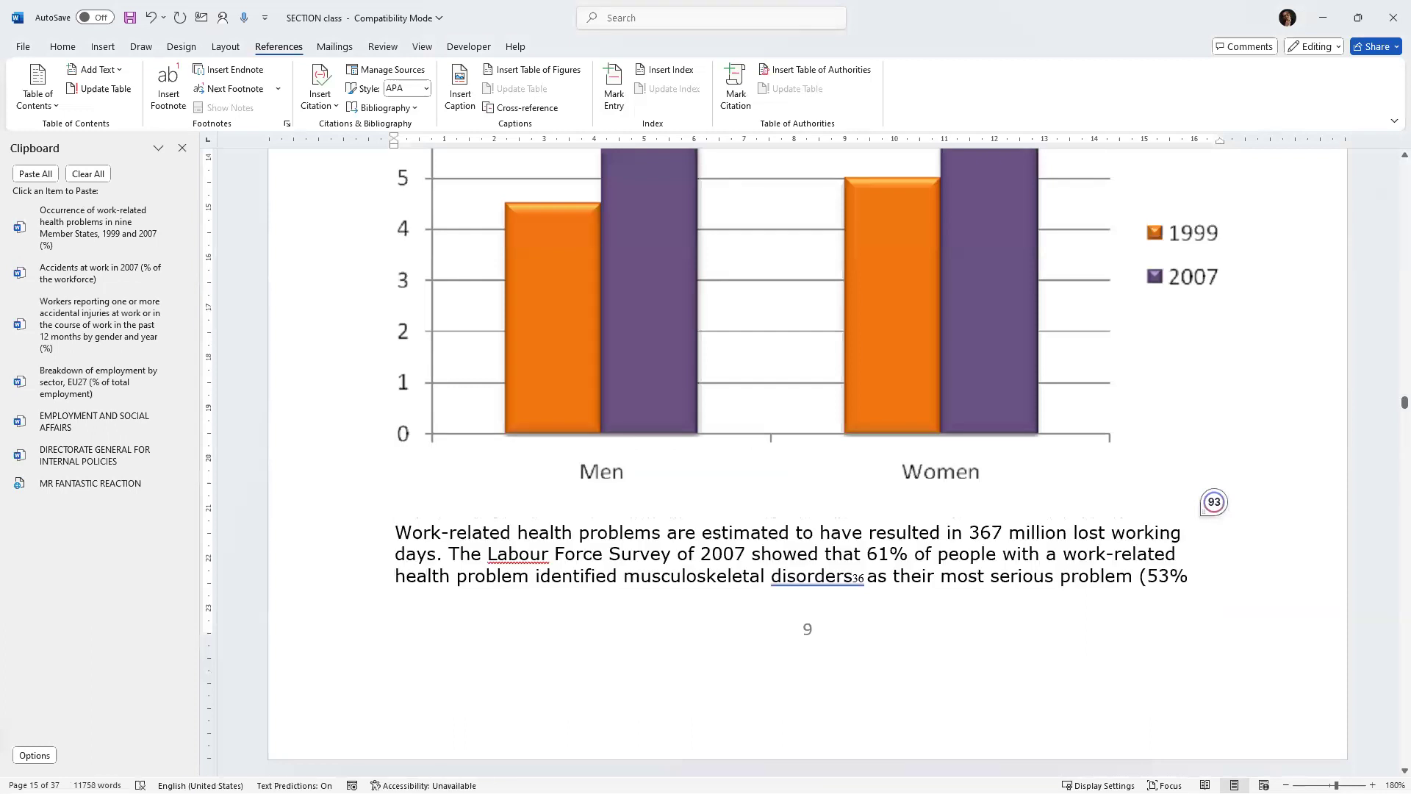
key(Return)
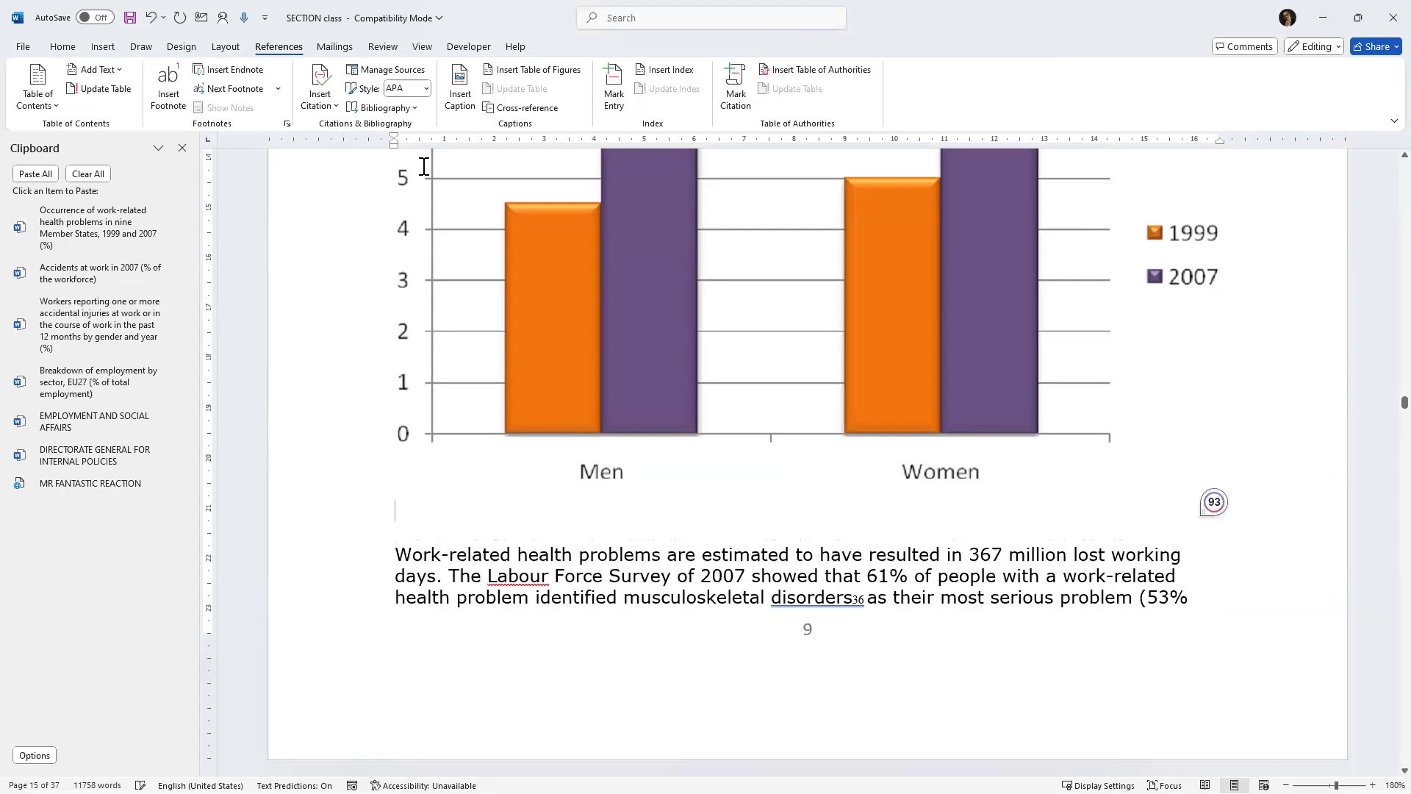
Insert a Figure caption with chapter numbering under the chart, using the pasted caption text.
click(460, 113)
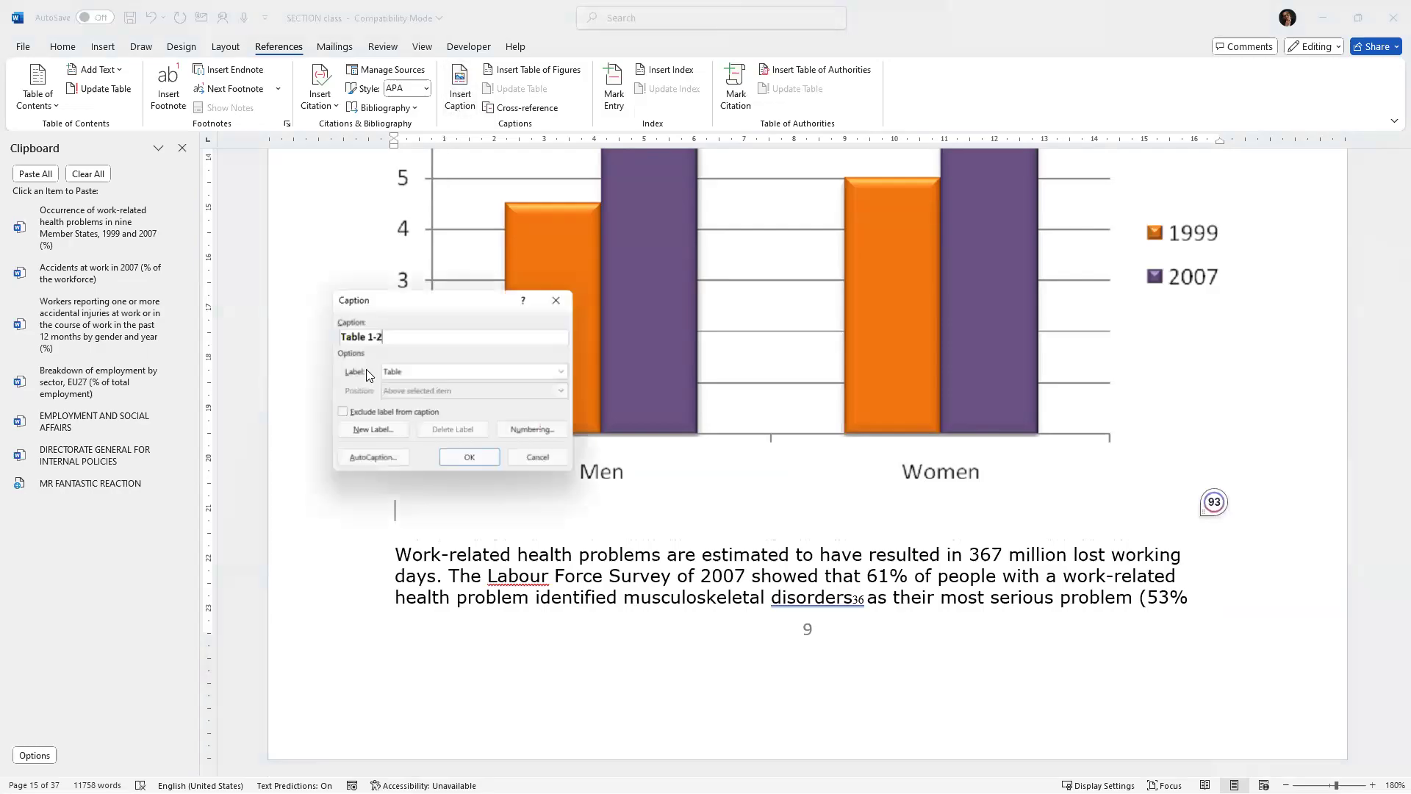
click(562, 371)
click(393, 391)
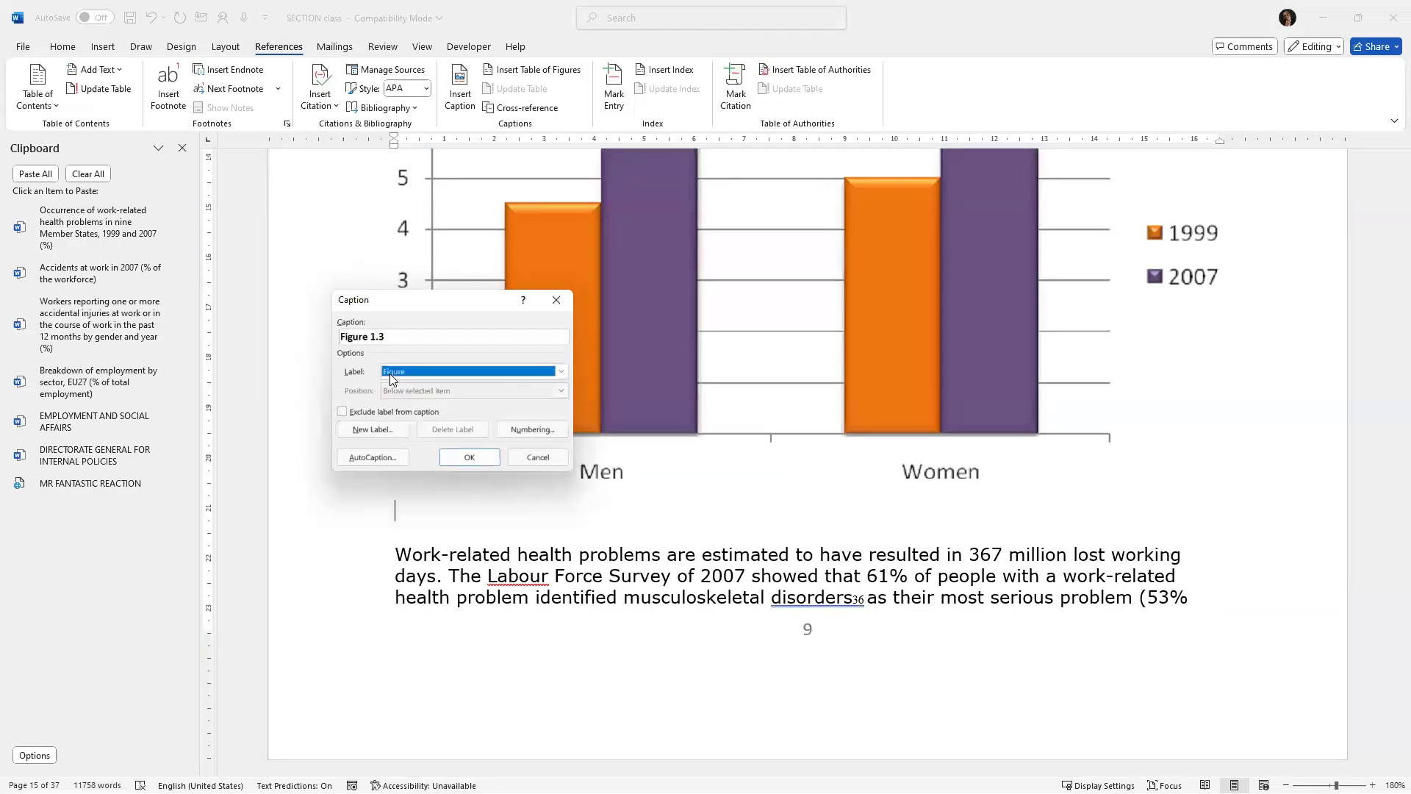
click(400, 335)
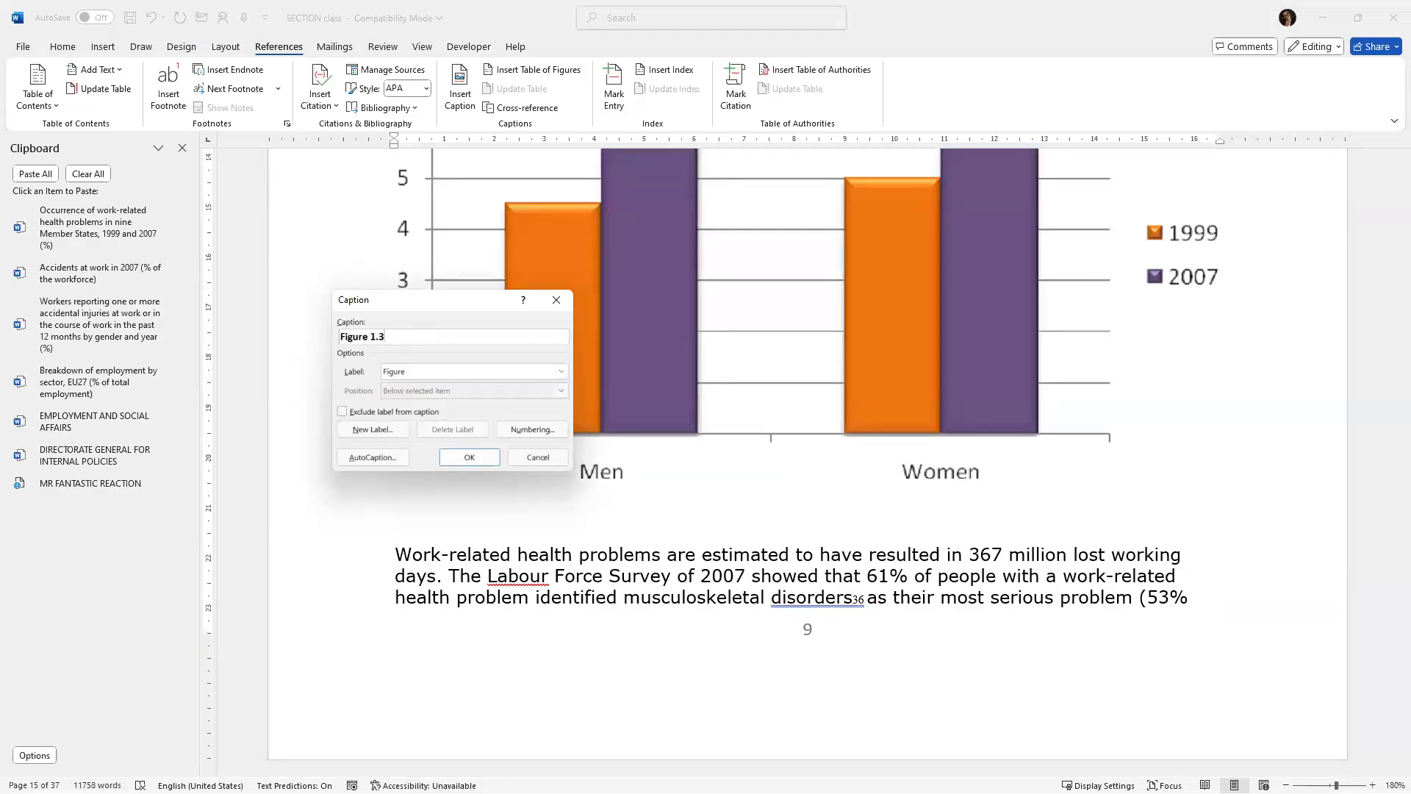
key(ctrl+v)
key(Return)
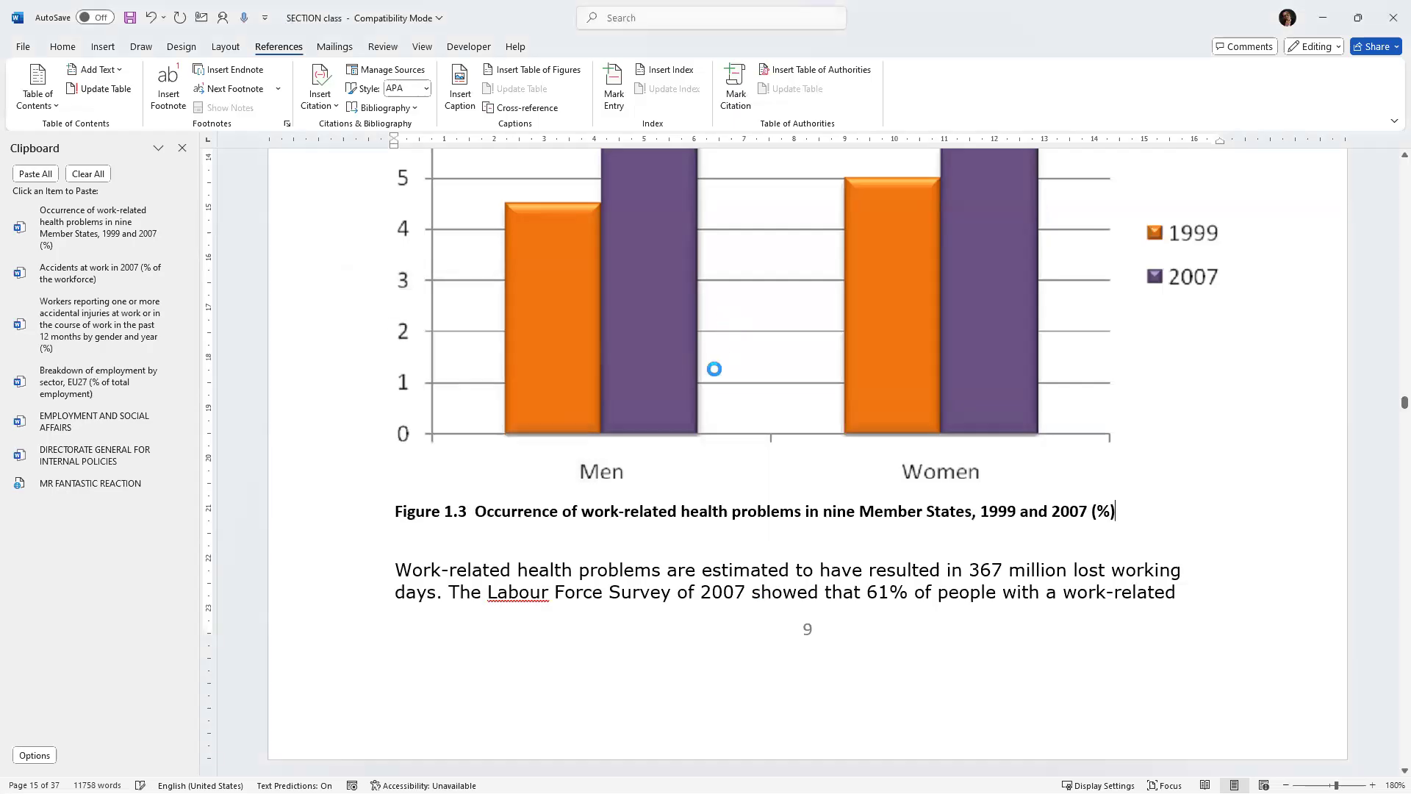
Cut the Table 2 caption text and replace its old "Table 2" label with an empty line above the table.
scroll(700, 396, down, 5)
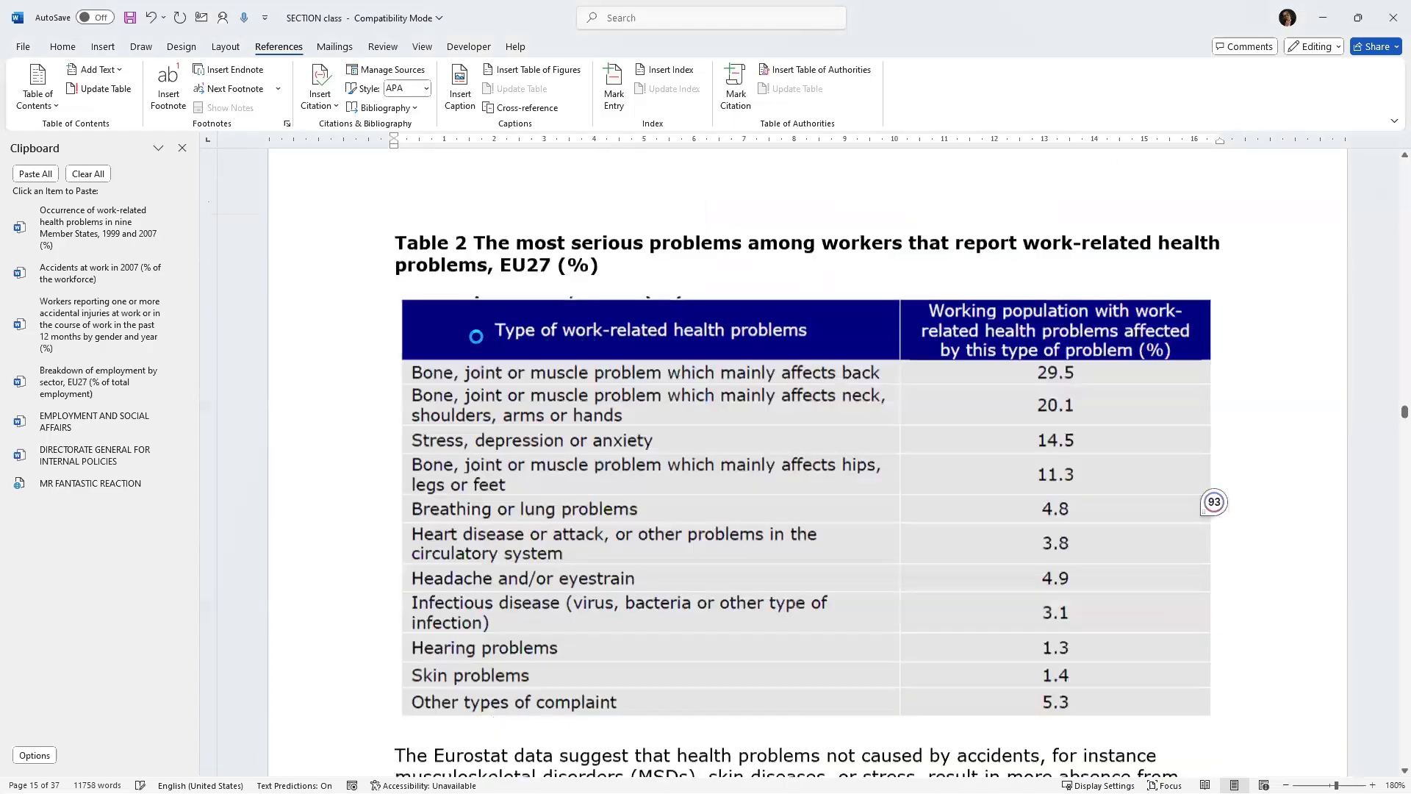
drag(471, 293, 604, 318)
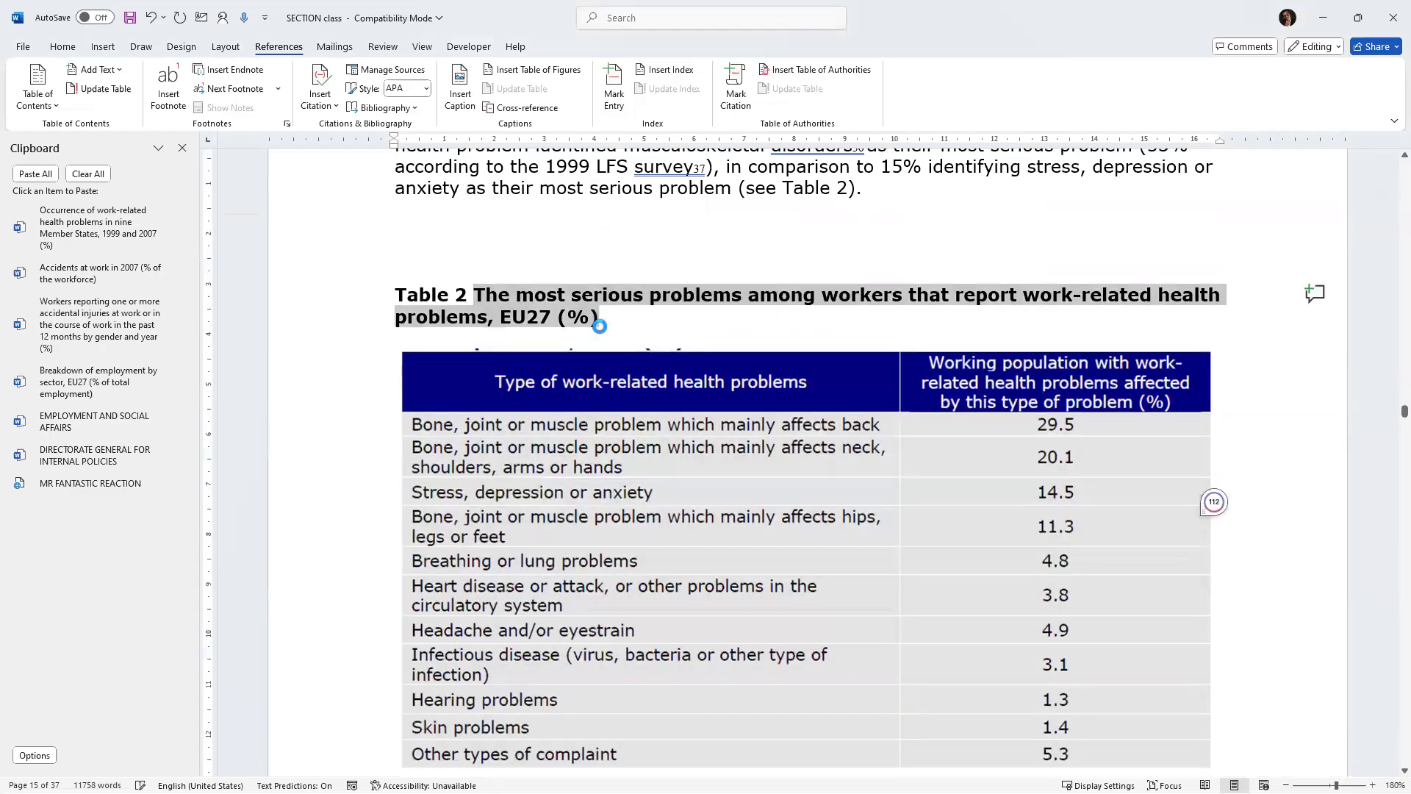
key(ctrl+x)
drag(486, 291, 393, 291)
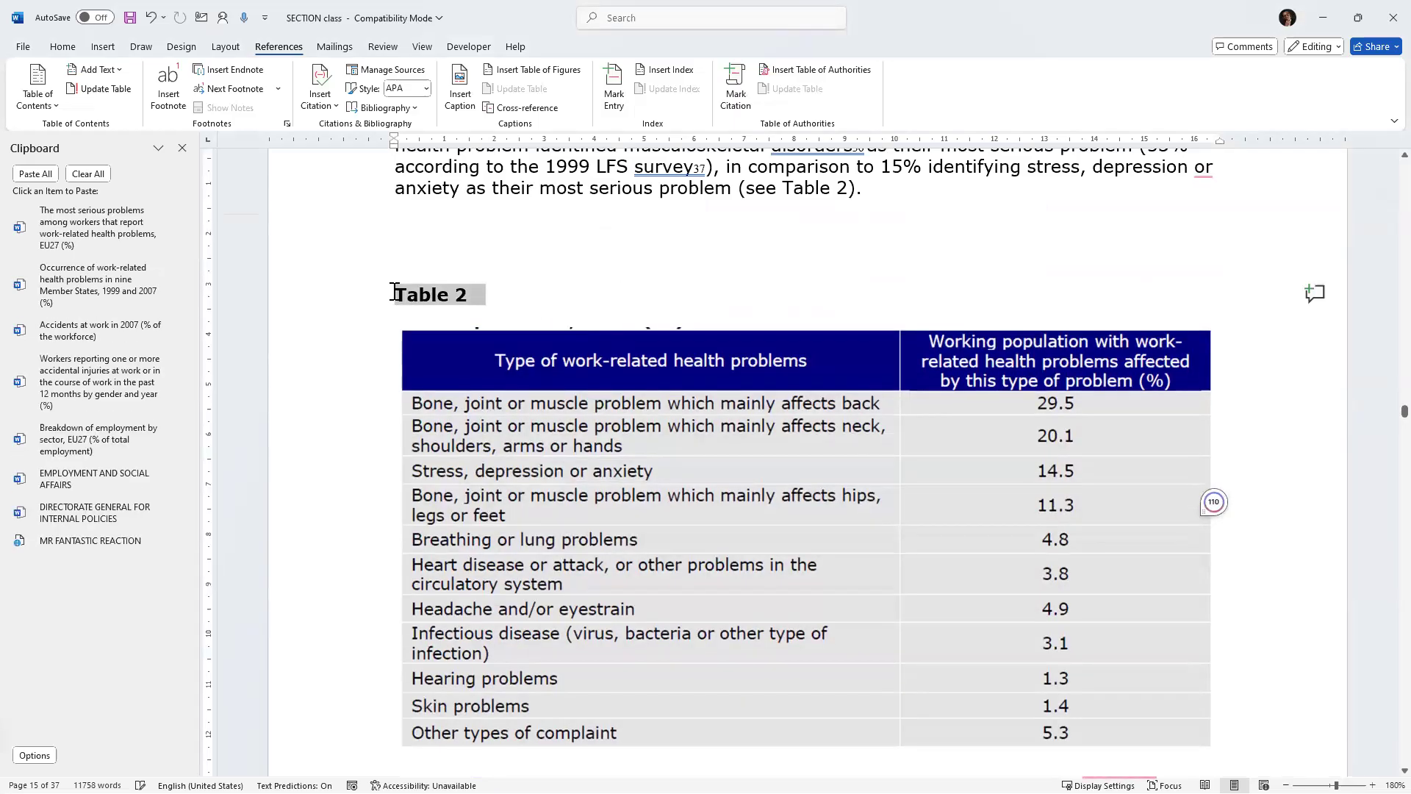
key(Delete)
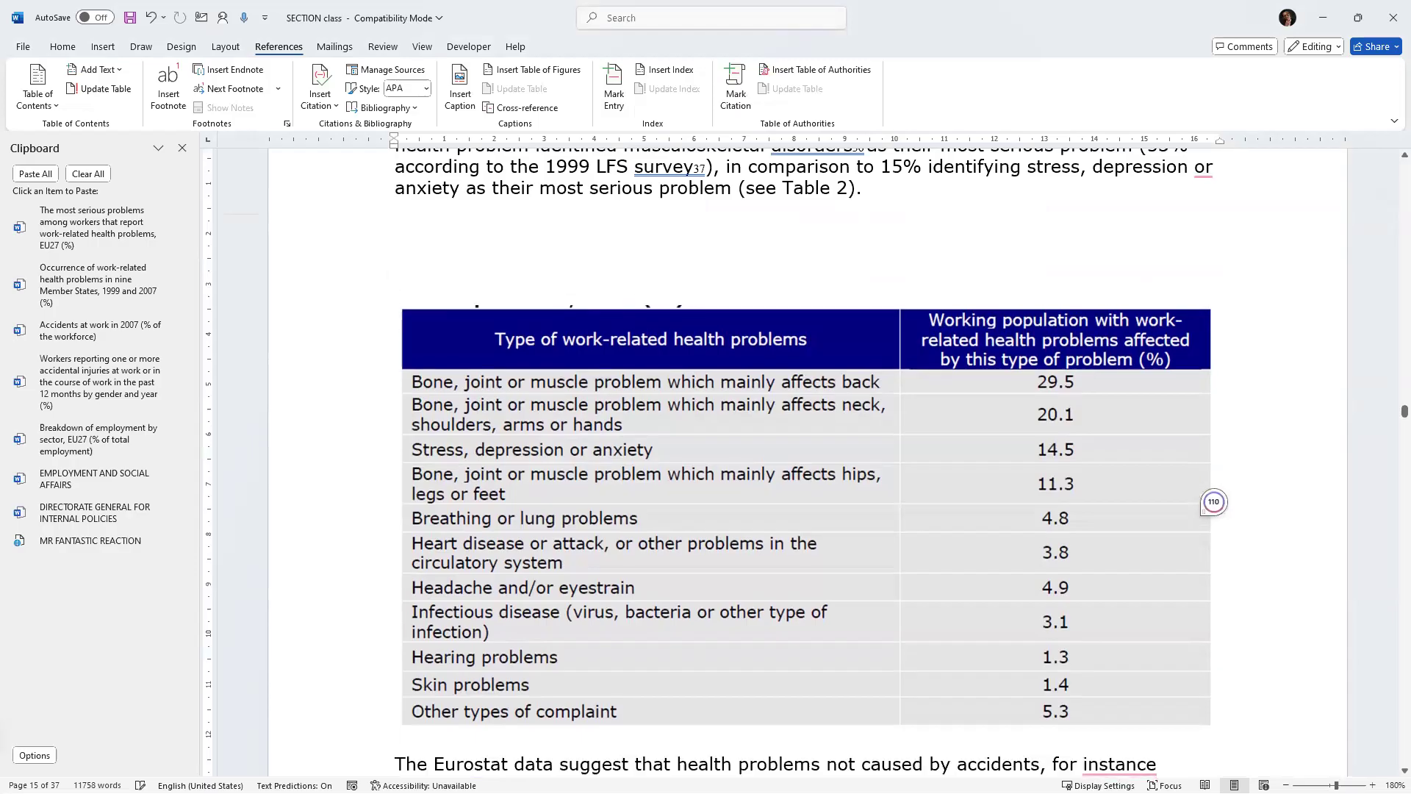
key(Return)
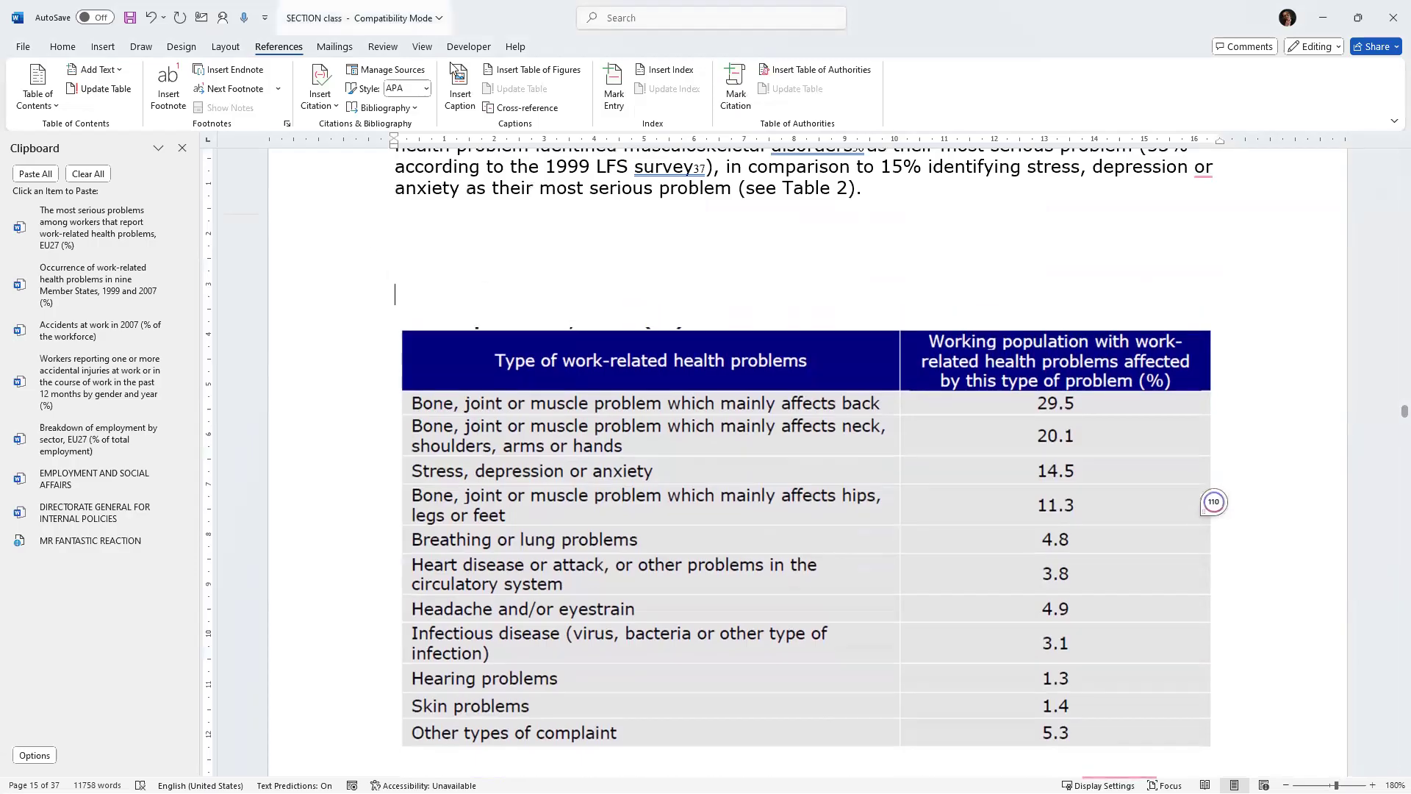
Insert a Table caption above the work-related health problems table, using the pasted caption text.
click(459, 81)
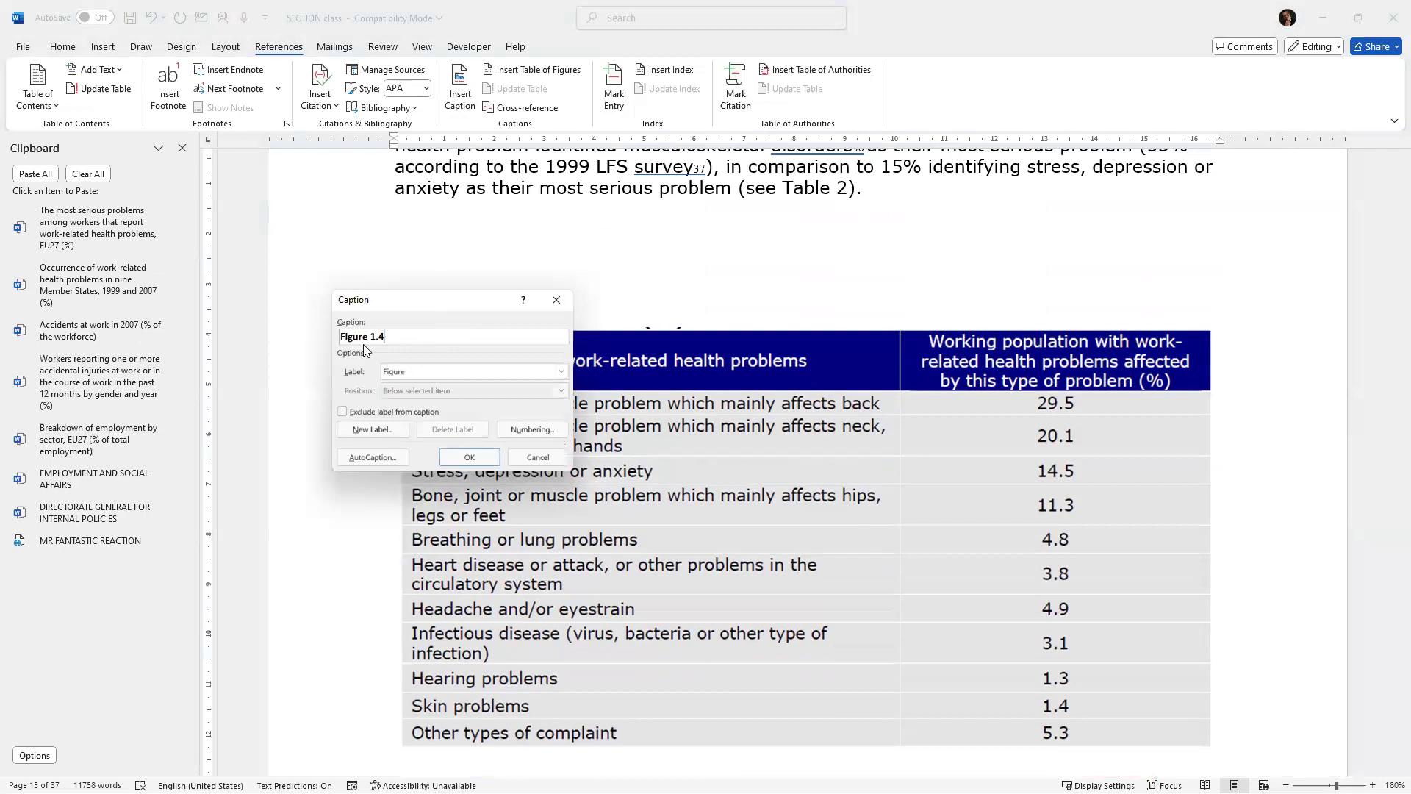
click(560, 373)
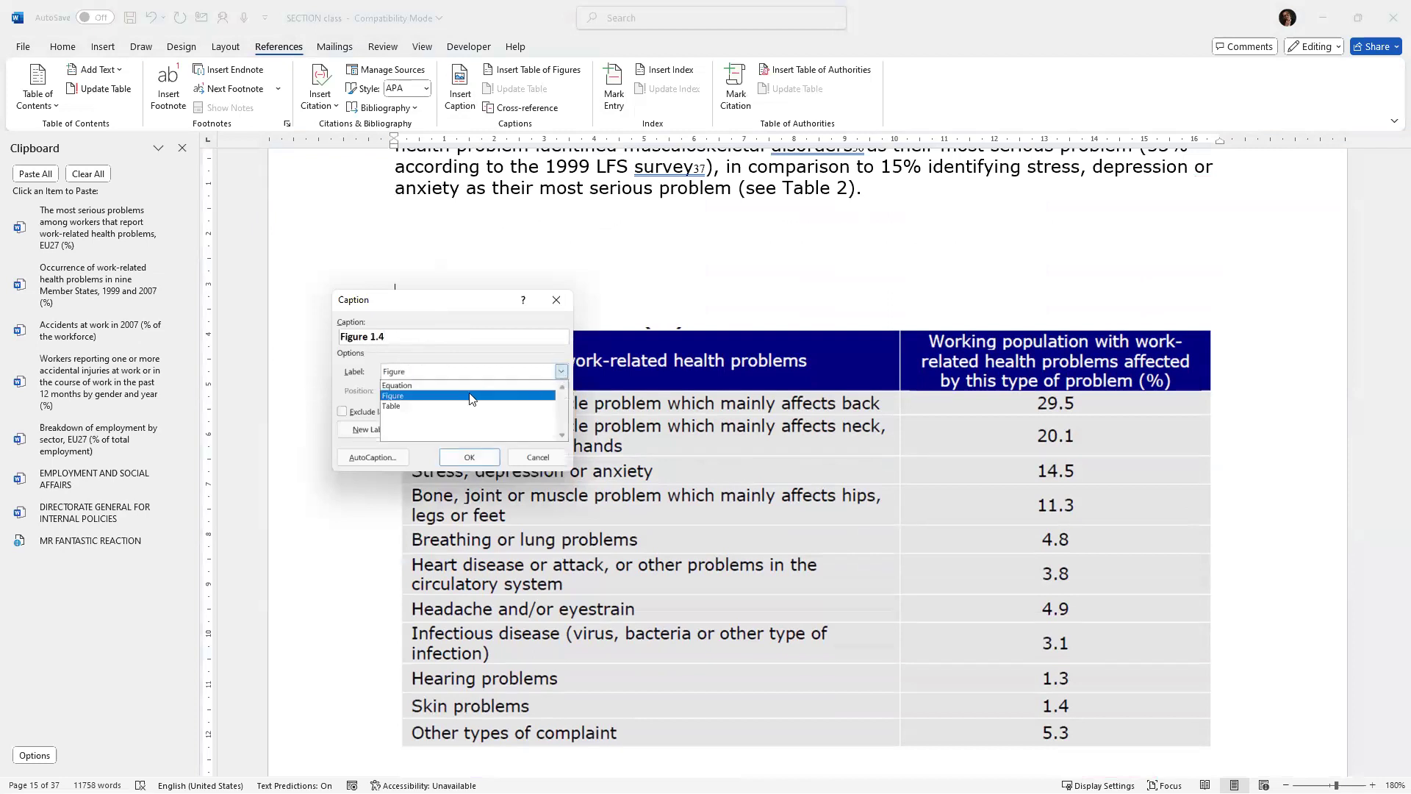
click(464, 404)
click(410, 343)
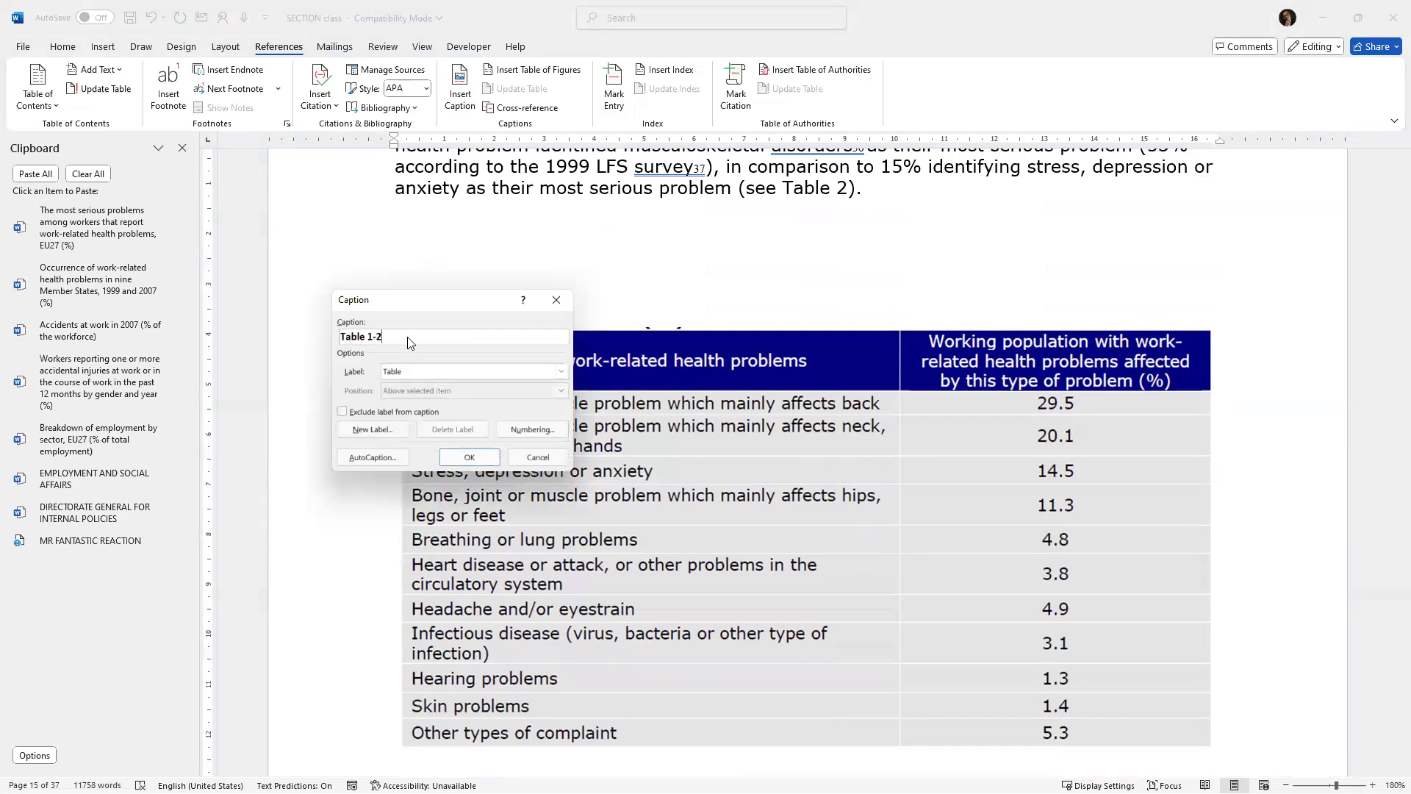
key(ctrl+v)
click(457, 454)
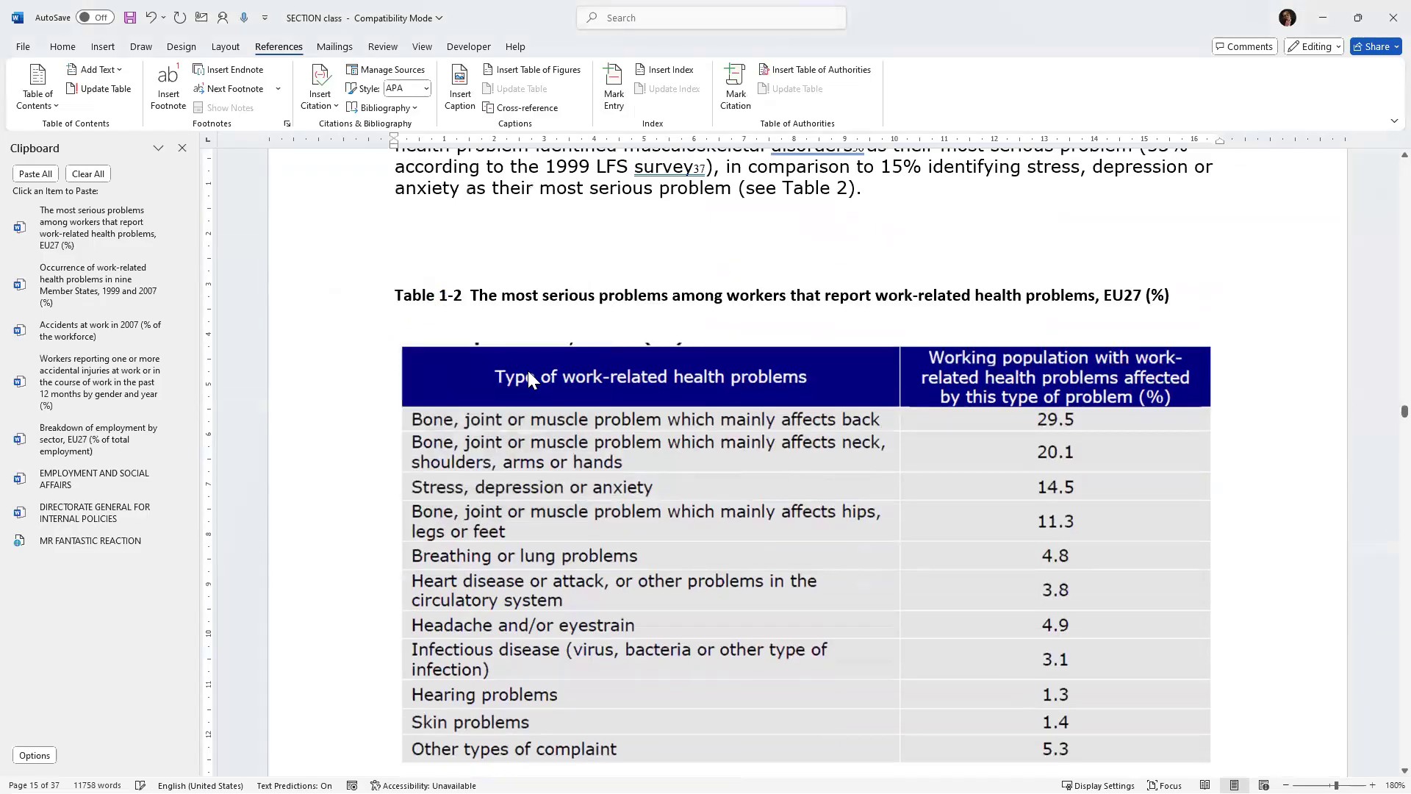
Cut the Table 3 caption "Crossovers among the groups of vulnerable workers" and replace its old label with an empty line.
scroll(534, 393, down, 10)
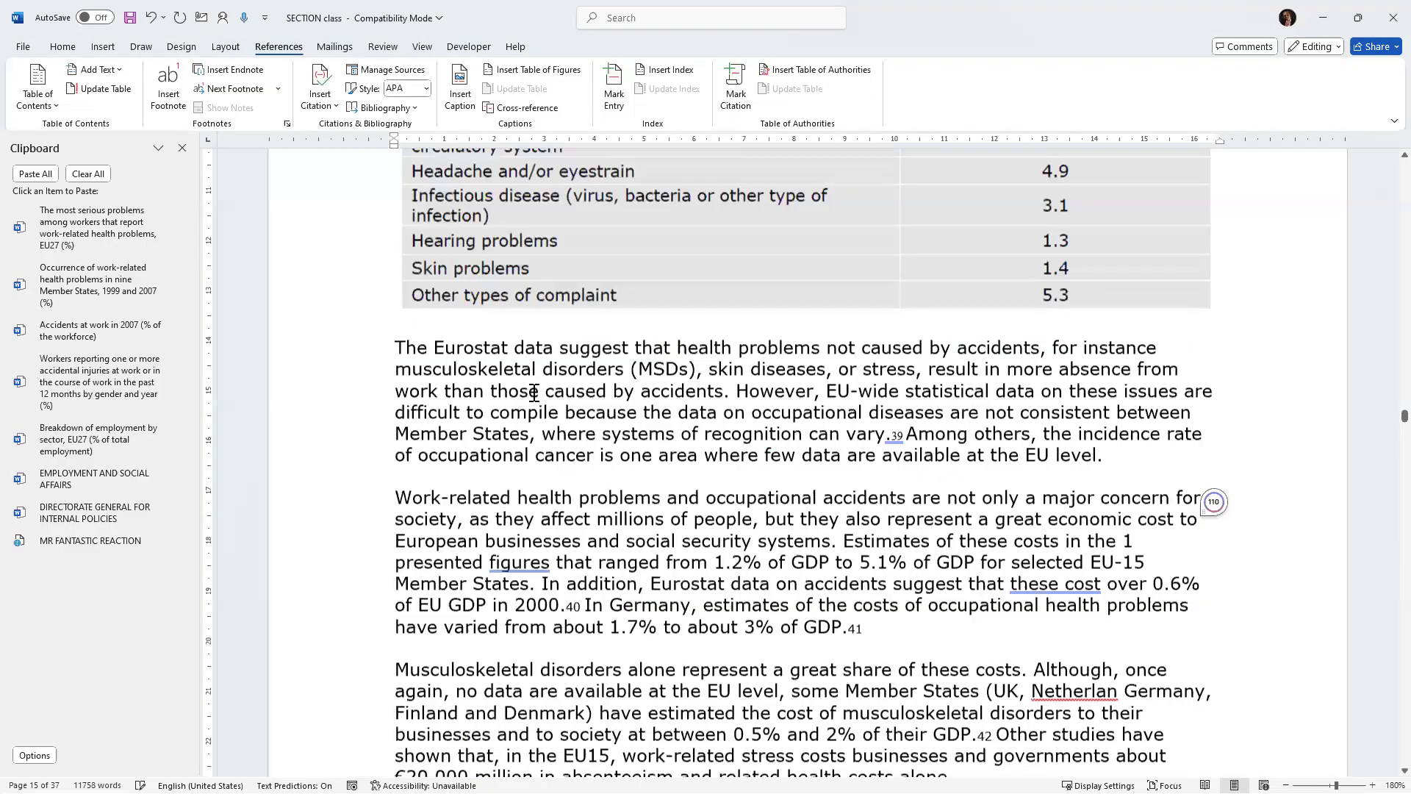
scroll(534, 393, down, 5)
drag(474, 403, 996, 409)
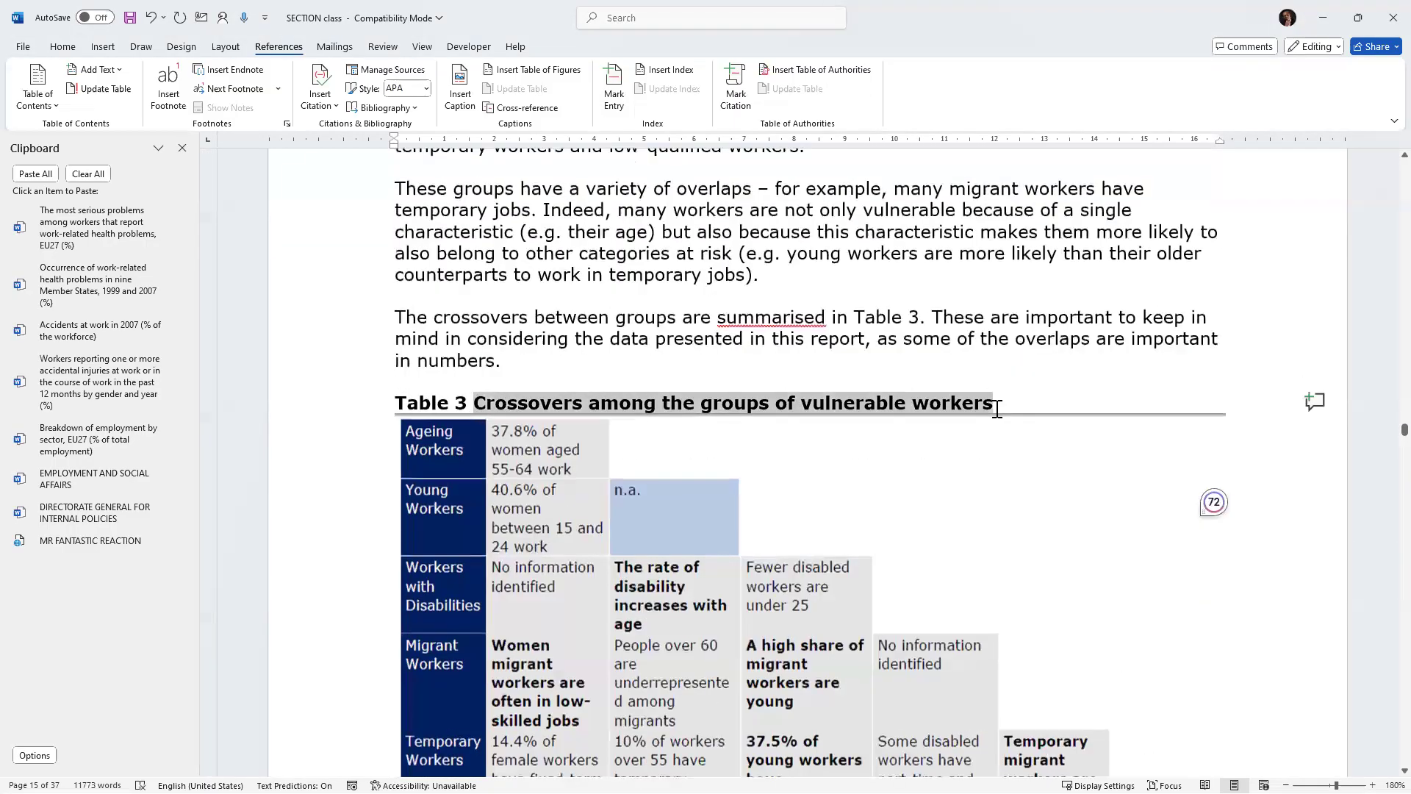
key(ctrl+x)
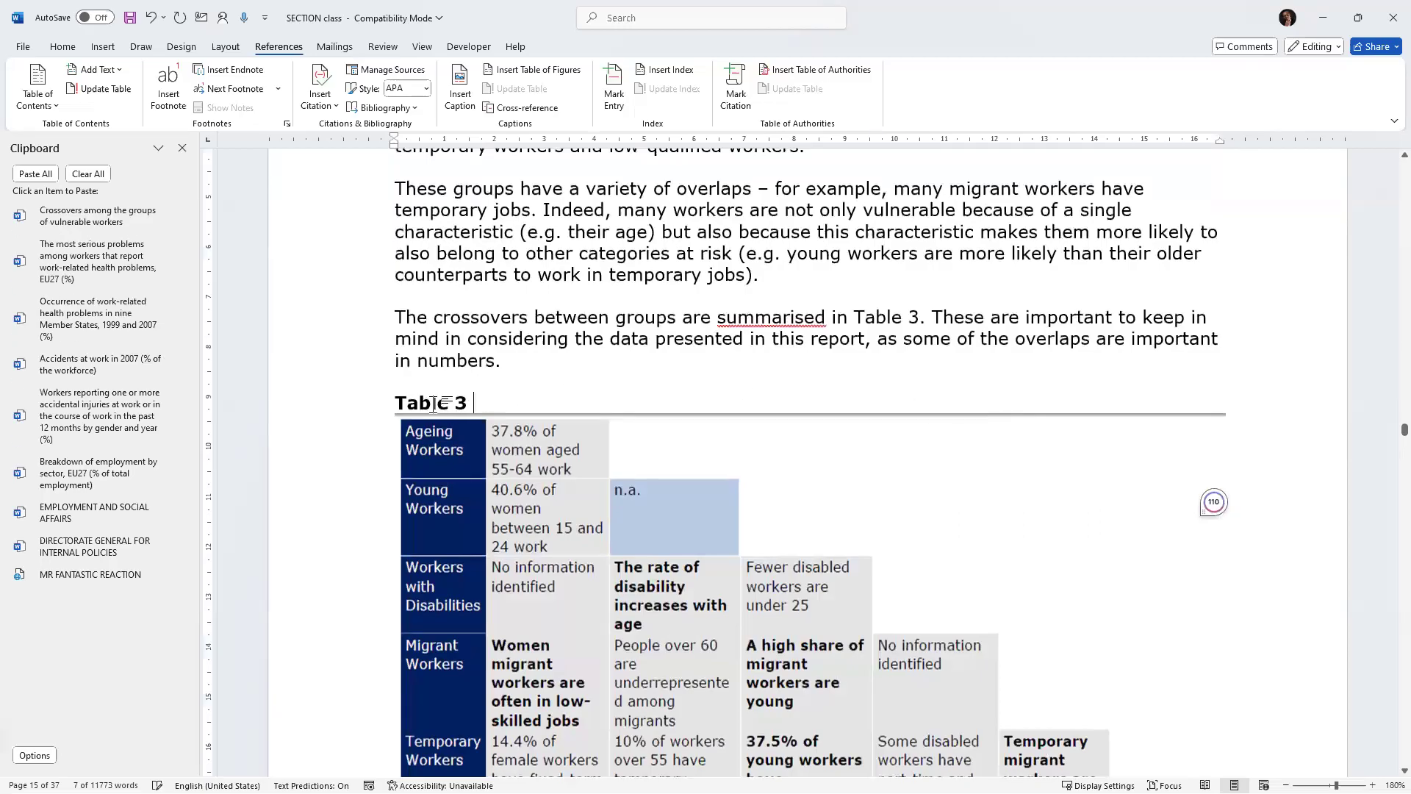
drag(479, 404, 367, 404)
key(Delete)
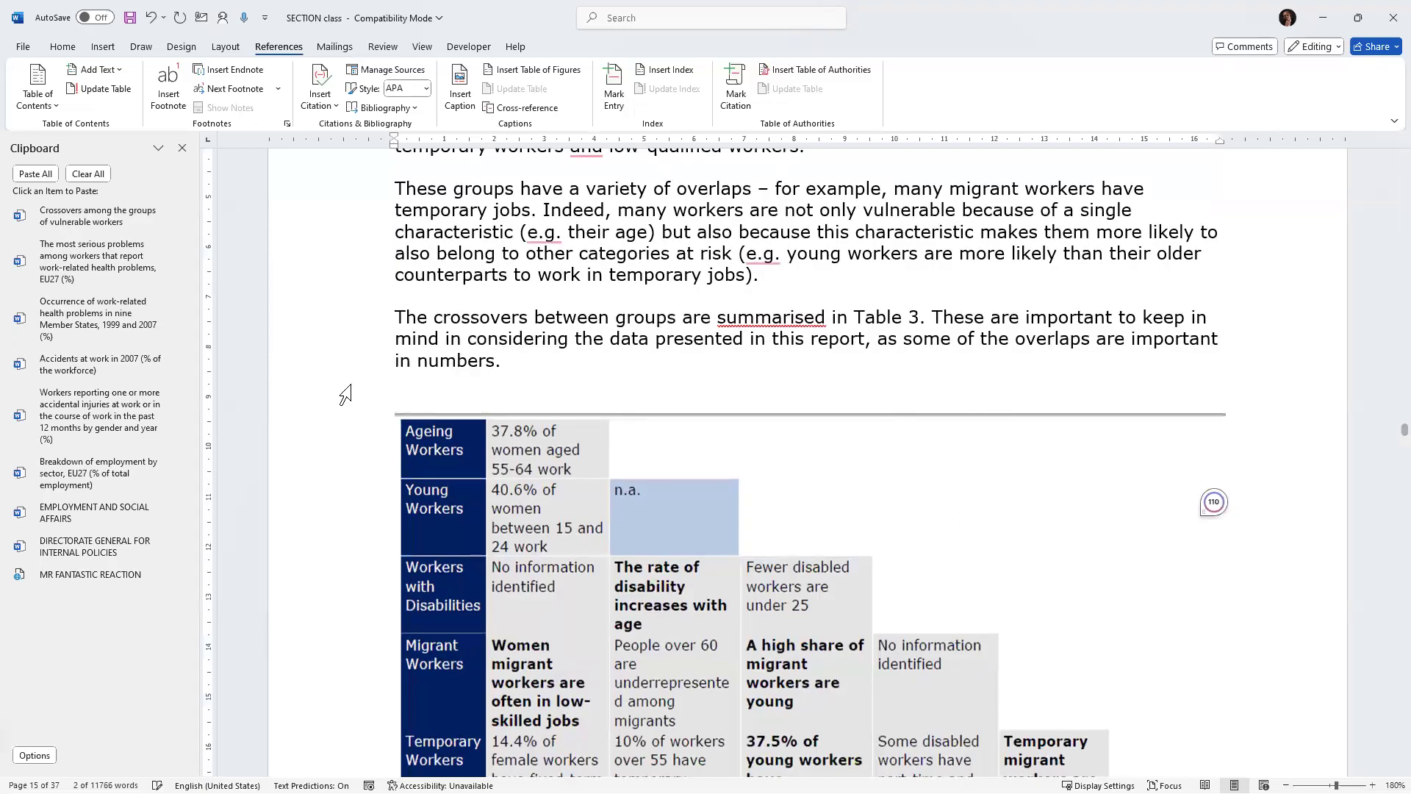
scroll(345, 394, down, 3)
scroll(345, 394, up, 2)
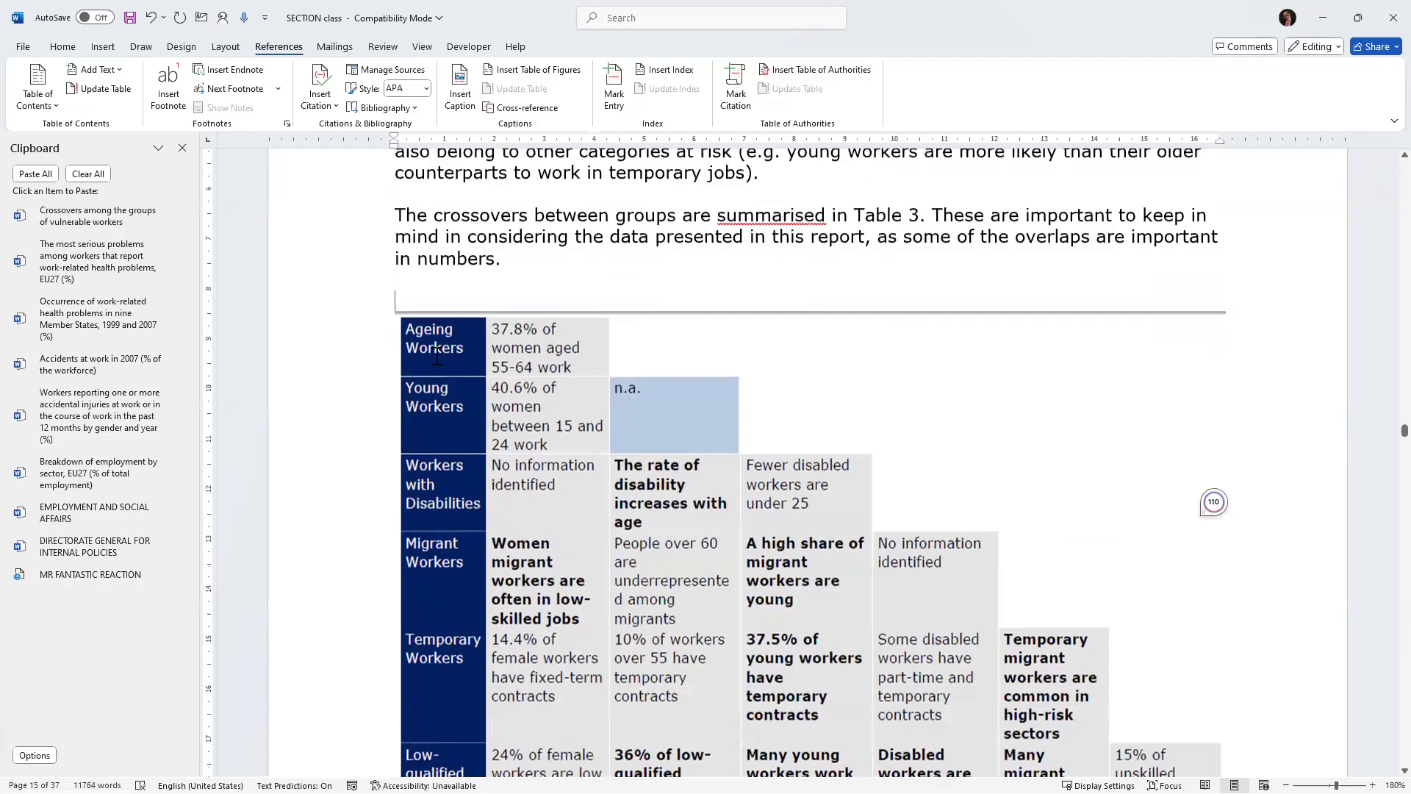
key(Return)
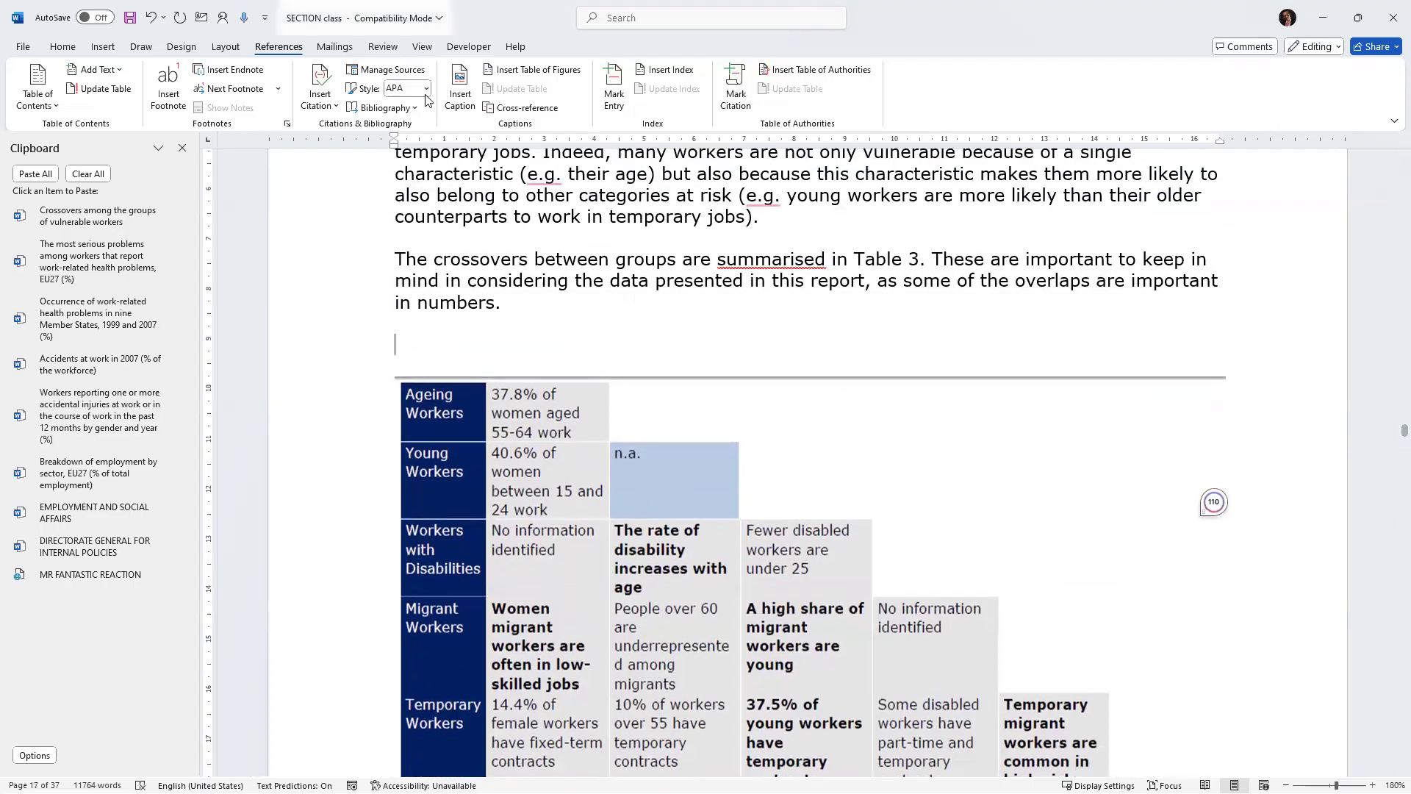
Insert a Table caption above the crossovers table with the pasted caption text.
click(465, 84)
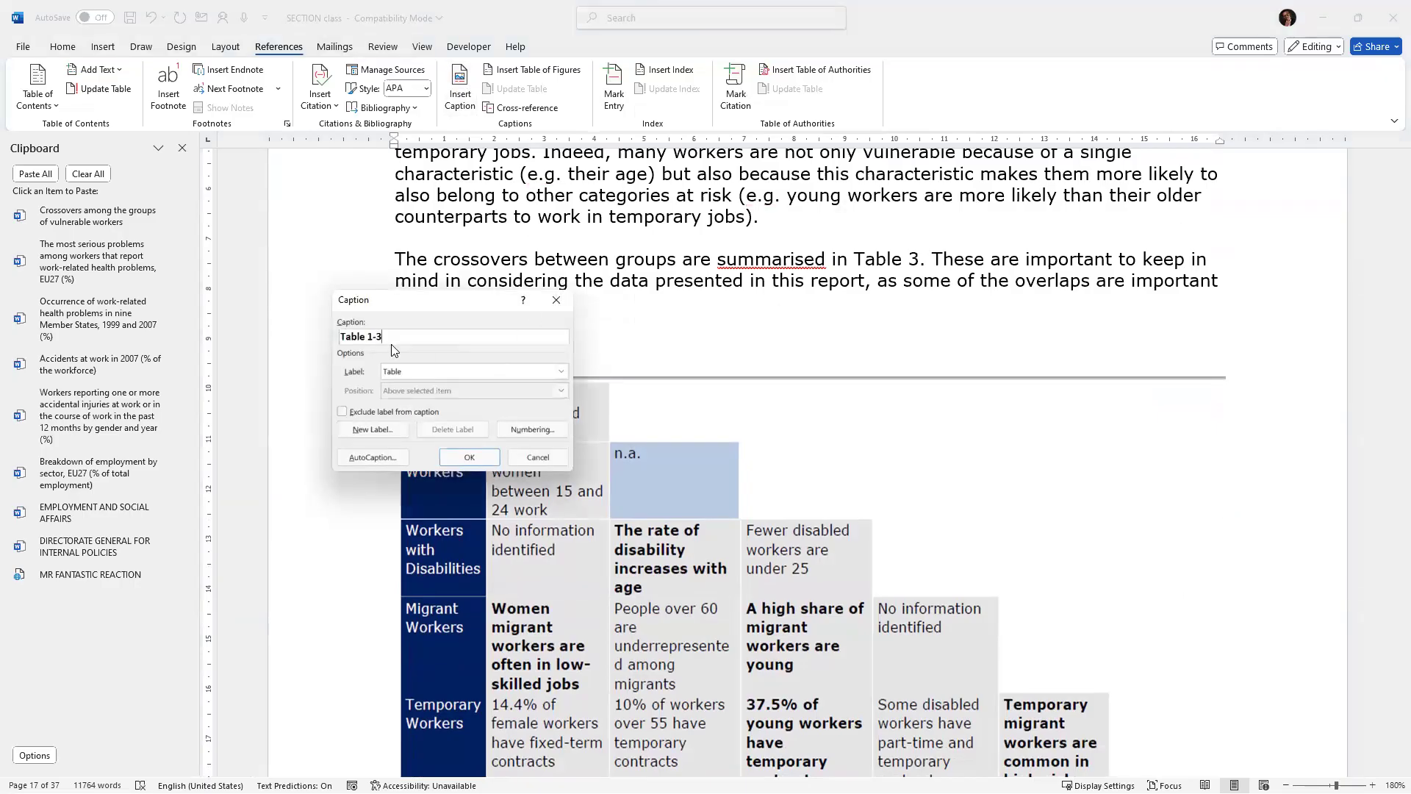
key(ctrl+v)
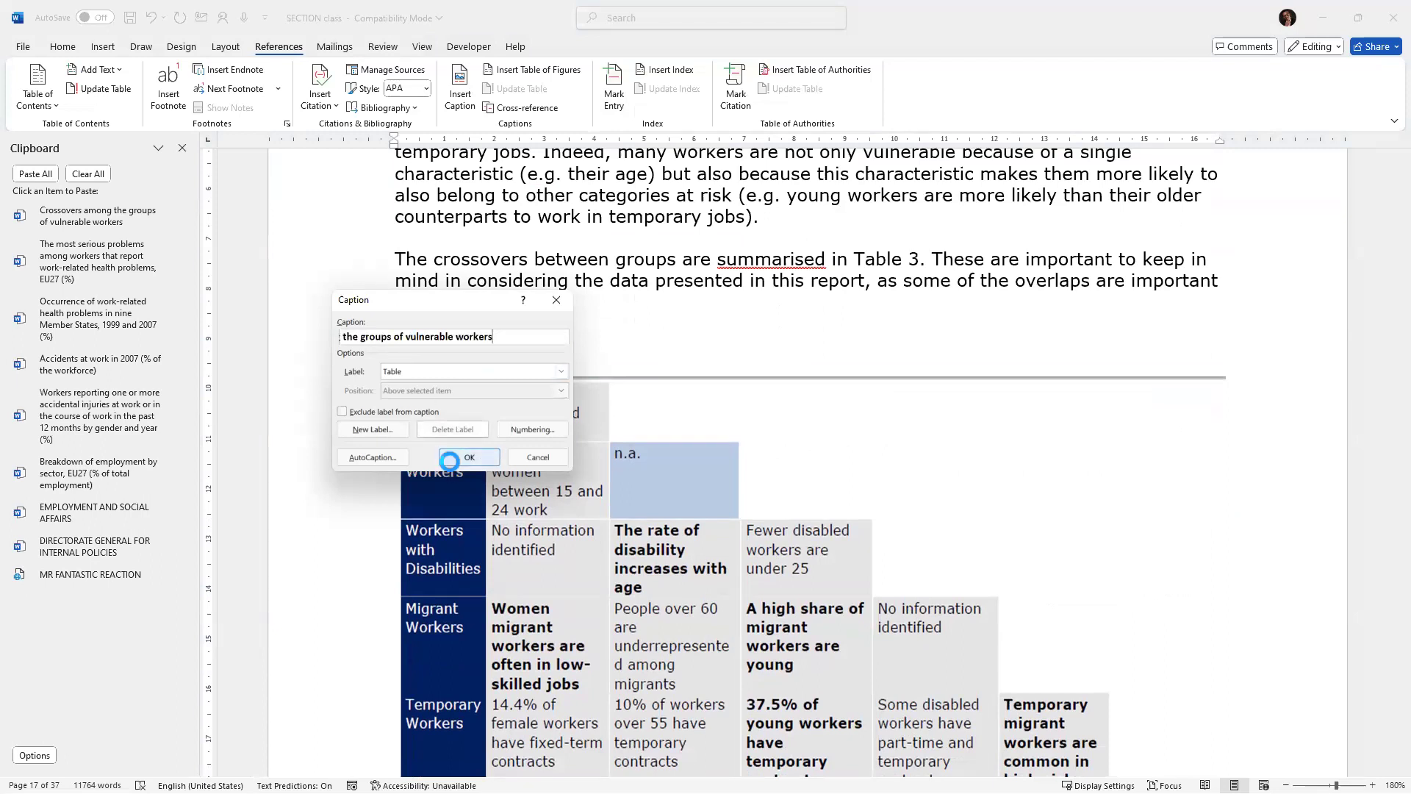
click(449, 455)
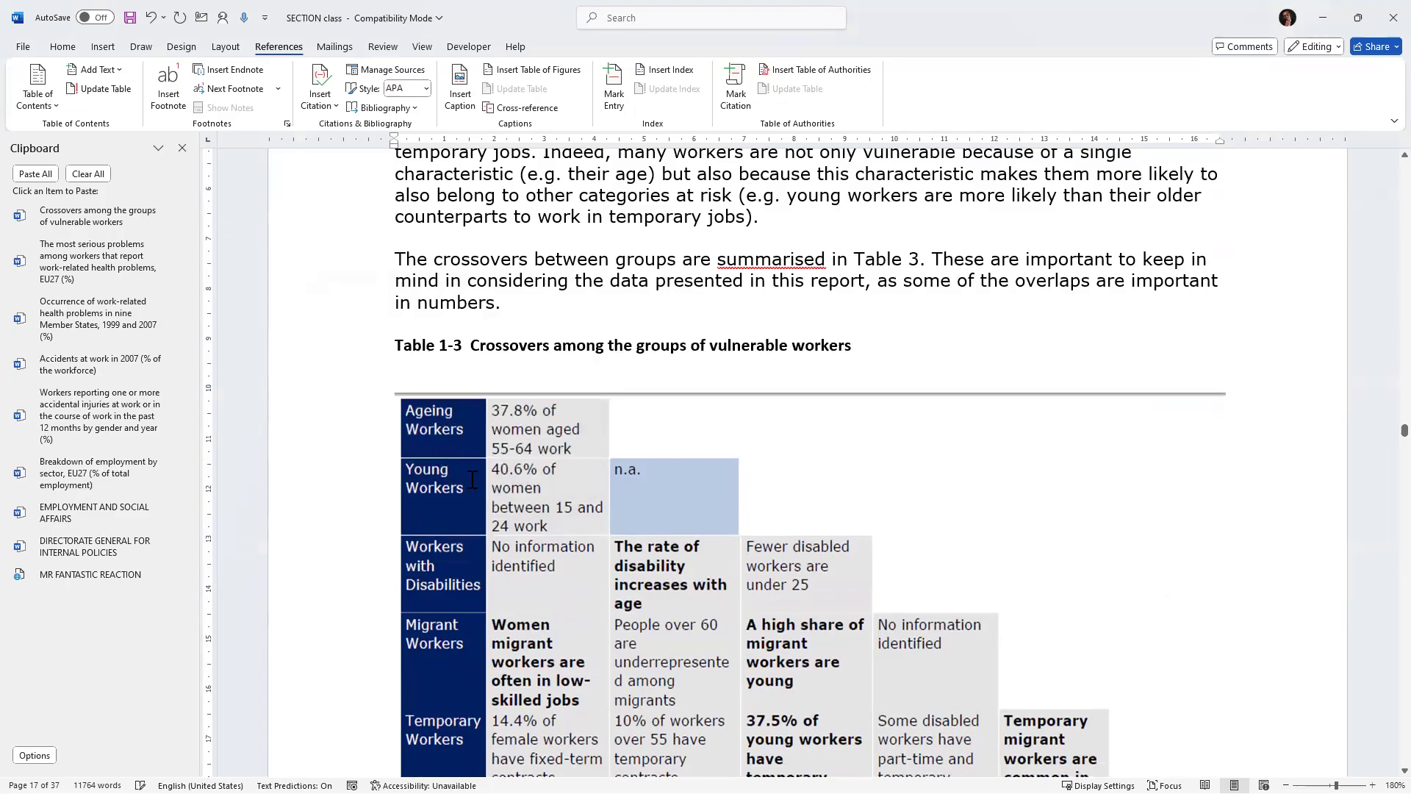
Browse through the document into Chapter Two to review its section headings.
scroll(595, 485, down, 8)
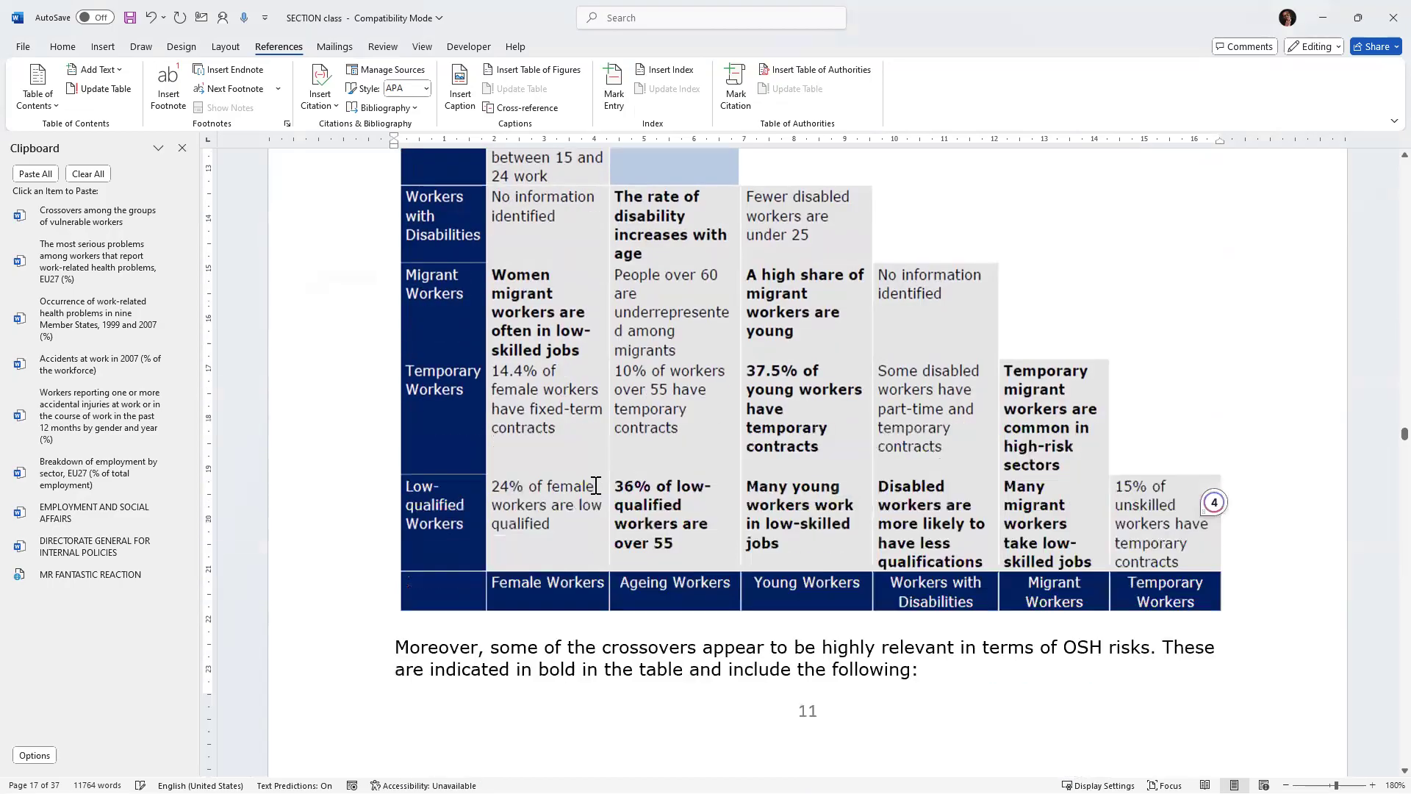
scroll(595, 491, down, 3)
scroll(594, 487, down, 20)
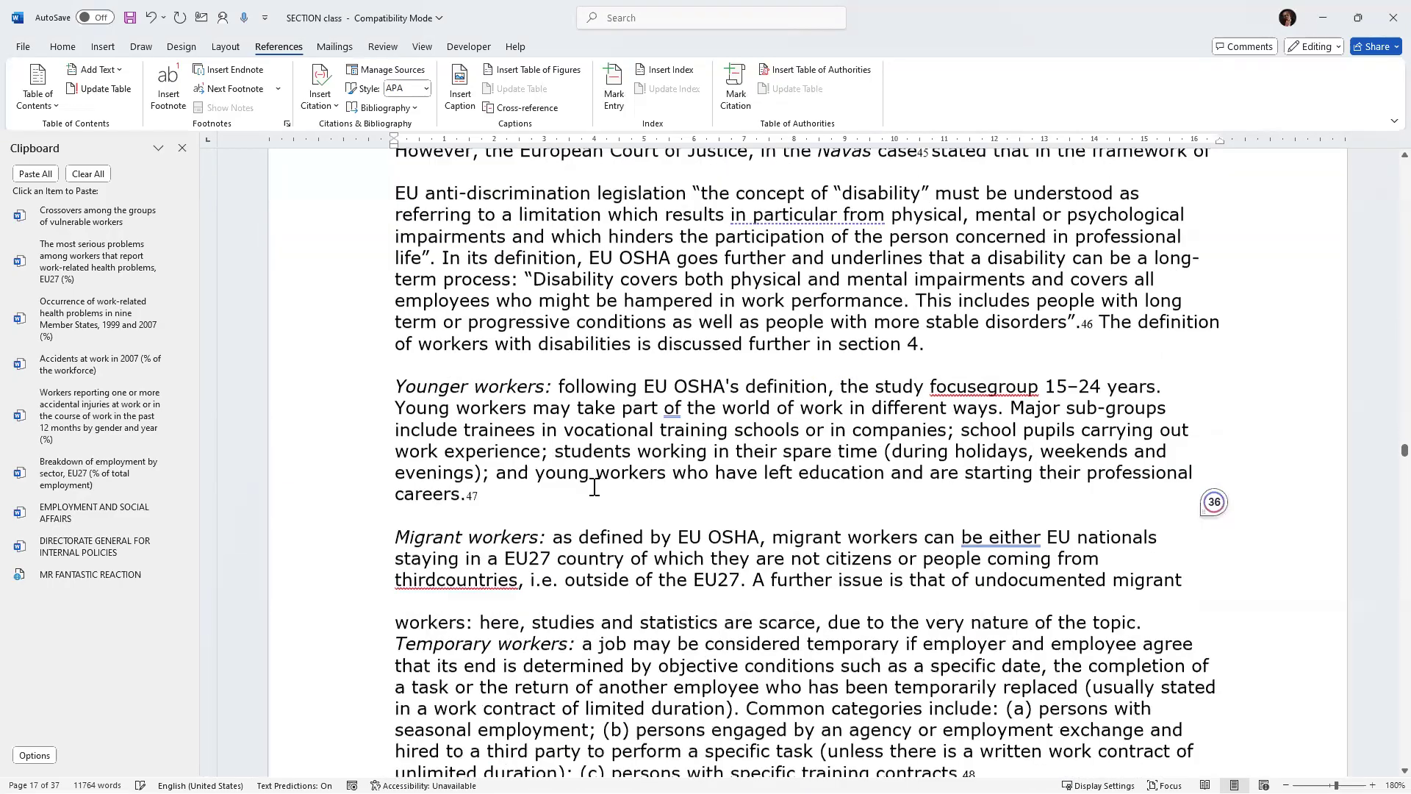
scroll(594, 487, down, 18)
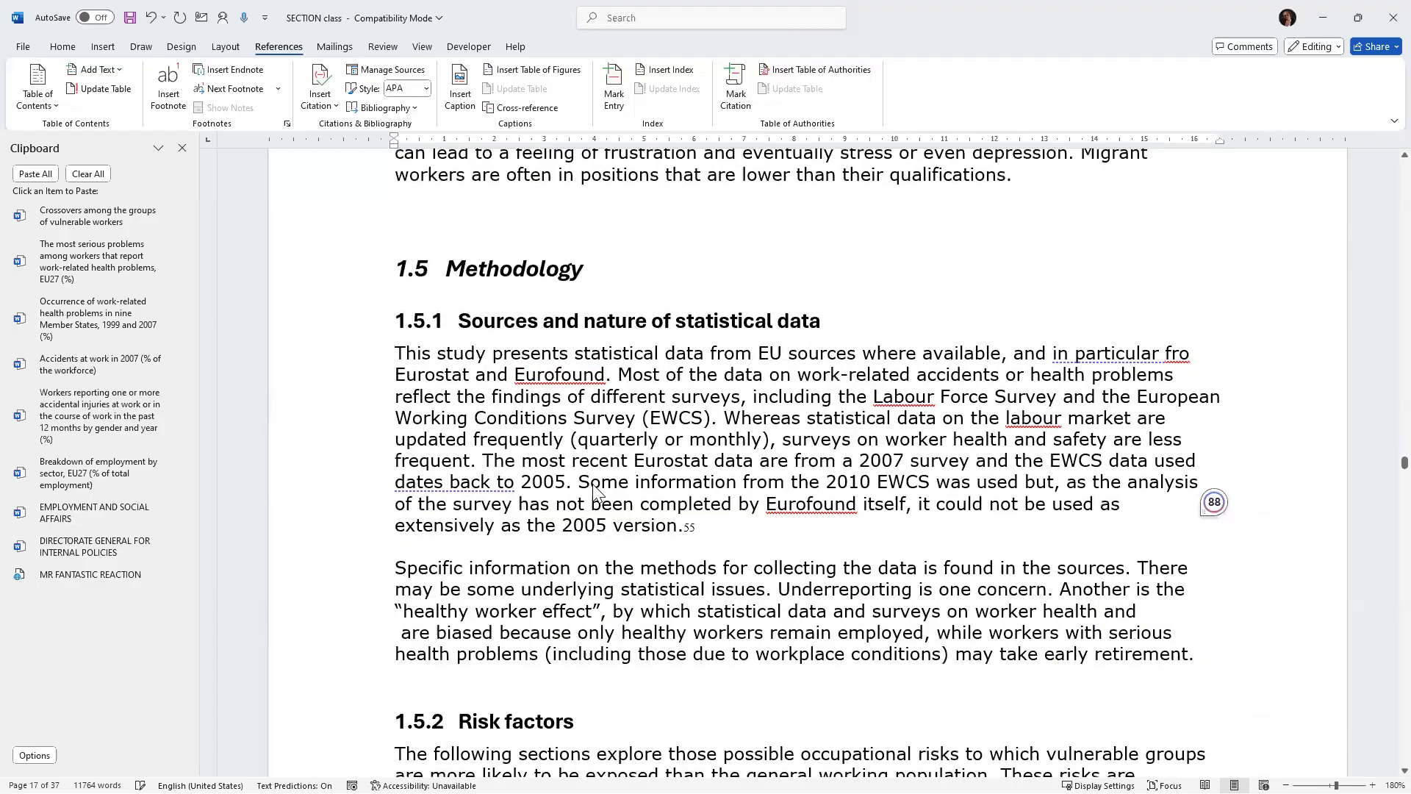
scroll(594, 487, up, 4)
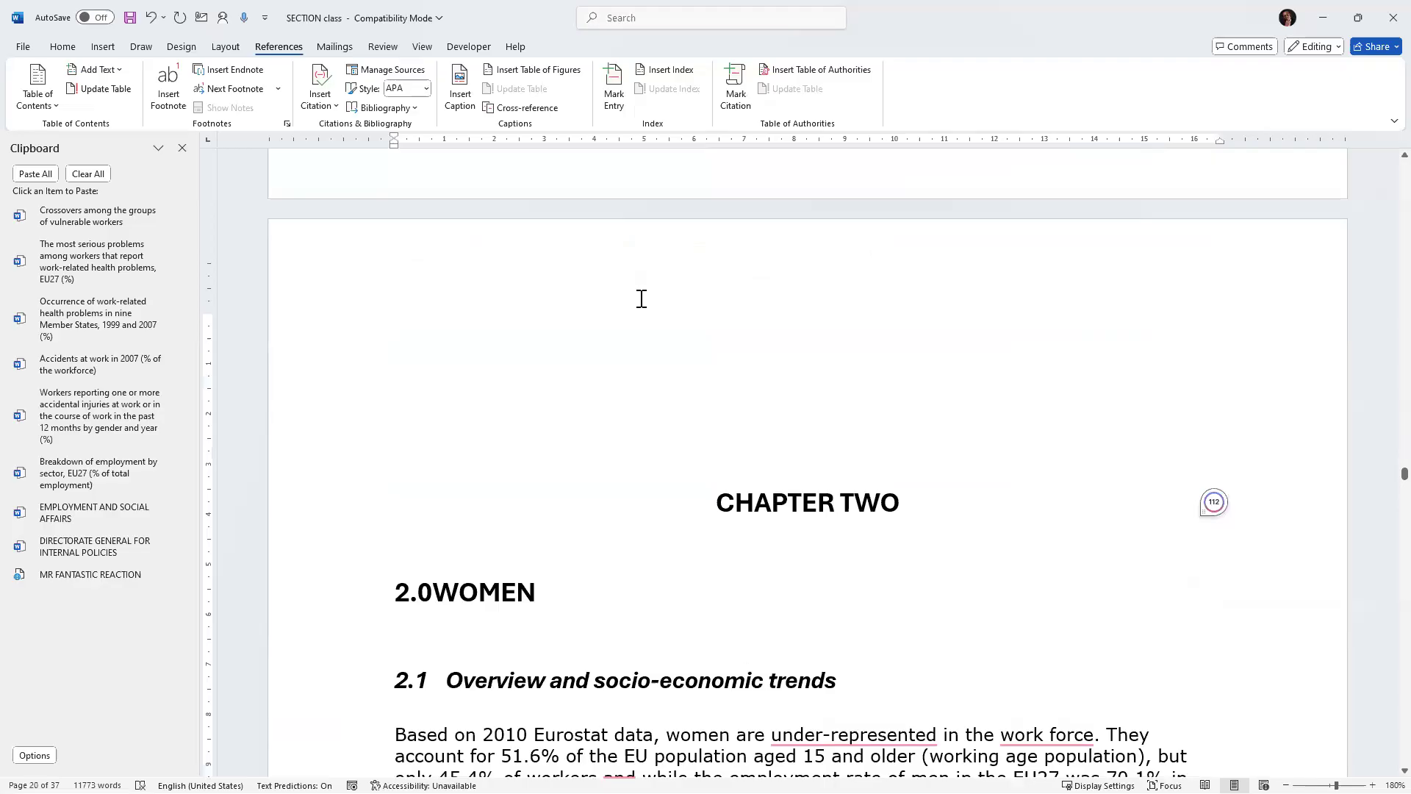
scroll(641, 299, down, 2)
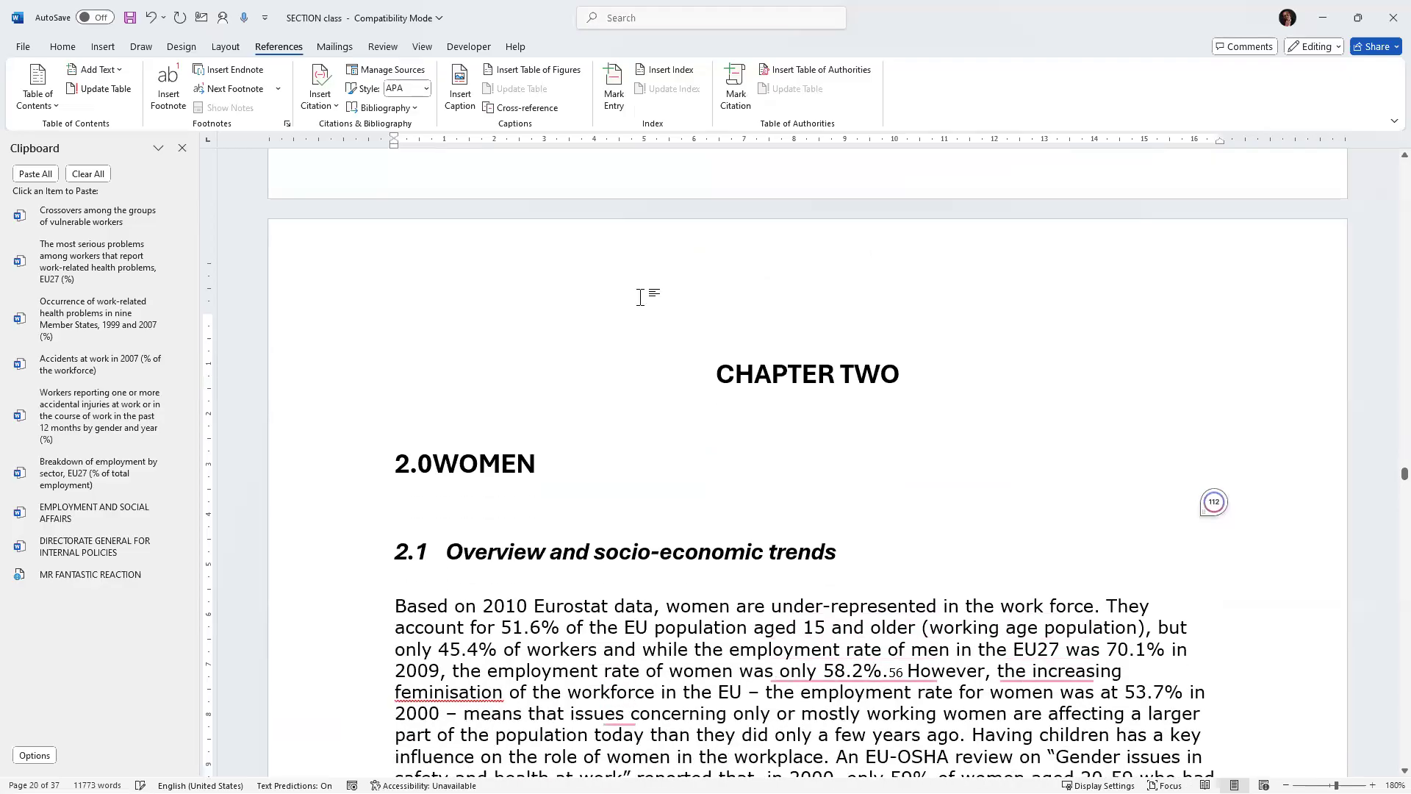
scroll(640, 297, down, 1)
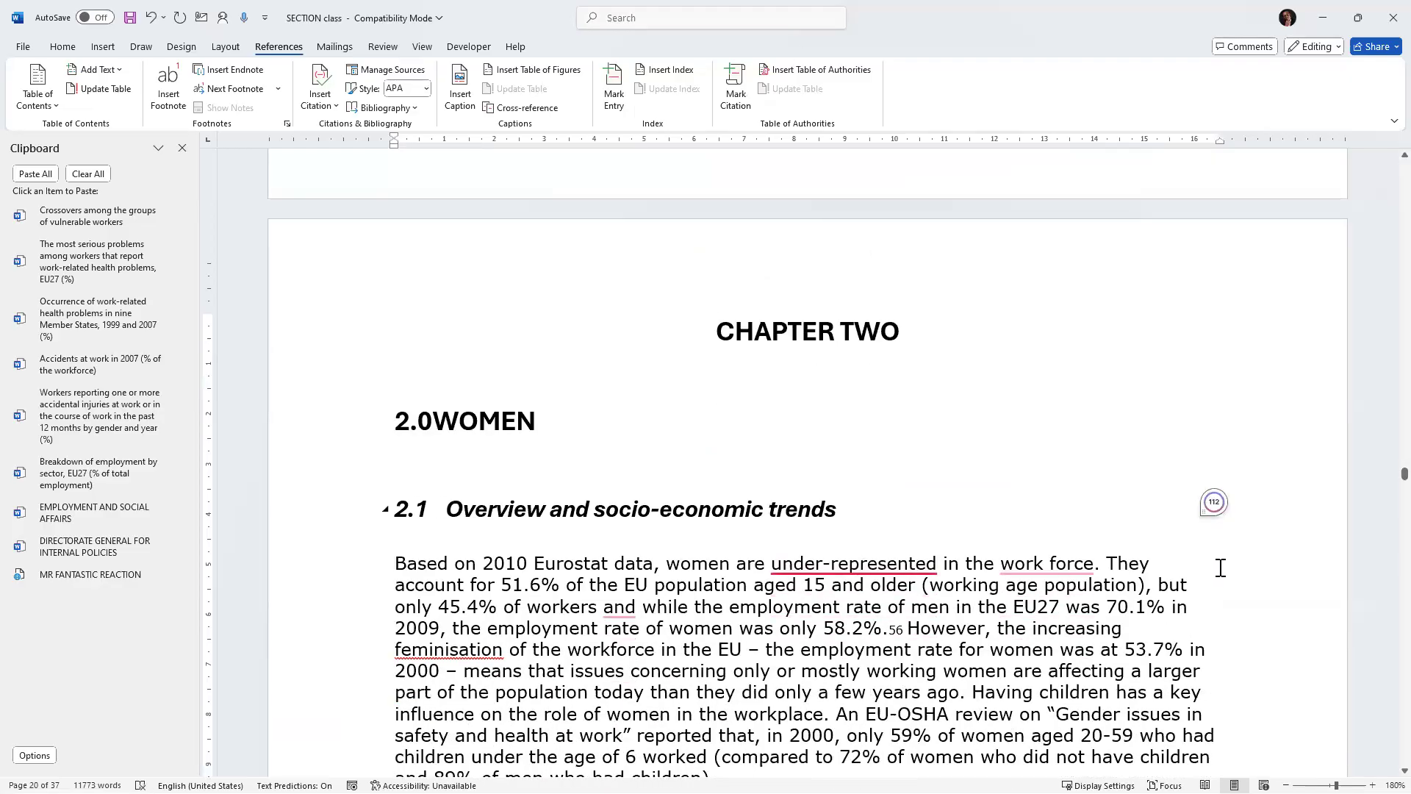
scroll(752, 485, down, 12)
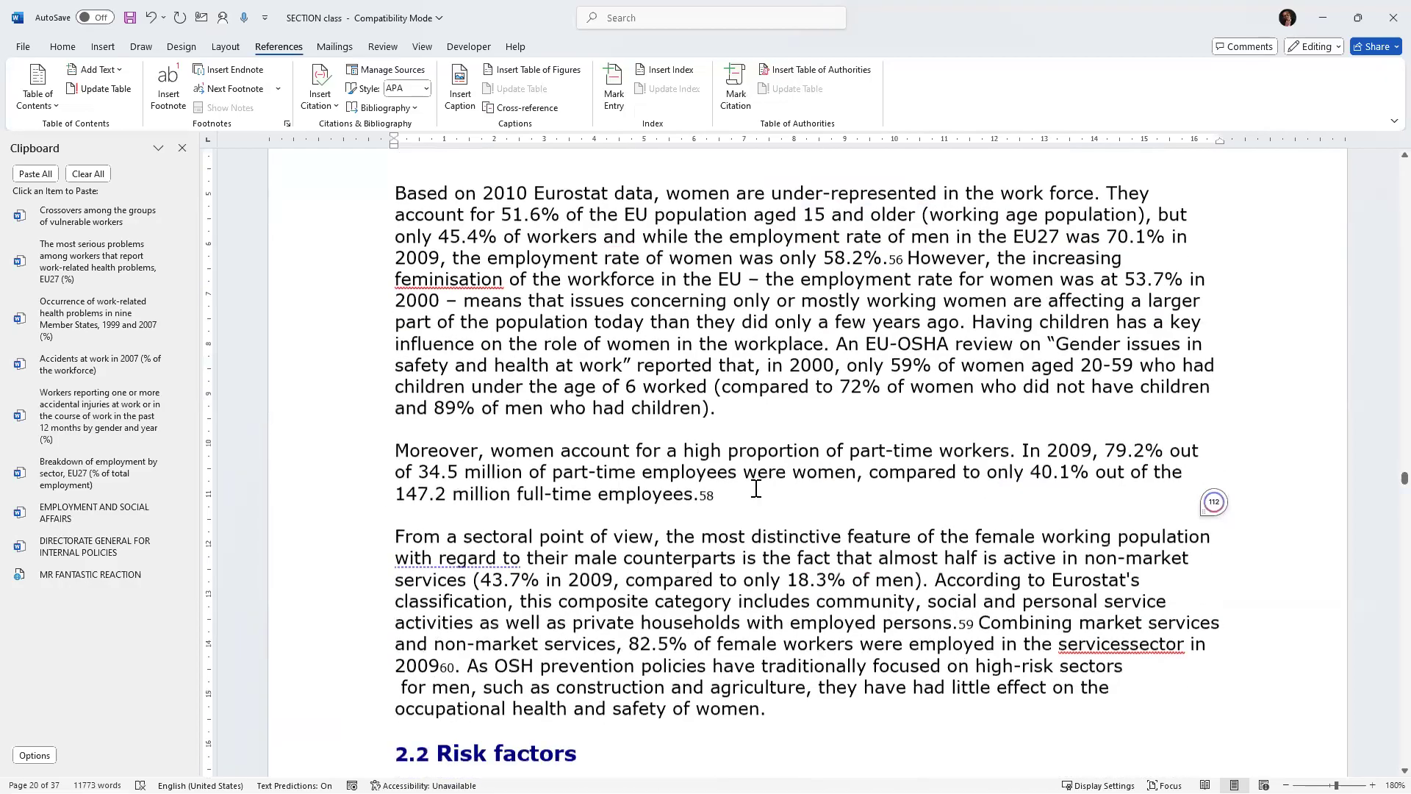
scroll(756, 488, up, 1)
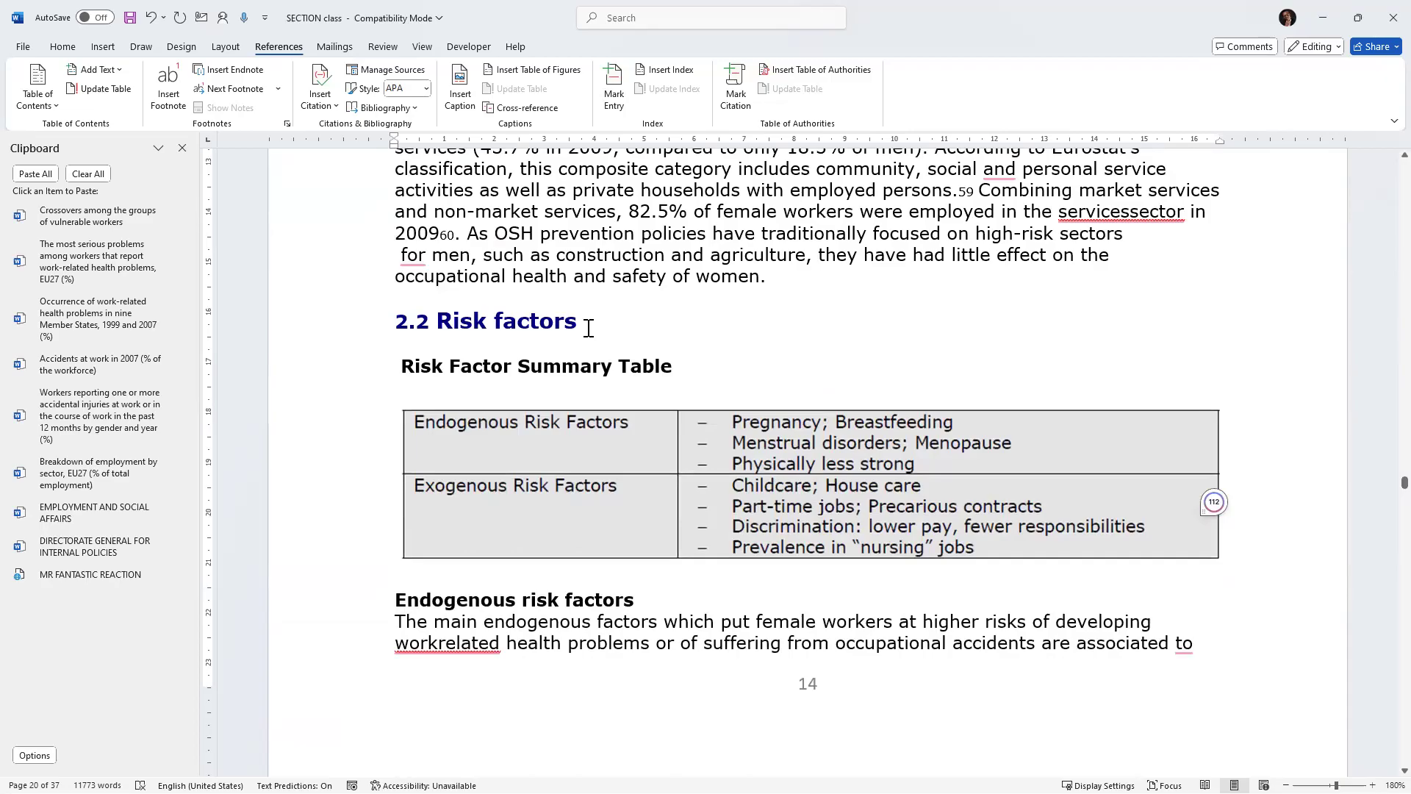
Delete the typed number "2.2" from the "Risk factors" heading.
drag(578, 321, 371, 337)
click(439, 321)
key(ctrl+shift+Right)
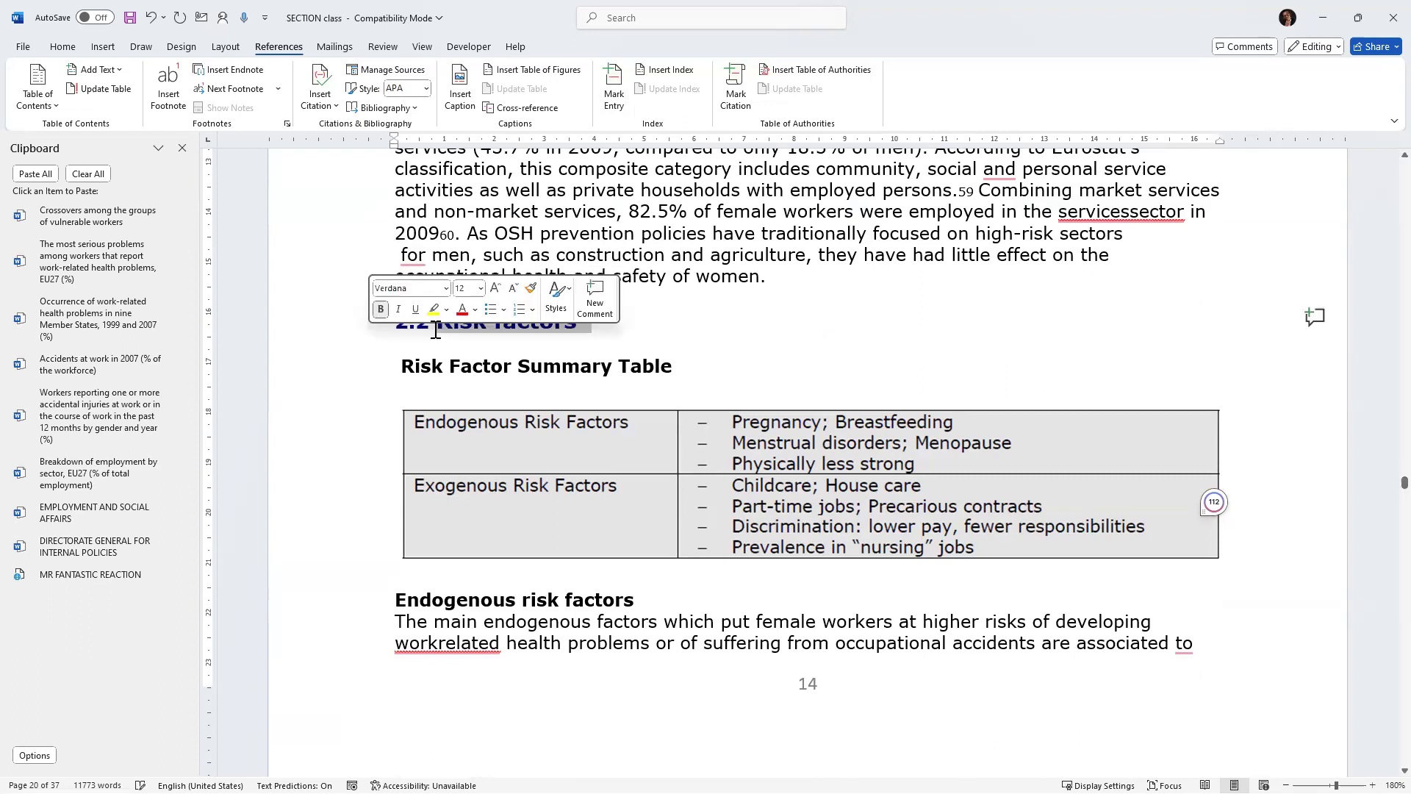
click(436, 330)
key(BackSpace)
key(BackSpace)
key(BackSpace)
key(BackSpace)
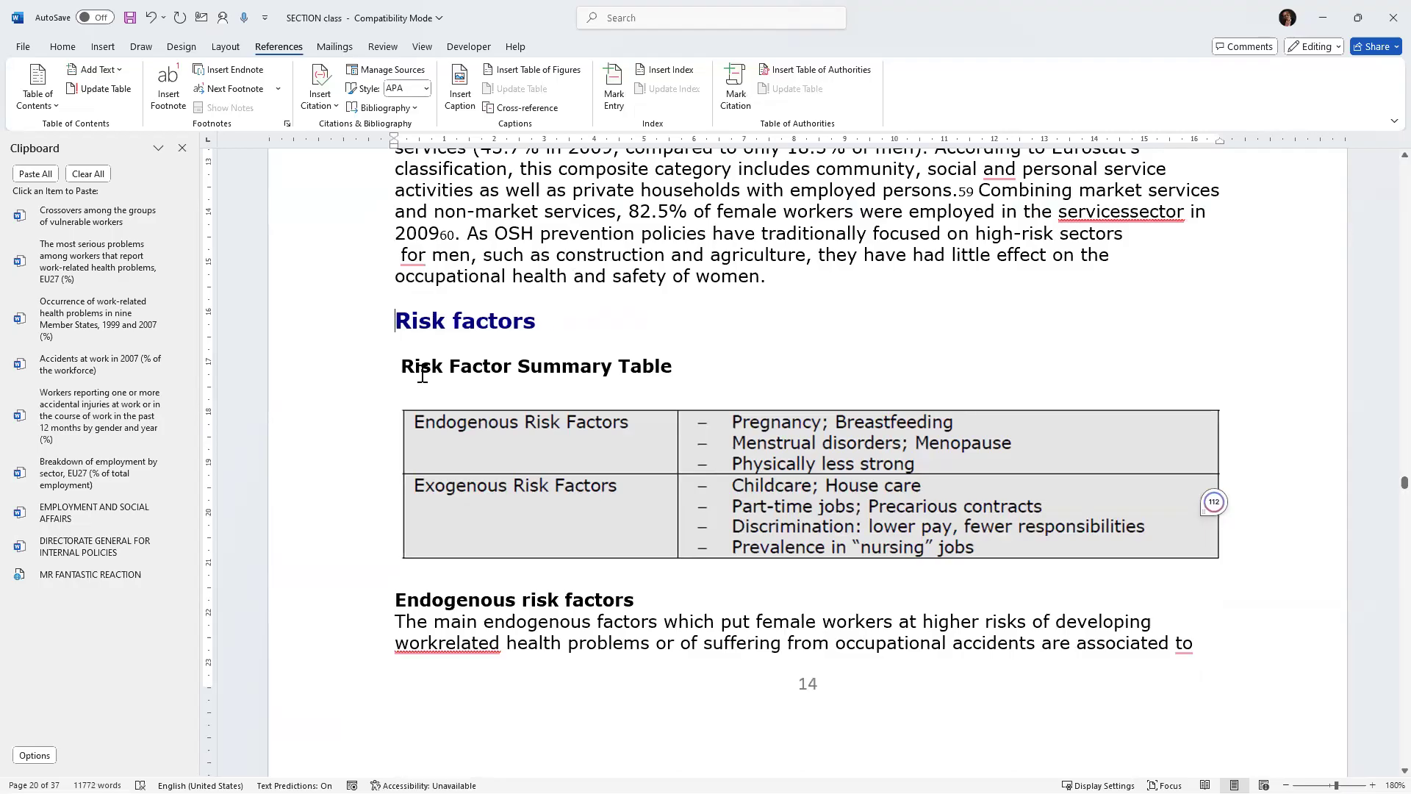
Cut the "Risk Factor Summary Table" title and insert a Table caption above the table with that text.
drag(407, 371, 674, 369)
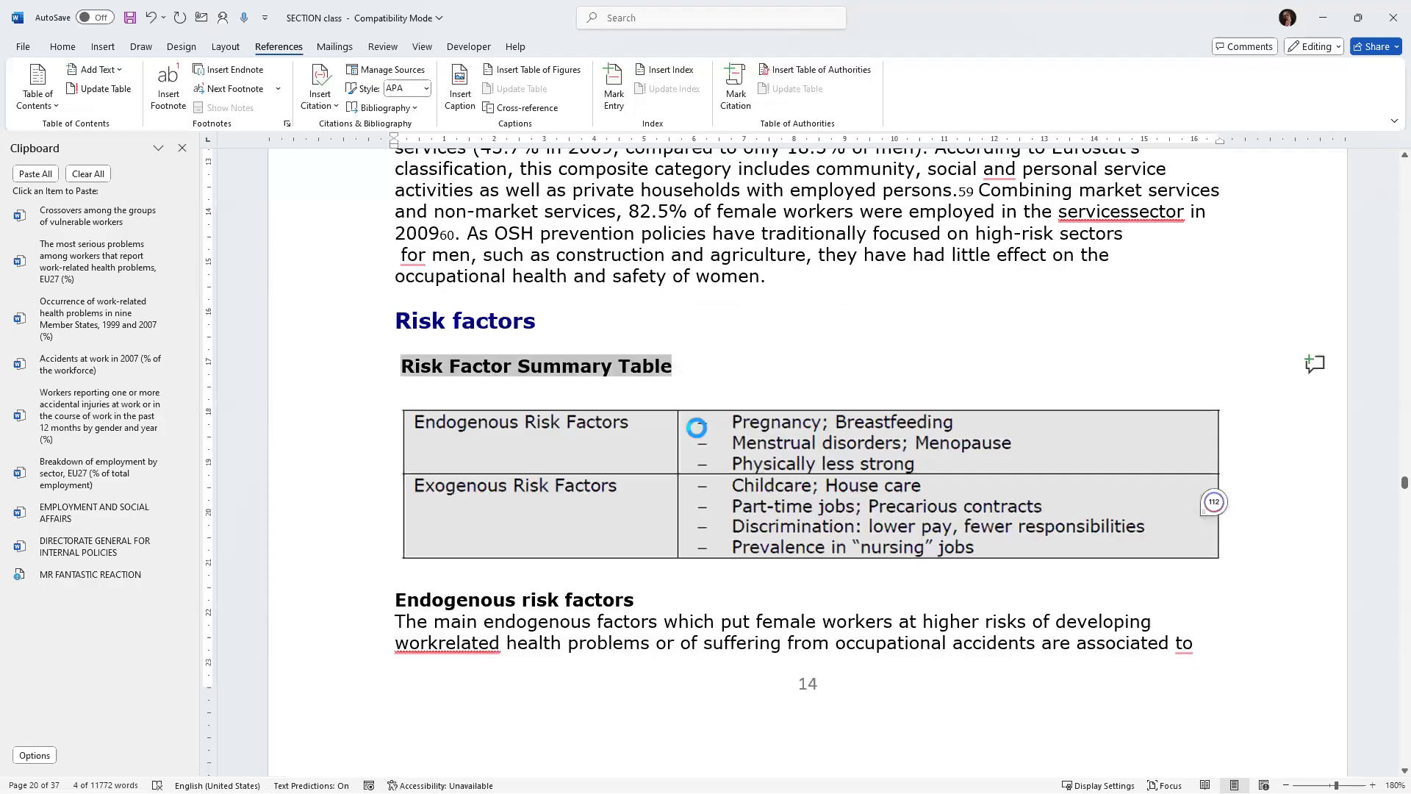
key(ctrl+x)
click(463, 84)
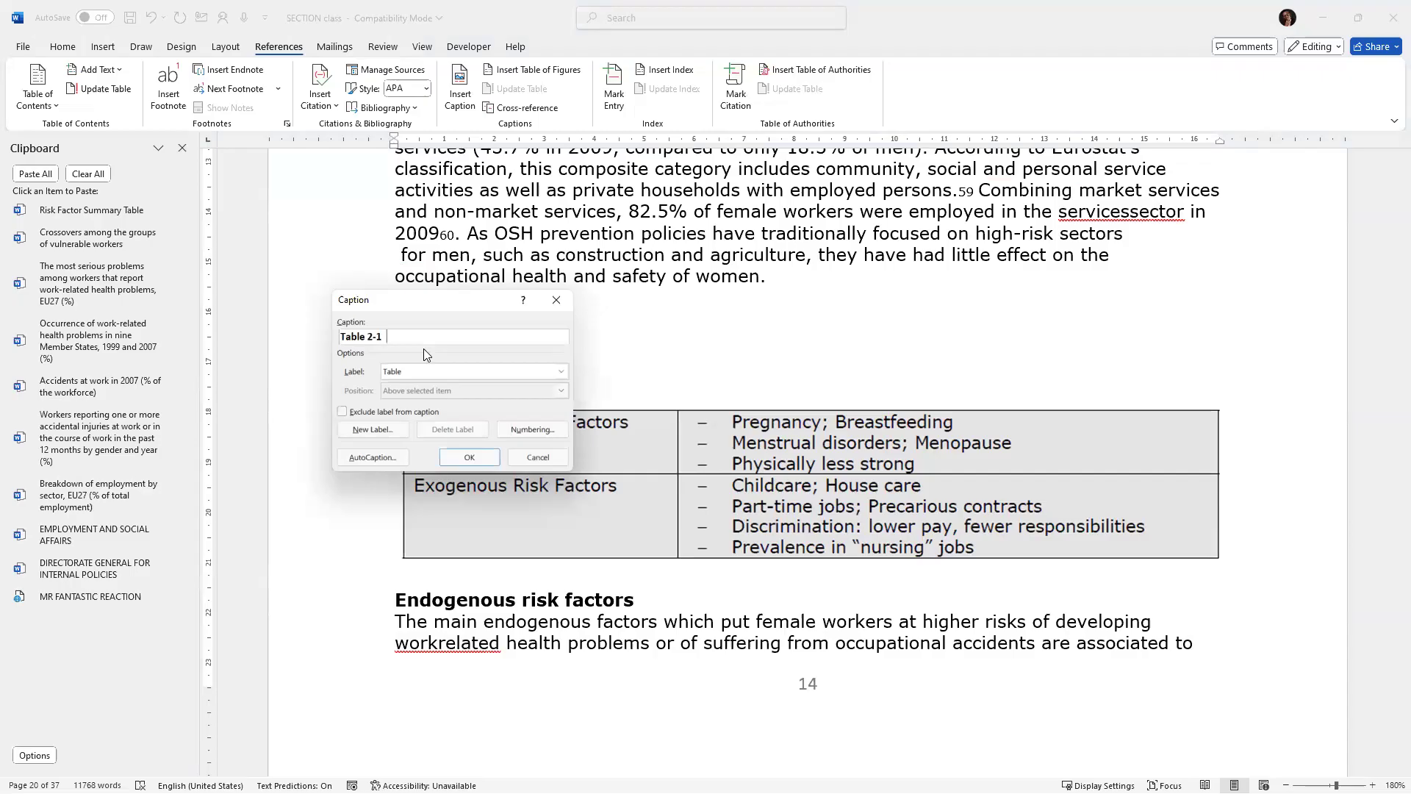
text(Risk Factor Summary Table)
click(471, 457)
Cut the Figure 4 caption text "Sexual harassment by gender and age, EU27 (%)" and leave an empty line below the chart.
scroll(484, 383, up, 9)
scroll(484, 383, up, 8)
scroll(484, 382, down, 5)
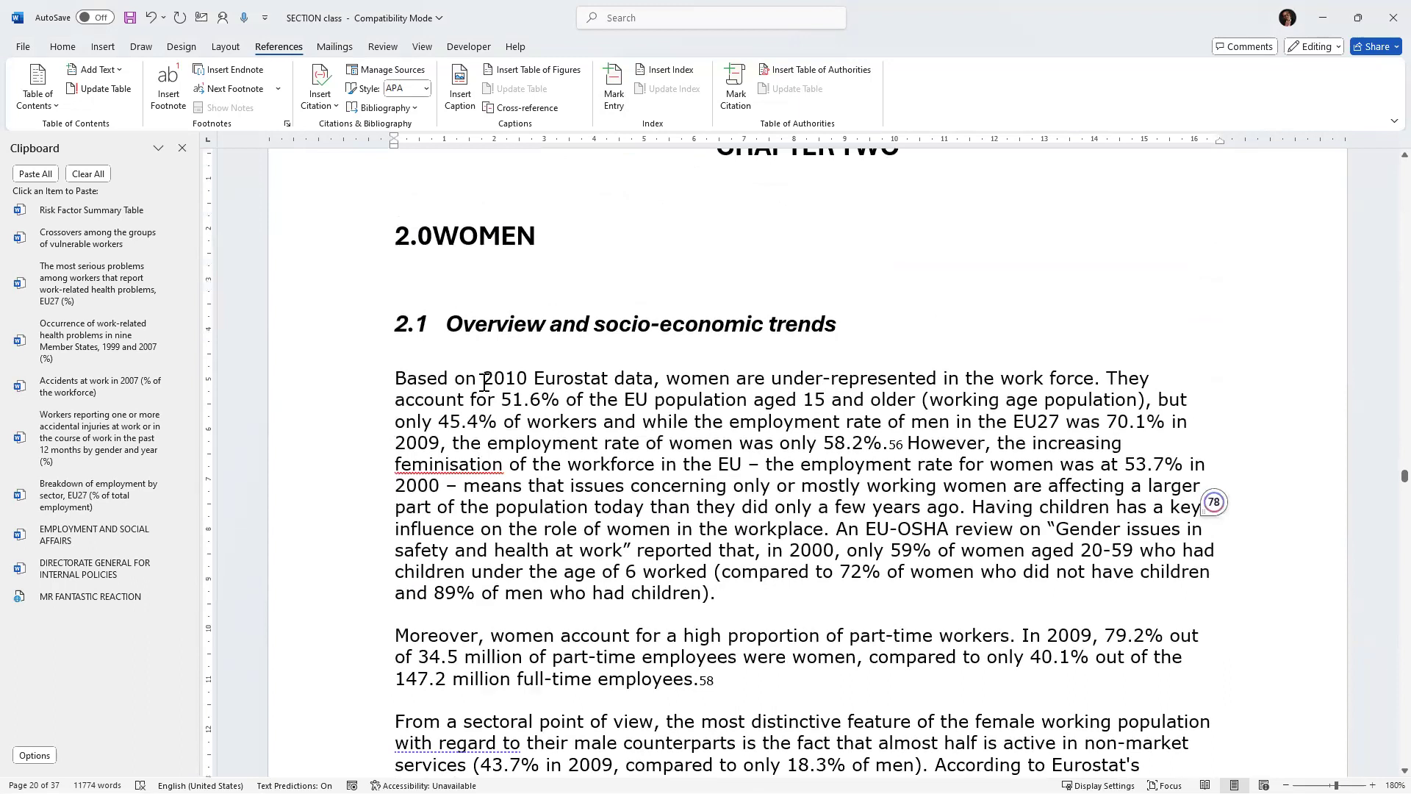
scroll(484, 384, down, 12)
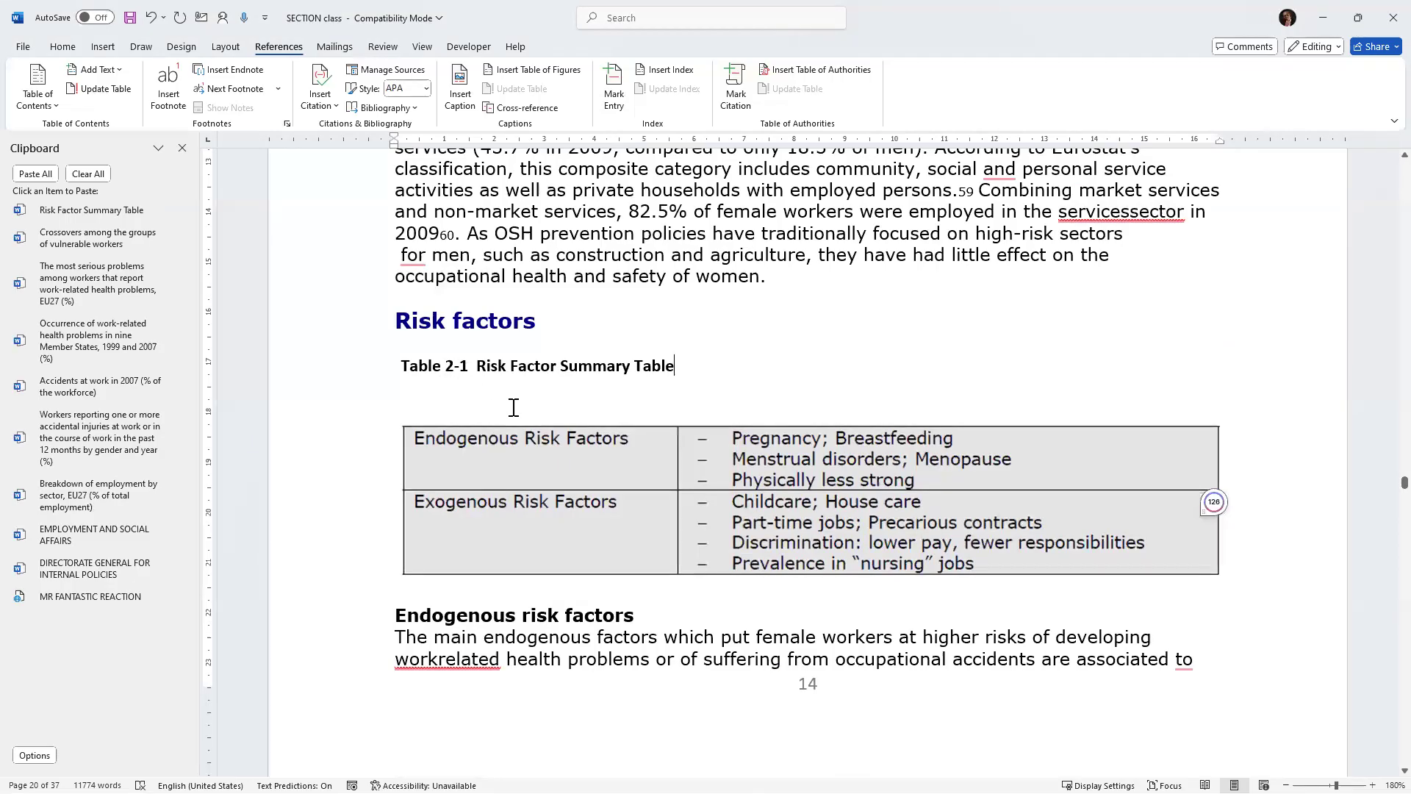
scroll(532, 413, down, 9)
scroll(535, 415, down, 20)
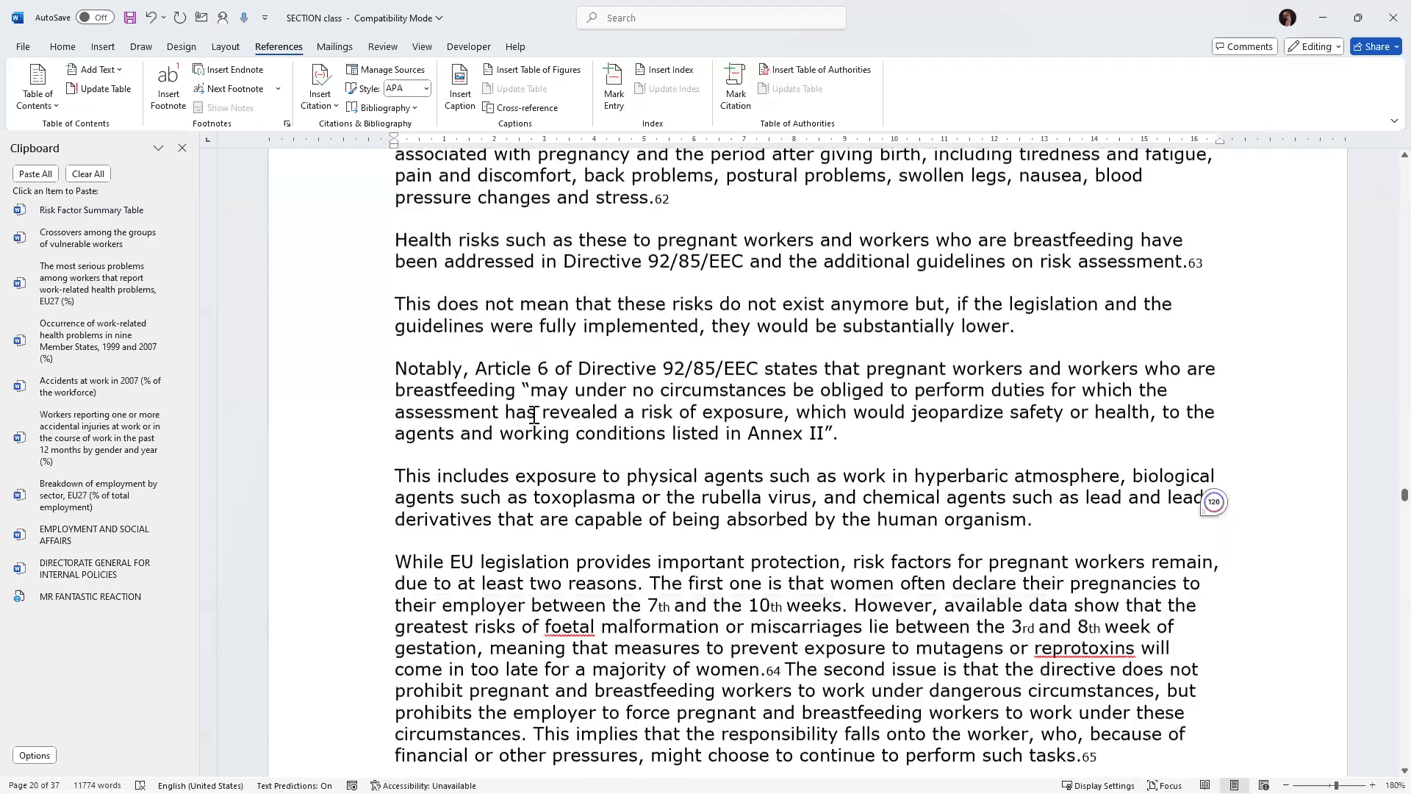
scroll(537, 412, down, 20)
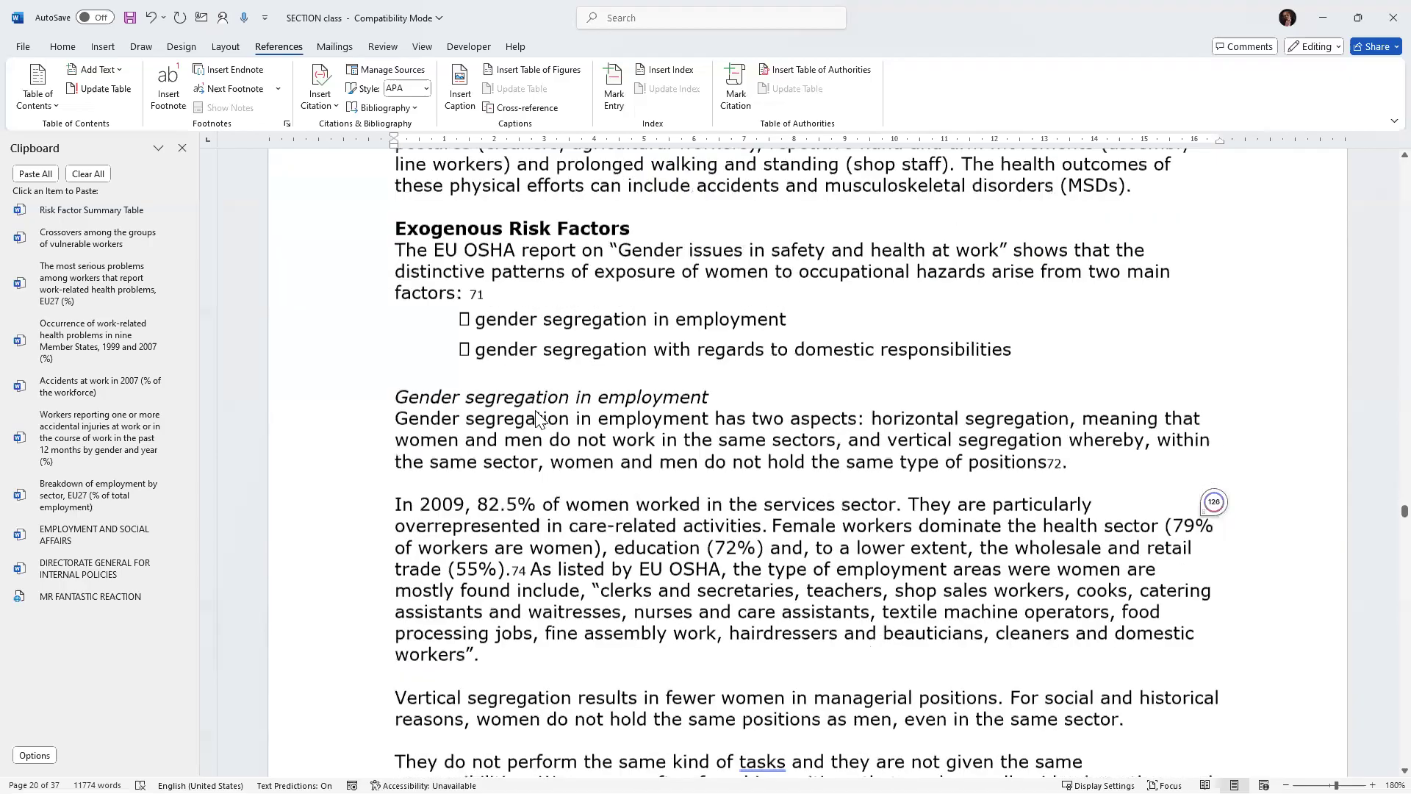
scroll(537, 410, down, 20)
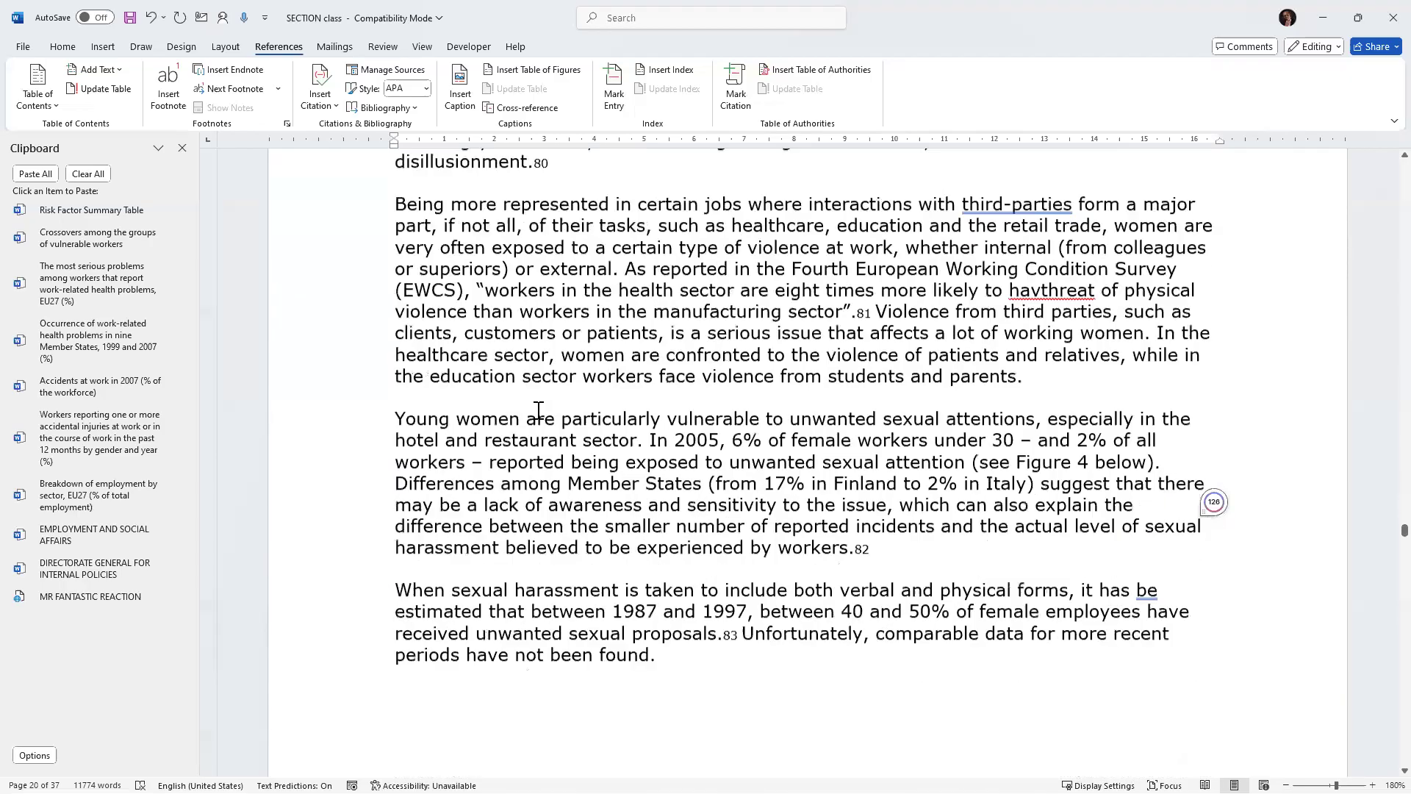
scroll(512, 427, down, 3)
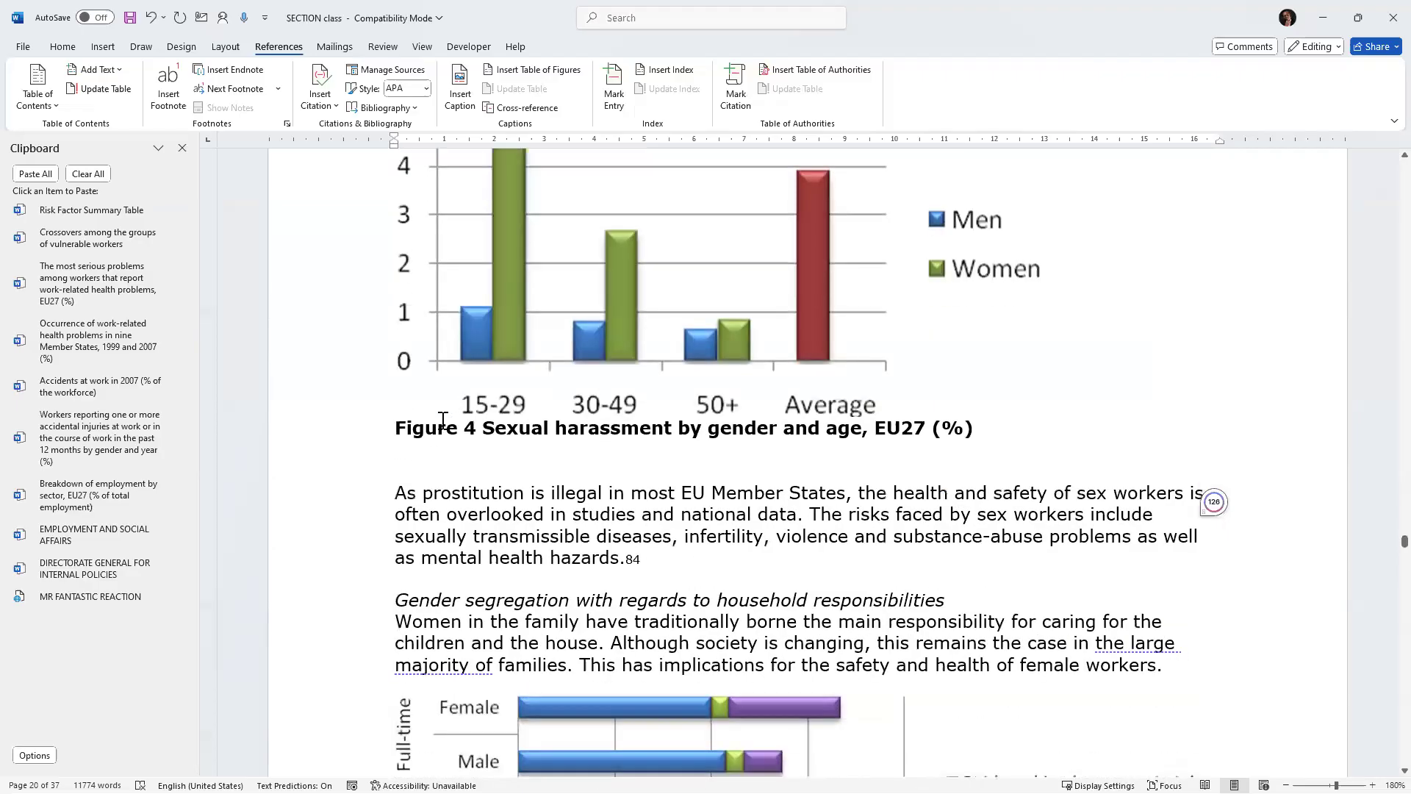
drag(409, 428, 982, 431)
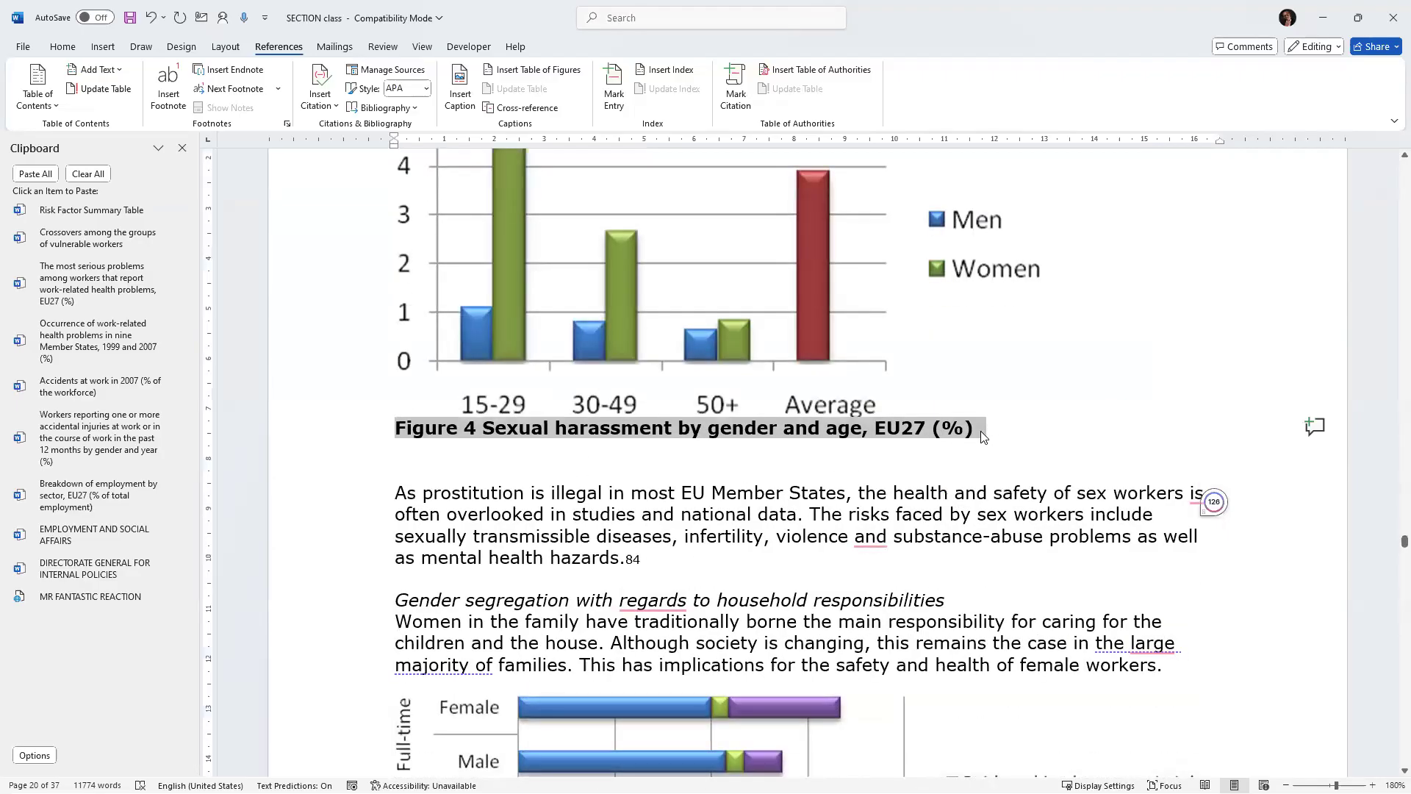
key(ctrl+x)
click(988, 411)
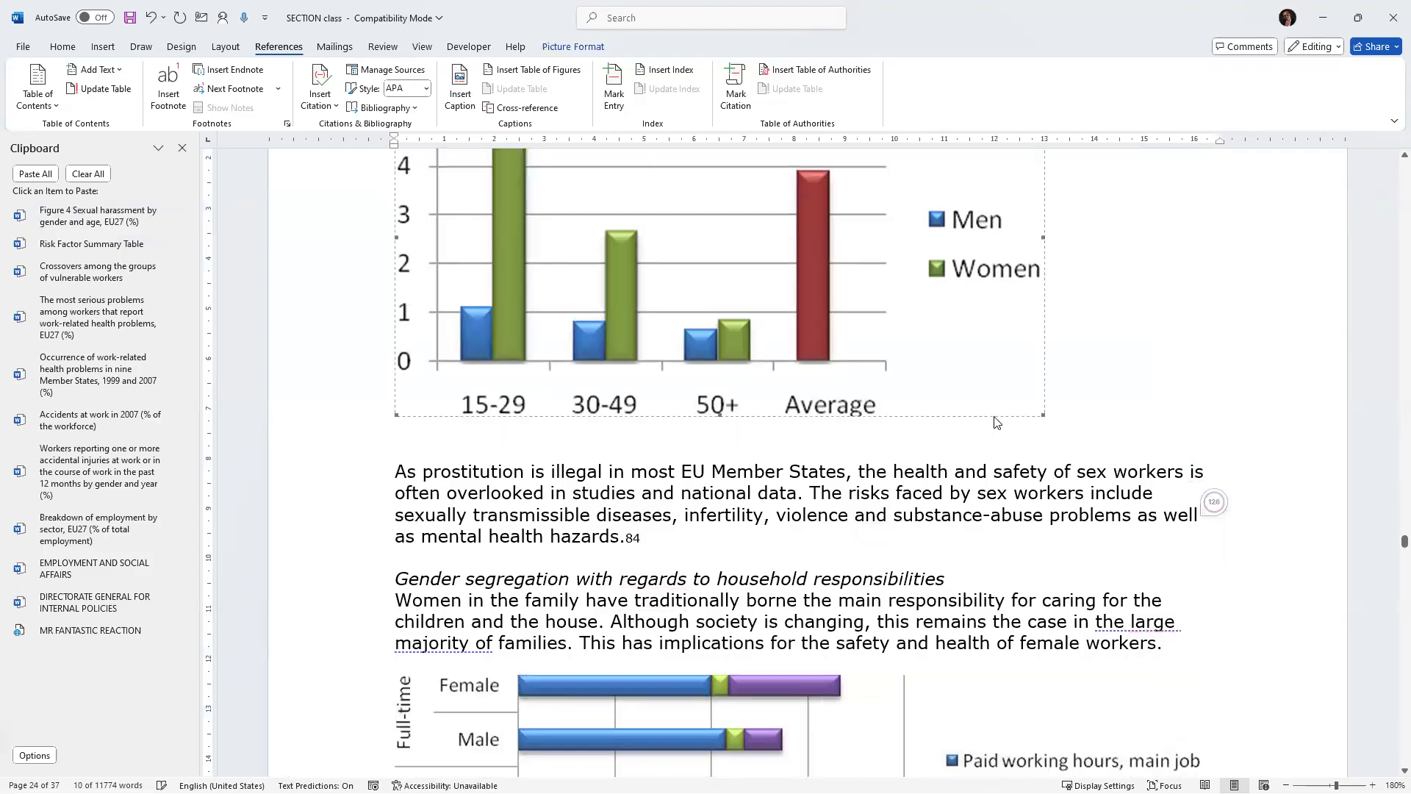
click(1065, 422)
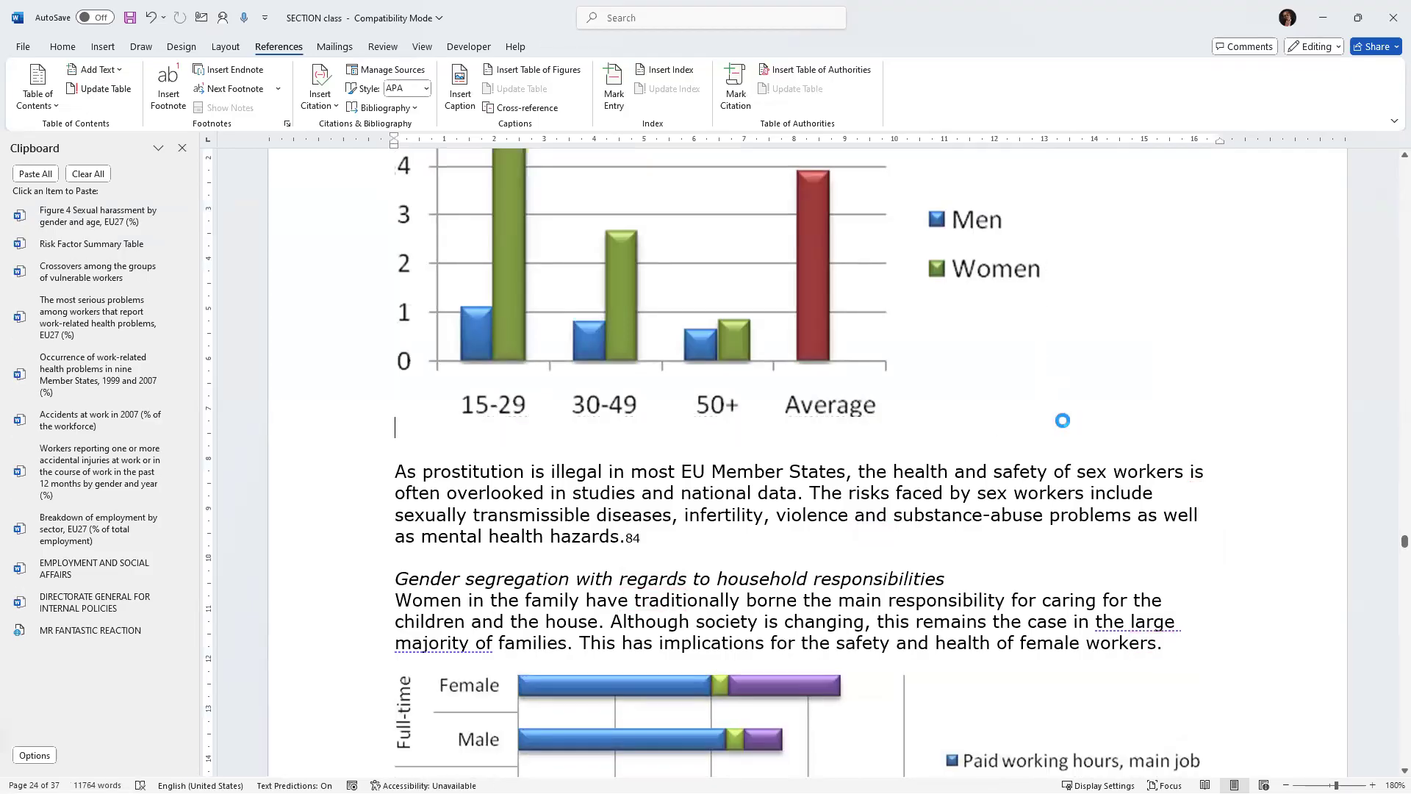
key(Return)
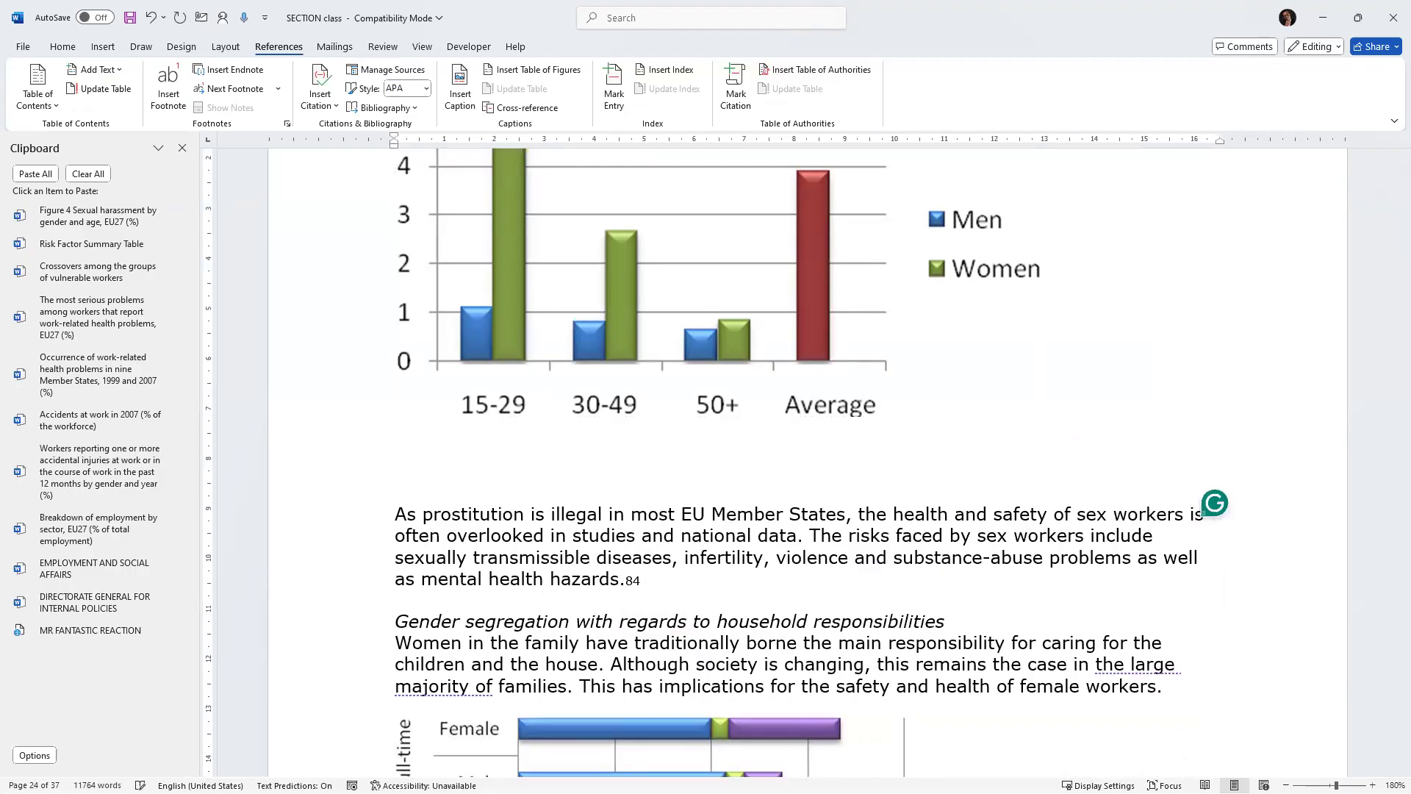
Insert a caption with the Figure label below the sexual harassment chart, pasting in the cut caption text.
click(457, 79)
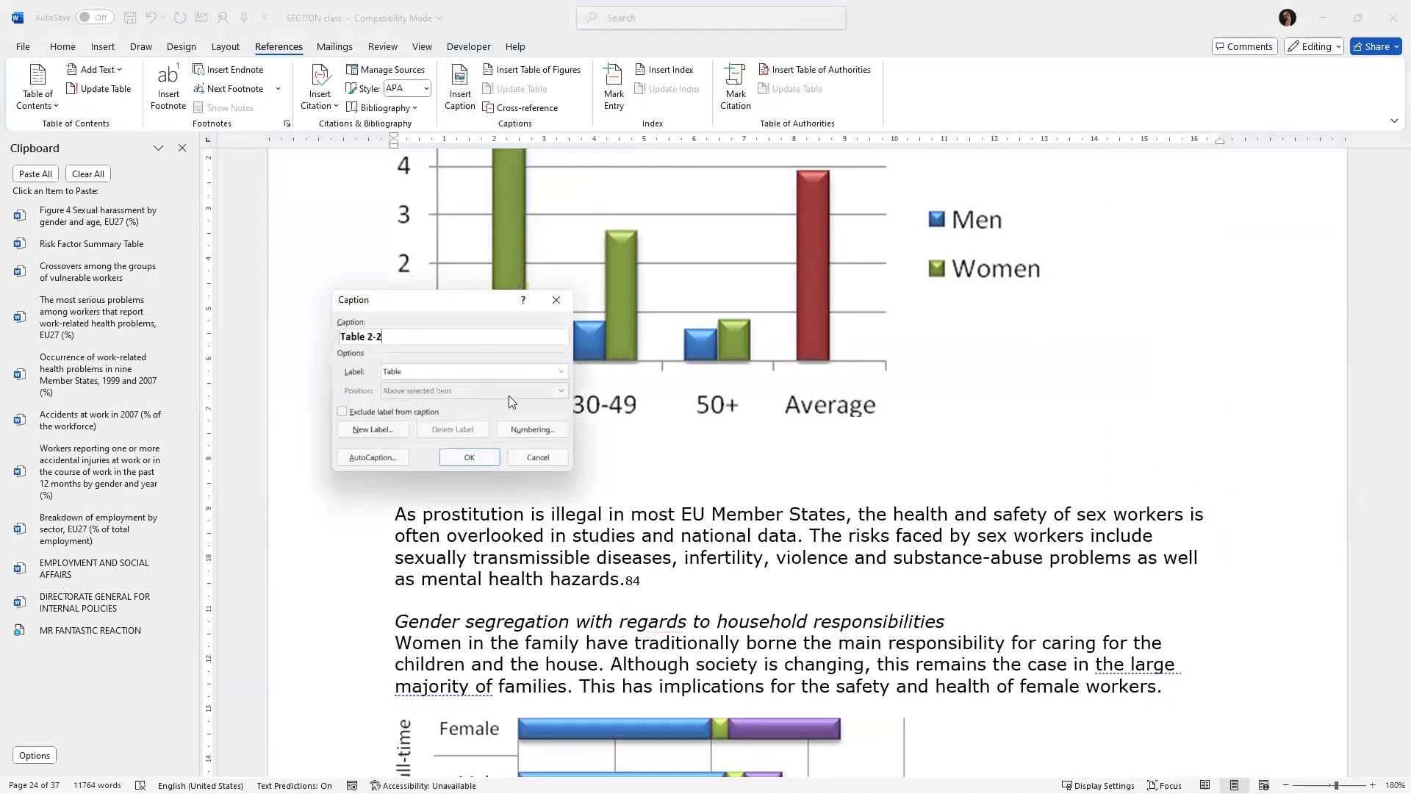
click(563, 371)
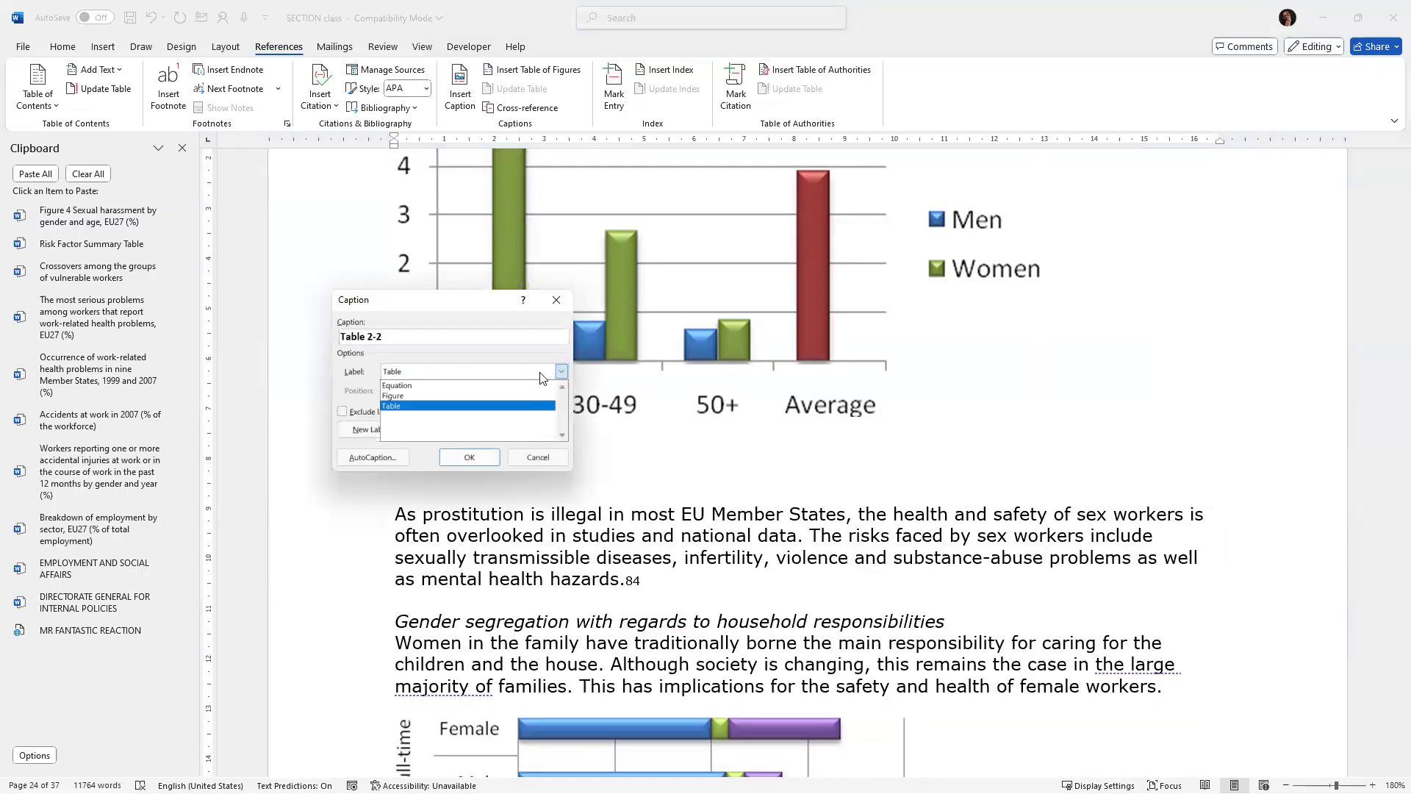
click(394, 394)
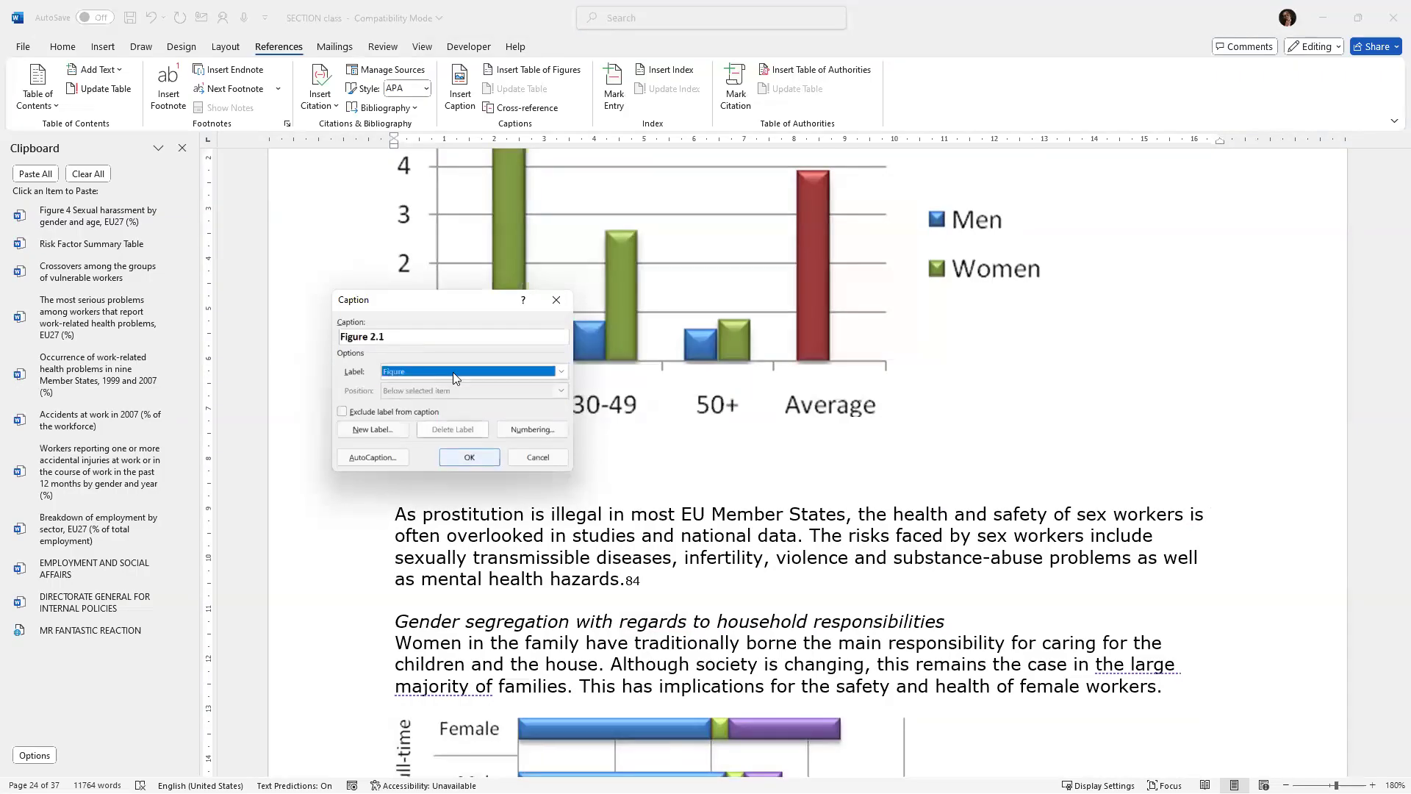
click(432, 334)
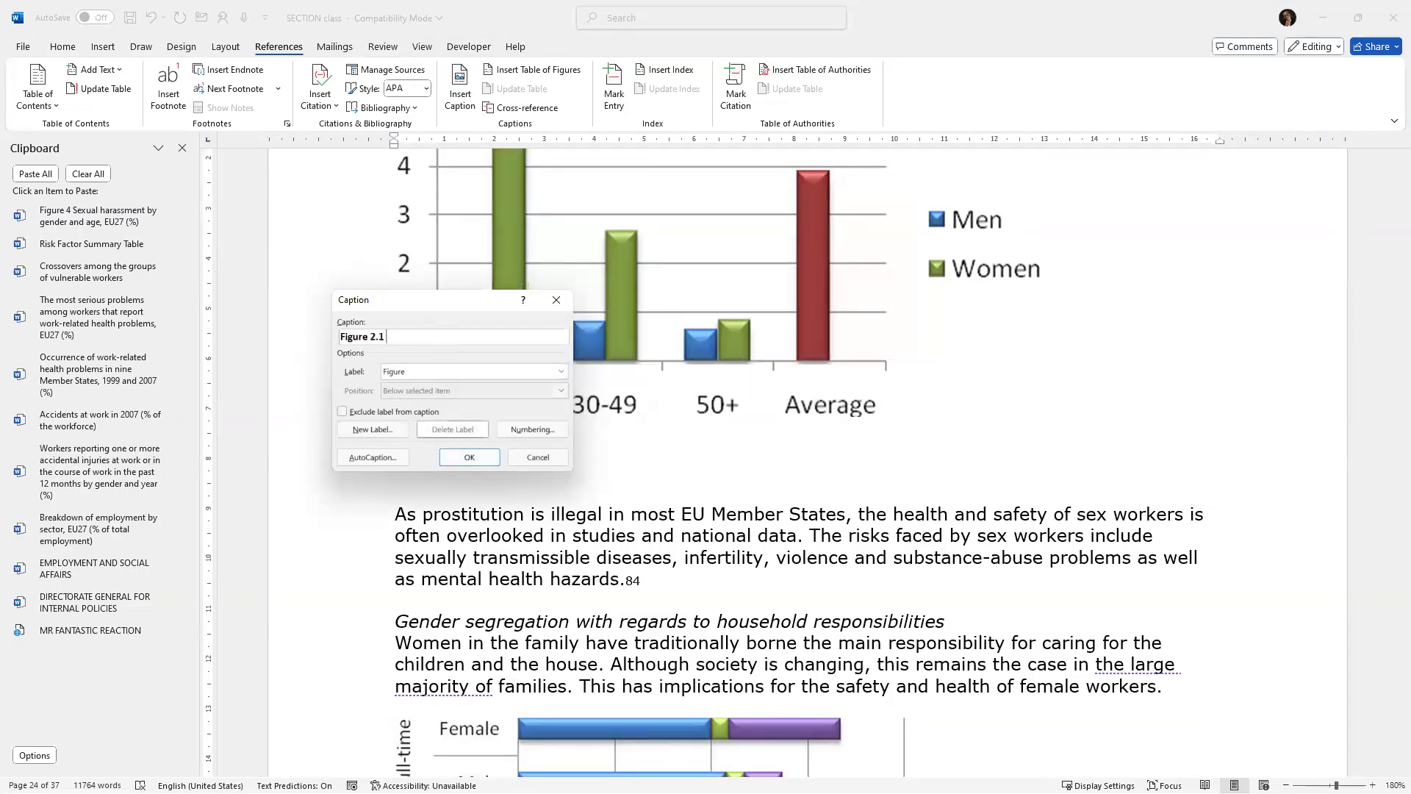
key(ctrl+v)
click(479, 462)
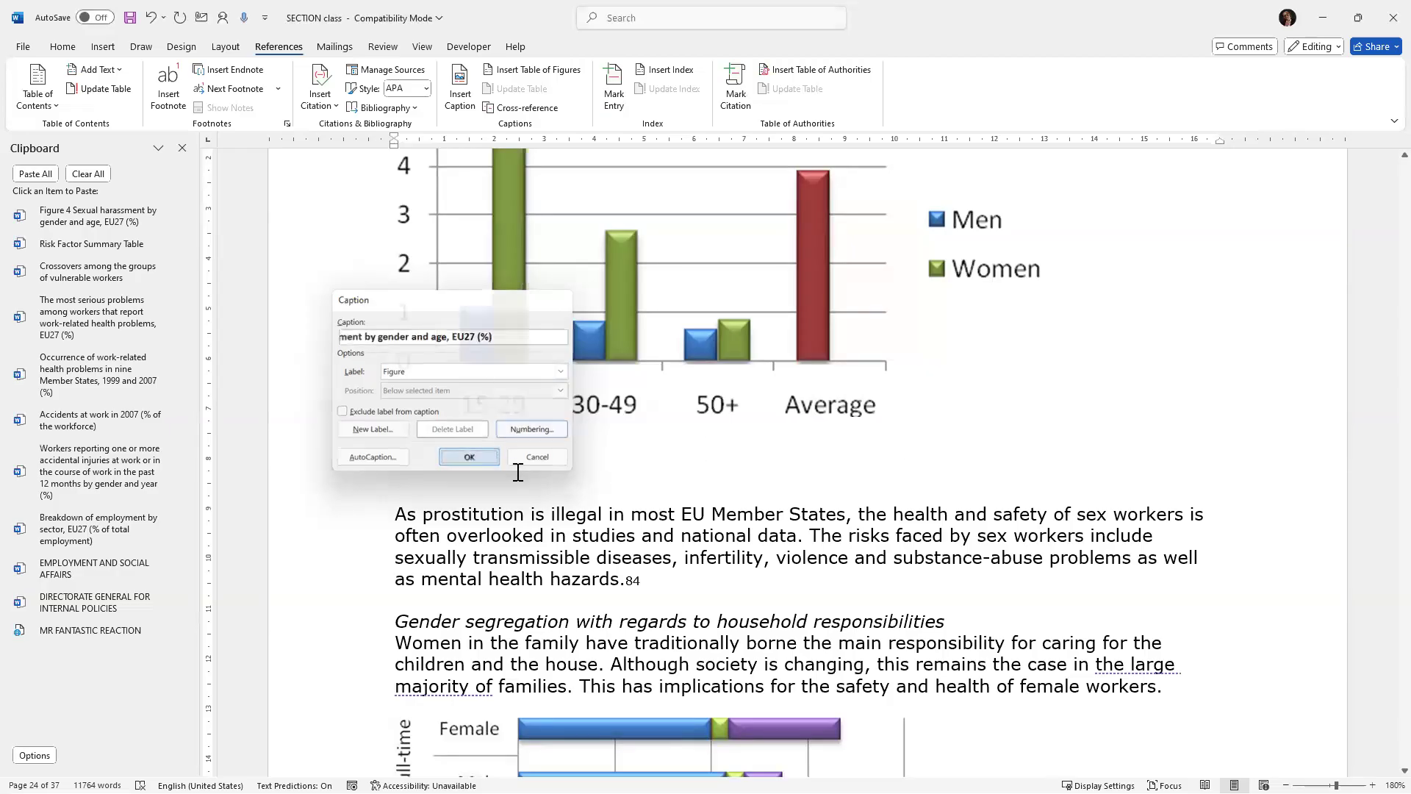
Cut the Figure 5 caption text "Composite working hours indicator by gender, EU27" and delete its old label.
scroll(553, 483, down, 6)
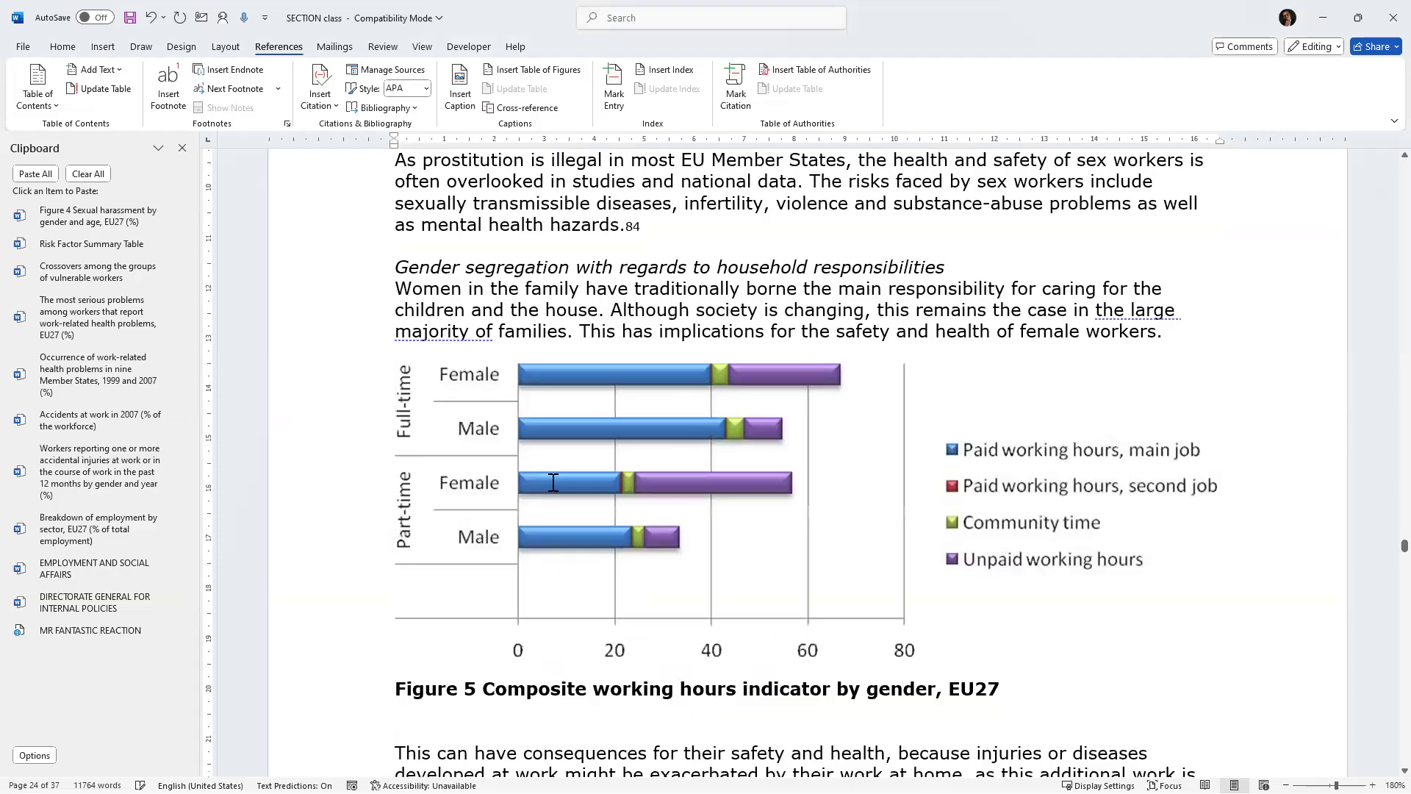
drag(488, 565, 998, 562)
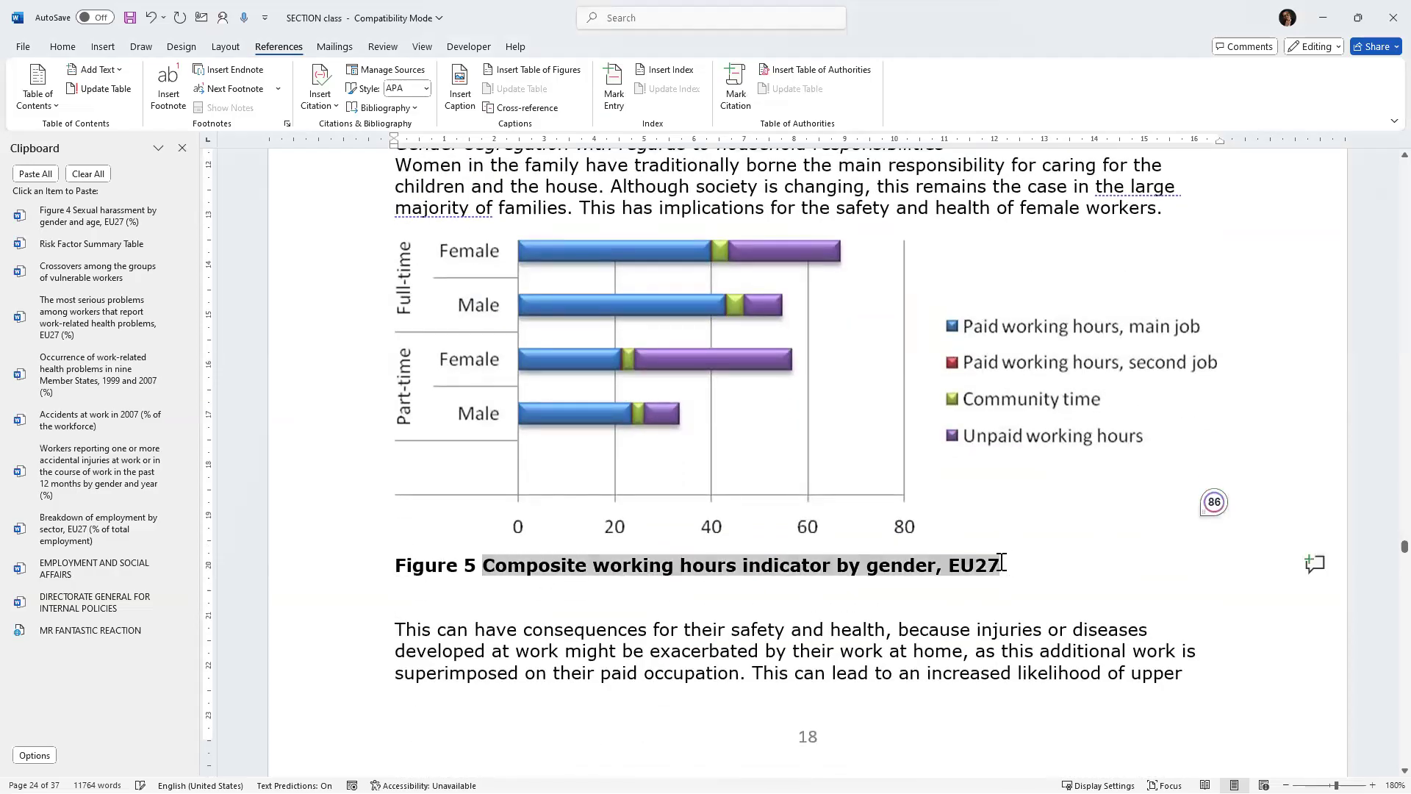
key(ctrl+x)
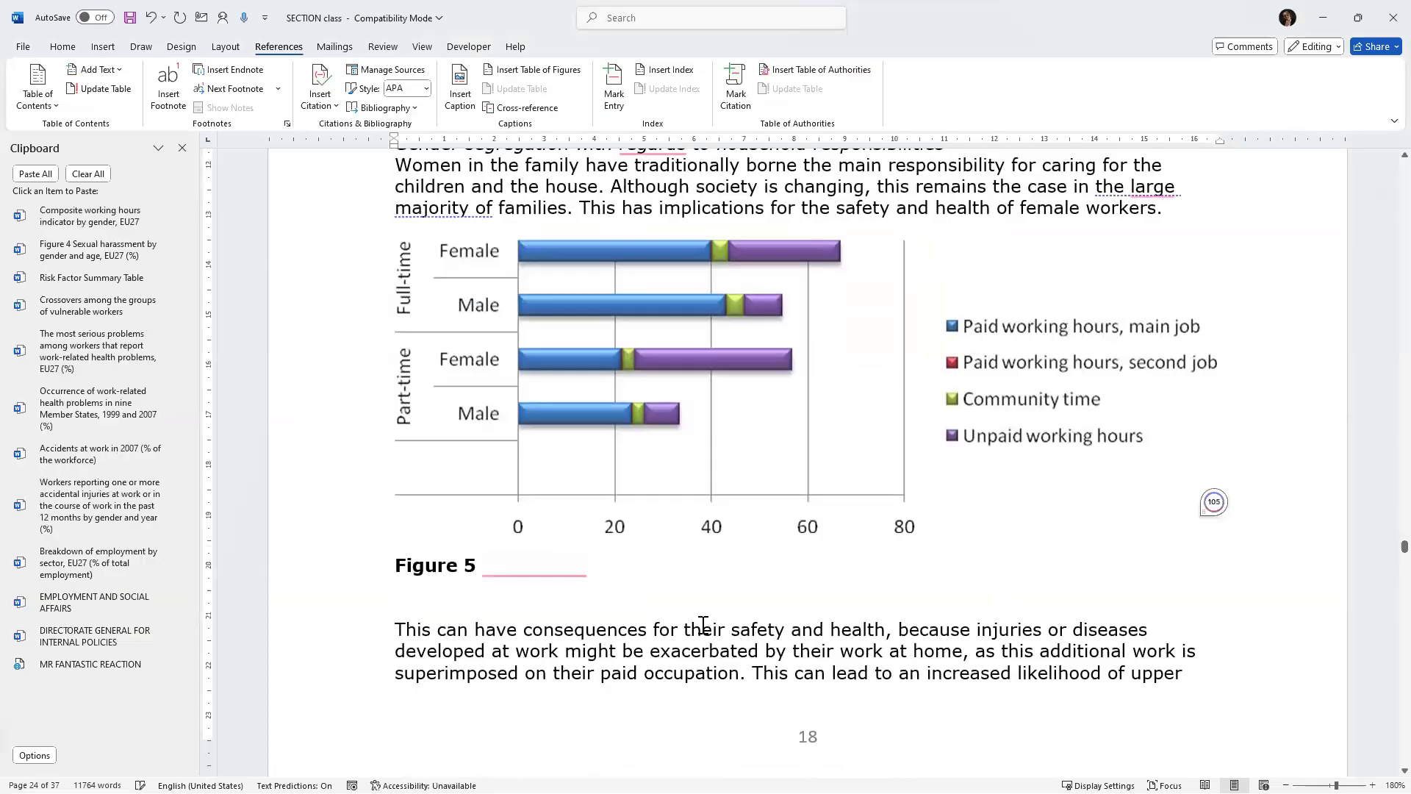
click(373, 560)
drag(373, 560, 373, 591)
key(Delete)
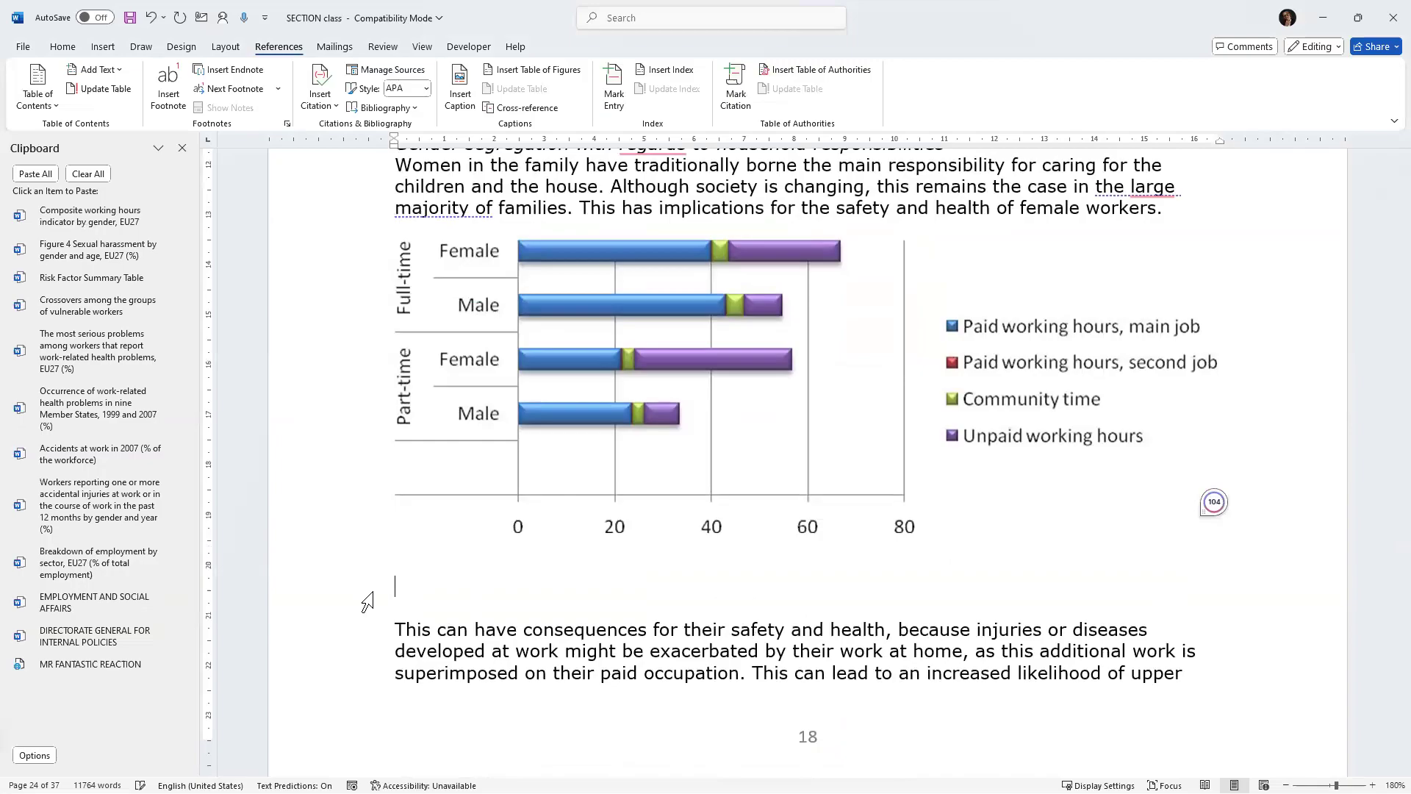
Insert a Figure caption below the working hours chart with the pasted caption text.
click(466, 92)
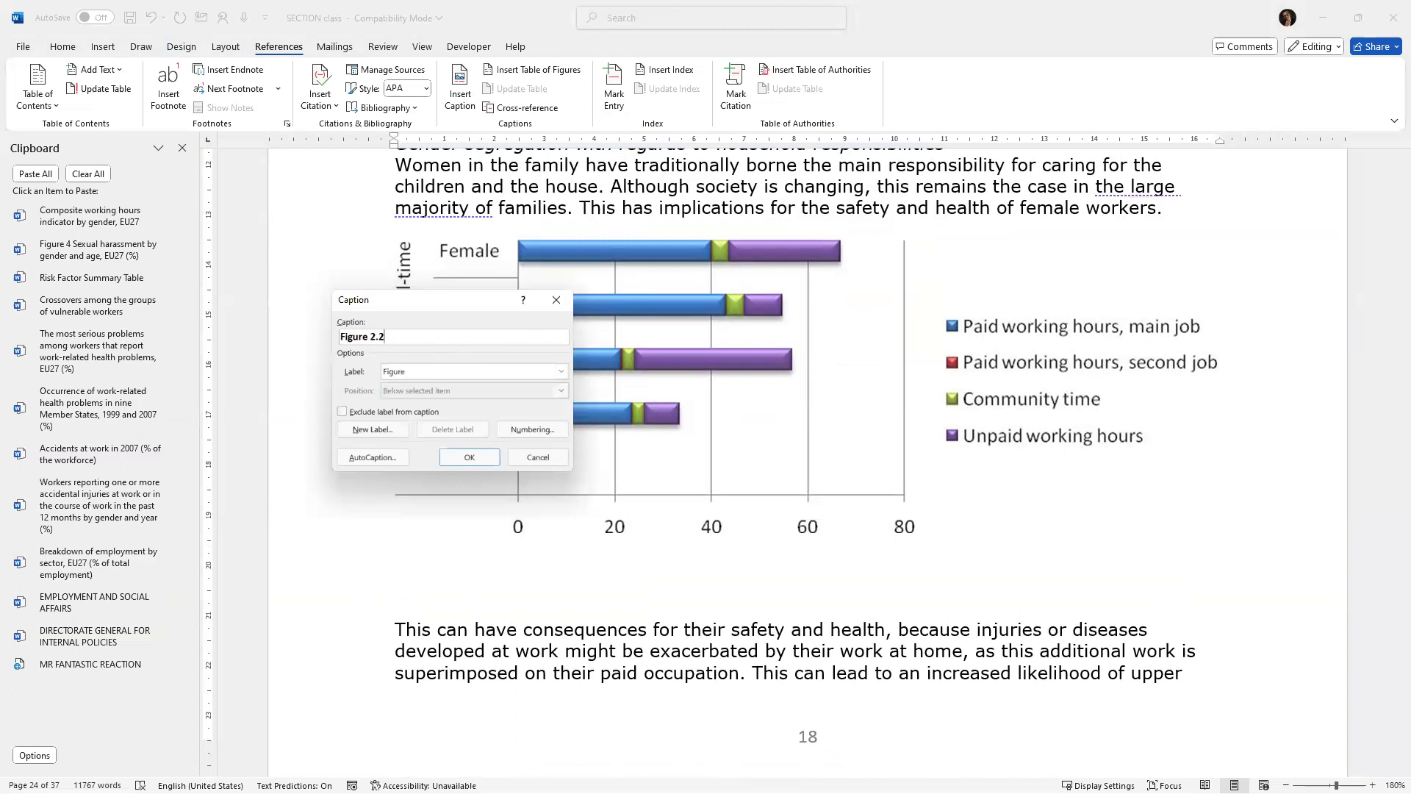
key(ctrl+v)
click(465, 464)
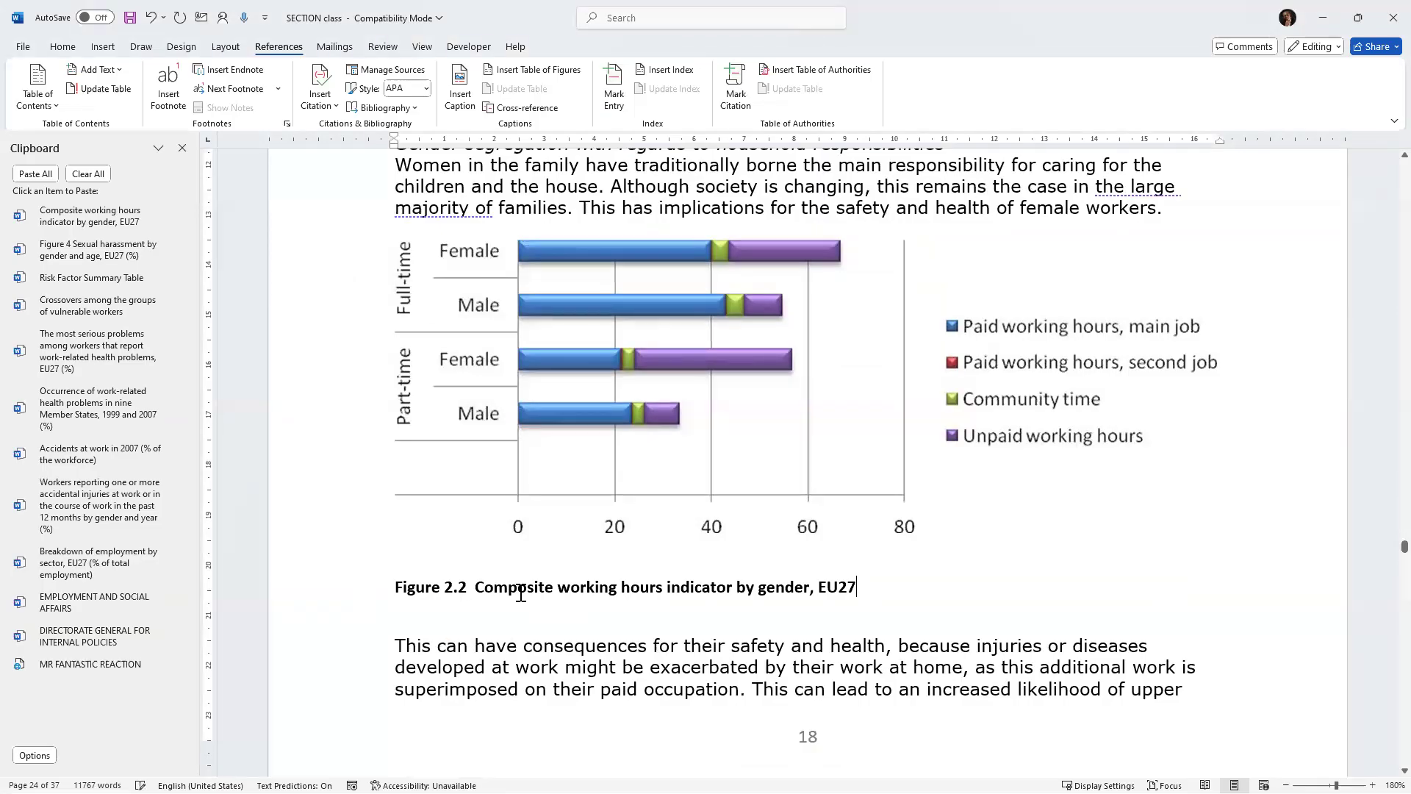
Cut the Figure 6 caption text "Occurrence of work-related health problems in the past 12 months by occupation, EU27 (%)" and replace its old label with empty lines.
scroll(521, 594, down, 20)
scroll(517, 590, down, 15)
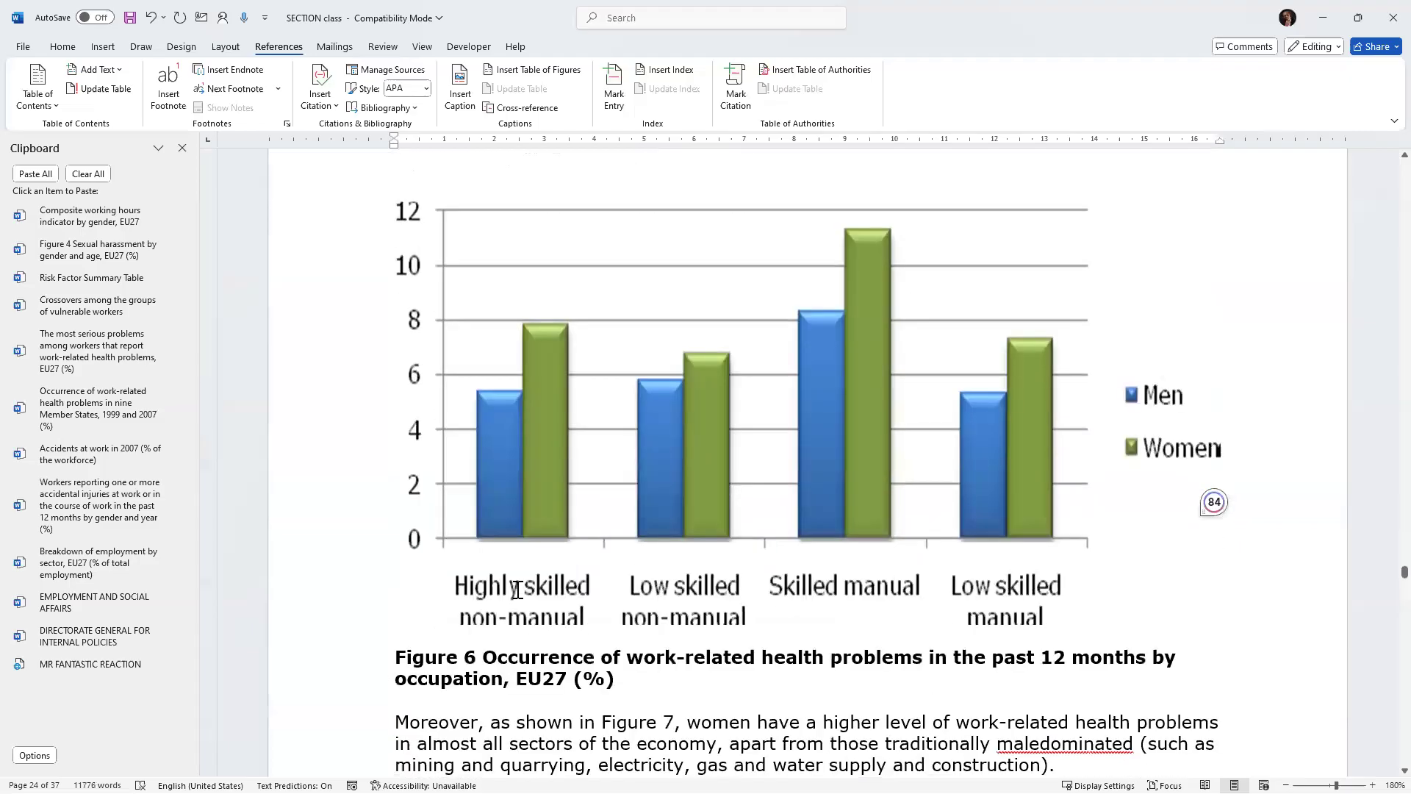
scroll(518, 590, down, 3)
drag(488, 450, 616, 473)
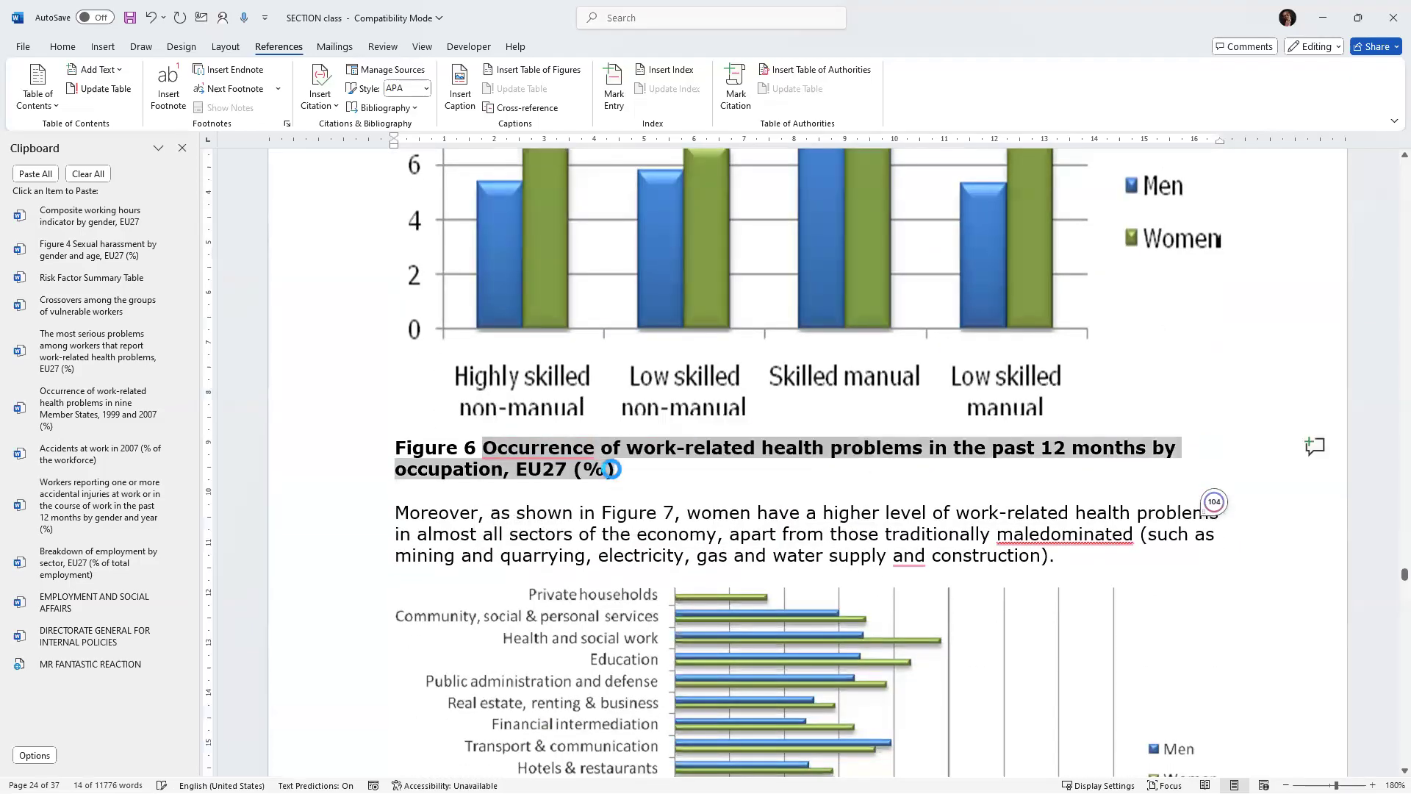
key(ctrl+x)
click(369, 449)
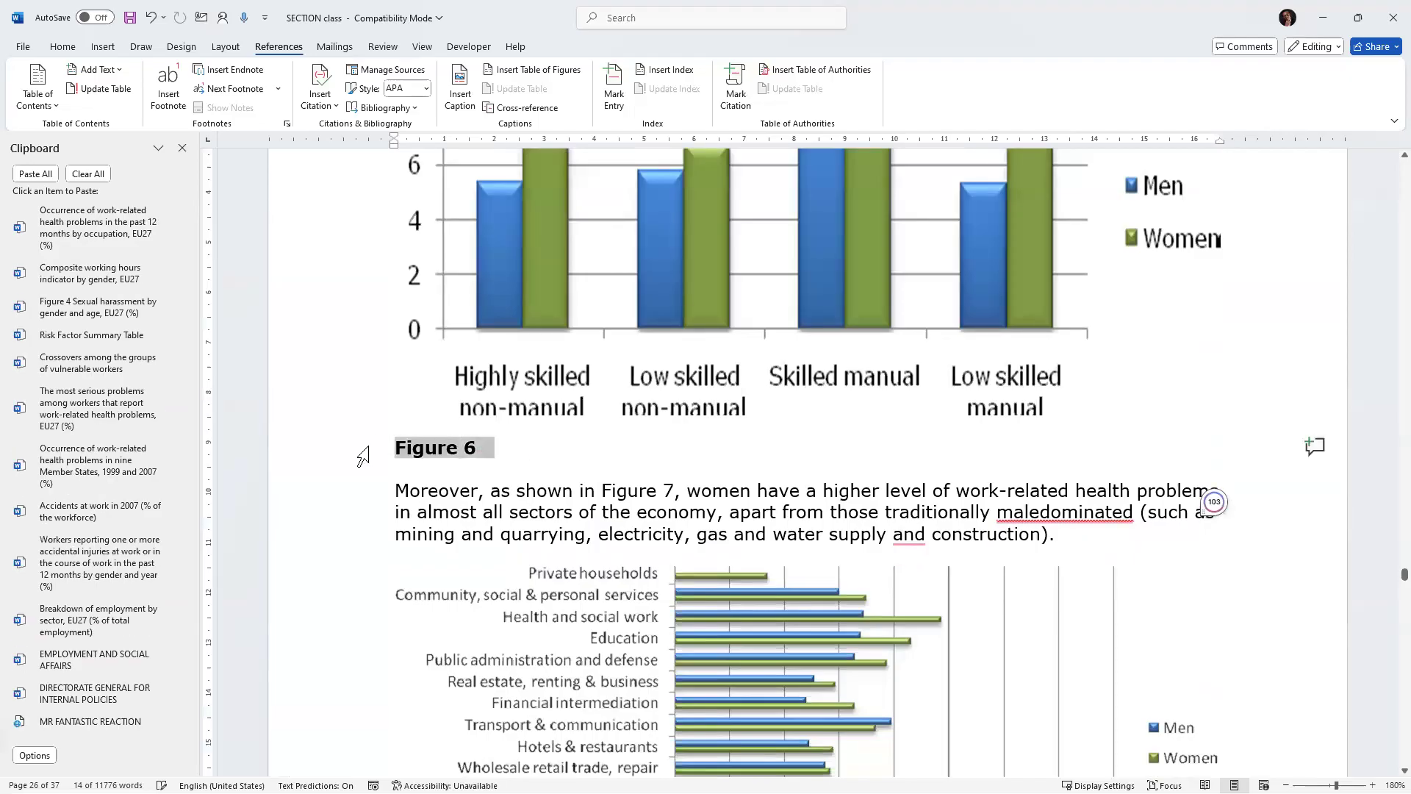
key(BackSpace)
key(Return)
key(Return)
key(Up)
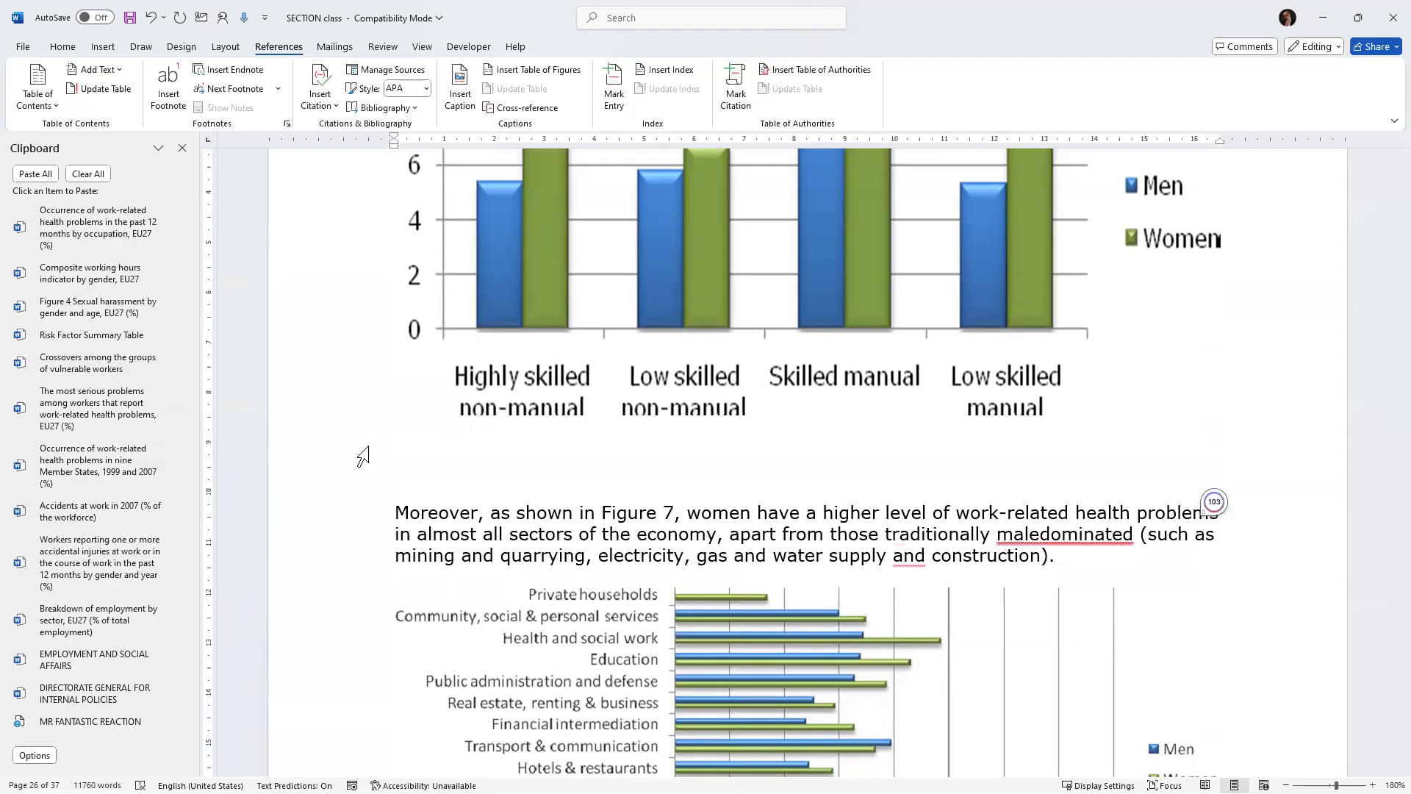
Insert a Figure caption below the occupation chart with the pasted caption text.
click(462, 85)
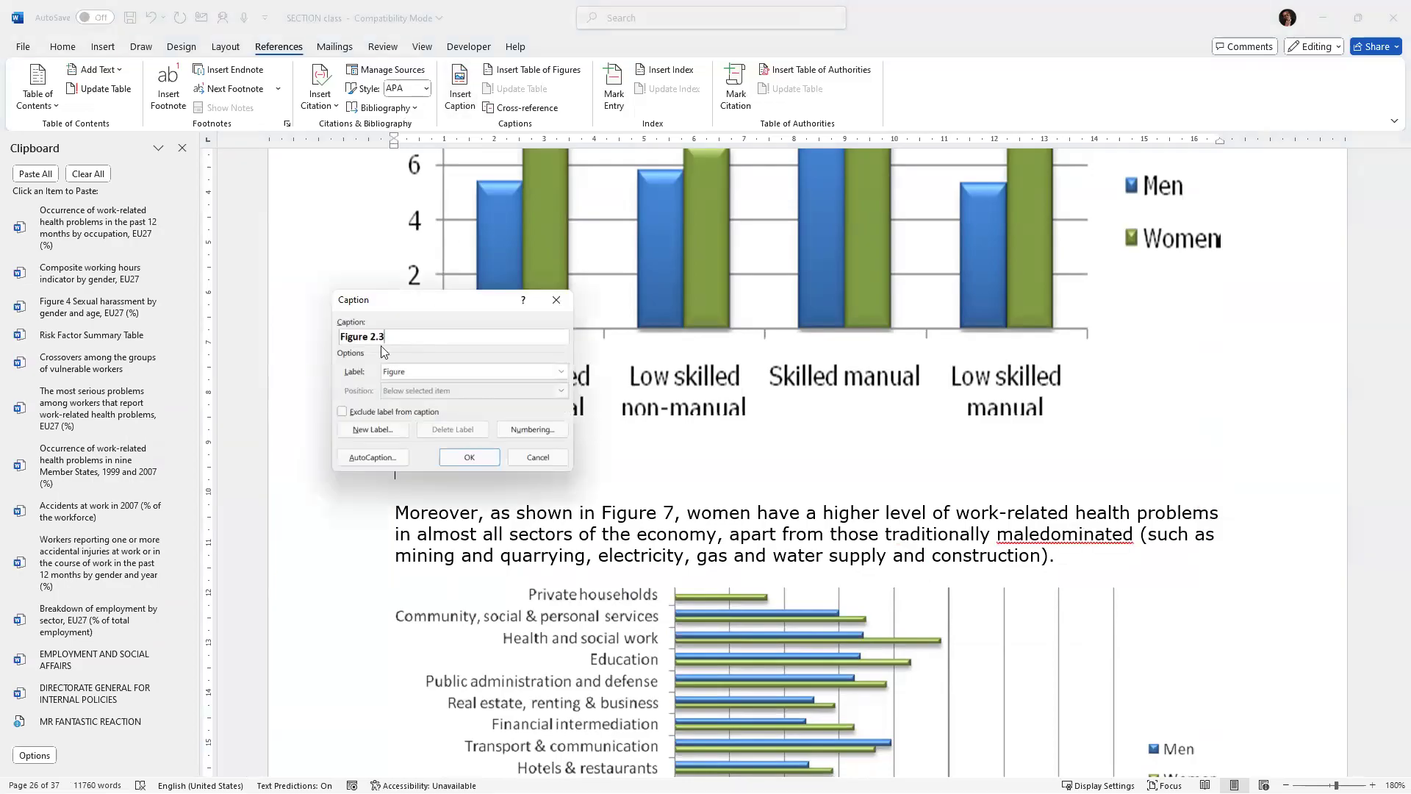
key(ctrl+v)
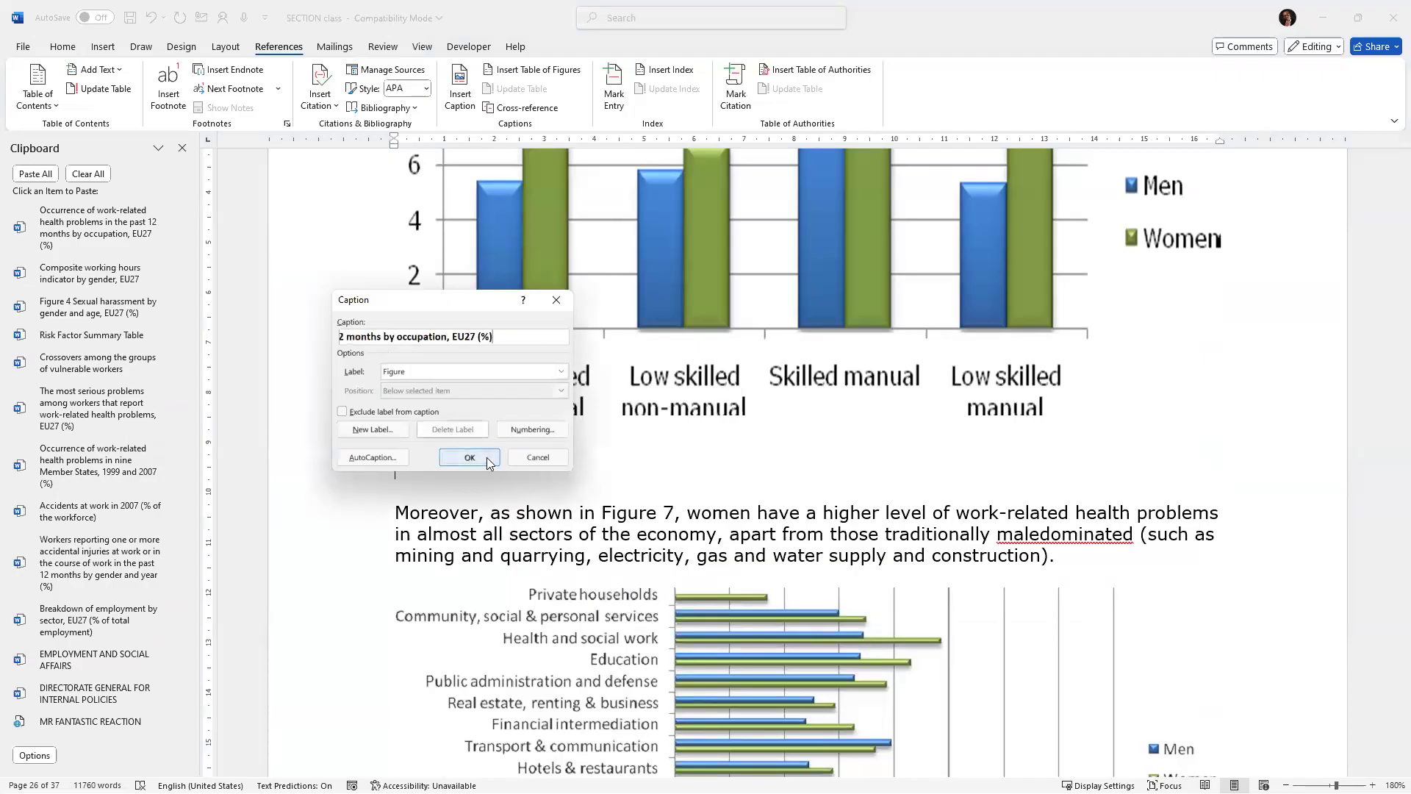
click(486, 457)
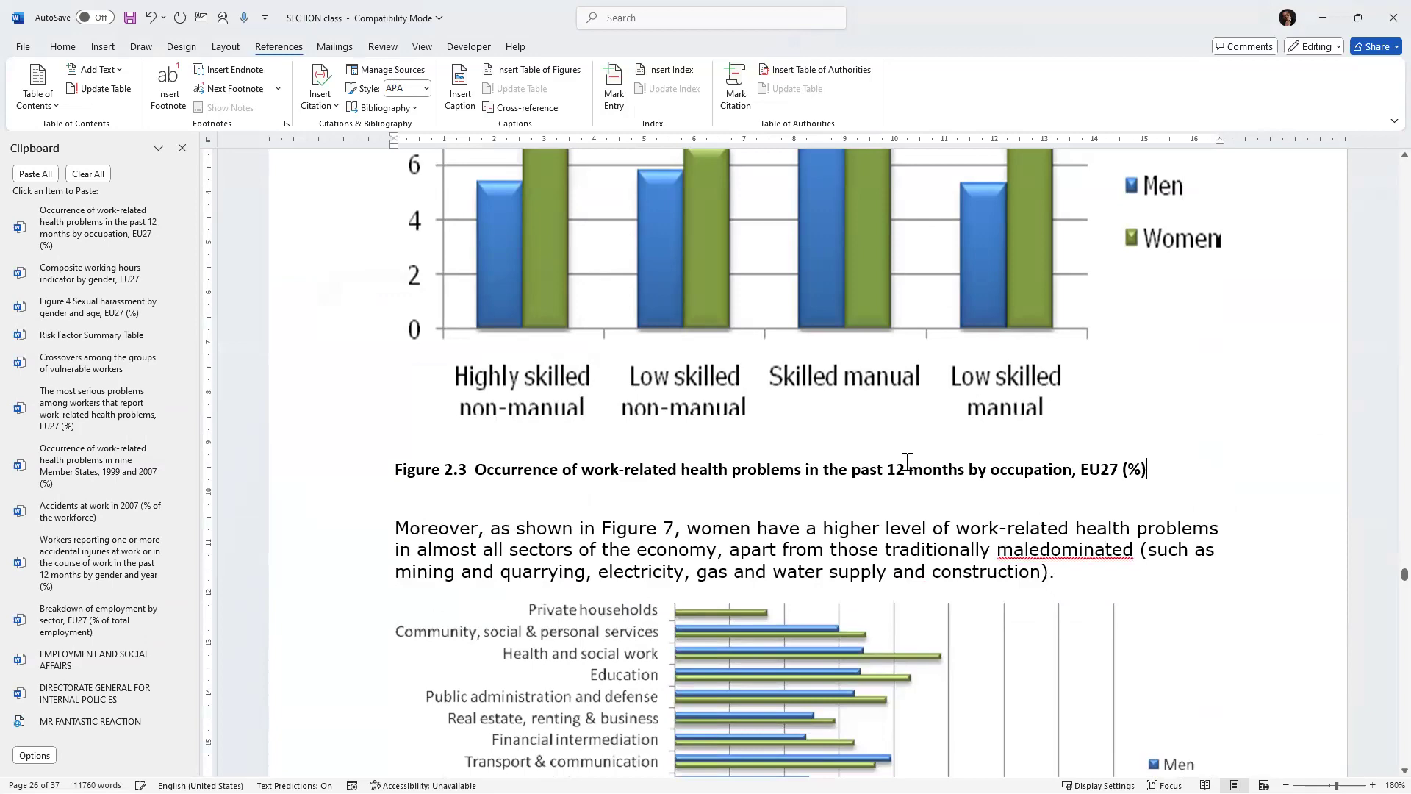
Browse back up through the document to review the earlier figures and tables.
scroll(907, 462, up, 10)
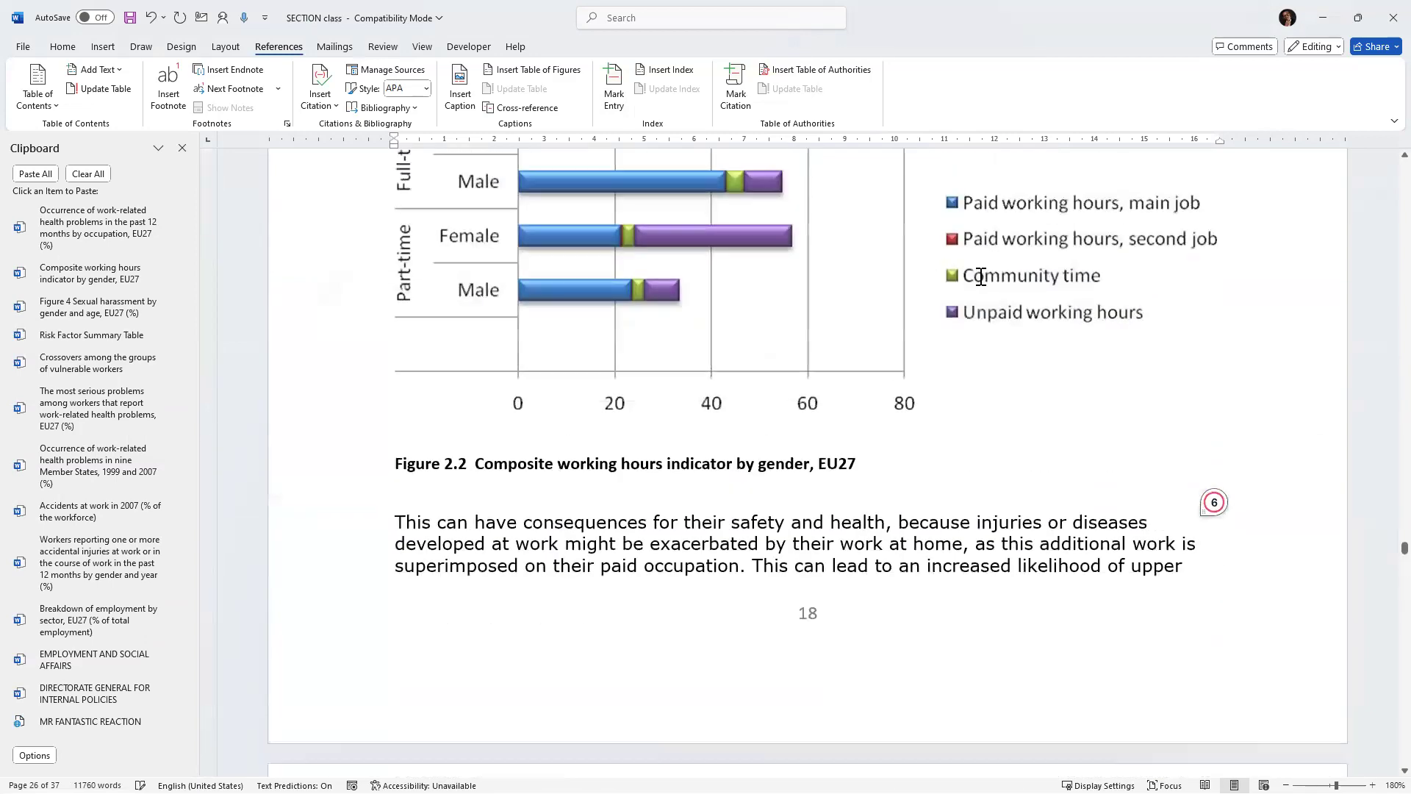
scroll(983, 274, up, 10)
scroll(988, 272, up, 14)
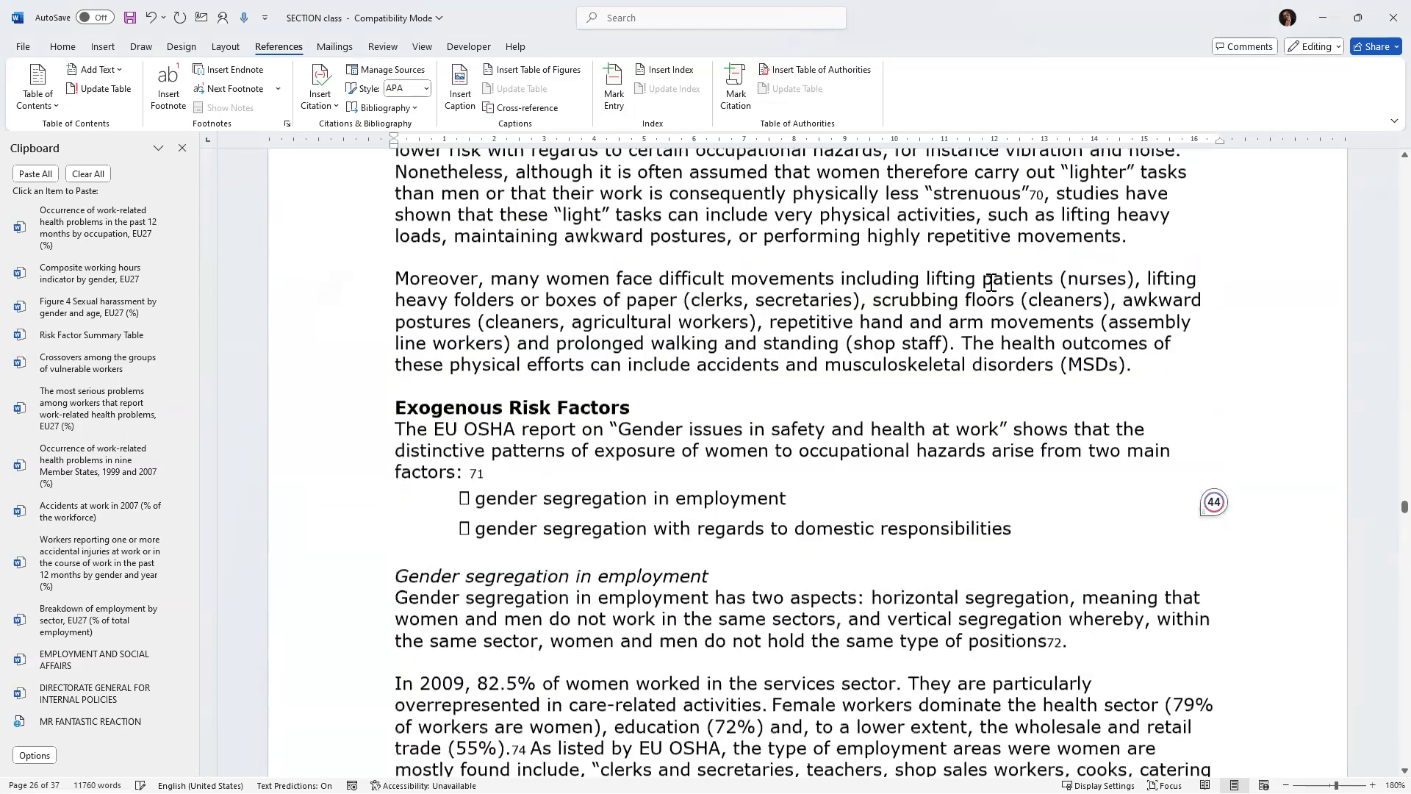
scroll(990, 297, up, 10)
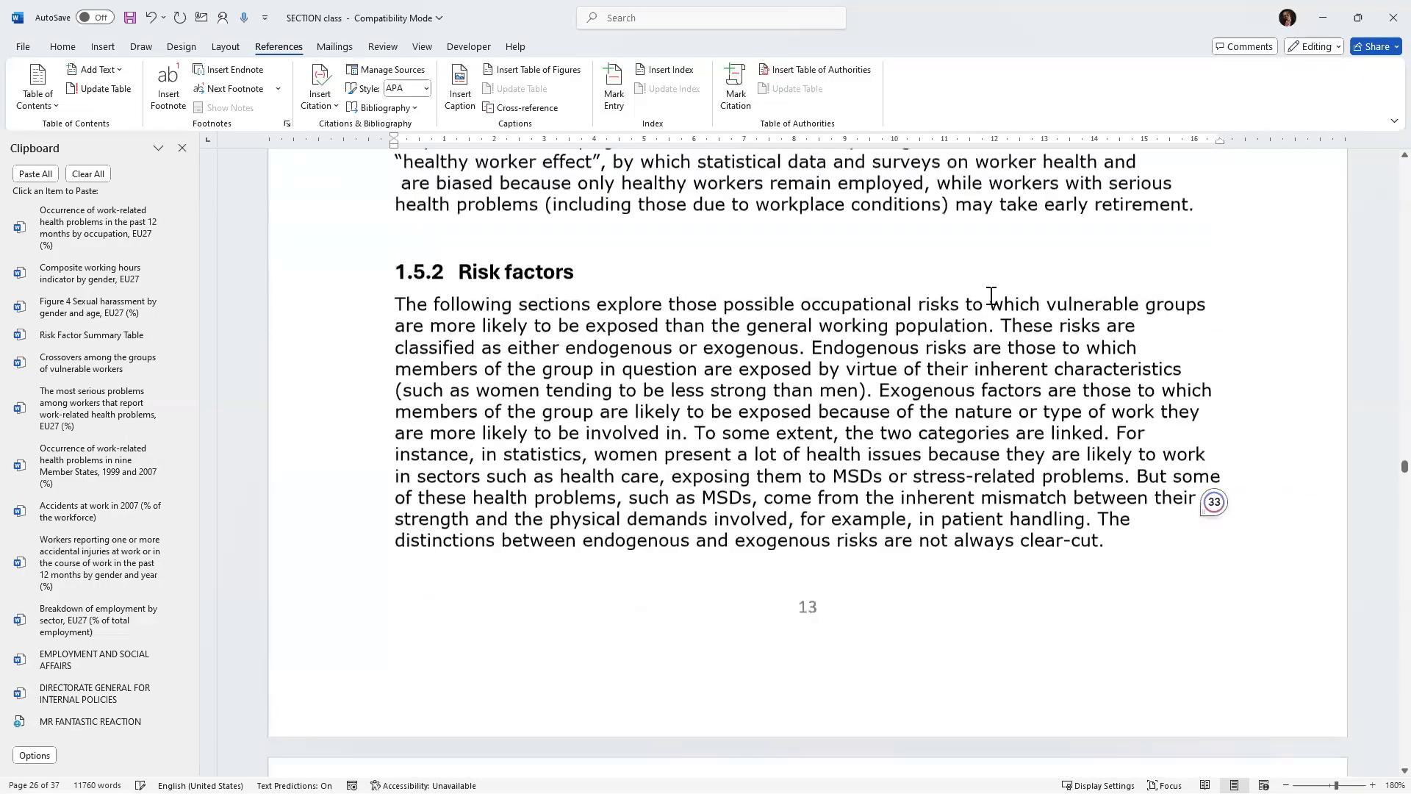
scroll(985, 301, up, 20)
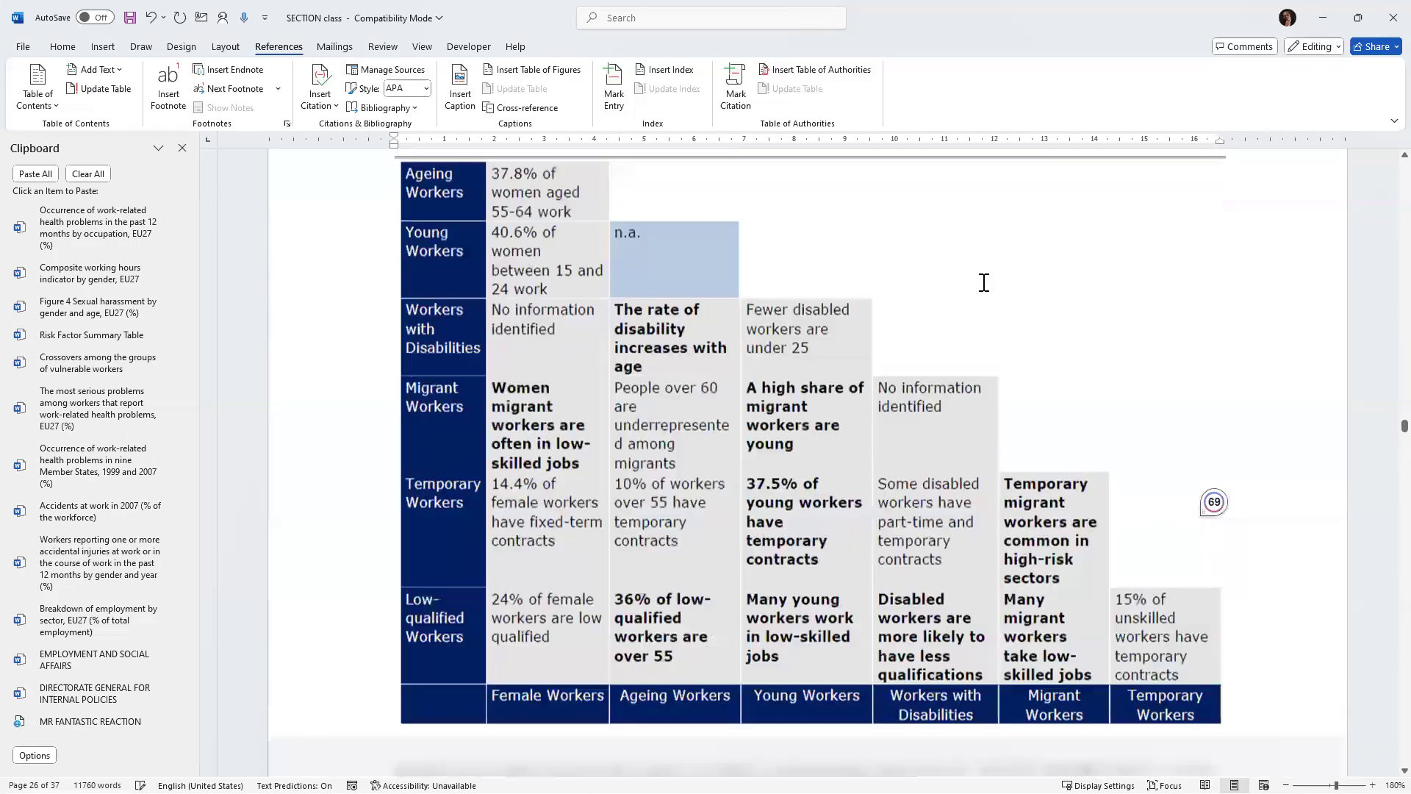
scroll(961, 303, up, 20)
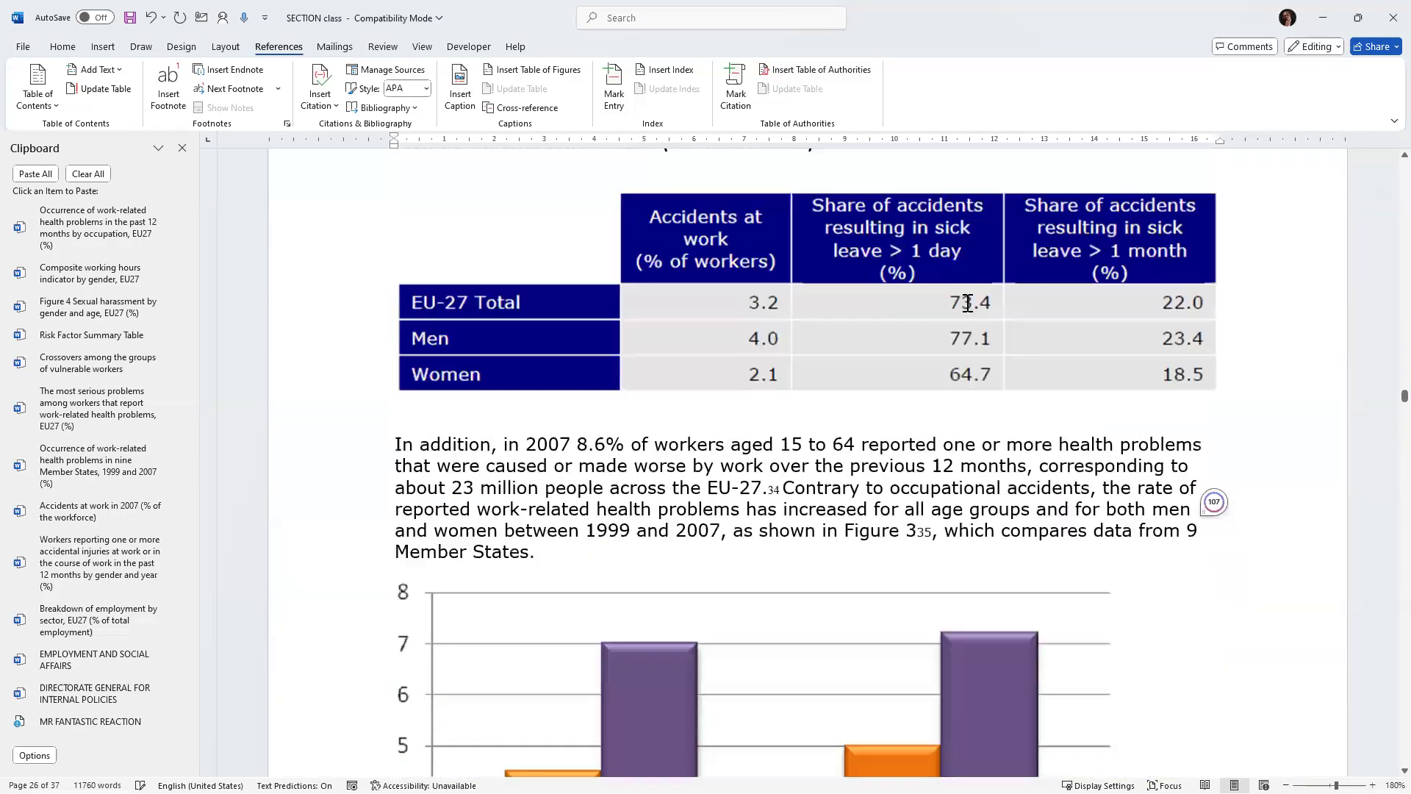
Insert a table of figures listing the Figure captions below the LIST OF FIGURES heading.
scroll(988, 312, up, 20)
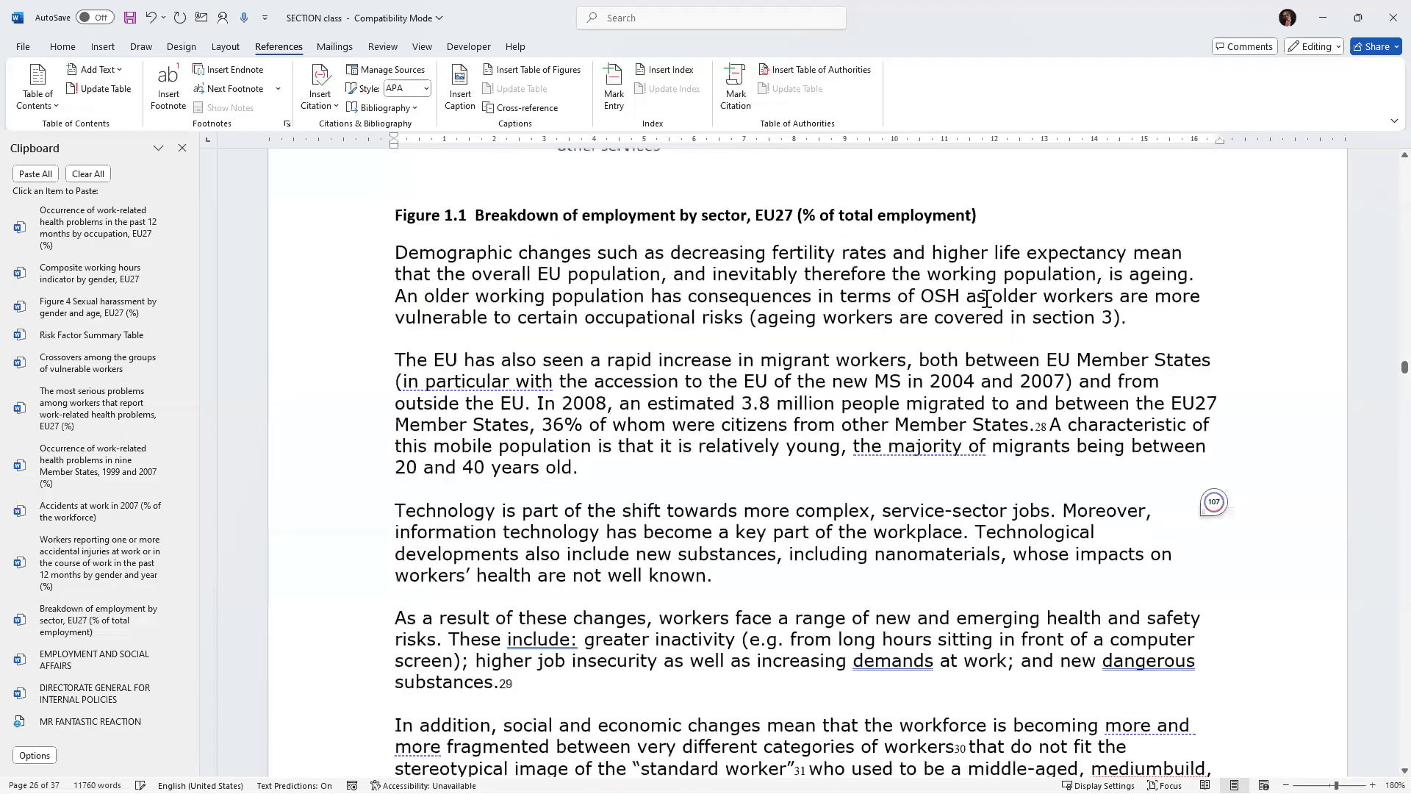
scroll(983, 301, up, 20)
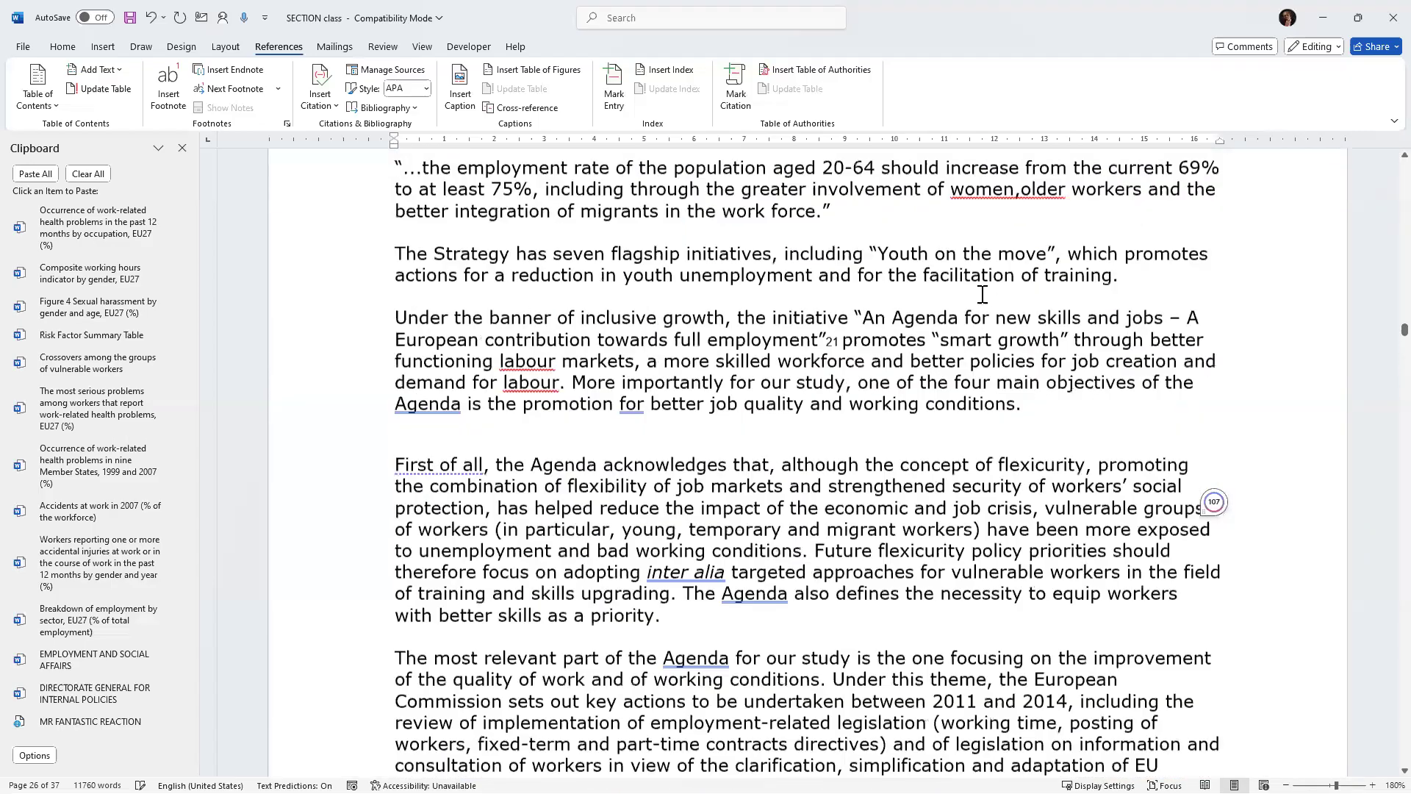
scroll(983, 303, up, 20)
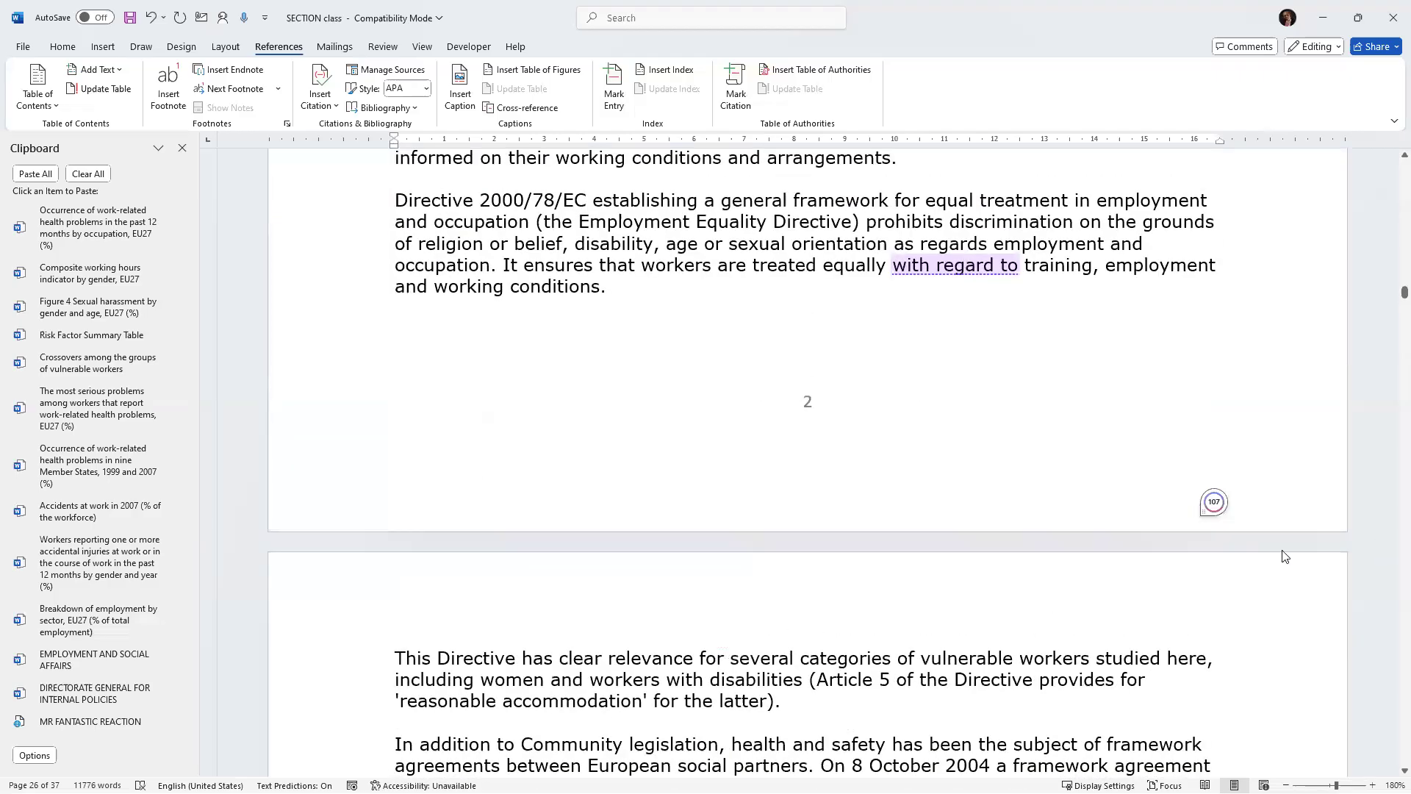
scroll(1298, 543, up, 20)
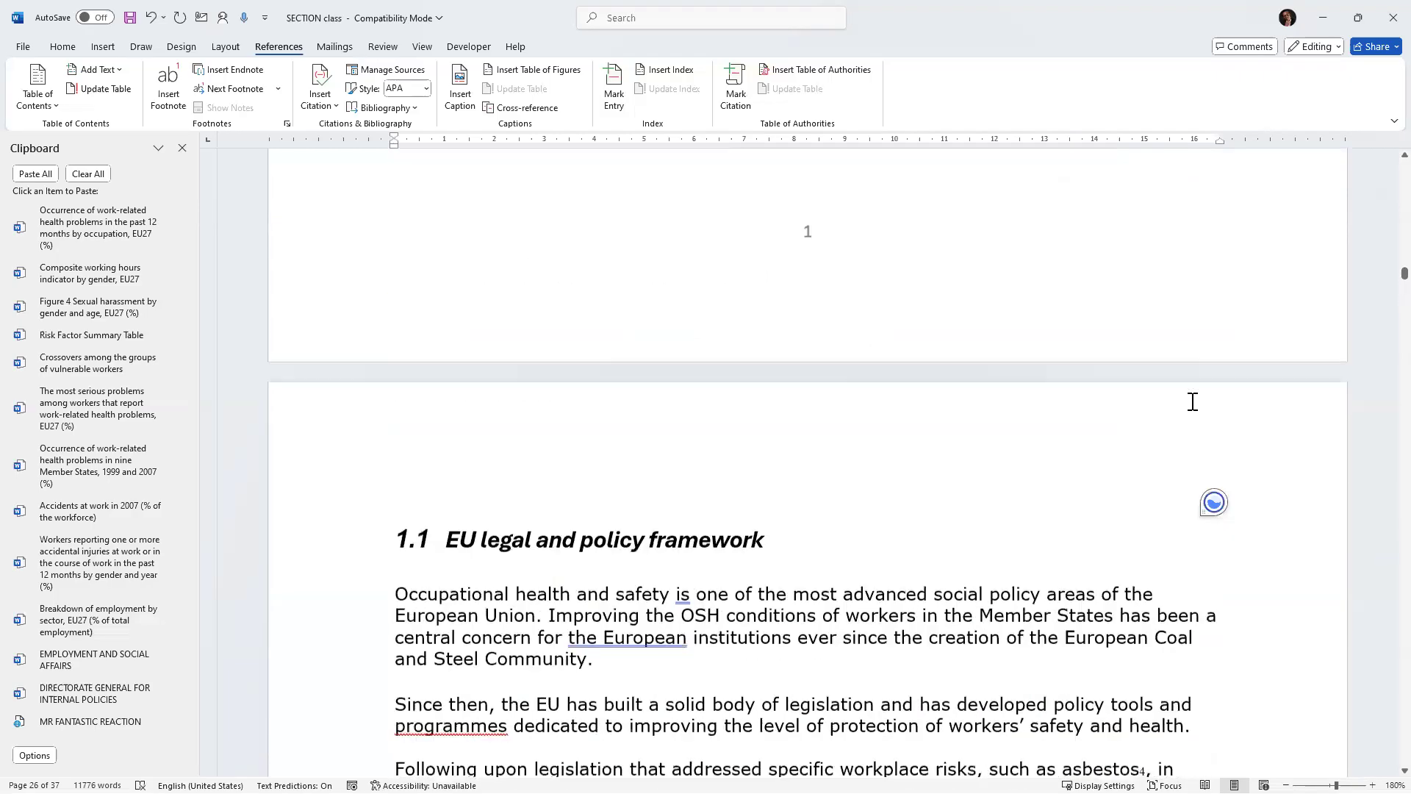
scroll(1386, 225, up, 2)
drag(1389, 274, 1391, 229)
scroll(984, 394, up, 3)
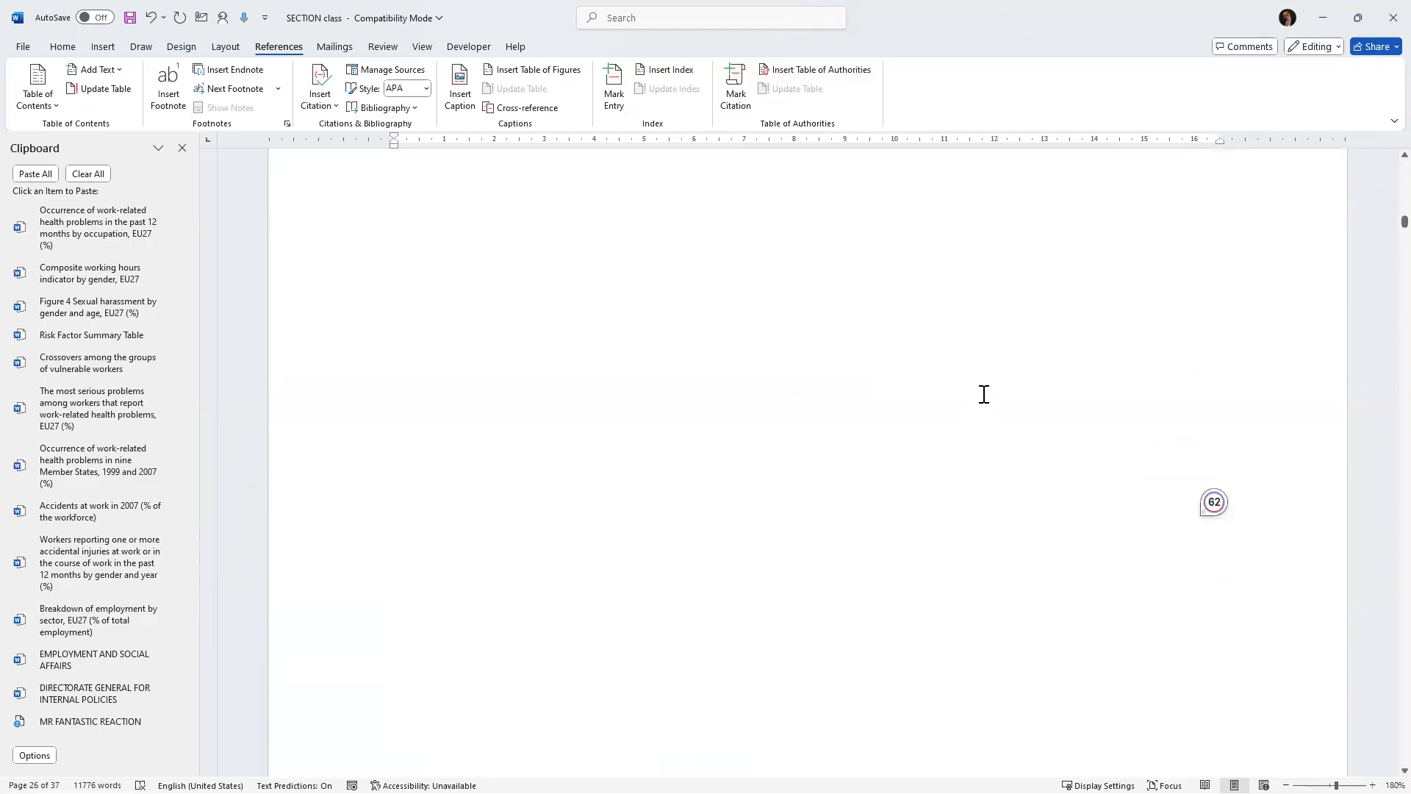
scroll(992, 396, up, 5)
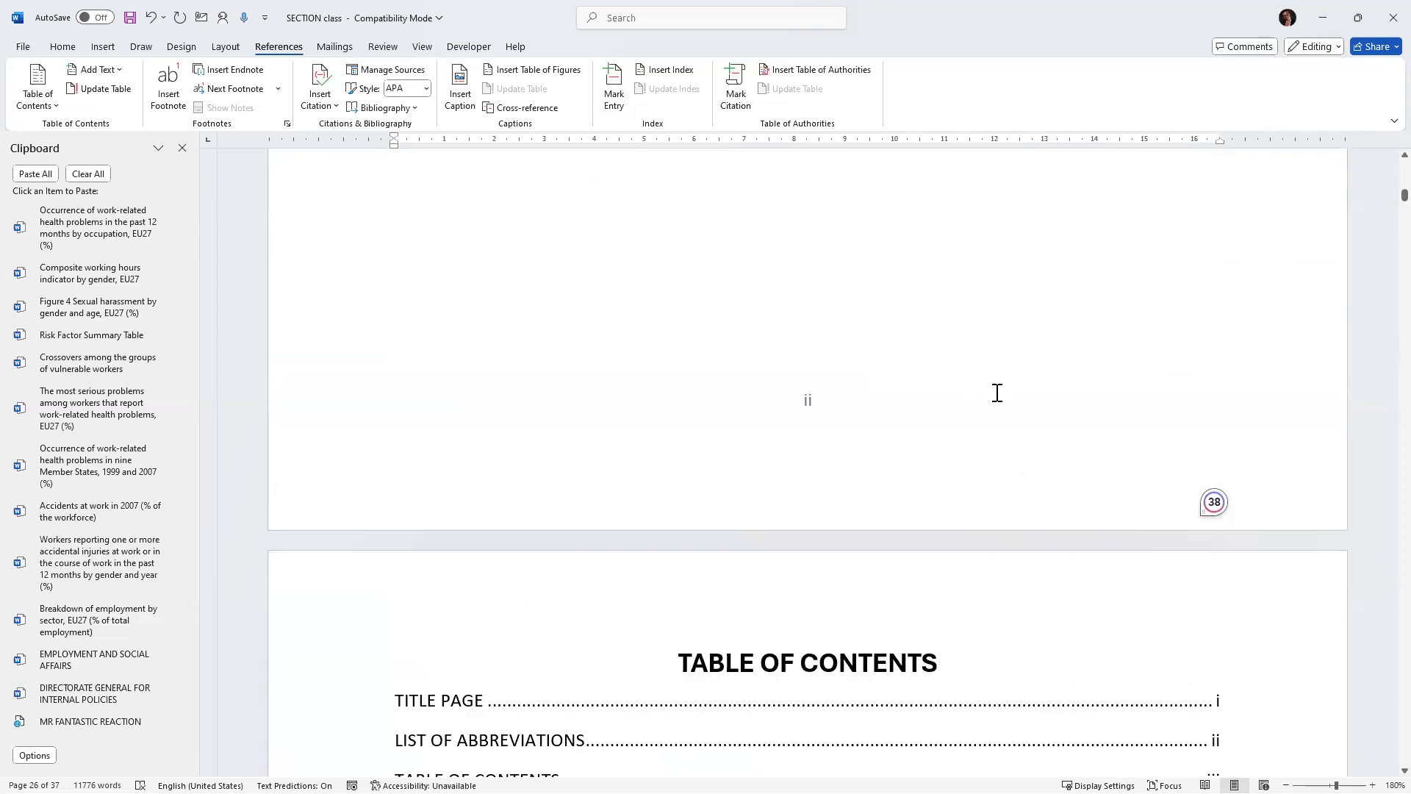
scroll(998, 394, down, 8)
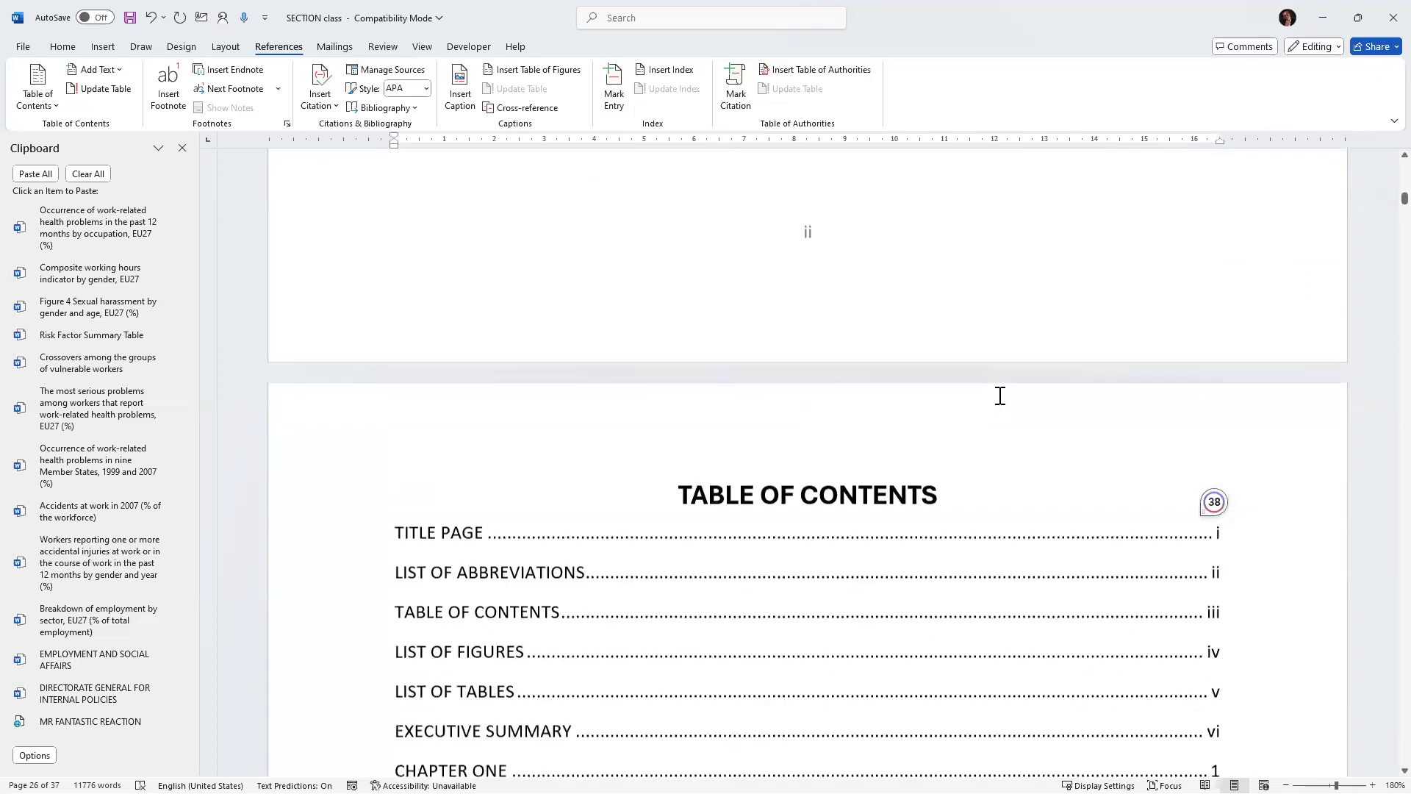
scroll(999, 396, down, 10)
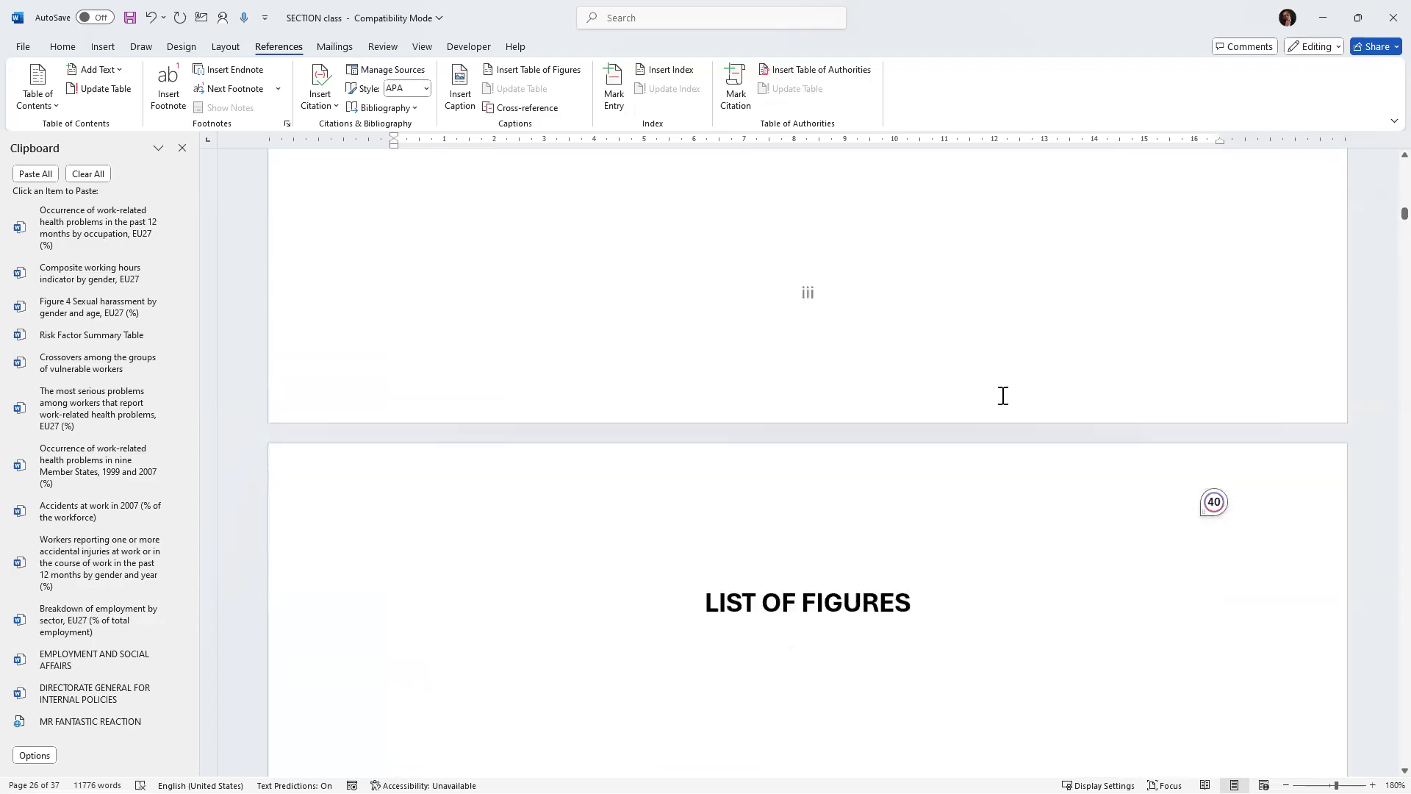
click(984, 401)
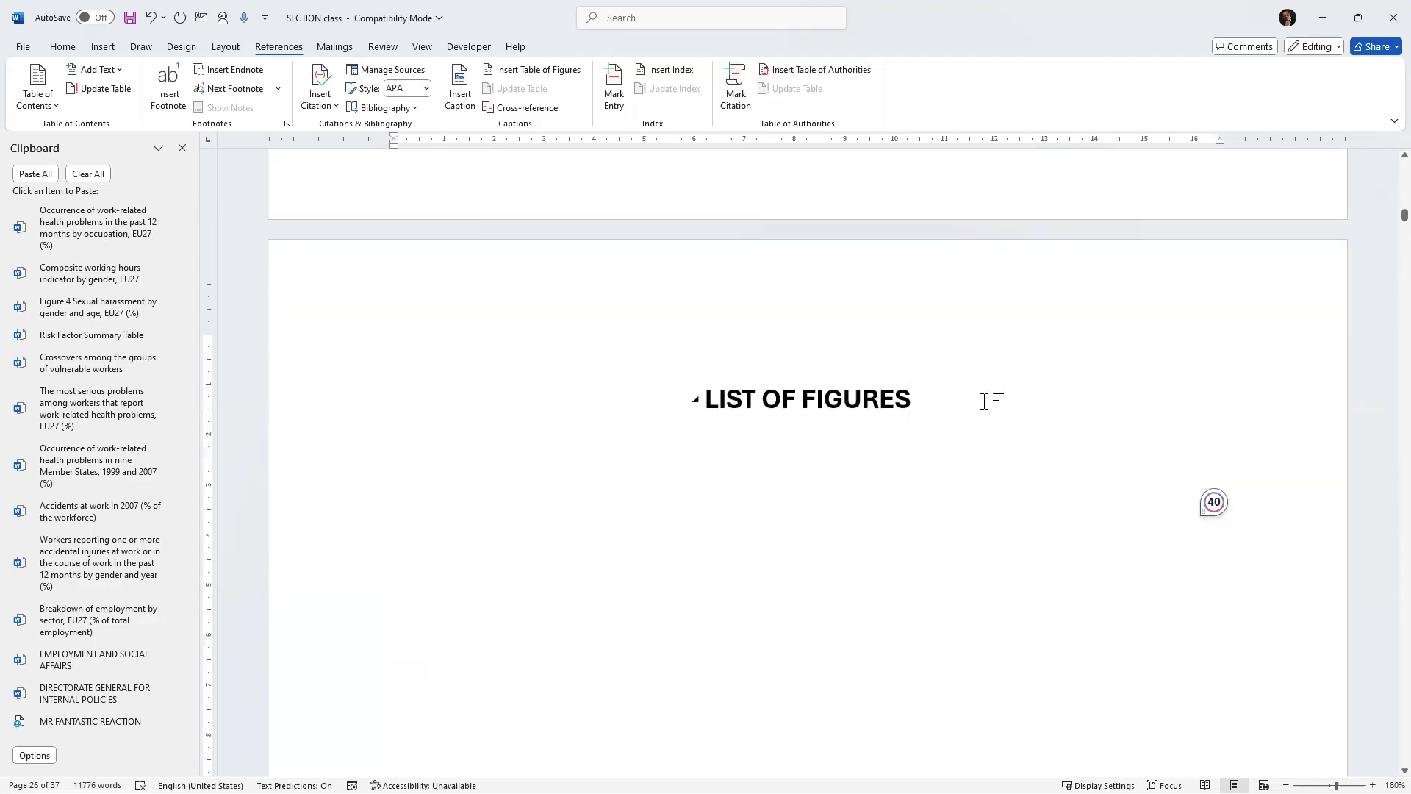
key(Return)
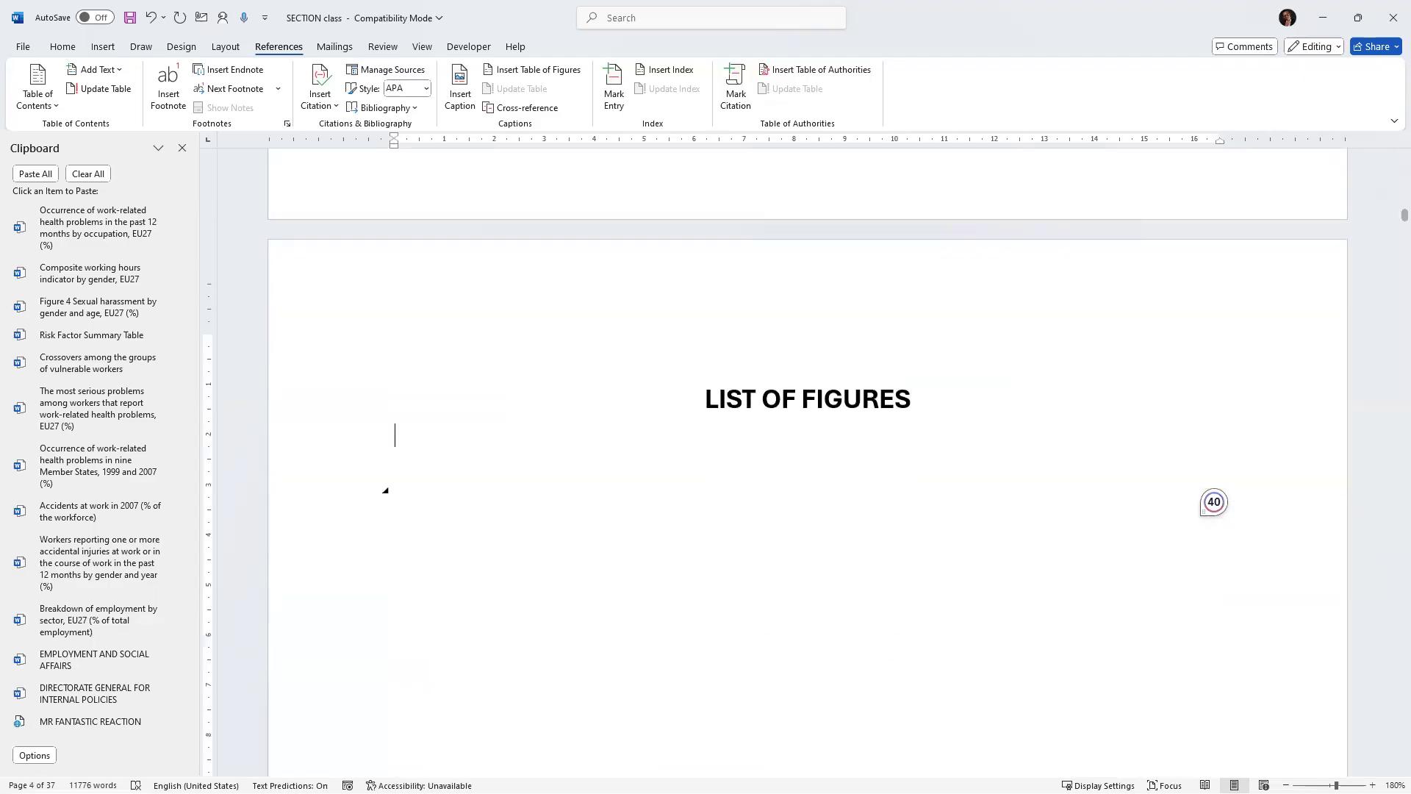
click(380, 448)
click(405, 440)
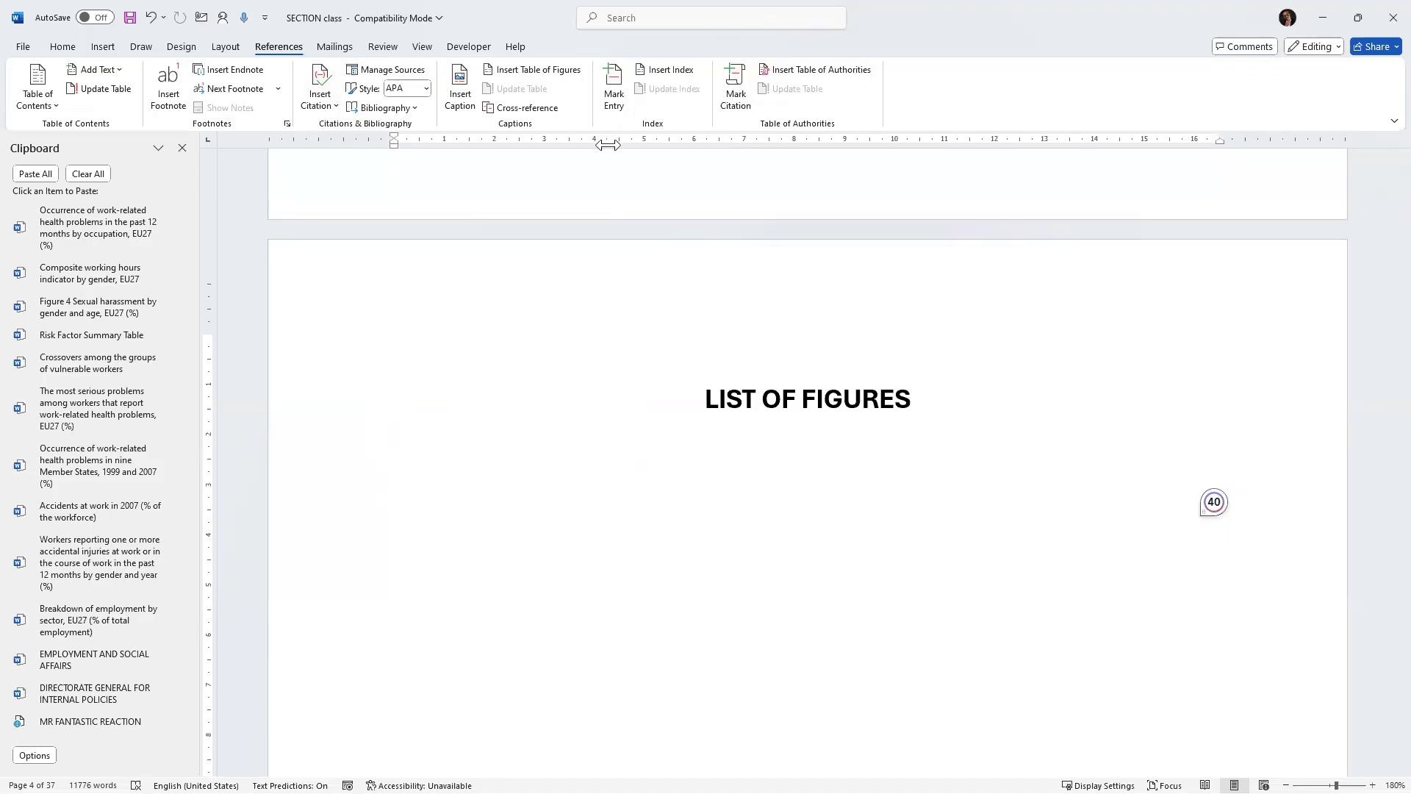
click(501, 75)
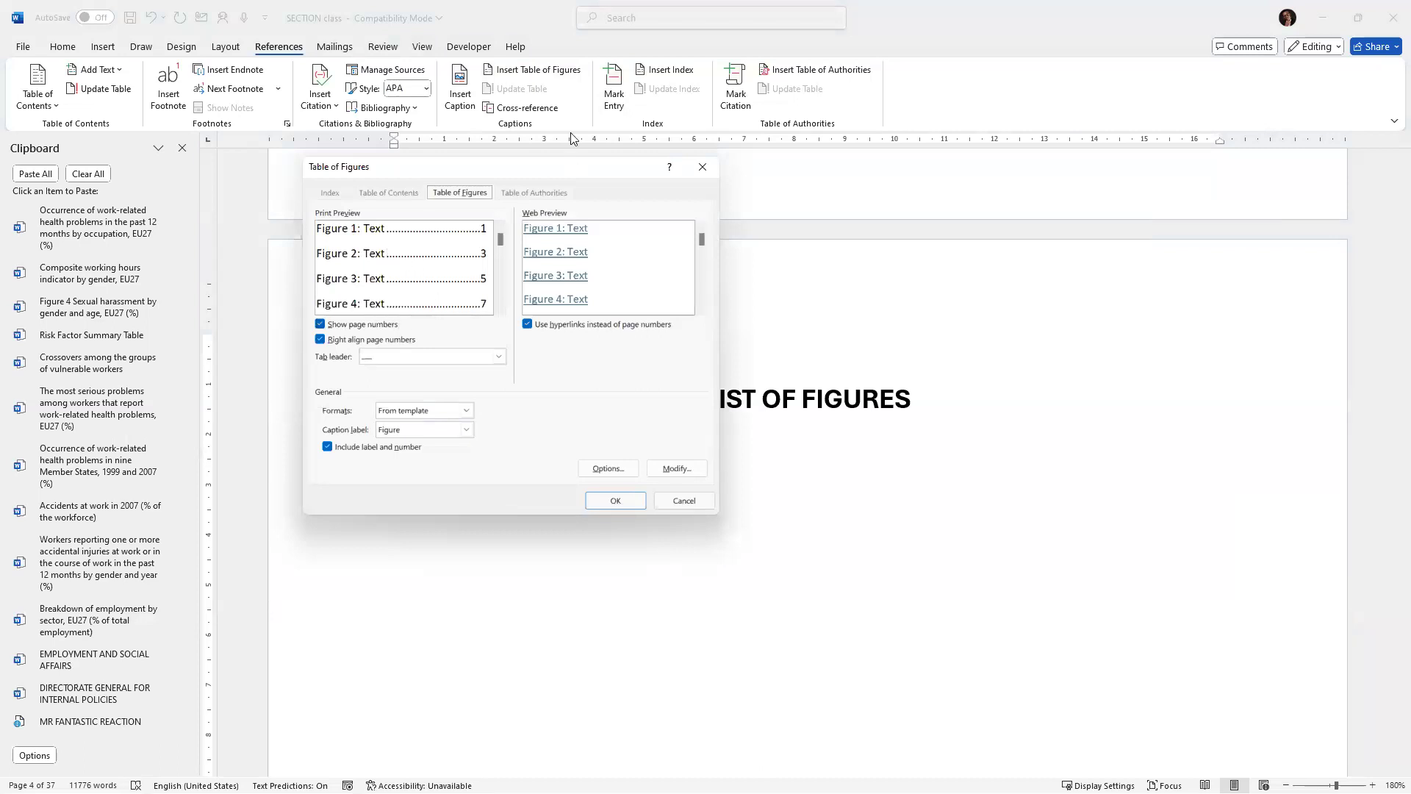
drag(540, 175, 368, 171)
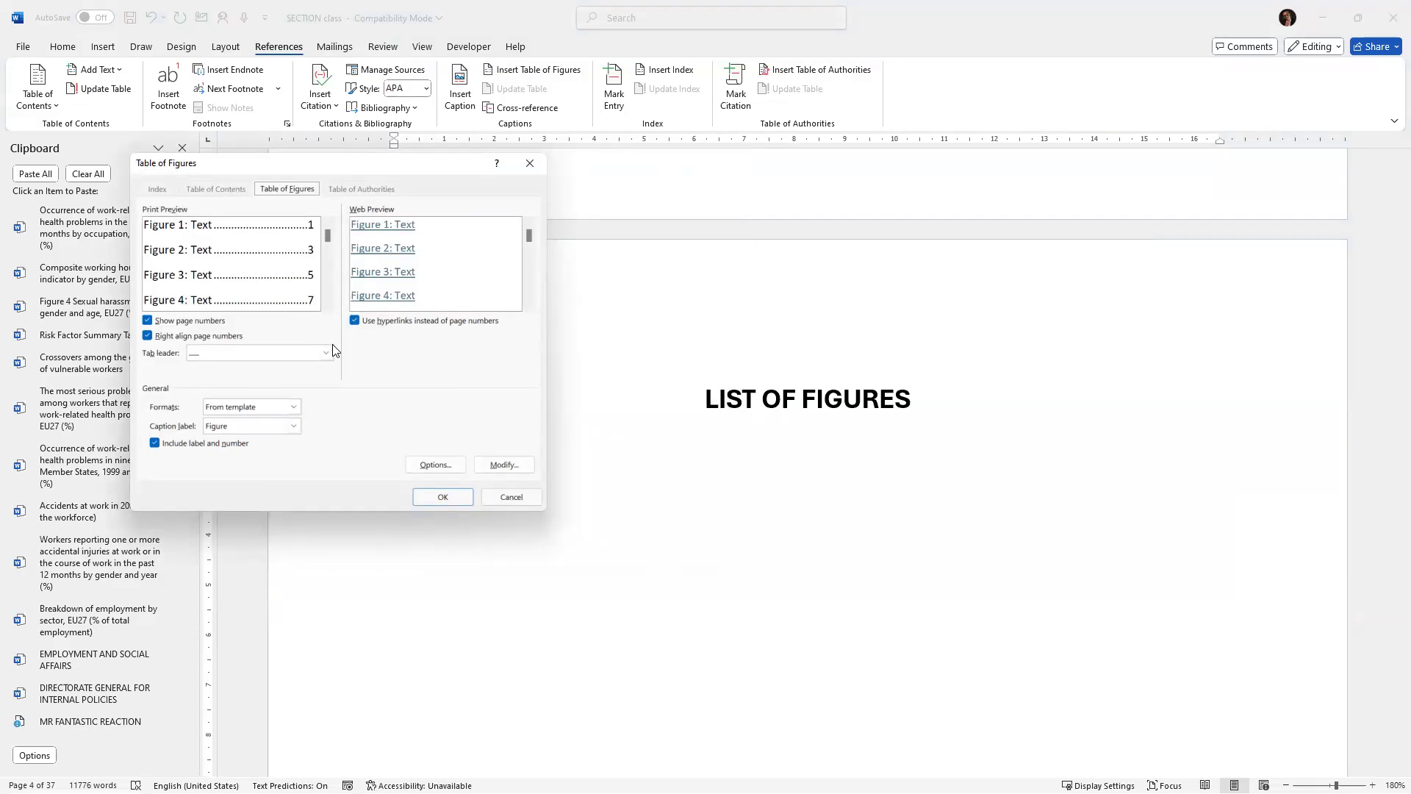
click(443, 497)
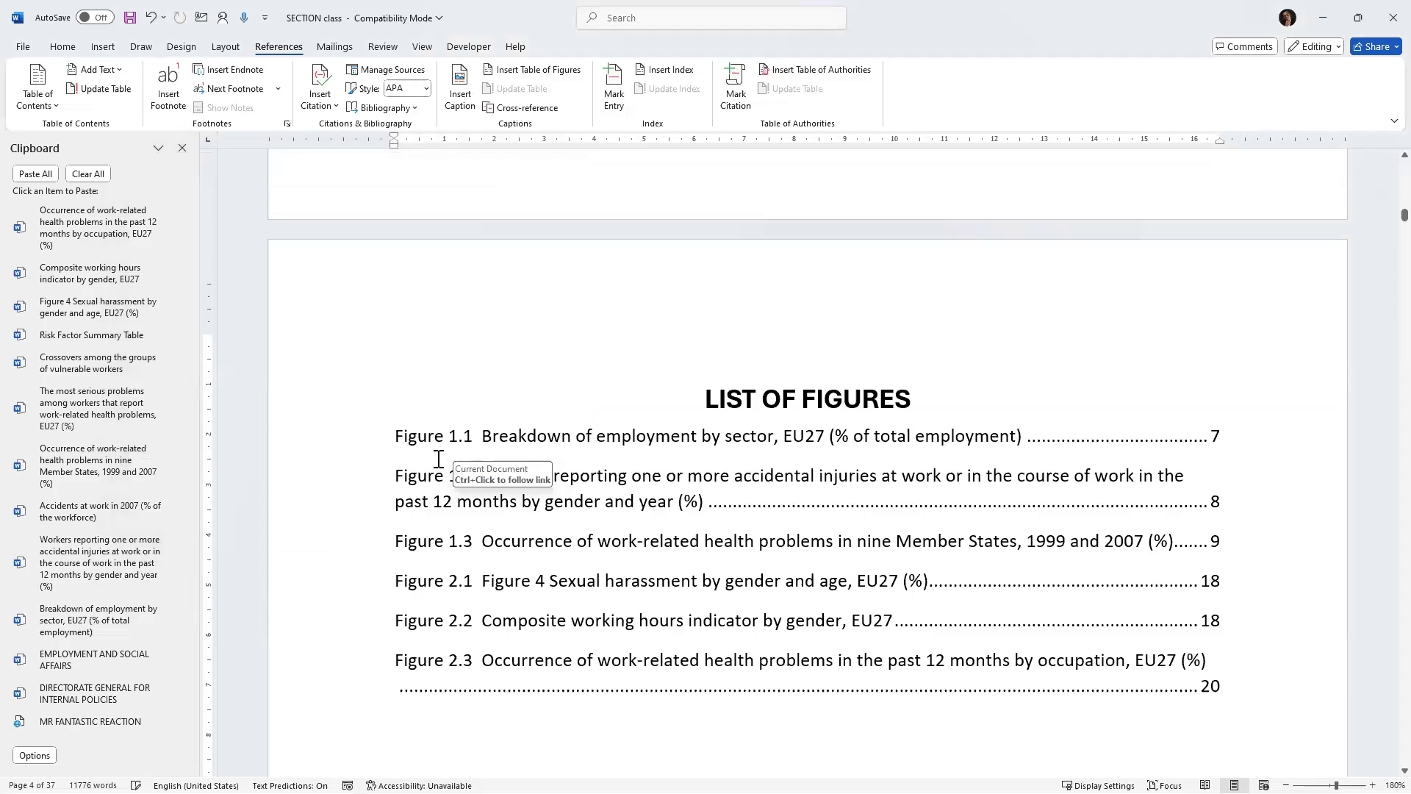
Insert a table of figures with the caption label Table below the LIST OF TABLES heading.
scroll(439, 460, down, 2)
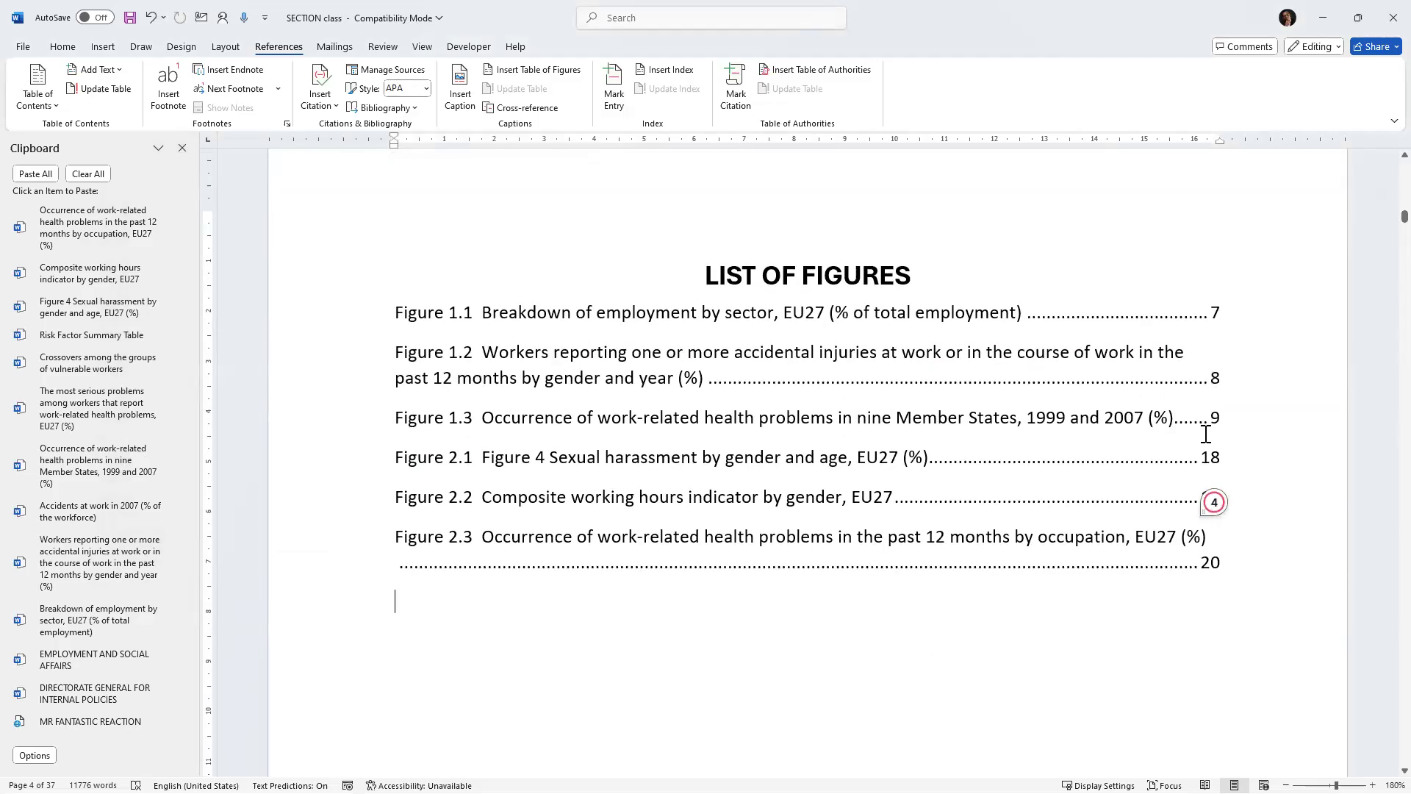
scroll(956, 440, down, 16)
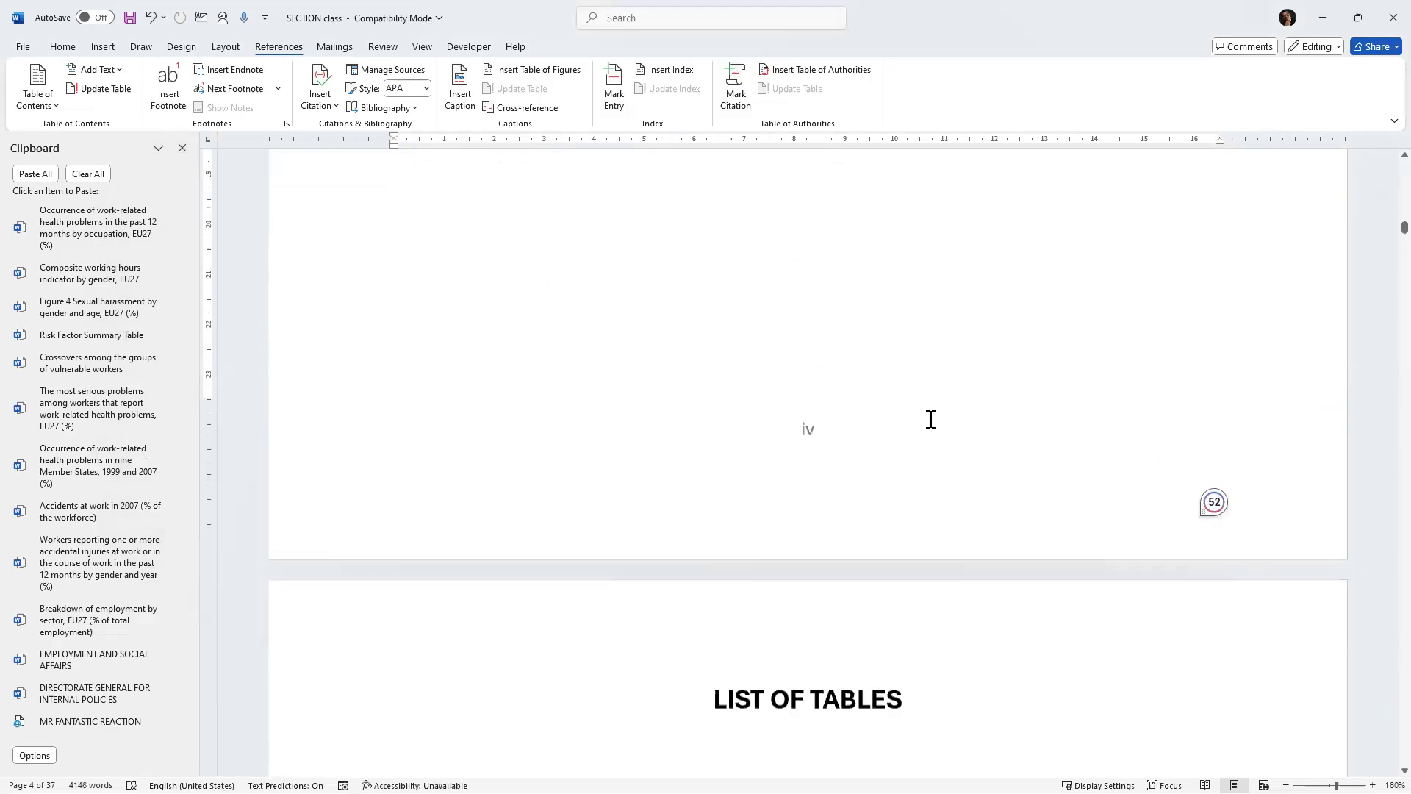
scroll(931, 419, down, 5)
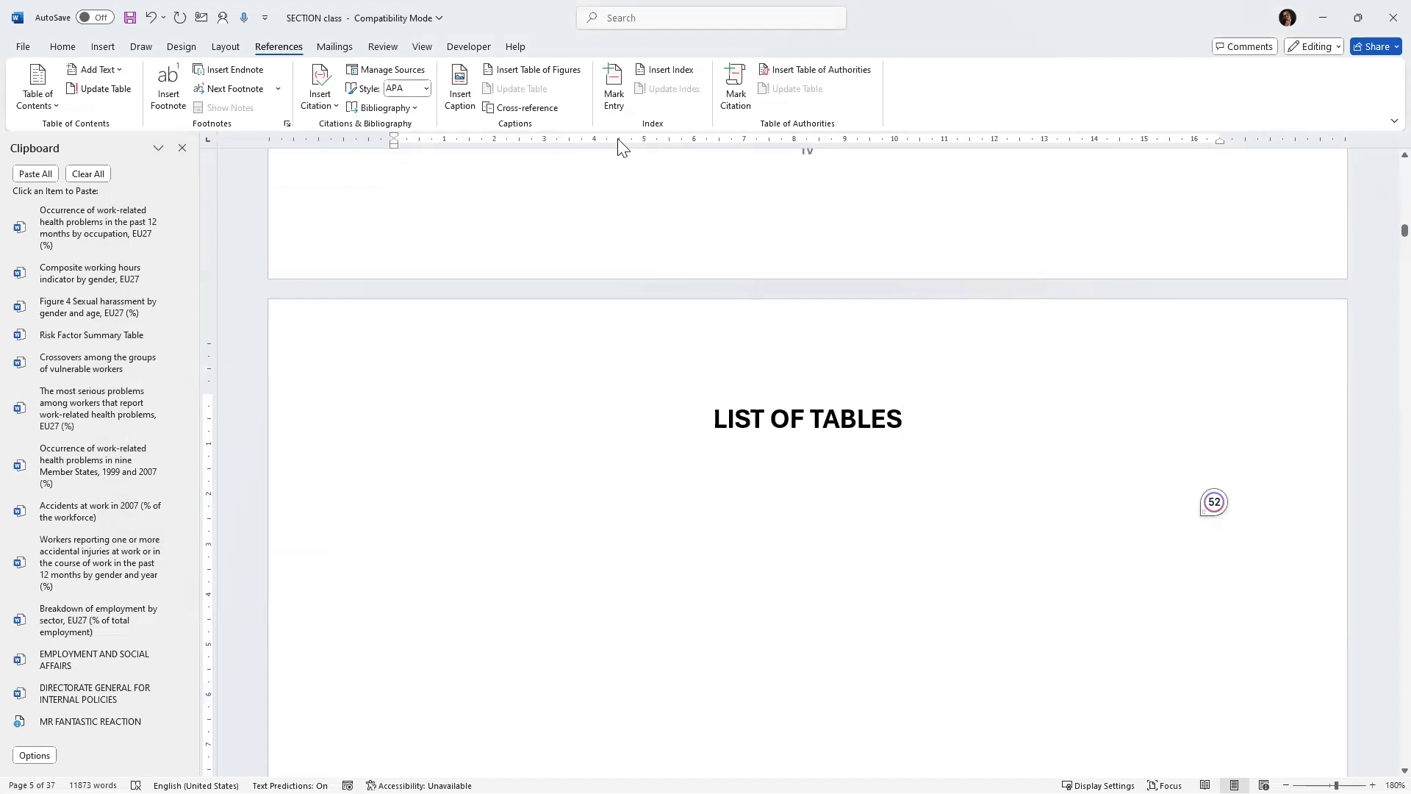
click(539, 71)
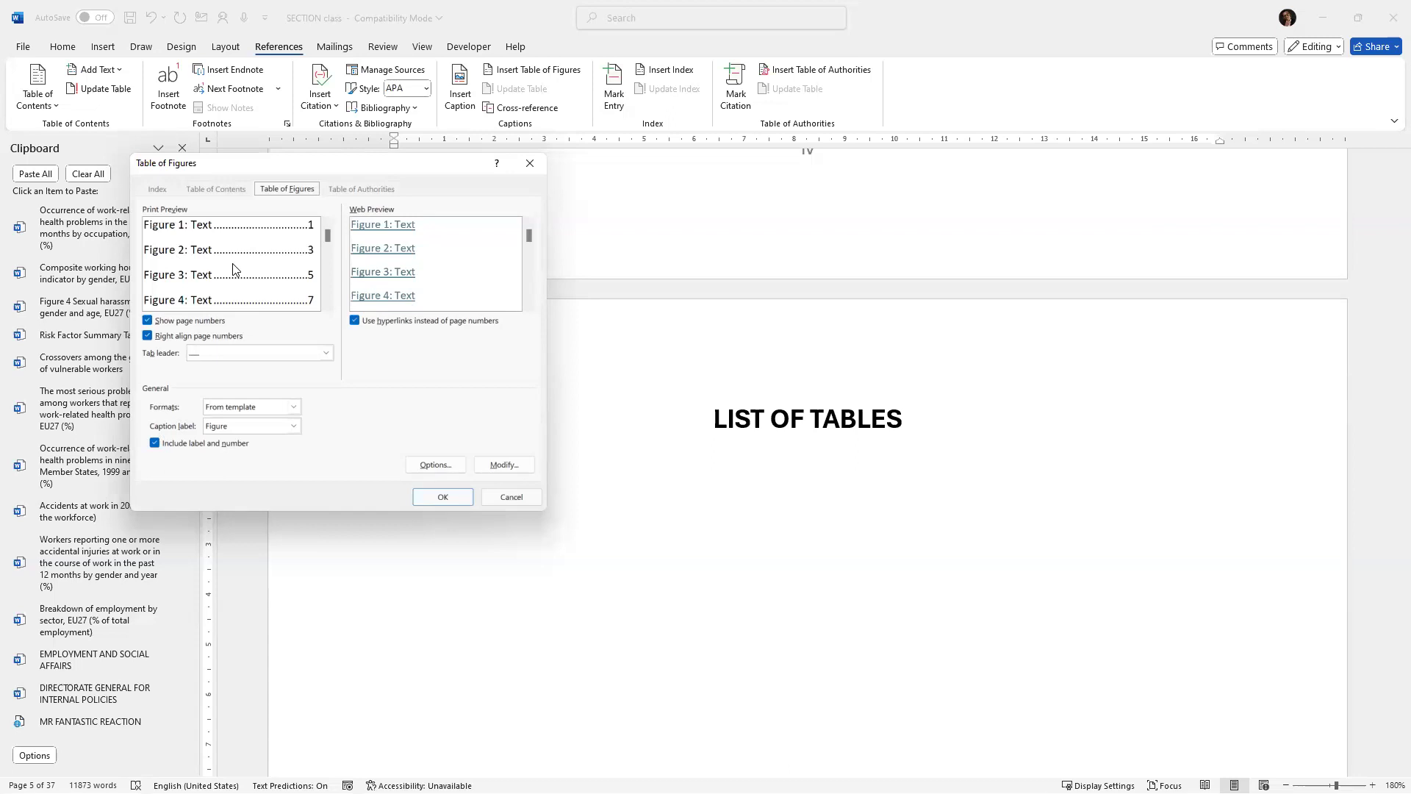
click(295, 426)
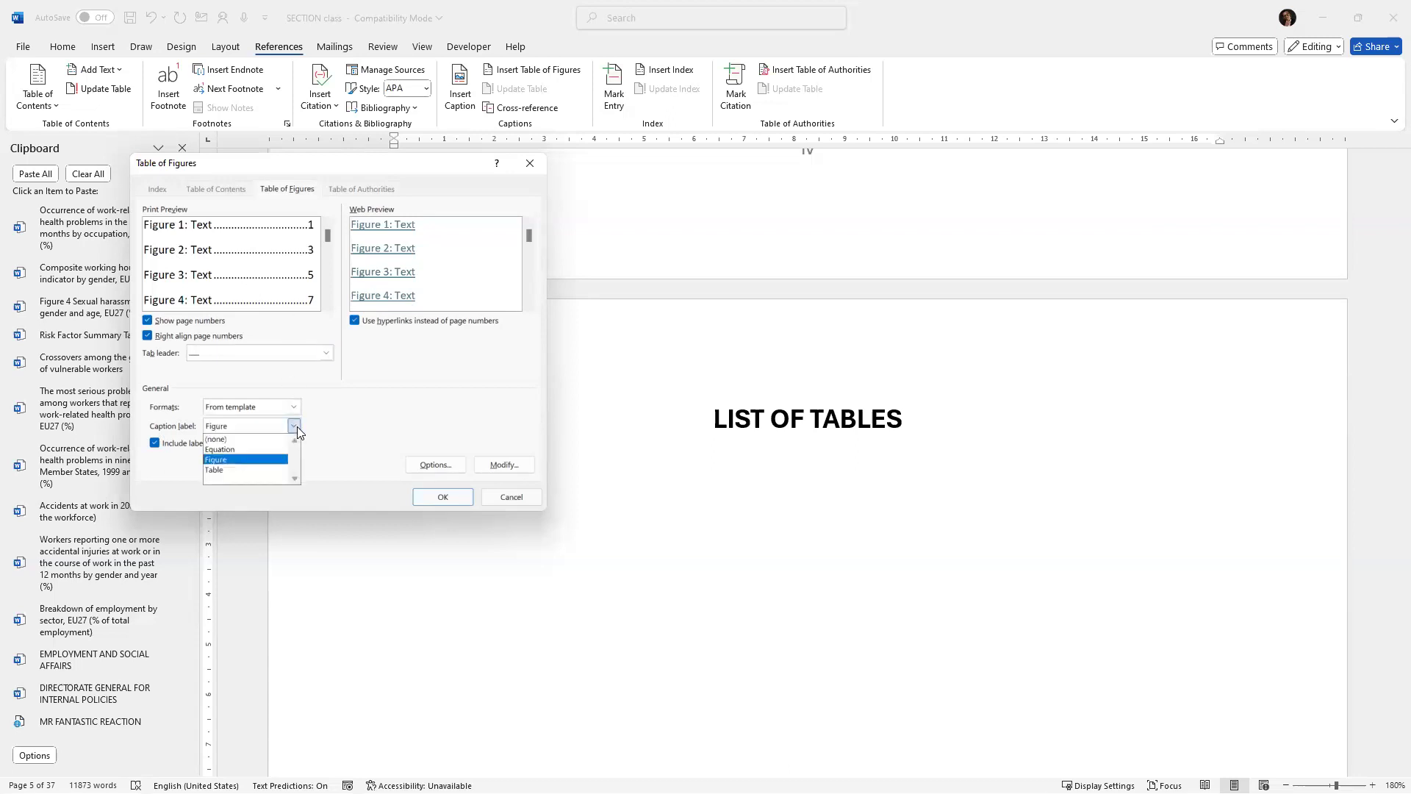
click(217, 468)
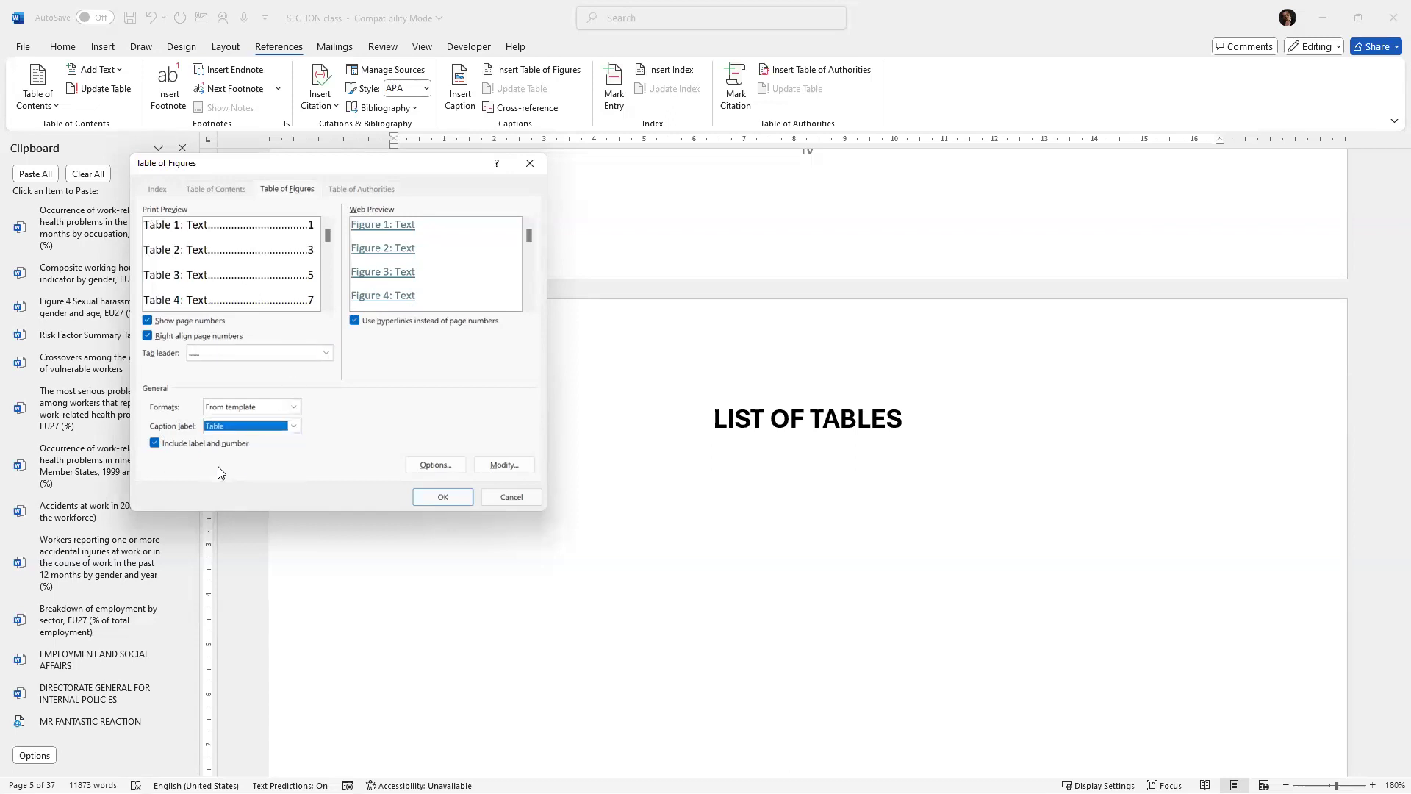
click(443, 497)
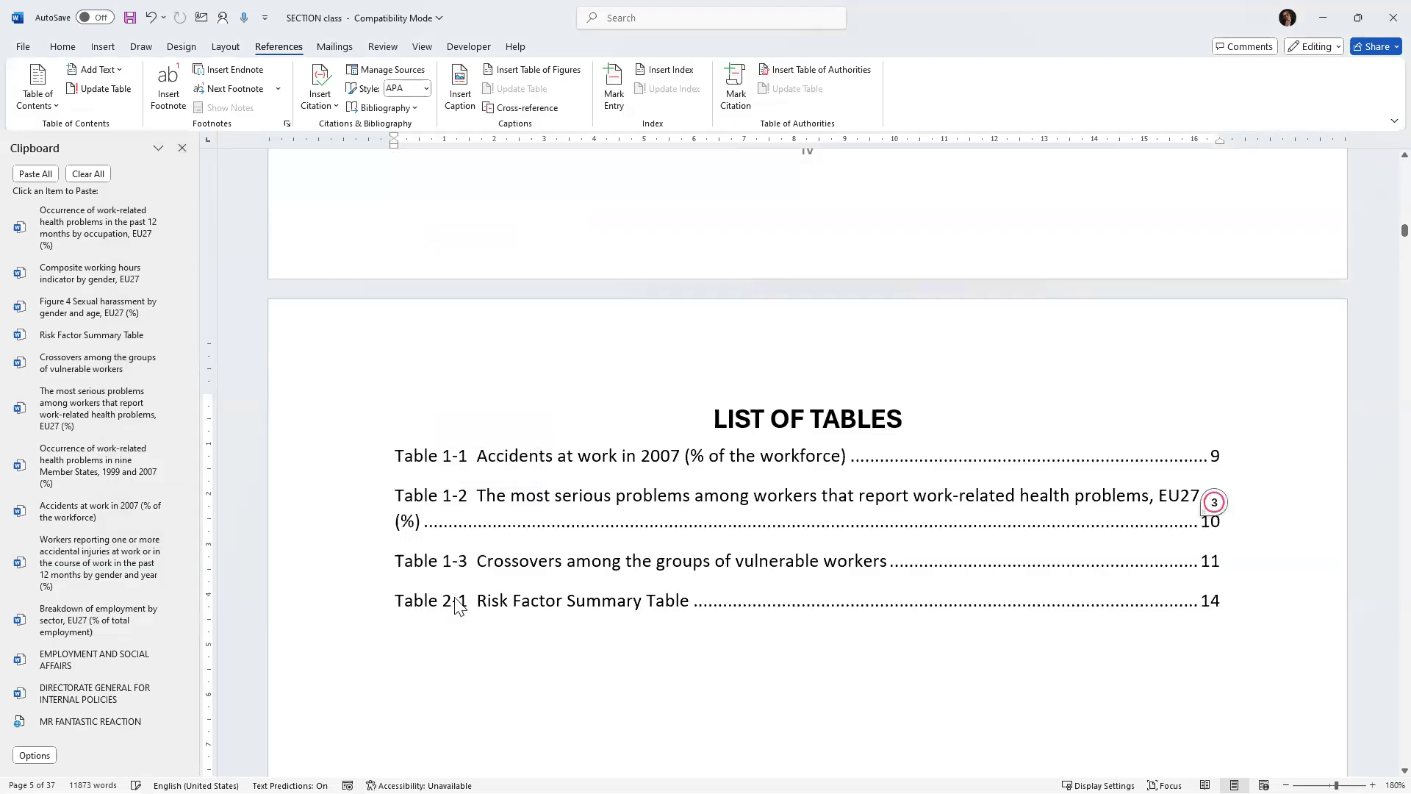
Scroll through the new lists of figures and tables to review their entries.
scroll(699, 526, down, 1)
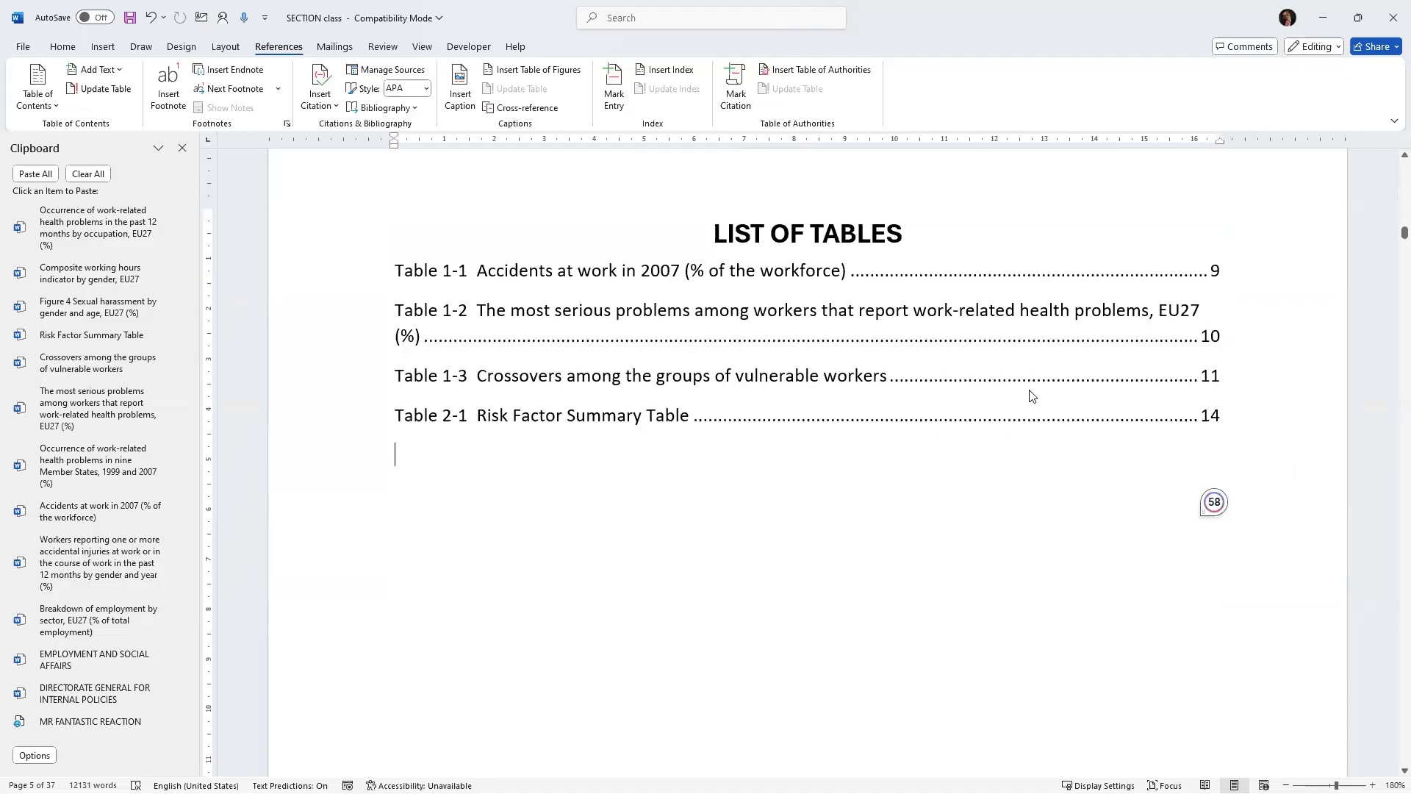
scroll(996, 364, up, 5)
scroll(999, 359, up, 15)
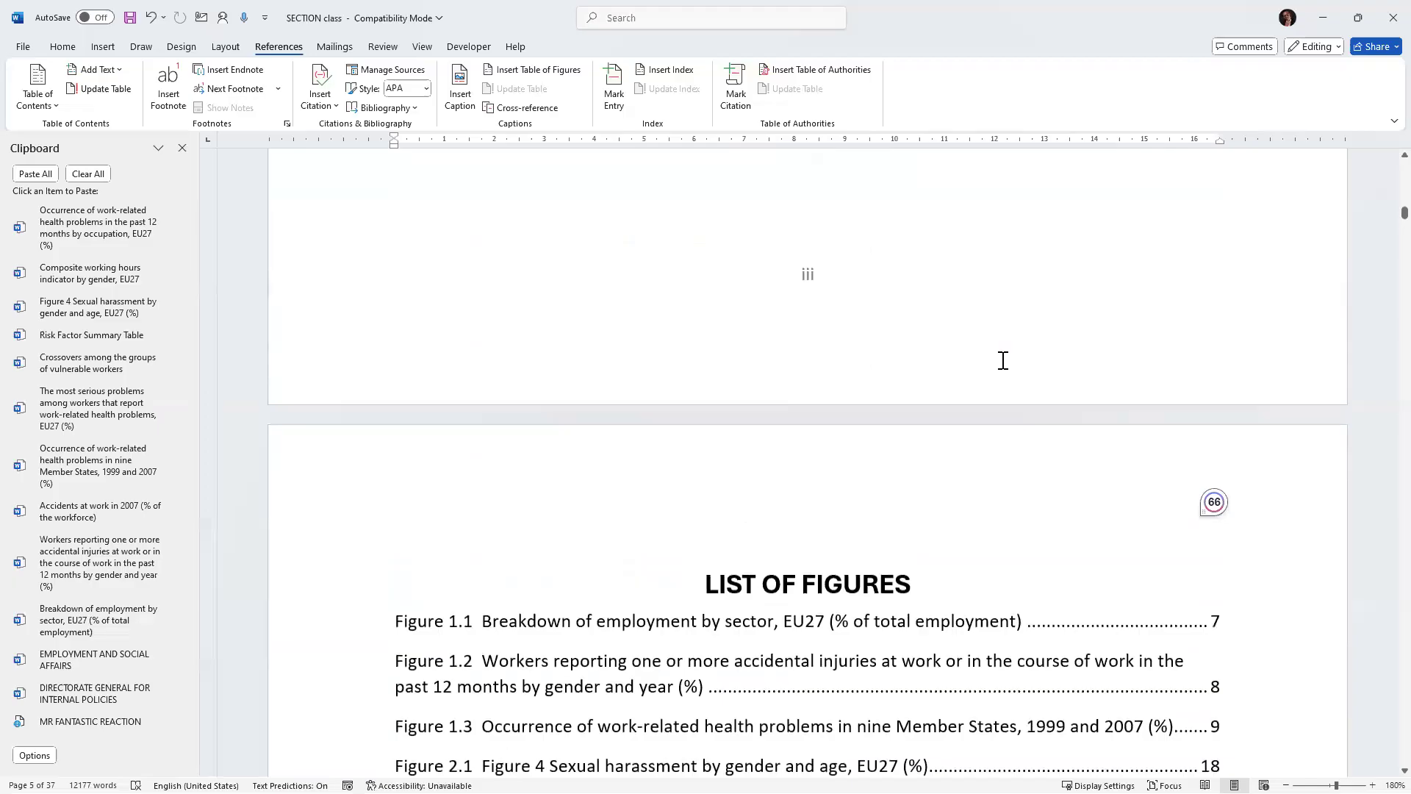
scroll(1002, 362, down, 8)
scroll(1009, 365, down, 10)
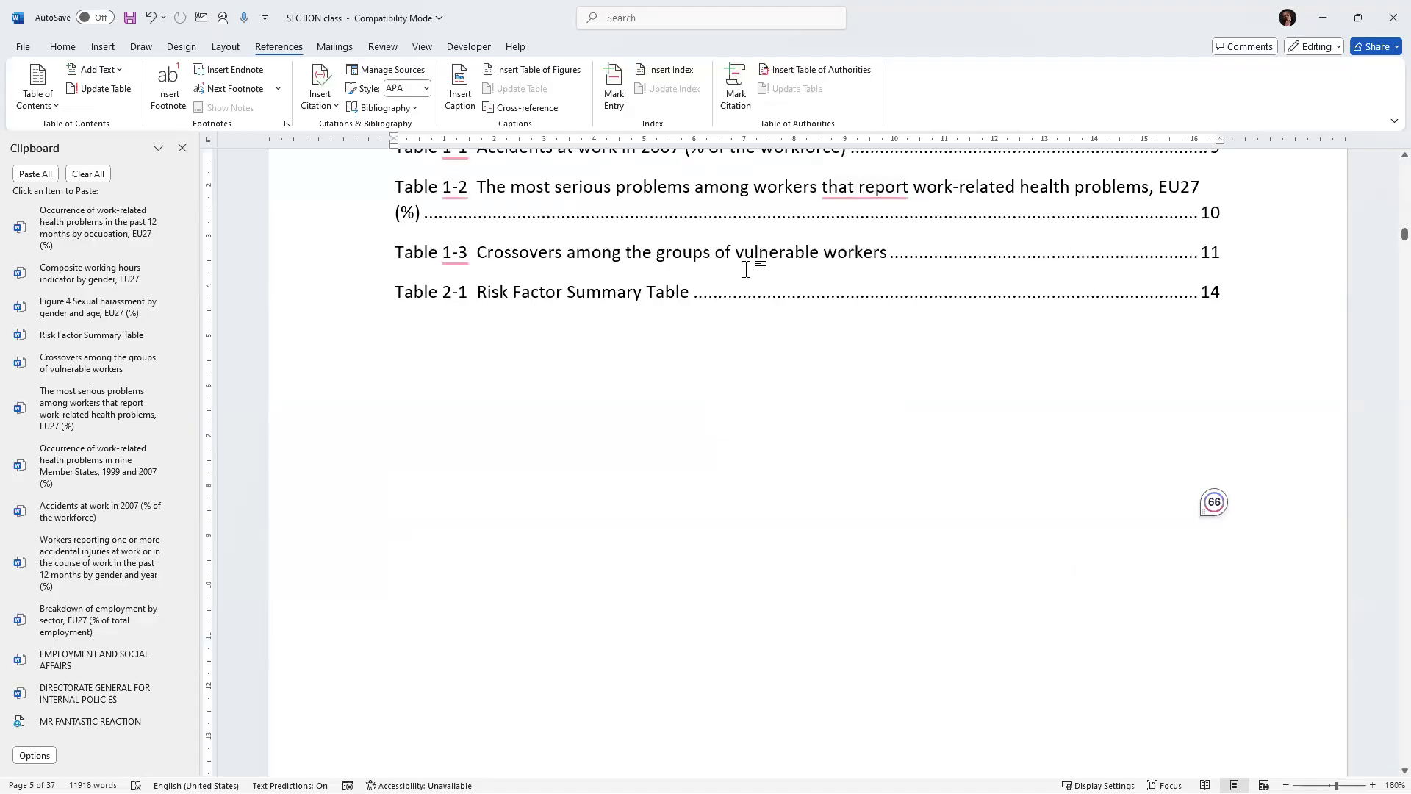
scroll(813, 346, up, 10)
scroll(824, 345, down, 10)
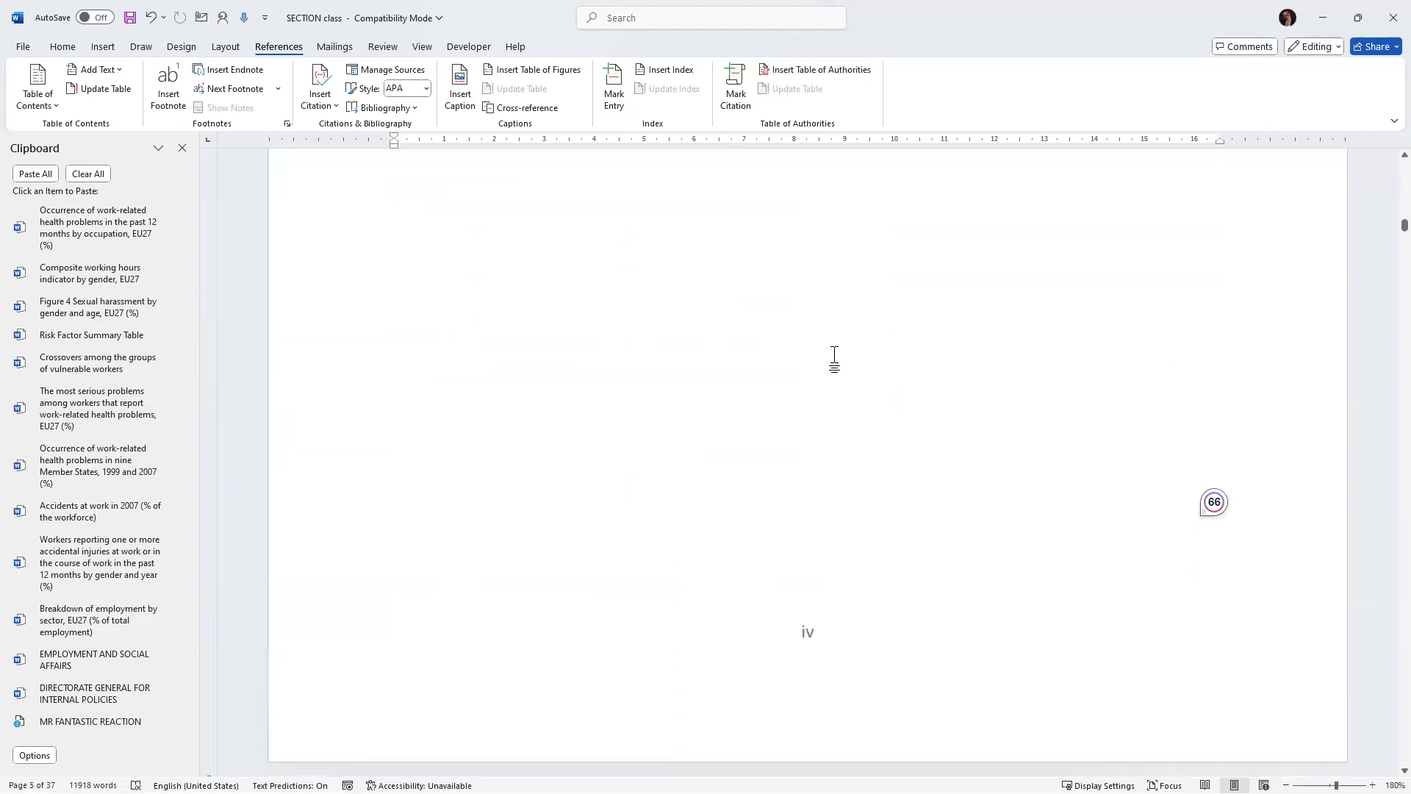
Format the Executive Summary's opening lines as Arial Black, size 9, underlined, italic and red font colour.
scroll(849, 366, down, 8)
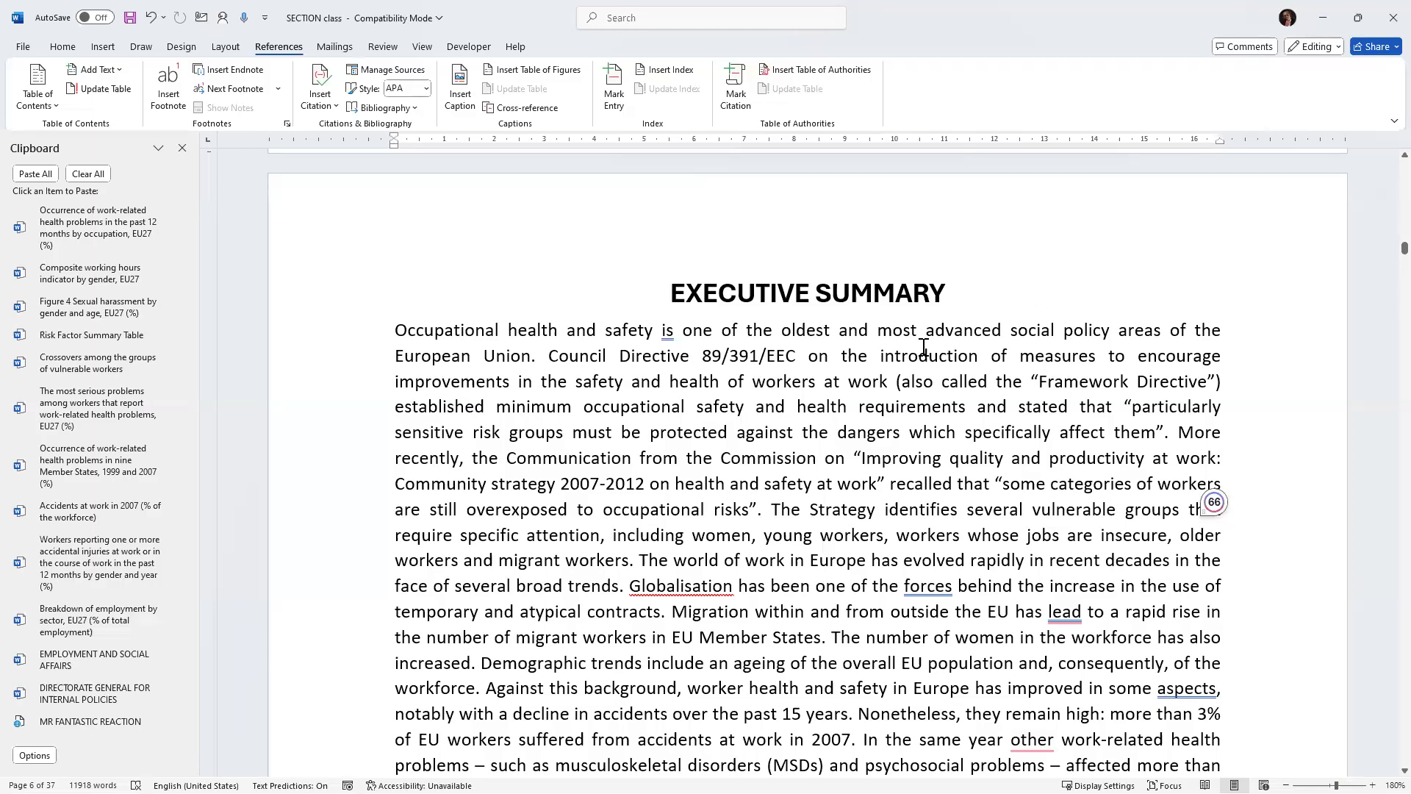
scroll(865, 368, down, 1)
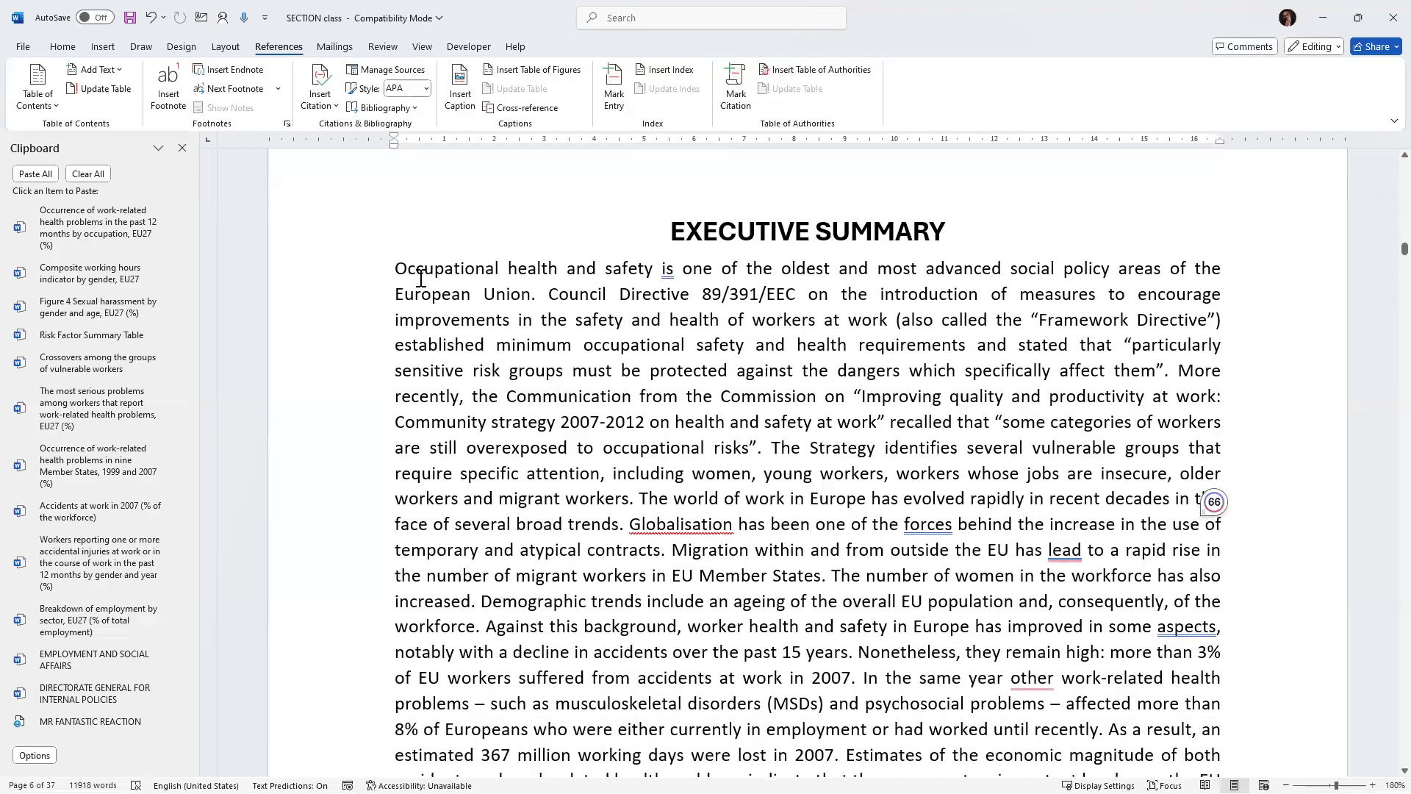
scroll(421, 278, down, 1)
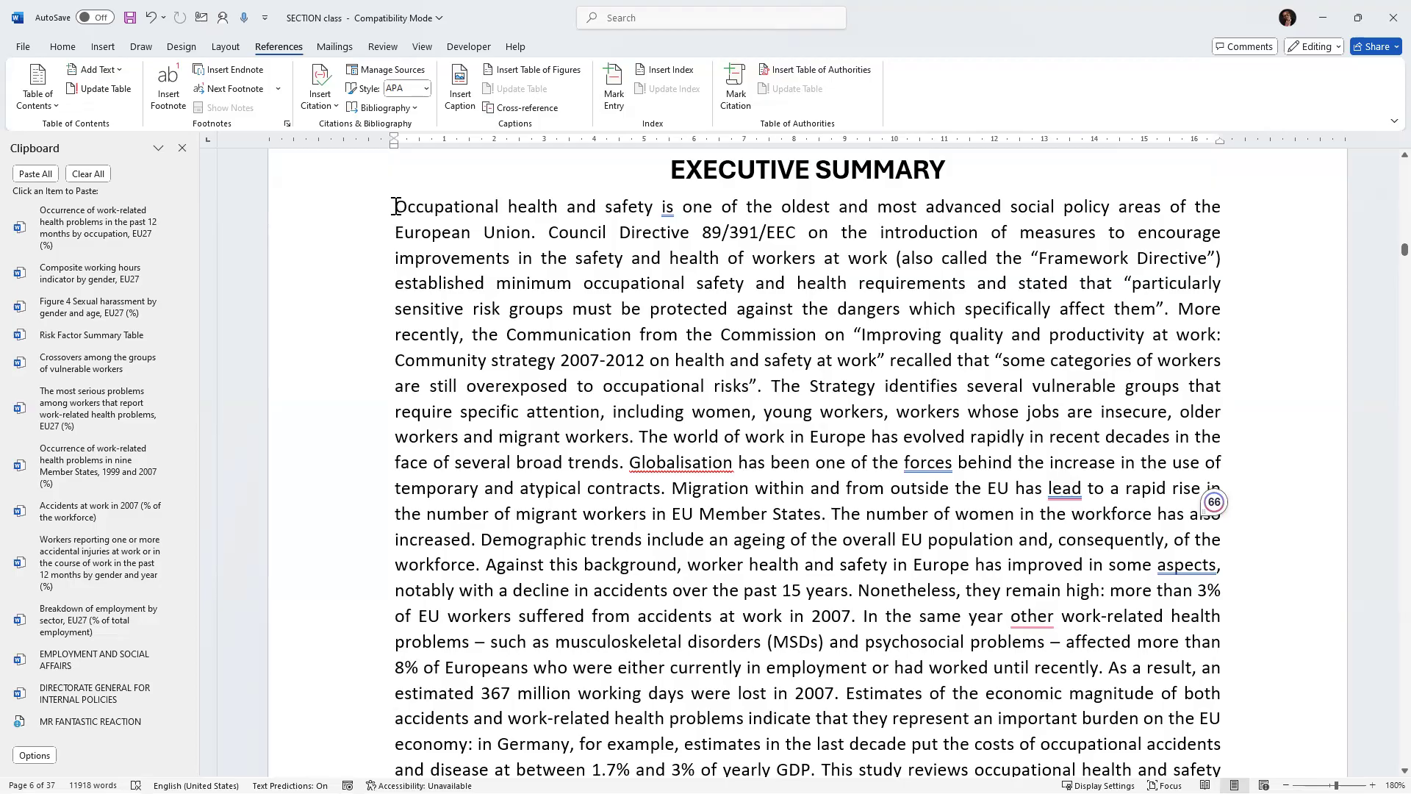
scroll(529, 341, down, 20)
scroll(536, 343, down, 5)
scroll(597, 335, up, 5)
scroll(597, 335, up, 10)
scroll(601, 331, up, 10)
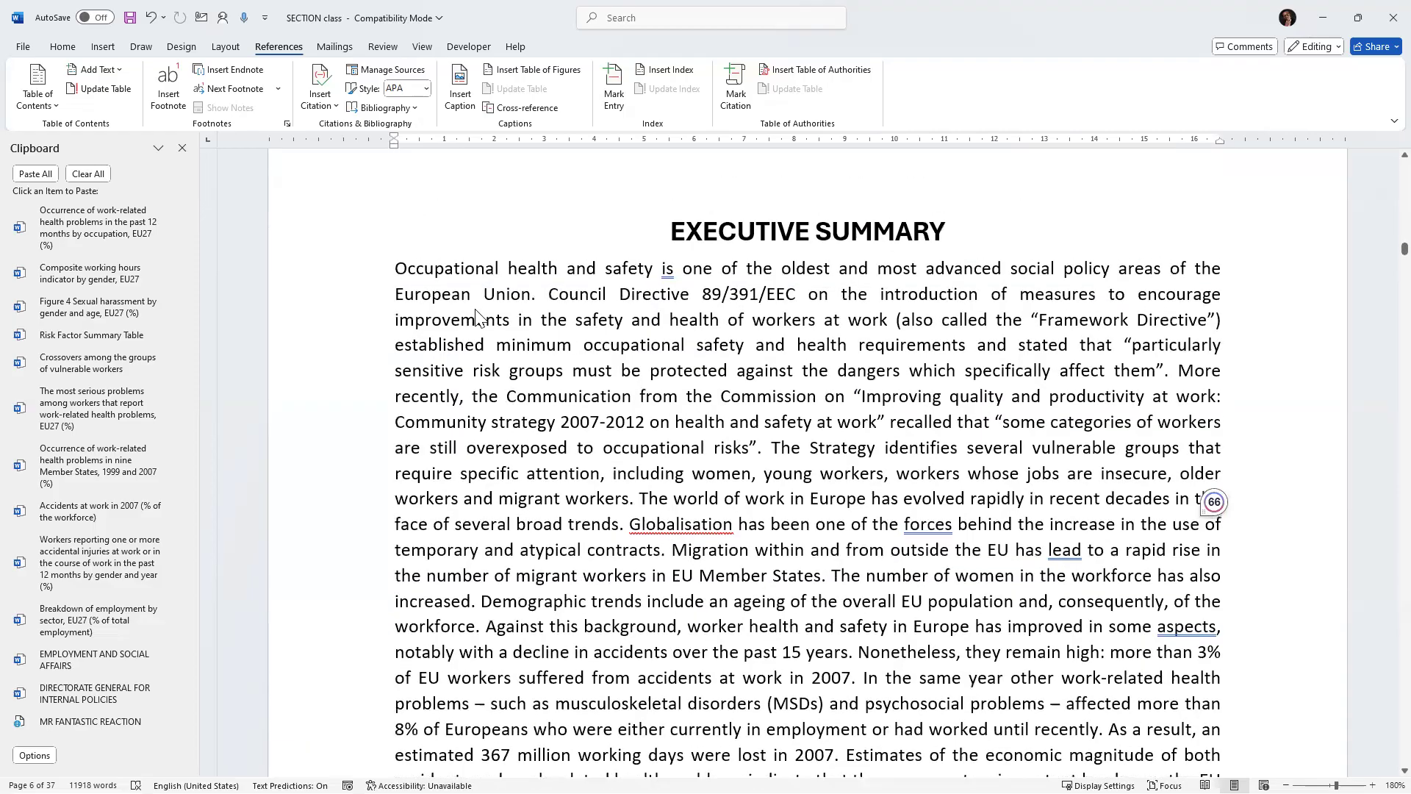
drag(395, 275, 1207, 426)
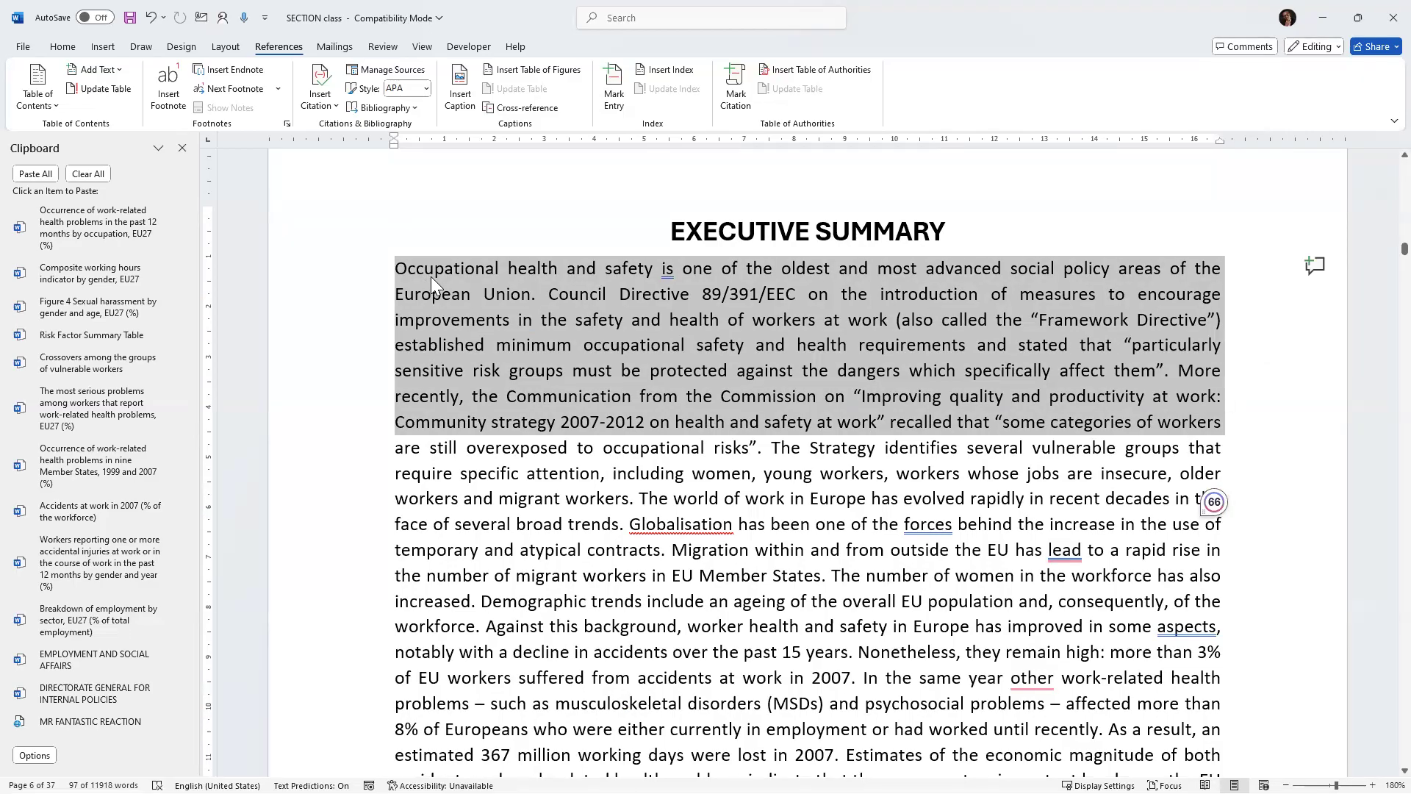
click(62, 47)
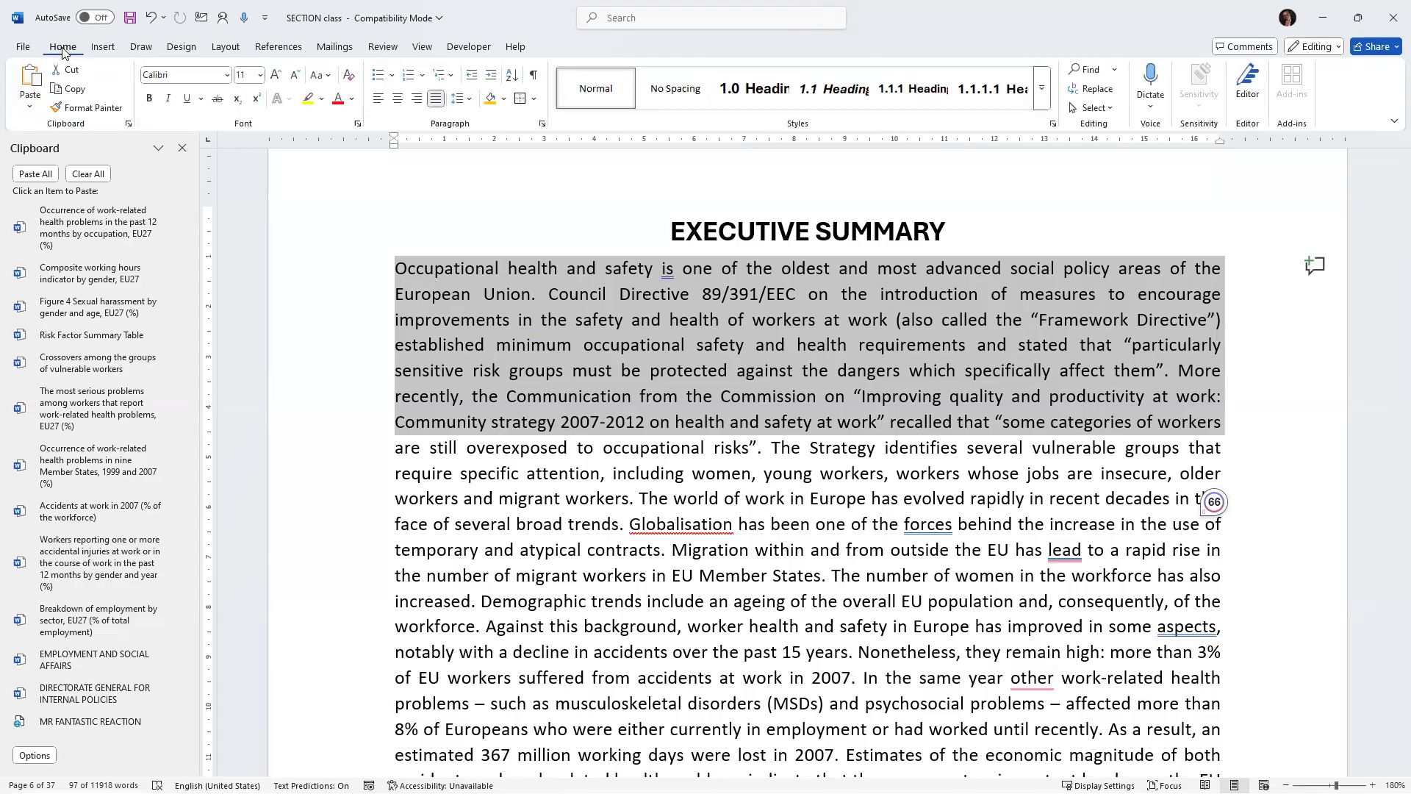
click(226, 75)
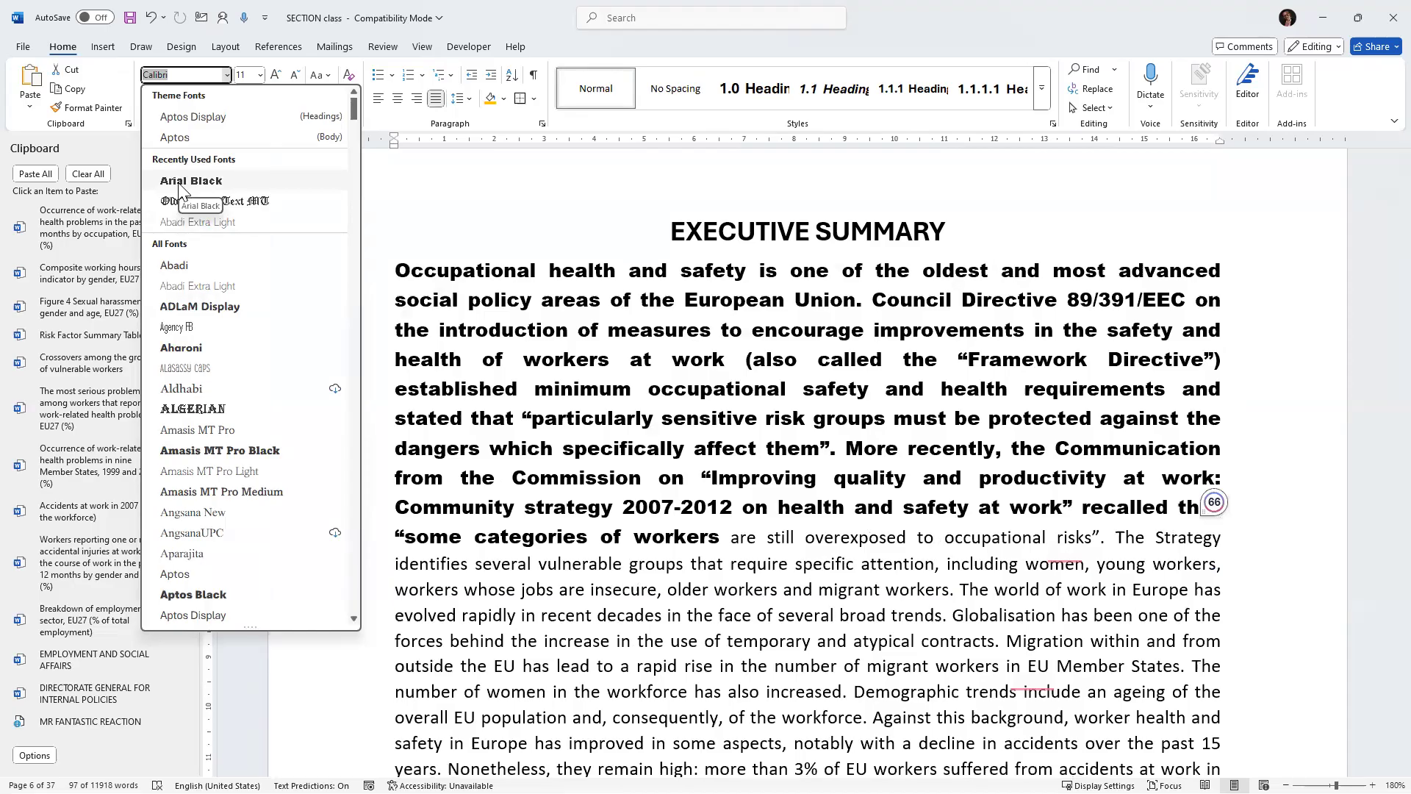
click(178, 182)
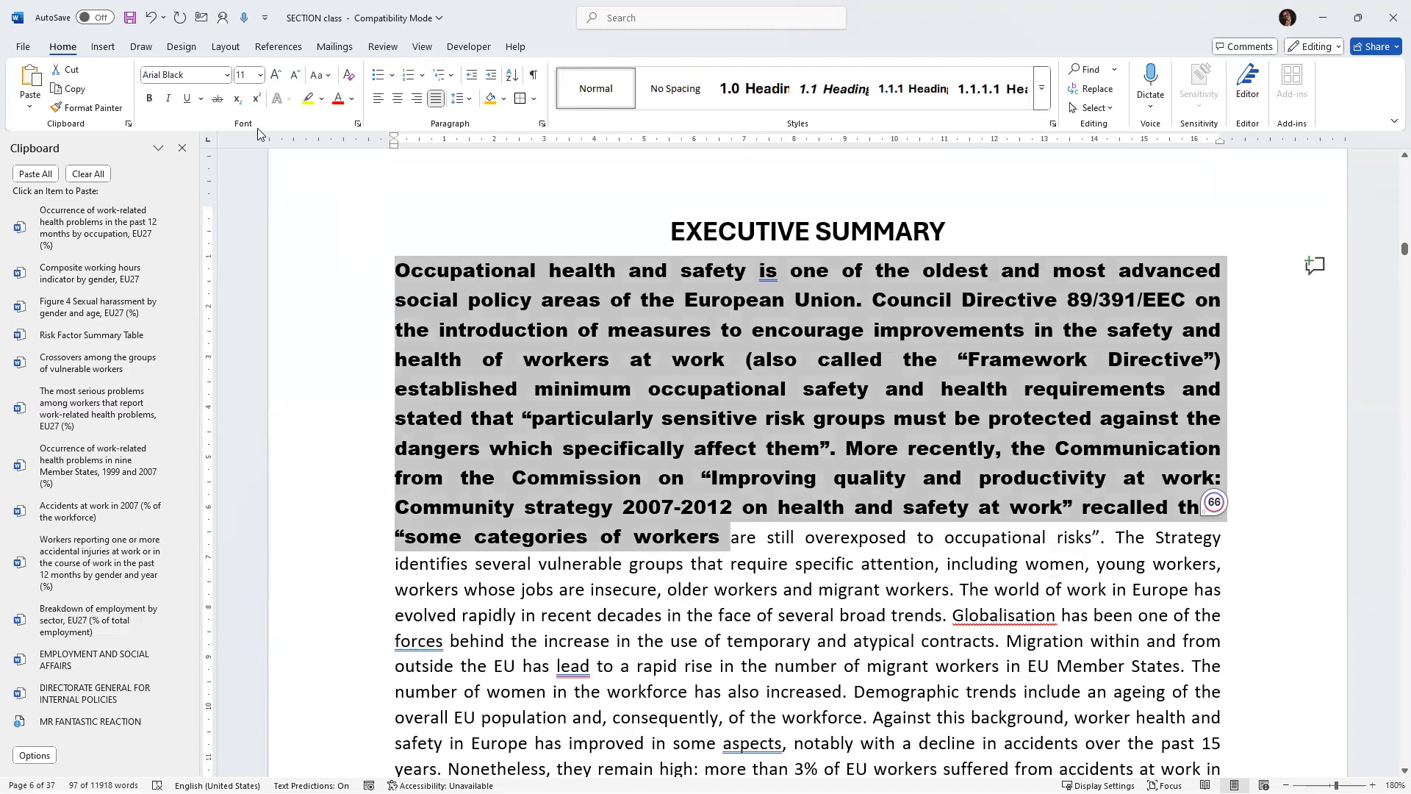
click(260, 76)
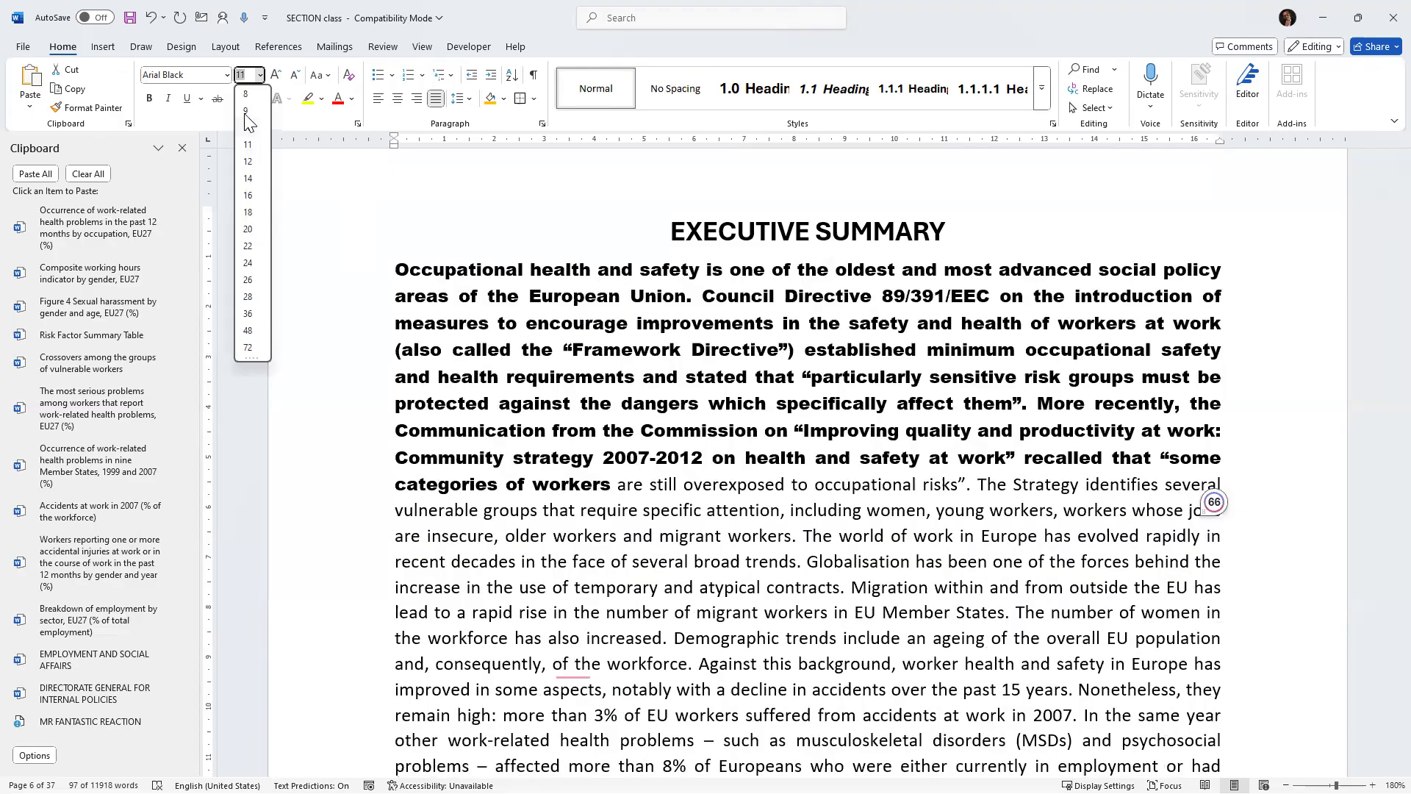
click(246, 111)
click(188, 103)
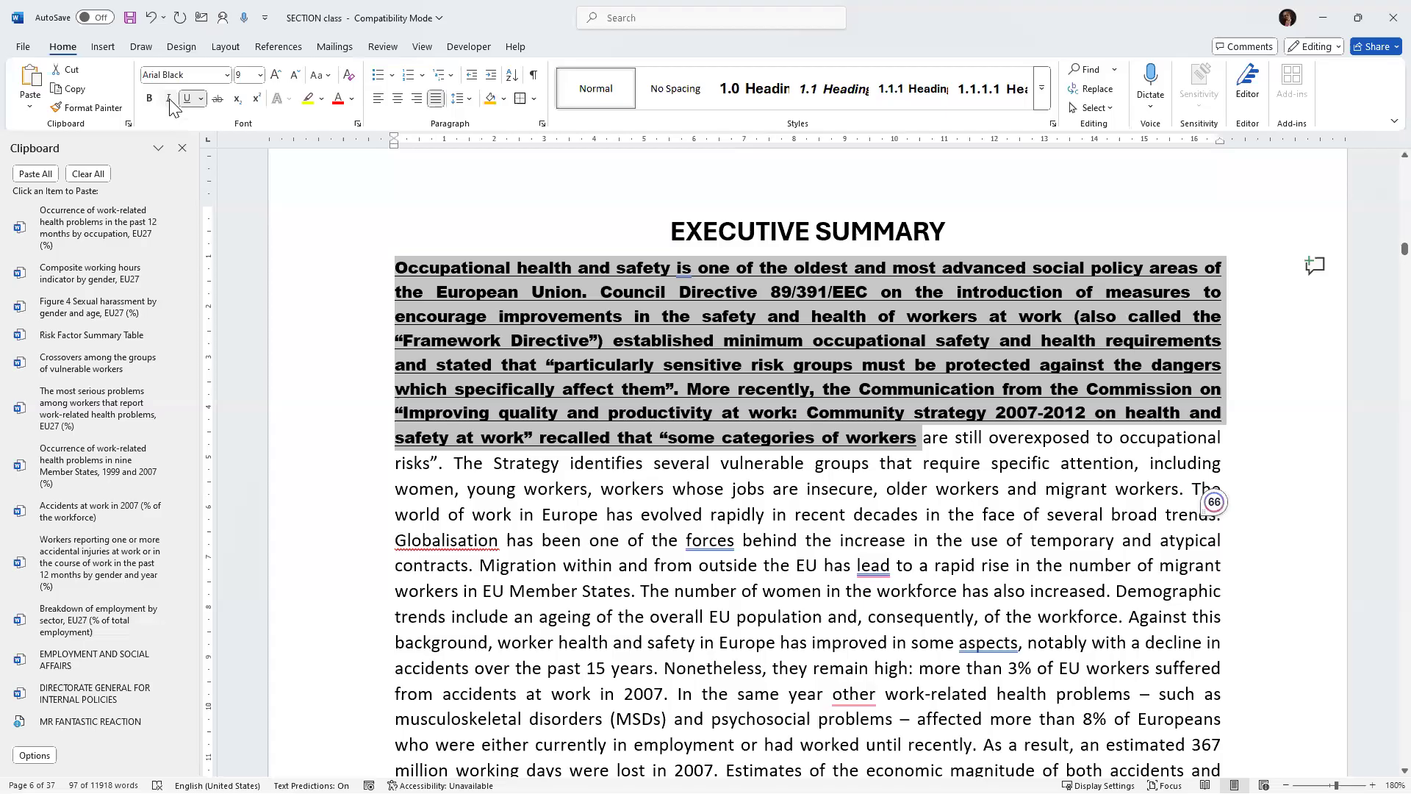
click(170, 100)
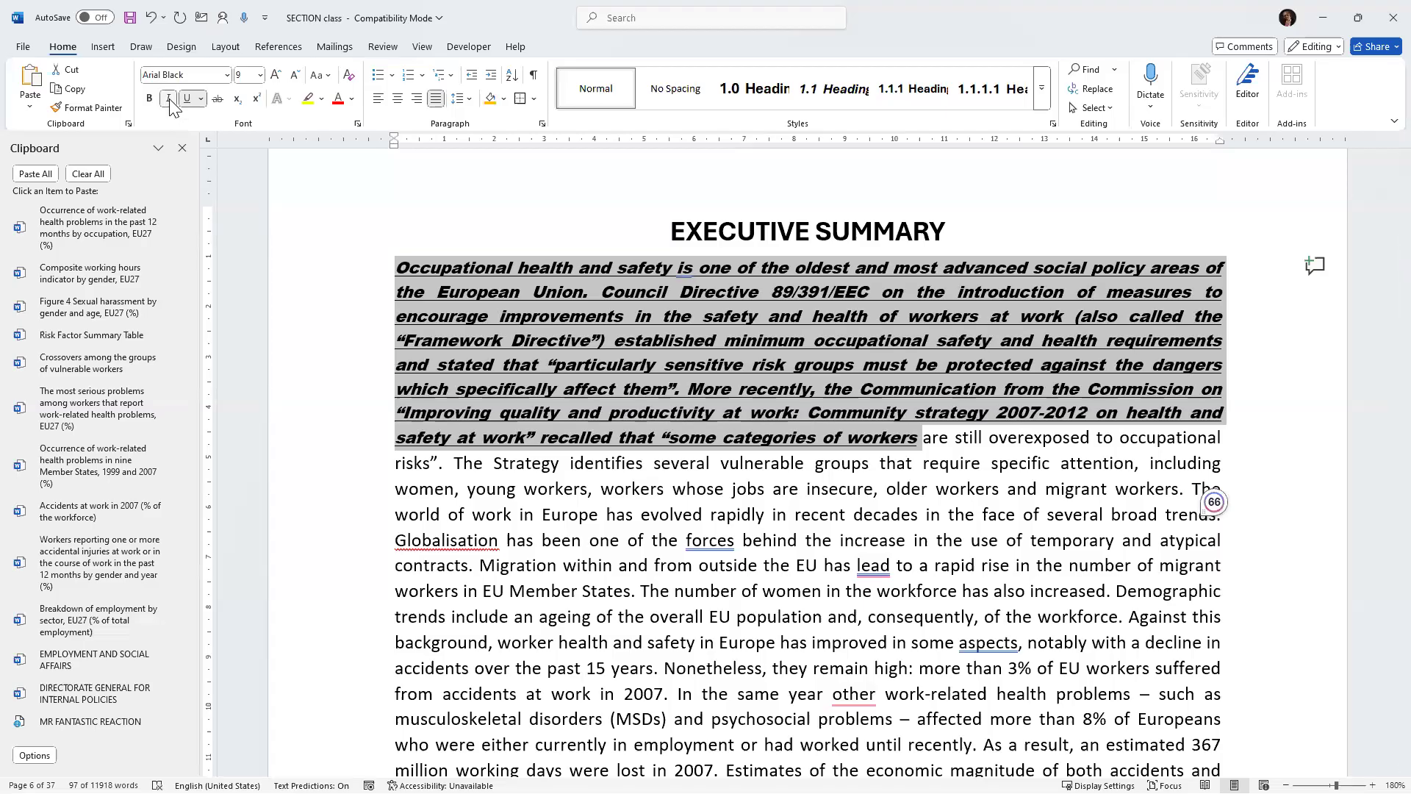
click(338, 101)
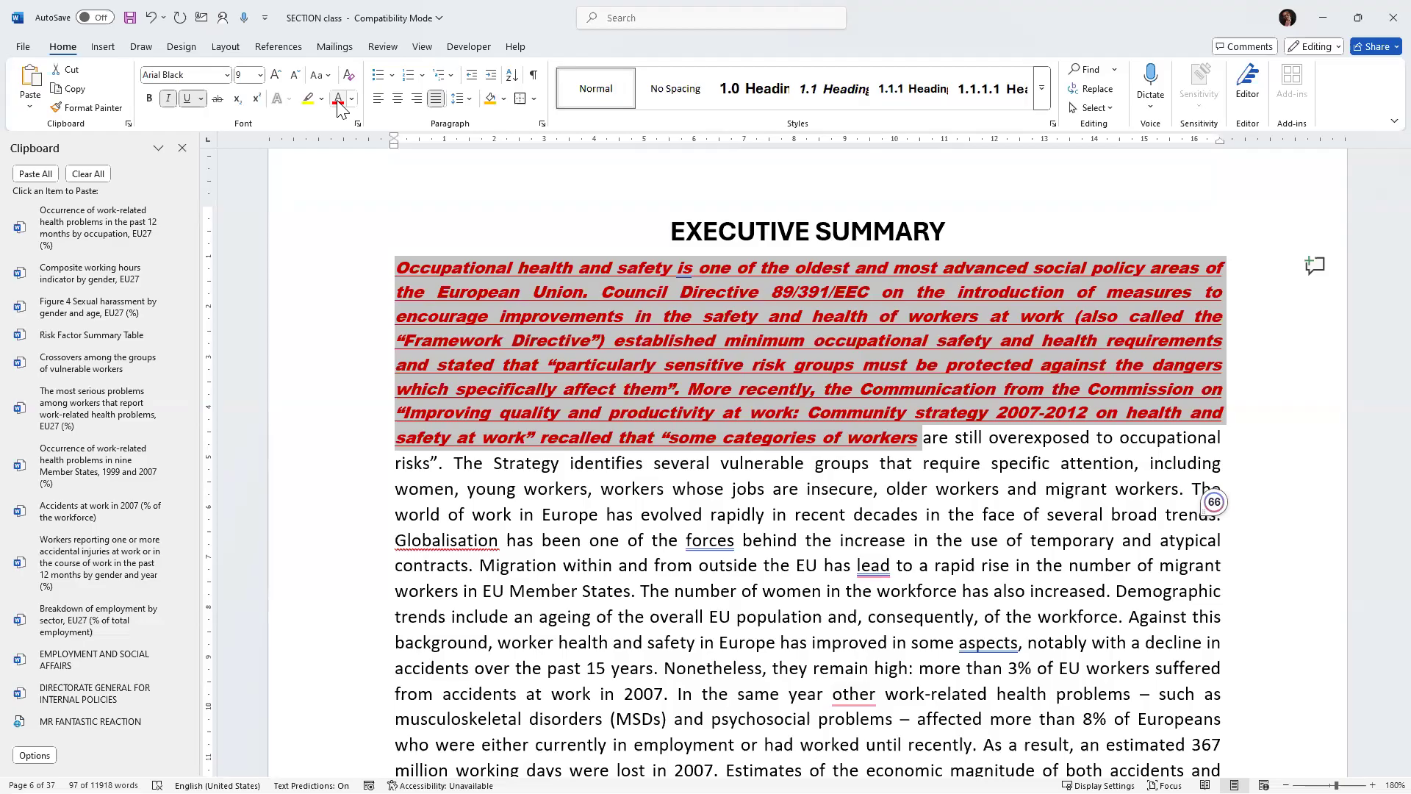
Undo the five formatting changes on the Executive Summary's opening lines.
click(150, 17)
click(149, 18)
click(149, 18)
click(149, 17)
click(149, 17)
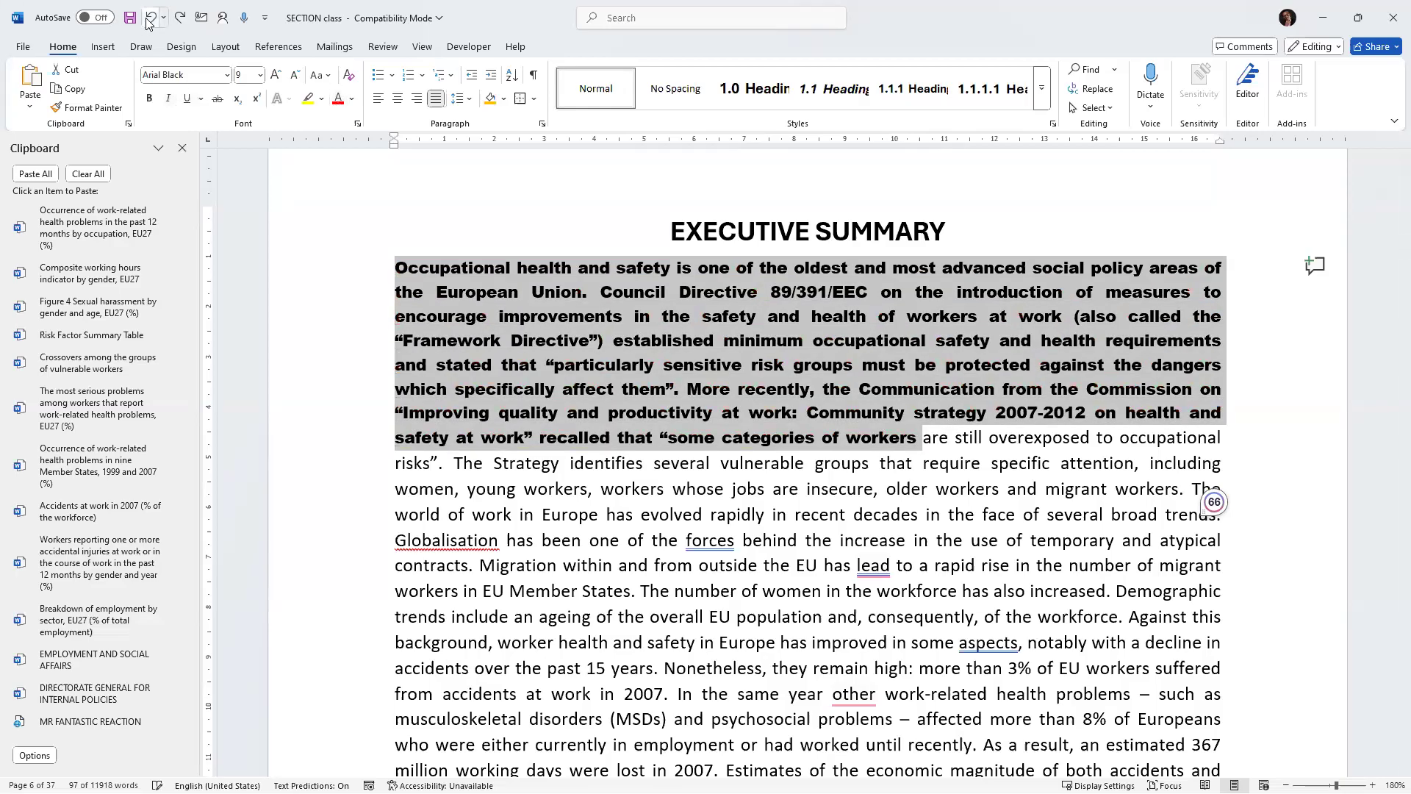
click(150, 17)
click(150, 18)
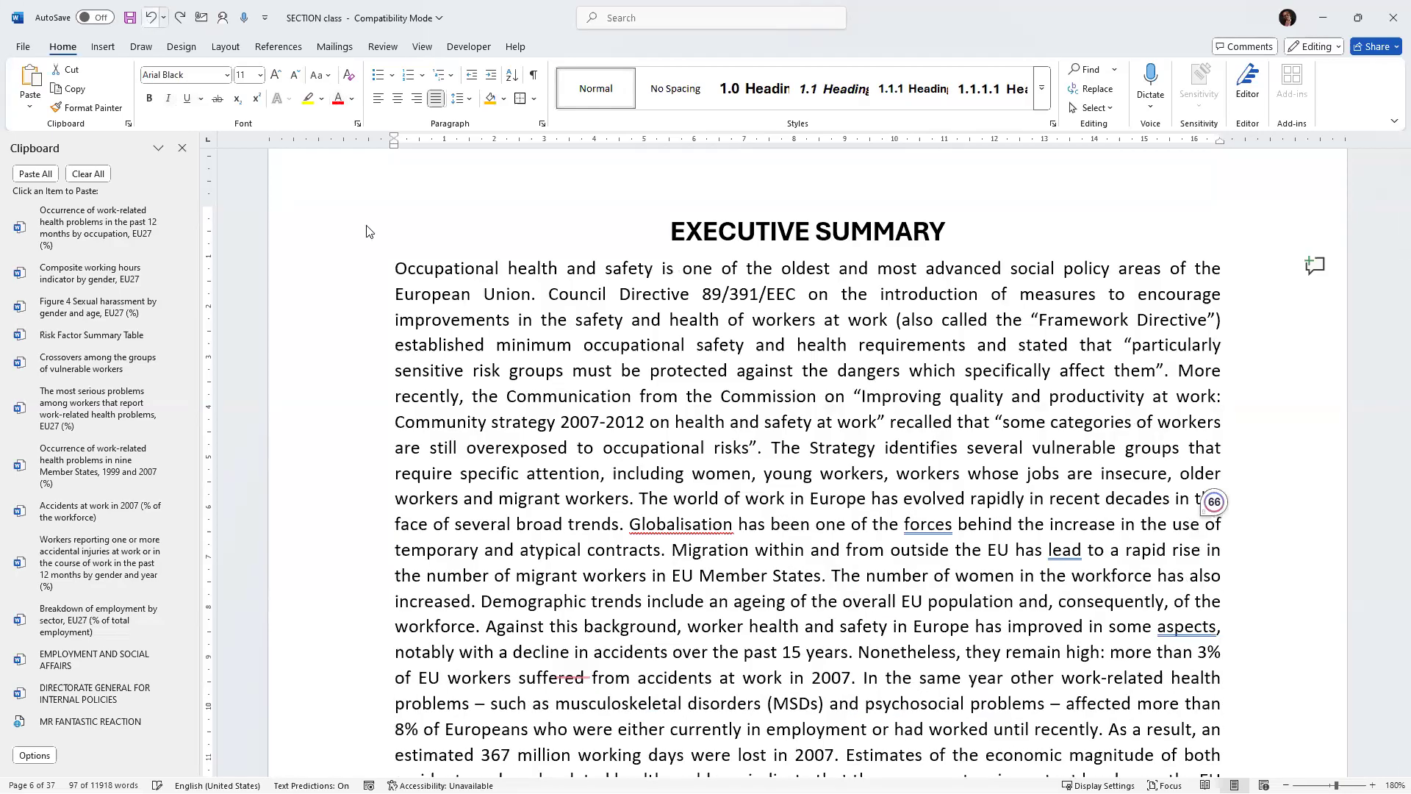
Select the opening lines of the Executive Summary paragraph.
click(515, 344)
mouse_move(395, 269)
mouse_down()
mouse_move(677, 404)
mouse_move(808, 418)
mouse_move(768, 419)
mouse_move(1233, 400)
mouse_up()
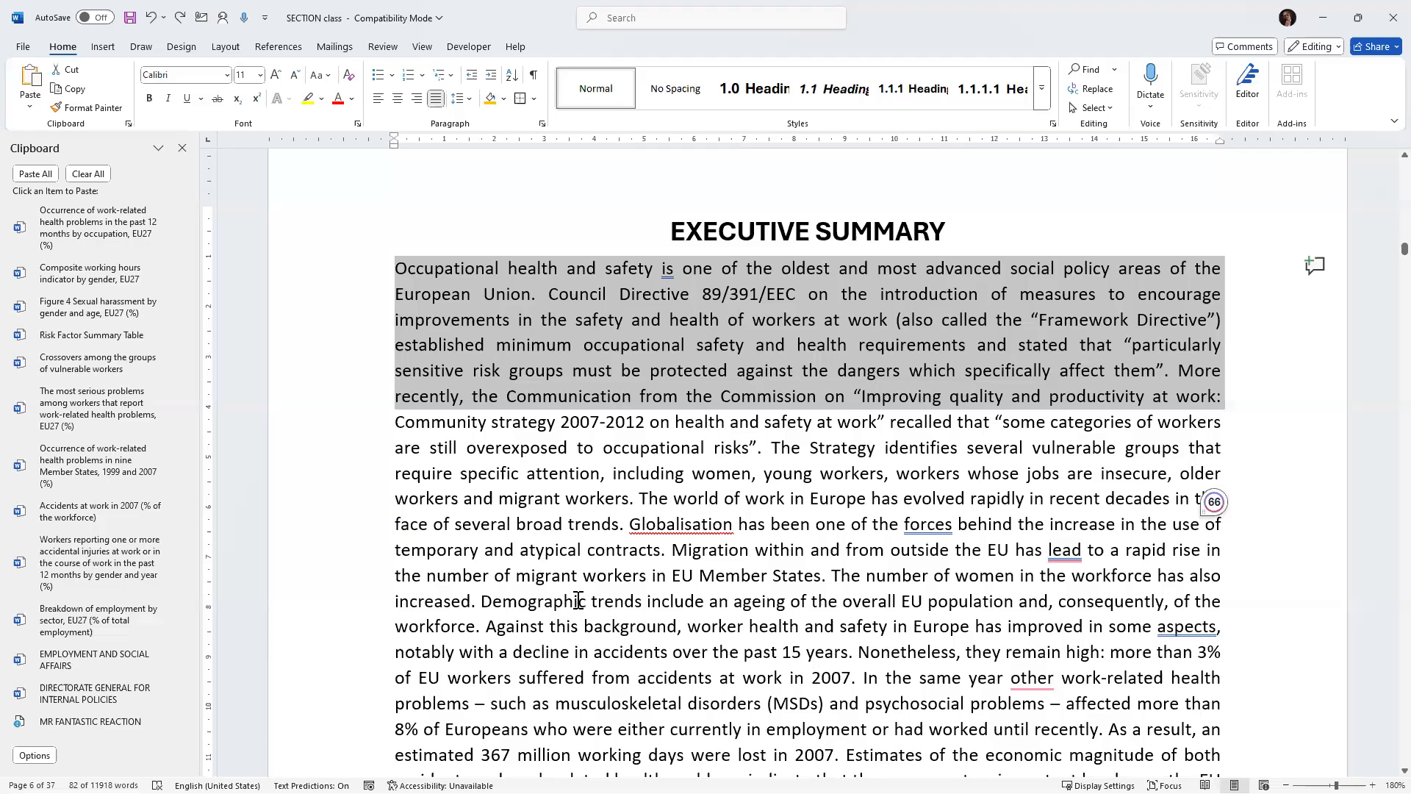
click(467, 49)
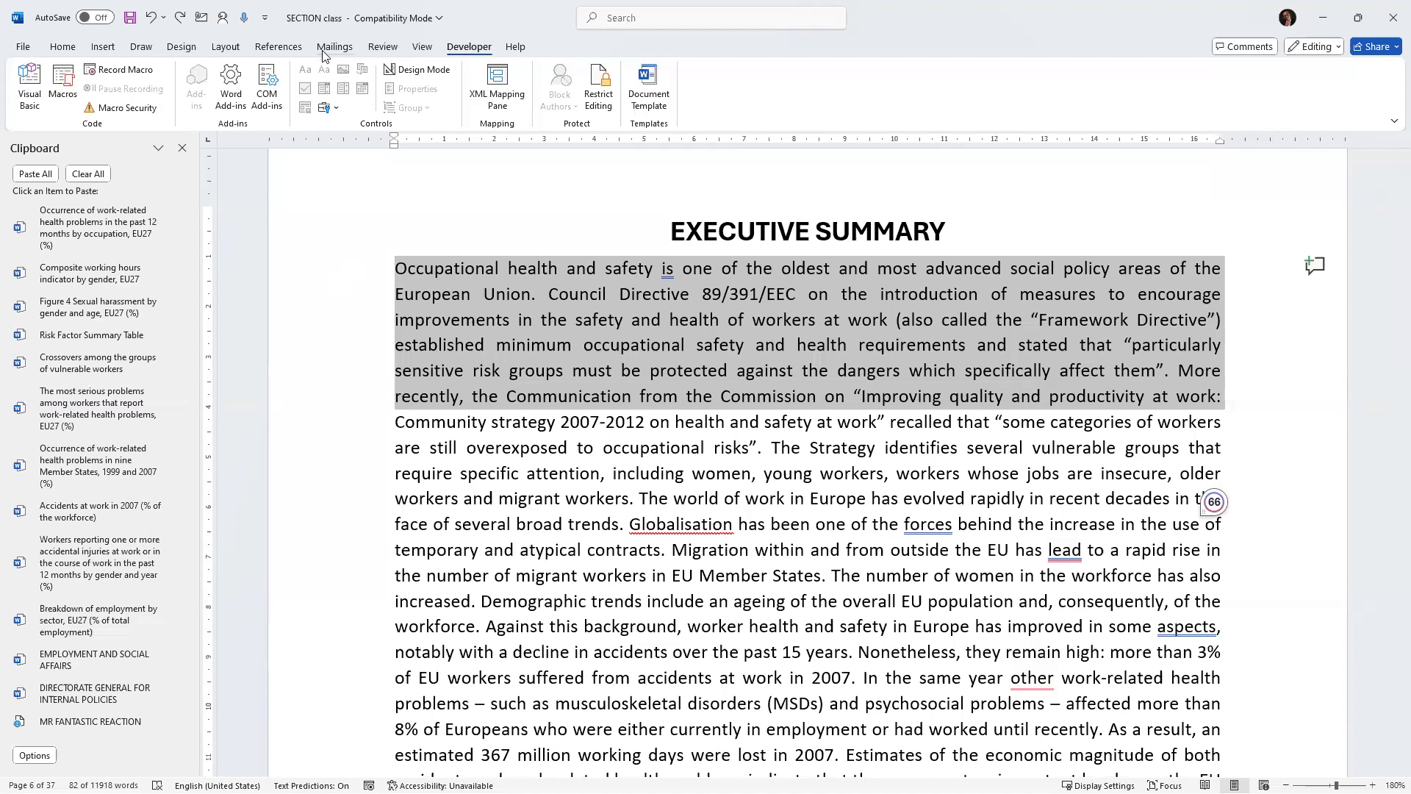
right_click(876, 42)
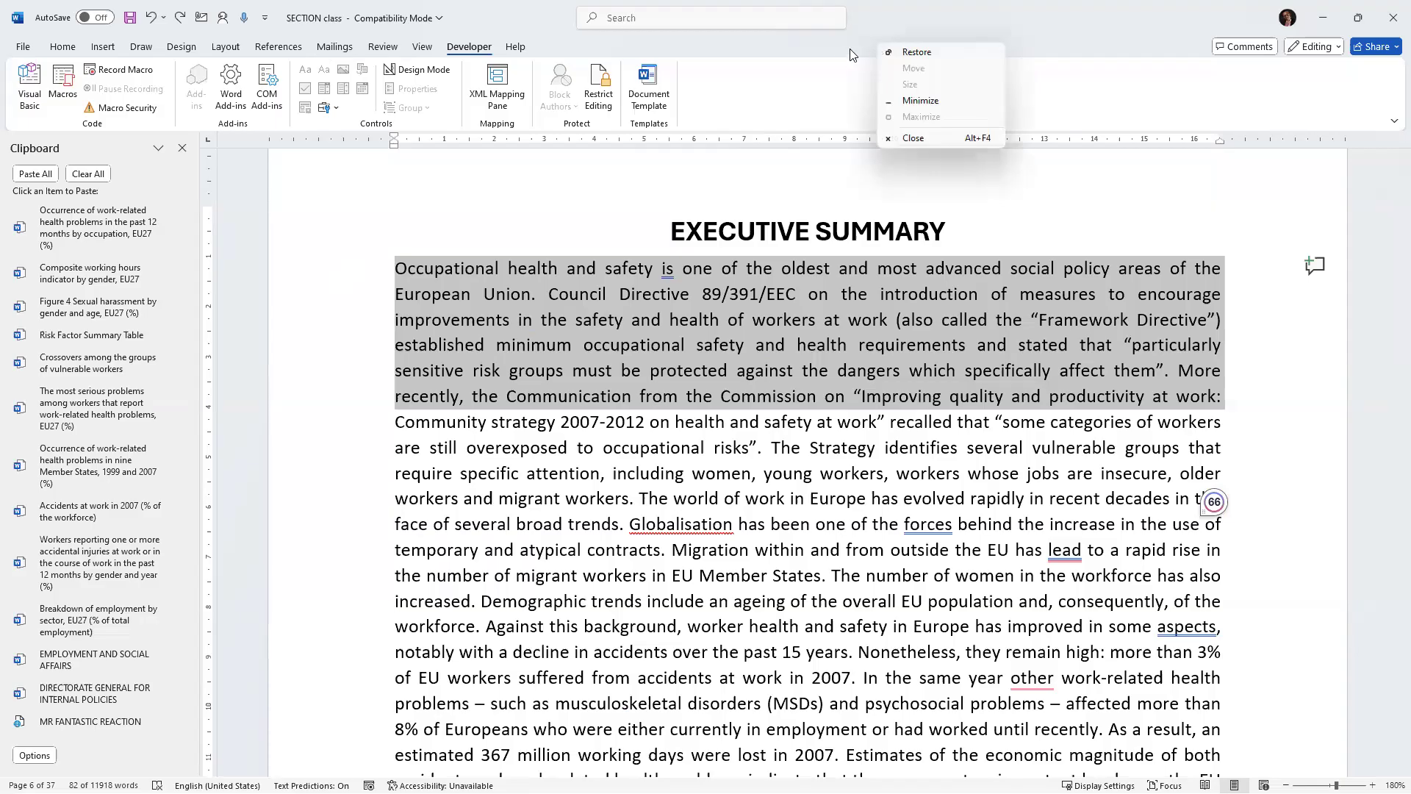
click(830, 57)
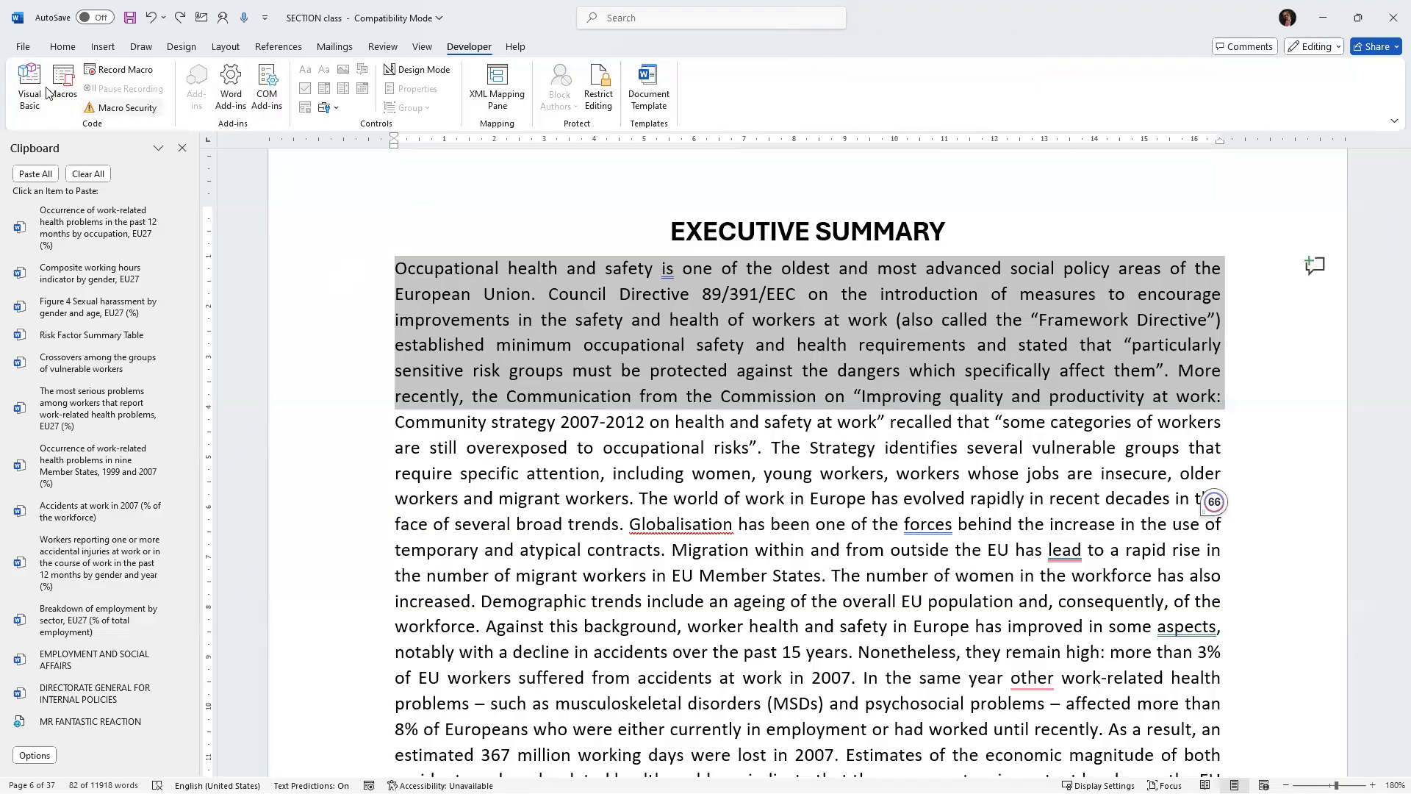
Remove the Developer tab from the ribbon through the Customize Ribbon options.
click(24, 47)
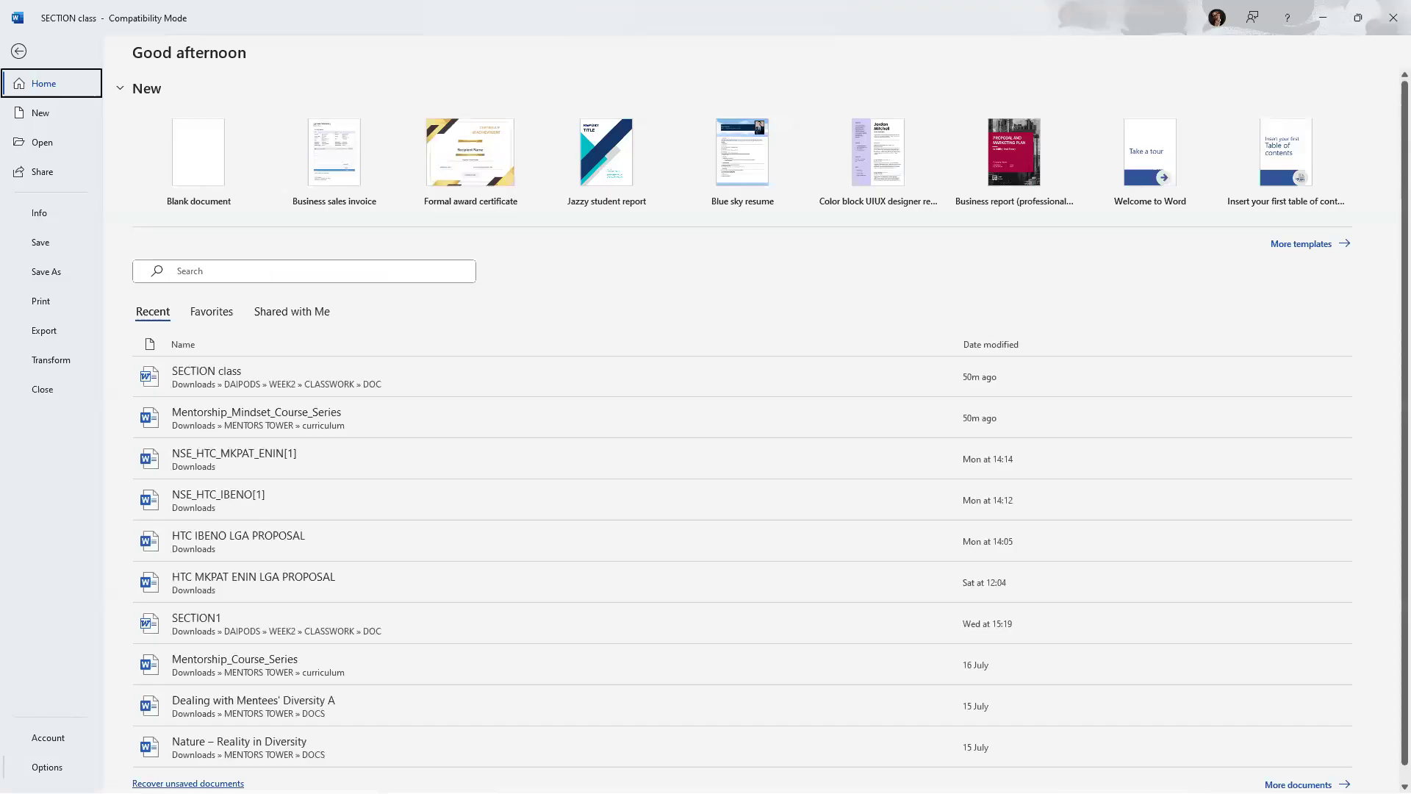
click(46, 766)
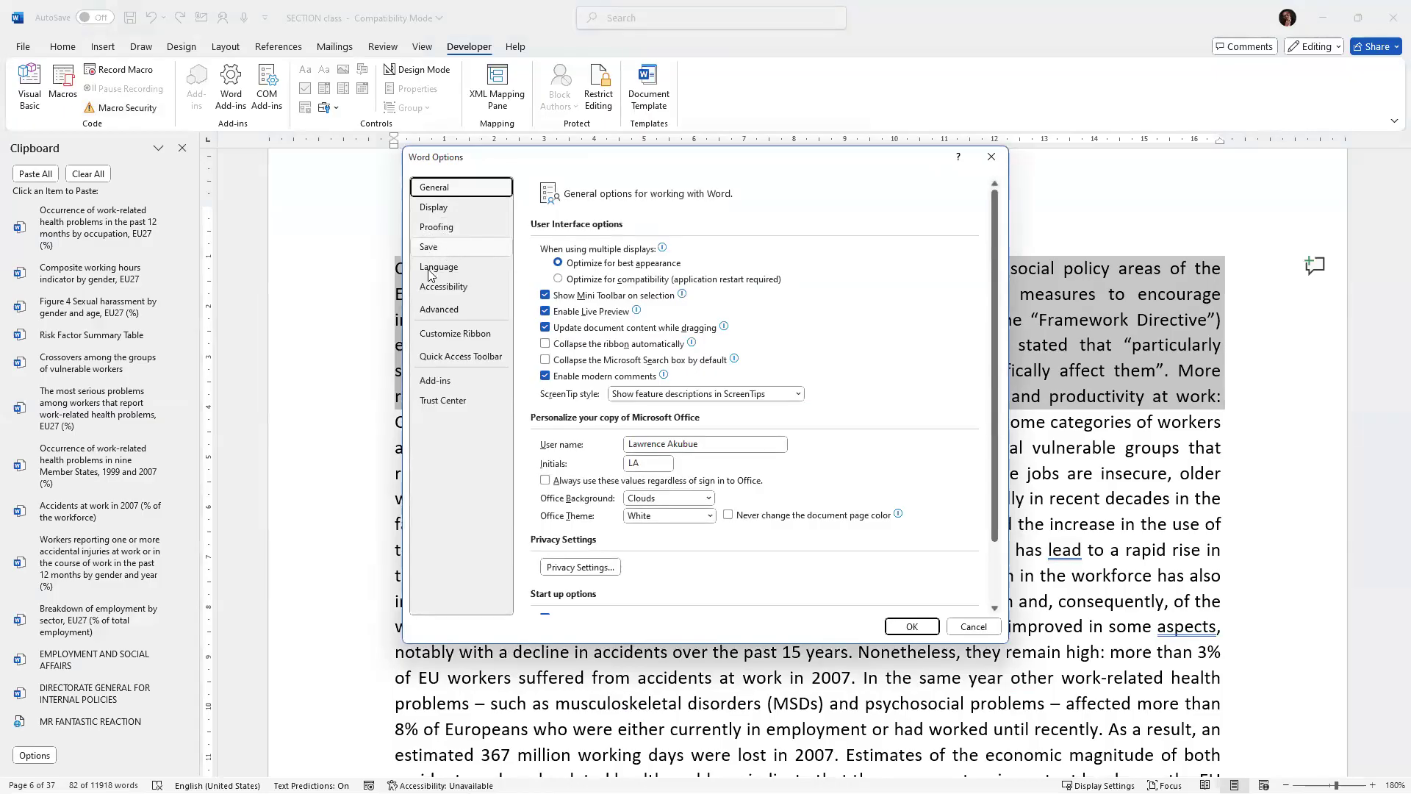
click(447, 338)
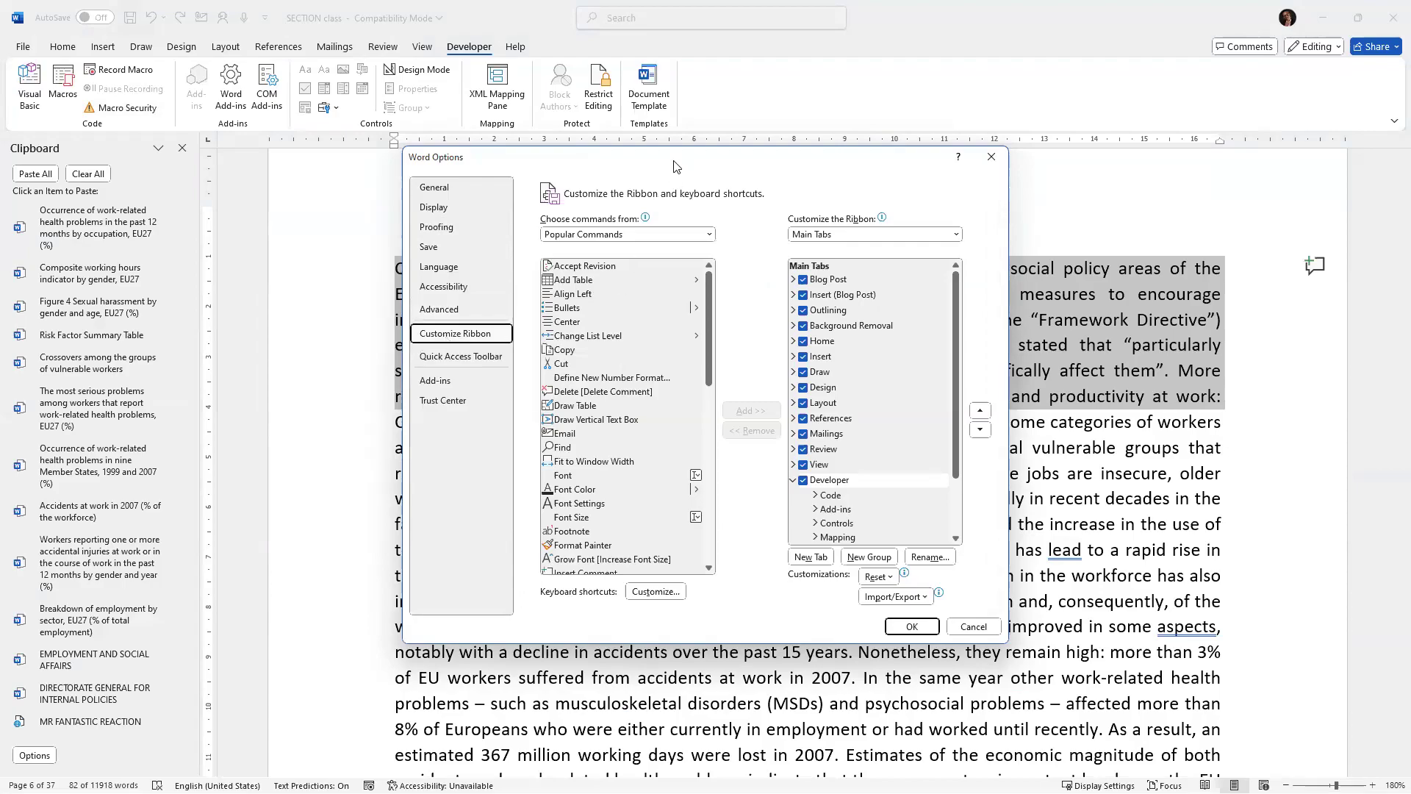
drag(674, 167, 586, 146)
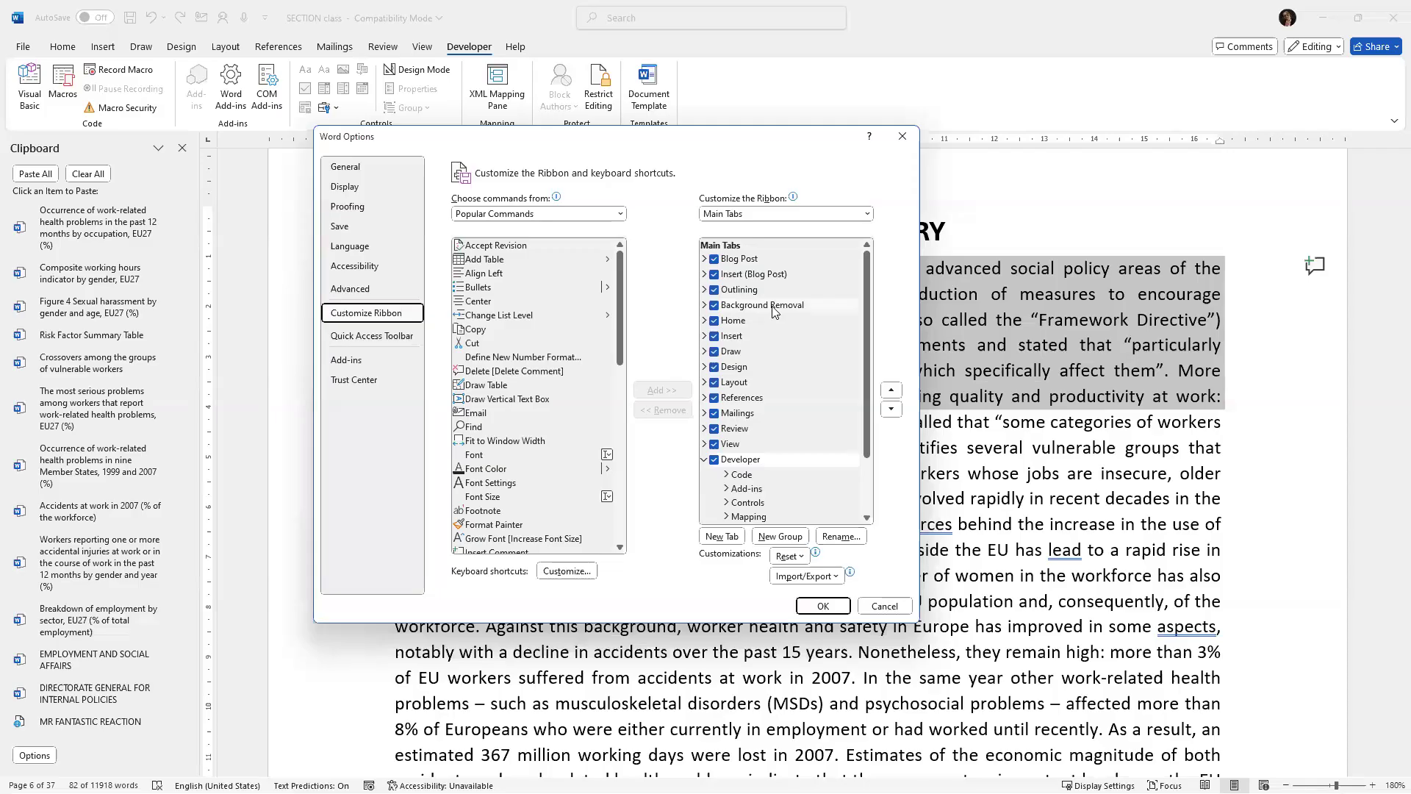
click(713, 460)
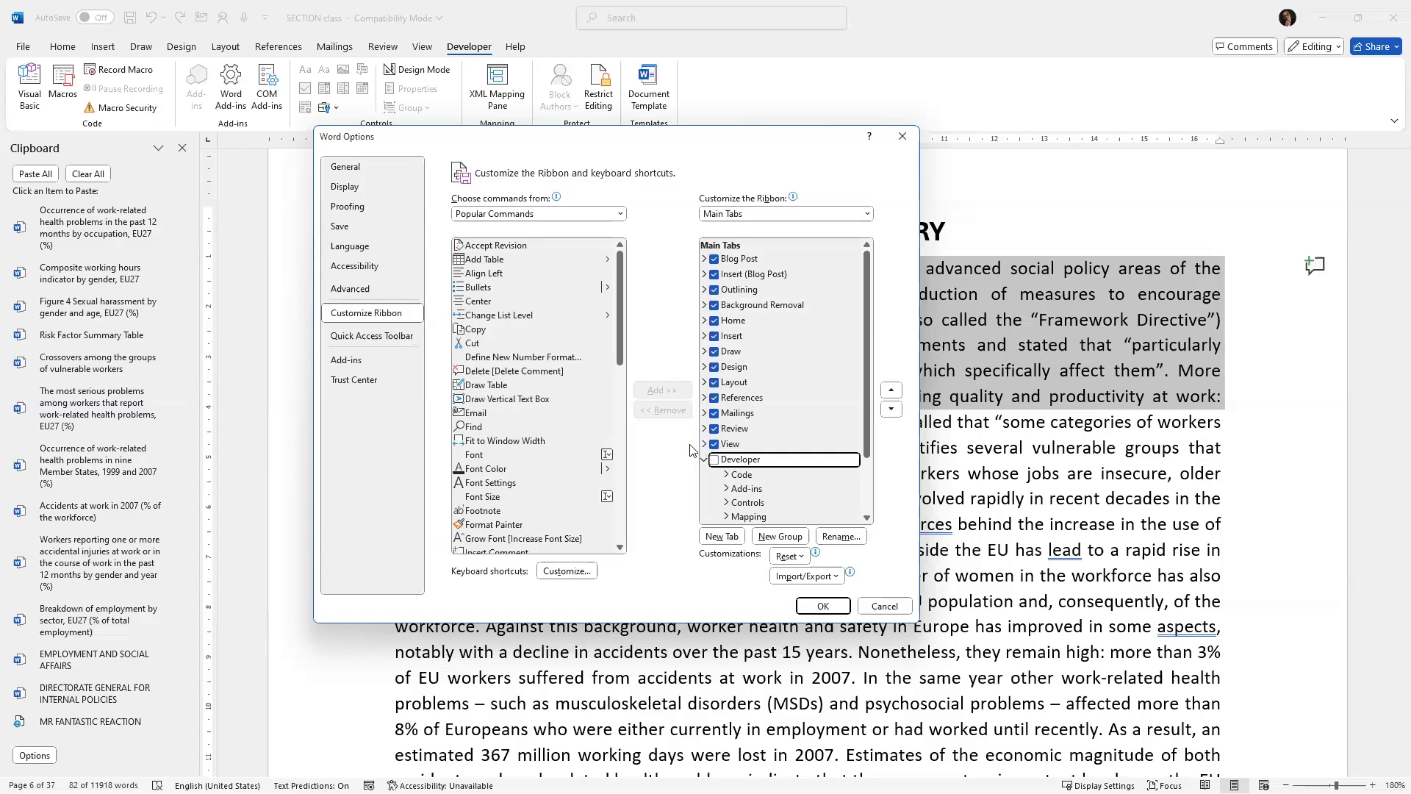
click(823, 605)
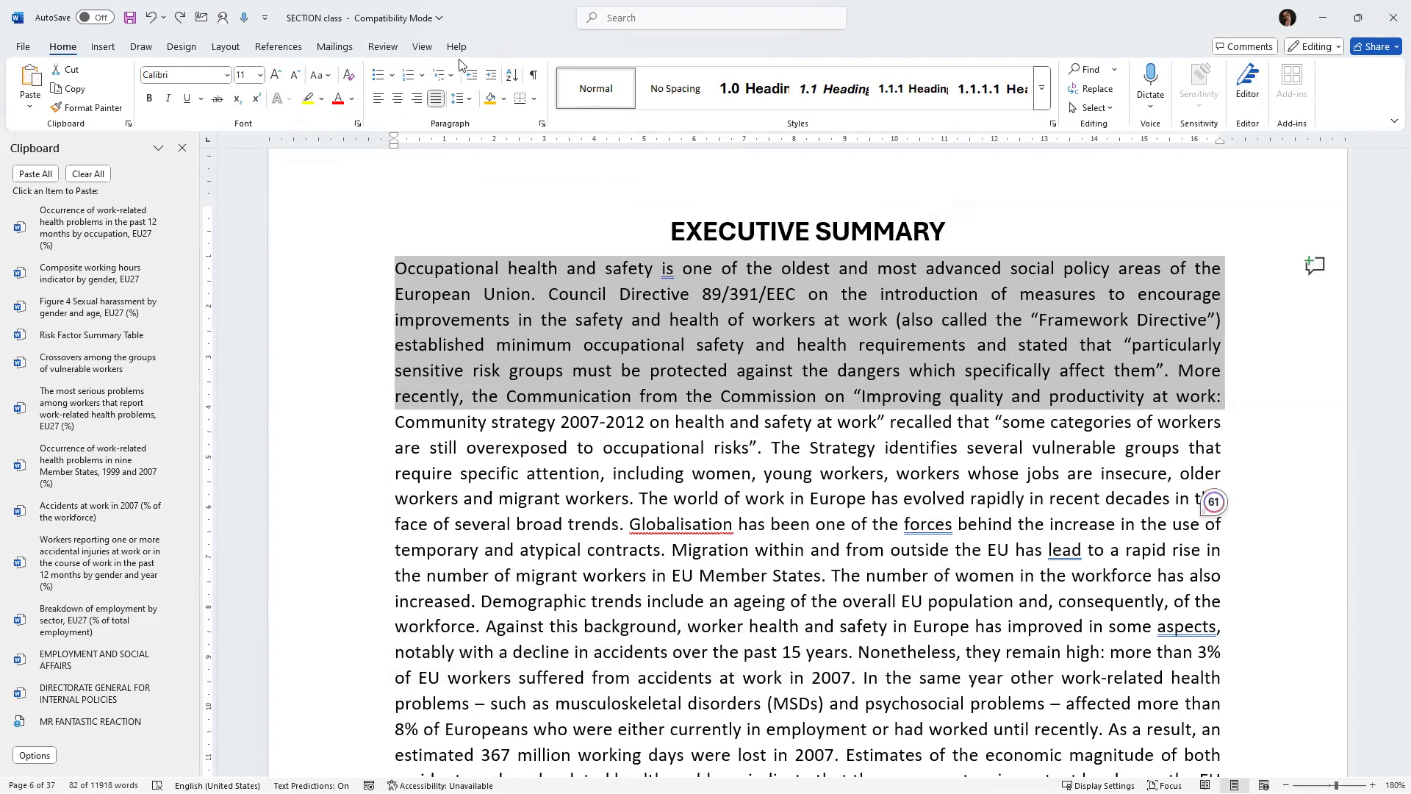
Enable the Developer tab in the ribbon again through the Customize Ribbon options.
click(23, 49)
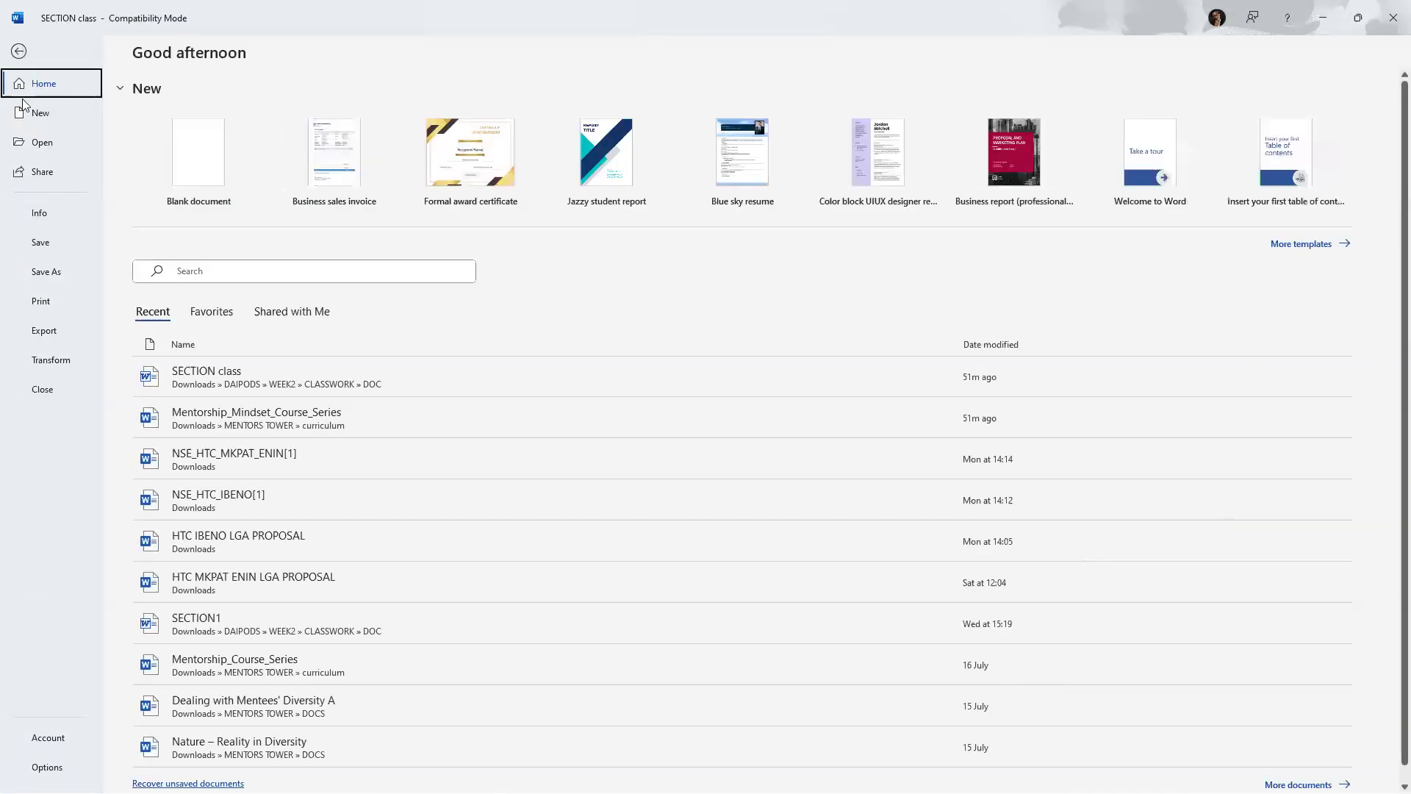
click(46, 766)
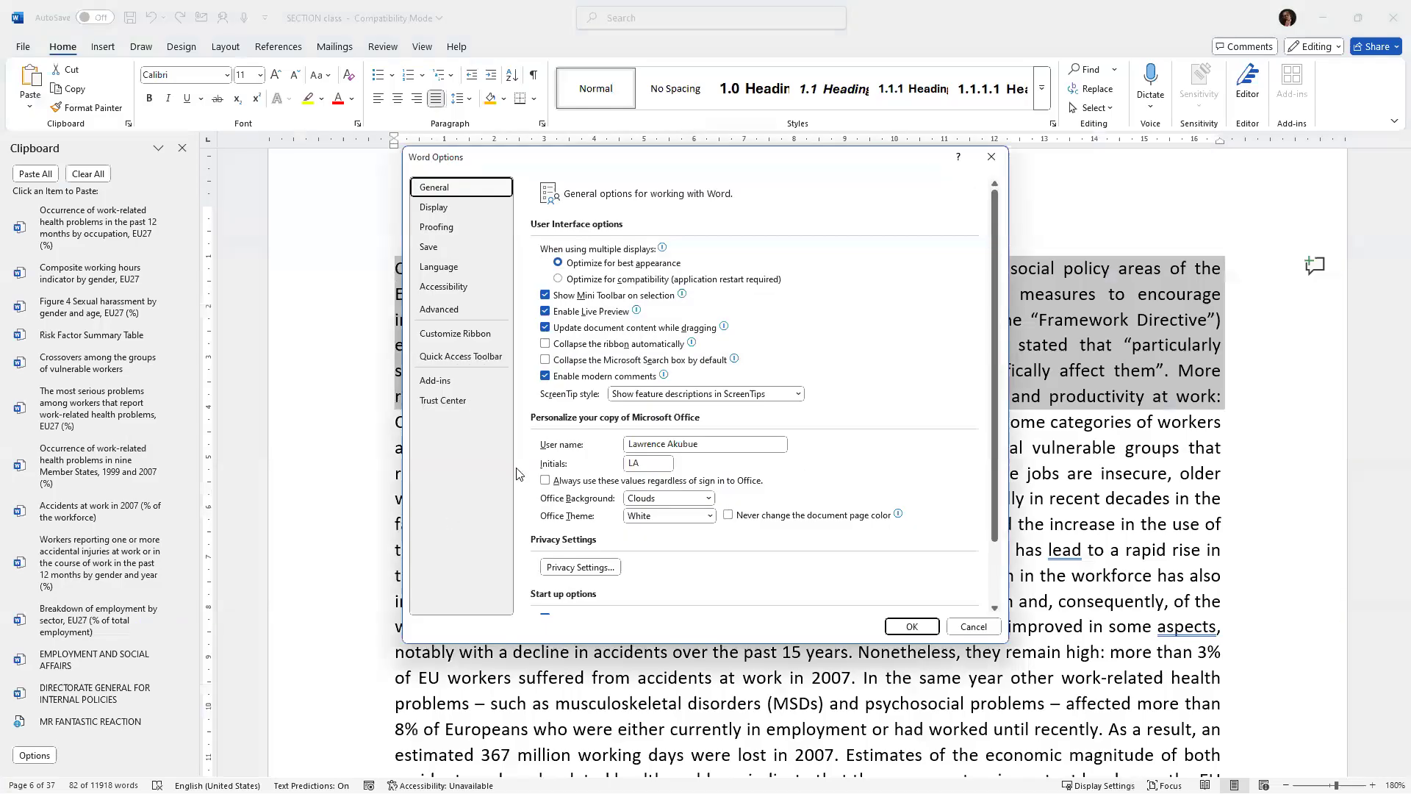
click(454, 333)
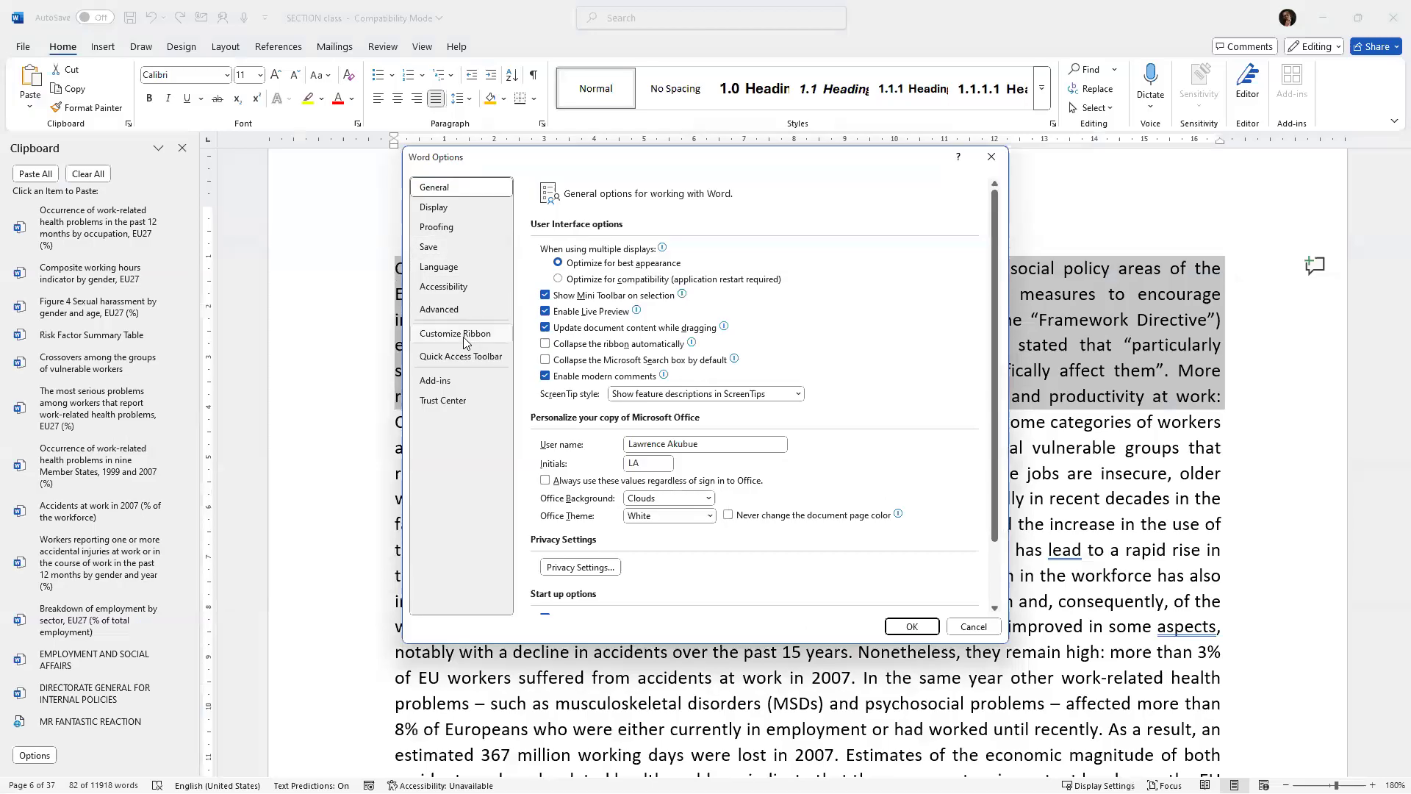
scroll(801, 478, down, 3)
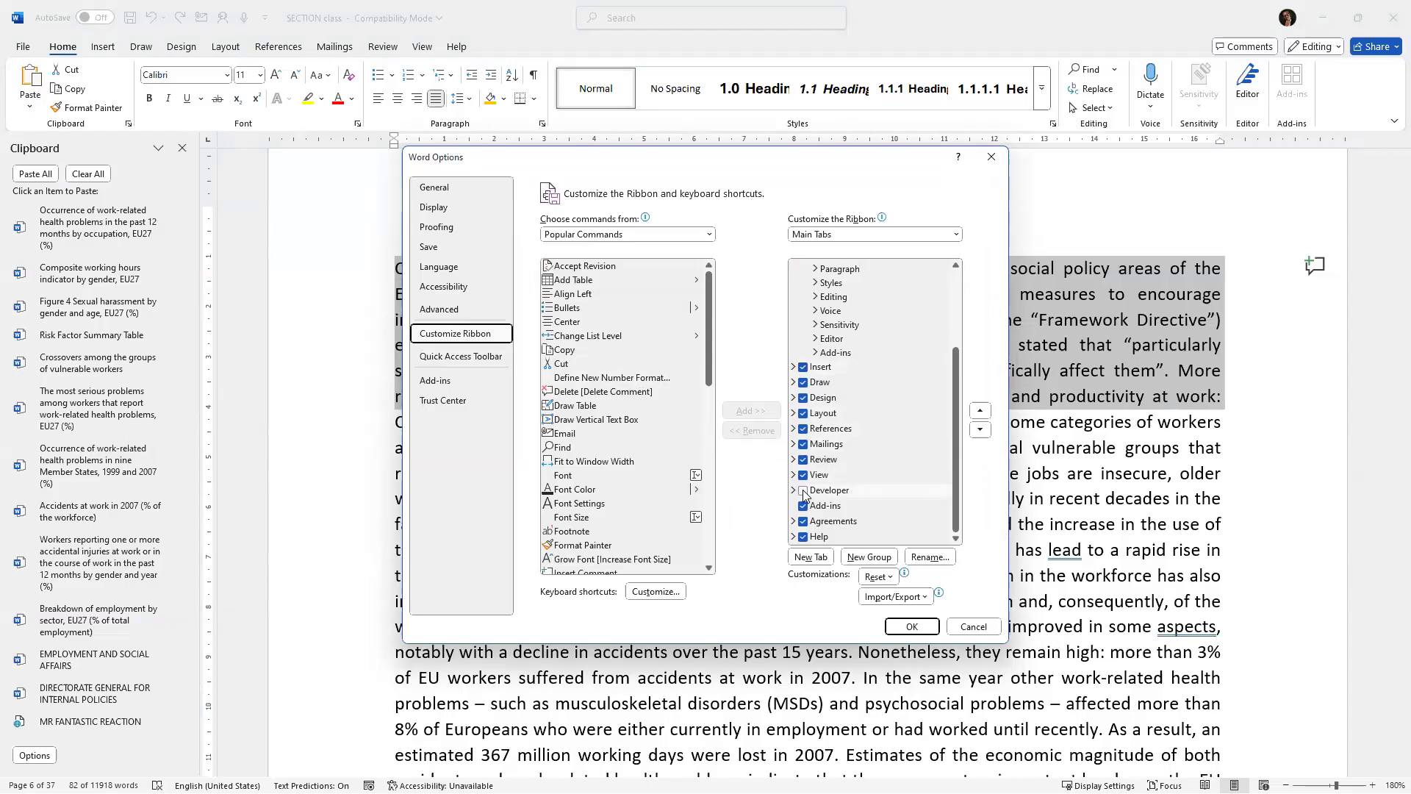
click(803, 491)
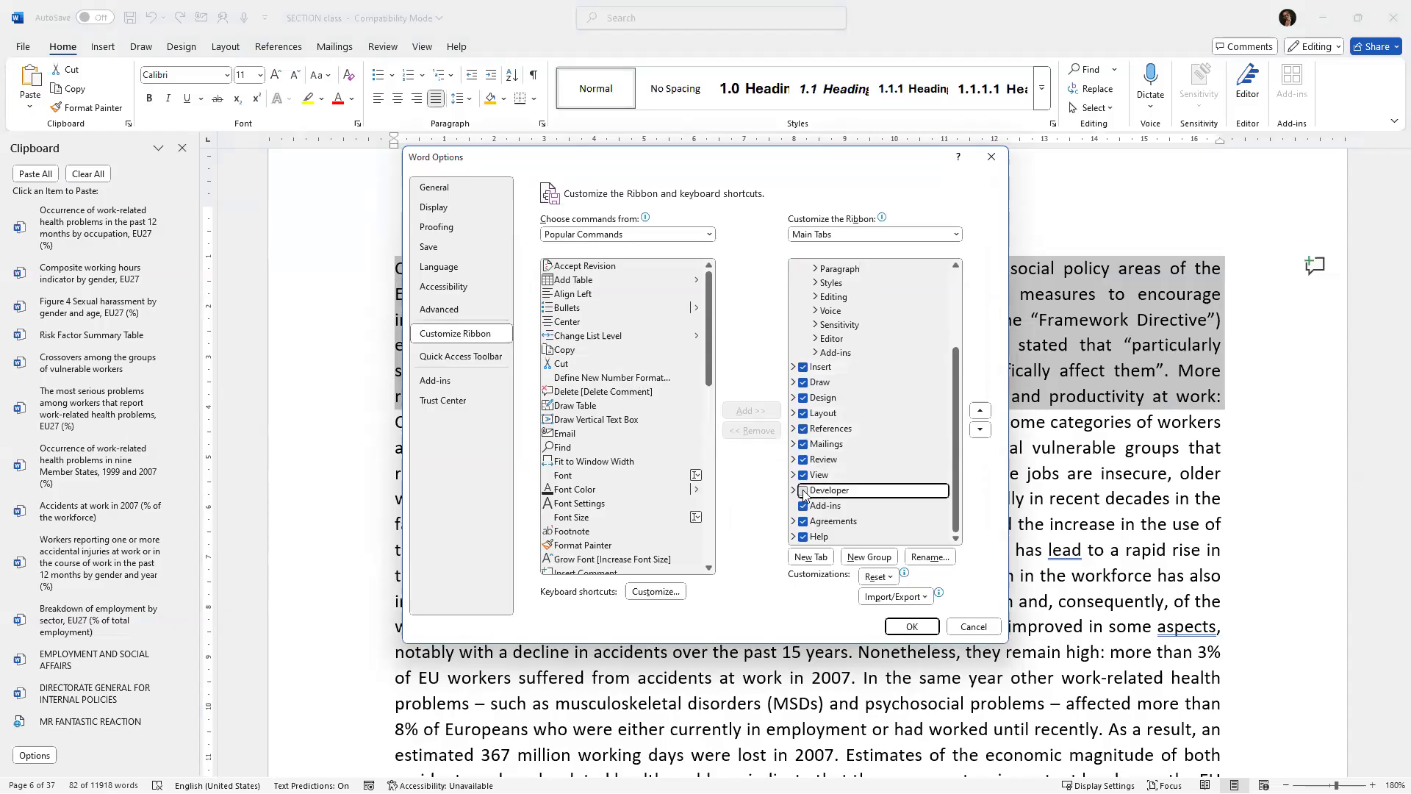
click(911, 627)
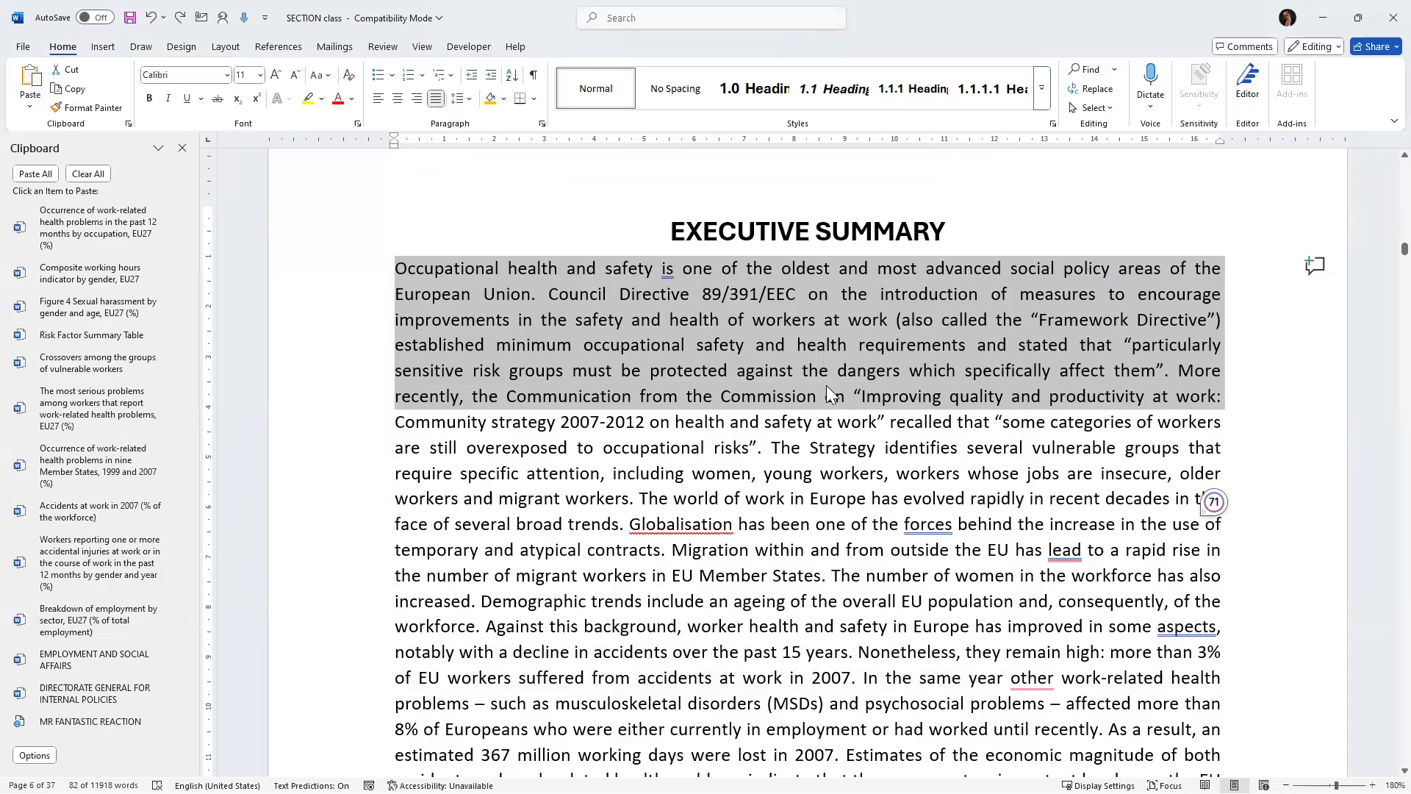
Start recording a new macro and choose to assign it to a keyboard shortcut.
click(452, 48)
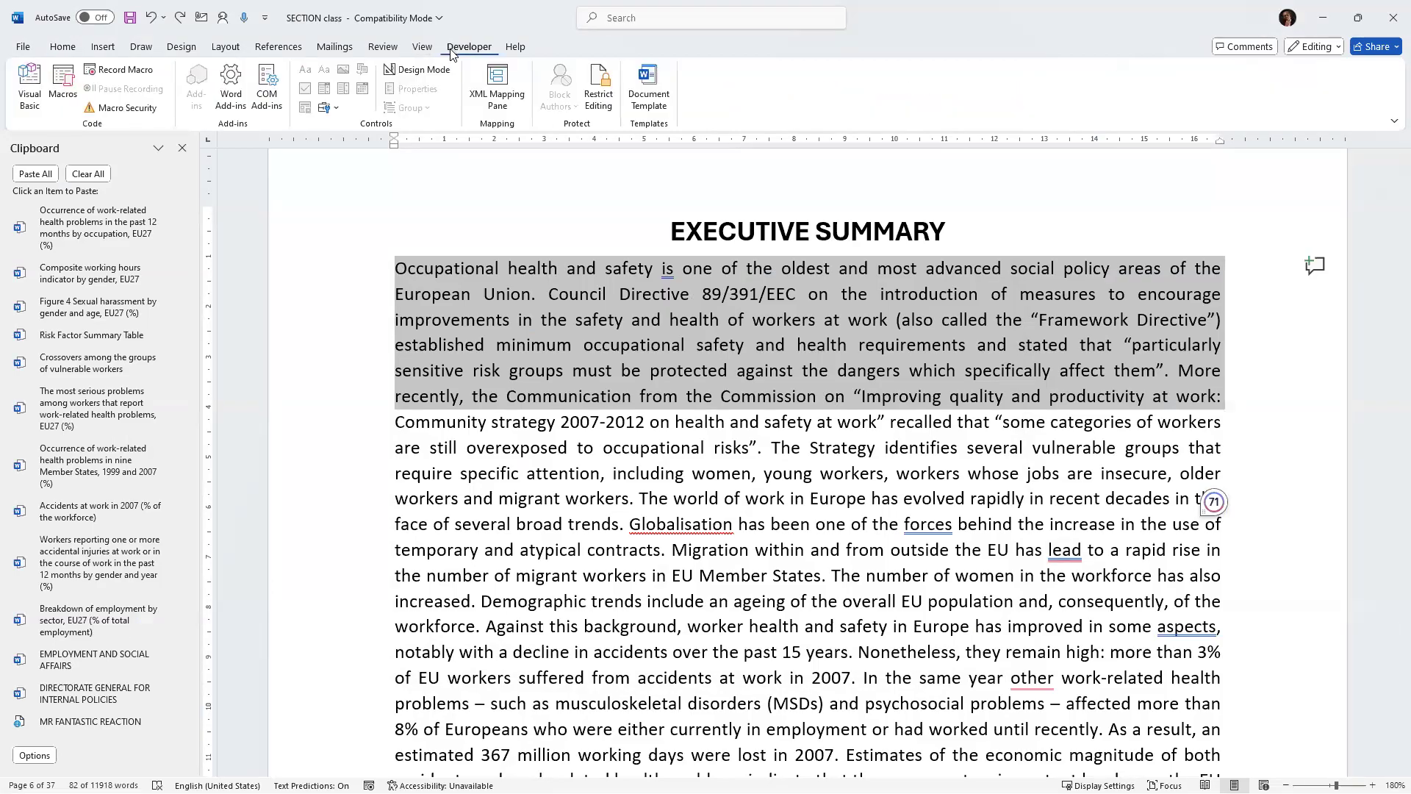
click(112, 74)
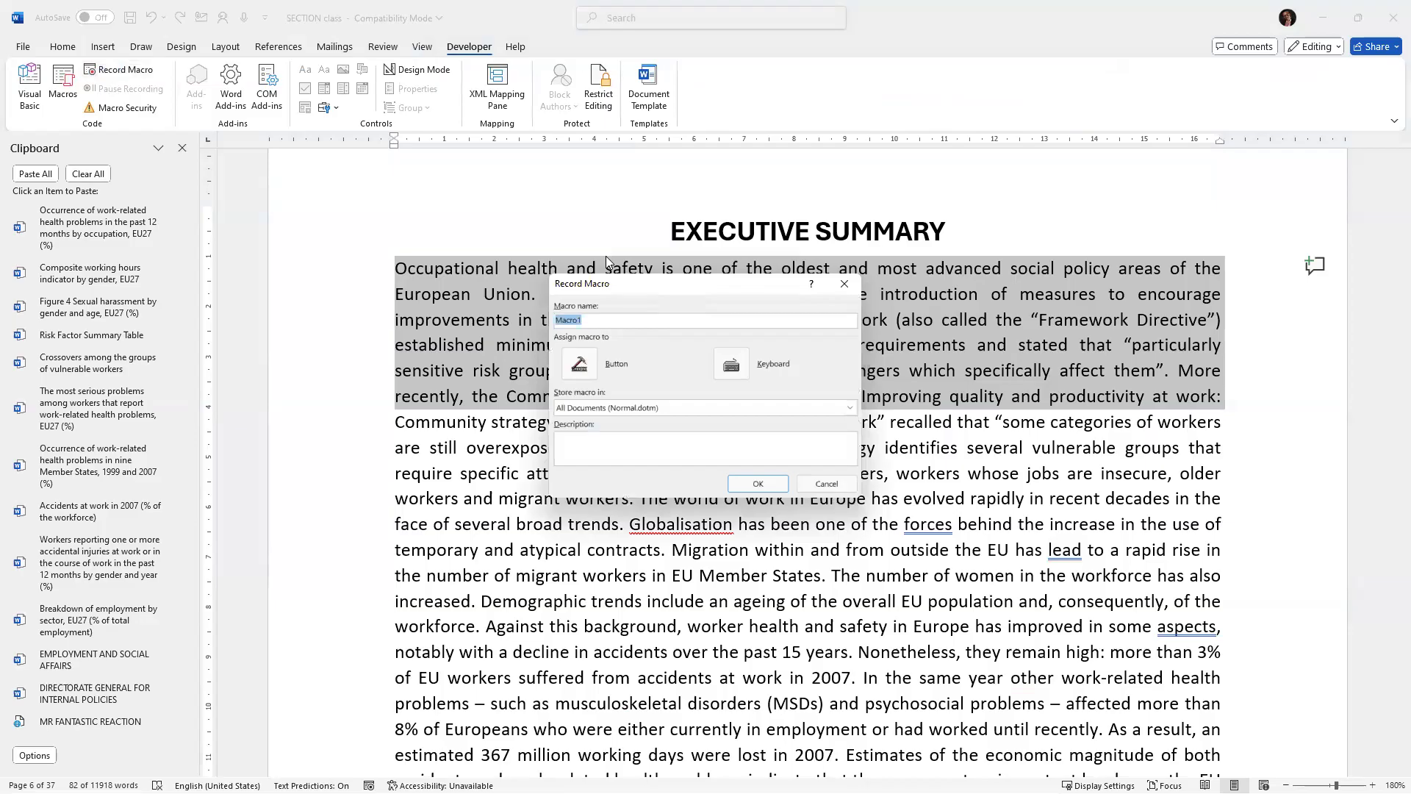
drag(659, 291, 402, 190)
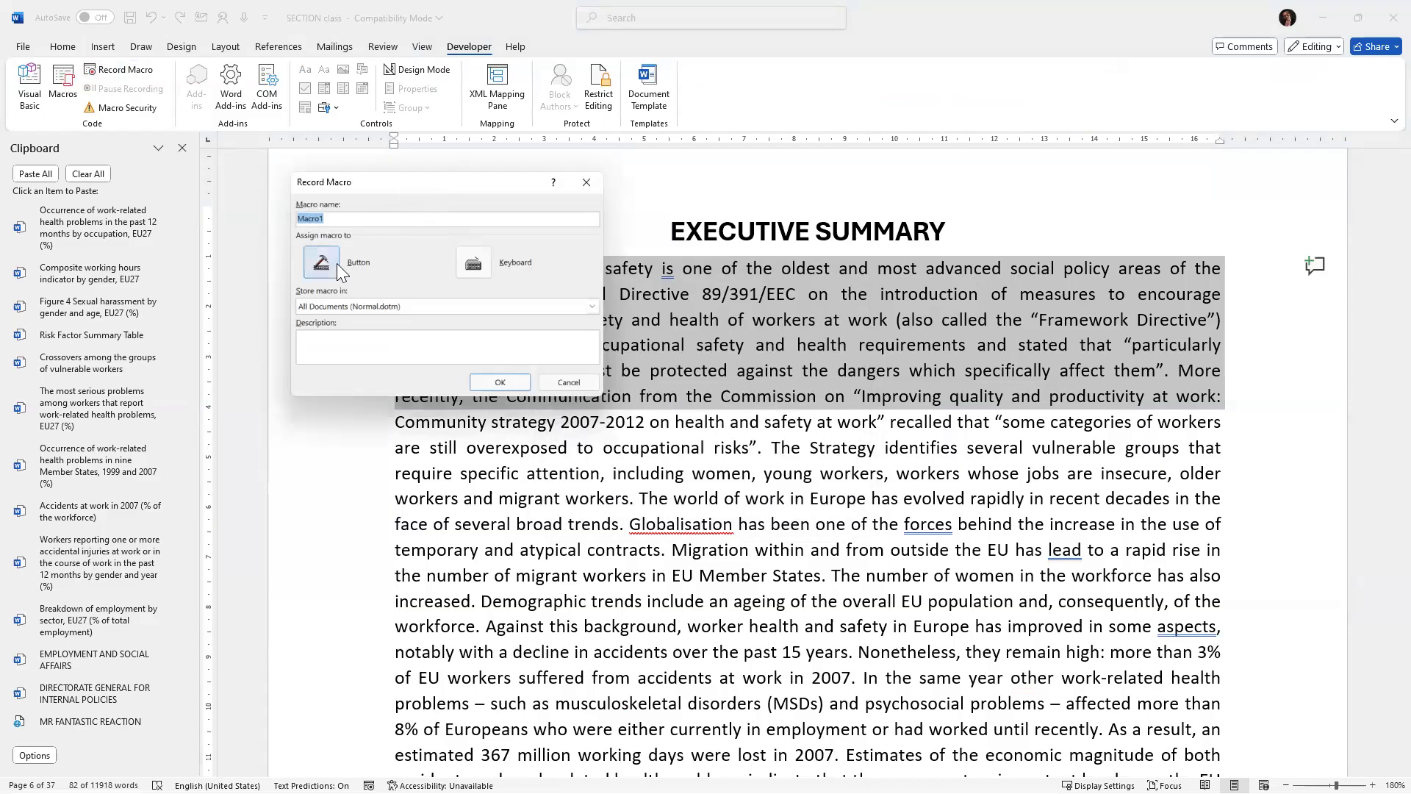
click(473, 263)
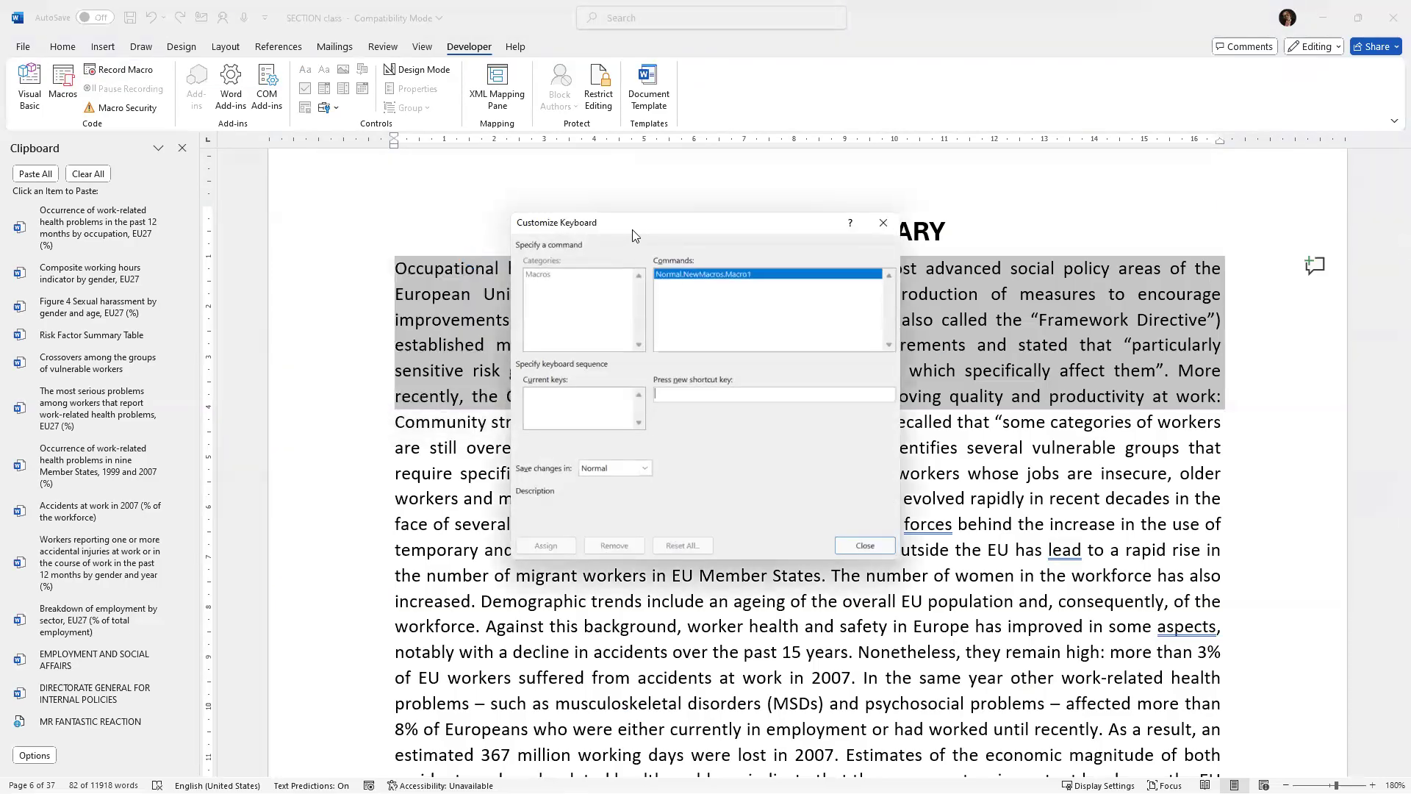
drag(634, 235, 458, 161)
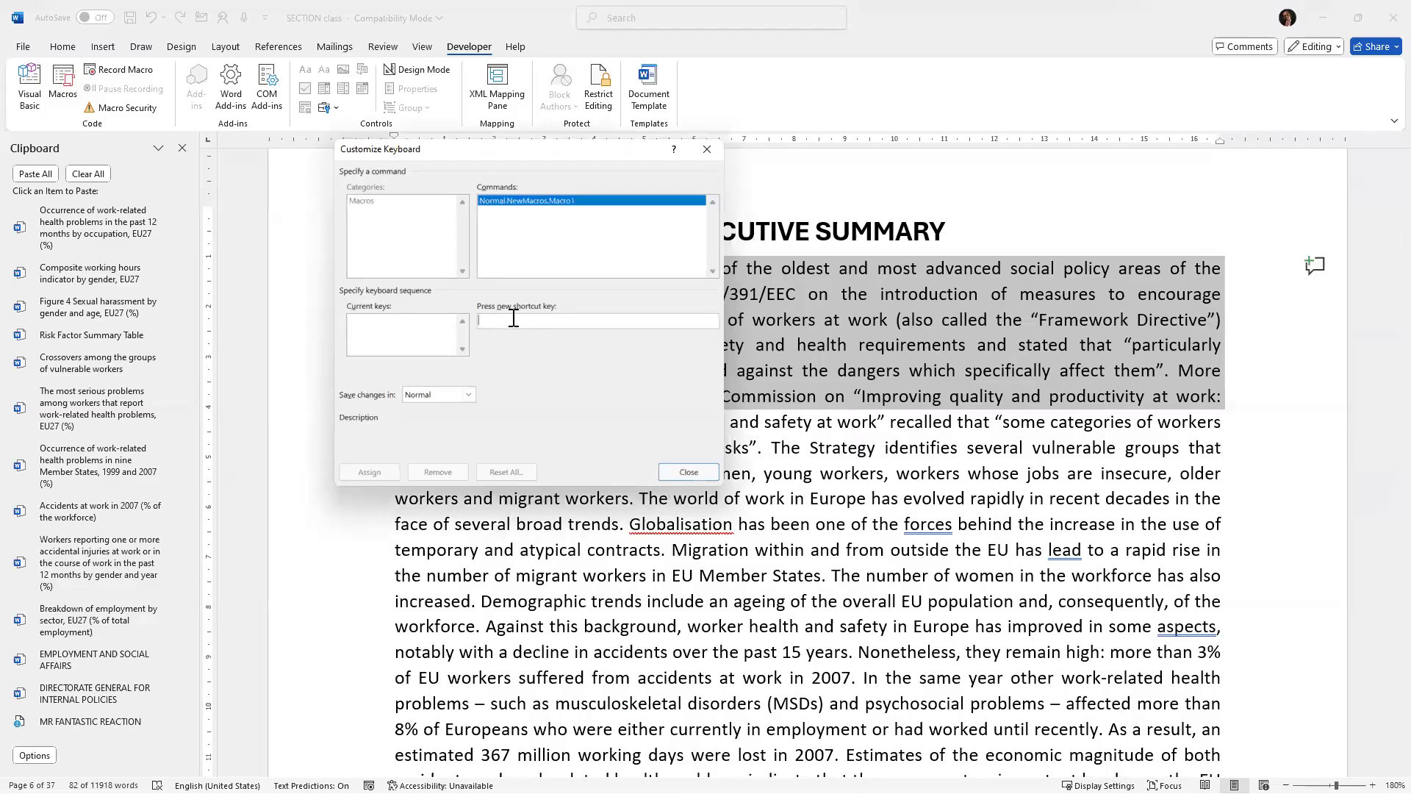
Enter Alt+M as the macro's shortcut key and close the dialog to begin recording.
key(ctrl+c)
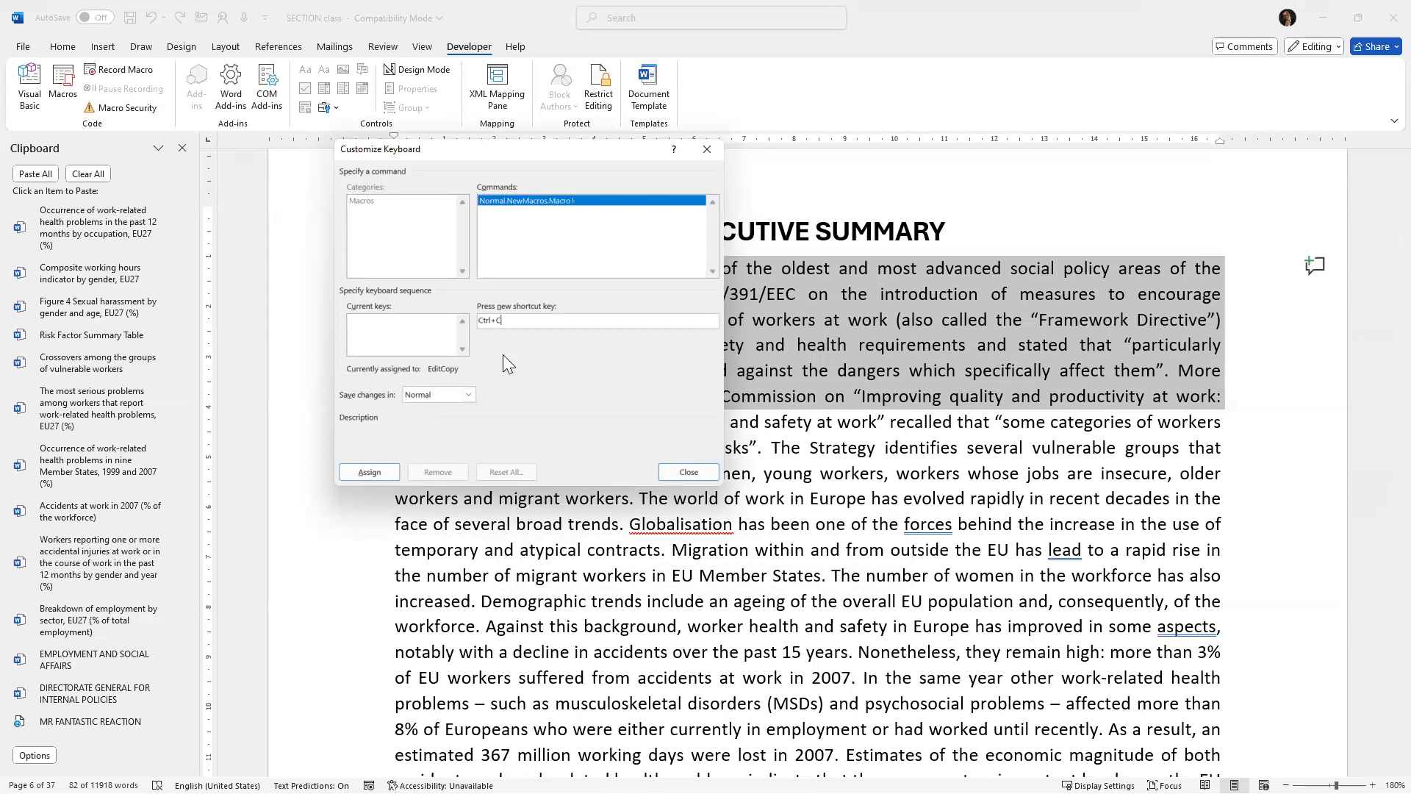
drag(509, 321, 471, 320)
key(BackSpace)
key(ctrl+m)
key(BackSpace)
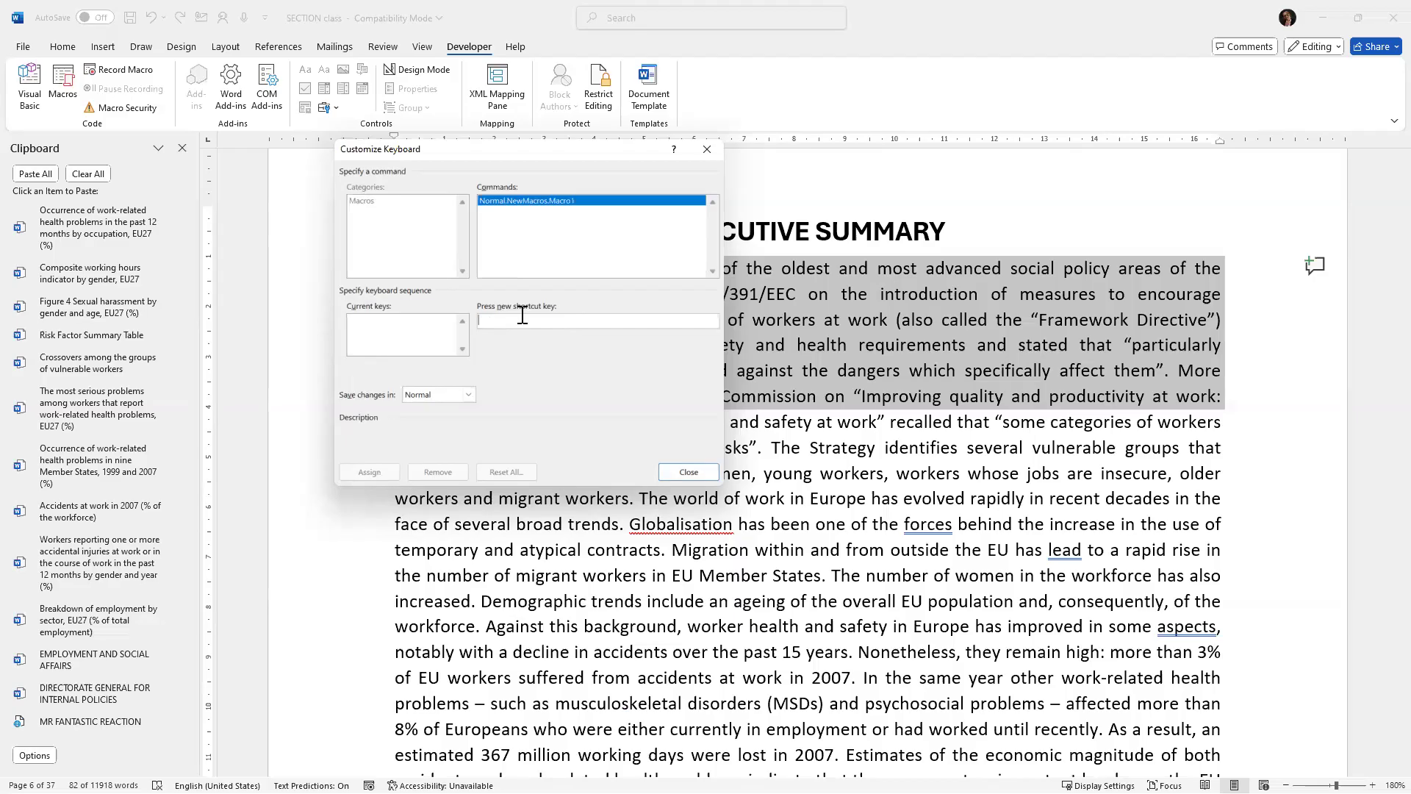
key(alt+m)
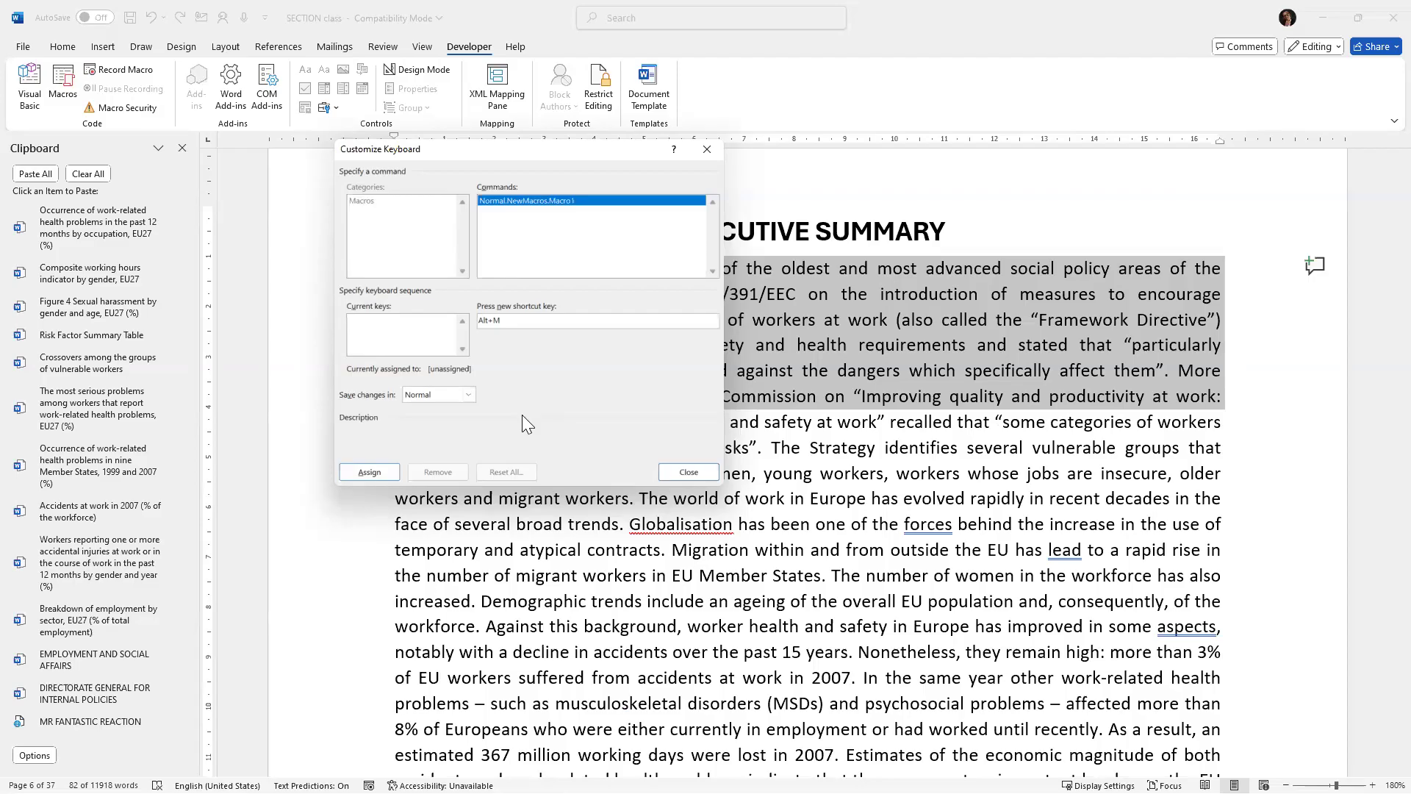
click(688, 472)
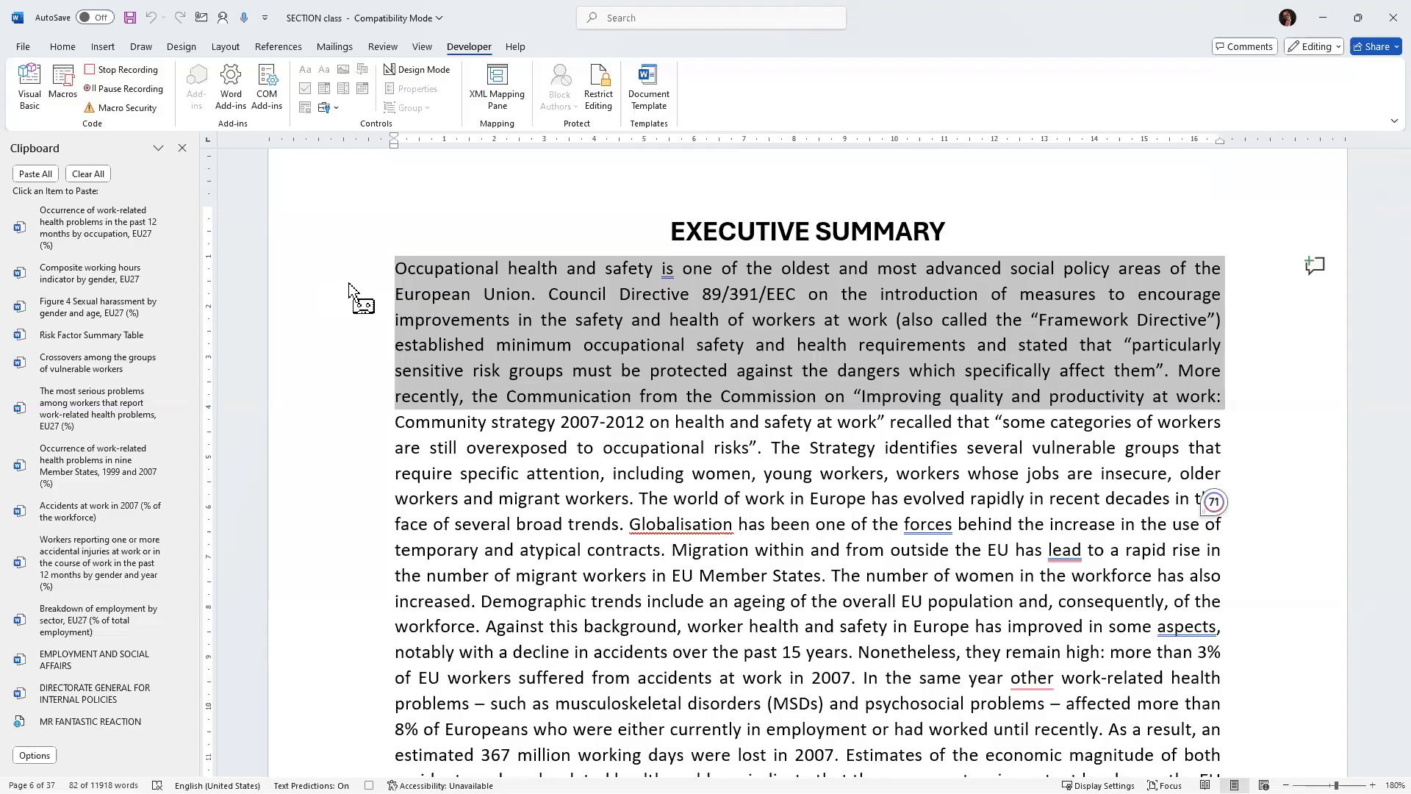
Set the selected Executive Summary lines to the Aptos Display font at 18 pt.
click(63, 51)
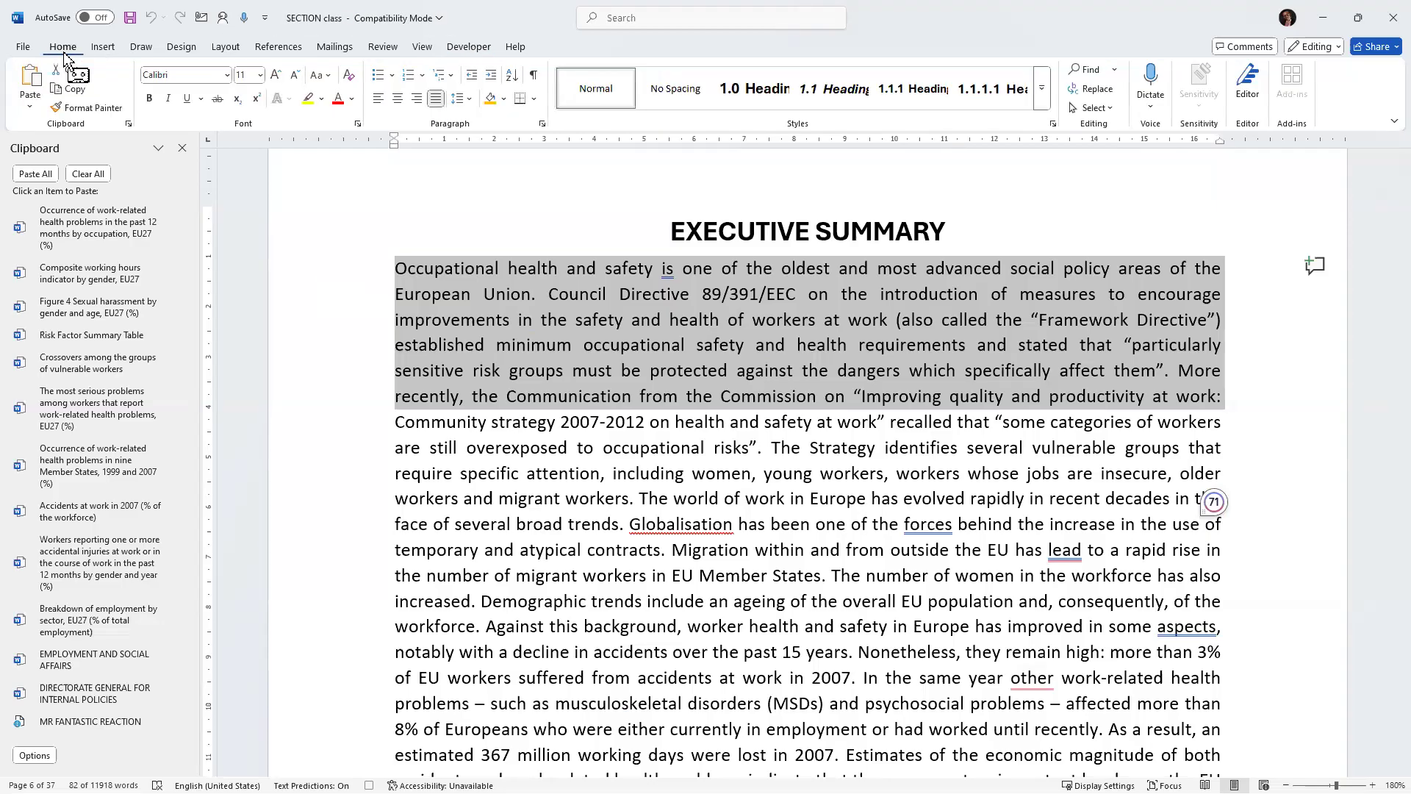
click(226, 76)
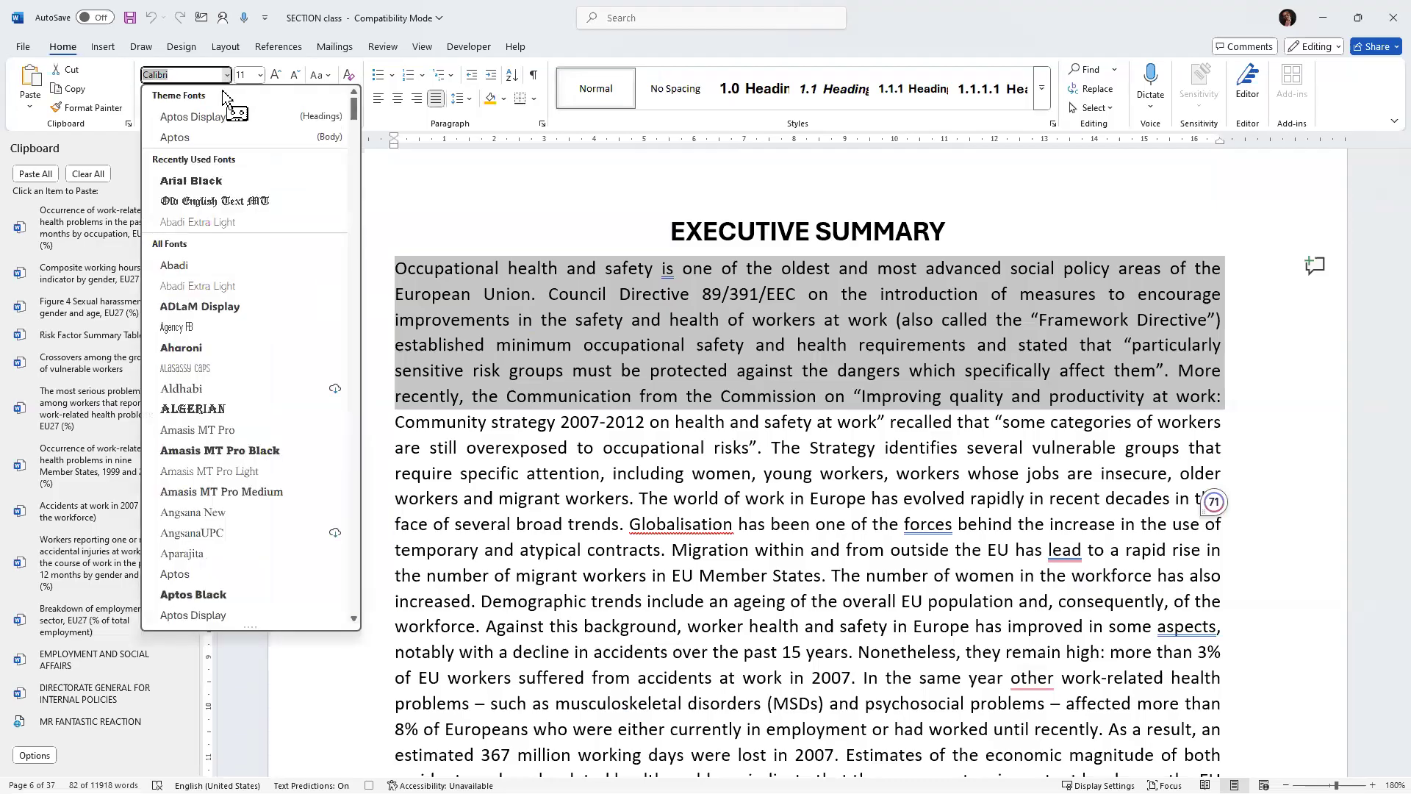
click(213, 117)
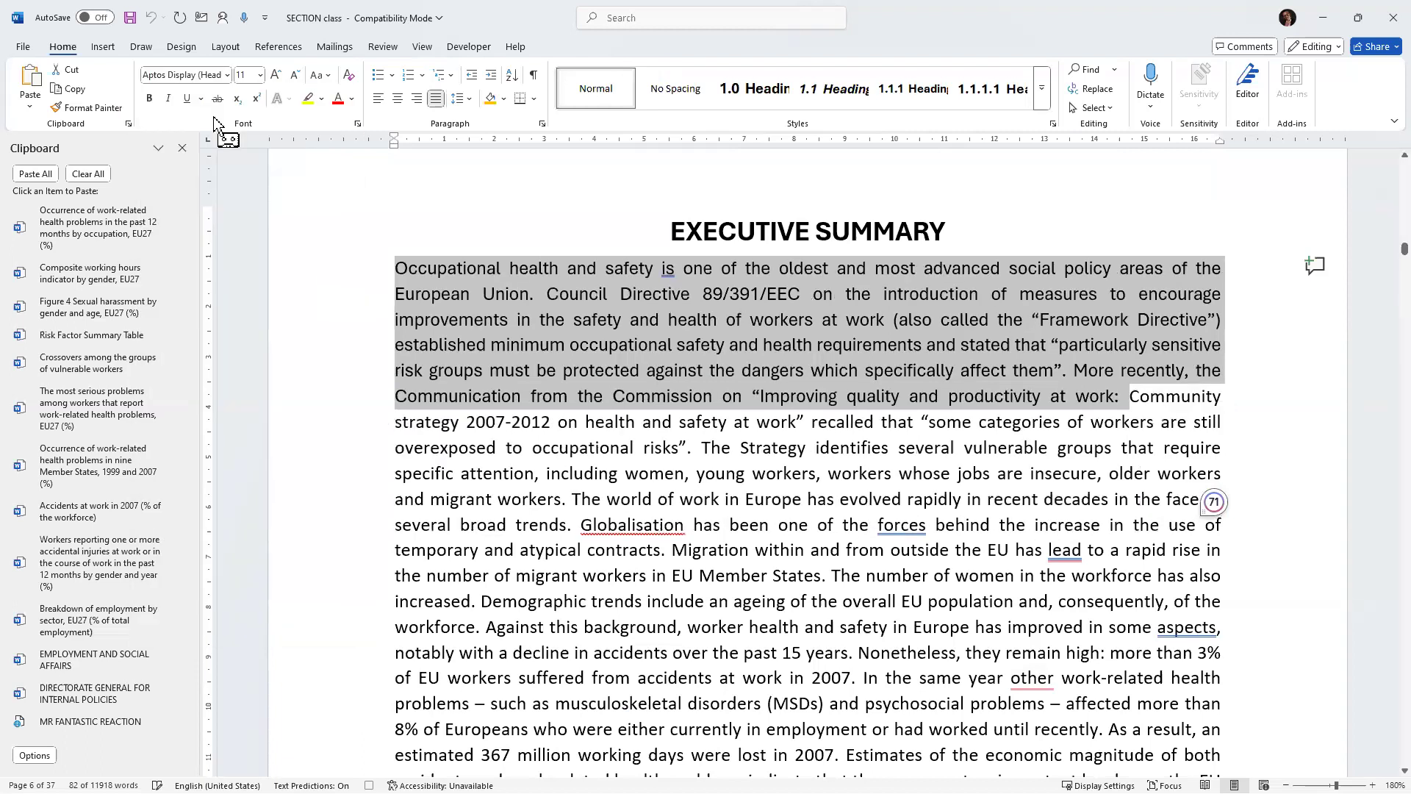
click(261, 77)
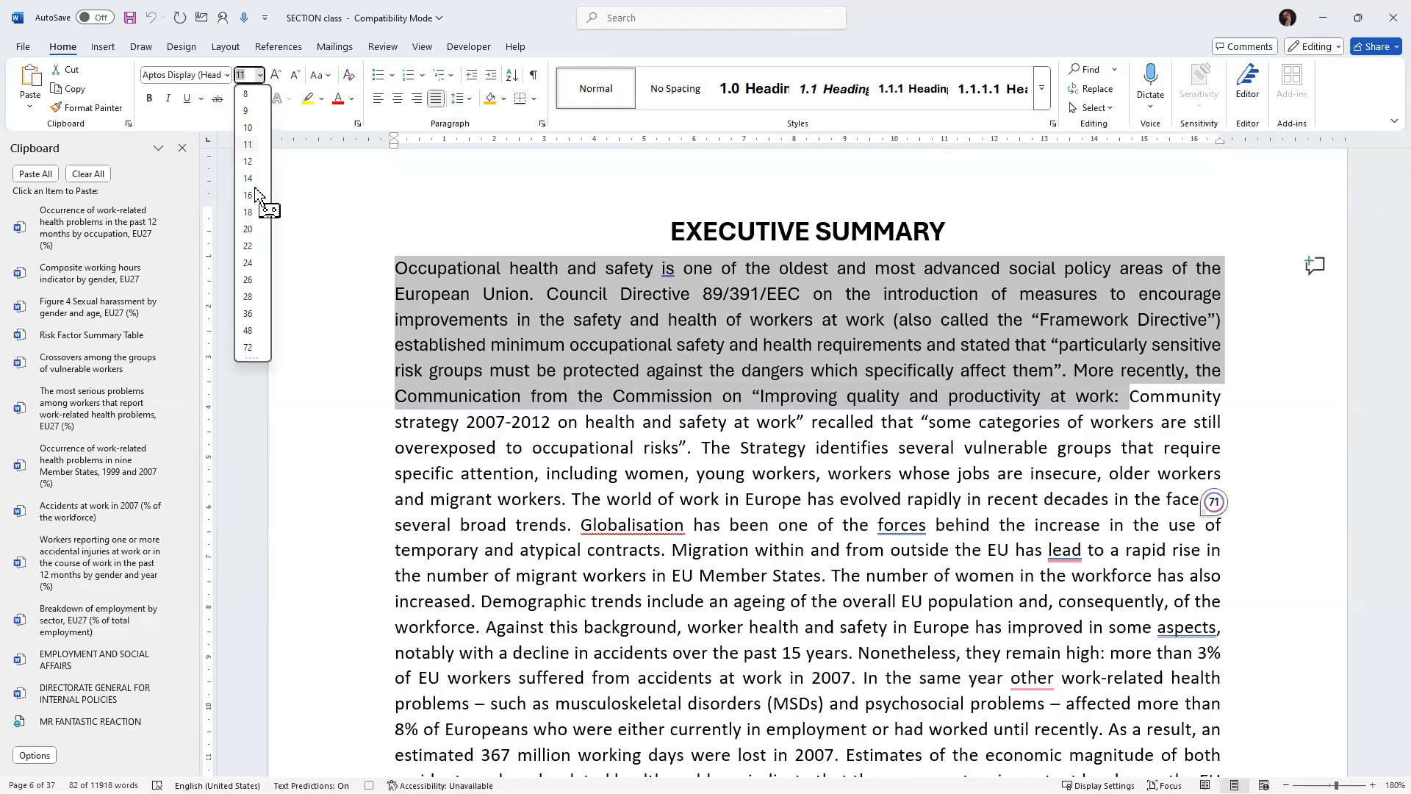
click(248, 213)
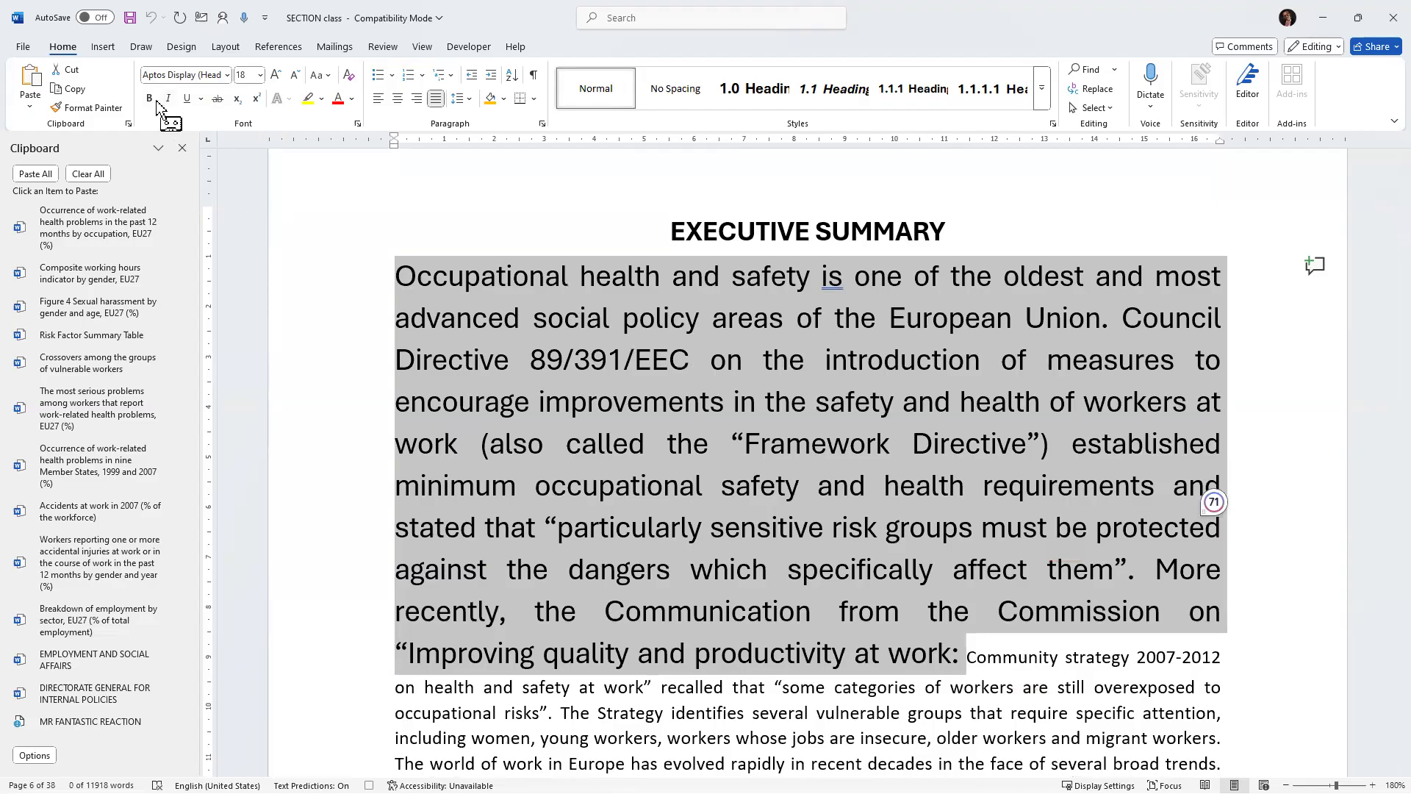
Make the selected lines bold, underlined and italic, and stop the macro recording.
click(155, 103)
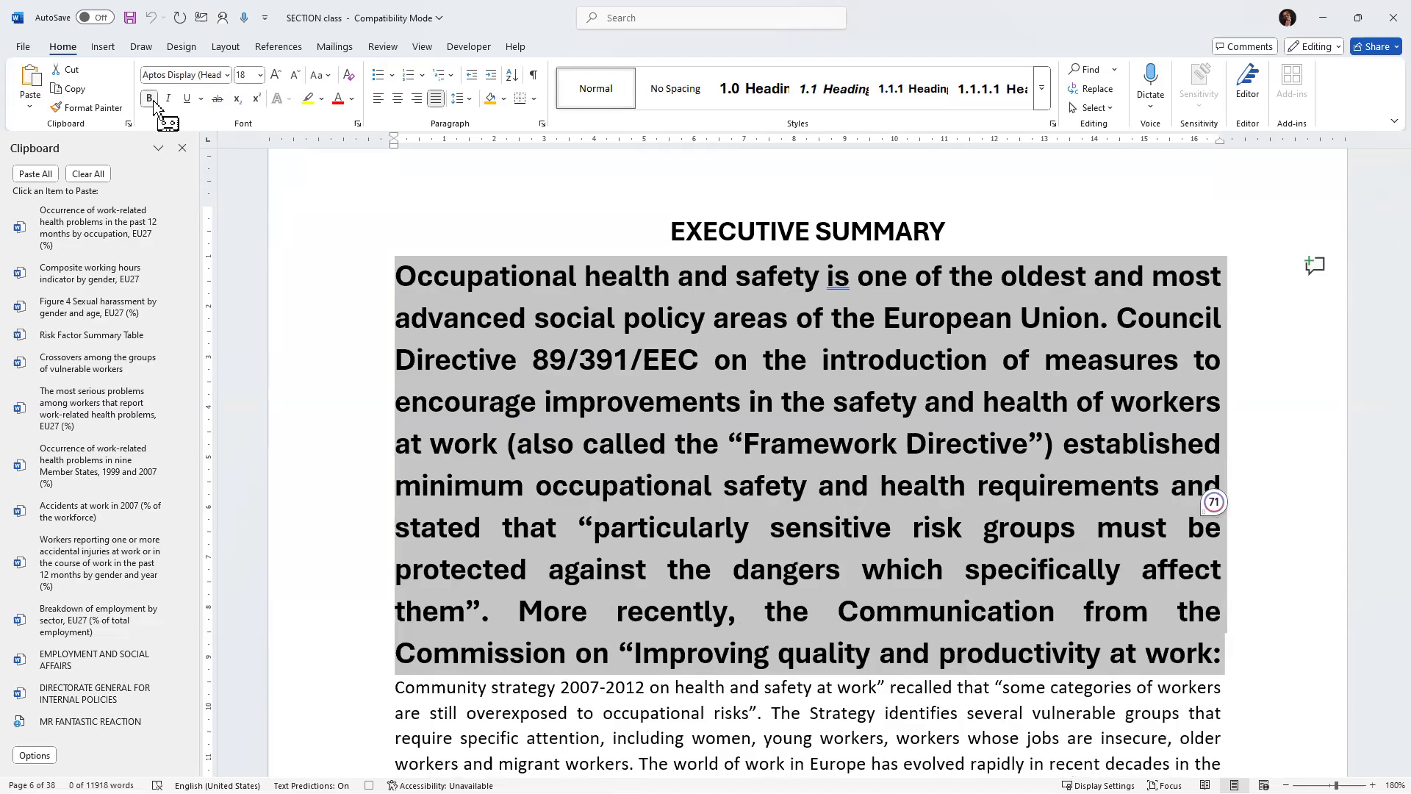
click(187, 103)
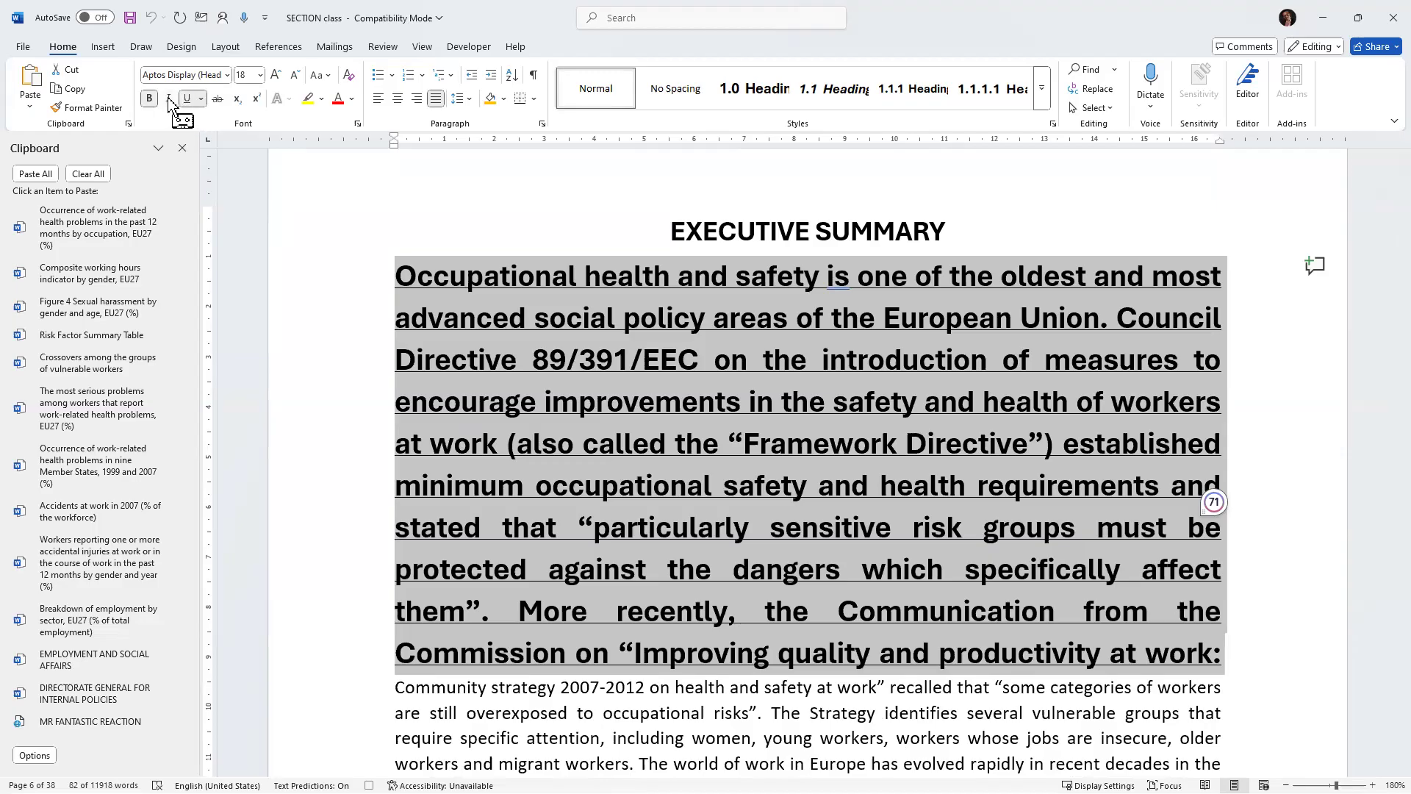
click(169, 100)
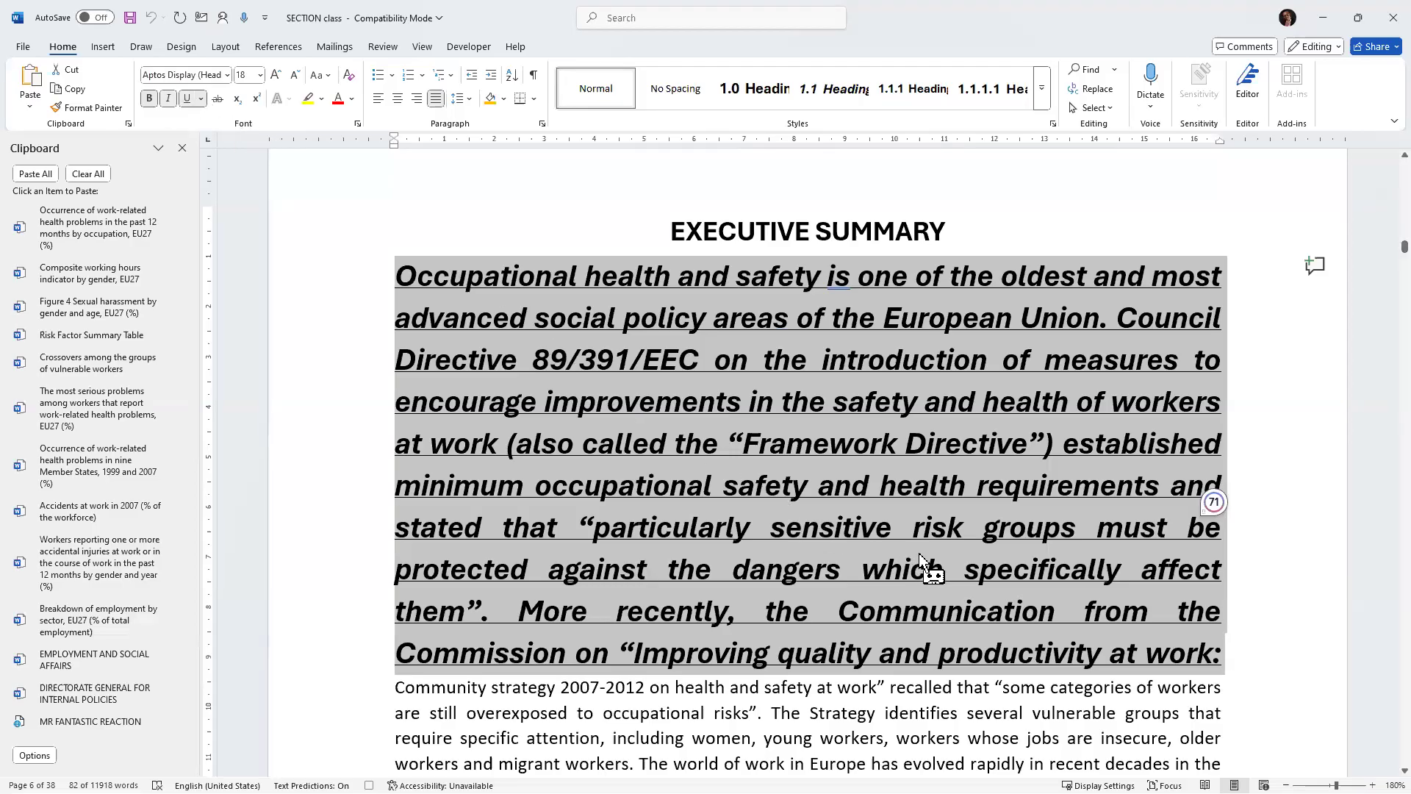
click(467, 48)
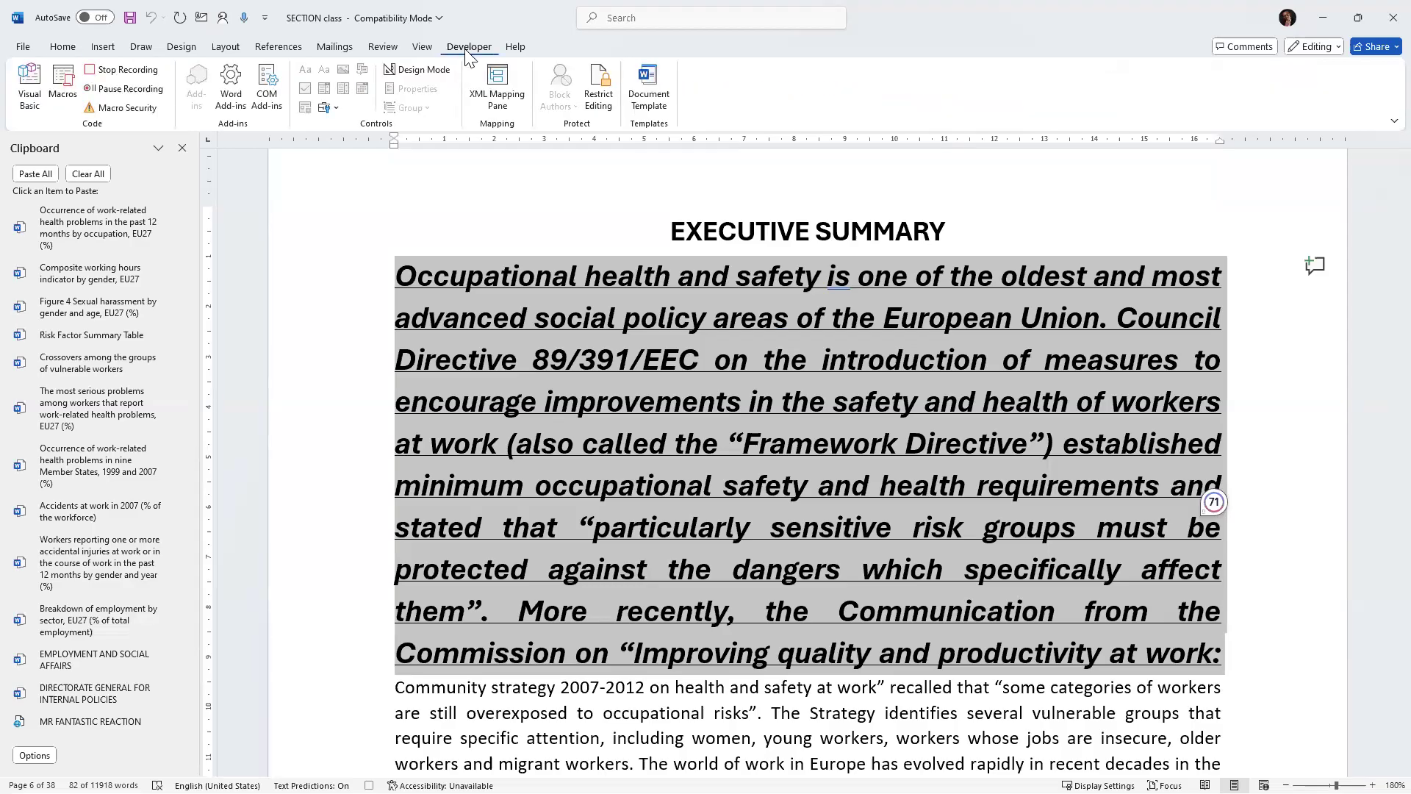
click(116, 72)
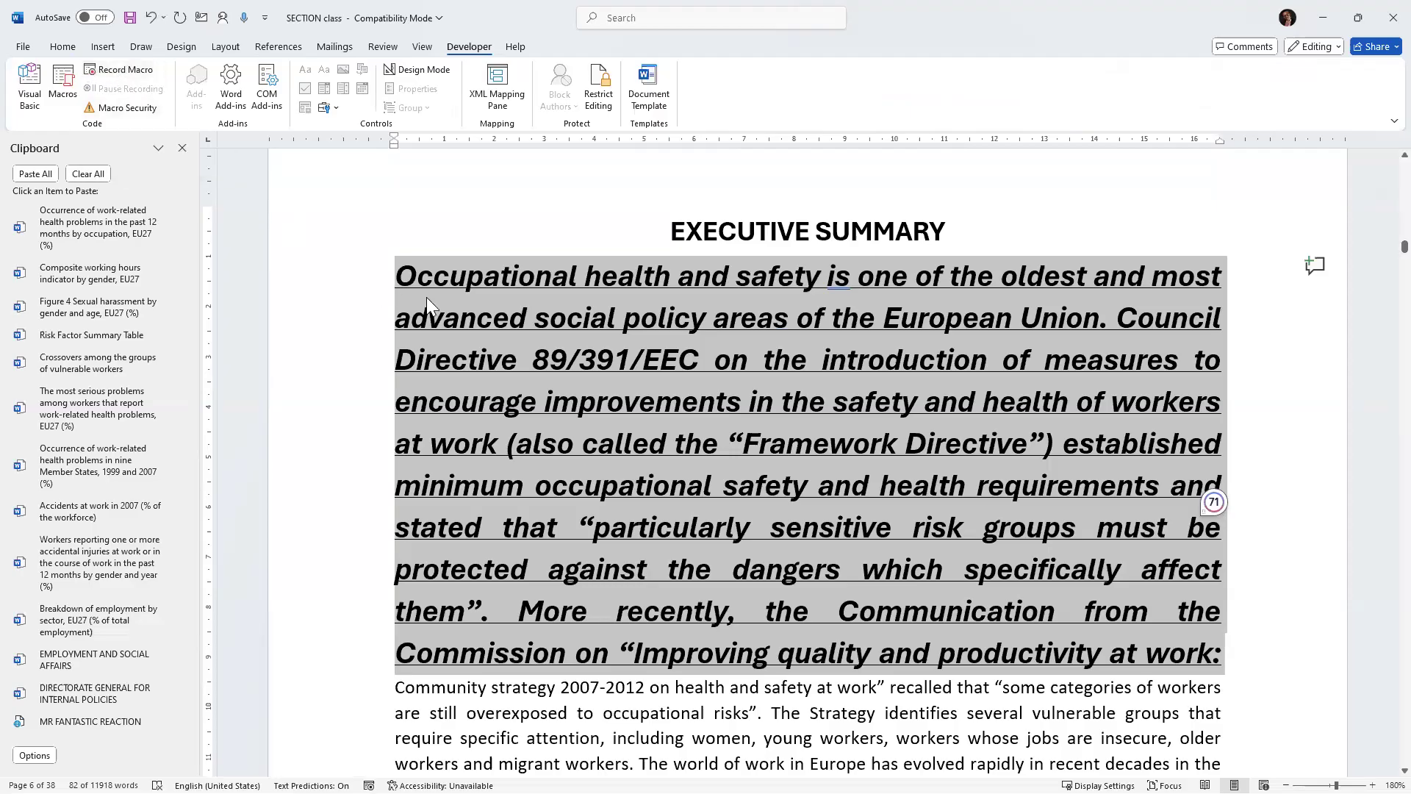
Select the Background Information paragraph and try to run the recorded macro with its Alt+M shortcut.
scroll(507, 382, down, 2)
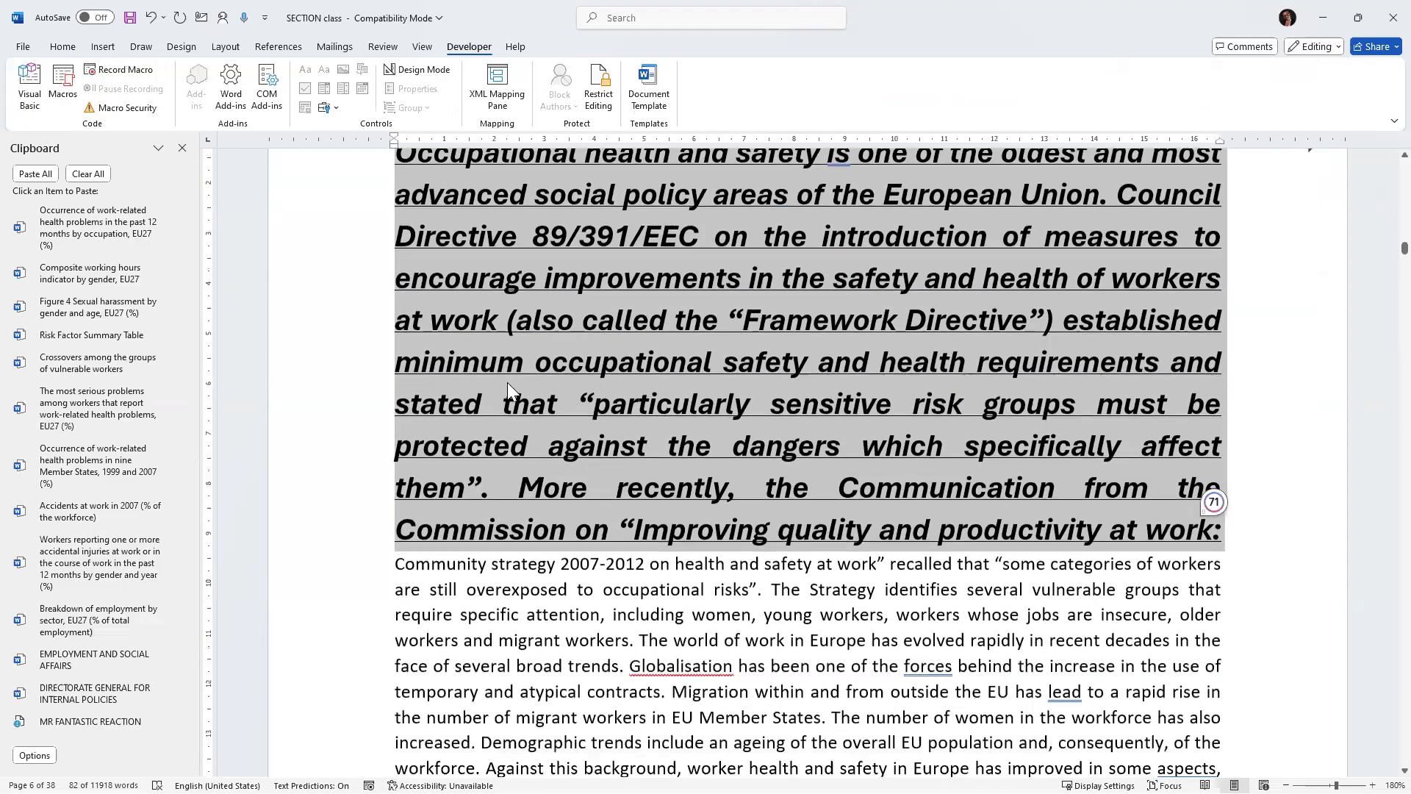
scroll(517, 380, down, 20)
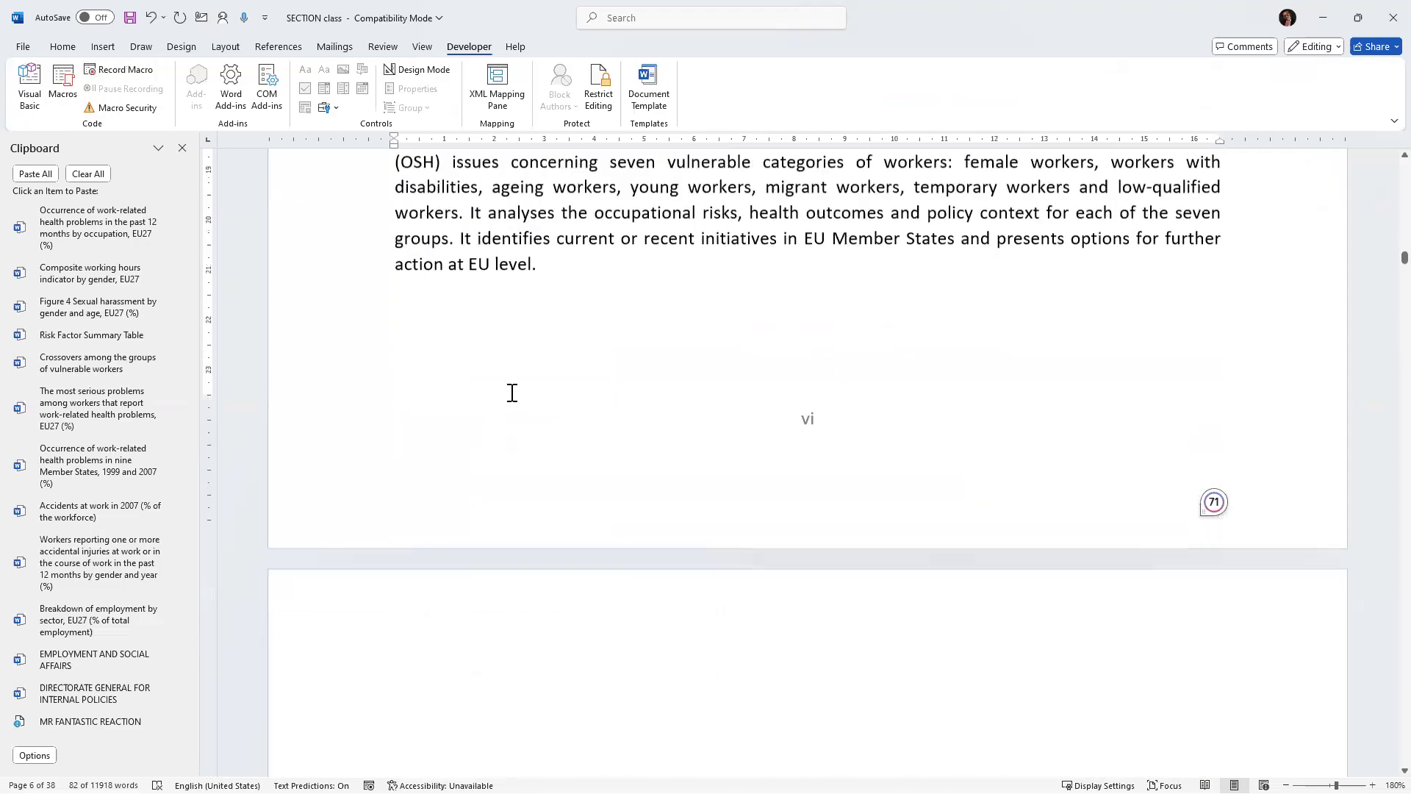
scroll(514, 385, down, 15)
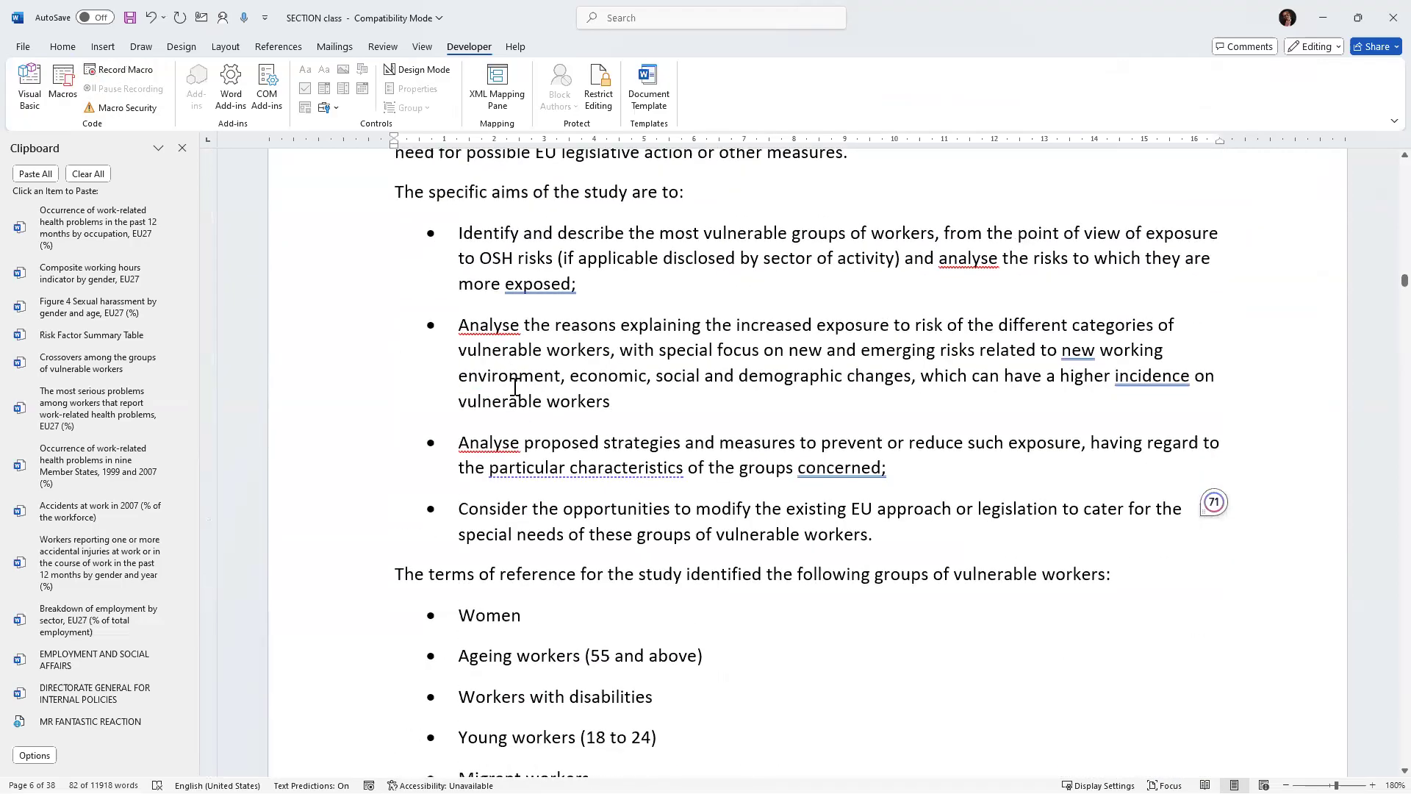
scroll(441, 375, up, 4)
drag(395, 321, 854, 425)
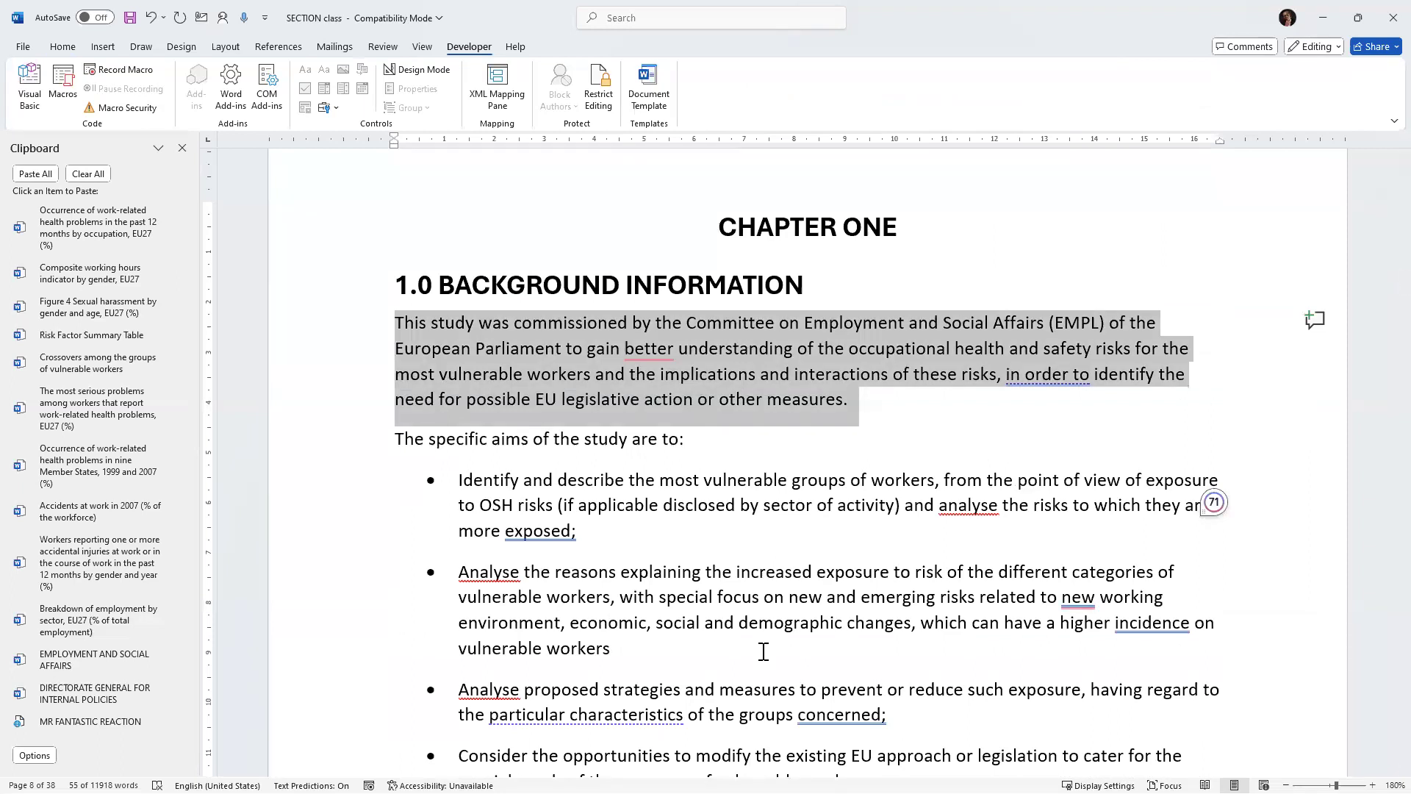
key(alt)
key(m)
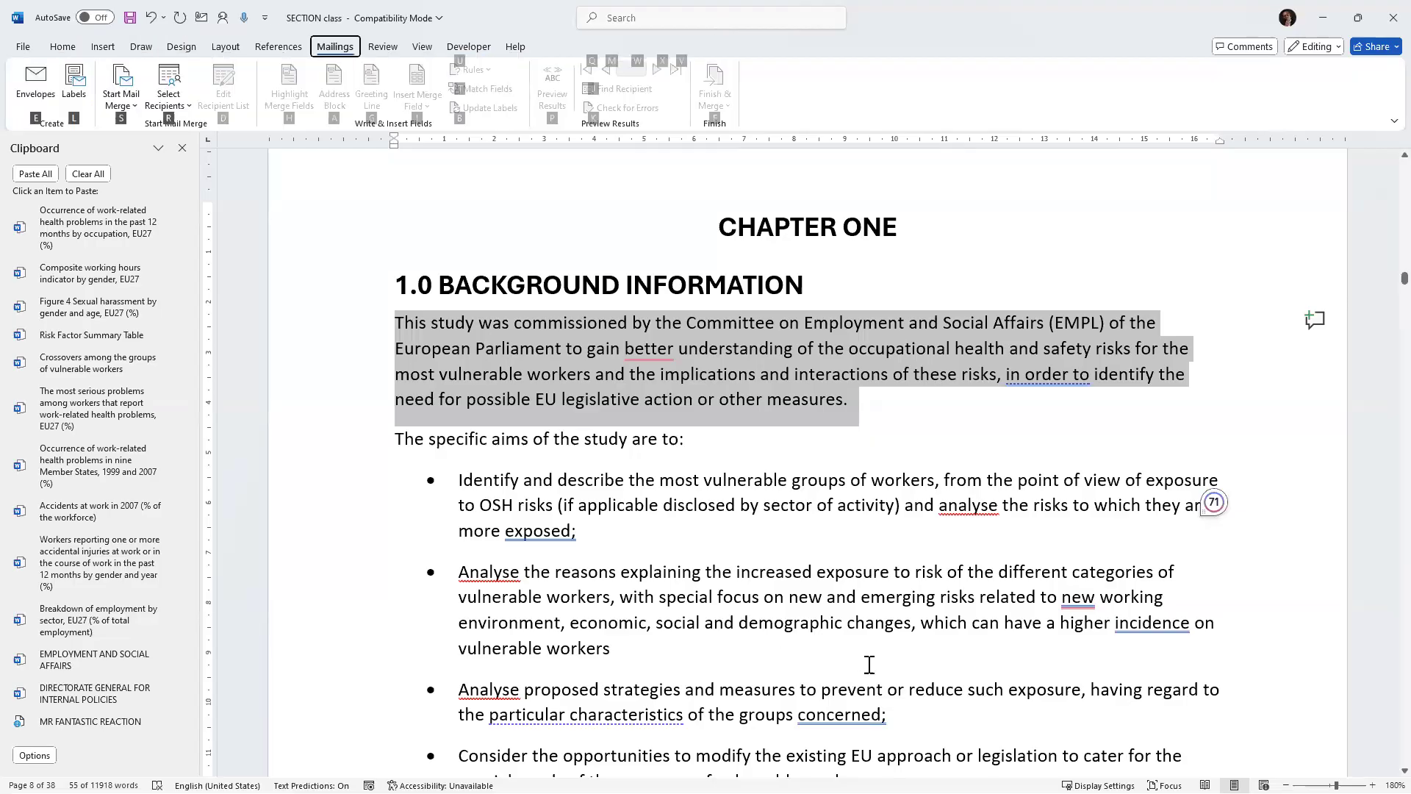
Reselect the paragraph, try the macro's shortcut again, and undo an accidental indent of the heading.
drag(874, 409, 373, 311)
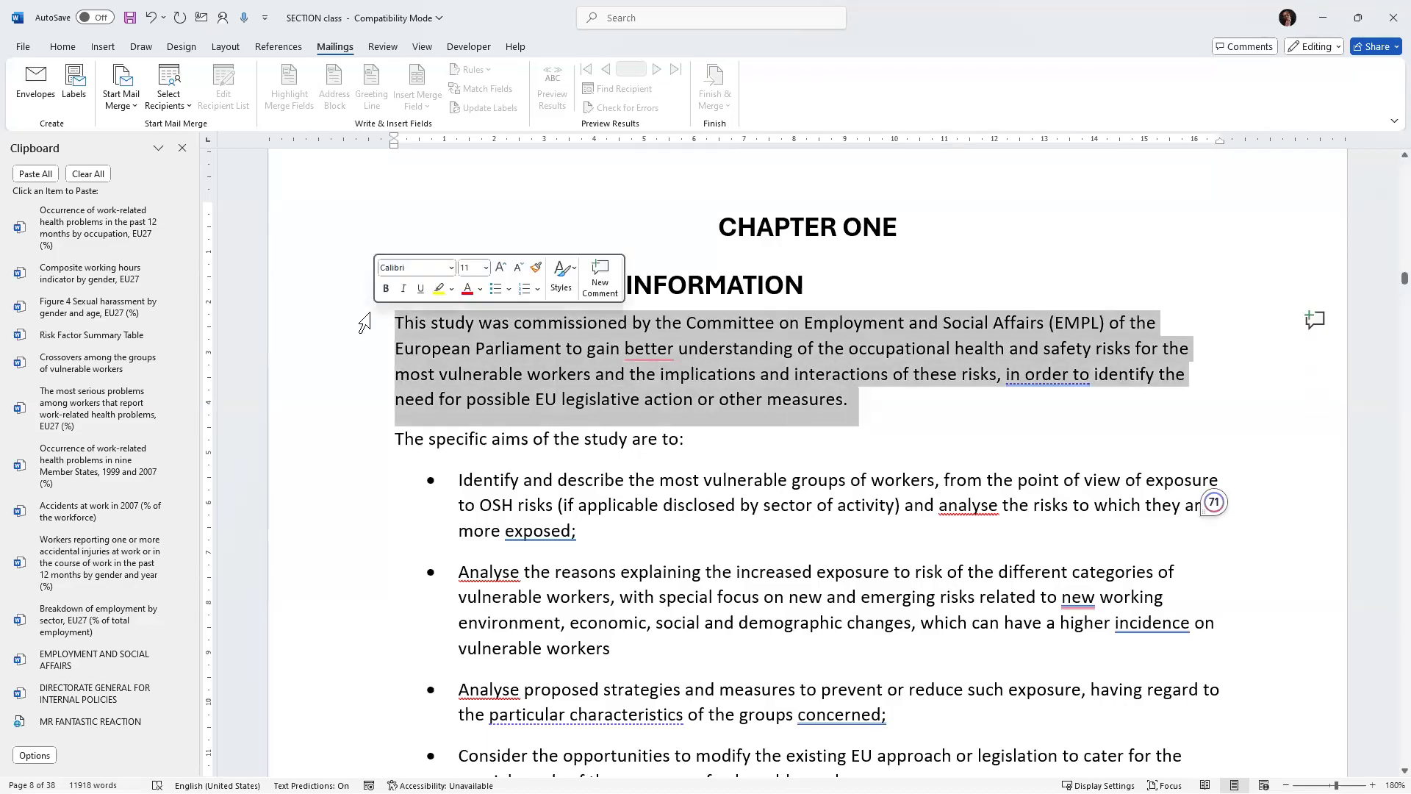
key(alt)
key(m)
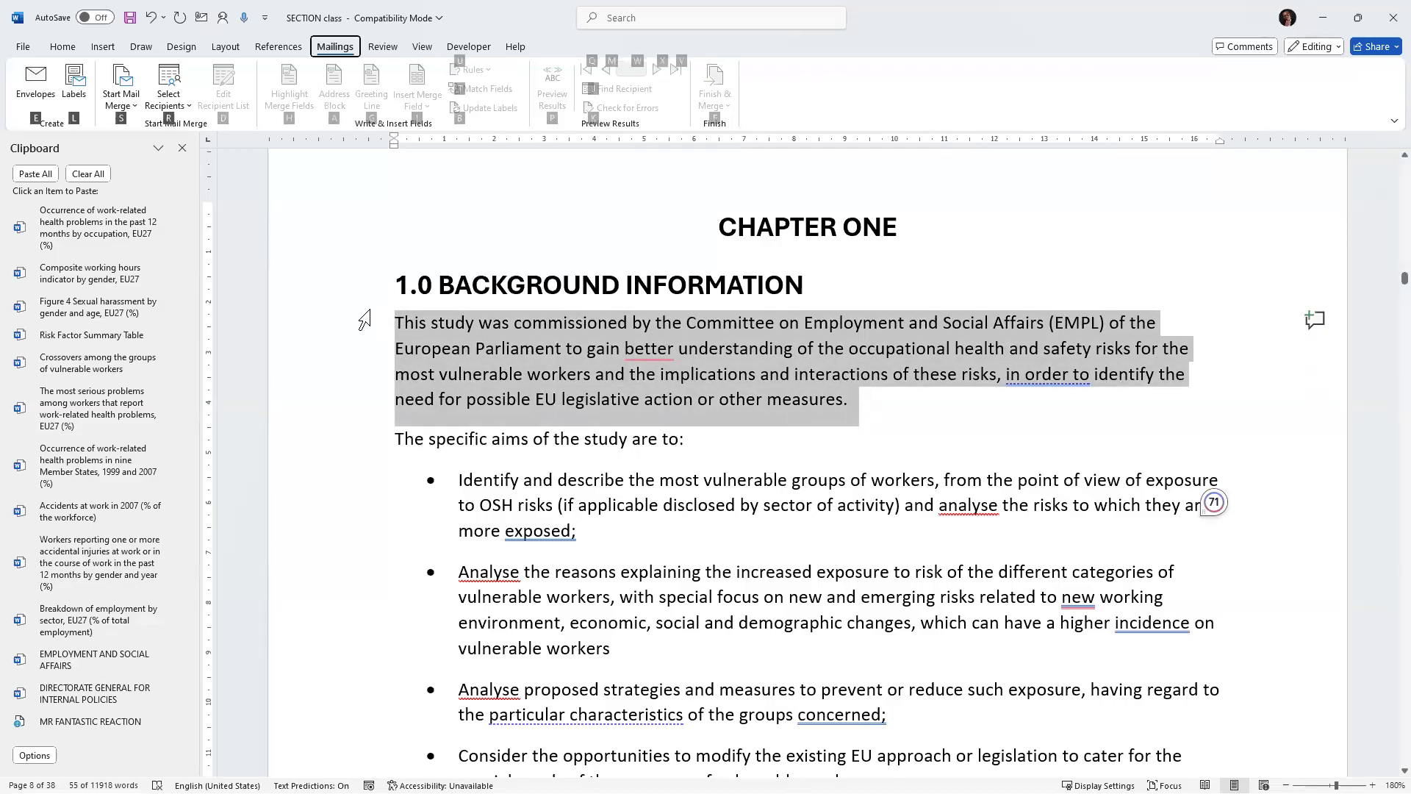
right_click(364, 321)
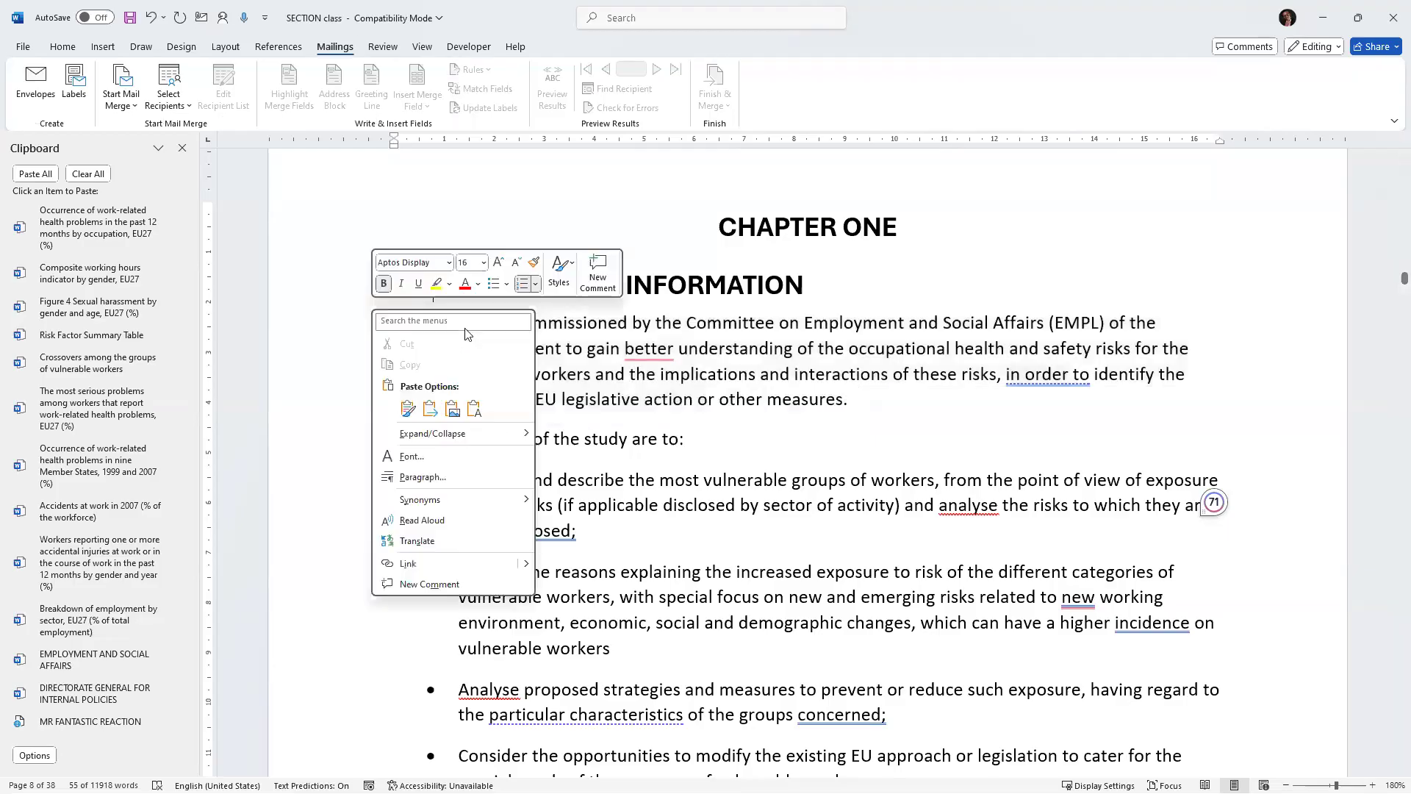
click(466, 338)
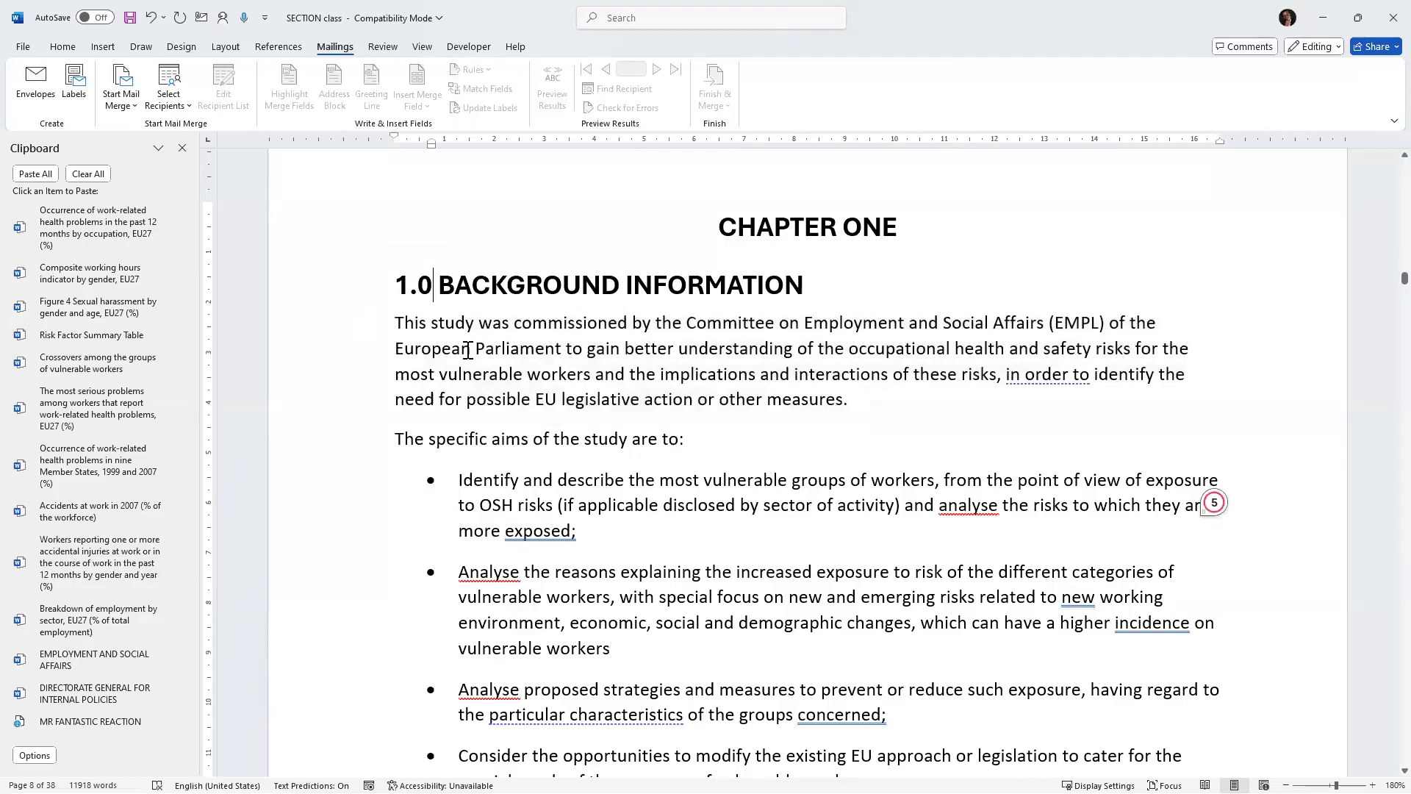
key(ctrl+m)
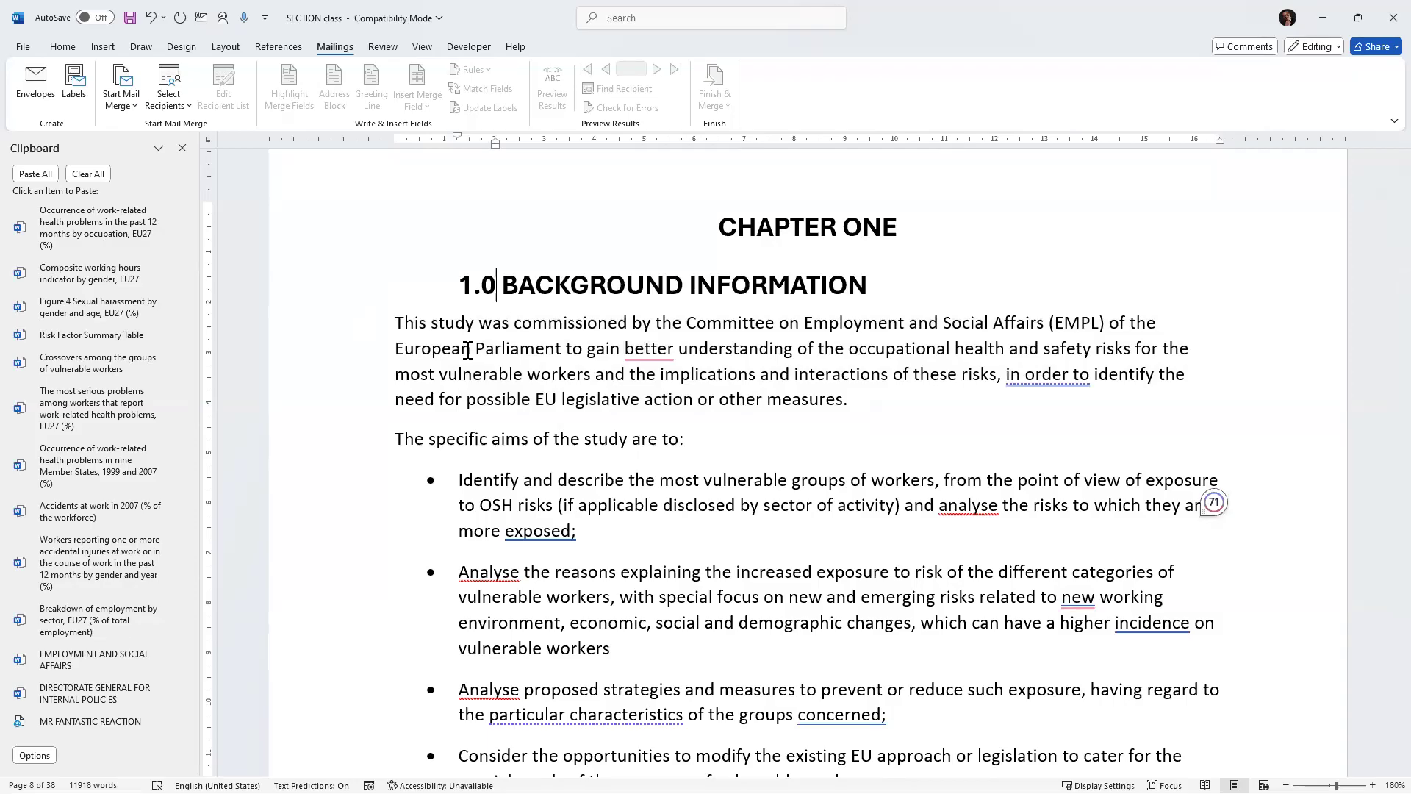
key(ctrl+z)
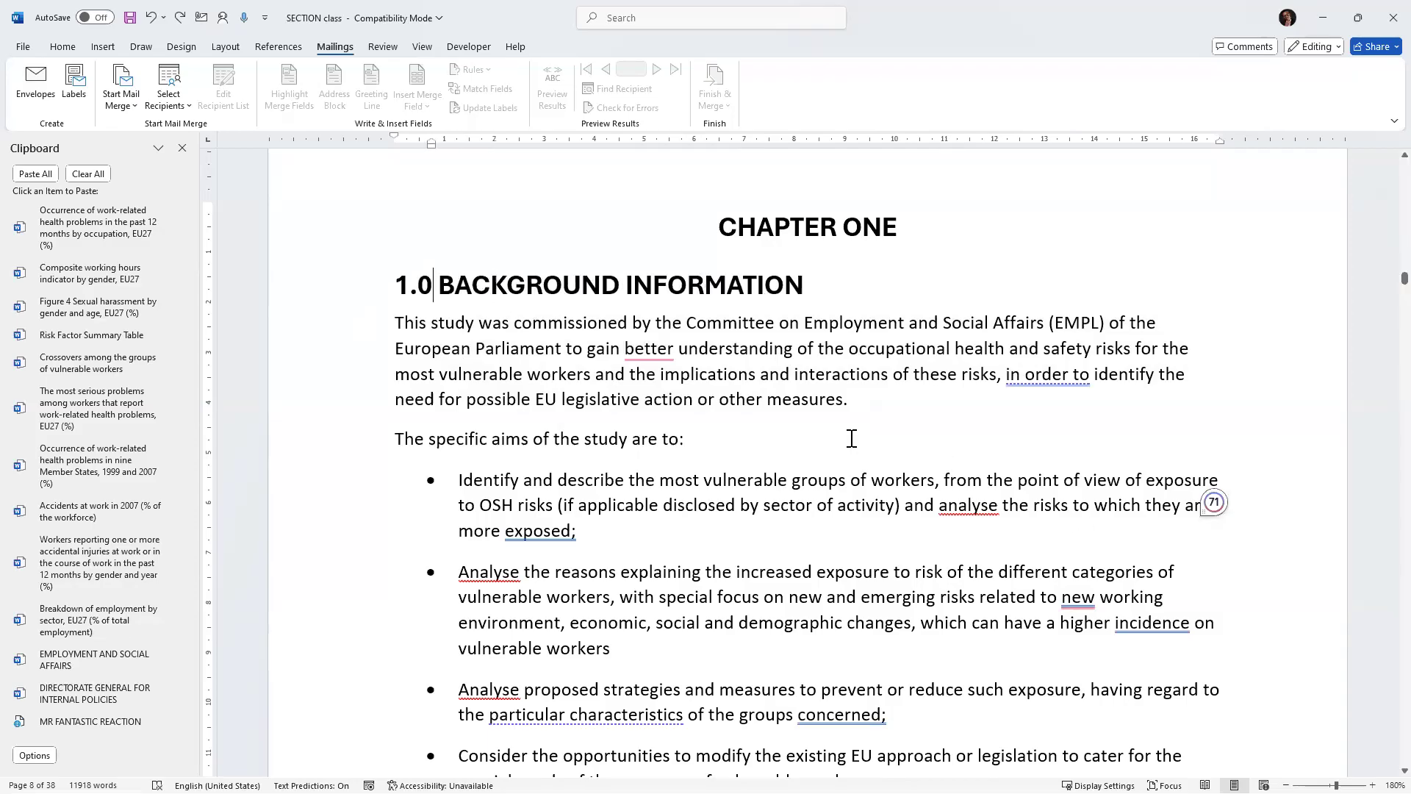
Select part of the paragraph, try the macro shortcut once more, and return to the Executive Summary.
scroll(851, 420, up, 3)
scroll(851, 420, down, 4)
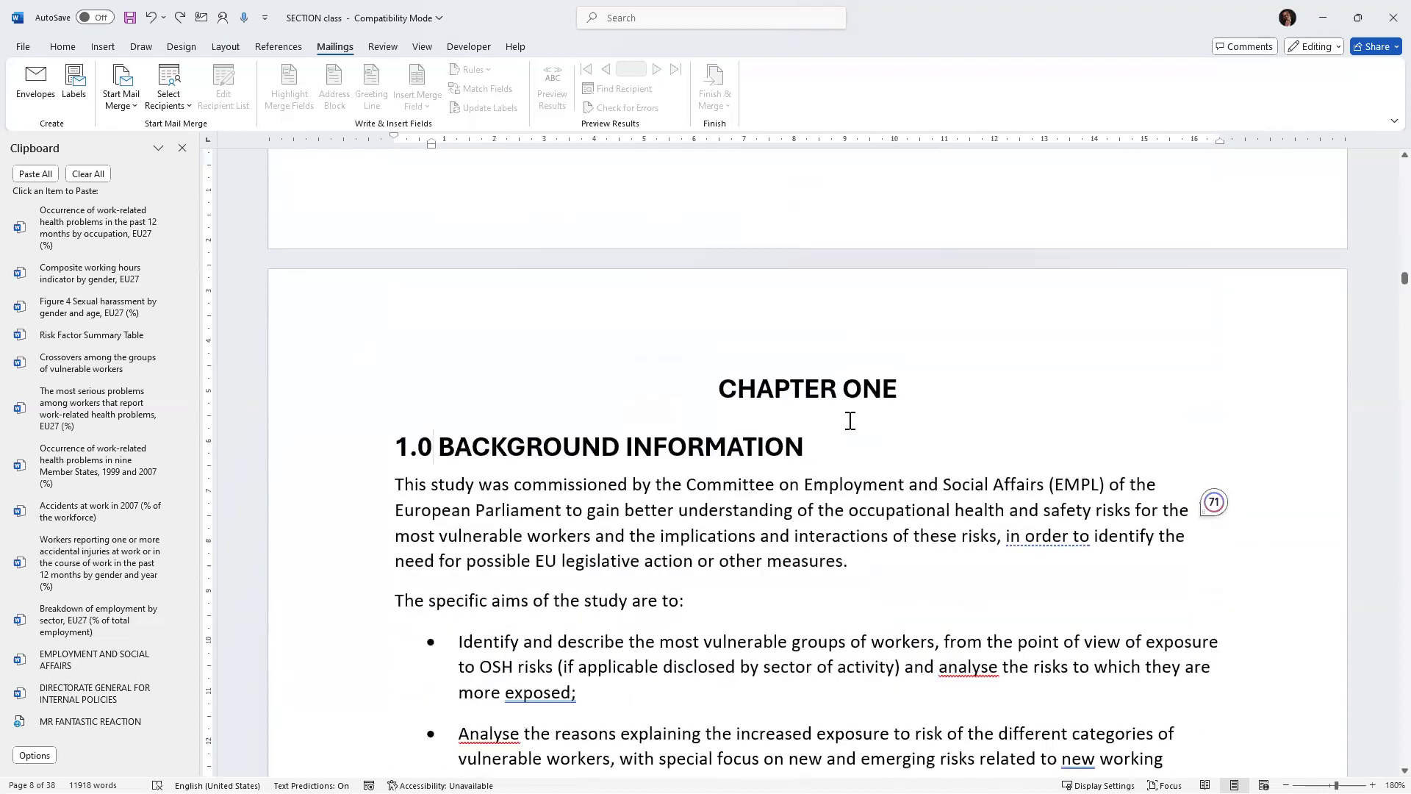
drag(811, 334, 682, 301)
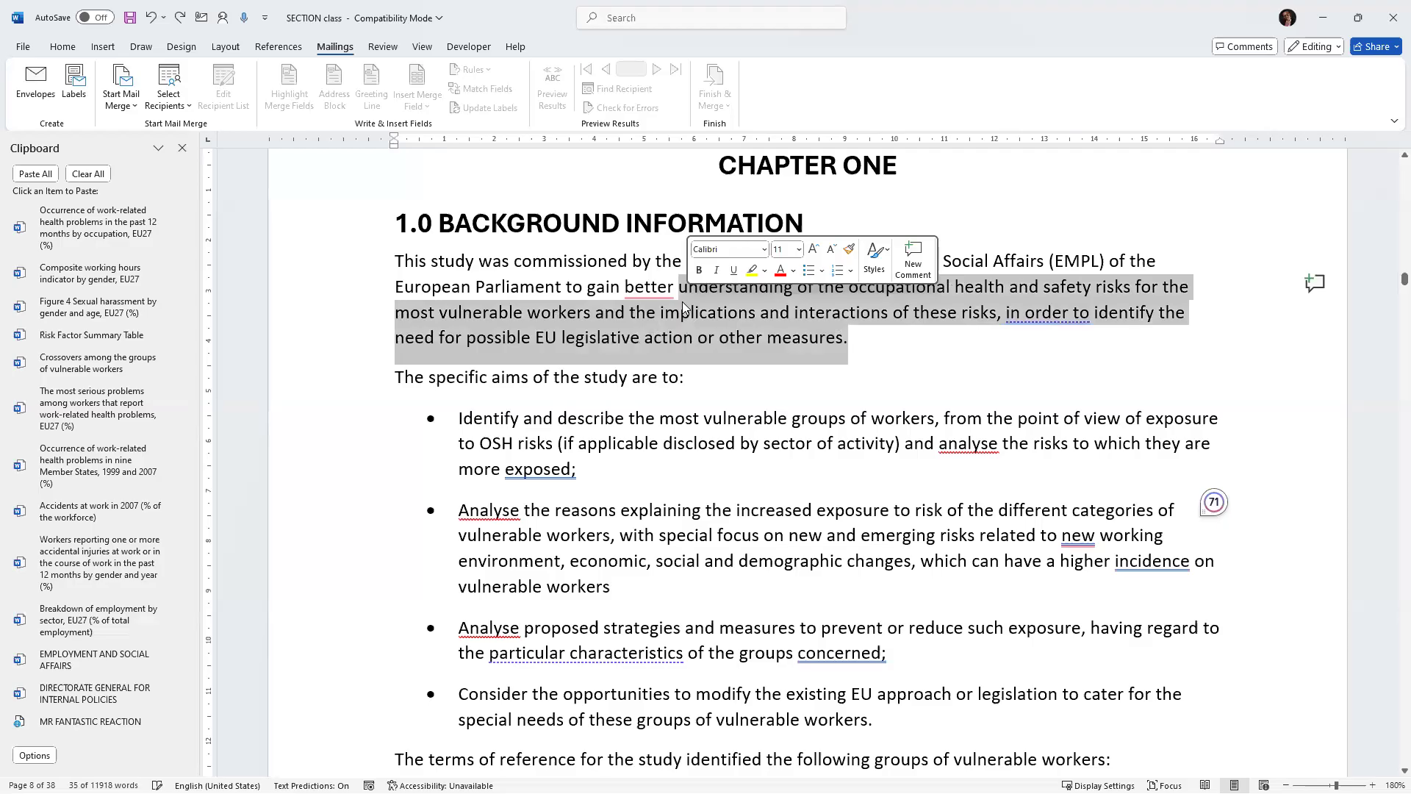
key(alt)
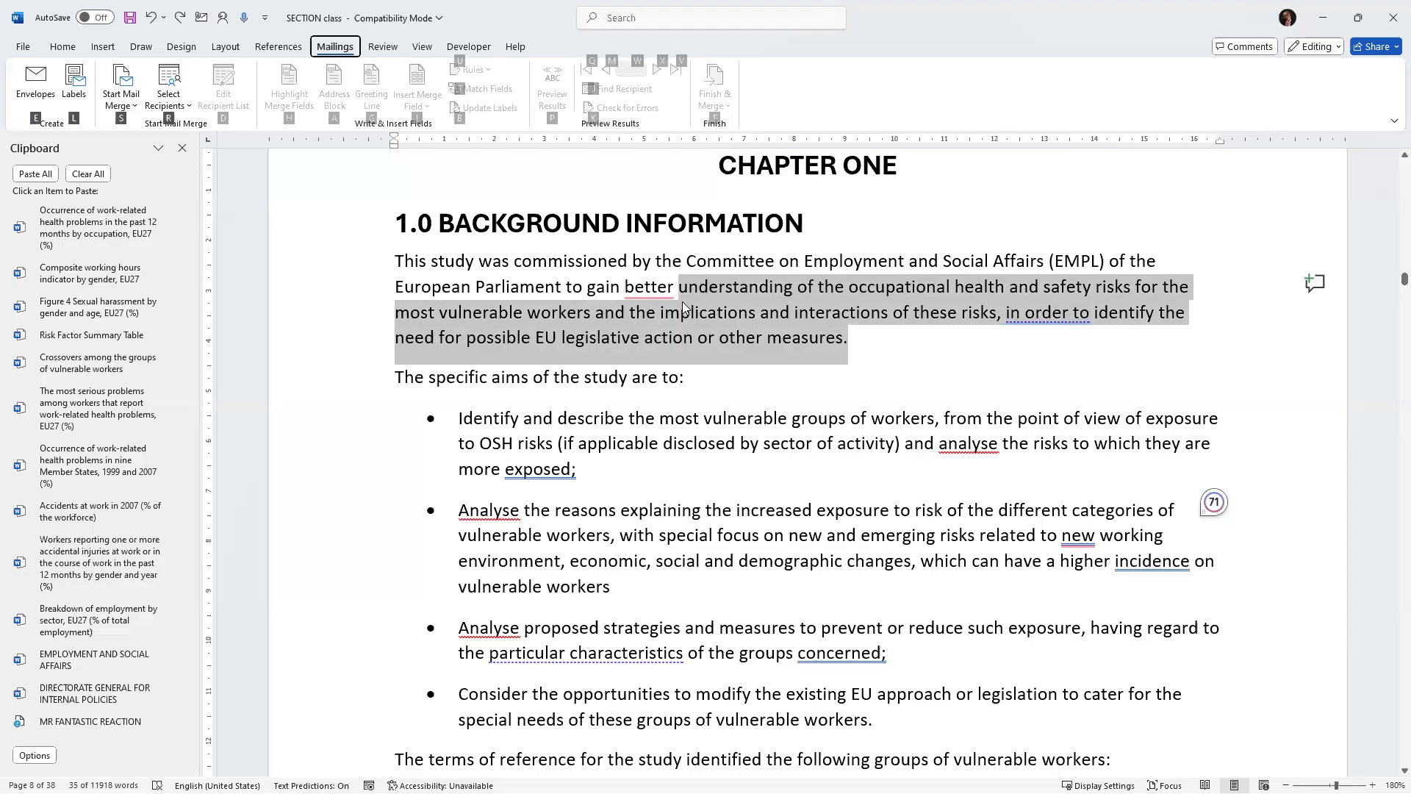
click(901, 263)
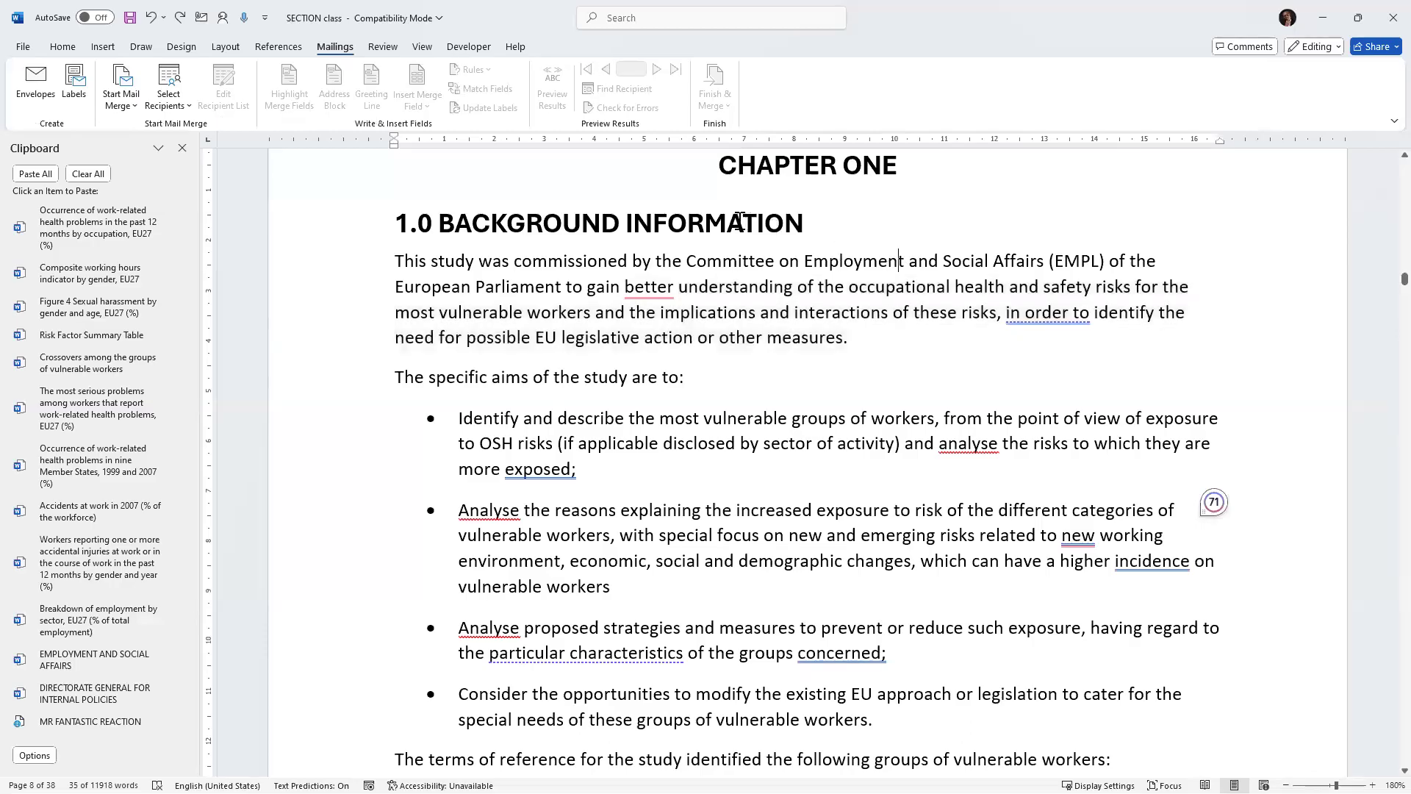
scroll(576, 265, up, 10)
scroll(655, 238, up, 15)
scroll(506, 197, up, 15)
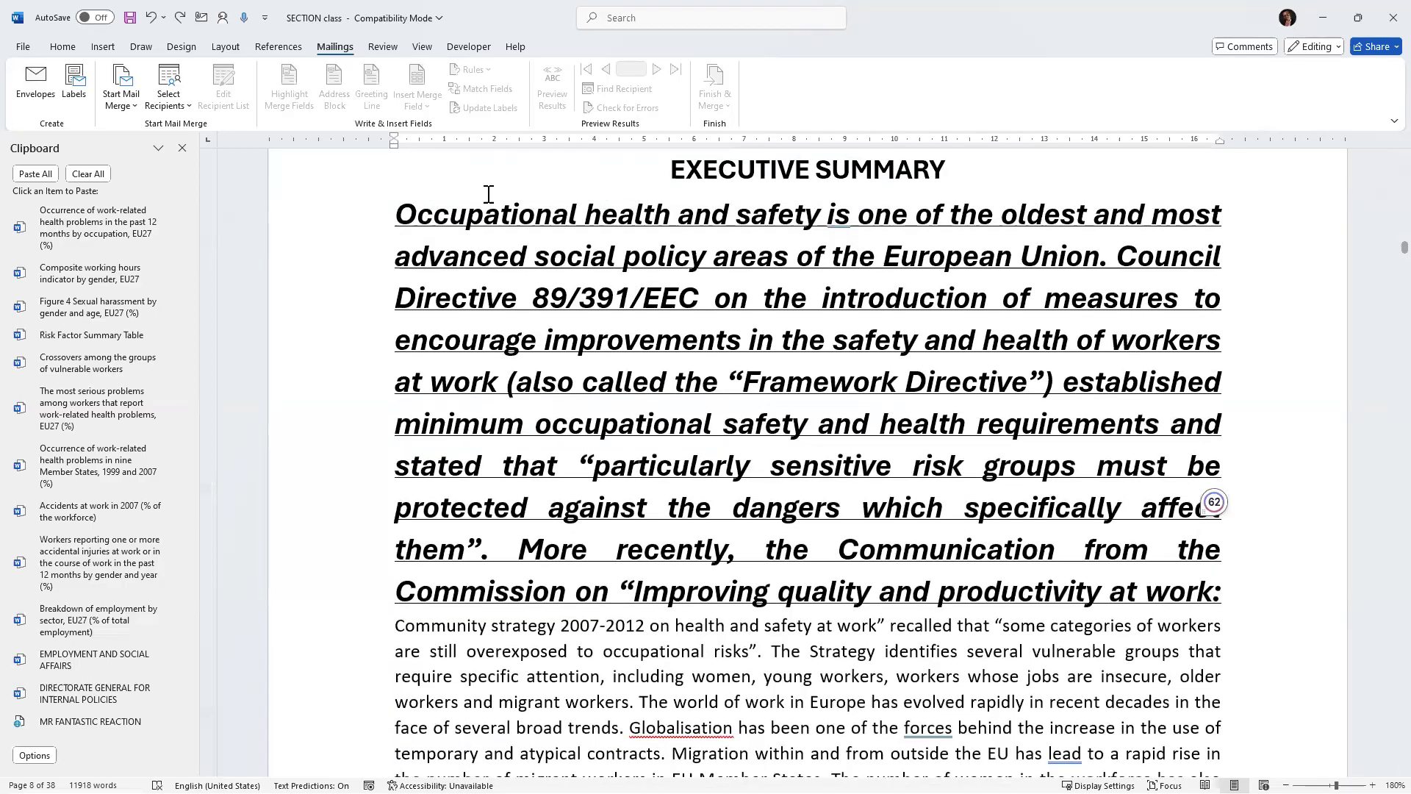
Open Macro1 in the Visual Basic editor, change its font size value to 13, and close the editor.
scroll(459, 194, up, 2)
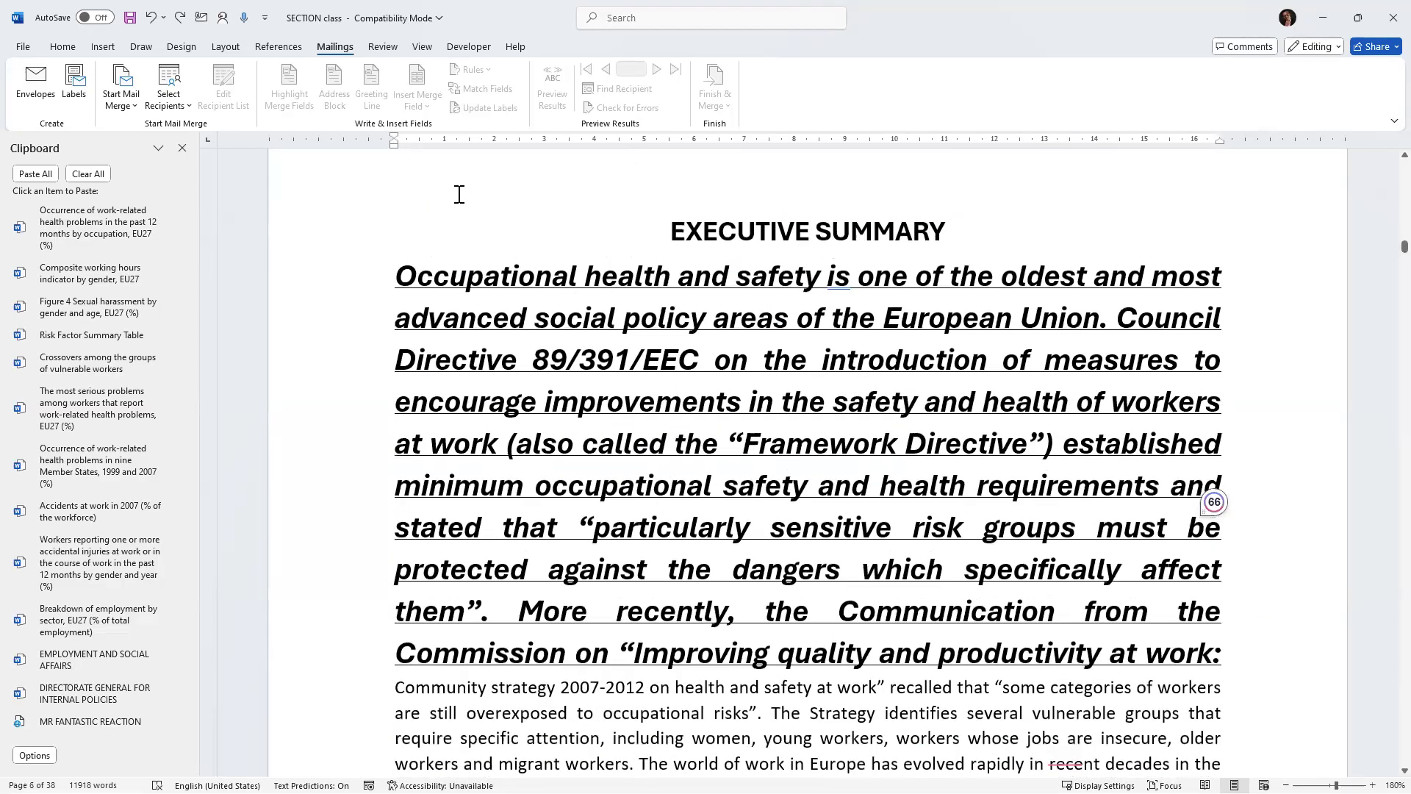
click(463, 48)
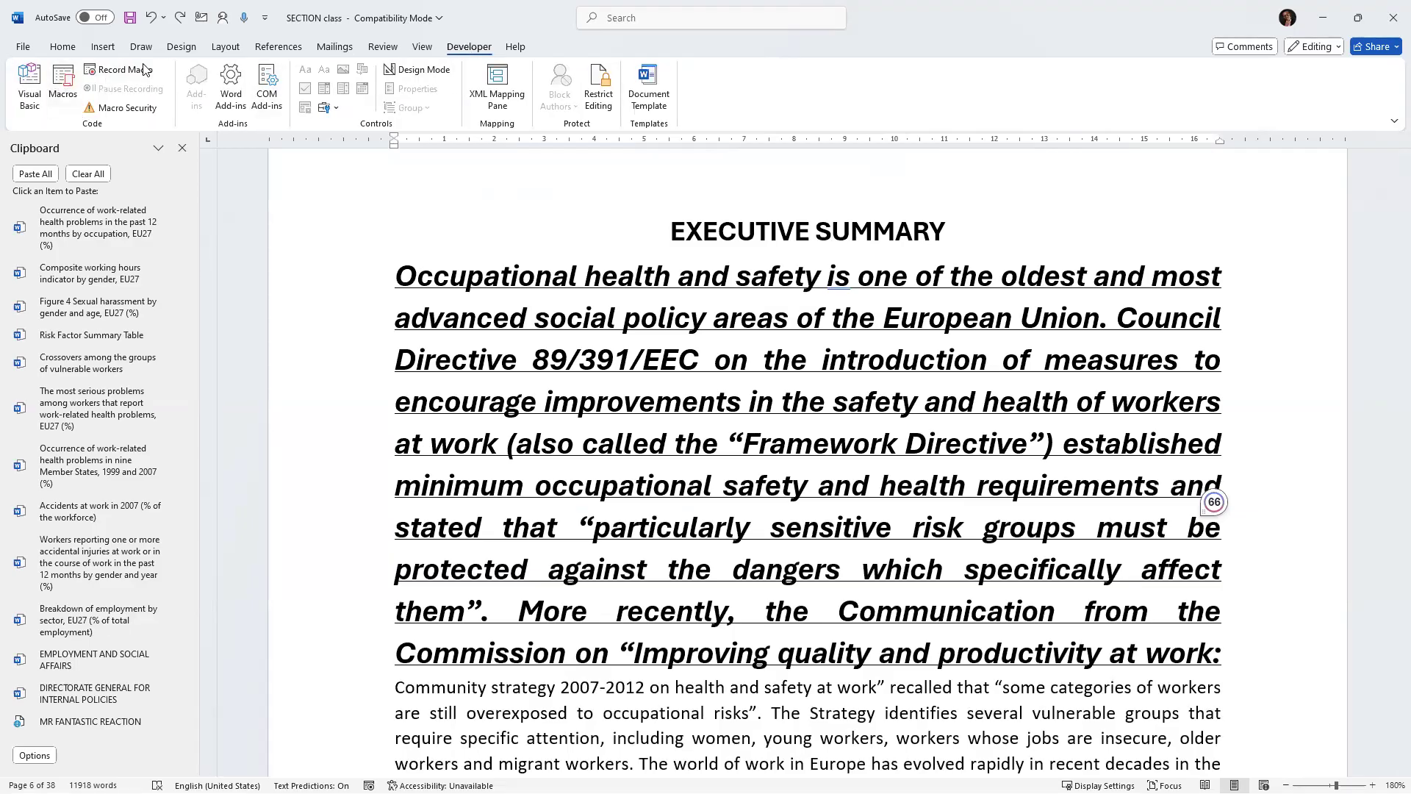
click(60, 82)
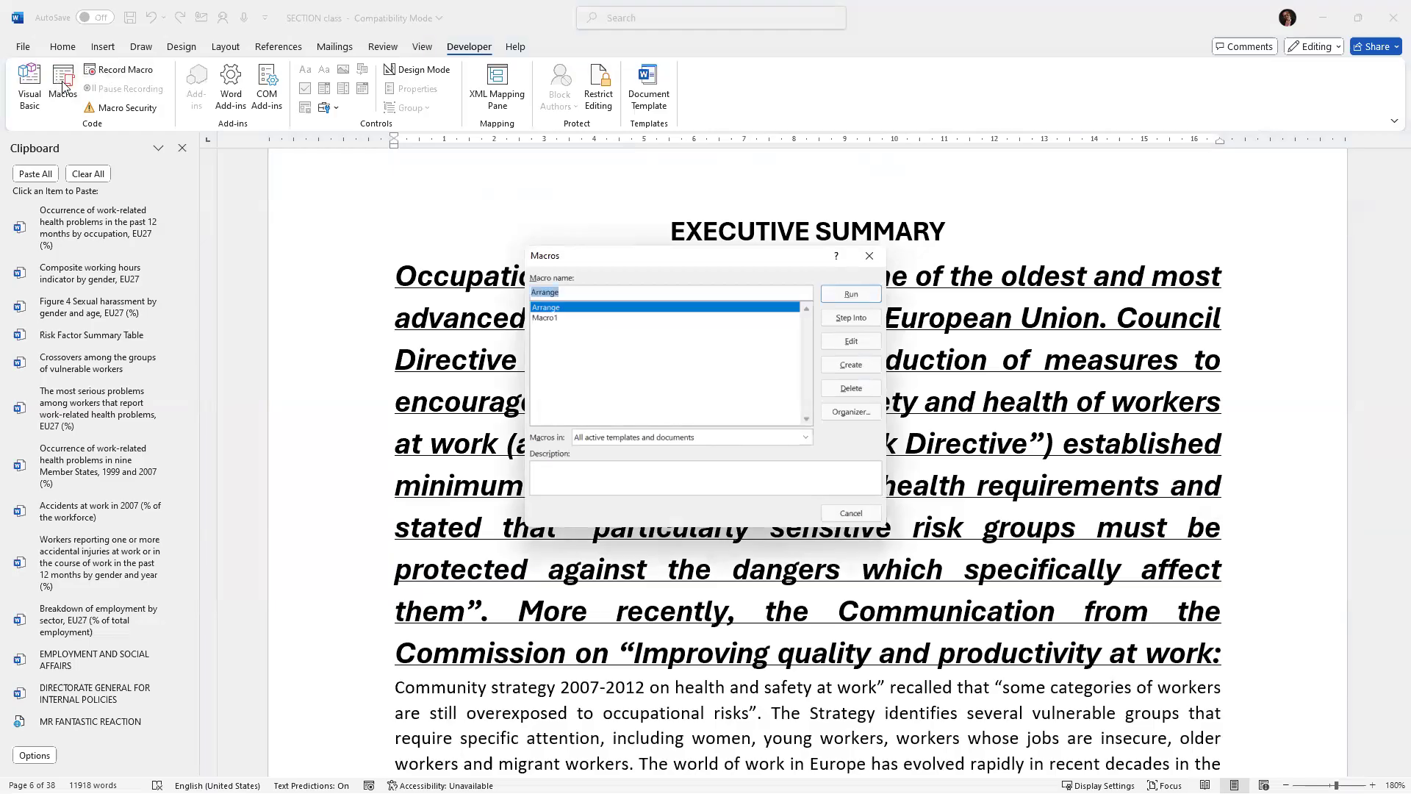
click(563, 319)
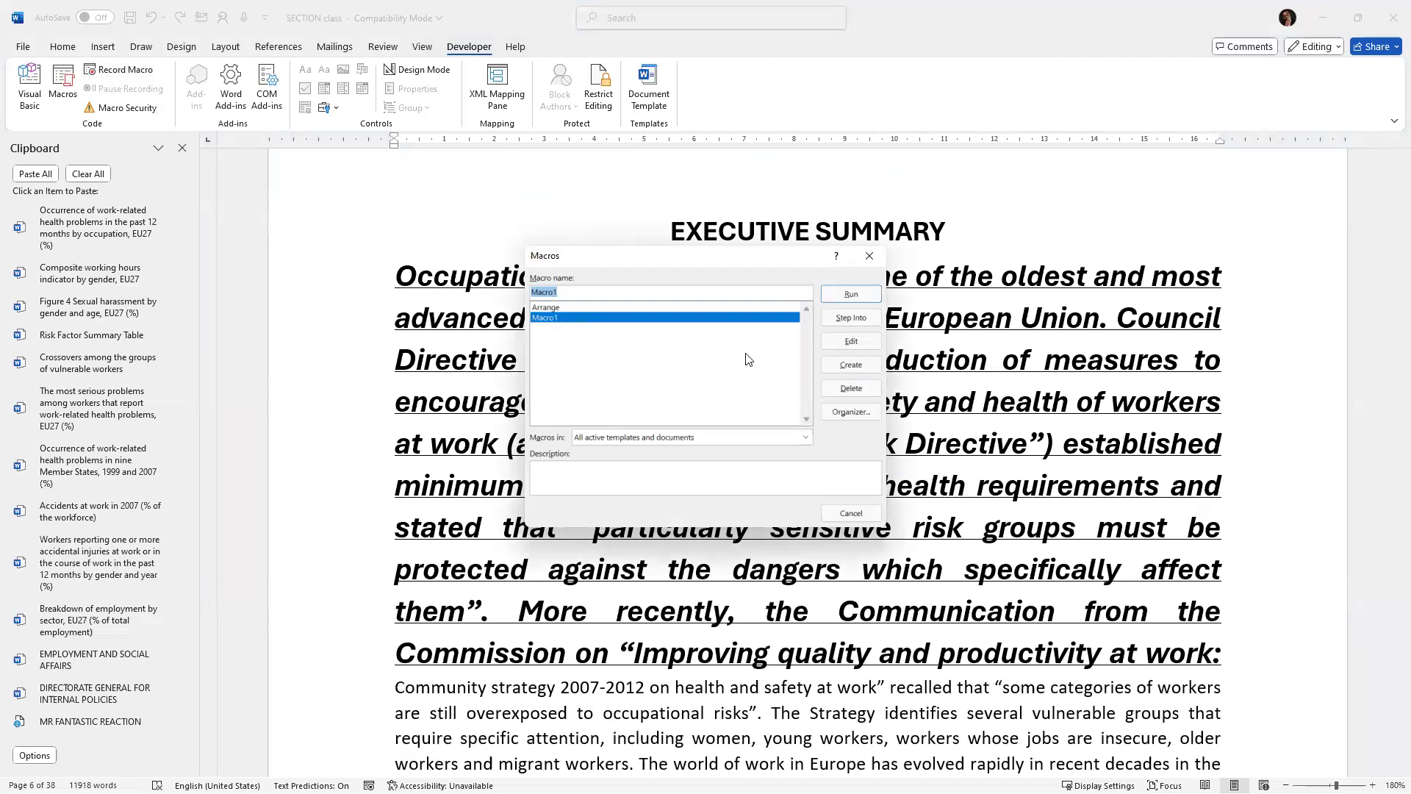
click(864, 337)
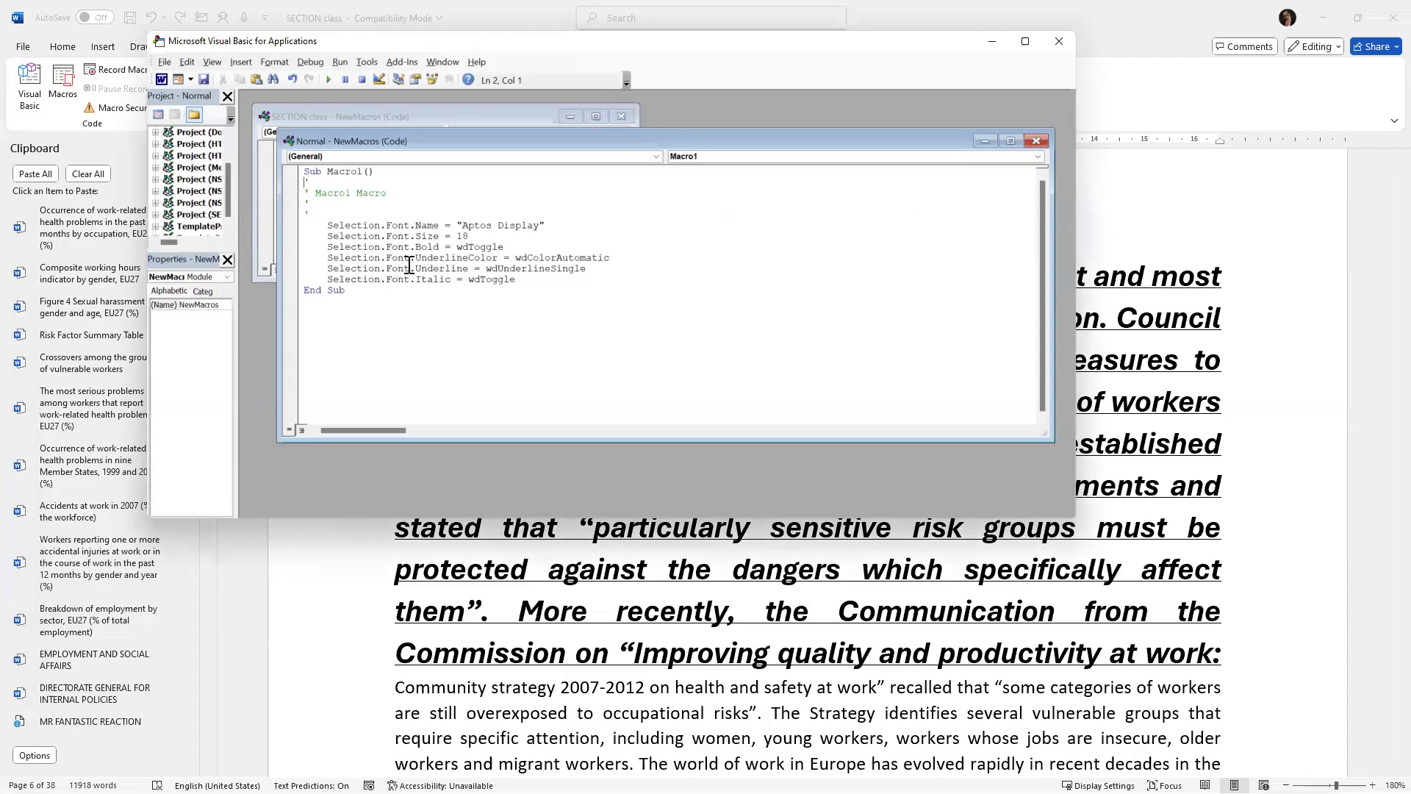
drag(329, 225, 577, 288)
click(583, 325)
drag(468, 236, 456, 235)
text(13)
click(1059, 42)
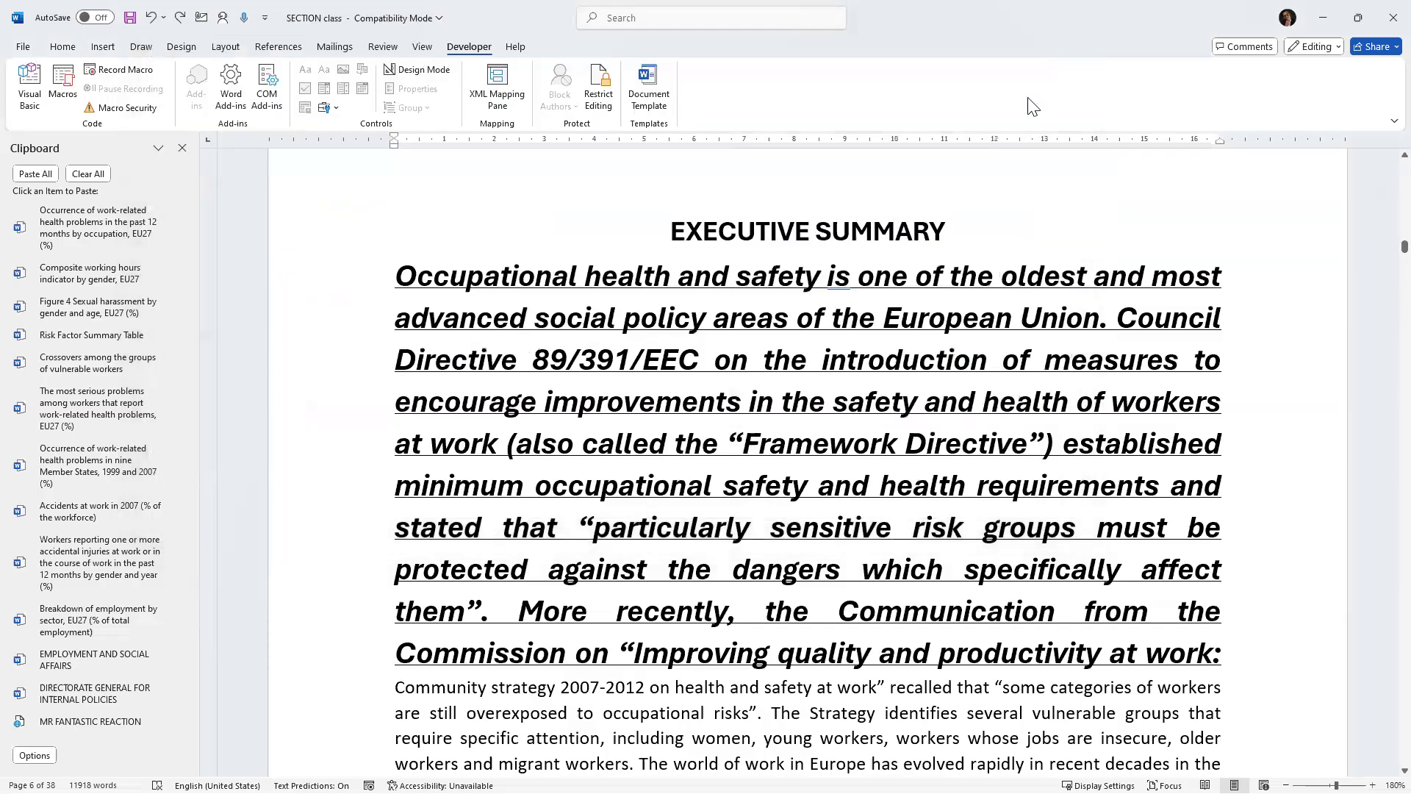
Start recording a new macro assigned to the keyboard, saving the changes in SECTION class.
click(849, 362)
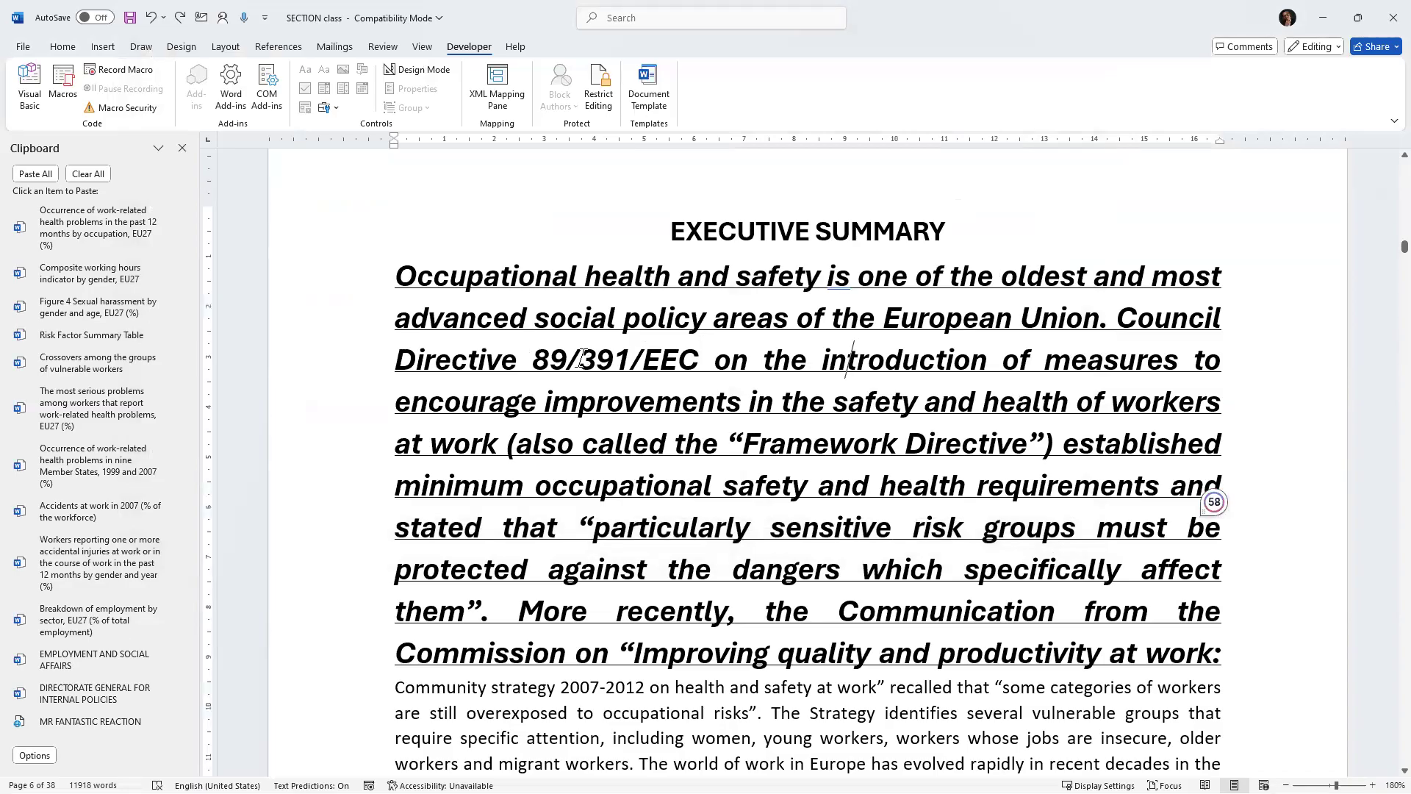
click(135, 75)
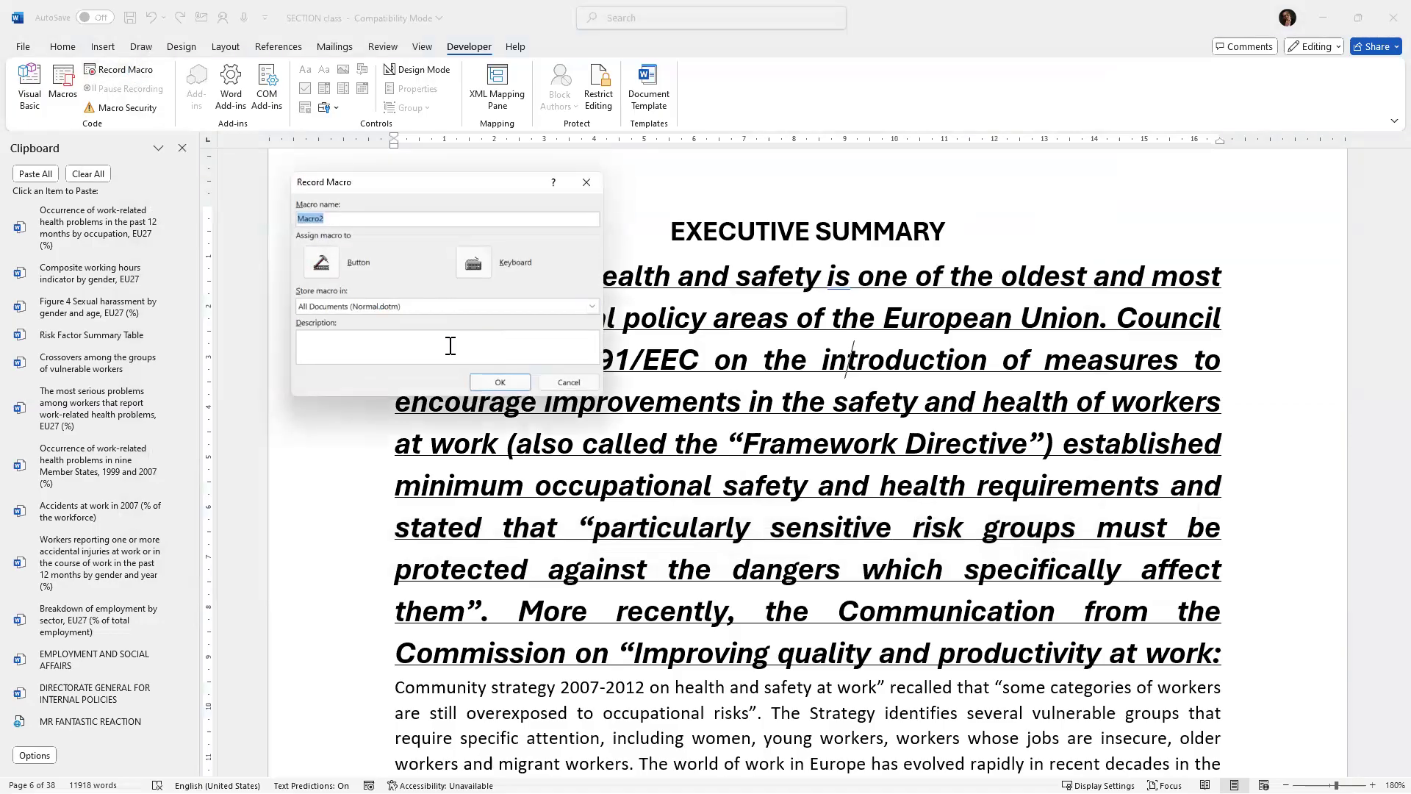
click(473, 262)
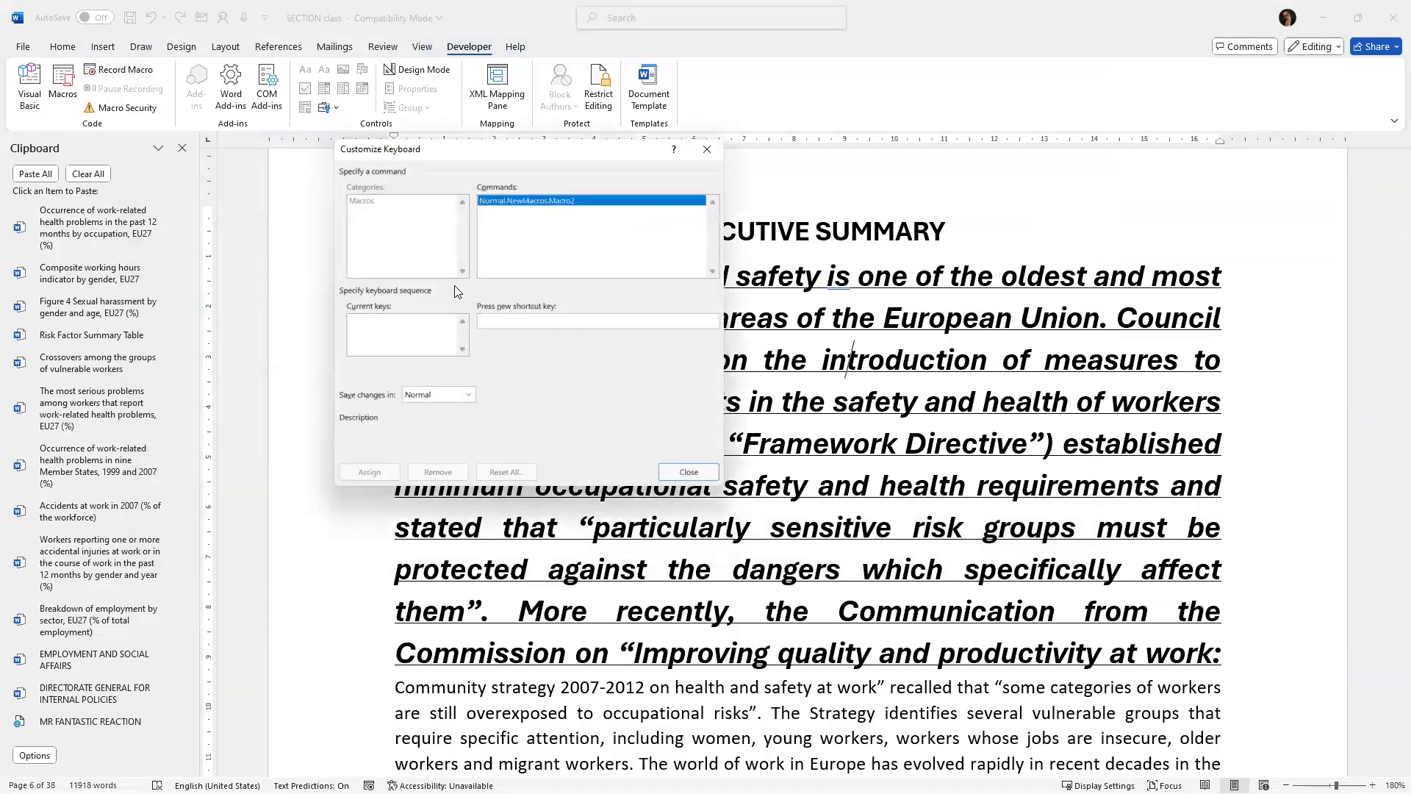
click(469, 396)
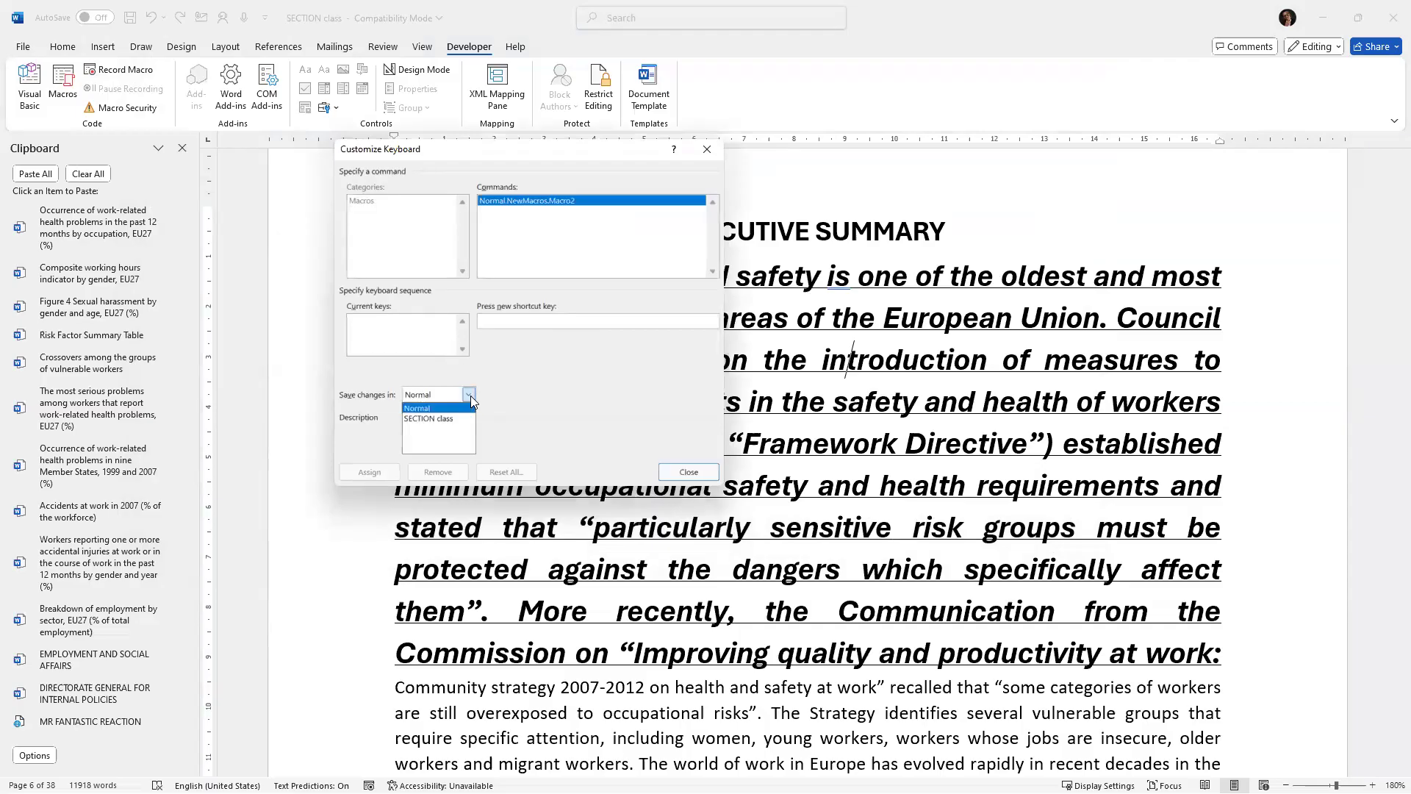
click(433, 422)
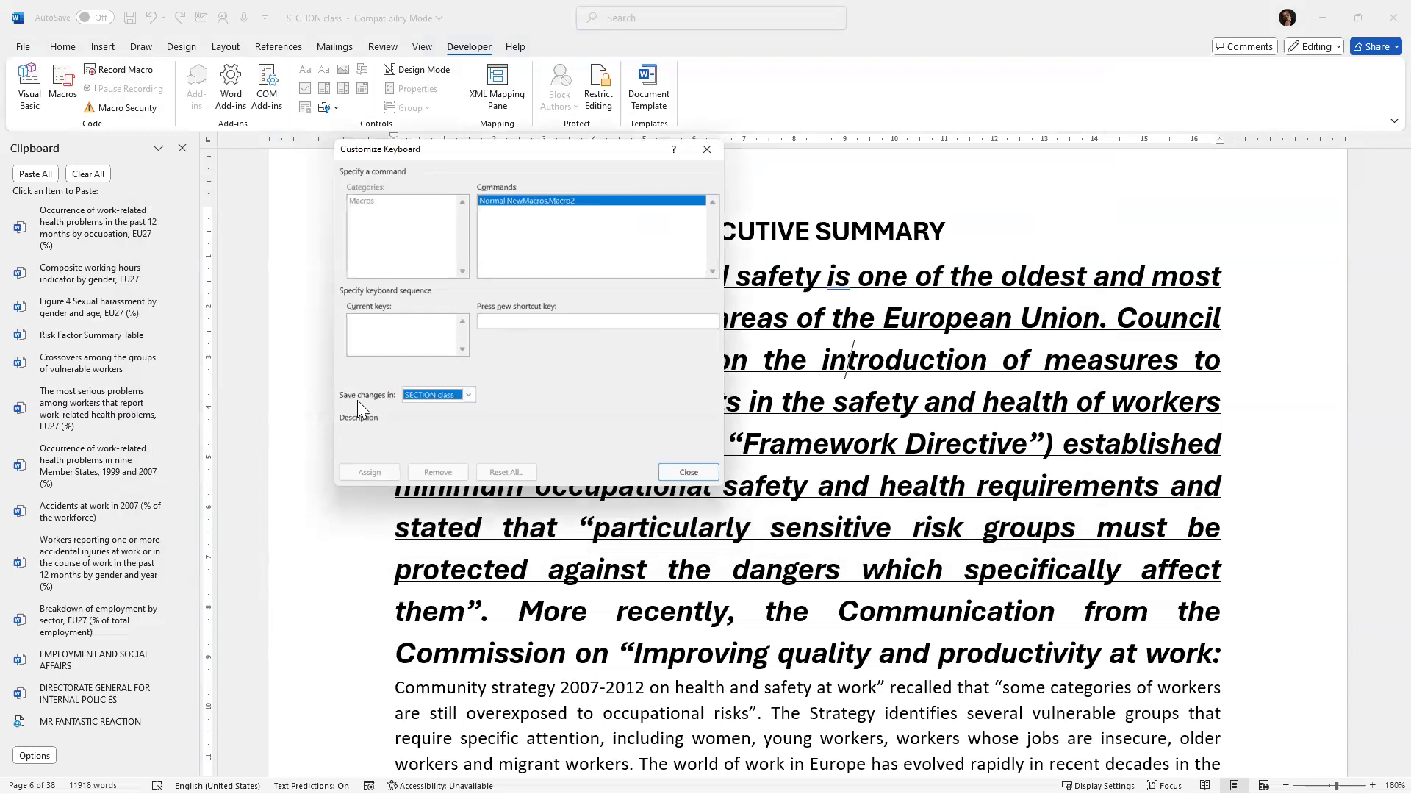
Assign the shortcut Alt+K to the new macro and close the keyboard dialog to begin recording.
click(482, 321)
key(ctrl+alt+m)
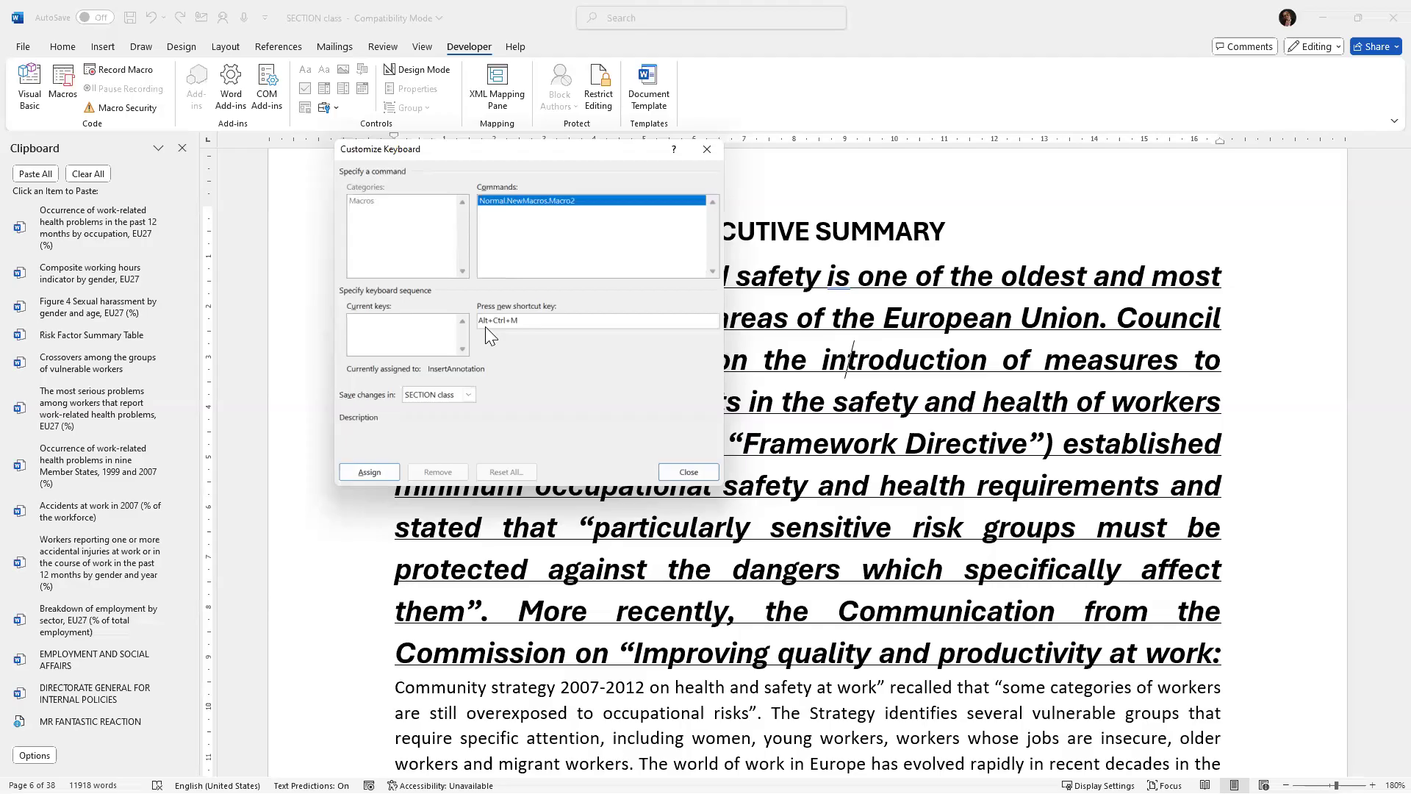
key(BackSpace)
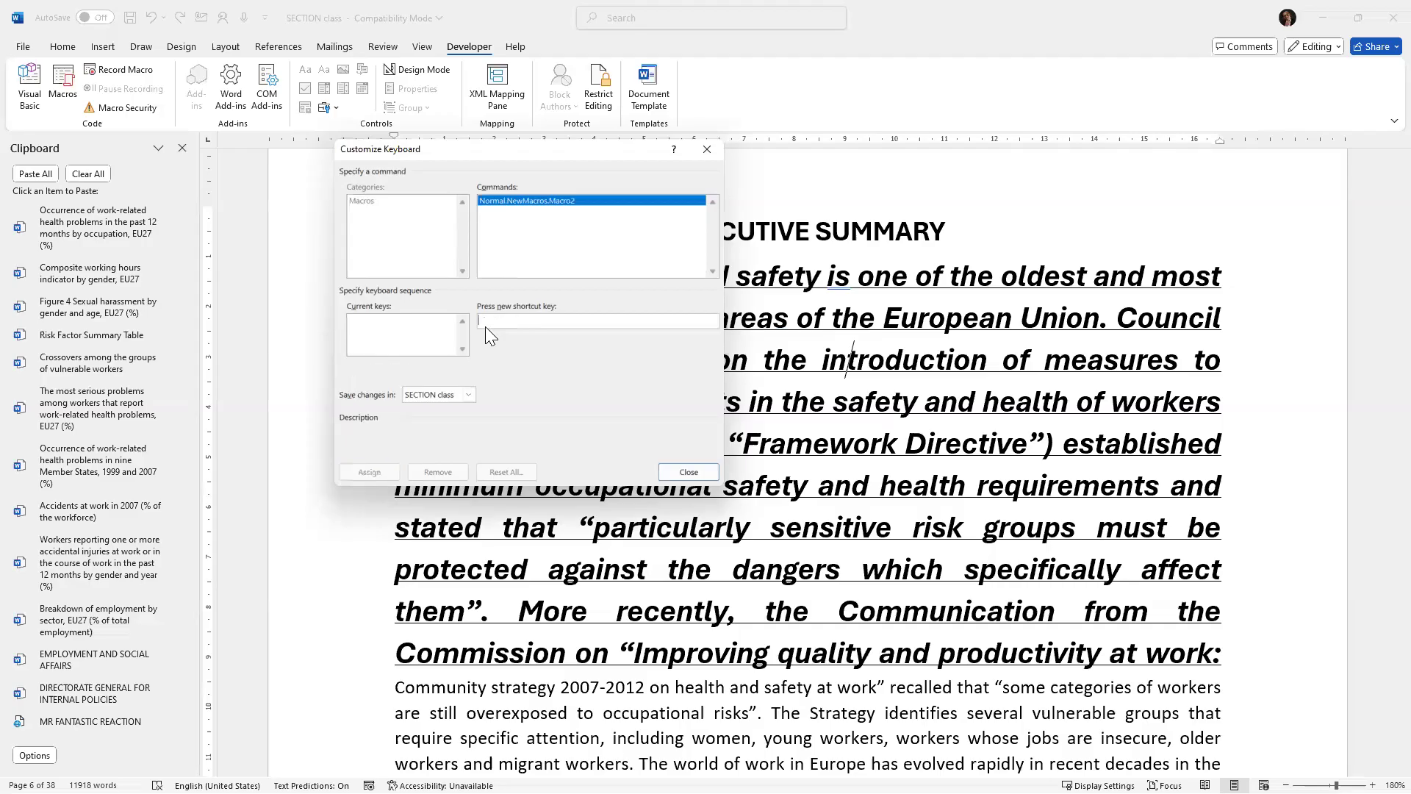
key(ctrl+alt+k)
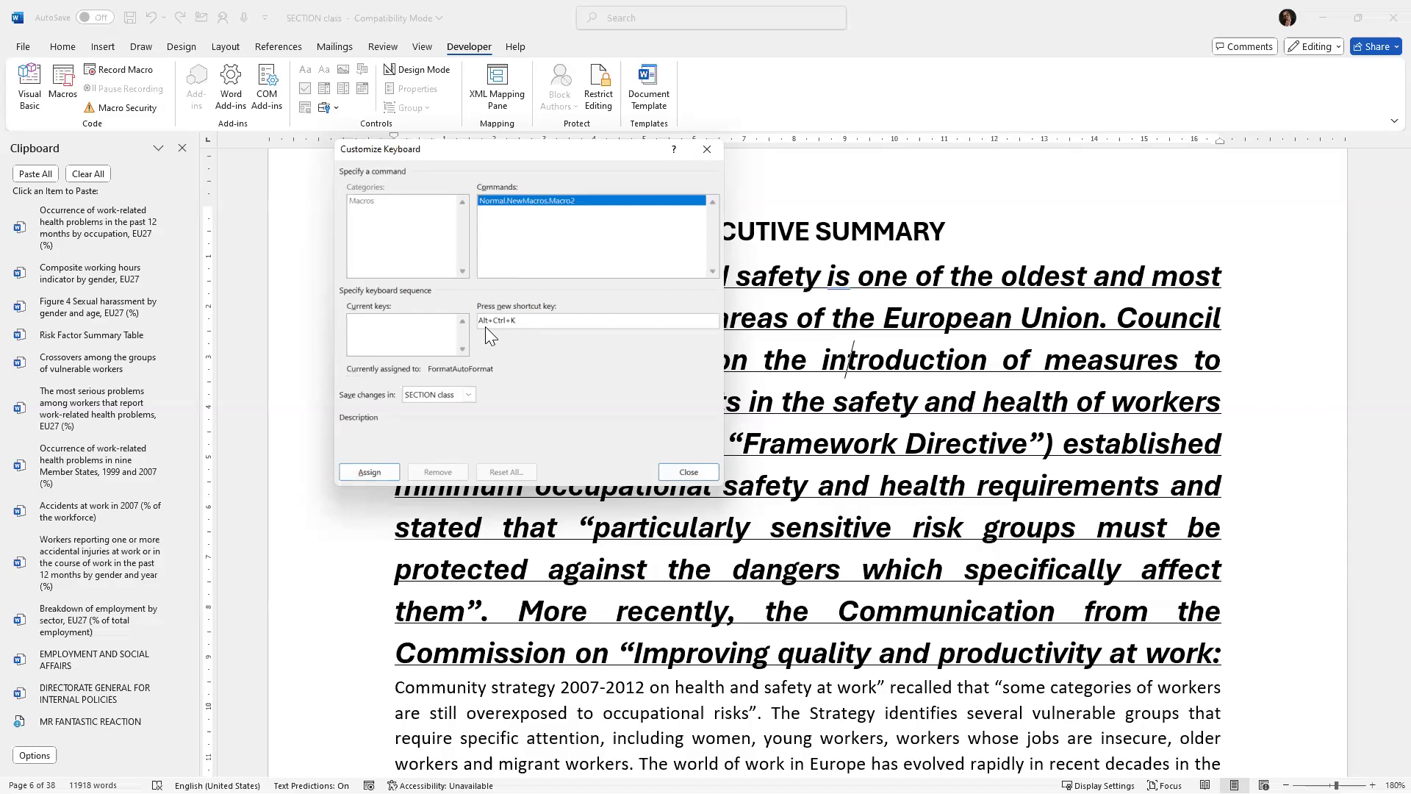
key(BackSpace)
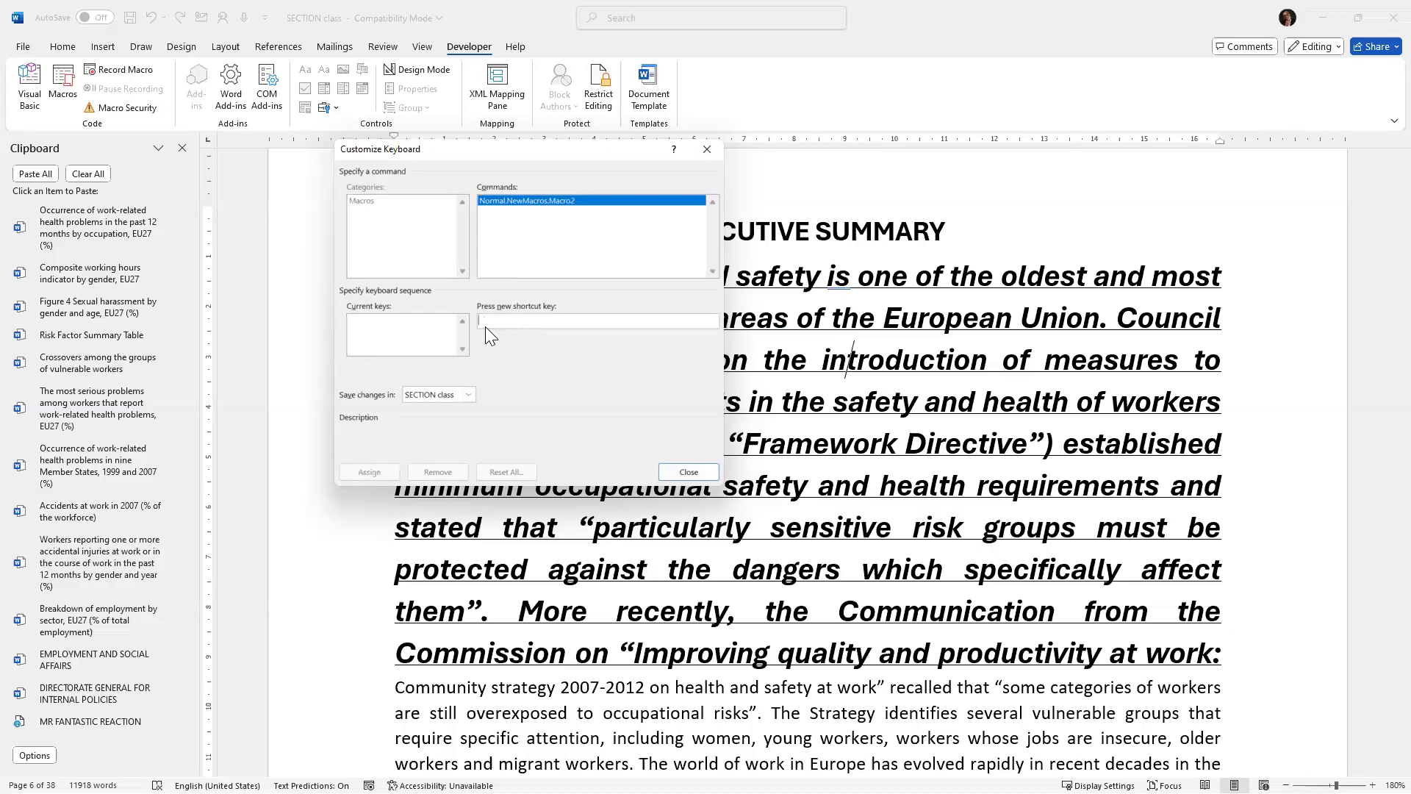
key(alt+k)
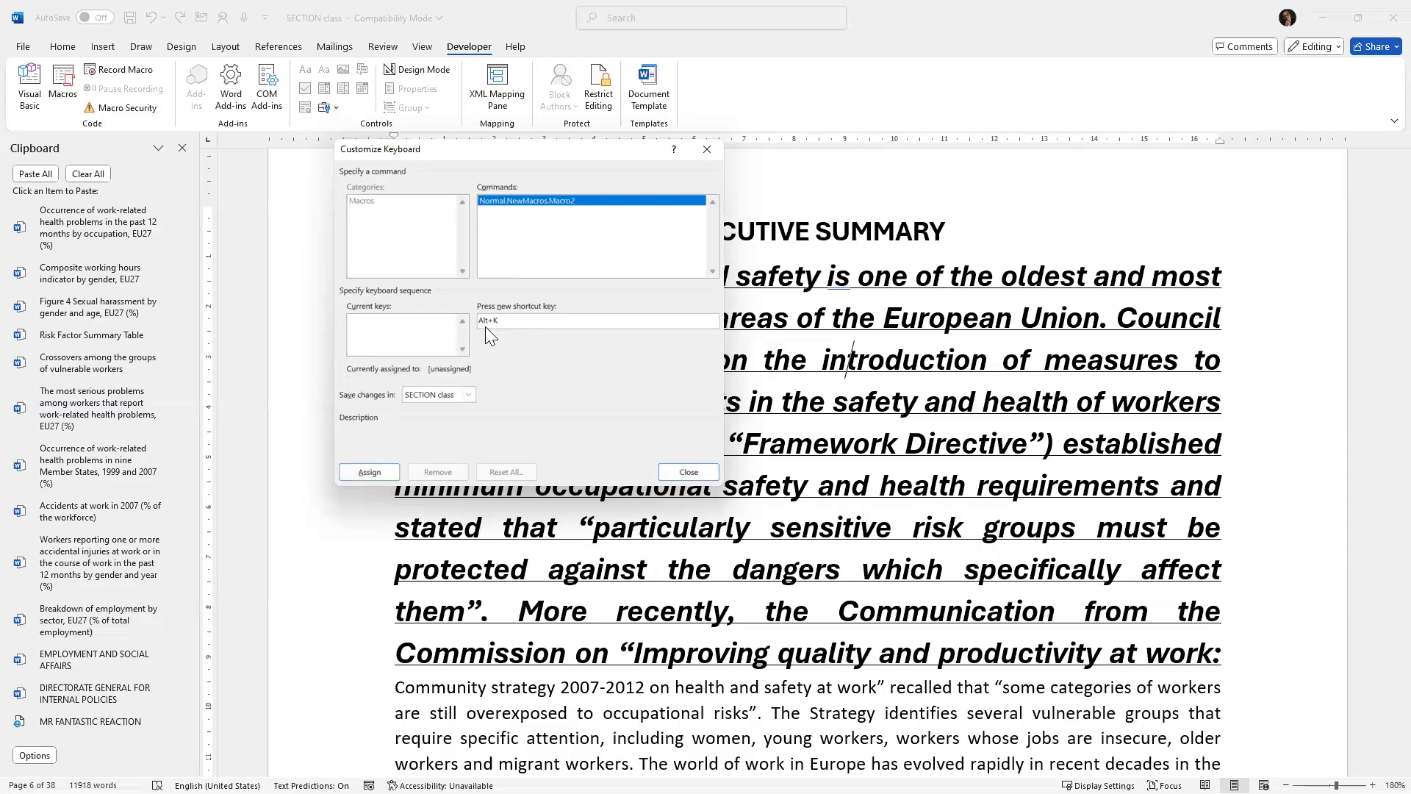
click(360, 472)
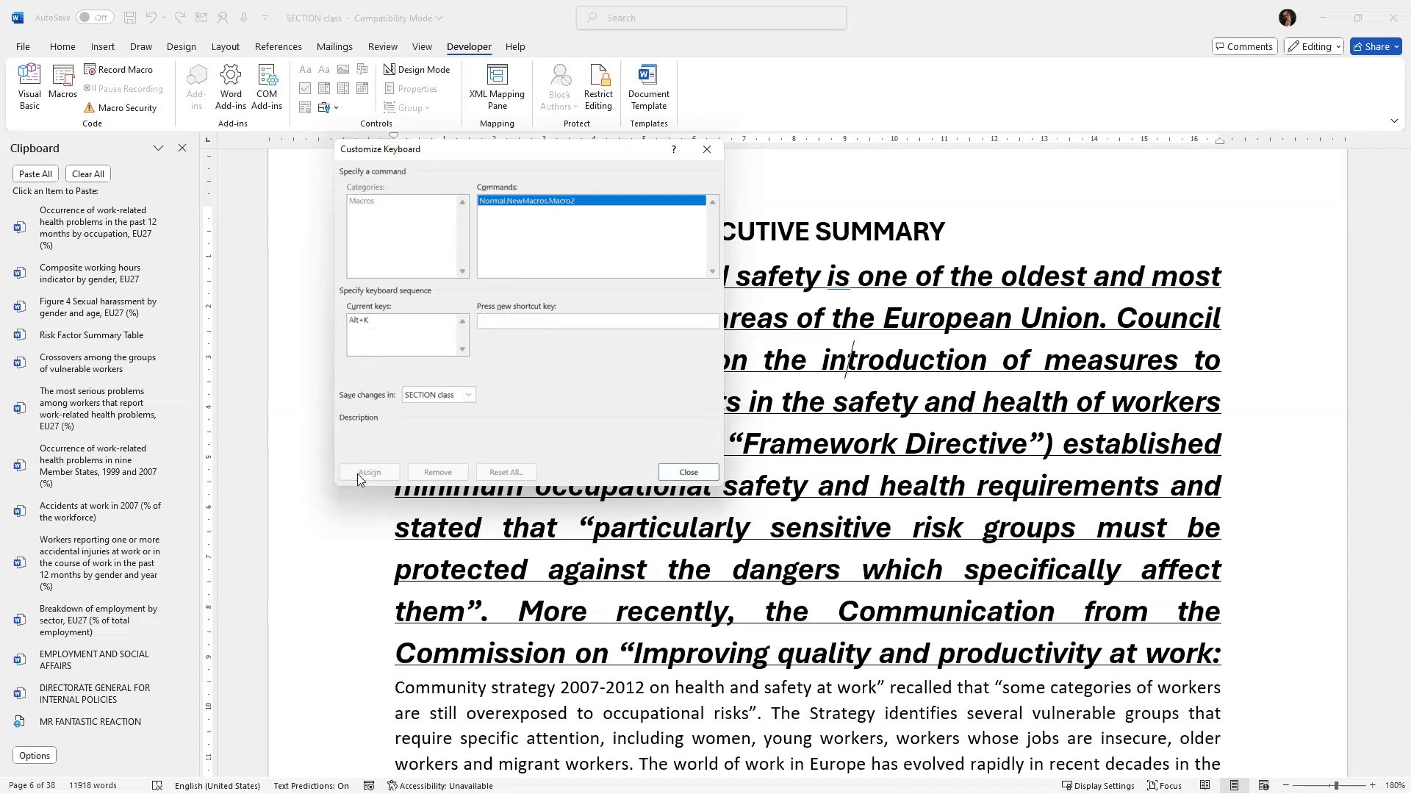
click(687, 473)
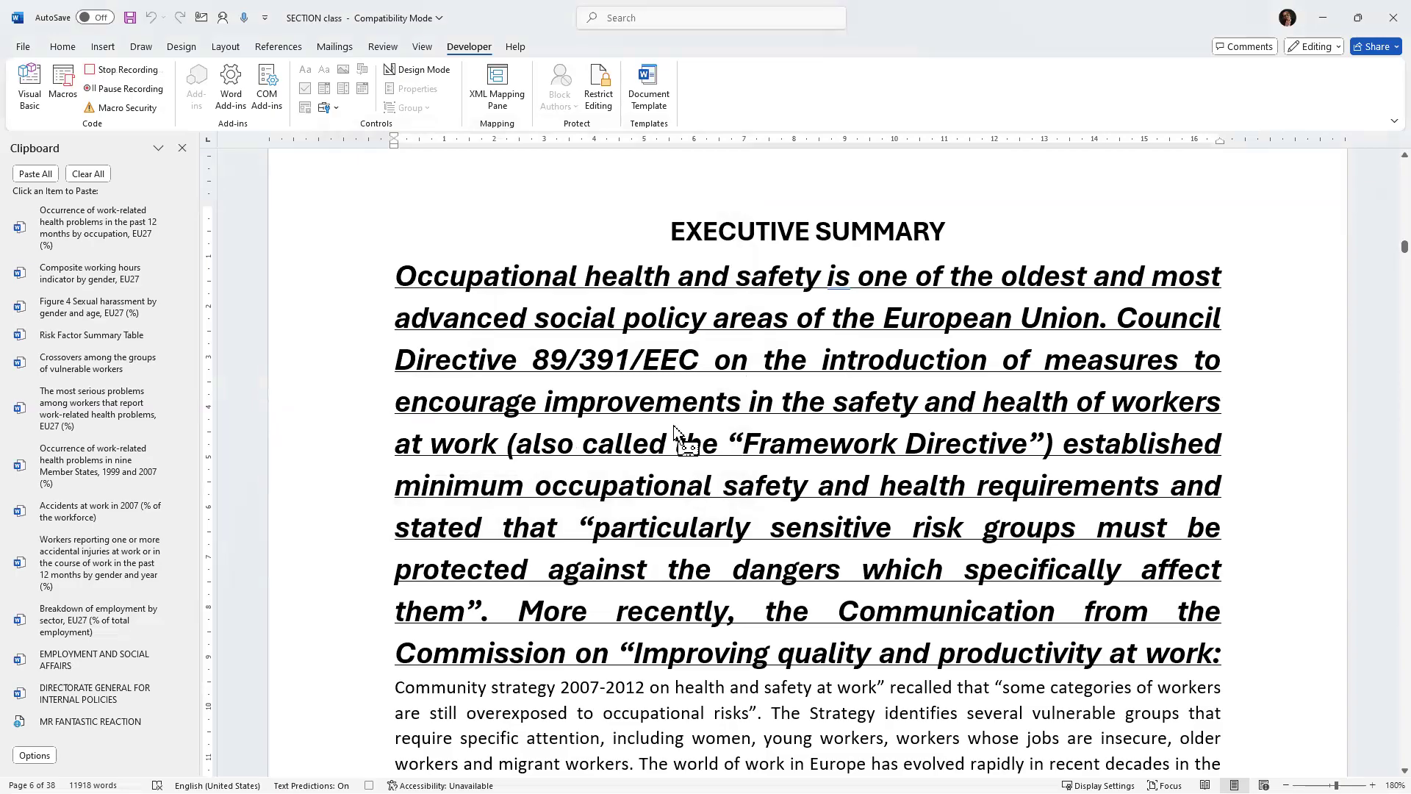
Select the start of the next paragraph, format it as Aptos Display 16 pt underlined, and stop the macro recording.
scroll(674, 430, down, 4)
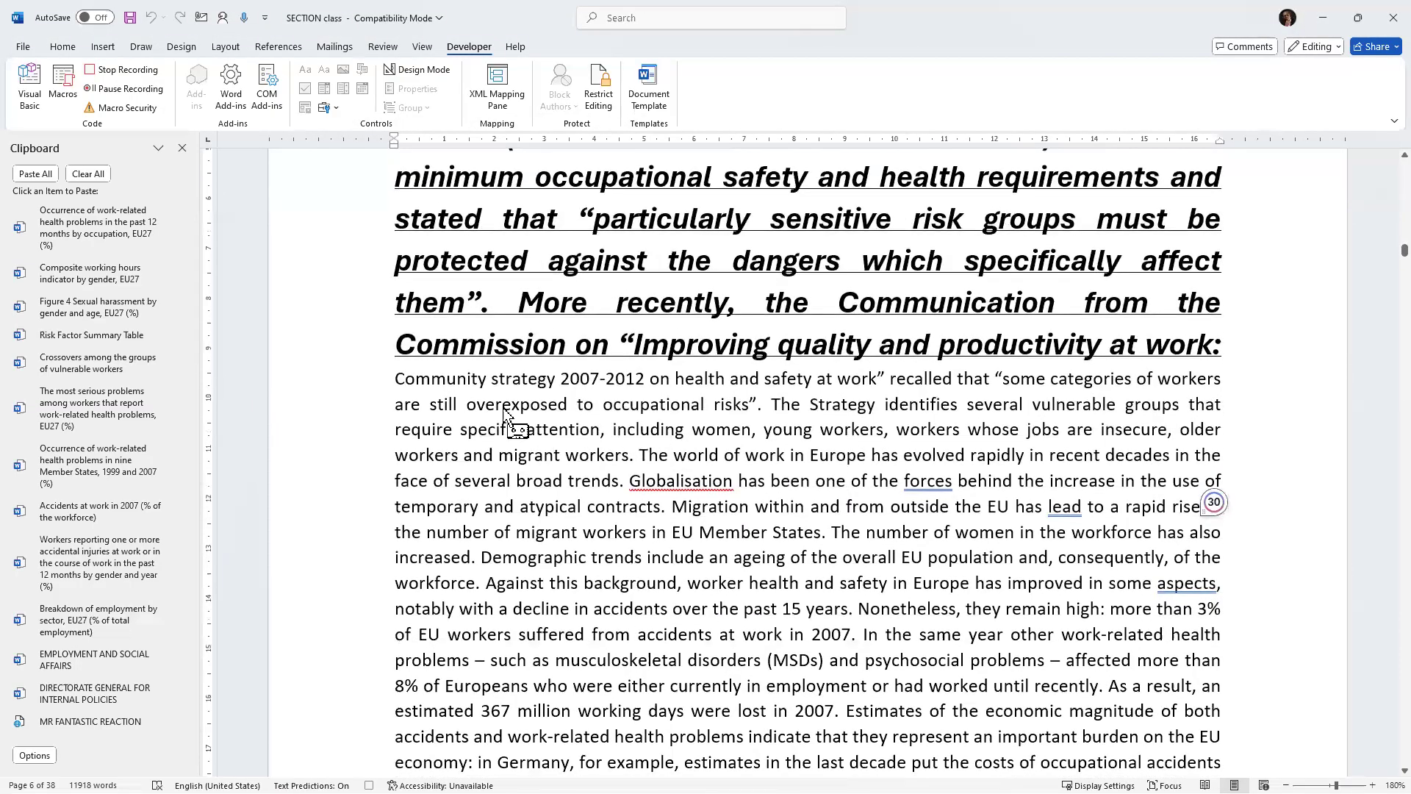
drag(397, 379, 784, 496)
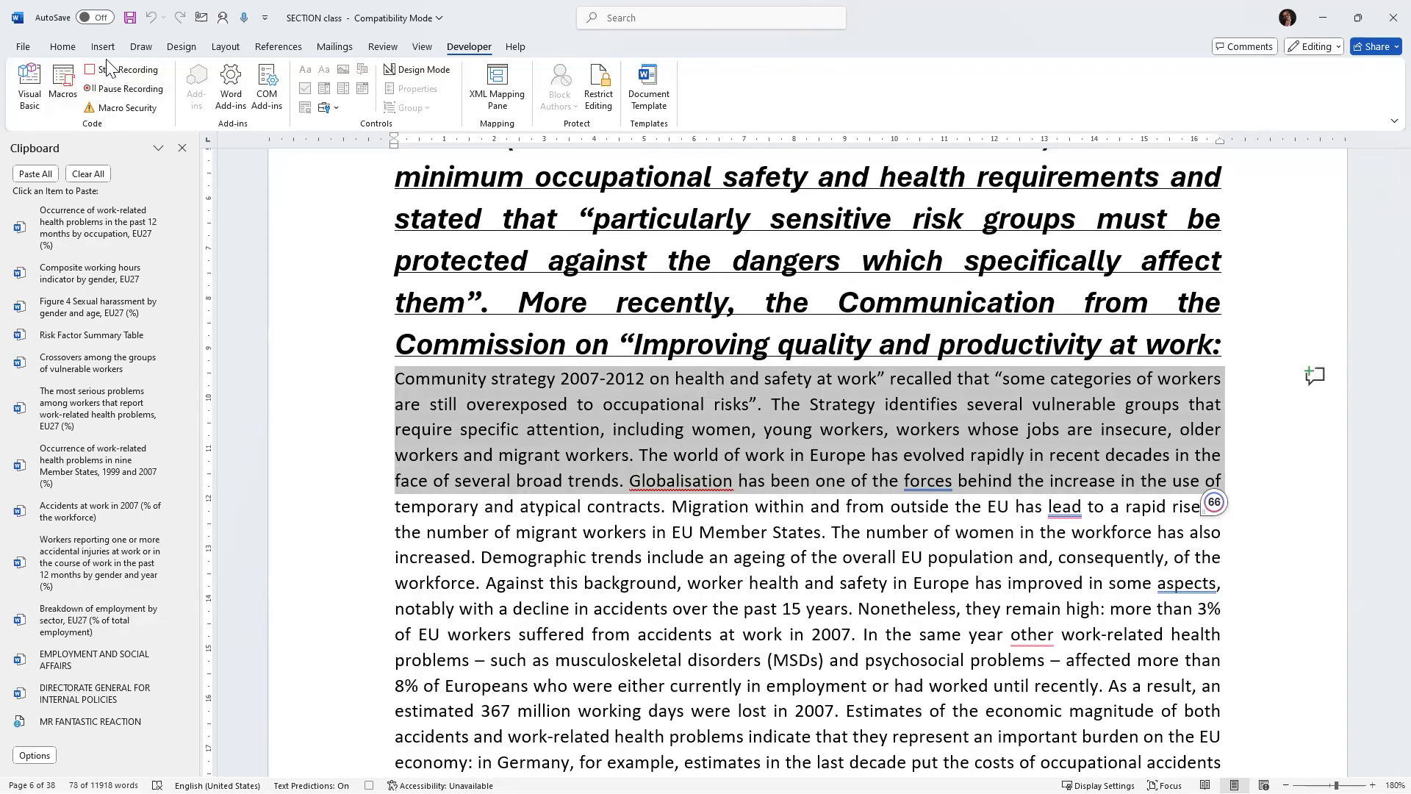
click(62, 46)
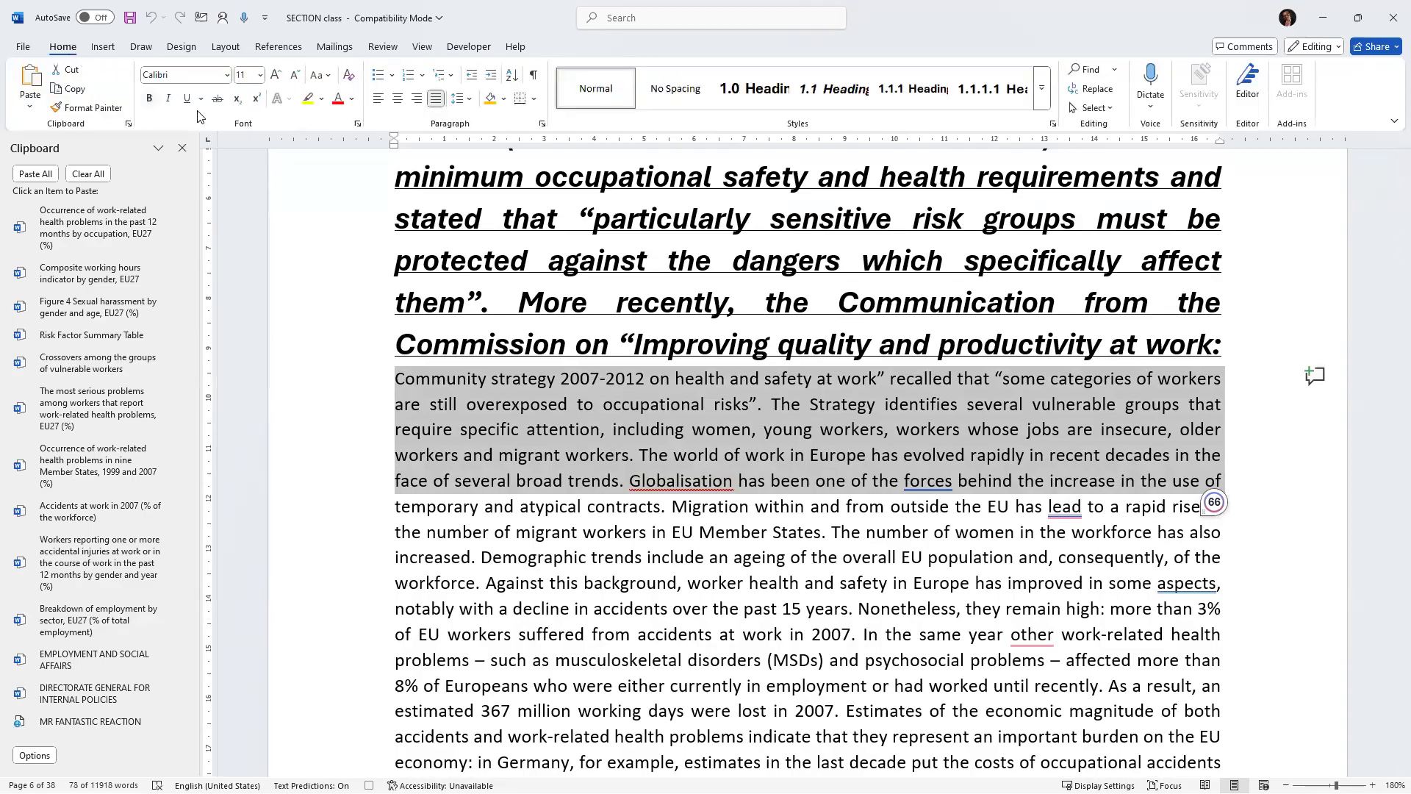
click(227, 75)
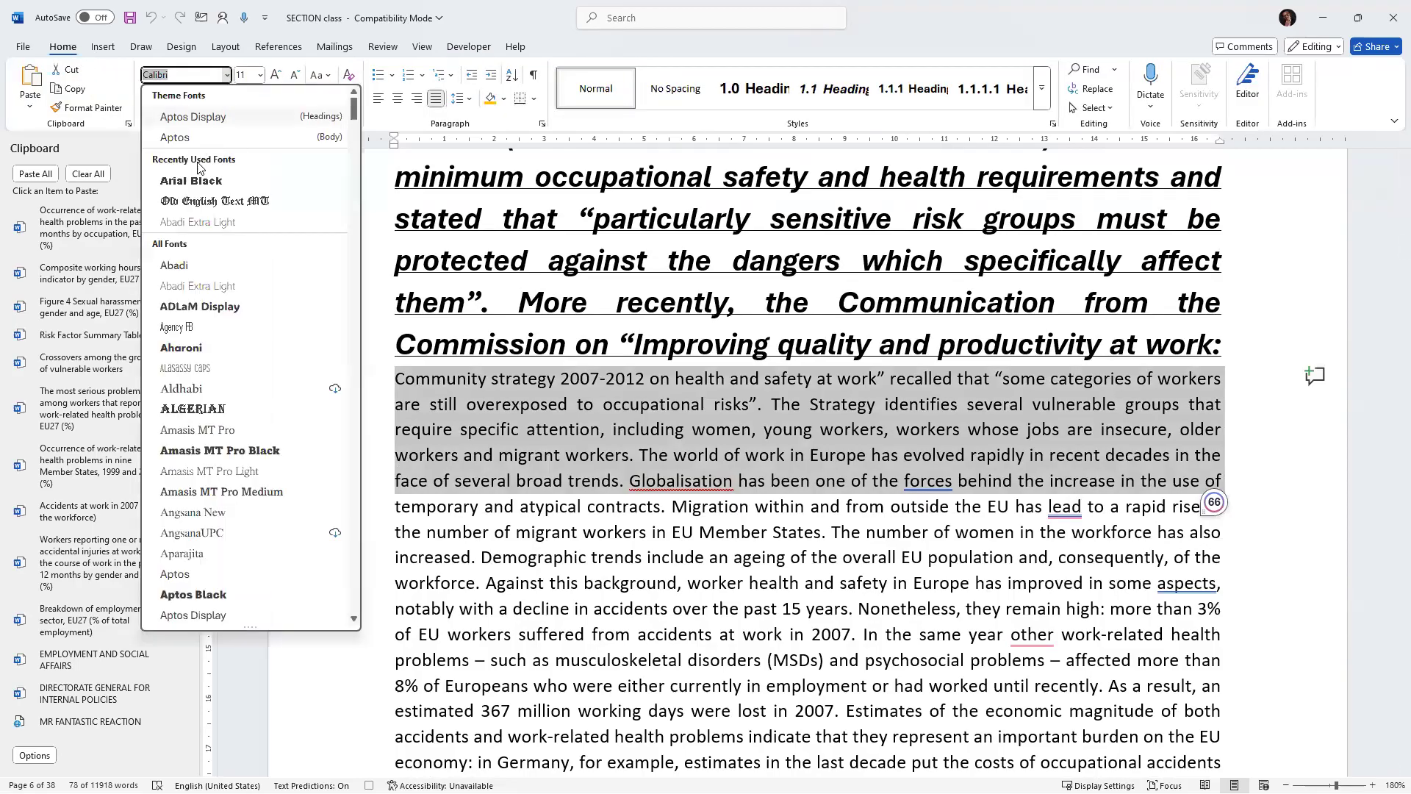
click(190, 117)
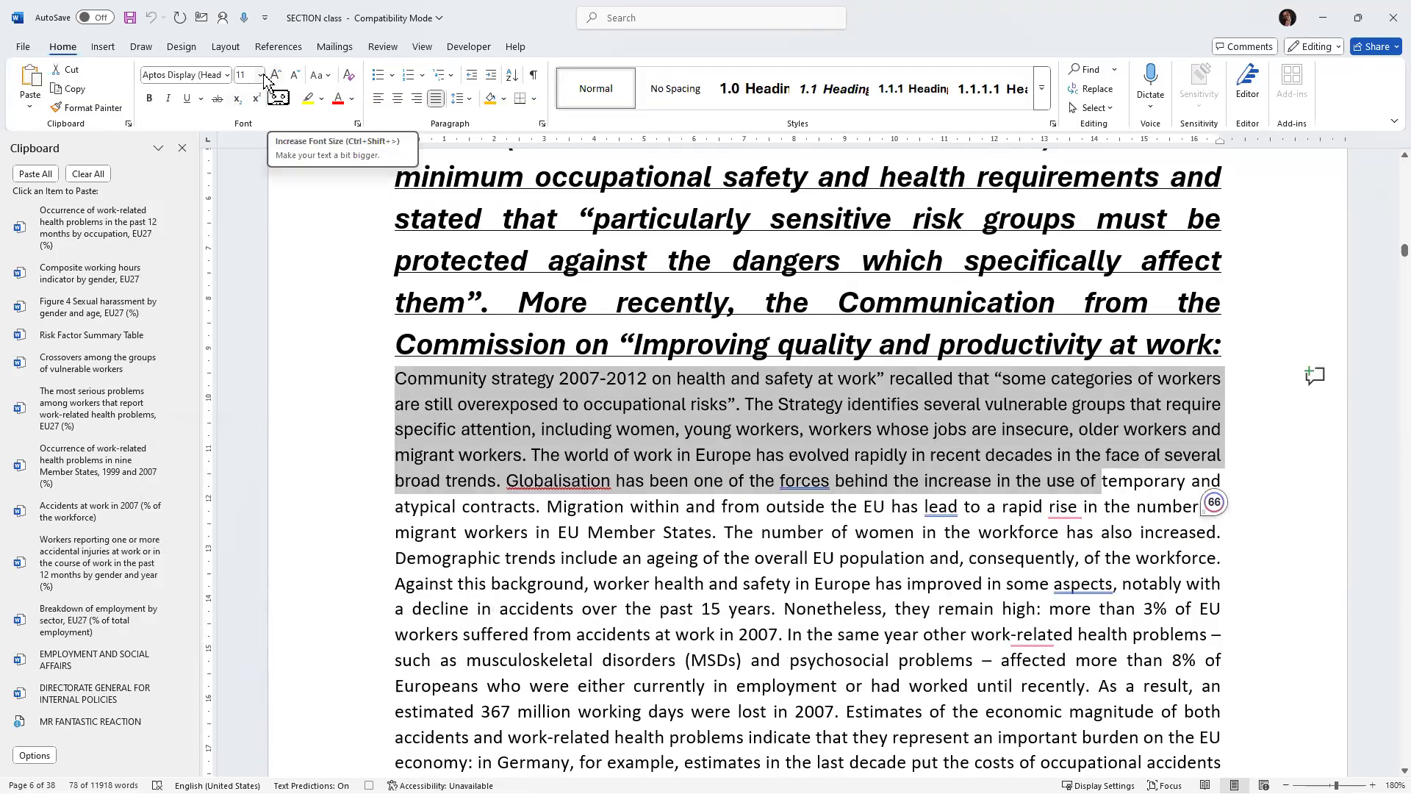
click(261, 75)
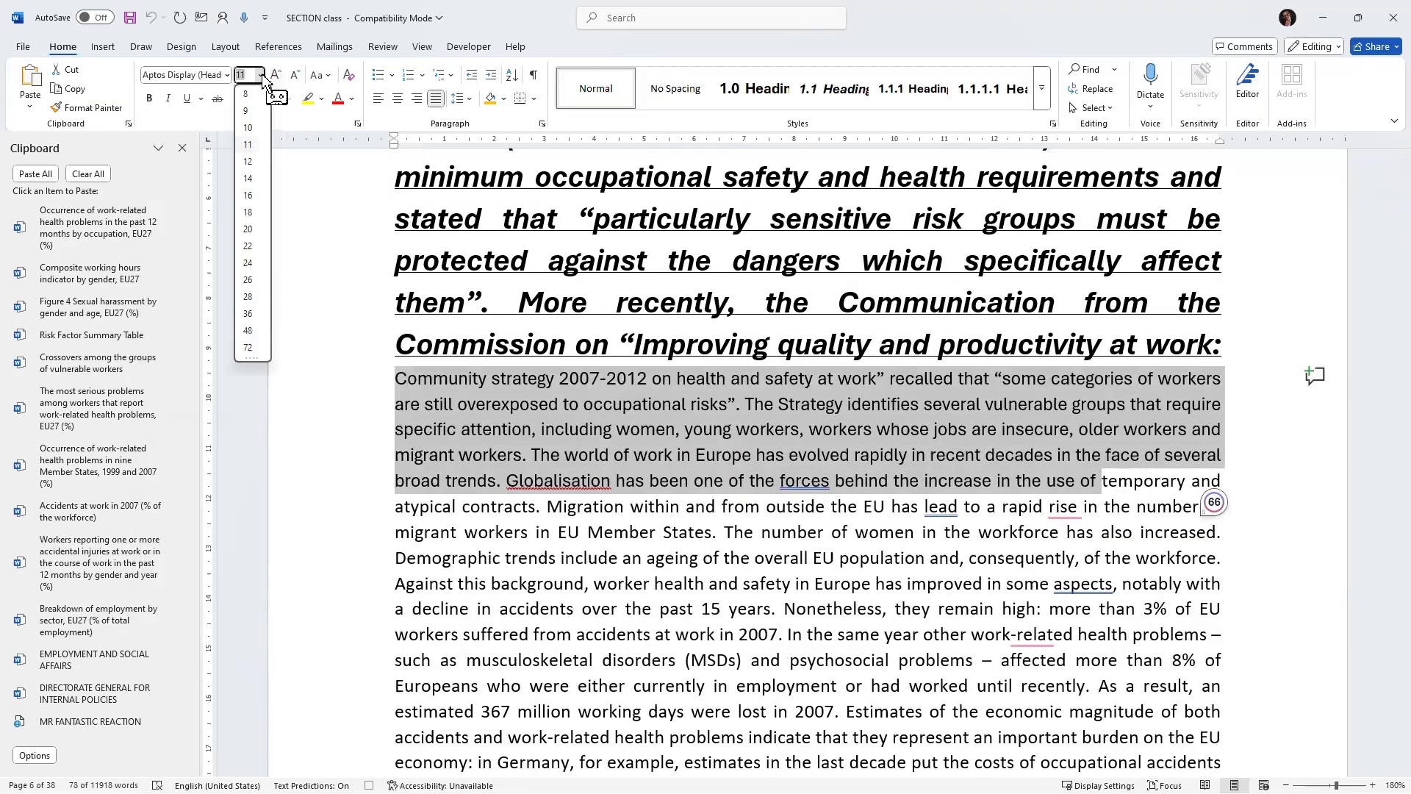
click(245, 195)
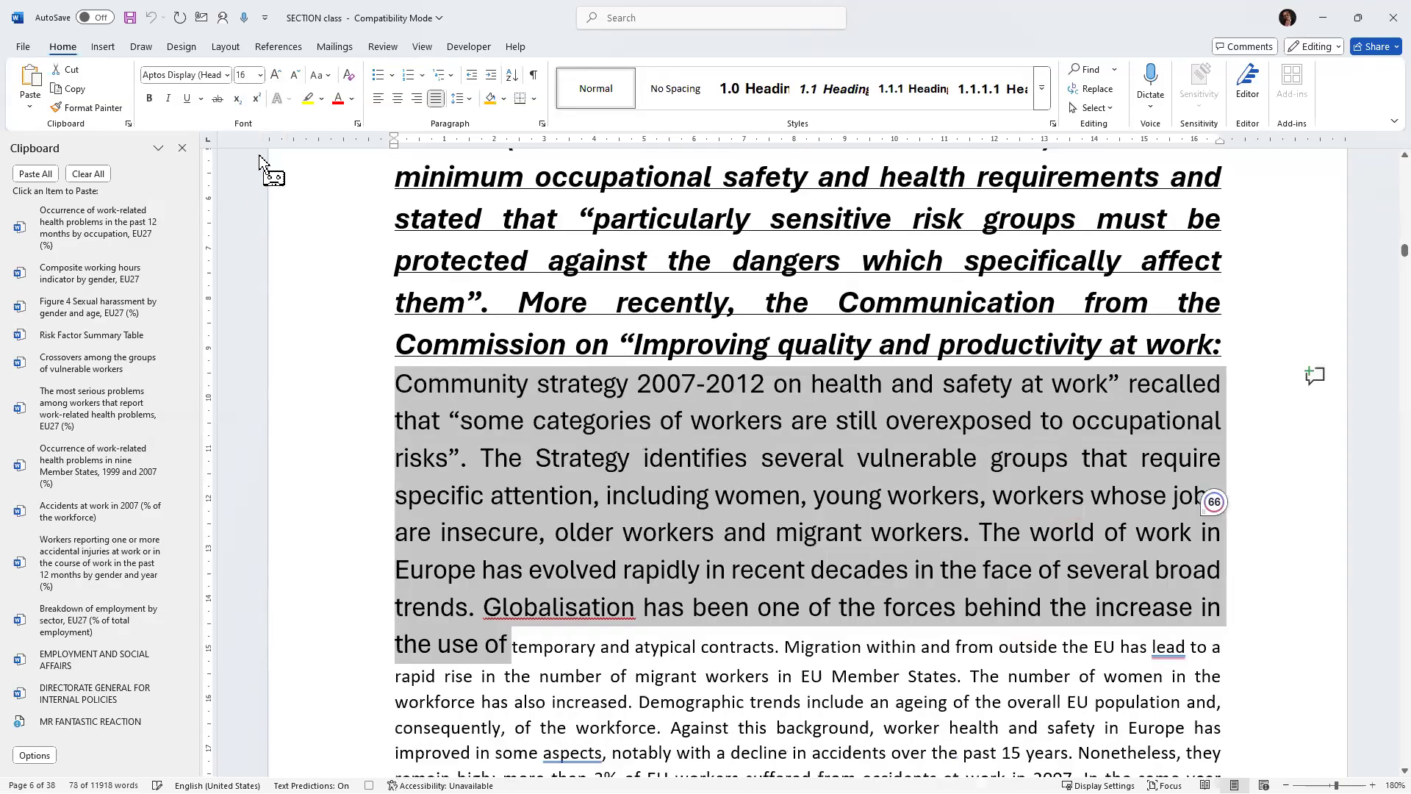
click(187, 99)
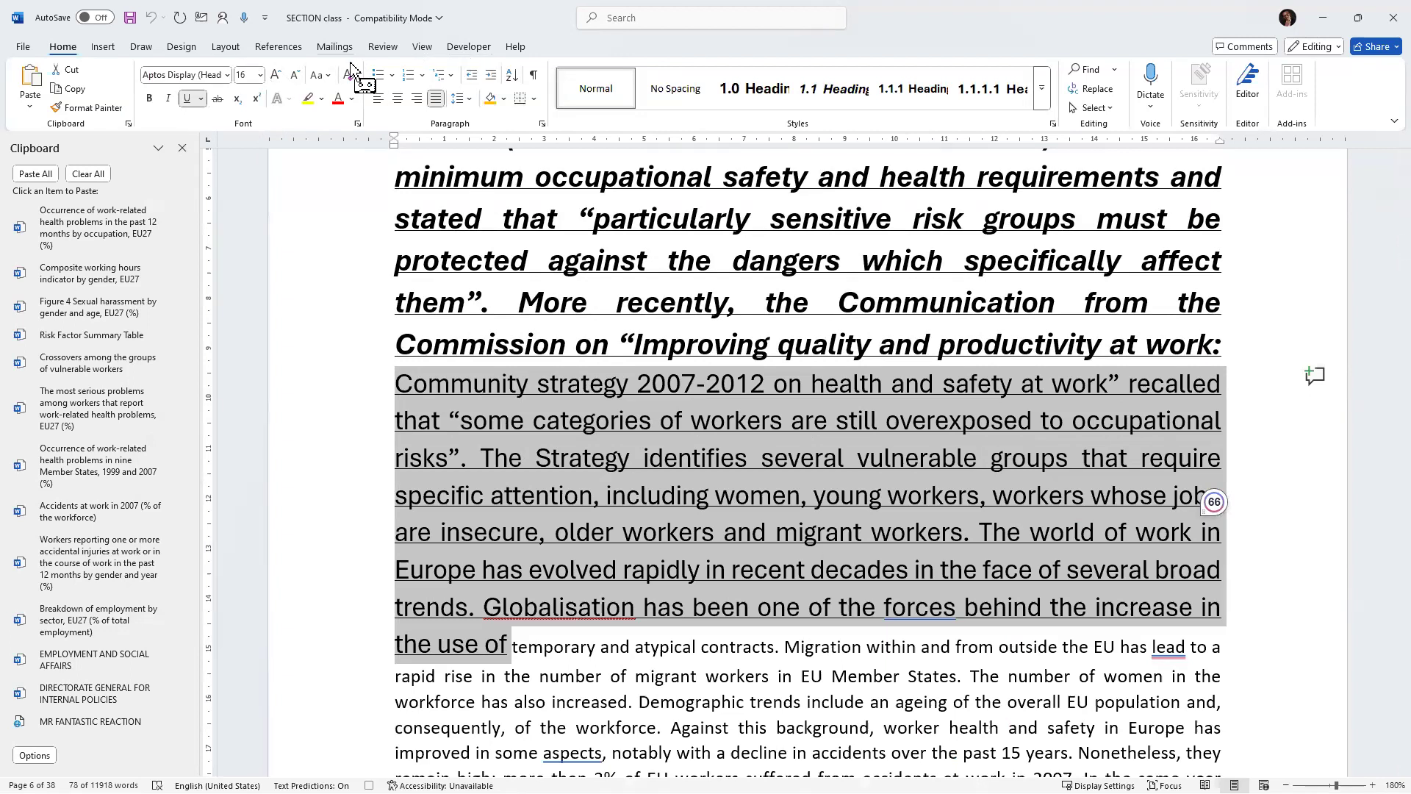
click(456, 49)
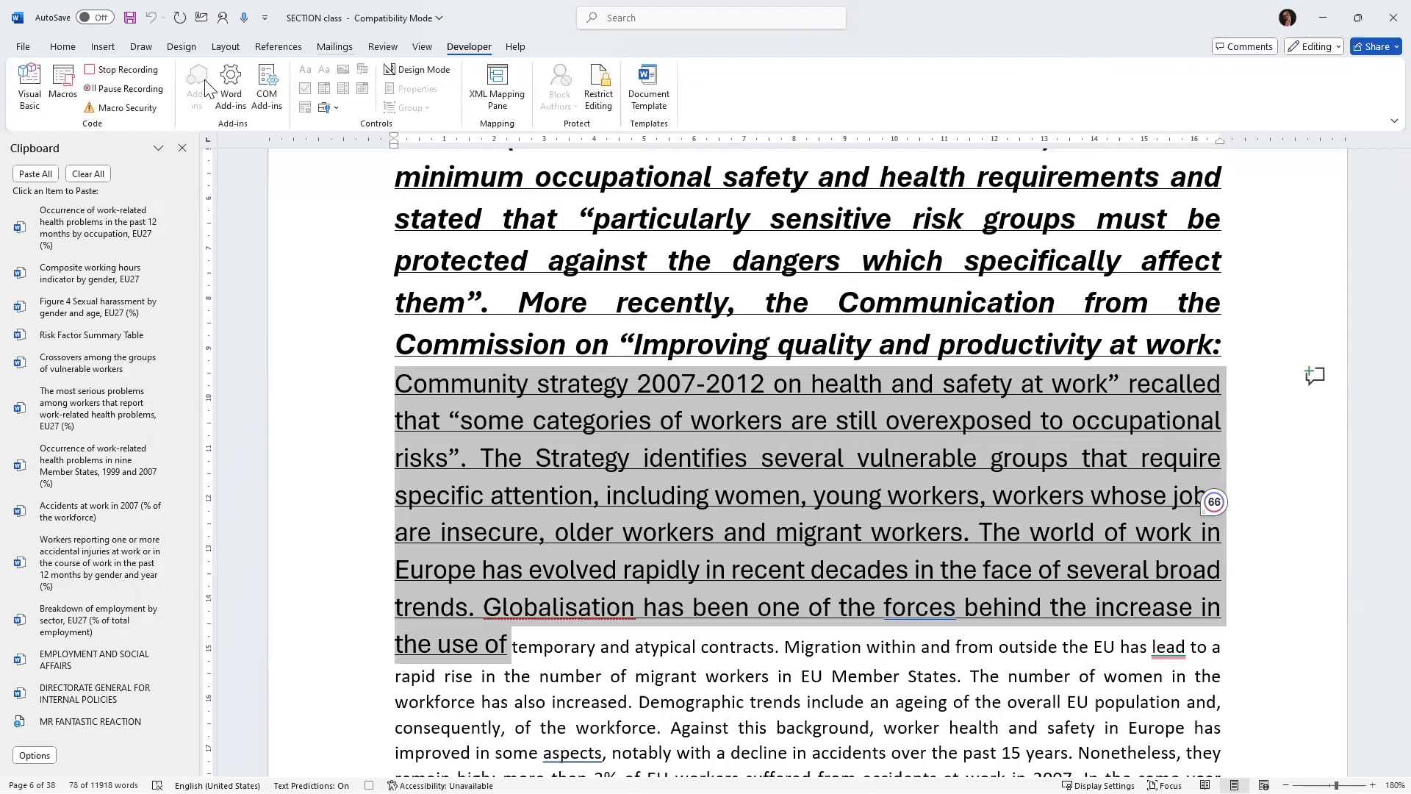
click(144, 76)
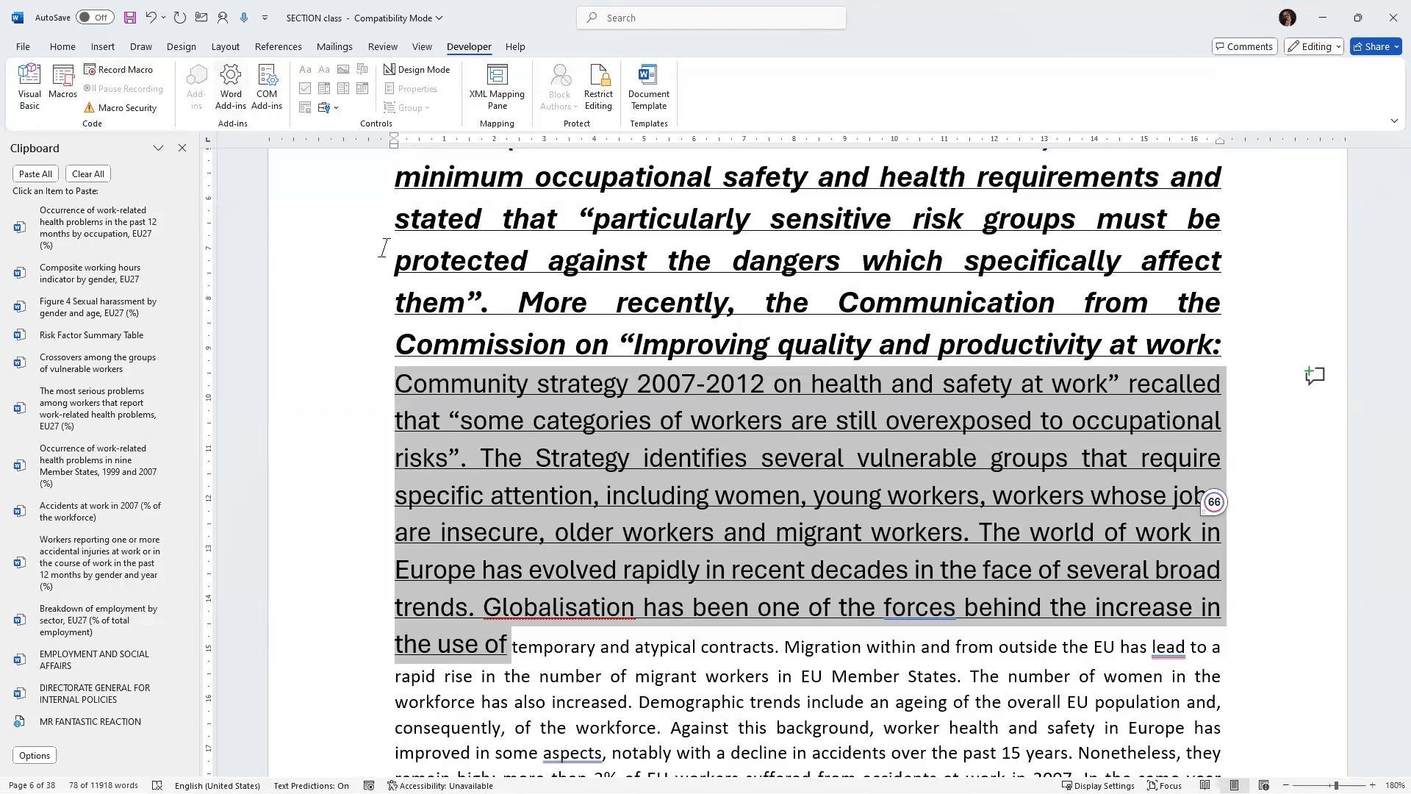
Select the last lines of the paragraph on the page and apply the new macro with its shortcut.
scroll(479, 417, down, 5)
scroll(479, 417, down, 2)
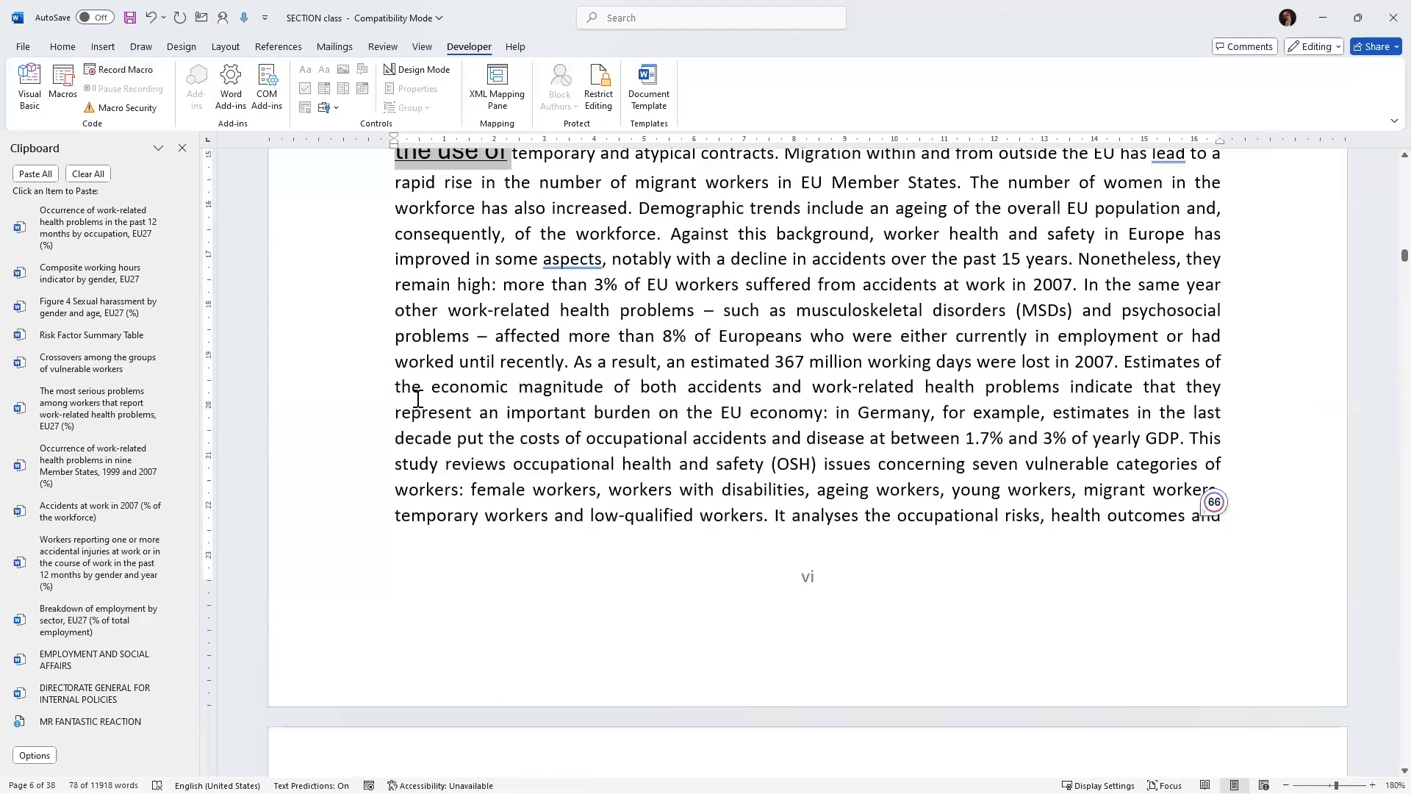
drag(574, 362, 1243, 522)
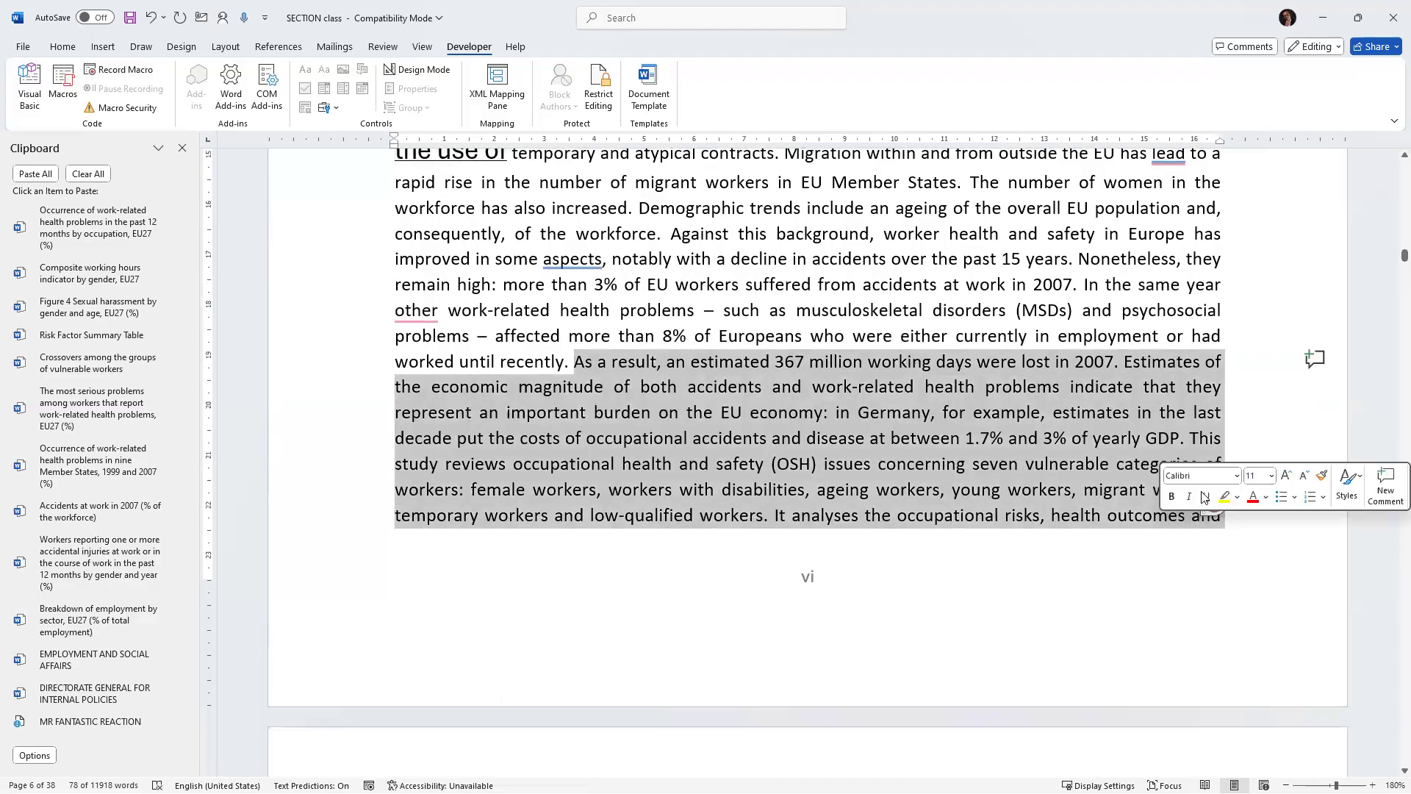
key(ctrl+m)
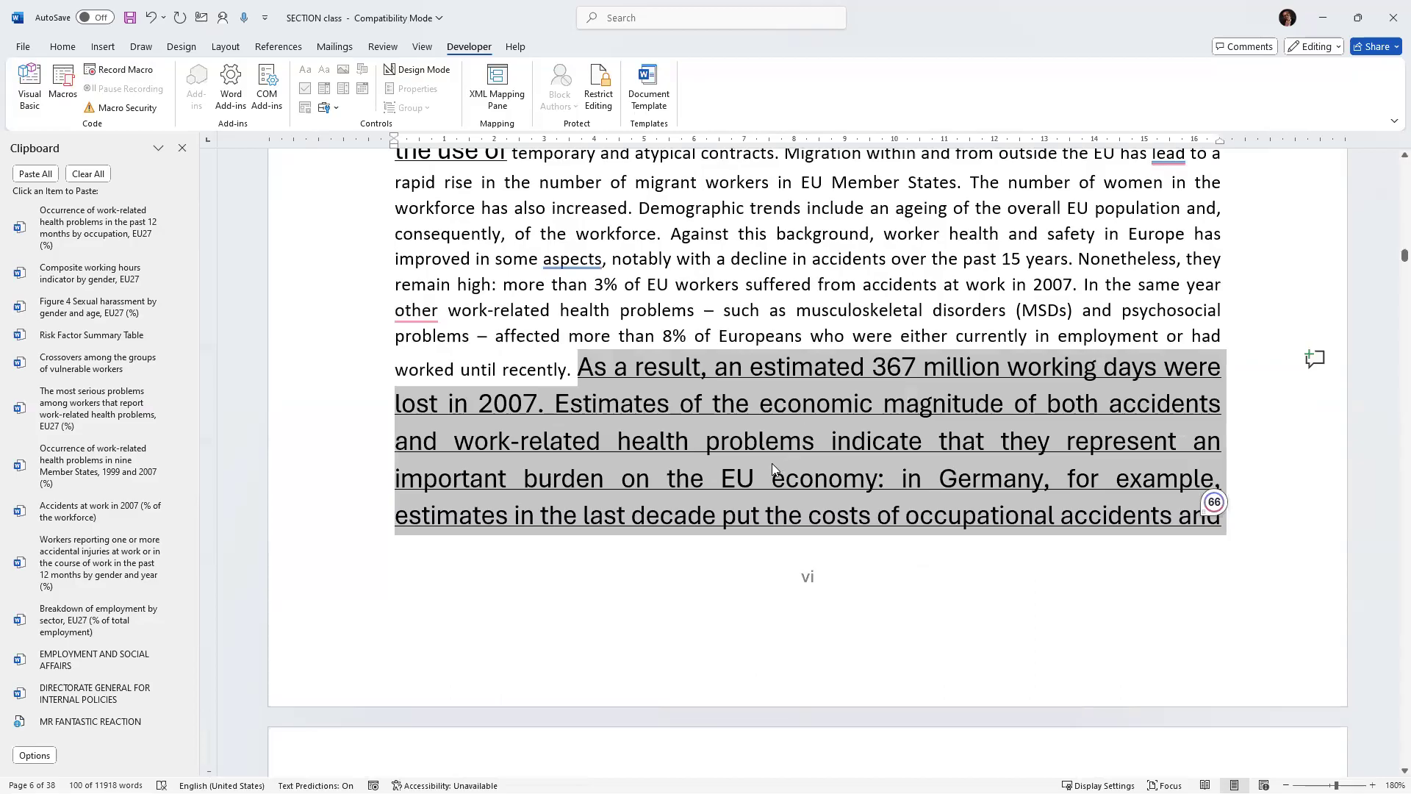
Select the first Background Information paragraph and apply the new macro with its shortcut.
scroll(771, 463, down, 10)
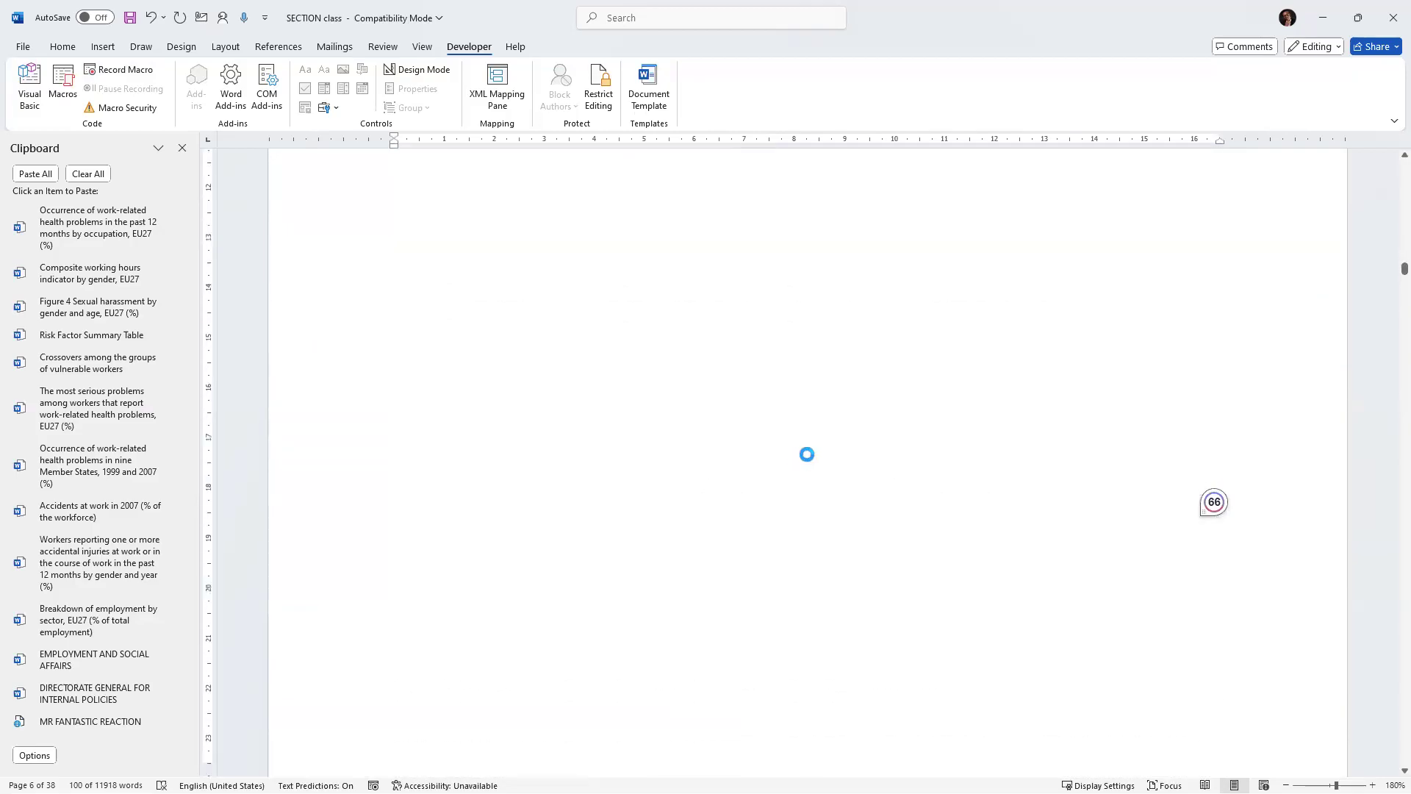
scroll(809, 451, down, 10)
scroll(779, 430, up, 2)
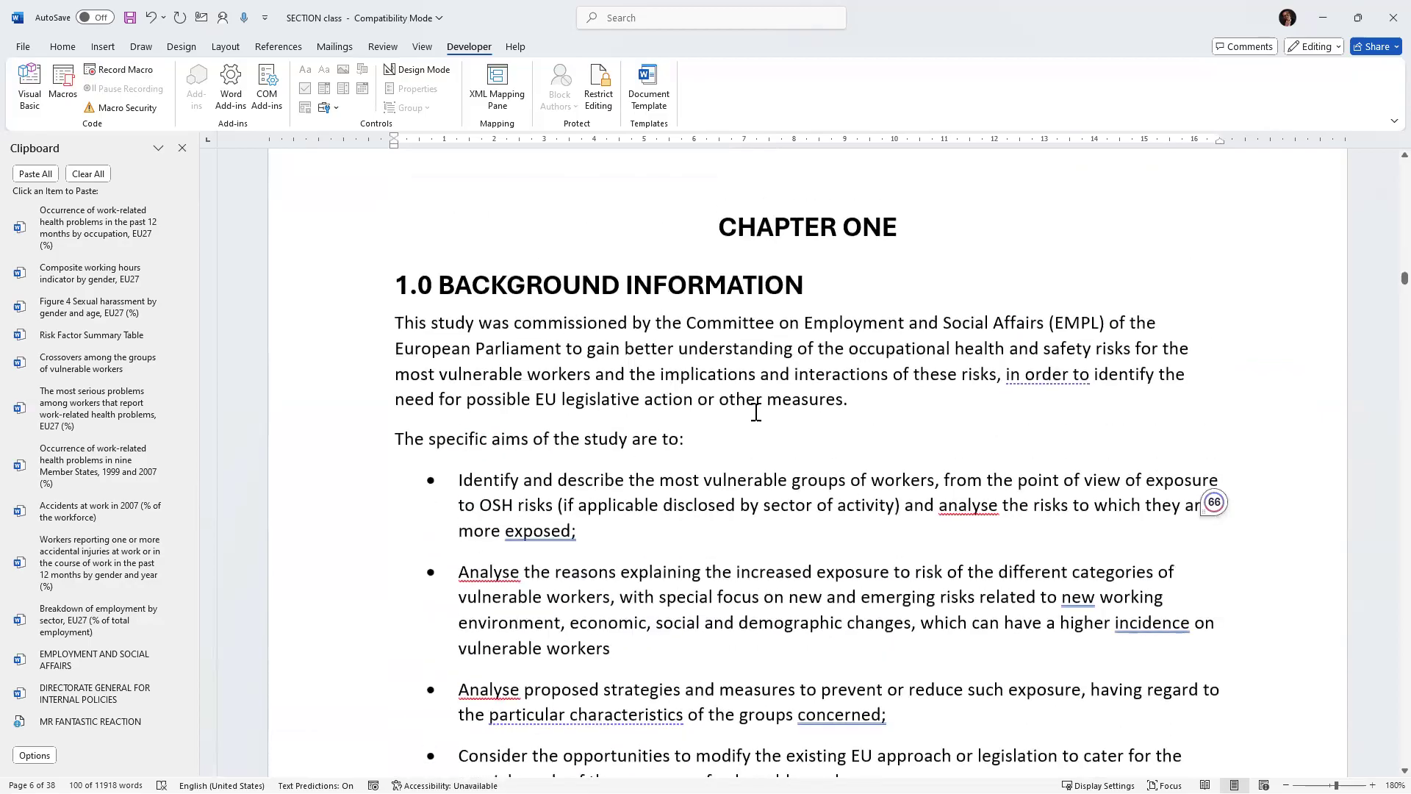
drag(847, 401, 400, 332)
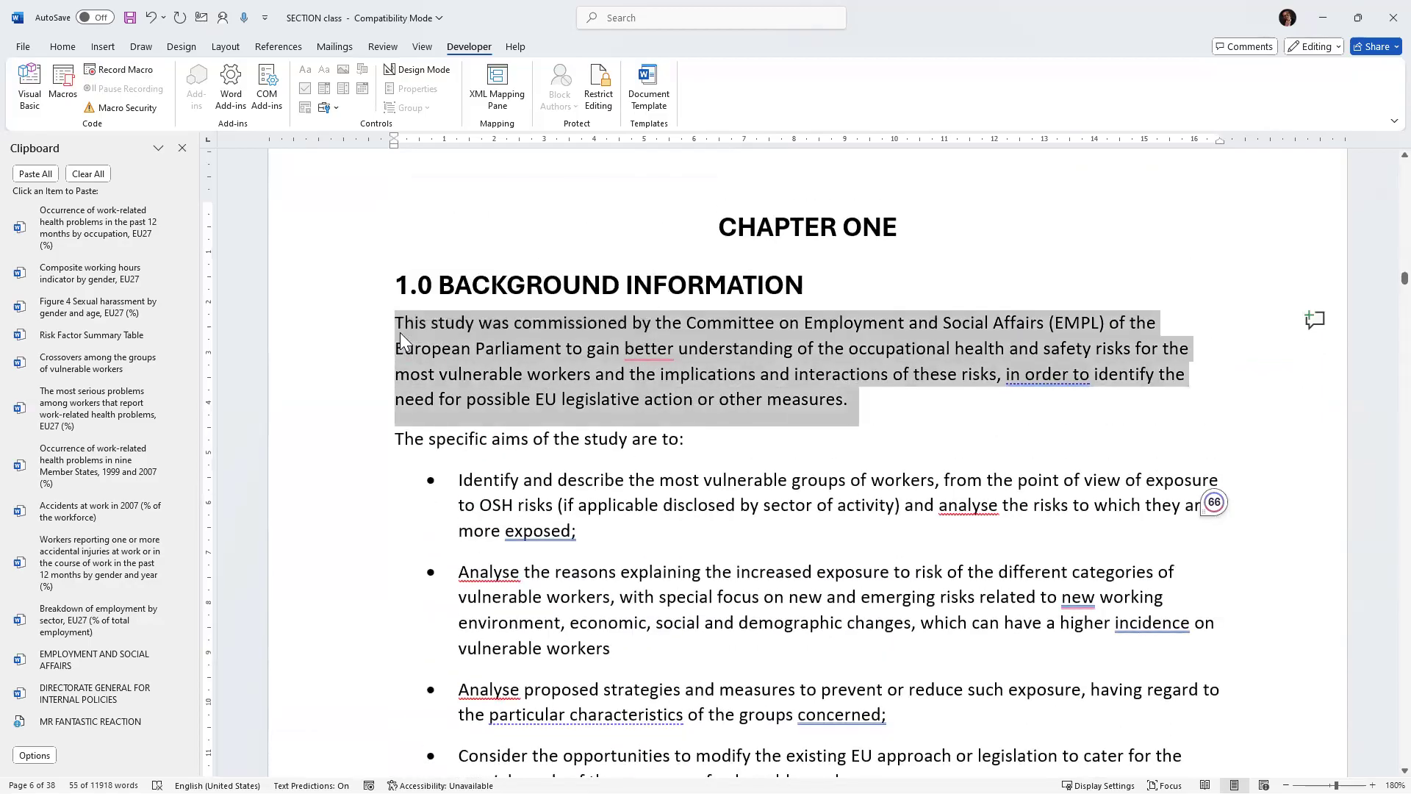
key(ctrl+m)
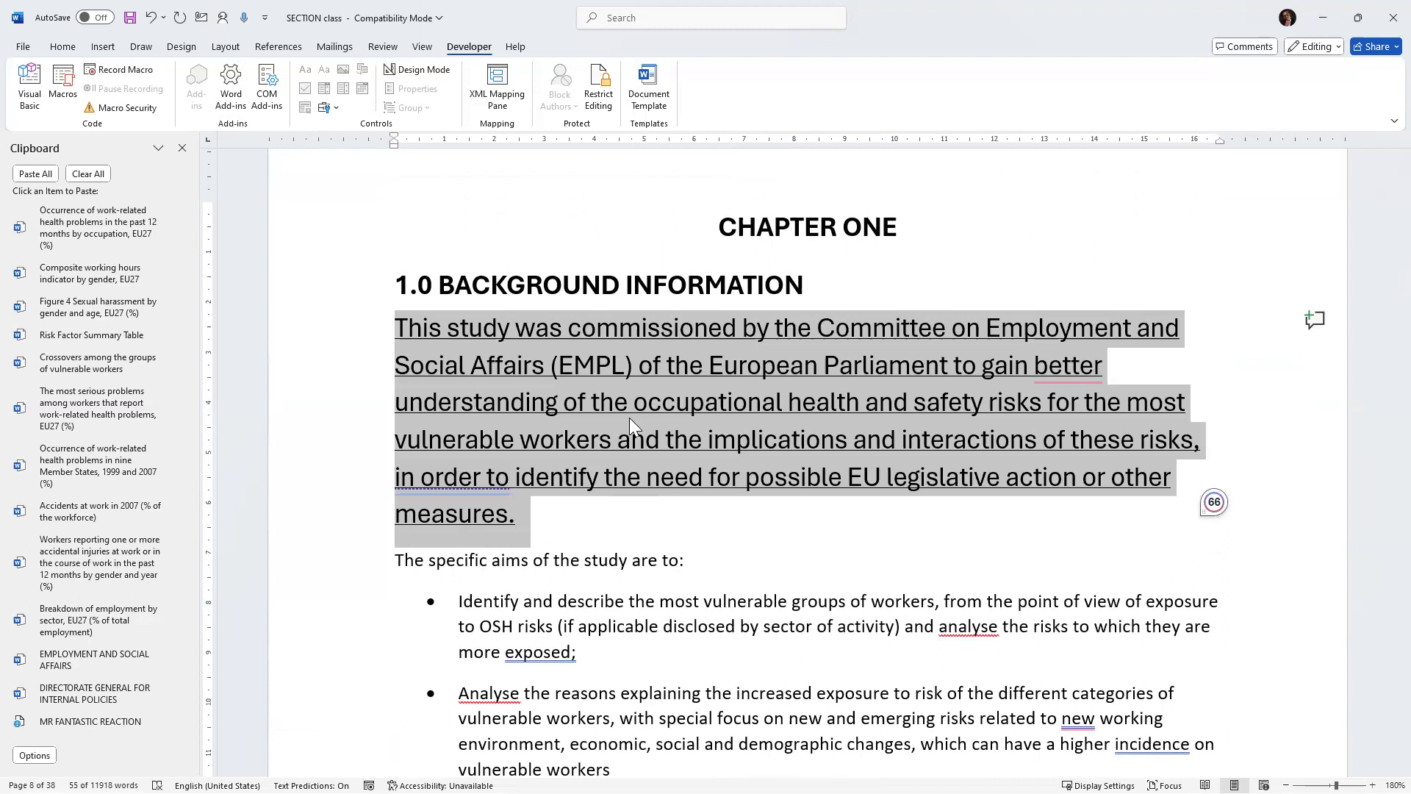
Undo the last formatting change on the first Background Information paragraph.
key(ctrl+z)
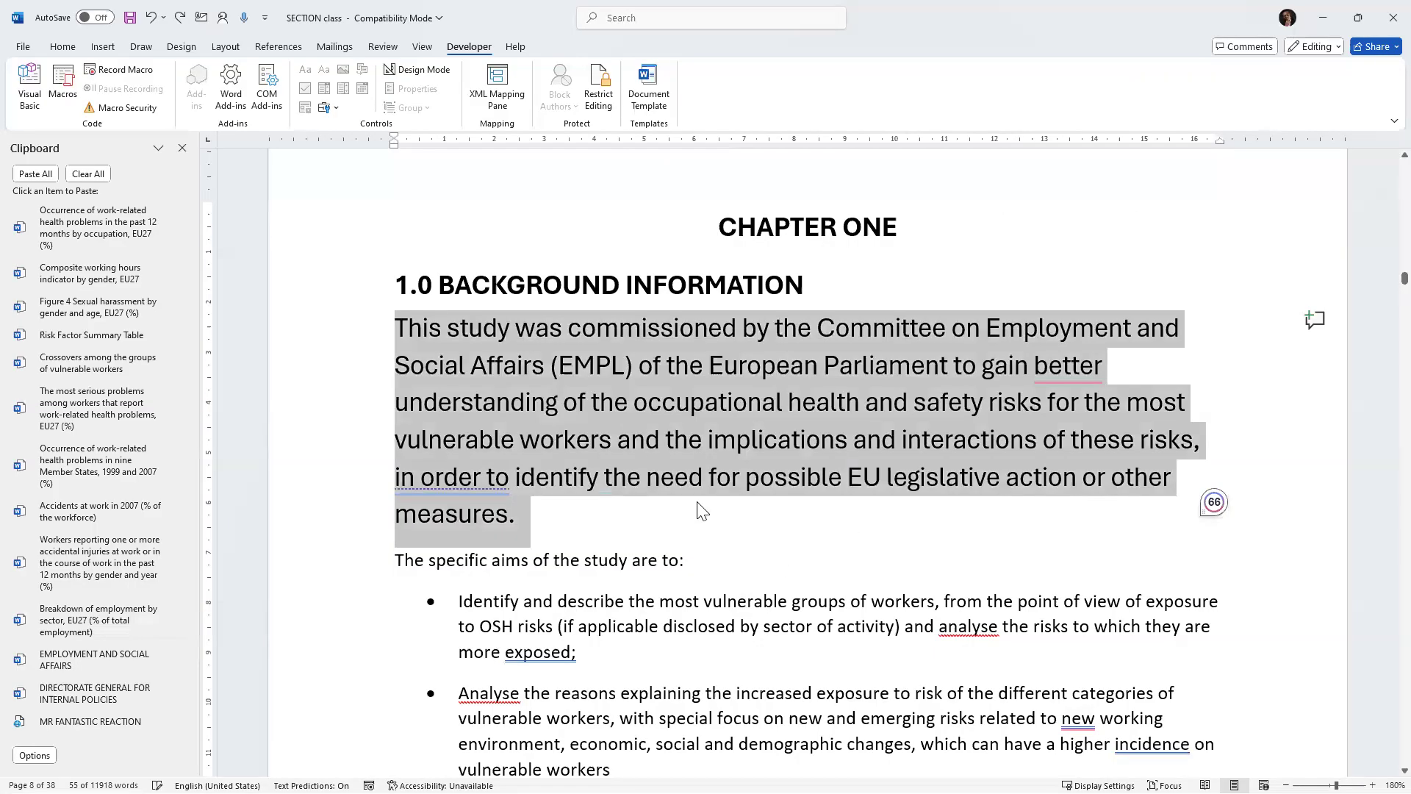
click(698, 511)
scroll(720, 529, down, 10)
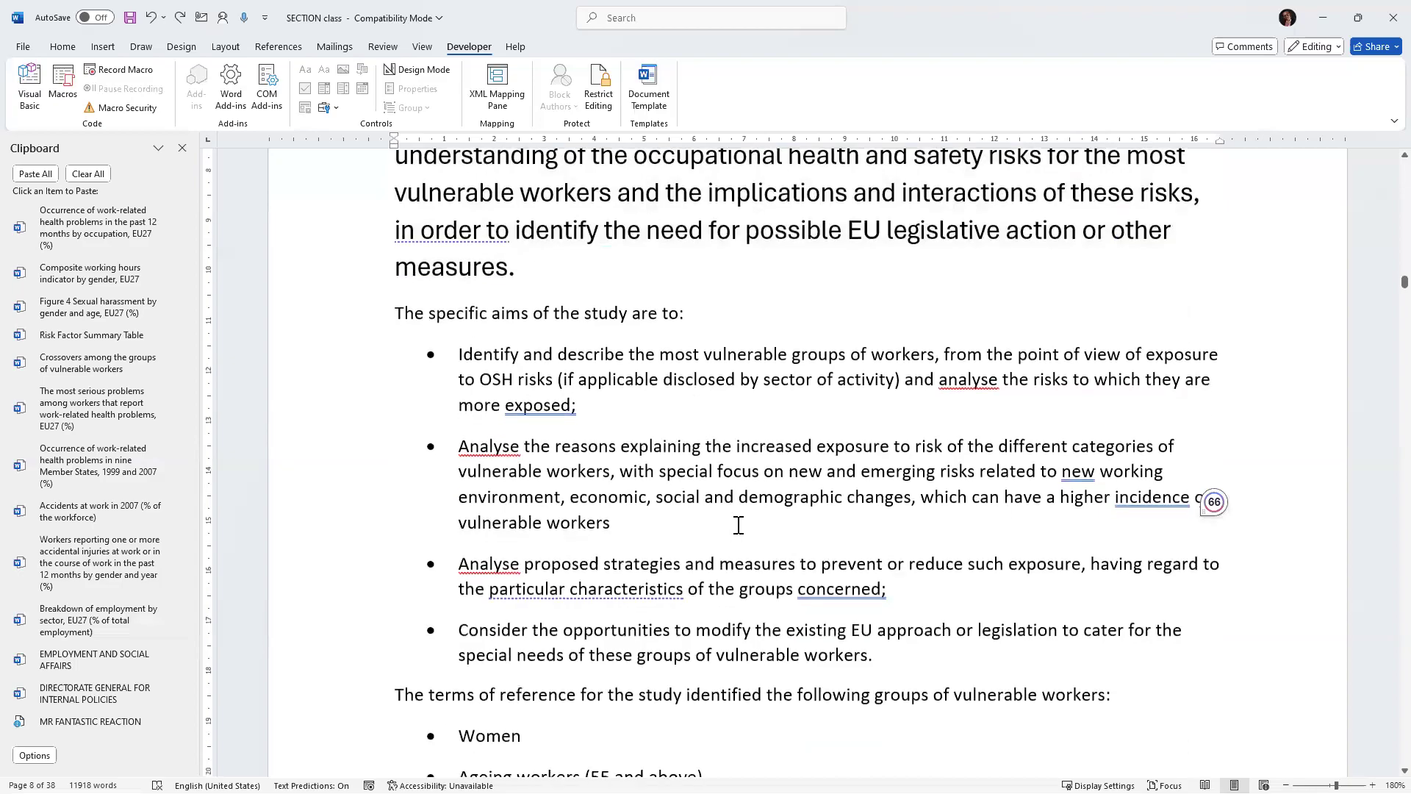
Insert three blank paragraphs after the chapter introduction text, before the 1.1 heading.
scroll(754, 540, down, 8)
click(504, 418)
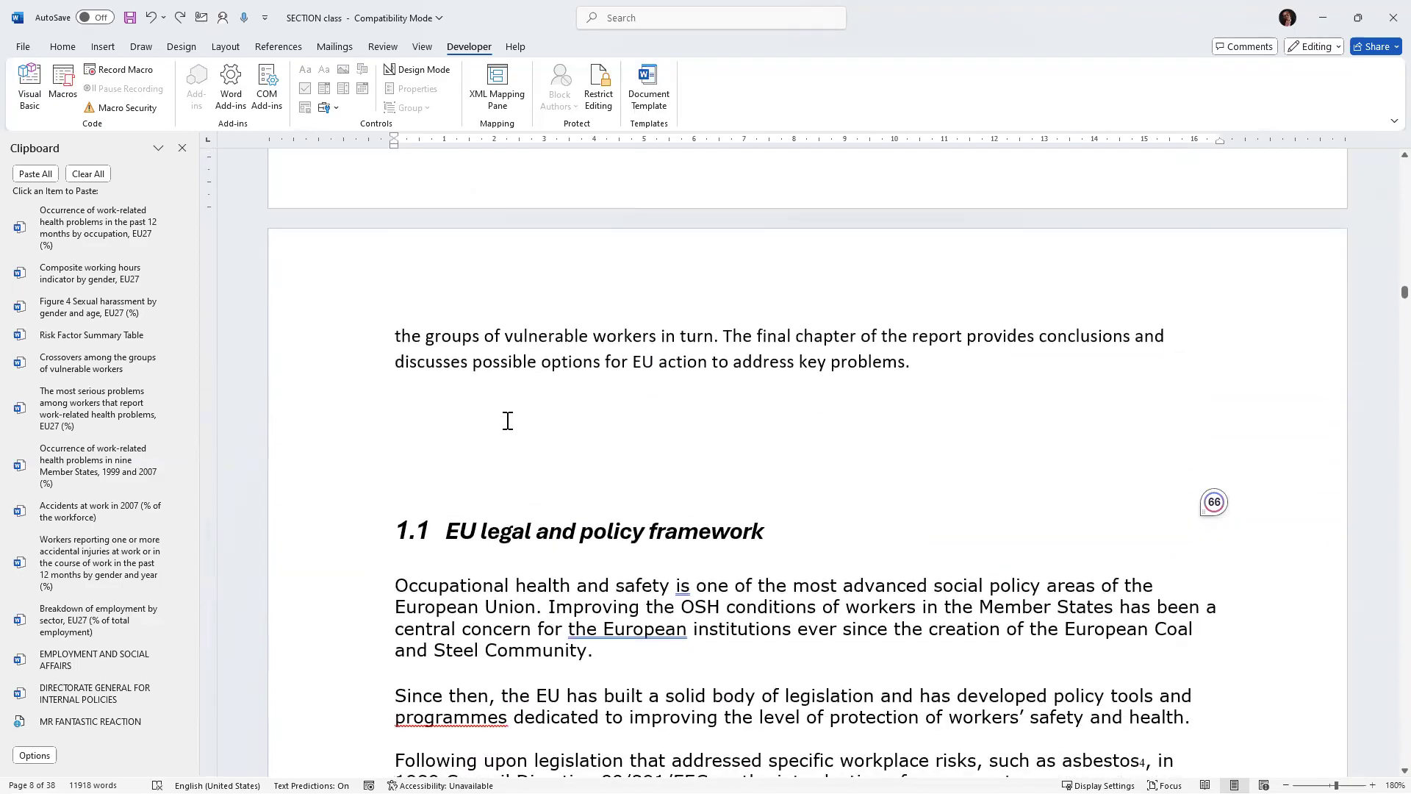
key(Return)
key(Return)
key(Return)
key(Return)
key(Return)
key(Return)
key(Return)
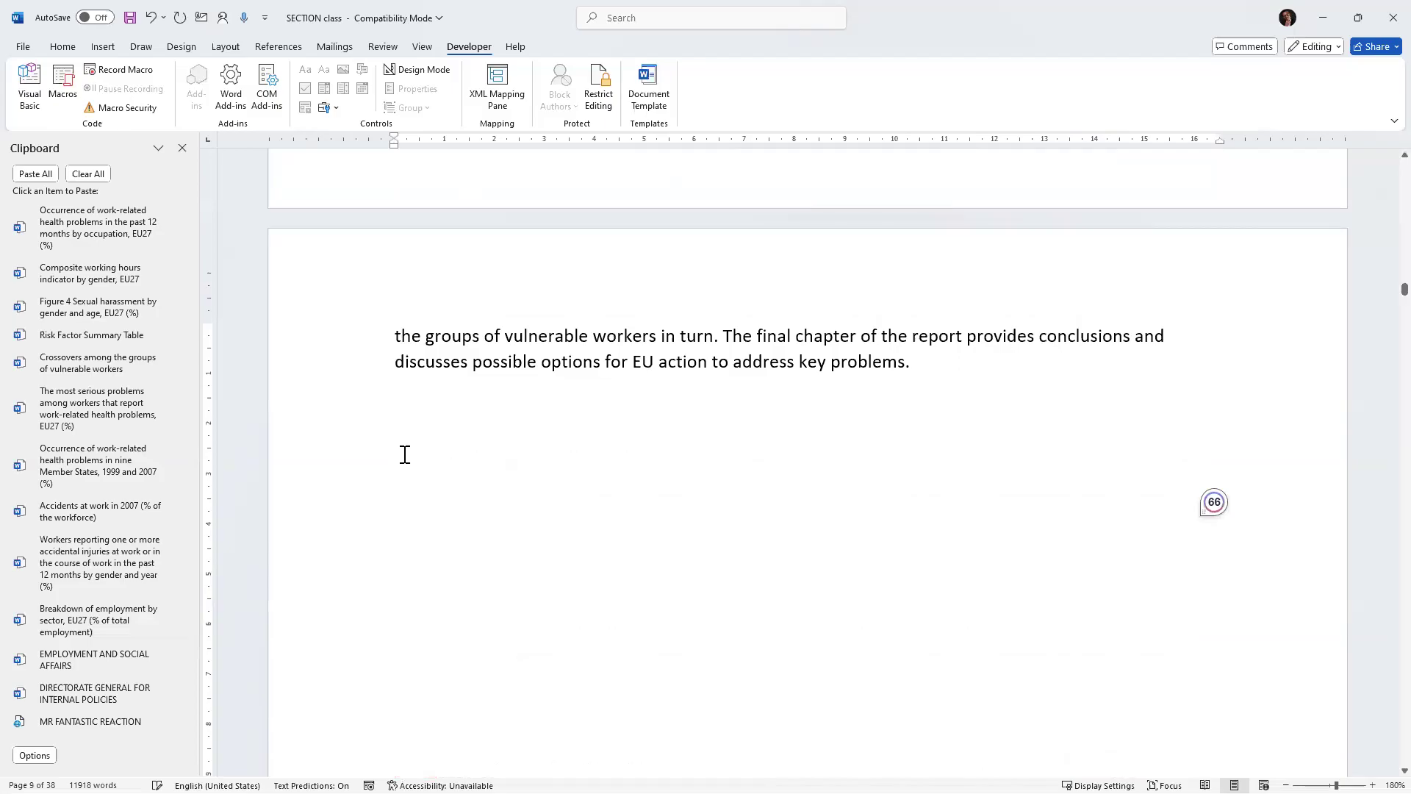
Start recording a new macro, assign it the shortcut Alt+T, and close the keyboard dialog to begin recording.
click(108, 72)
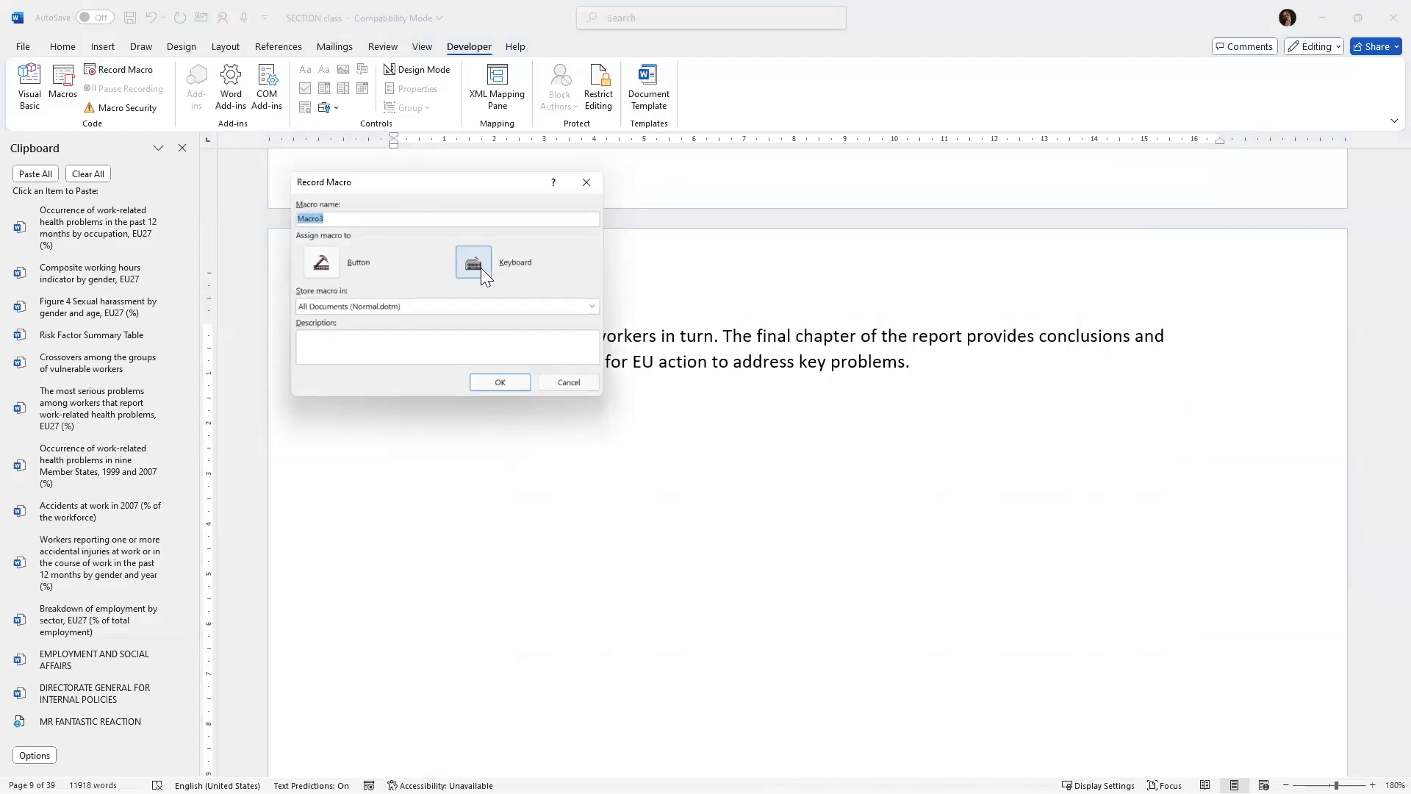
click(473, 263)
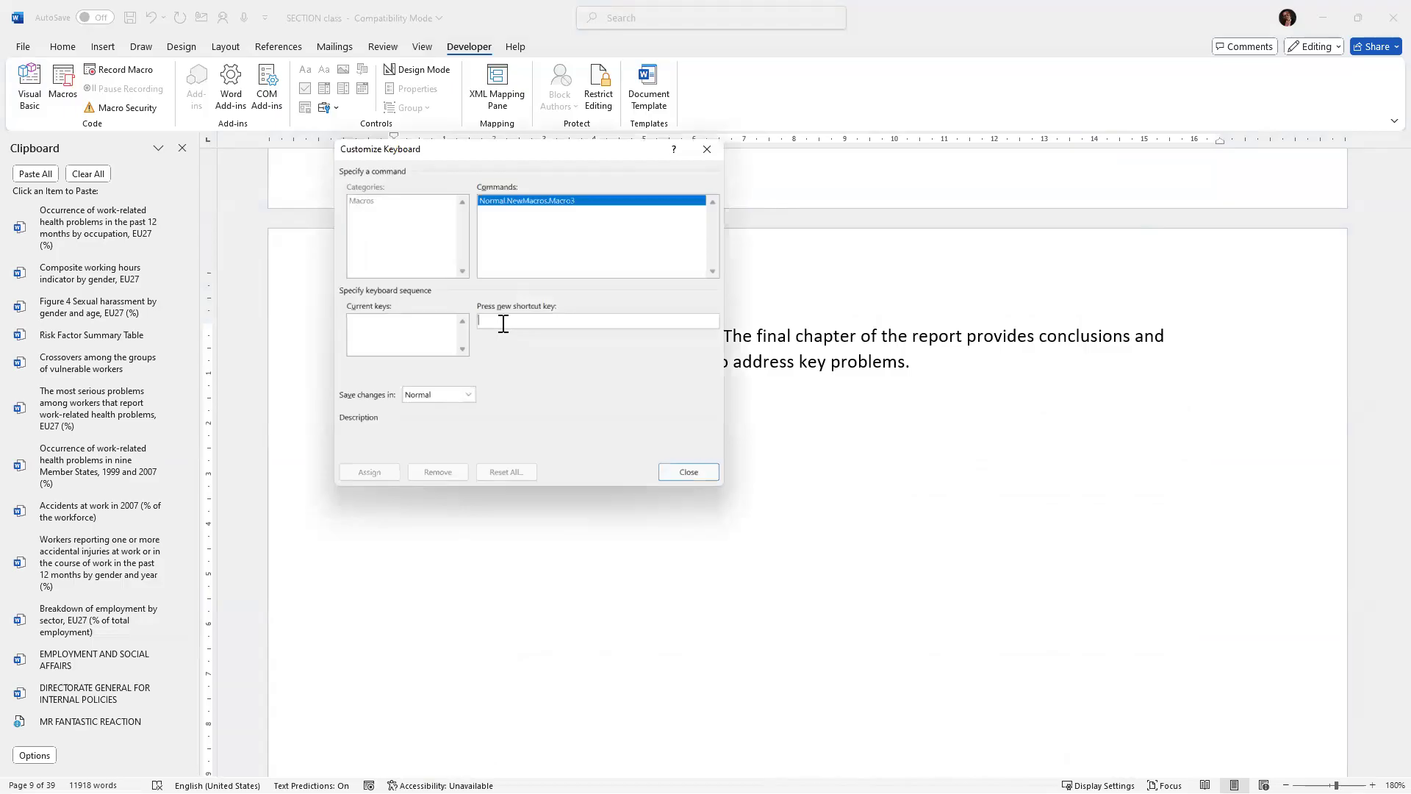
key(ctrl+alt+t)
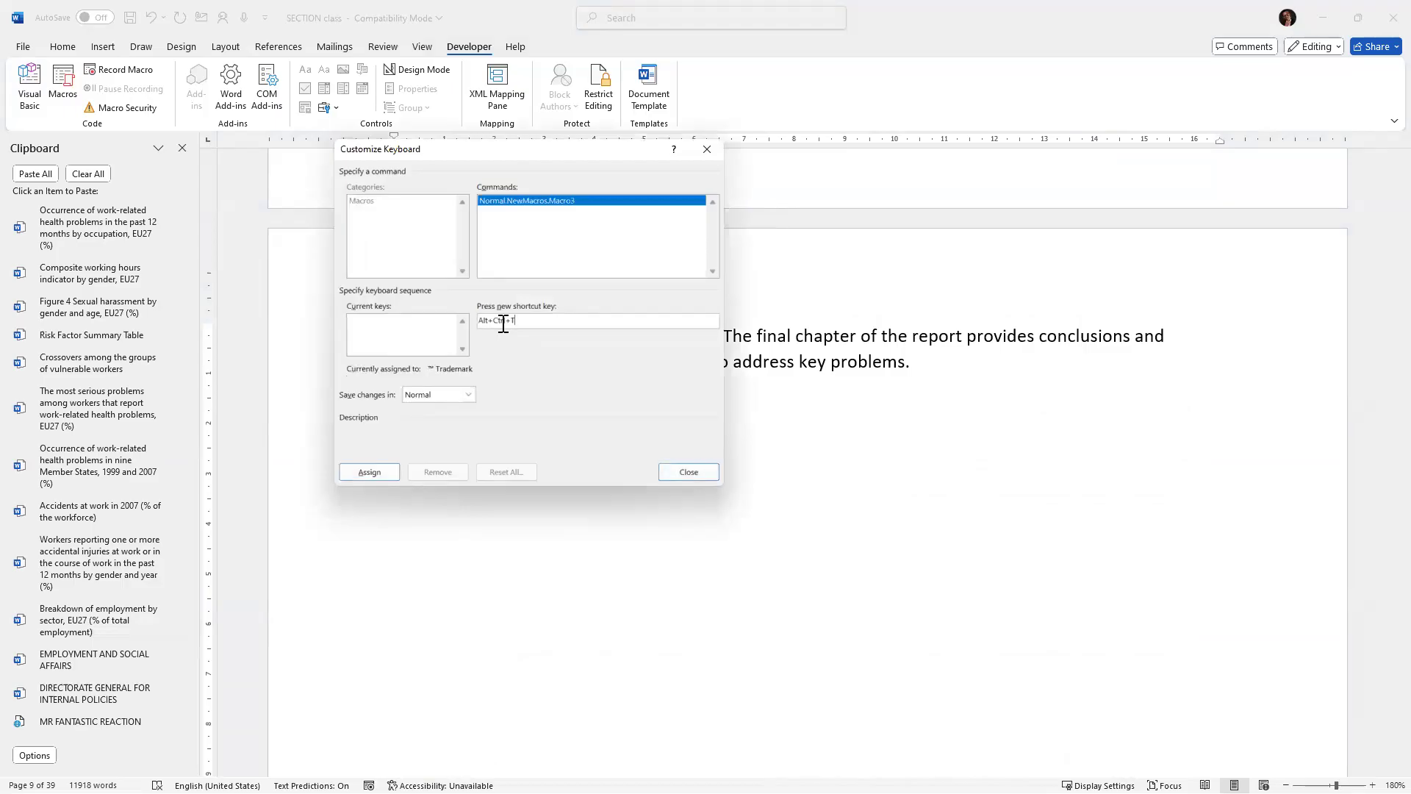
key(BackSpace)
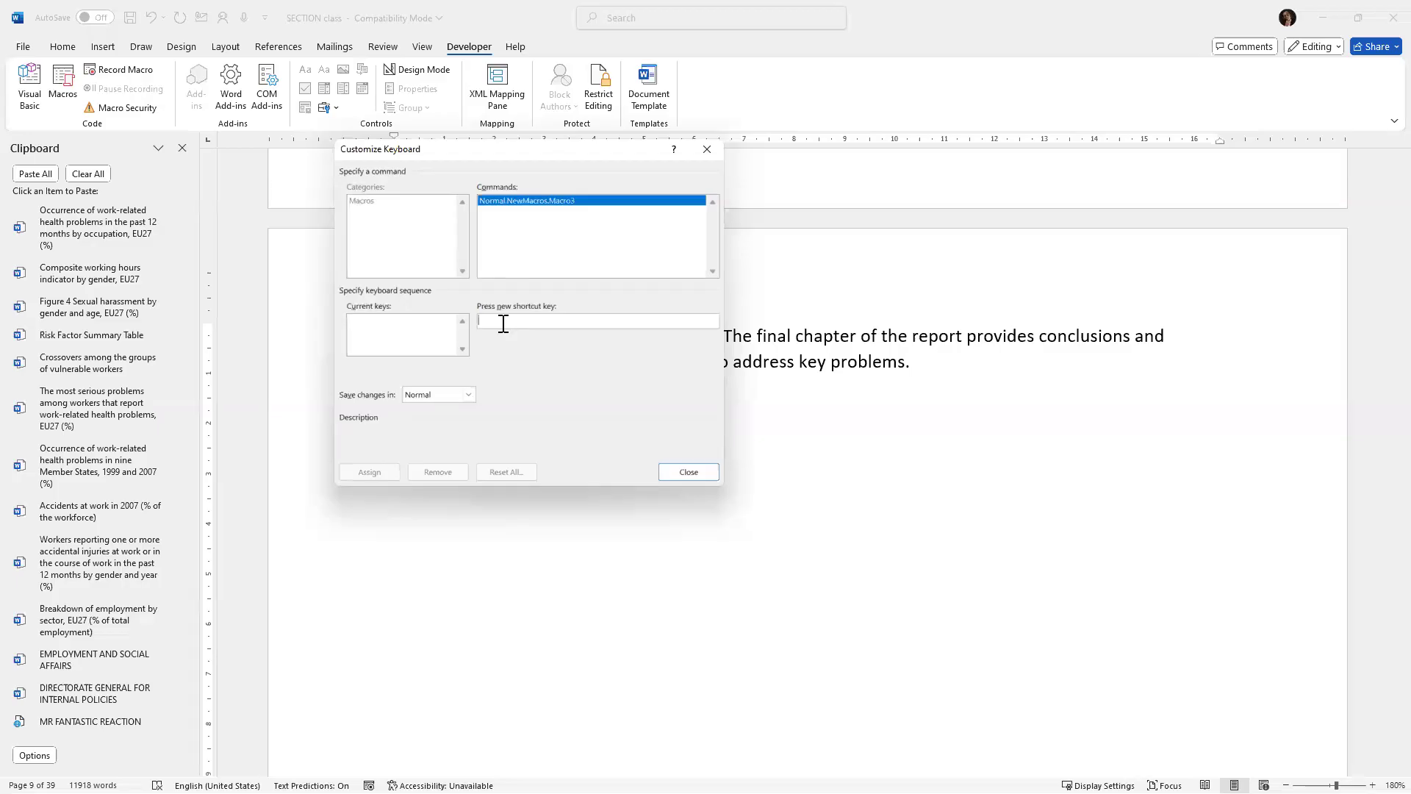
key(alt+t)
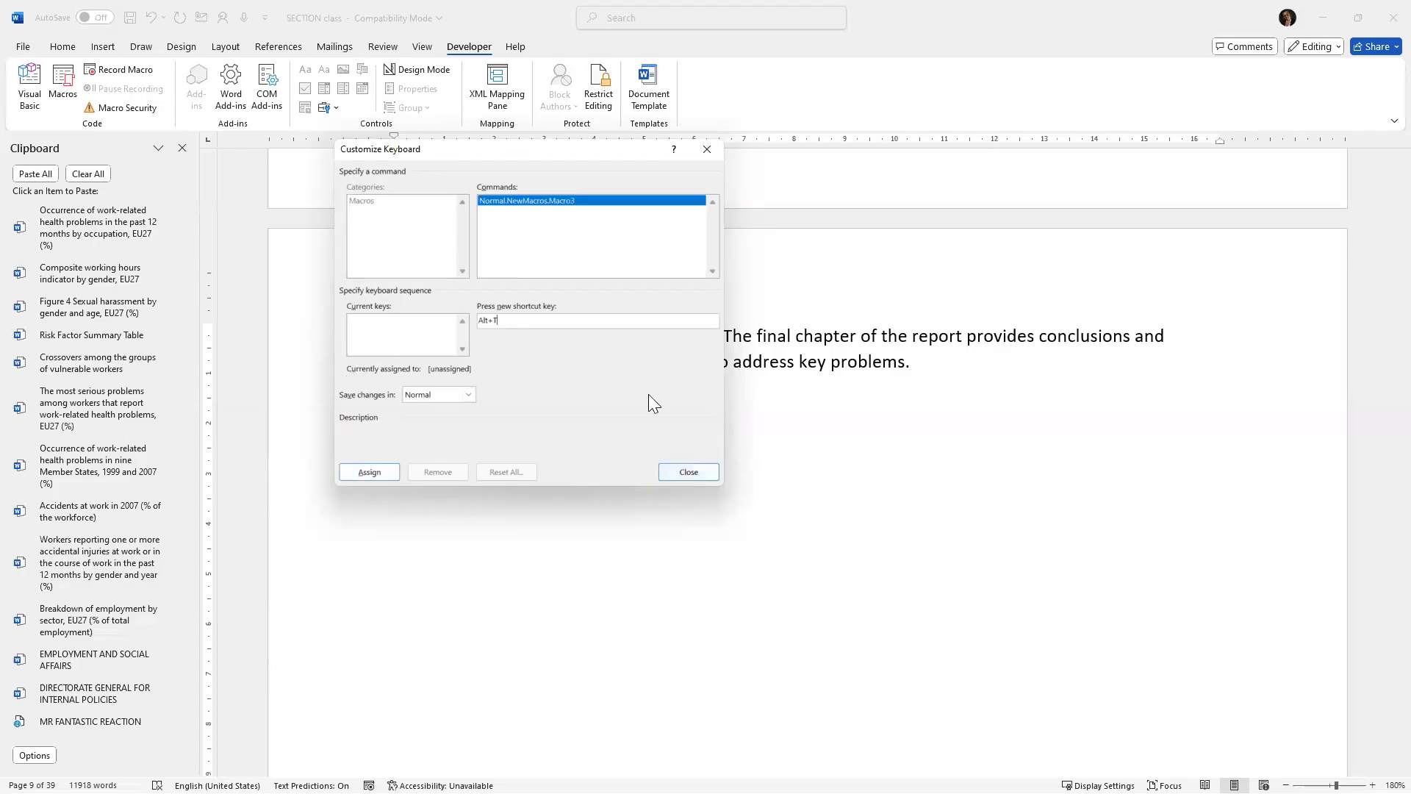
click(375, 471)
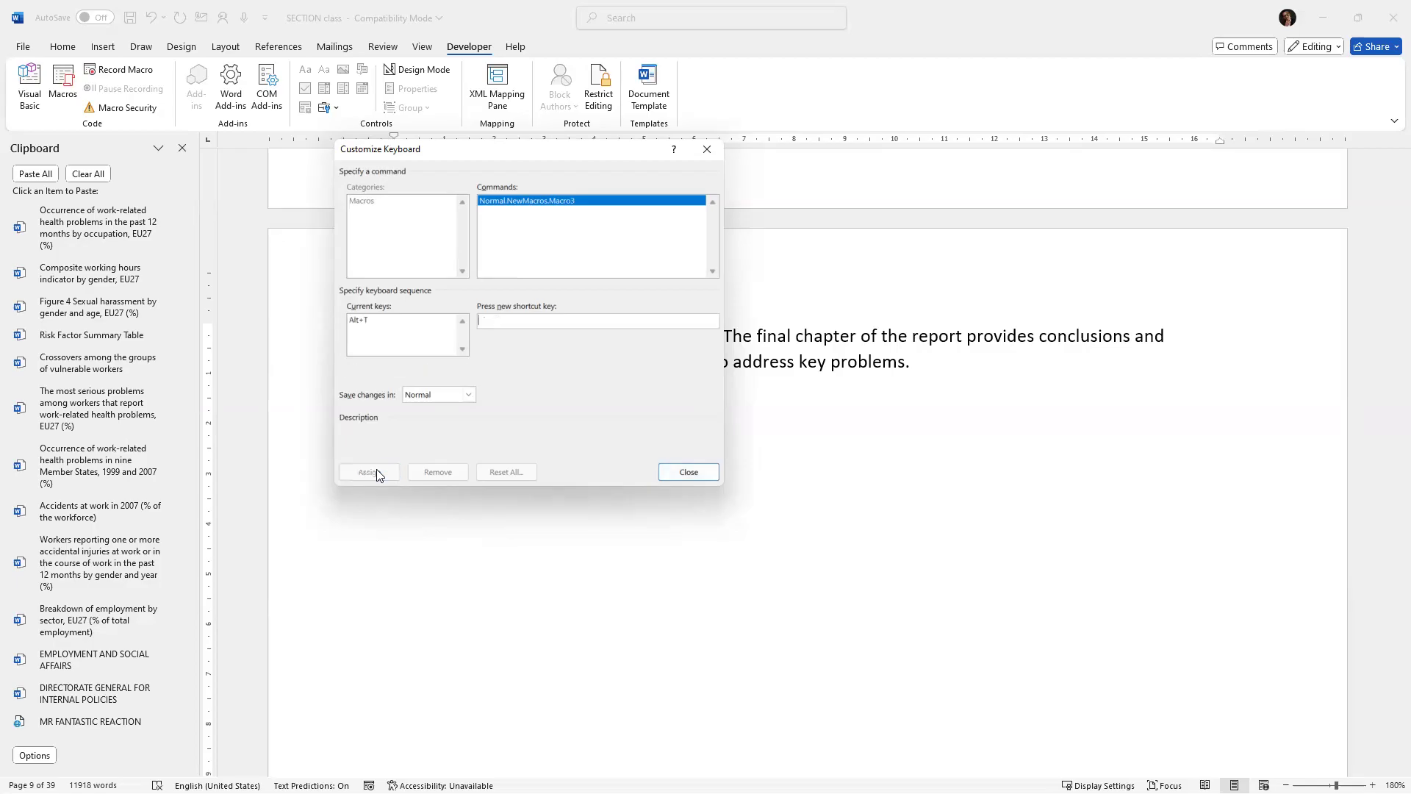
click(687, 471)
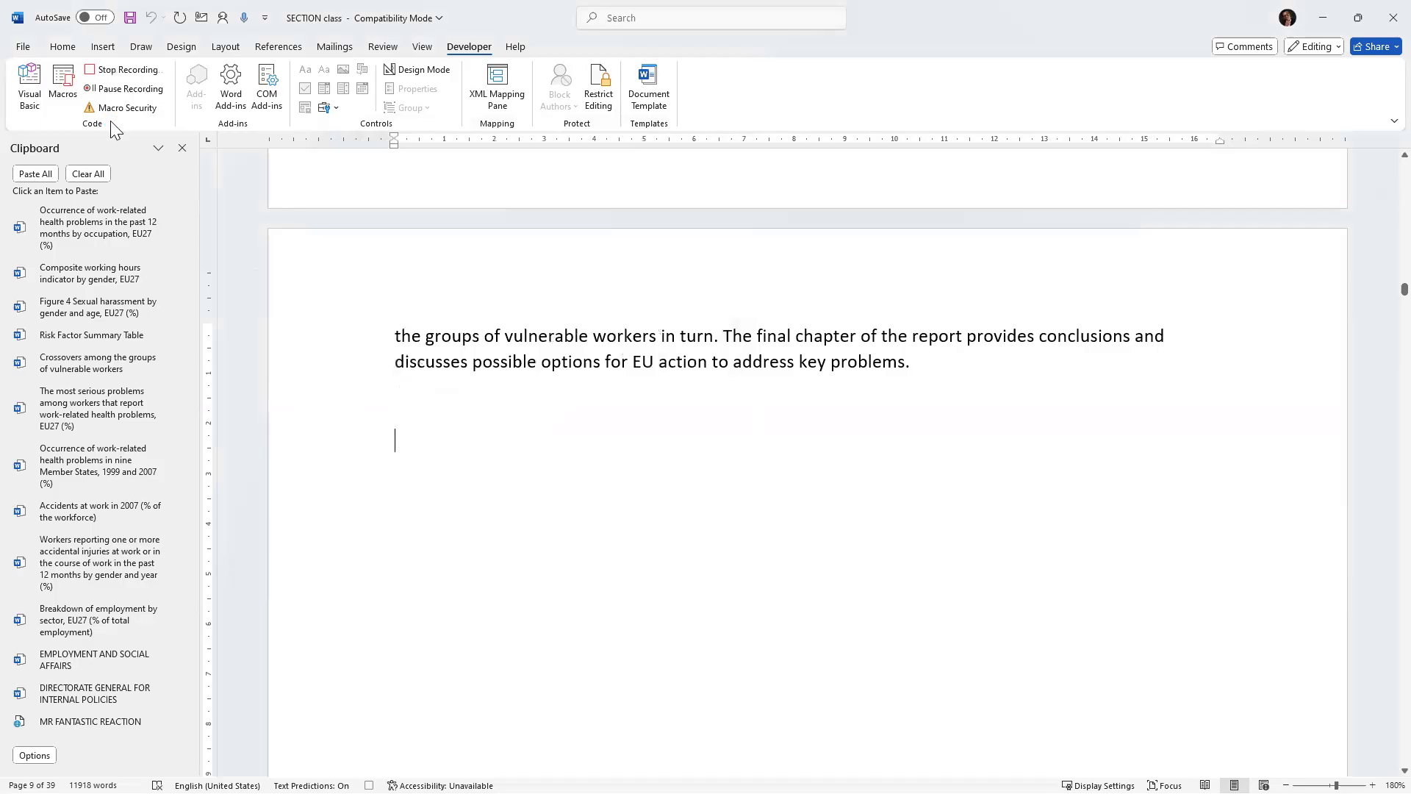
Insert a table of 4 columns and 6 rows at the blank paragraph.
click(23, 47)
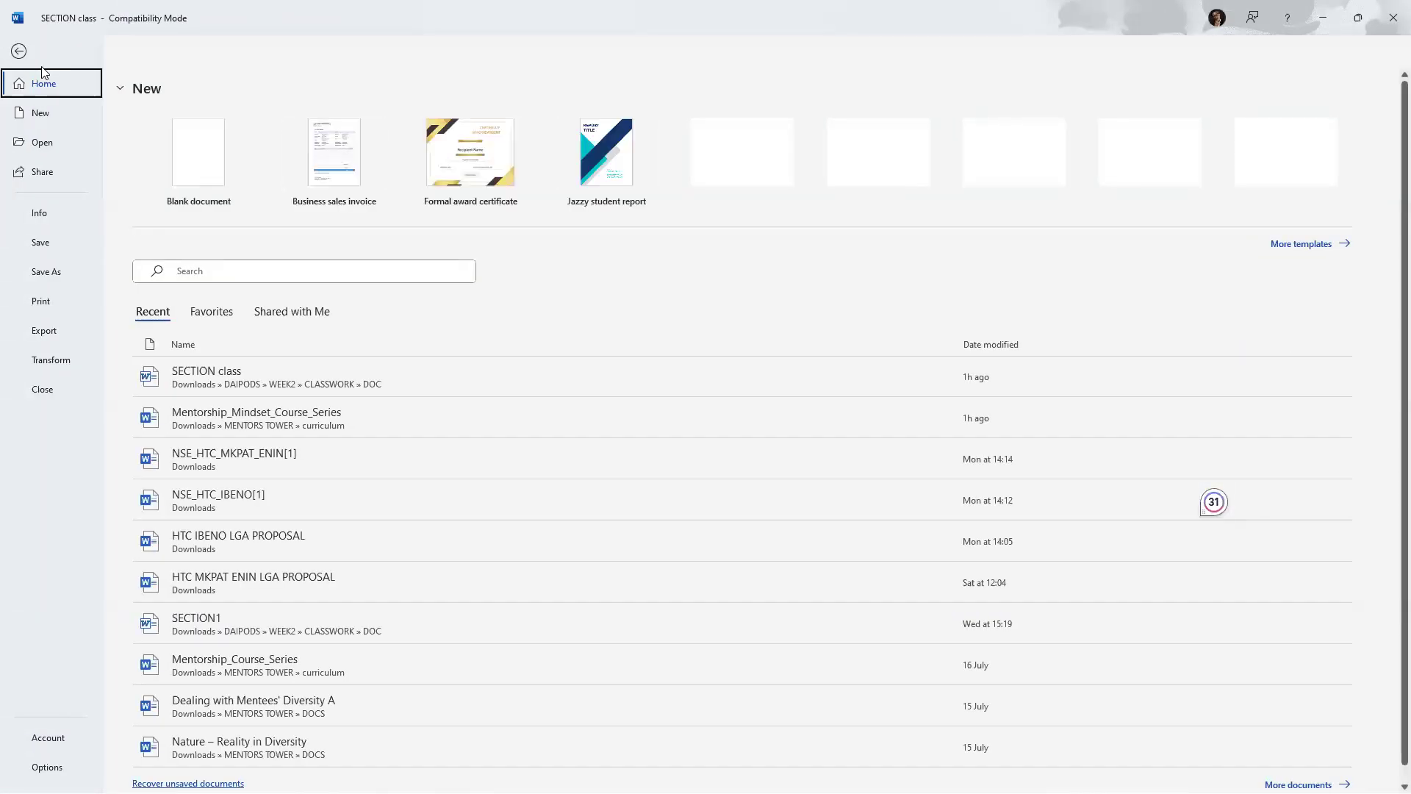
click(19, 51)
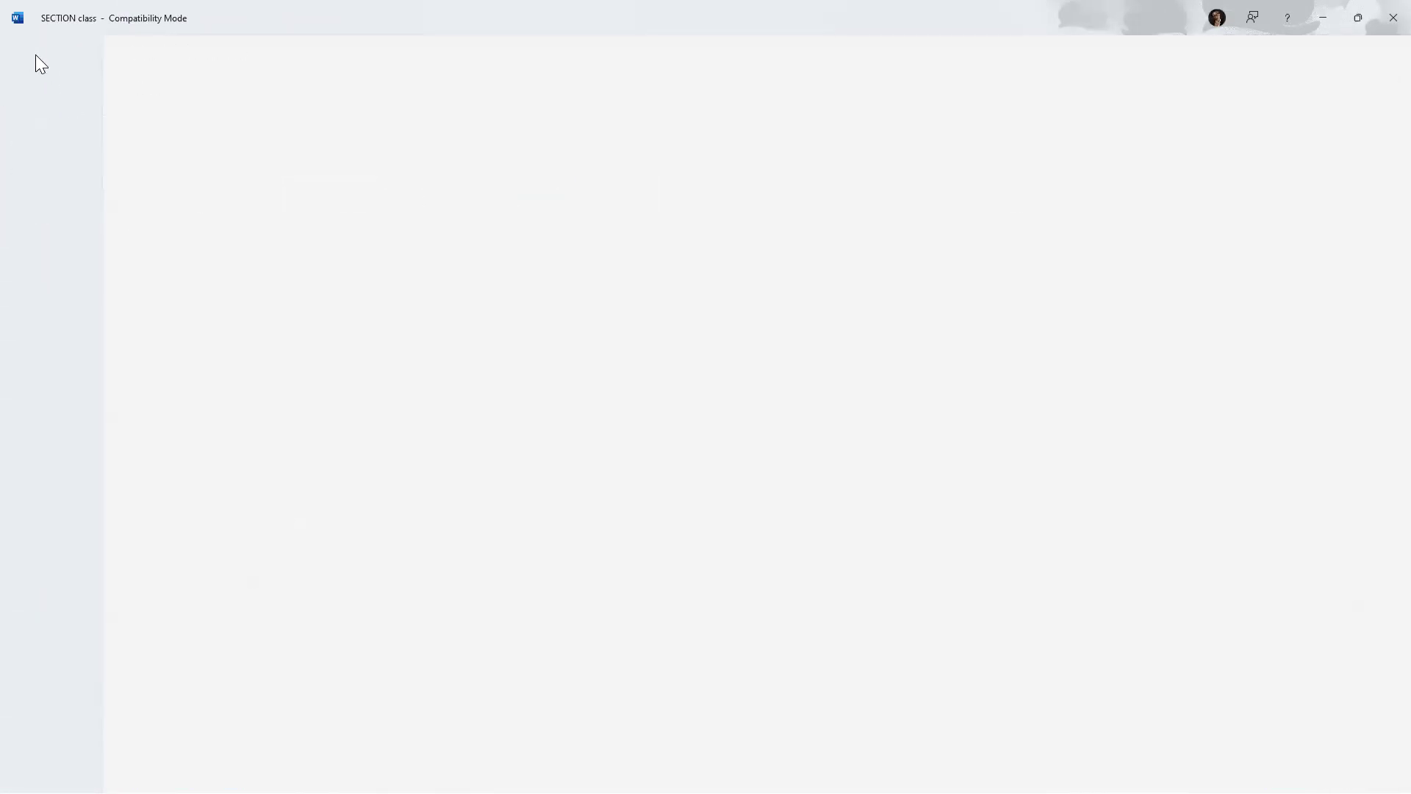
click(102, 46)
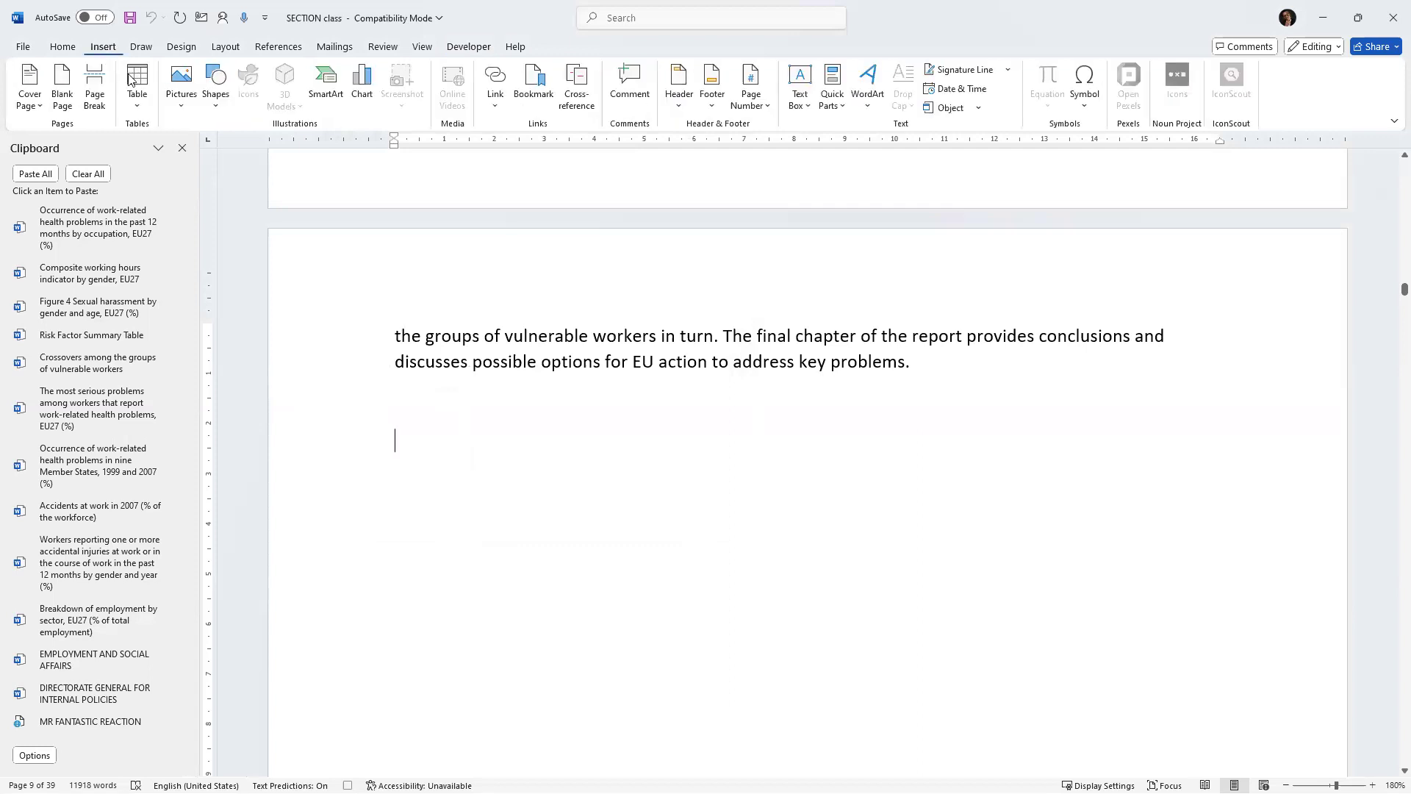
click(134, 85)
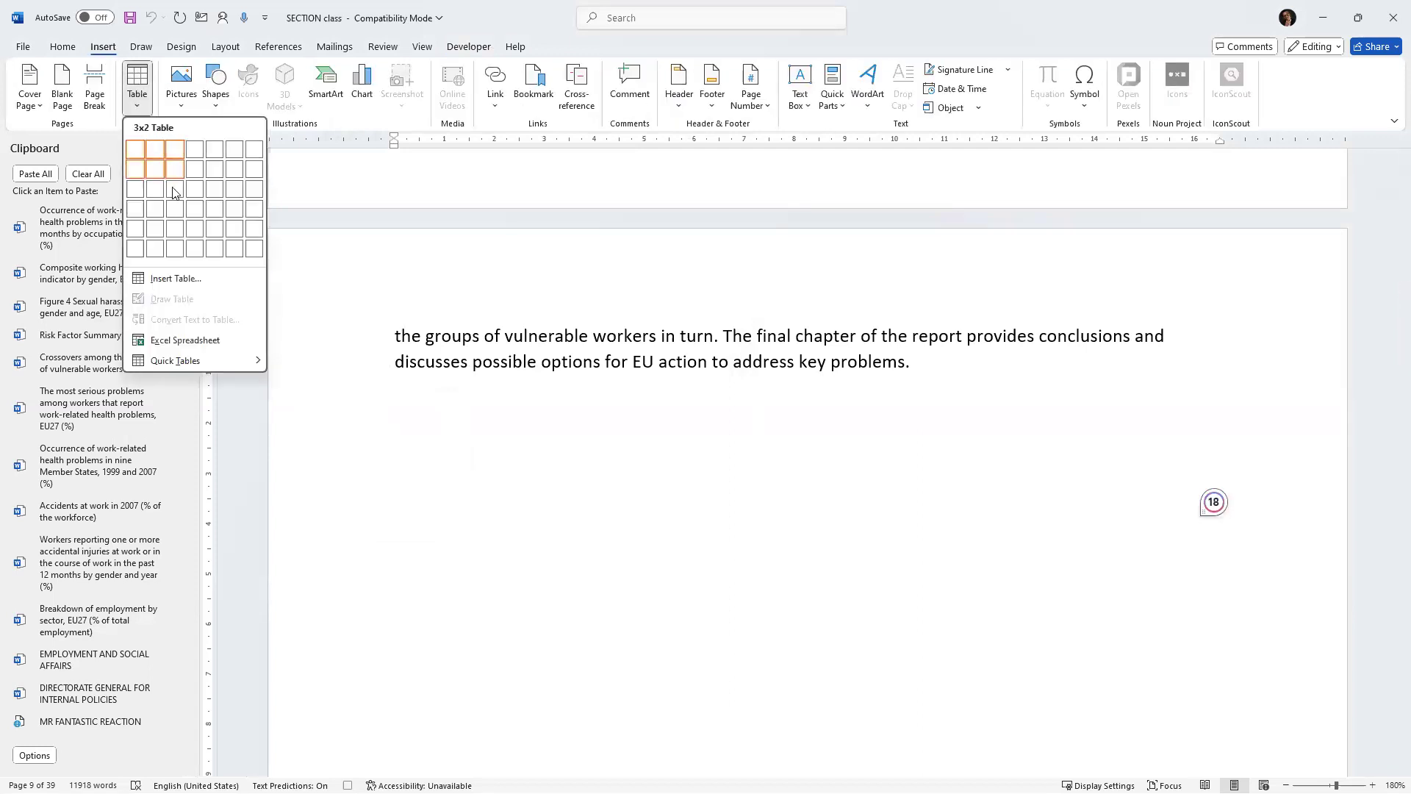
click(187, 243)
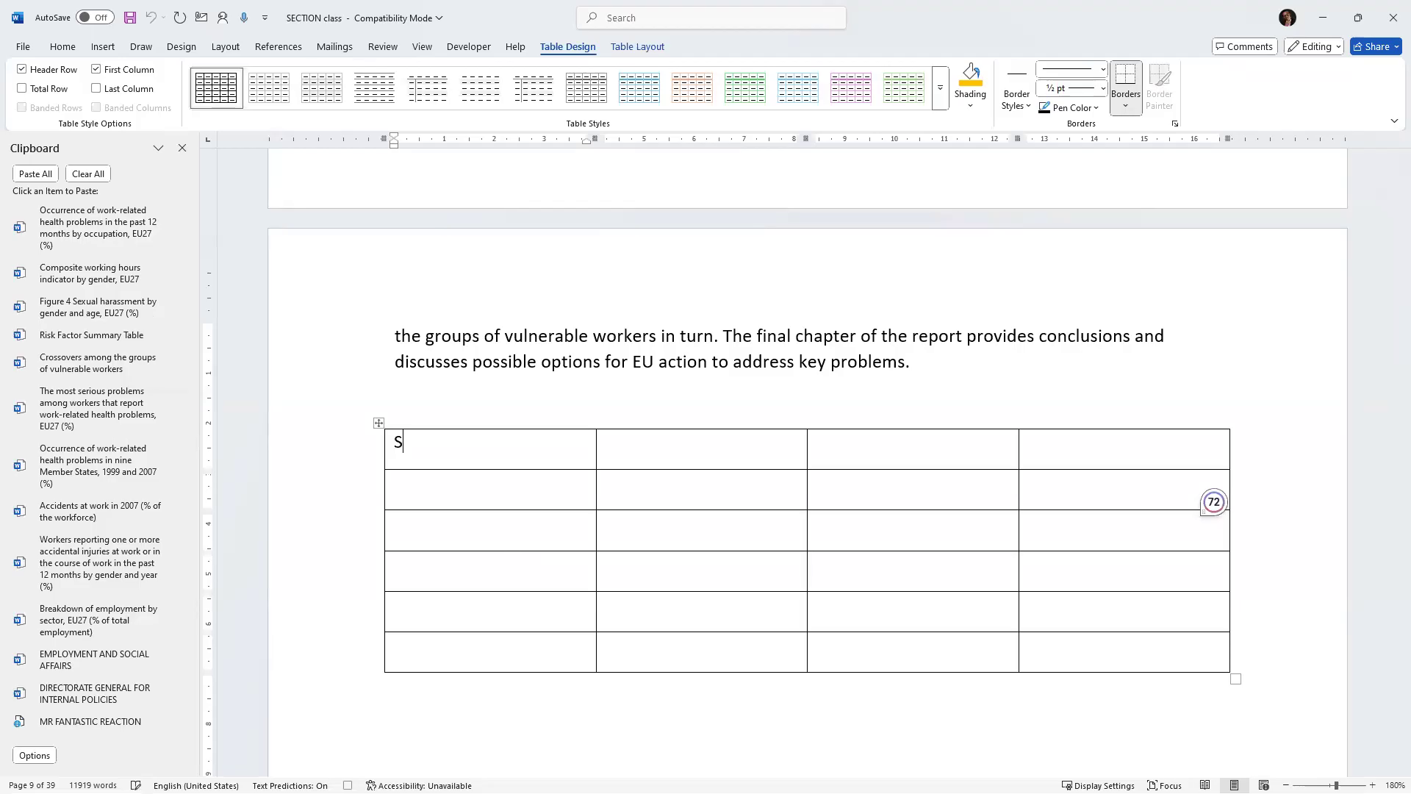
Enter the header cells S/N, NAME, SEX and PHONE, then stop the macro recording.
text(S/N)
key(Tab)
text(NAME	)
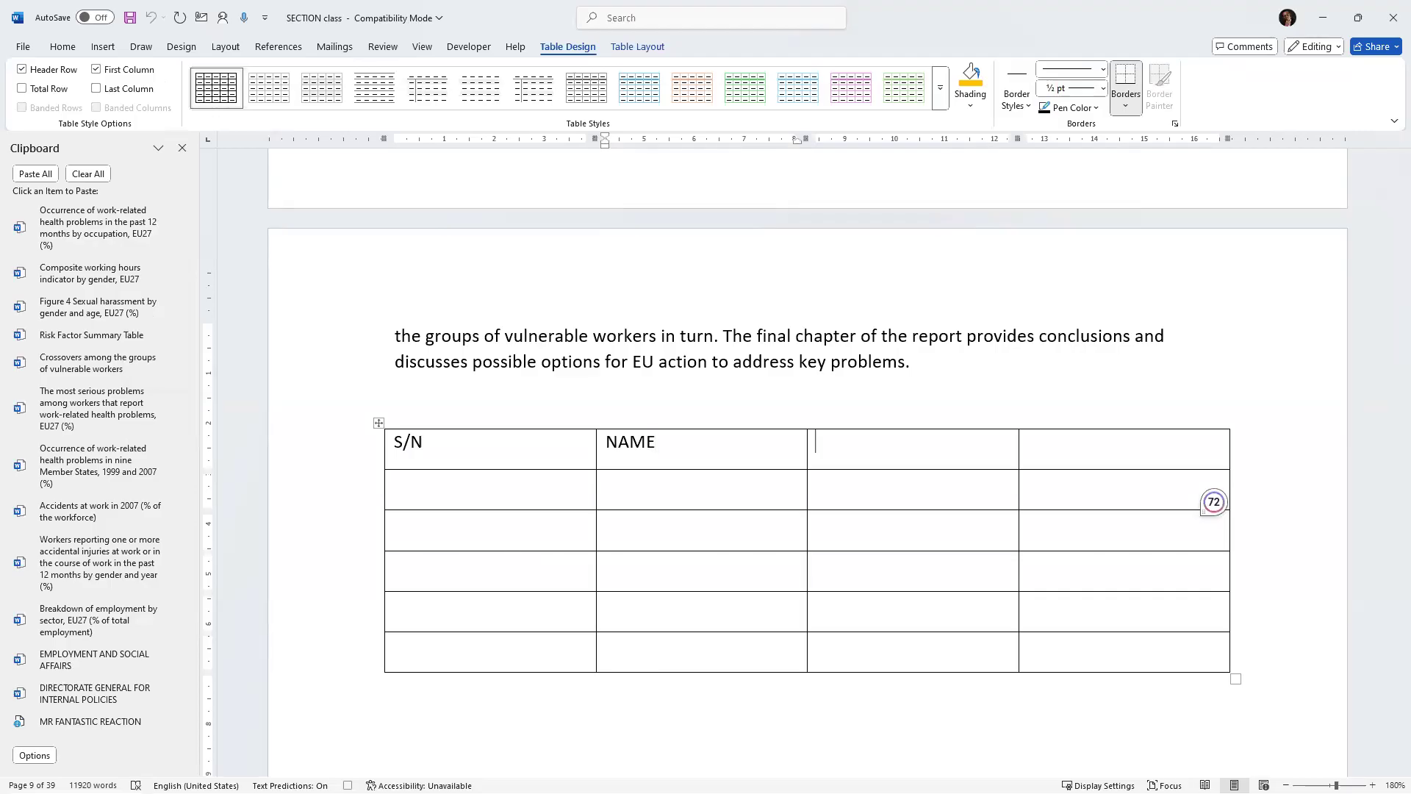
text(SEX)
key(Tab)
text(PHINE)
key(BackSpace)
key(BackSpace)
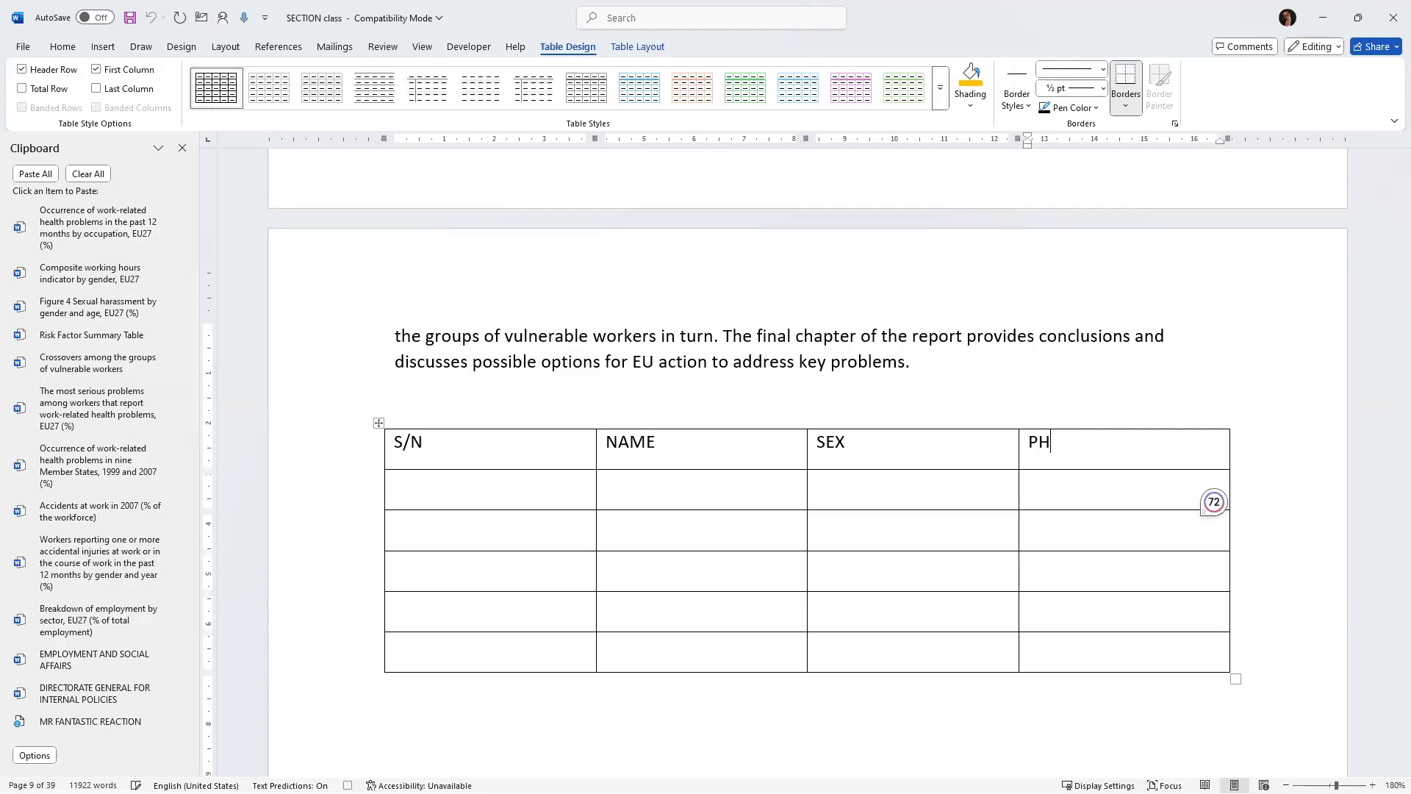
text(ONE)
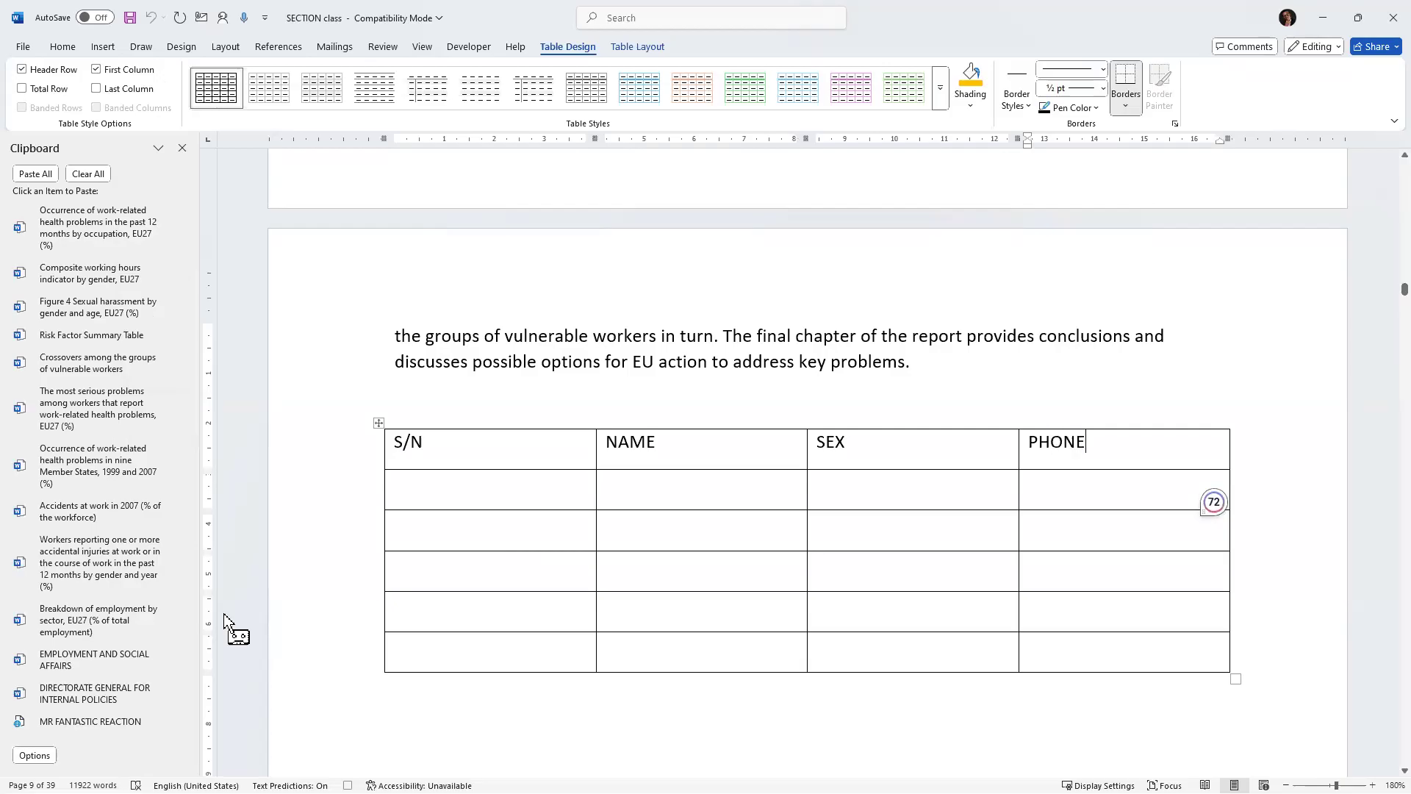
click(469, 47)
click(130, 70)
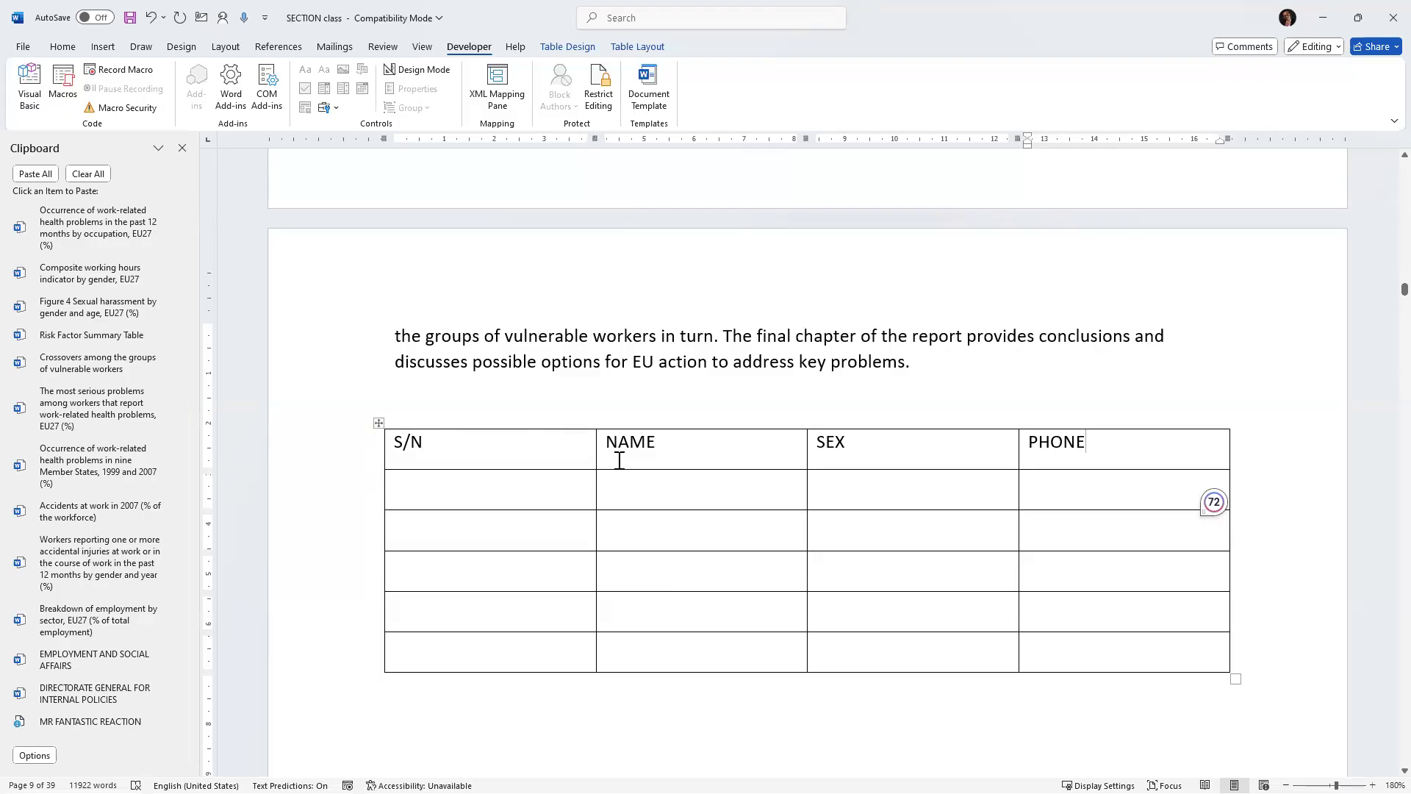
Run the new table macro twice with its shortcut in the blank space above the 1.1 heading.
scroll(712, 438, down, 10)
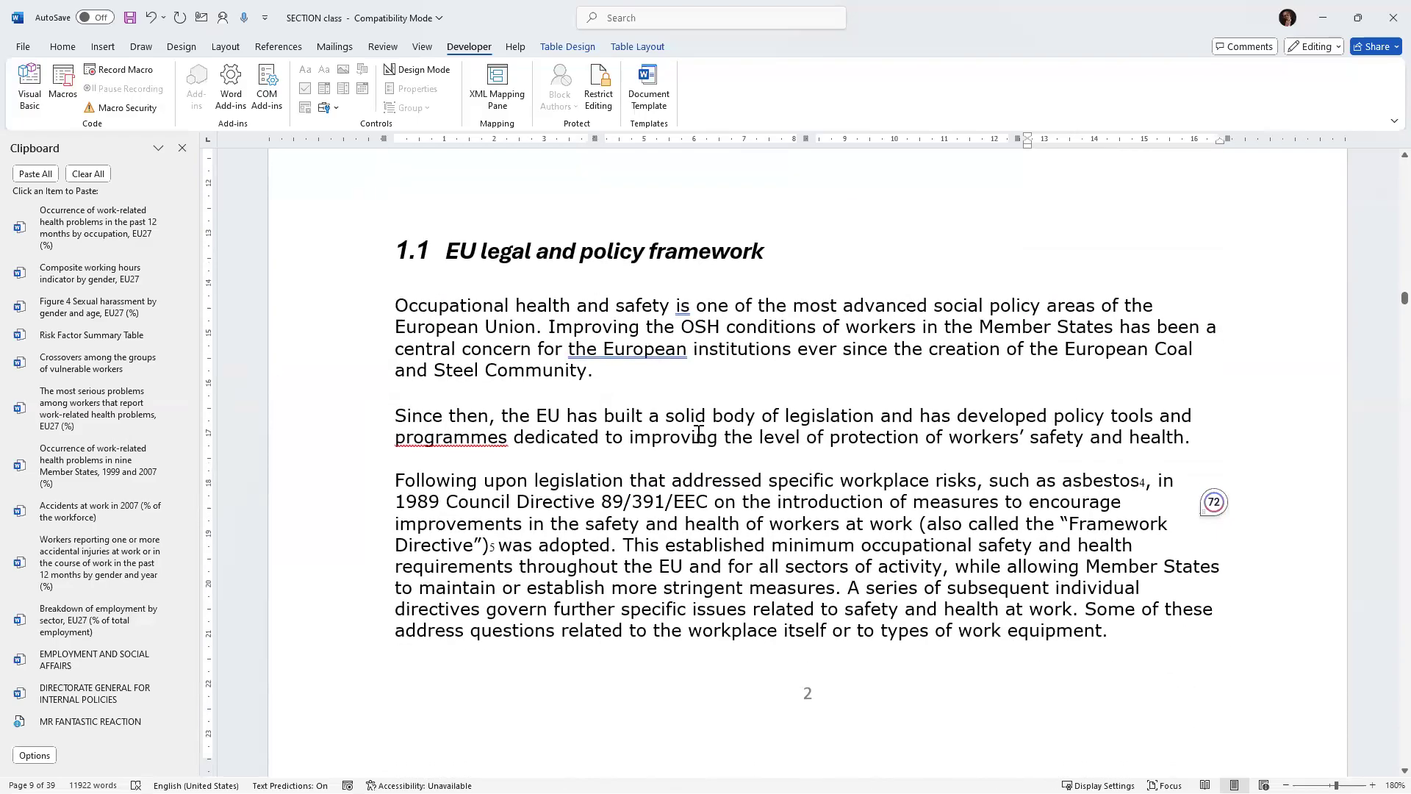
scroll(698, 434, up, 4)
click(393, 344)
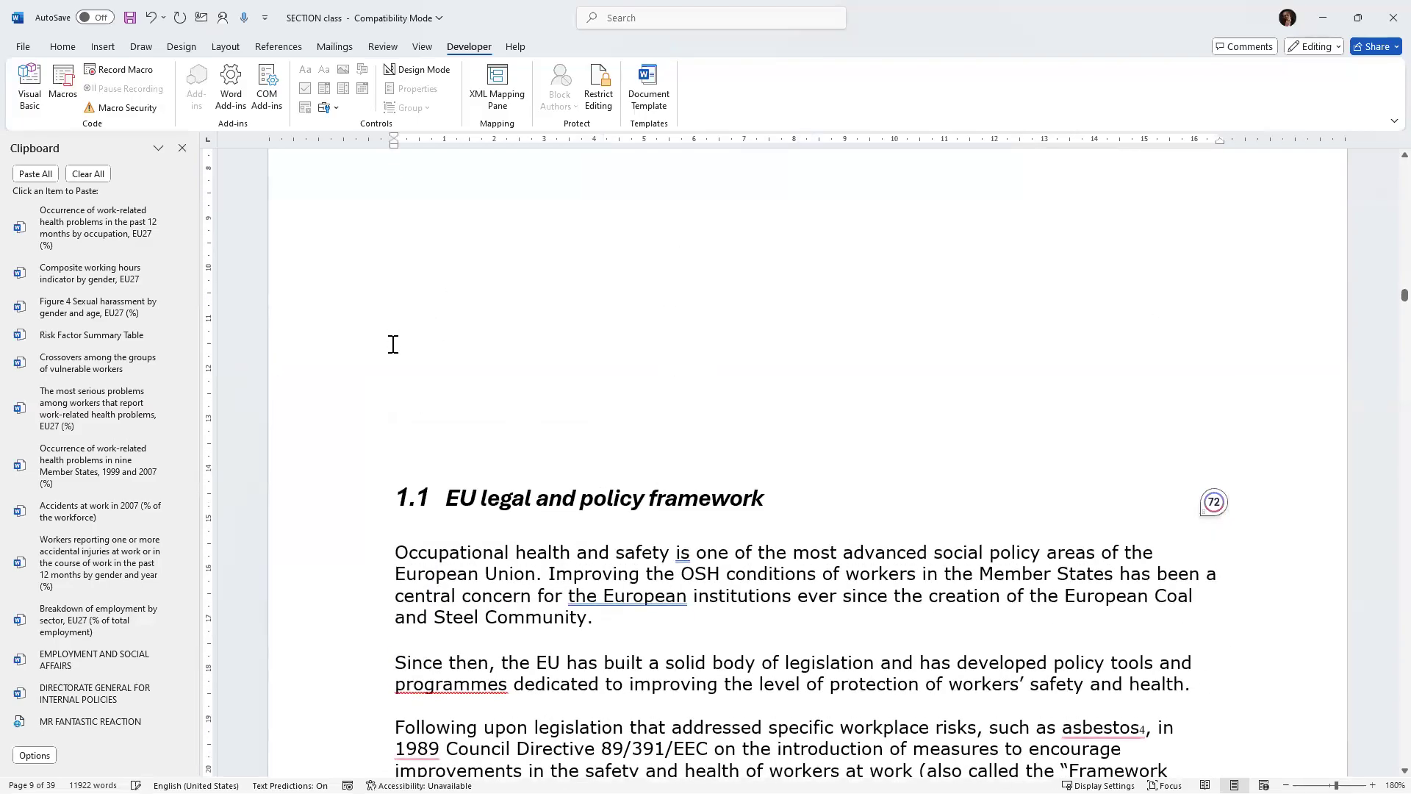
key(ctrl+shift+t)
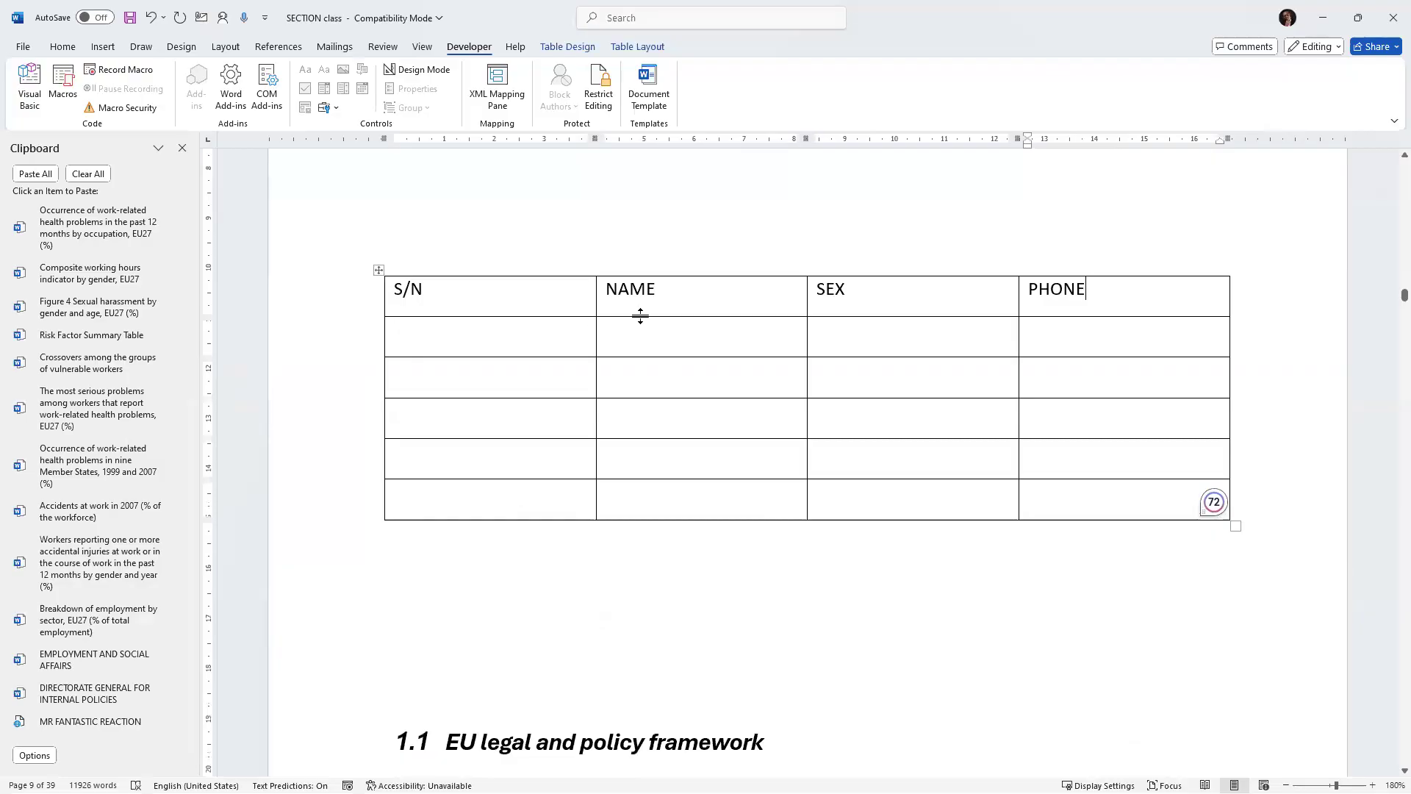
key(ctrl+shift+t)
Run the table macro again in the gap between the two tables.
scroll(627, 322, down, 2)
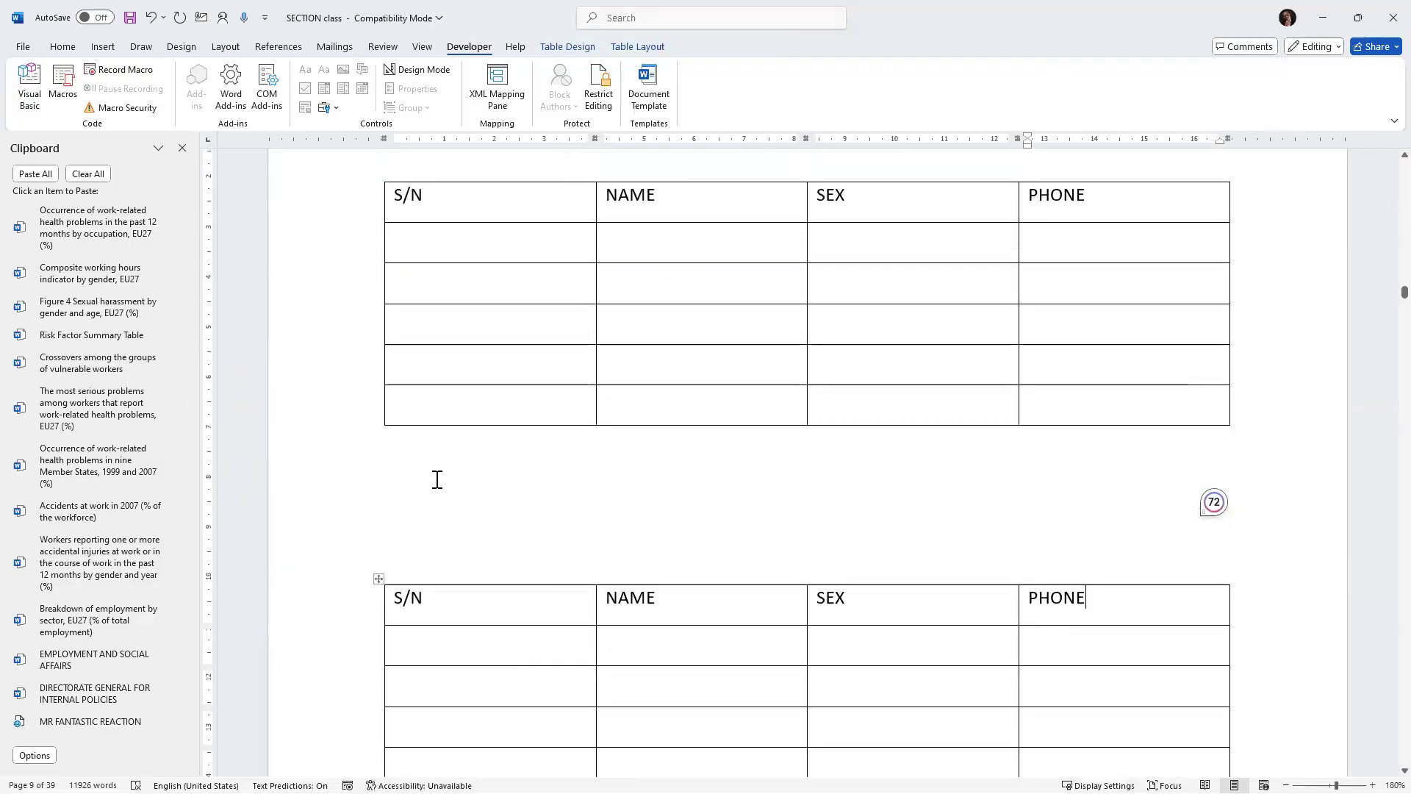
click(416, 490)
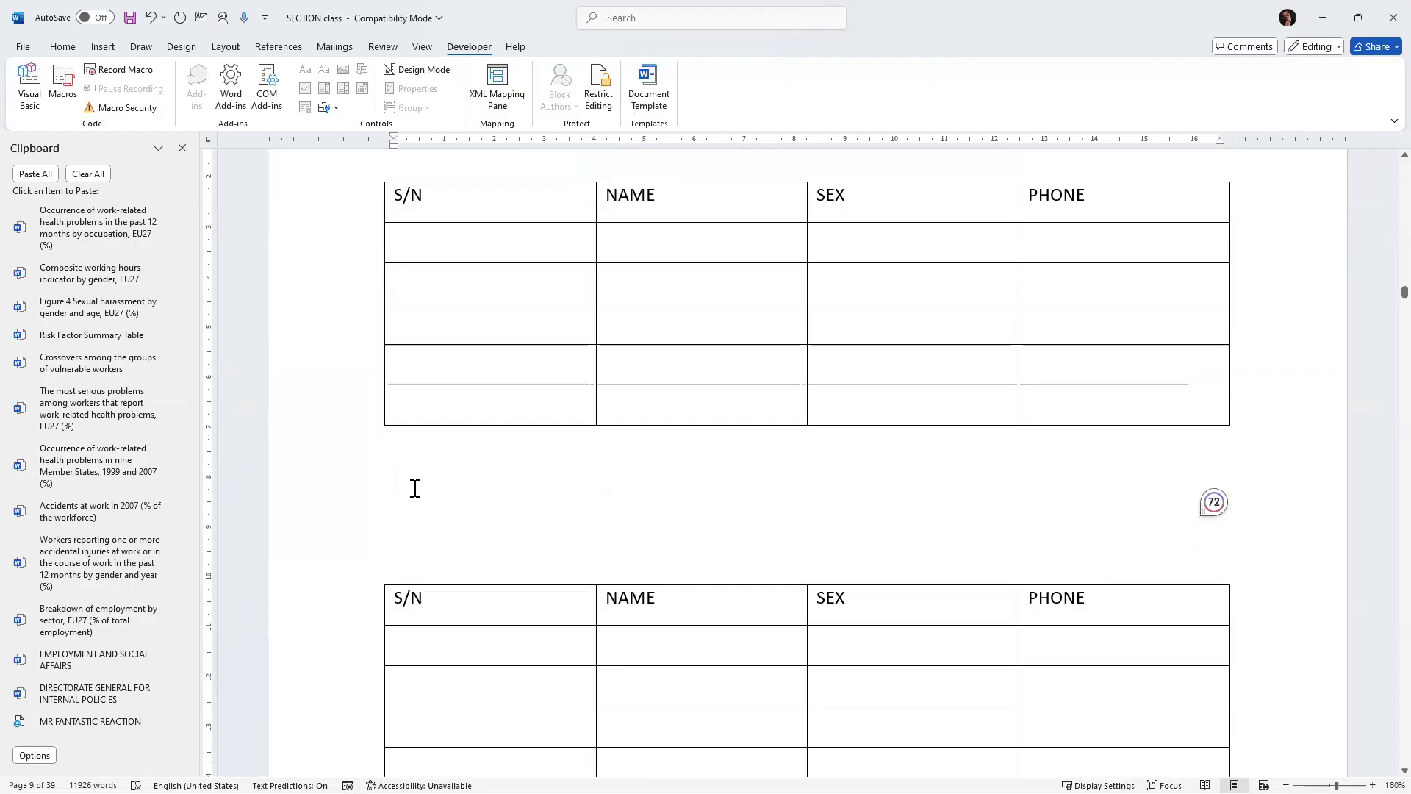
key(ctrl+shift+t)
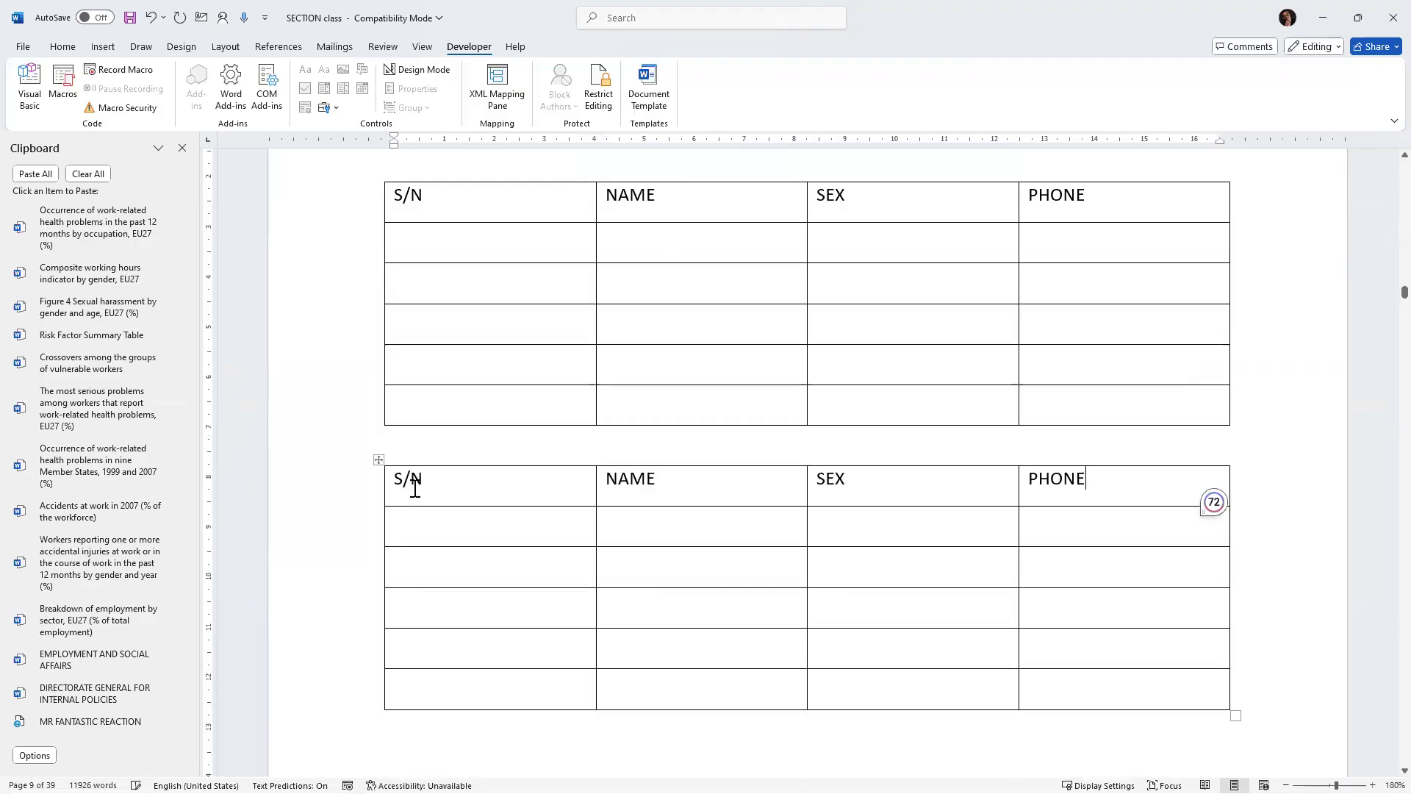
Paste the clipboard contents into the first cell of the lower table.
scroll(597, 554, down, 3)
scroll(600, 560, down, 2)
click(447, 338)
key(ctrl+v)
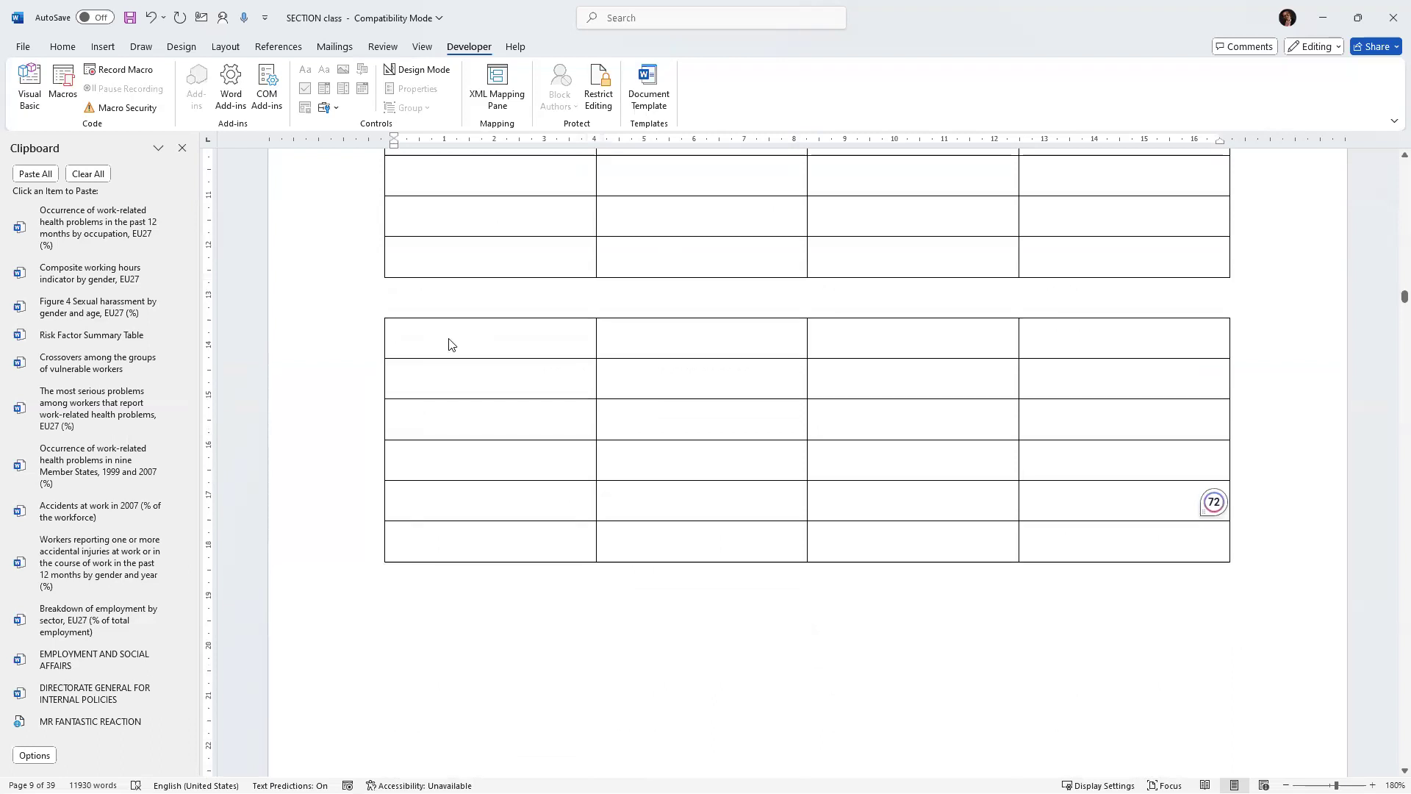
Open Macro3 for editing from the macros list.
scroll(573, 345, up, 10)
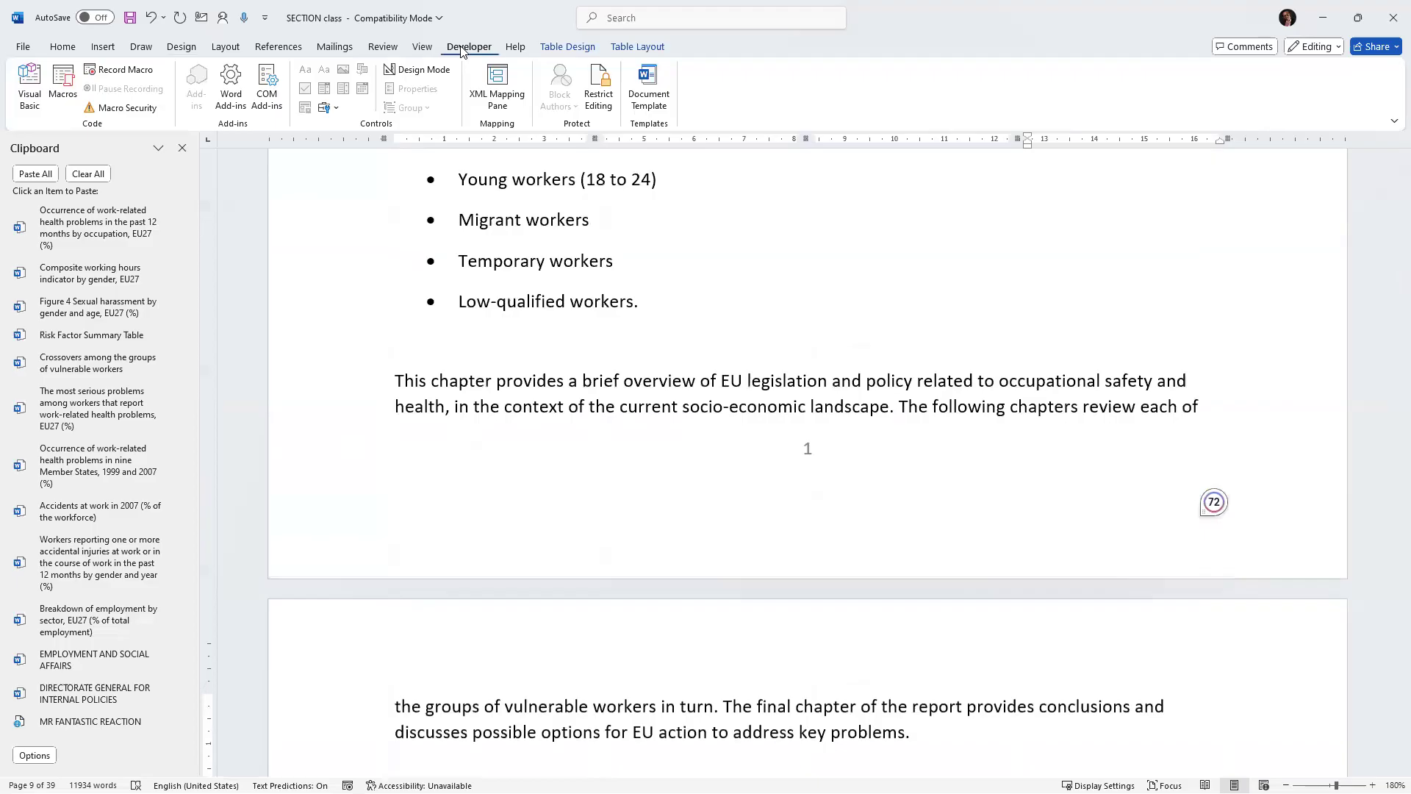
click(59, 83)
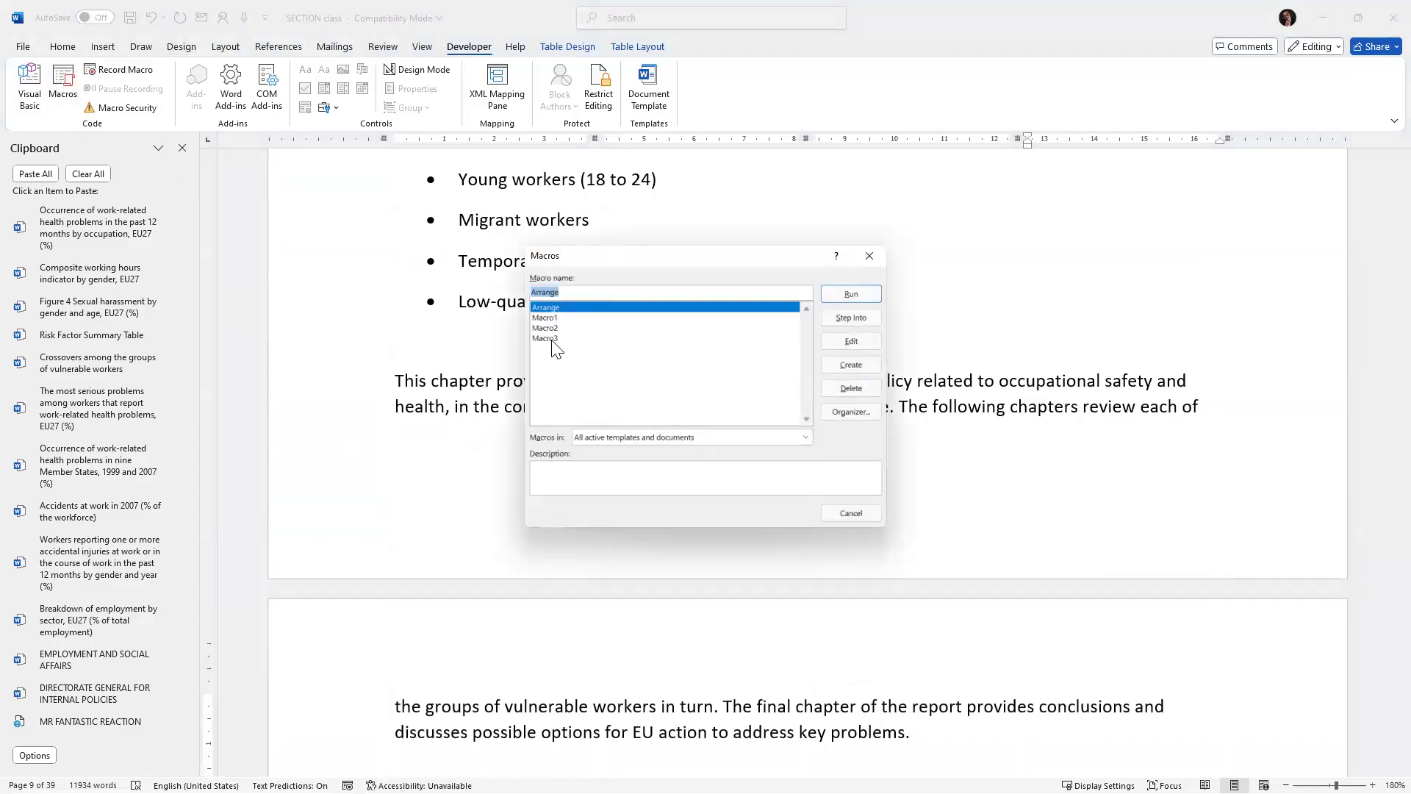
click(552, 340)
click(849, 342)
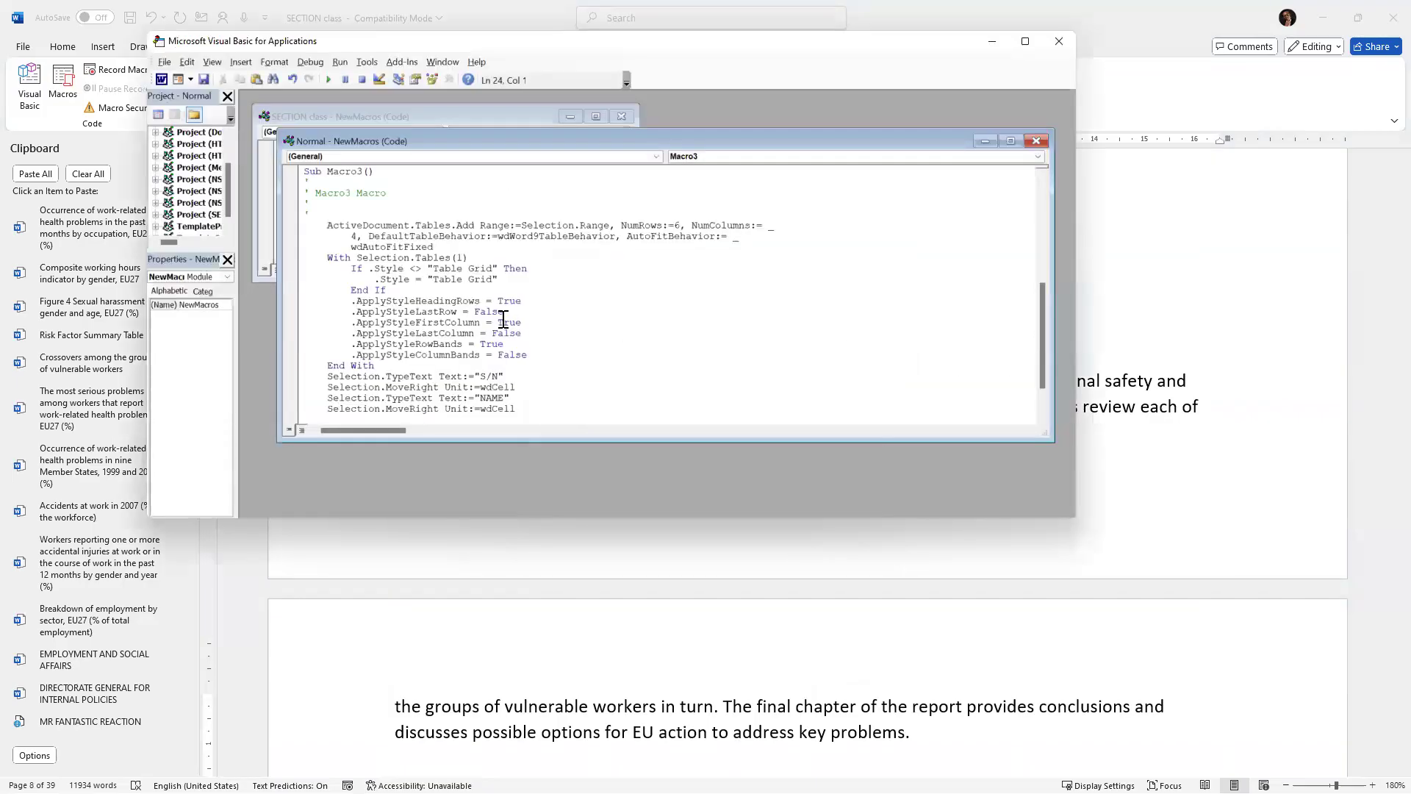
Select the entire Macro3 procedure in the enlarged code window and close the Visual Basic editor.
click(1024, 41)
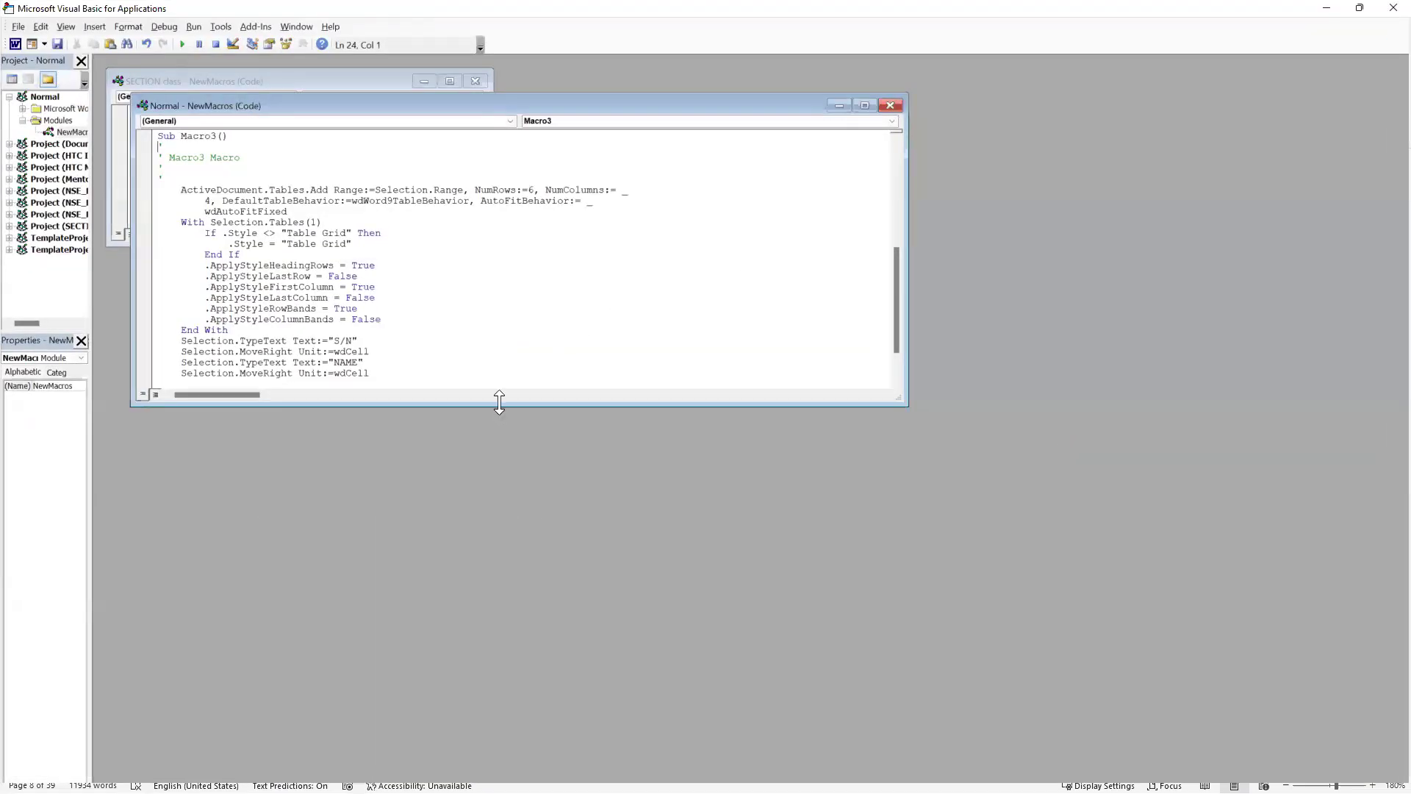
drag(498, 402, 475, 648)
scroll(324, 475, down, 1)
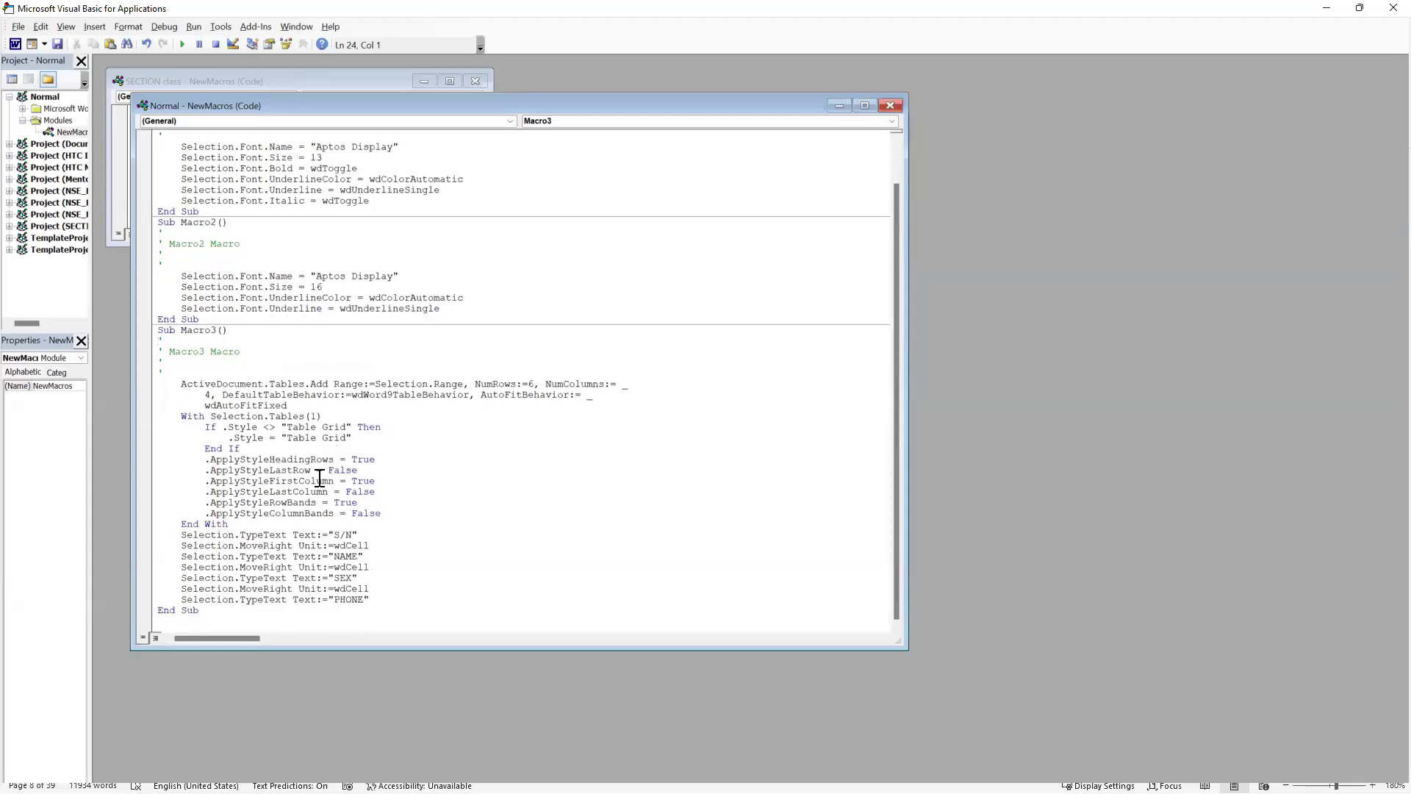
click(158, 330)
drag(230, 400, 378, 630)
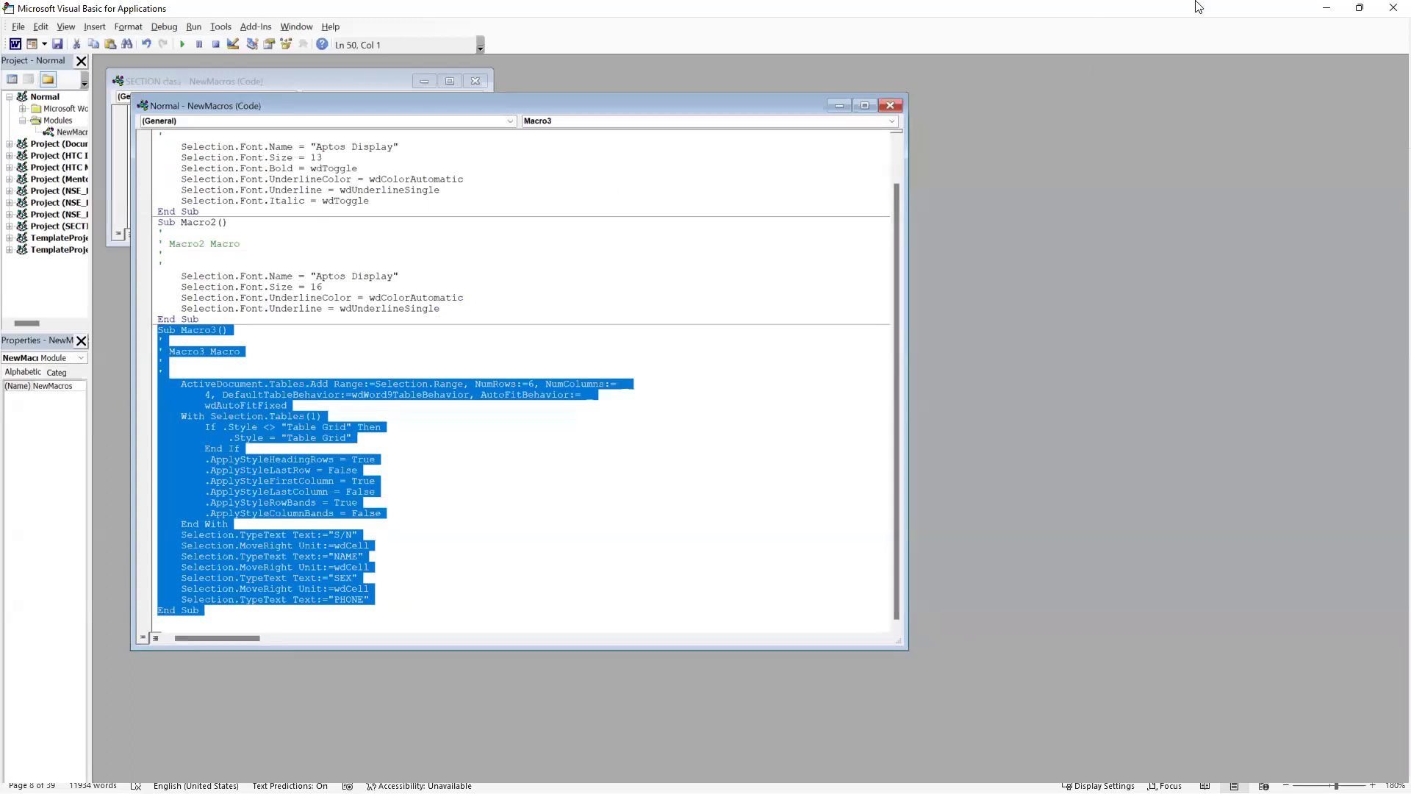
click(1392, 7)
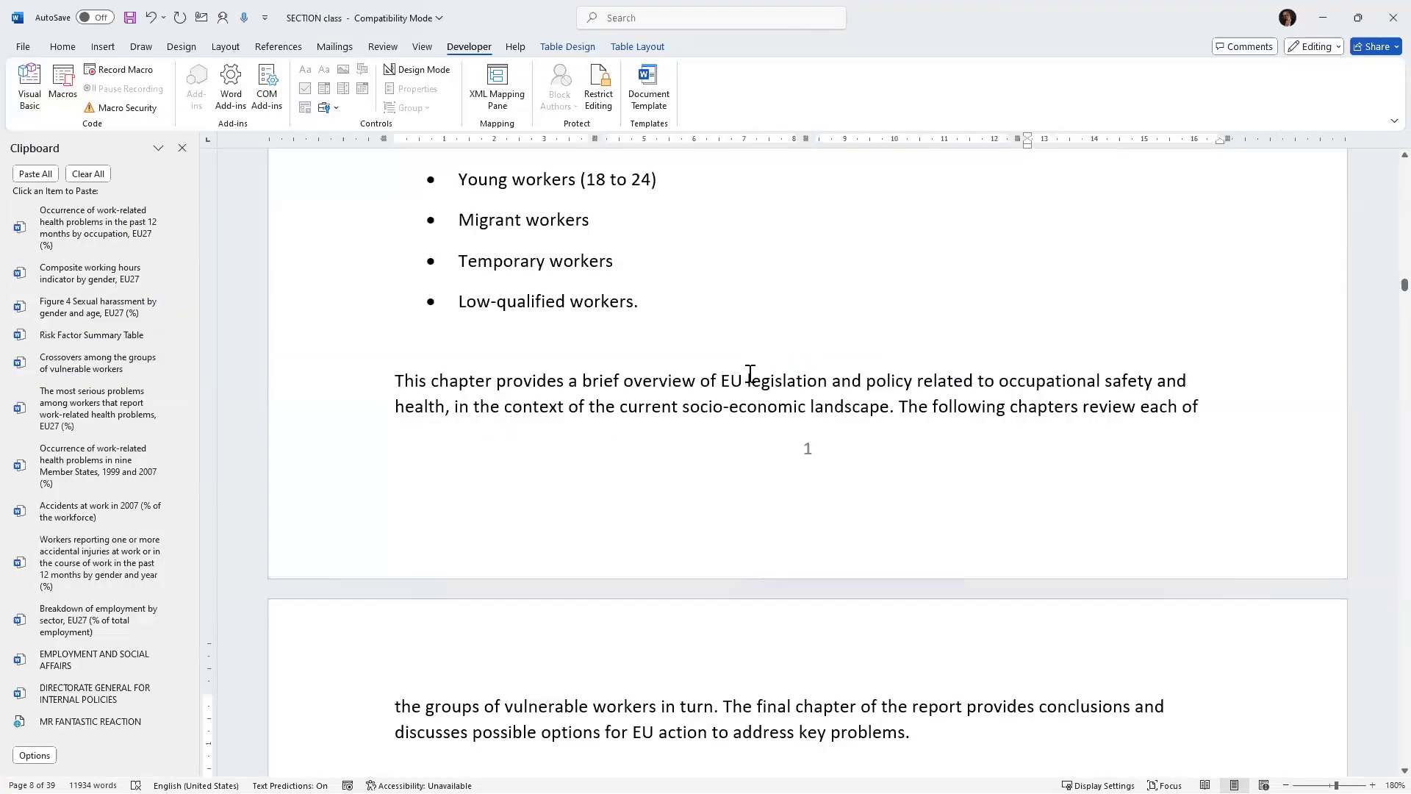
scroll(746, 372, up, 6)
scroll(747, 375, up, 5)
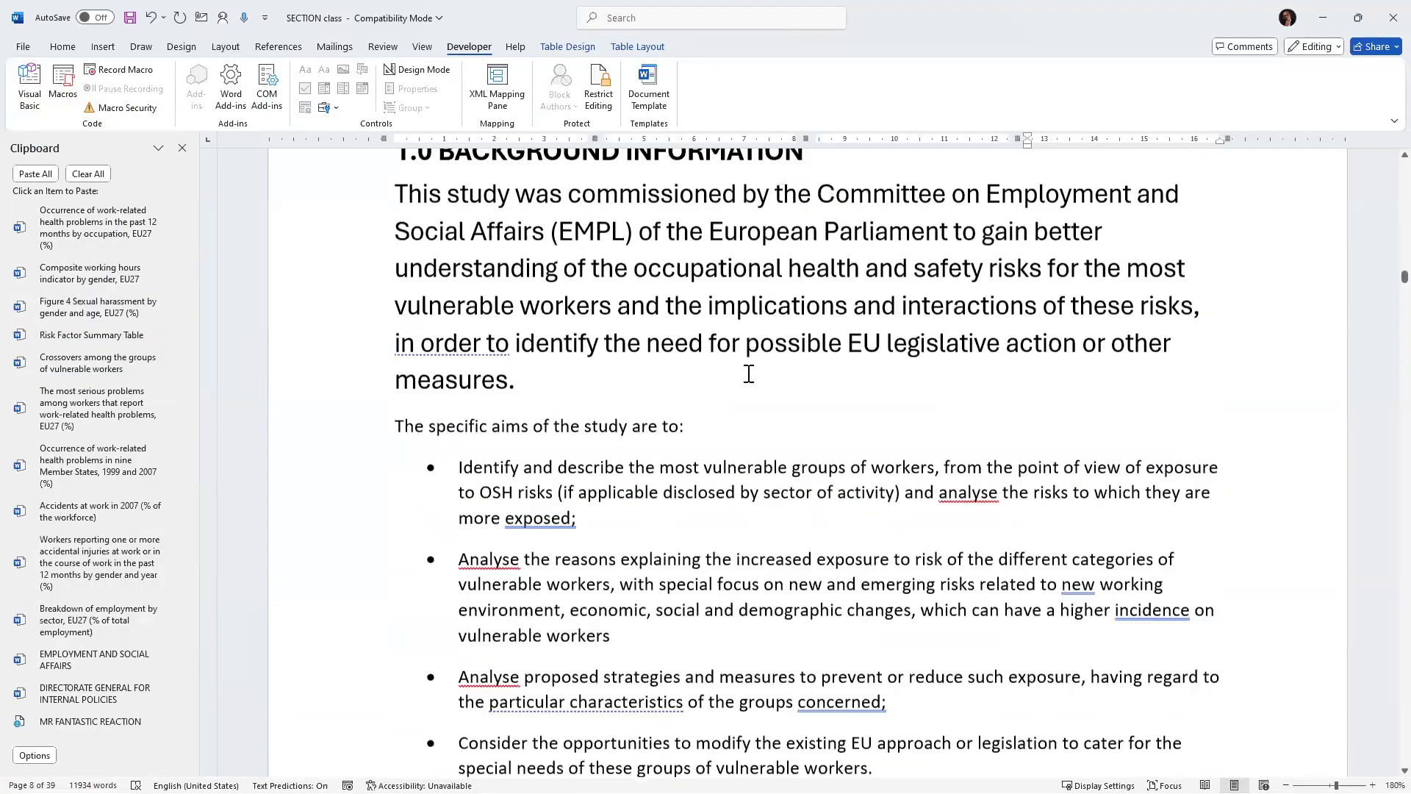
scroll(570, 397, up, 9)
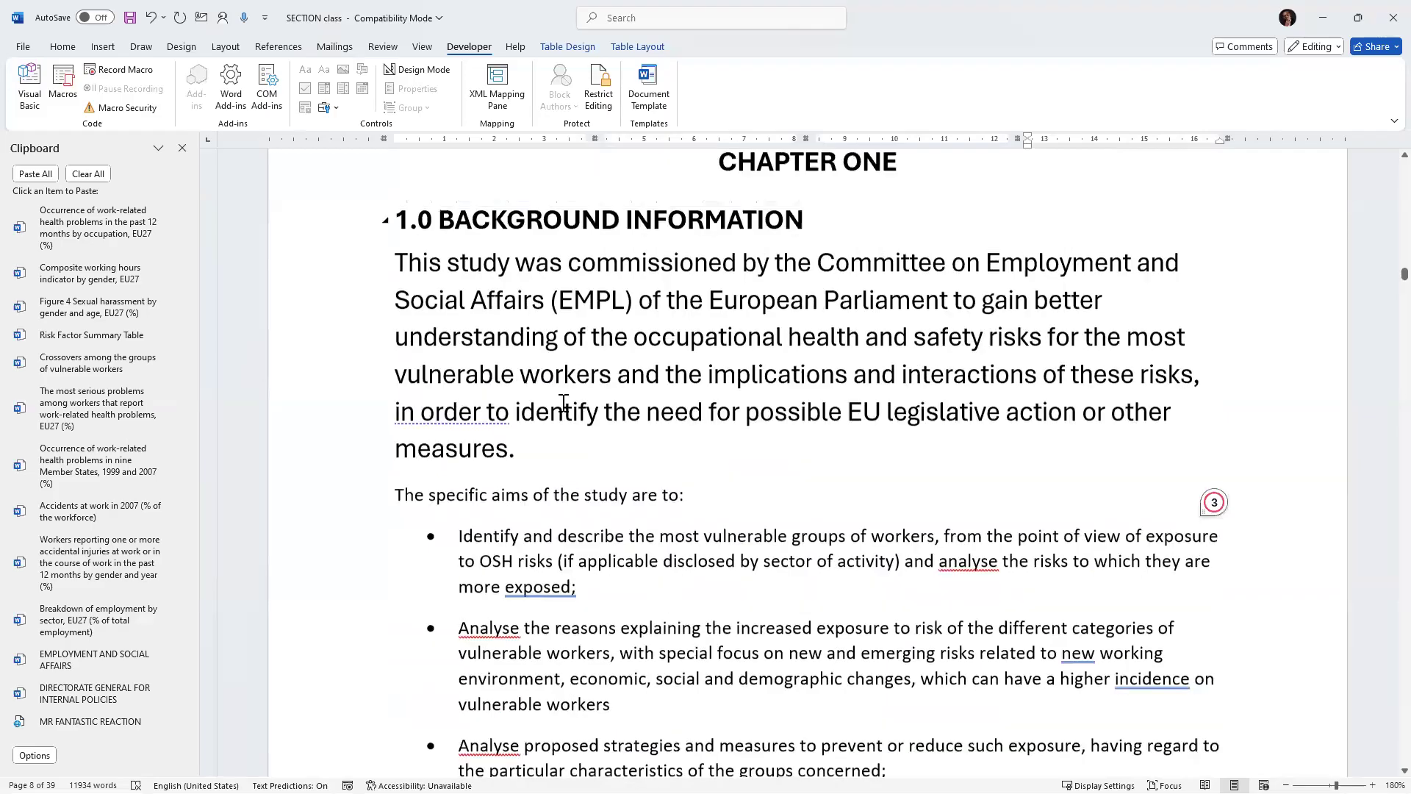
Use Format Painter to copy the normal body-text formatting onto the Executive Summary paragraph's oversized, underlined text.
scroll(578, 388, up, 10)
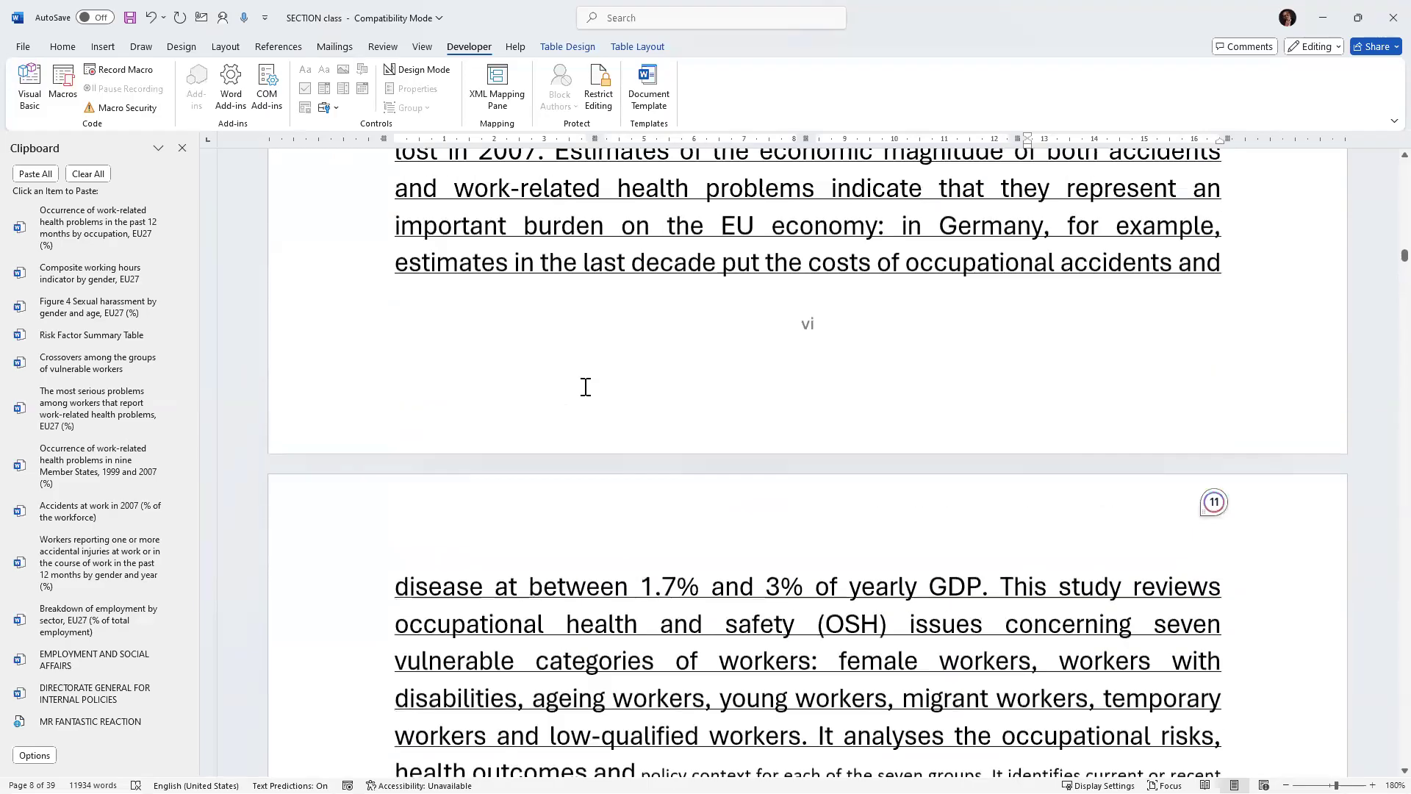
scroll(586, 387, up, 3)
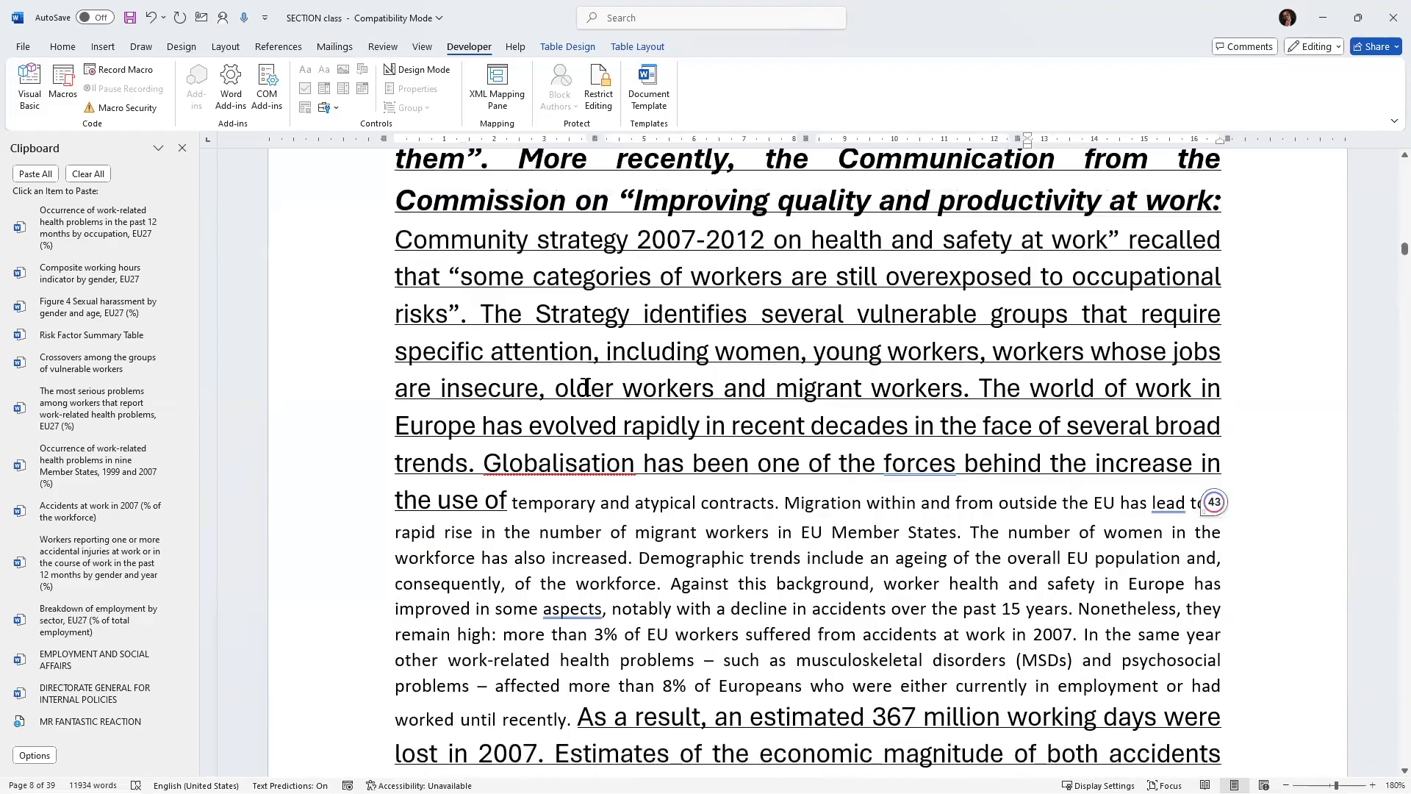
click(416, 650)
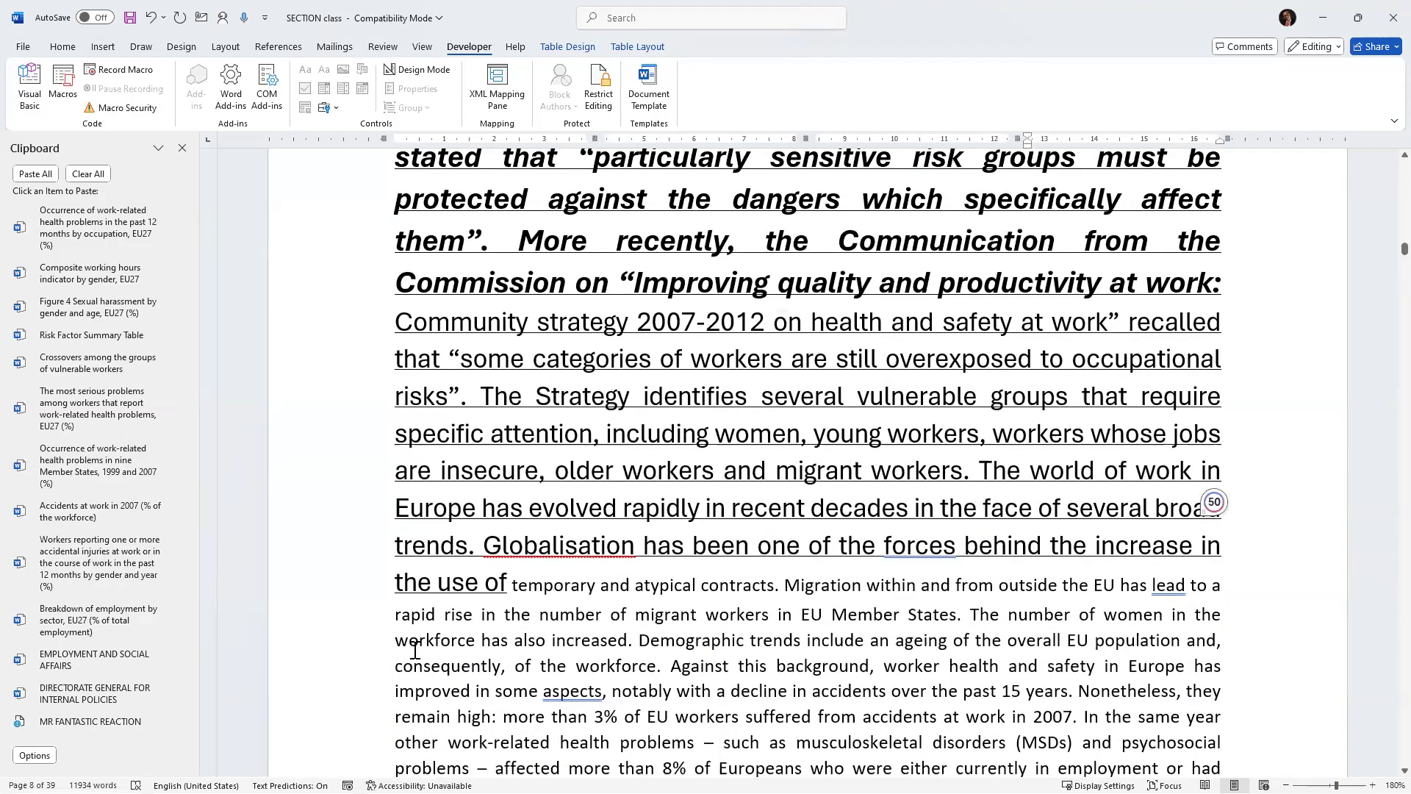
click(60, 50)
click(86, 107)
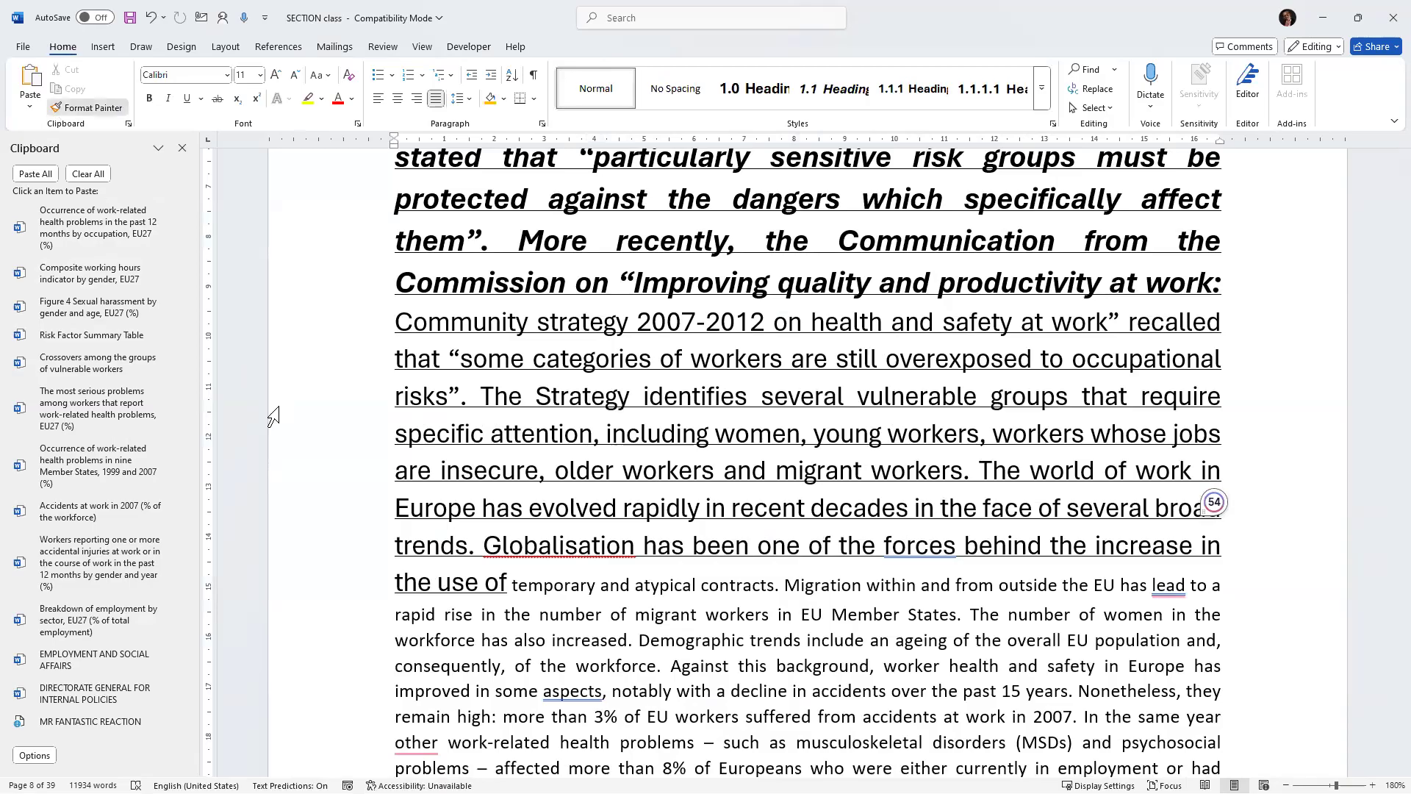
scroll(315, 403, up, 3)
mouse_move(394, 174)
mouse_down()
mouse_move(869, 615)
mouse_move(1213, 728)
mouse_up()
scroll(873, 604, down, 1)
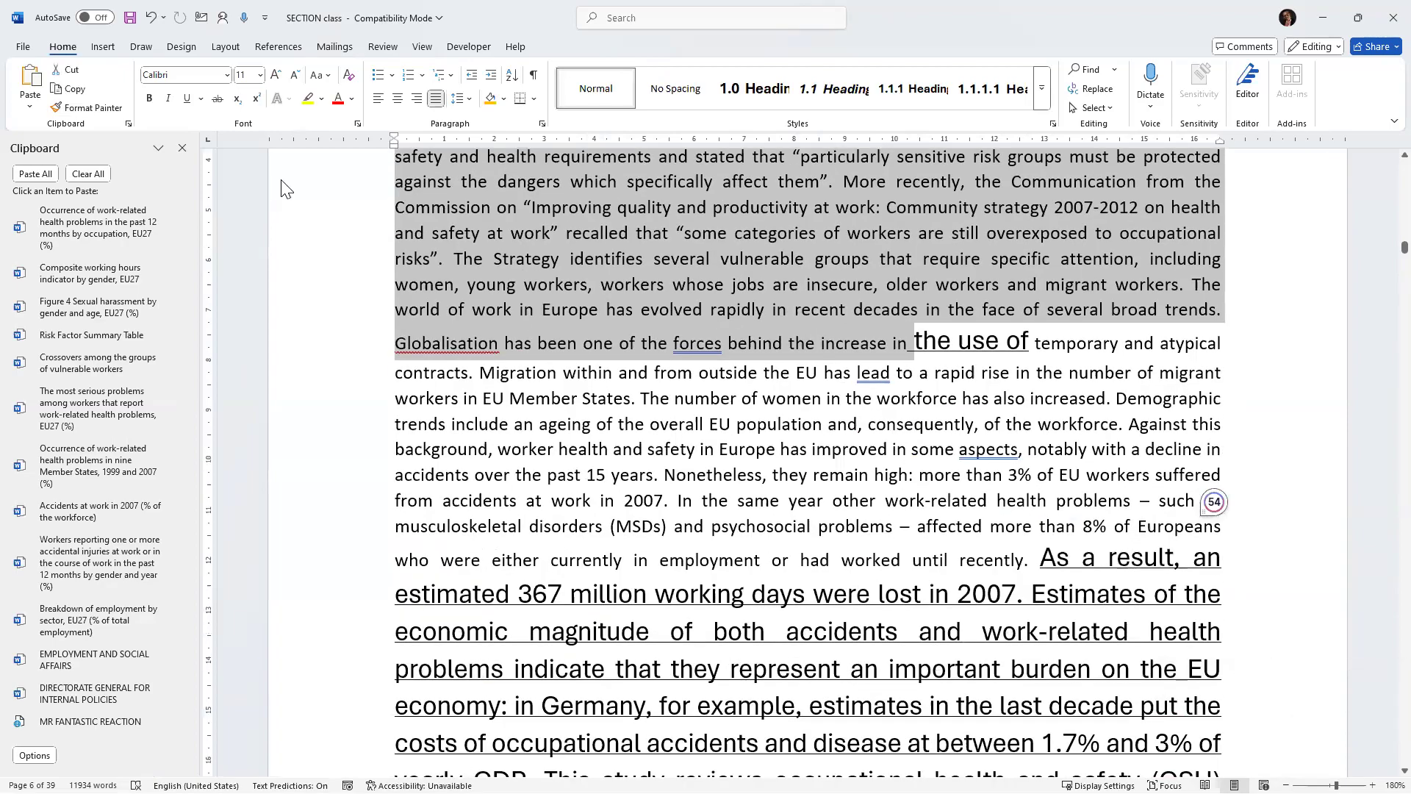
Paint the body-text formatting onto the remaining large phrase "the use of" in the Executive Summary.
click(87, 107)
drag(909, 331, 873, 344)
click(96, 108)
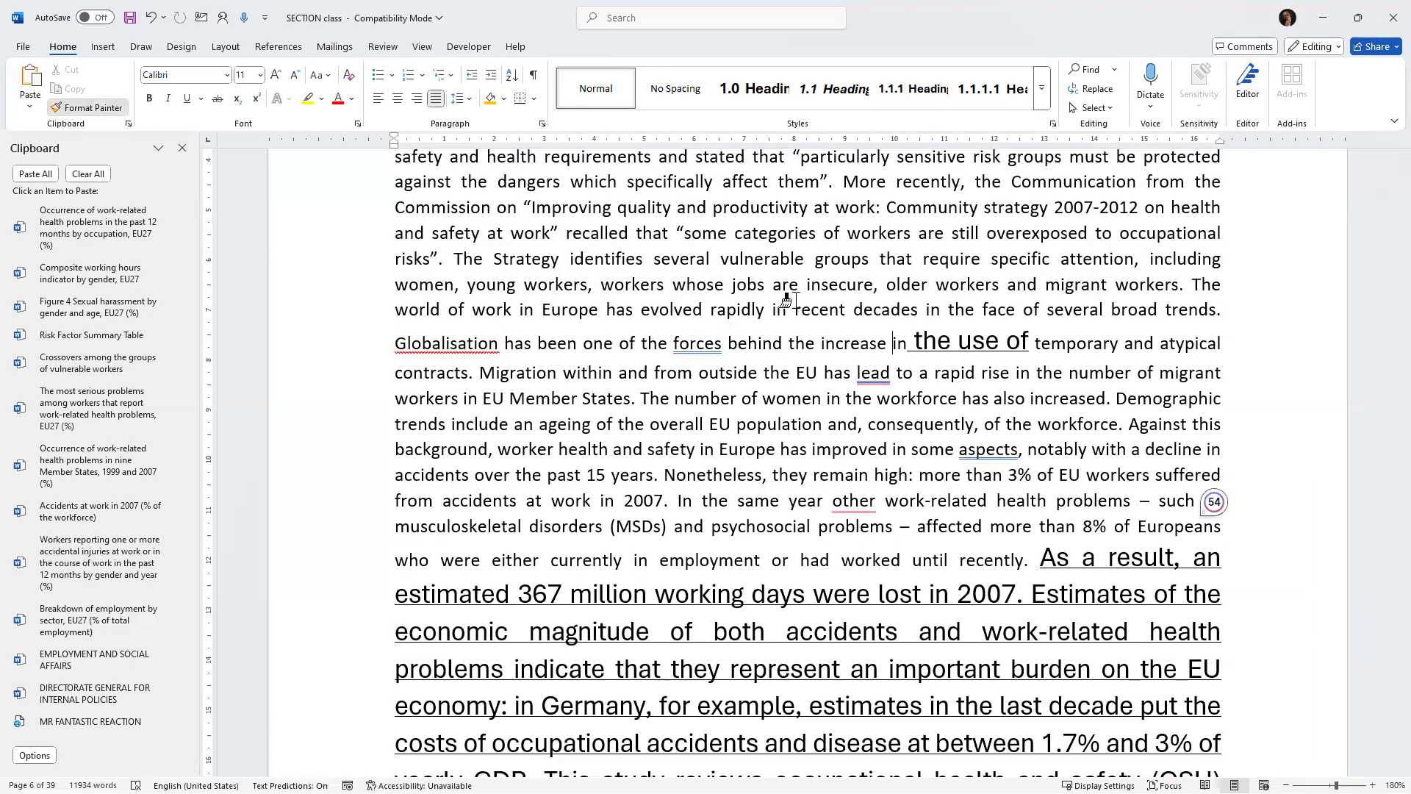
mouse_move(916, 338)
mouse_down()
mouse_move(1018, 490)
mouse_move(1027, 773)
mouse_move(806, 583)
mouse_move(804, 419)
mouse_up()
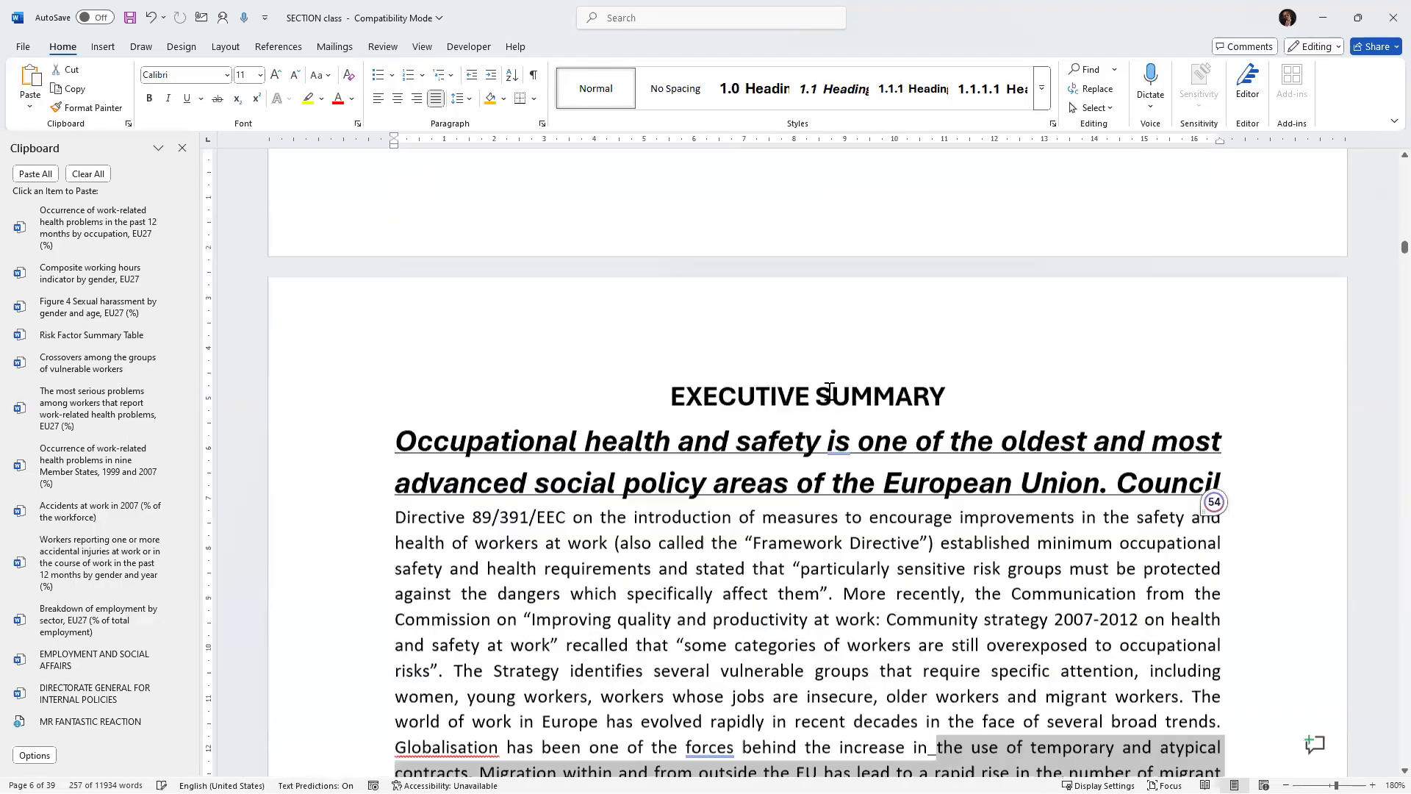
scroll(829, 391, up, 2)
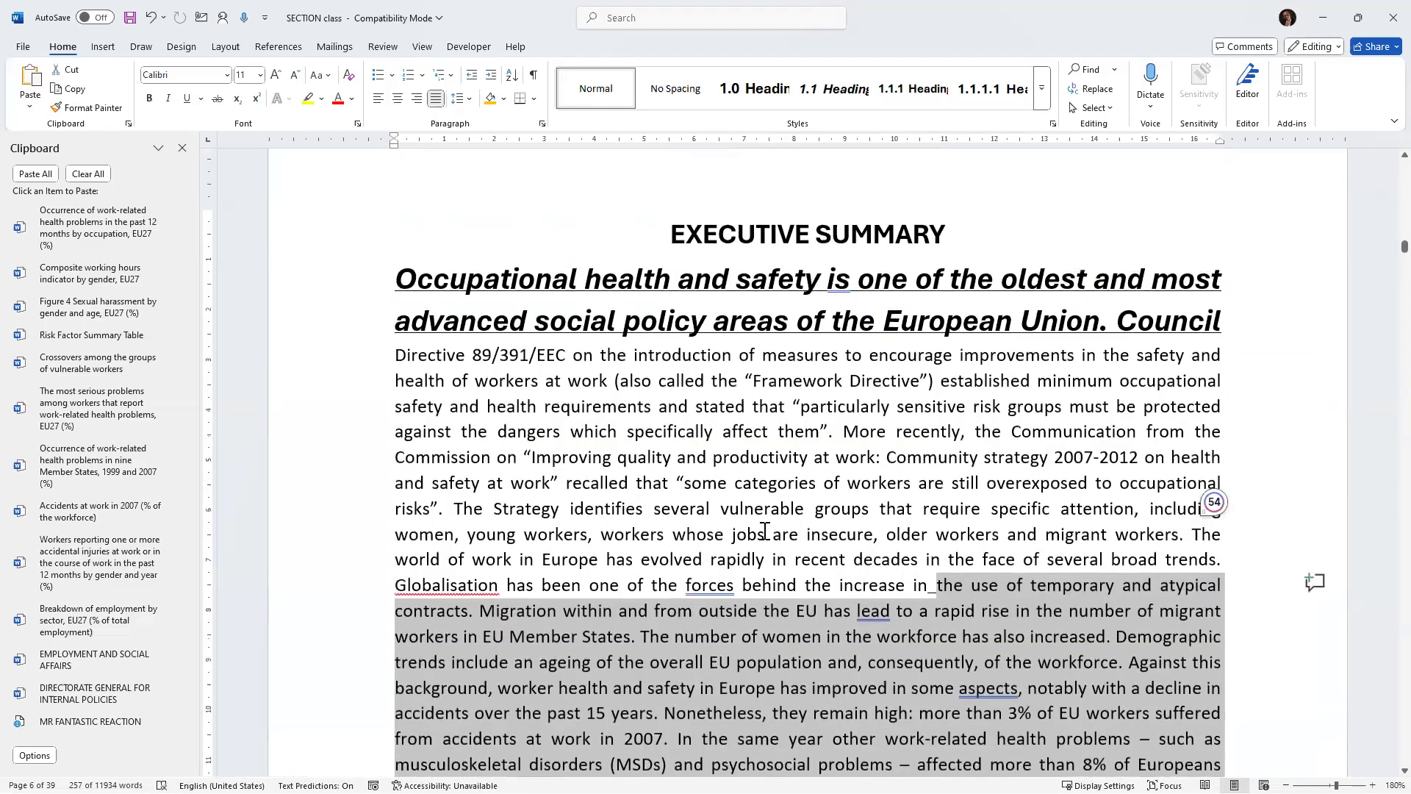
click(739, 481)
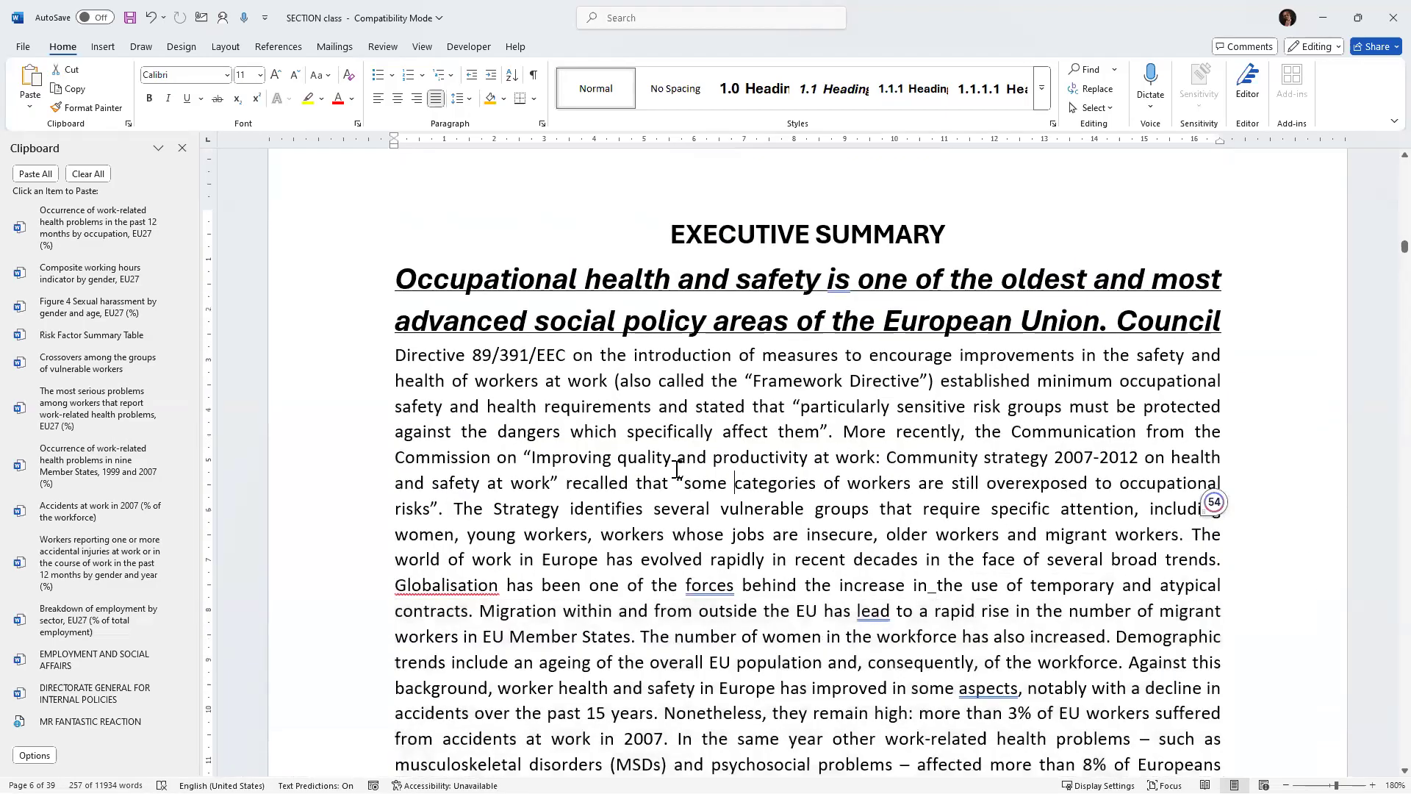
Apply the body-text formatting with Format Painter to the bold italic opening sentence of the Executive Summary.
click(82, 111)
drag(1219, 325, 426, 288)
scroll(743, 411, down, 8)
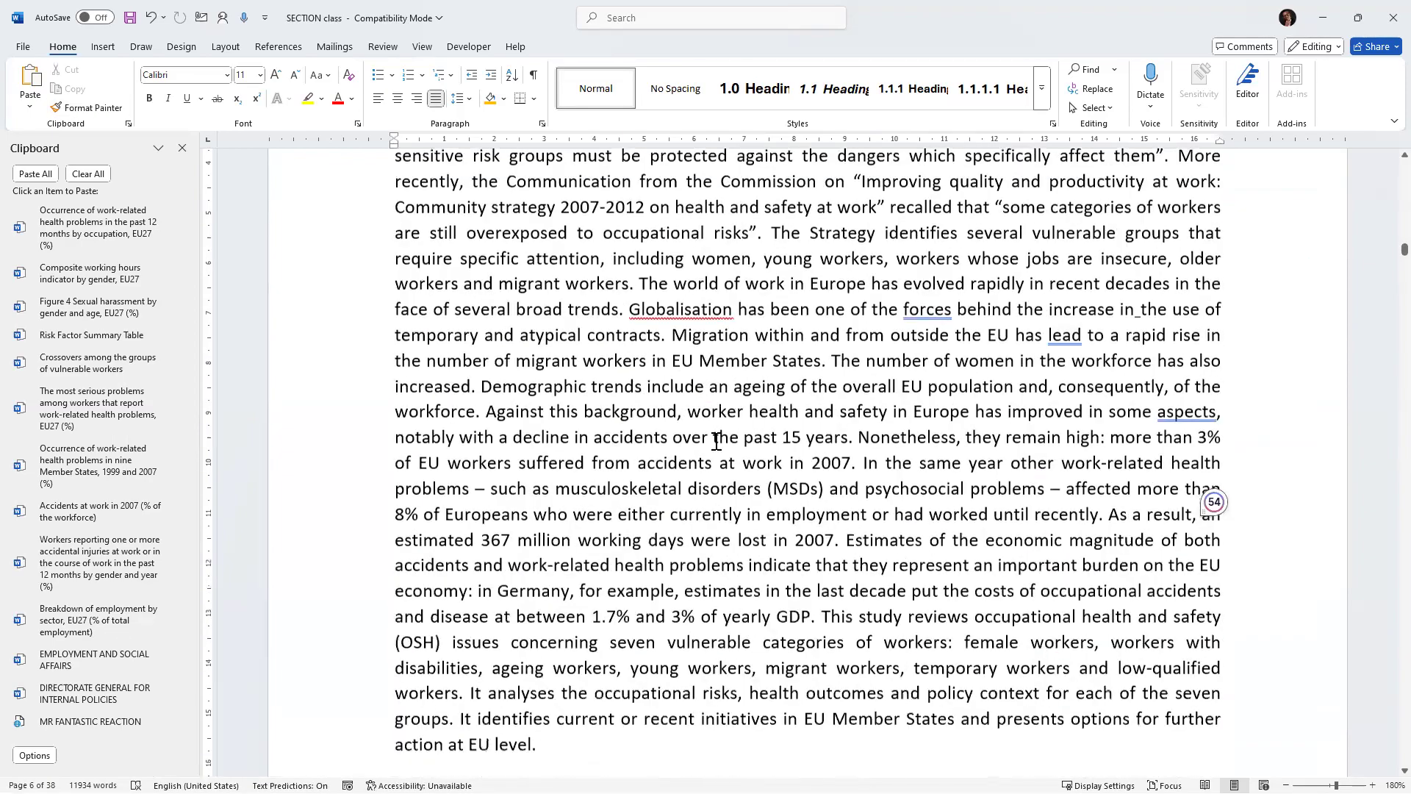
scroll(744, 411, down, 2)
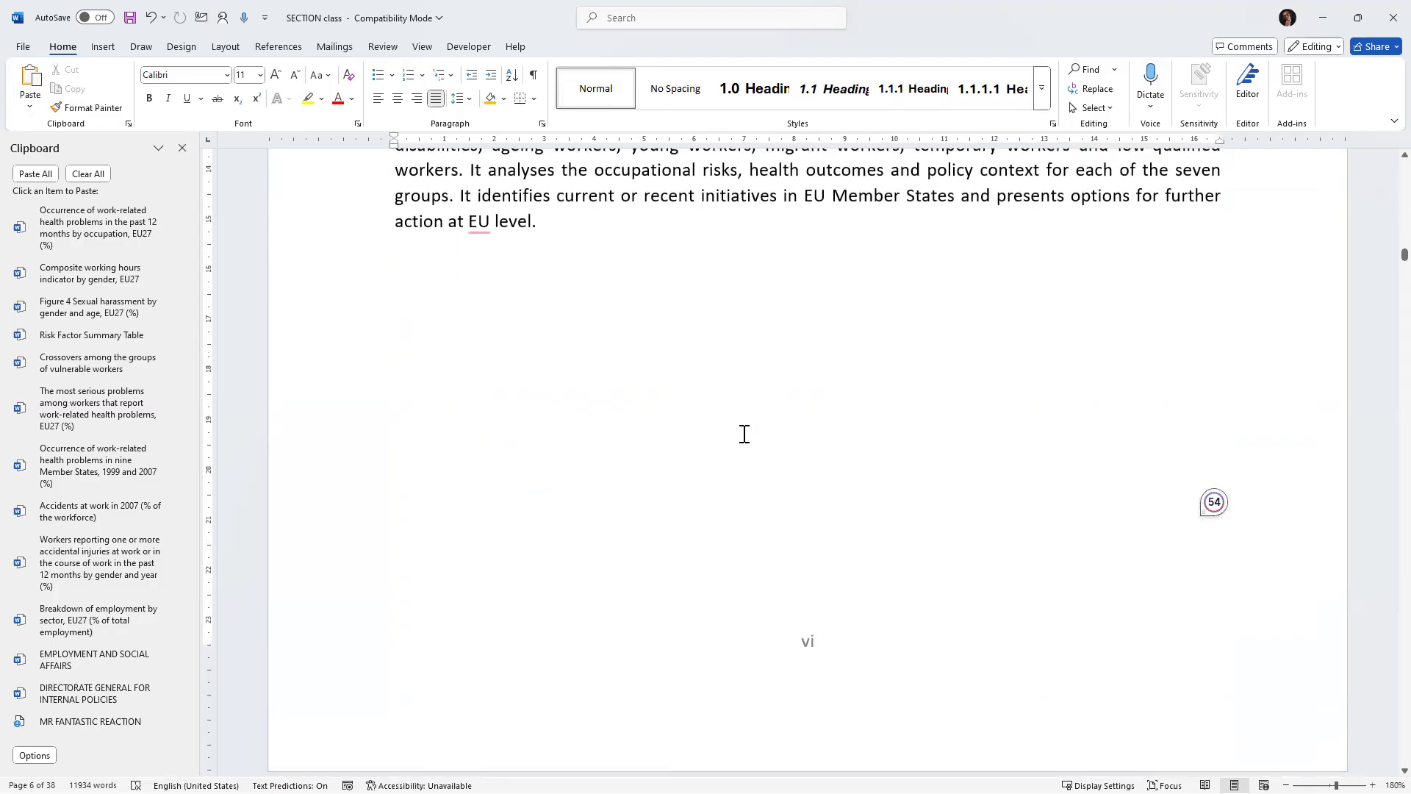
Copy the body-text formatting onto the first paragraph under 1.0 BACKGROUND INFORMATION in Chapter One.
scroll(867, 298, down, 1)
scroll(867, 299, down, 8)
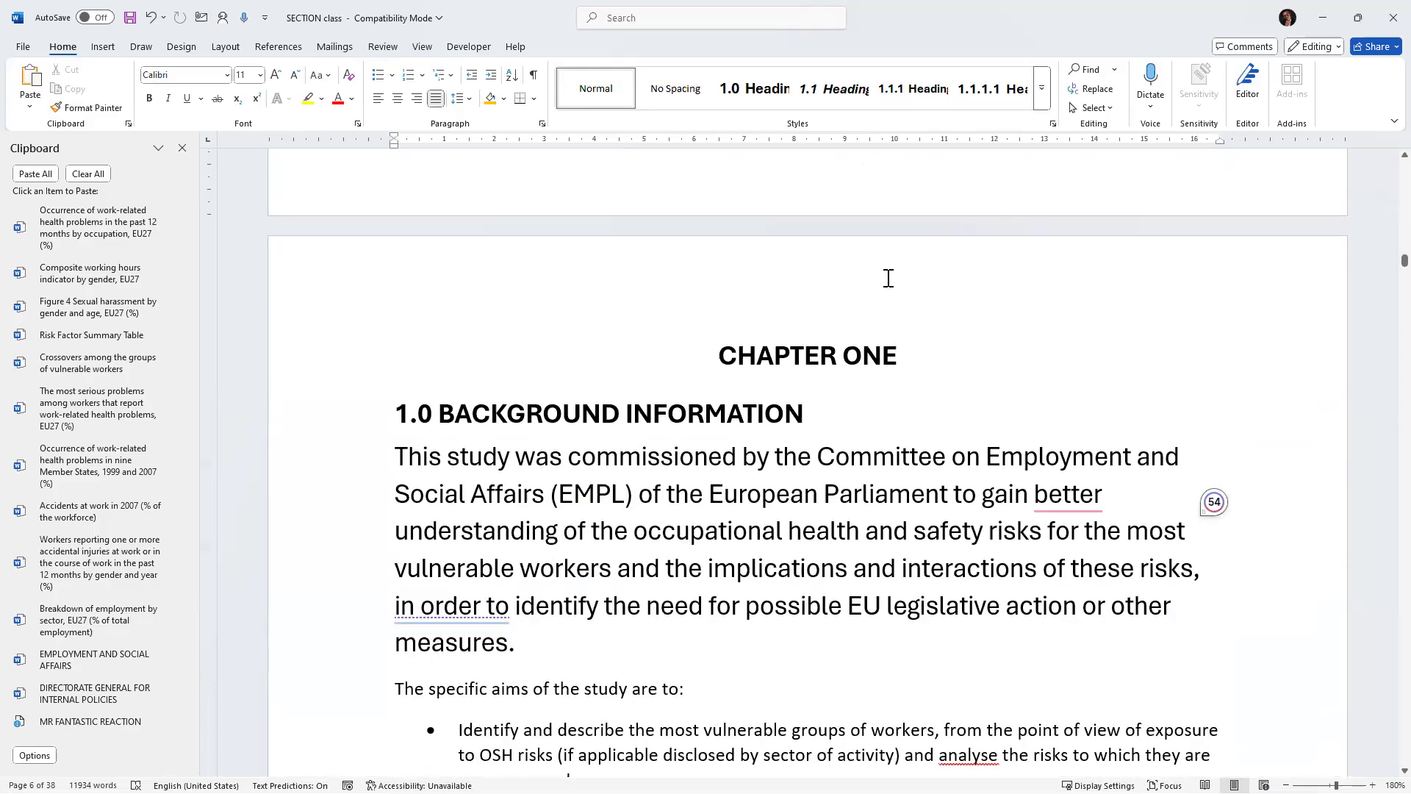
scroll(871, 257, up, 4)
scroll(867, 247, up, 7)
click(648, 202)
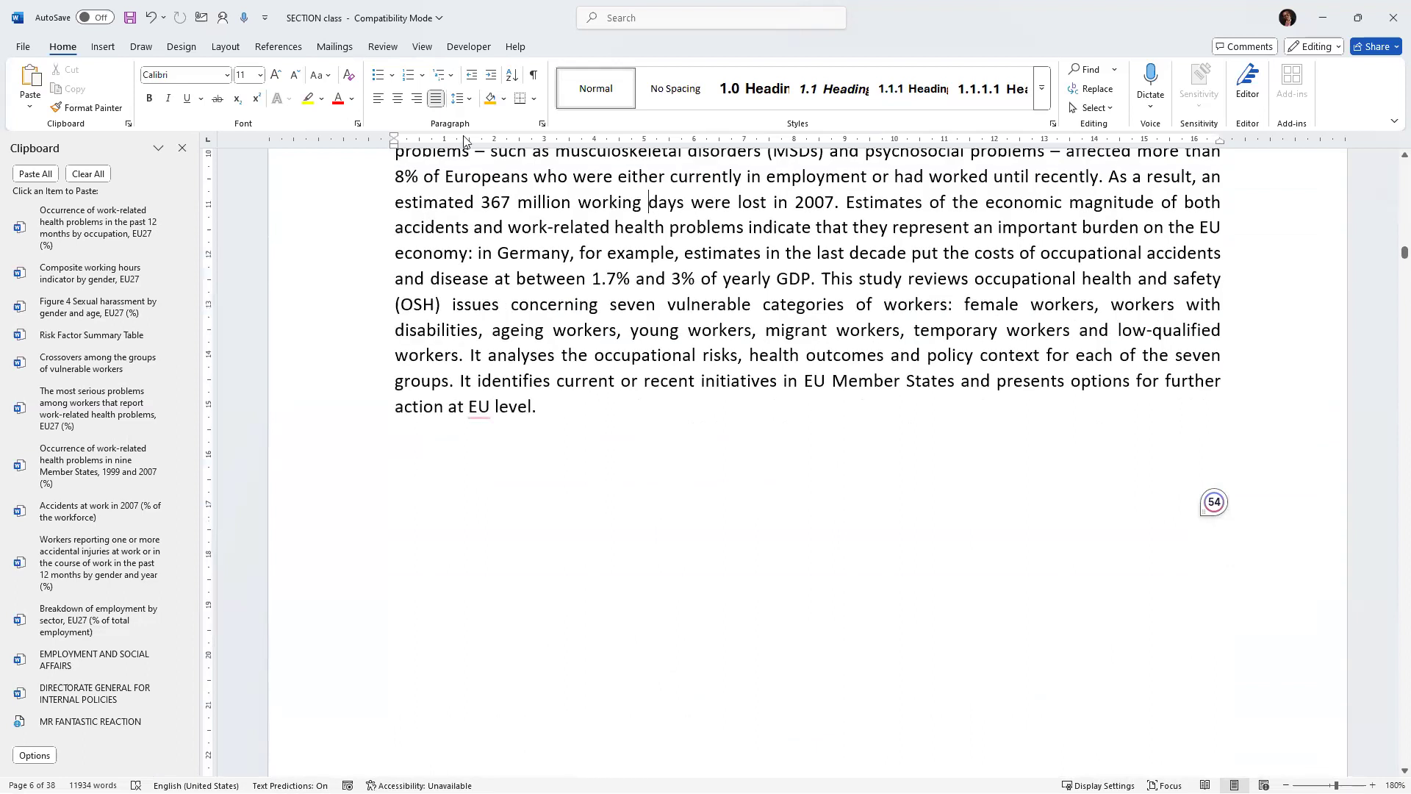
click(81, 107)
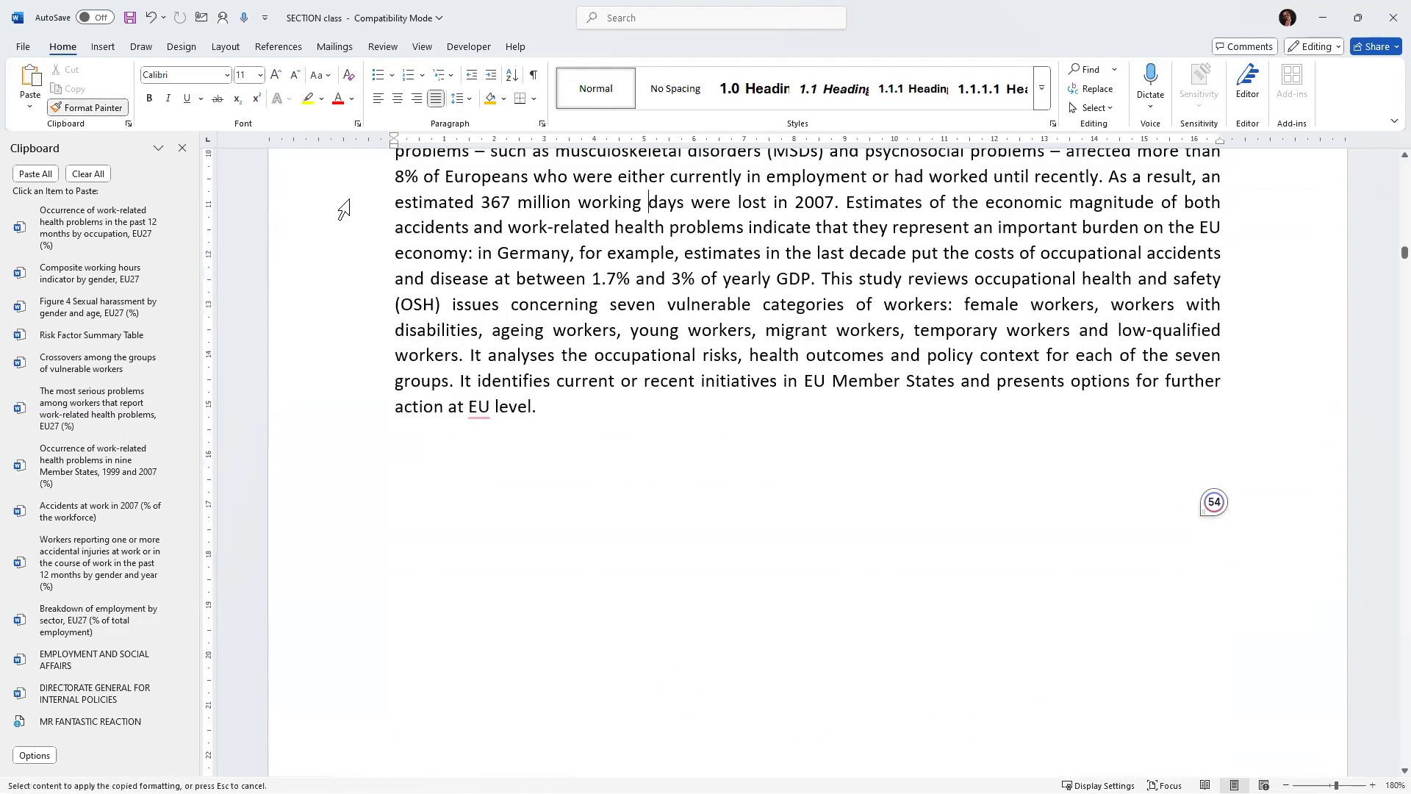
scroll(377, 208, down, 10)
drag(387, 332, 735, 505)
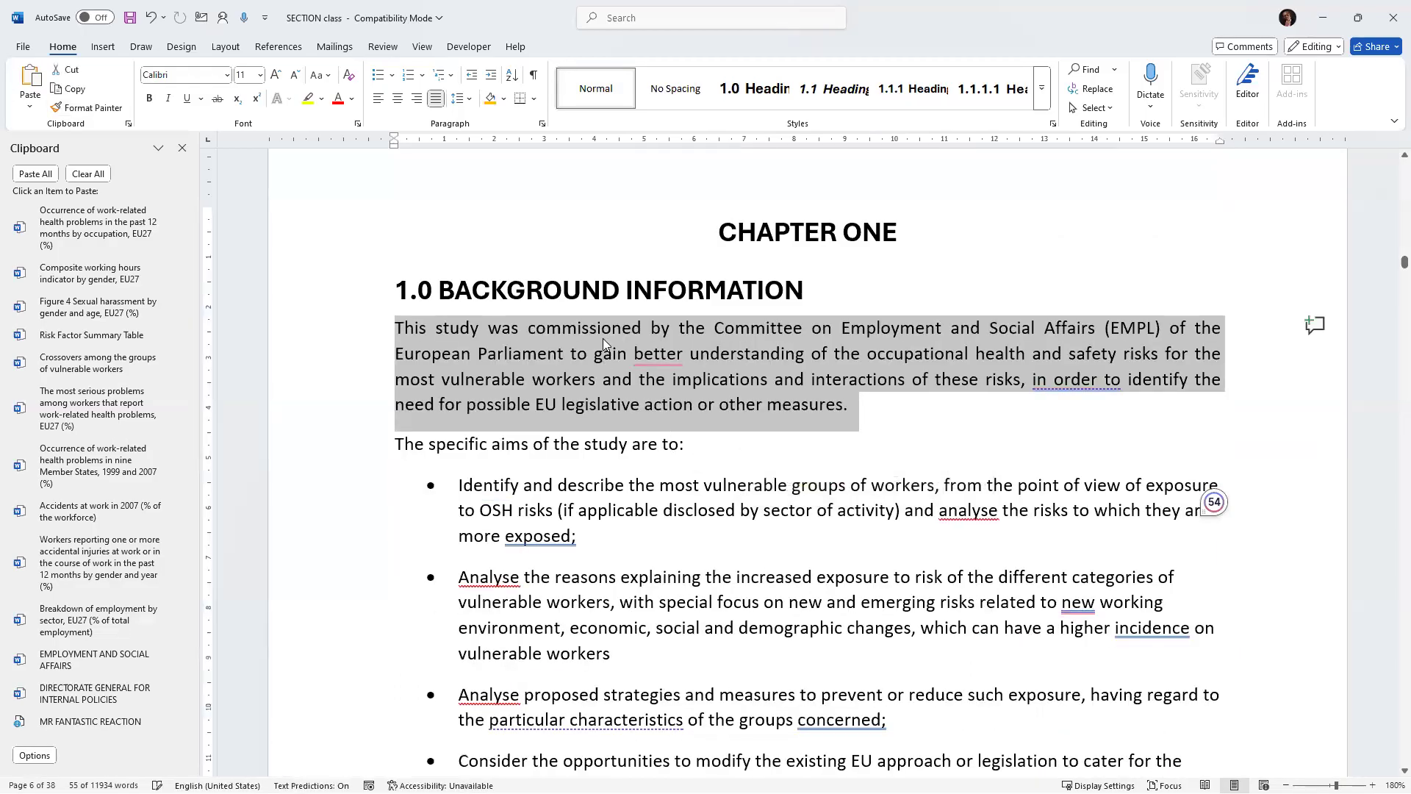
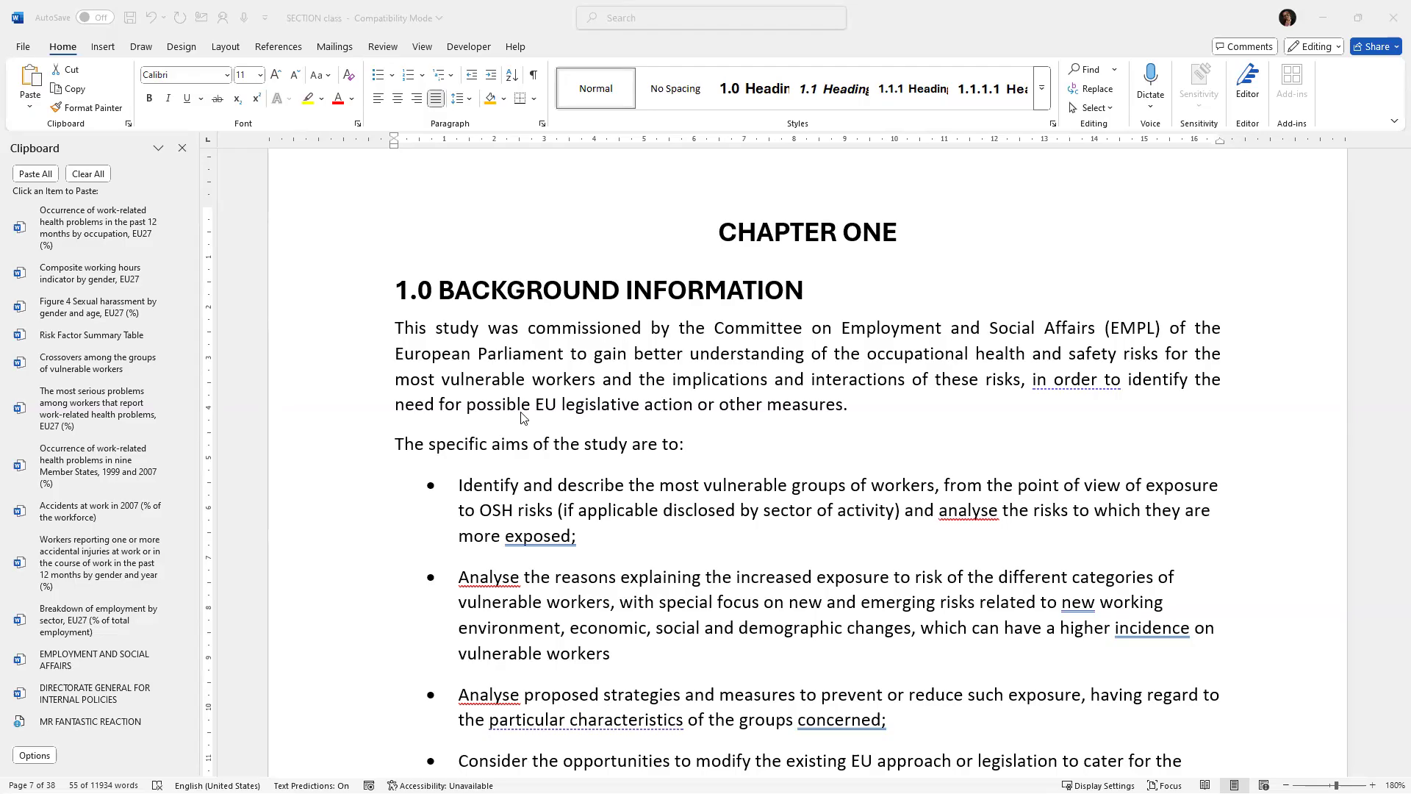
Start adding a new citation source at the end of the first paragraph under 1.0 BACKGROUND INFORMATION.
triple_click(829, 417)
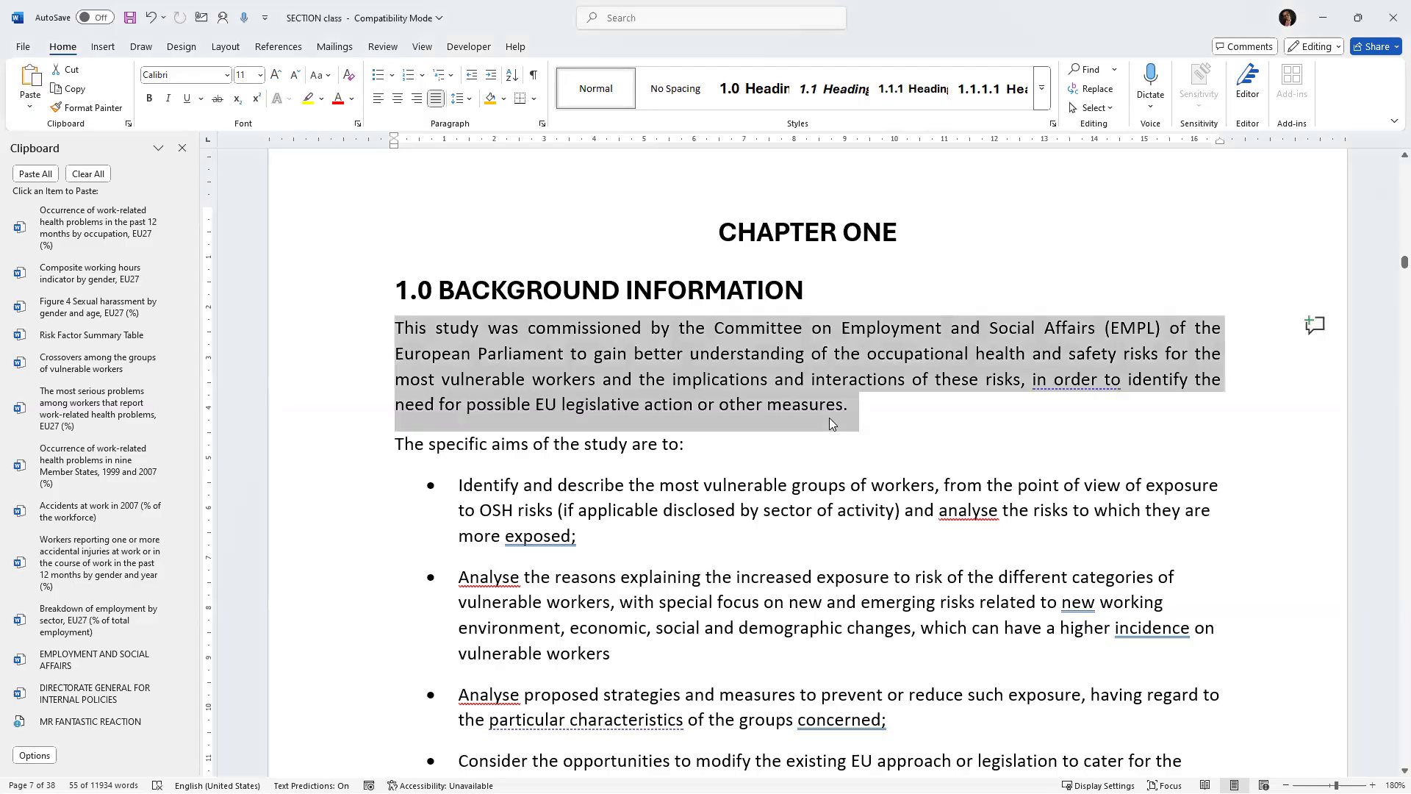
click(873, 413)
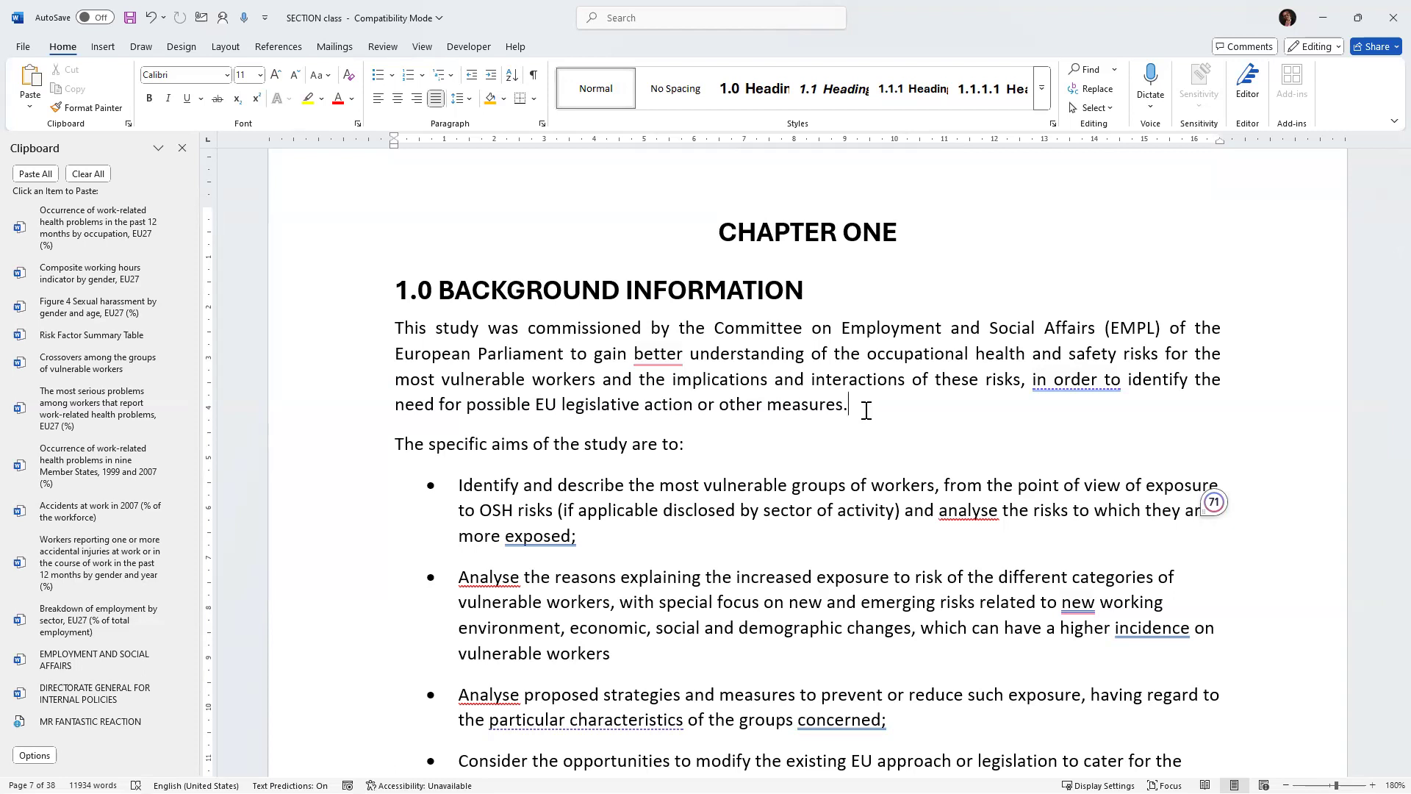
drag(866, 410, 411, 331)
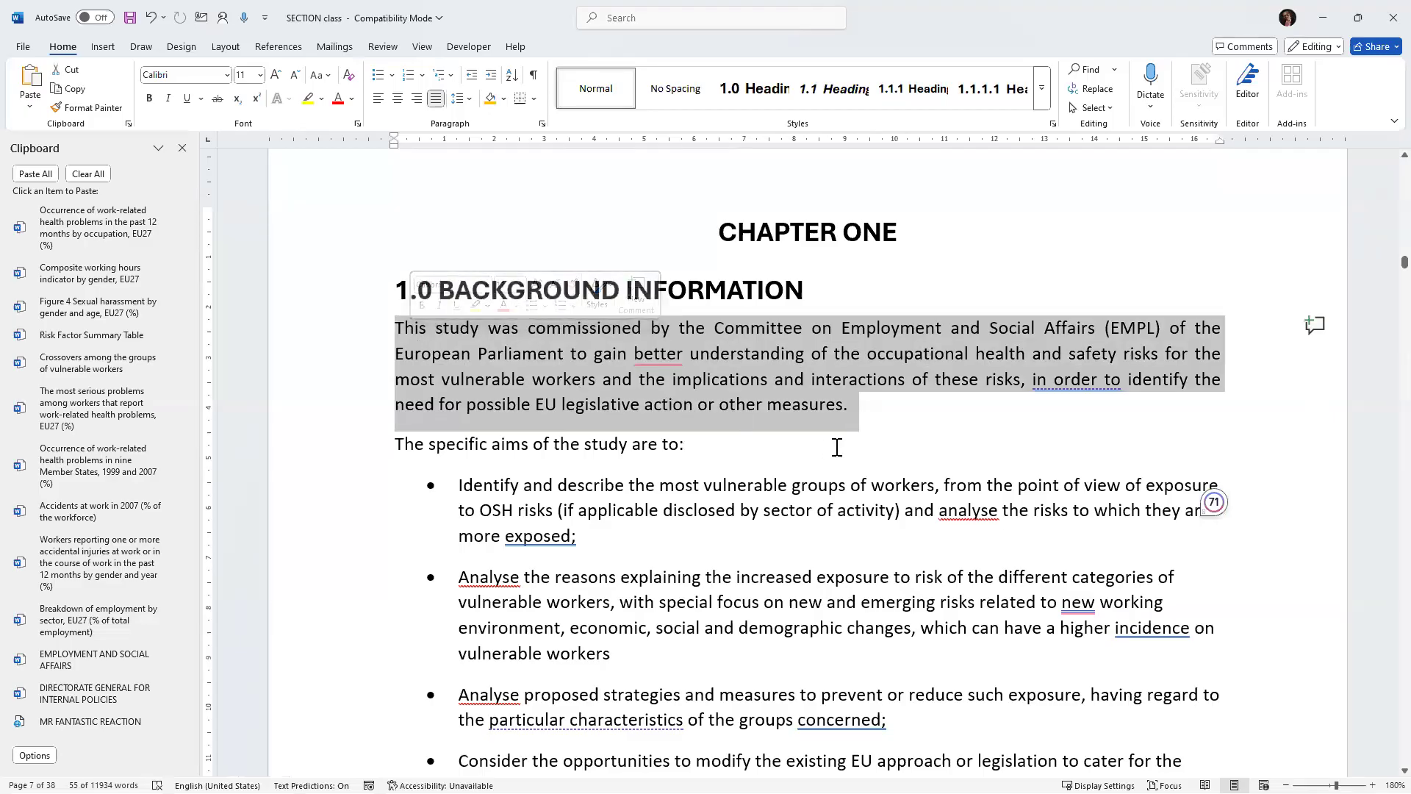
click(866, 415)
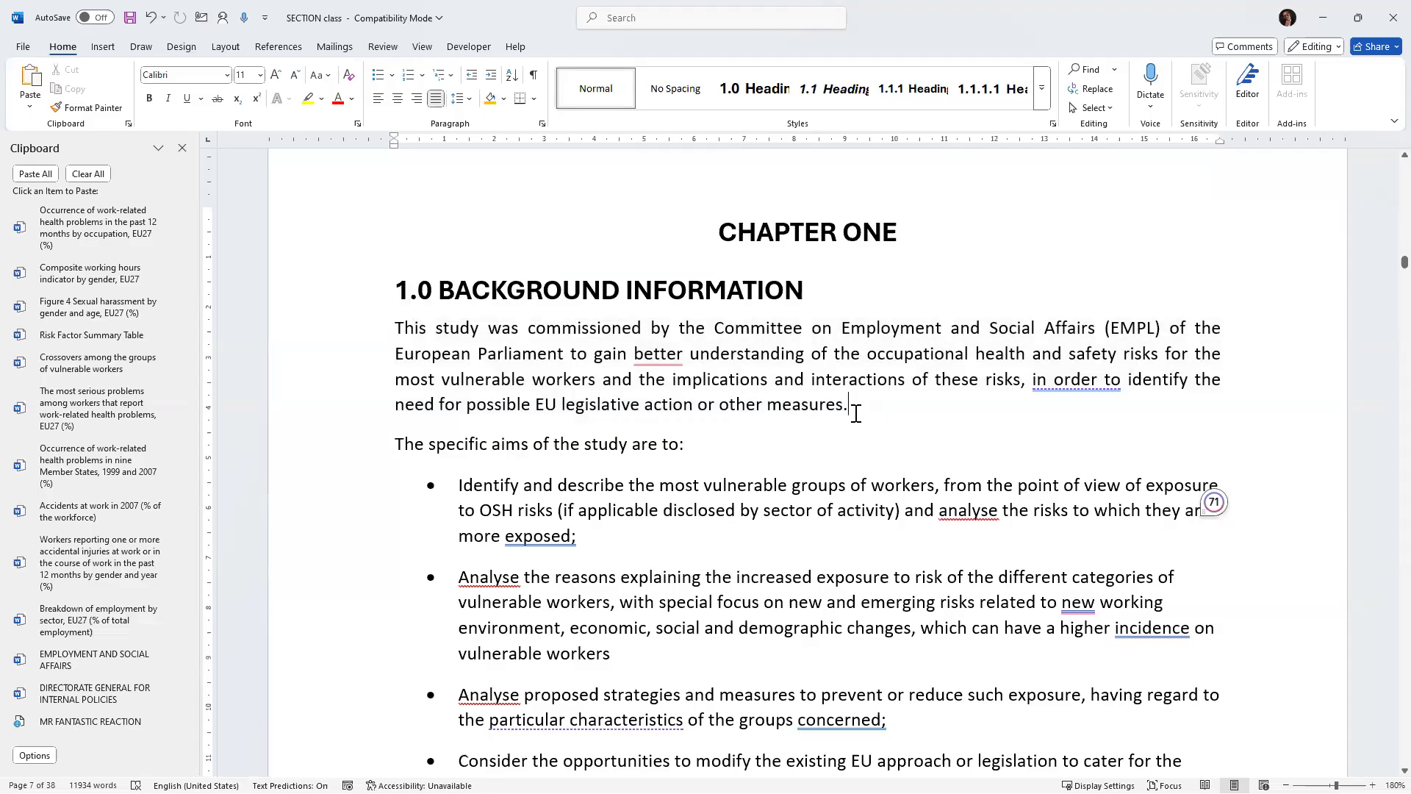
click(283, 48)
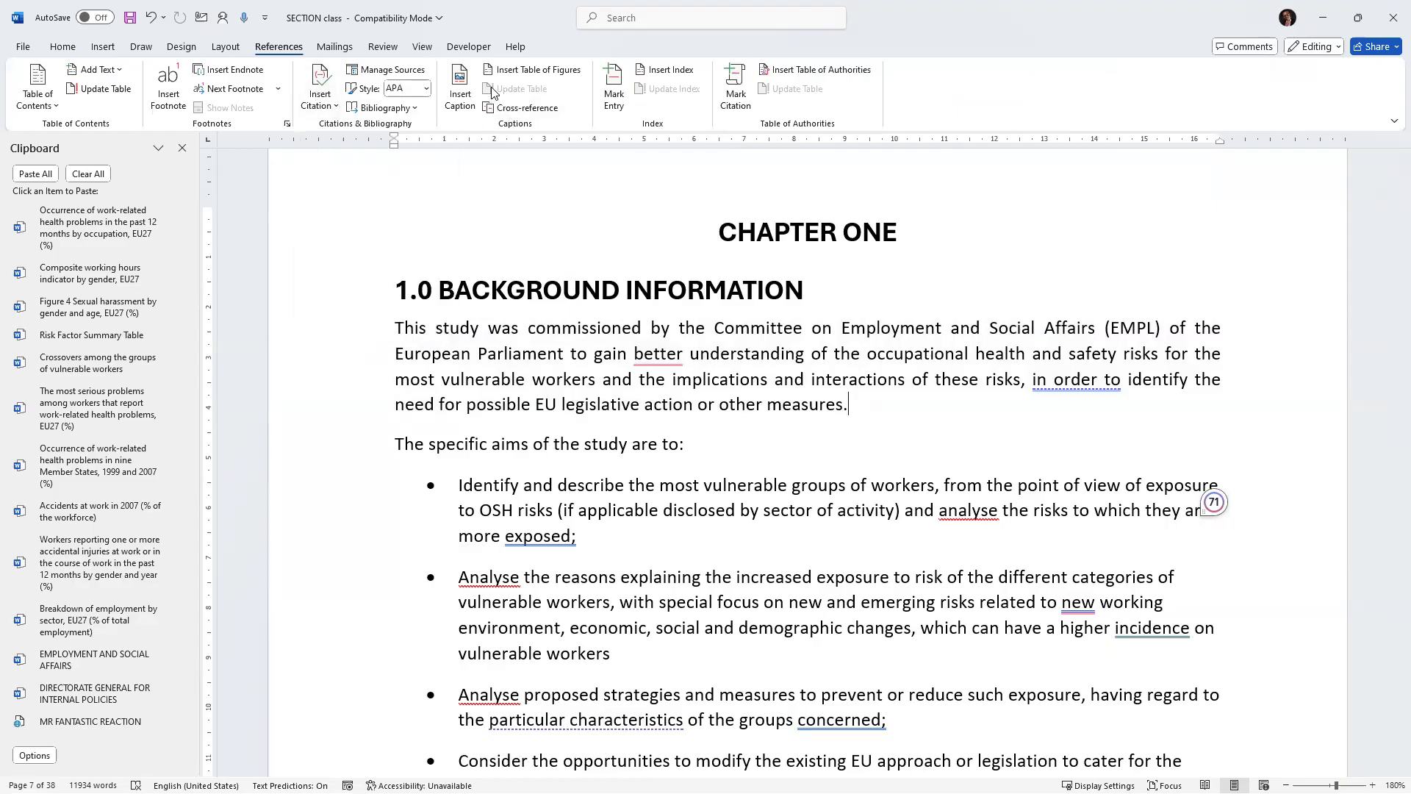
click(338, 105)
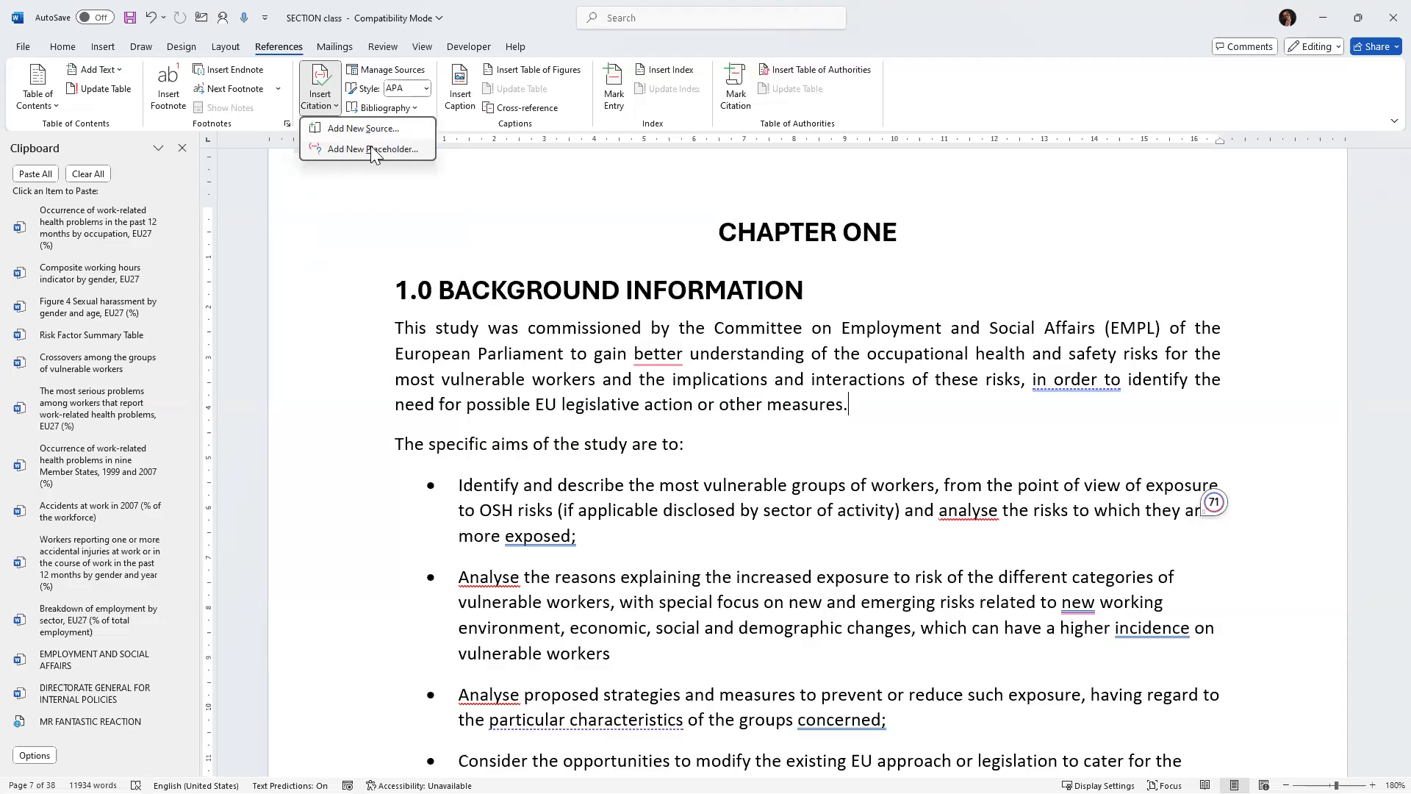
click(363, 128)
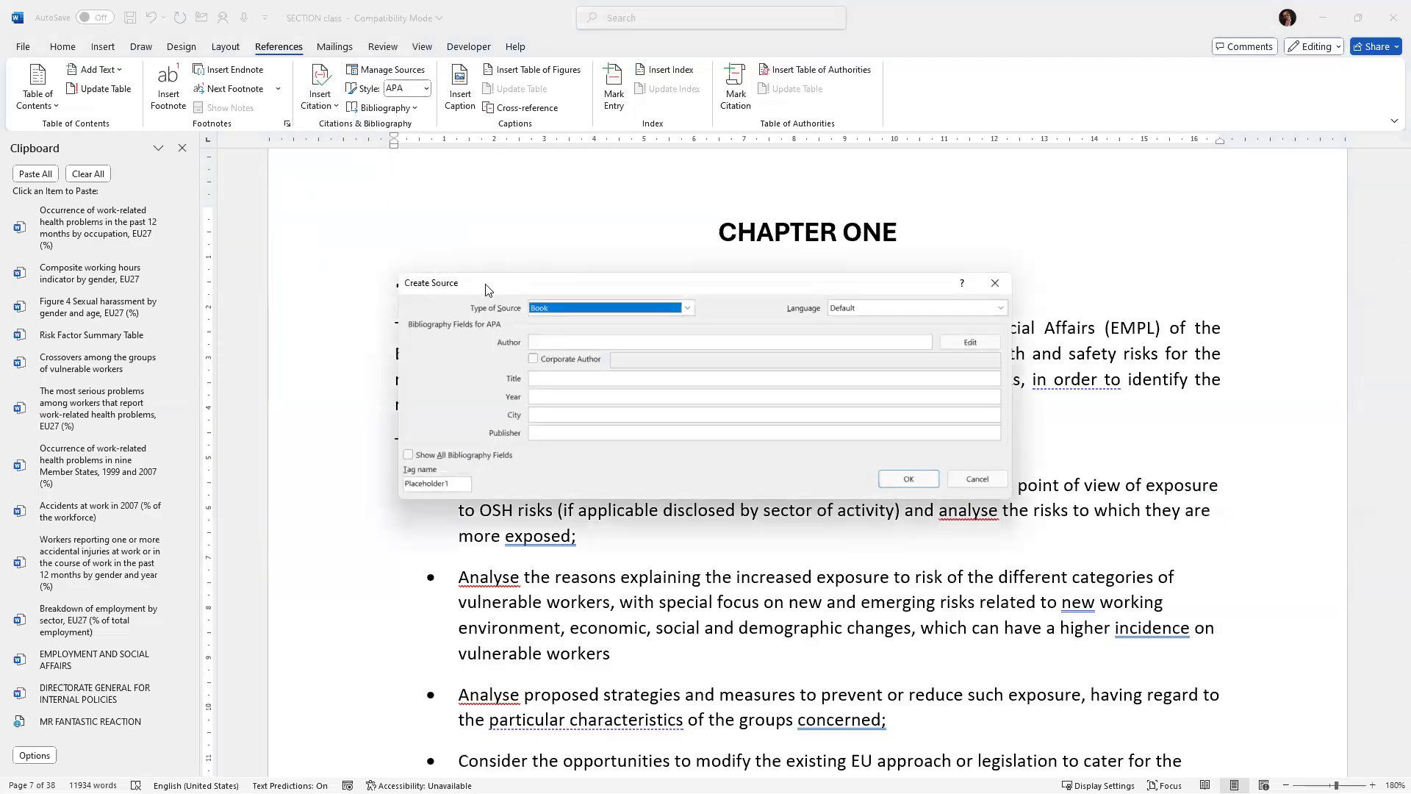
drag(484, 288, 302, 199)
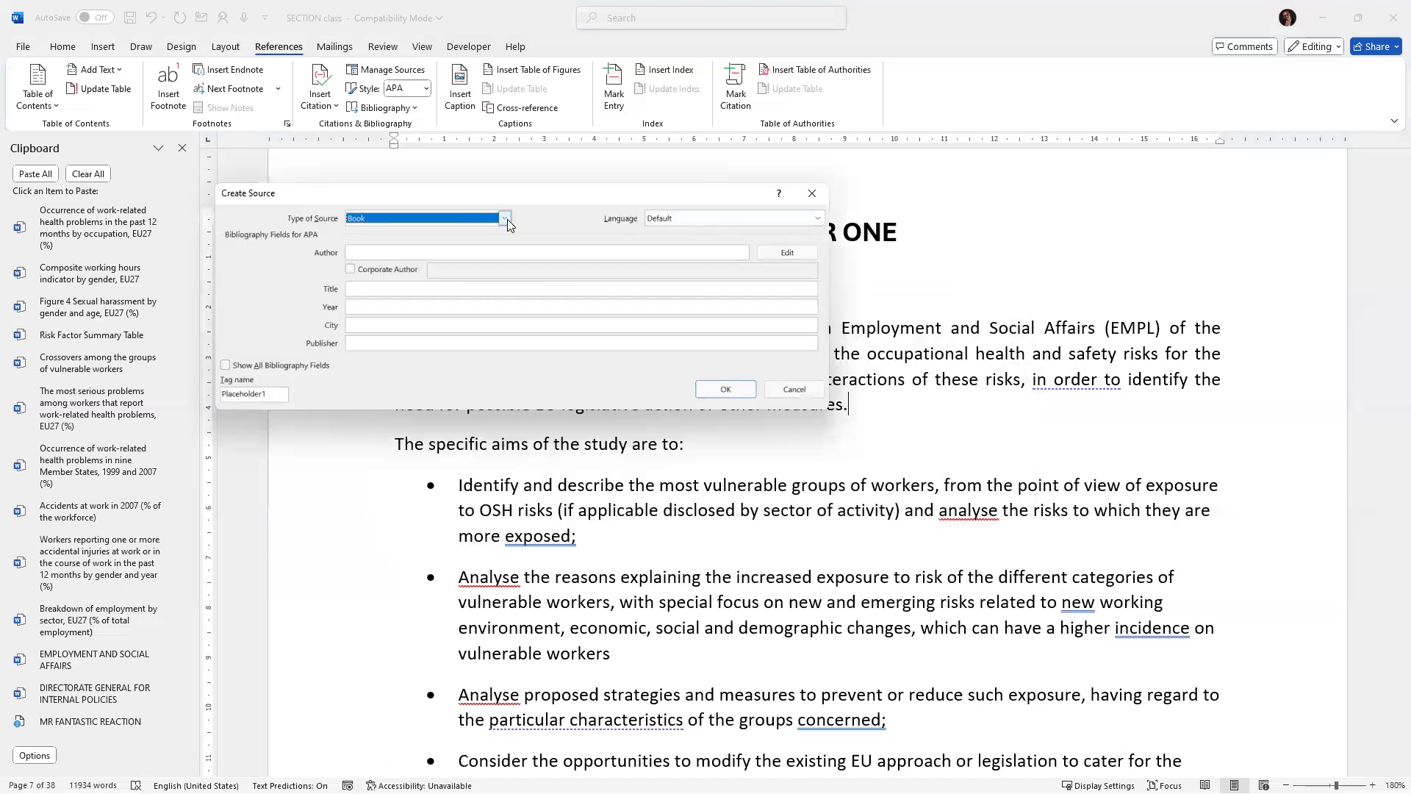
Browse the Type of Source options and keep Book as the source type.
click(505, 218)
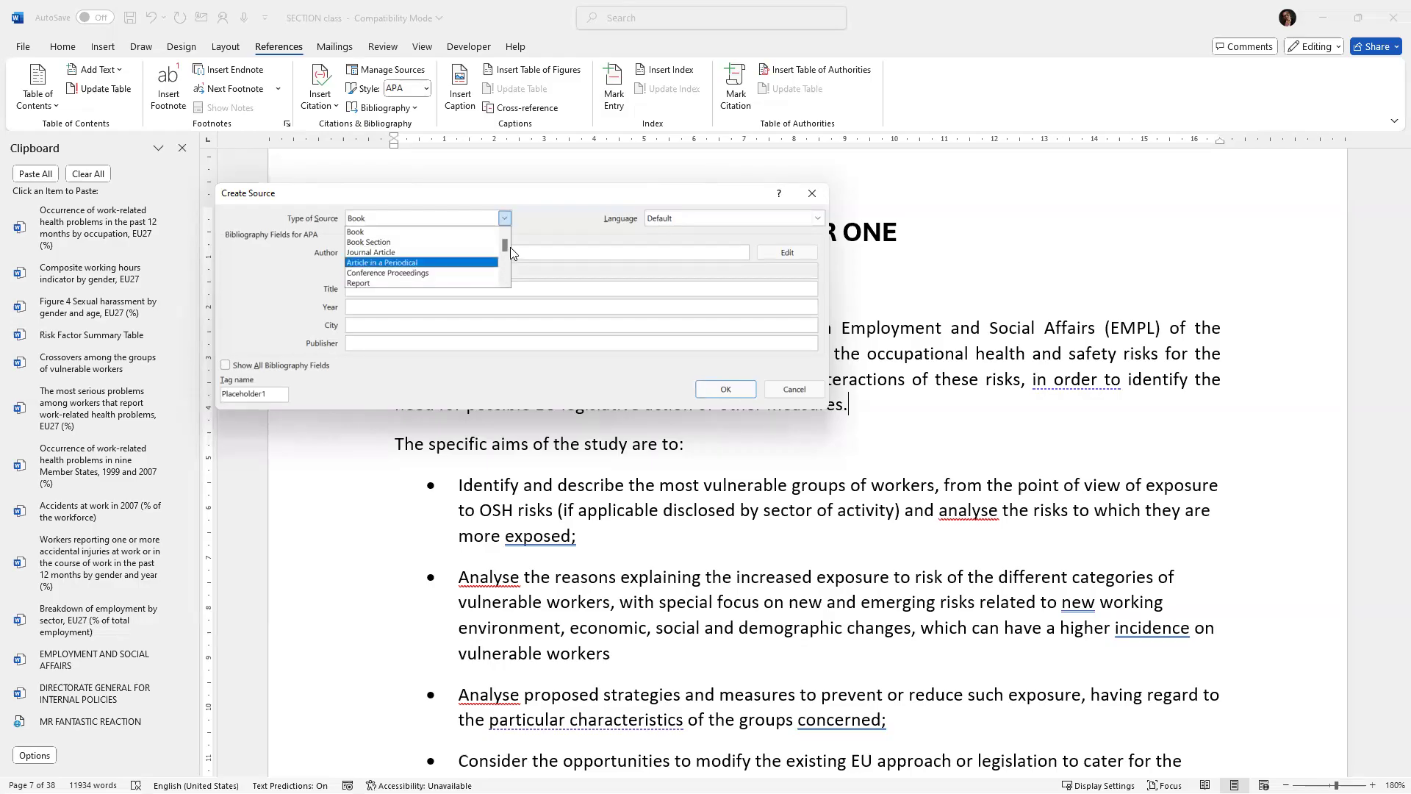
click(504, 282)
click(504, 282)
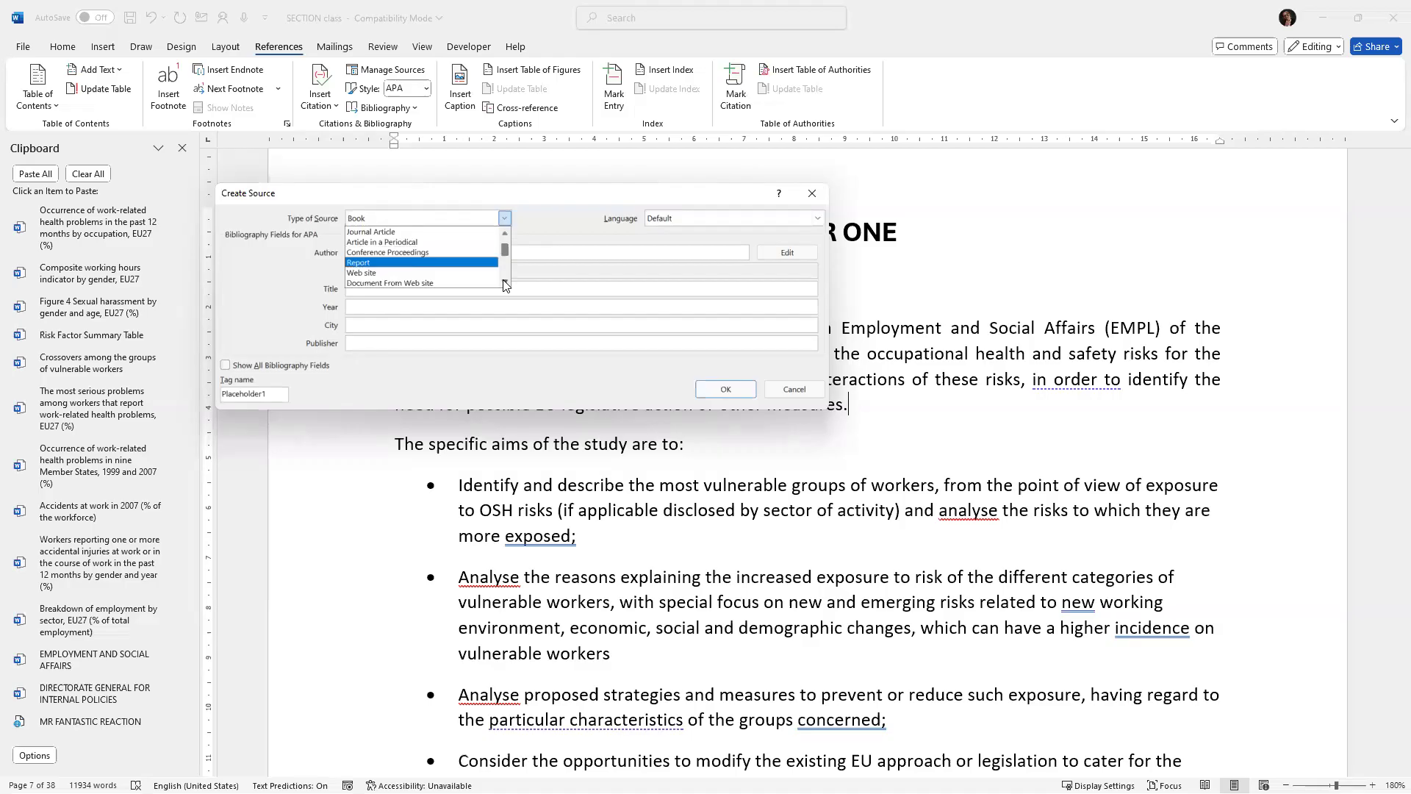
click(504, 283)
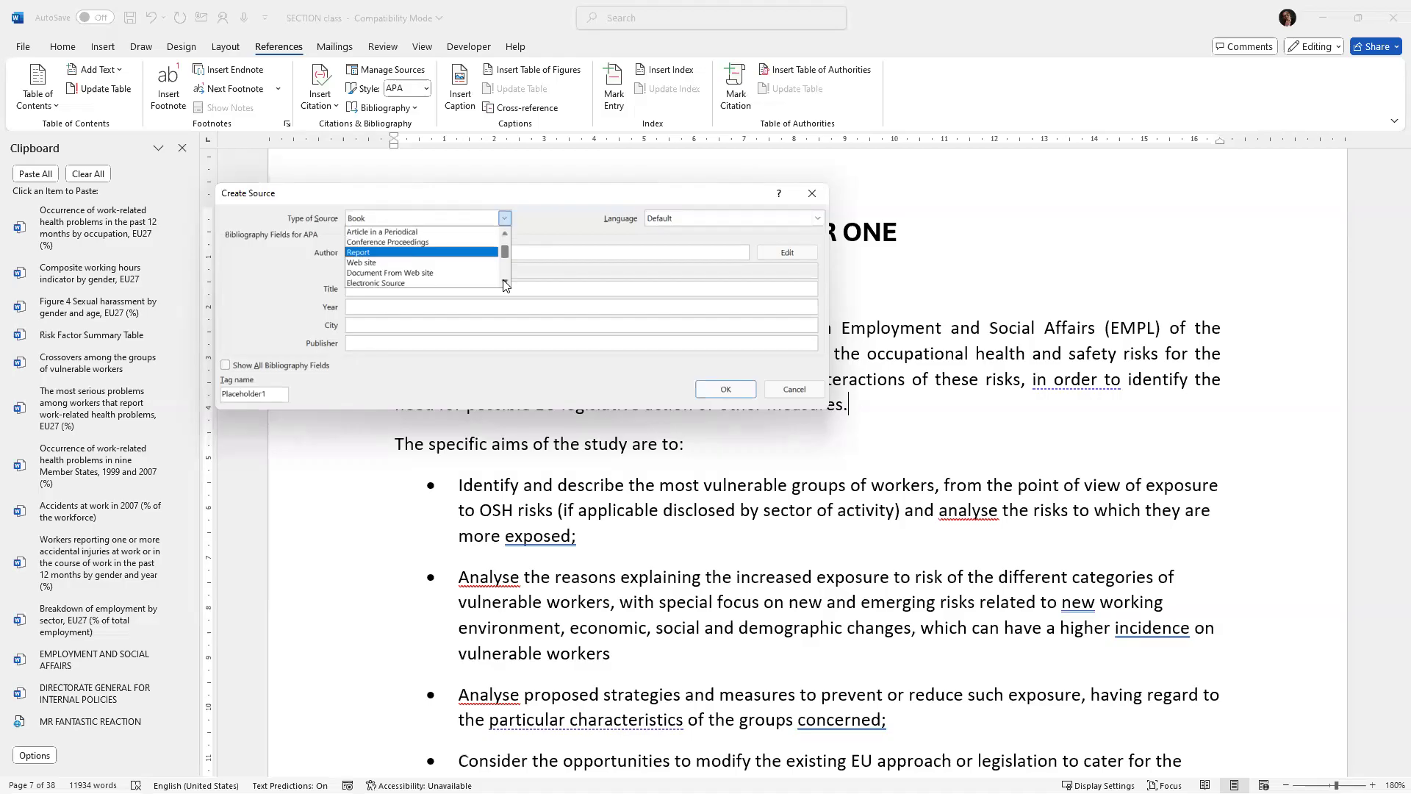
click(505, 283)
click(504, 283)
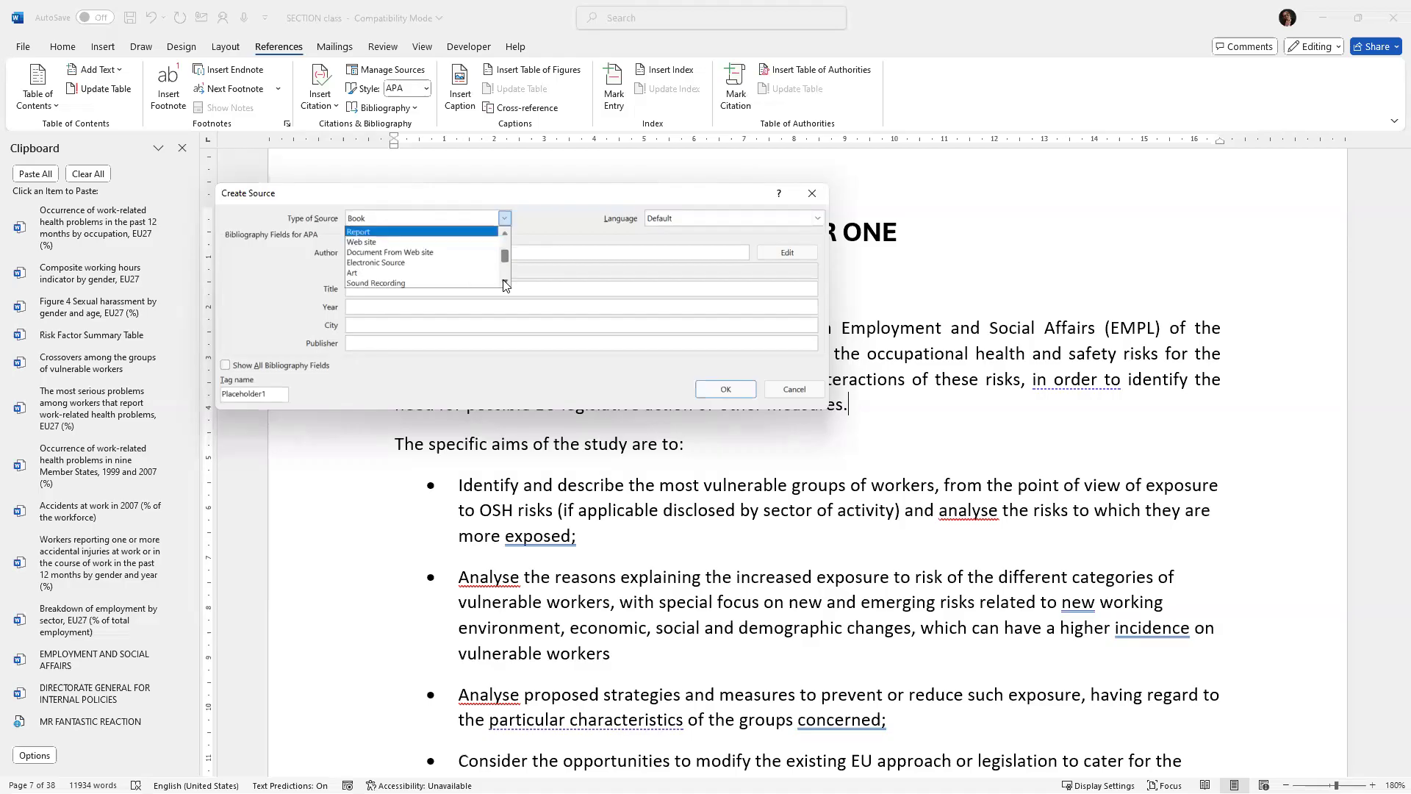
click(505, 283)
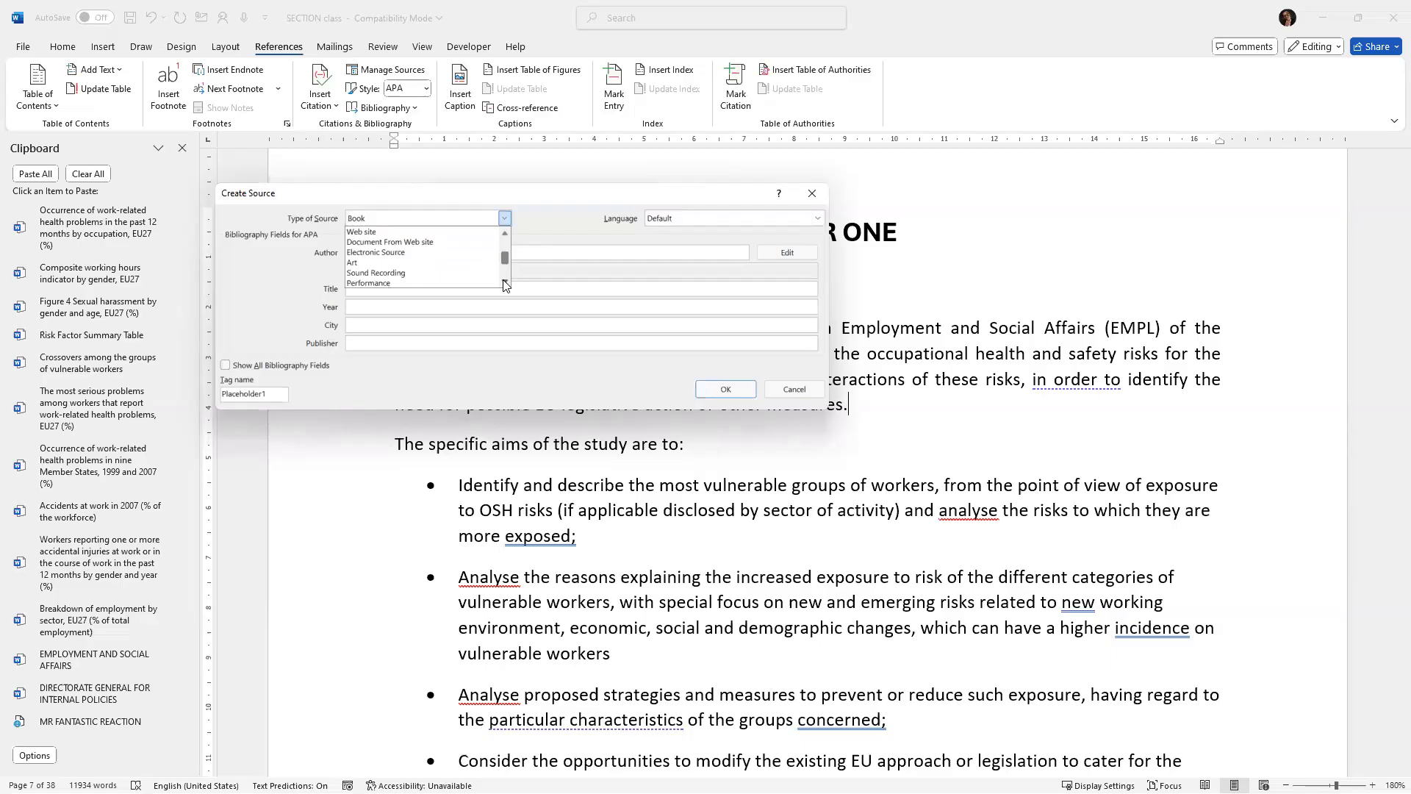
click(504, 283)
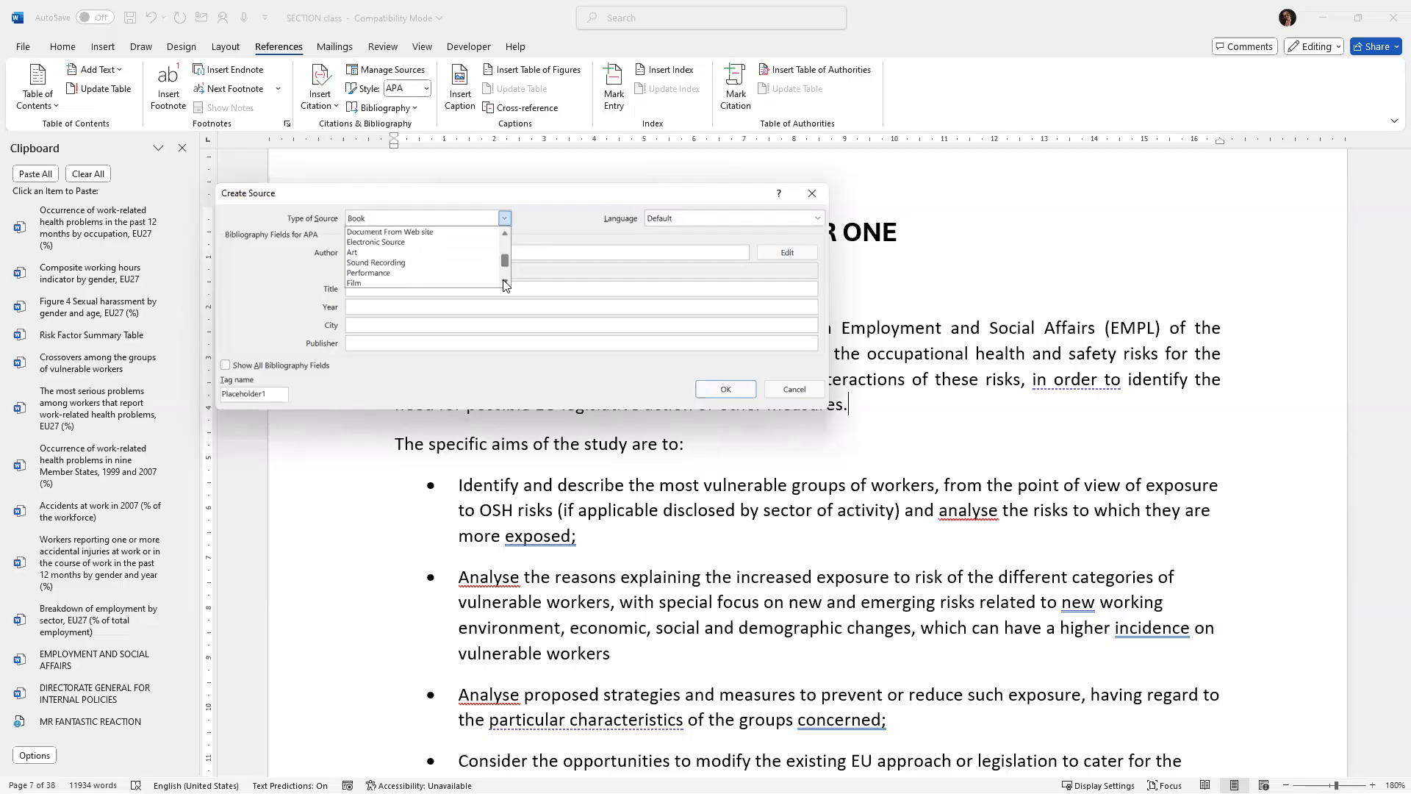
click(504, 282)
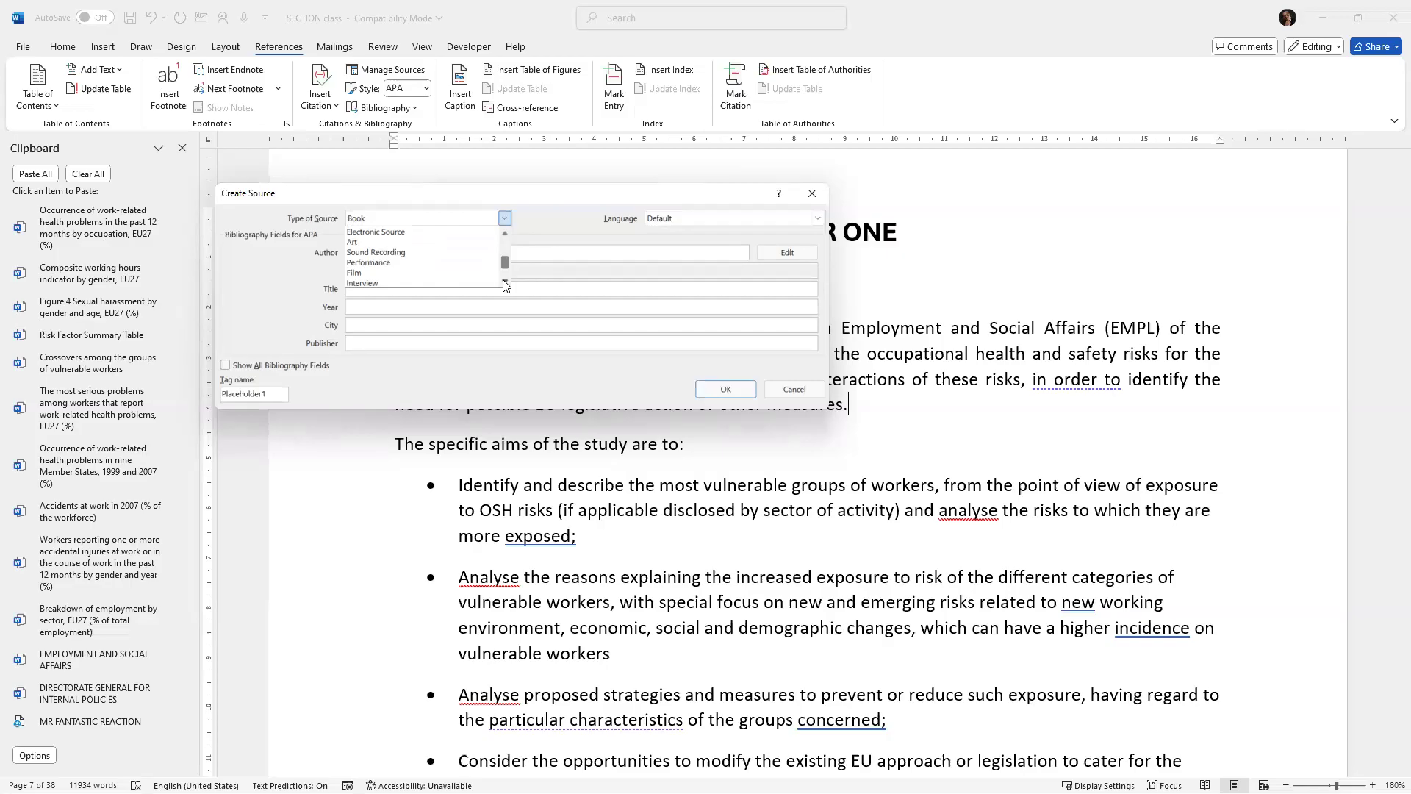
click(504, 233)
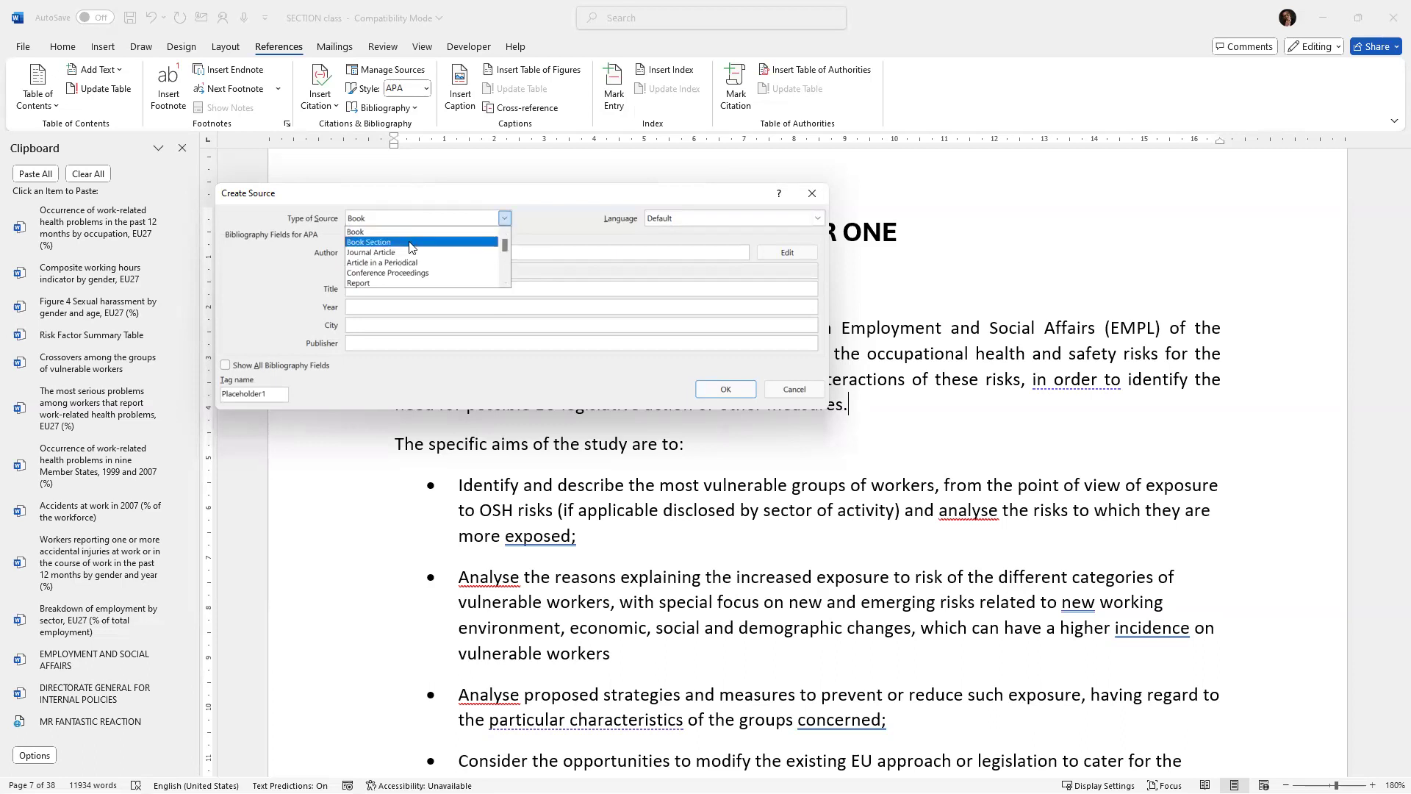
click(505, 219)
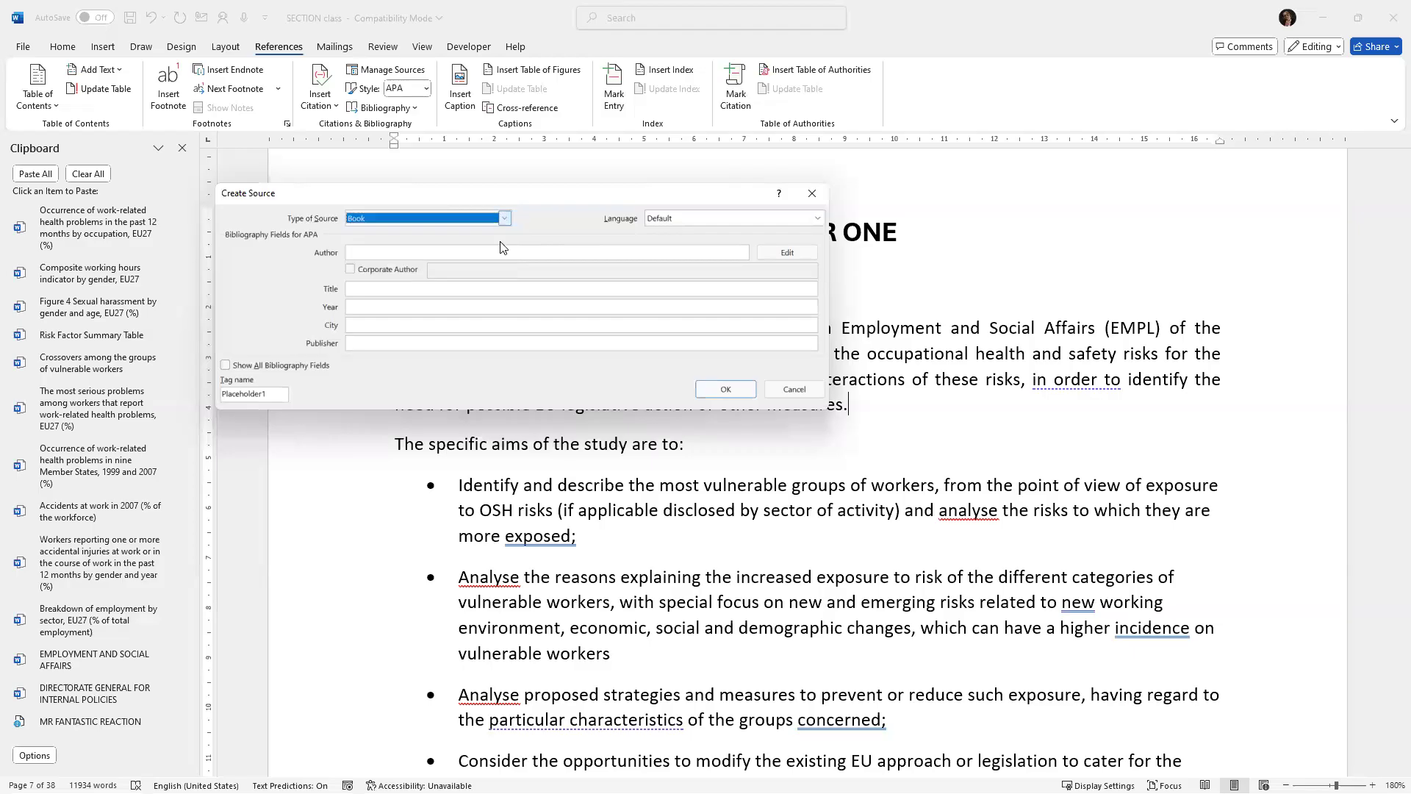
Enter the author's full name in the source's Author field.
click(424, 253)
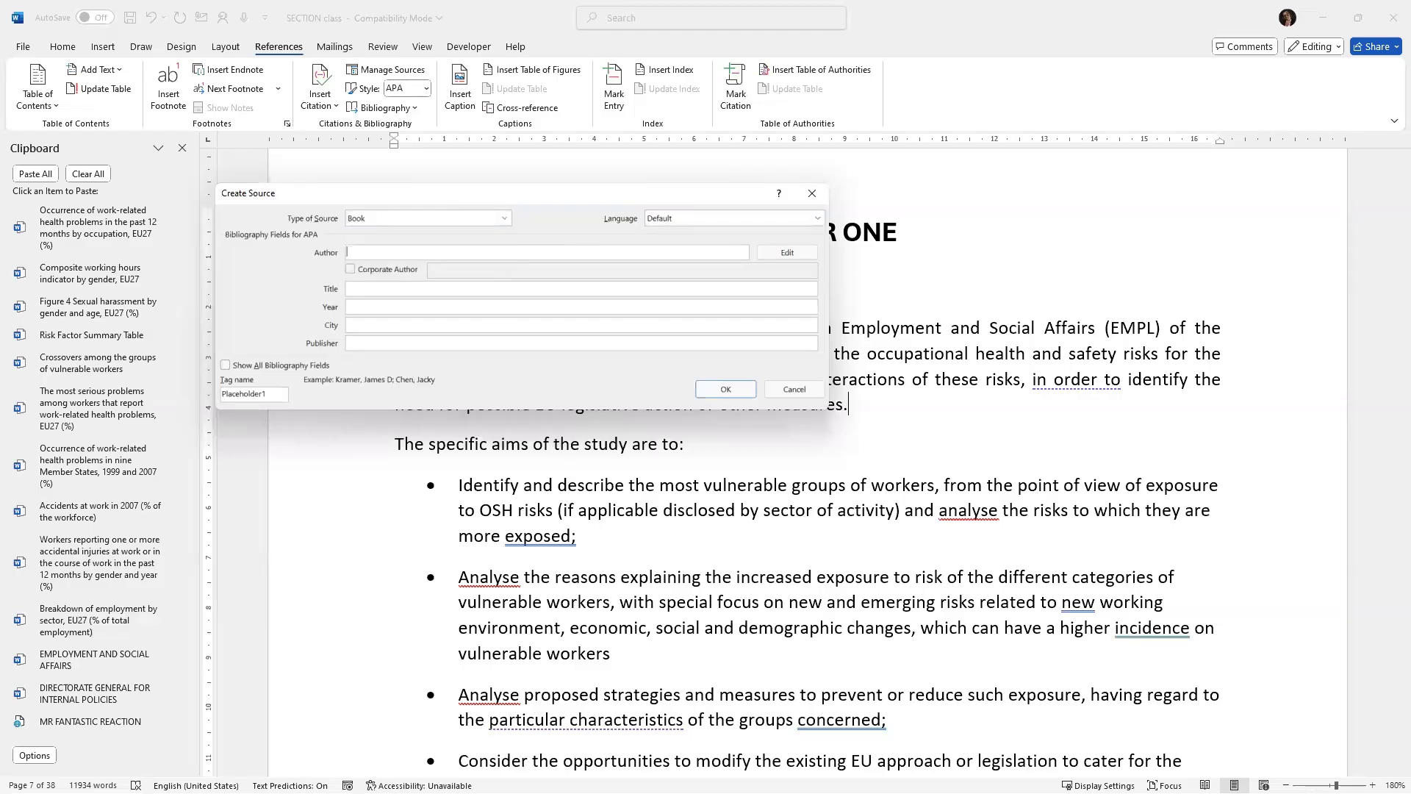
text(Lawrence Akubue)
Enter the title DAIPODS CORHOT 5 and the year 2025 for the source.
click(373, 292)
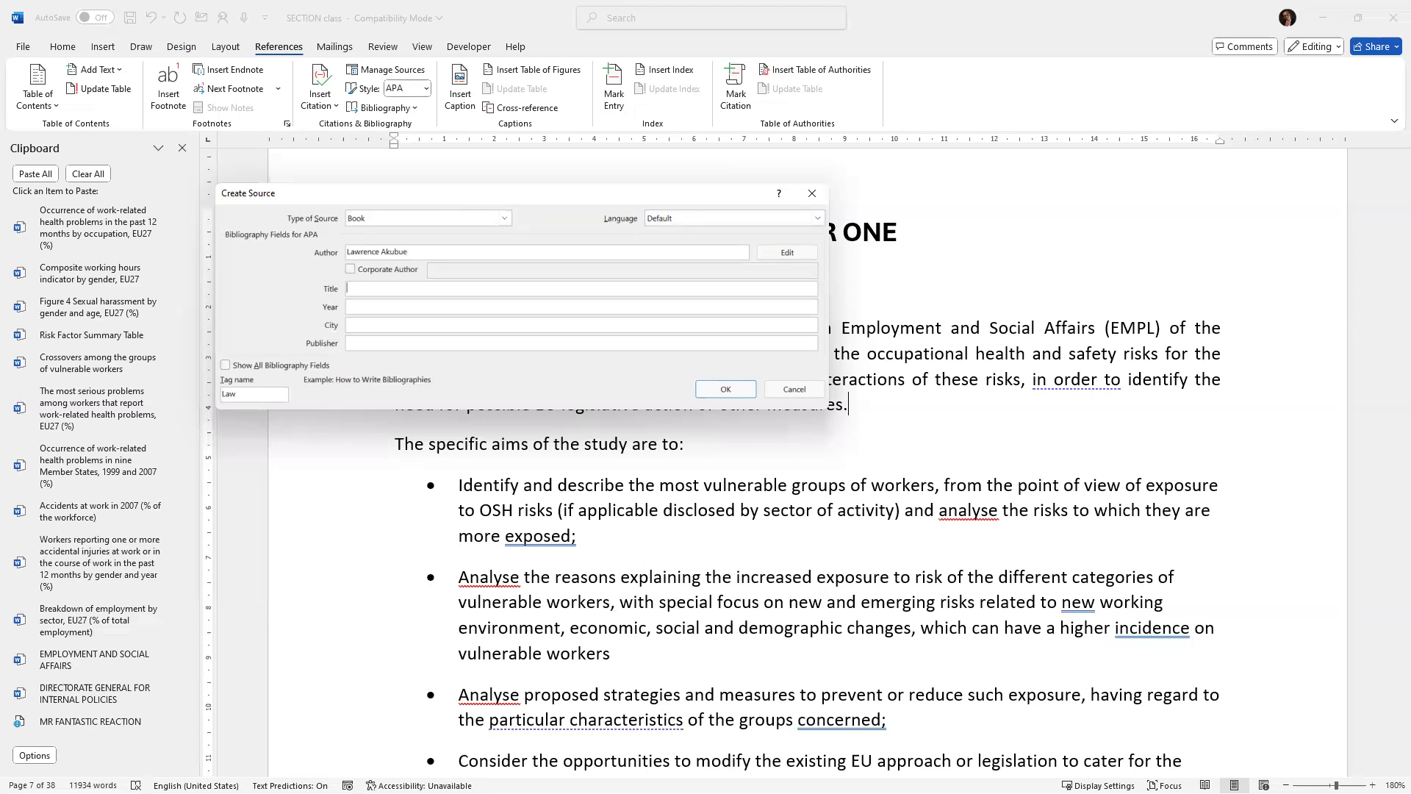
text(DA)
text(IPODS )
text(2025)
click(386, 304)
click(409, 288)
key(BackSpace)
key(BackSpace)
key(BackSpace)
key(BackSpace)
text(COHOR)
text(T 5)
click(389, 290)
text(R)
key(Delete)
click(400, 308)
text(2)
Set the source's city to Eket and its publisher to KodeHauz.
click(419, 327)
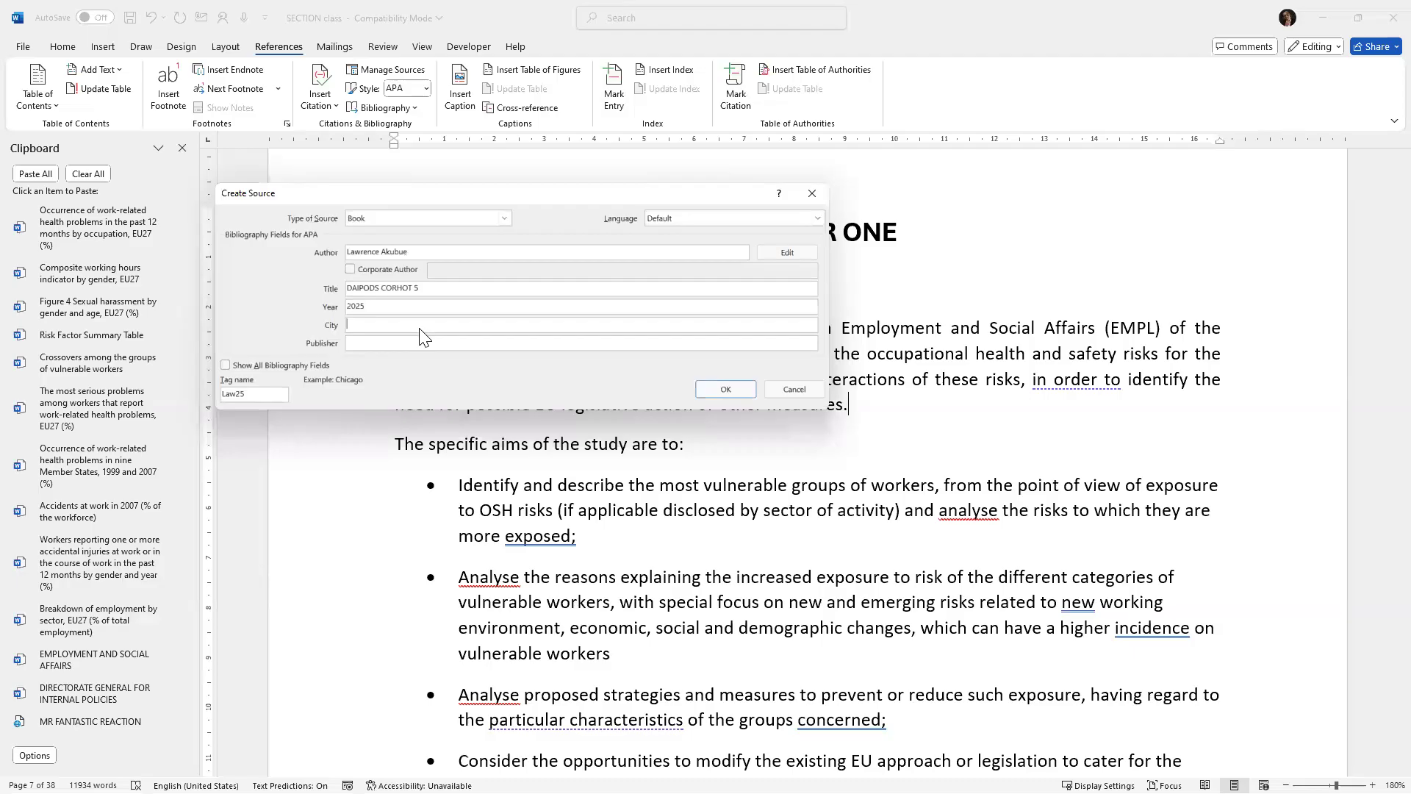
text(e)
key(BackSpace)
text(EKET)
key(BackSpace)
key(BackSpace)
text(ket)
click(364, 342)
text(KodeHauv)
key(BackSpace)
text(z)
Retitle the source as Daipods for cohort 5.
drag(434, 291, 311, 287)
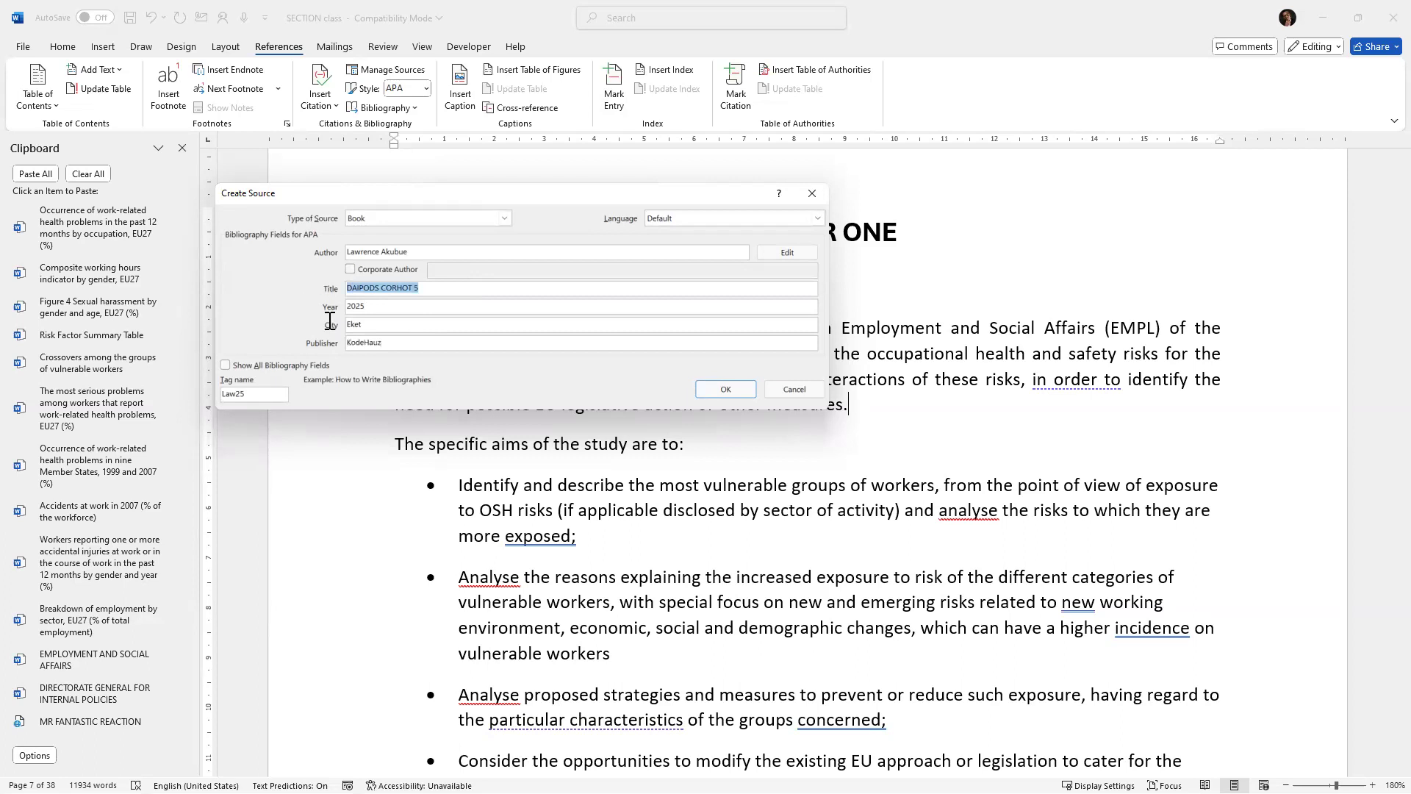
key(BackSpace)
text(AIOI====)
key(BackSpace)
key(BackSpace)
key(BackSpace)
key(BackSpace)
key(BackSpace)
key(BackSpace)
key(BackSpace)
text(aipods)
text( foe)
key(BackSpace)
key(BackSpace)
text(r corho)
key(BackSpace)
key(BackSpace)
key(BackSpace)
text(hort 5)
Toggle all bibliography fields on and off, then save the source to insert its citation.
click(224, 365)
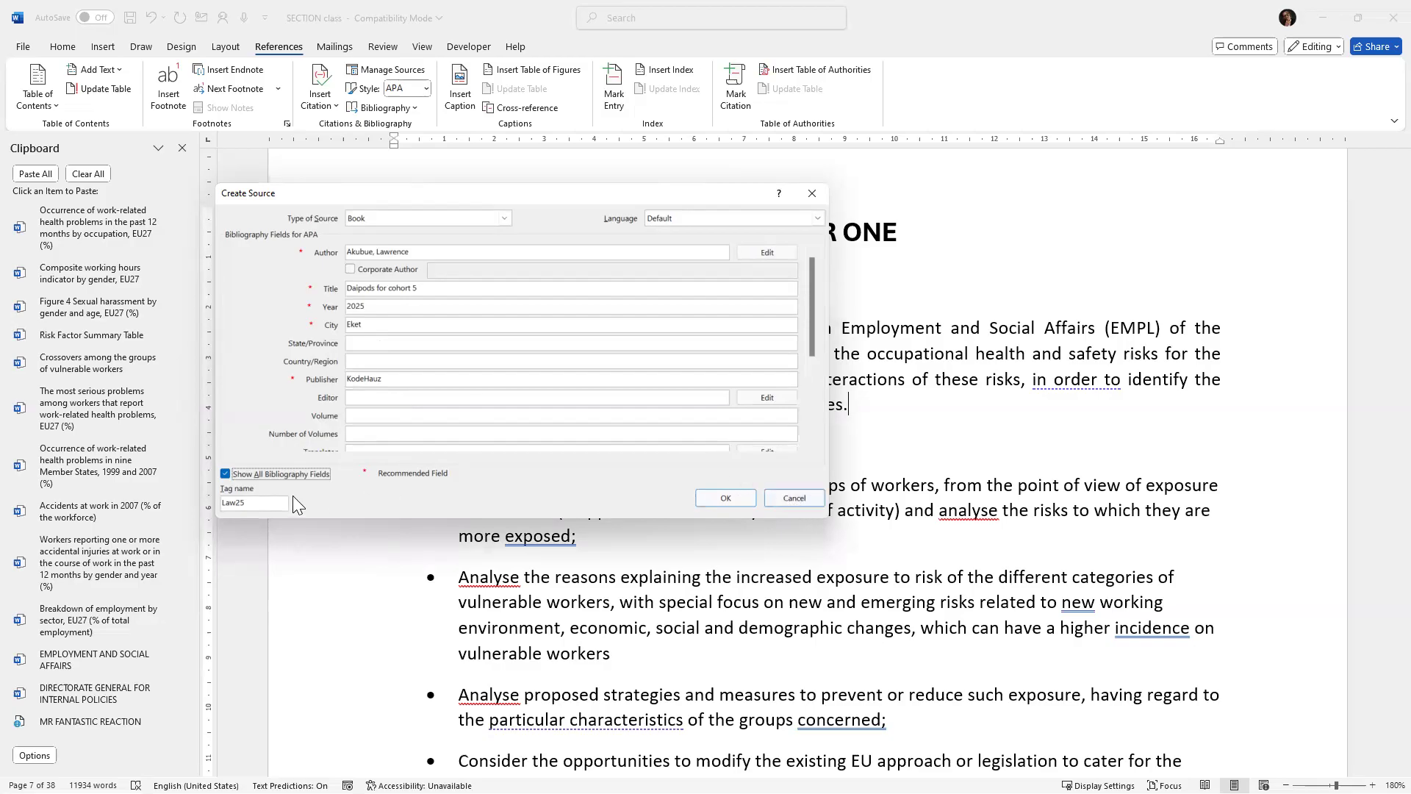
click(226, 473)
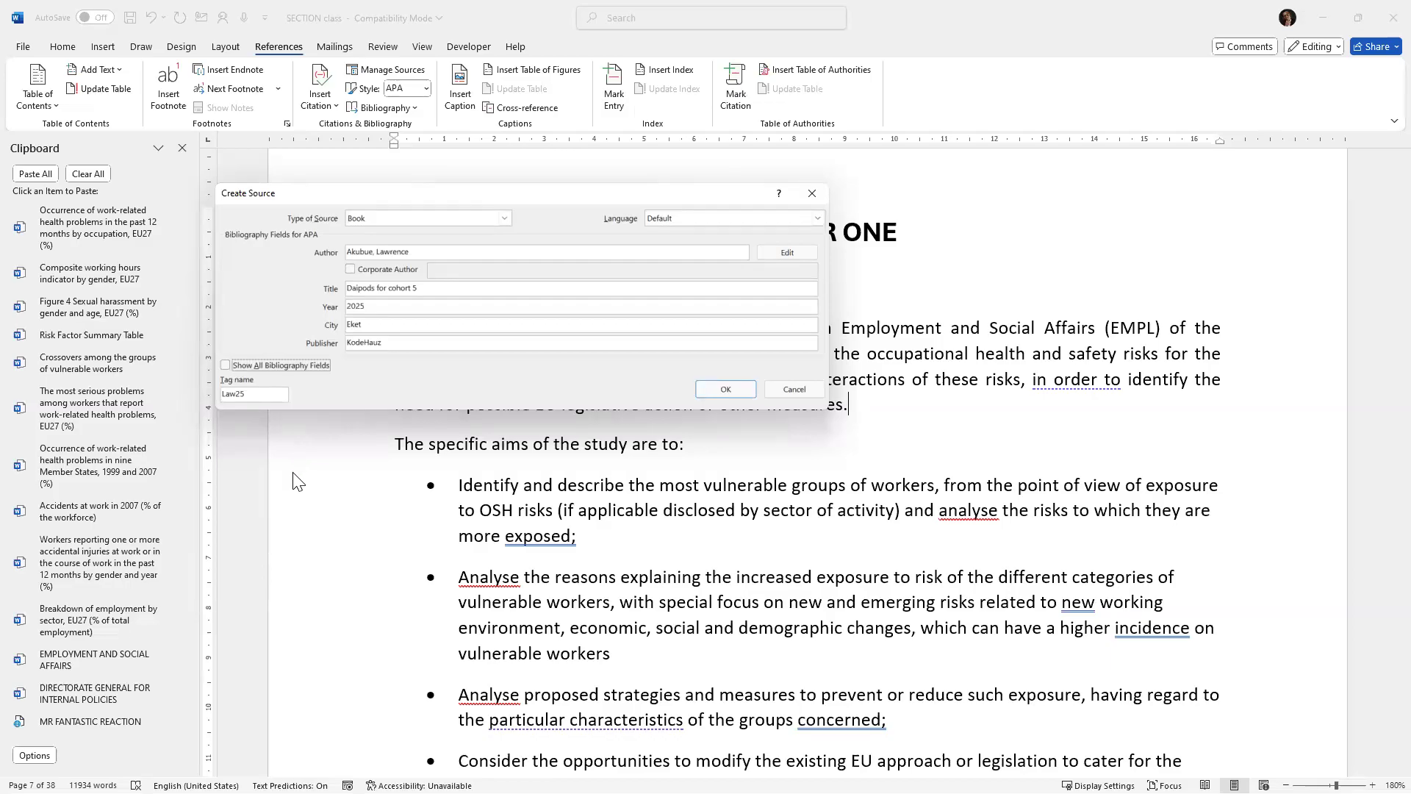
click(725, 389)
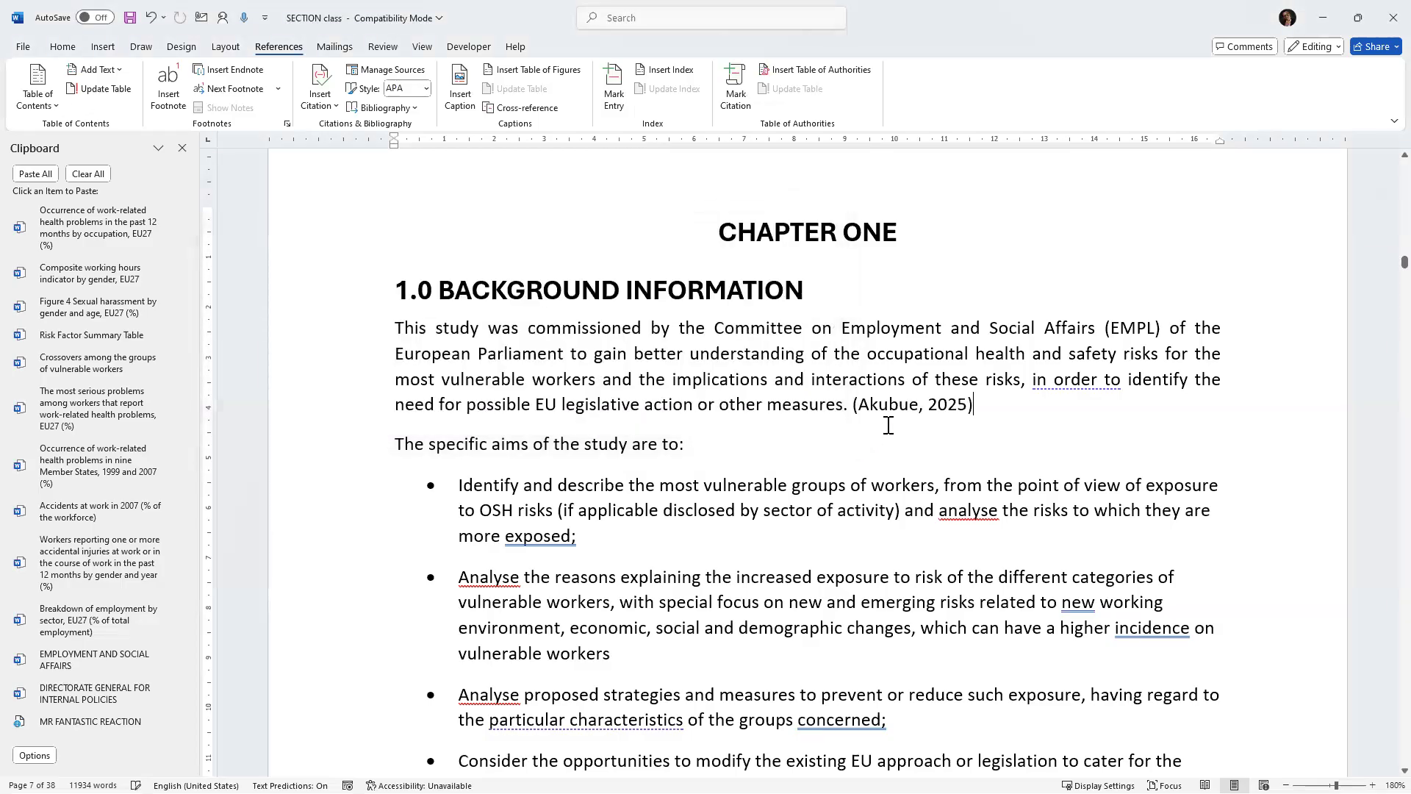
Insert a citation of the saved 2025 source after "exposed;" in the first bullet point.
scroll(888, 425, up, 2)
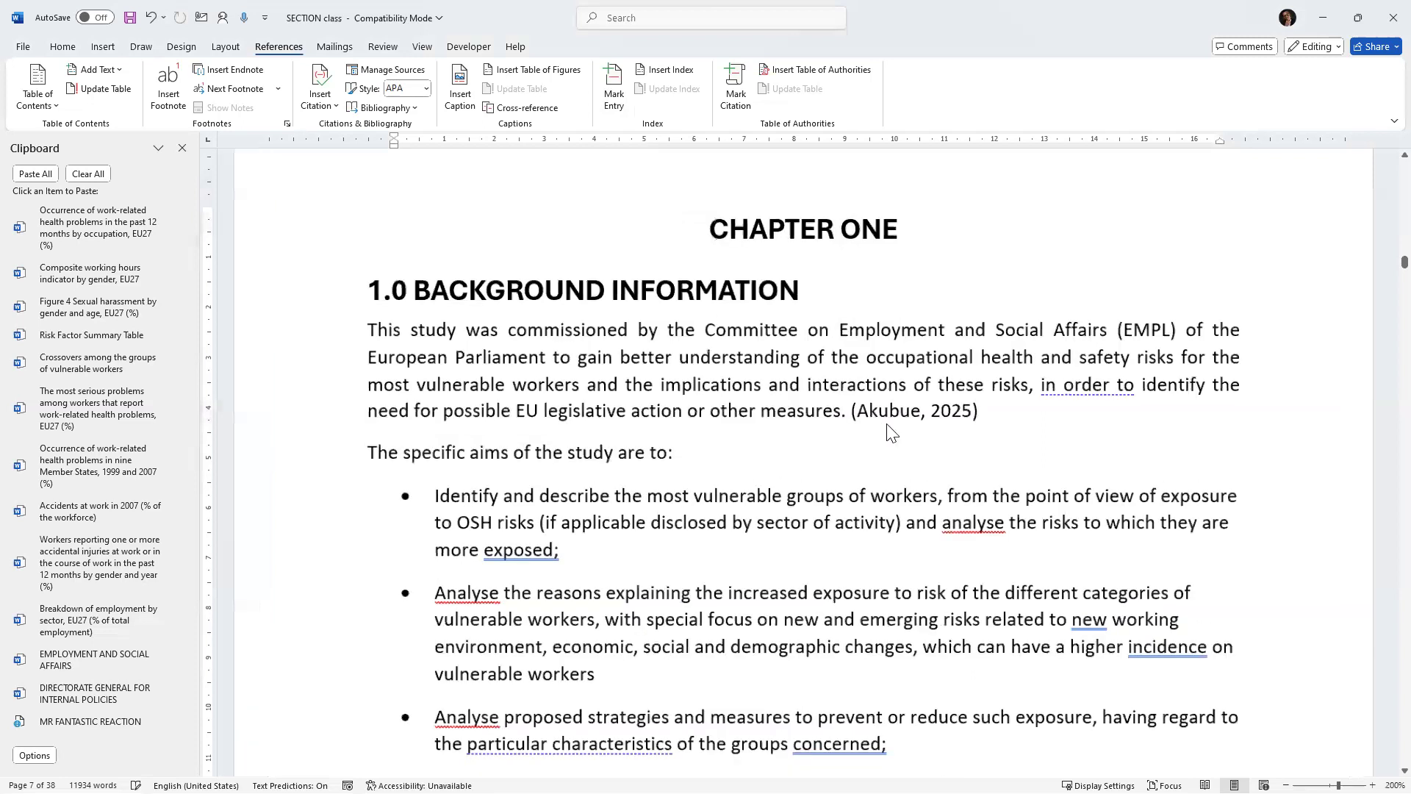
scroll(891, 433, up, 8)
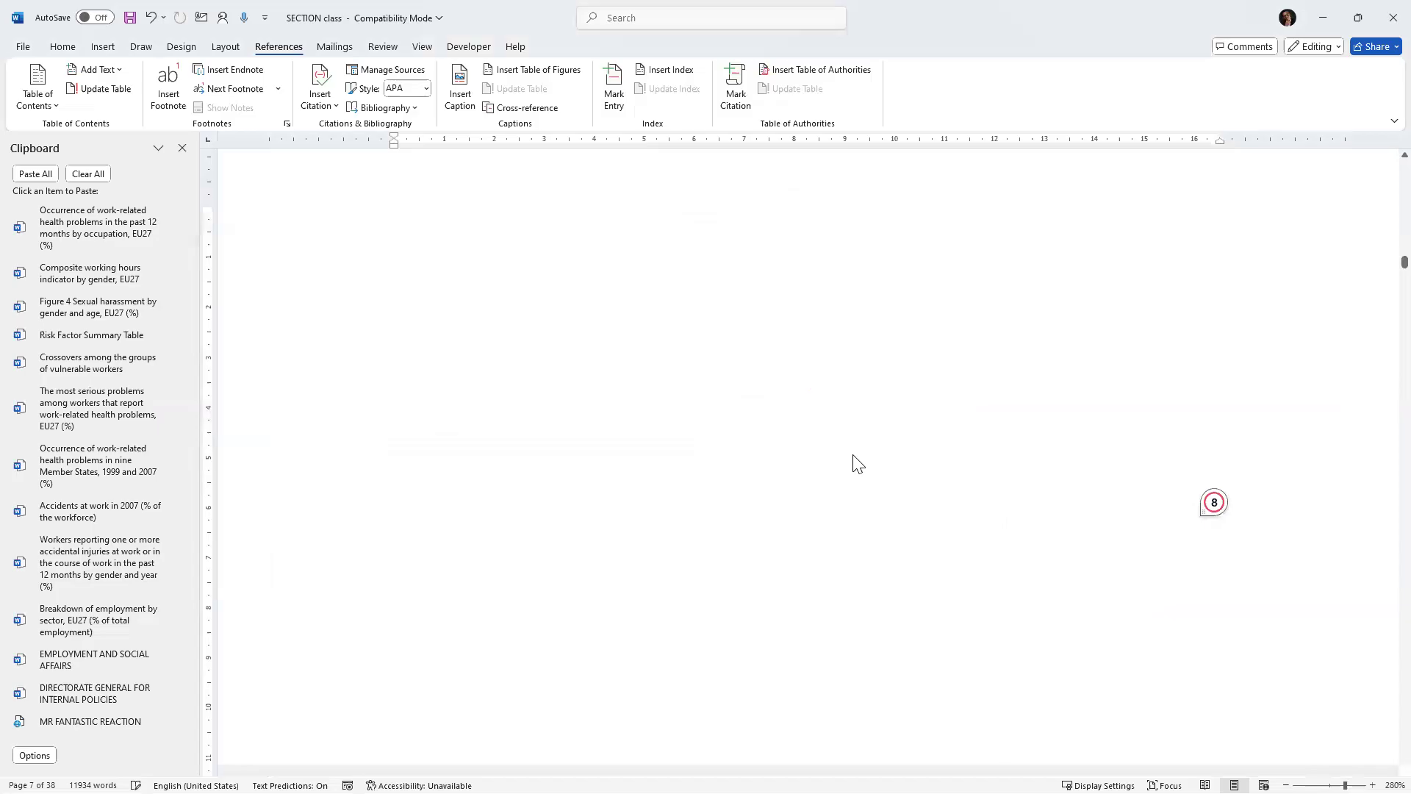
scroll(779, 481, up, 1)
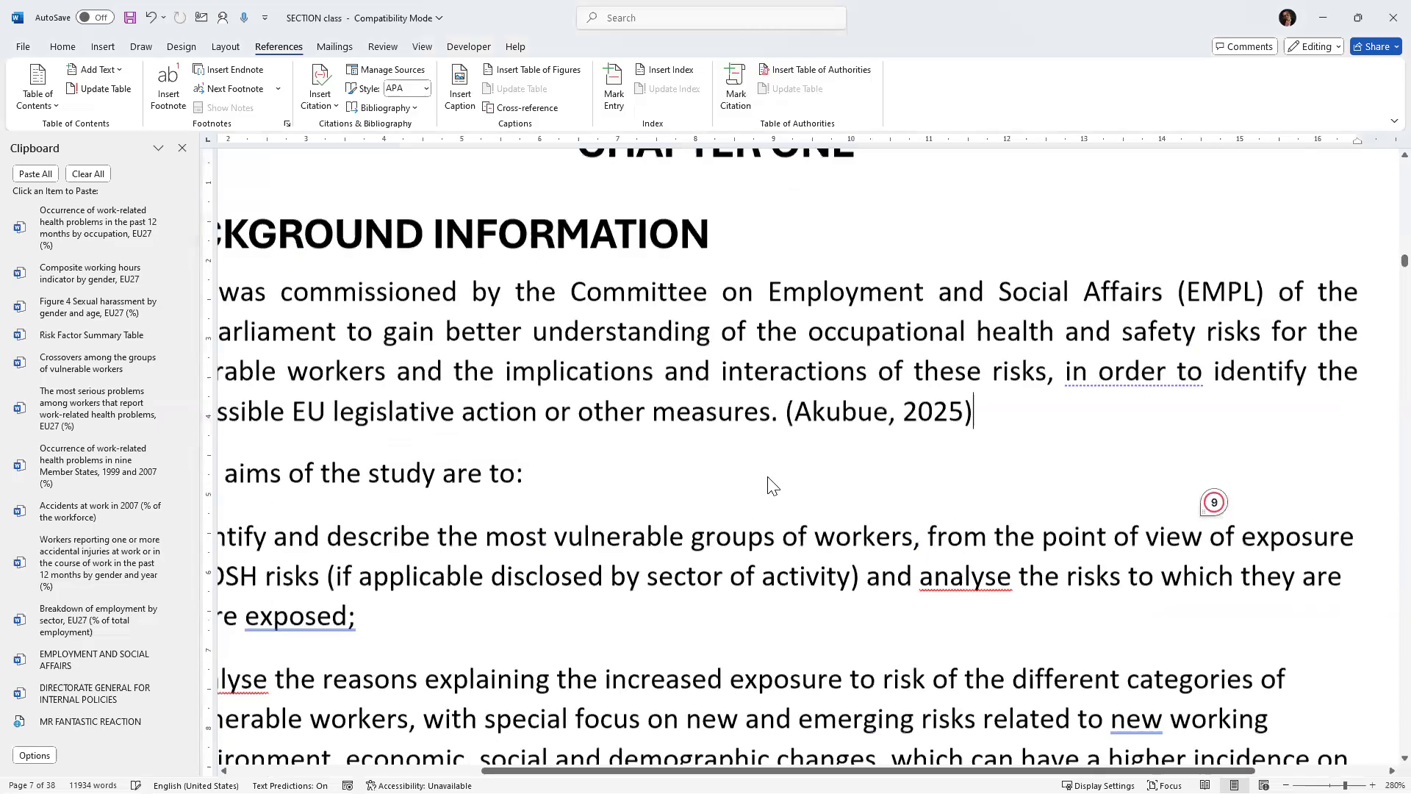
scroll(298, 549, up, 3)
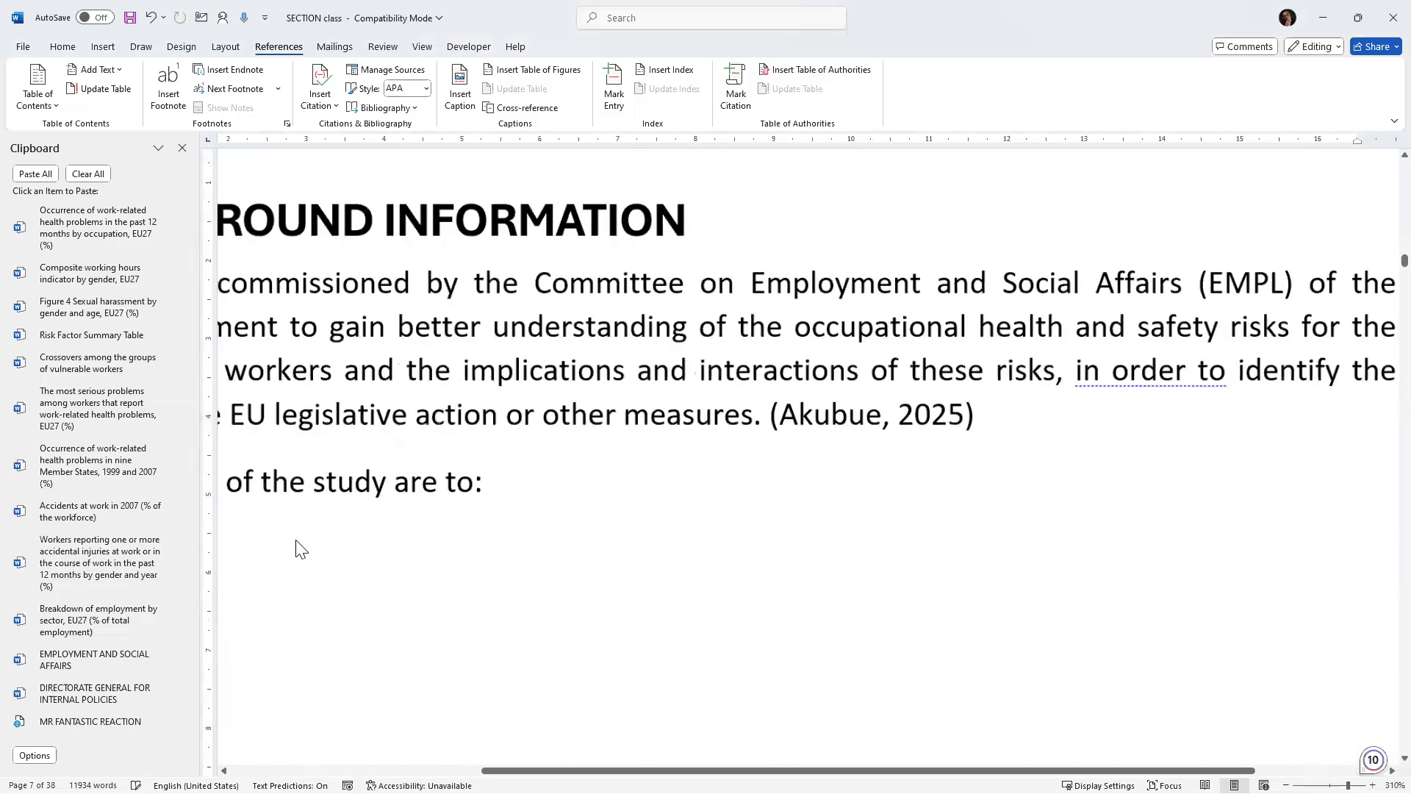
scroll(296, 550, up, 1)
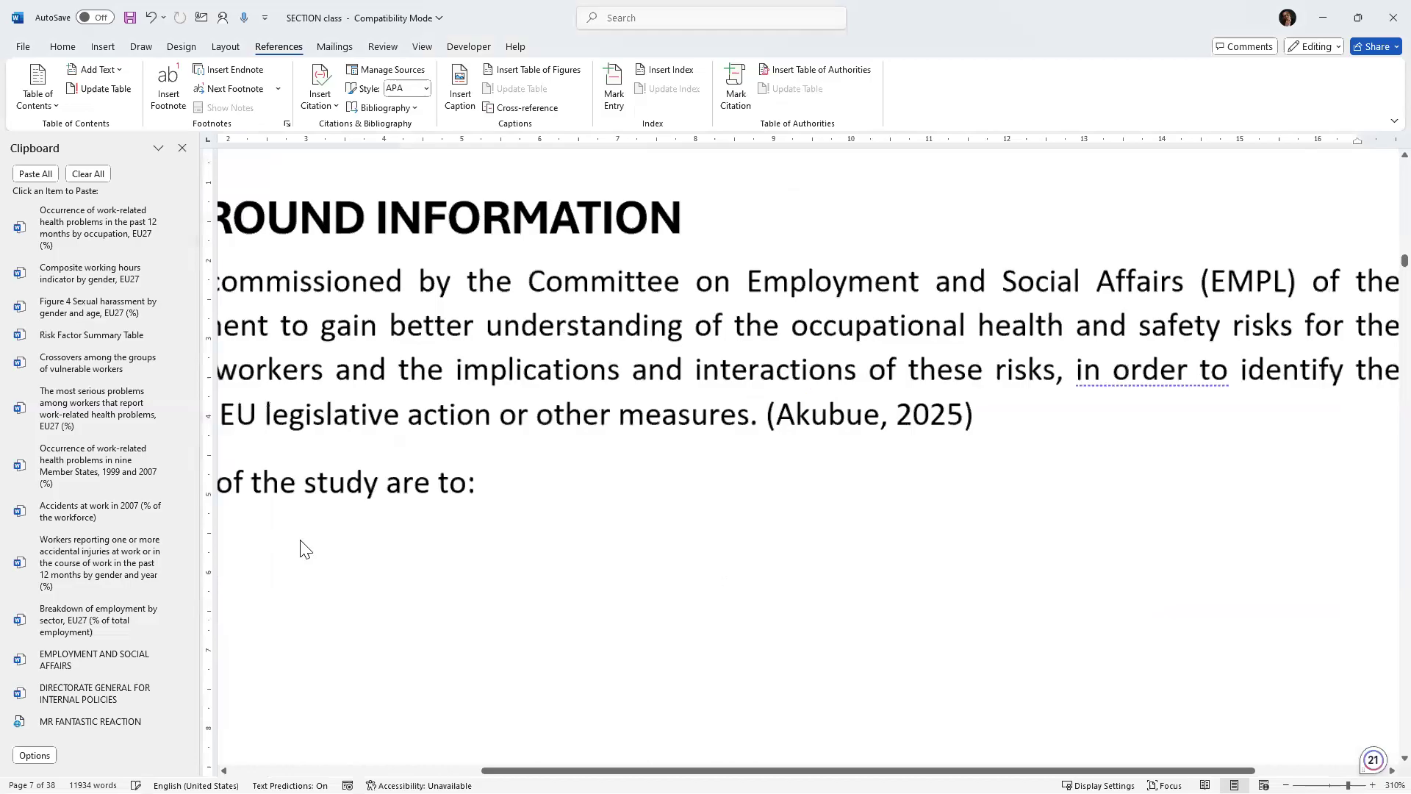
scroll(389, 220, down, 2)
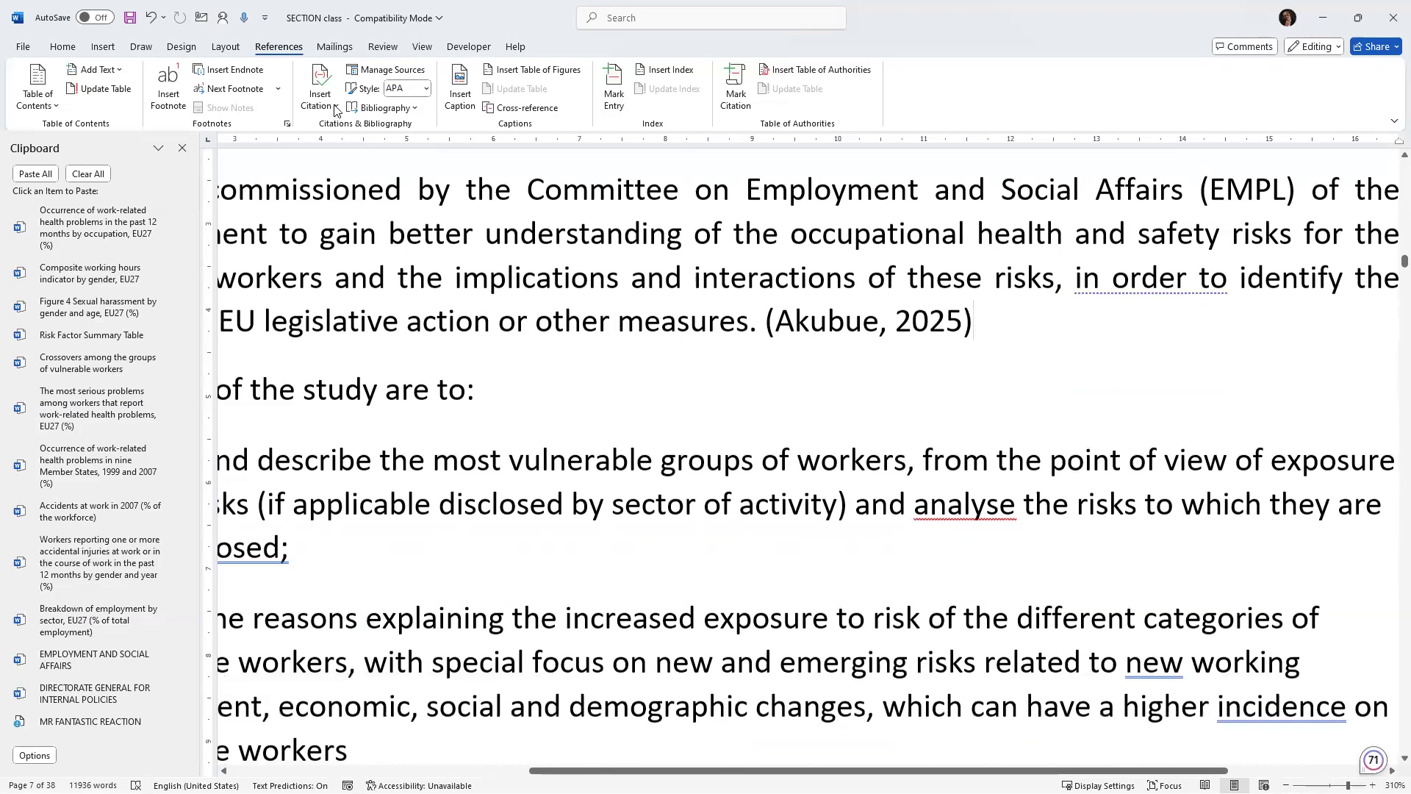
click(319, 95)
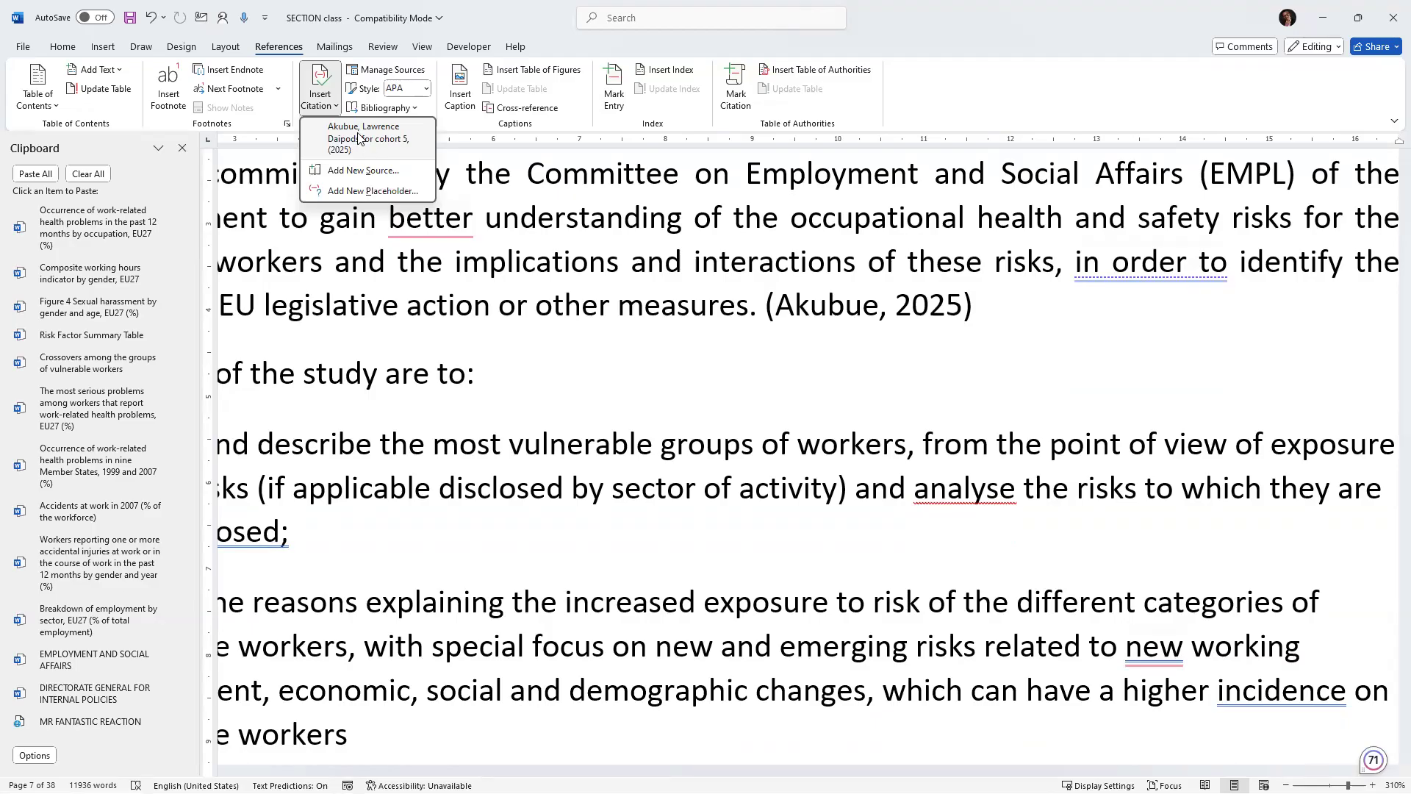
click(360, 138)
Paste the citation at the end of the second bullet point, after "vulnerable workers".
scroll(406, 443, down, 1)
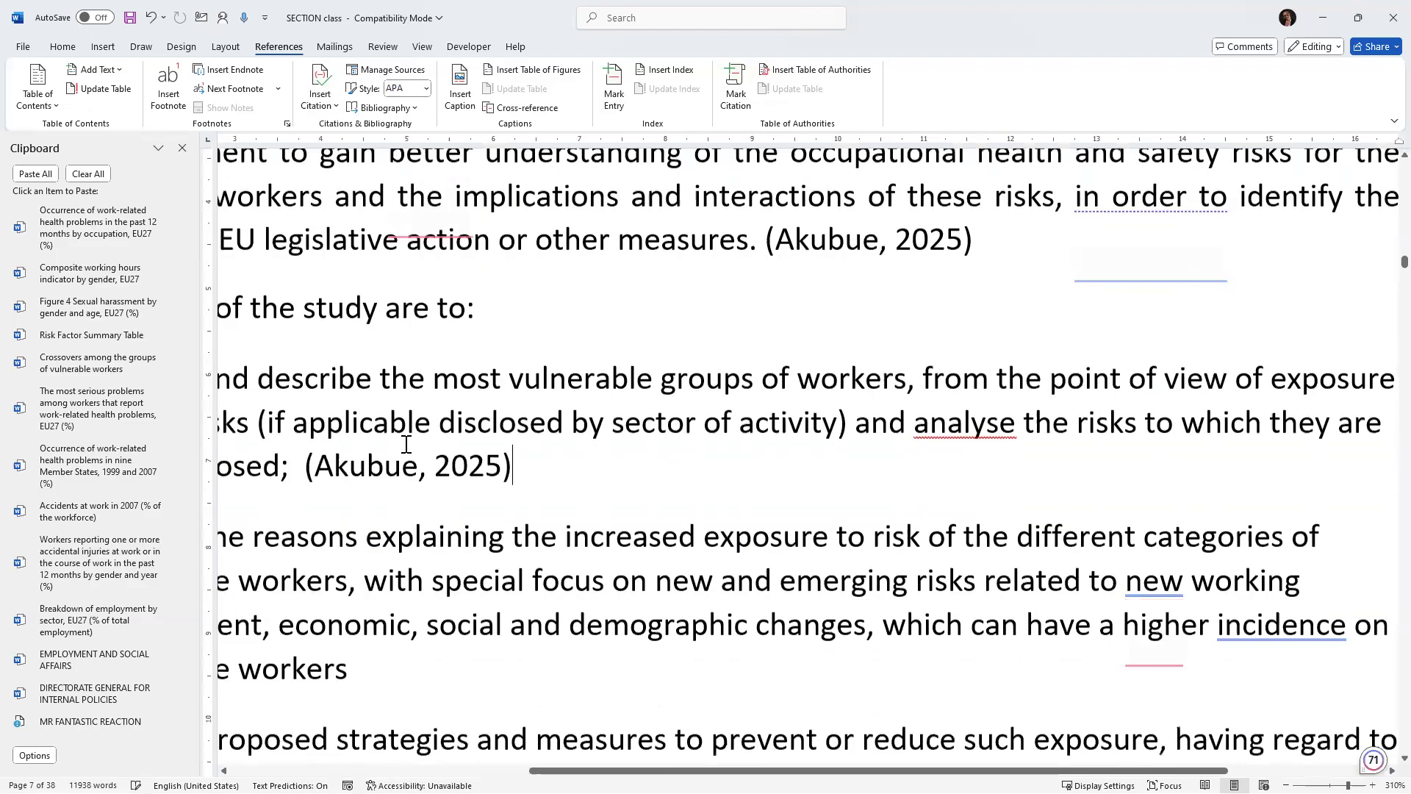
scroll(406, 430, down, 4)
click(406, 419)
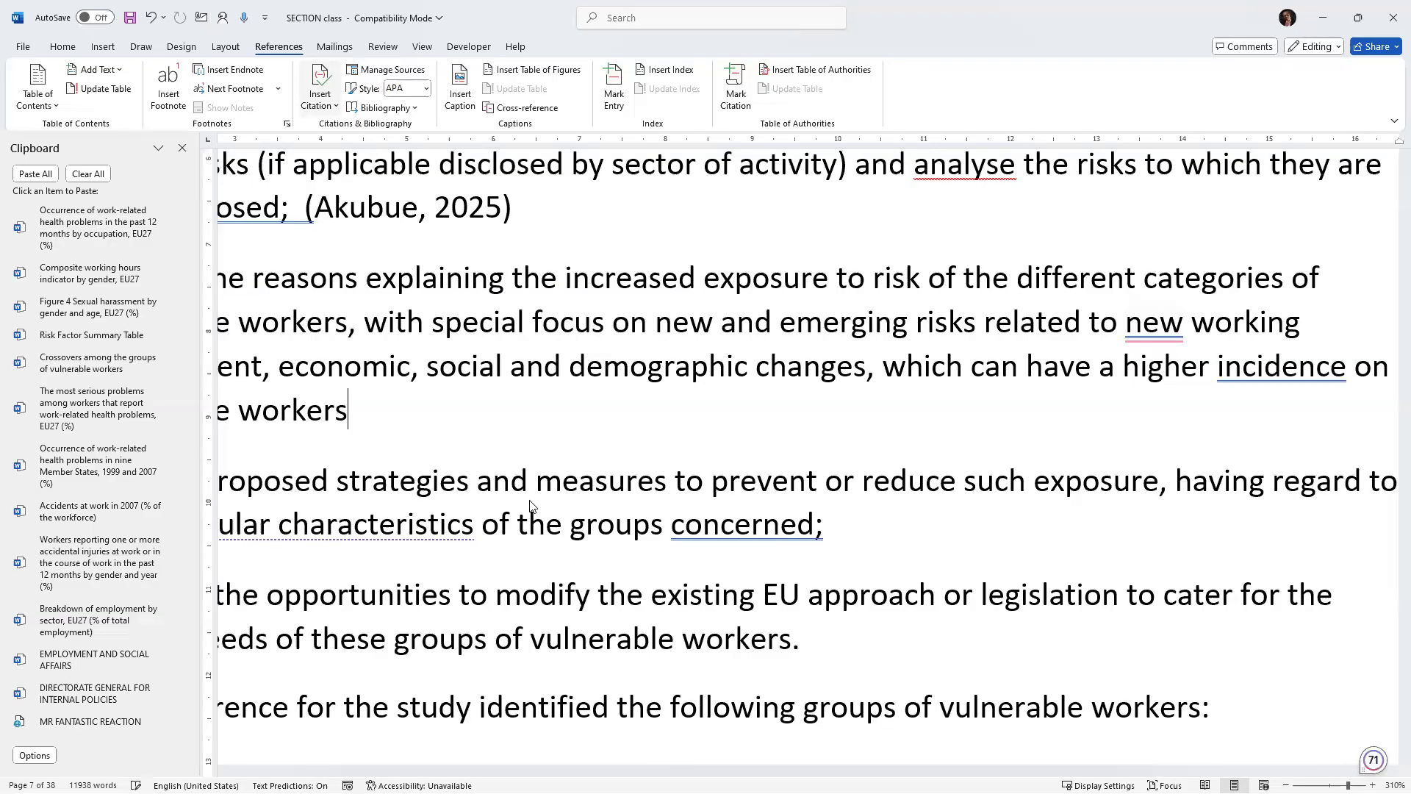
text((Akubue, 2025))
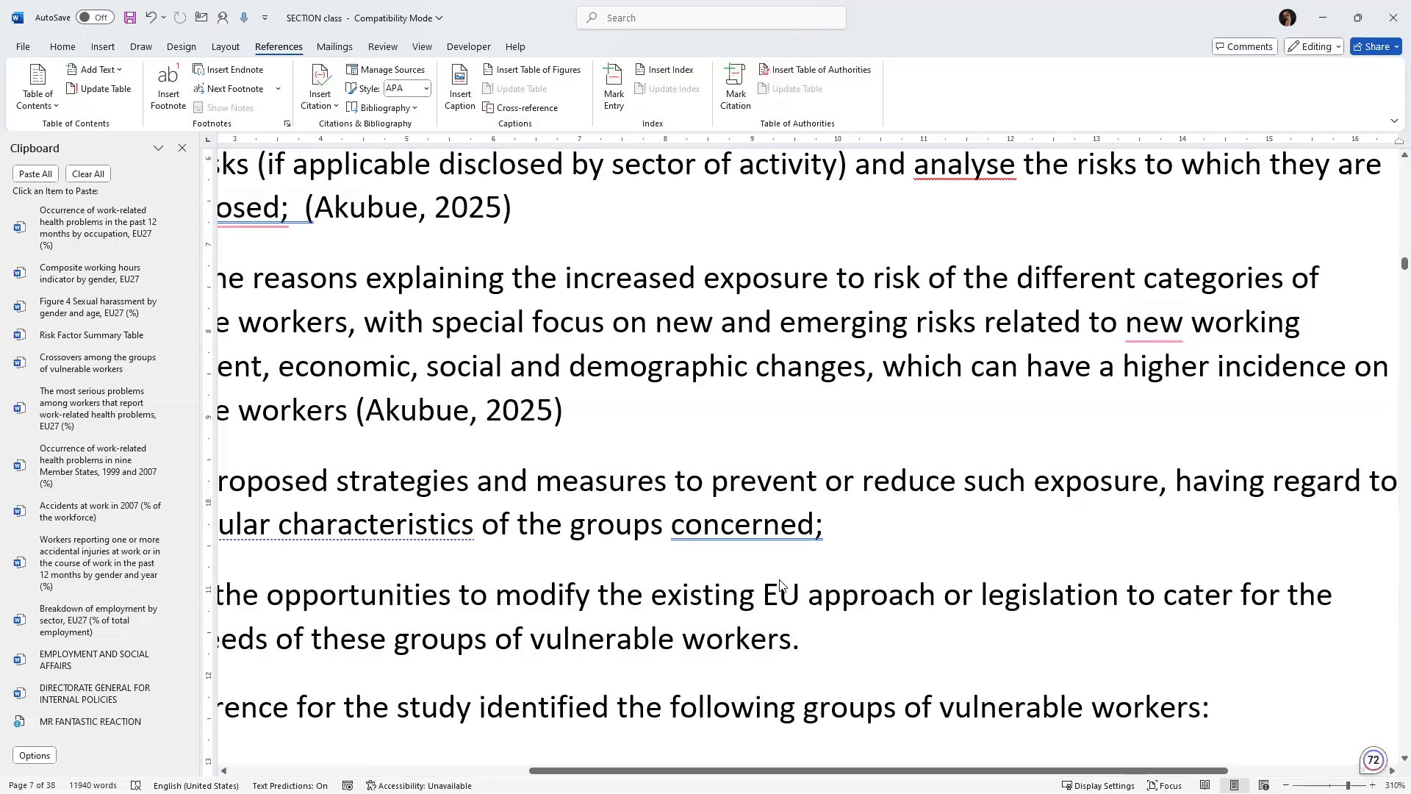
scroll(780, 585, up, 2)
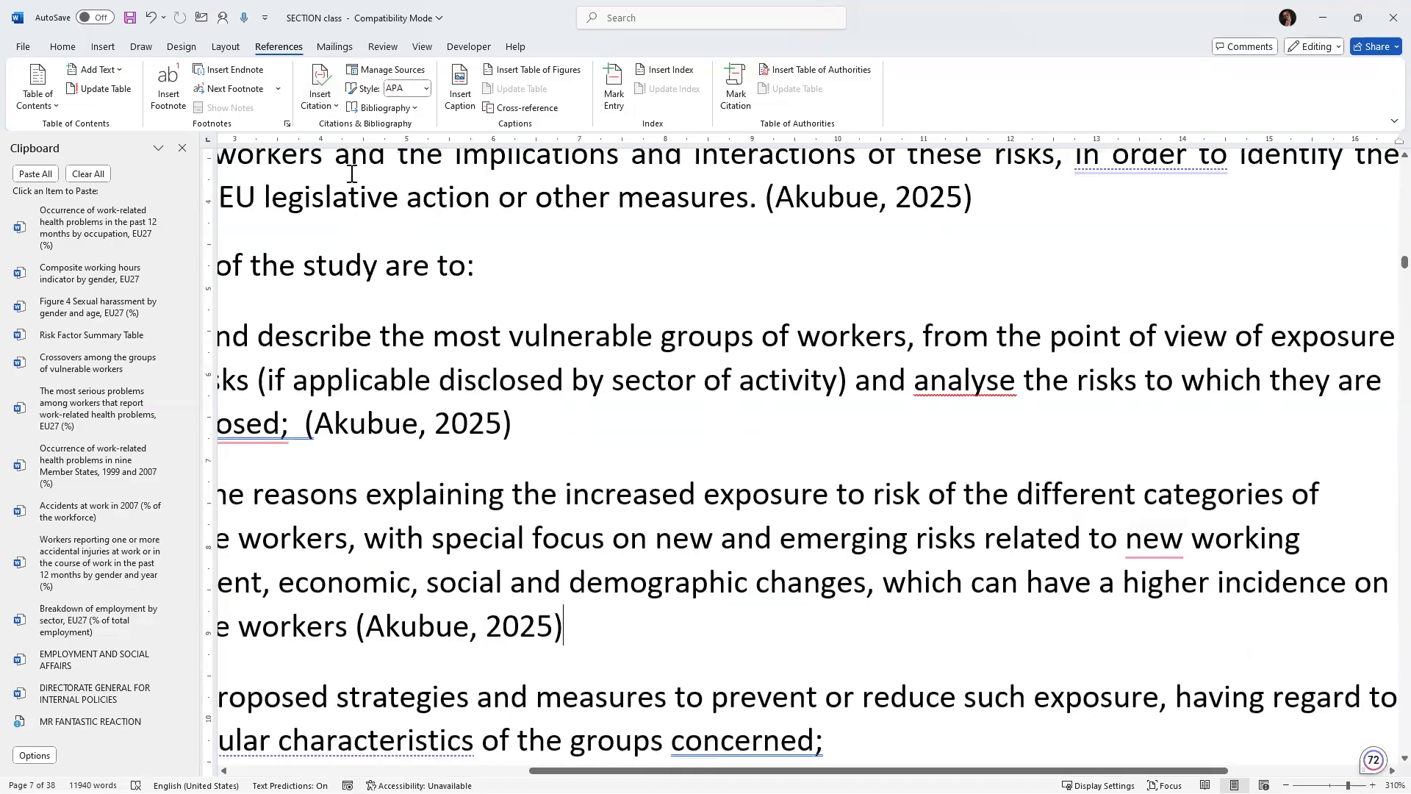
Add a new Journal Article source at the end of the last bullet point, entering the author's name.
scroll(500, 227, down, 3)
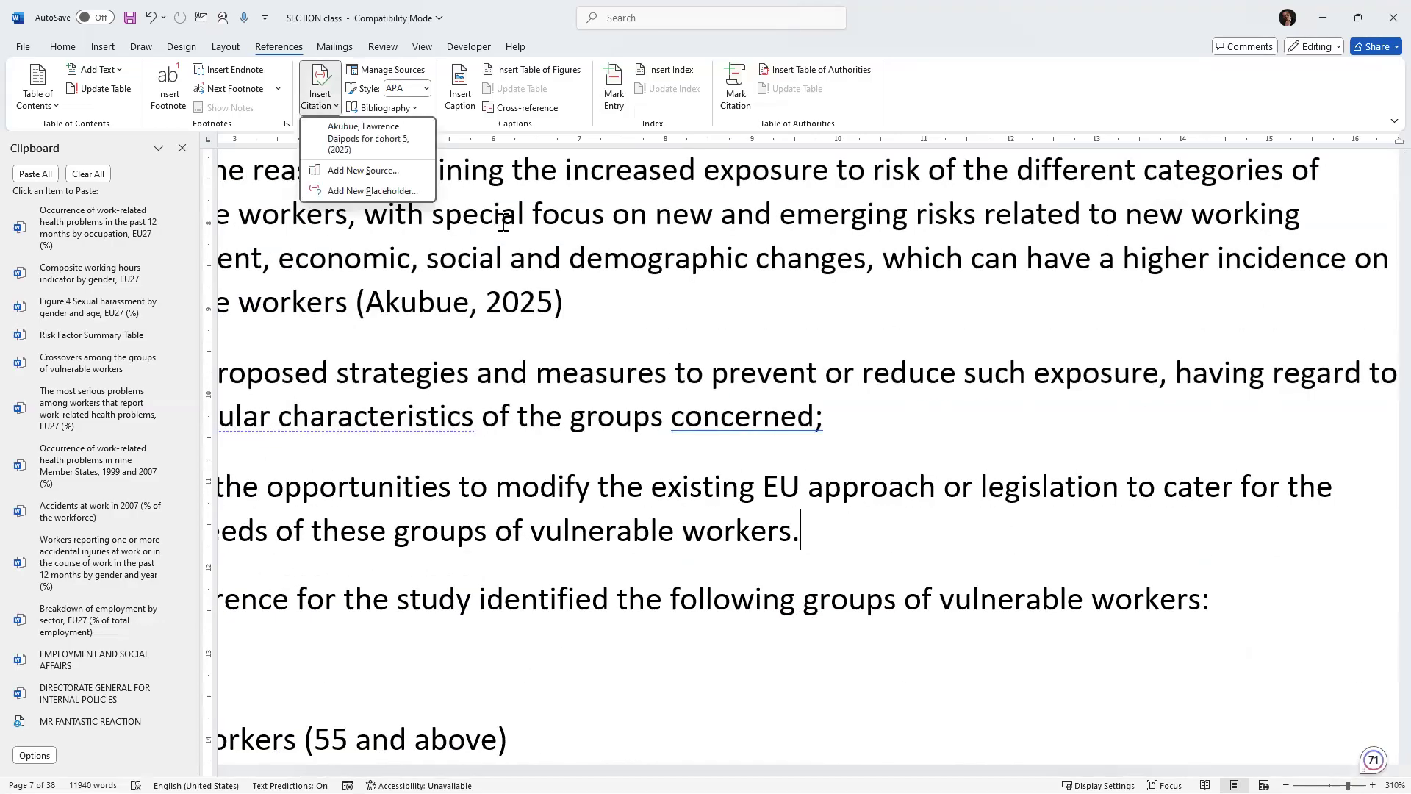
click(363, 170)
click(367, 218)
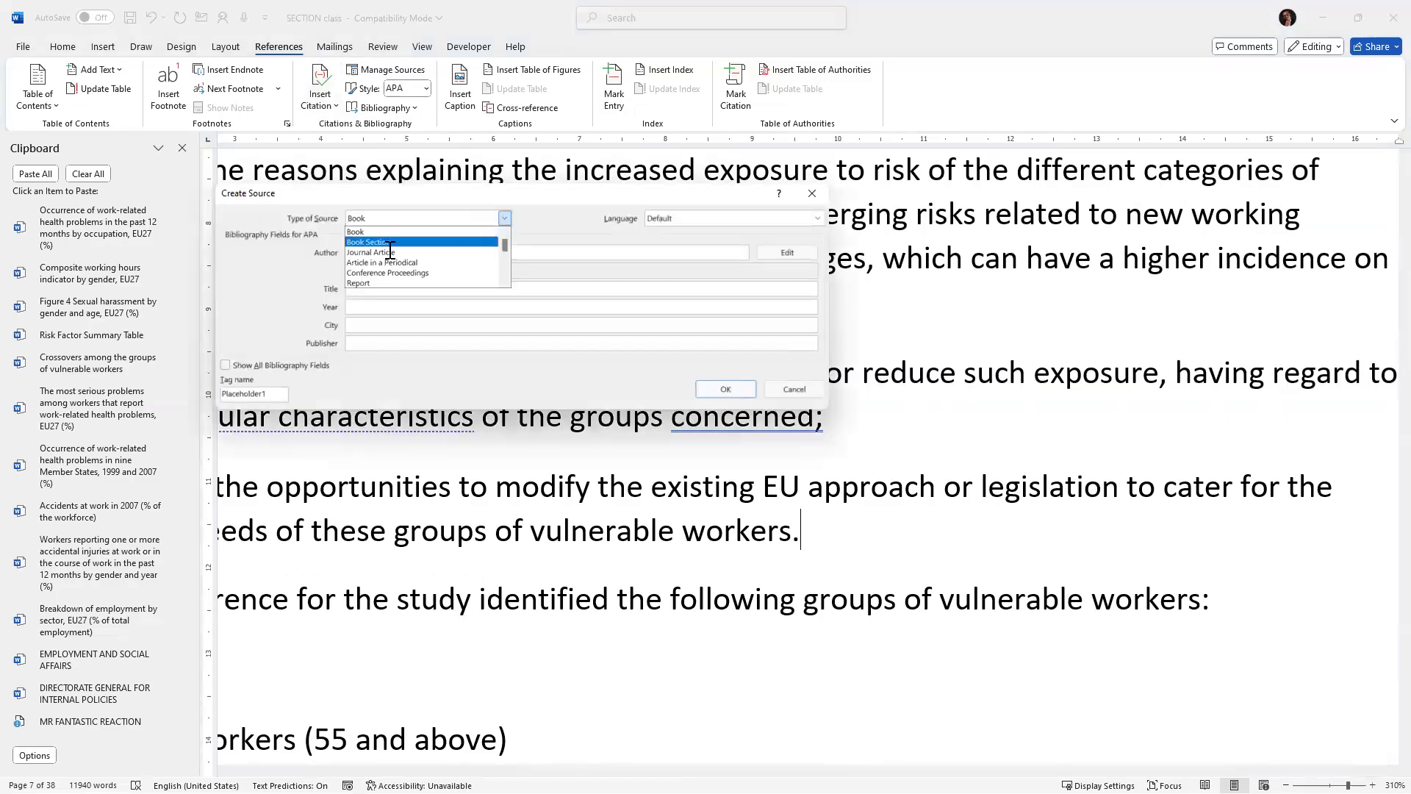
click(367, 247)
click(368, 251)
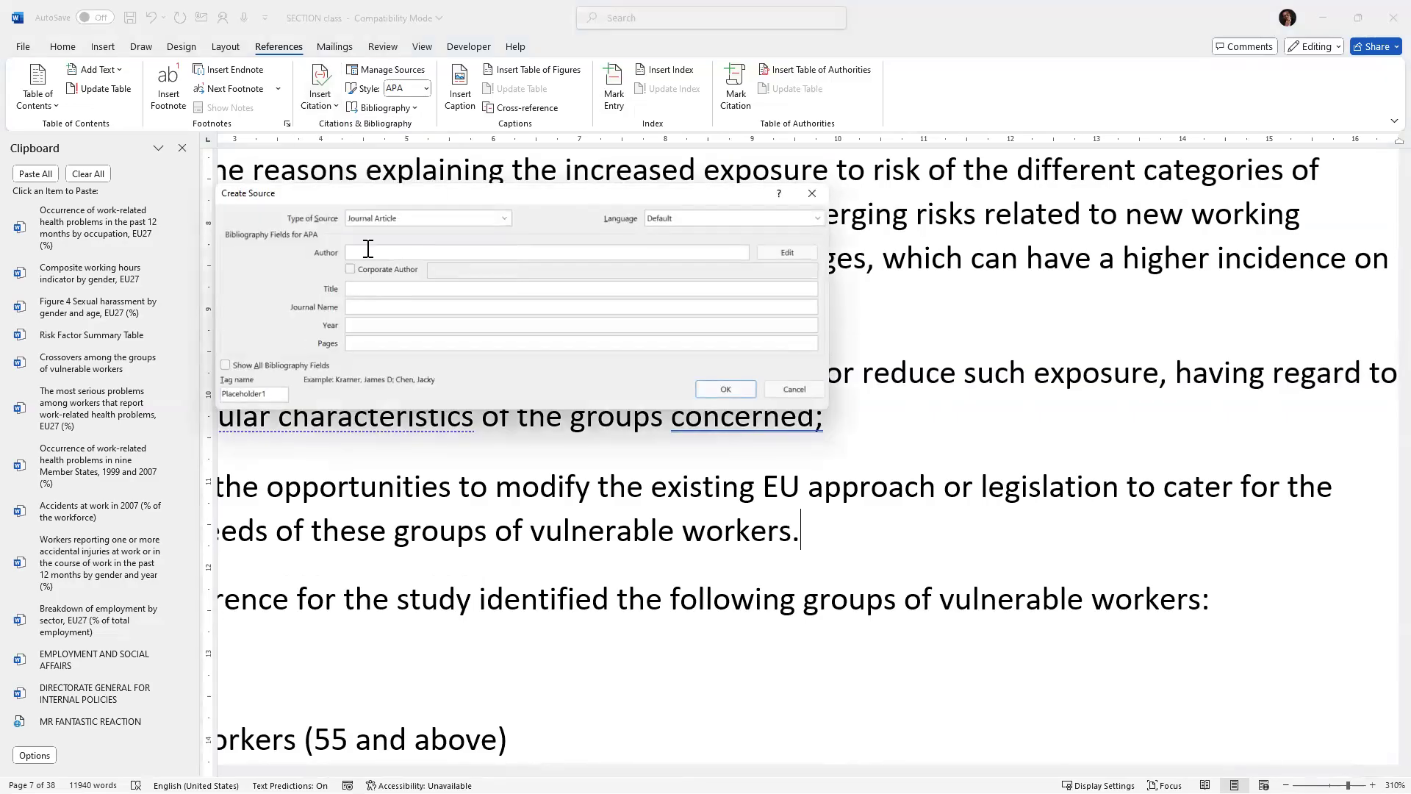
text(john)
key(BackSpace)
key(BackSpace)
key(BackSpace)
key(BackSpace)
text(JO)
key(BackSpace)
text(ohn Smith)
key(Tab)
Enter the source title Nigeria in 2025 and the journal name NUJ_journals.
text(Nigeria in 2025)
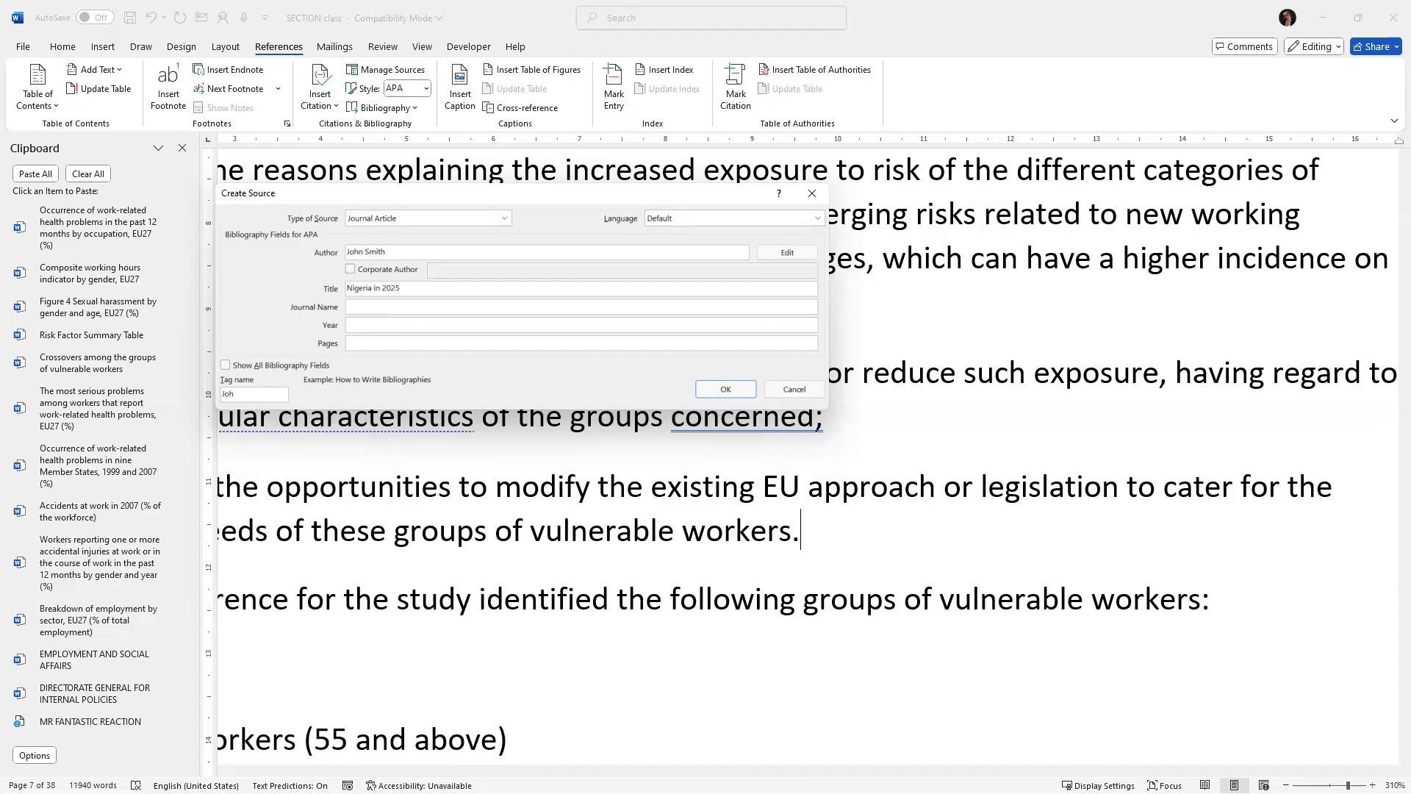
click(375, 308)
text(UJ_journl)
key(BackSpace)
key(BackSpace)
Set the year to 2025 and pages to 3-5, then save the source to insert its citation.
click(364, 325)
text(29)
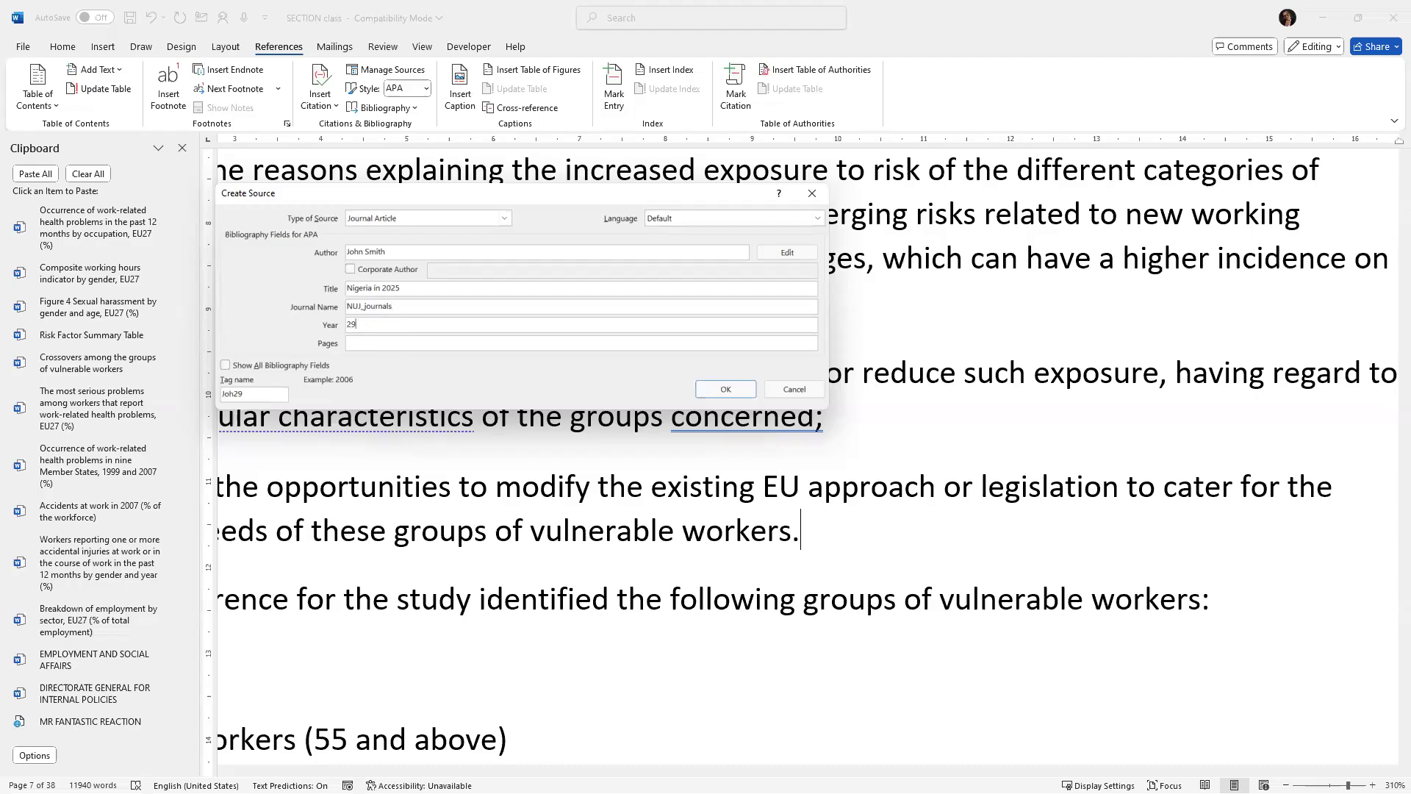
text(025)
key(BackSpace)
key(BackSpace)
key(BackSpace)
text(025)
click(415, 346)
text(3-5)
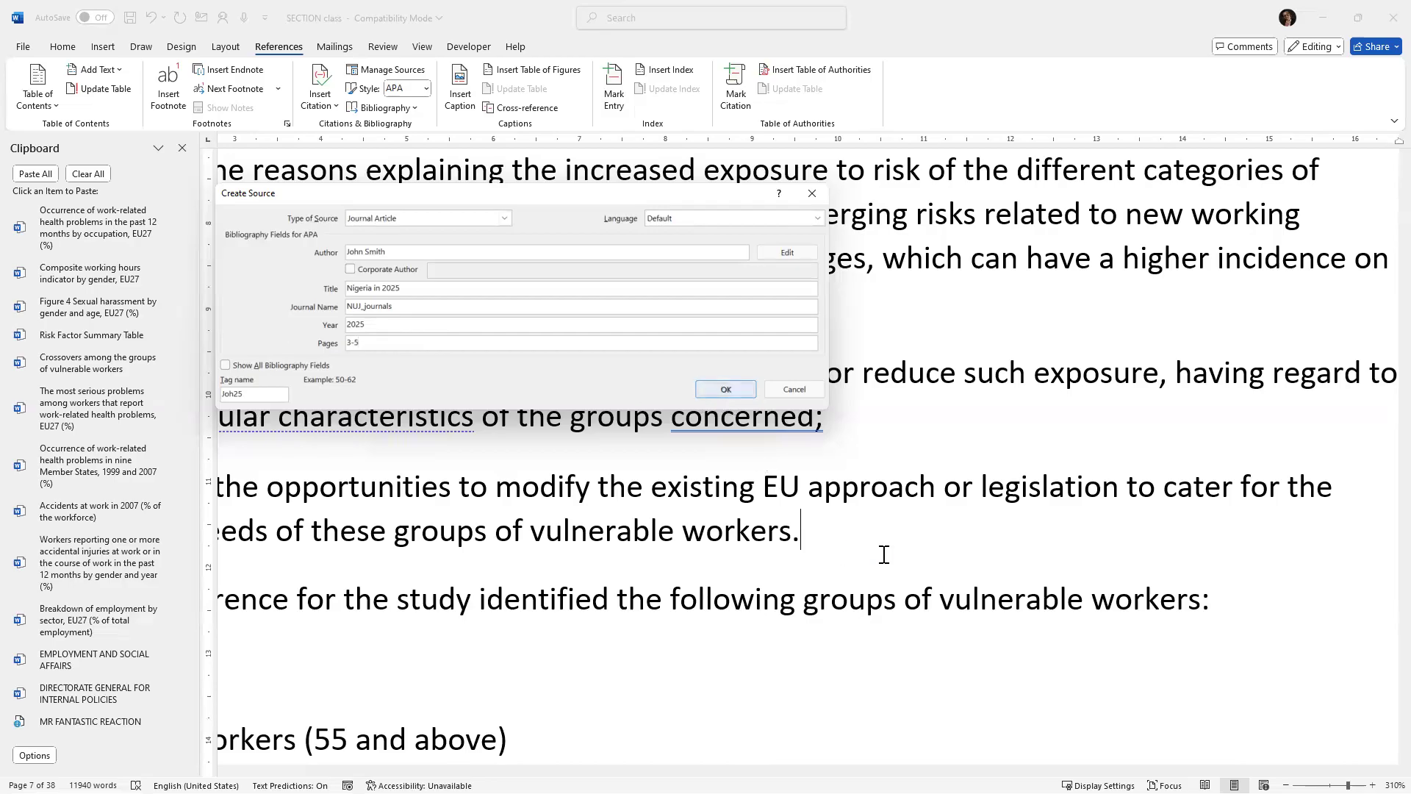
key(Return)
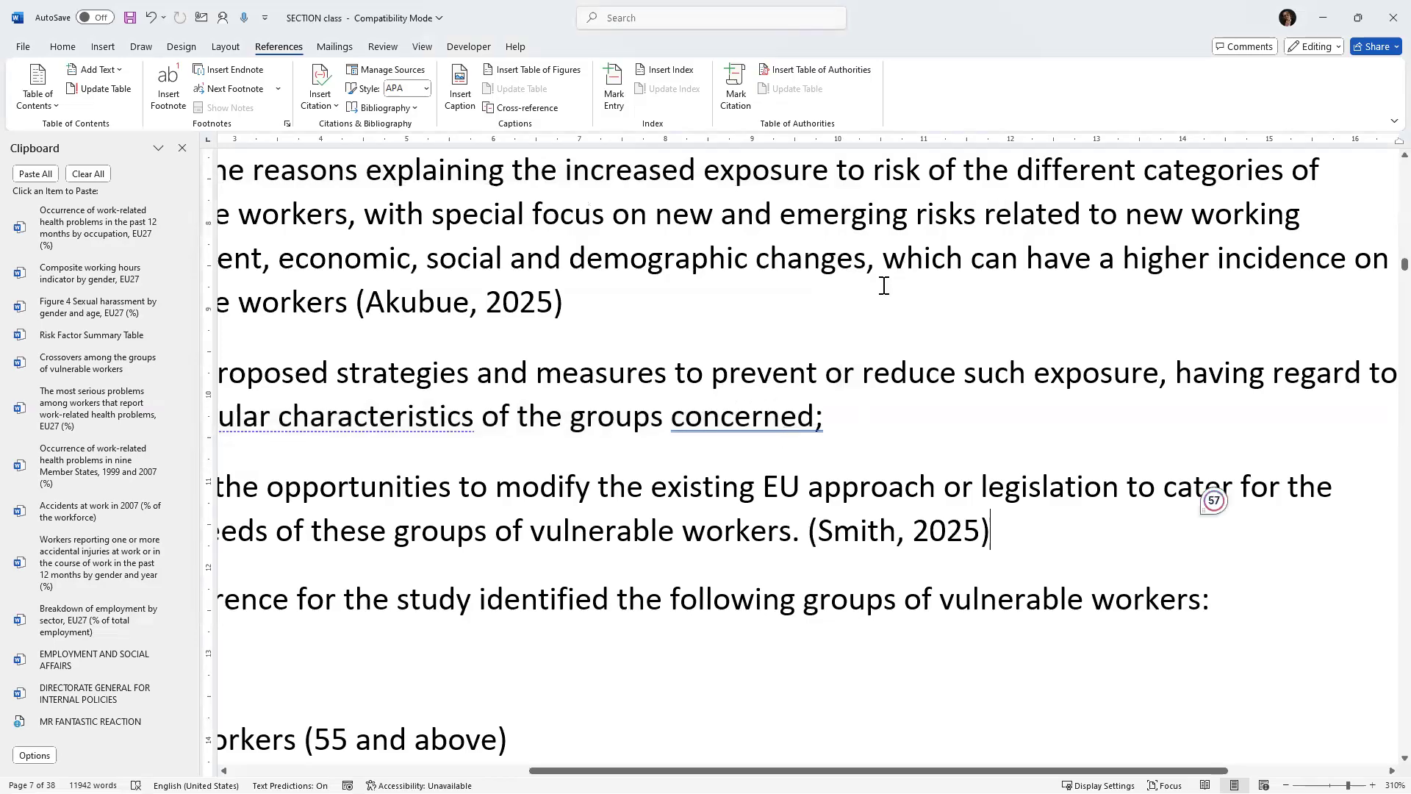
Insert the Smith 2025 citation after "address key problems." at the end of the introduction.
scroll(885, 283, down, 1)
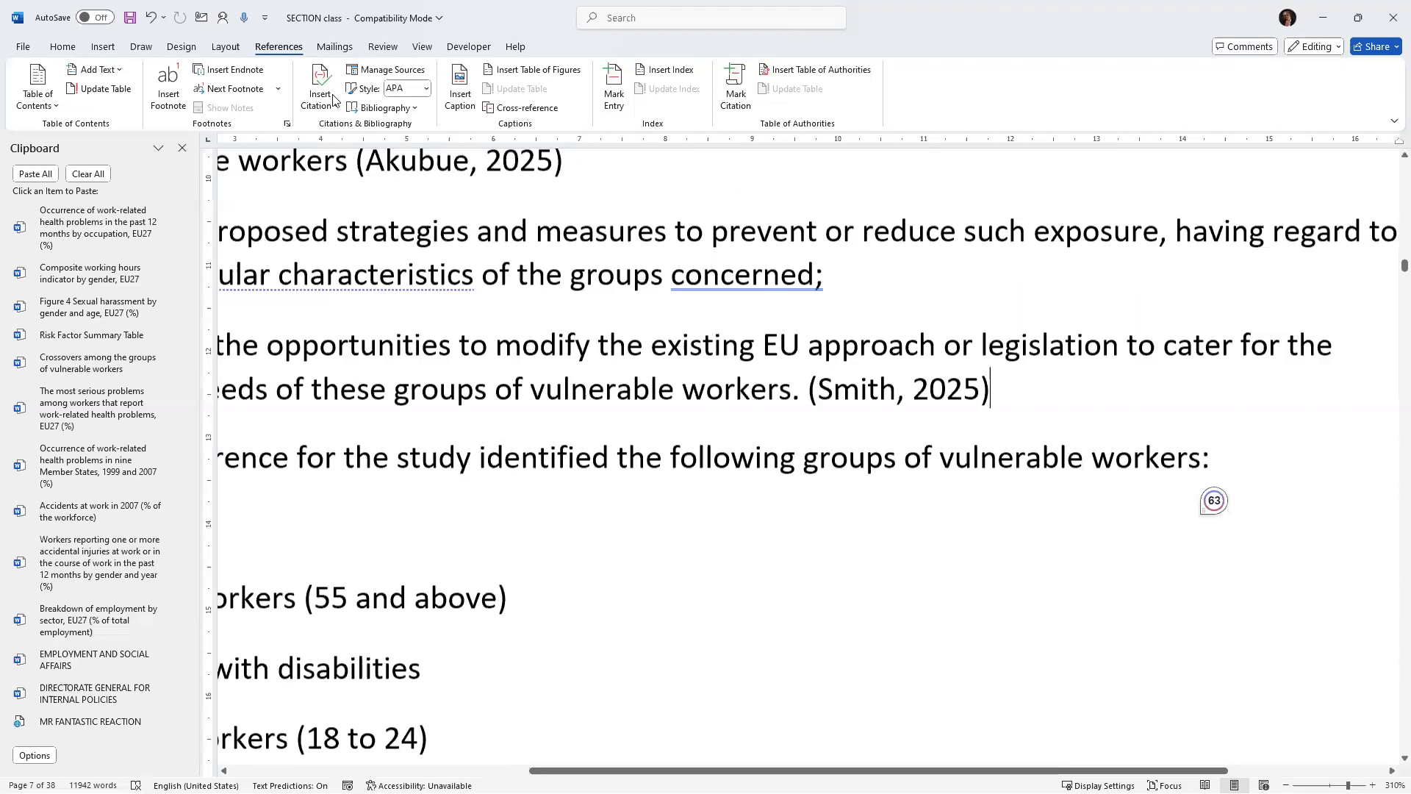
scroll(336, 111, down, 5)
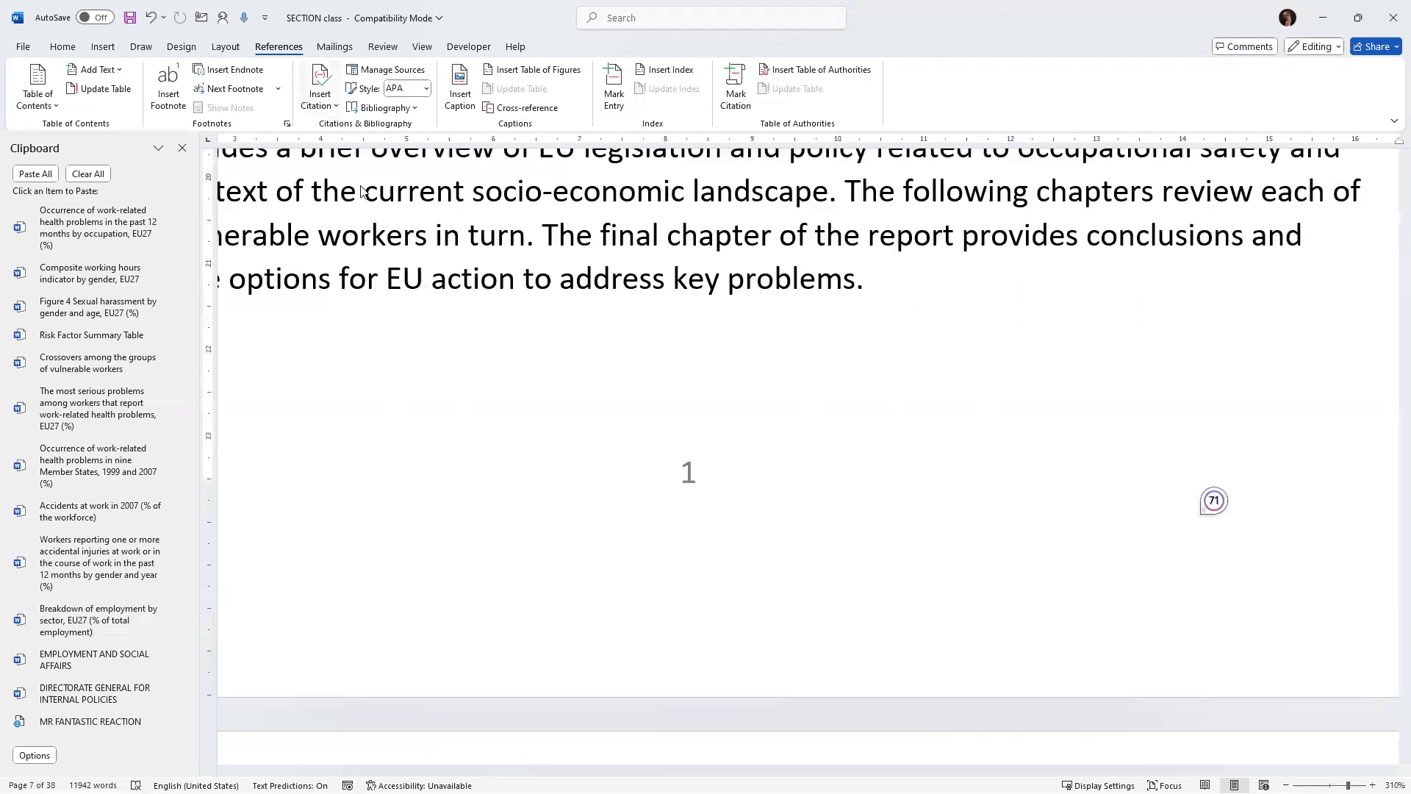
click(335, 107)
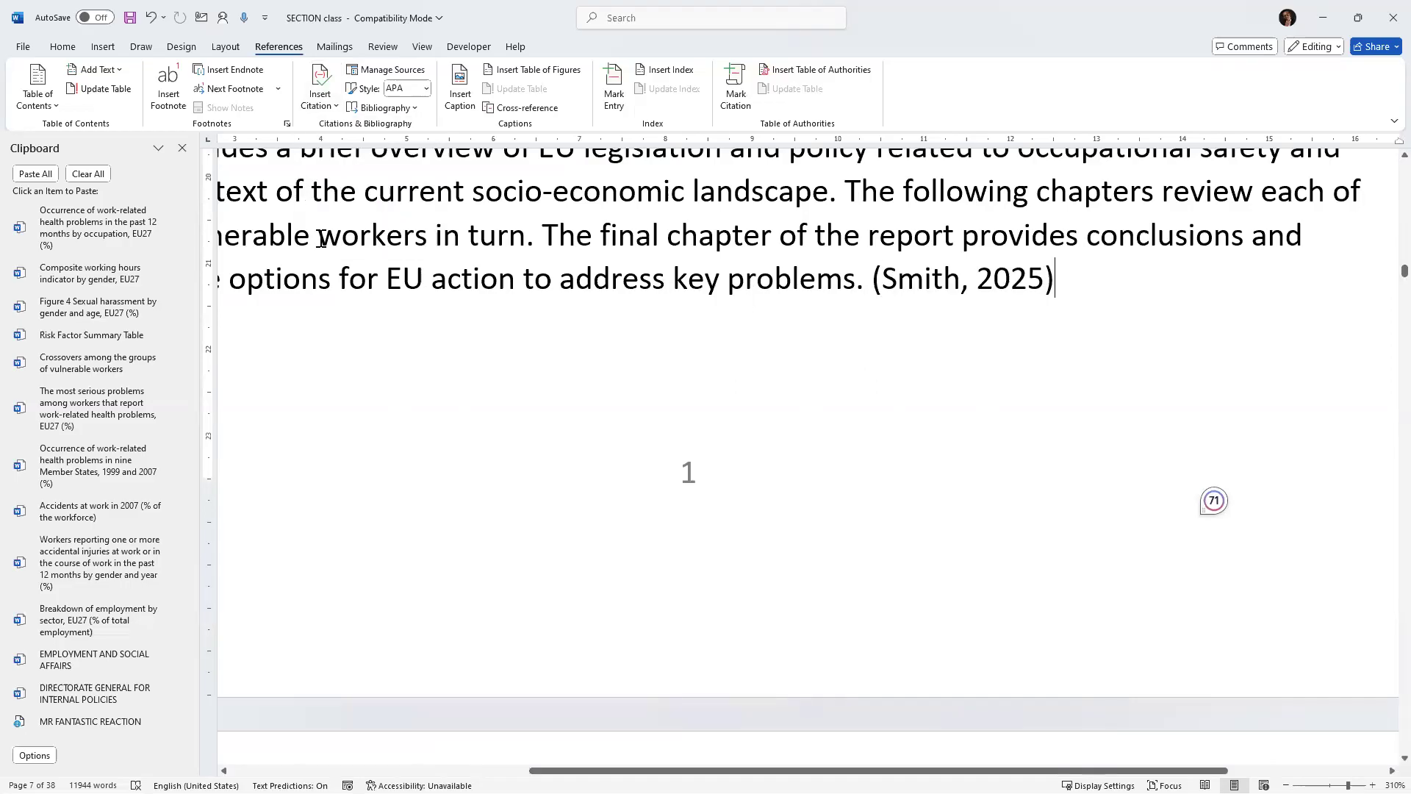
Add blank paragraphs above the REFERENCES heading near the end of the report.
scroll(323, 242, down, 3)
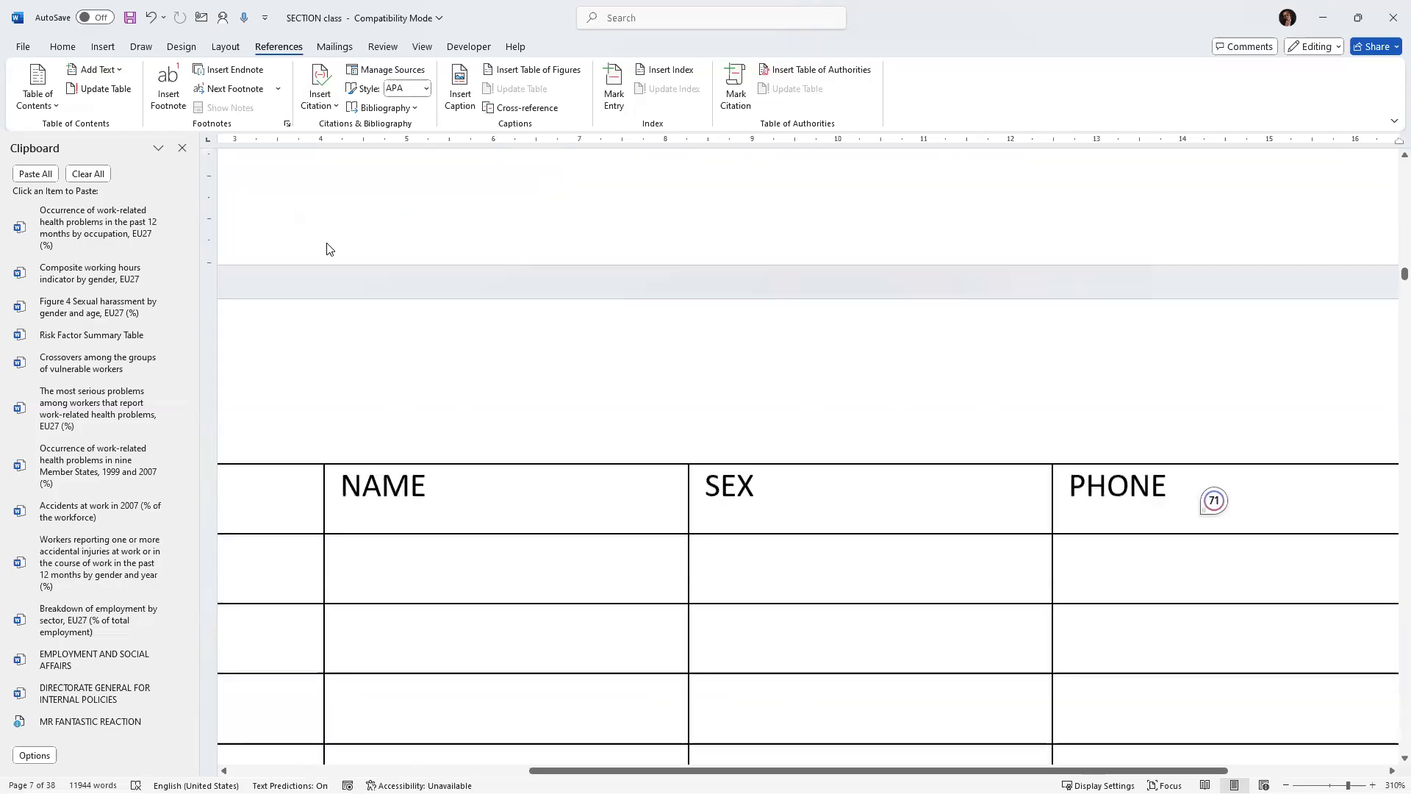
scroll(327, 249, down, 15)
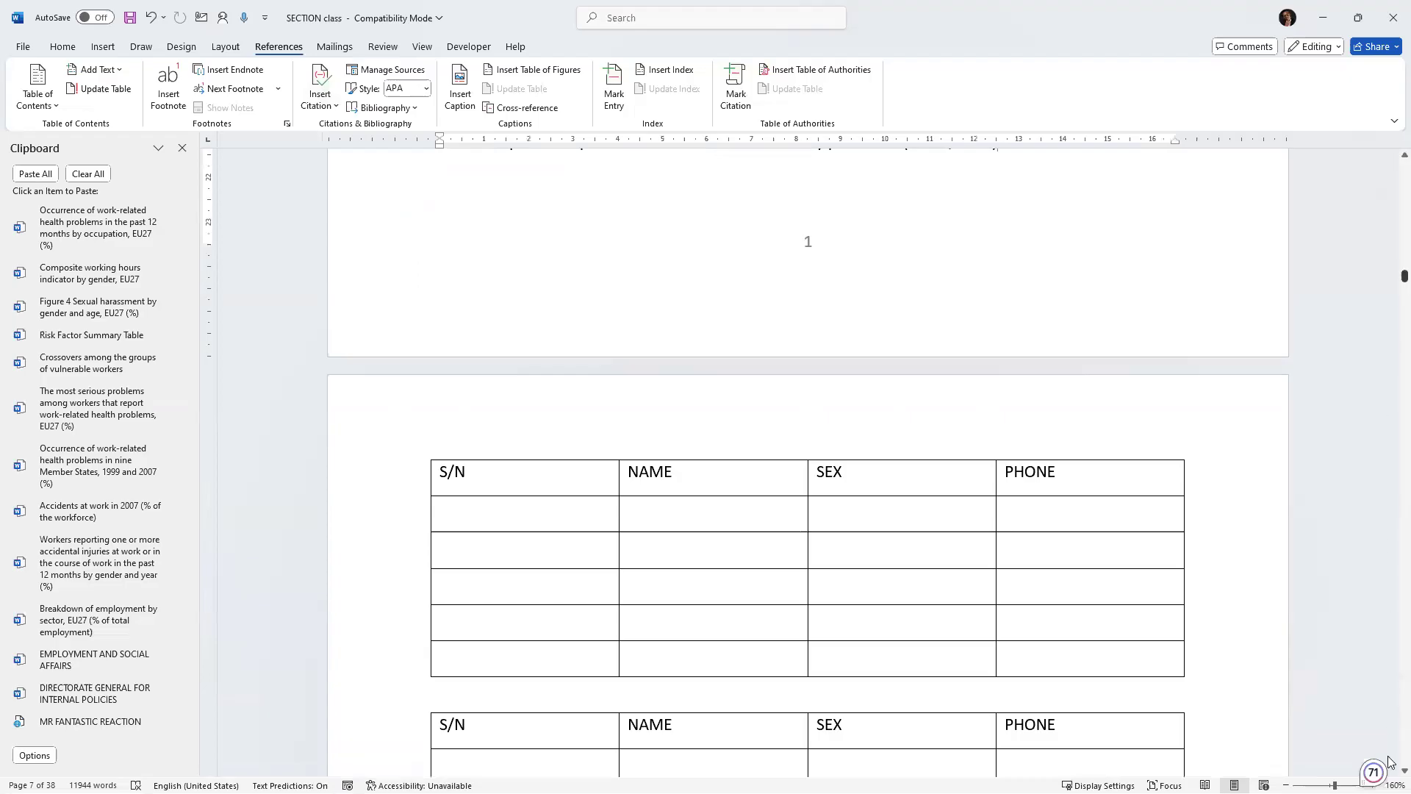
scroll(1143, 500, down, 20)
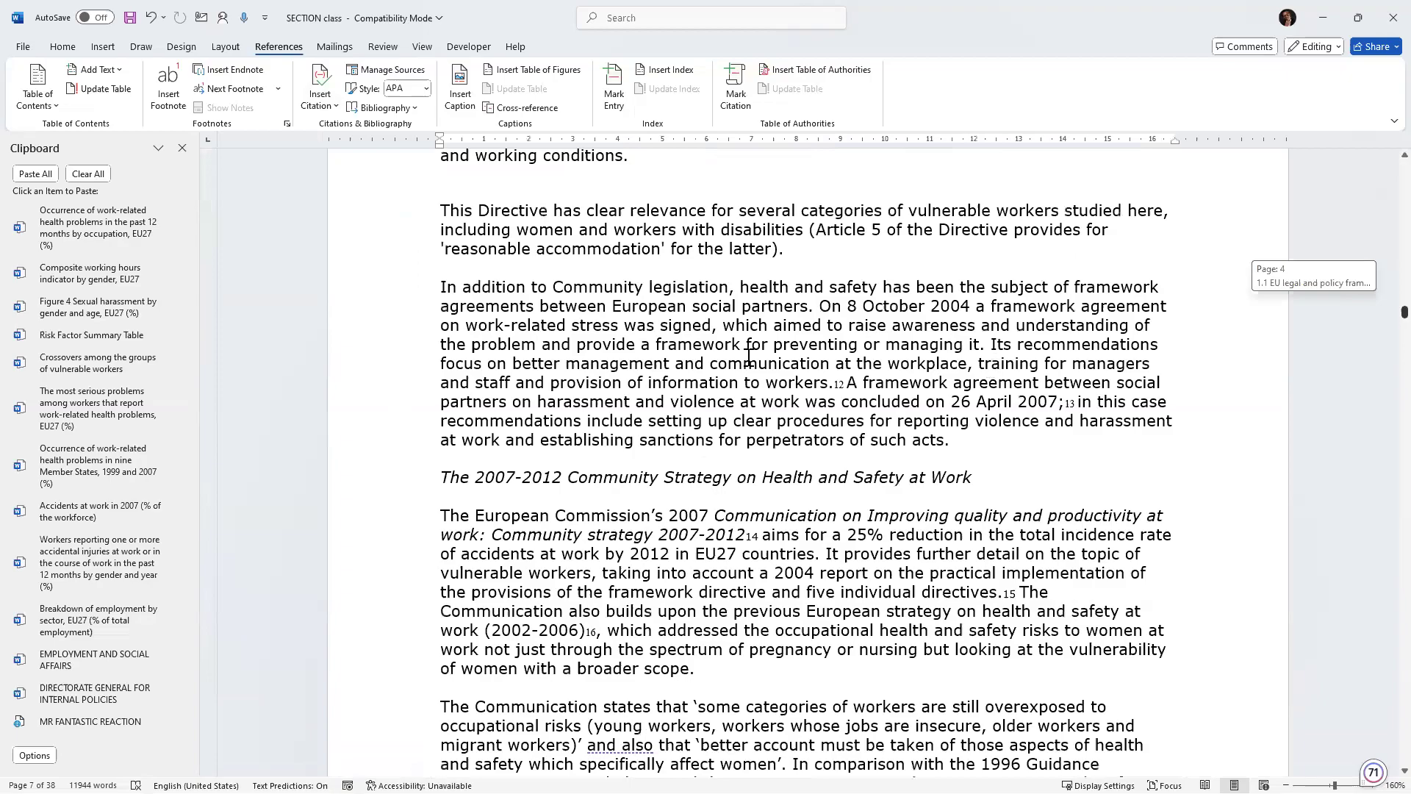
scroll(748, 358, down, 20)
scroll(748, 358, up, 5)
key(Return)
key(Return)
key(Return)
key(Return)
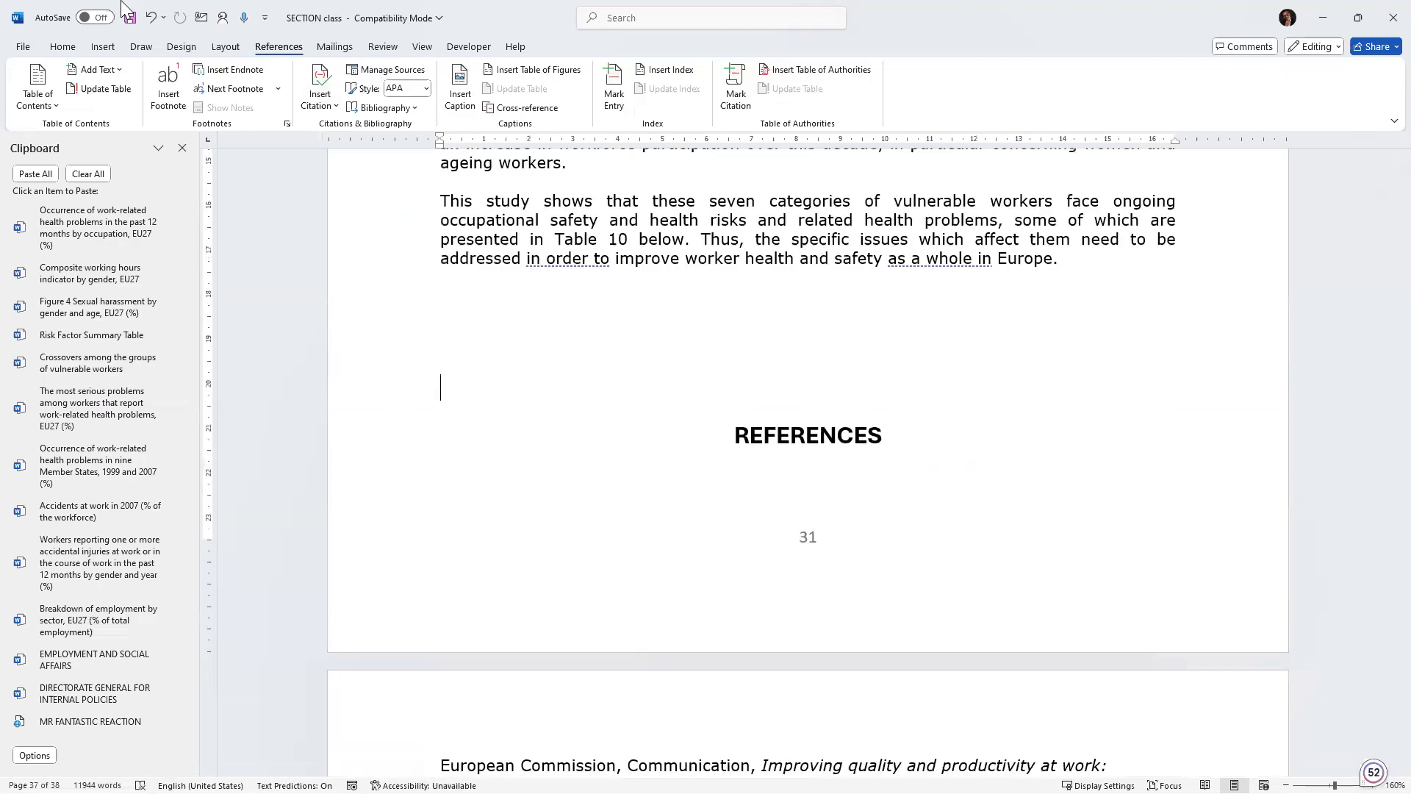
key(Return)
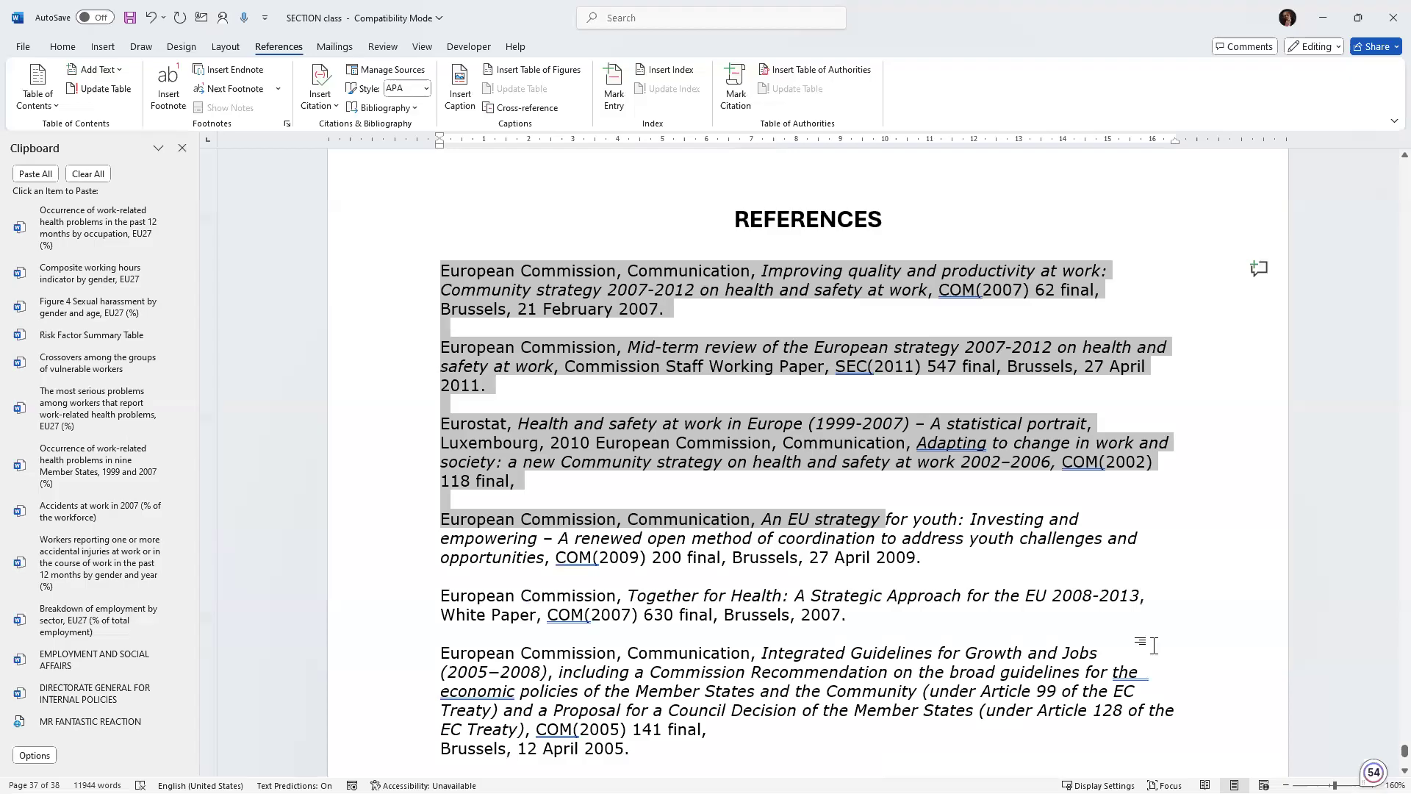
Delete all existing reference entries beneath the REFERENCES heading.
drag(1156, 646, 1152, 647)
key(Delete)
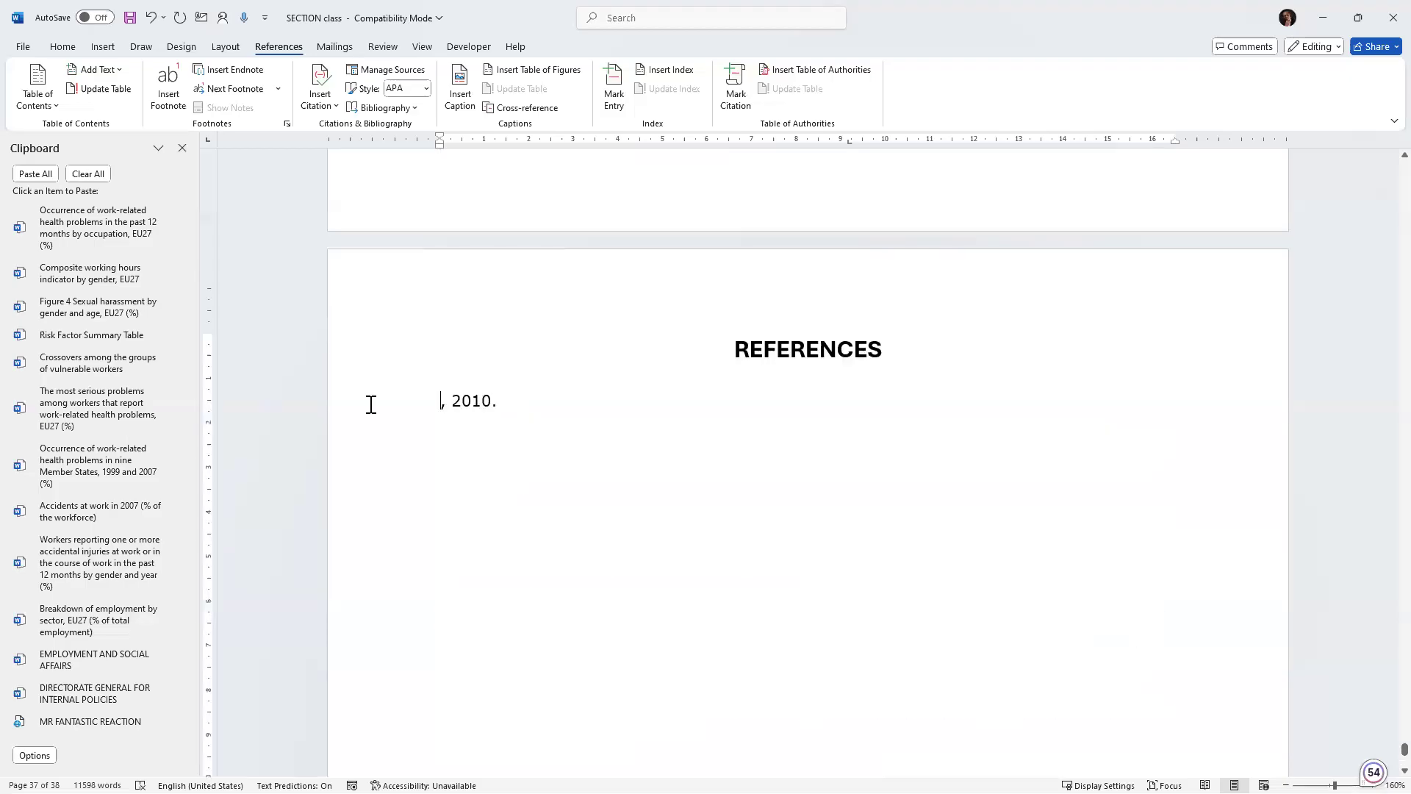
click(360, 408)
drag(498, 403, 424, 372)
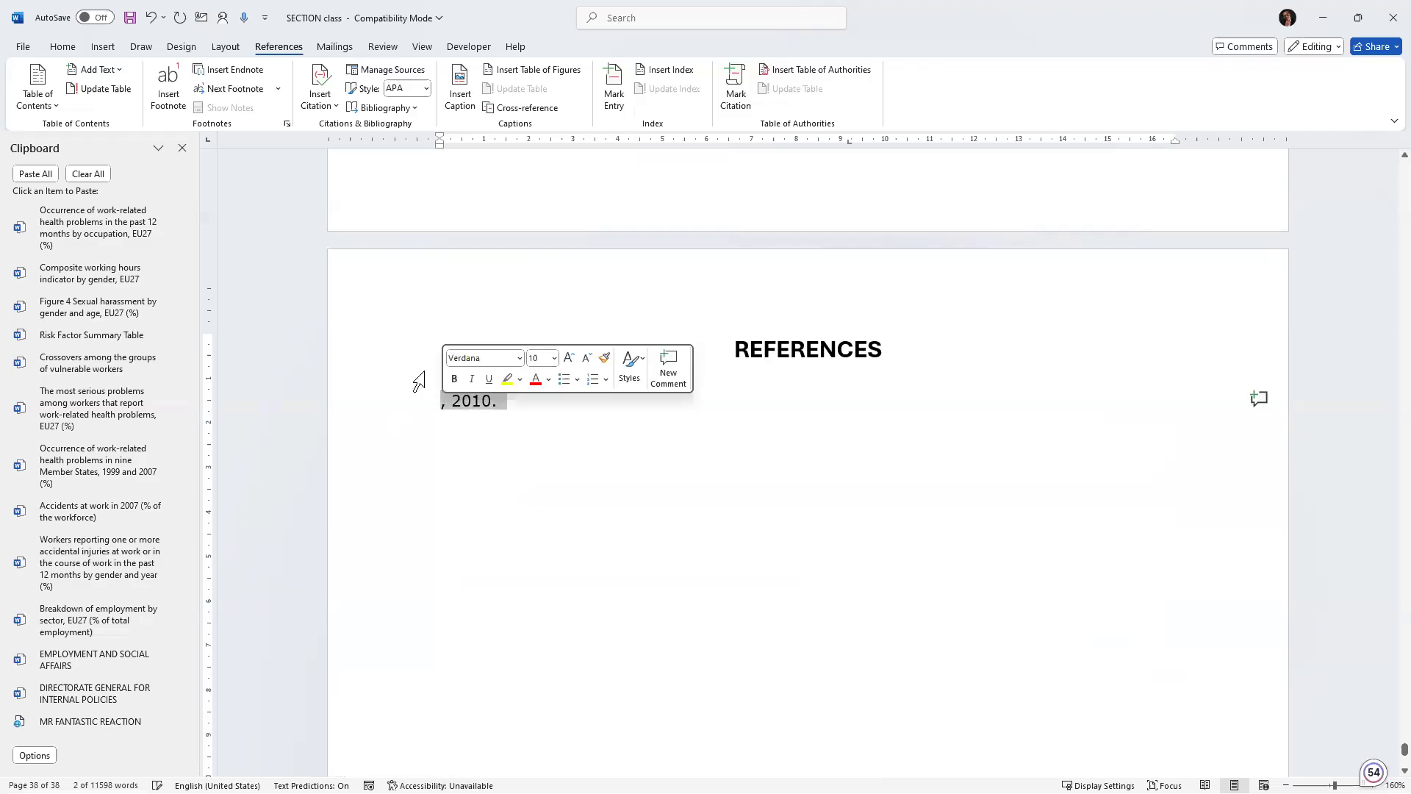
key(Delete)
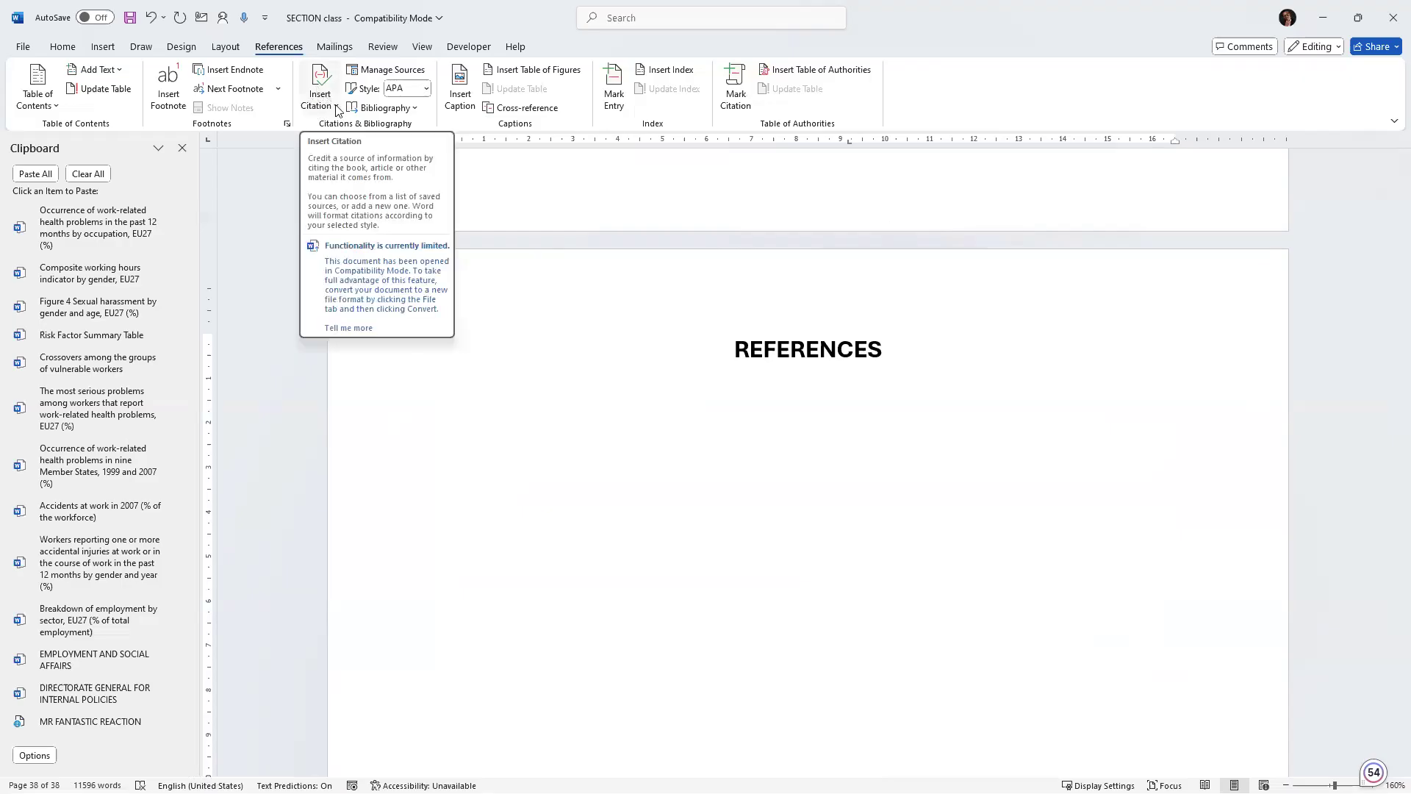
Insert a bibliography of the cited sources under the REFERENCES heading and select its entries.
click(415, 109)
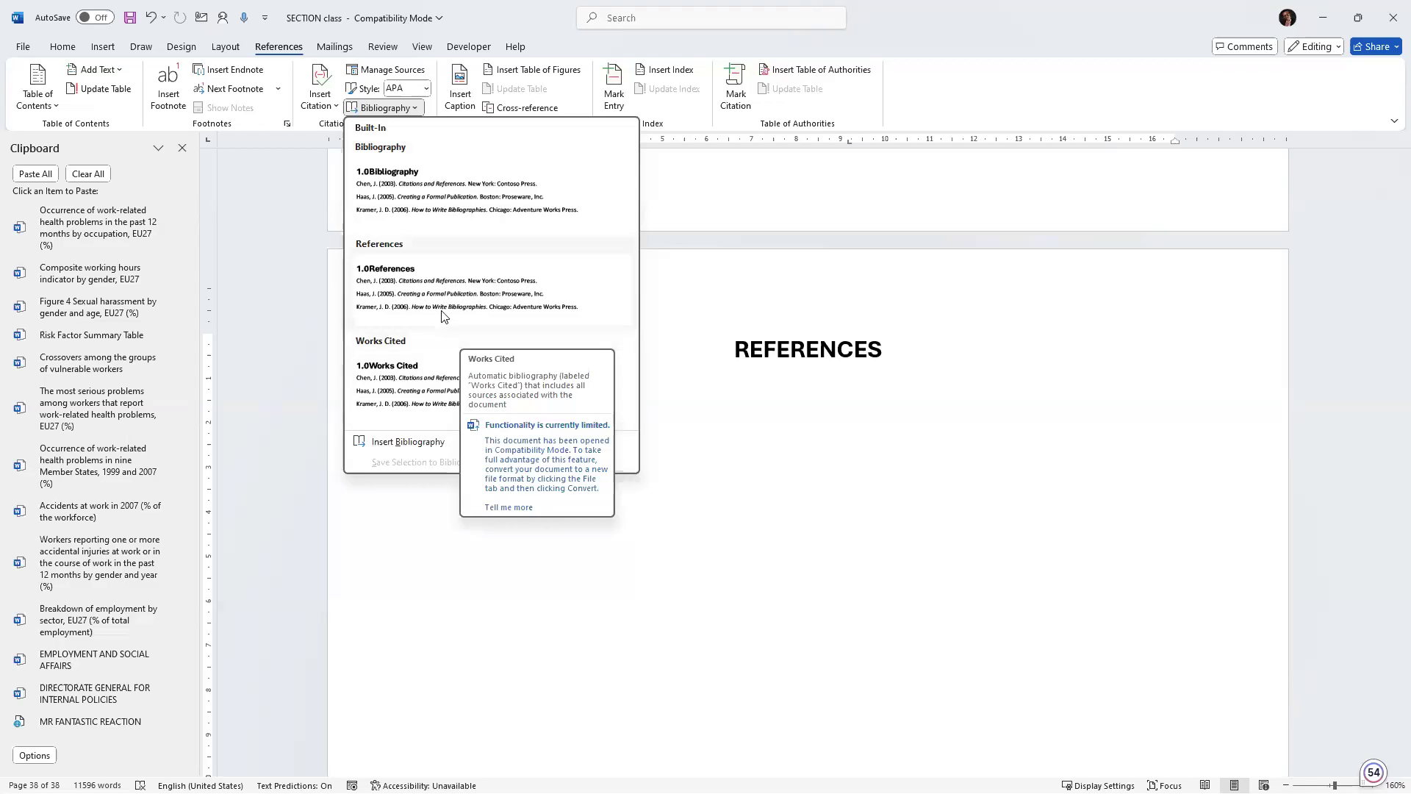
click(393, 443)
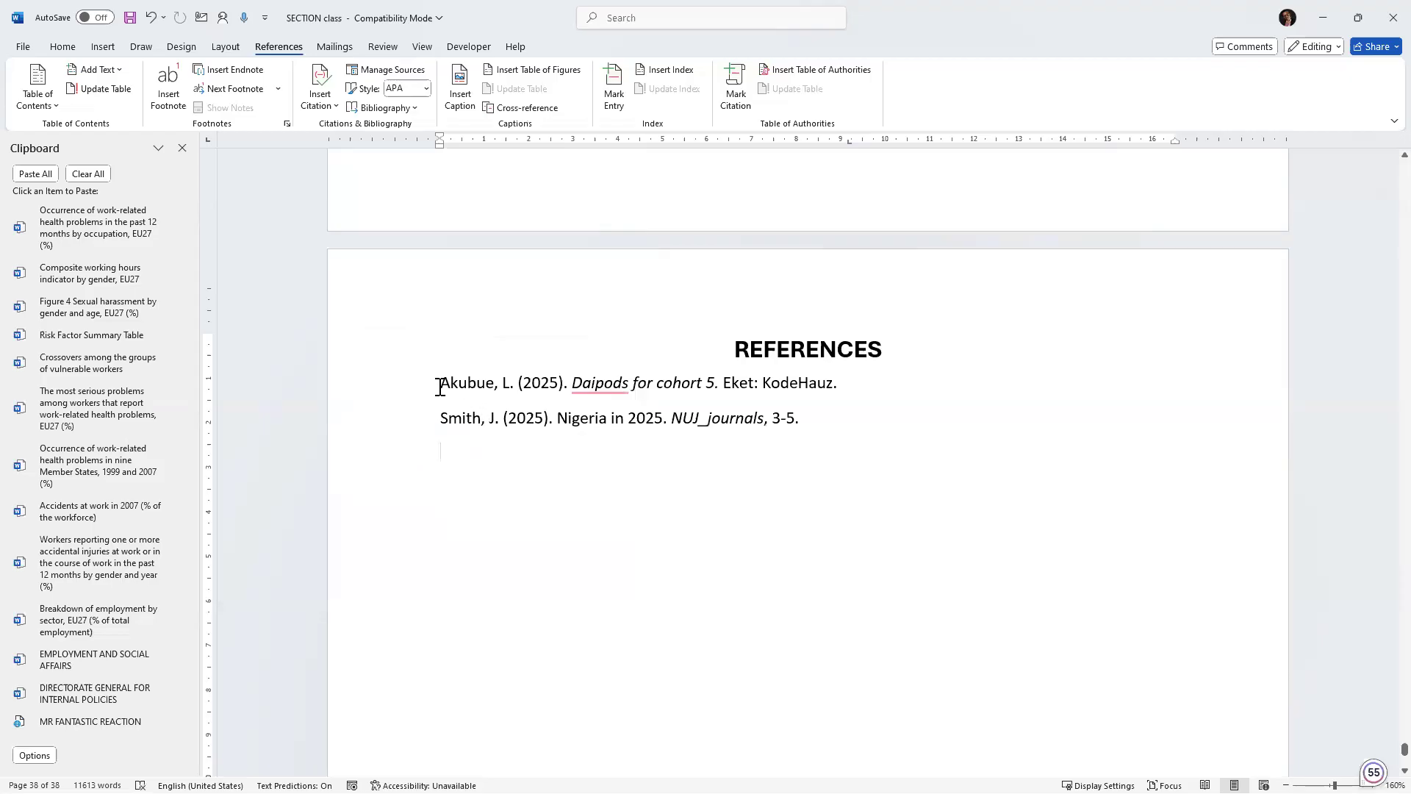
click(835, 444)
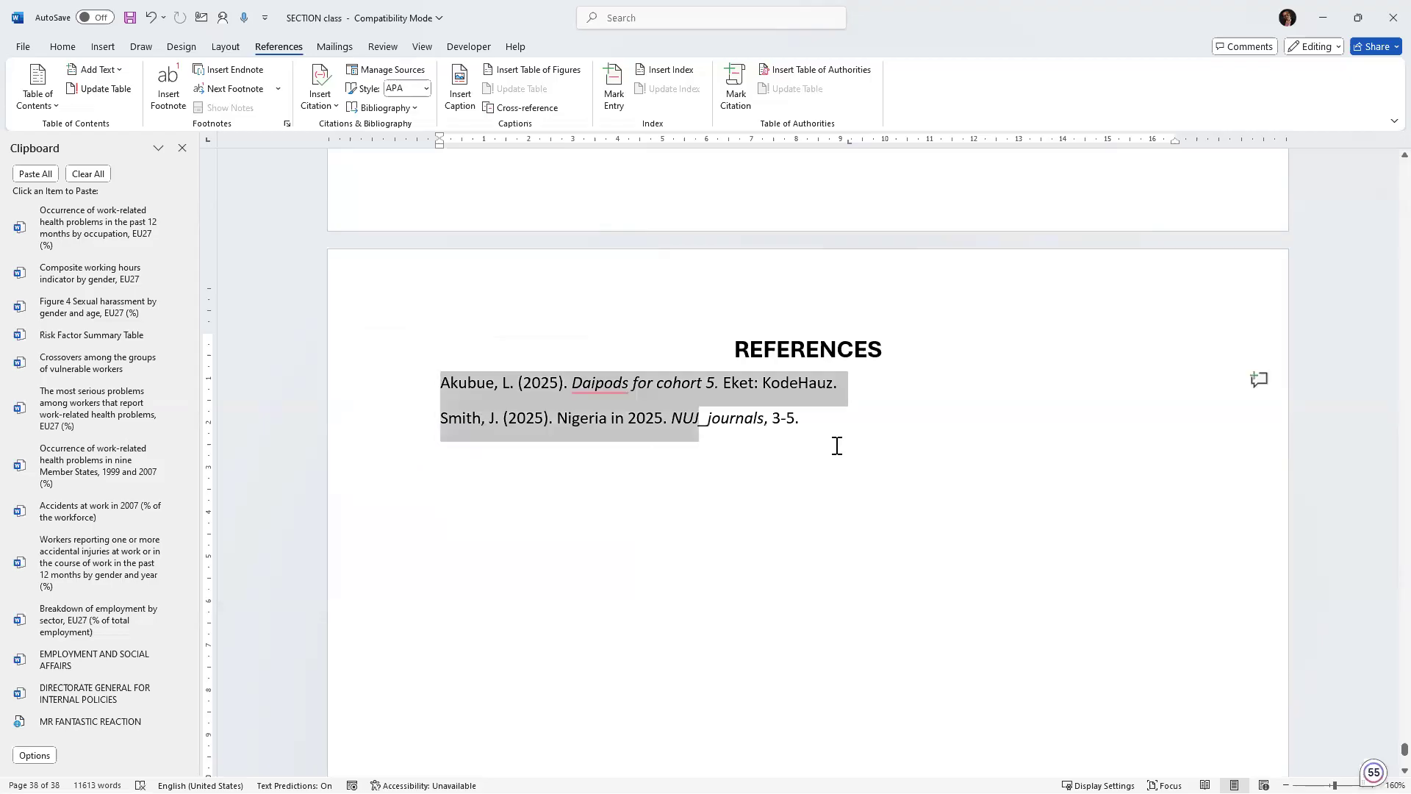
drag(837, 446, 777, 454)
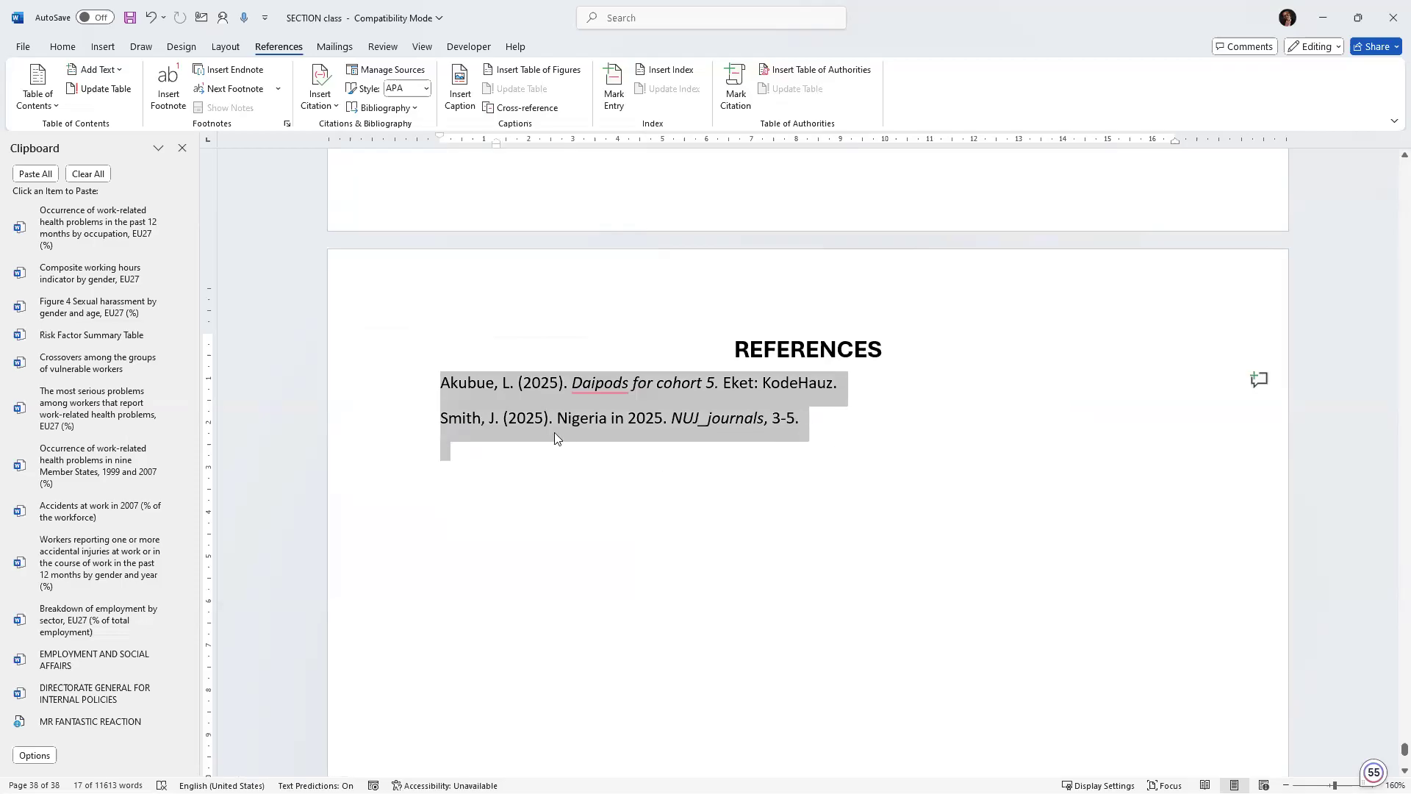
click(494, 409)
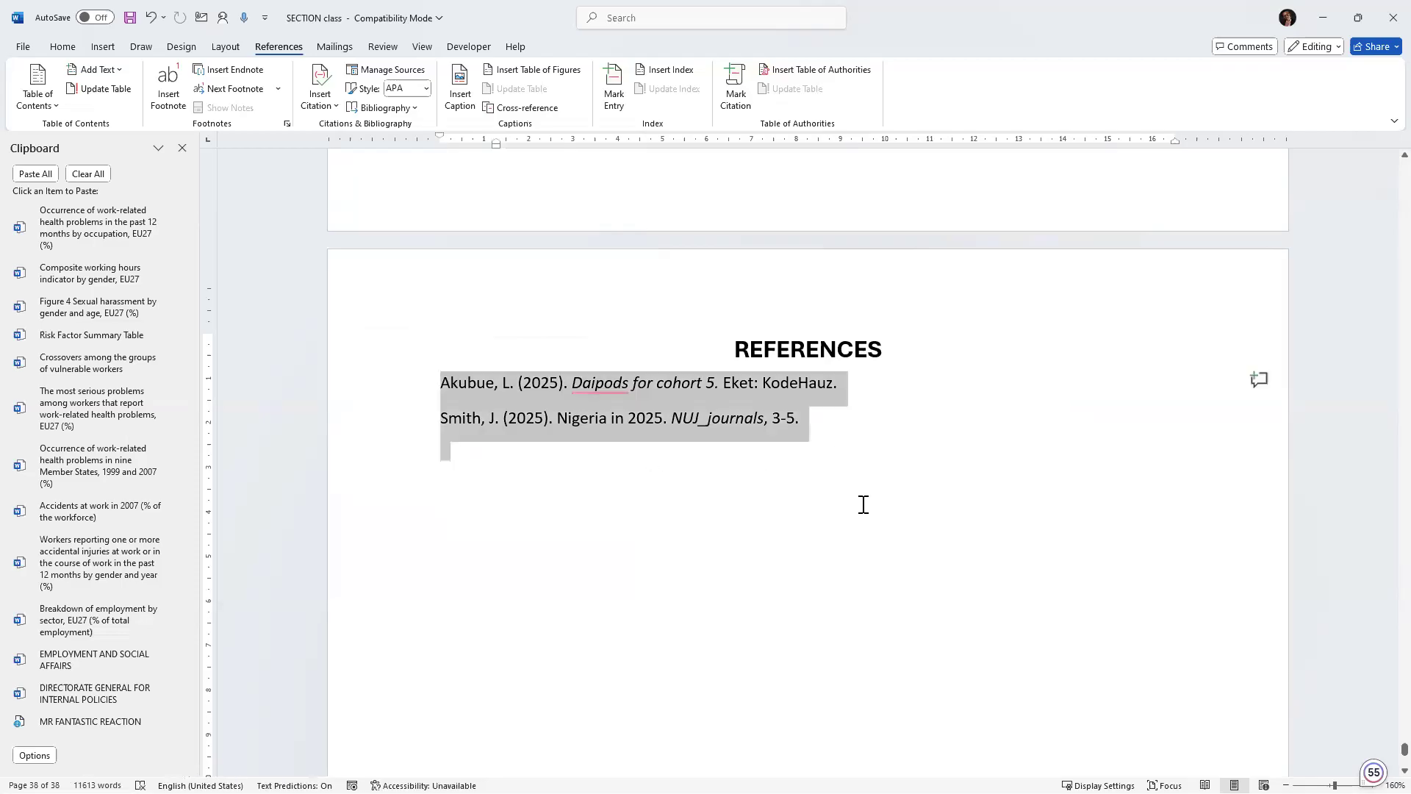
drag(818, 400, 482, 400)
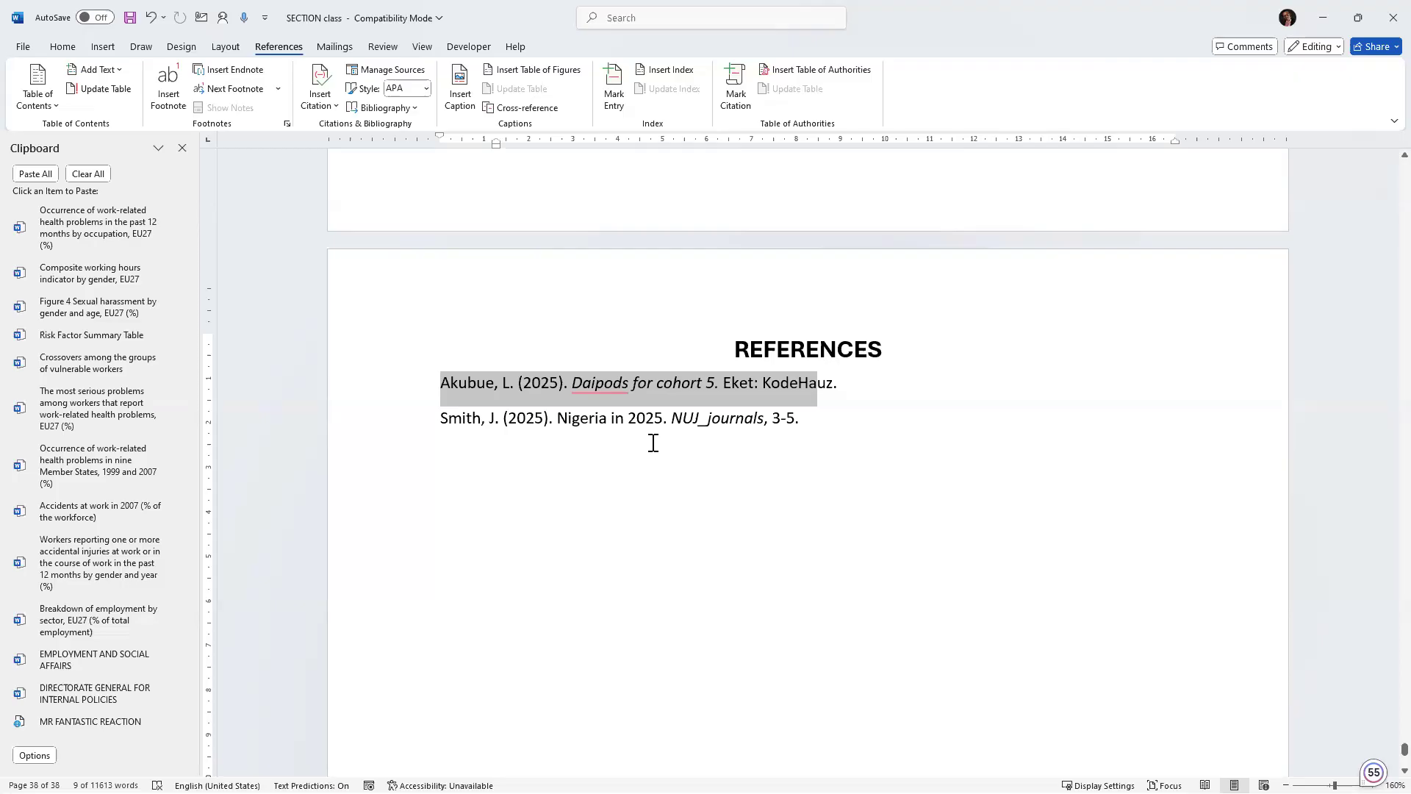
Add a new source at the end of the paragraph ending "as a whole in Europe.", entering two authors' names.
scroll(658, 441, up, 1)
scroll(658, 432, up, 10)
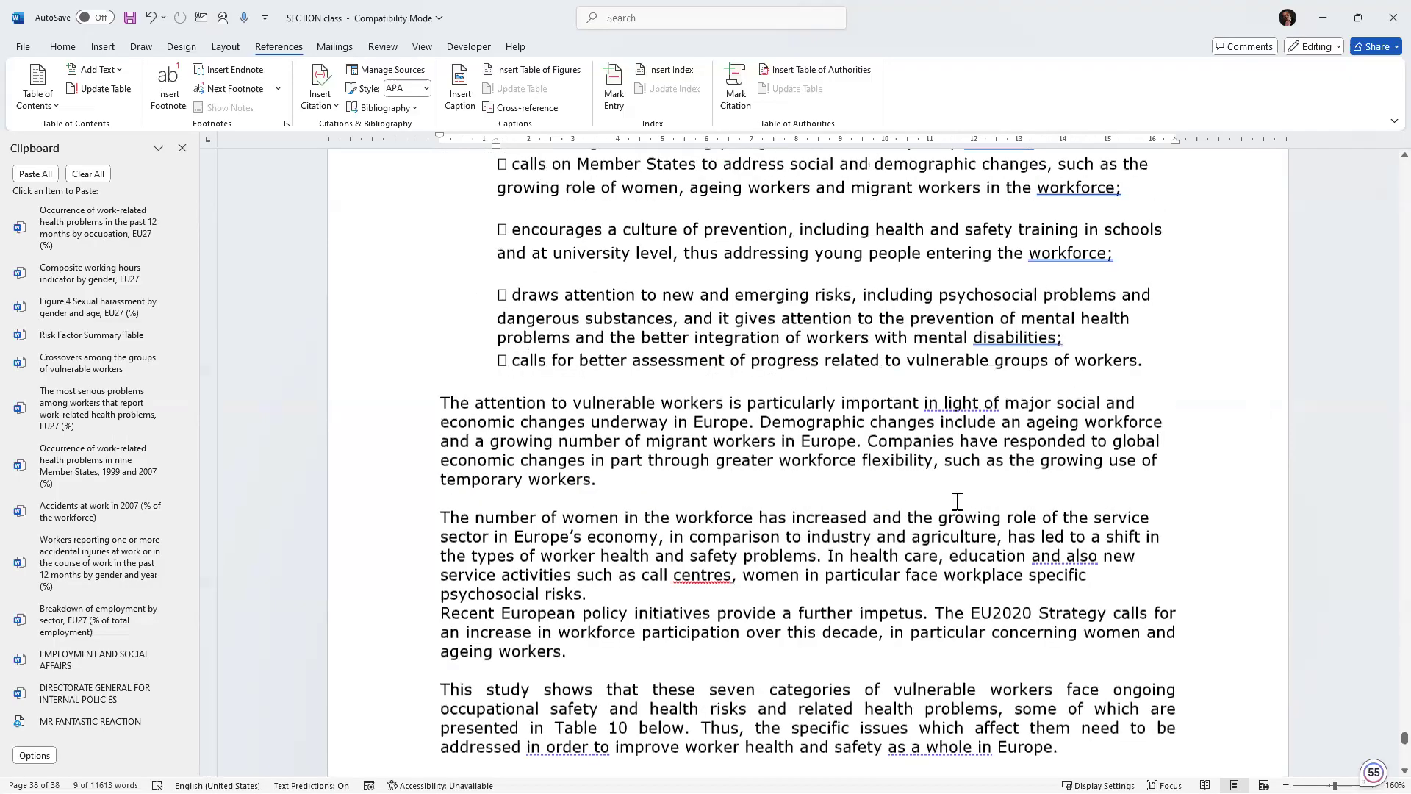
scroll(1073, 644, down, 2)
click(1070, 664)
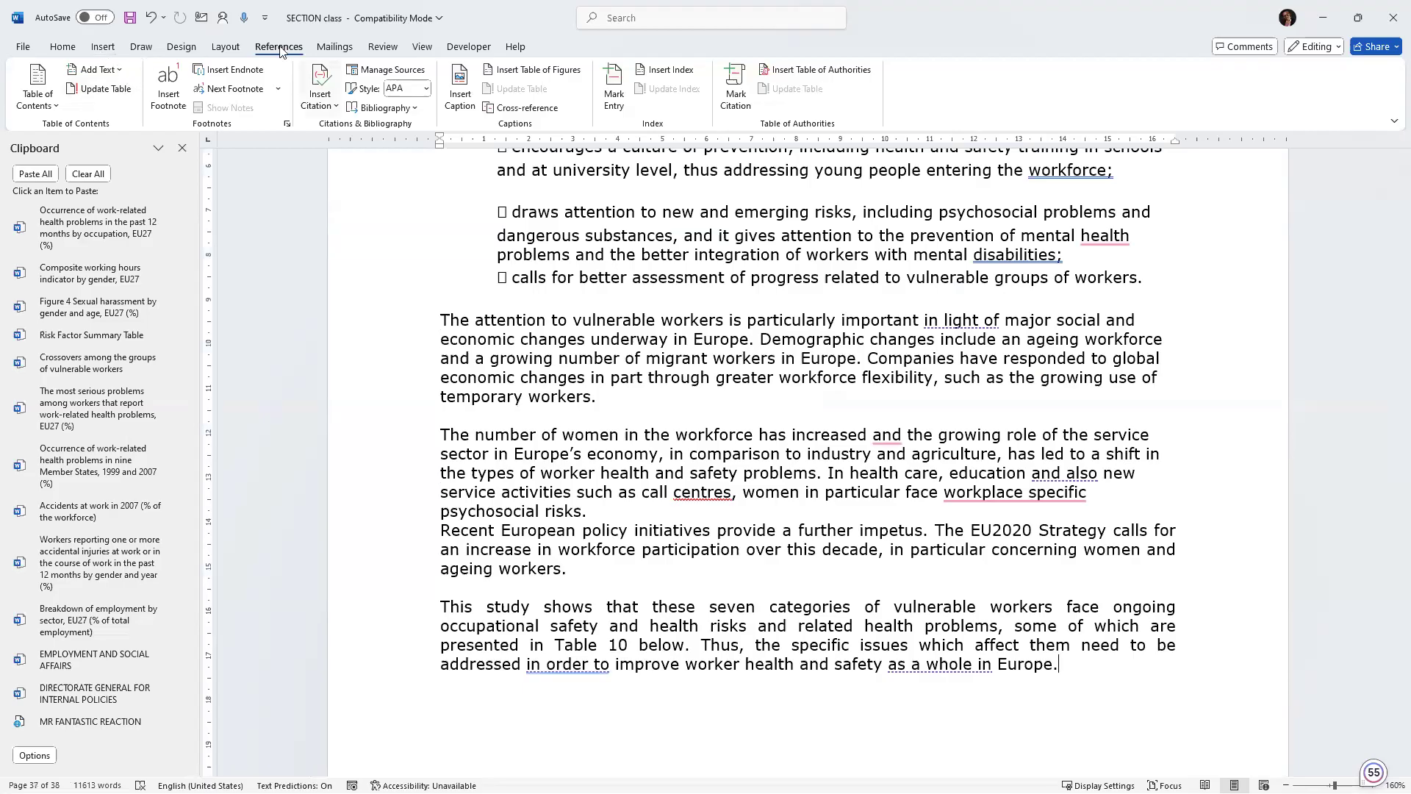
click(335, 110)
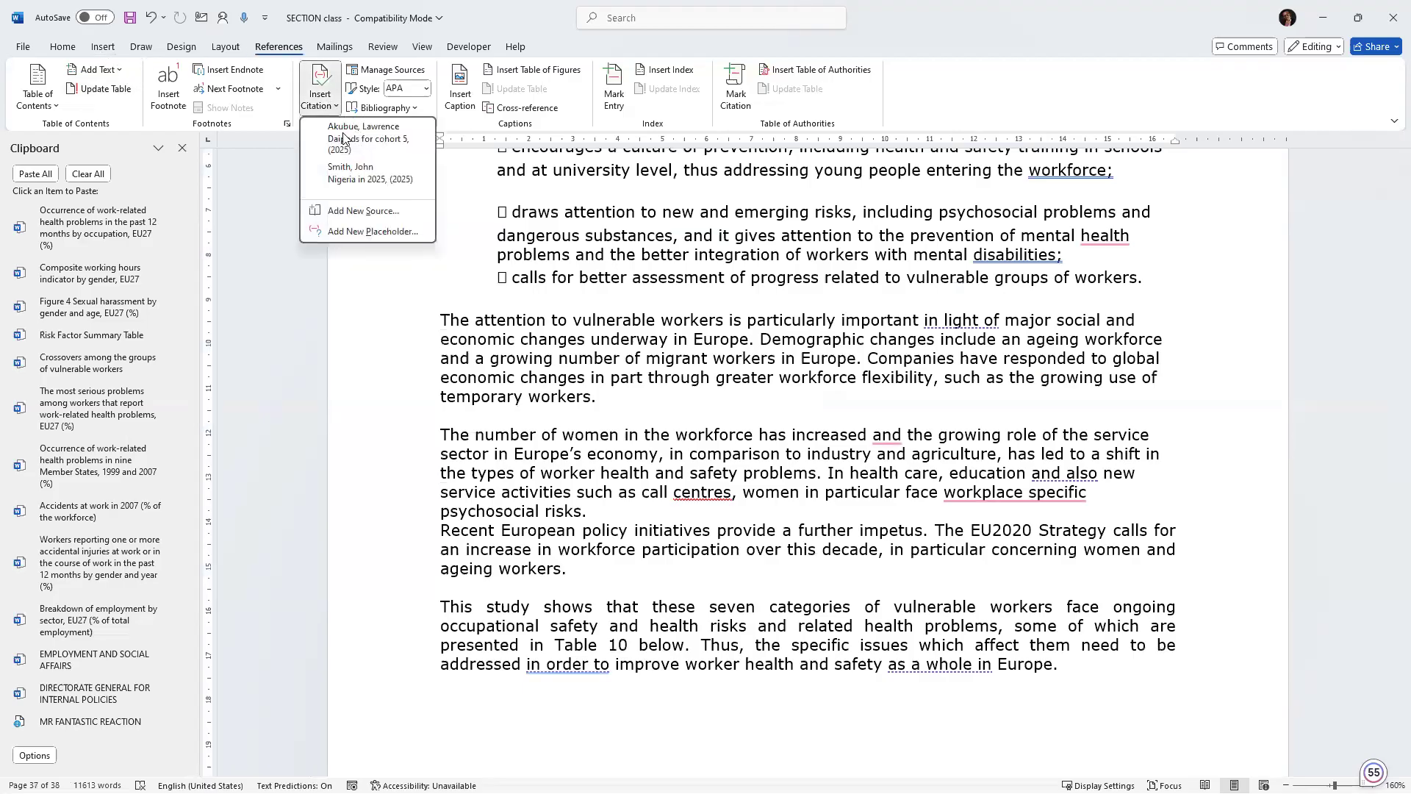
click(353, 206)
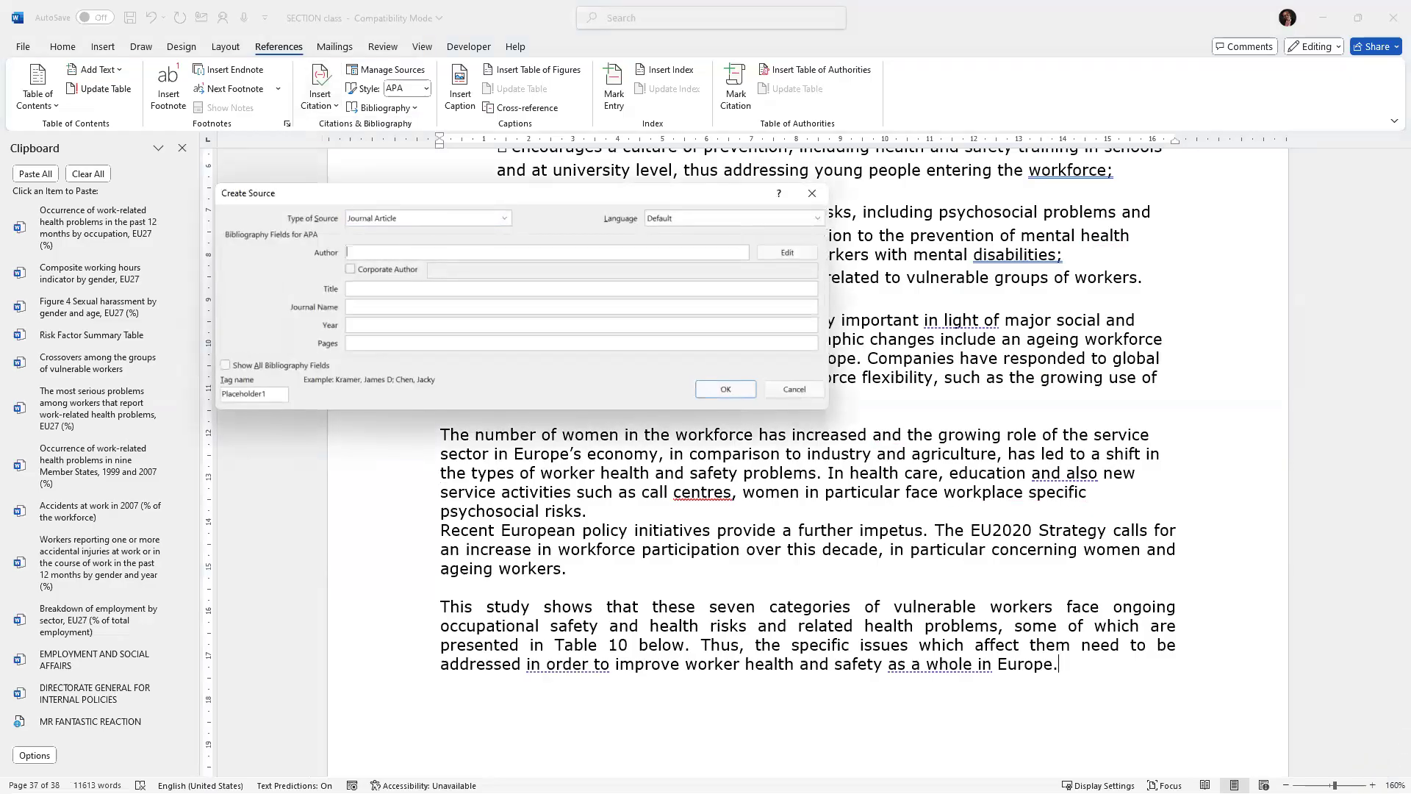
text(Lawrence akubue, John Smiit)
Fill in placeholder title and journal text dfdfdf, year 2021 and page 5, then save to insert the citation.
click(378, 293)
text(oiuioh fup 'f ;ldfds)
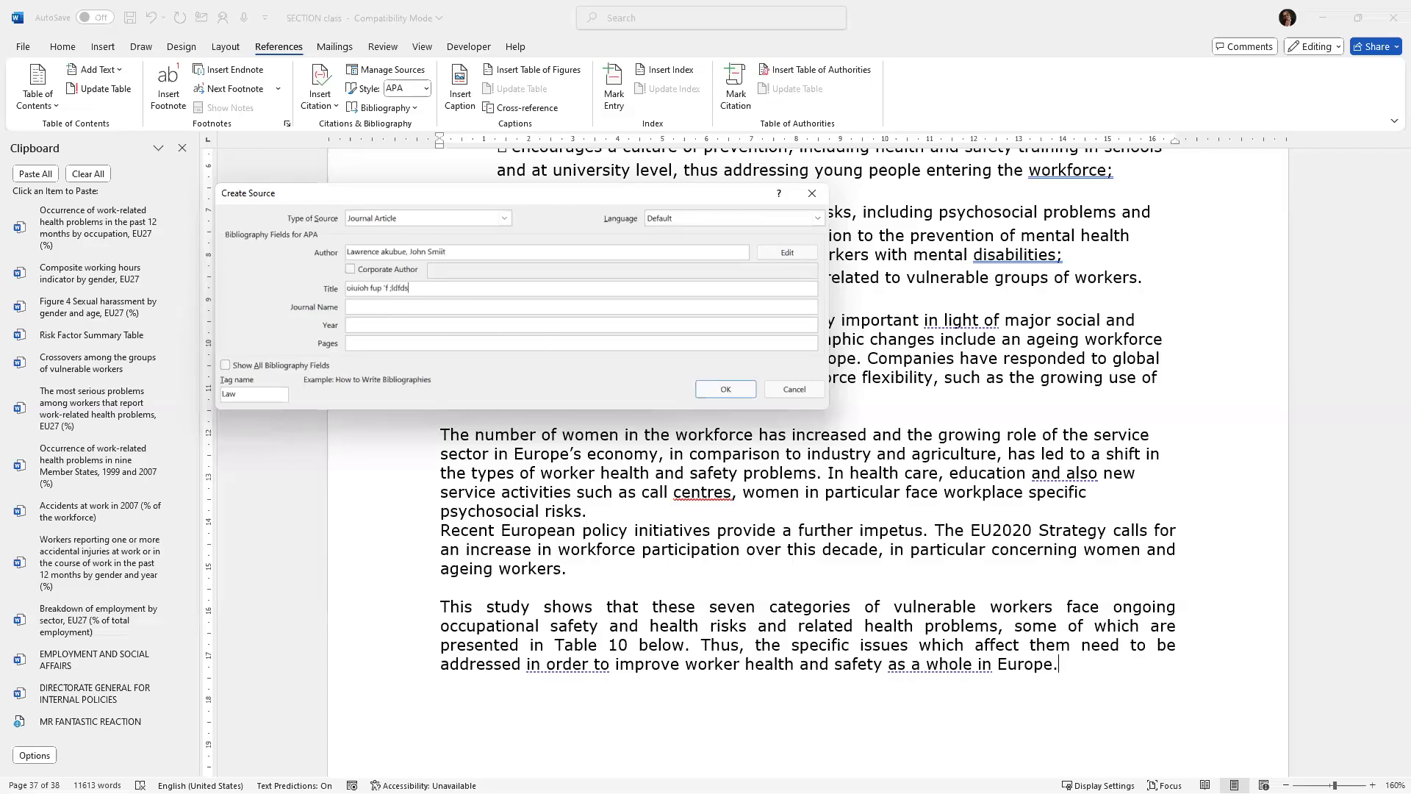
click(386, 309)
text(dfdfdf)
click(371, 326)
text(2021)
click(366, 343)
text(5)
click(724, 389)
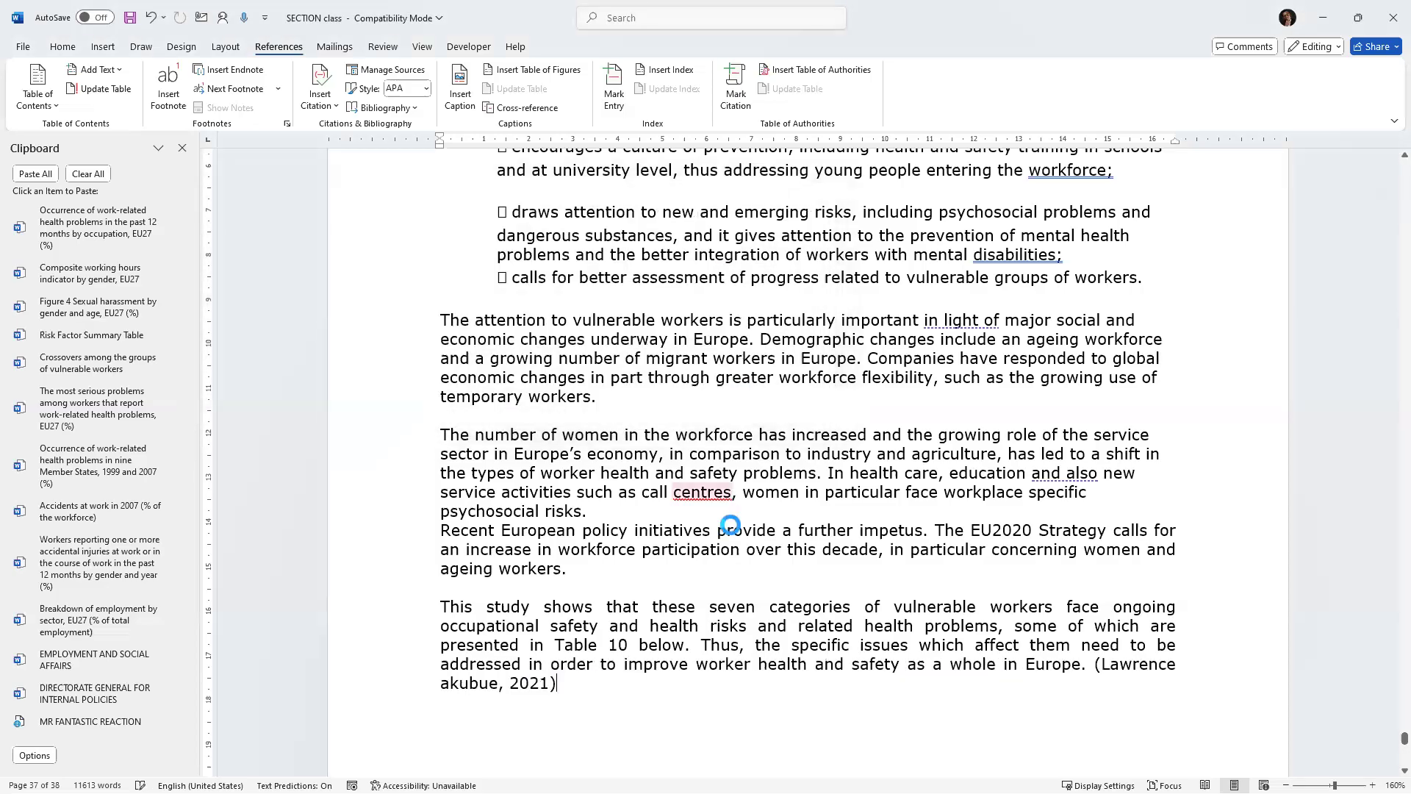
Edit the cited journal-article source's author entry in Source Manager, updating both source lists, then close the manager.
scroll(735, 536, down, 3)
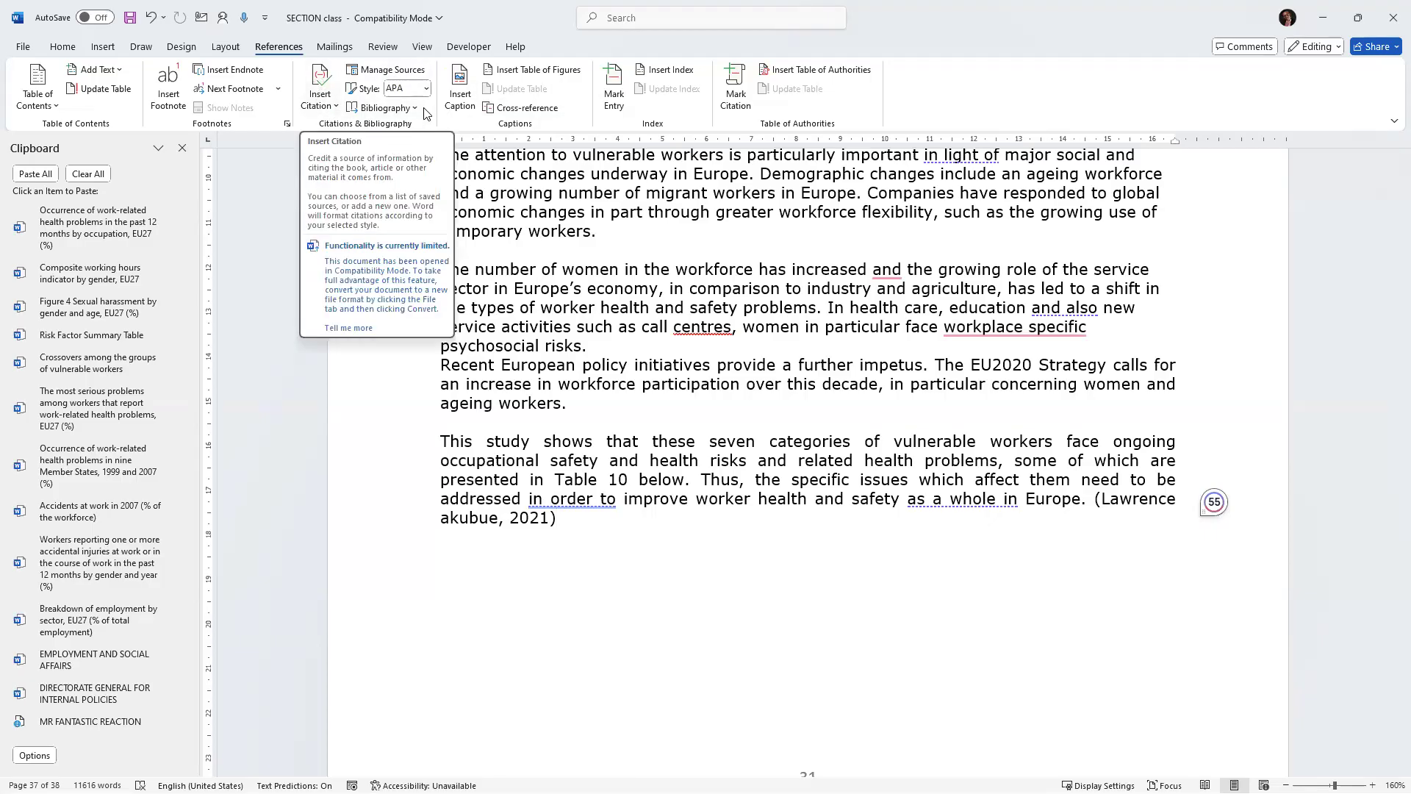
click(409, 70)
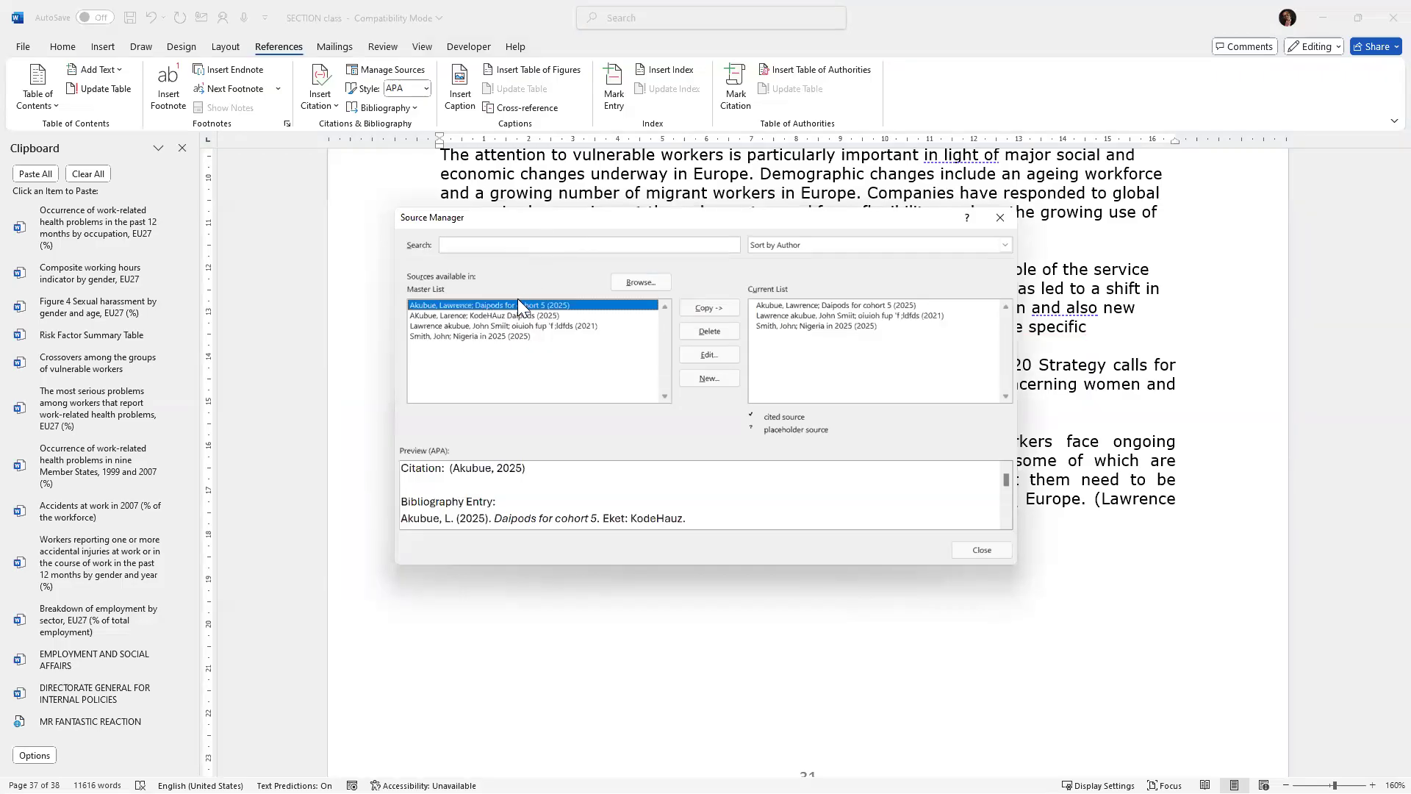
click(474, 328)
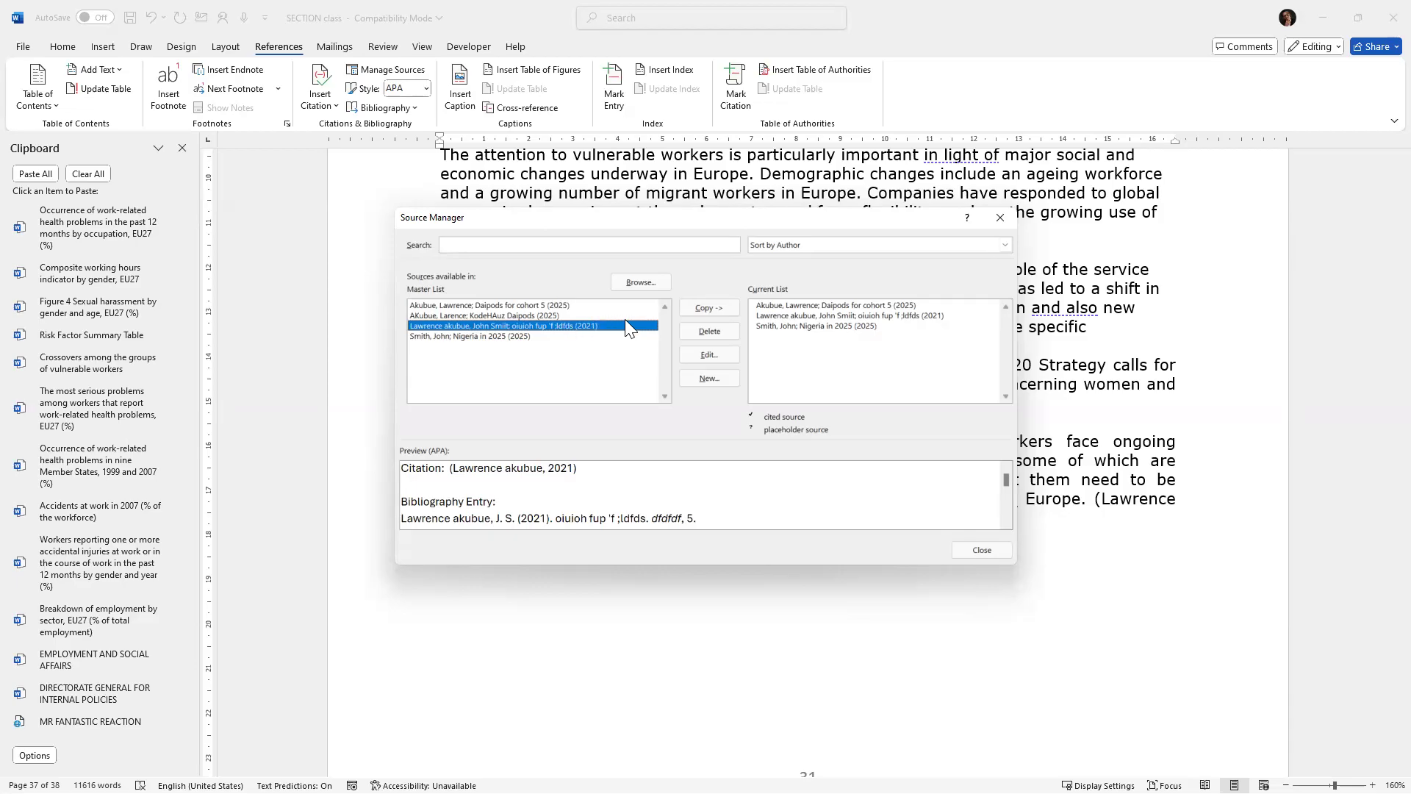
click(791, 314)
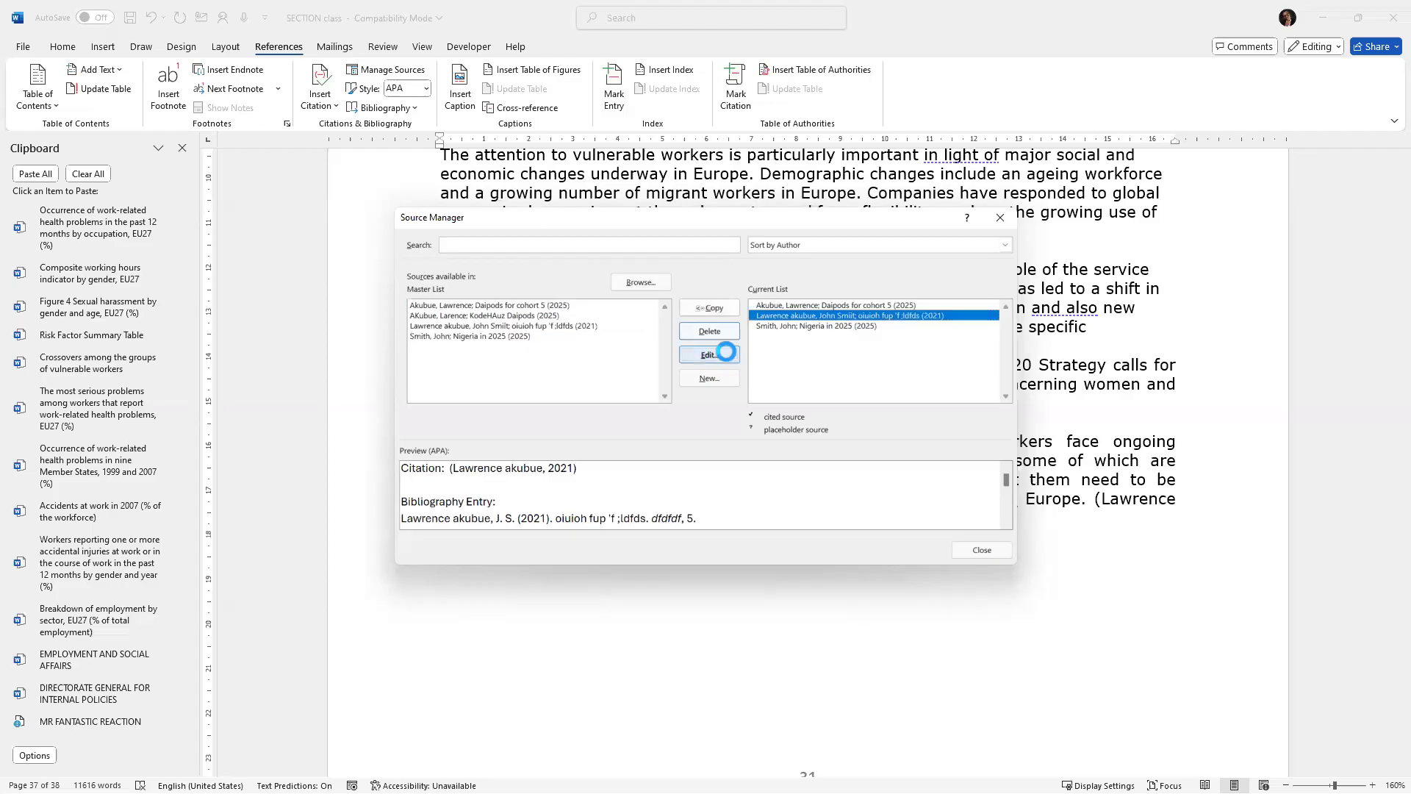
click(709, 355)
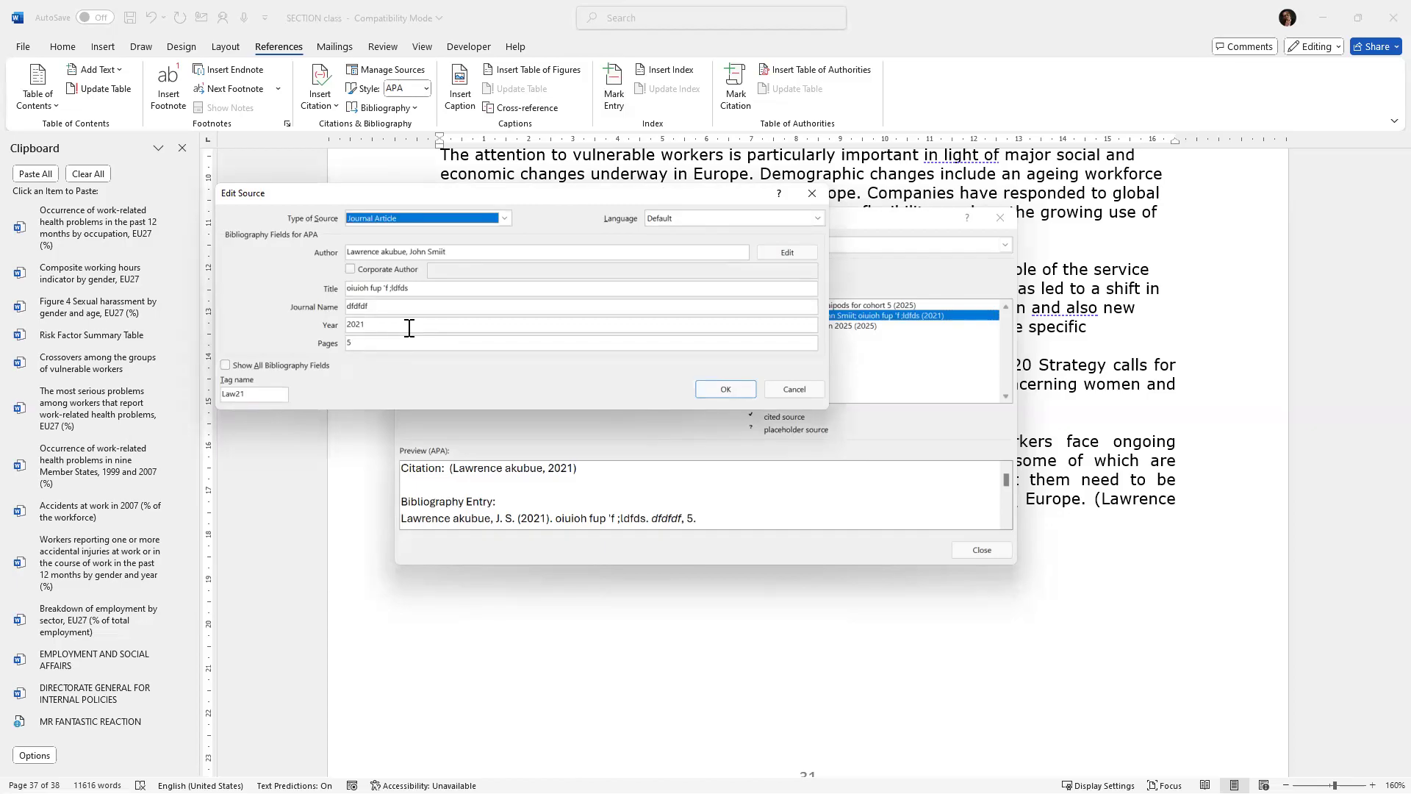
click(412, 252)
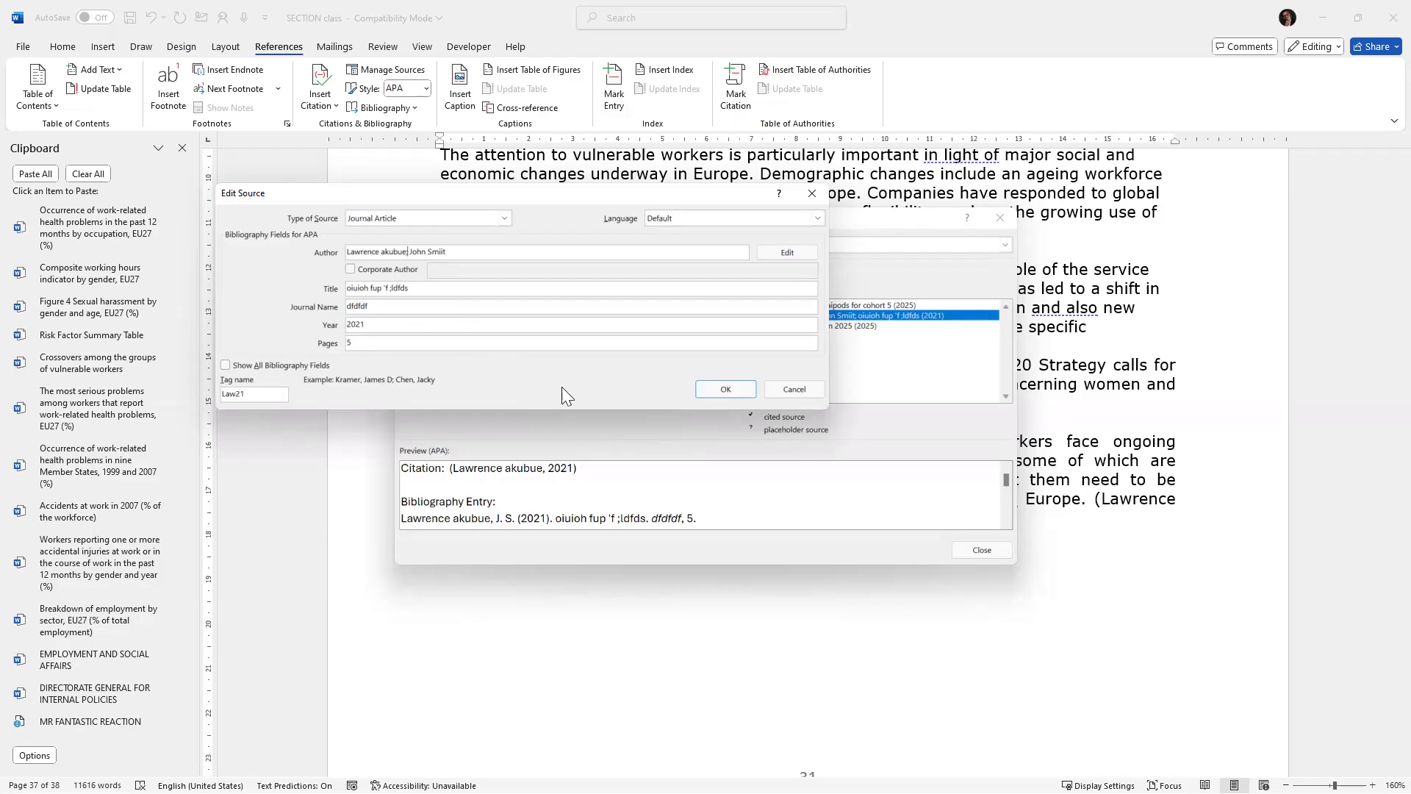
click(719, 394)
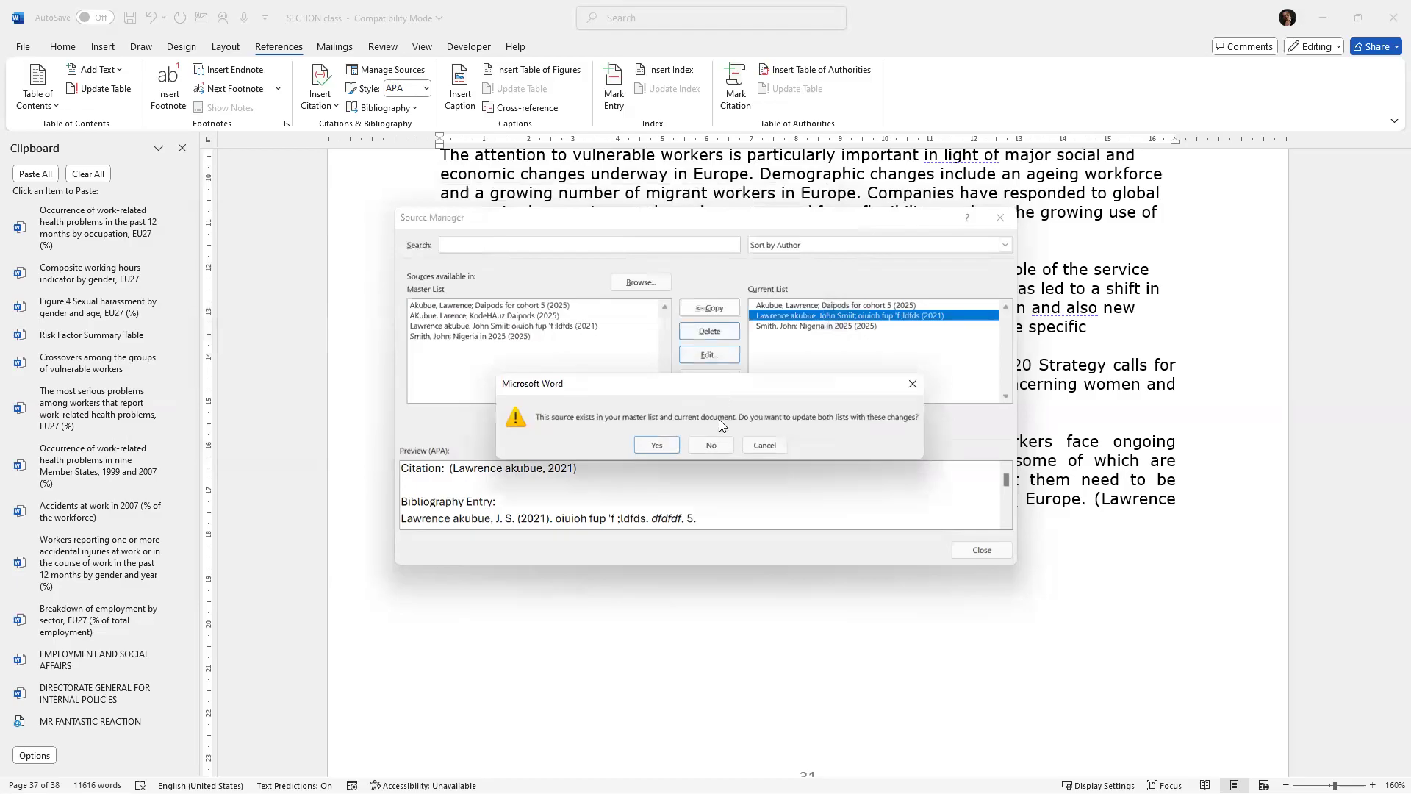
click(664, 446)
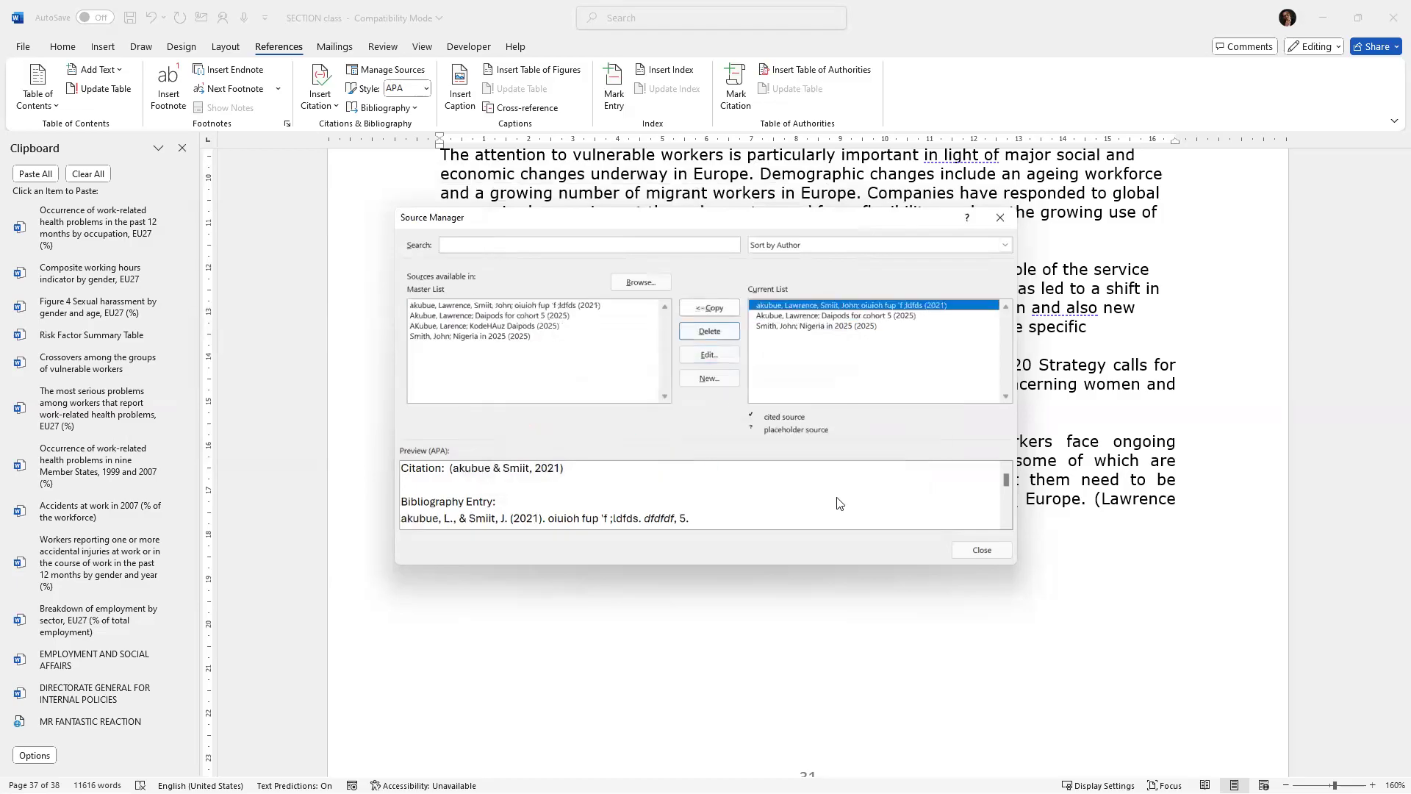
click(975, 552)
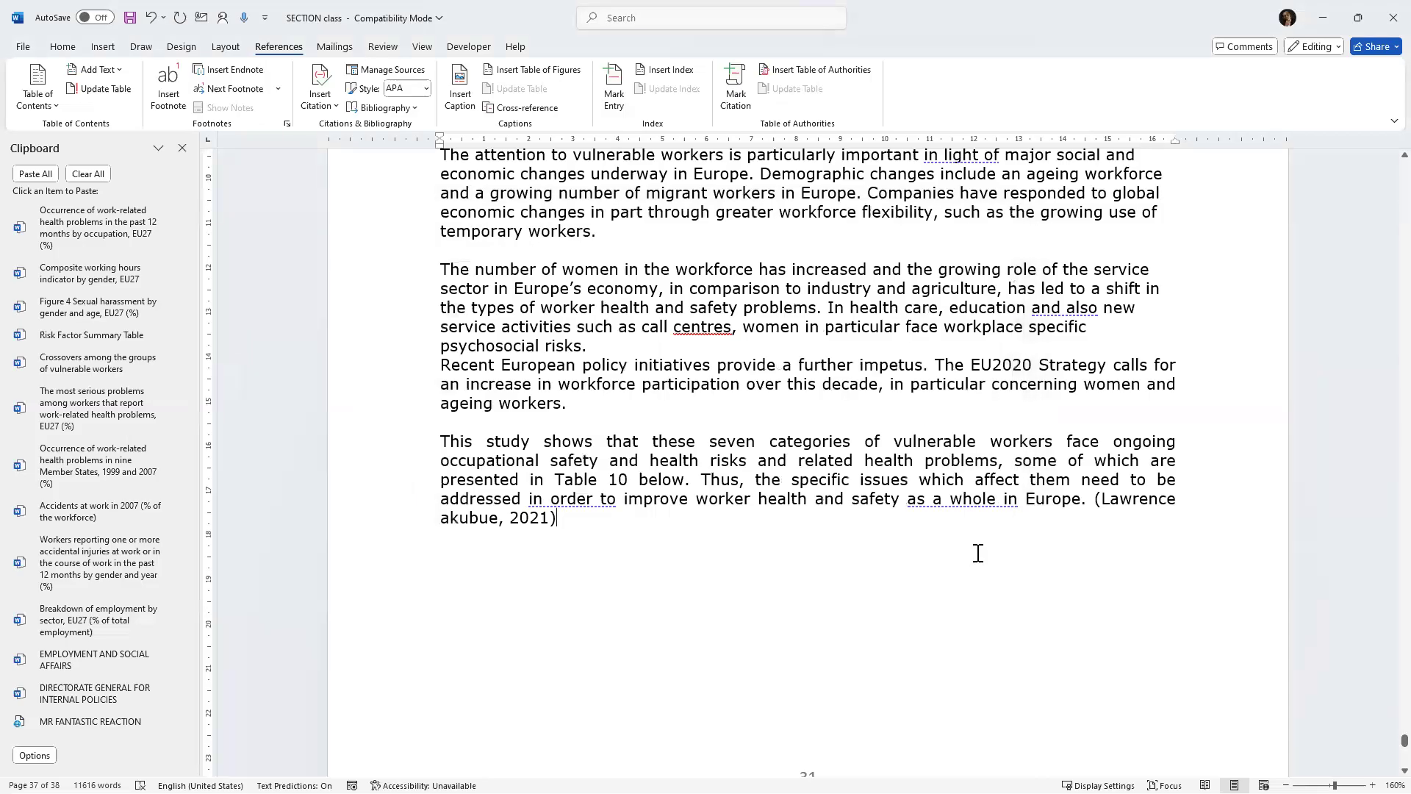
Insert a citation of the edited two-author source after "as a whole in Europe." and delete the old citation.
click(1087, 498)
click(336, 107)
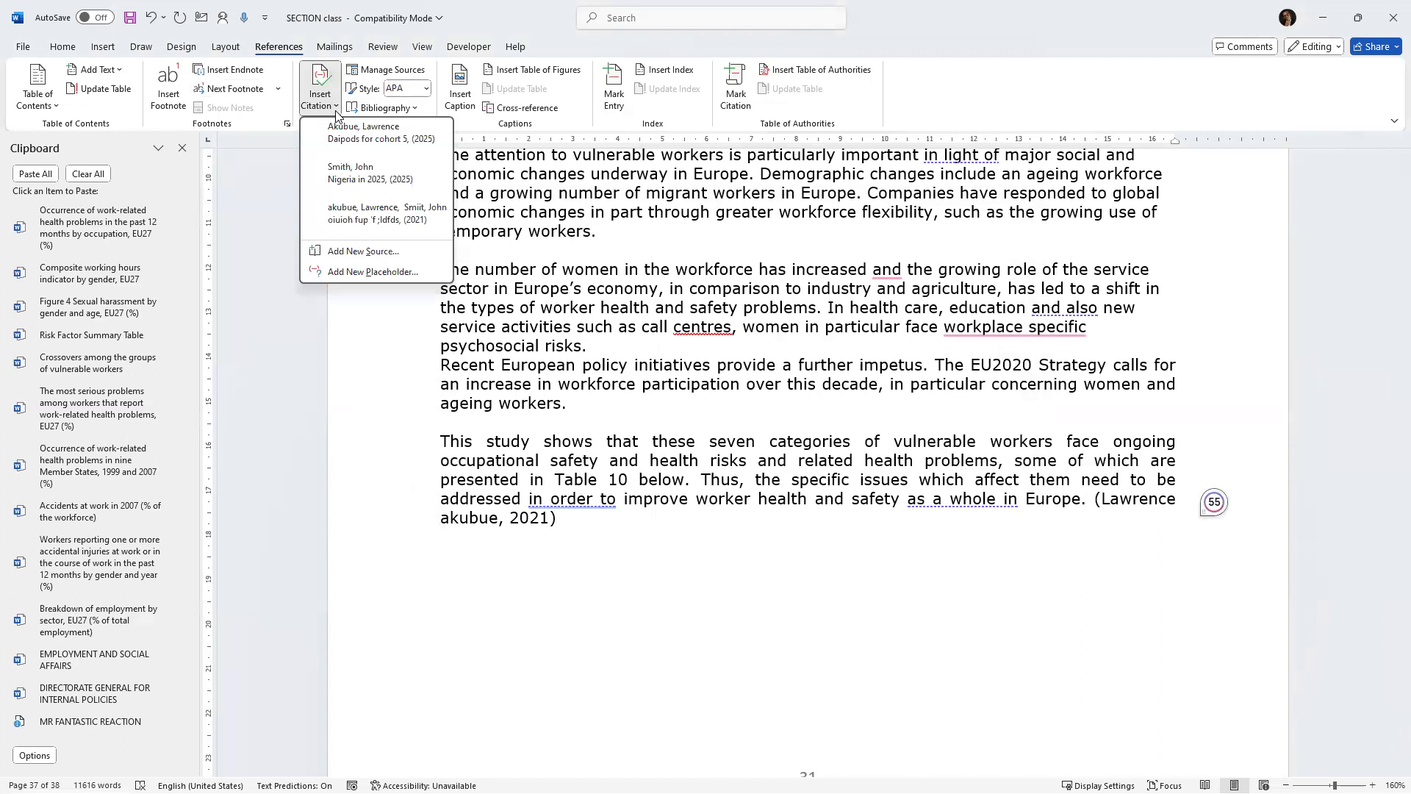
click(362, 215)
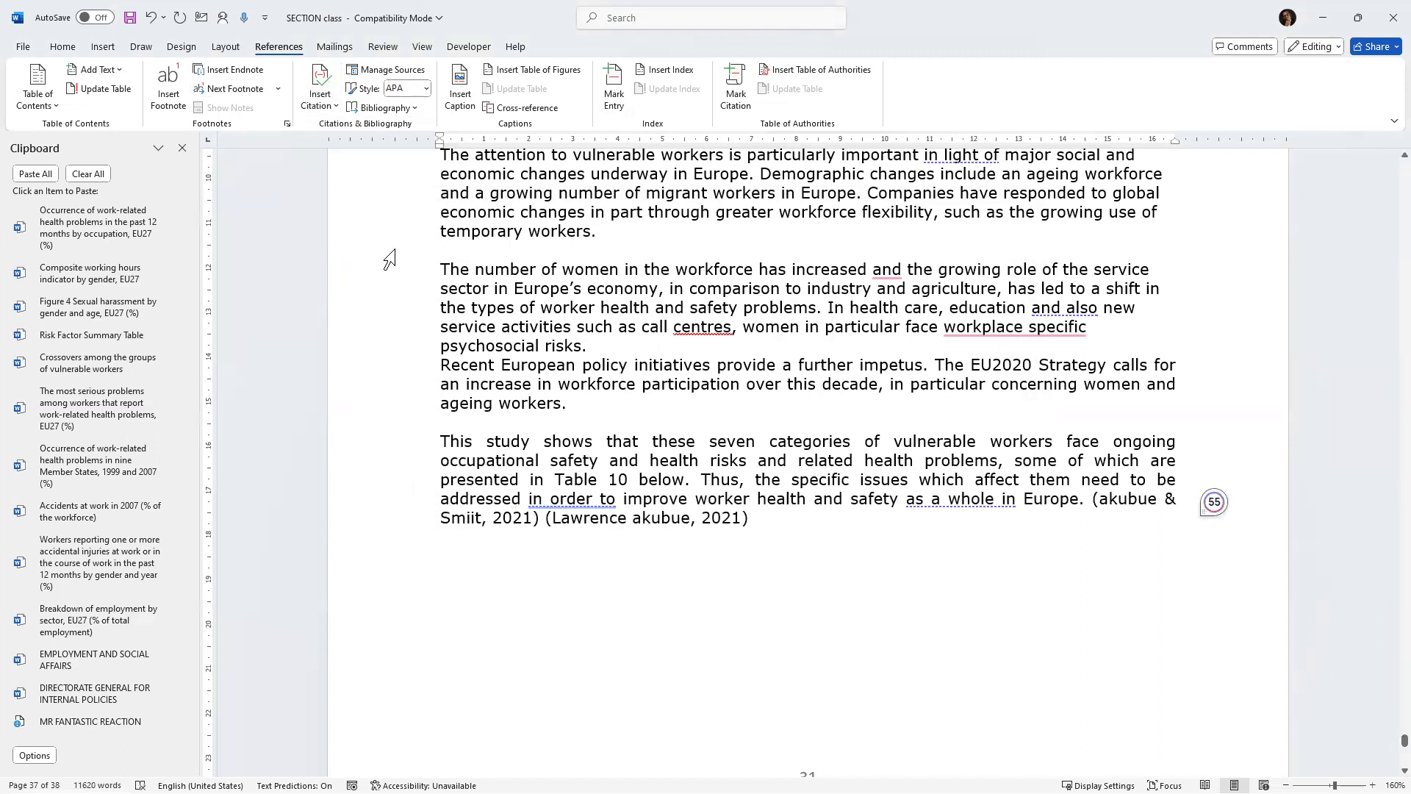
drag(750, 520, 543, 517)
key(Delete)
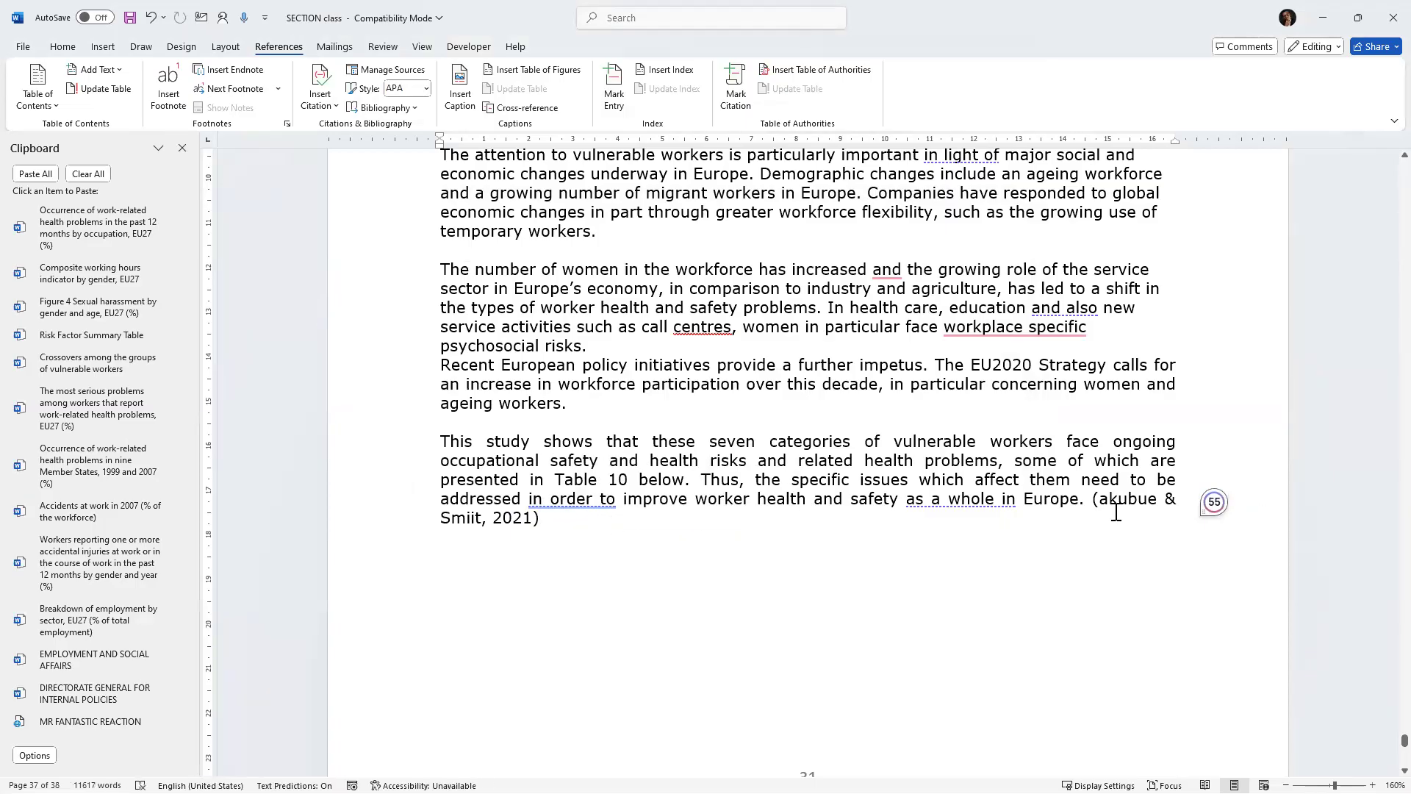
Edit the same source again, capitalising the first author's surname and adding a third author, updating both lists.
ctrl+scroll(1112, 512, up, 6)
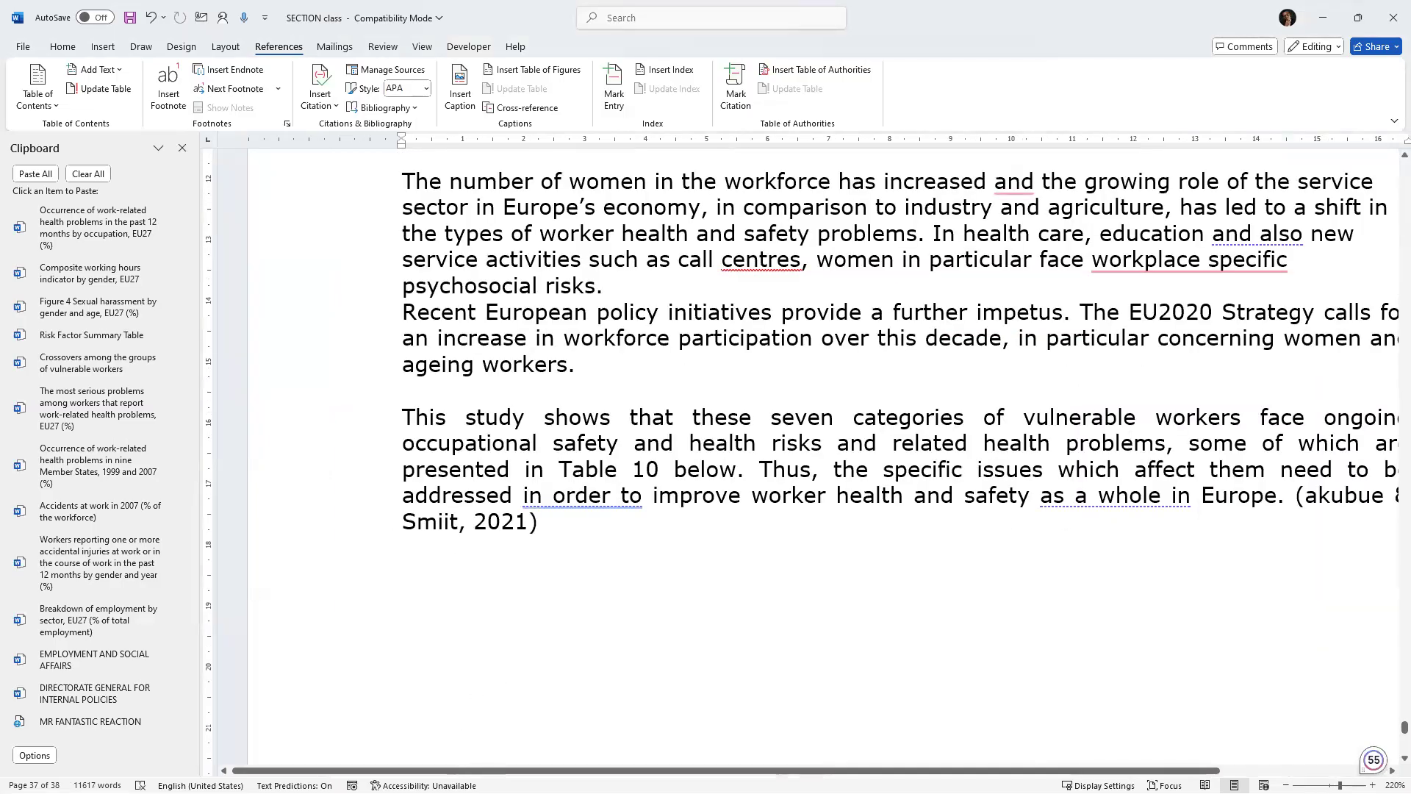
drag(778, 770, 868, 770)
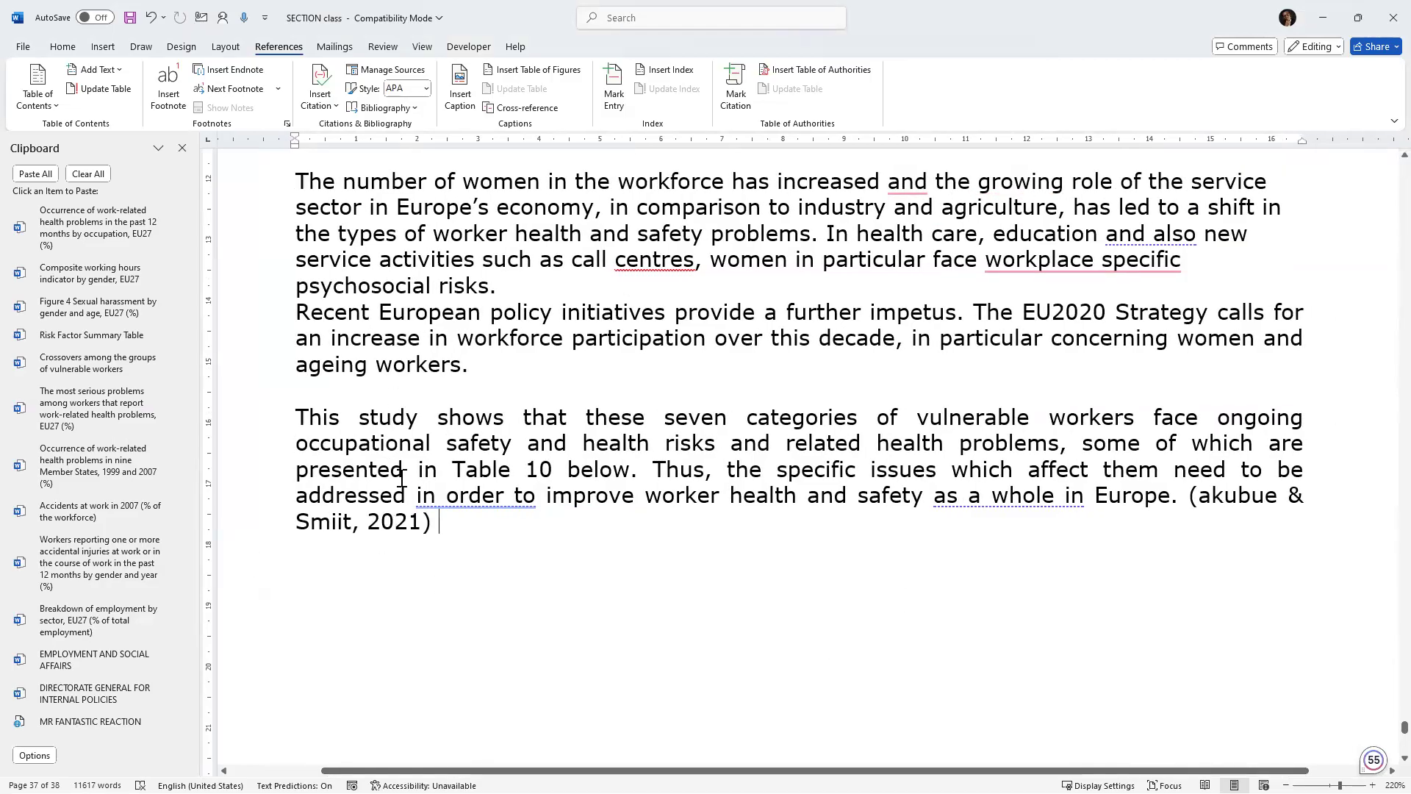
click(387, 72)
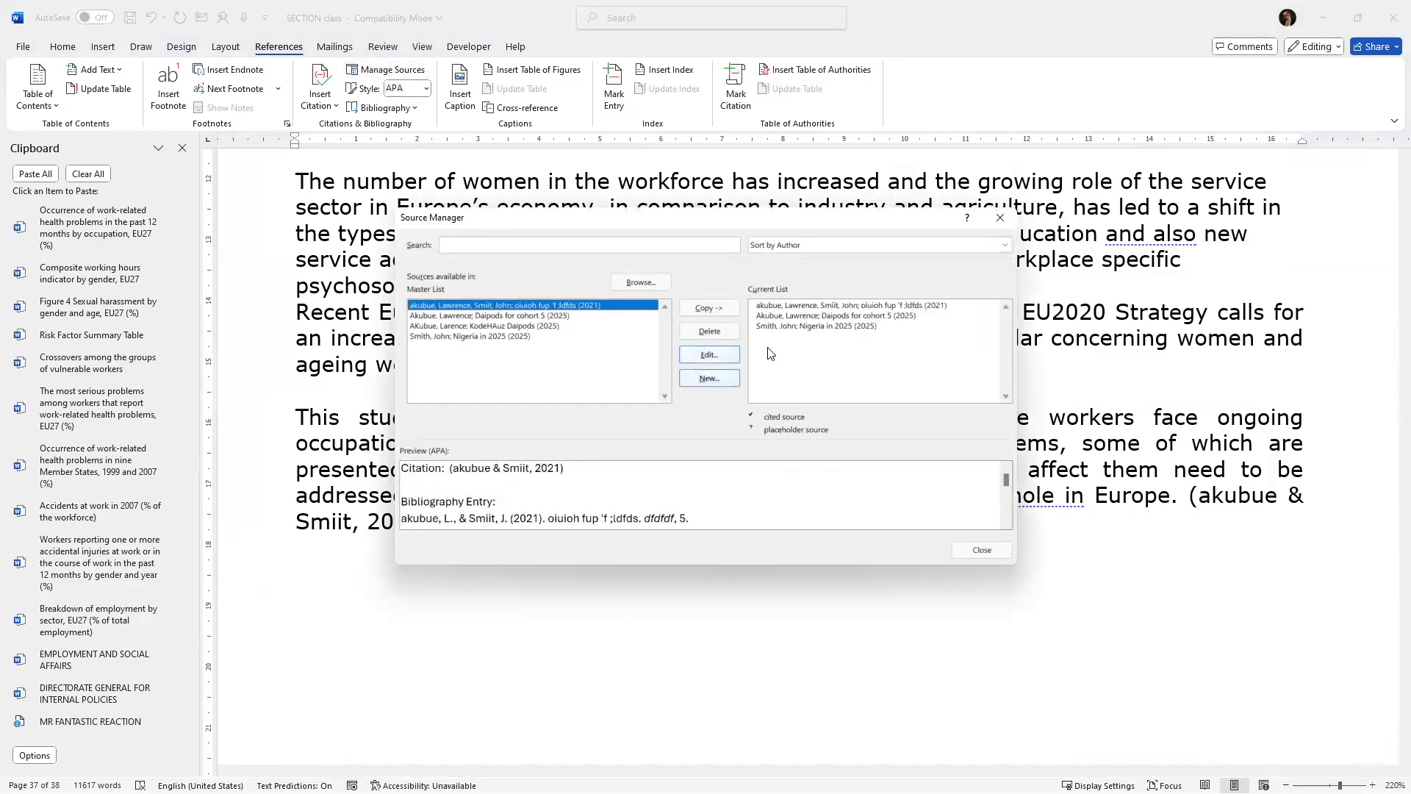
click(828, 307)
click(709, 356)
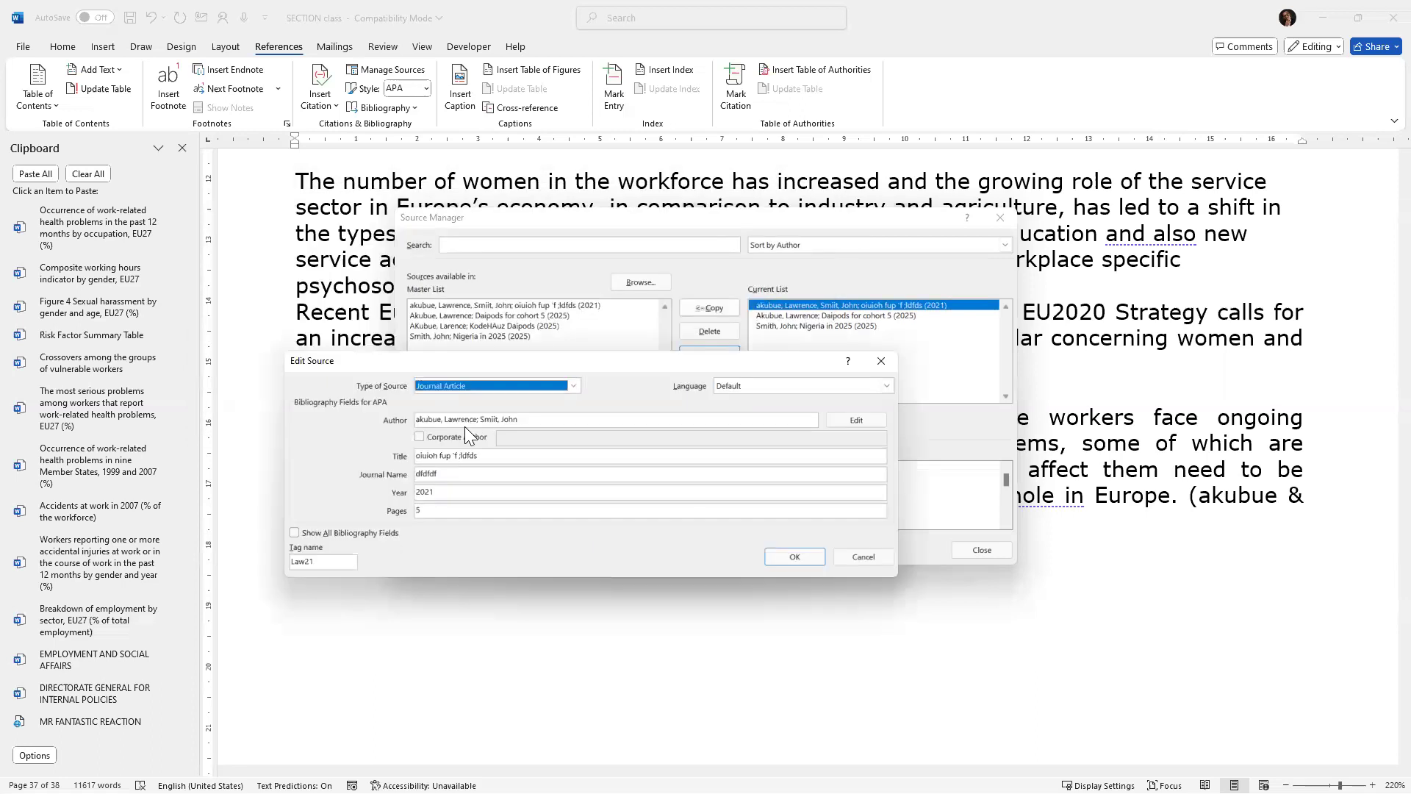
click(421, 419)
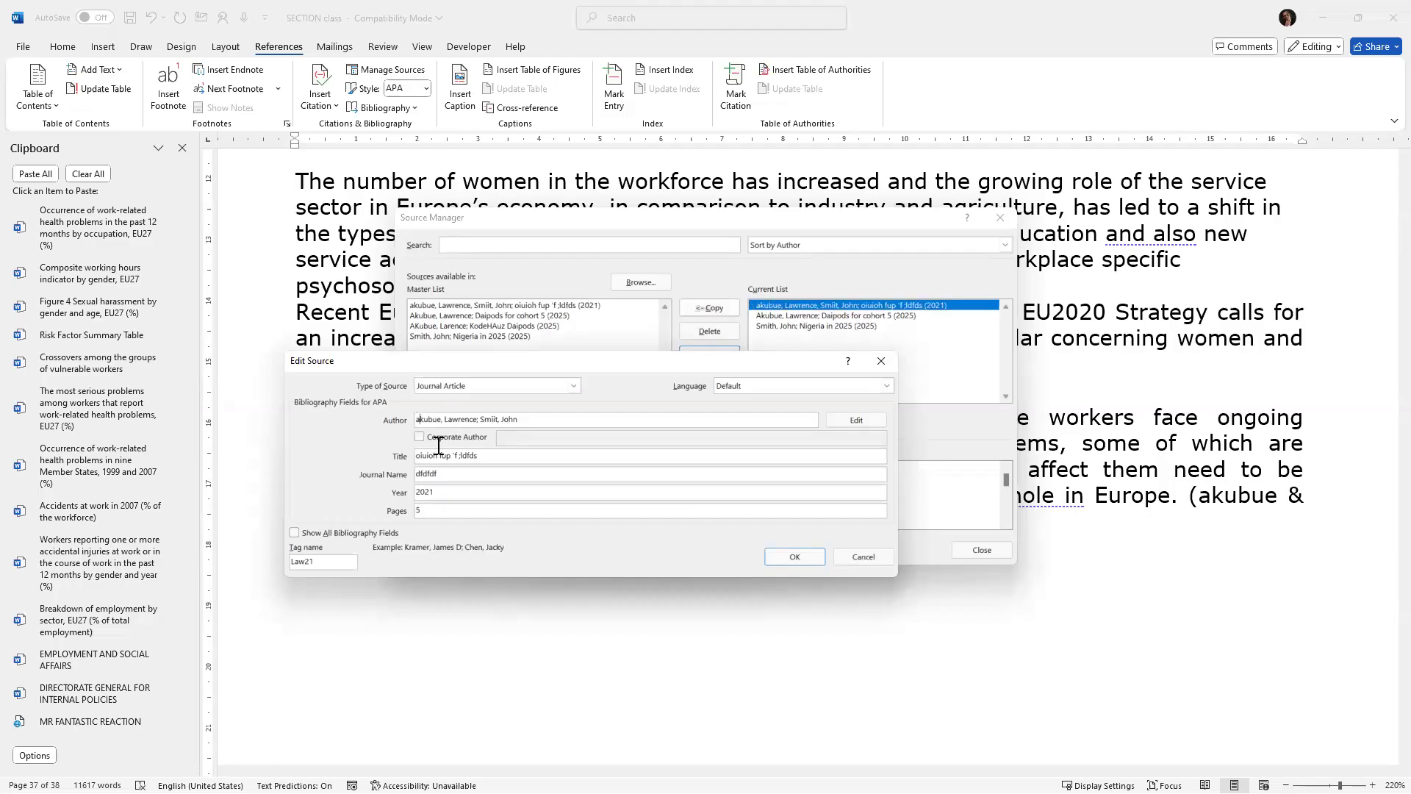
key(BackSpace)
text(A)
click(792, 559)
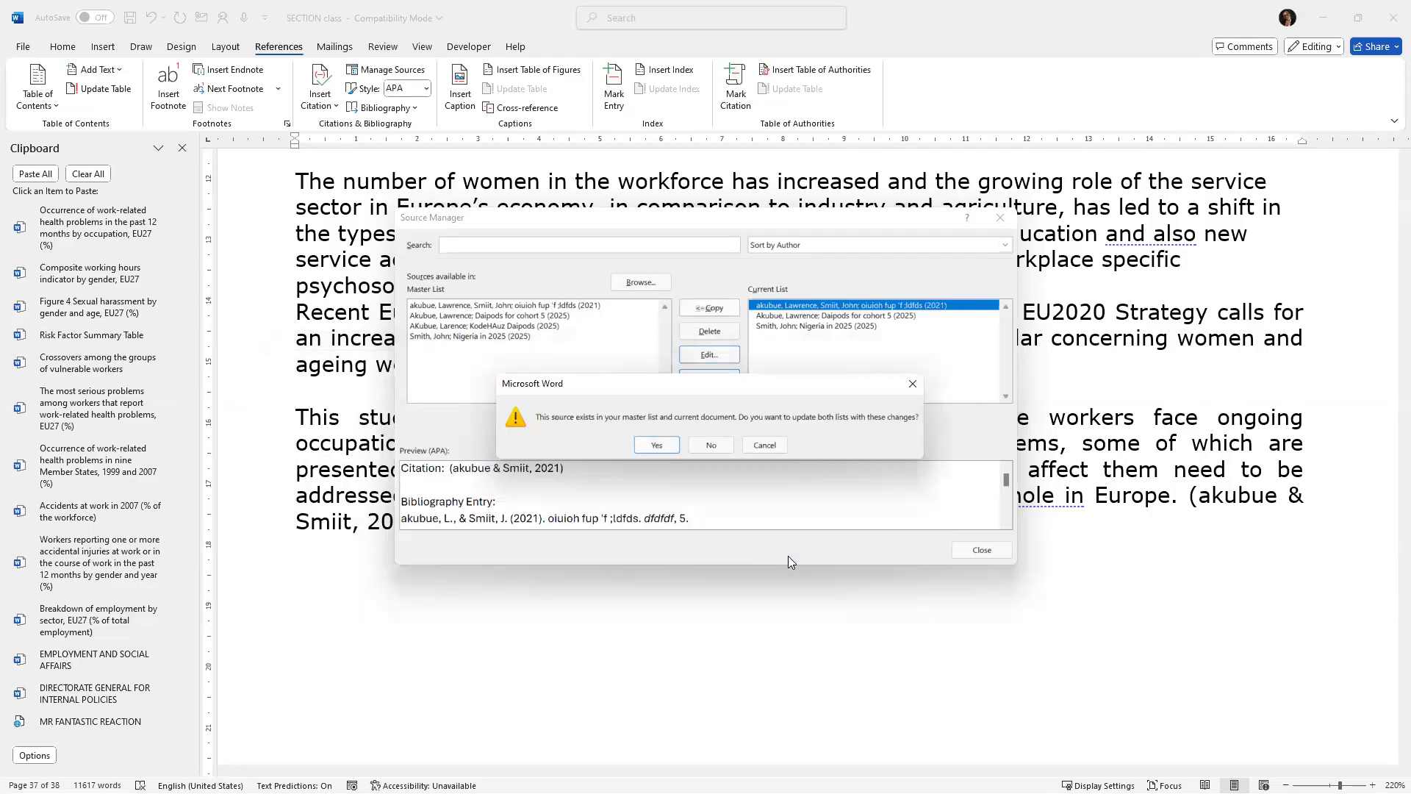
click(664, 444)
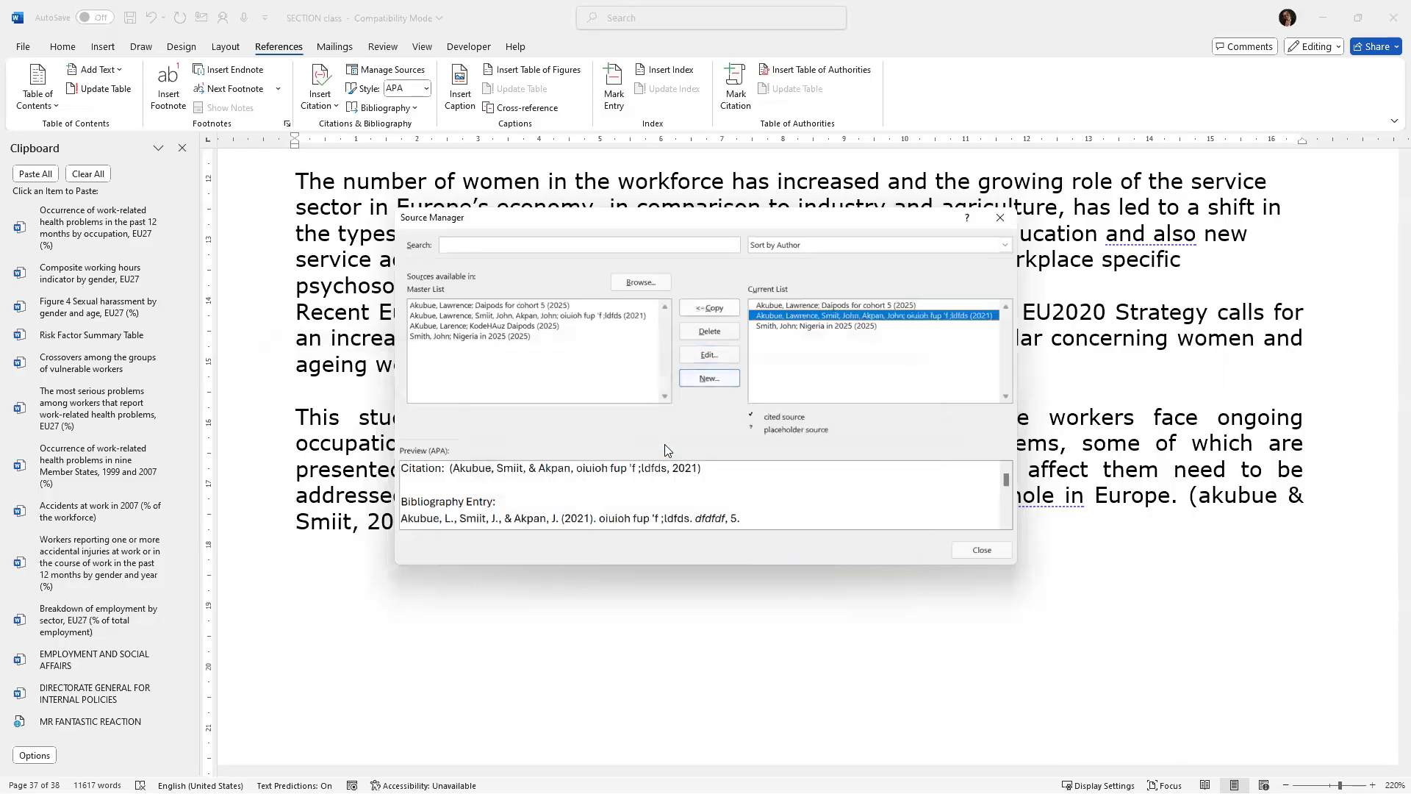
click(1001, 219)
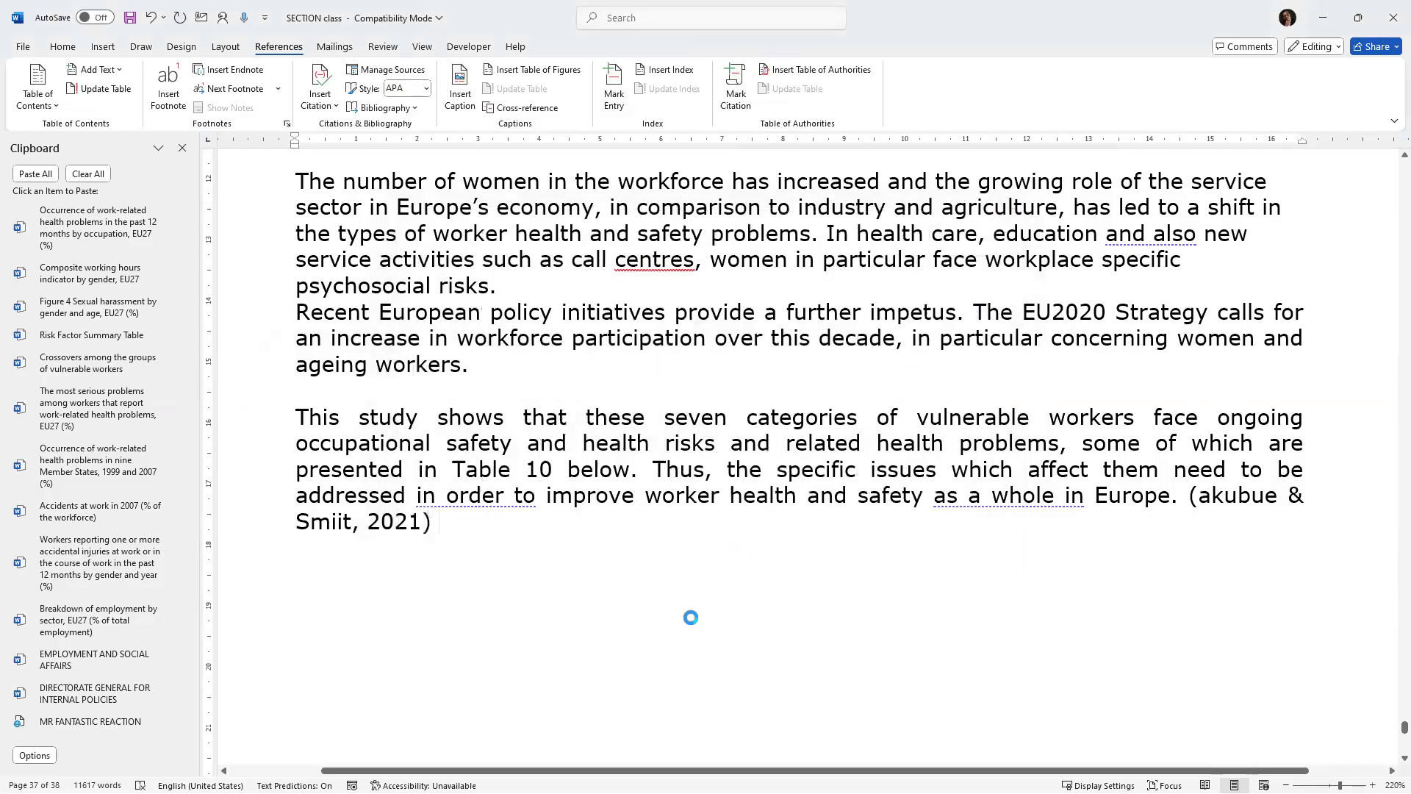
Replace the citation after "as a whole in Europe." with a citation of the updated three-author source.
drag(1213, 500, 1216, 584)
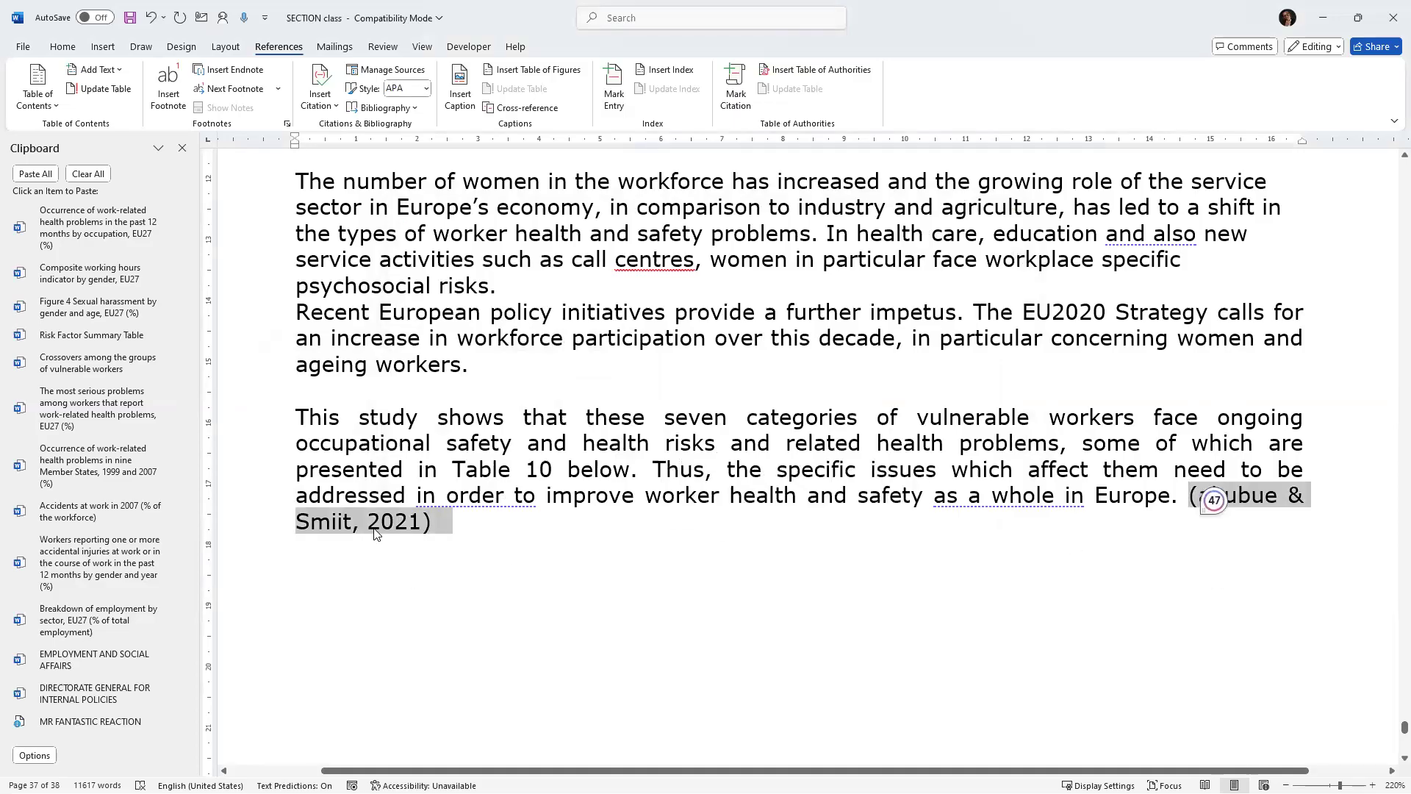
right_click(371, 530)
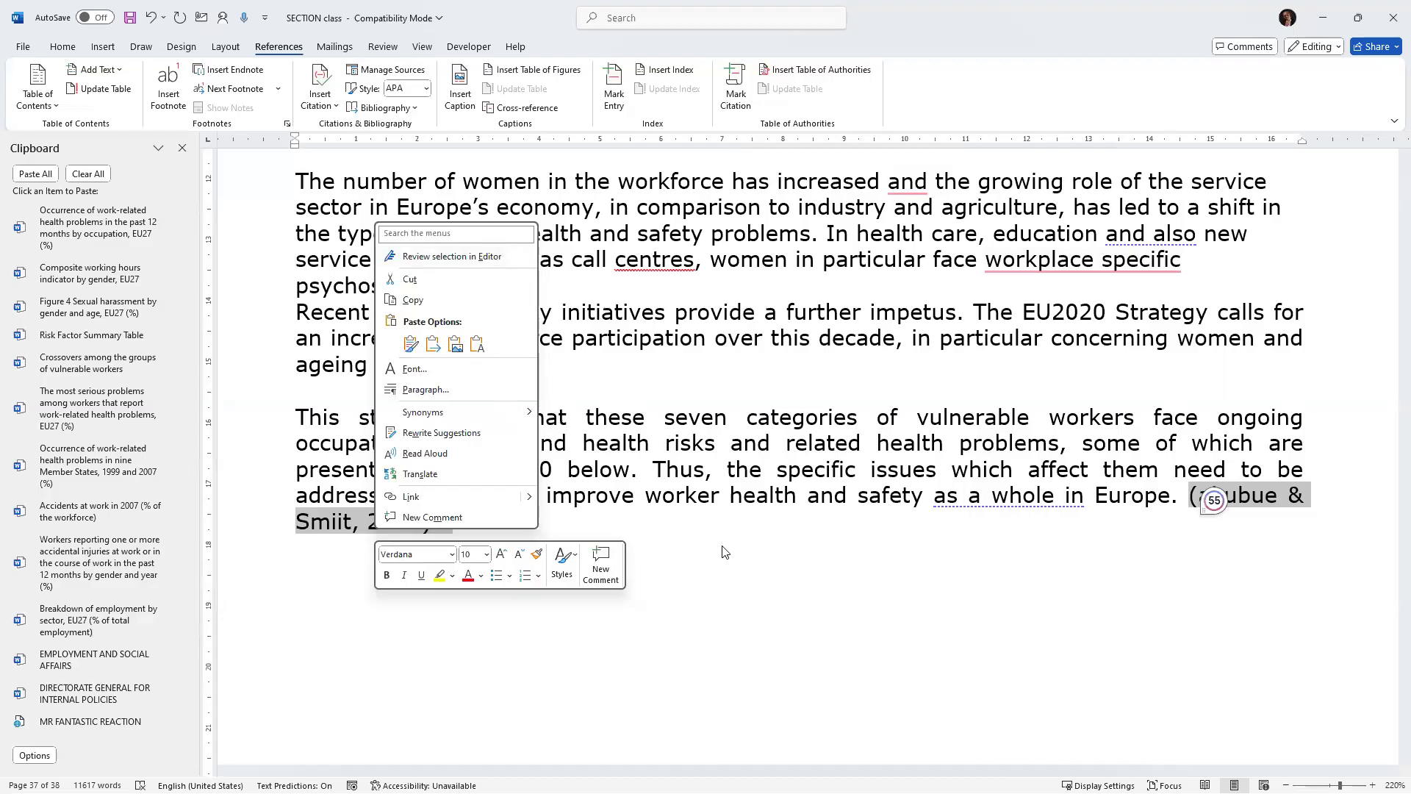
key(Escape)
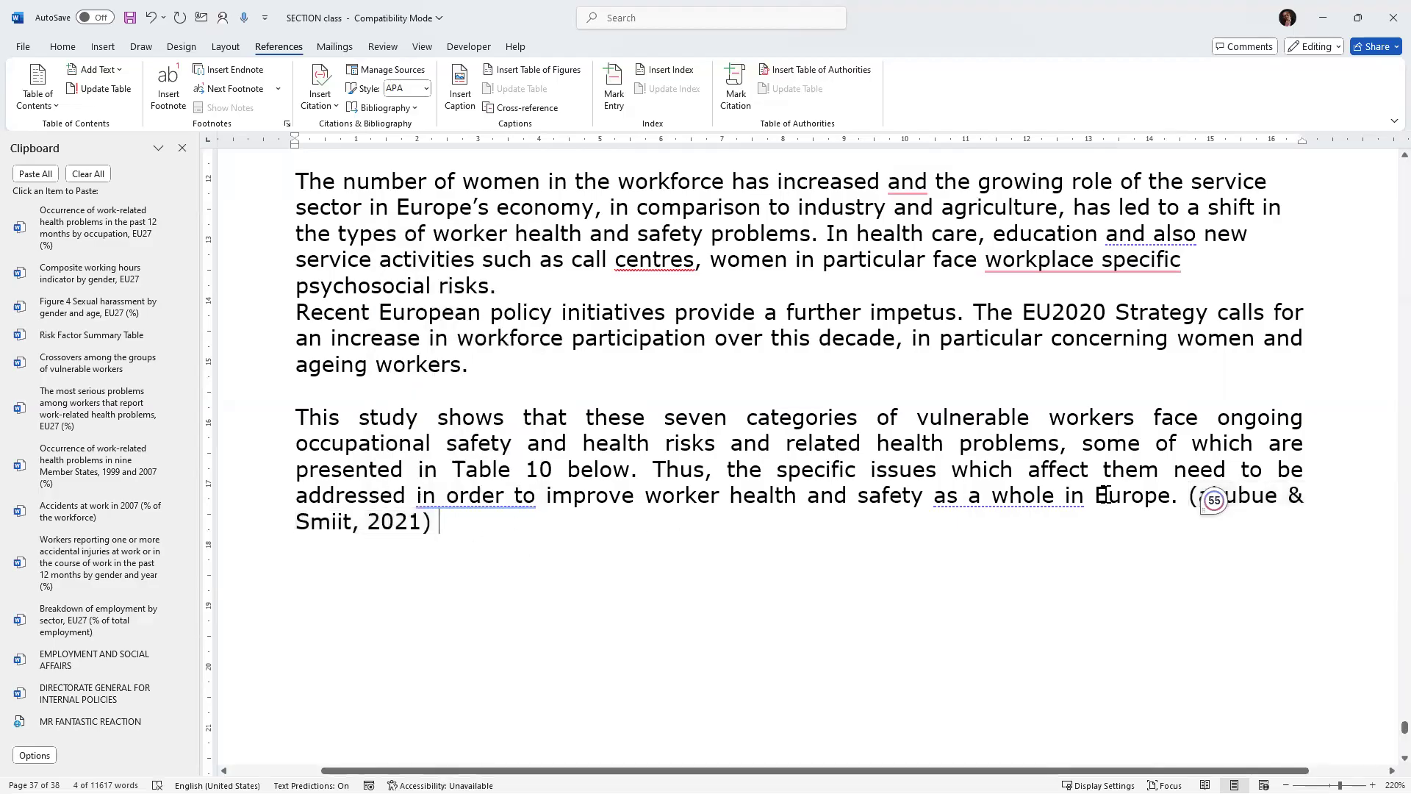
drag(1192, 494, 1180, 499)
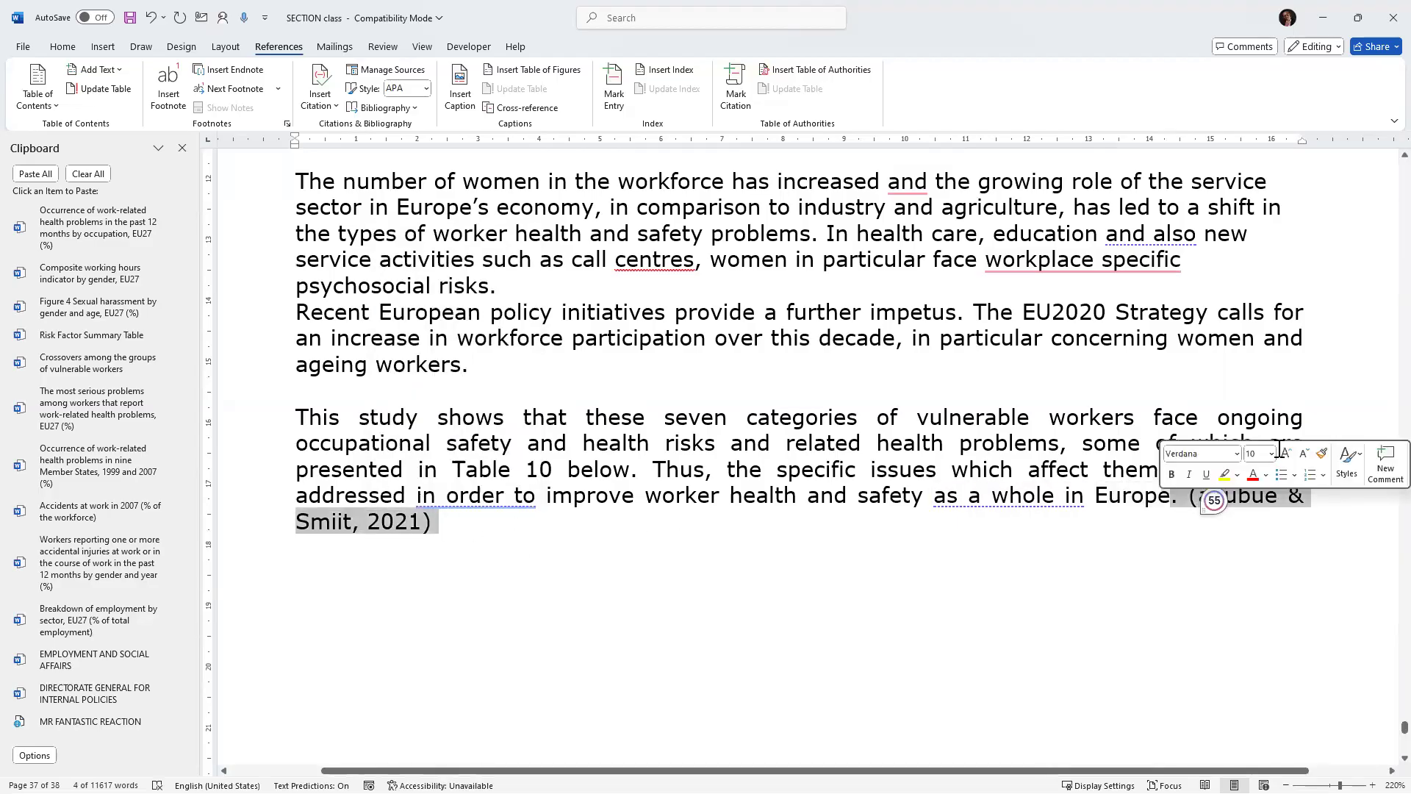
key(BackSpace)
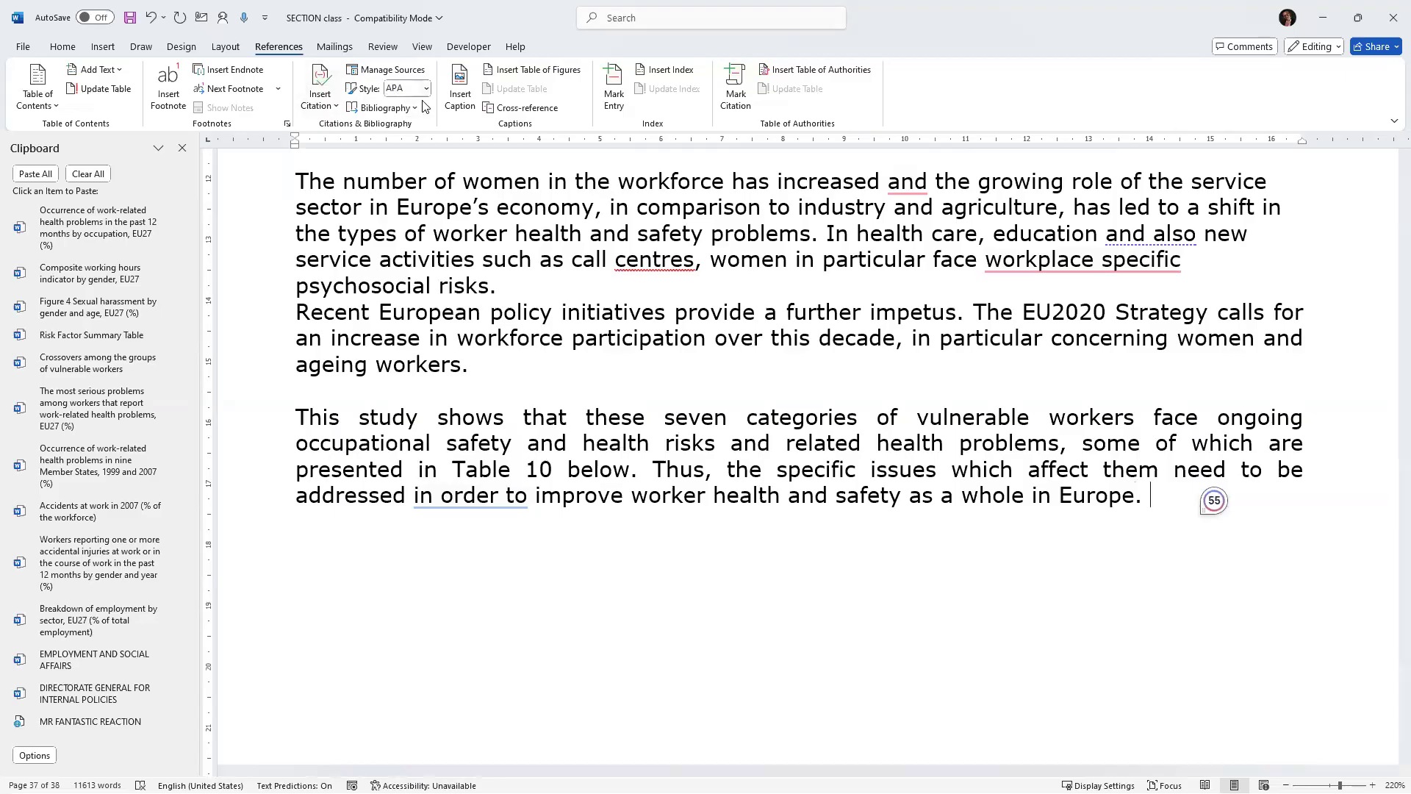
click(334, 110)
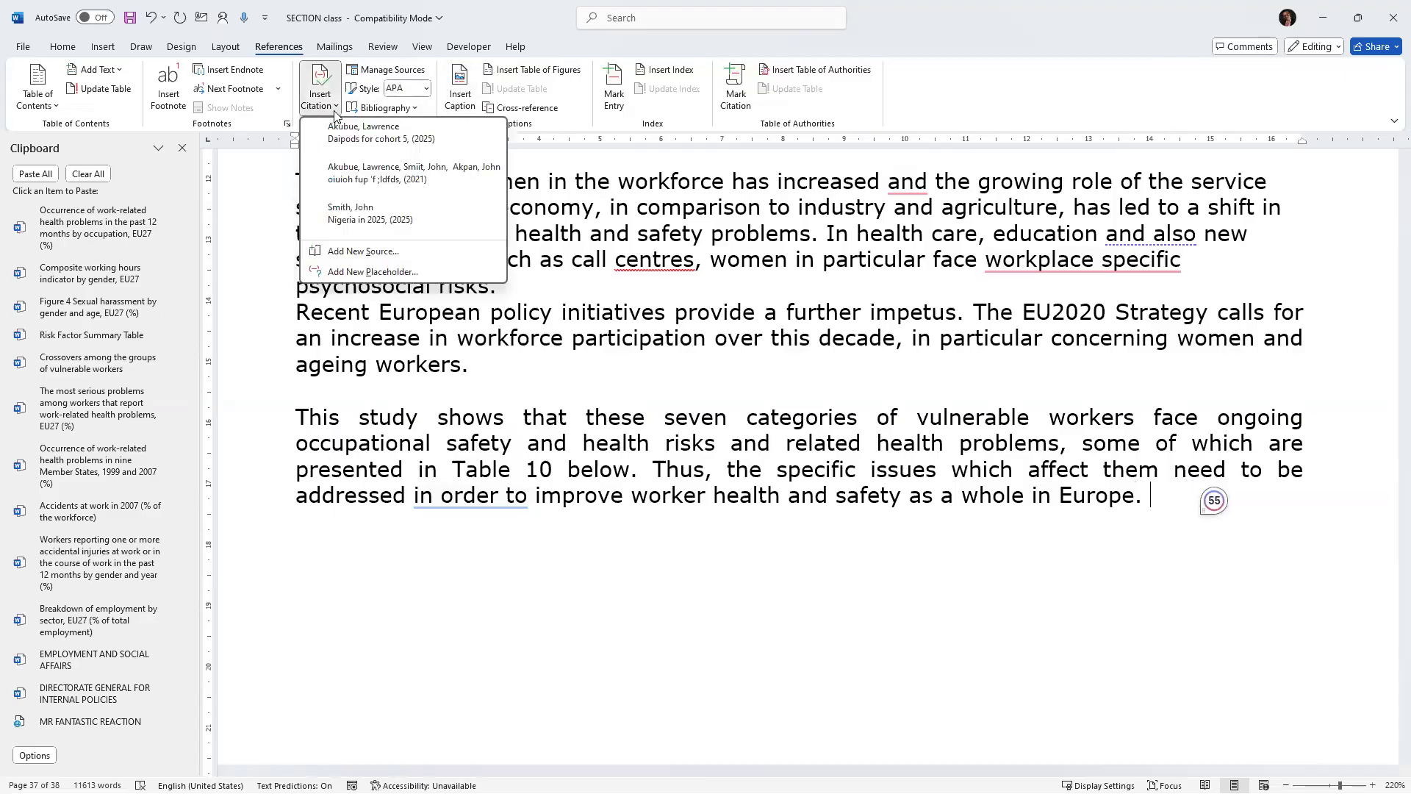
click(349, 172)
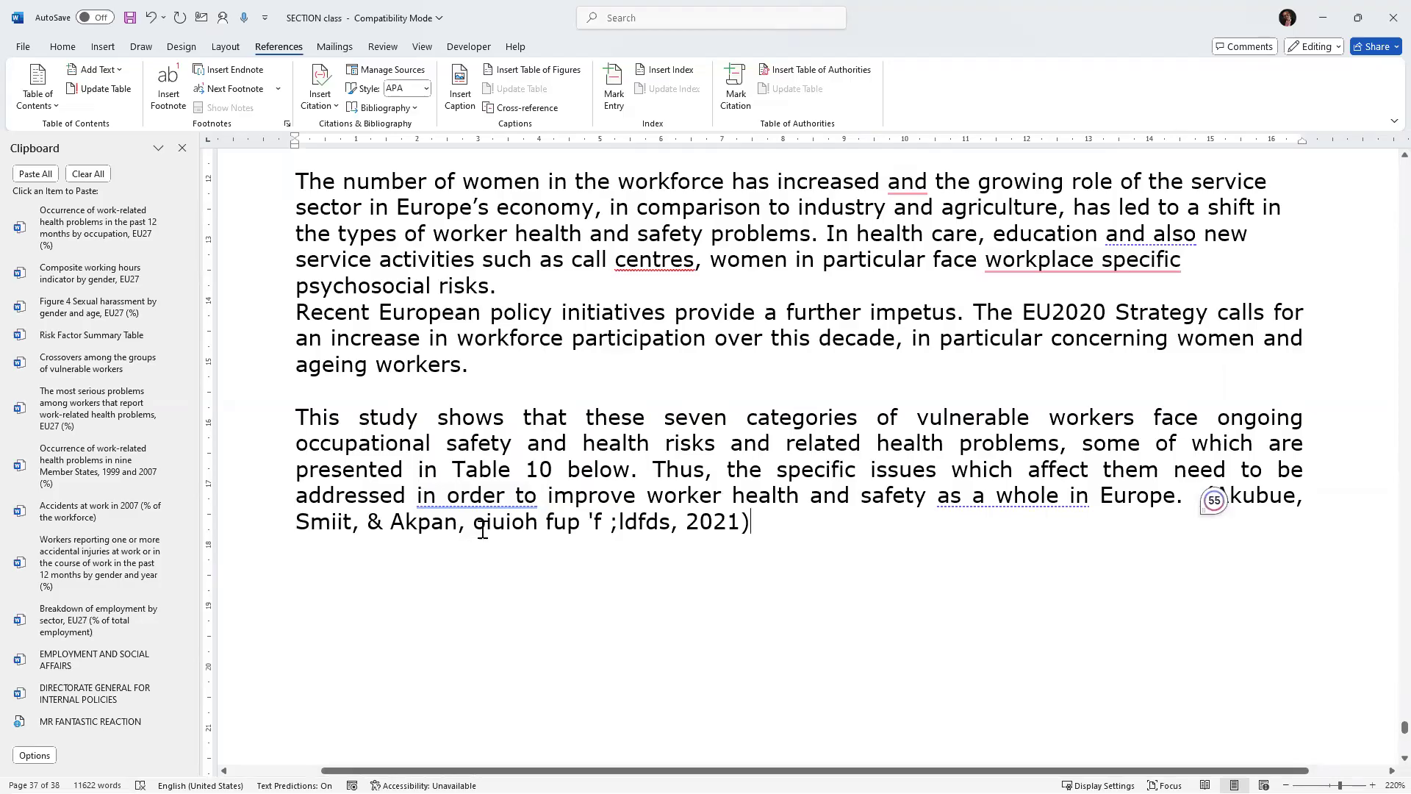
Delete the old bibliography entries beneath the REFERENCES heading.
drag(474, 522, 722, 548)
click(721, 544)
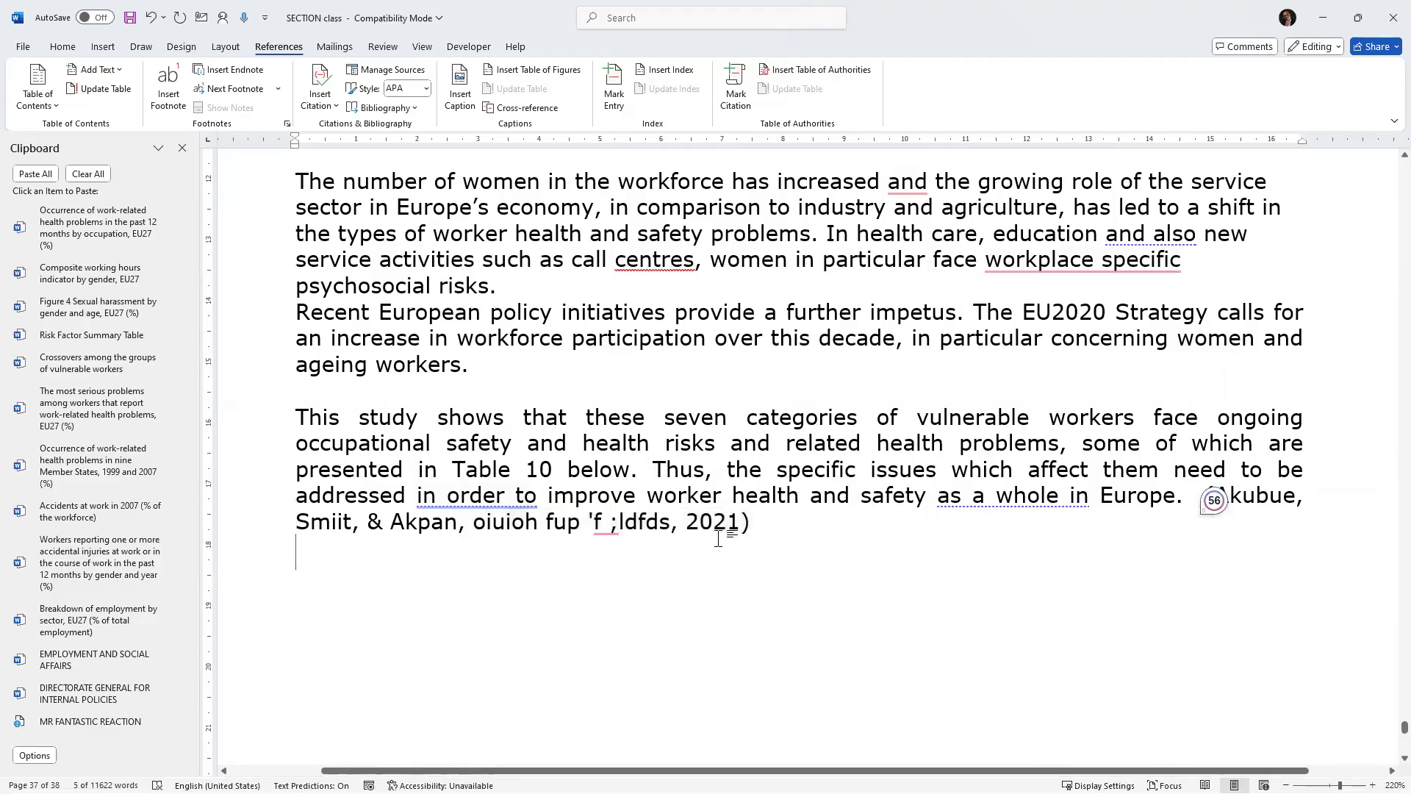
key(ctrl+Return)
right_click(685, 291)
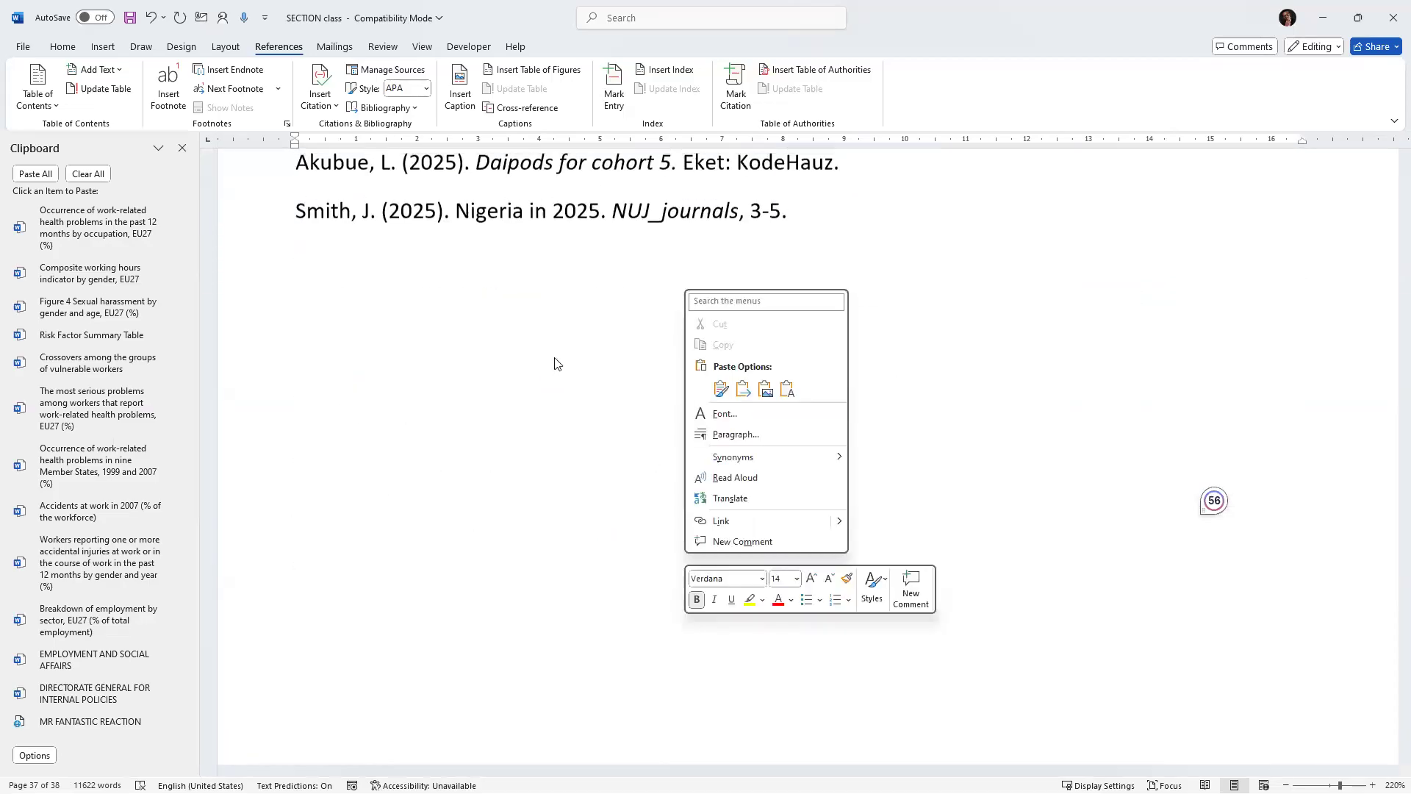
click(451, 184)
scroll(500, 353, up, 5)
scroll(506, 379, down, 3)
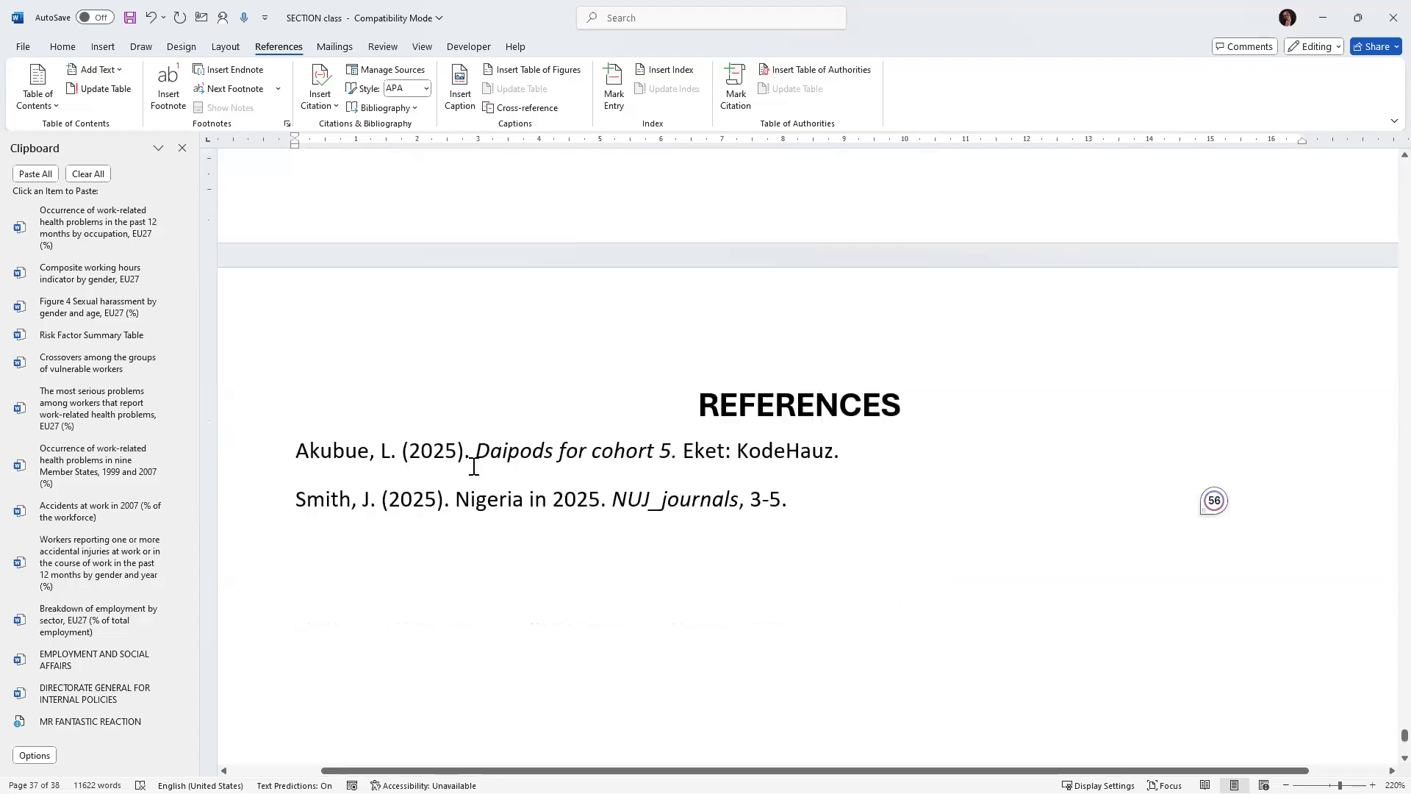
drag(444, 391, 607, 464)
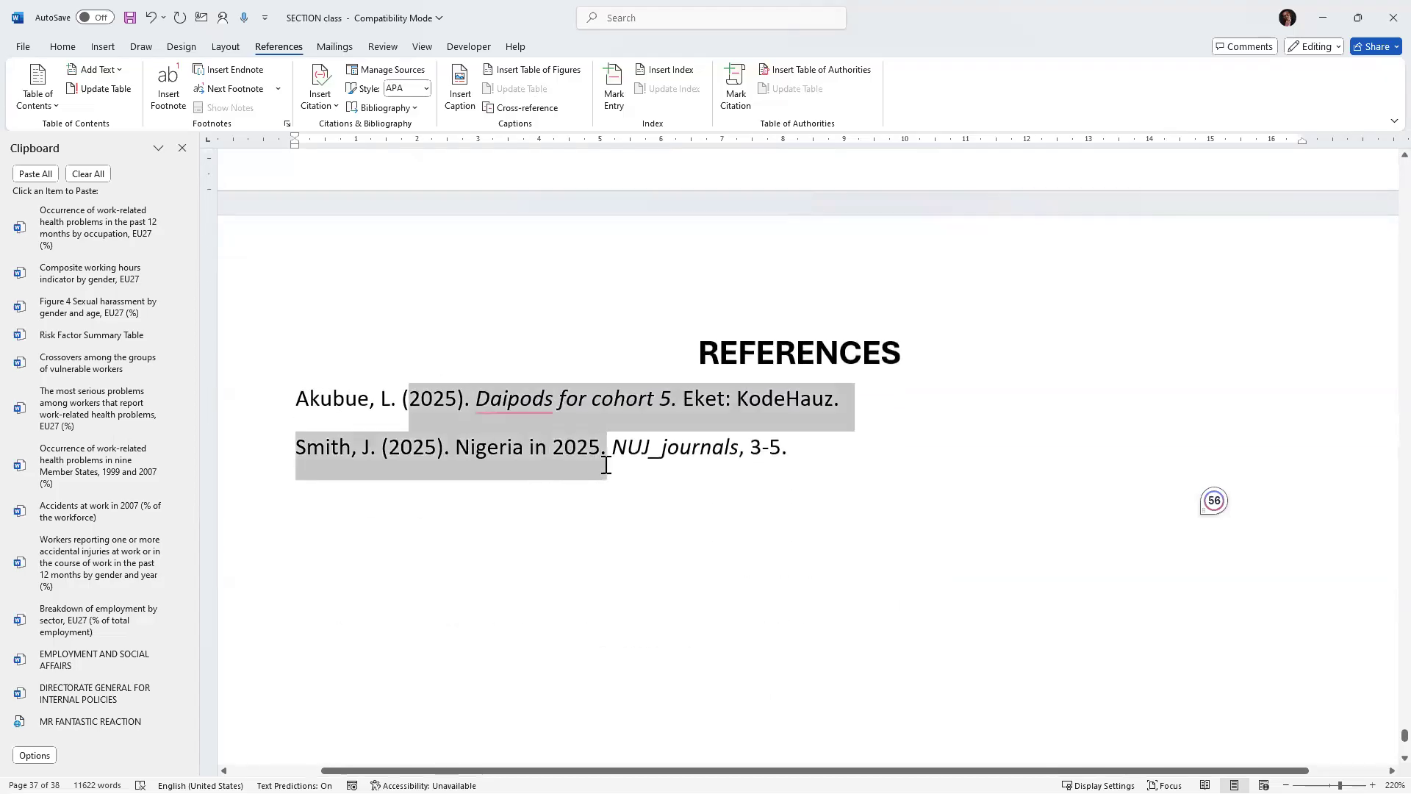
right_click(484, 429)
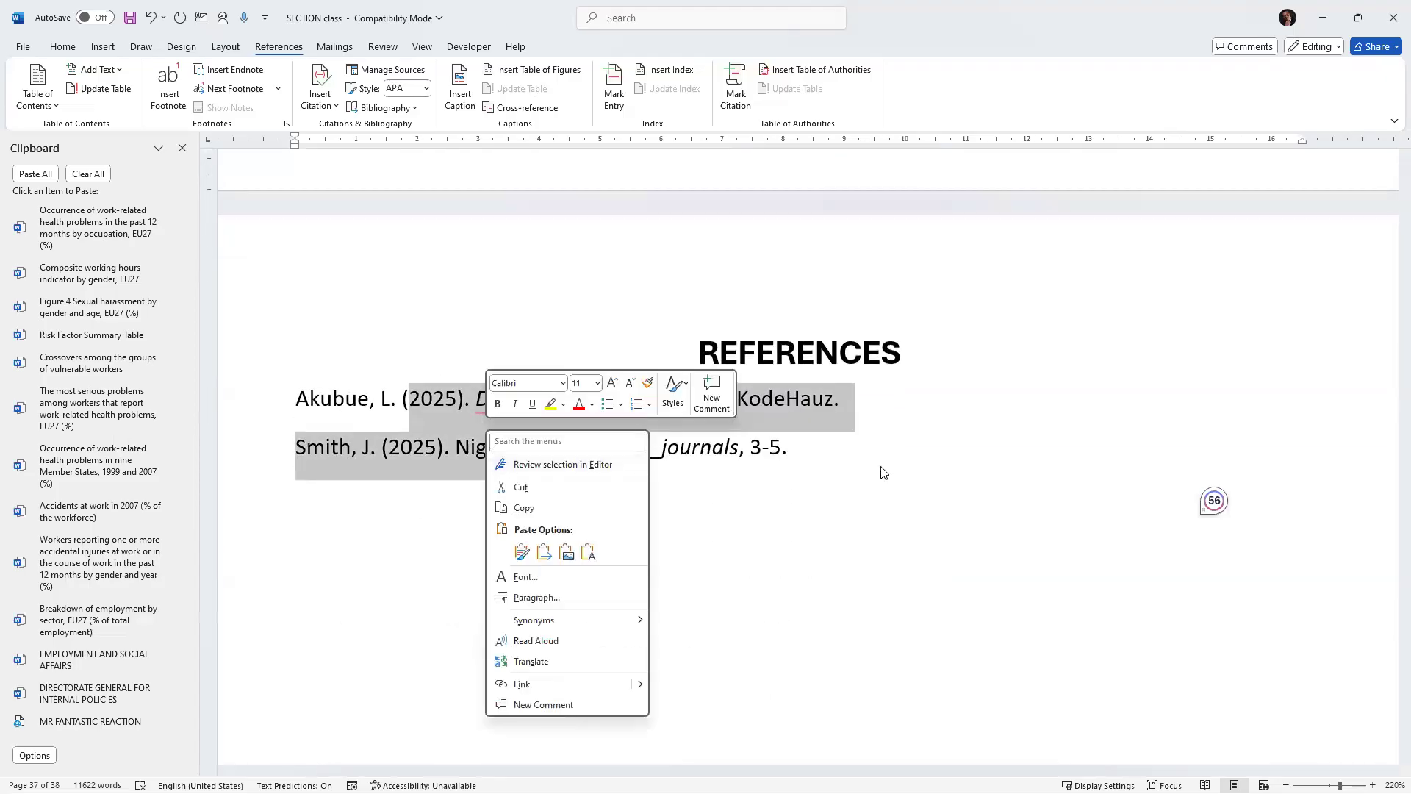
click(797, 451)
drag(796, 451, 258, 390)
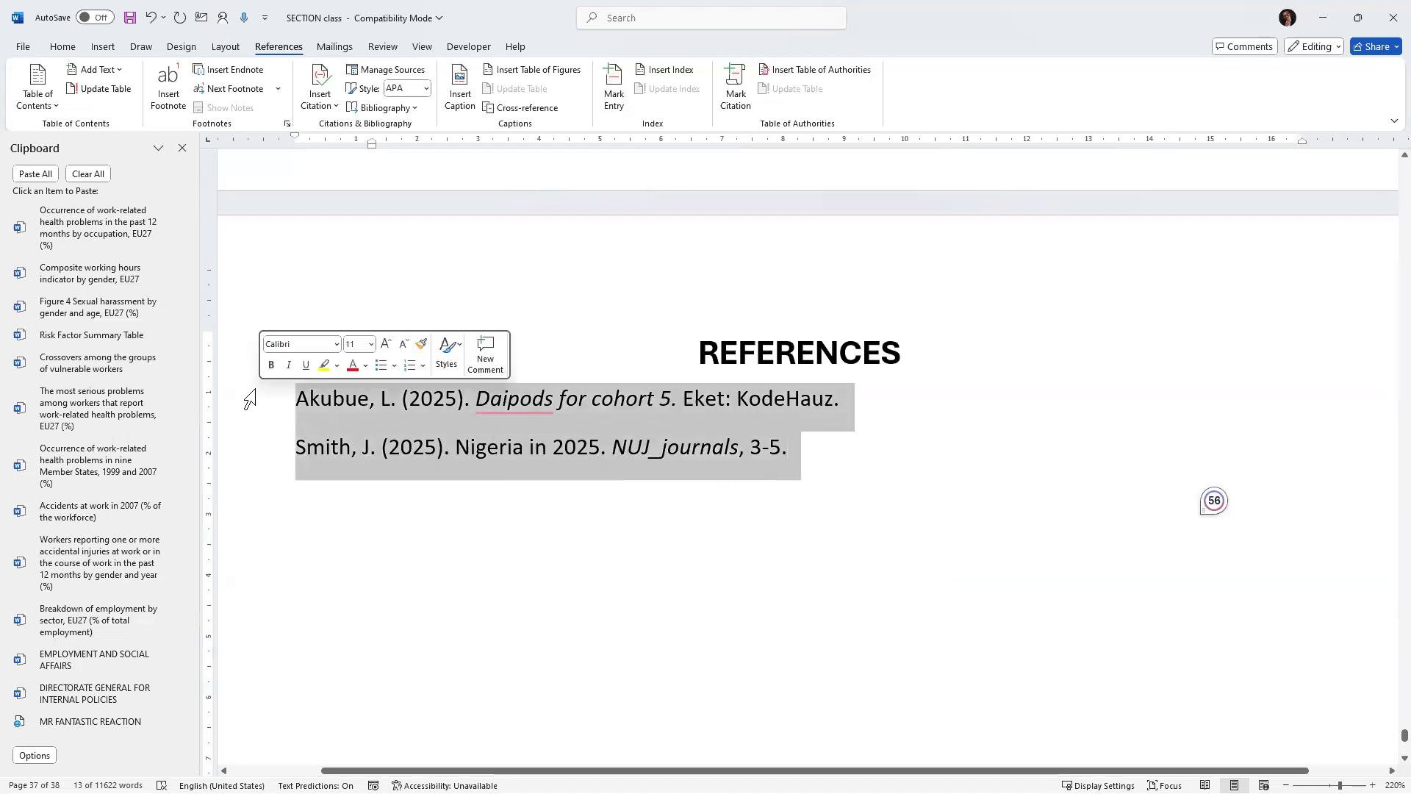
key(Delete)
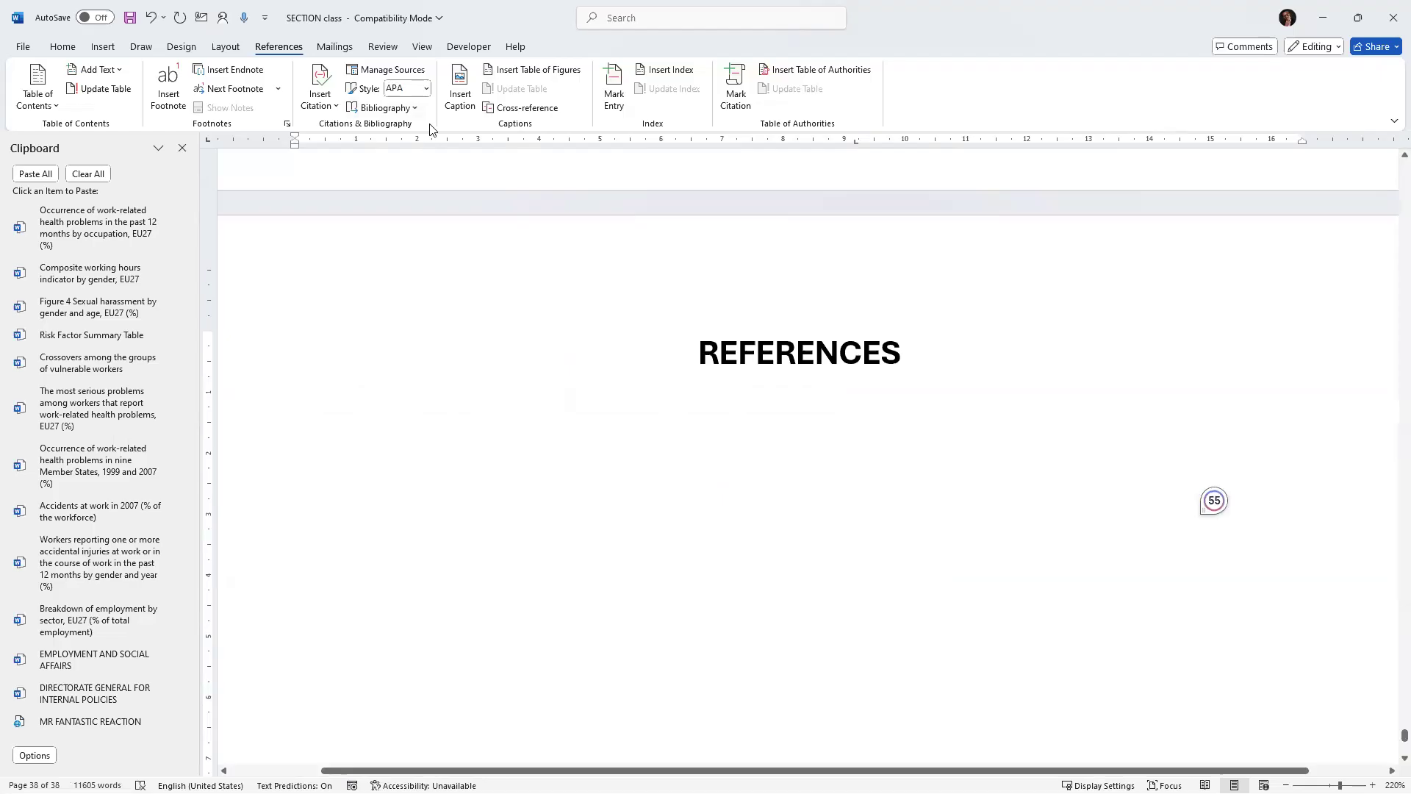
Insert a bibliography of all sources beneath the REFERENCES heading and highlight the second entry's title.
click(410, 110)
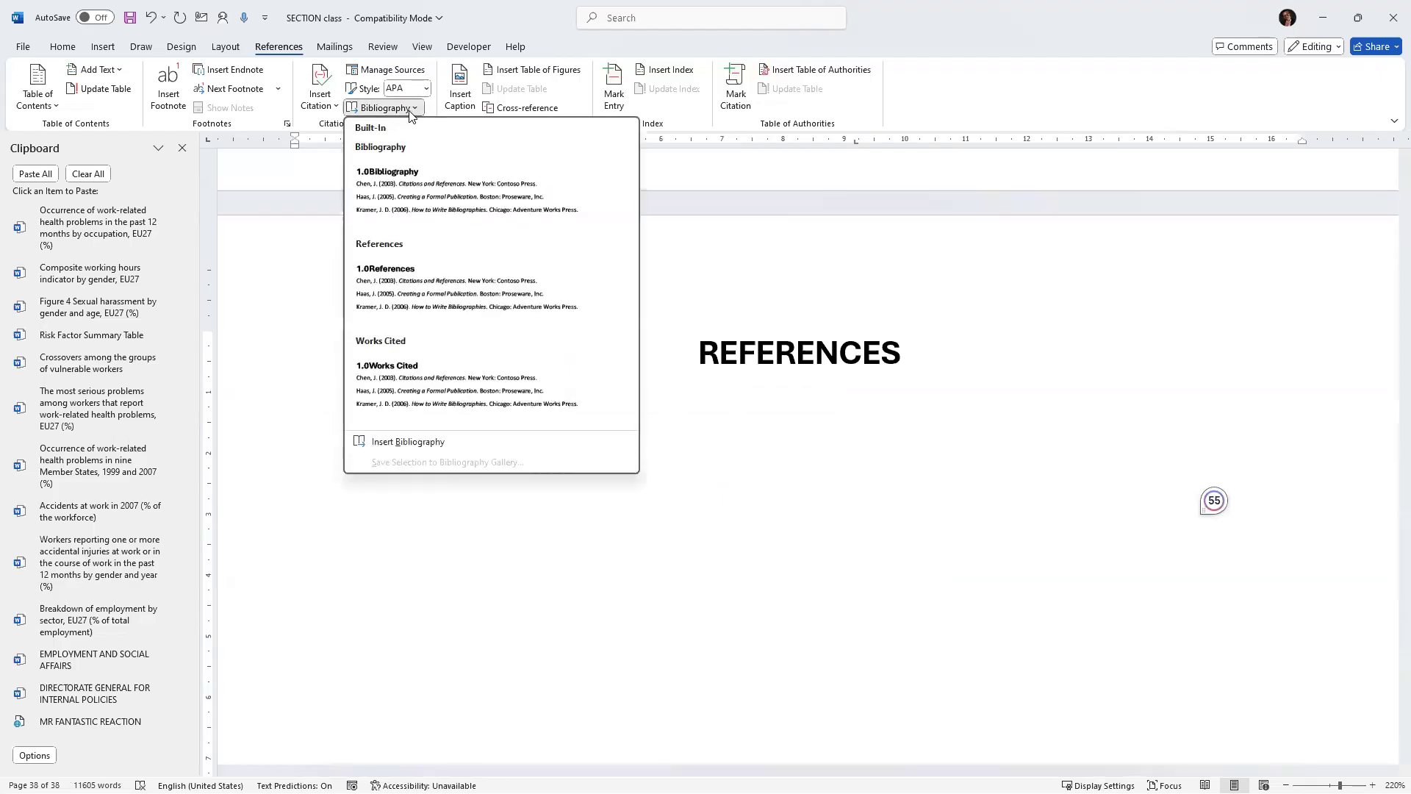
click(401, 442)
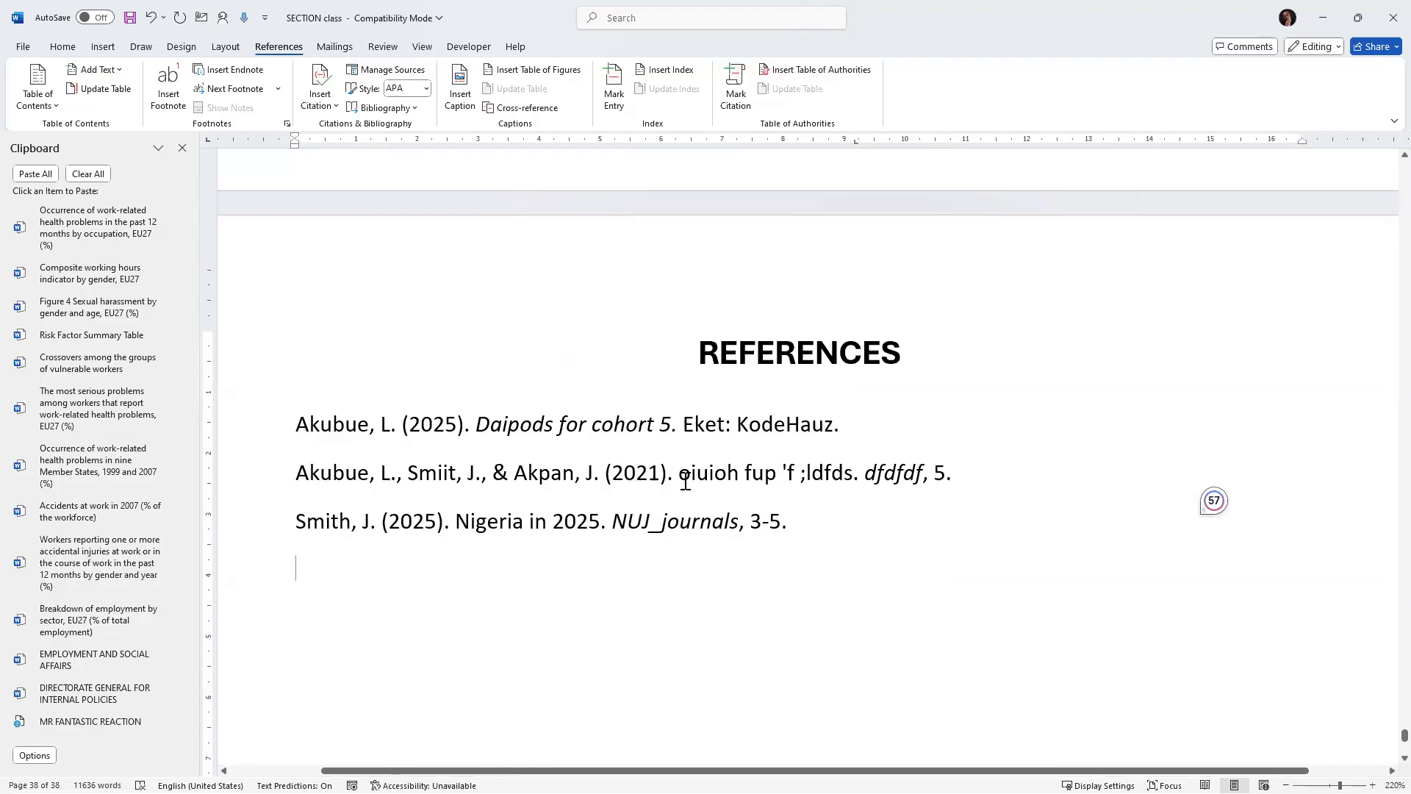
drag(865, 482, 953, 488)
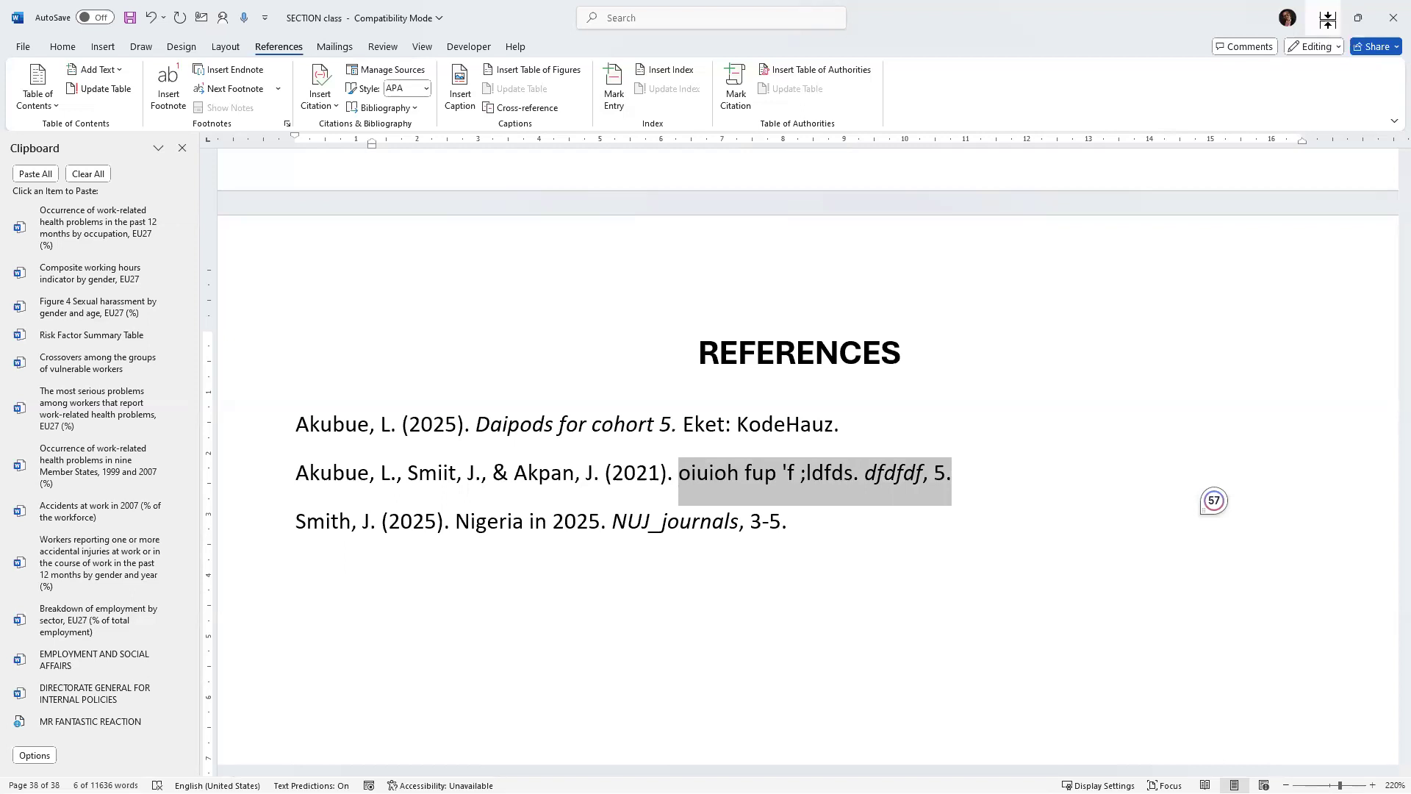
scroll(620, 348, up, 4)
scroll(620, 348, up, 20)
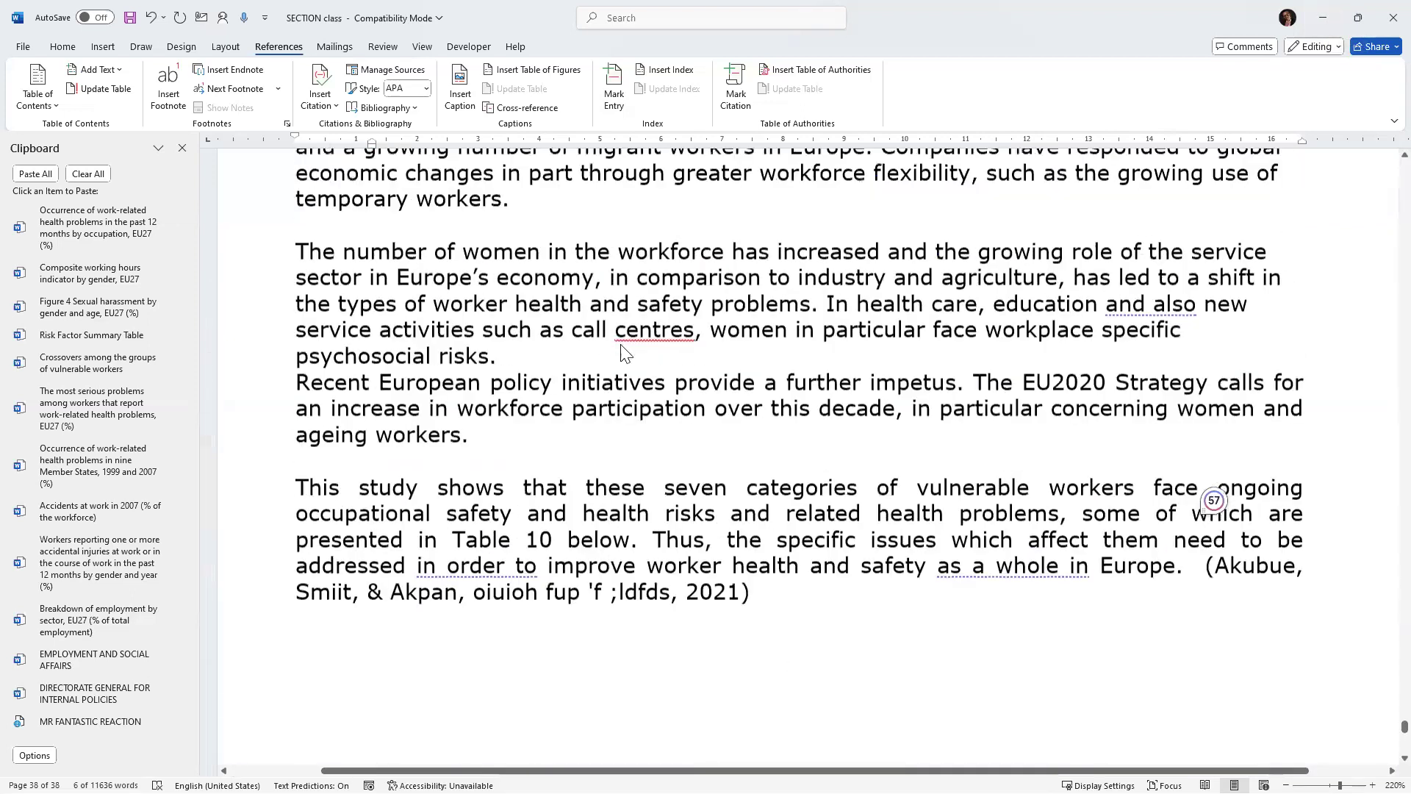
scroll(623, 334, up, 20)
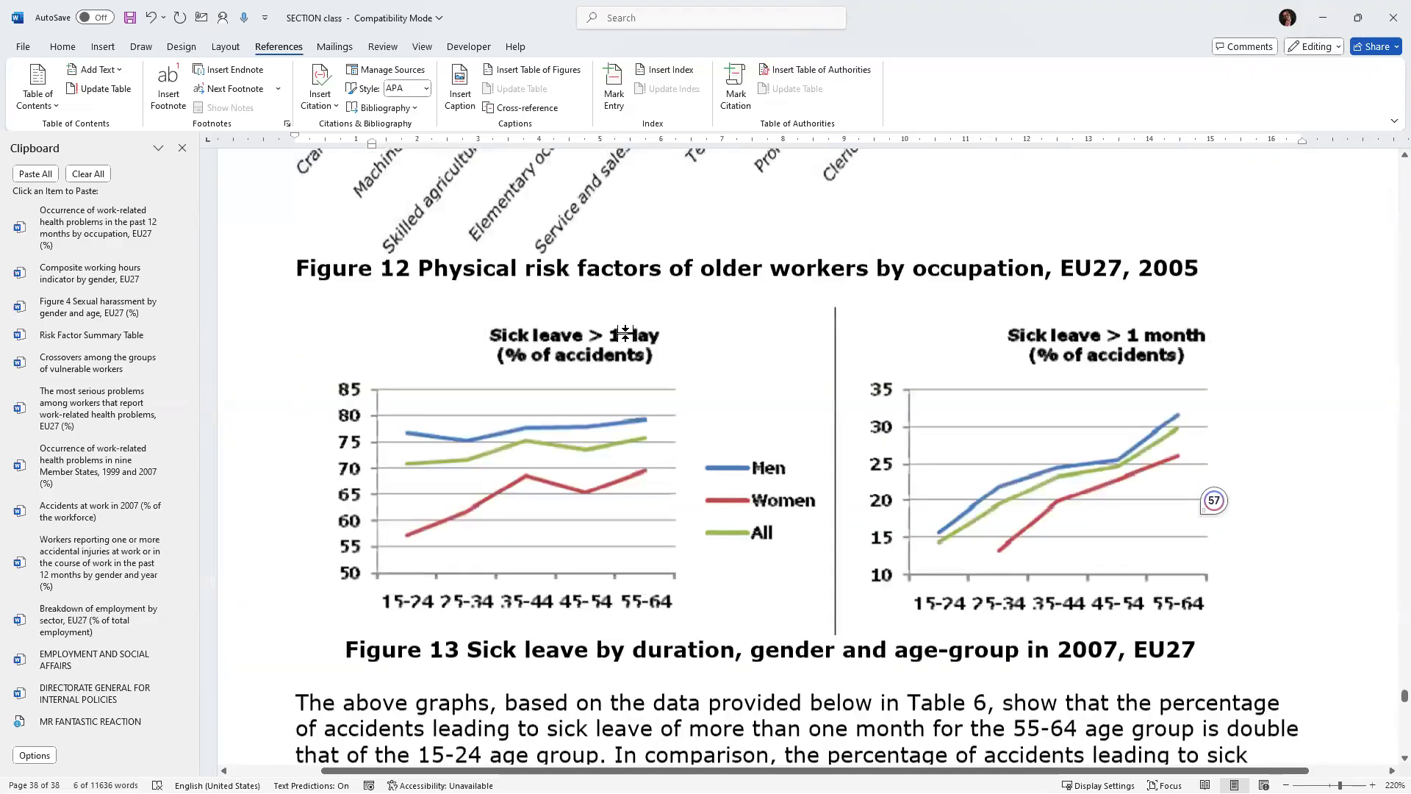
scroll(630, 326, up, 15)
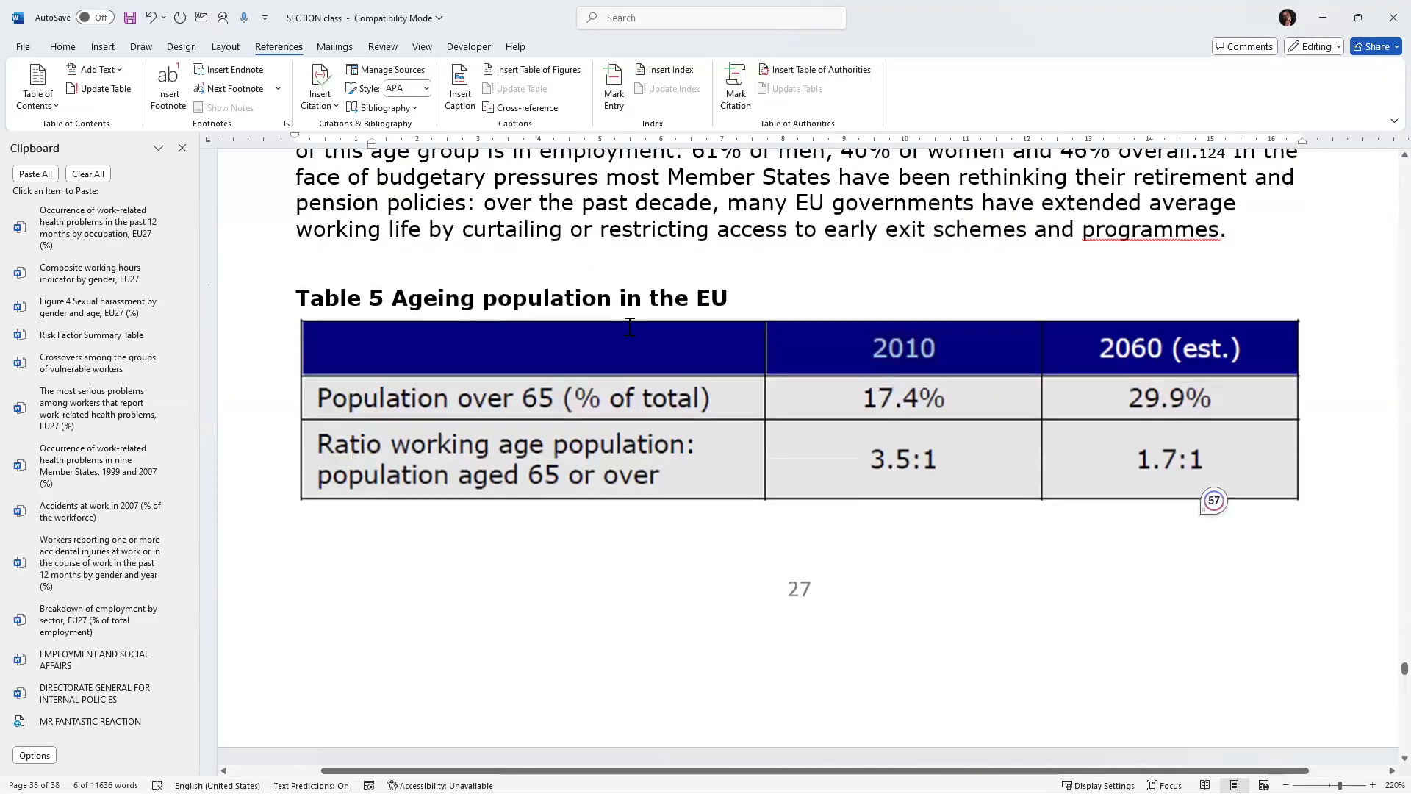
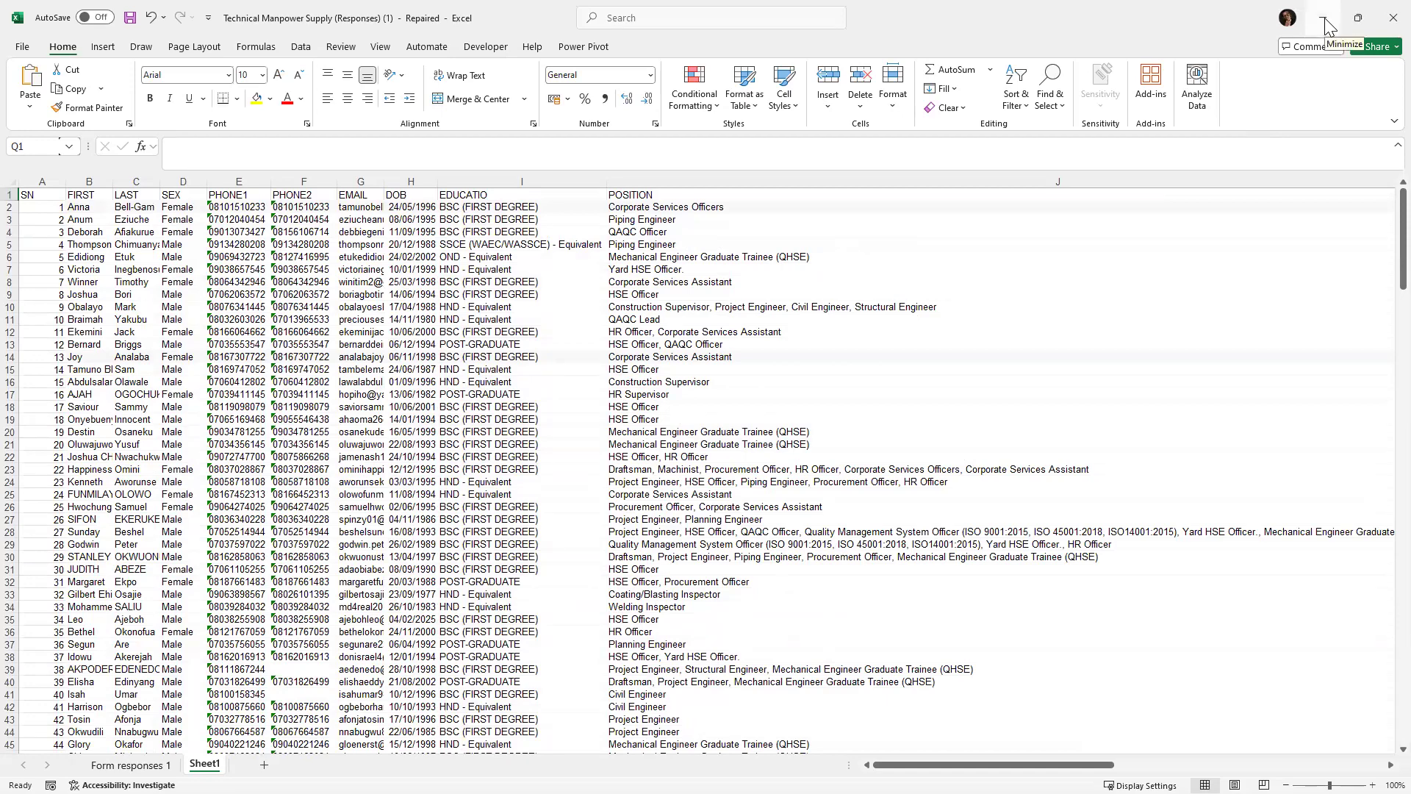
click(1327, 23)
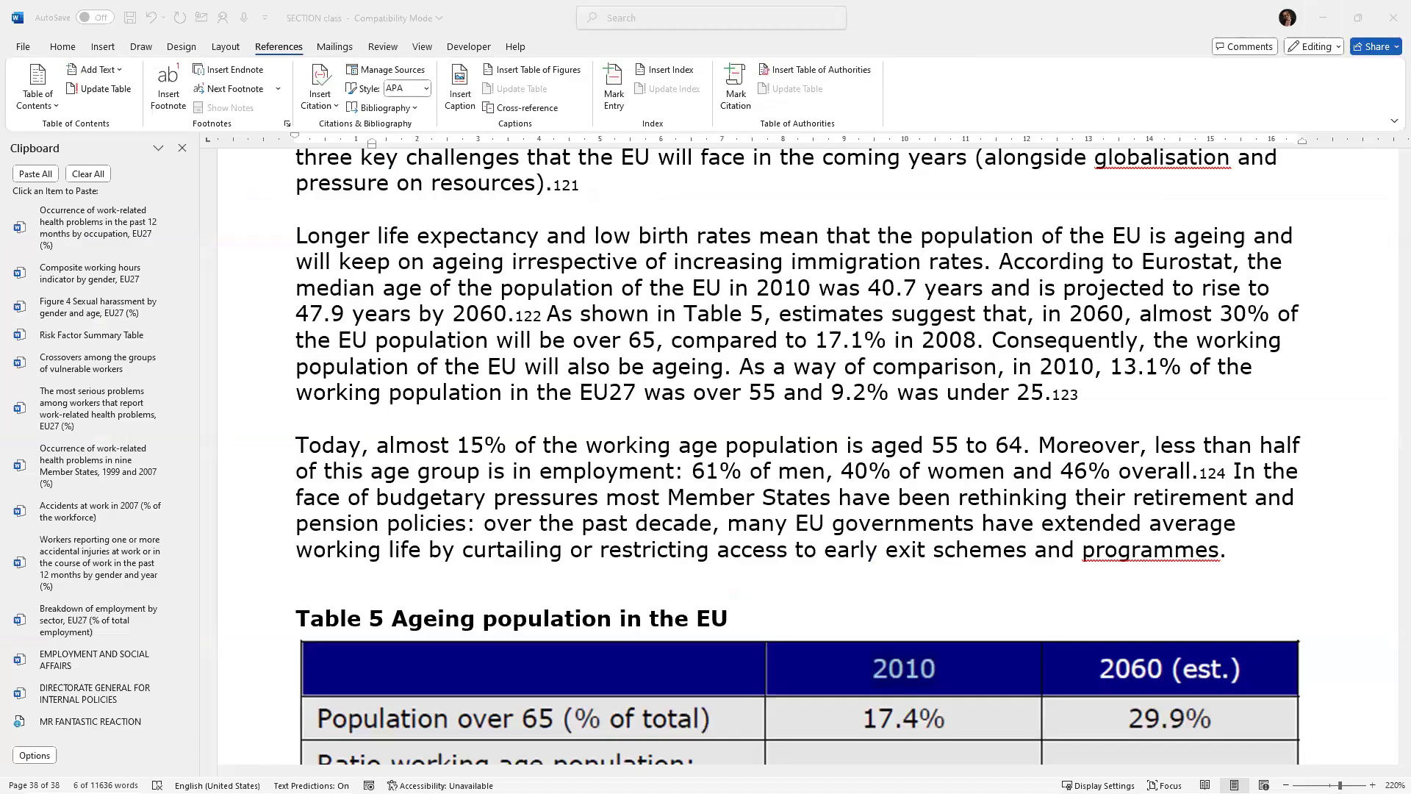
key(alt+Tab)
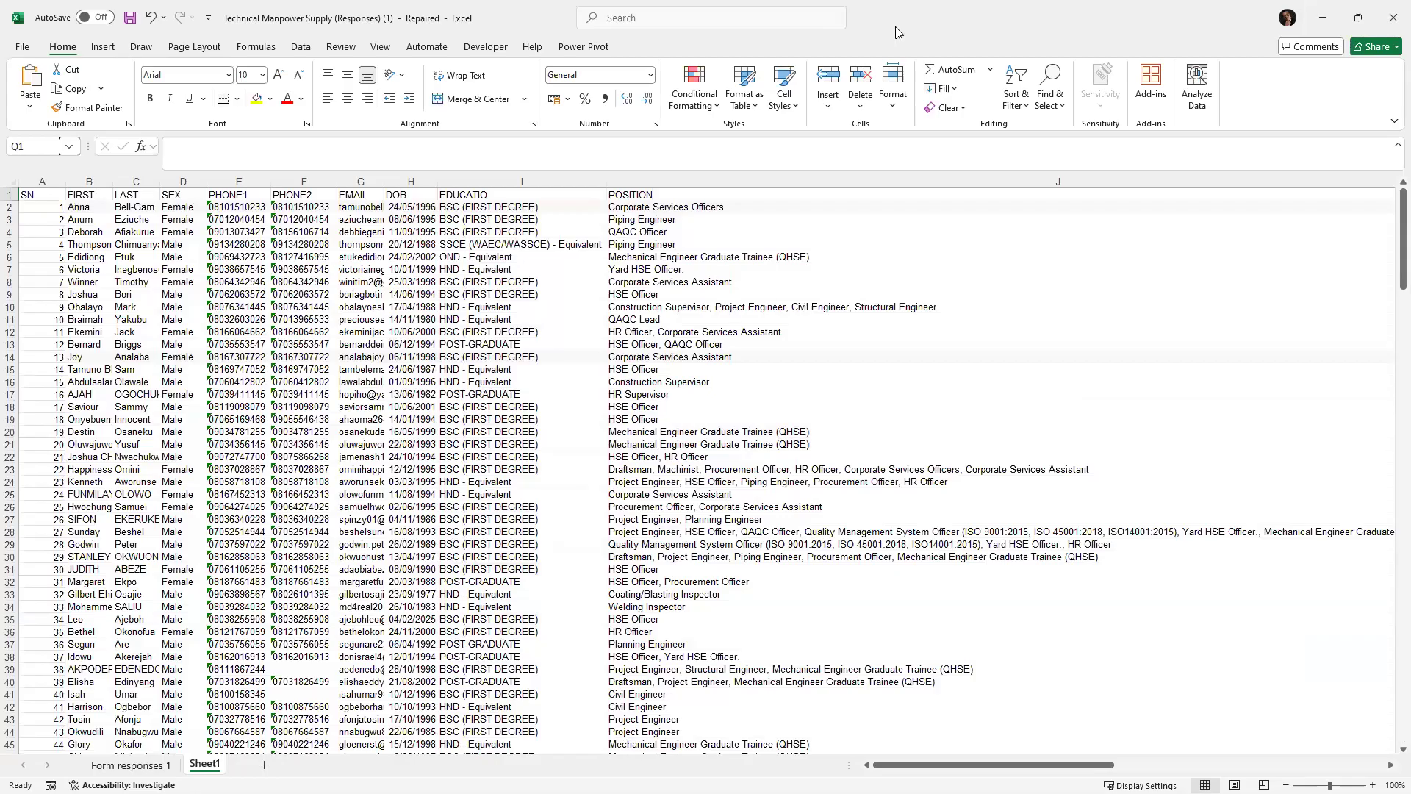
key(alt+Tab)
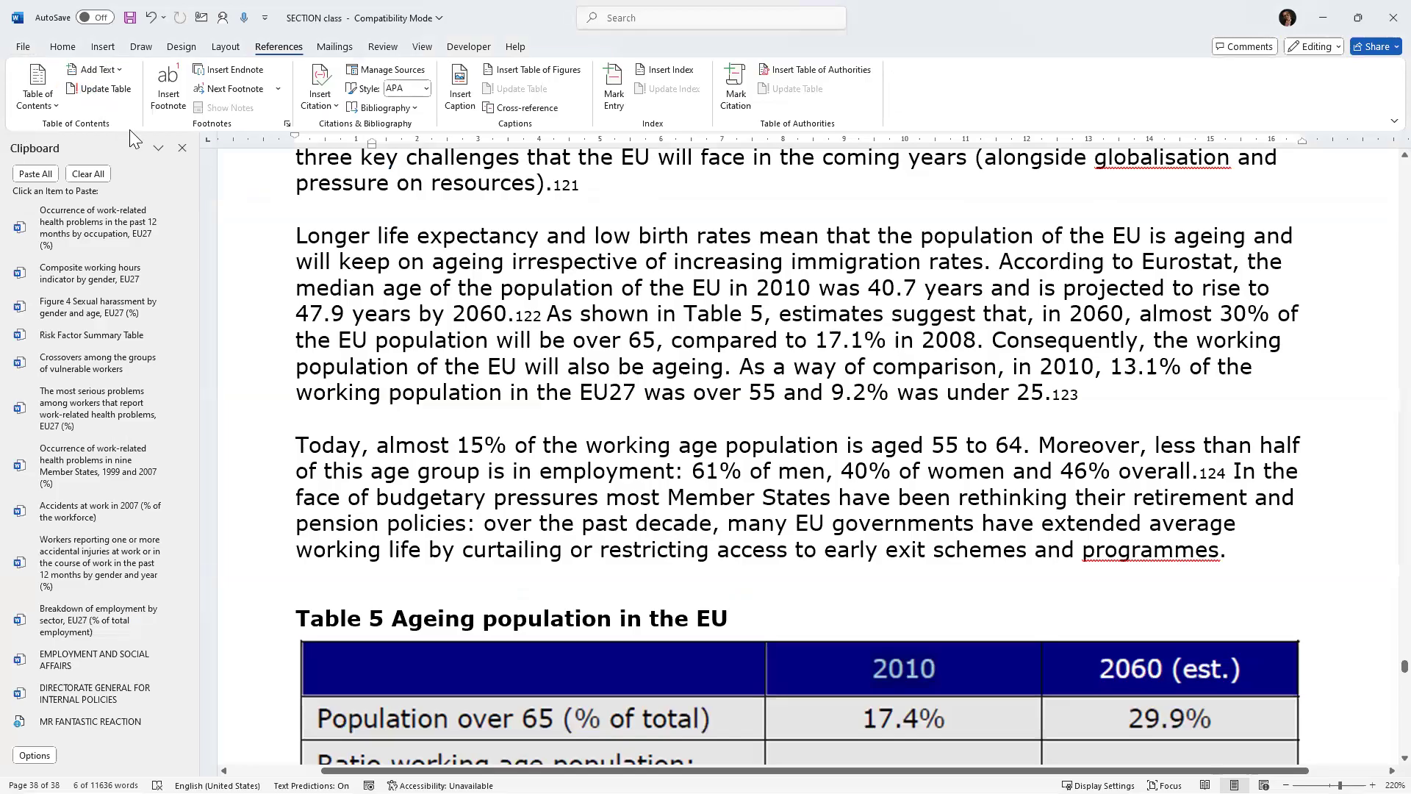
Create a new blank document.
click(57, 106)
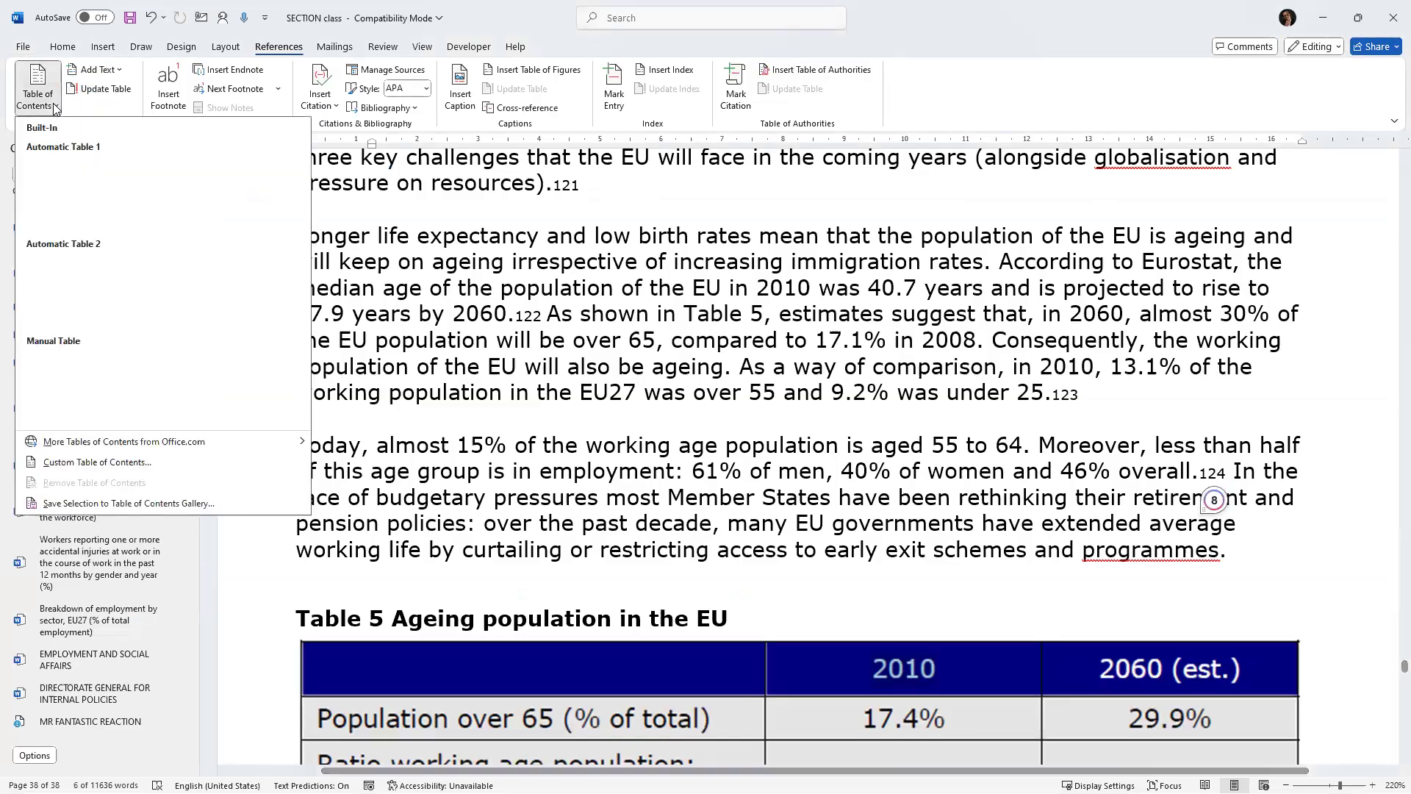
click(23, 47)
click(198, 158)
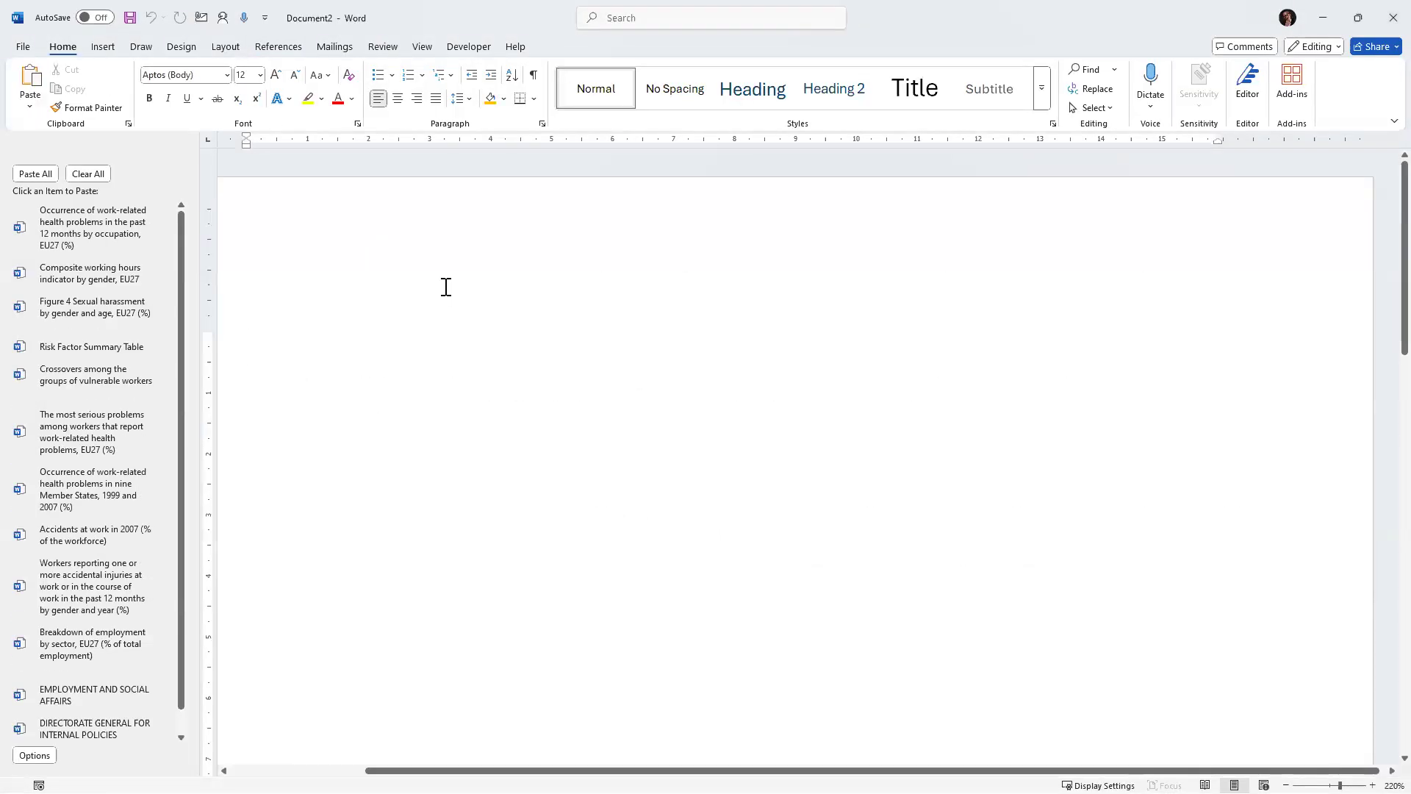
Try to type a new recipient list for a mail merge in the blank document.
scroll(446, 287, down, 6)
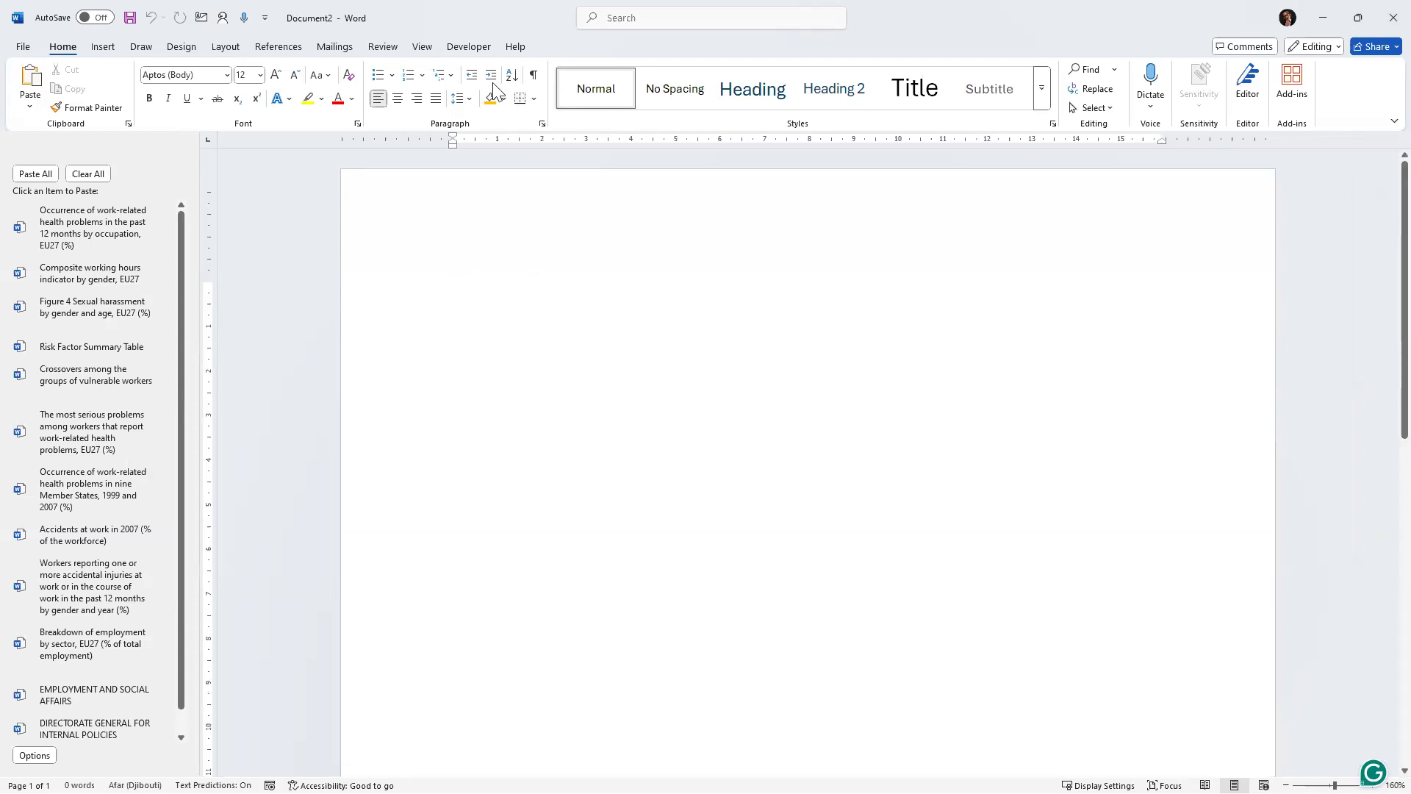
click(335, 48)
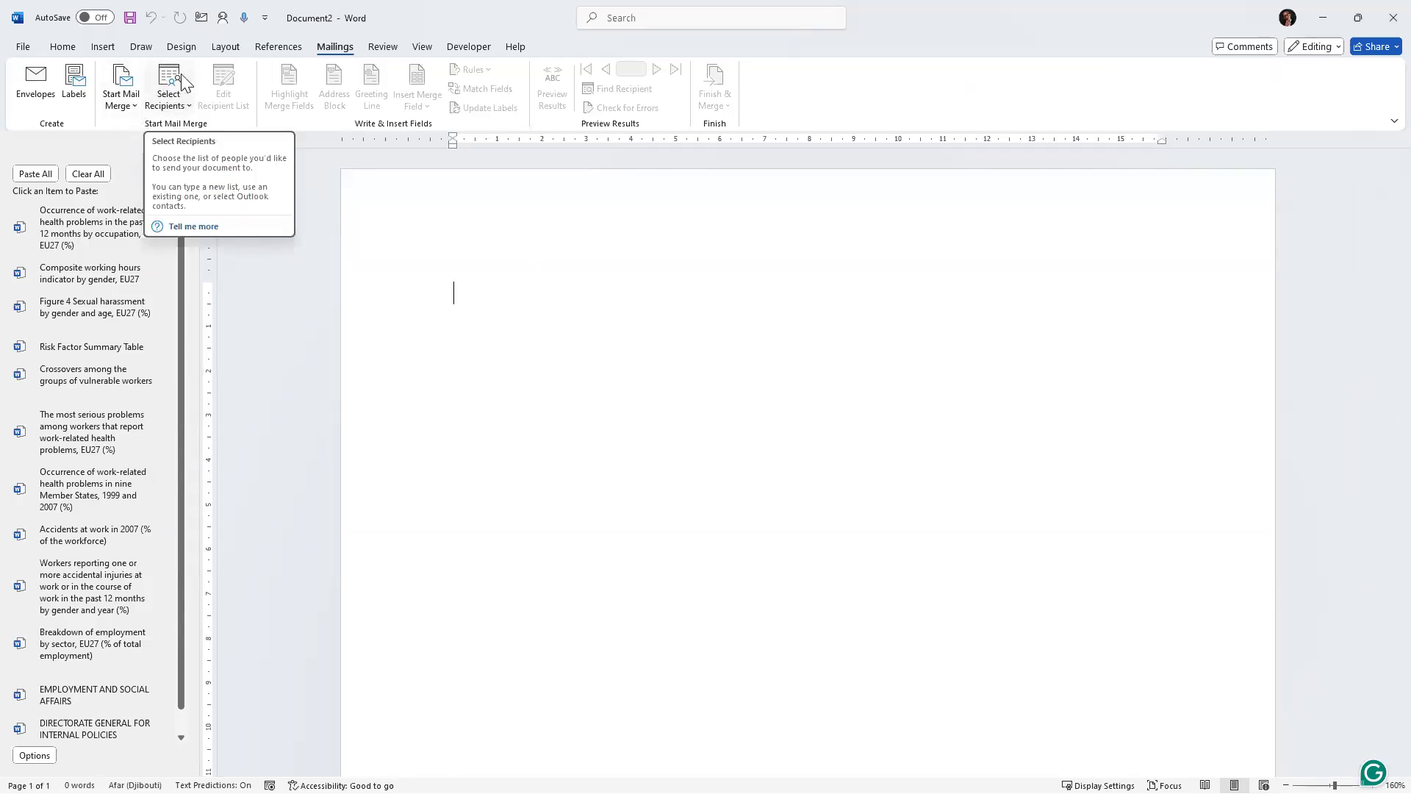
click(189, 110)
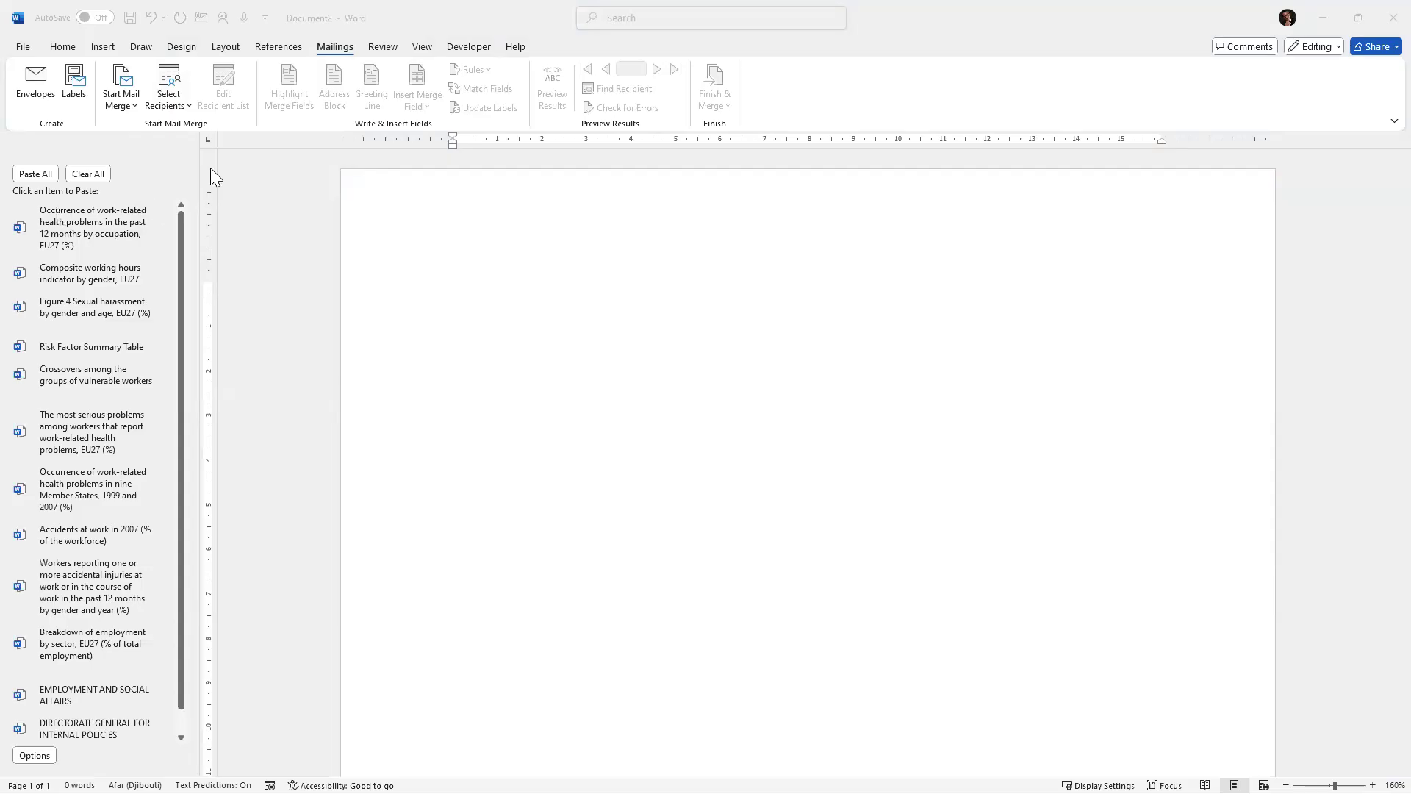
click(189, 109)
click(190, 108)
click(190, 109)
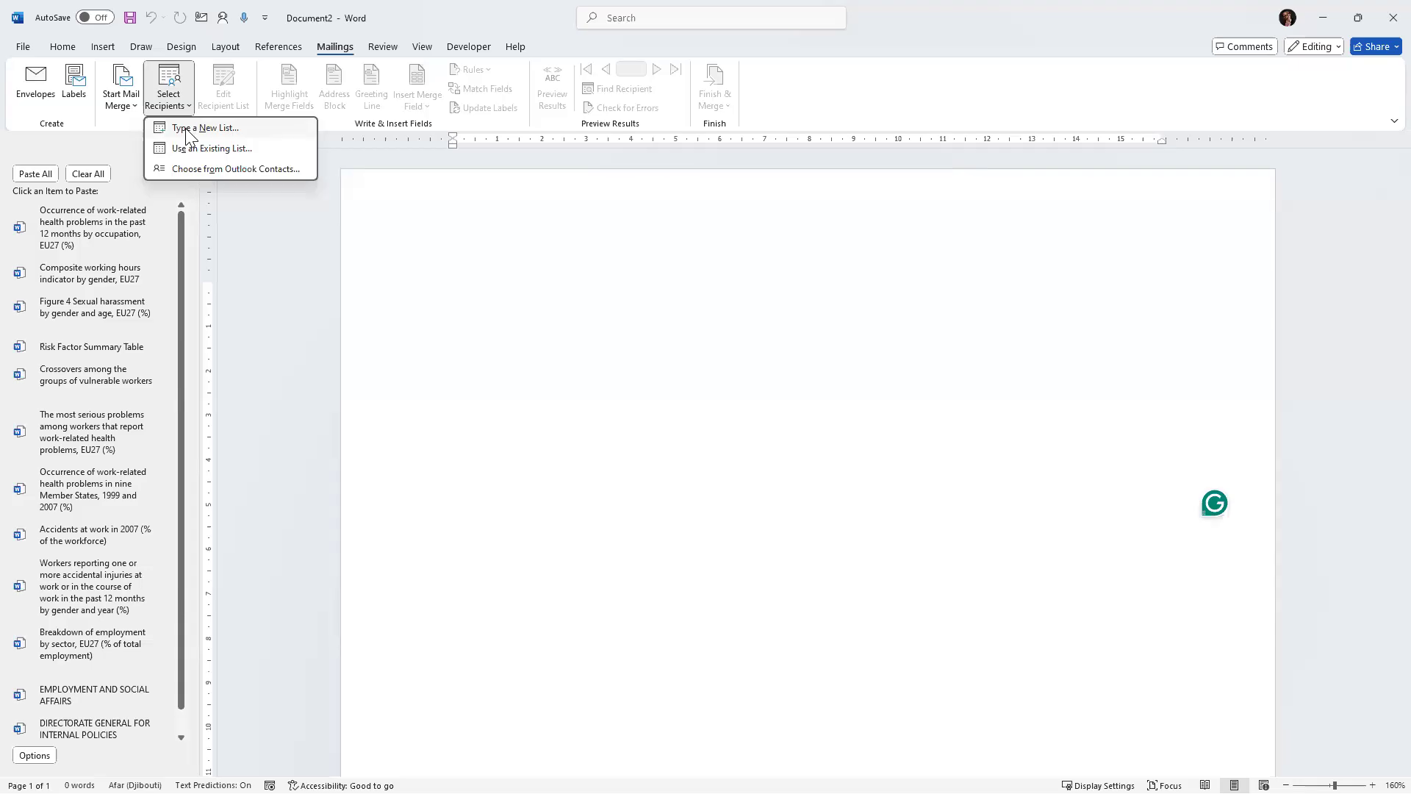
click(189, 131)
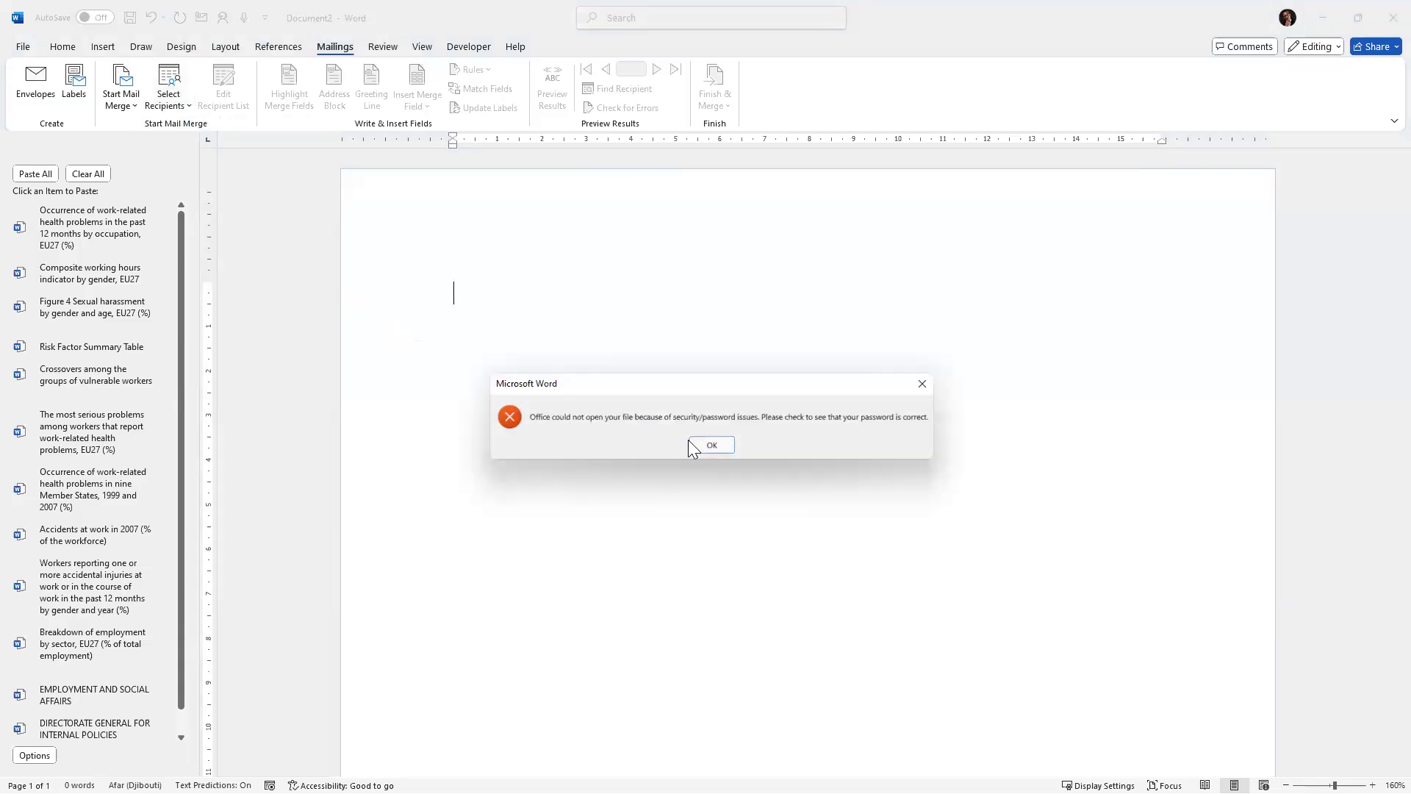
click(708, 446)
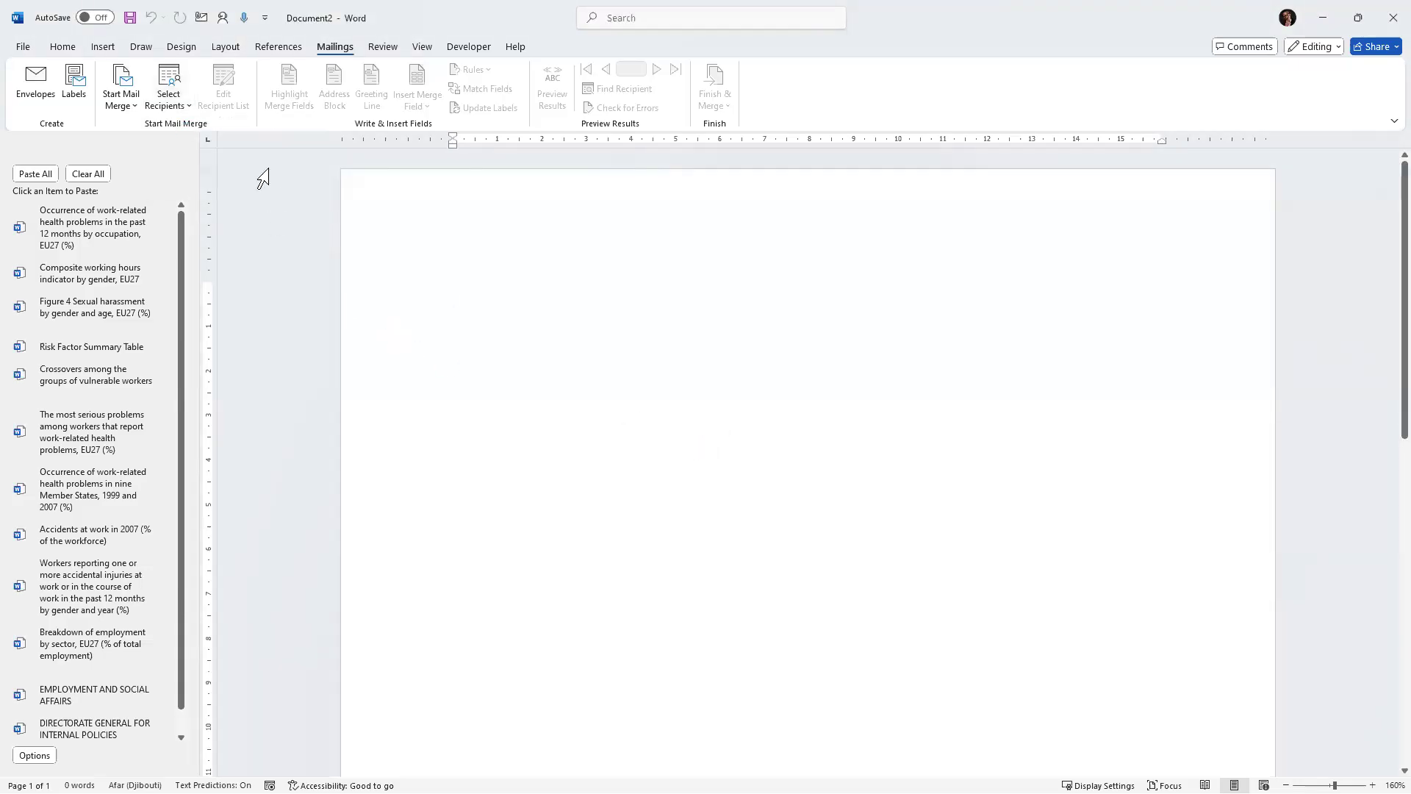
click(186, 105)
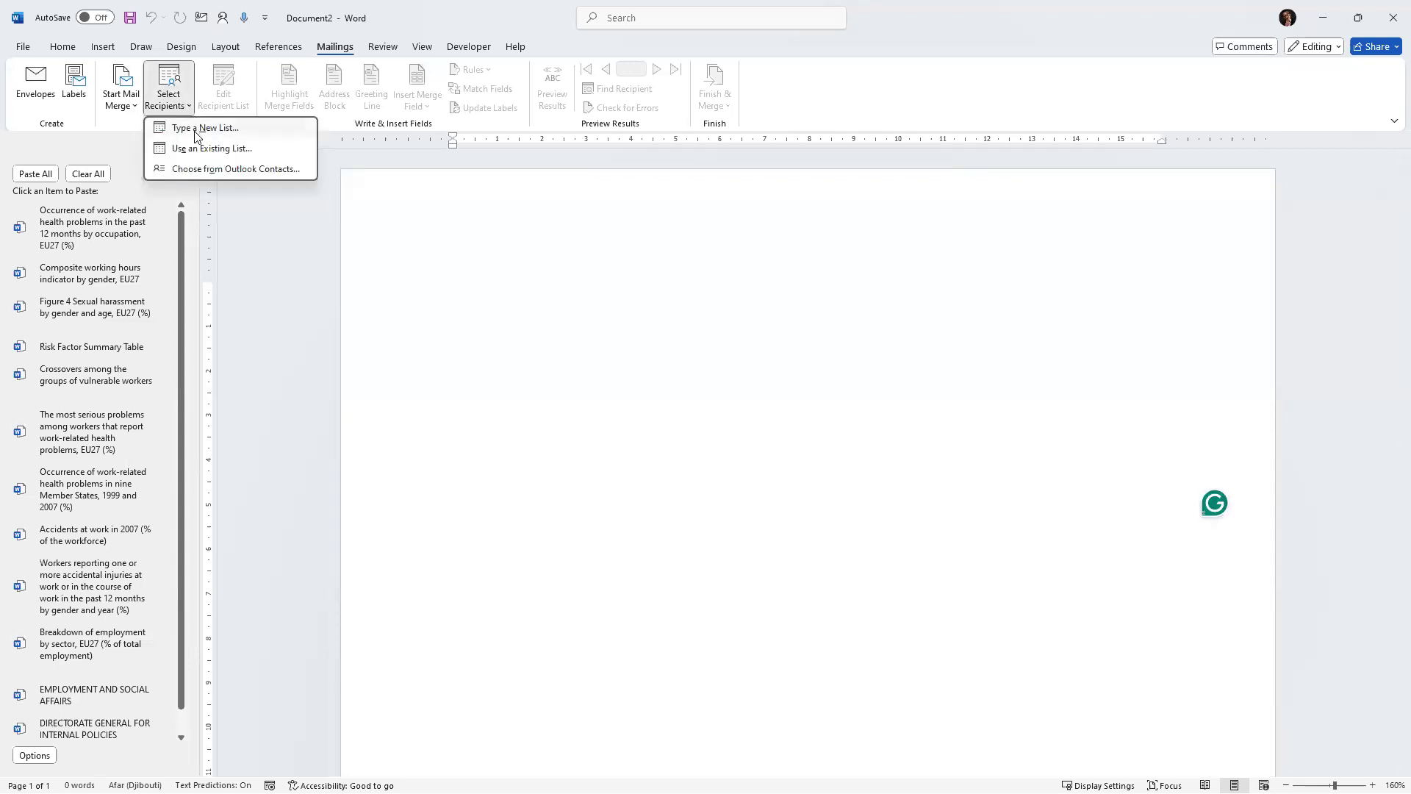
click(196, 130)
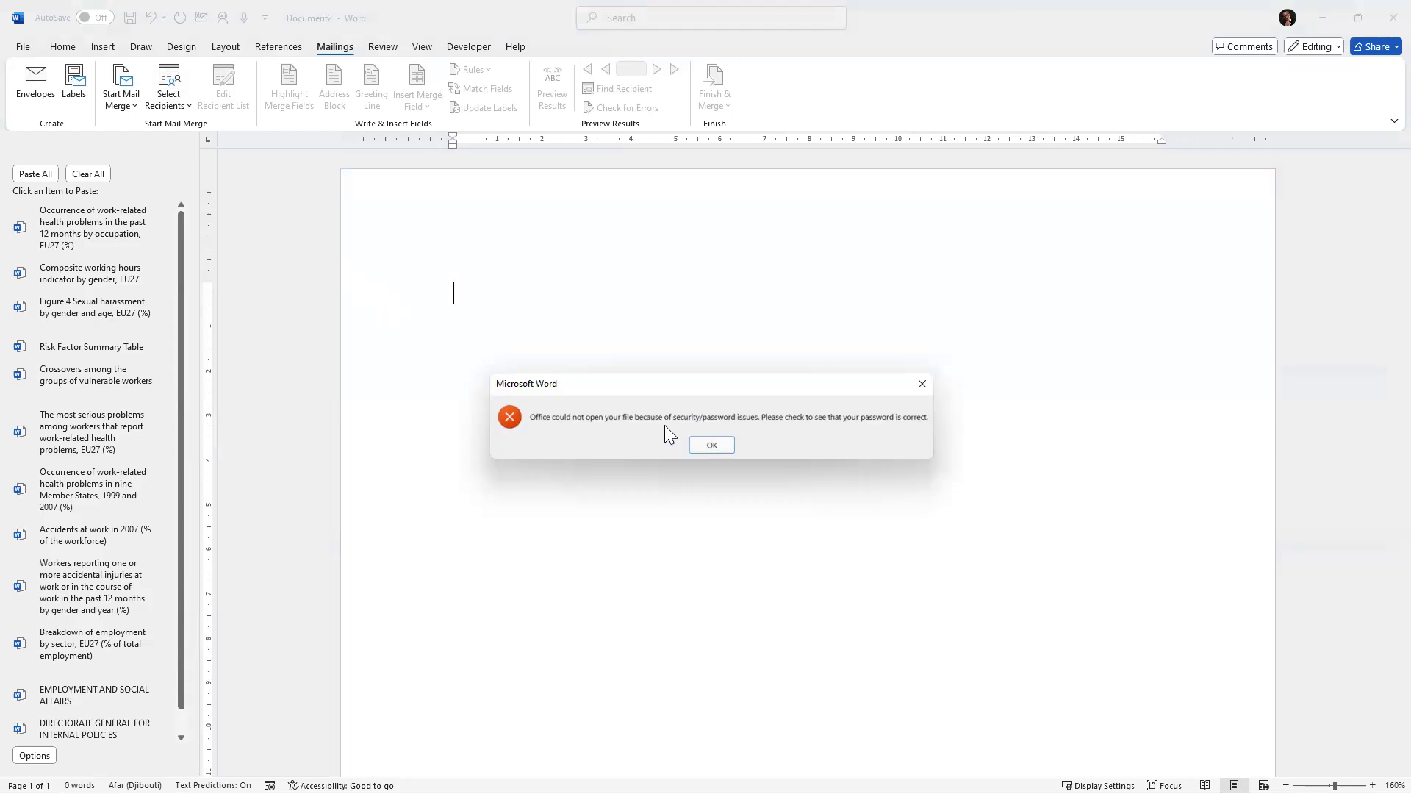
click(921, 384)
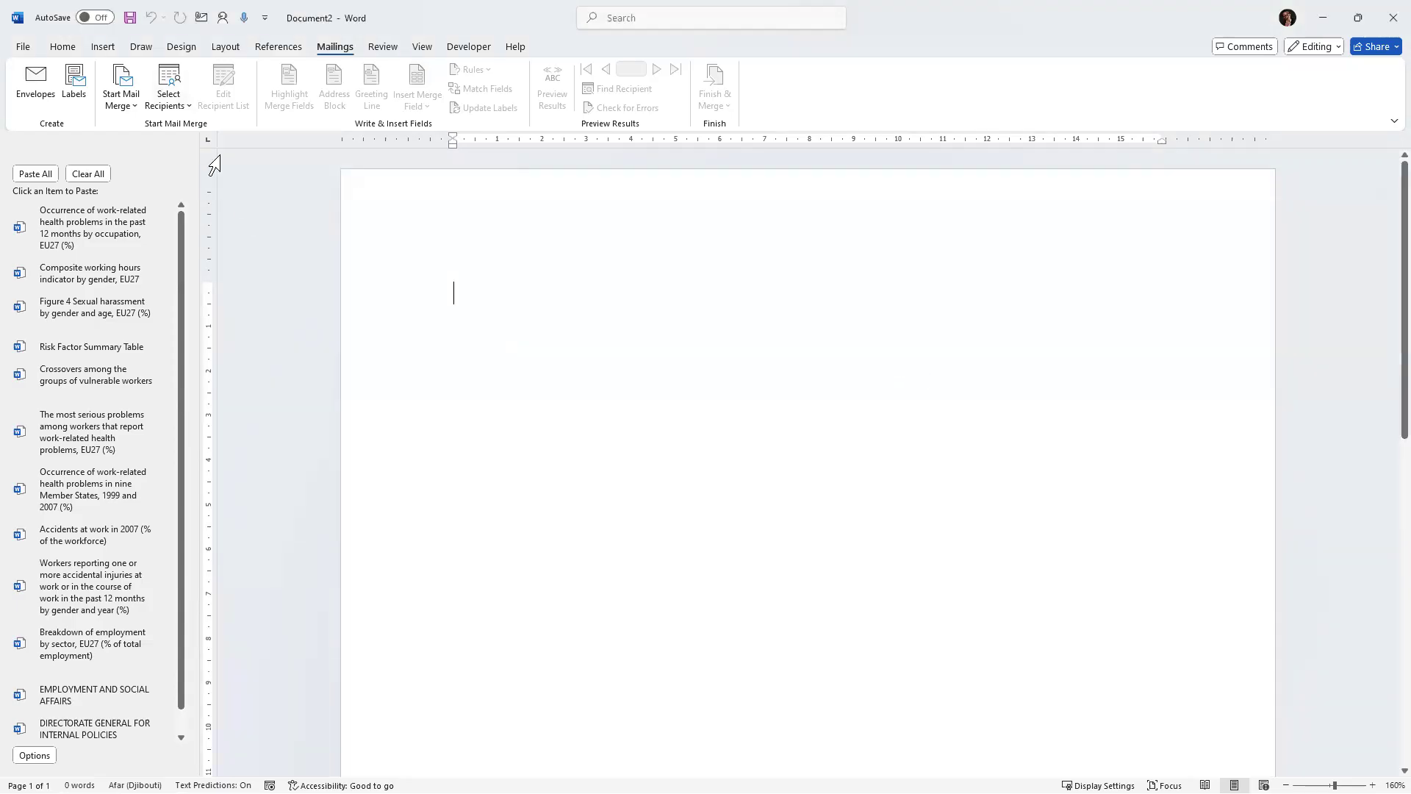
click(183, 109)
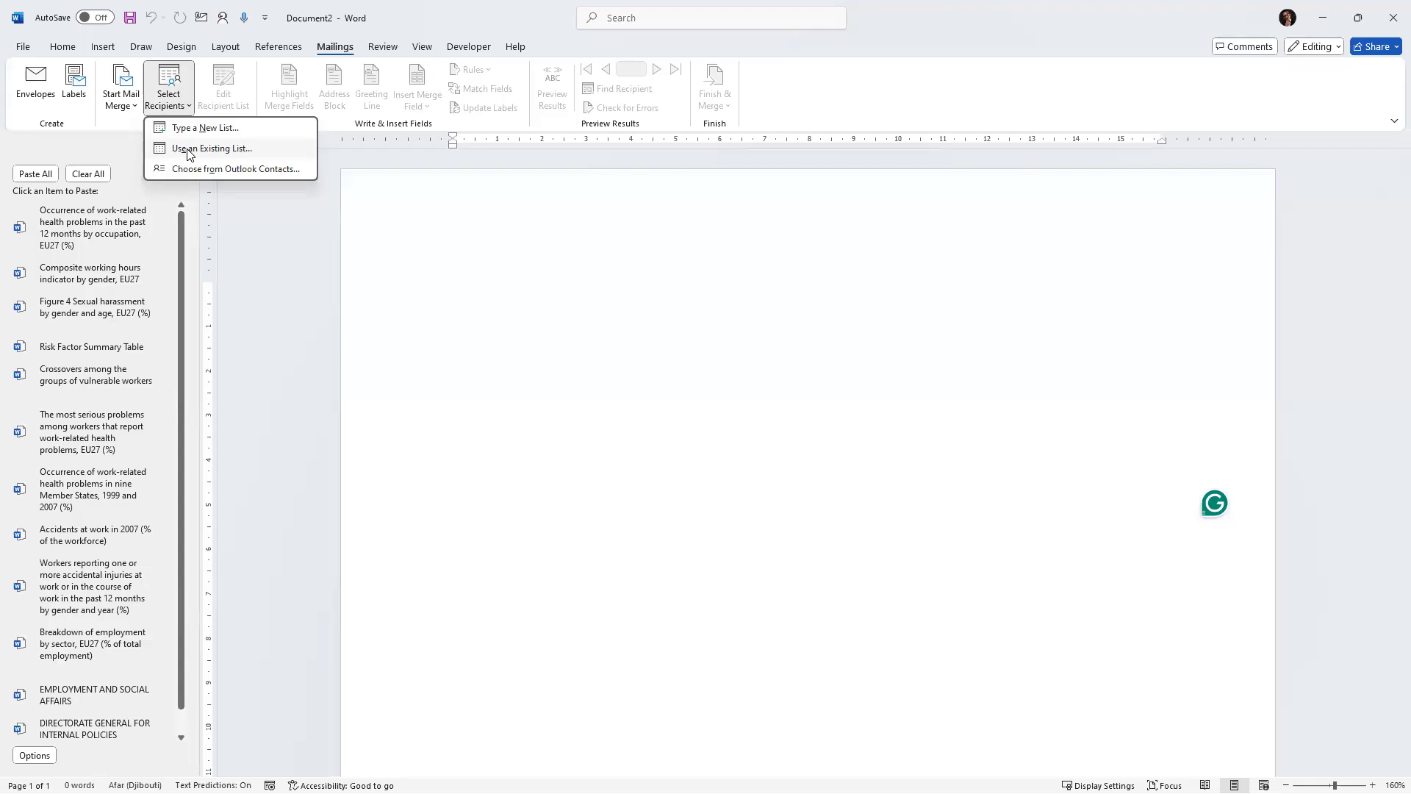
click(241, 150)
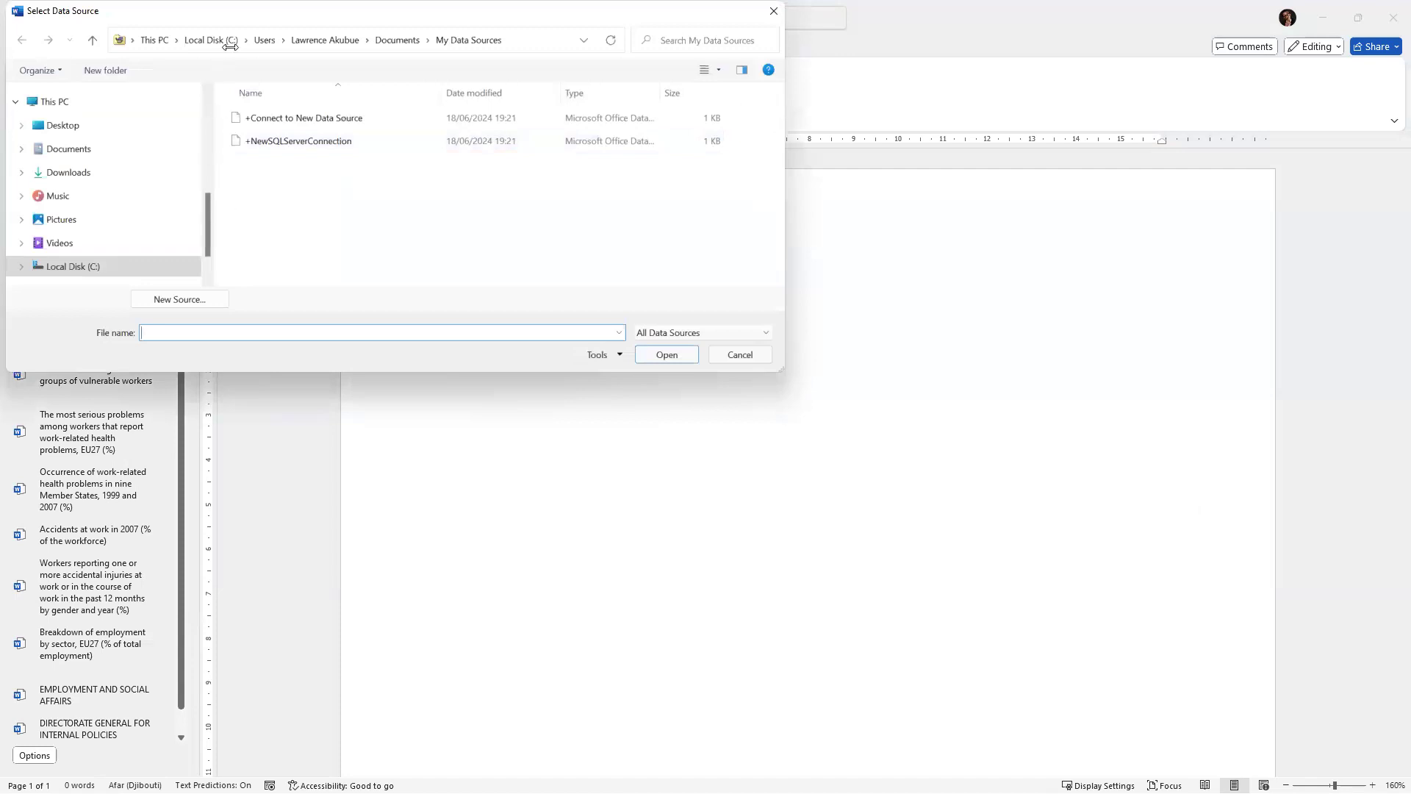
drag(271, 22, 348, 73)
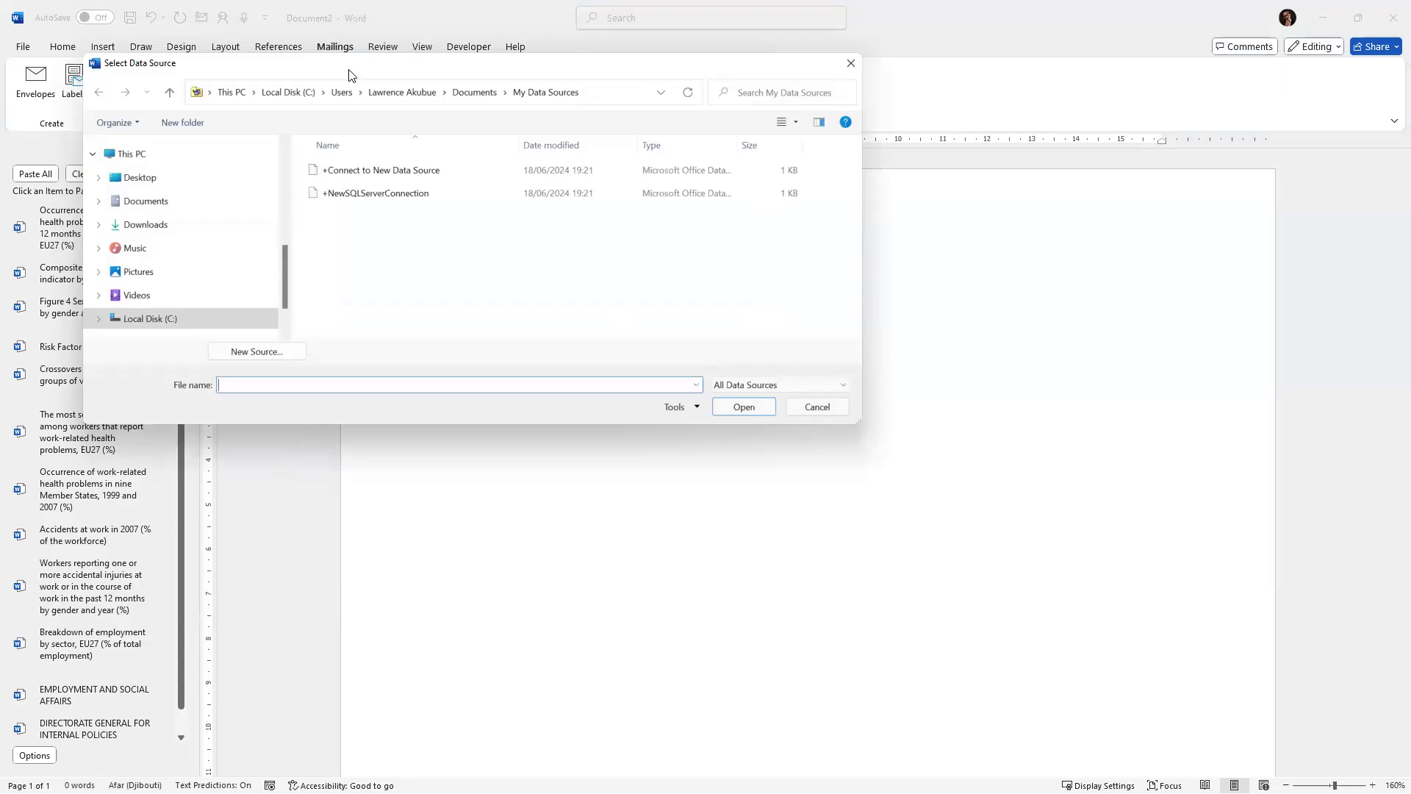
click(163, 232)
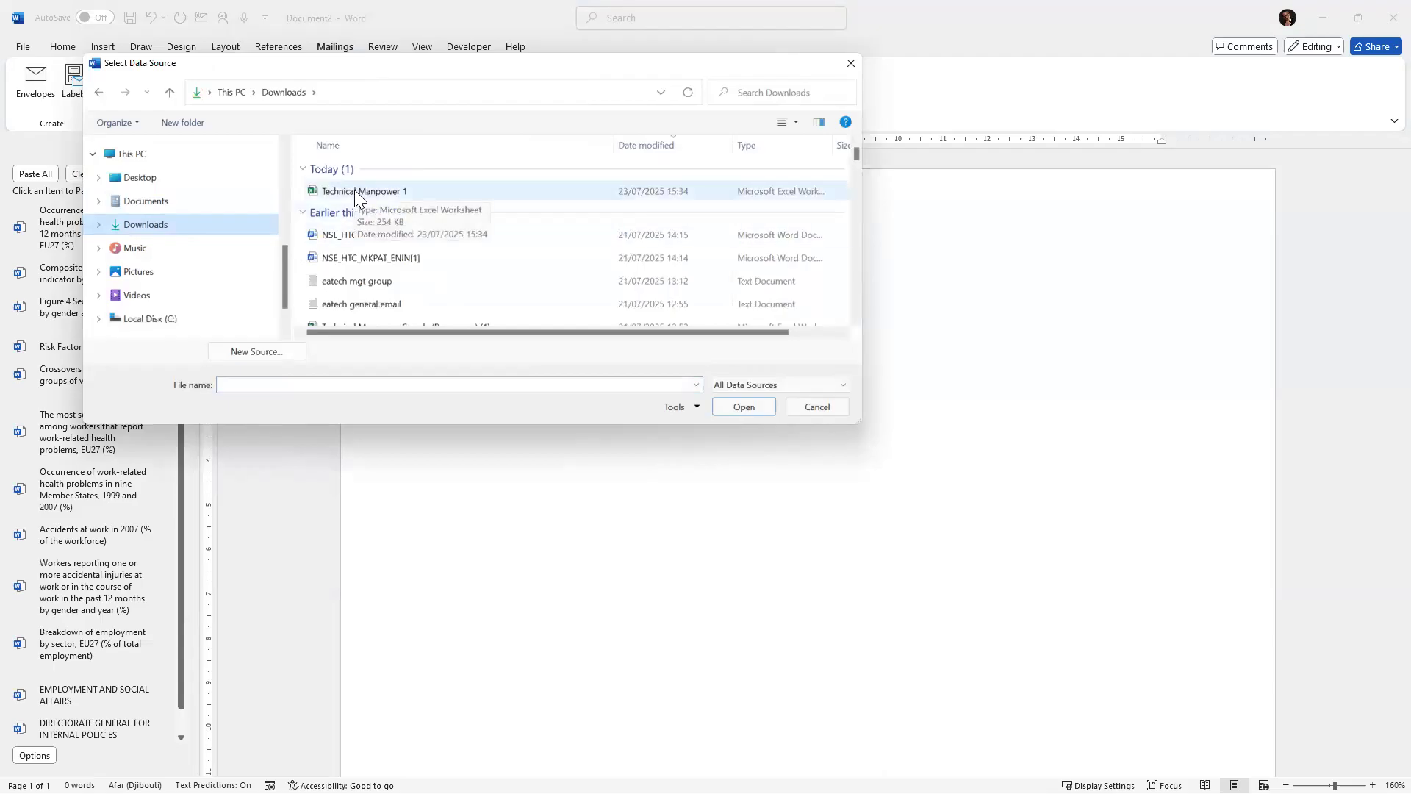
click(355, 190)
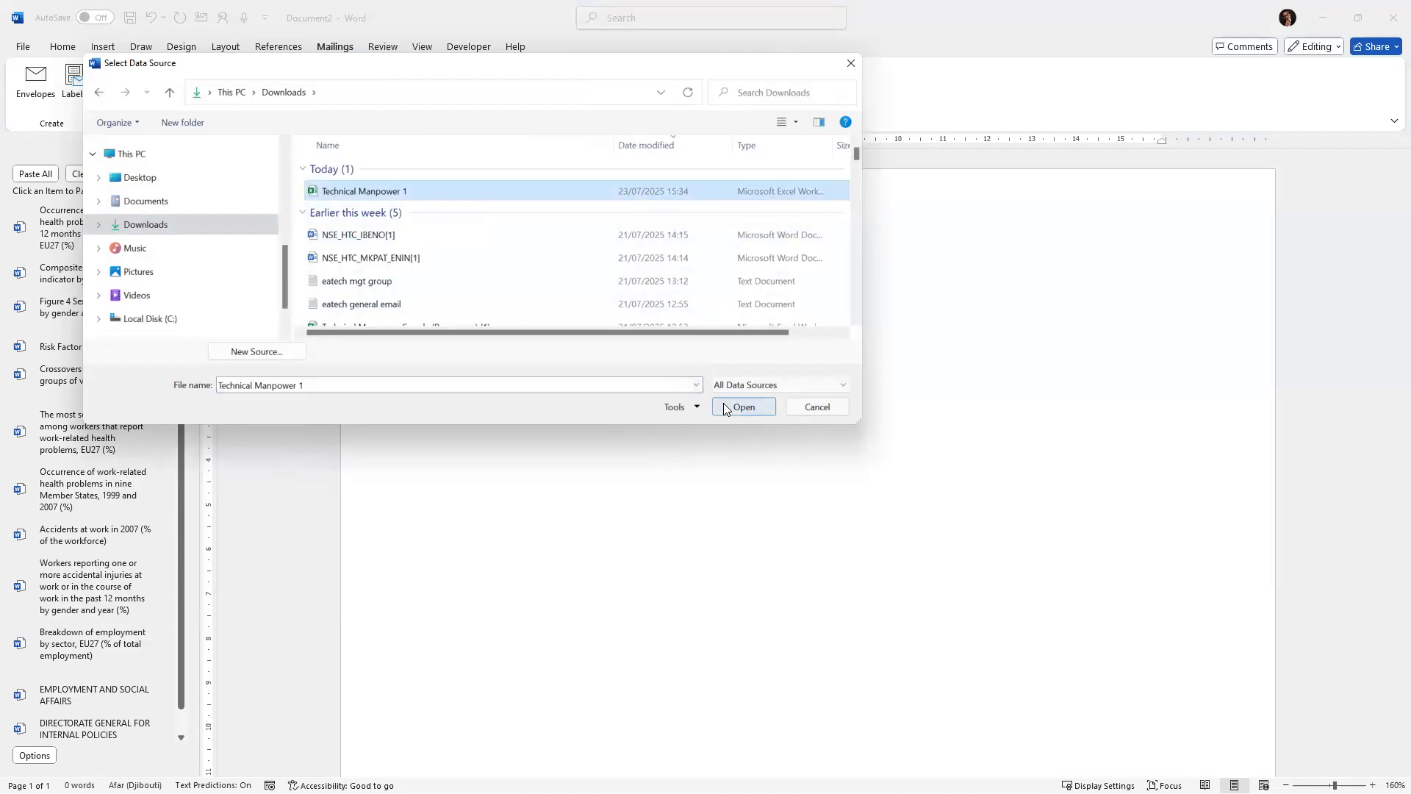
click(851, 63)
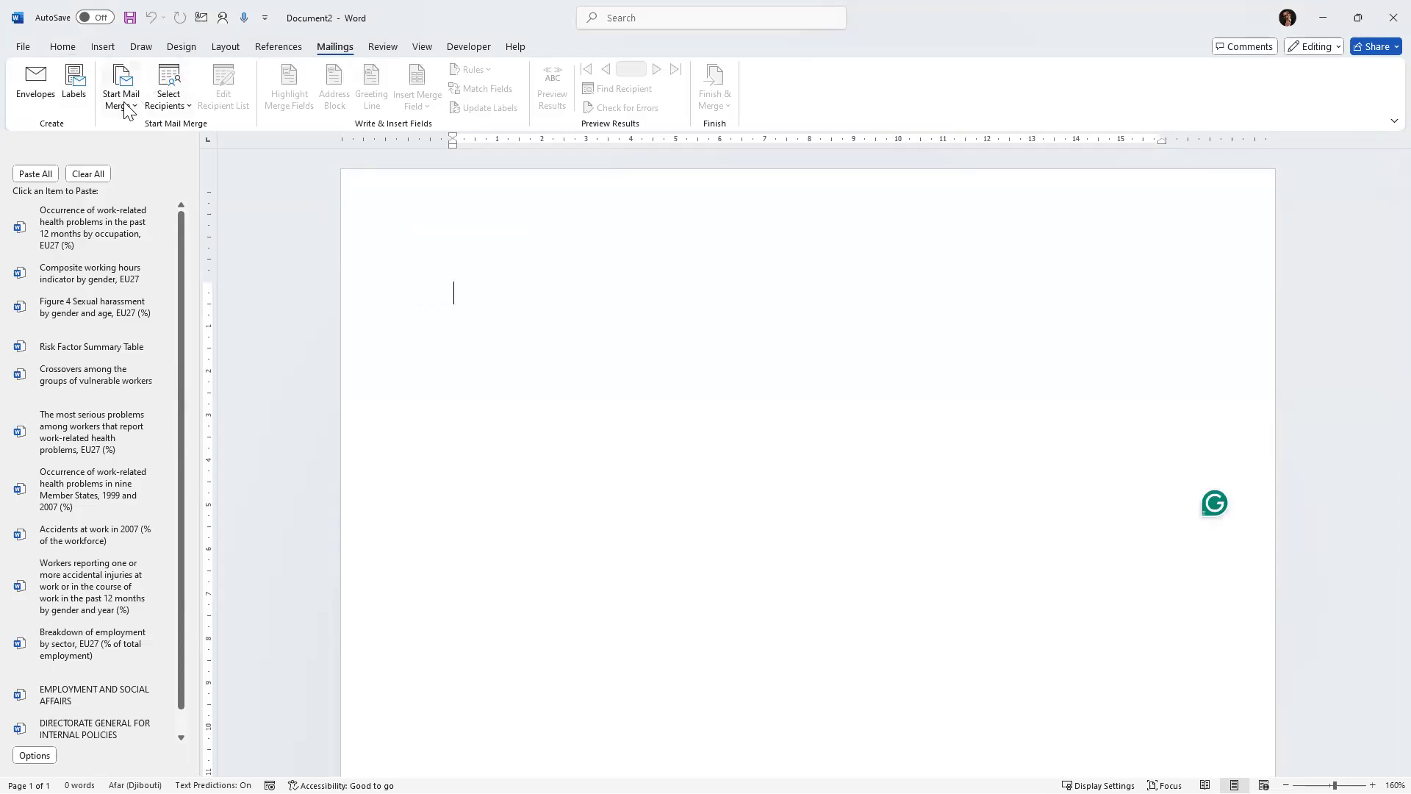
Use Sheet1$ of the Technical Manpower 1 workbook in Downloads as the mail merge recipient list.
click(189, 116)
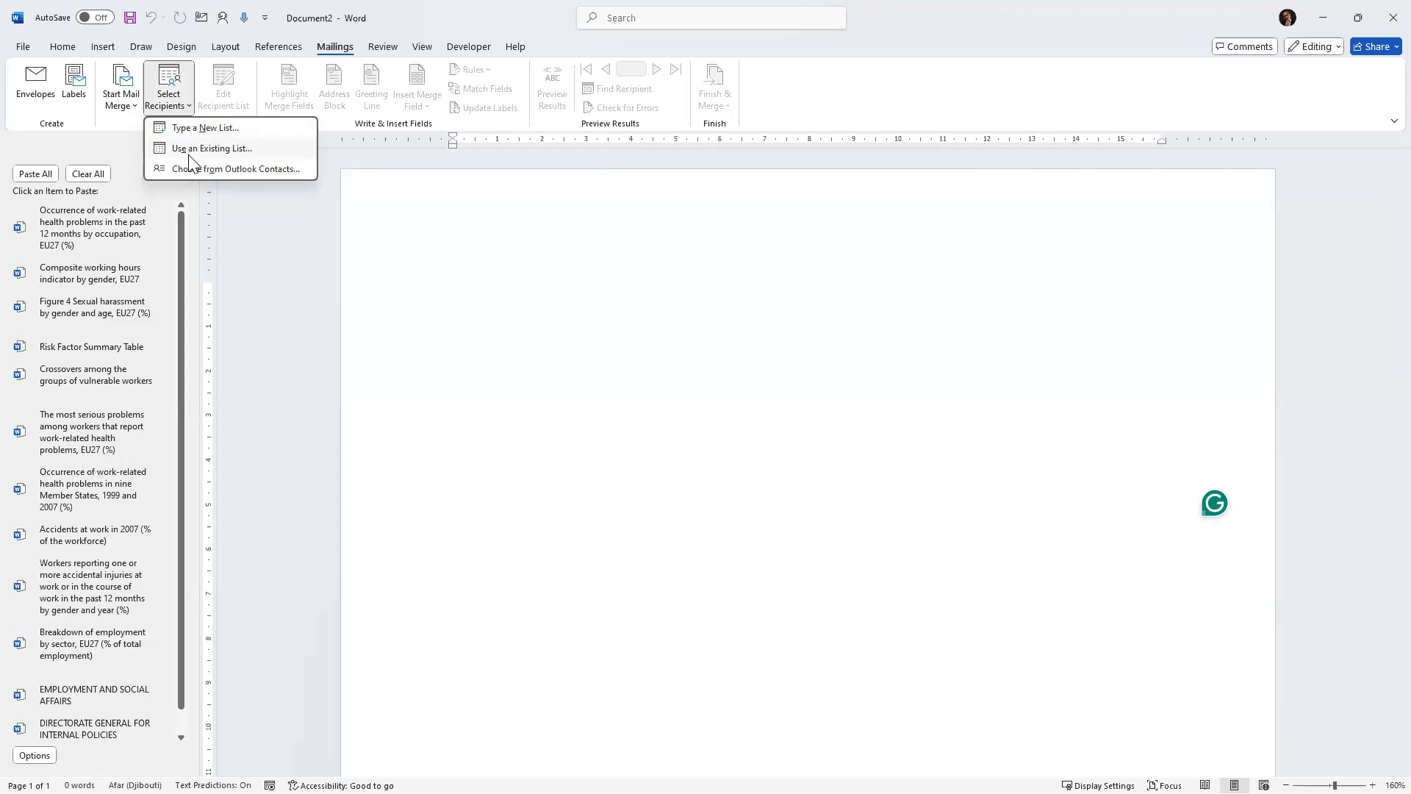
click(188, 153)
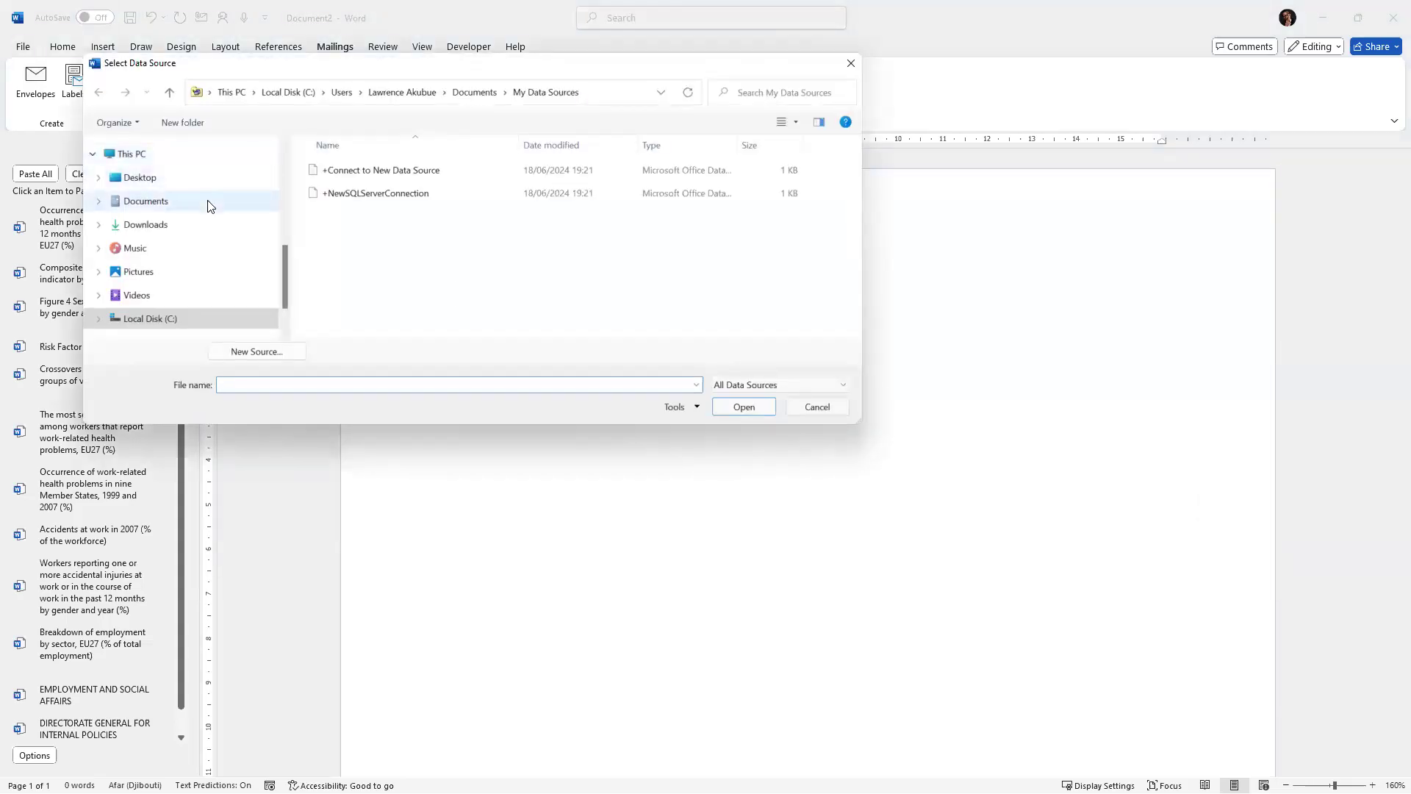
scroll(209, 210, down, 1)
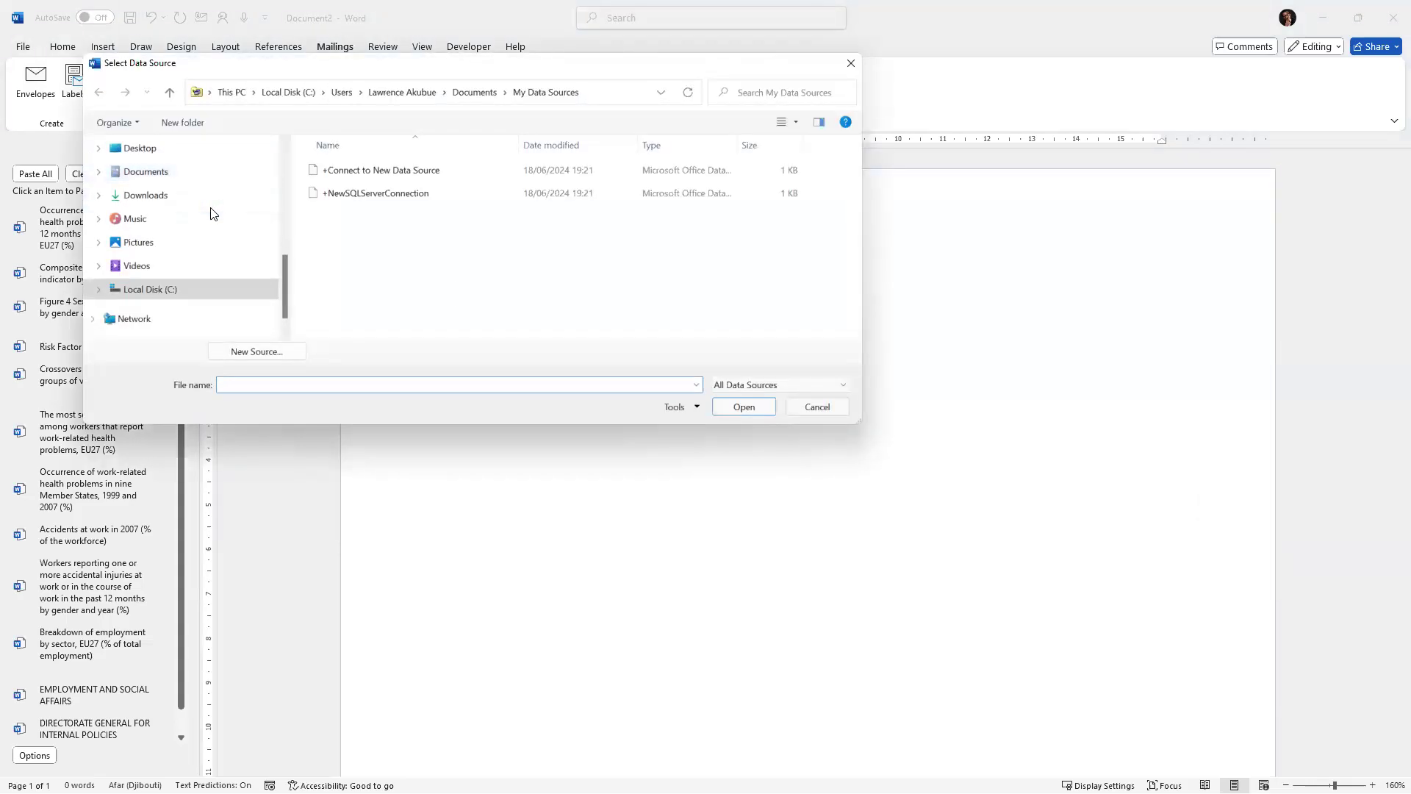
scroll(212, 215, up, 2)
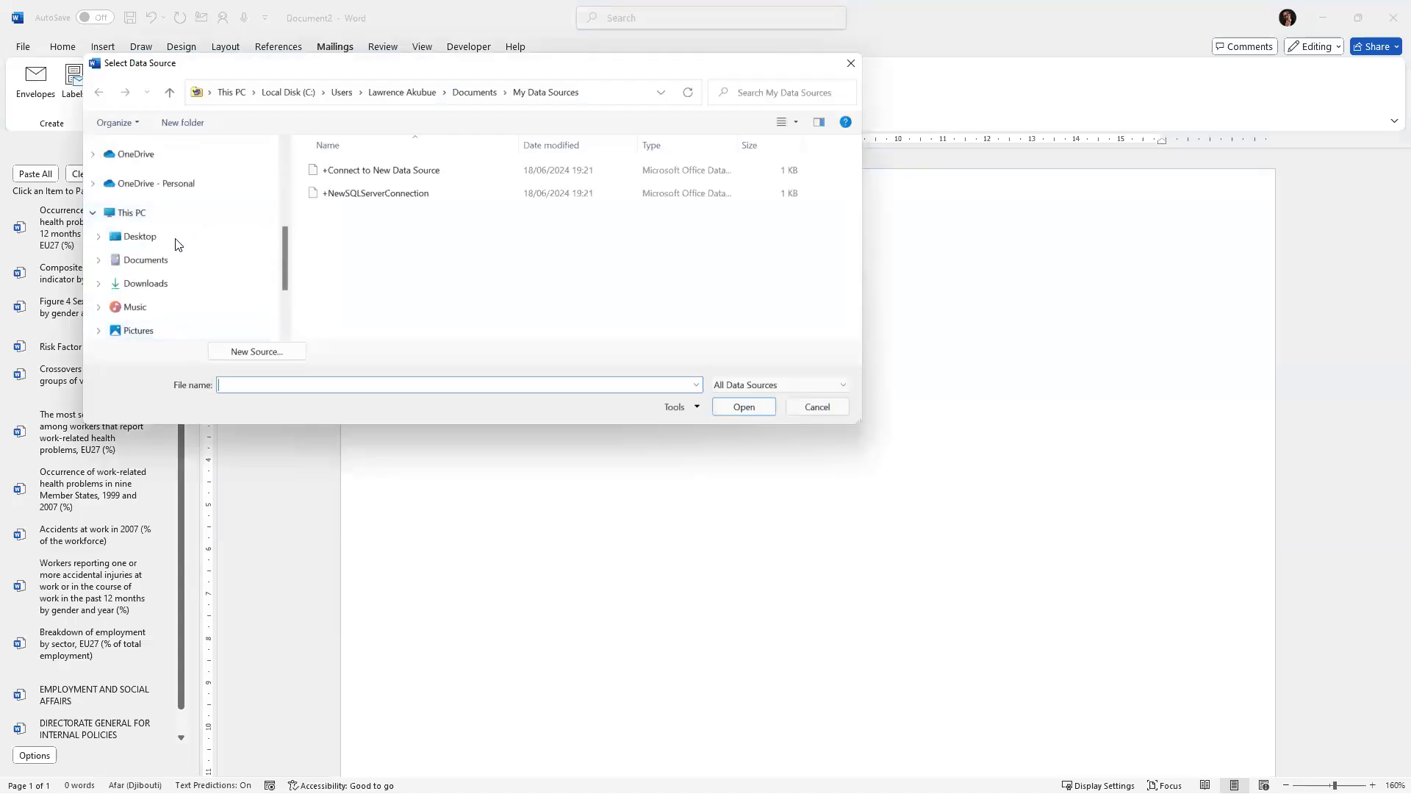
click(160, 285)
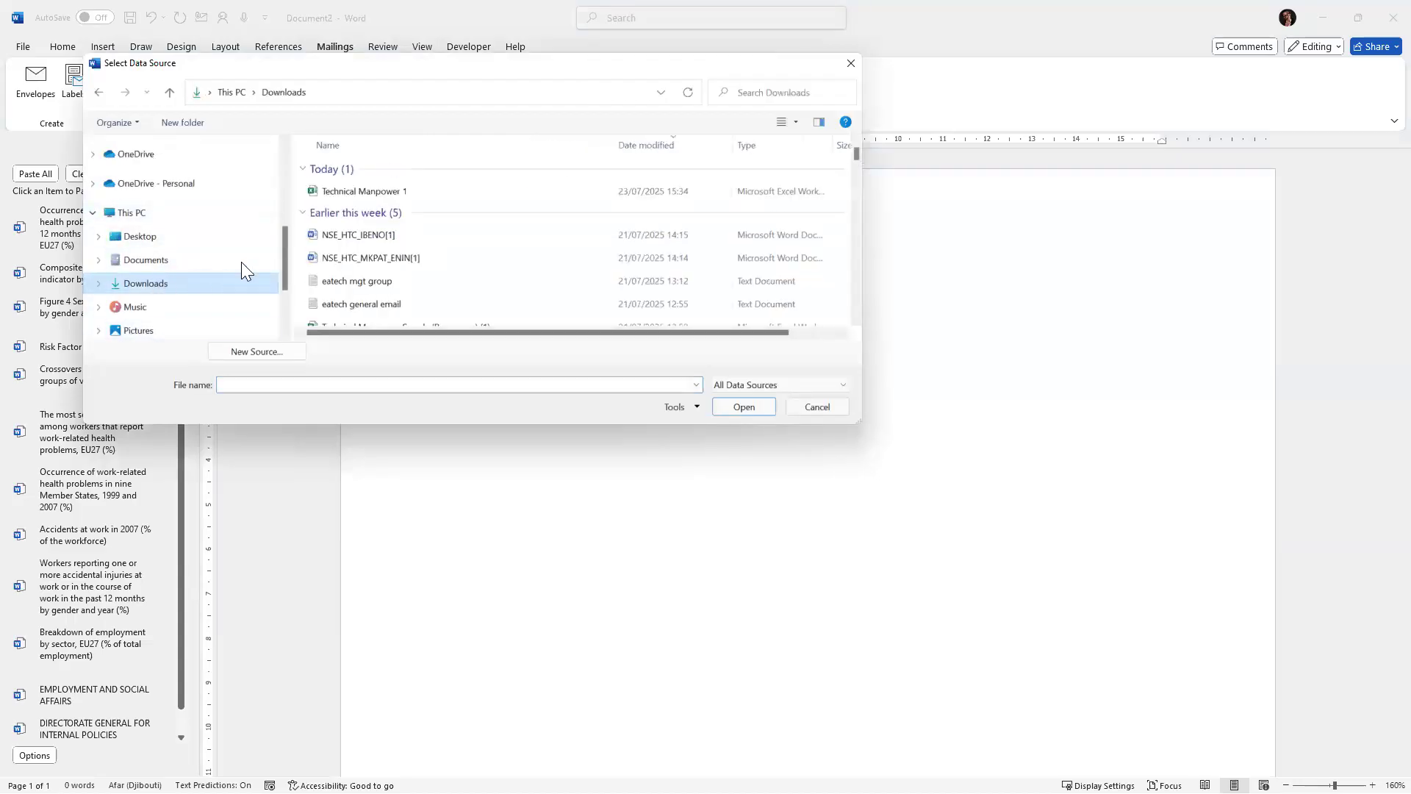
click(343, 193)
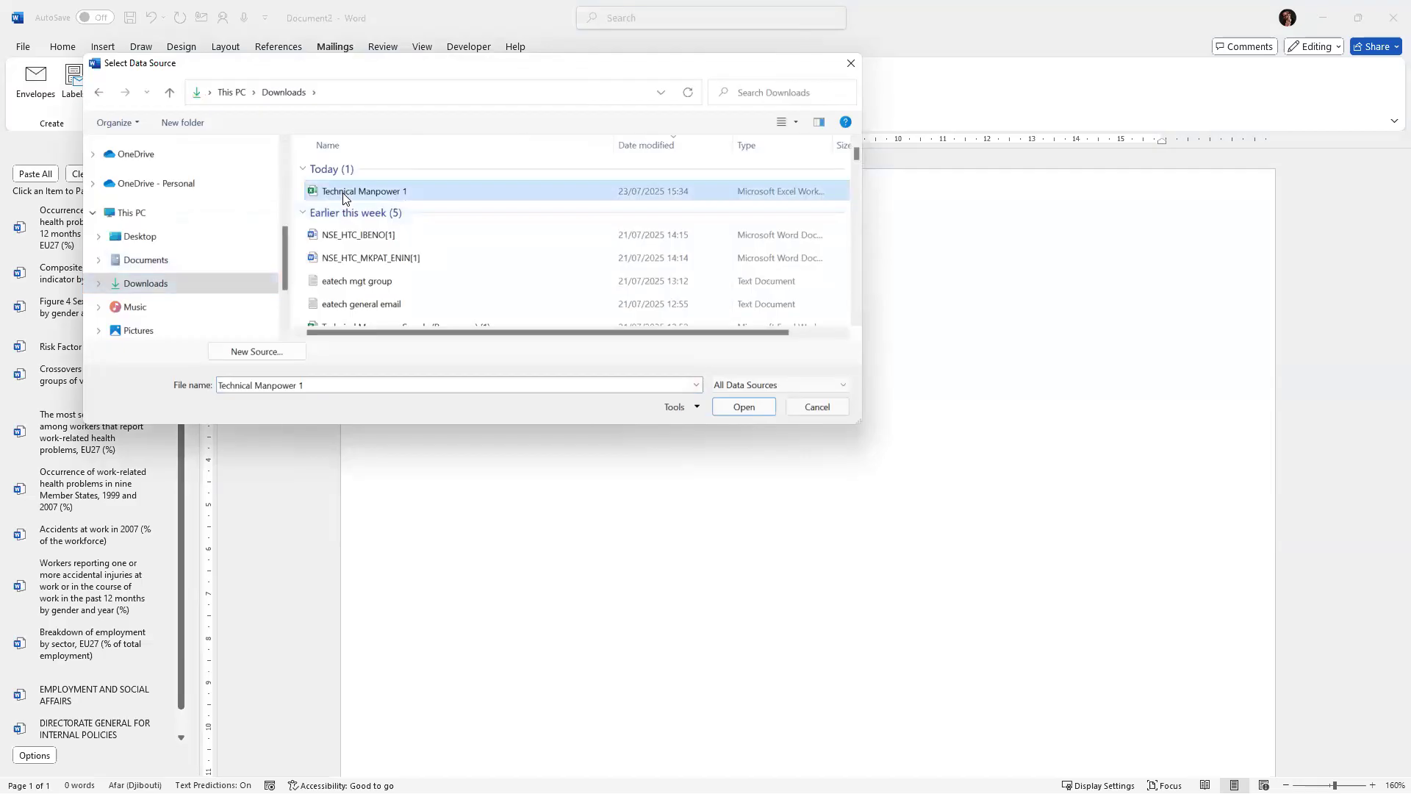
click(741, 408)
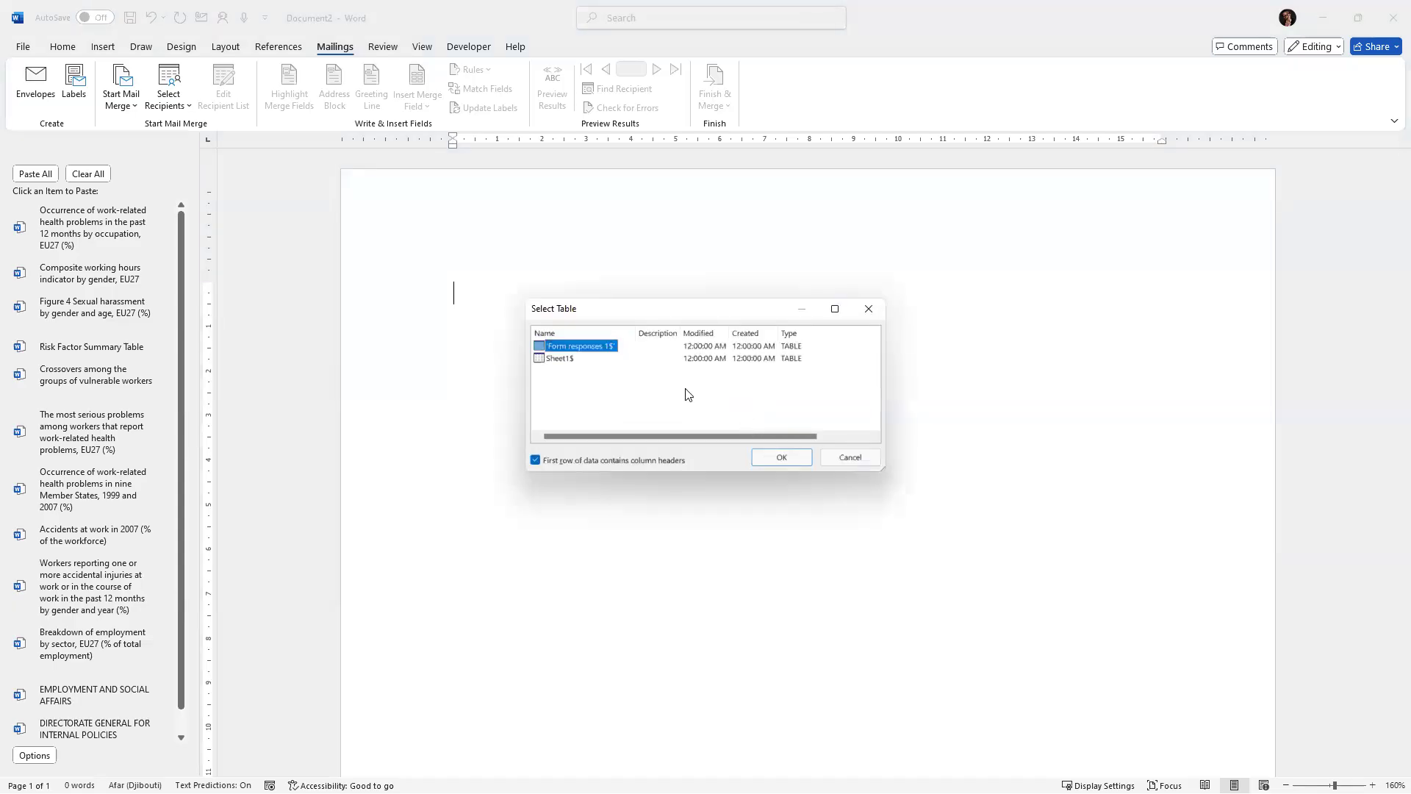
click(560, 360)
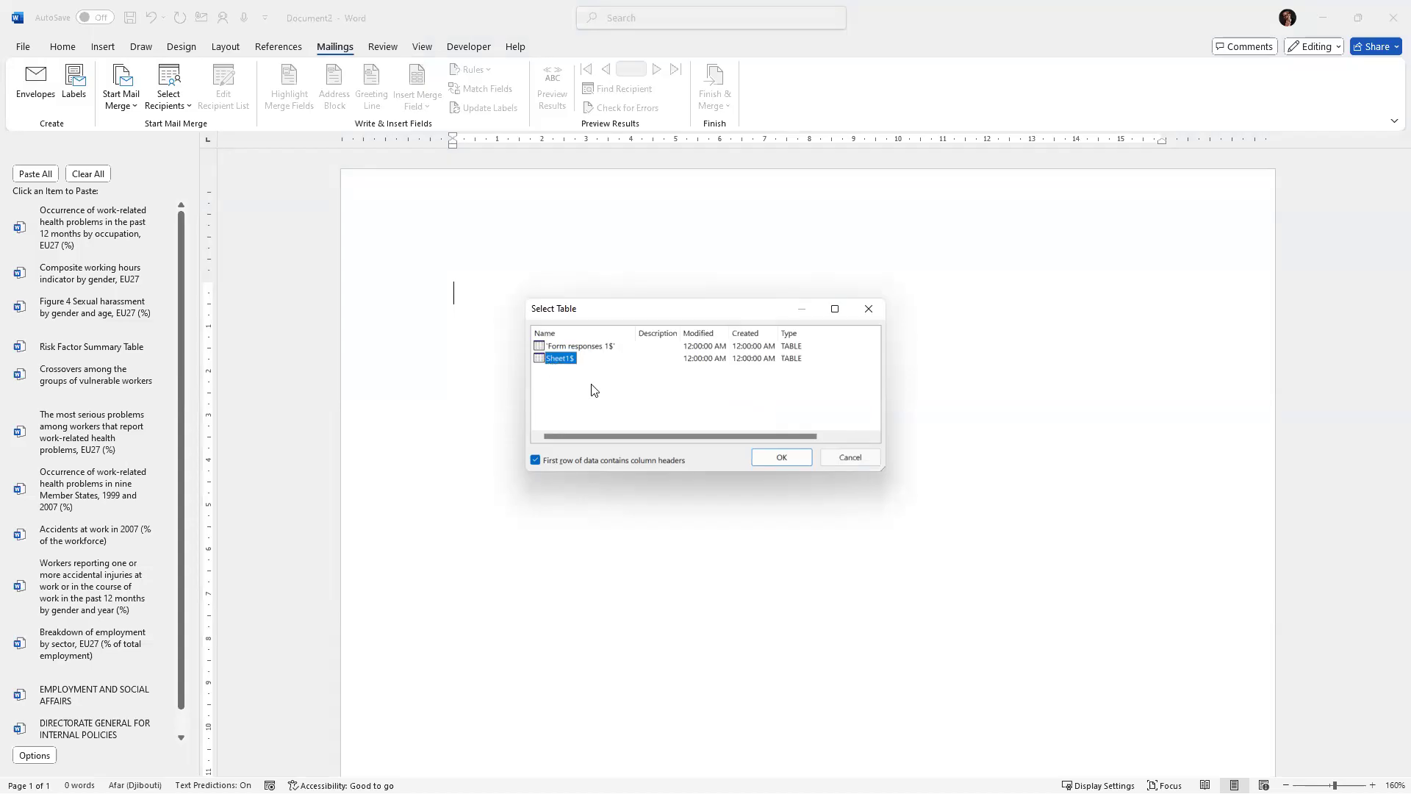
click(766, 454)
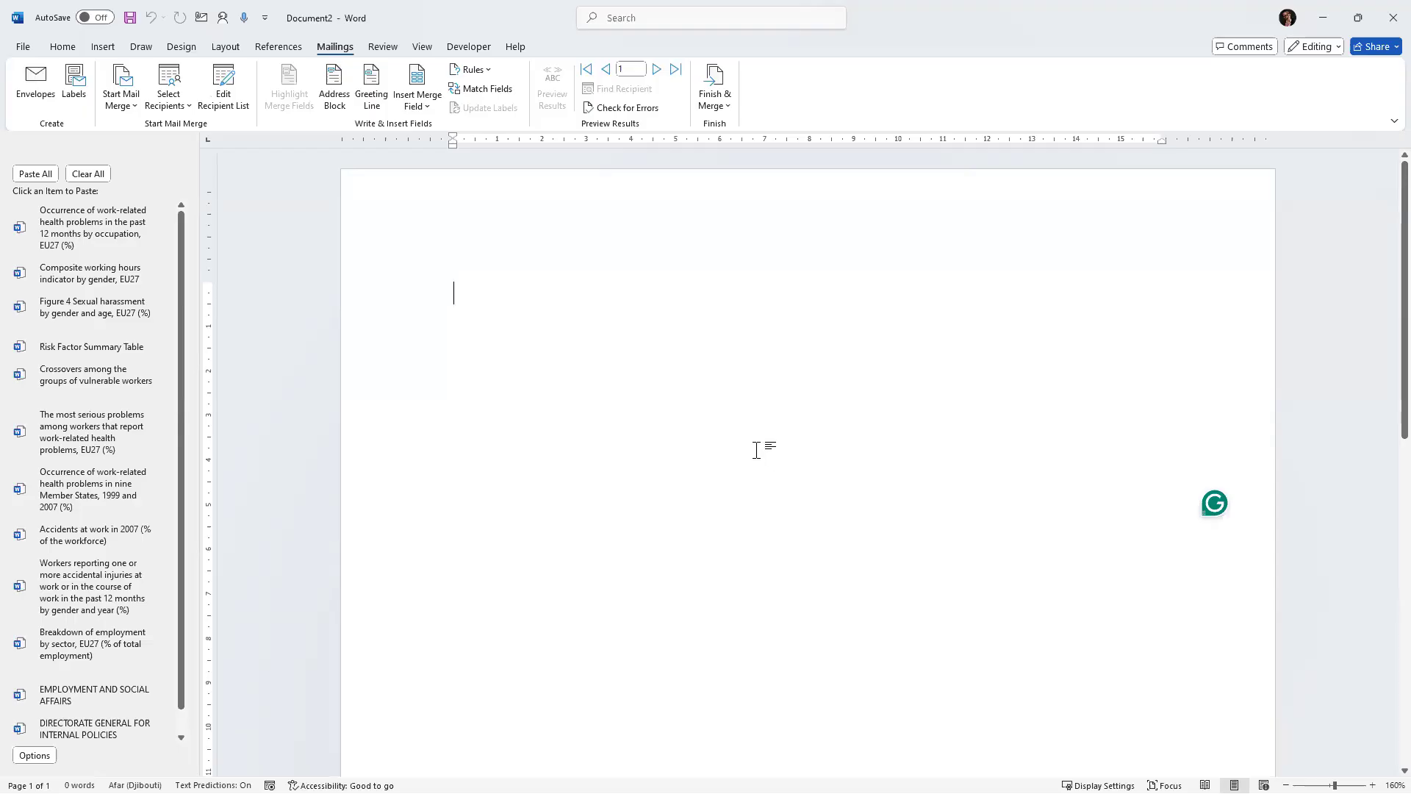
Type the greeting "DEAR" at the top of the letter and open the list of available merge fields.
text(DEAR)
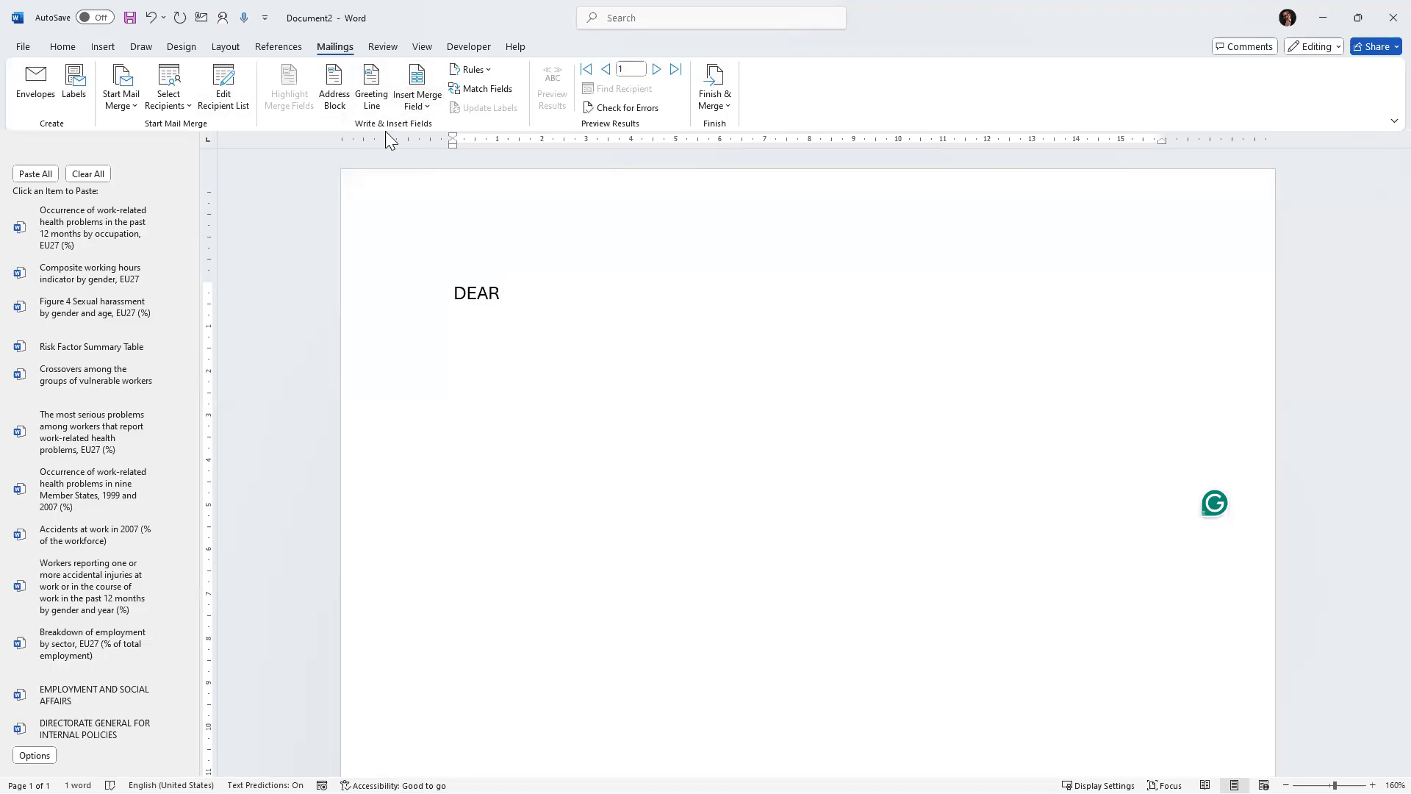
click(433, 108)
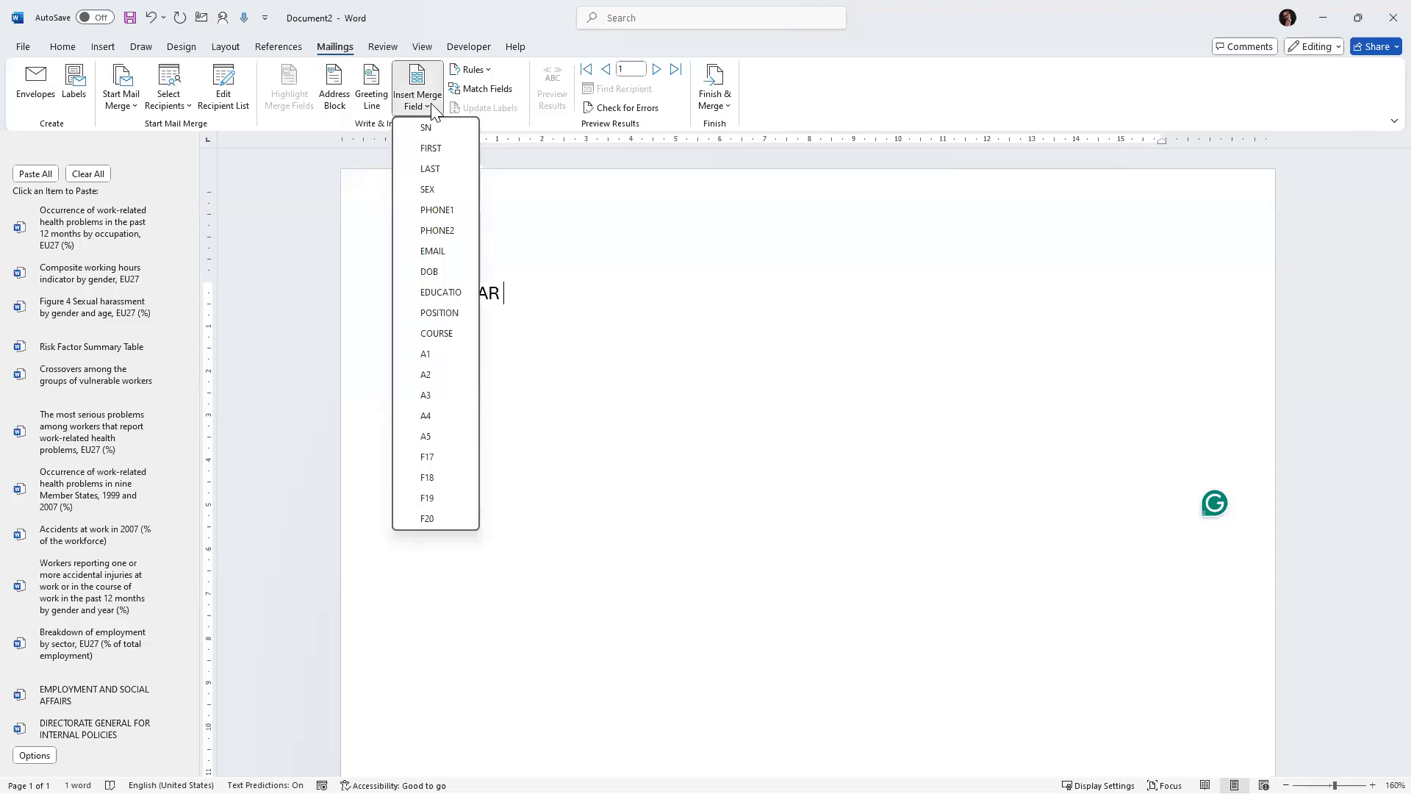
Switch to the Technical Manpower 1 workbook, maximise it and enlarge the view to examine its column headings.
key(alt+Tab)
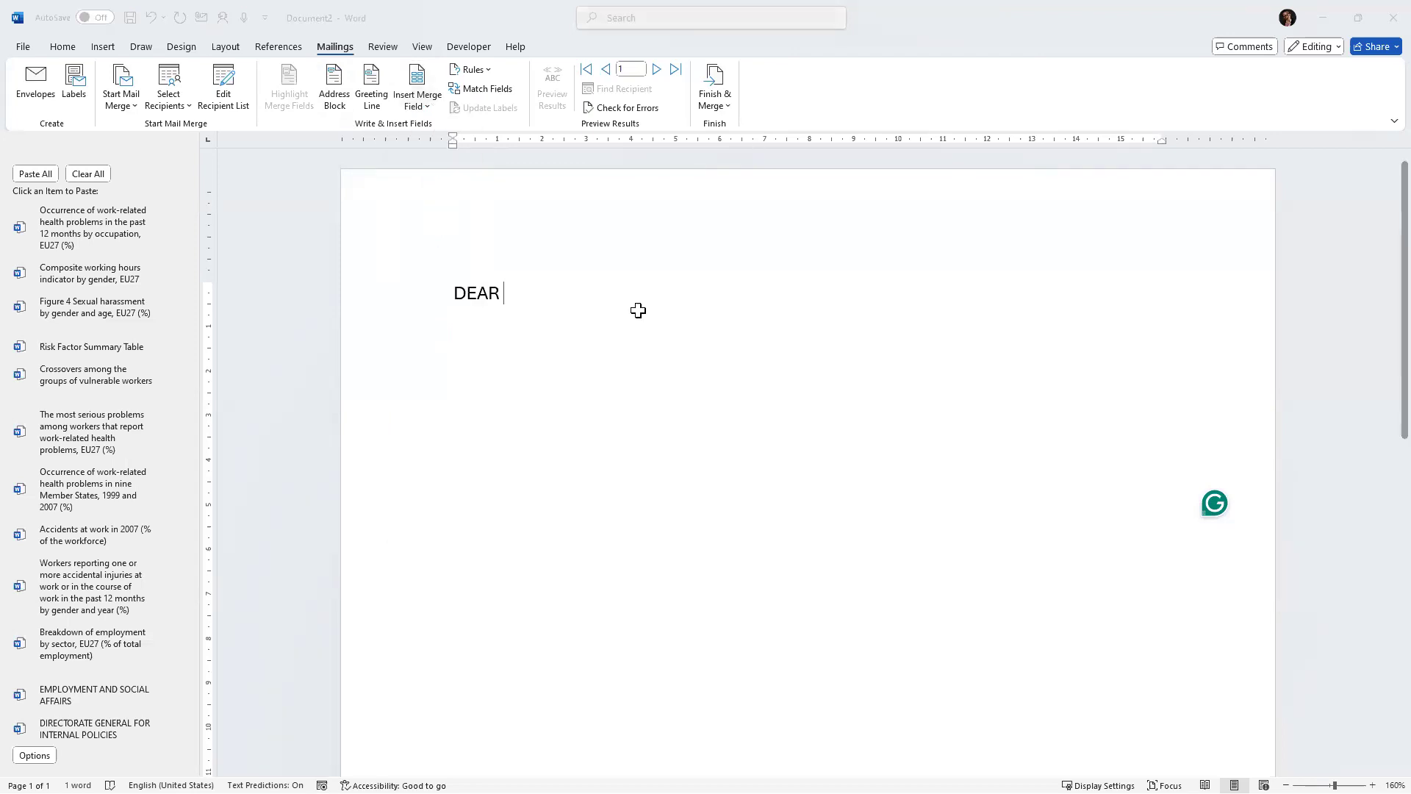
key(alt+Tab)
drag(313, 303, 908, 306)
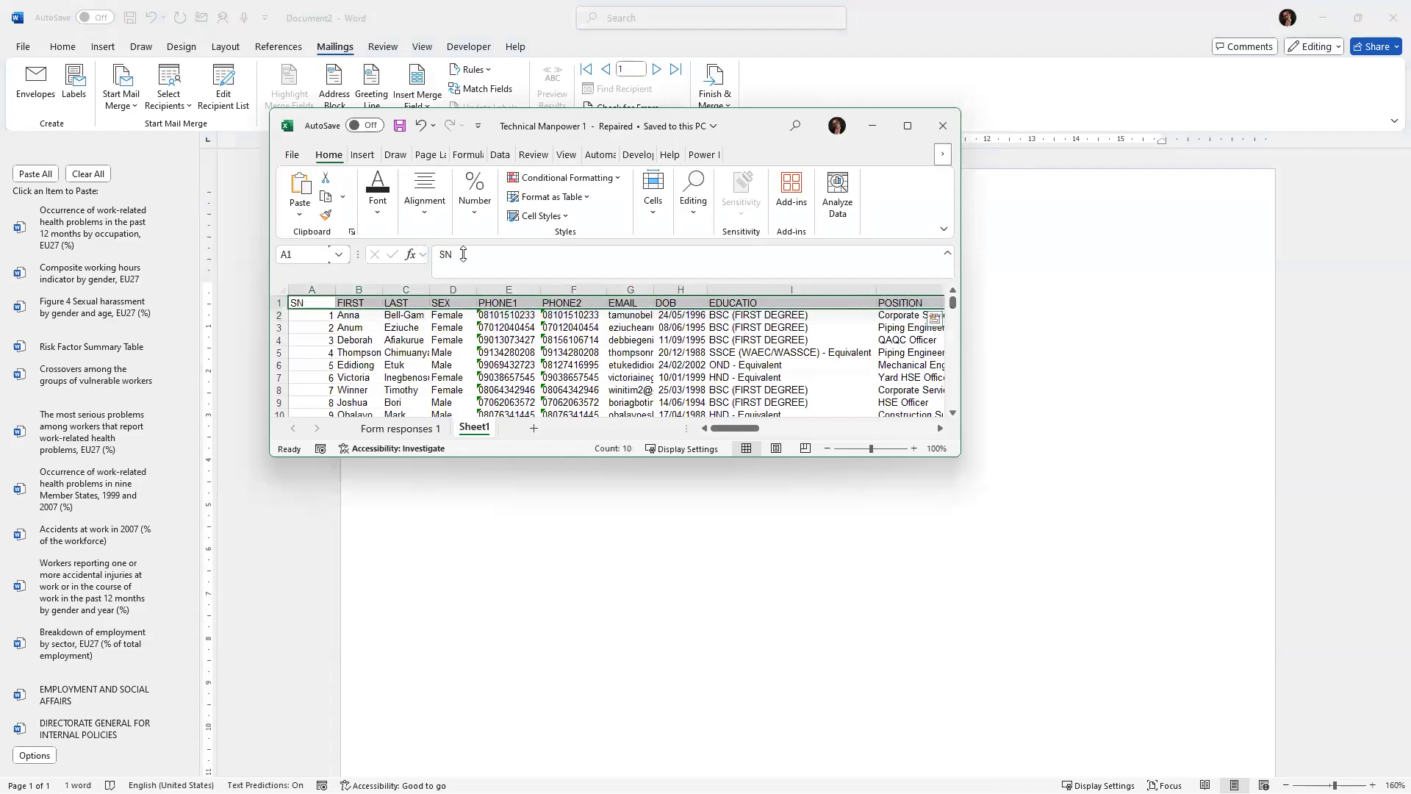
click(907, 125)
click(257, 99)
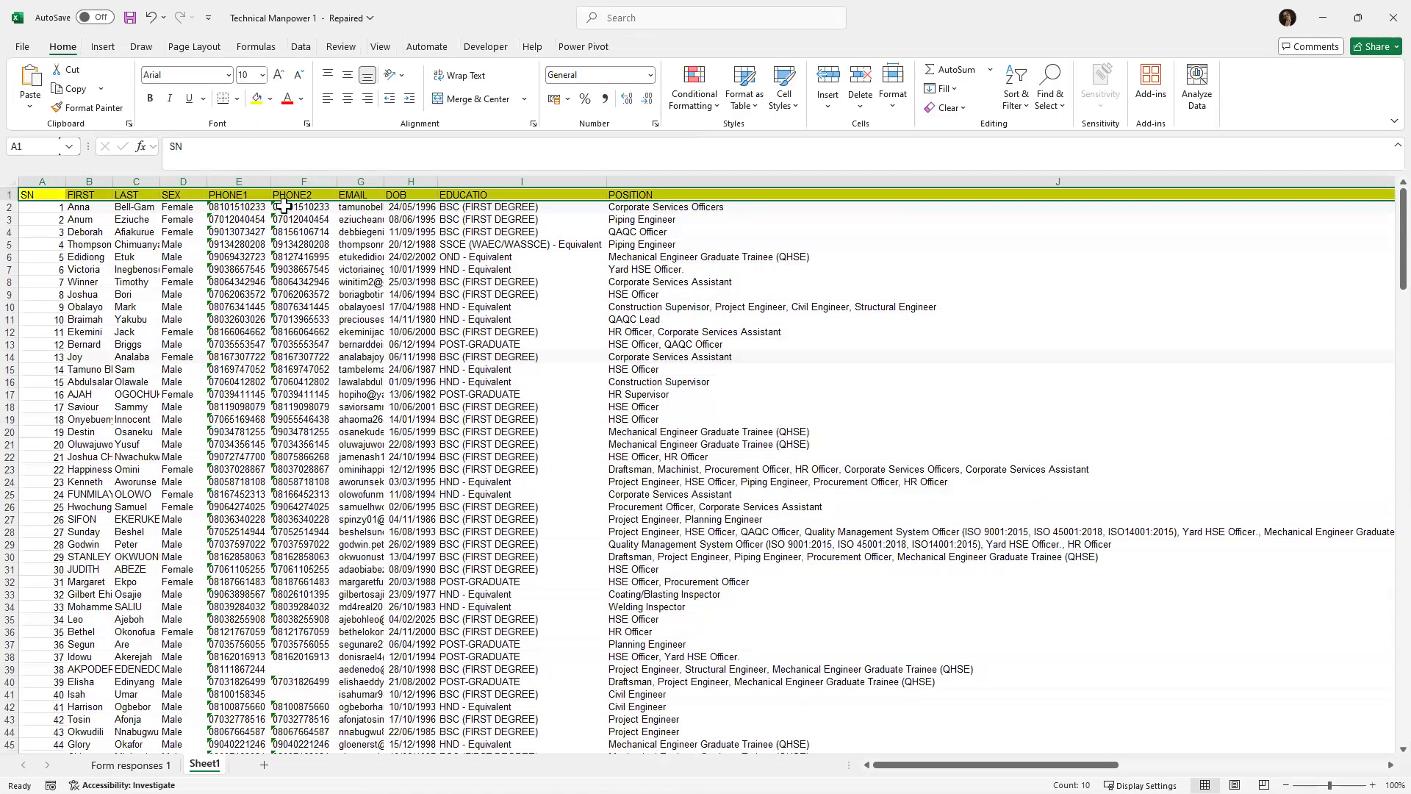
scroll(278, 197, up, 1)
scroll(284, 200, up, 7)
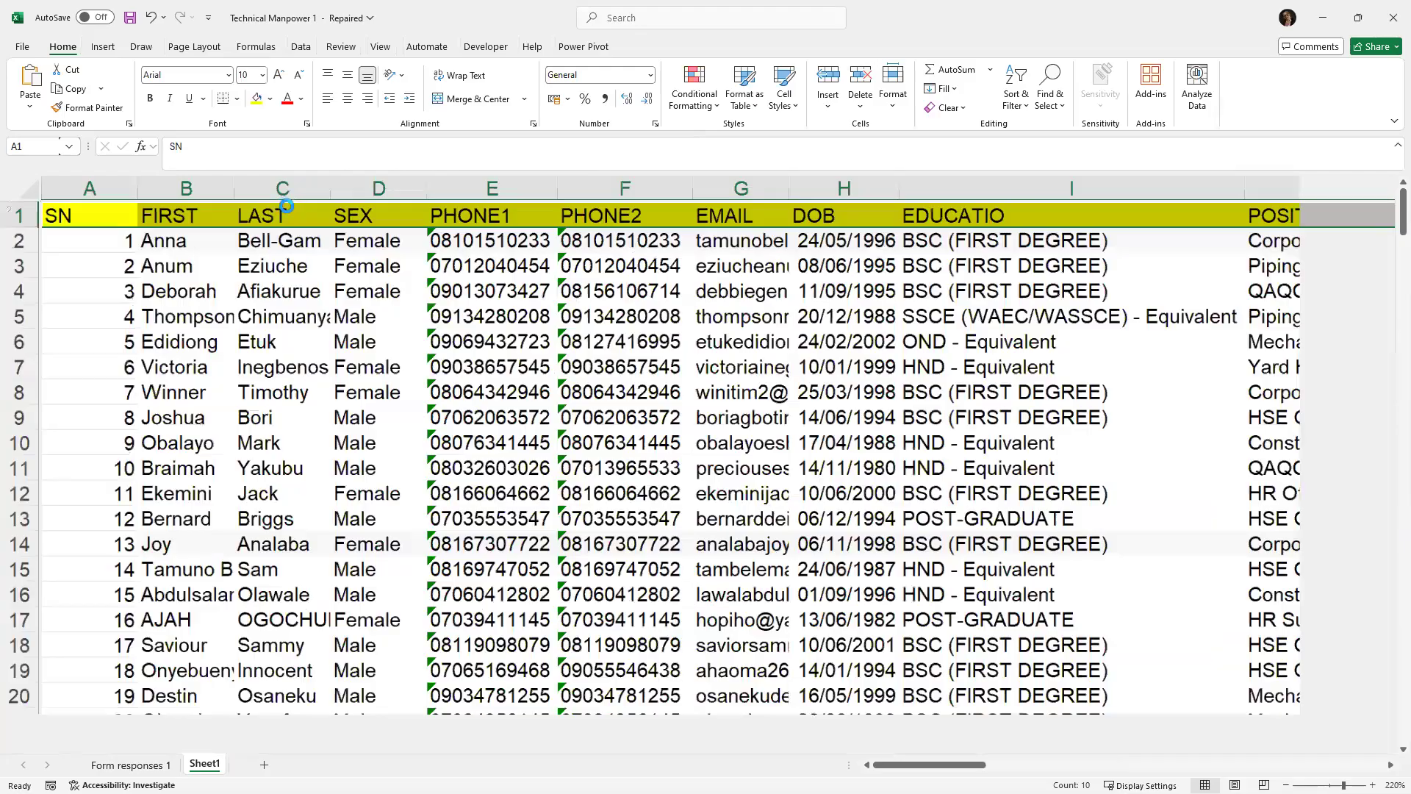
Return to the letter and insert the FIRST and LAST merge fields after the greeting DEAR.
scroll(147, 255, up, 12)
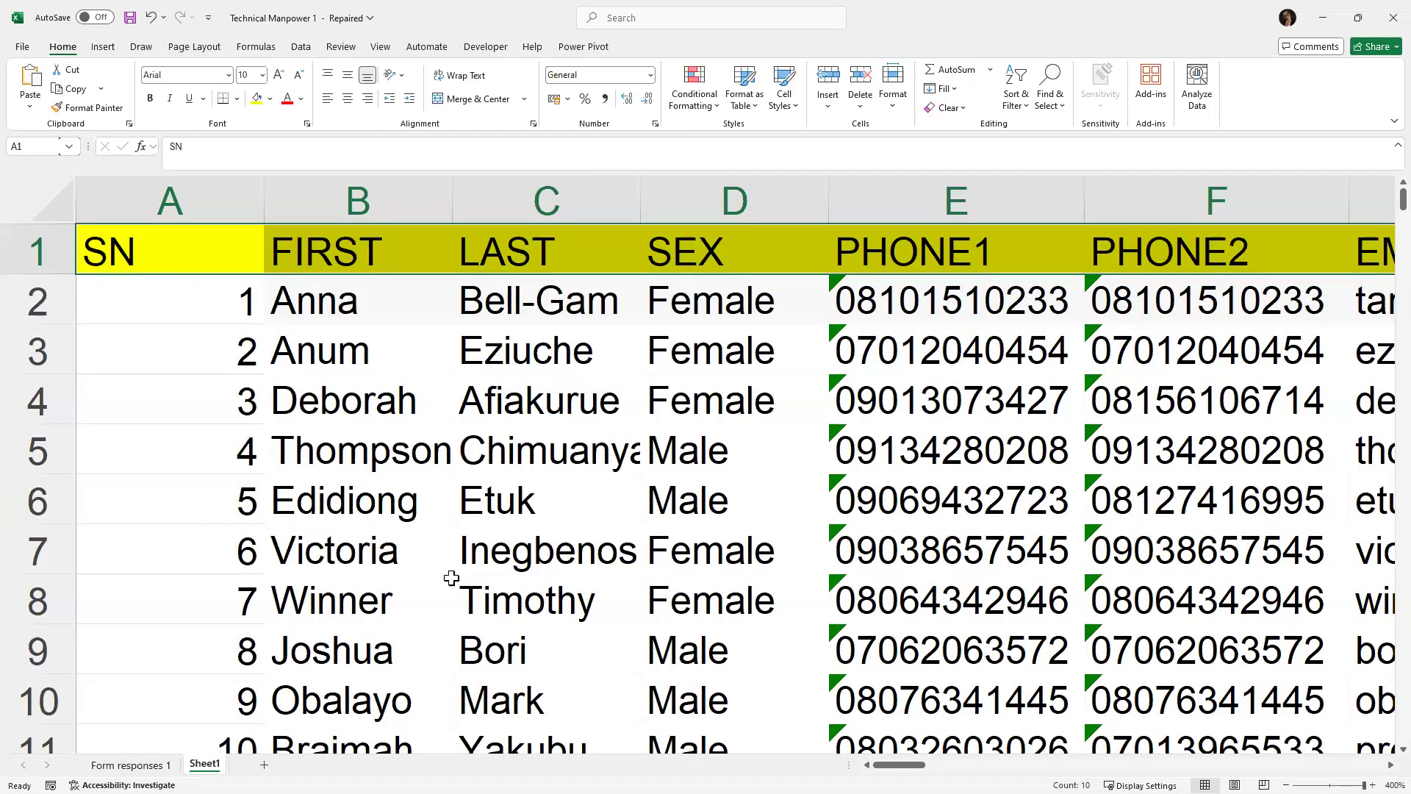
drag(898, 764, 1256, 433)
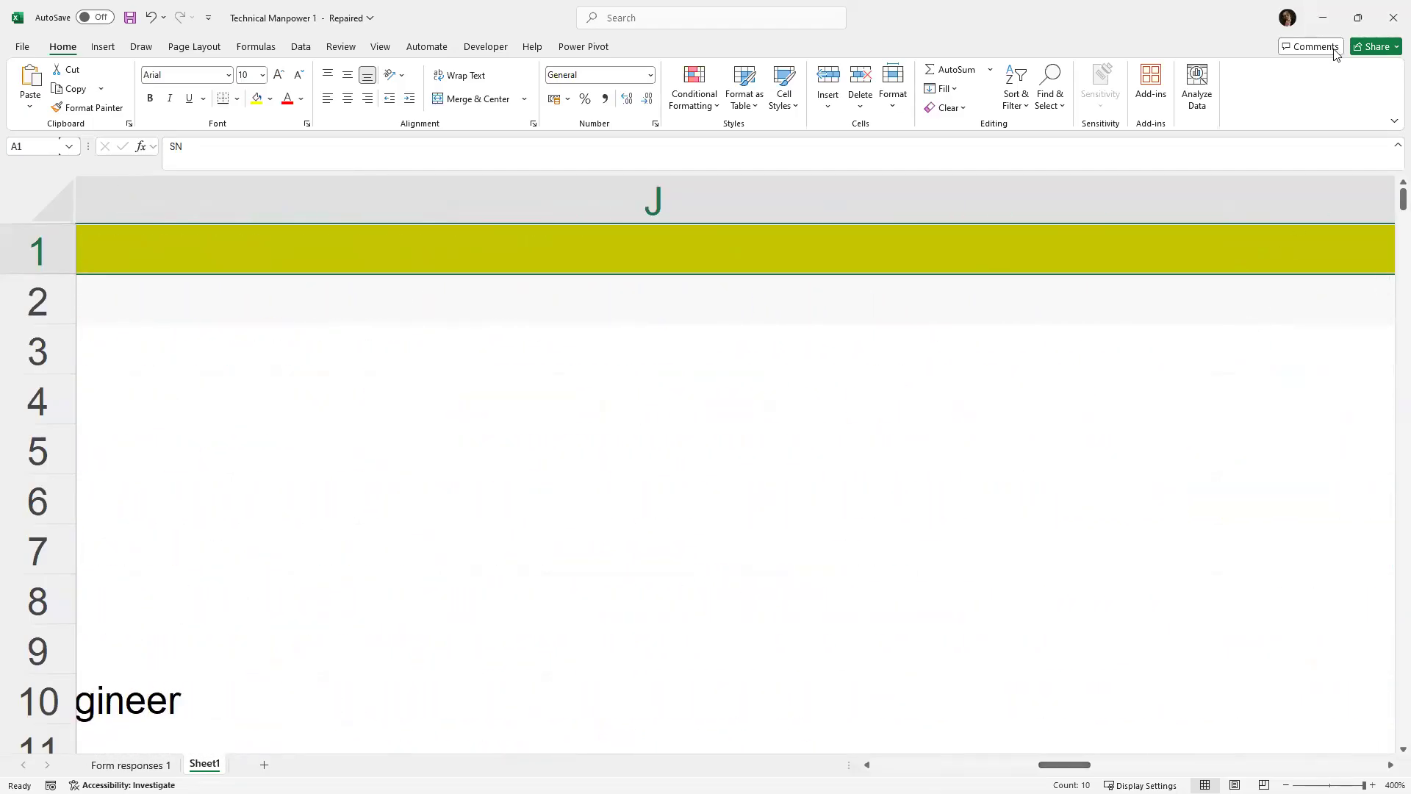
click(1321, 16)
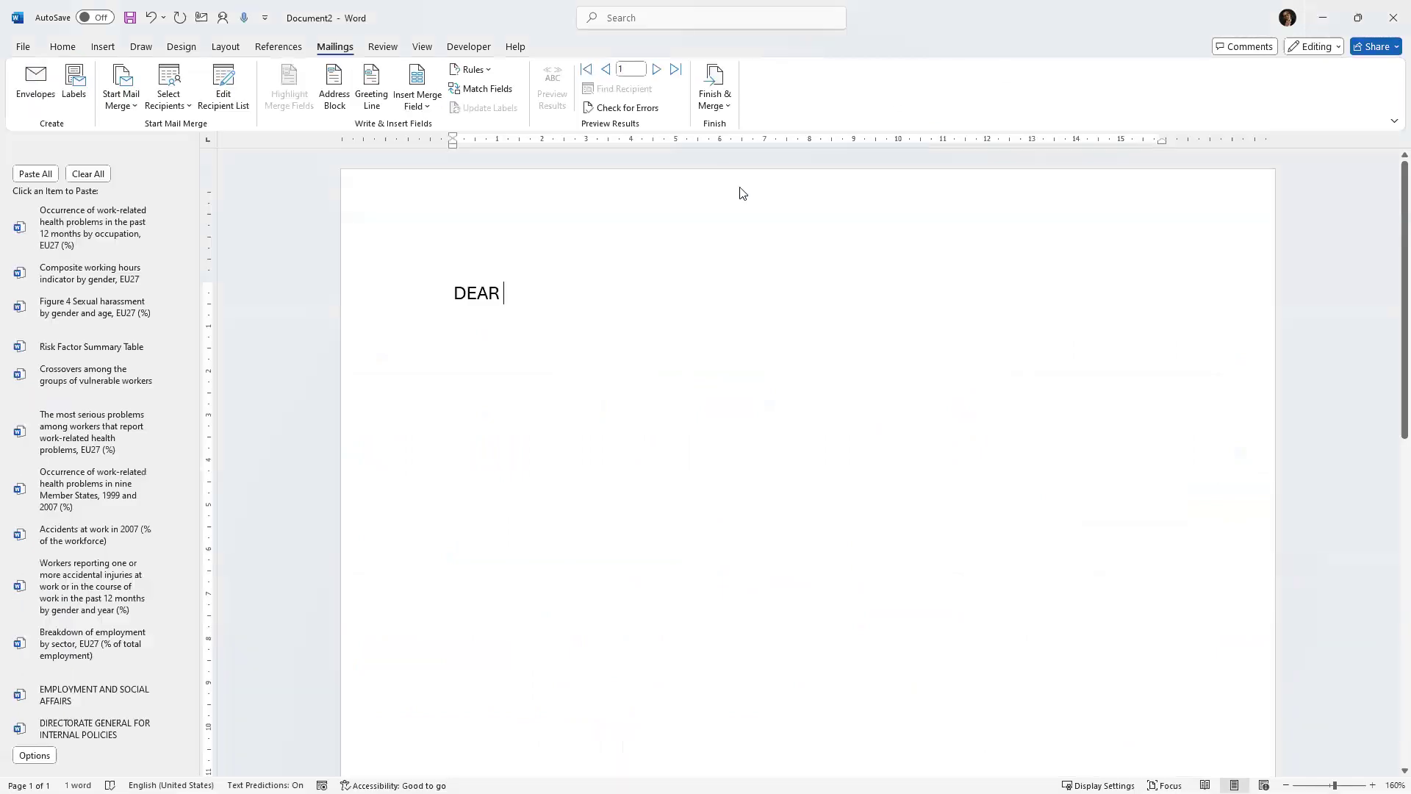
click(424, 105)
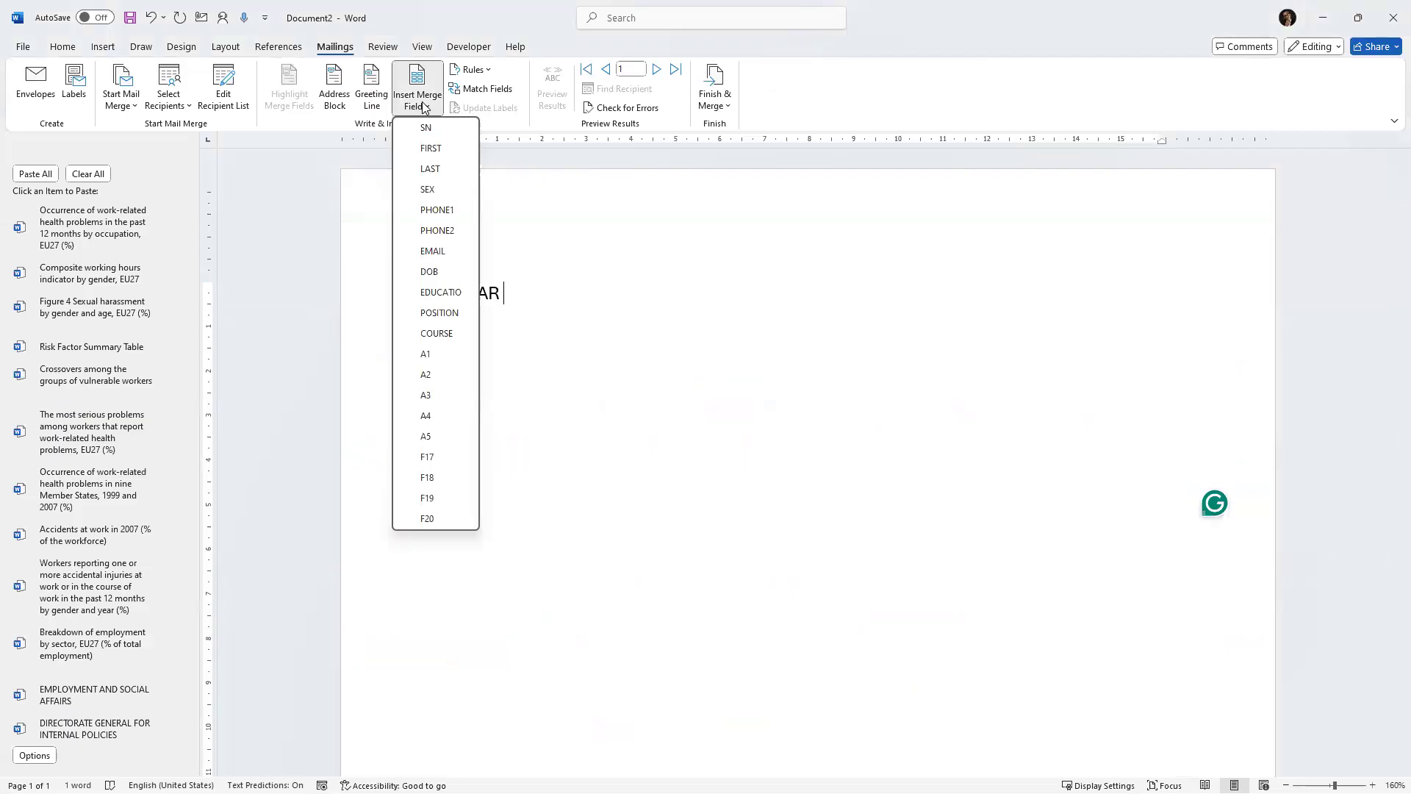
click(436, 150)
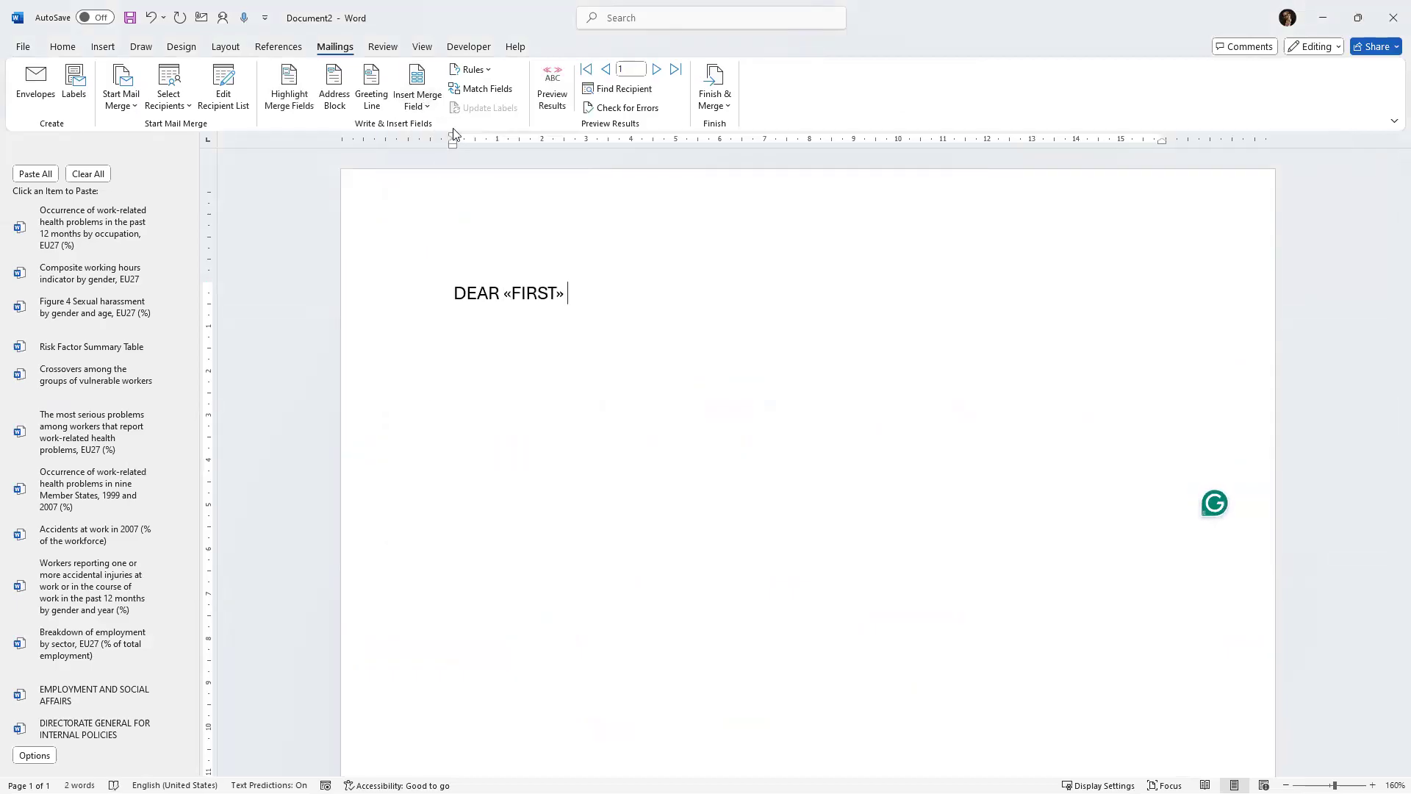
click(416, 101)
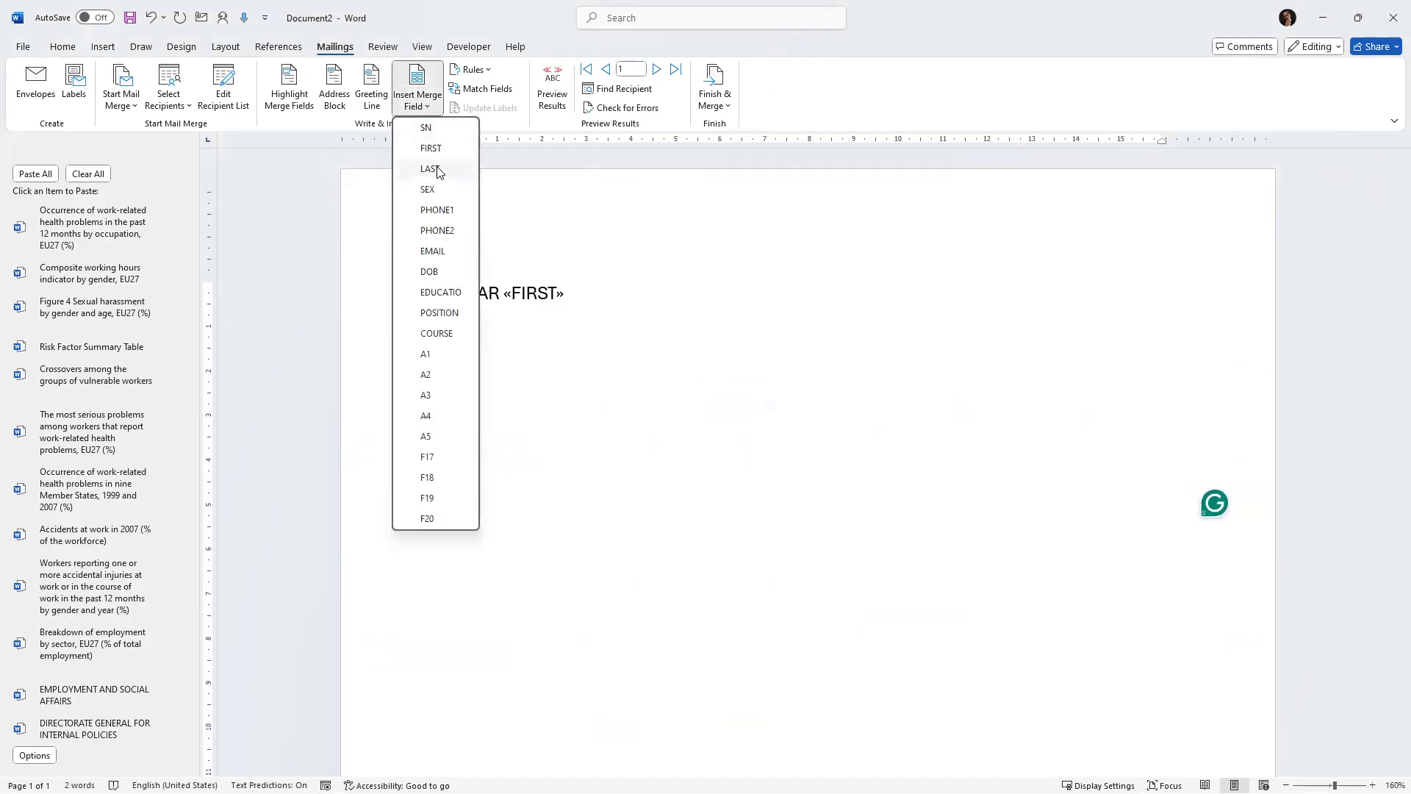
click(439, 173)
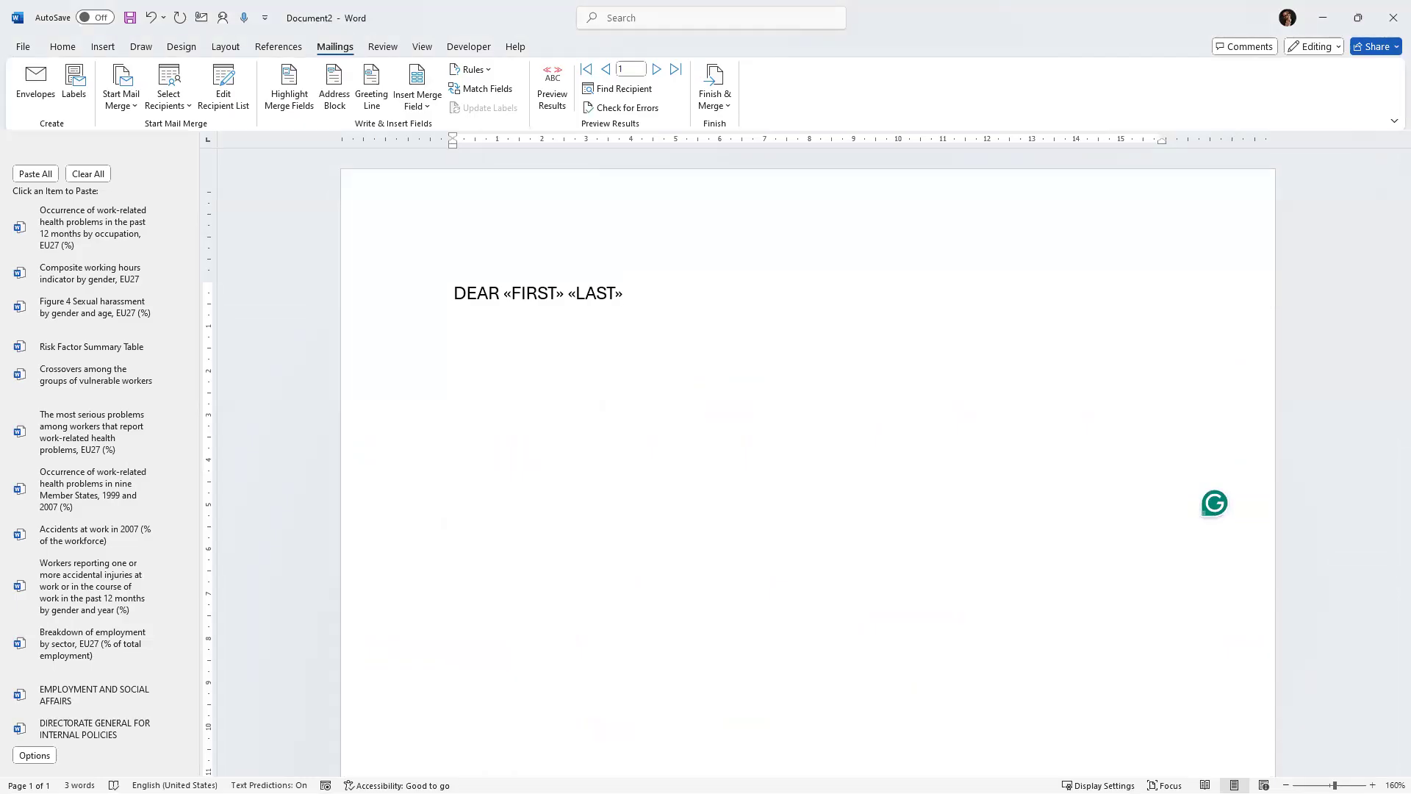
On a new line, type the sentence "THANK YOU FOR APPLYING FOR THE JOB.".
key(Return)
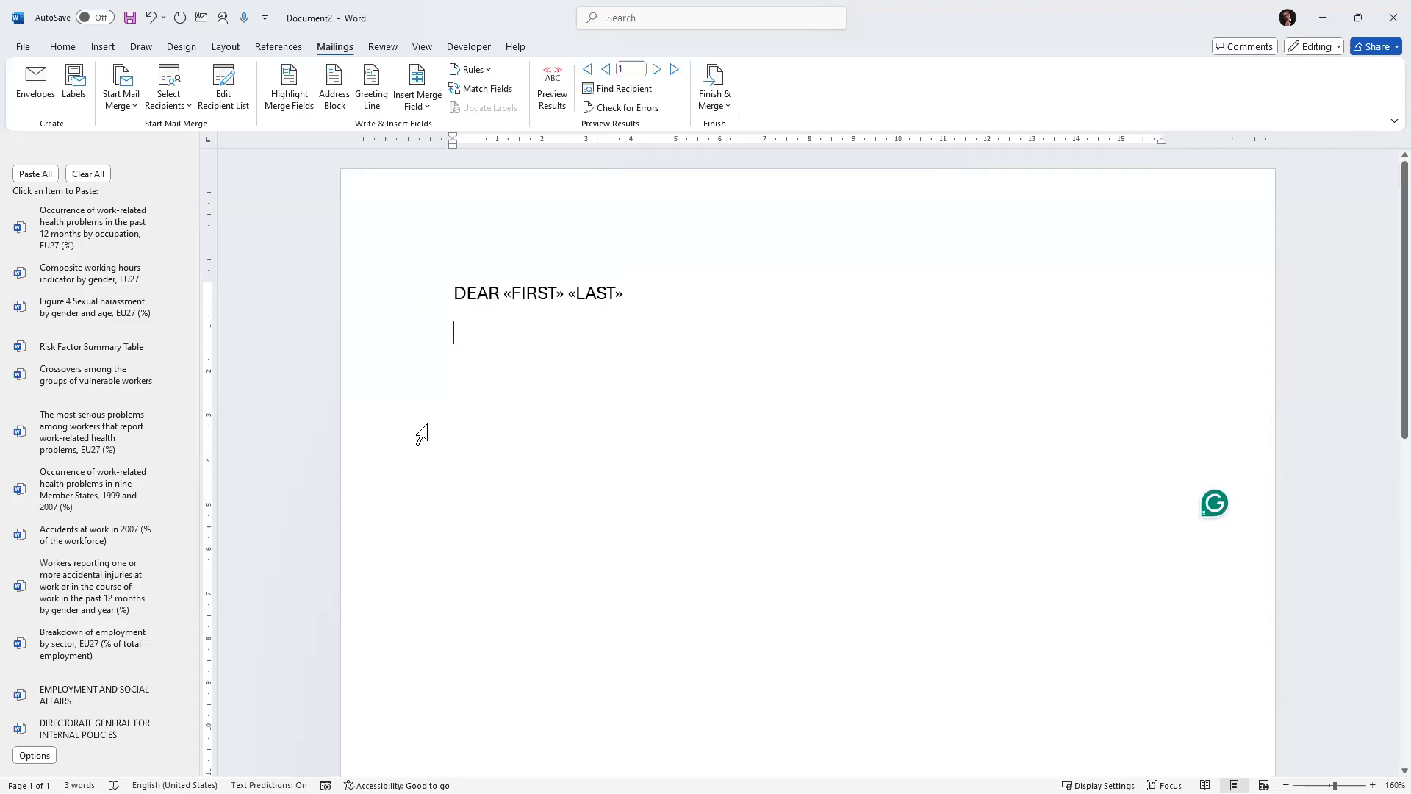
text(th)
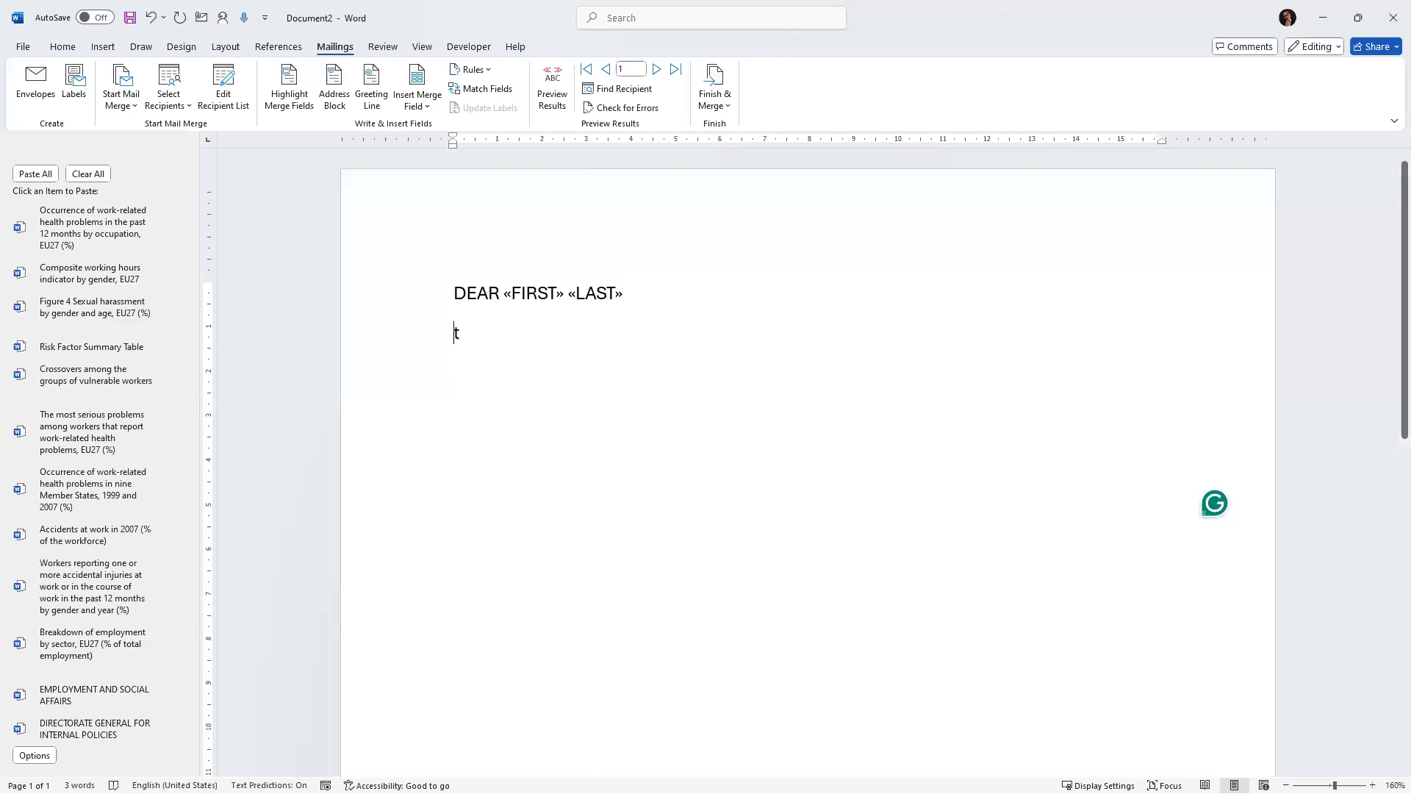
key(BackSpace)
key(BackSpace)
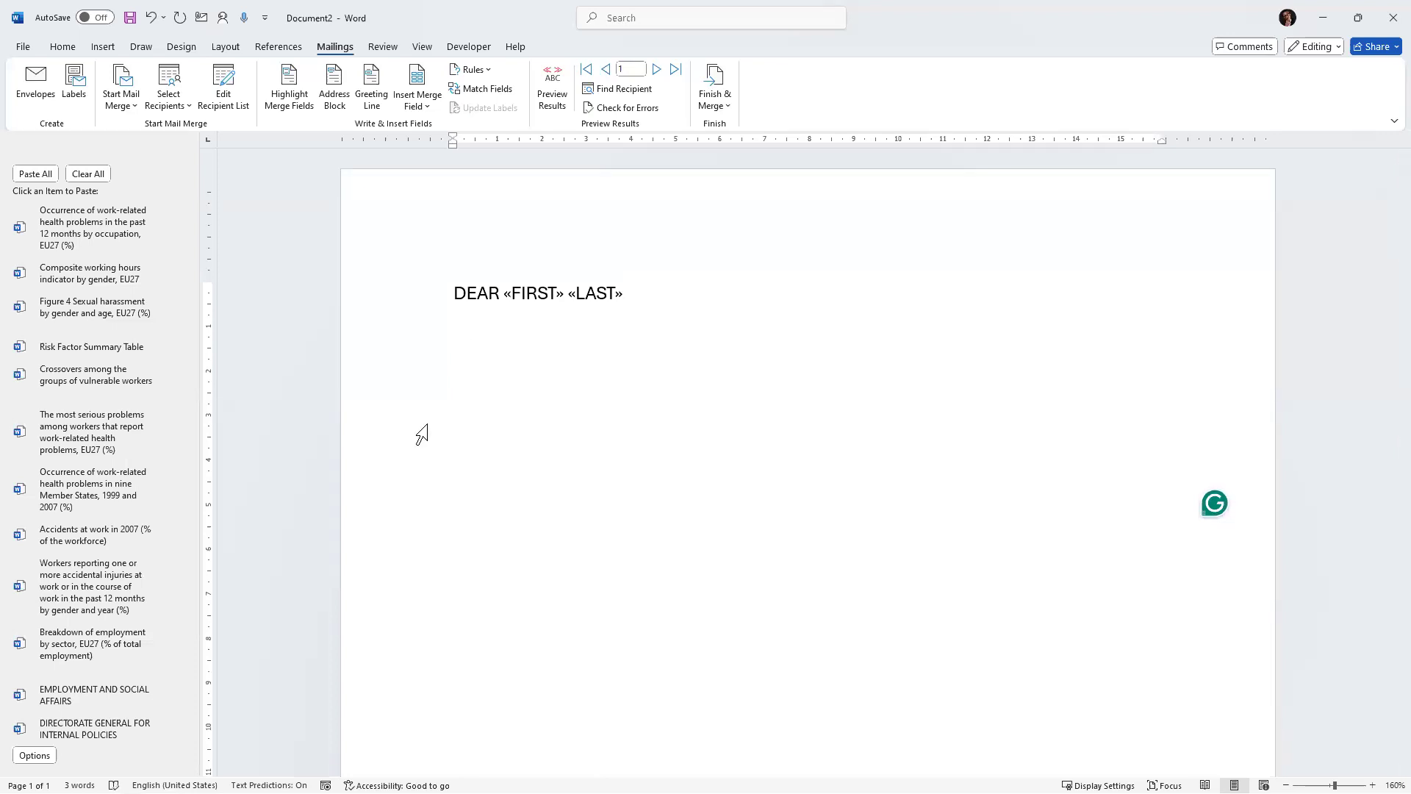
text(THANK YO)
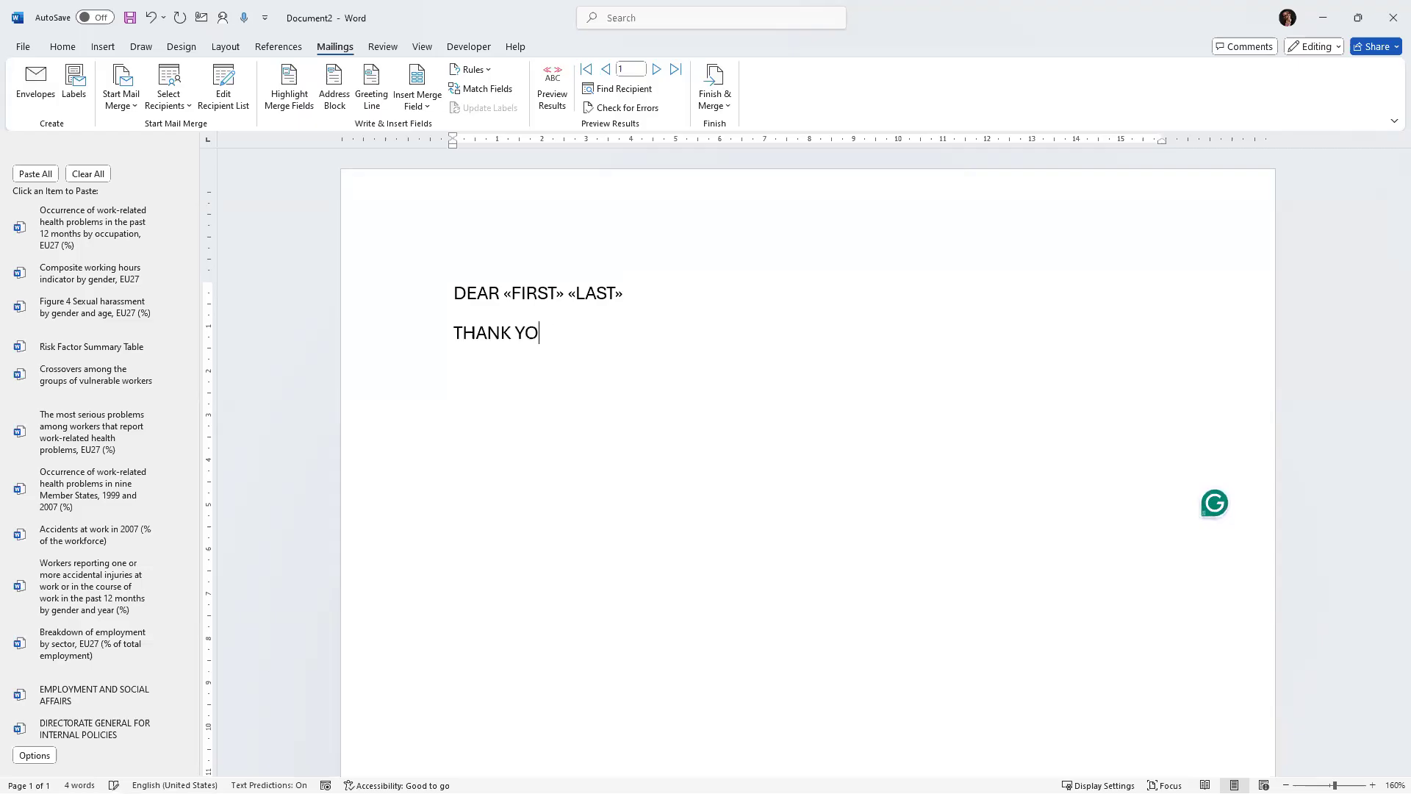
text(U FOR APPLYING)
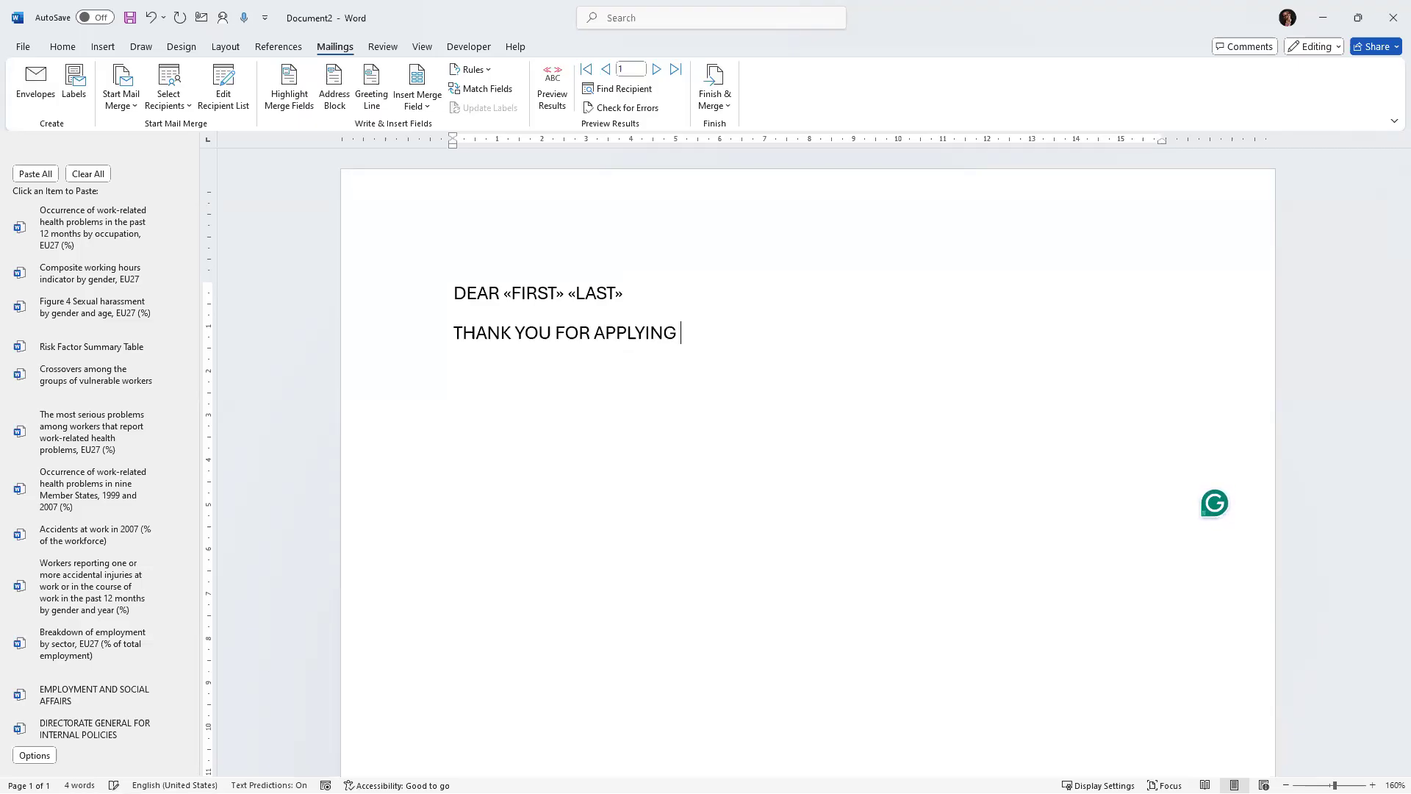
text( FOR THE JOB)
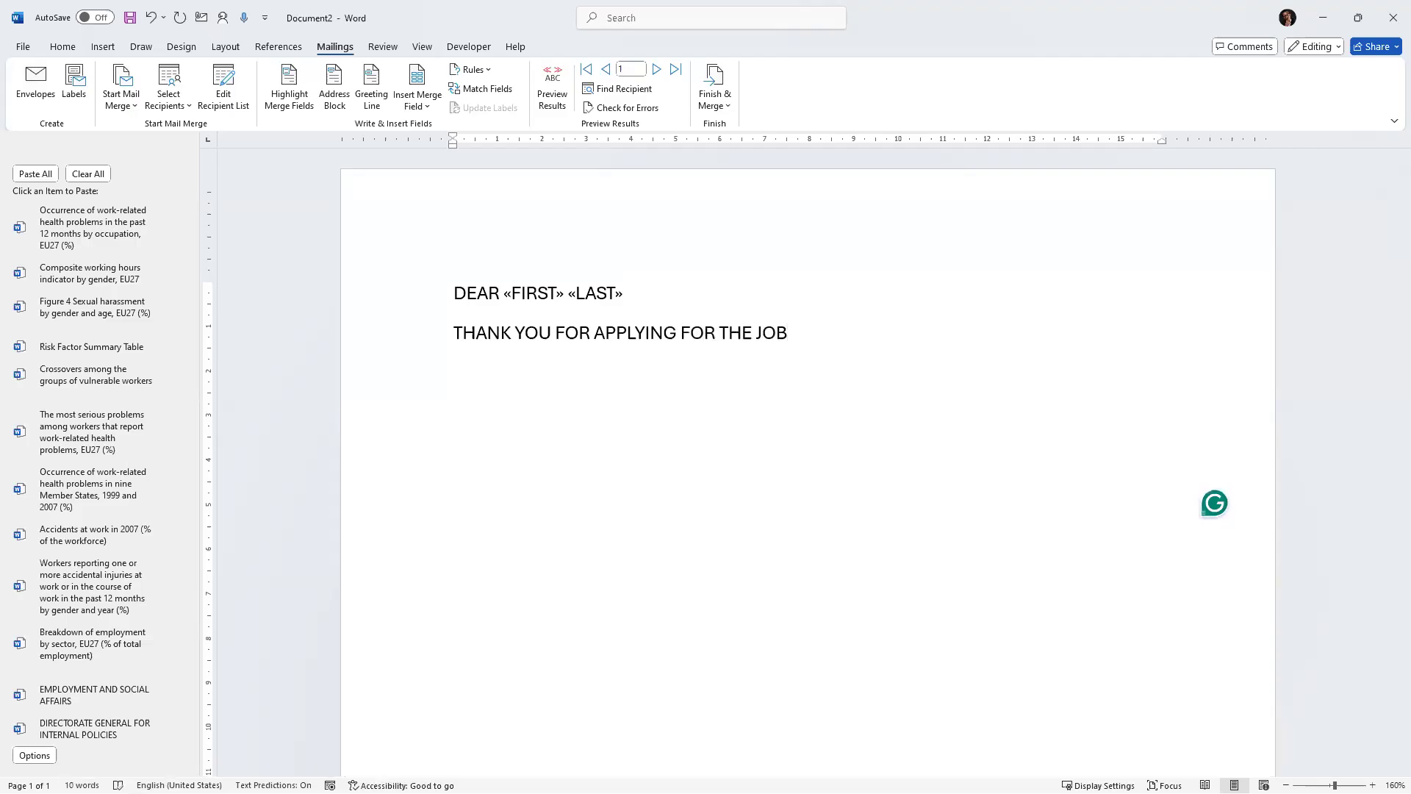
text(.)
text(YOUR)
text( APLLICATION)
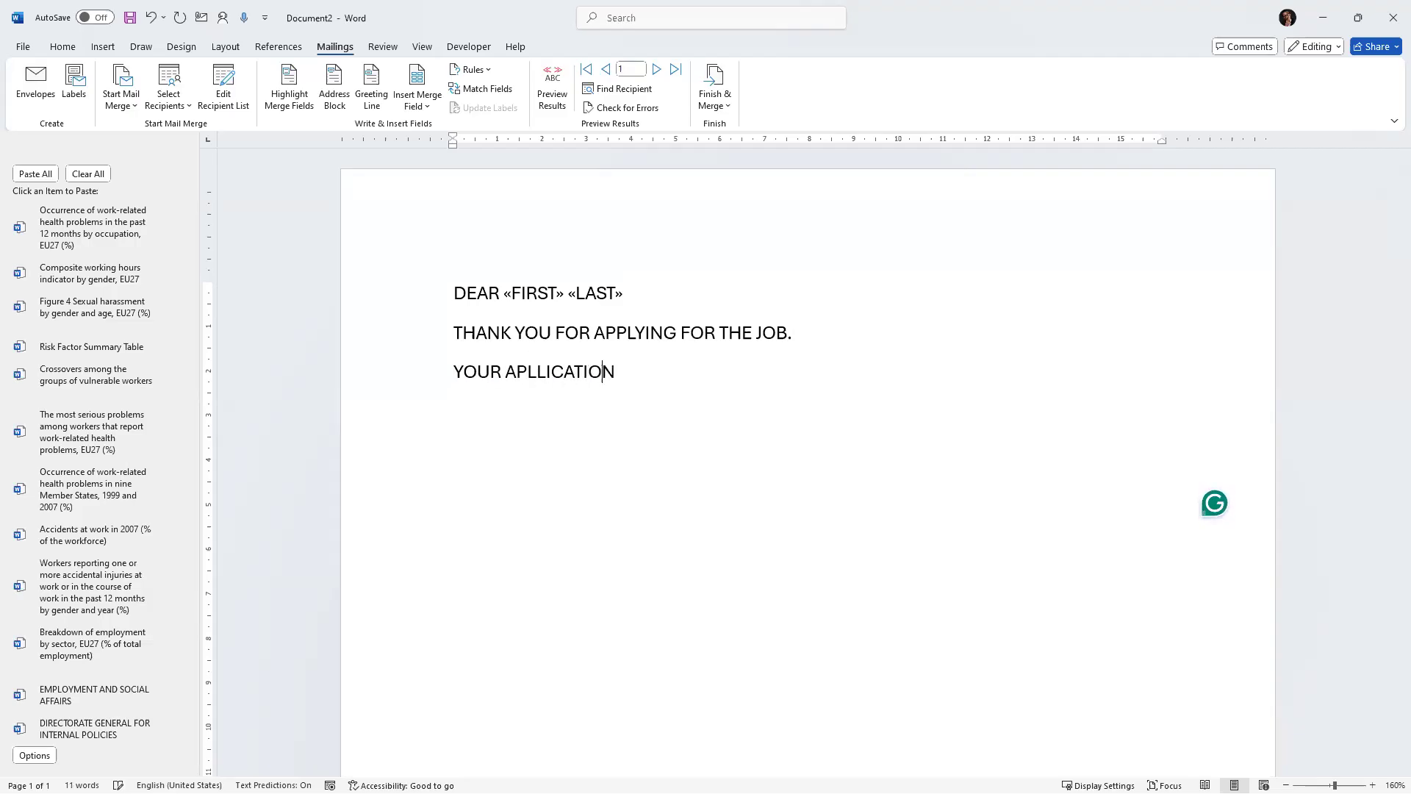
text( HAS BEN)
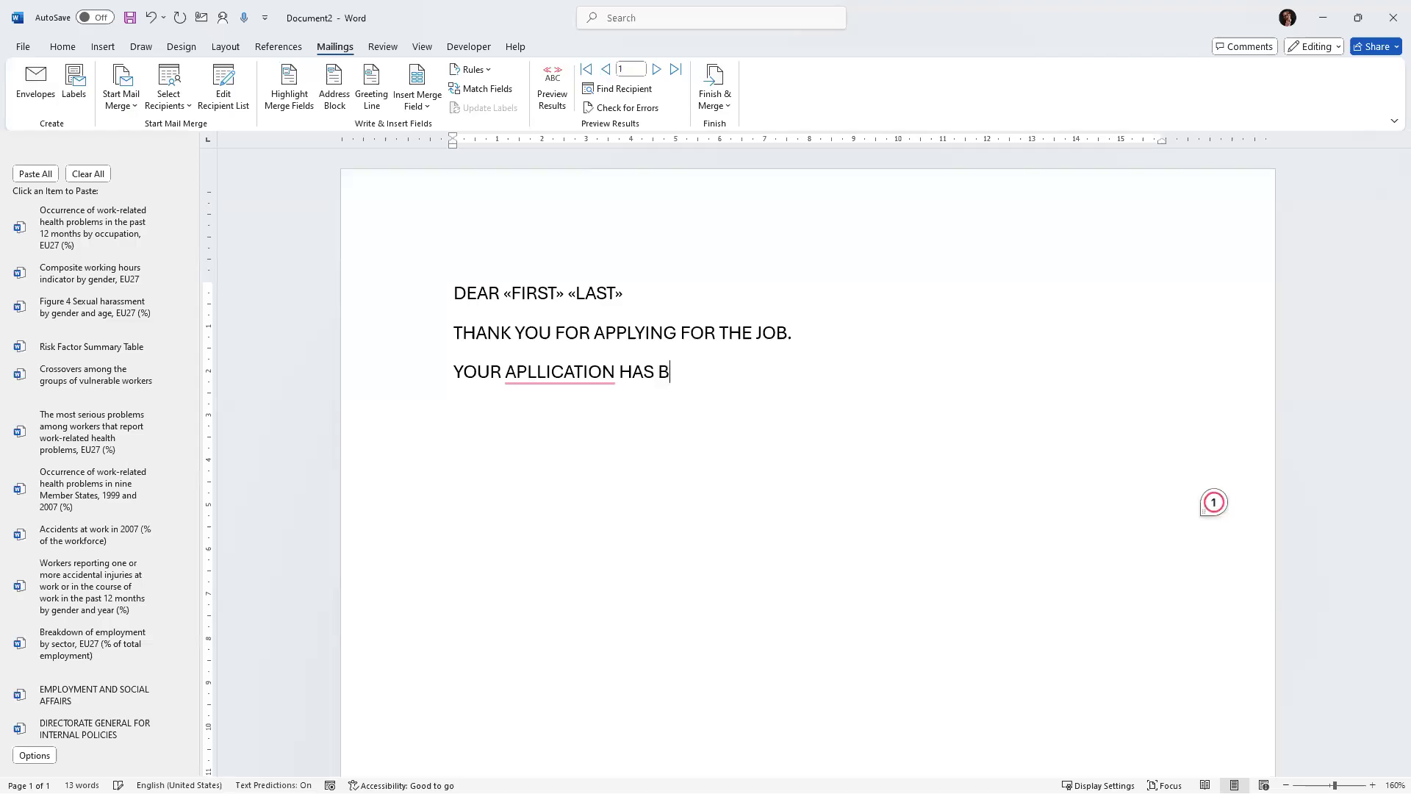
Type "YOUR APLLICATION HAS BEEN ACKNOWLEDGED" on the next line and start a new paragraph.
key(BackSpace)
text(EN ACKNOWLD)
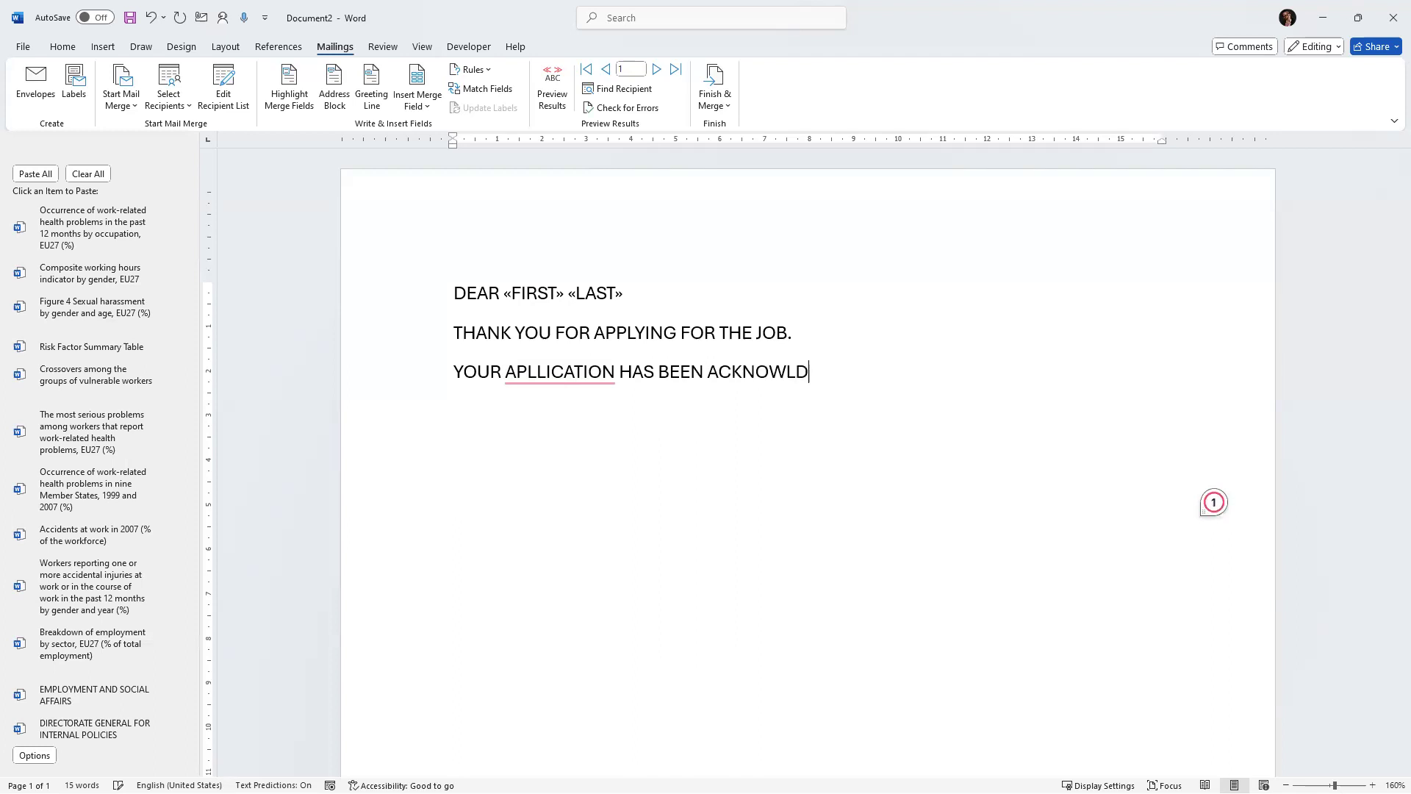
key(BackSpace)
text(EDGED)
key(Return)
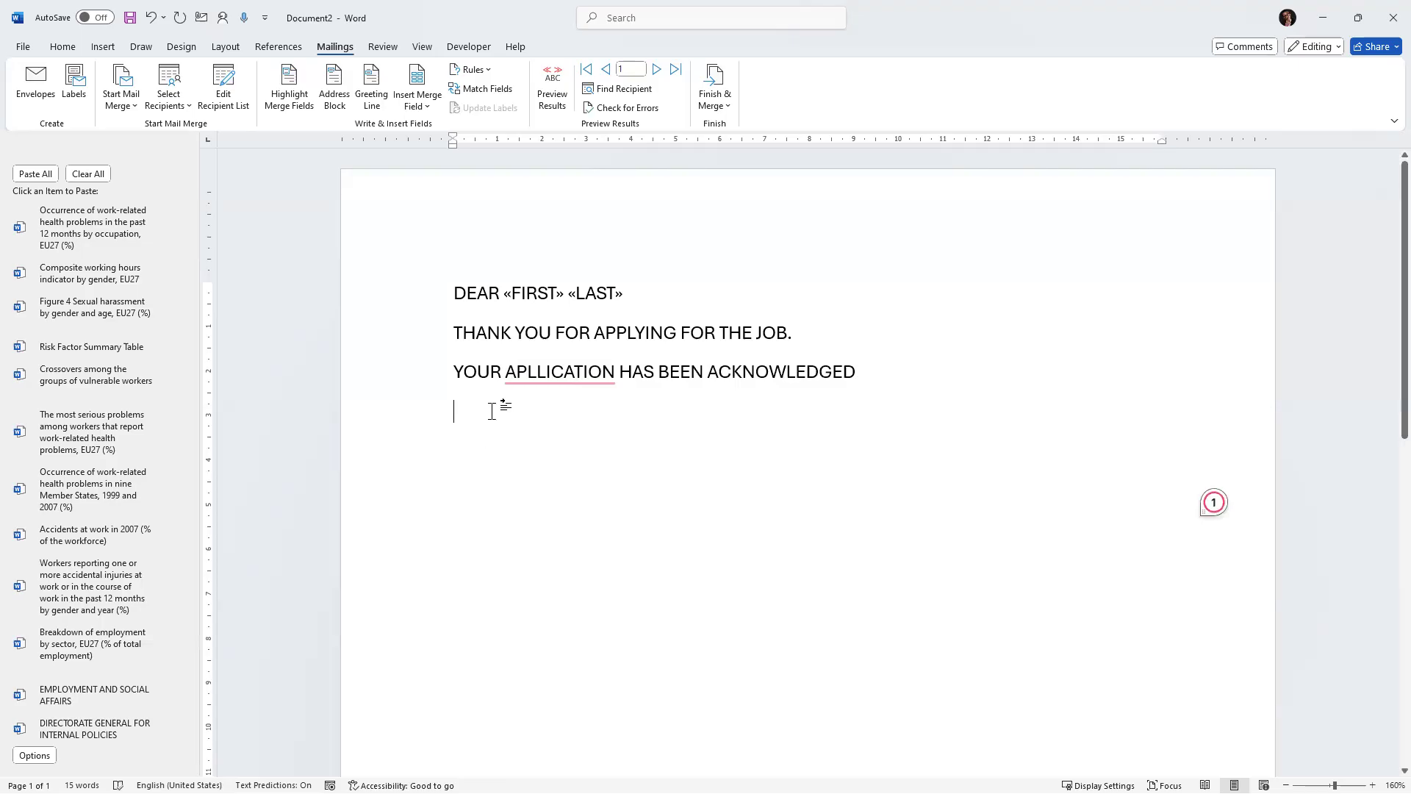
Correct the misspelled word in the acknowledgement line to APPLICATION.
click(528, 371)
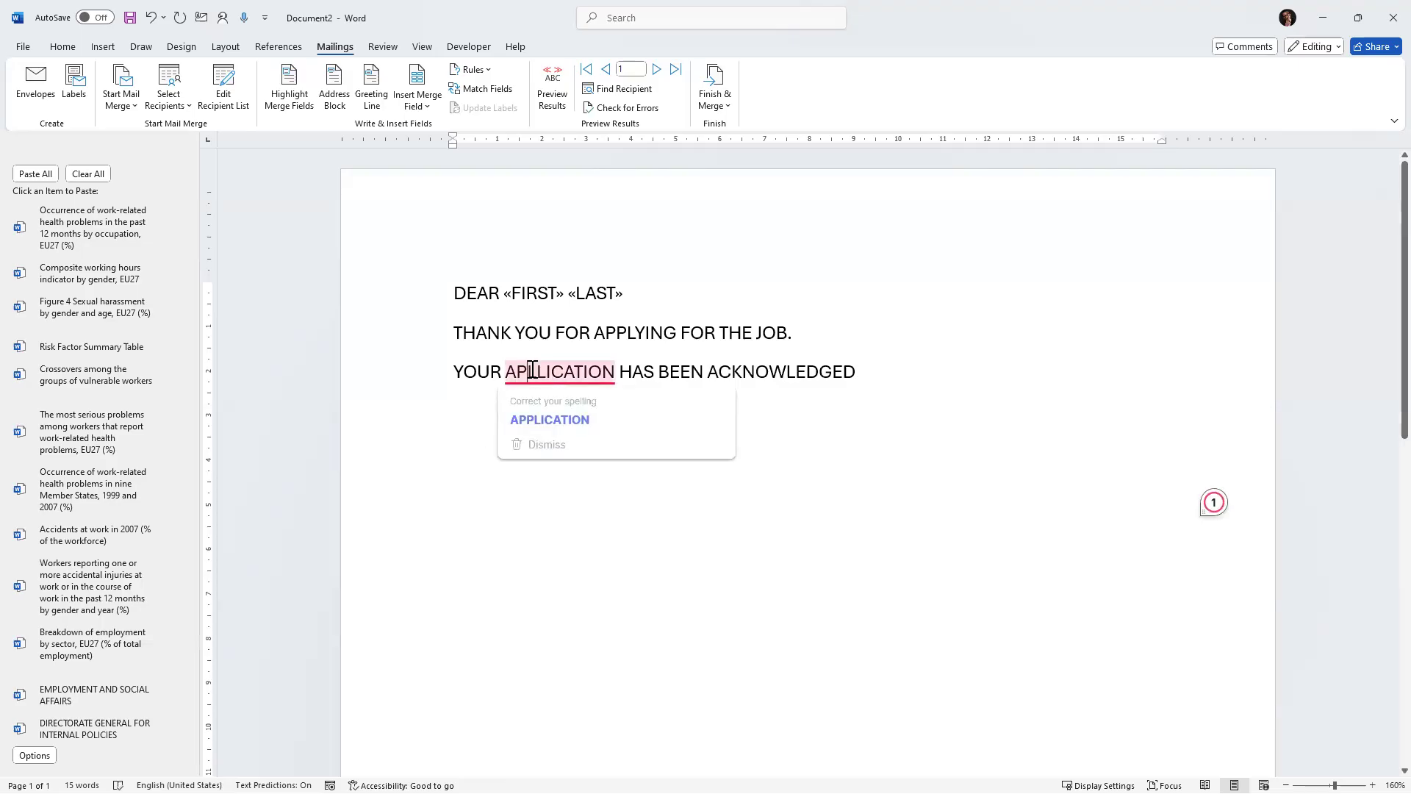
text(P)
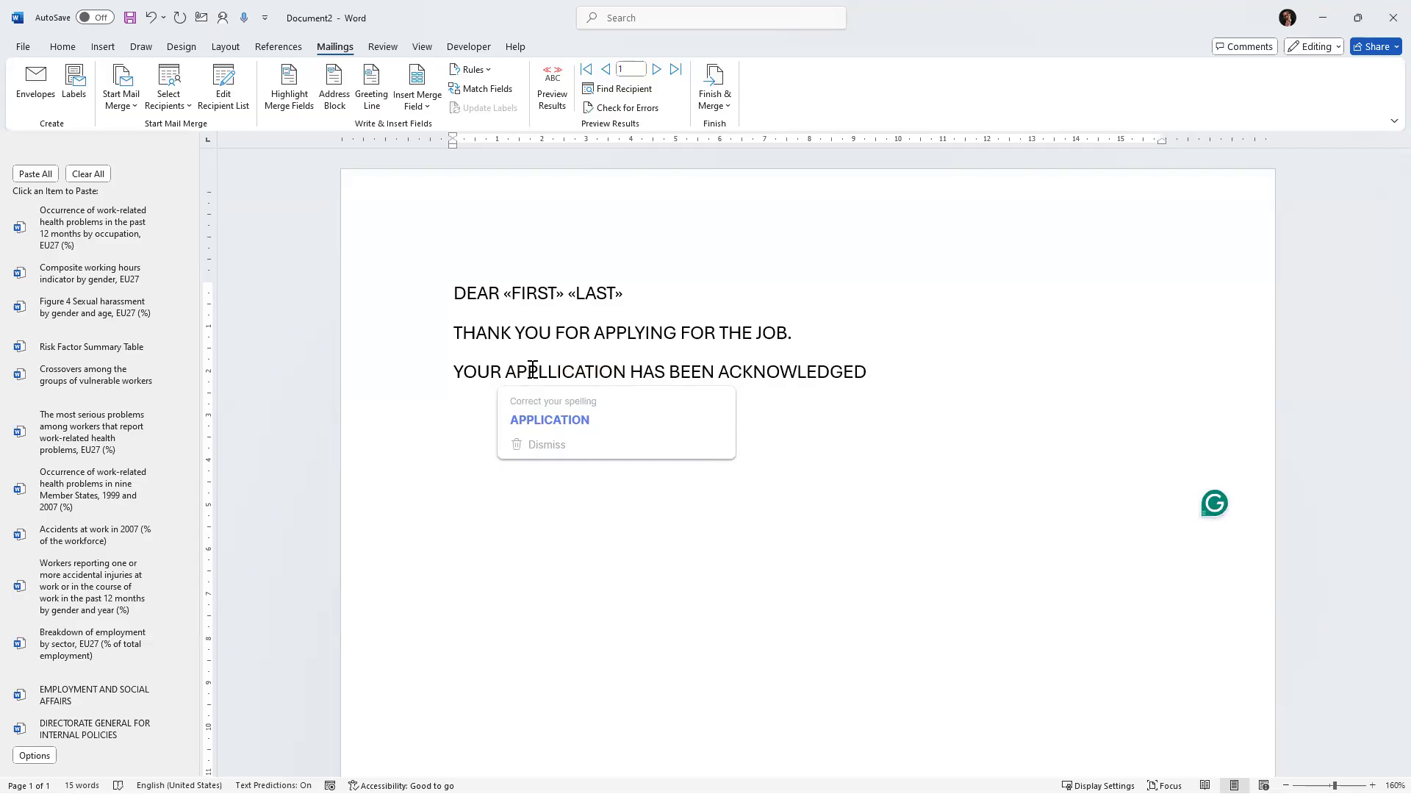
key(Delete)
After a blank line, type "CONFRIM THAT THE INFORMATION BELOW ARE ACURATE" at the end of the letter.
click(869, 389)
key(Return)
key(Return)
text(CON)
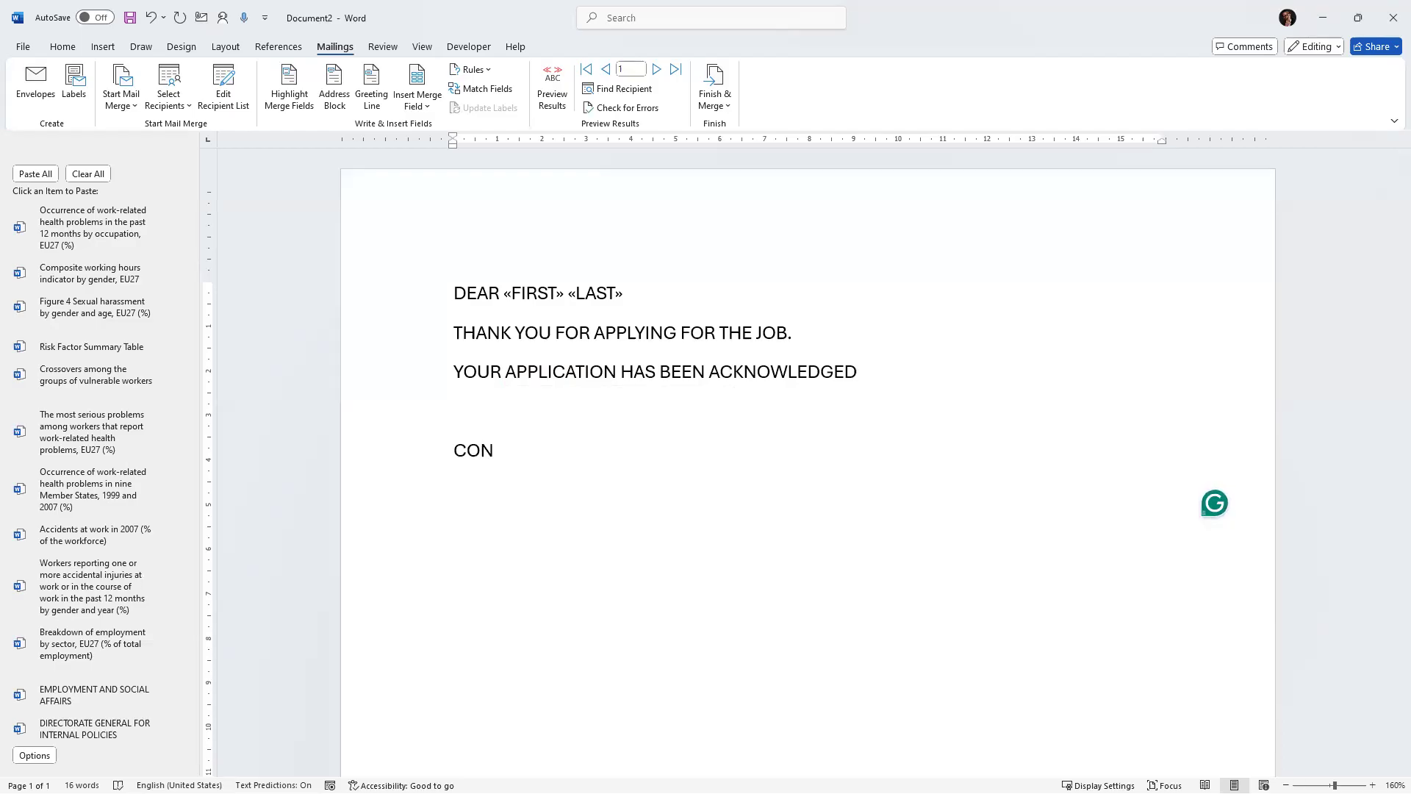
key(BackSpace)
text(NFRIM)
text( T)
key(BackSpace)
text(THAT THE IFNOTR)
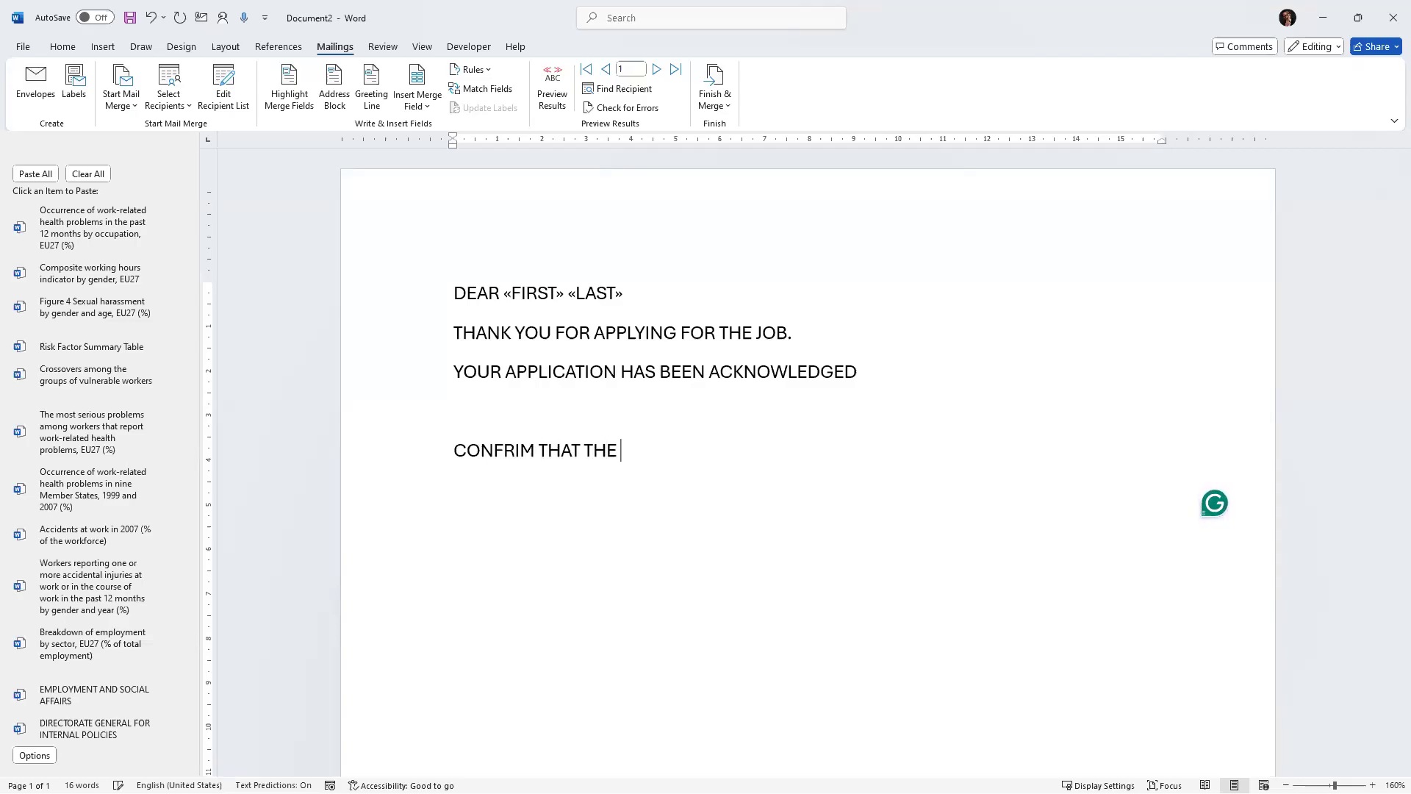
key(BackSpace)
key(BackSpace)
key(BackSpace)
key(BackSpace)
key(BackSpace)
text(NFORMATION B)
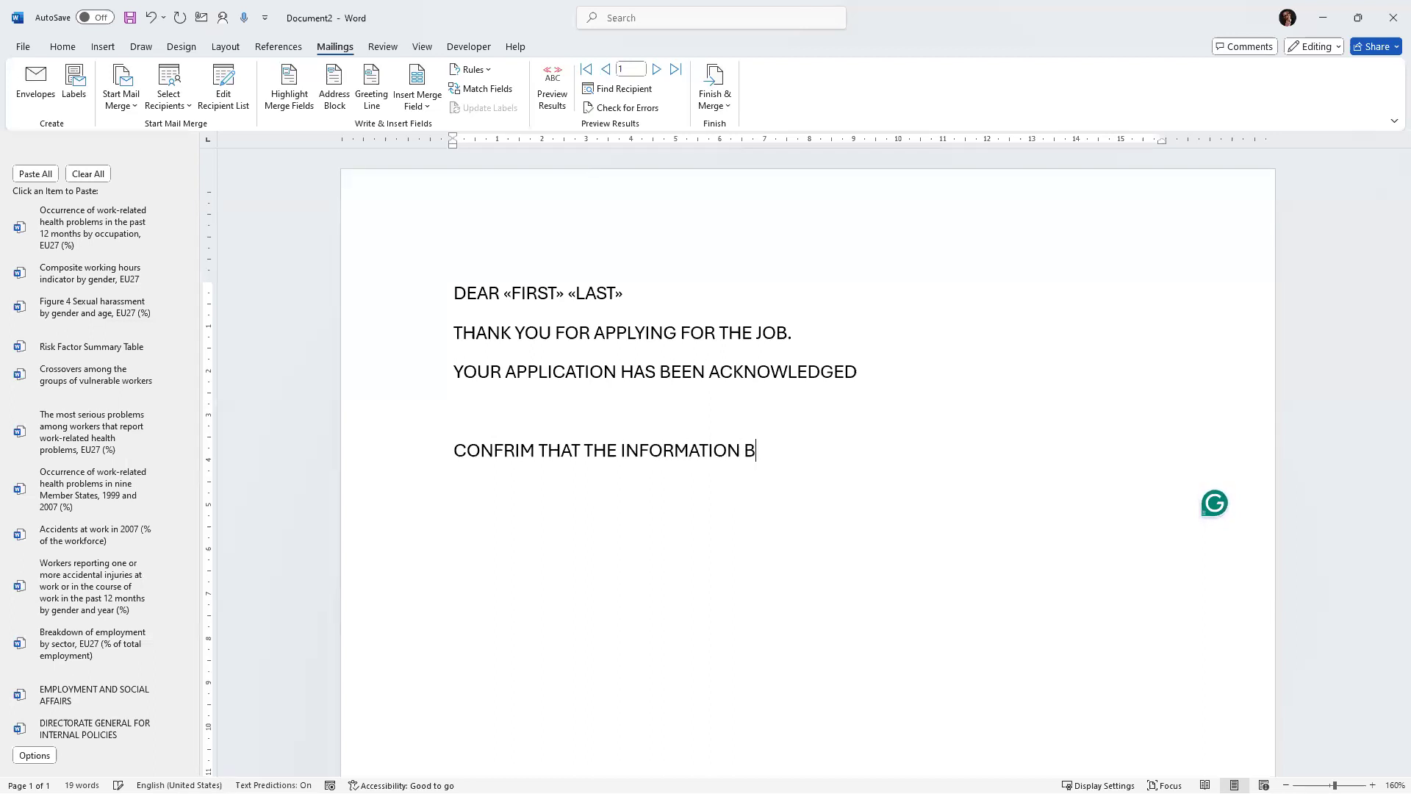
text(ELOW ARE ACUTATER)
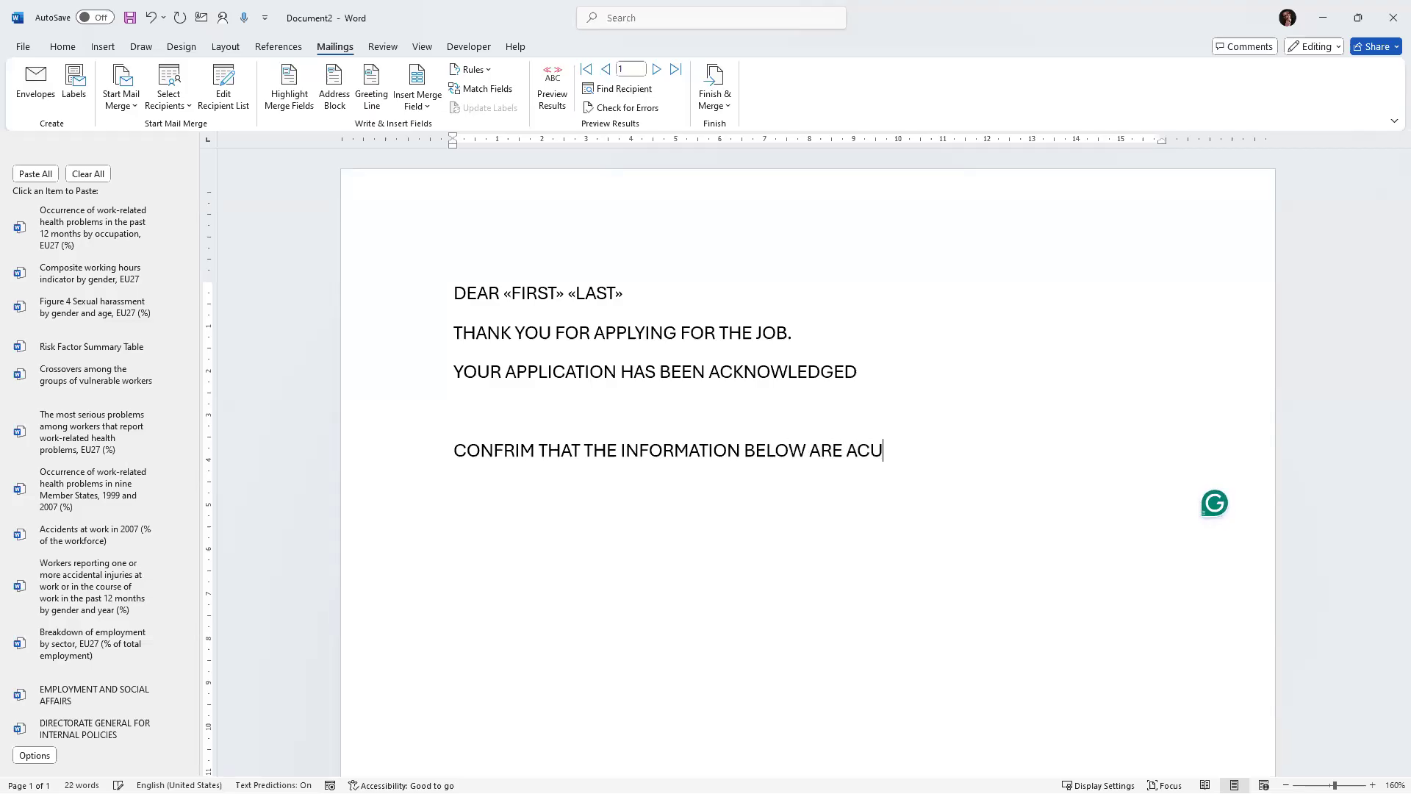
key(BackSpace)
key(BackSpace)
key(BackSpace)
key(BackSpace)
key(BackSpace)
text(RATE)
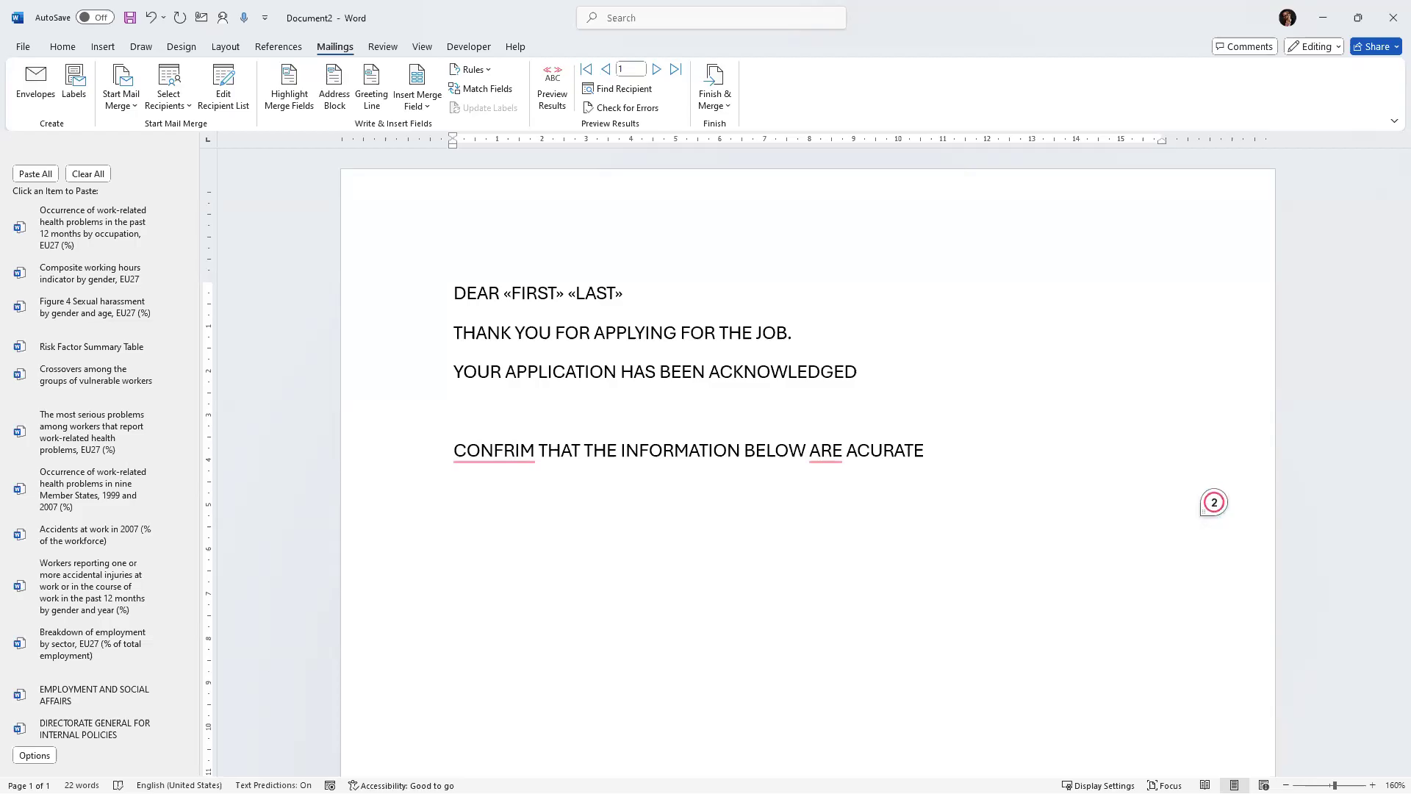
Add a line "PHONE:" followed by the PHONE1 merge field.
key(Return)
text(PHONE;;)
key(BackSpace)
text(:)
click(423, 108)
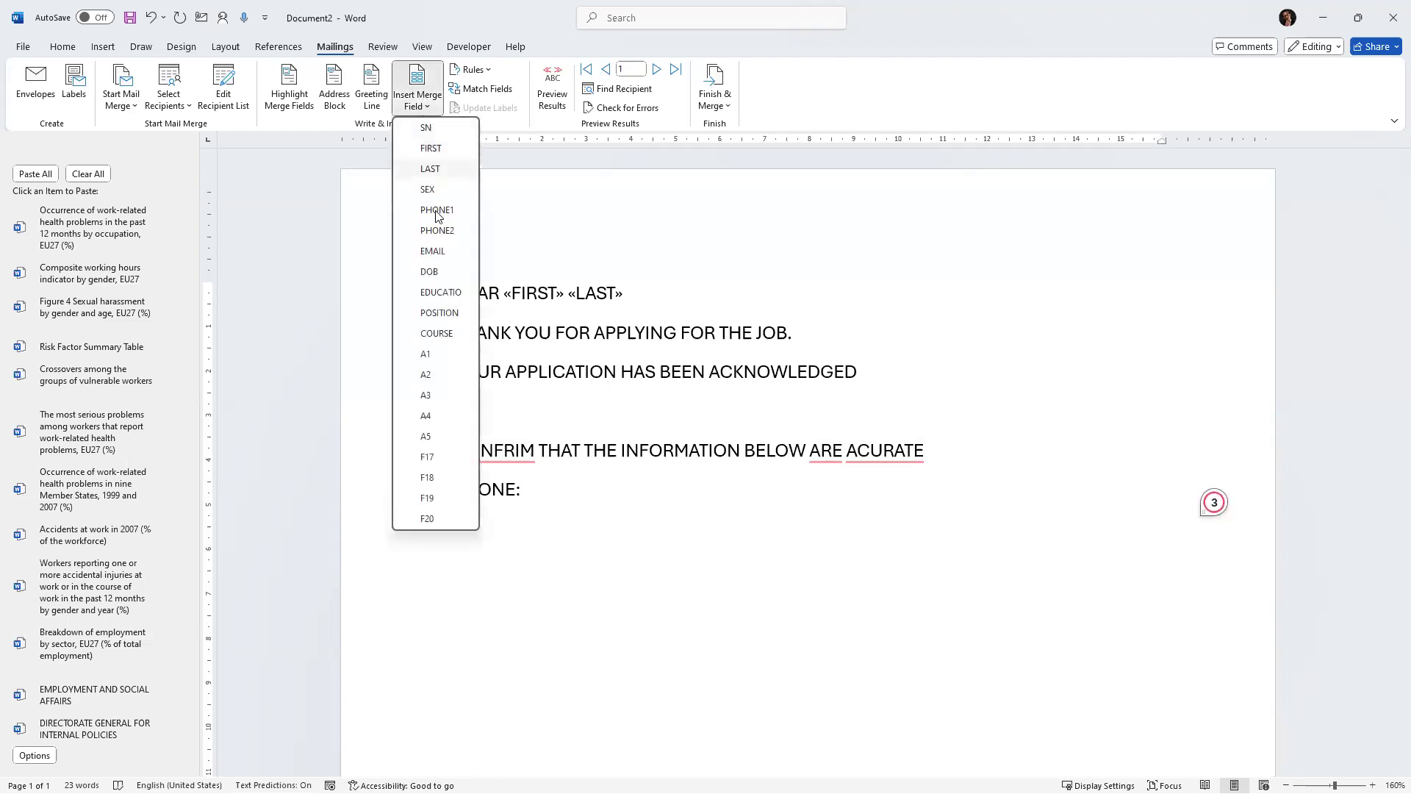
click(426, 208)
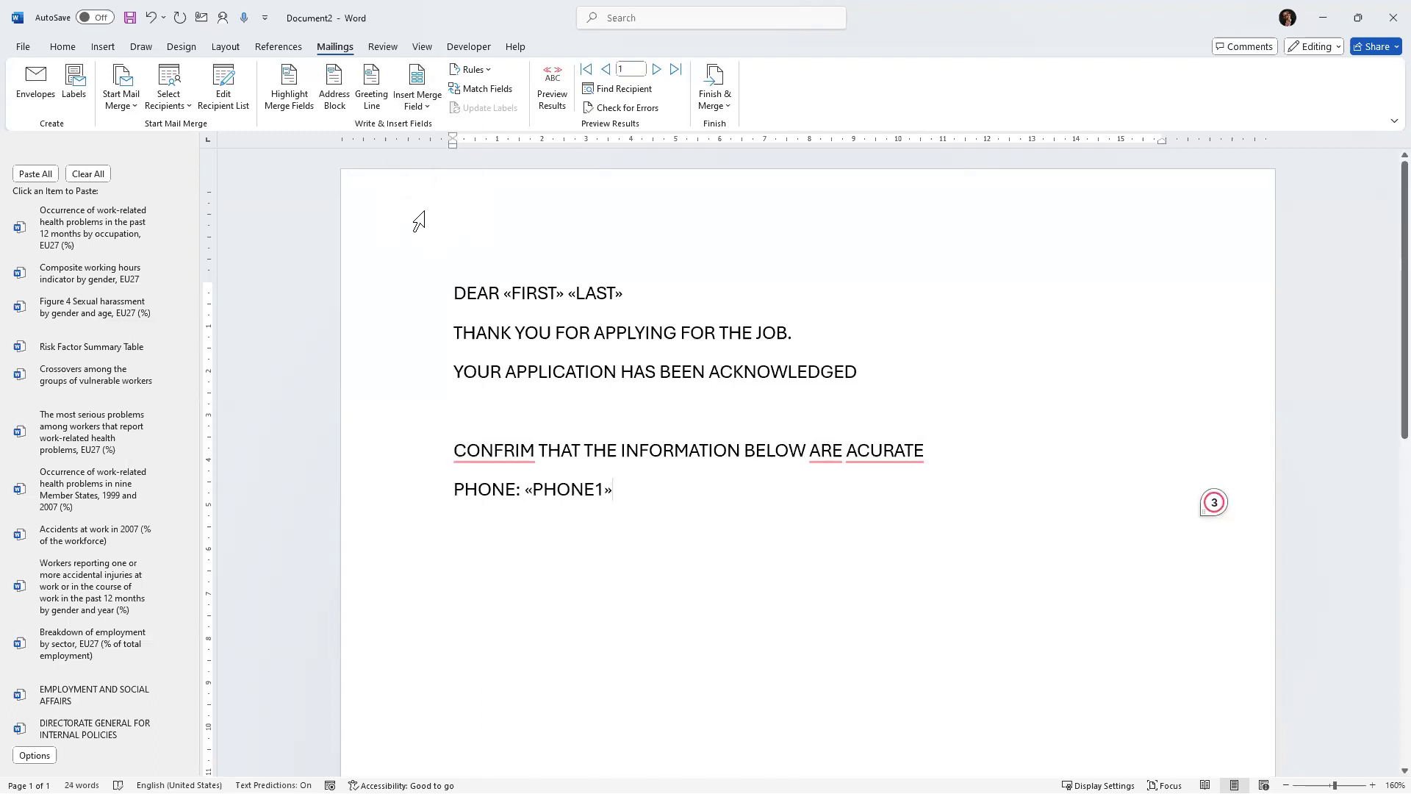
Add a line "DOB:" followed by the DOB merge field.
key(Return)
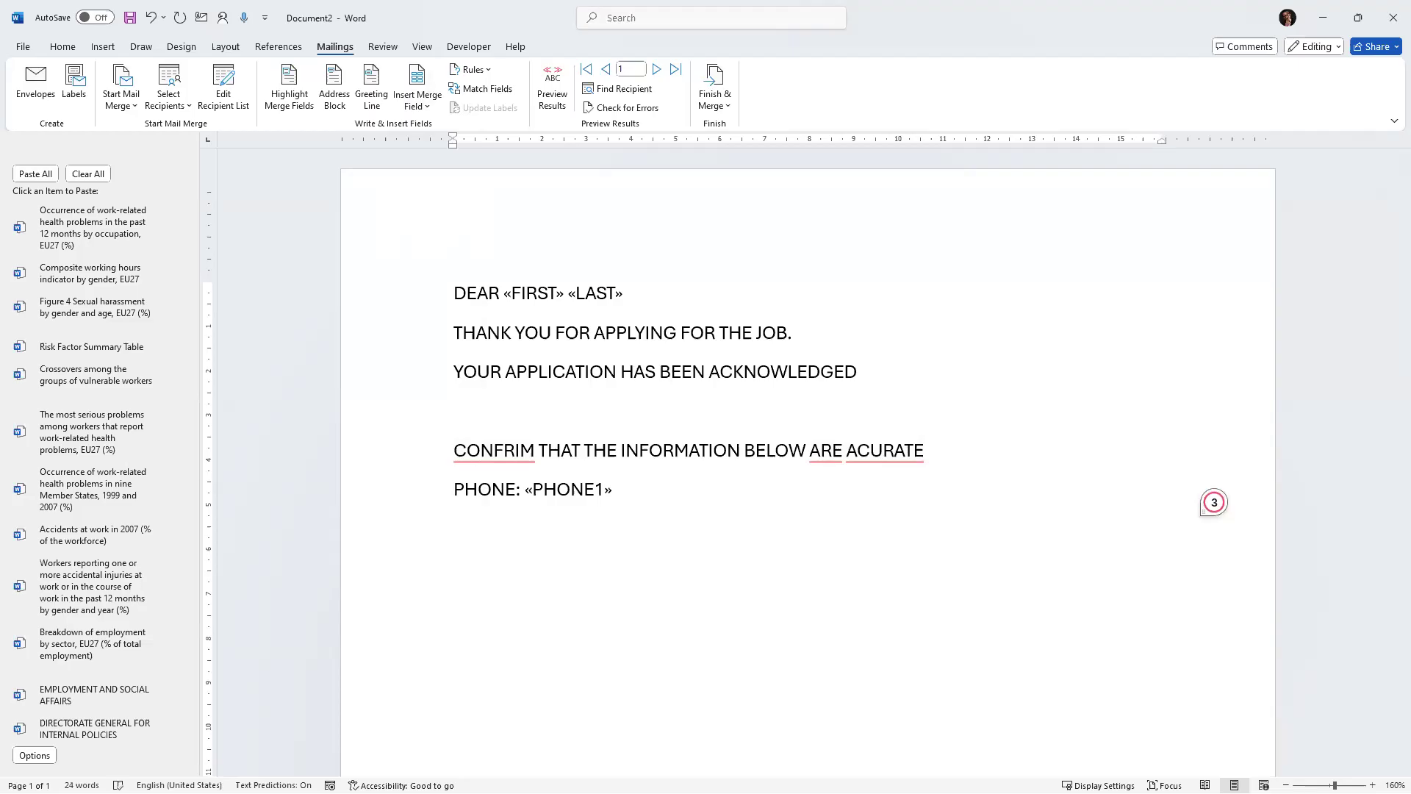
text(DOB:)
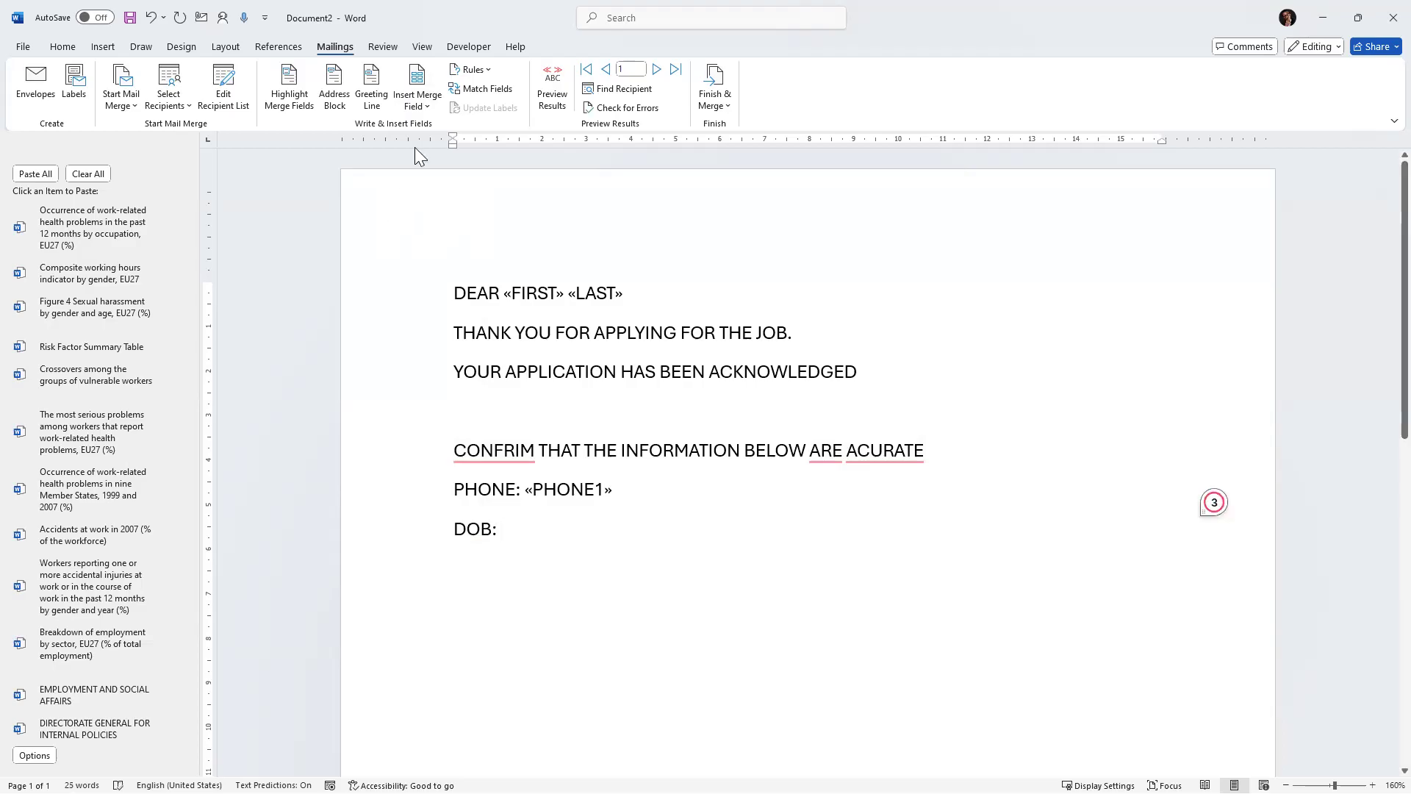
click(417, 105)
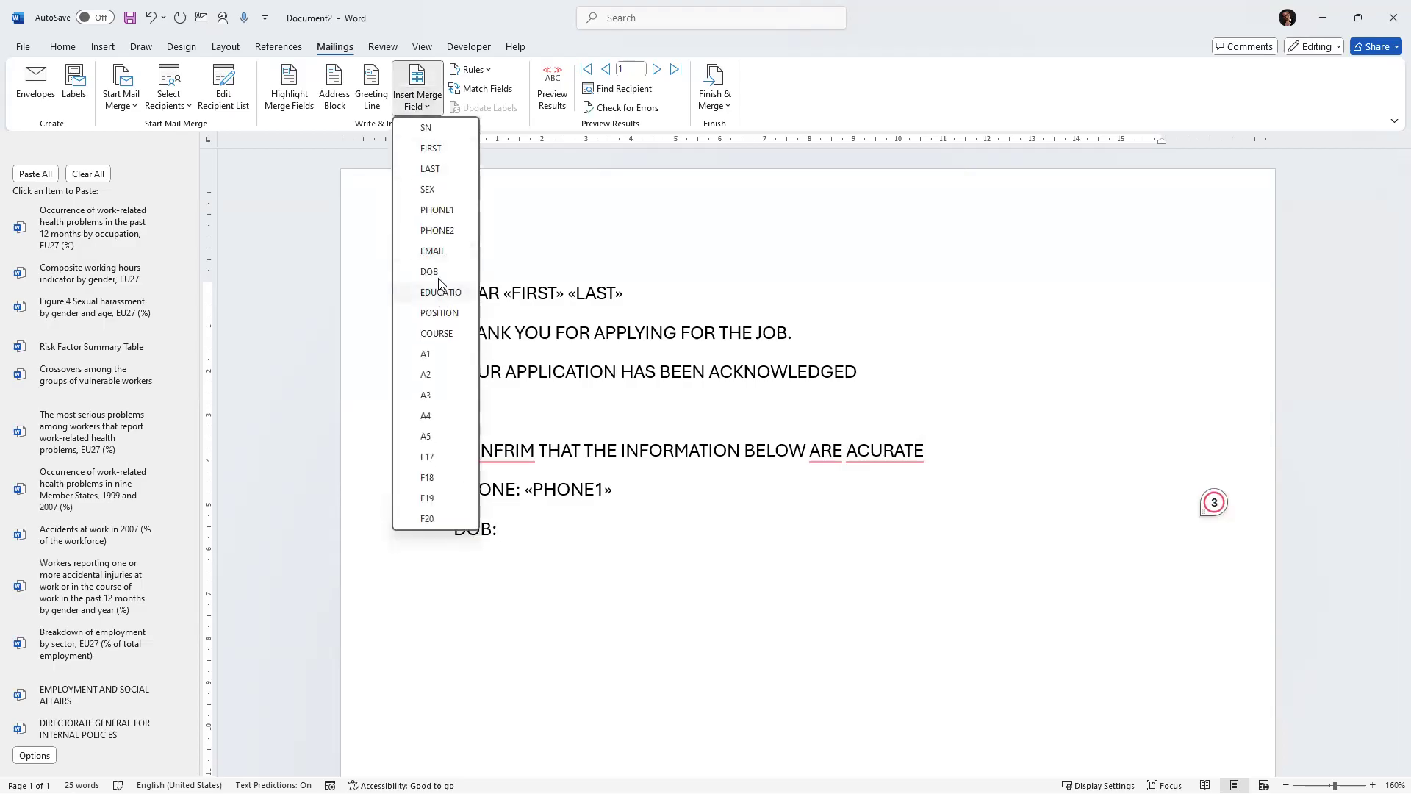
click(432, 272)
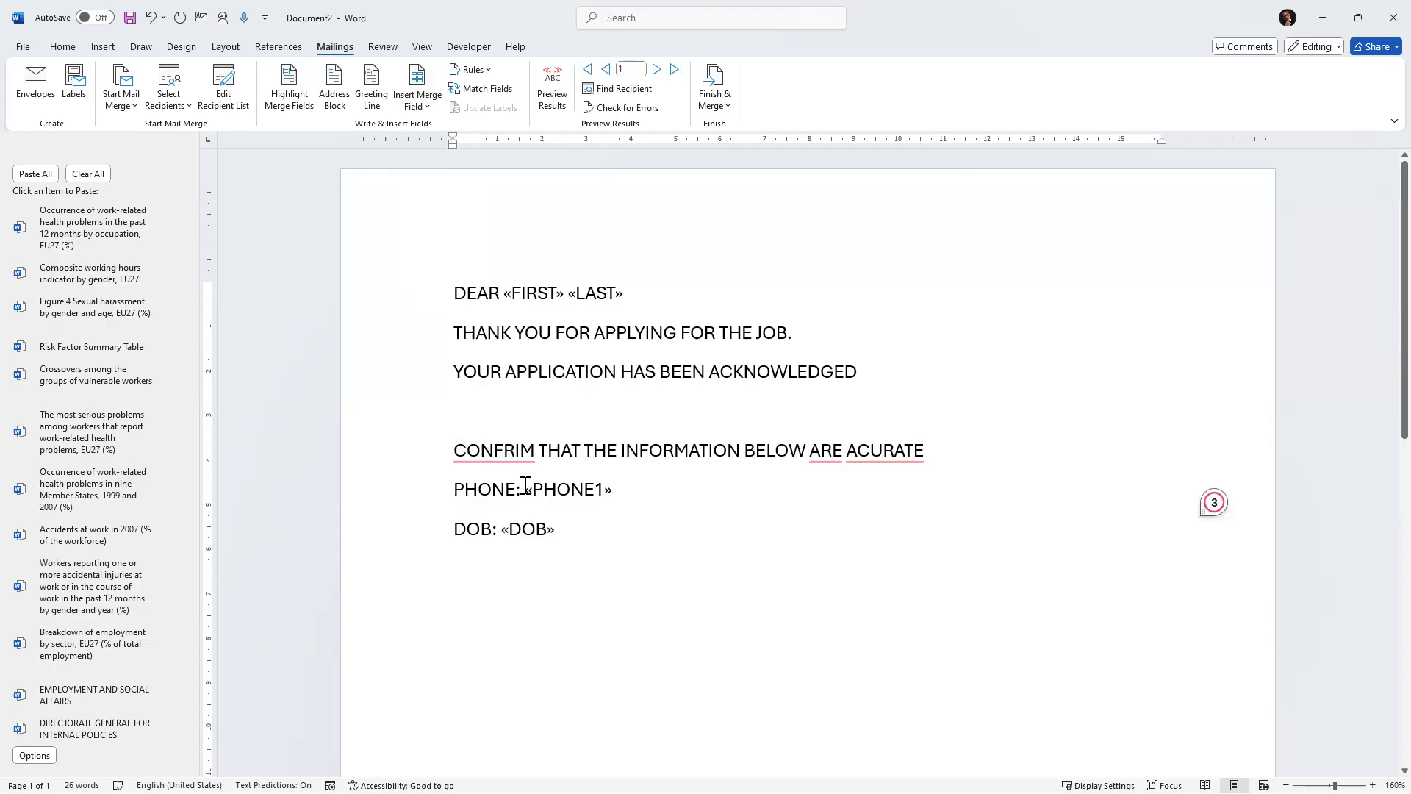
Add a line "EMAIL:" followed by the EMAIL merge field.
key(Return)
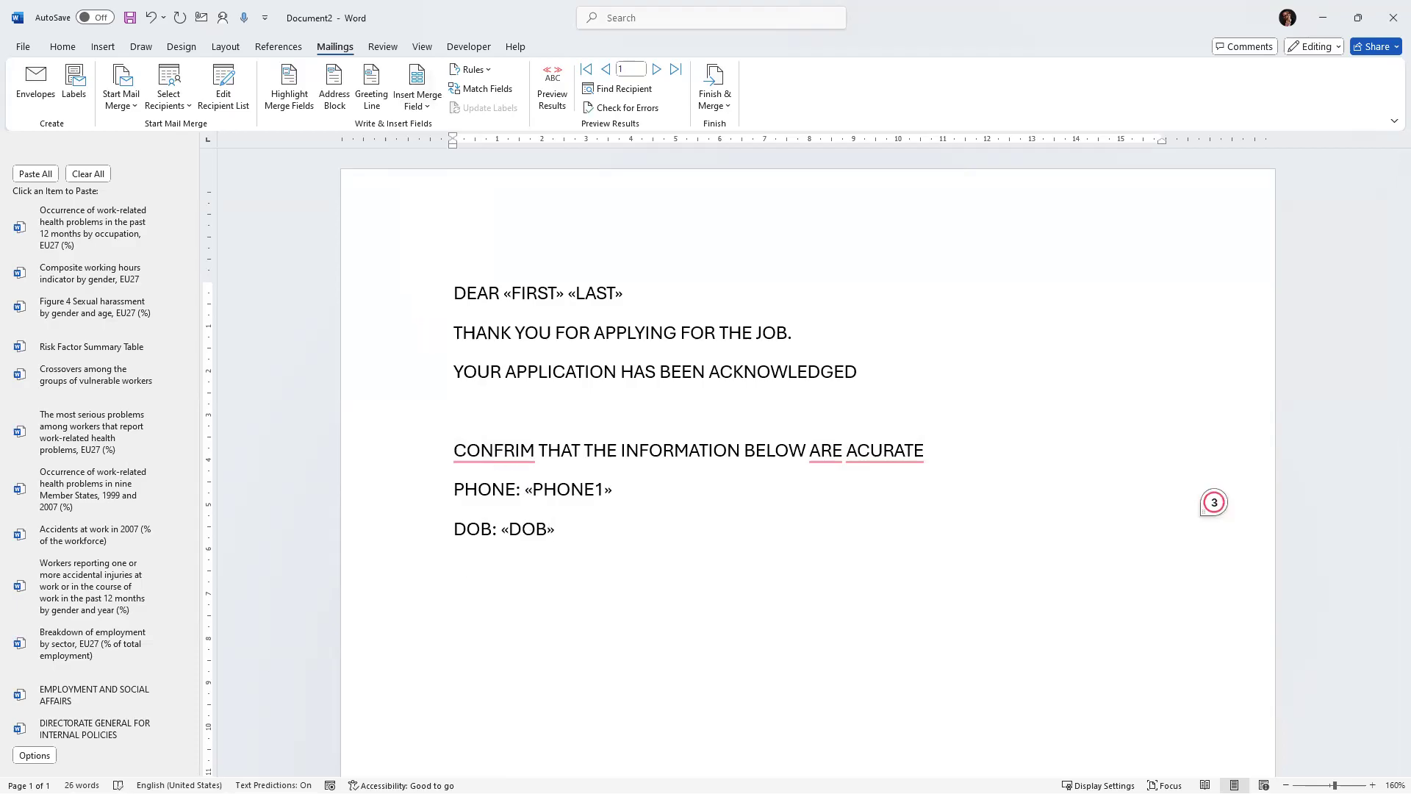
text(EMAIL:)
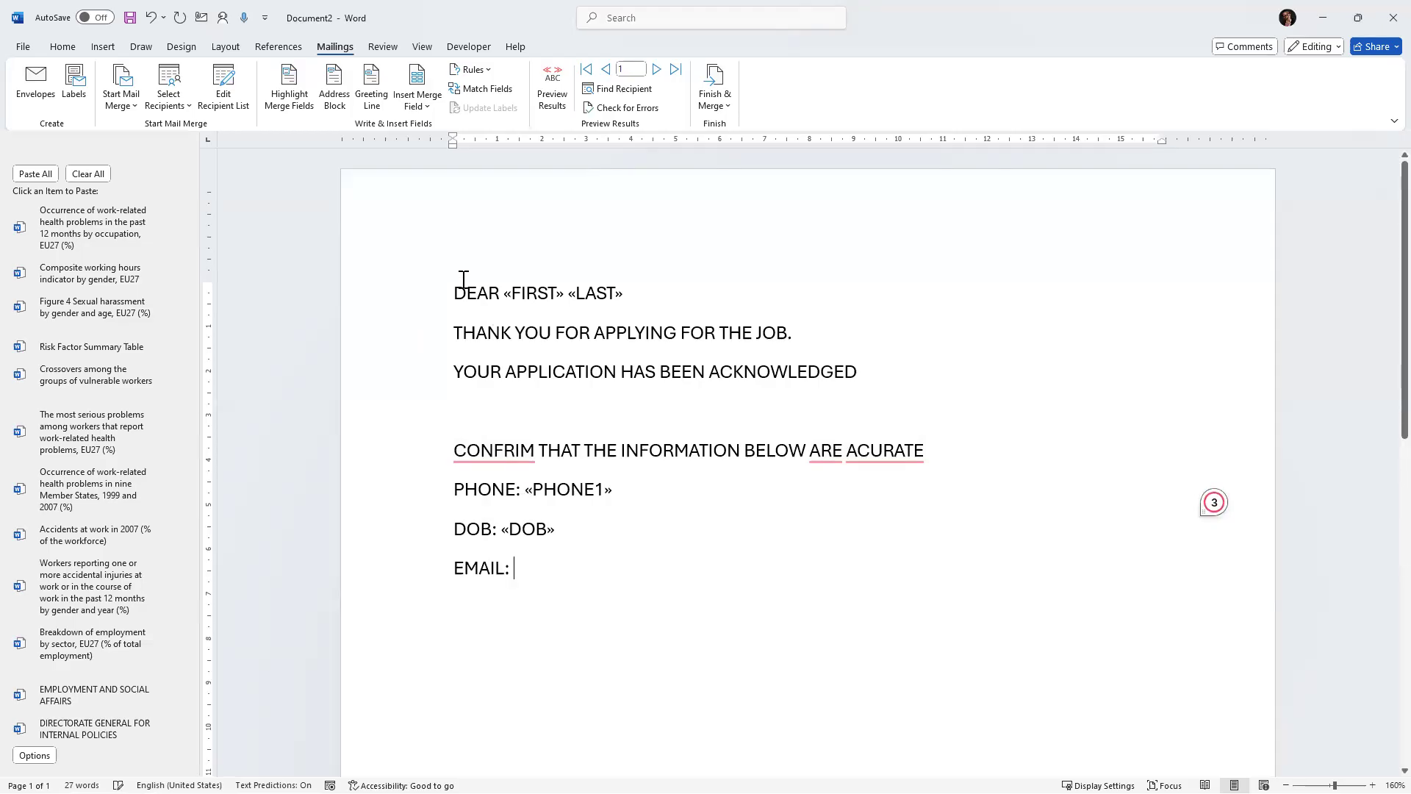
click(429, 108)
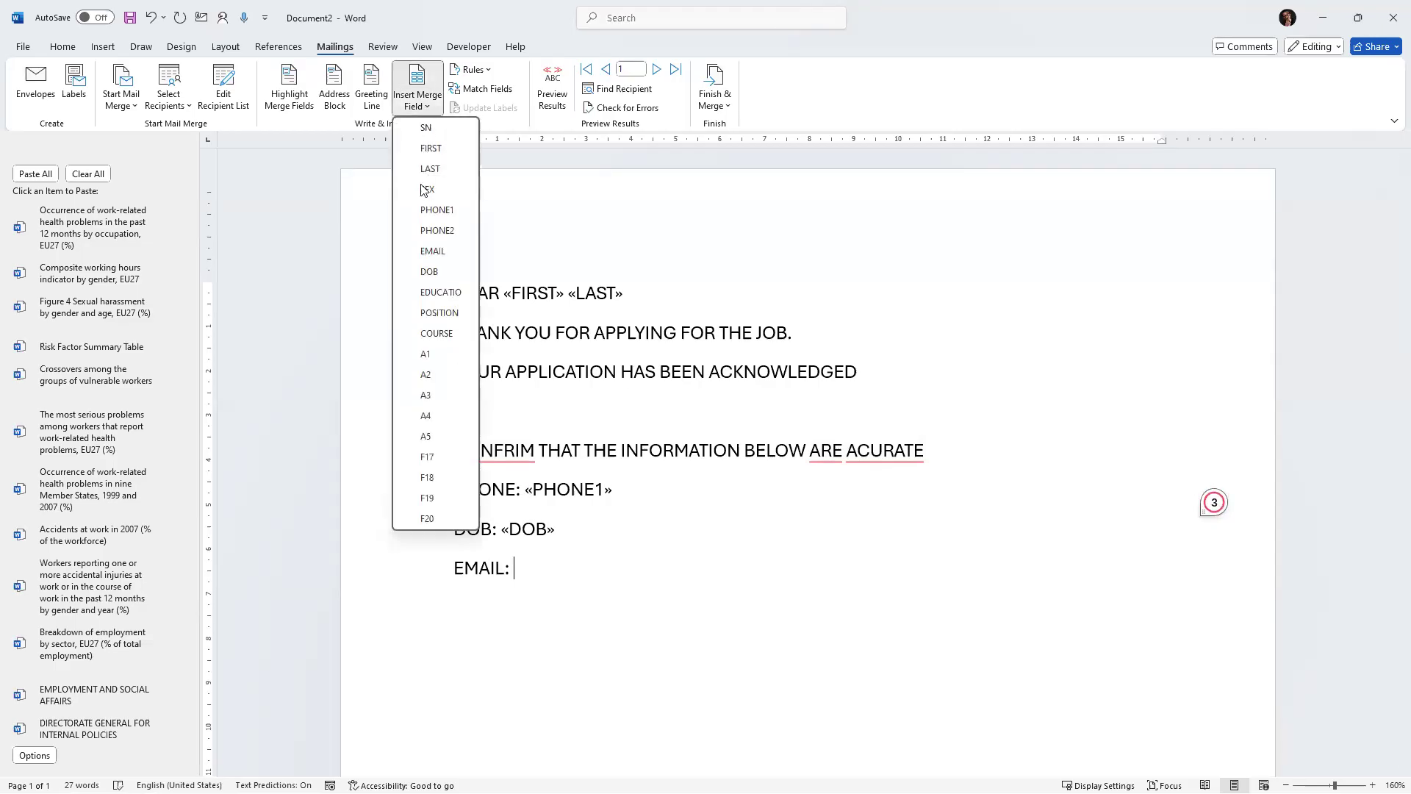
click(431, 251)
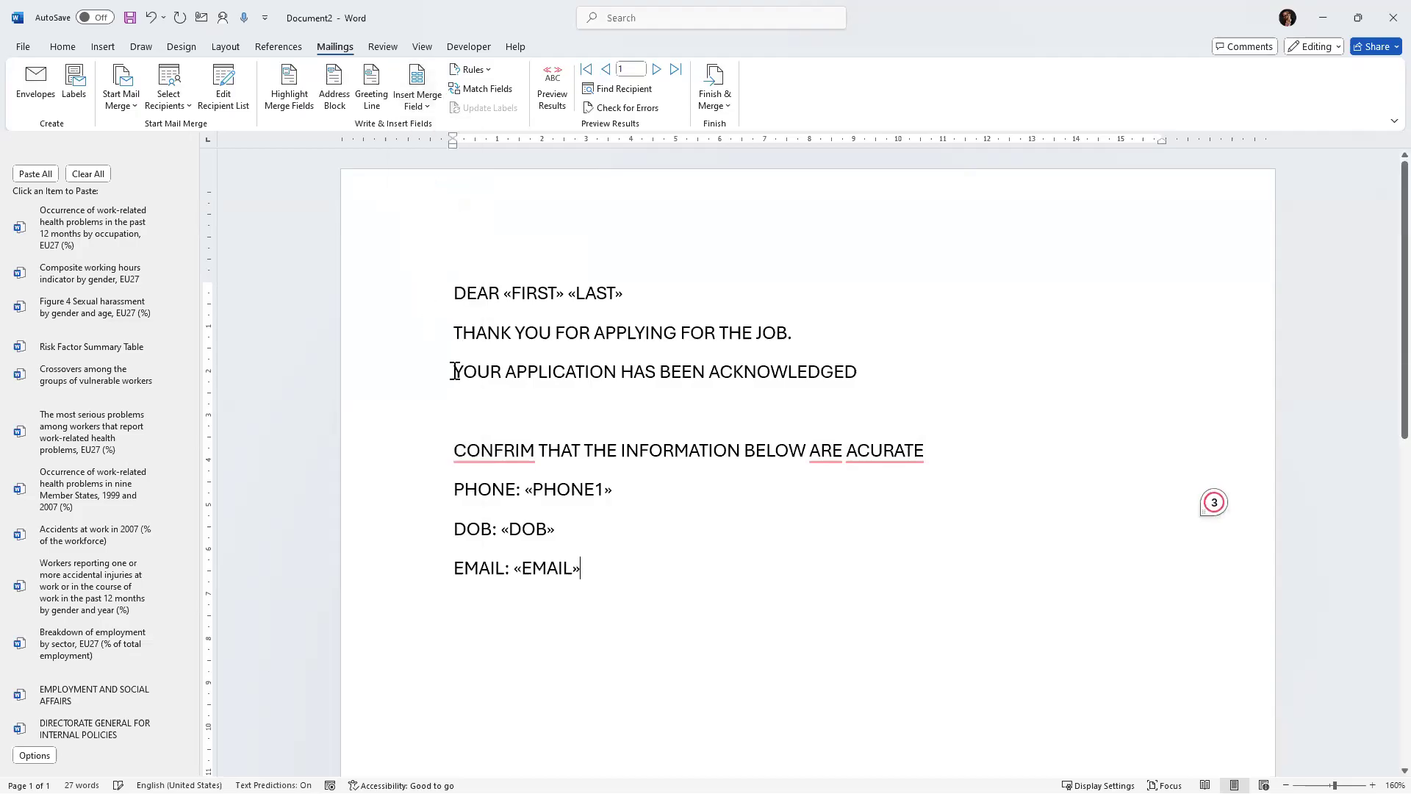
Add a line "POSITION:" followed by the POSITION merge field.
key(Return)
text(POSITION)
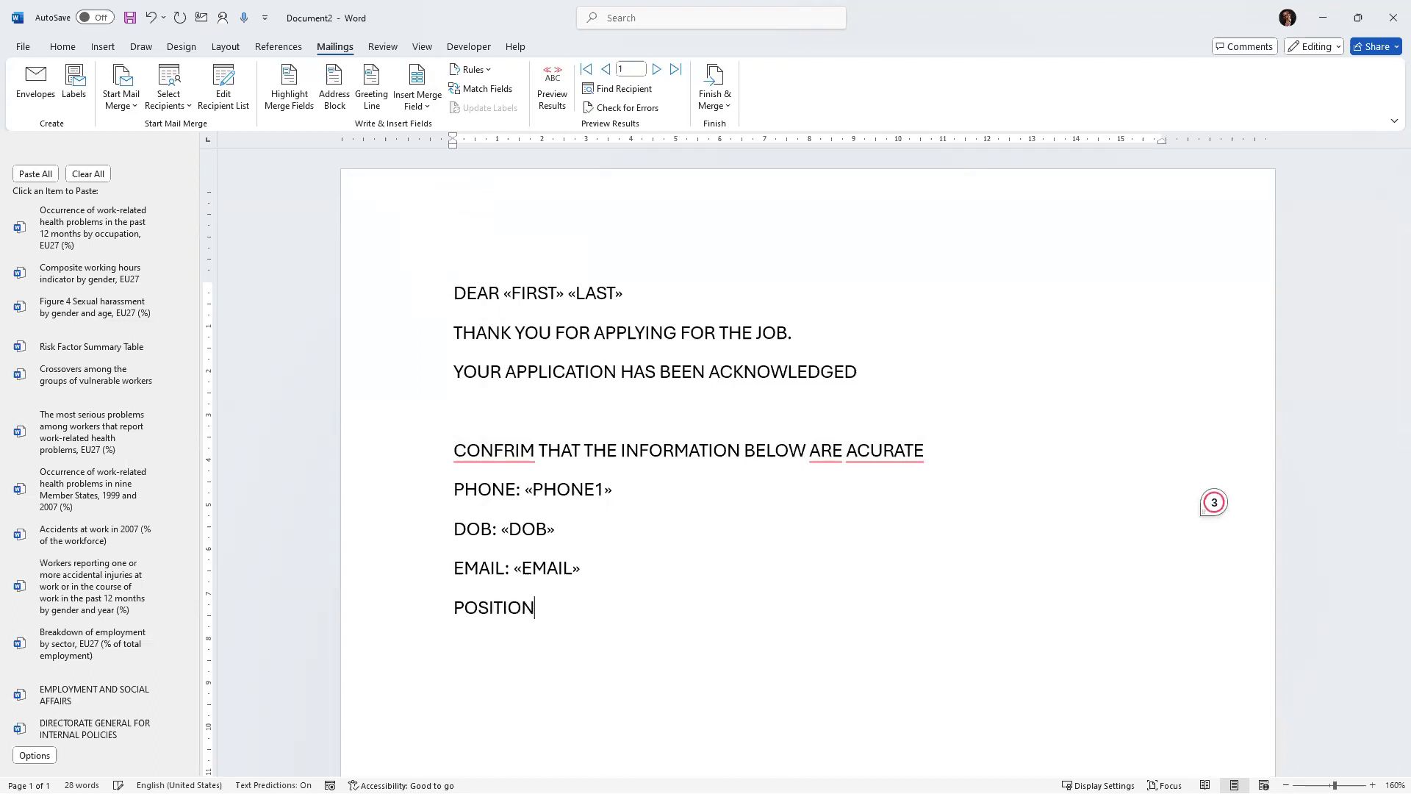
text(:)
click(417, 103)
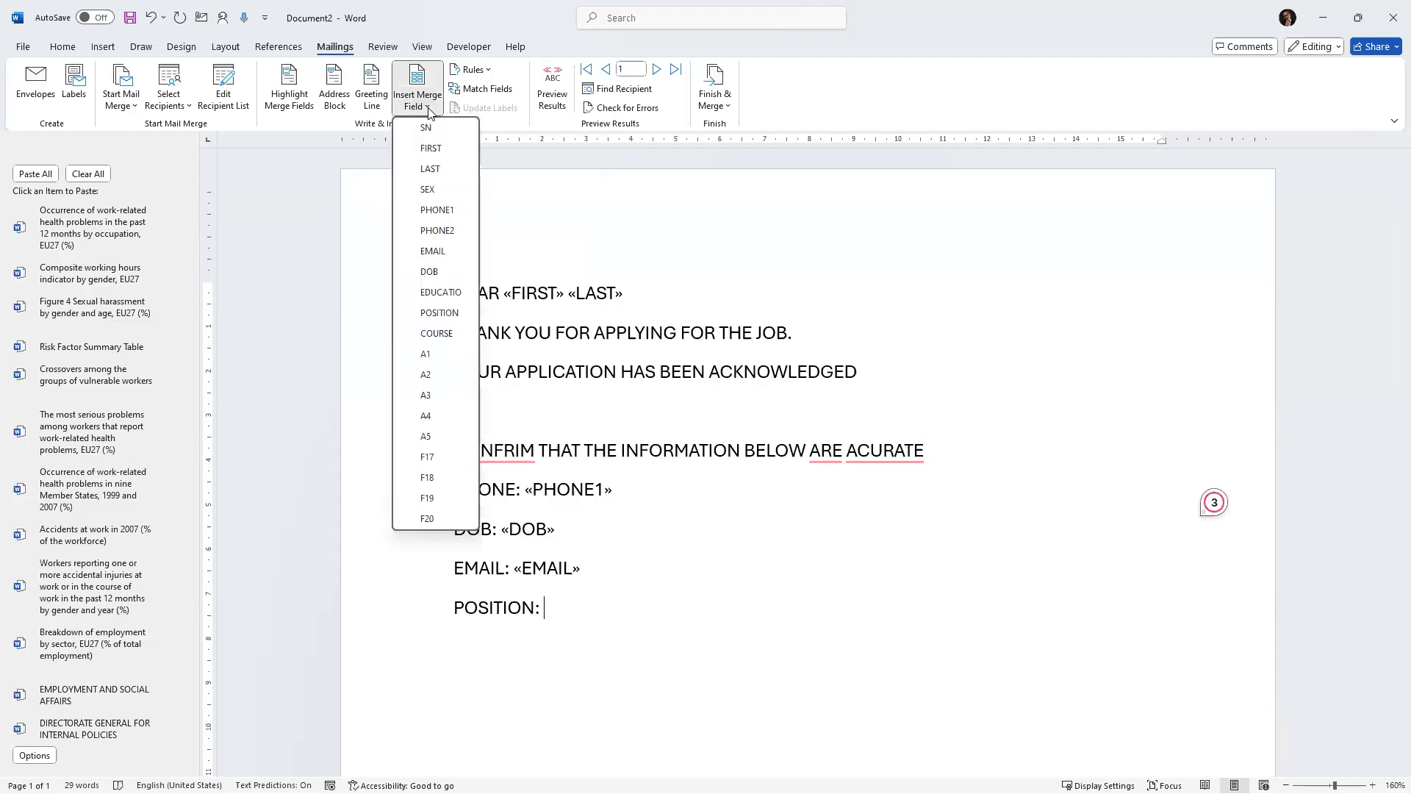
click(446, 314)
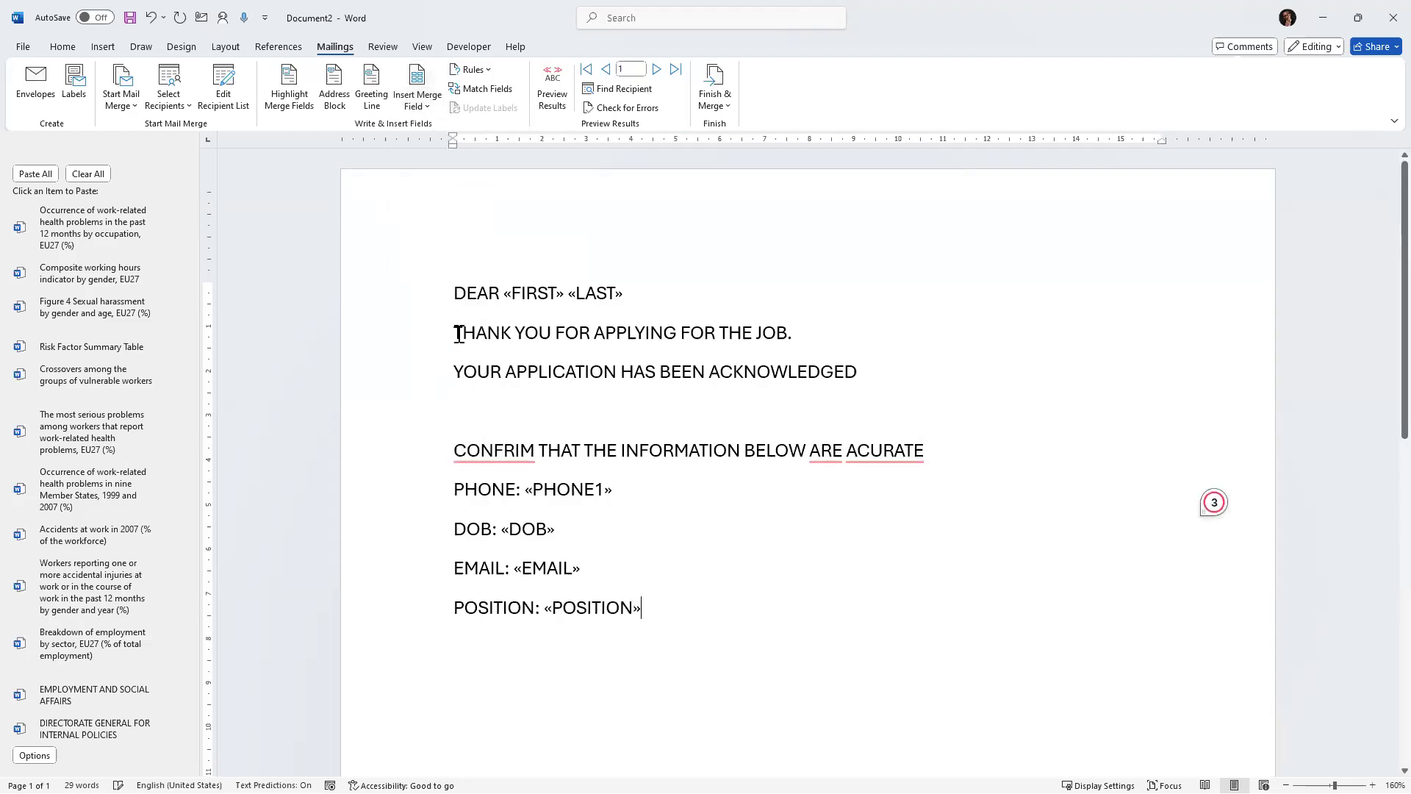
Add a line "COURSE;" followed by the COURSE merge field.
key(Return)
text(COURSE)
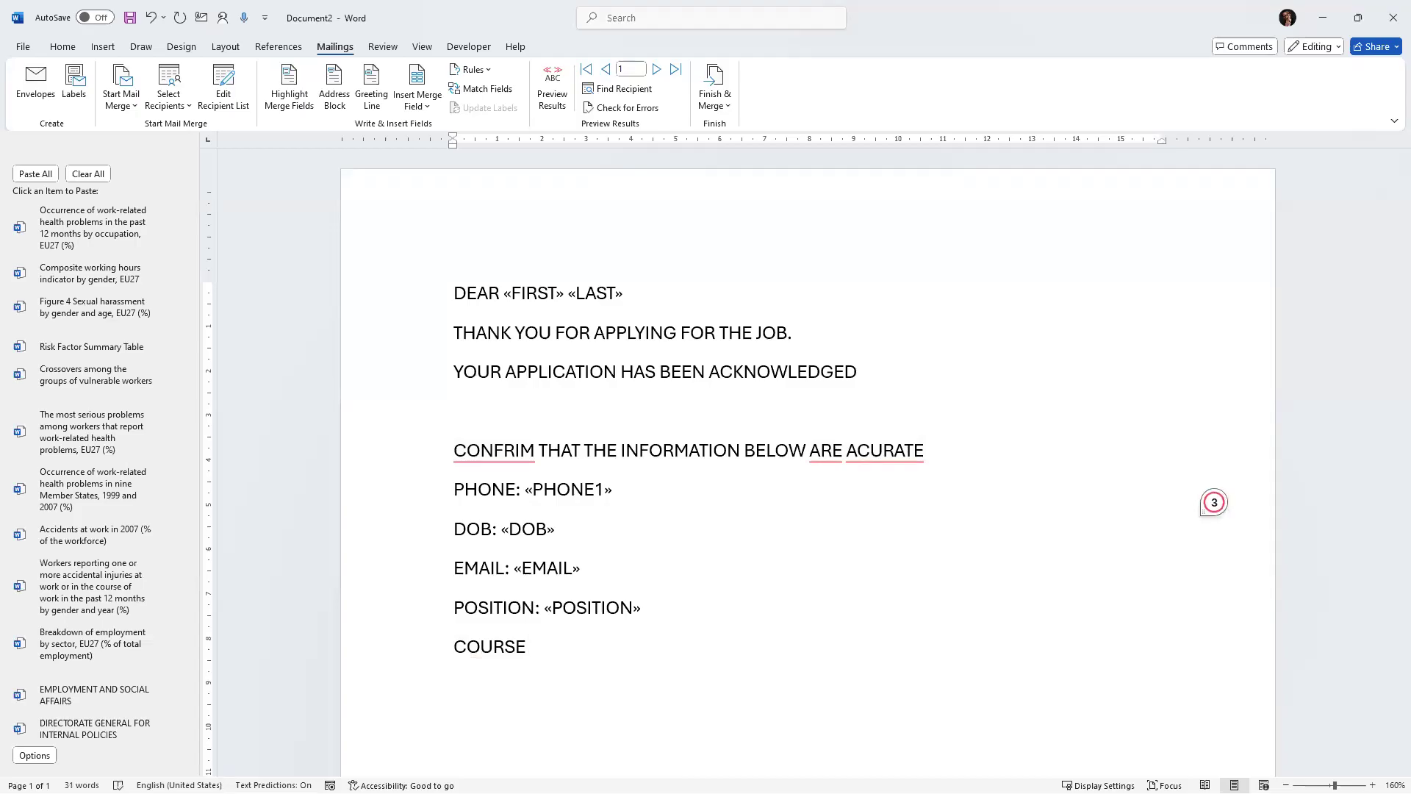
text(;)
click(416, 105)
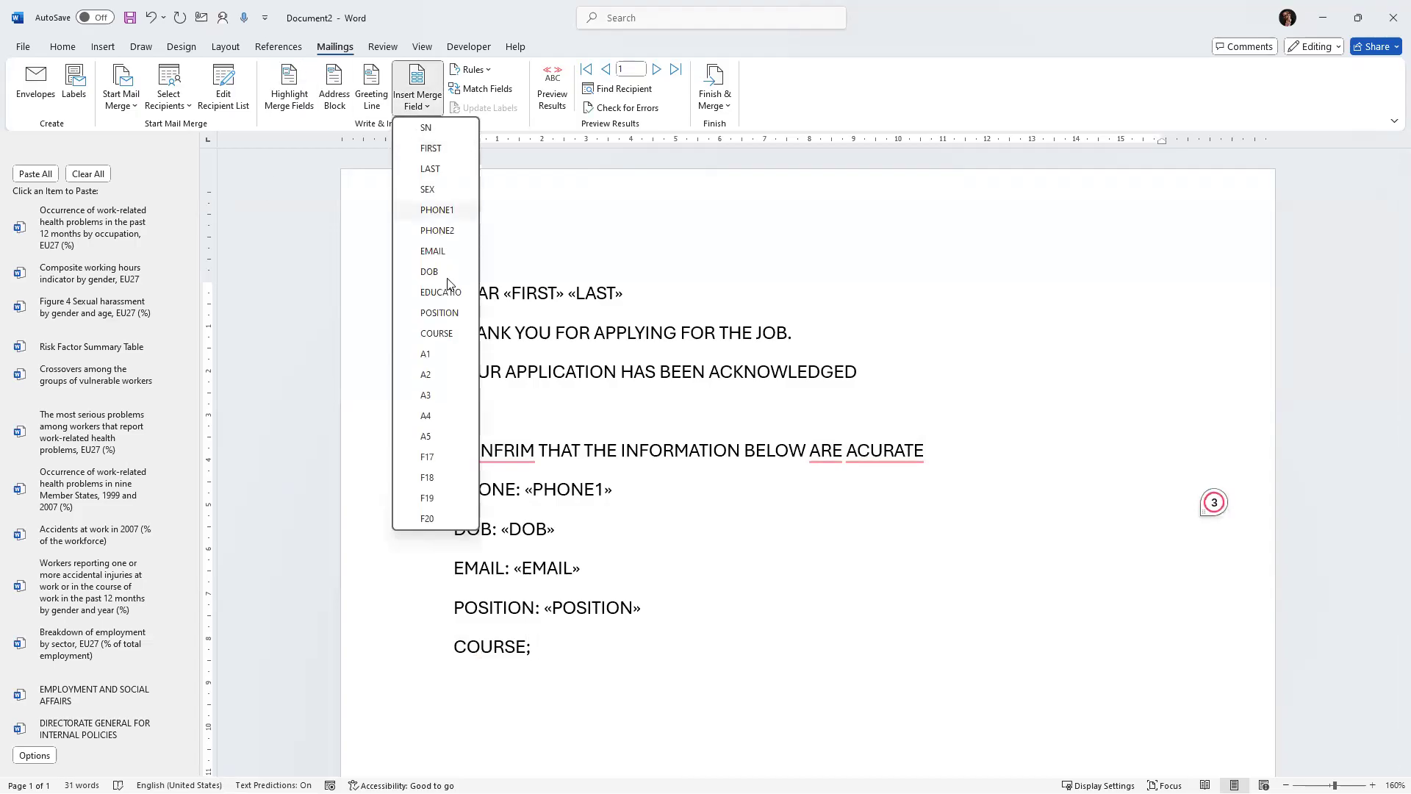
click(439, 334)
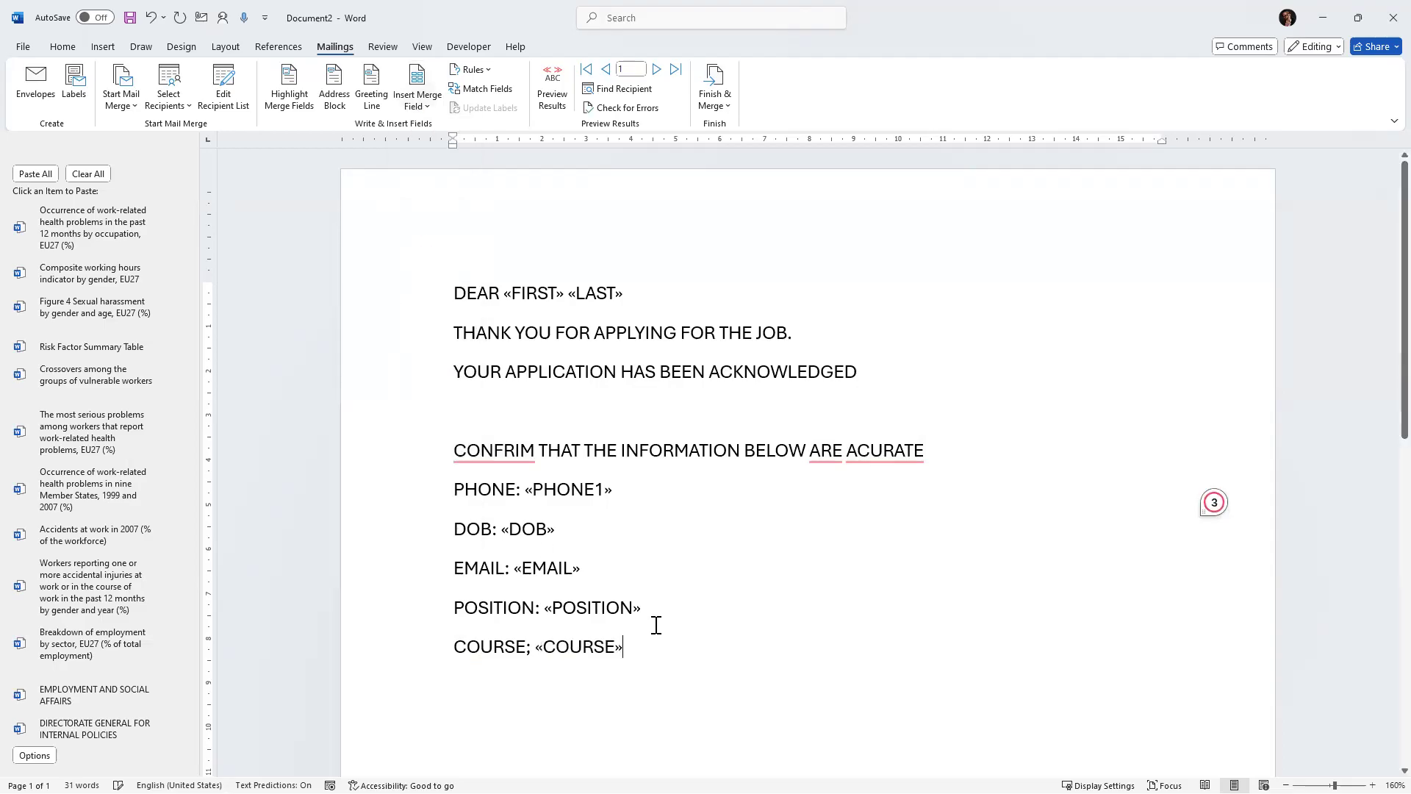
After a blank line, sign off the letter with "THANKS" and "LAWRENCE" on separate lines.
key(Return)
key(Return)
text(THANKS)
key(Return)
text(LAWRENCE)
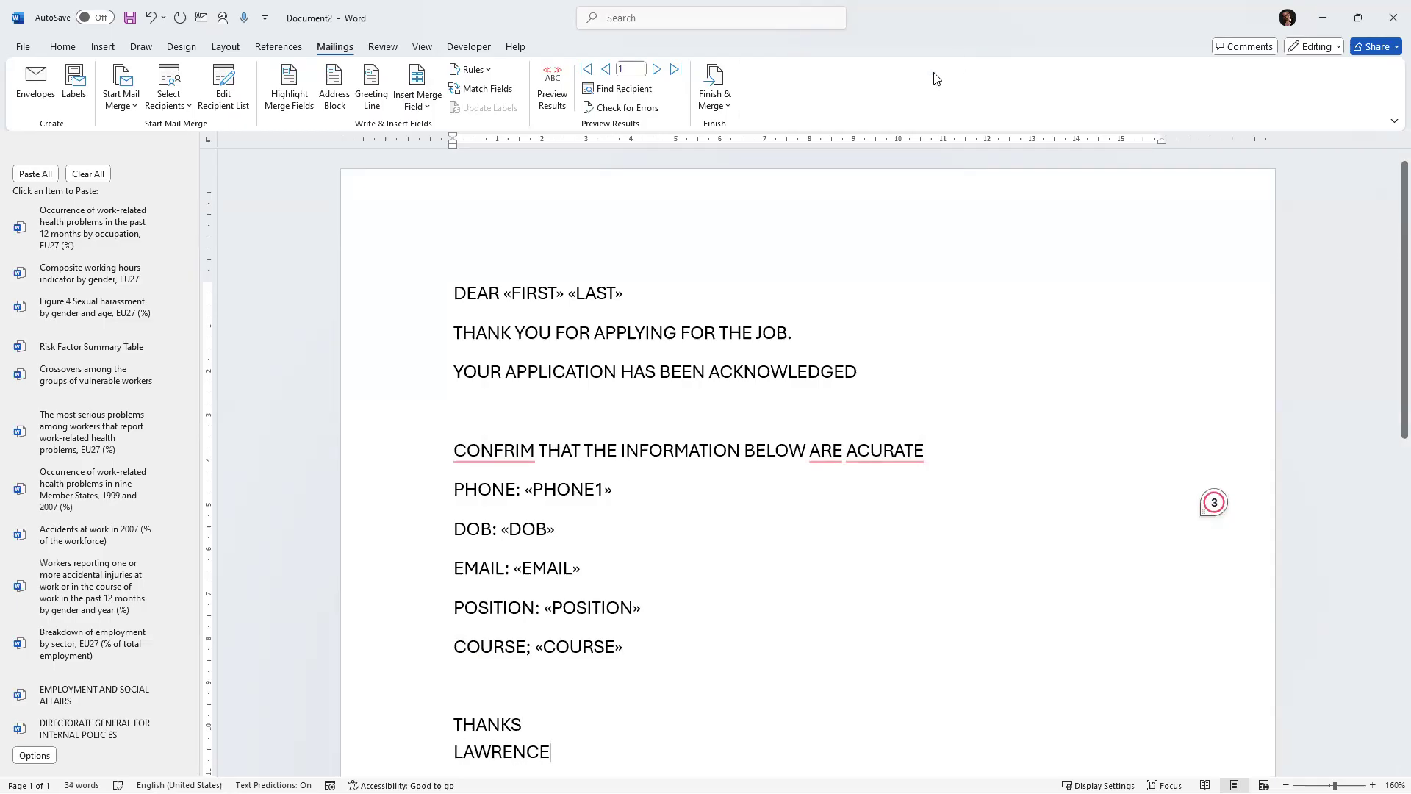
Preview the letter with merged recipient data.
scroll(678, 387, down, 1)
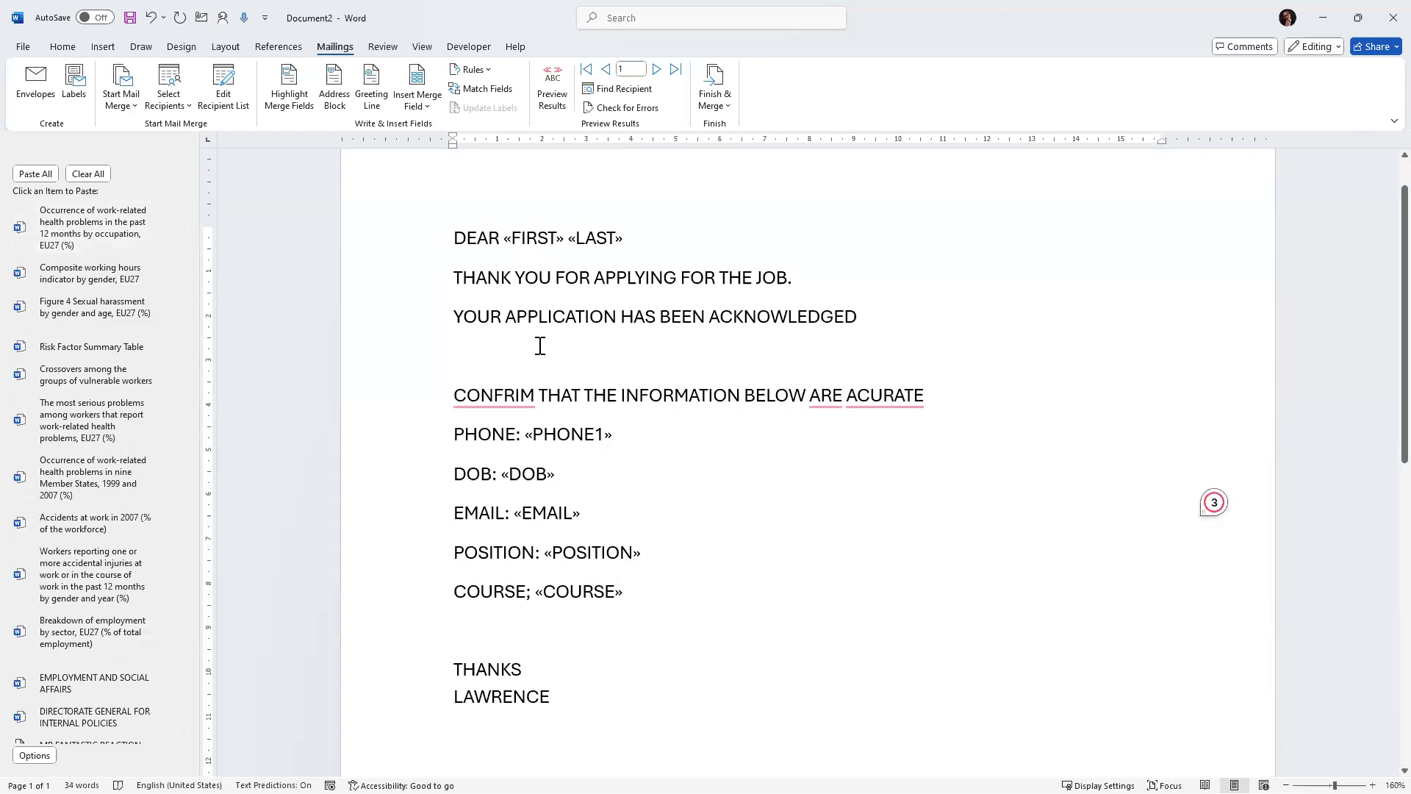
scroll(539, 346, up, 1)
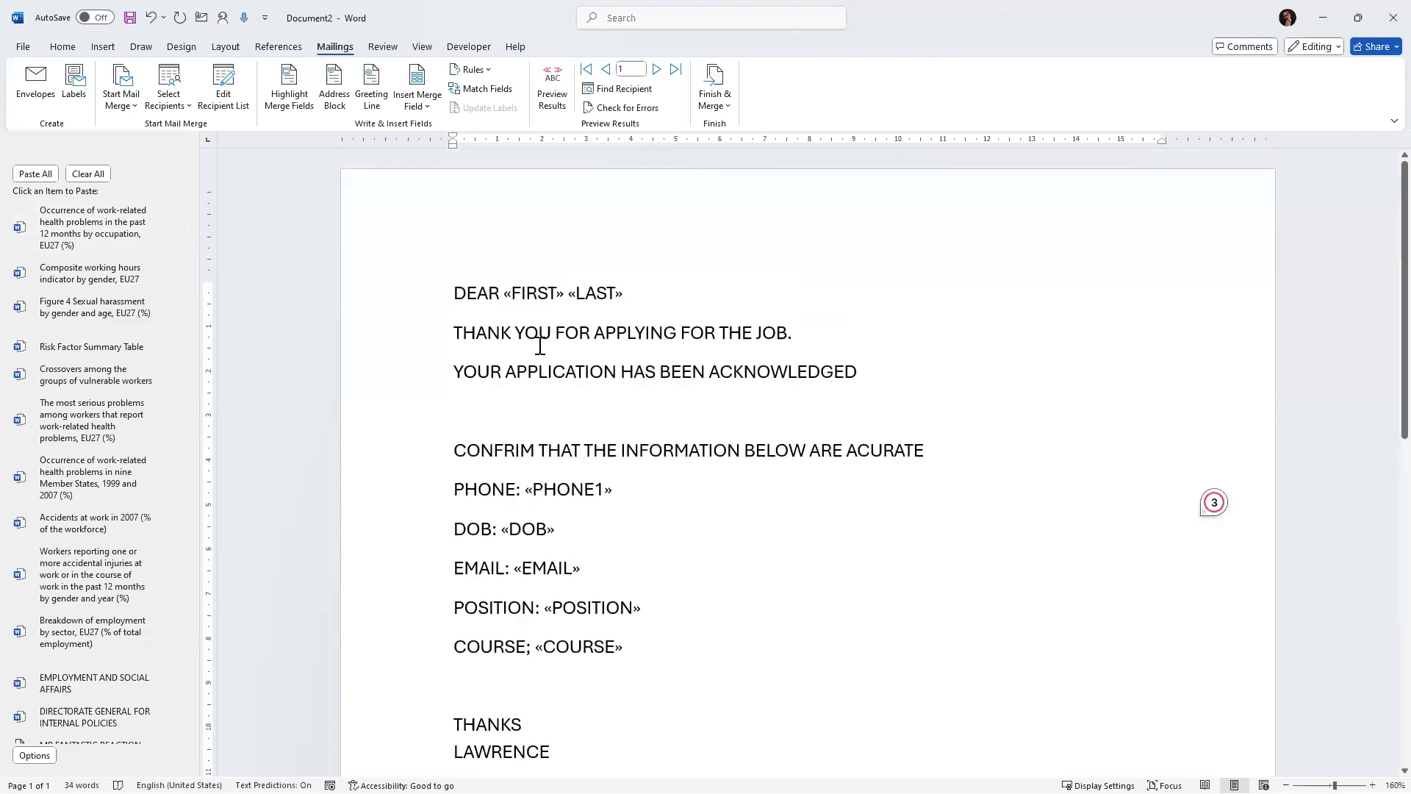
scroll(491, 294, down, 1)
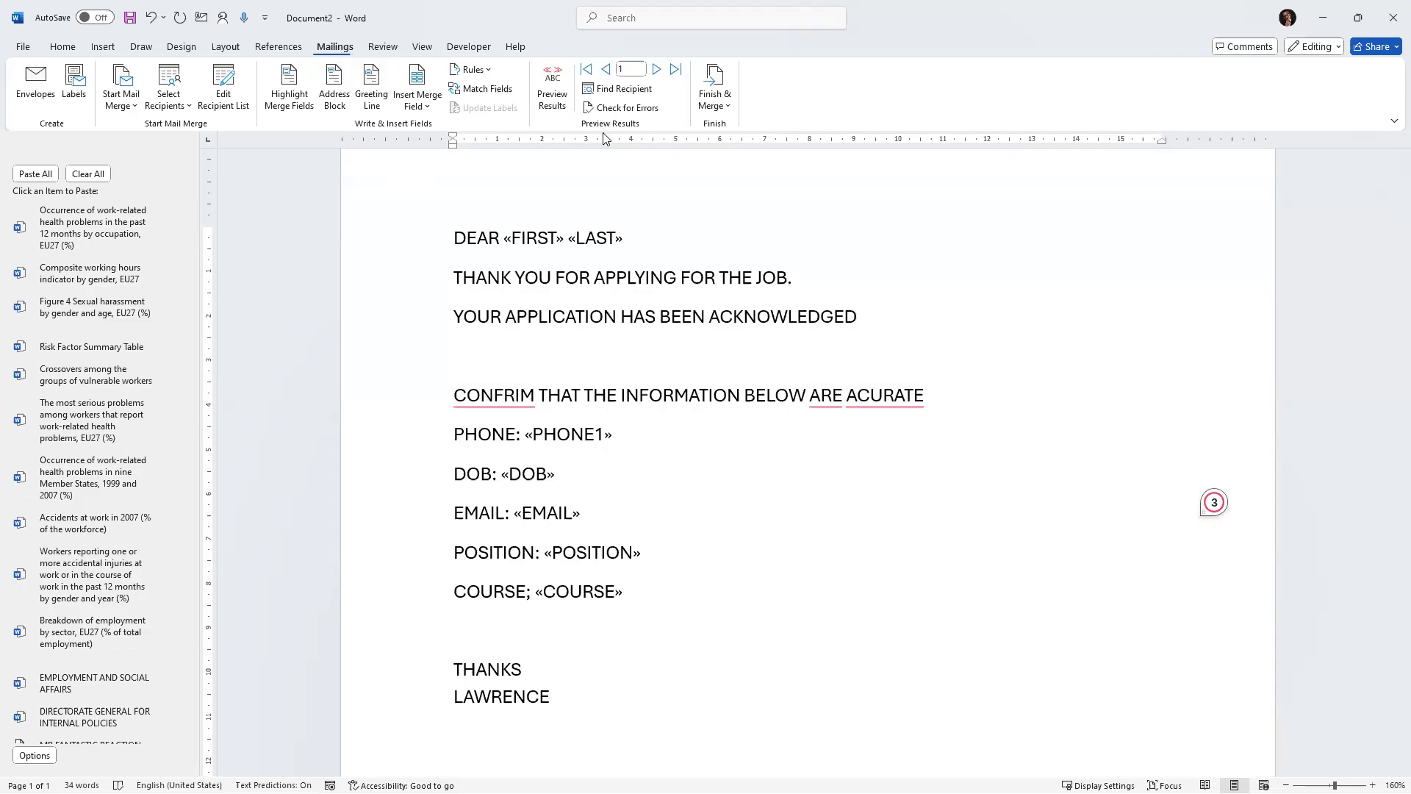
click(554, 108)
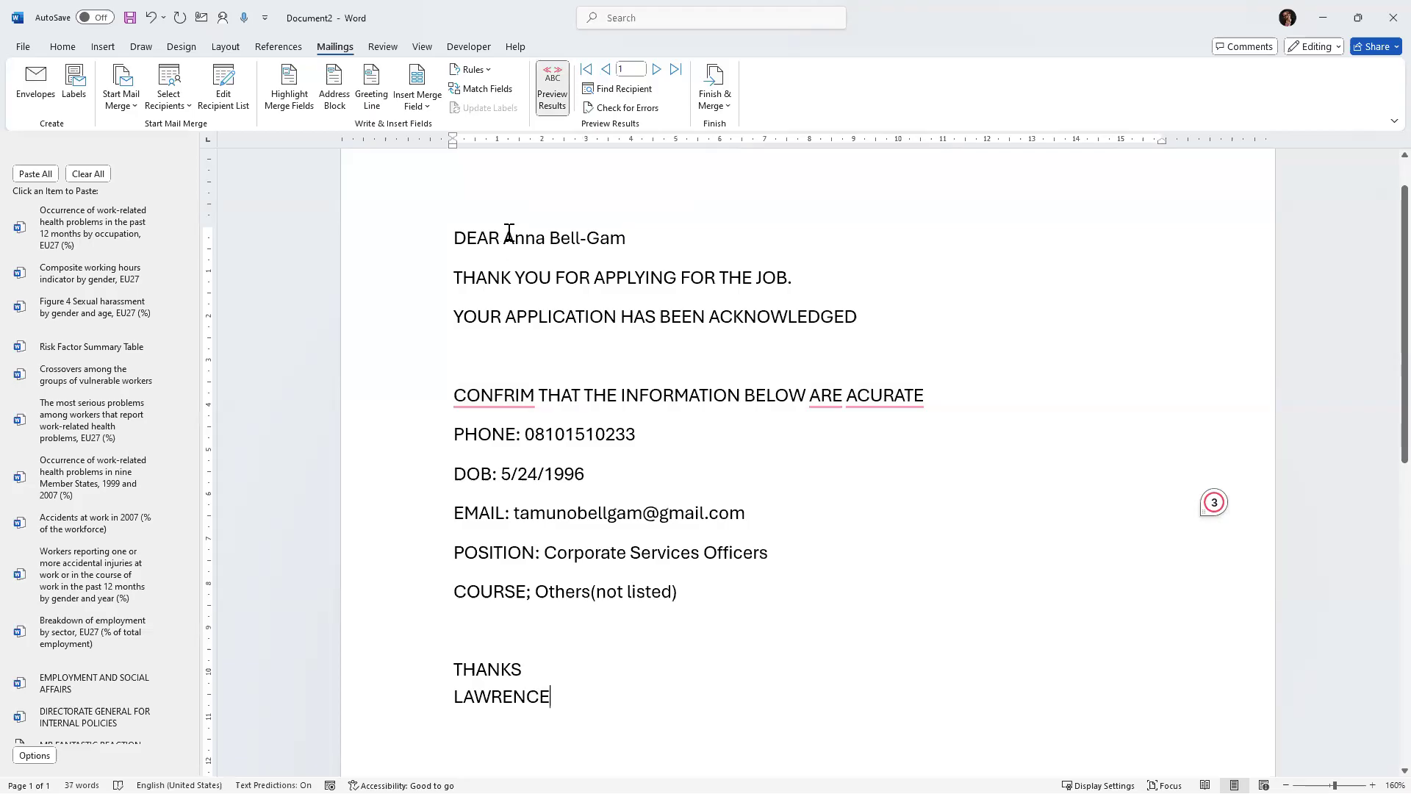
Make the merged recipient name in the greeting bold and red.
drag(544, 232, 642, 236)
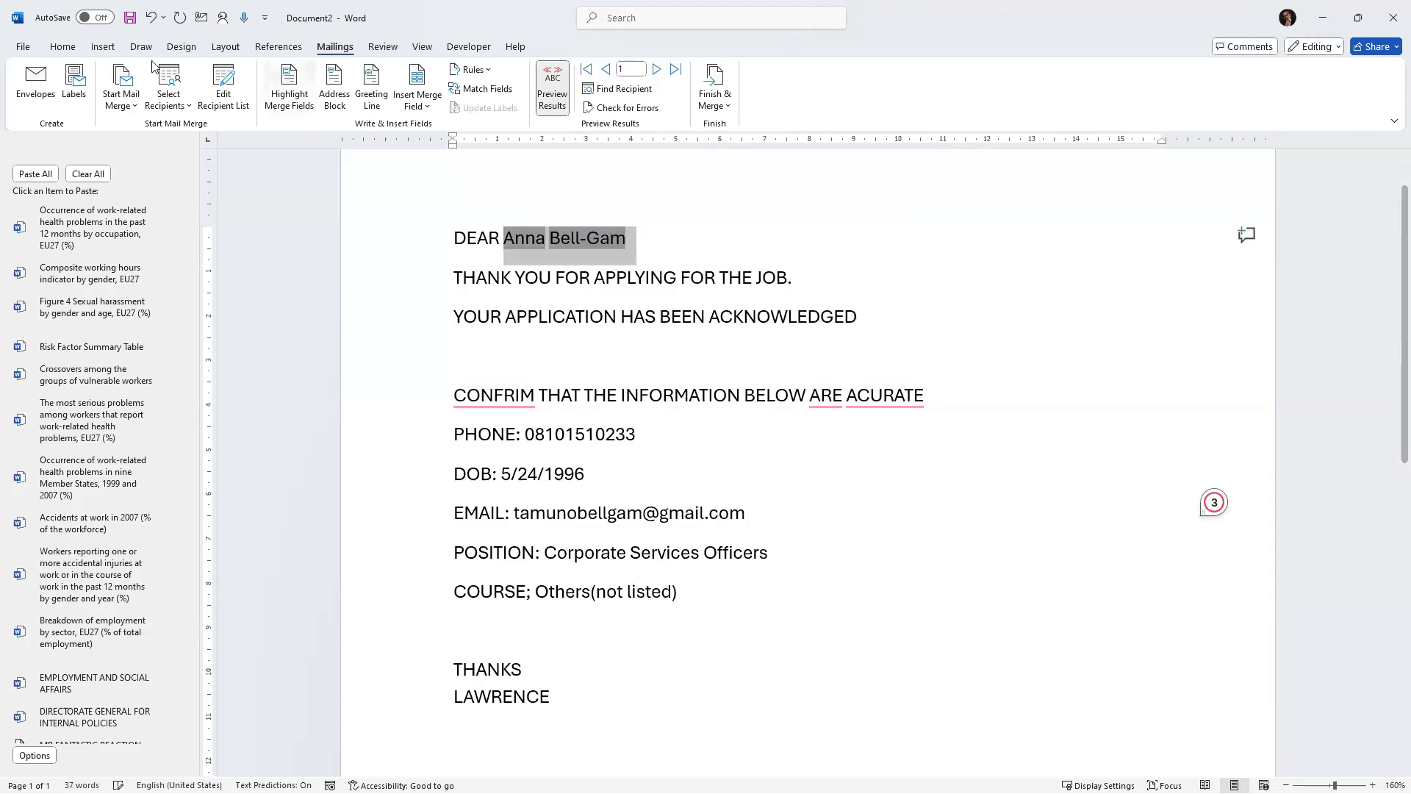
click(72, 50)
click(337, 99)
click(150, 99)
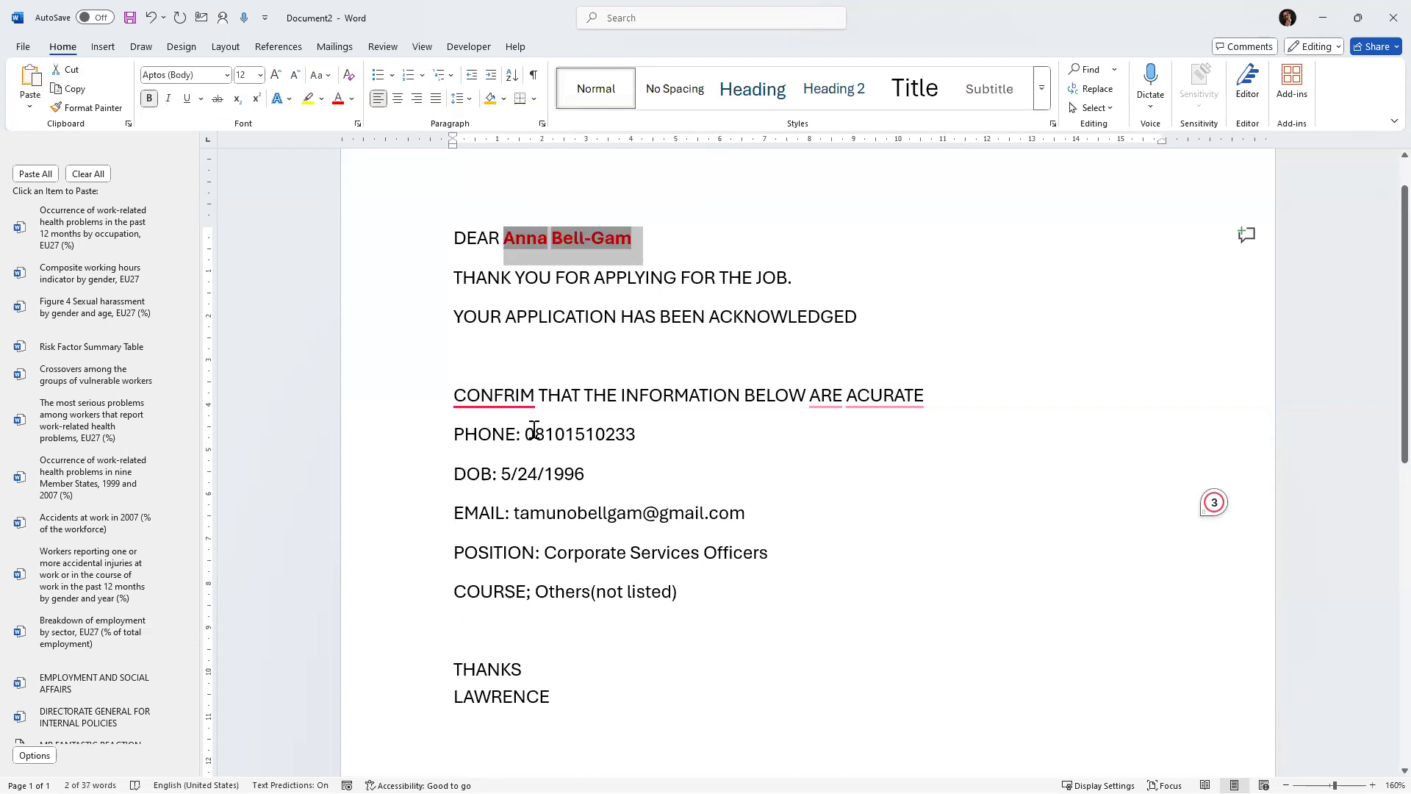
Copy the name's bold red formatting onto the phone and DOB values with Format Painter.
click(527, 400)
click(86, 107)
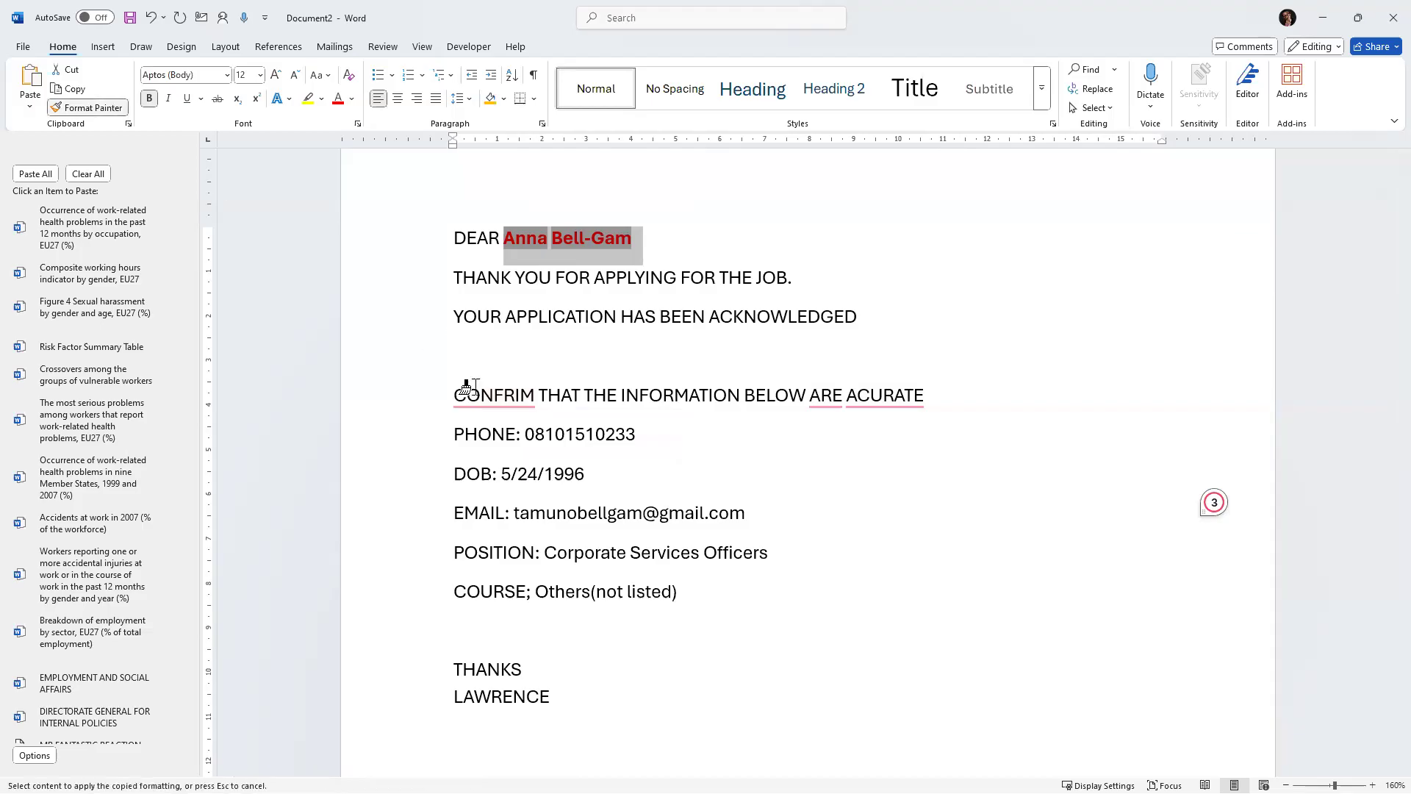
drag(524, 434, 636, 433)
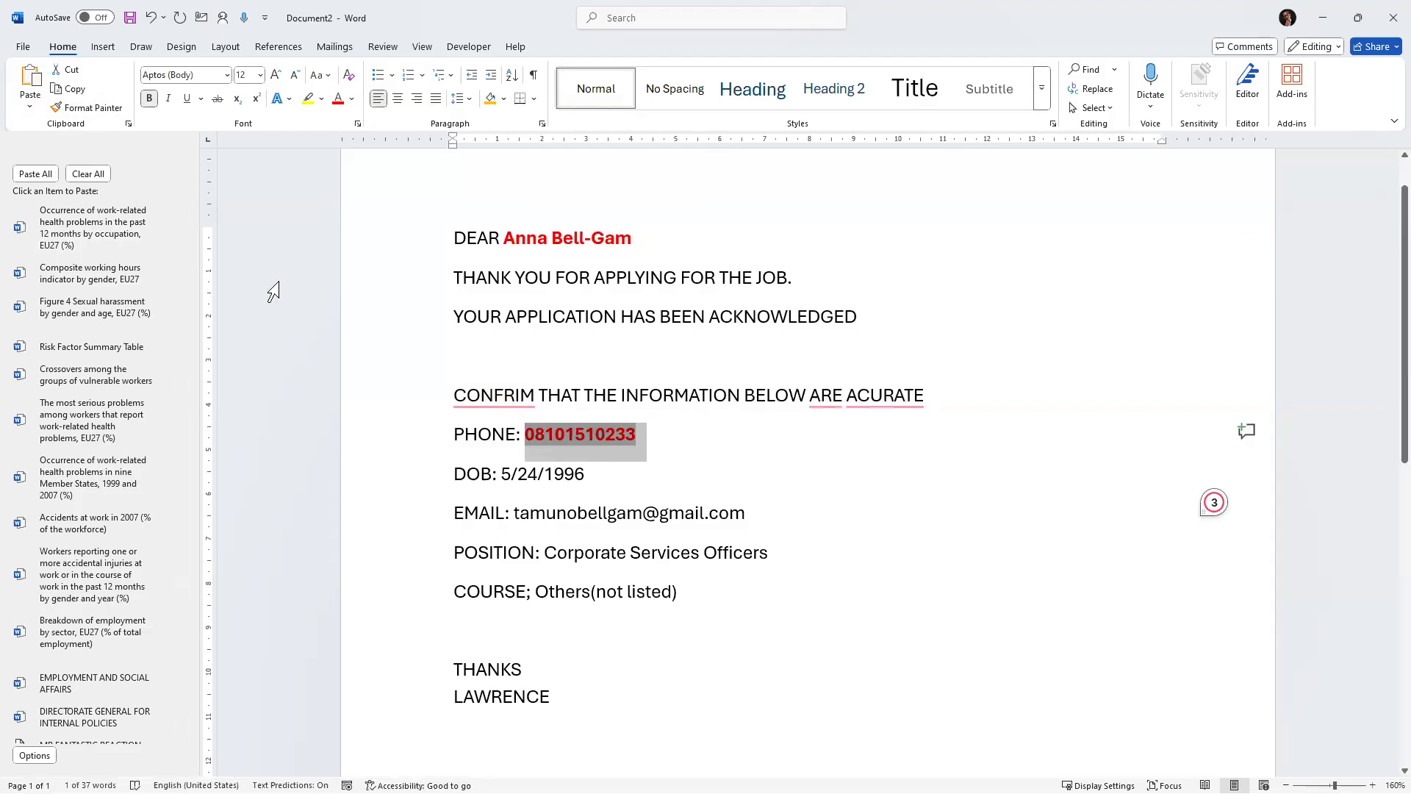
click(63, 110)
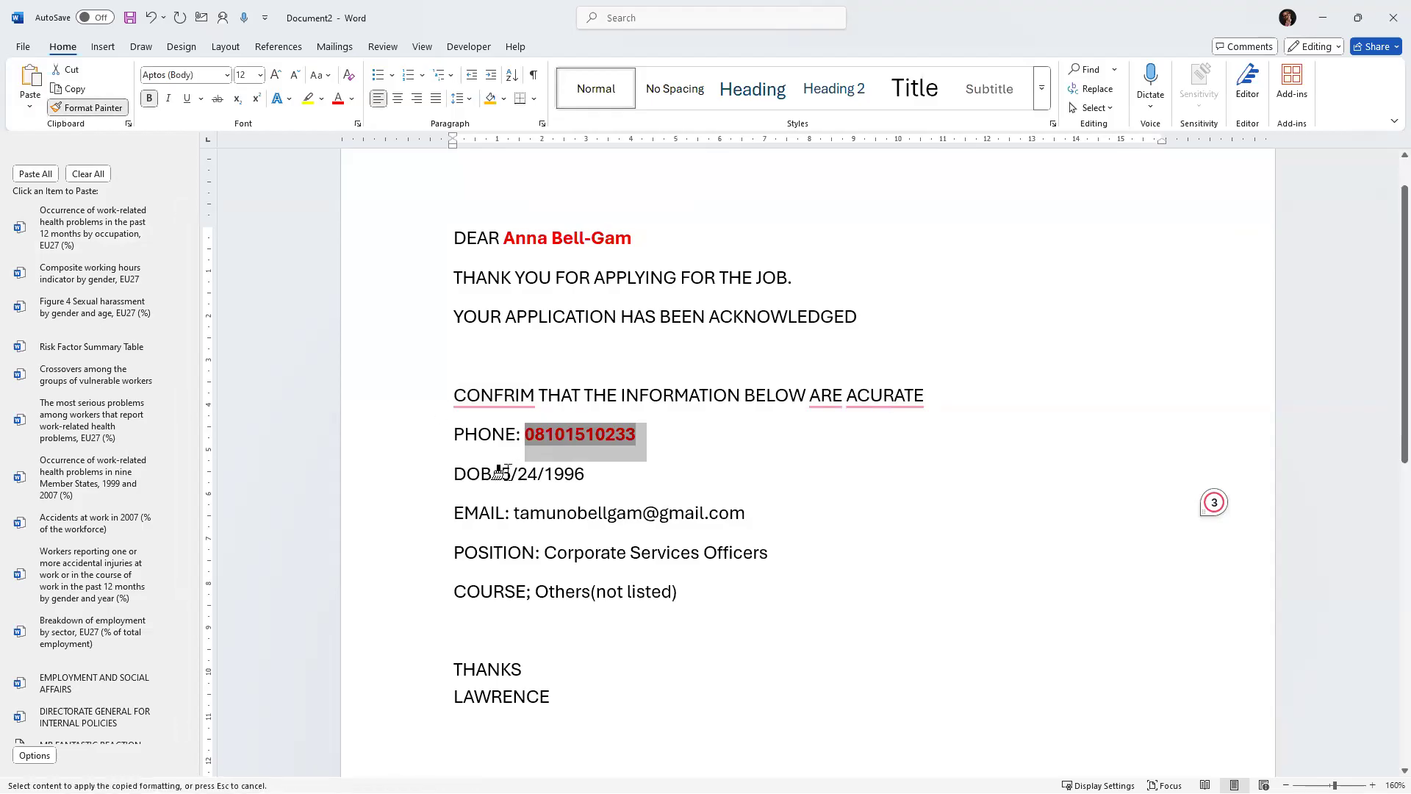
drag(502, 473, 597, 474)
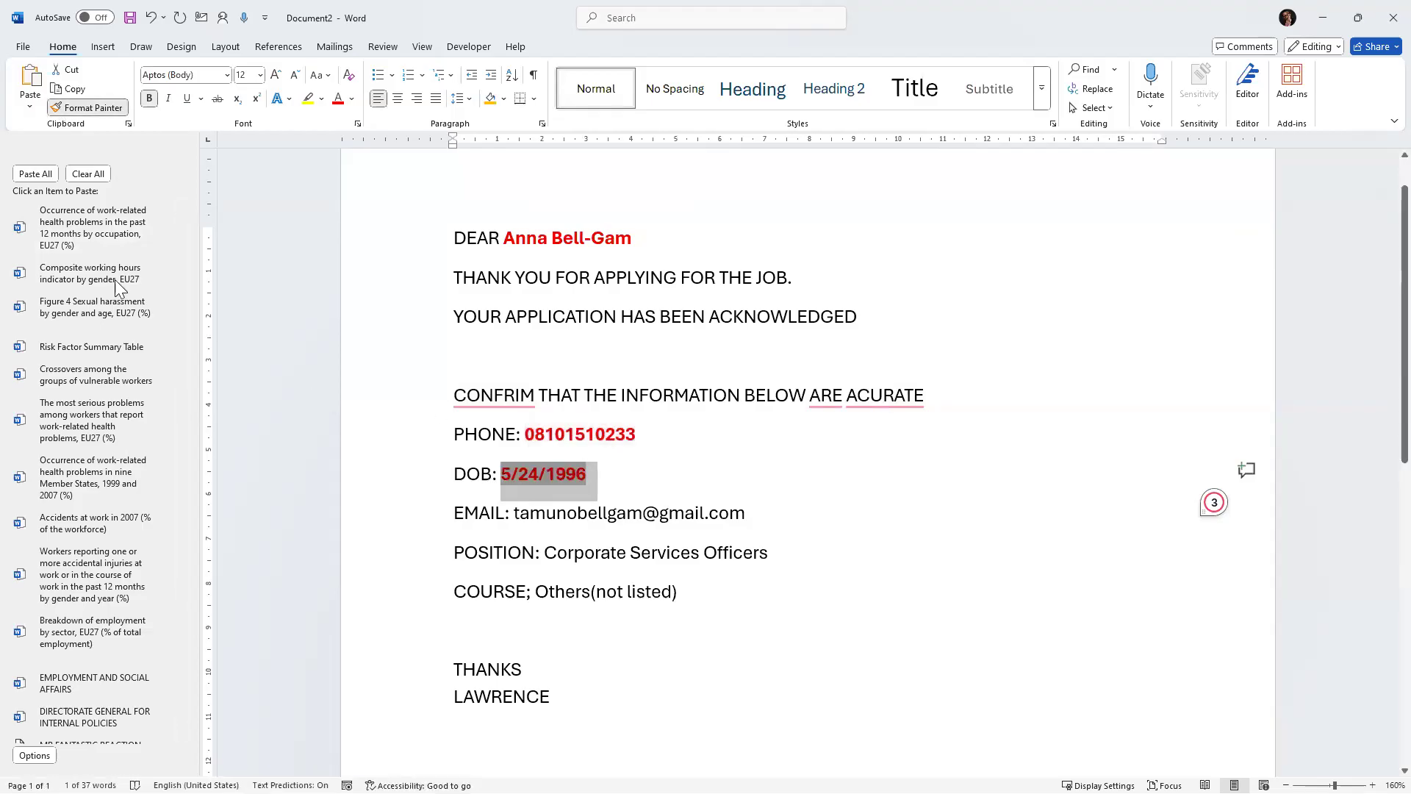
Copy the same bold red formatting onto the email, position and course values with Format Painter.
click(66, 108)
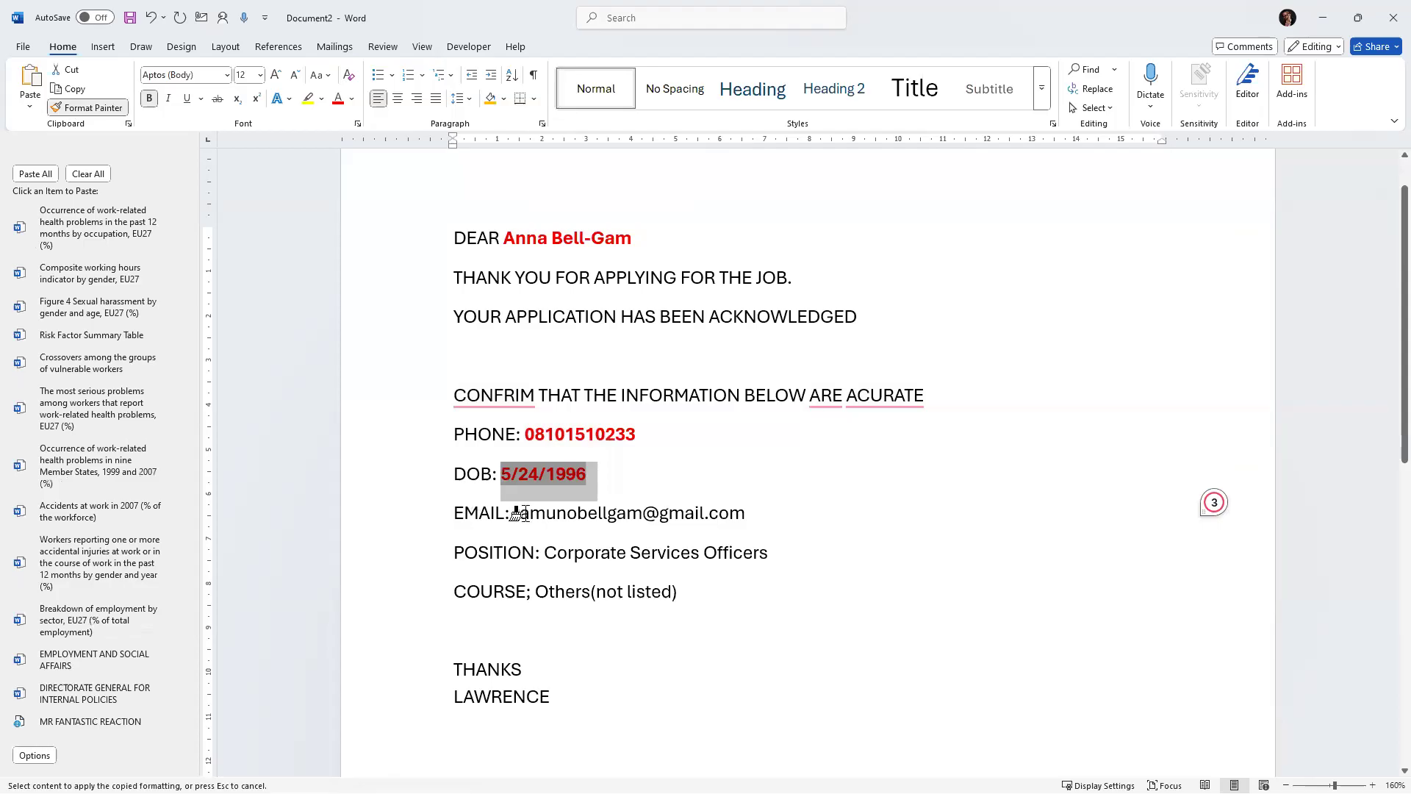
drag(505, 511, 829, 536)
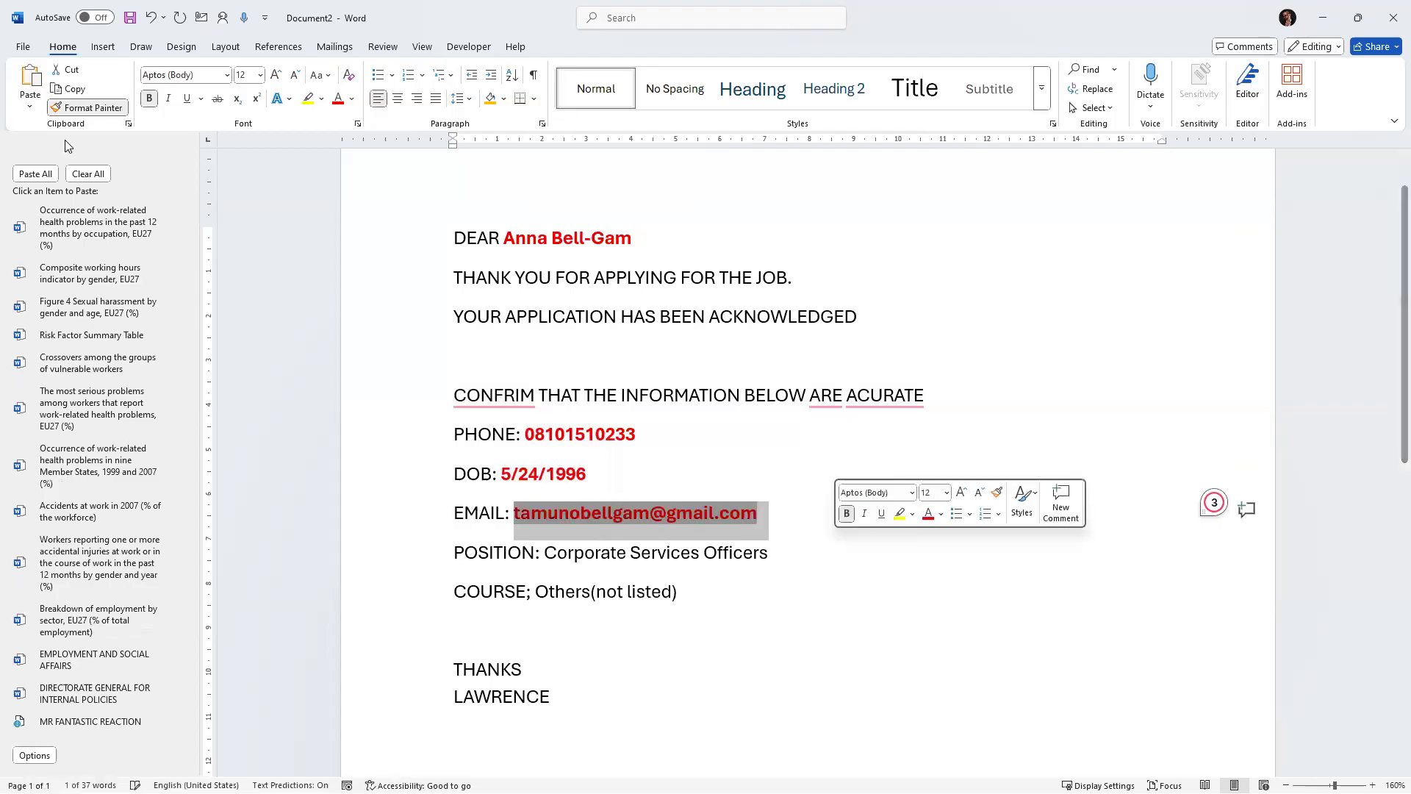
click(70, 108)
drag(542, 552, 810, 565)
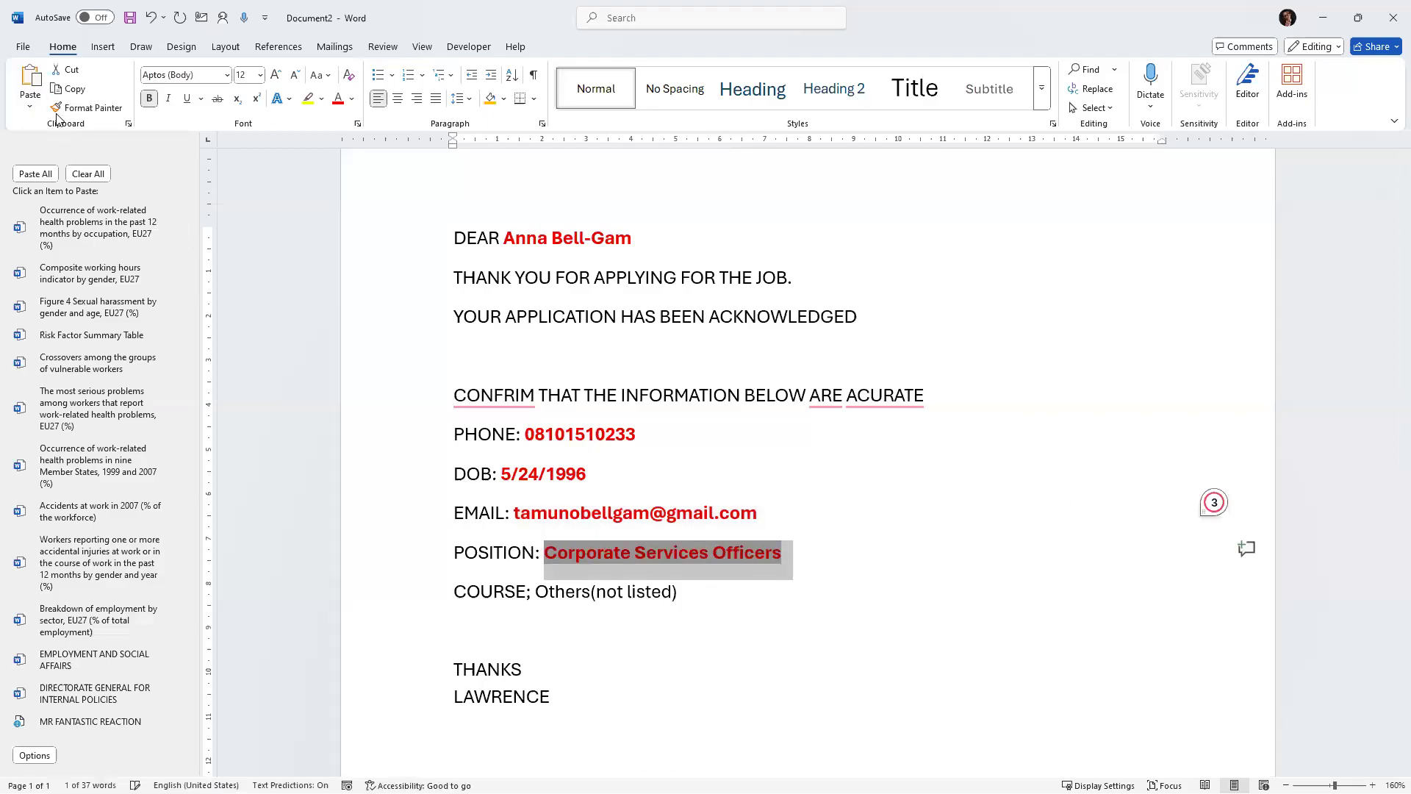
mouse_move(536, 590)
mouse_down()
mouse_move(768, 620)
mouse_move(717, 603)
mouse_up()
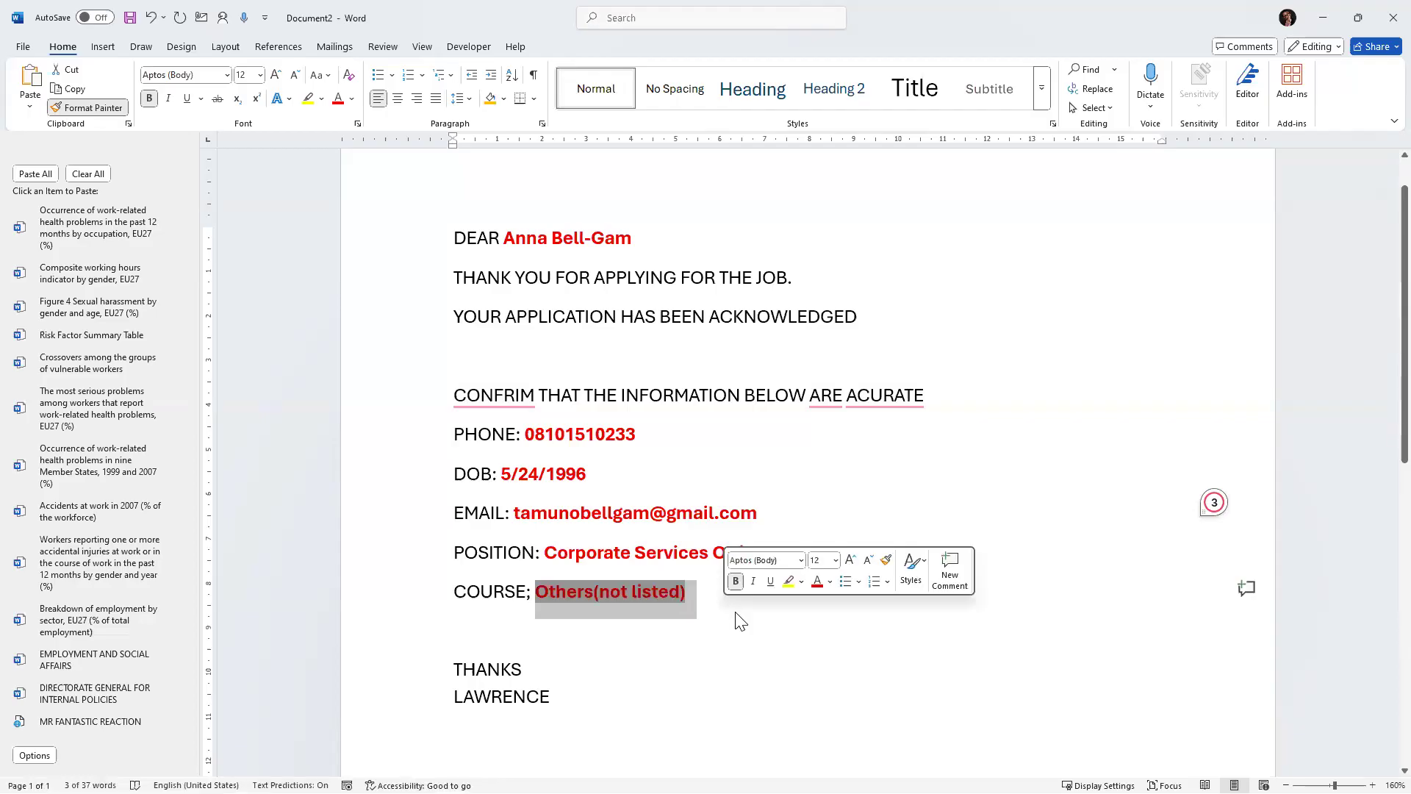
click(860, 475)
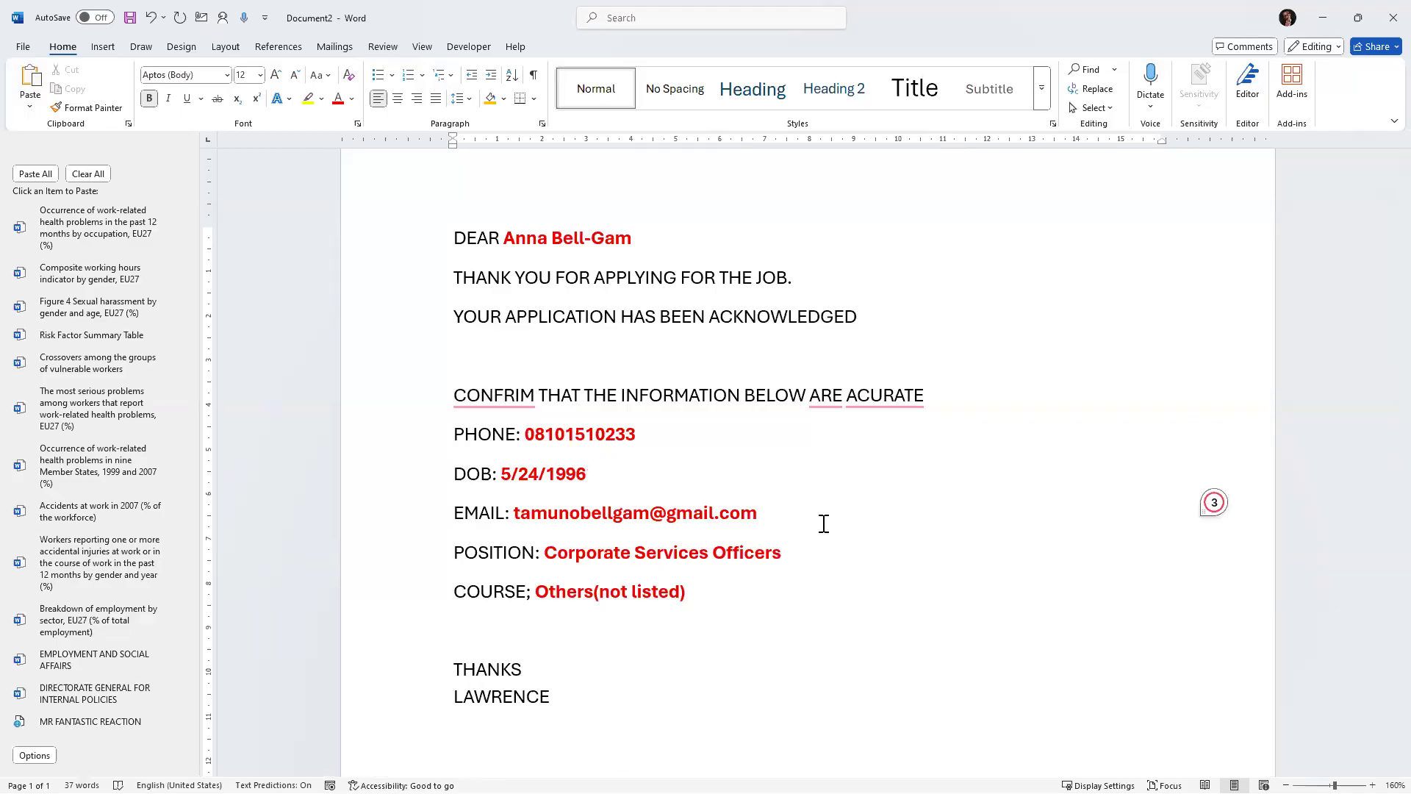
Step through the recipient records in the merge preview.
click(357, 54)
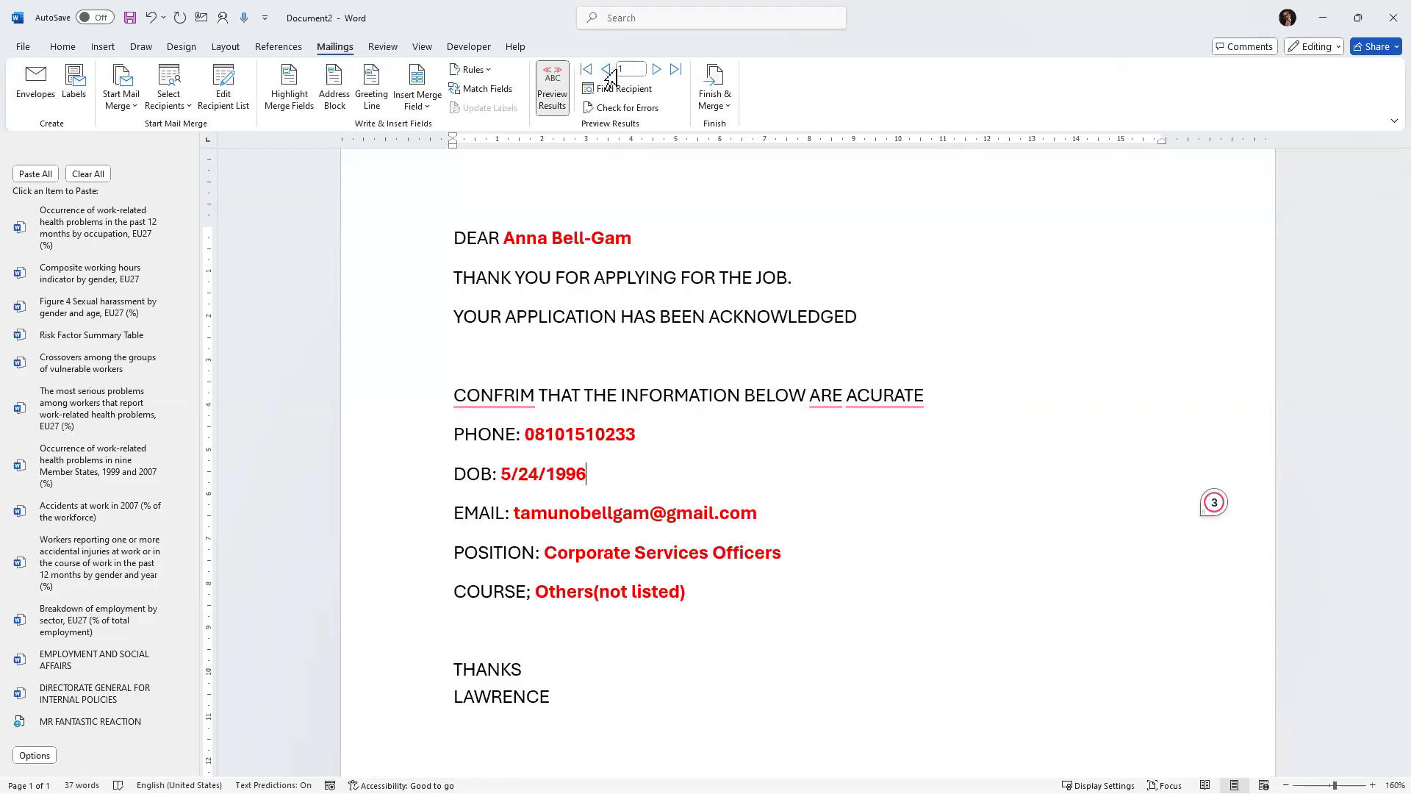
click(656, 70)
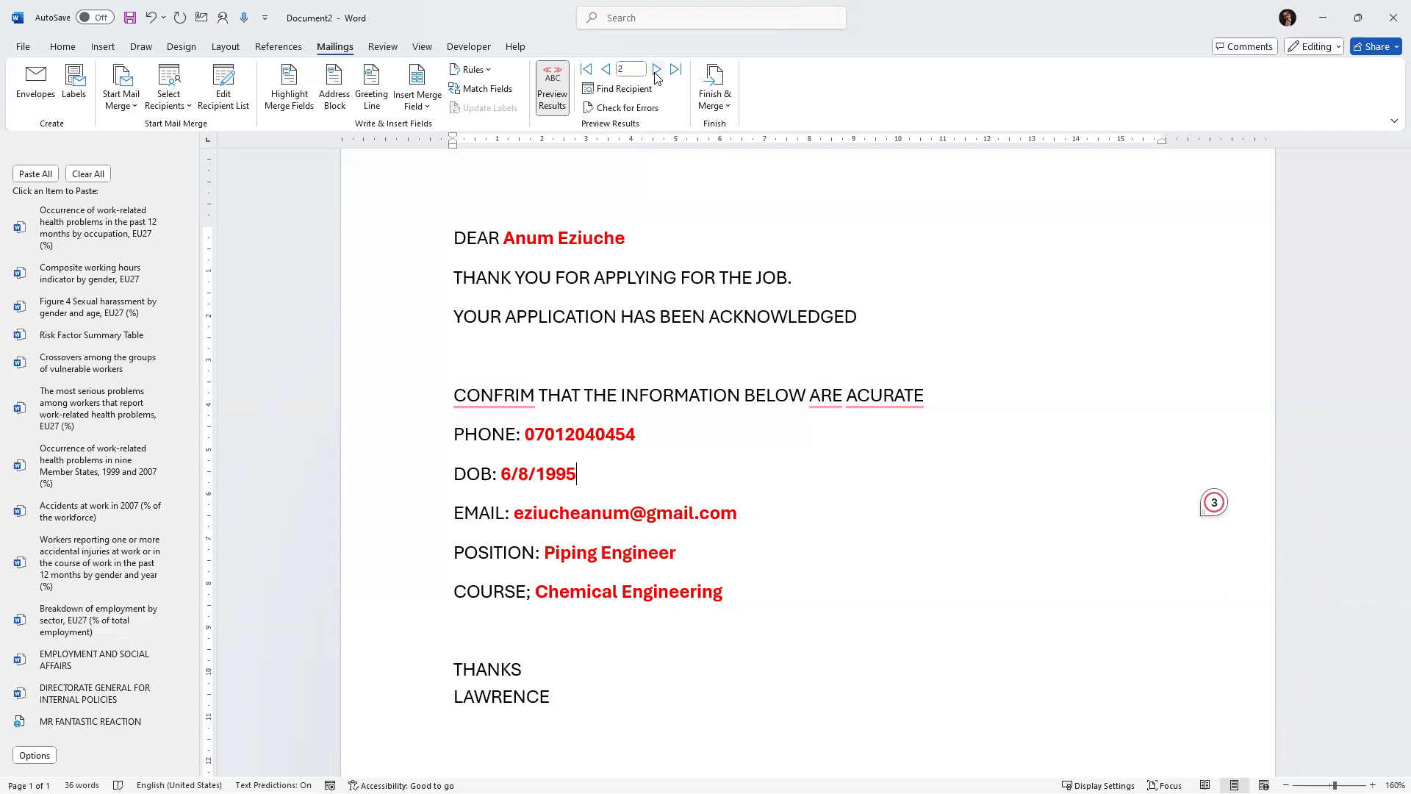
click(657, 69)
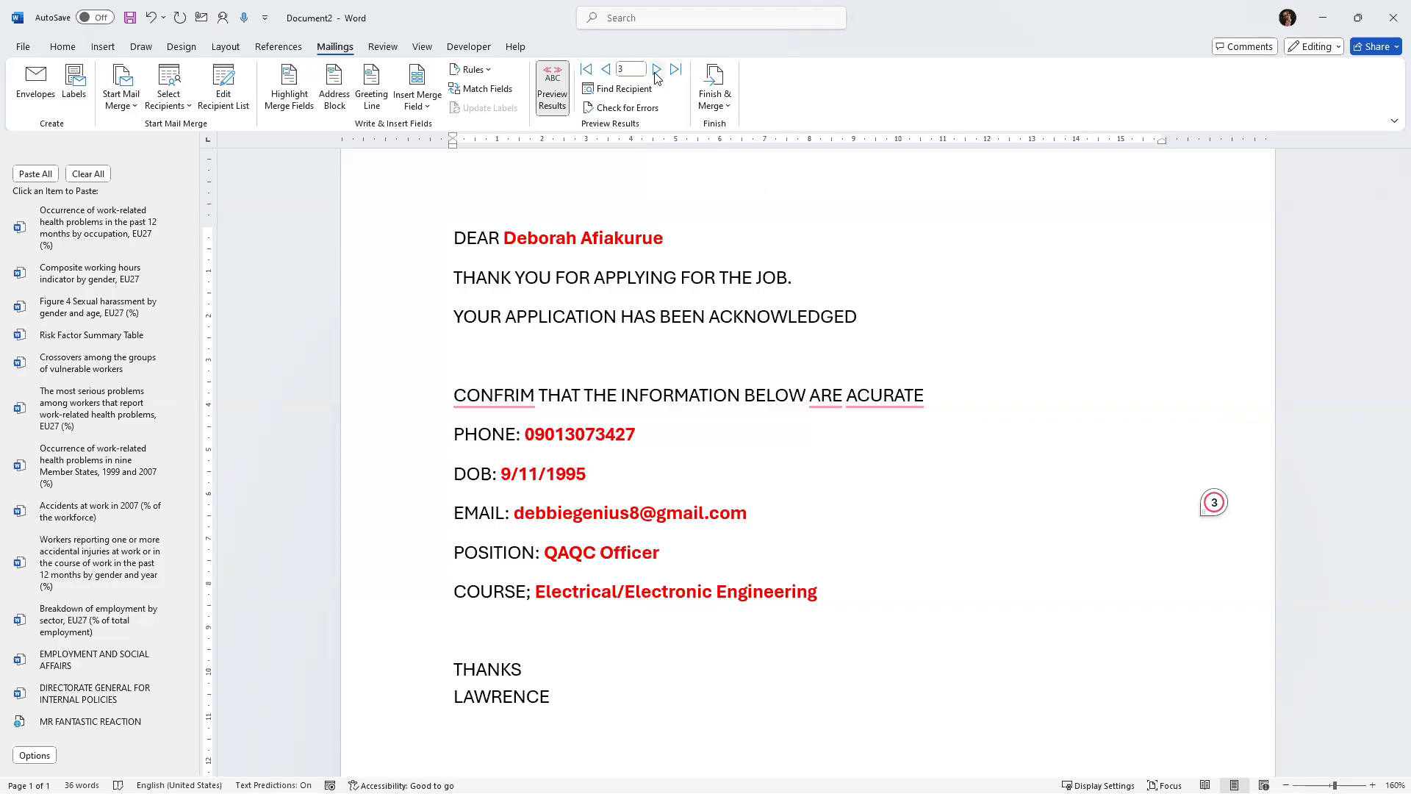
click(656, 70)
click(656, 69)
click(657, 74)
click(656, 74)
click(657, 73)
click(657, 73)
click(657, 74)
click(657, 74)
click(657, 73)
click(657, 74)
click(656, 73)
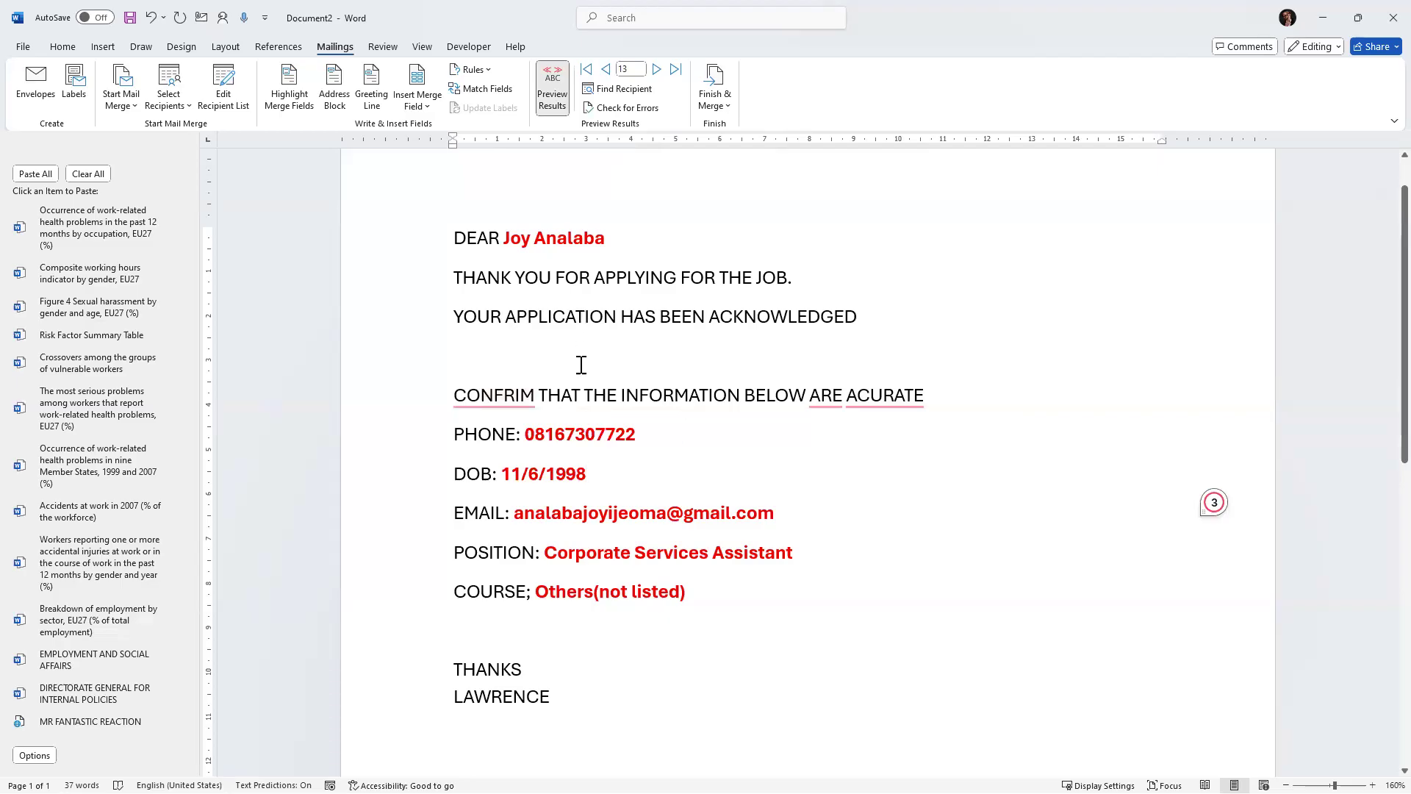
Turn off the results preview to show the merge fields again.
click(551, 94)
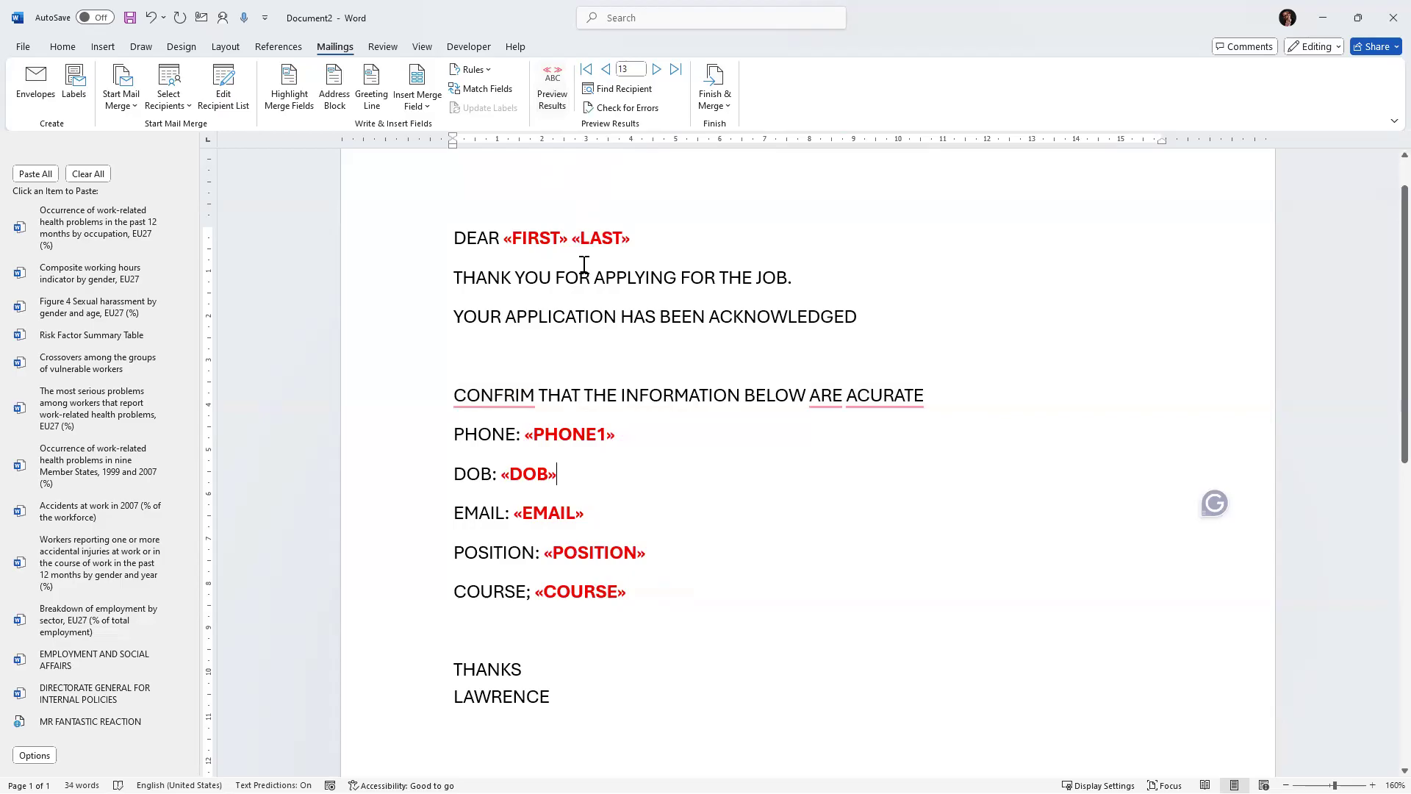
scroll(581, 265, down, 1)
click(579, 419)
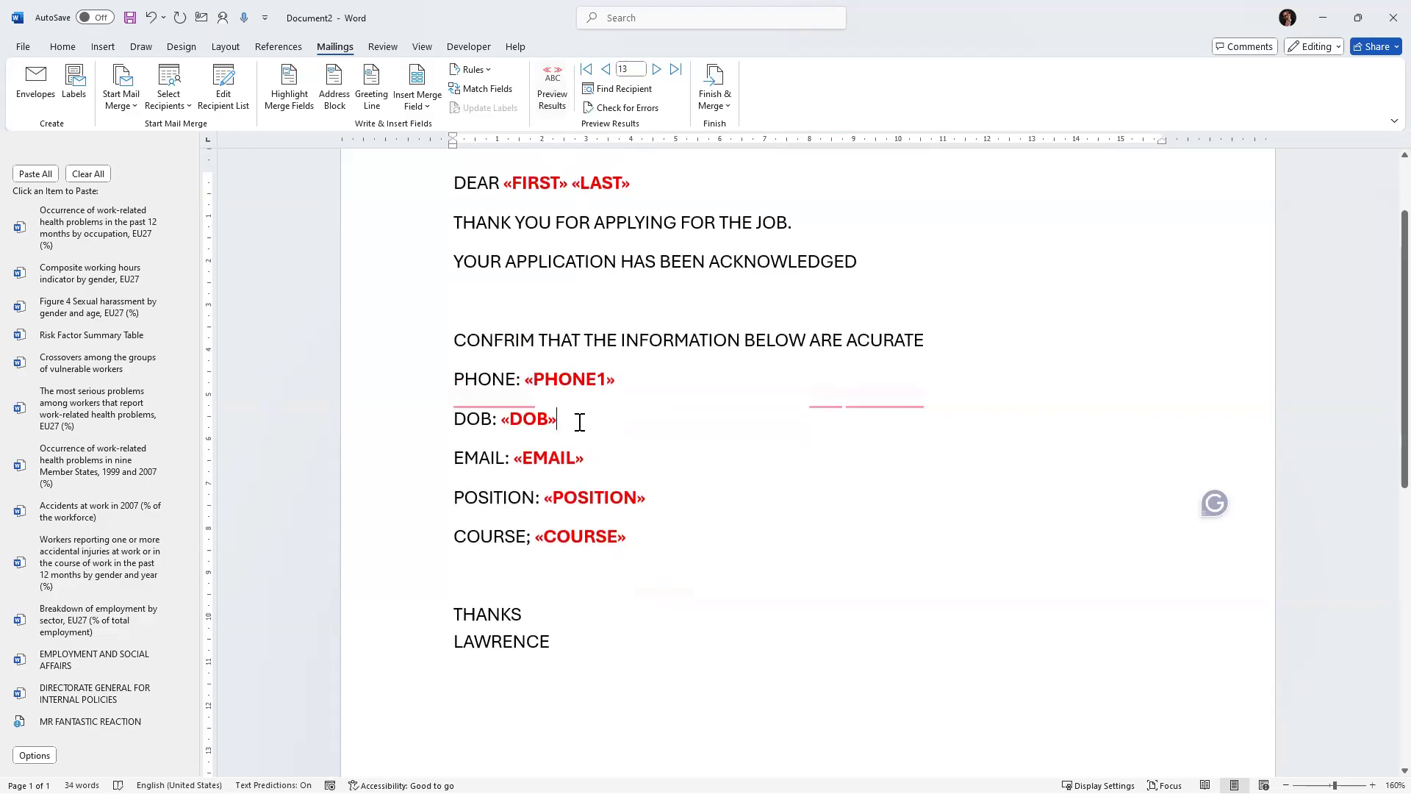
scroll(585, 416, up, 1)
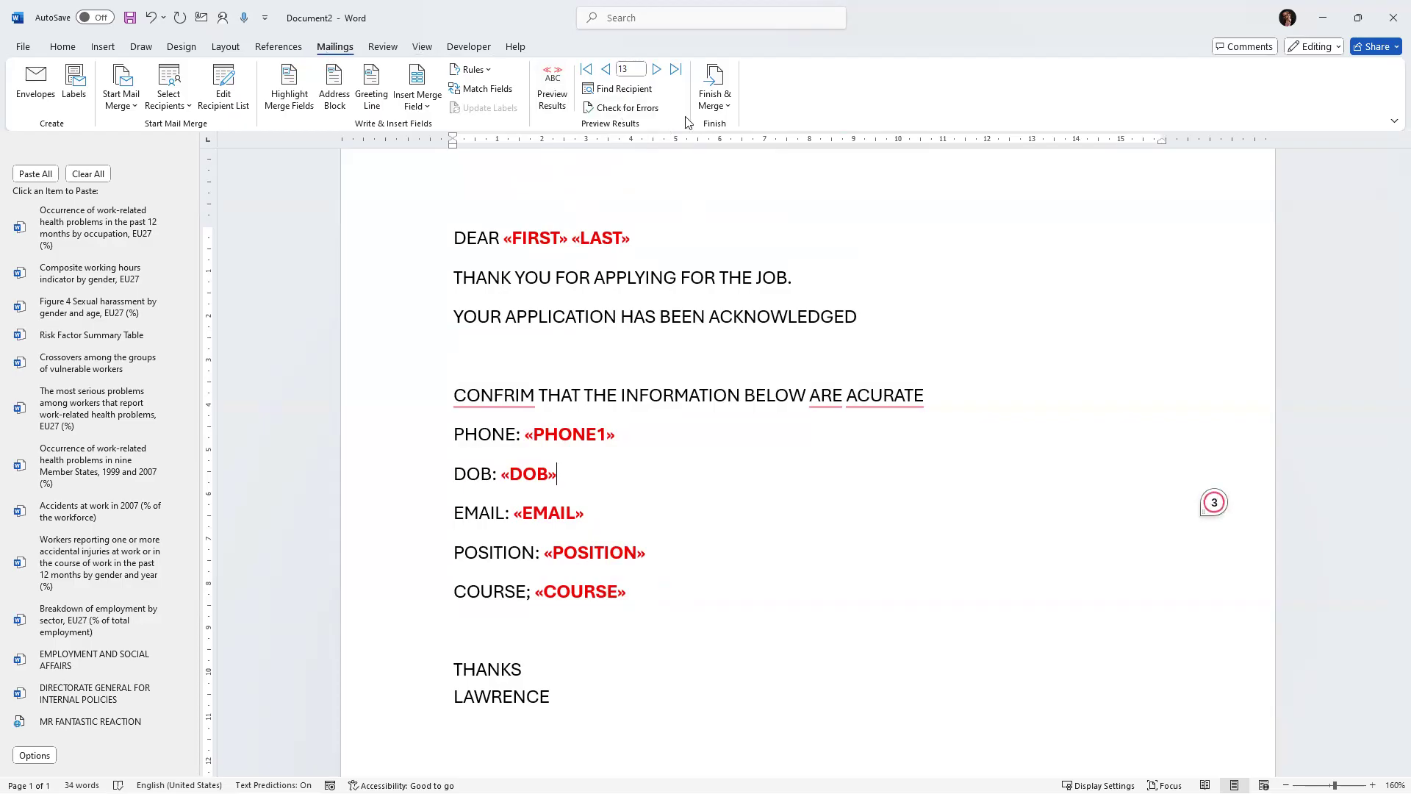
Start a merge to e-mail messages and choose EMAIL as the recipient address field.
click(712, 110)
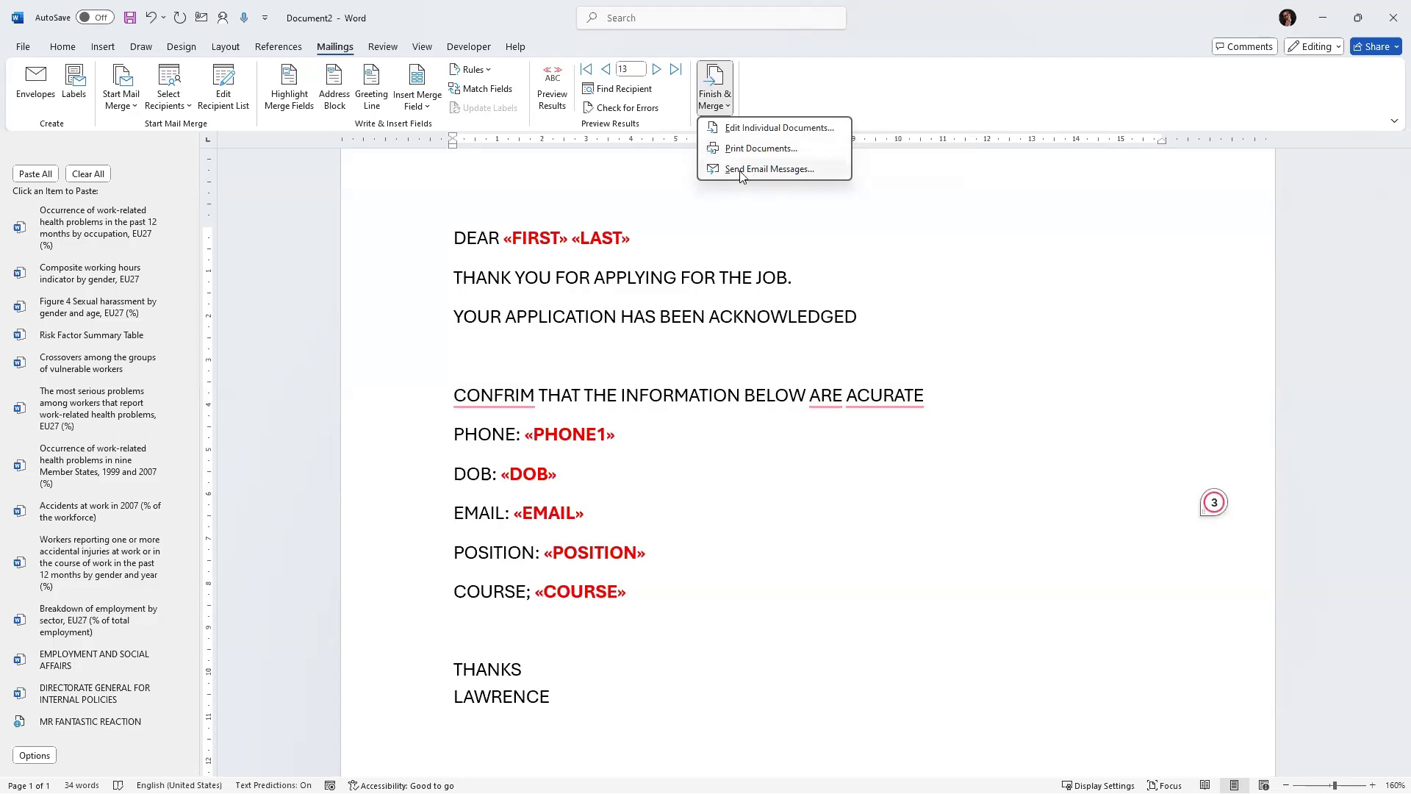
click(741, 170)
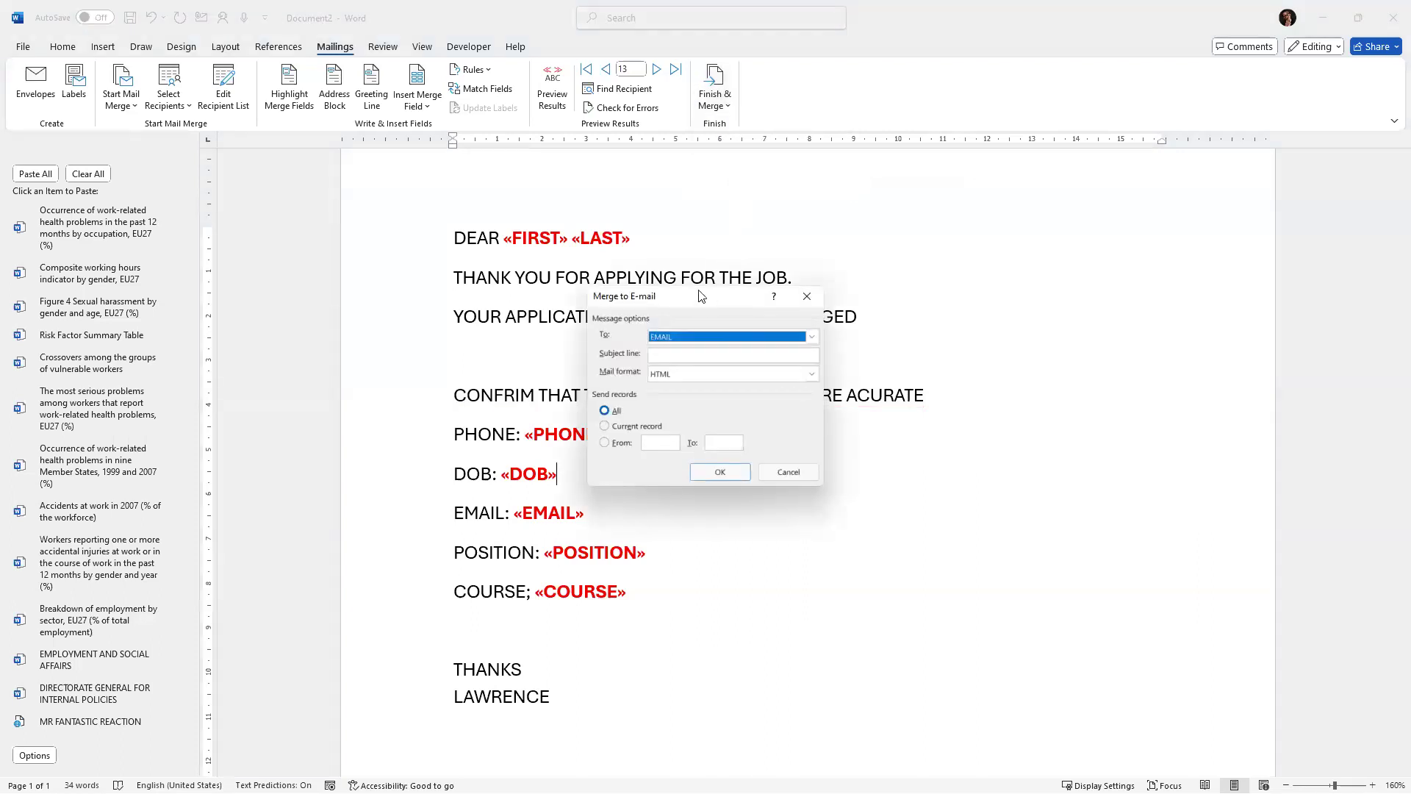
drag(699, 296, 472, 191)
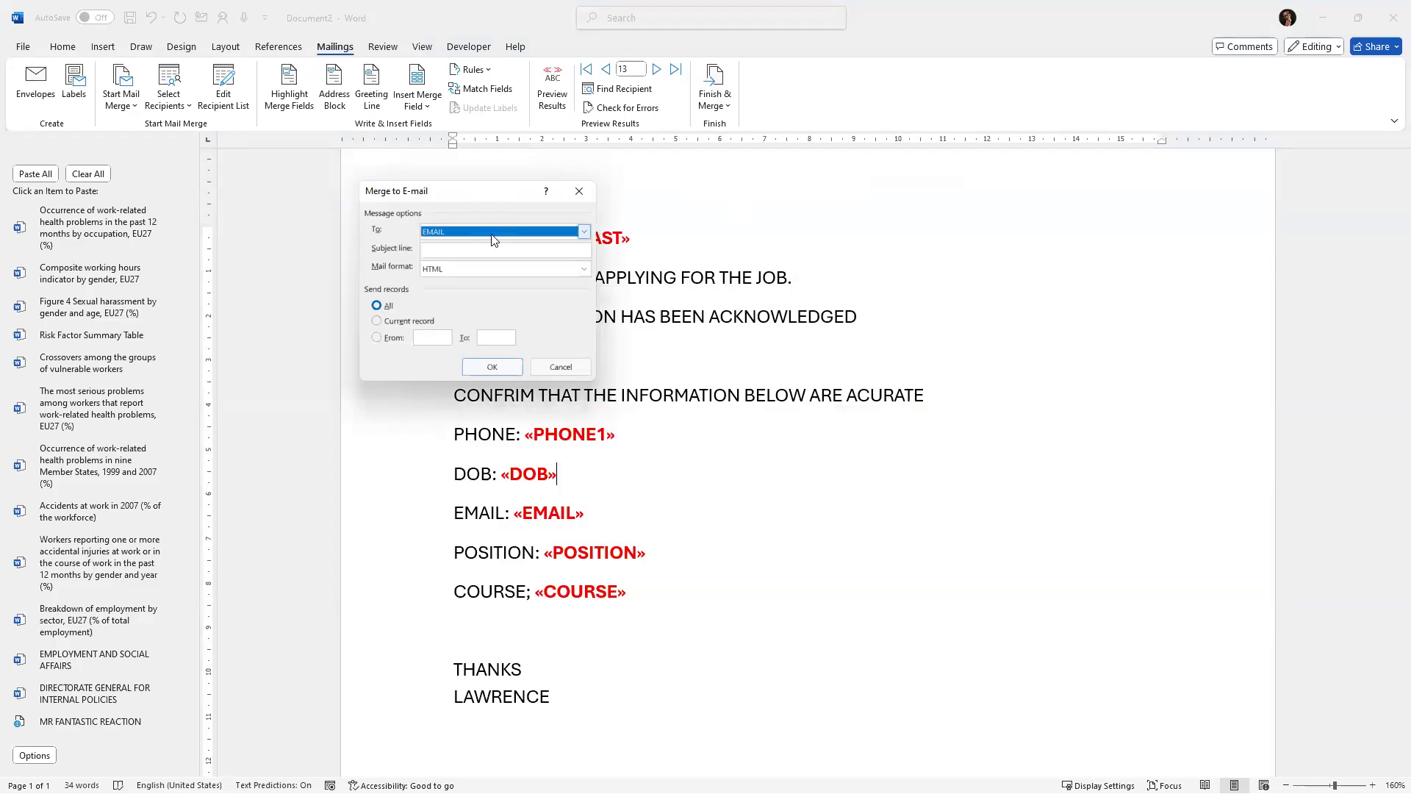
click(584, 231)
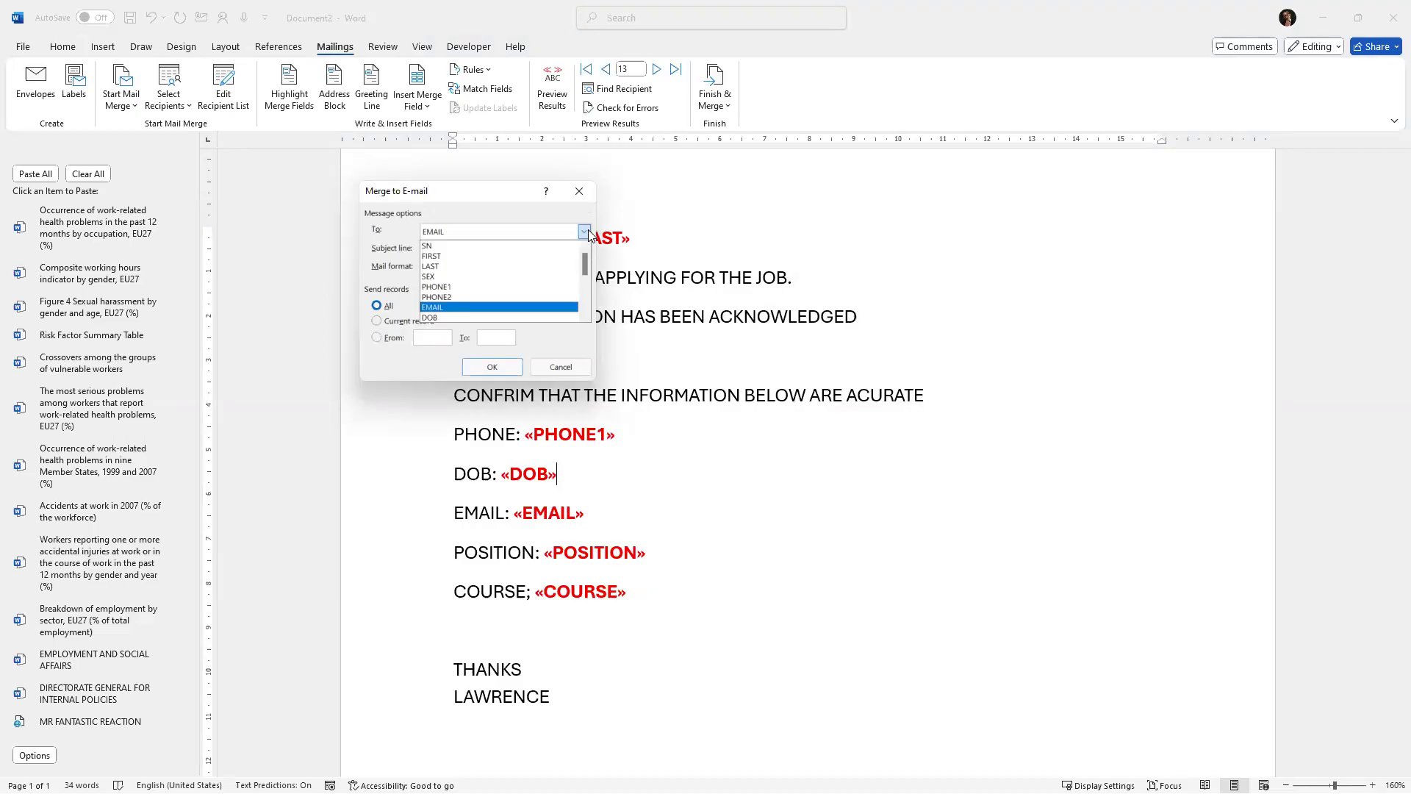
scroll(470, 273, down, 1)
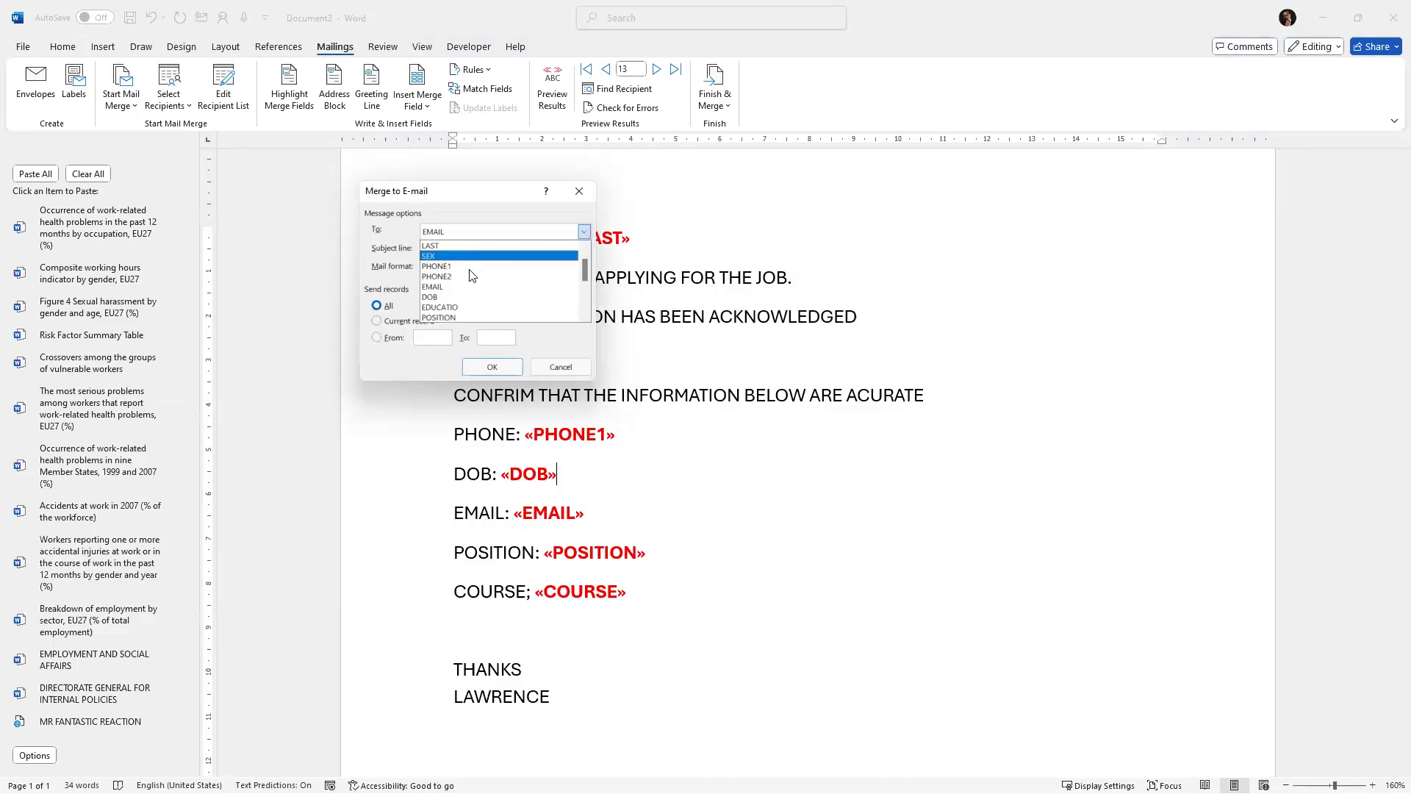
click(437, 286)
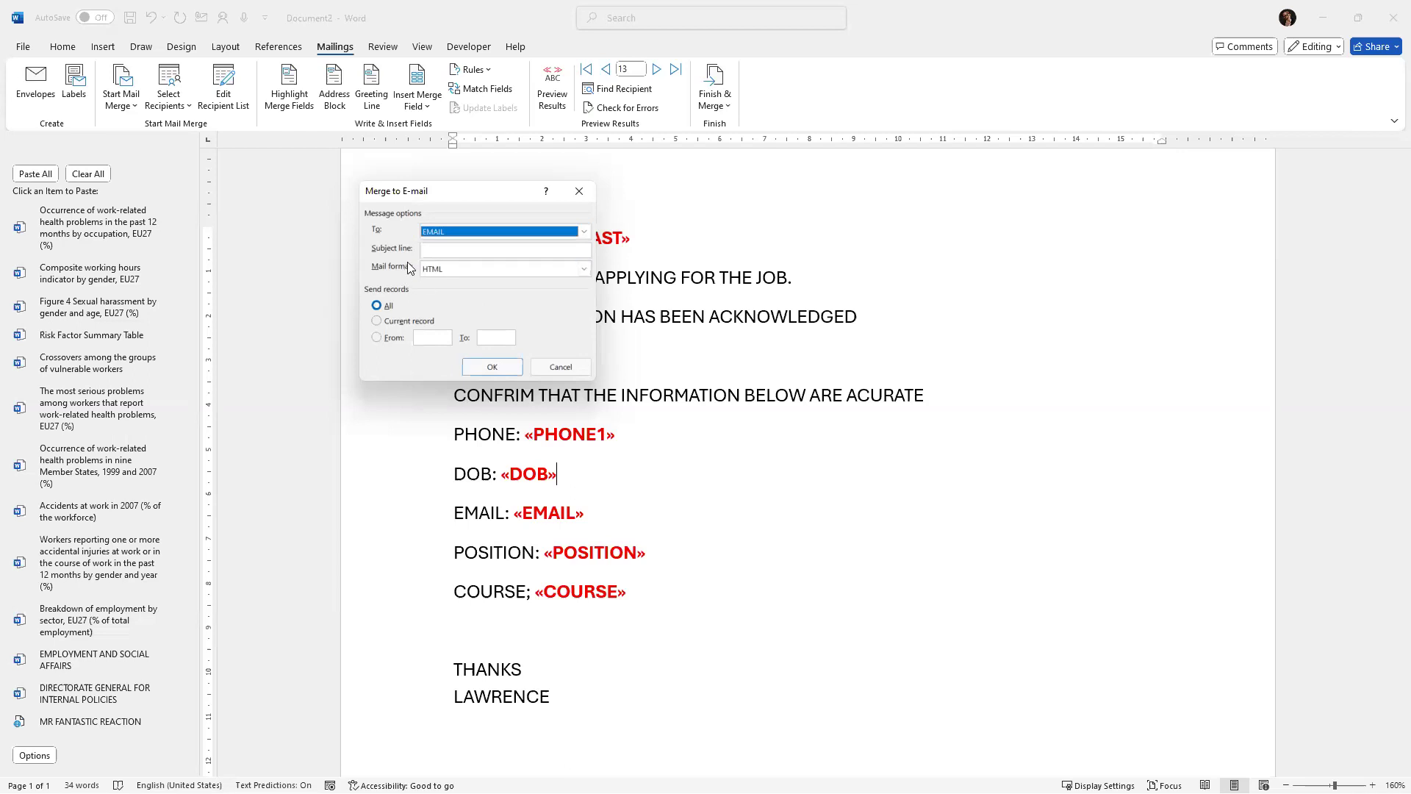
Enter APPLICATION as the e-mail subject line.
click(443, 252)
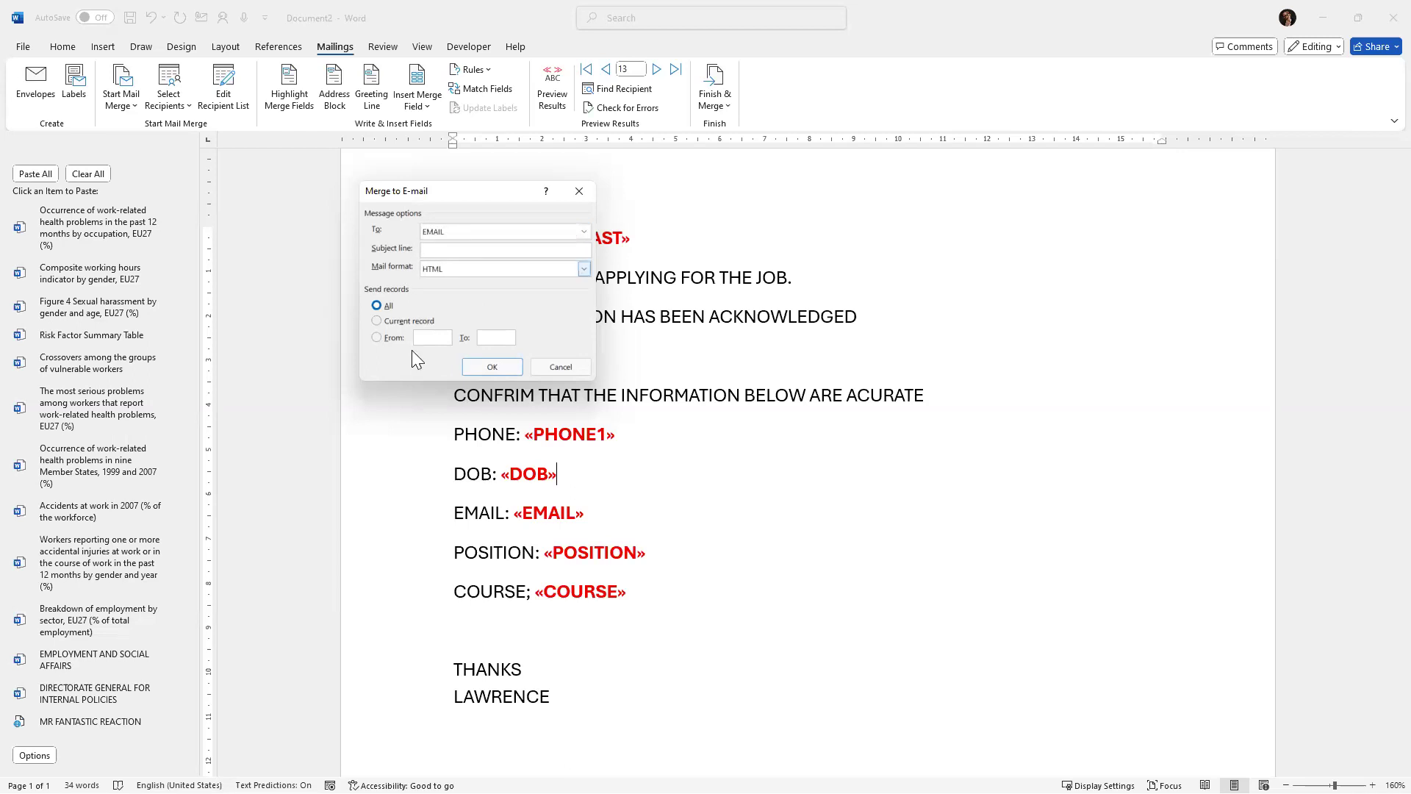
text(a)
key(BackSpace)
text(APPLICATION)
Set the mail format to Attachment.
click(585, 268)
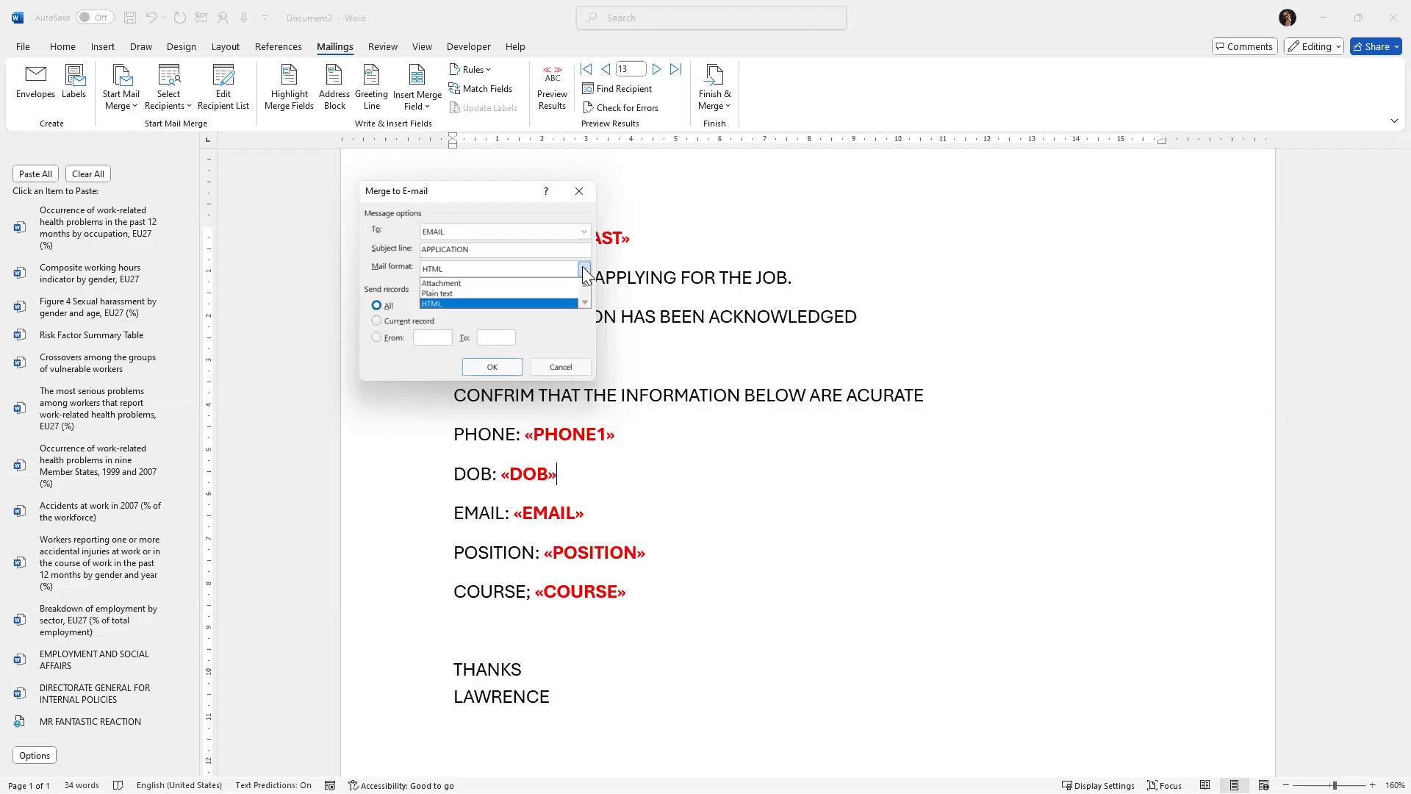
click(448, 285)
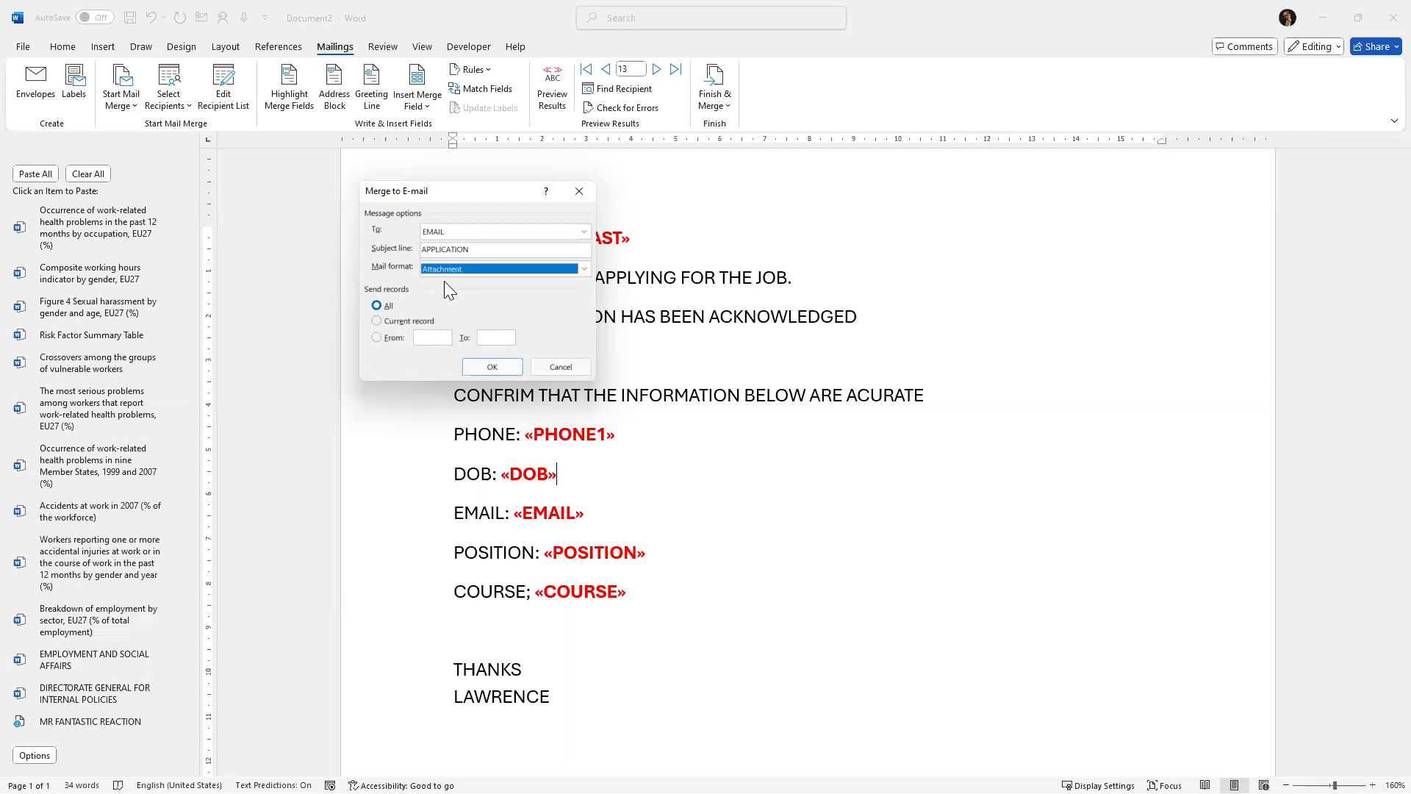
click(584, 269)
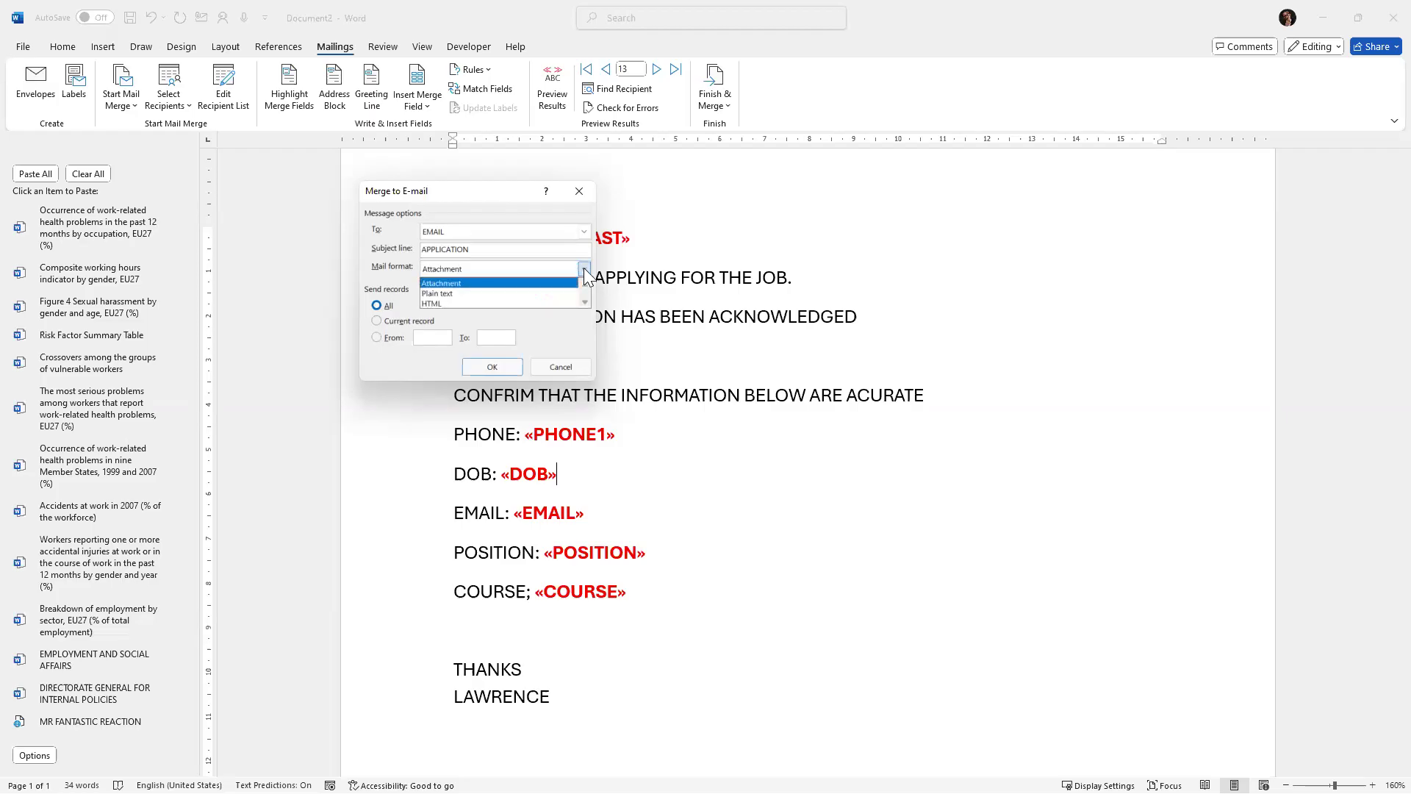
click(451, 283)
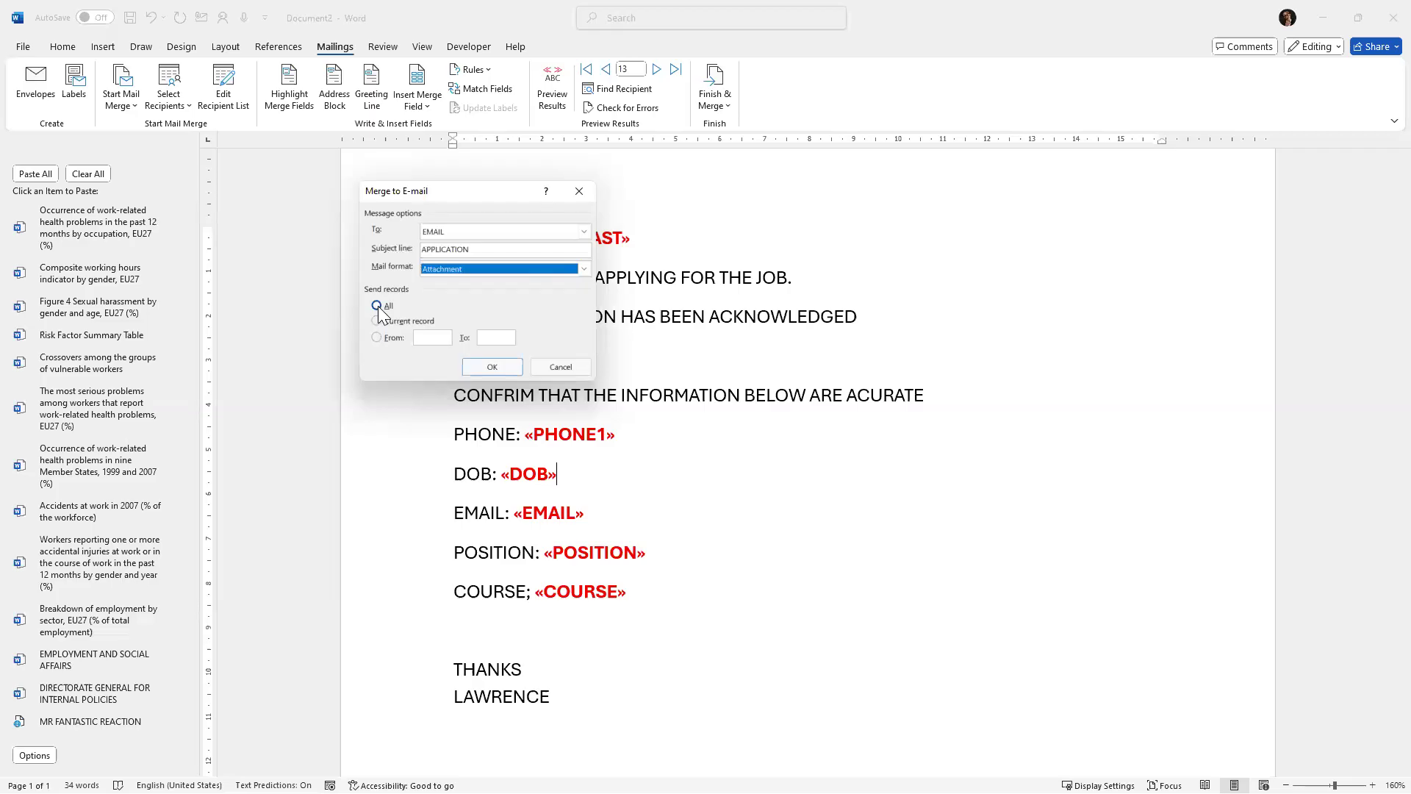
Limit the records to send from 1 to 1, then close the Merge to E-mail dialog.
click(434, 338)
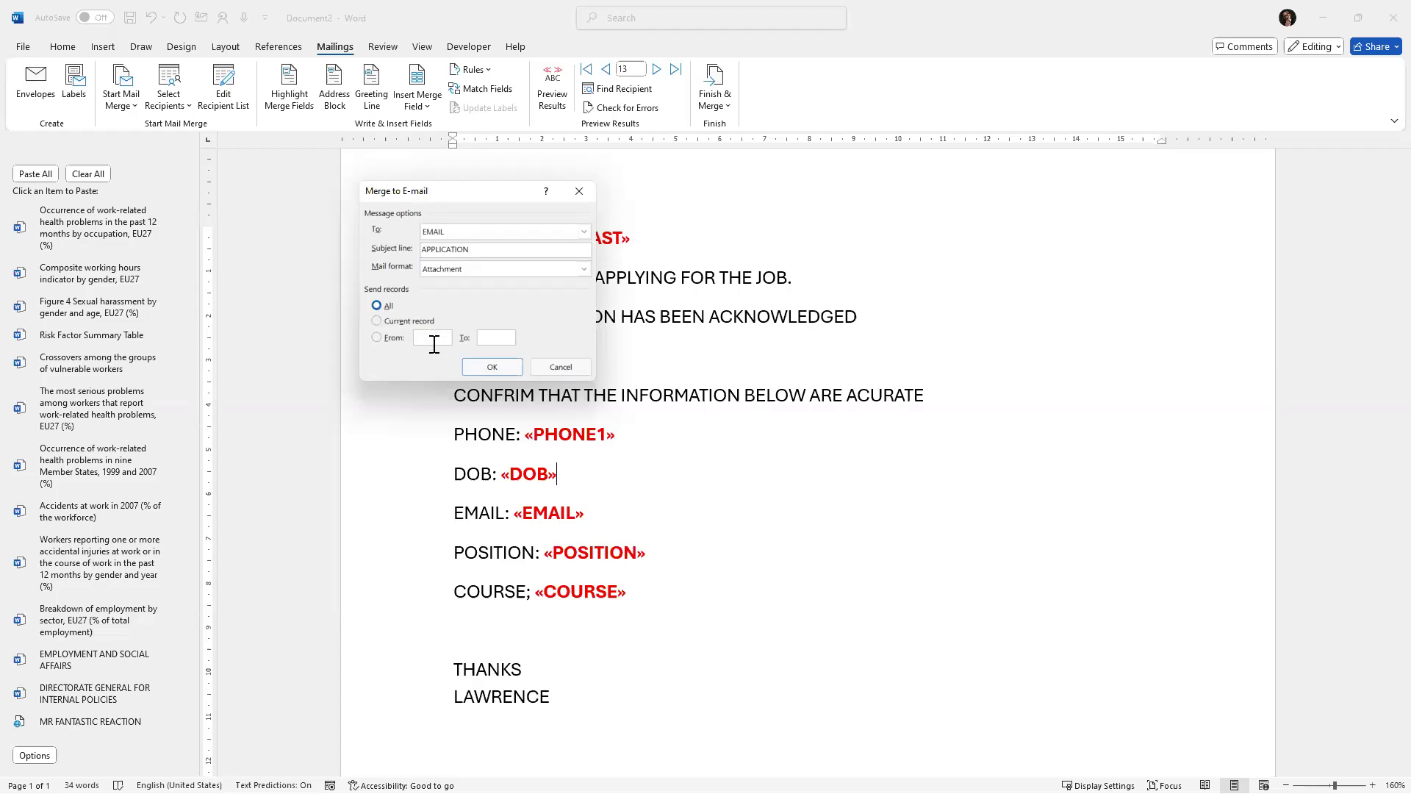
text(1)
click(491, 337)
text(1)
click(579, 191)
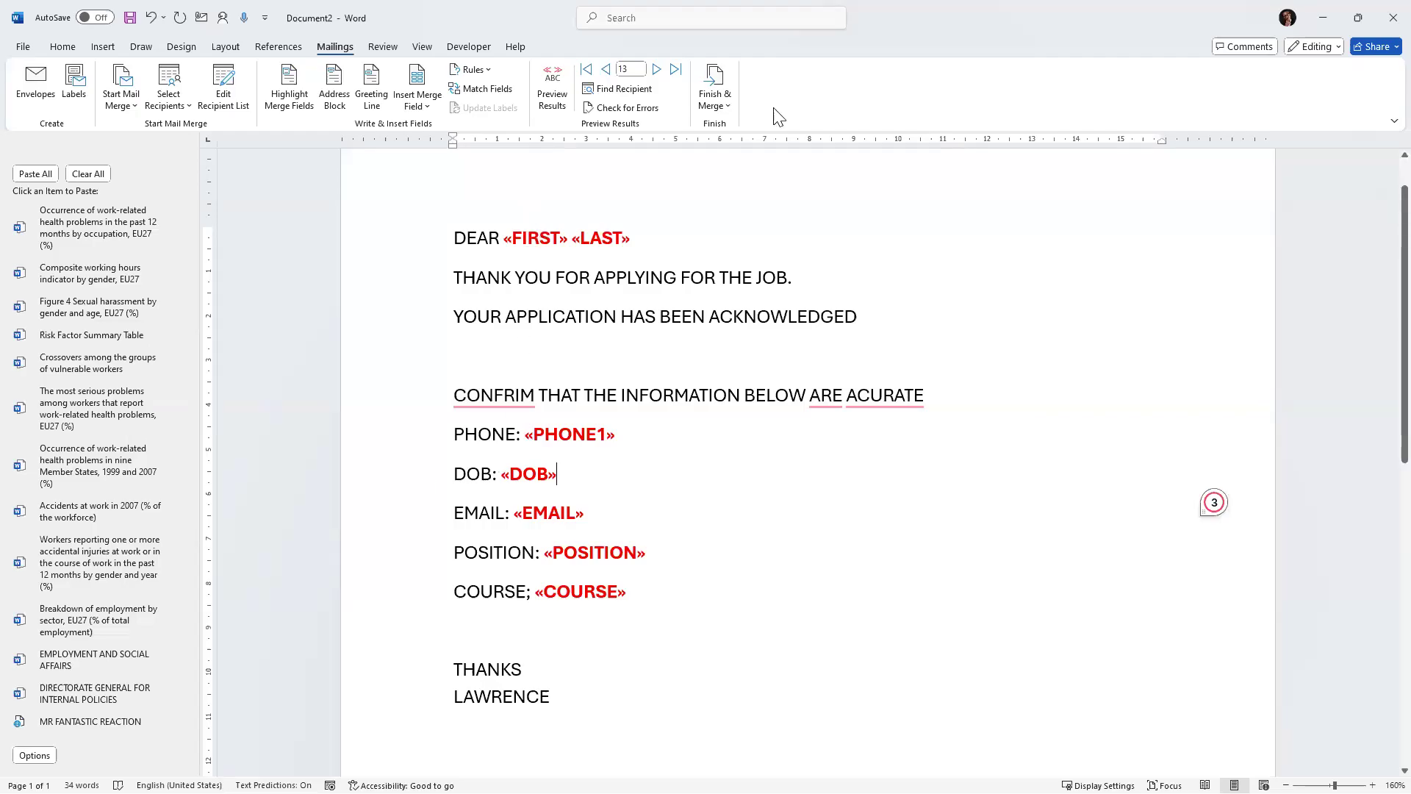
scroll(588, 294, up, 2)
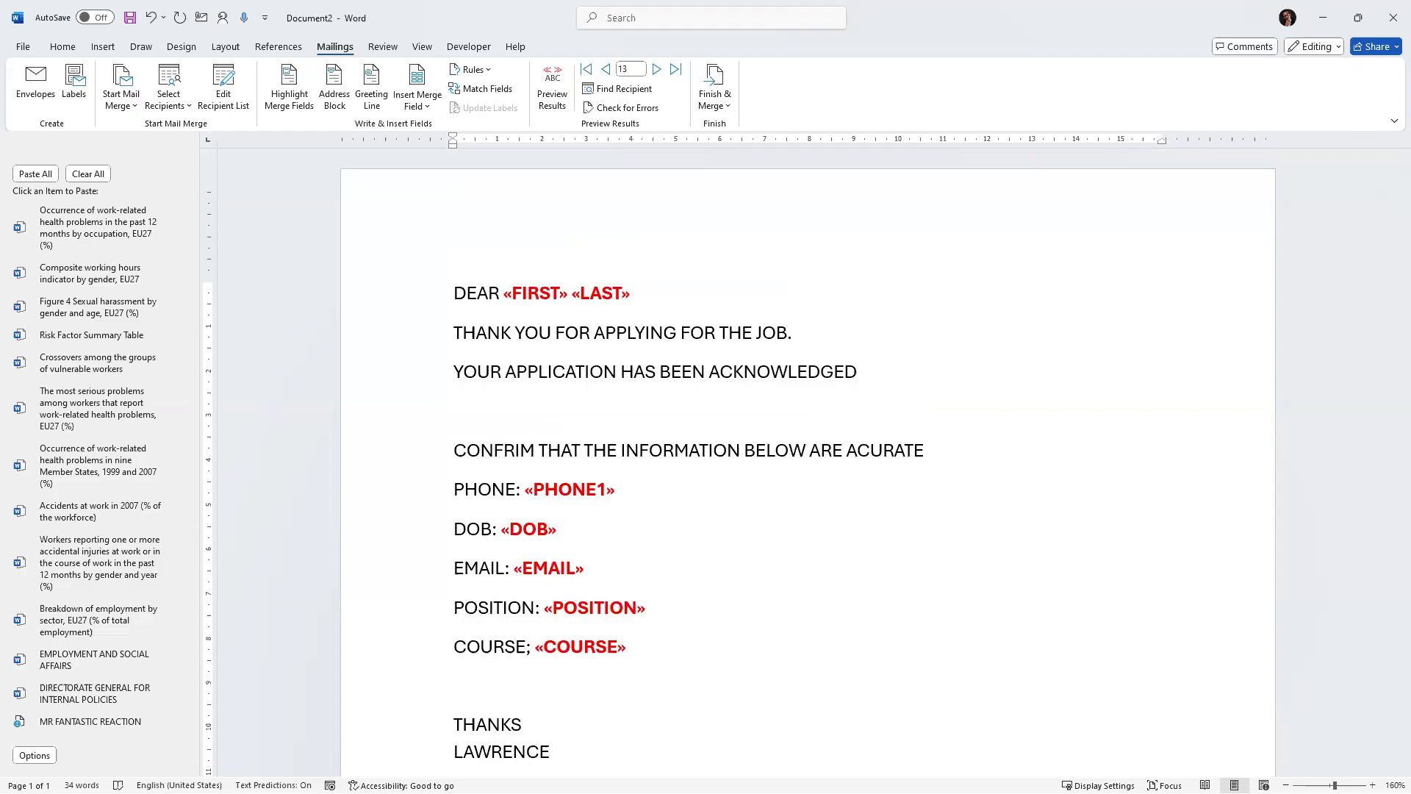
key(alt+Tab)
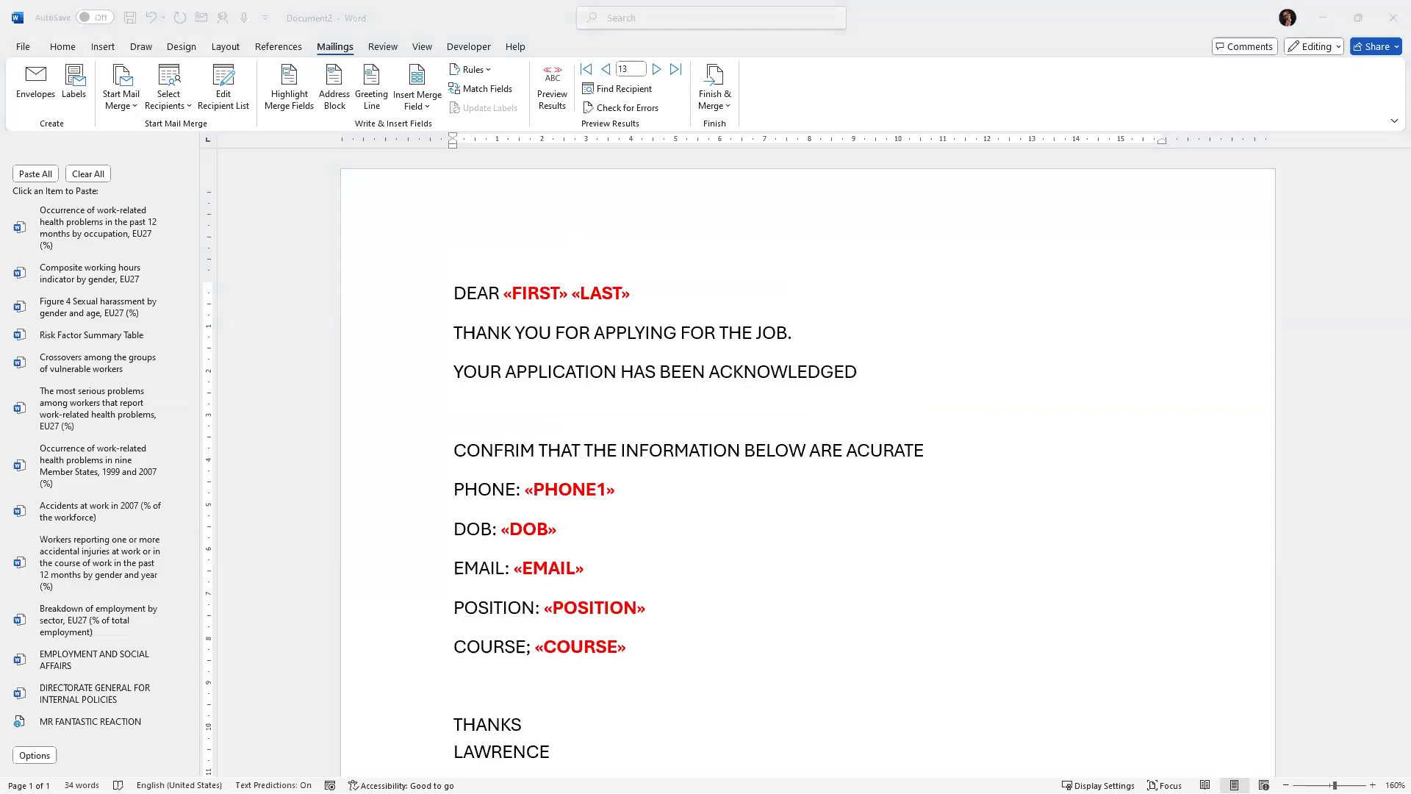